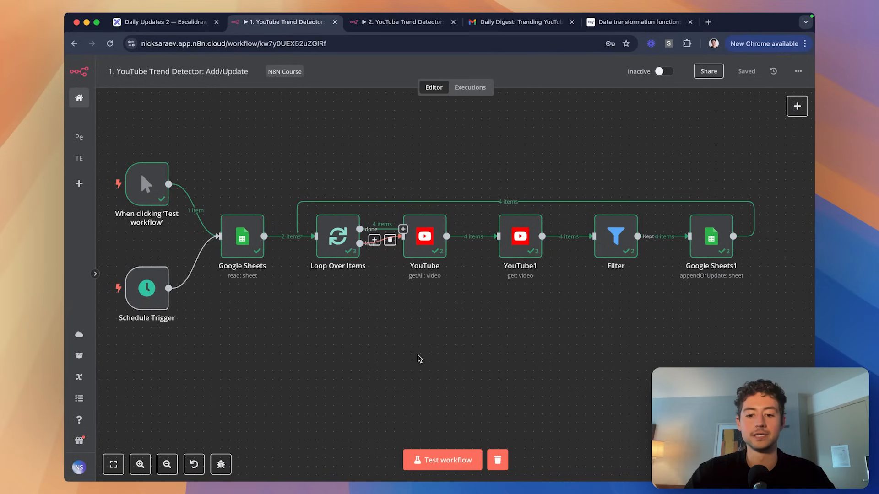
# Clear the old execution data, rerun the Add/Update workflow, and review the channel ids in the sheet.
pyautogui.click(497, 460)
pyautogui.click(457, 464)
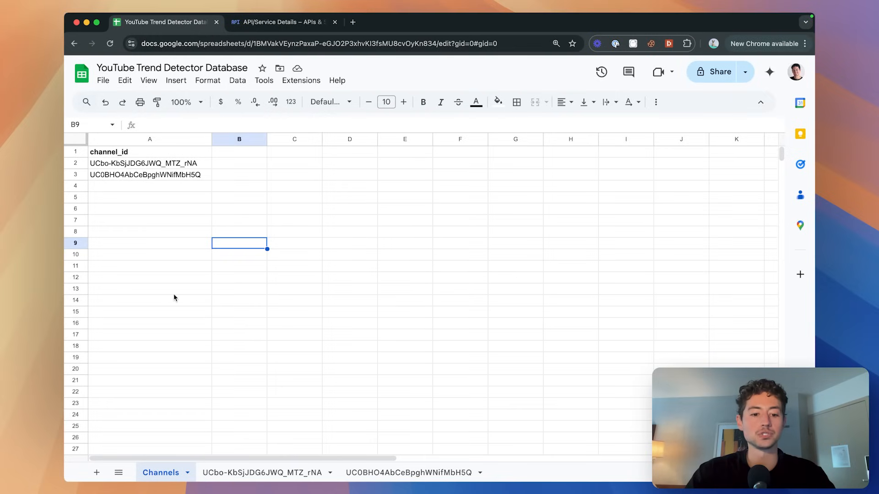
pyautogui.click(173, 164)
pyautogui.click(173, 176)
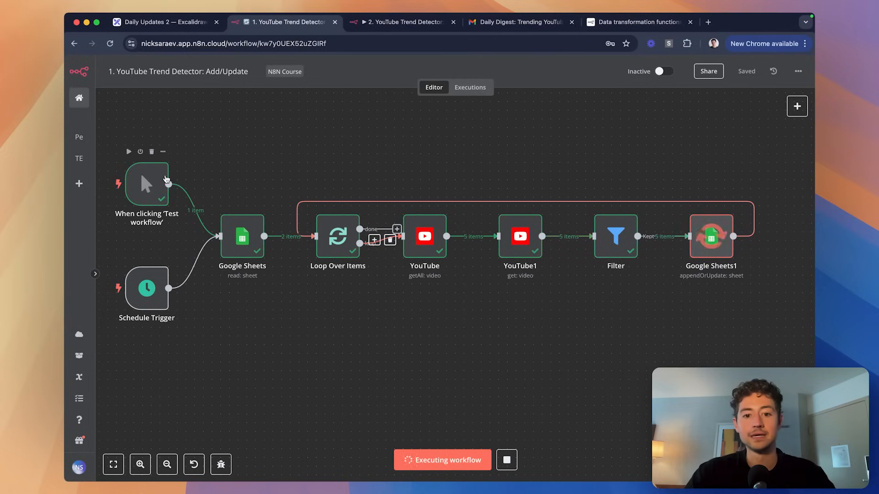
pyautogui.scroll(5, 414, 230)
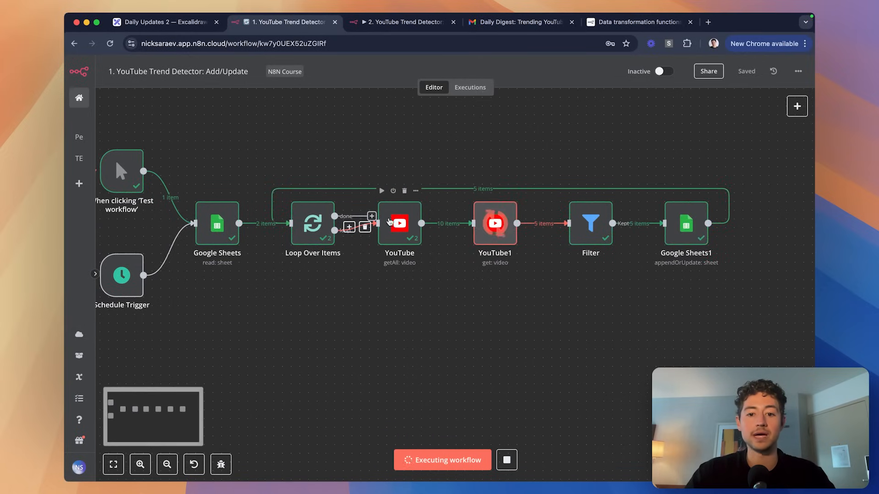
pyautogui.scroll(-5, 414, 230)
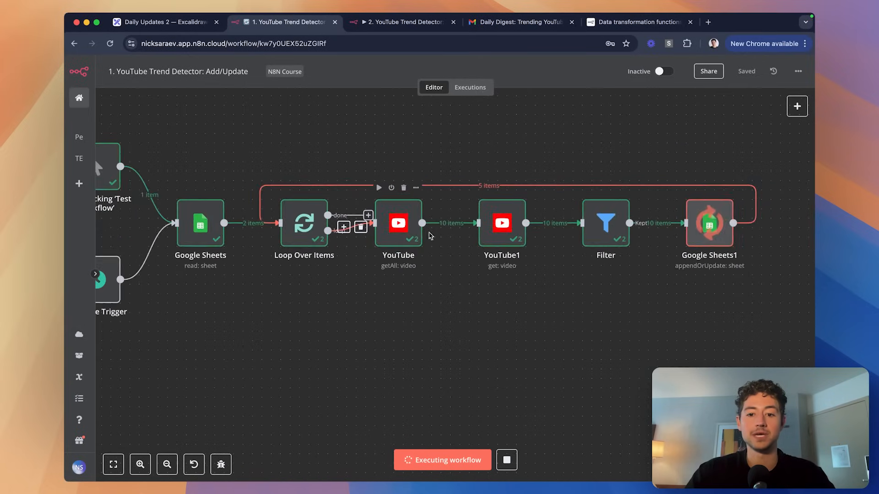
# Check the first channel's tab for the five logged video titles and view counts.
pyautogui.hscroll(2, 531, 291)
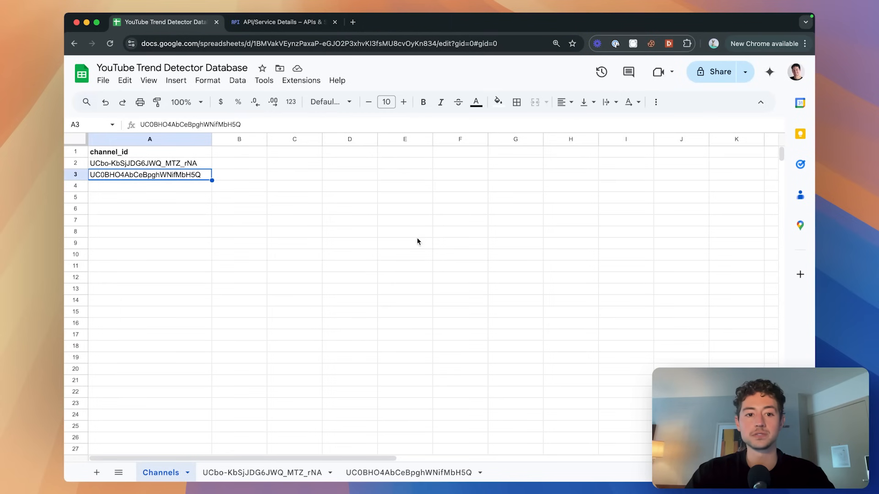
pyautogui.click(262, 472)
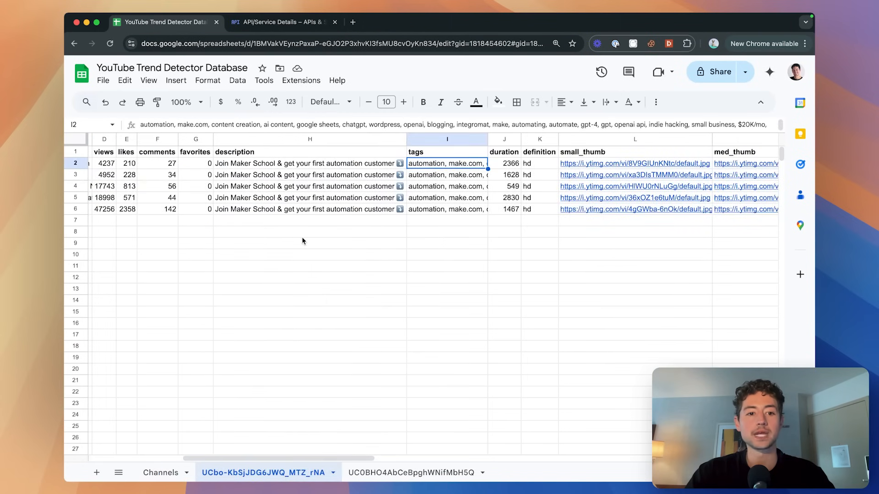
pyautogui.hscroll(-5, 378, 238)
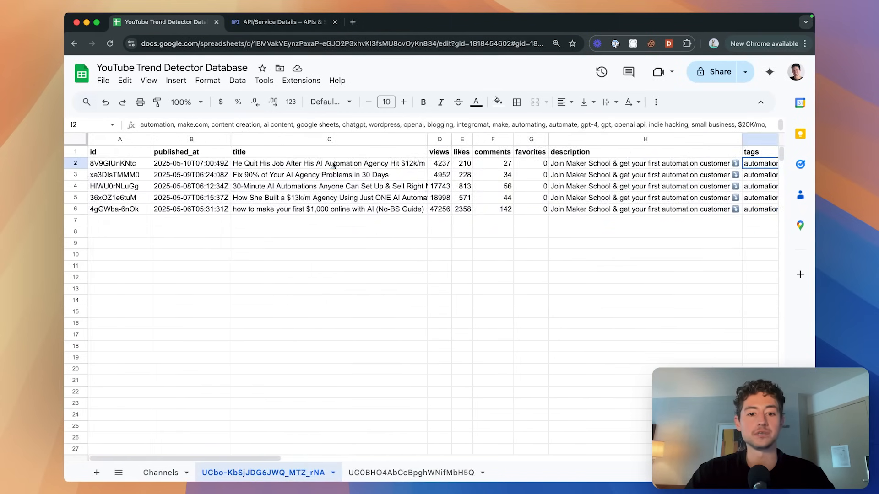
pyautogui.moveTo(333, 165); pyautogui.dragTo(334, 210)
pyautogui.moveTo(440, 164); pyautogui.dragTo(441, 214)
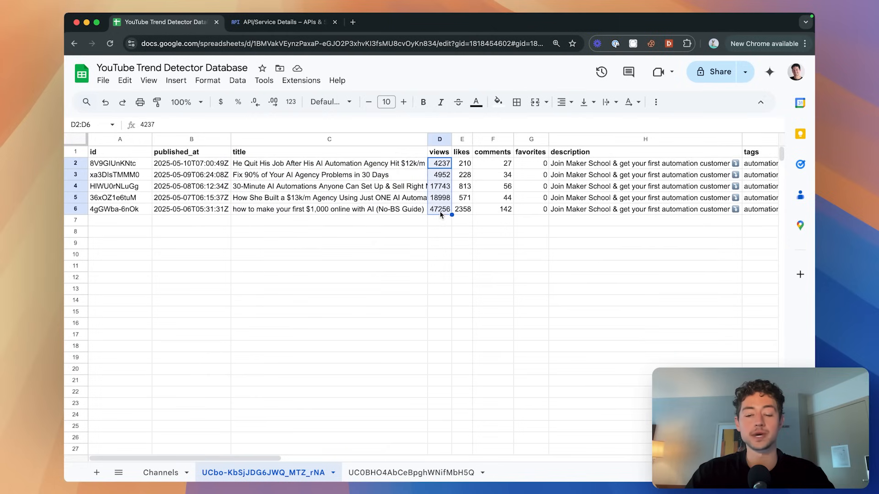
pyautogui.click(341, 232)
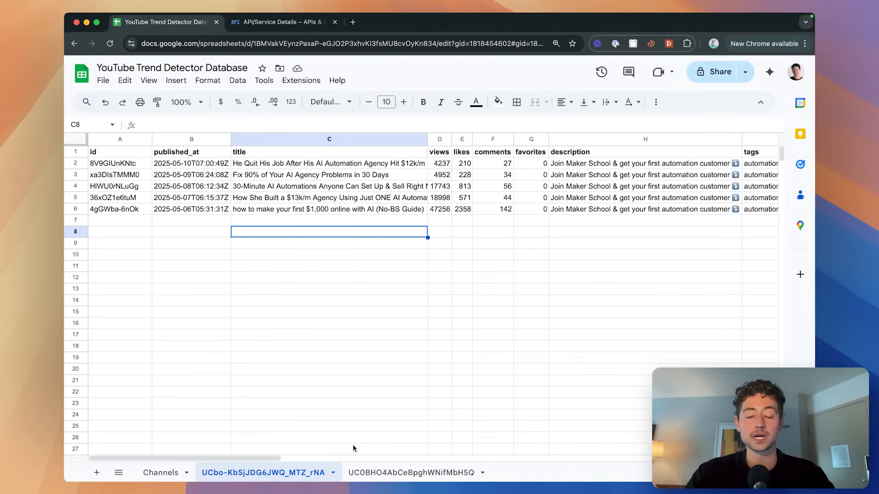
pyautogui.press('super+grave')
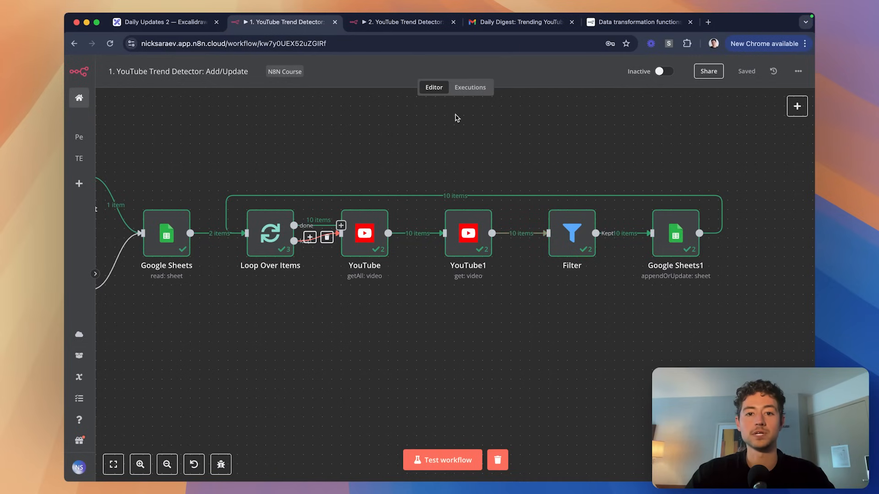
# Clear the old execution data and test-run the Daily Digest workflow.
pyautogui.click(419, 24)
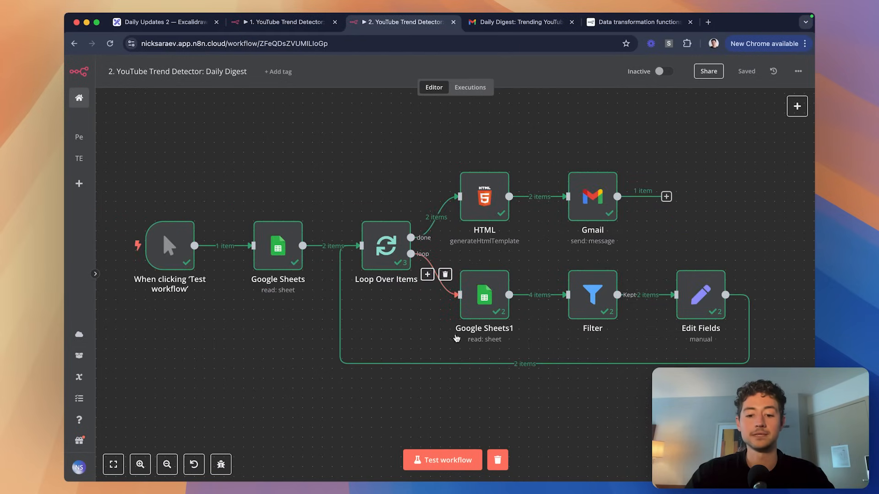
pyautogui.click(495, 459)
pyautogui.click(450, 461)
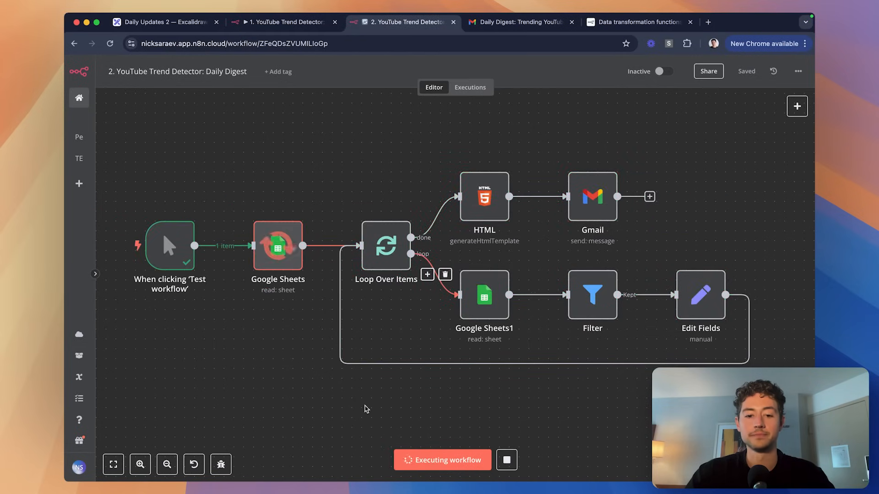
pyautogui.press('super+grave')
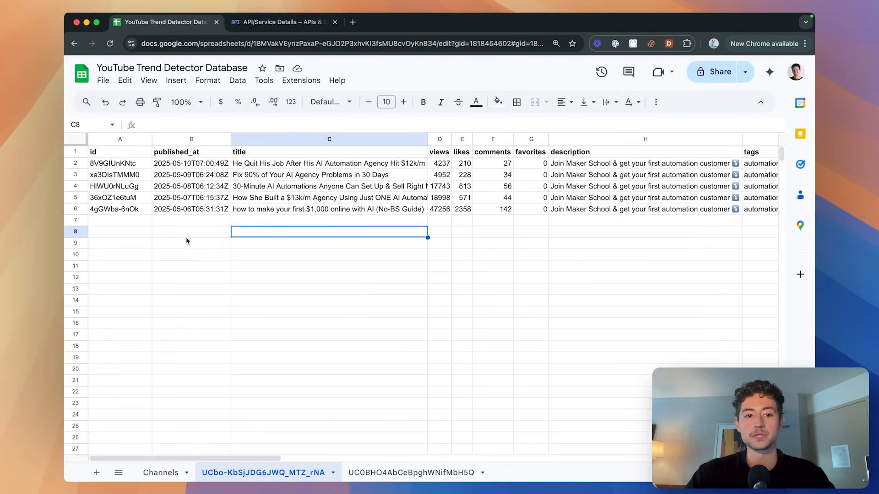
pyautogui.press('super+grave')
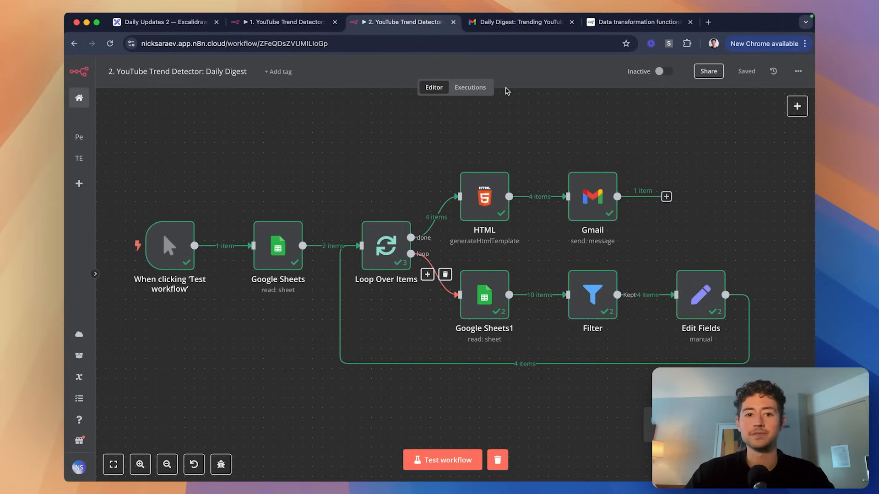
# Open mail.google.com in a new tab placed beside the Daily Digest tab.
pyautogui.press('super+t')
pyautogui.write('mail.google.com')
pyautogui.press('Return')
pyautogui.moveTo(653, 23); pyautogui.dragTo(473, 34)
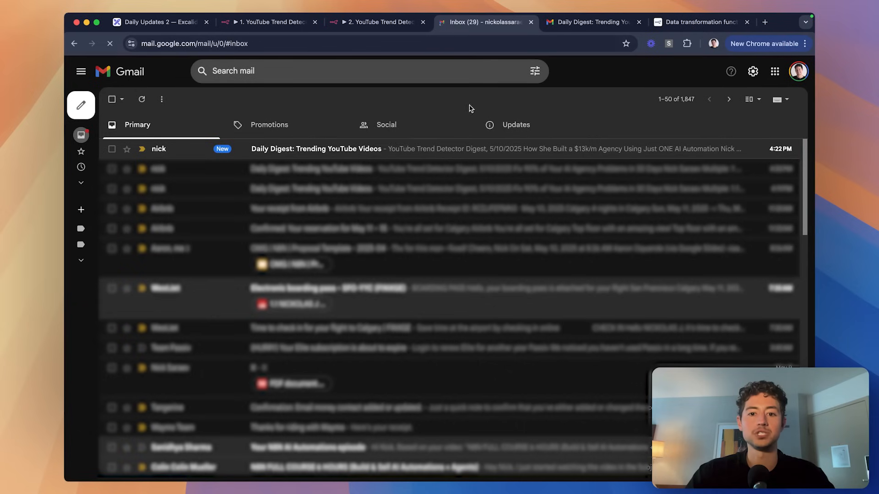
# Open the top 'Daily Digest: Trending YouTube Videos' email and scroll through its four listed videos.
pyautogui.click(471, 149)
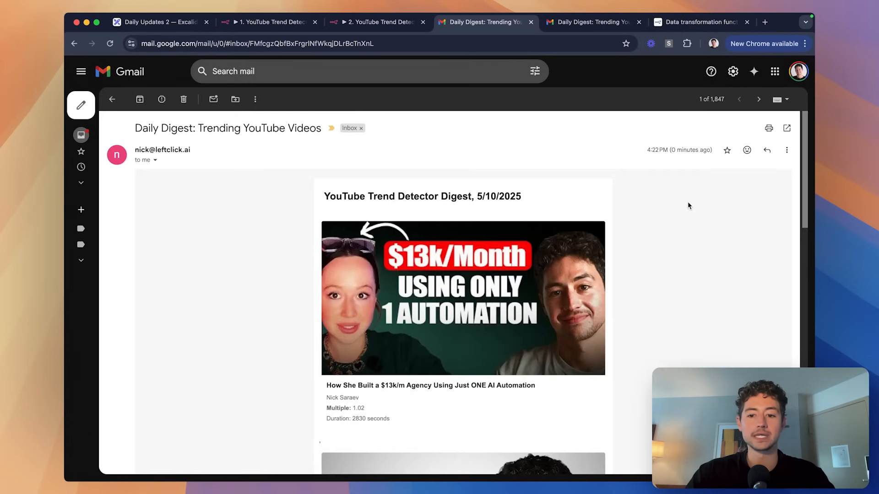
pyautogui.scroll(-4, 688, 205)
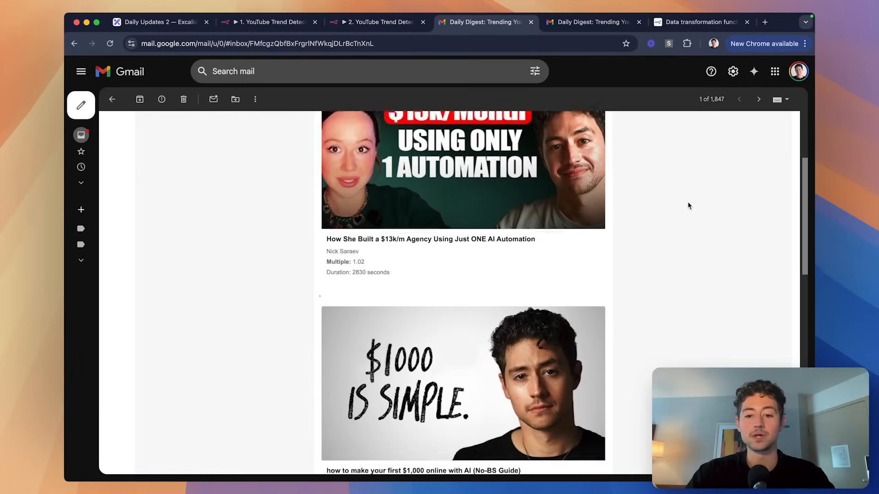
pyautogui.scroll(-3, 688, 206)
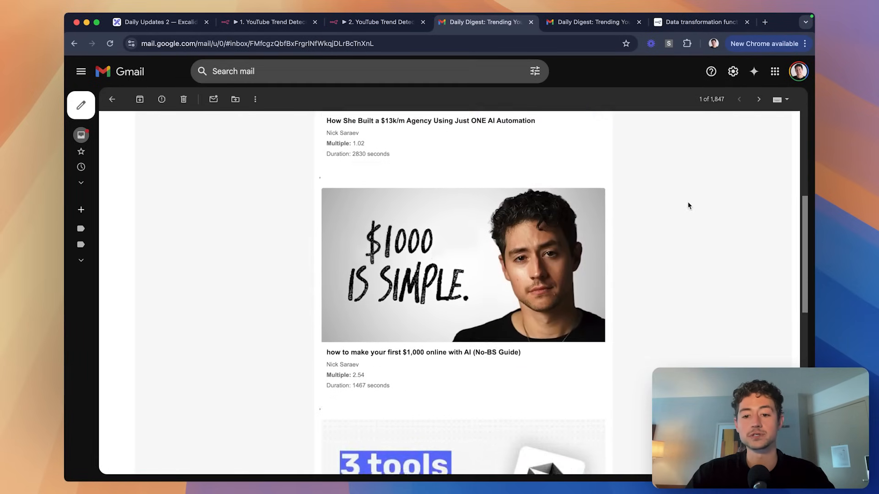
pyautogui.scroll(-2, 688, 205)
pyautogui.scroll(-3, 688, 206)
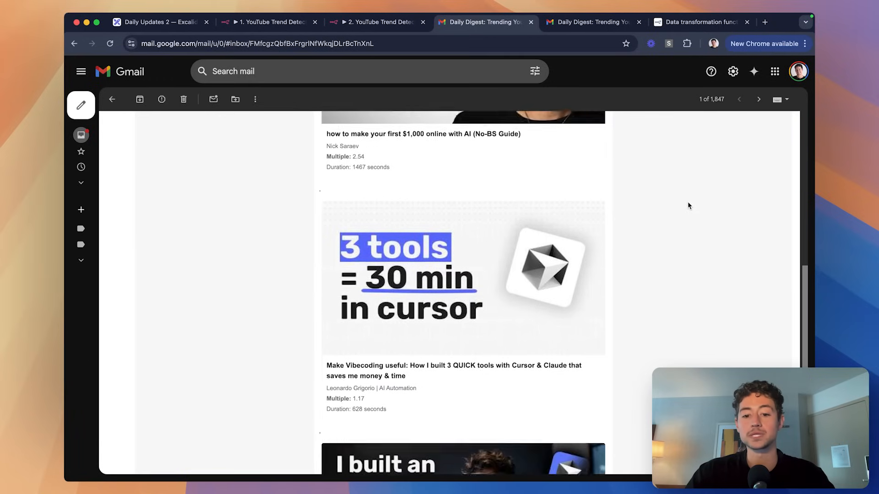
pyautogui.scroll(-6, 689, 206)
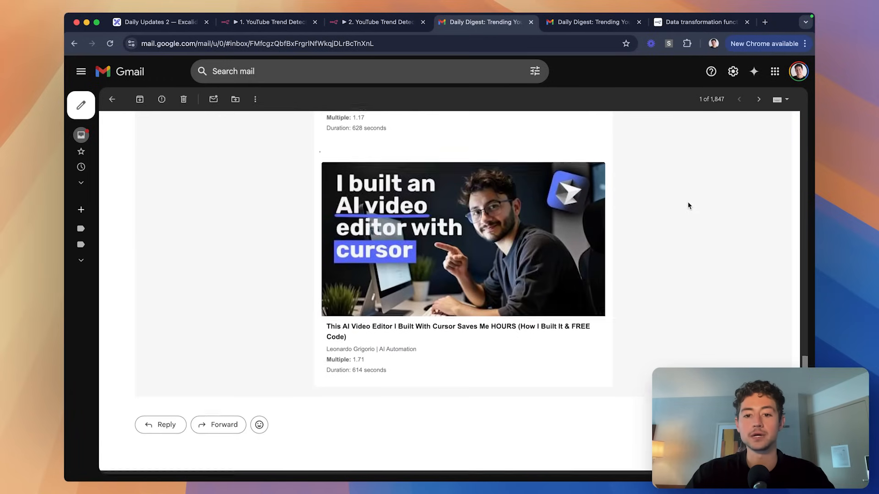
pyautogui.scroll(6, 688, 206)
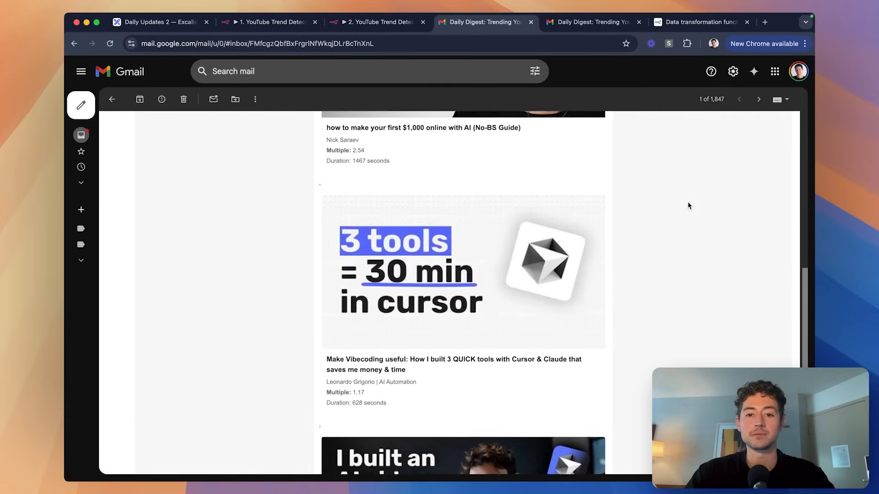
pyautogui.scroll(10, 688, 206)
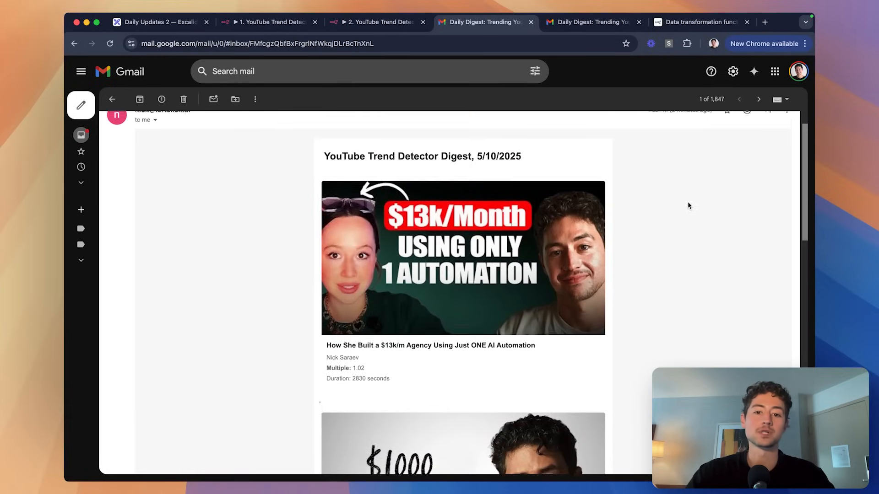
pyautogui.scroll(1, 688, 205)
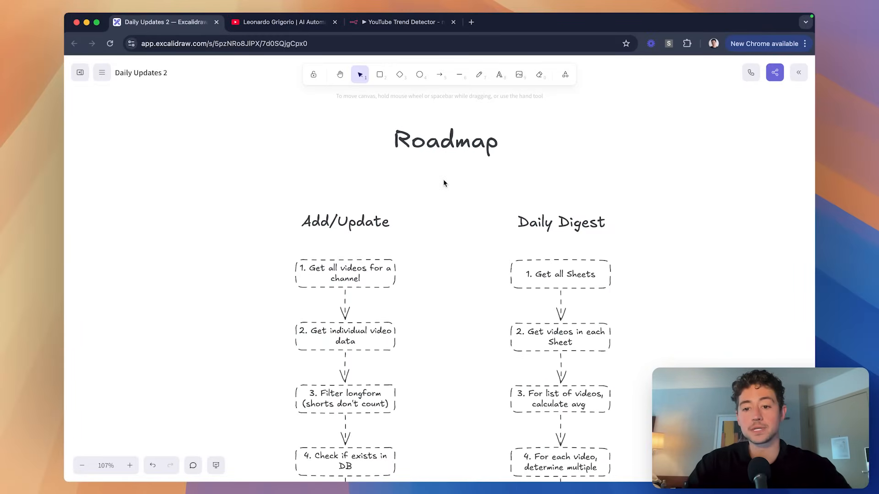
# Draw arrows from the Roadmap title to the Add/Update and Daily Digest columns.
pyautogui.scroll(-1, 443, 183)
pyautogui.hscroll(-1, 443, 183)
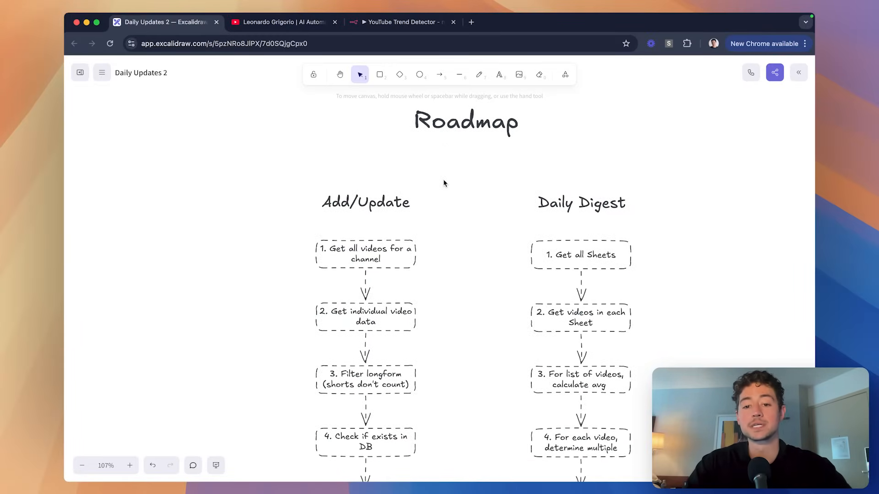
pyautogui.click(442, 77)
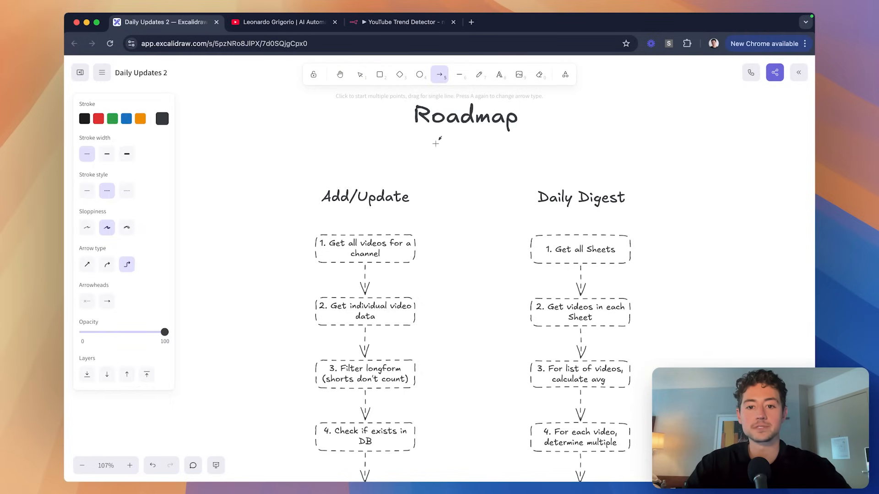
pyautogui.moveTo(441, 136); pyautogui.dragTo(365, 179)
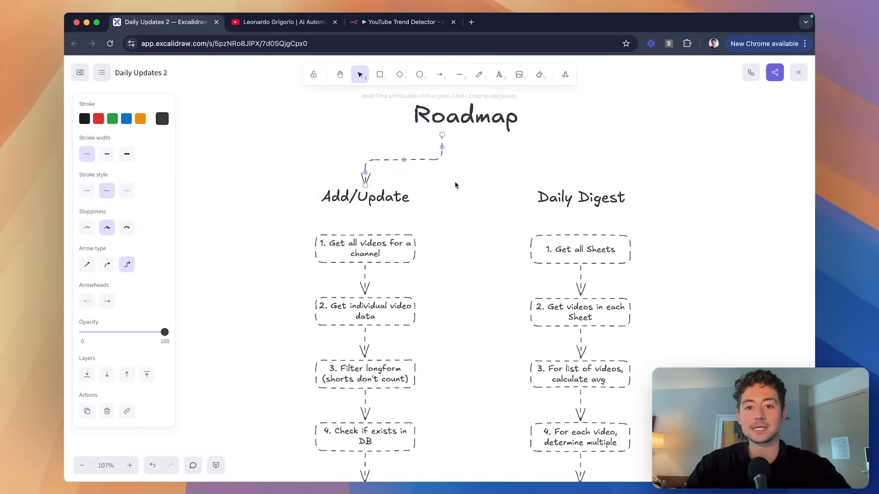
pyautogui.click(454, 181)
pyautogui.click(439, 75)
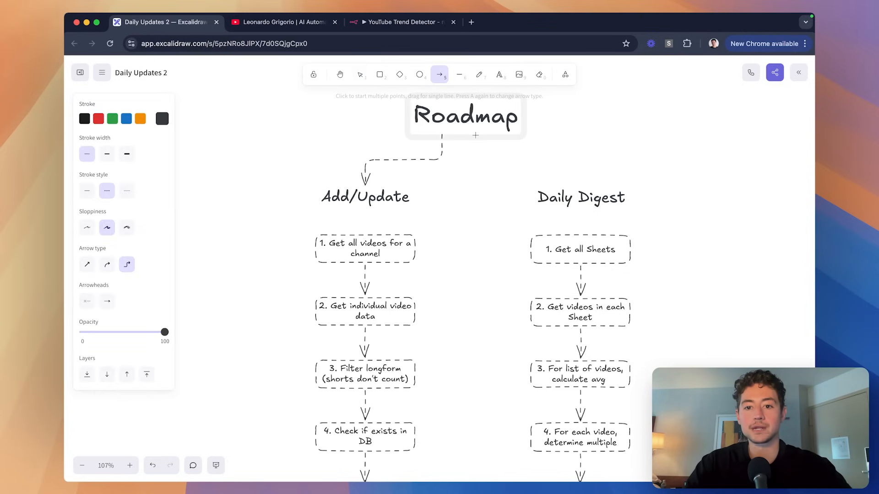
pyautogui.moveTo(476, 136); pyautogui.dragTo(581, 183)
pyautogui.click(620, 161)
# Review the Roadmap diagram, then switch to the YouTube channel's videos page.
pyautogui.hscroll(2, 595, 174)
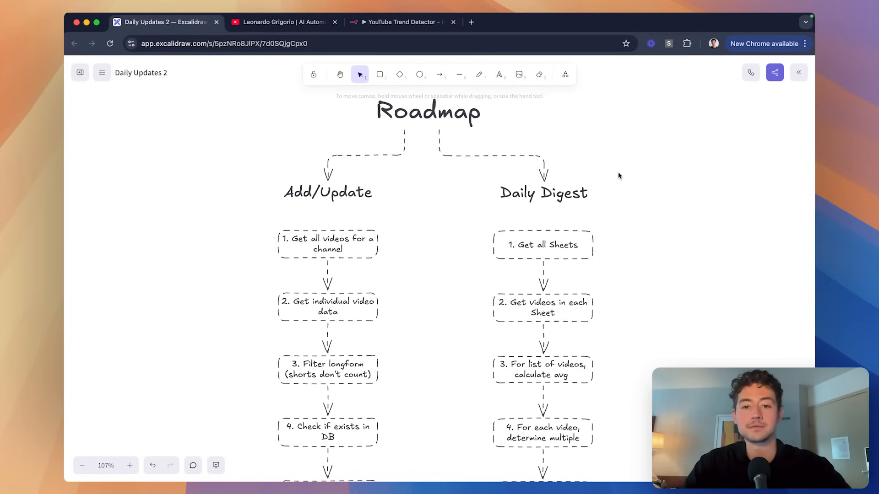
pyautogui.hscroll(-2, 618, 175)
pyautogui.scroll(-2, 618, 175)
pyautogui.scroll(2, 618, 176)
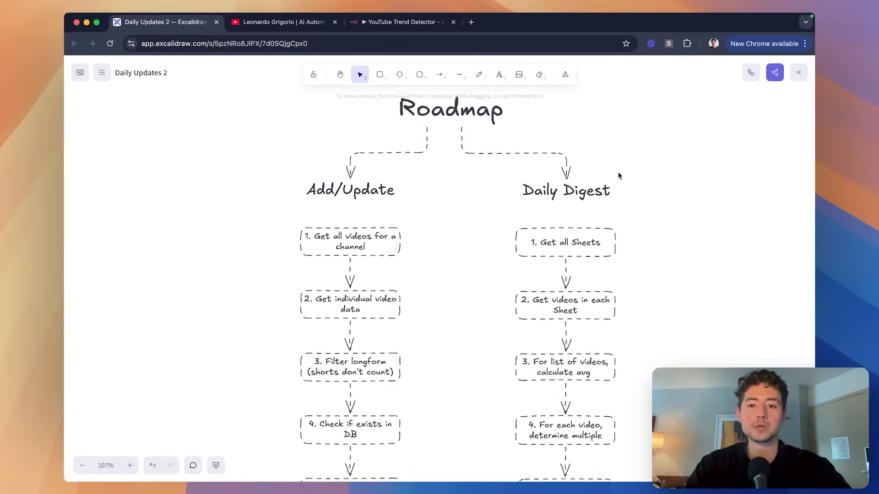
pyautogui.scroll(2, 619, 176)
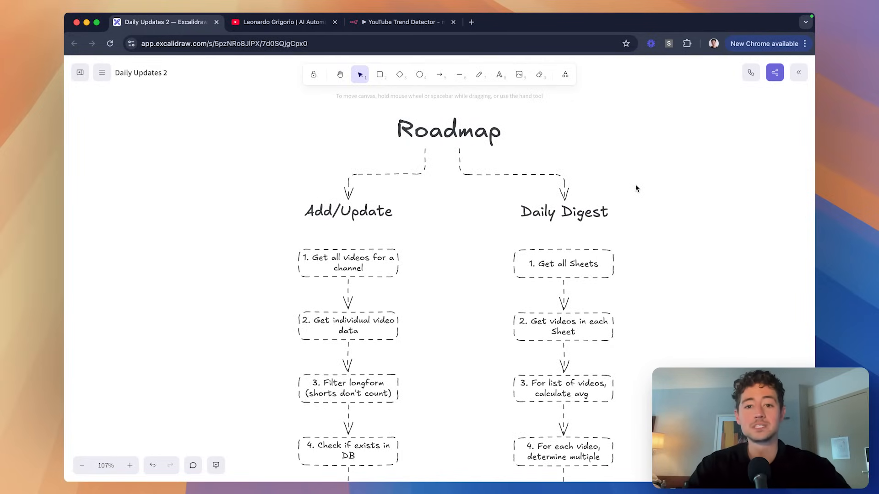
pyautogui.hscroll(3, 437, 189)
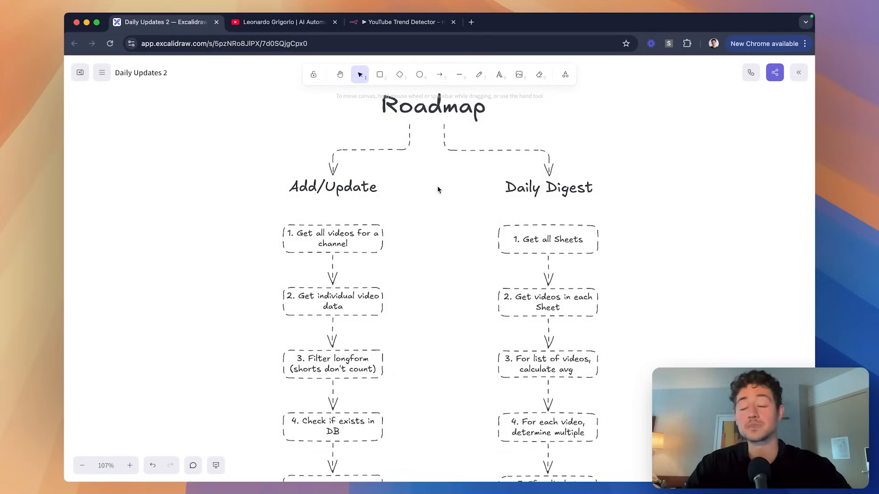
pyautogui.hscroll(-2, 438, 190)
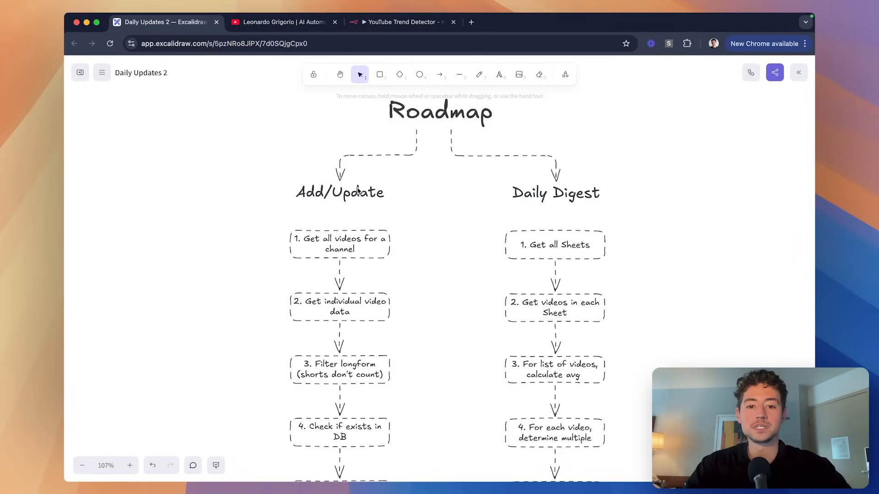
pyautogui.click(279, 28)
pyautogui.scroll(3, 305, 215)
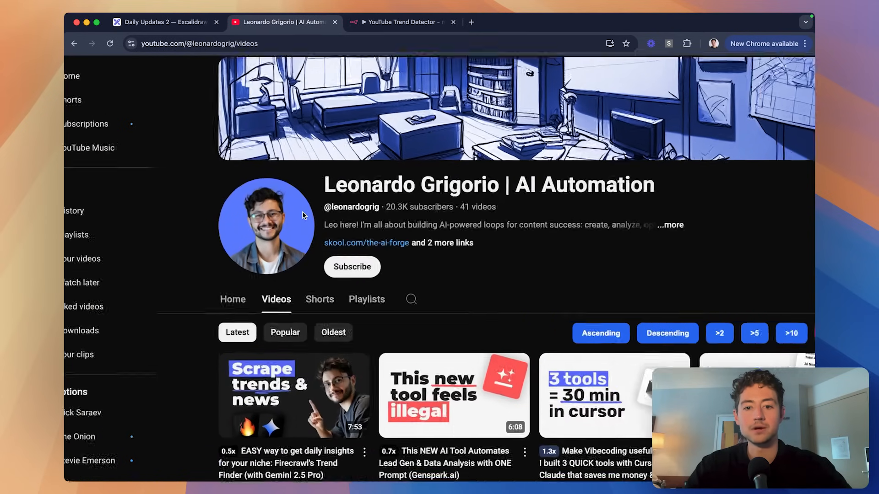
pyautogui.scroll(-3, 305, 215)
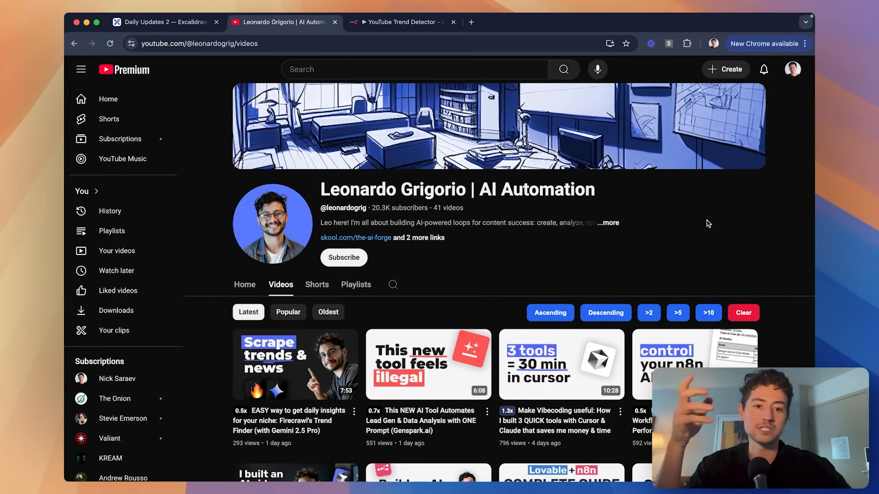
# Search '1of10', open 1of10.com in its own tab, then return to the YouTube videos page.
pyautogui.press('super+t')
pyautogui.write('1of')
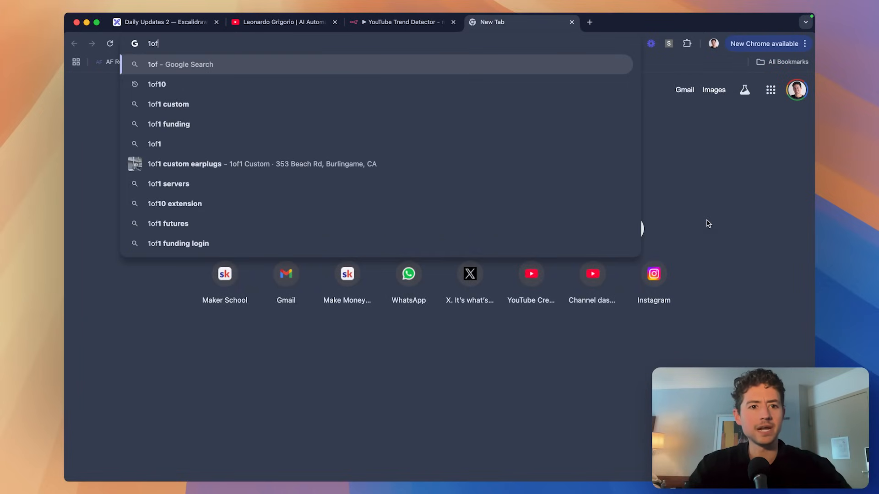
pyautogui.write('10')
pyautogui.press('Return')
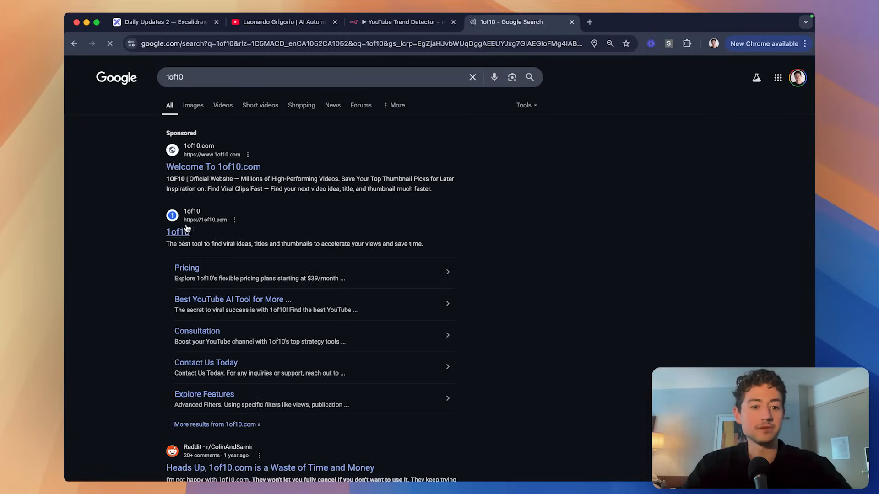
pyautogui.keyDown('super'); pyautogui.click(185, 233); pyautogui.keyUp('super')
pyautogui.press('super+w')
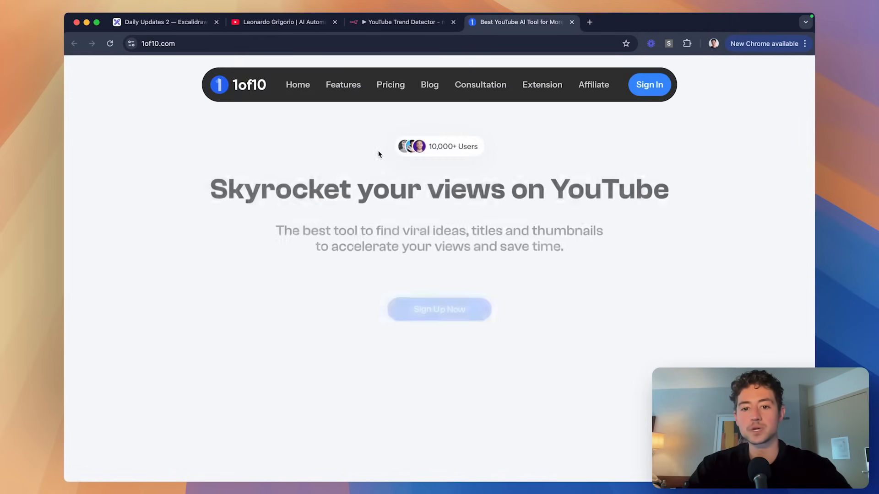
pyautogui.scroll(-5, 471, 170)
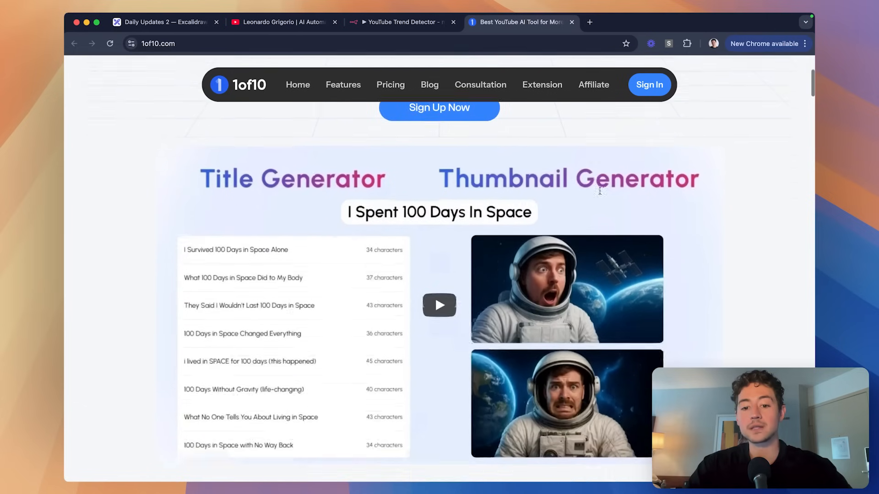
pyautogui.click(271, 27)
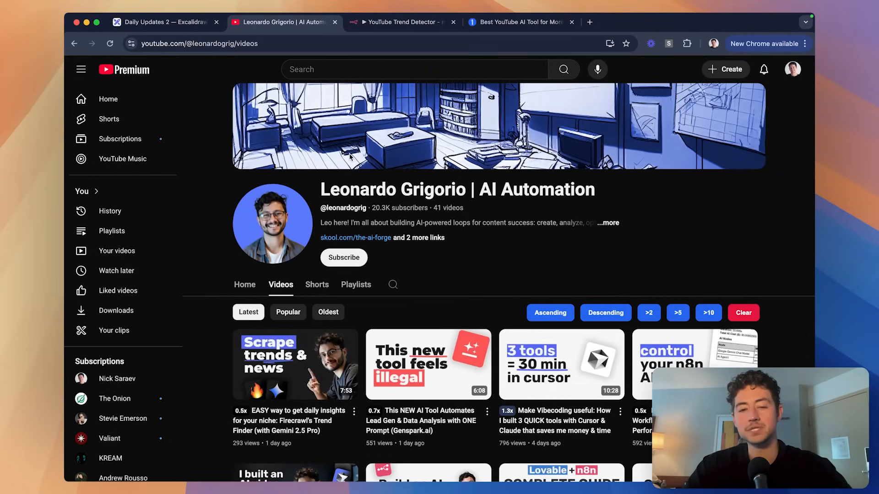
# Go back to the Roadmap board and nudge its title slightly right.
pyautogui.click(175, 28)
pyautogui.scroll(1, 299, 151)
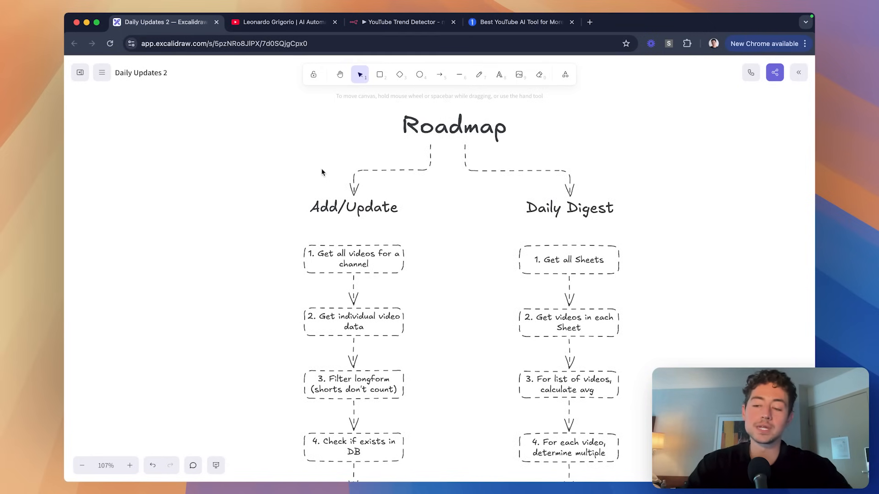
pyautogui.scroll(1, 378, 183)
pyautogui.hscroll(1, 378, 183)
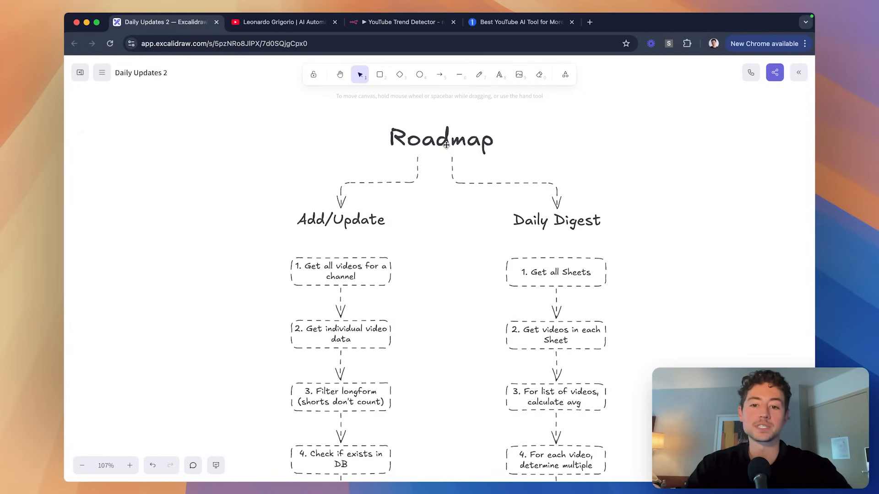
pyautogui.click(449, 143)
pyautogui.moveTo(449, 143); pyautogui.dragTo(456, 143)
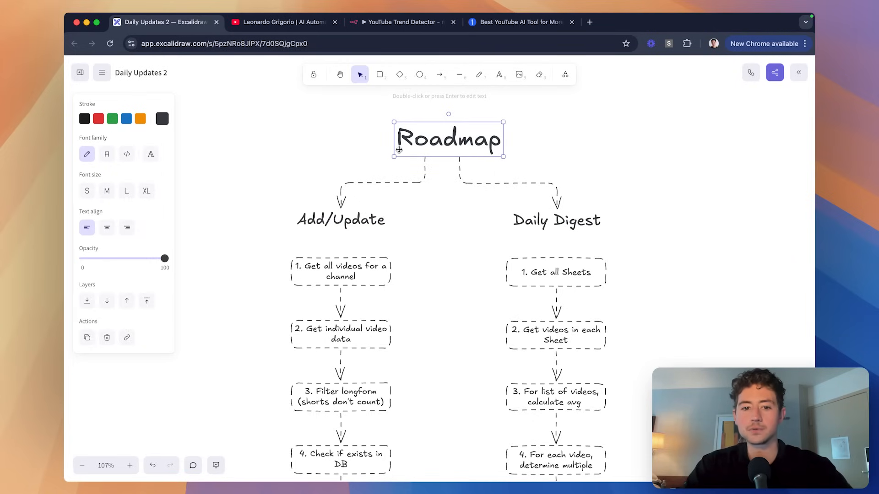
pyautogui.click(331, 146)
# Close the YouTube channel and 1of10.com tabs.
pyautogui.click(334, 22)
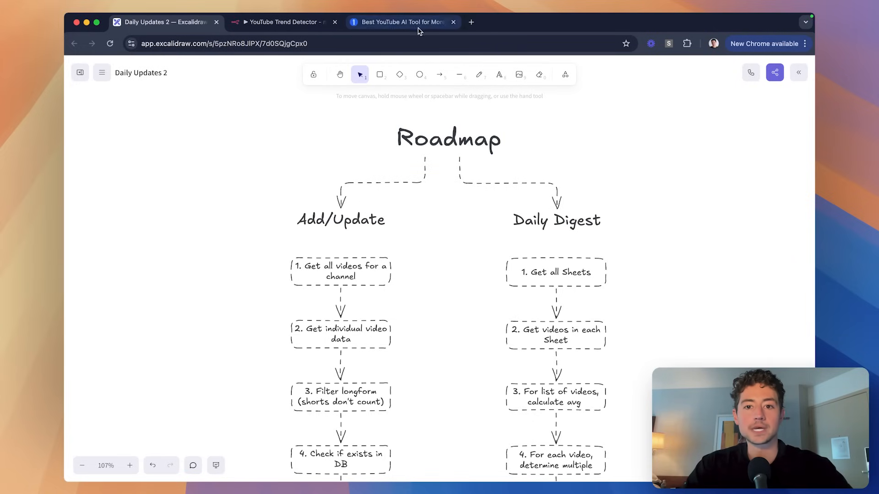
pyautogui.click(453, 22)
pyautogui.scroll(-3, 345, 164)
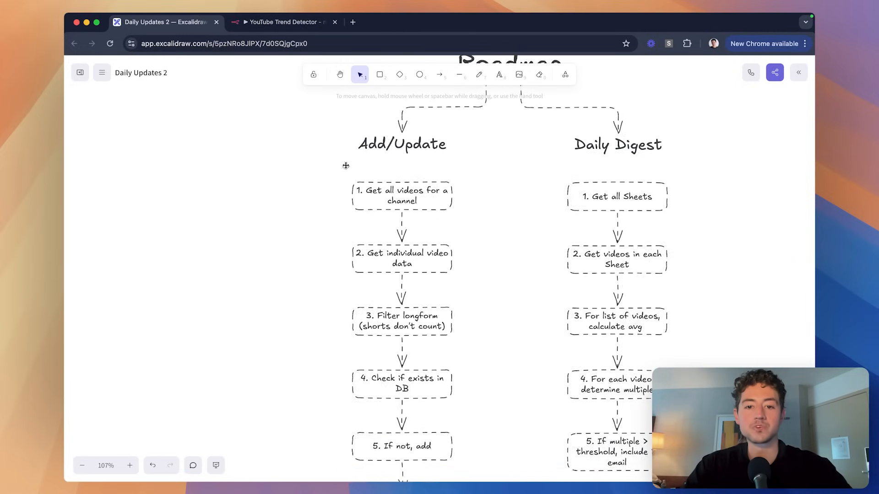
pyautogui.scroll(5, 336, 174)
pyautogui.scroll(2, 337, 173)
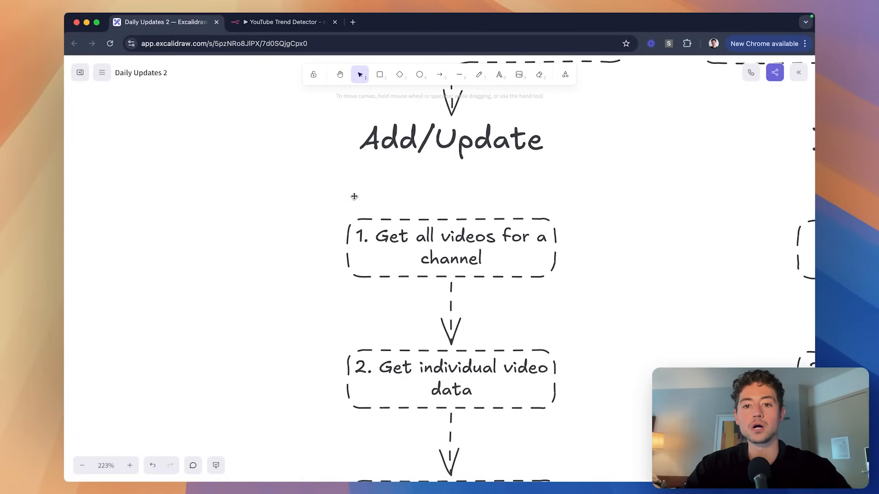
# With the pencil tool, draw arrows pointing at Add/Update steps 1 and 2.
pyautogui.click(479, 74)
pyautogui.scroll(-2, 312, 205)
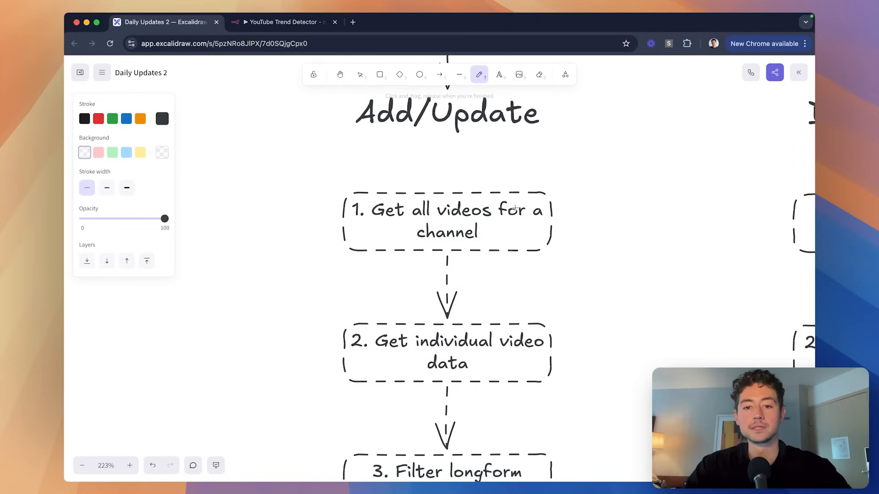
pyautogui.moveTo(277, 210)
pyautogui.mouseDown()
pyautogui.moveTo(324, 226)
pyautogui.moveTo(325, 237)
pyautogui.mouseUp()
pyautogui.scroll(-5, 425, 231)
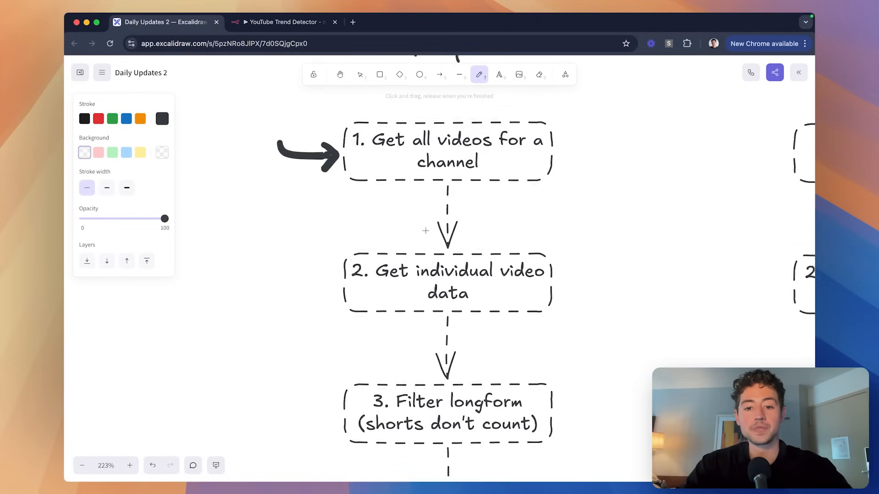
pyautogui.moveTo(305, 211)
pyautogui.mouseDown()
pyautogui.moveTo(342, 231)
pyautogui.moveTo(369, 227)
pyautogui.moveTo(353, 246)
pyautogui.mouseUp()
# Draw a curved arrow with an arrowhead pointing into step 3.
pyautogui.hscroll(2, 411, 241)
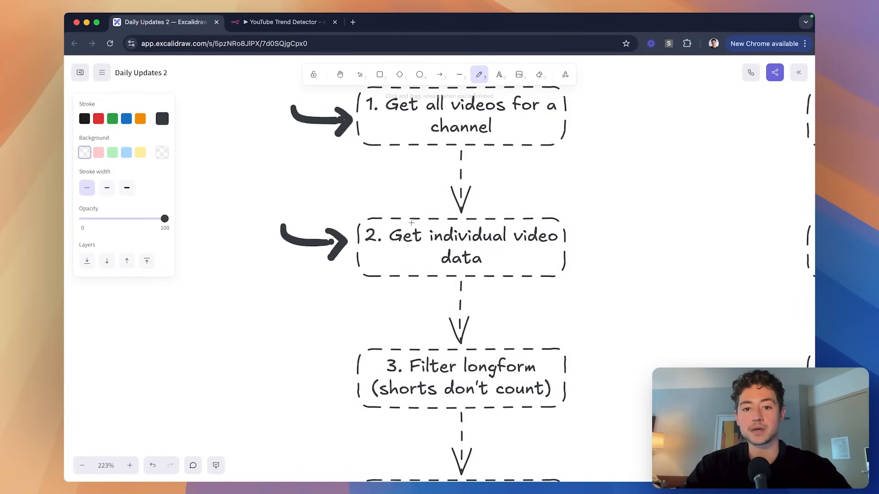
pyautogui.hscroll(2, 493, 146)
pyautogui.scroll(2, 494, 145)
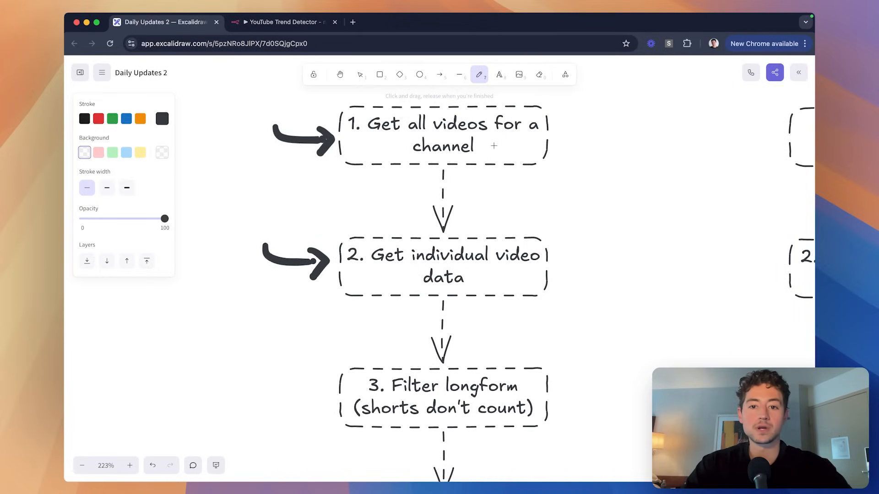
pyautogui.scroll(-2, 580, 159)
pyautogui.scroll(2, 581, 149)
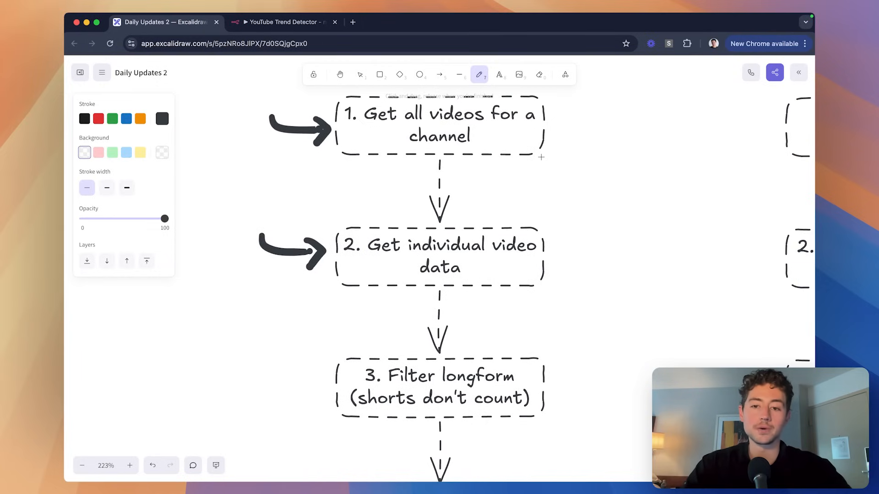
pyautogui.scroll(-2, 563, 129)
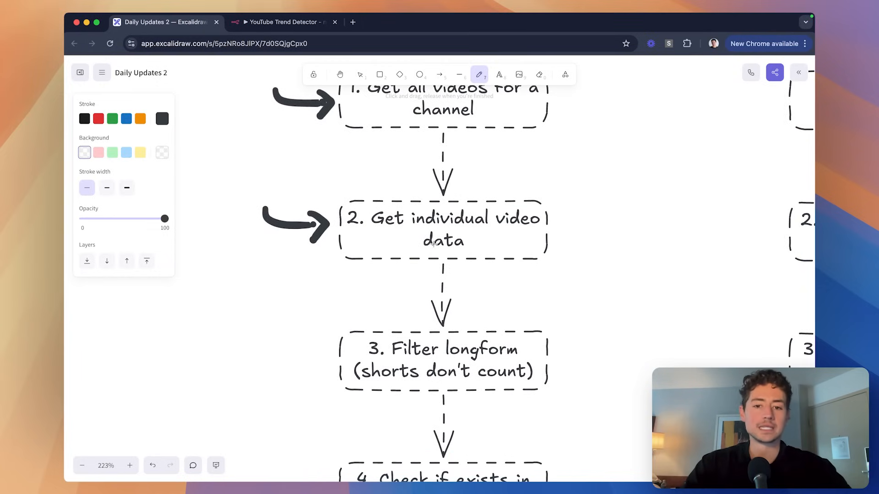
pyautogui.scroll(-2, 433, 229)
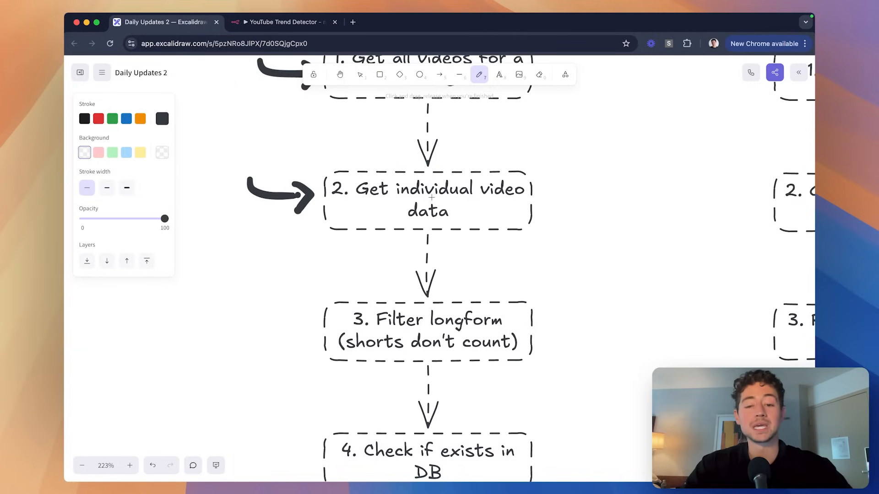
pyautogui.scroll(-4, 366, 232)
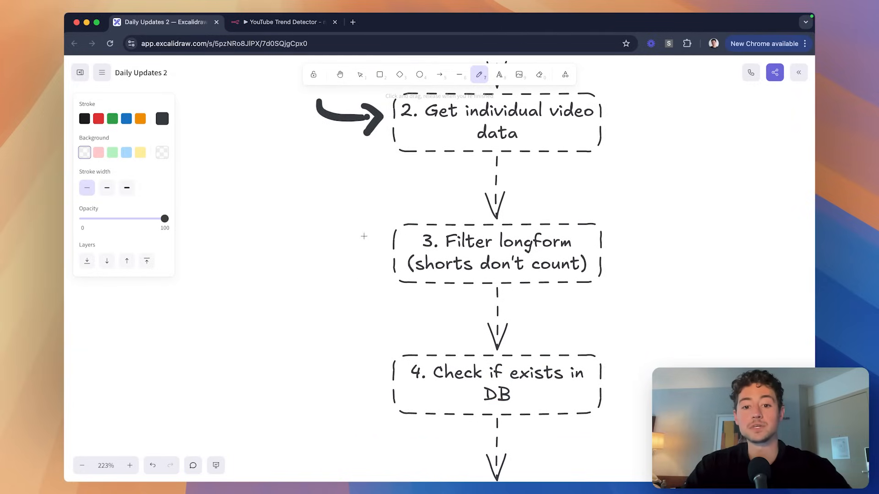
pyautogui.moveTo(315, 229)
pyautogui.mouseDown()
pyautogui.moveTo(352, 257)
pyautogui.moveTo(376, 255)
pyautogui.mouseUp()
pyautogui.moveTo(360, 238)
pyautogui.mouseDown()
pyautogui.moveTo(380, 253)
pyautogui.moveTo(449, 255)
pyautogui.mouseUp()
# Draw a curved arrow toward step 4 and underline 'DB'.
pyautogui.scroll(-1, 443, 269)
pyautogui.hscroll(1, 442, 270)
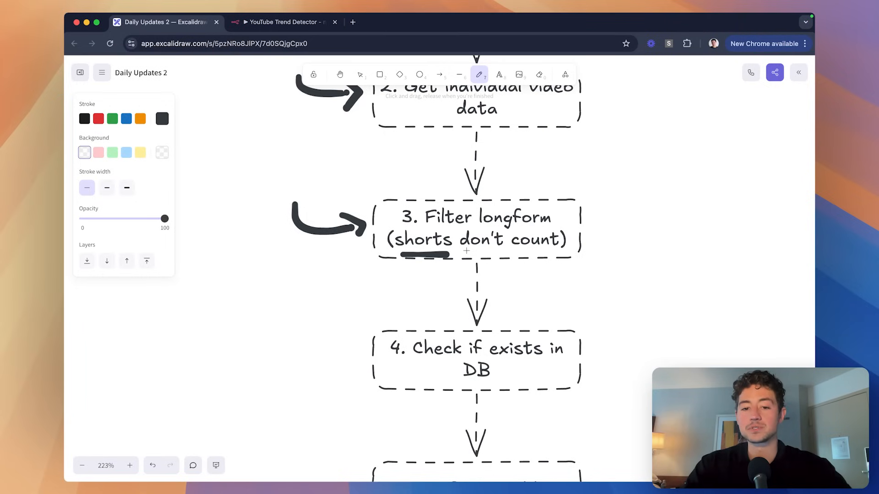
pyautogui.scroll(-2, 410, 255)
pyautogui.hscroll(-1, 410, 254)
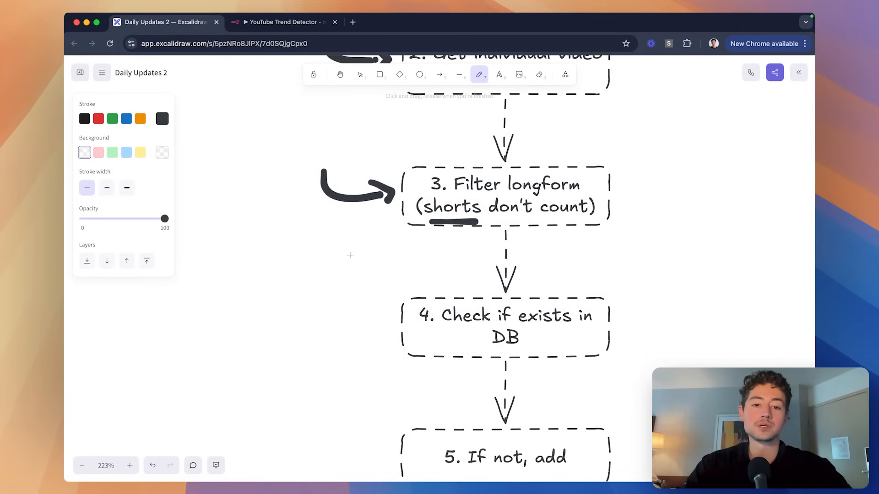
pyautogui.scroll(-1, 349, 251)
pyautogui.hscroll(-1, 349, 251)
pyautogui.moveTo(311, 260)
pyautogui.mouseDown()
pyautogui.moveTo(321, 281)
pyautogui.moveTo(410, 298)
pyautogui.moveTo(393, 314)
pyautogui.mouseUp()
pyautogui.scroll(-1, 414, 324)
pyautogui.hscroll(1, 414, 323)
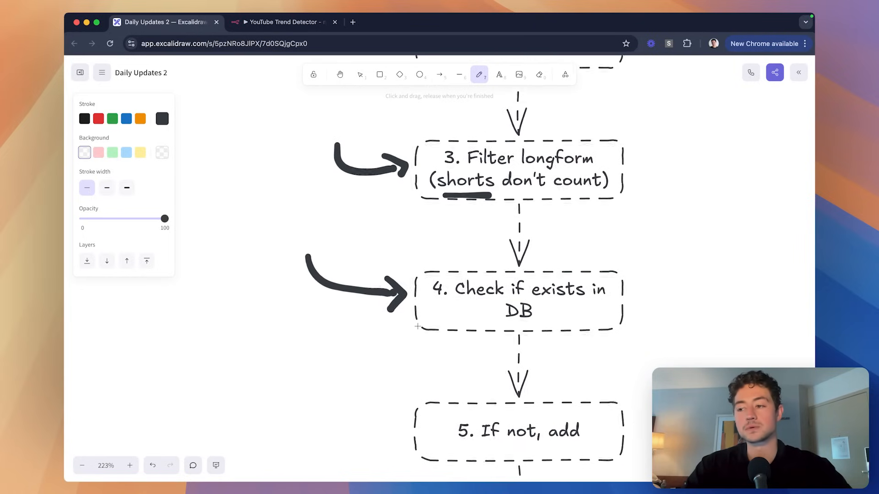
pyautogui.scroll(-1, 492, 330)
pyautogui.hscroll(1, 492, 330)
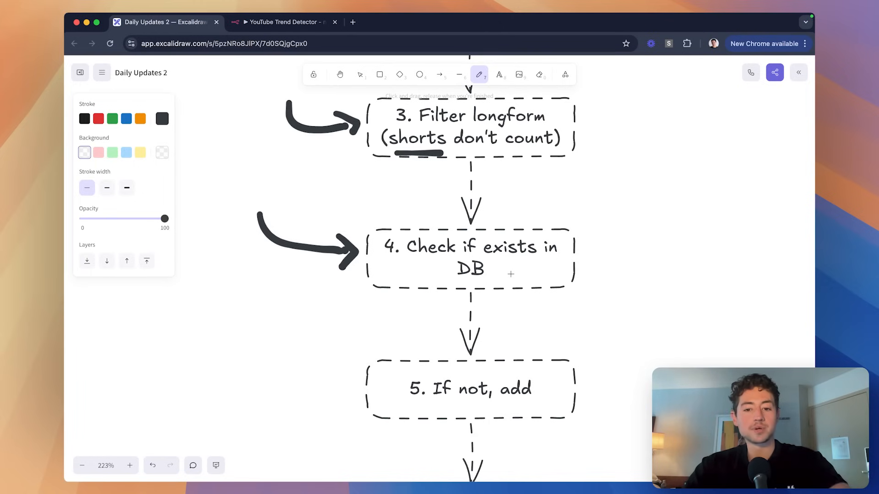
pyautogui.scroll(1, 548, 266)
pyautogui.hscroll(1, 549, 266)
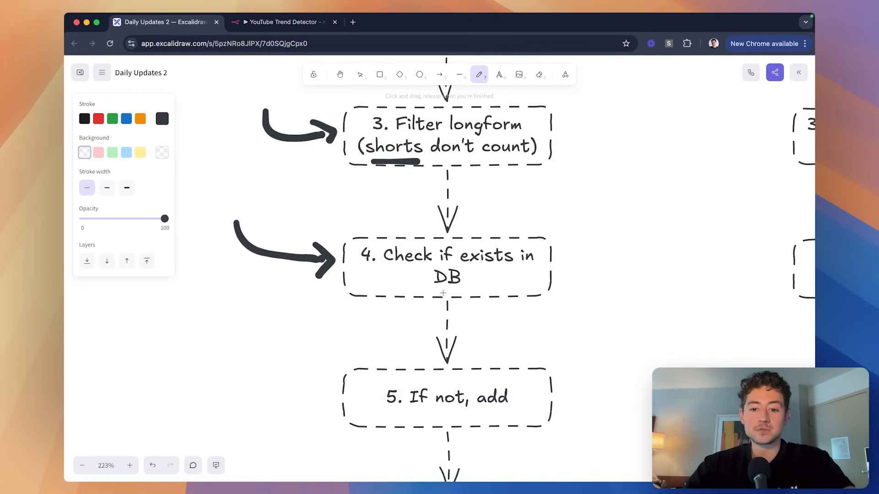
pyautogui.moveTo(441, 293); pyautogui.dragTo(458, 292)
# Draw arrows pointing at steps 5 and 6.
pyautogui.scroll(-5, 400, 283)
pyautogui.hscroll(-3, 400, 284)
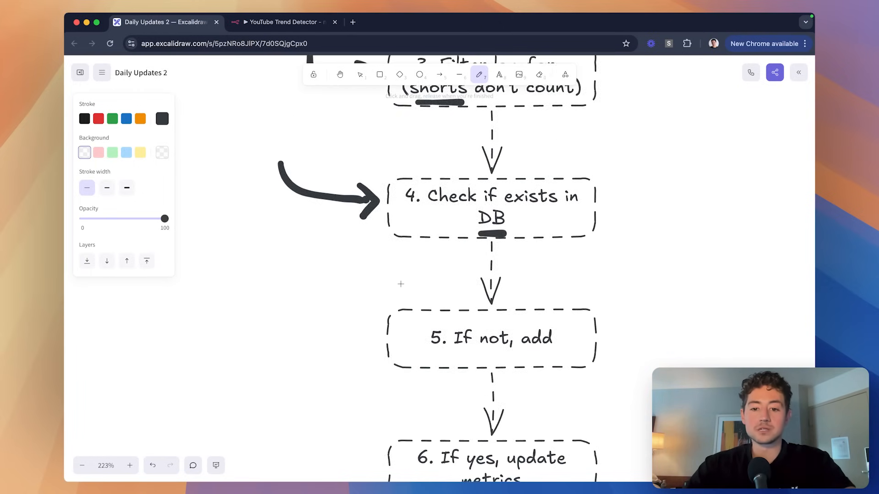
pyautogui.moveTo(299, 260)
pyautogui.mouseDown()
pyautogui.moveTo(360, 297)
pyautogui.moveTo(386, 286)
pyautogui.moveTo(391, 311)
pyautogui.mouseUp()
pyautogui.scroll(-5, 280, 279)
pyautogui.hscroll(1, 280, 279)
pyautogui.moveTo(280, 279)
pyautogui.mouseDown()
pyautogui.moveTo(322, 327)
pyautogui.moveTo(372, 320)
pyautogui.moveTo(357, 343)
pyautogui.mouseUp()
pyautogui.scroll(1, 470, 336)
pyautogui.hscroll(1, 470, 336)
pyautogui.keyDown('ctrl'); pyautogui.scroll(-5, 470, 335); pyautogui.keyUp('ctrl')
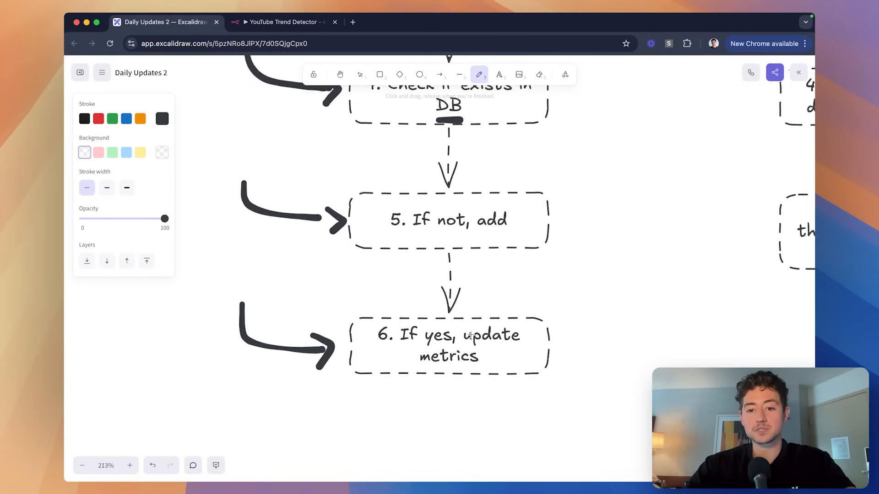
pyautogui.scroll(8, 460, 302)
pyautogui.hscroll(-1, 460, 301)
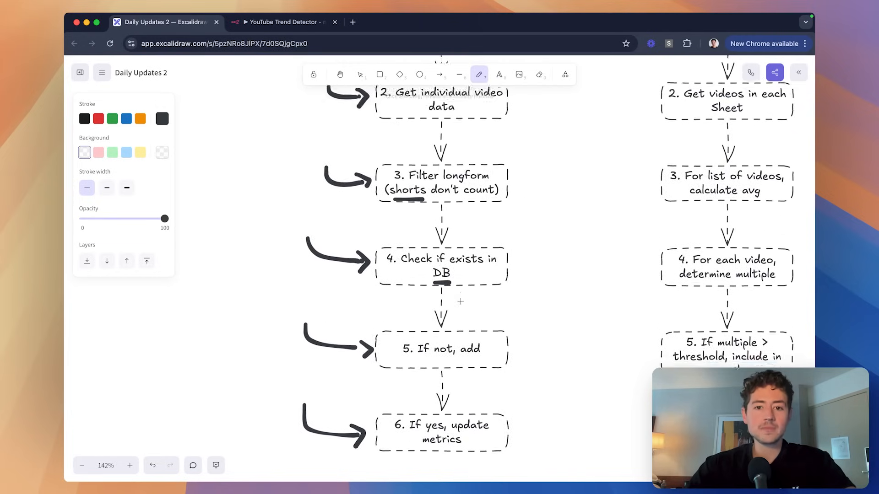
pyautogui.scroll(-2, 460, 301)
pyautogui.scroll(-3, 460, 302)
pyautogui.hscroll(6, 460, 302)
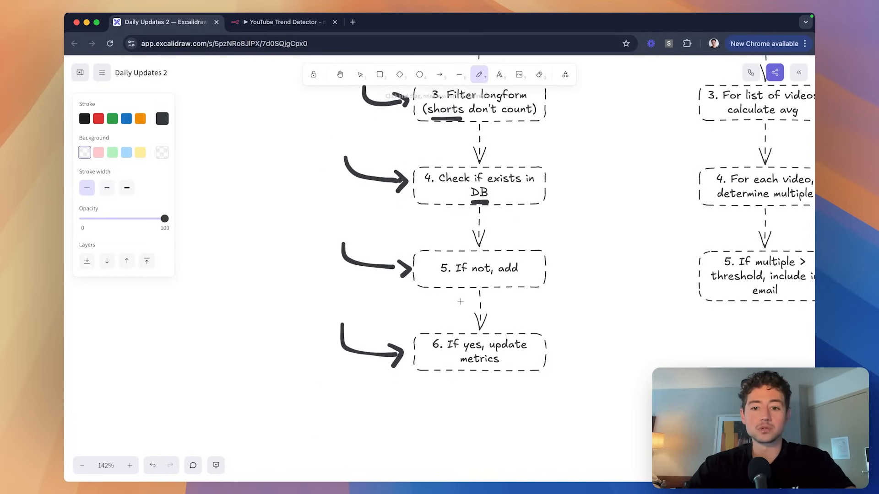
pyautogui.scroll(8, 459, 302)
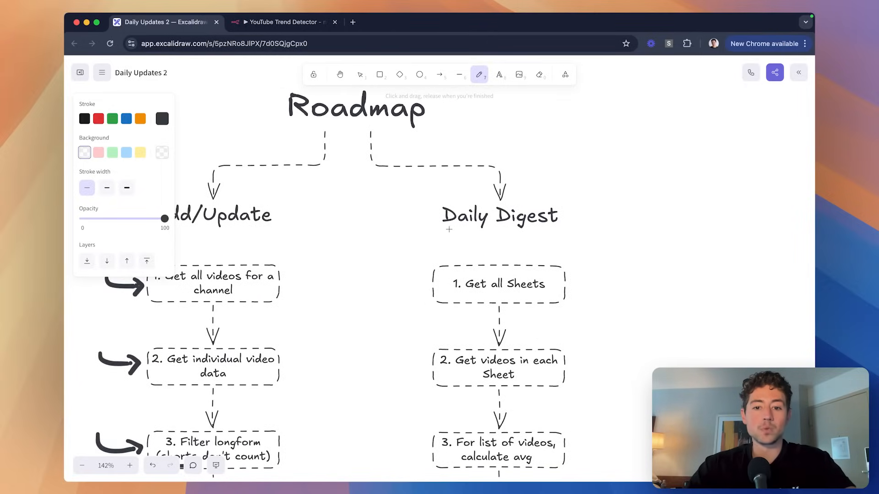
# Underline the Daily Digest and Add/Update headings.
pyautogui.moveTo(444, 234); pyautogui.dragTo(552, 234)
pyautogui.hscroll(-3, 366, 219)
pyautogui.scroll(-1, 366, 220)
pyautogui.moveTo(231, 211); pyautogui.dragTo(303, 211)
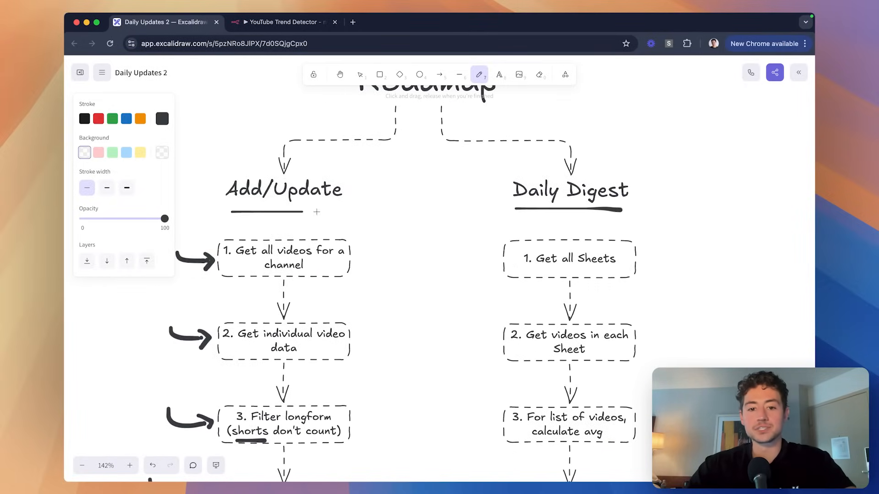
pyautogui.scroll(-2, 421, 210)
pyautogui.hscroll(3, 422, 210)
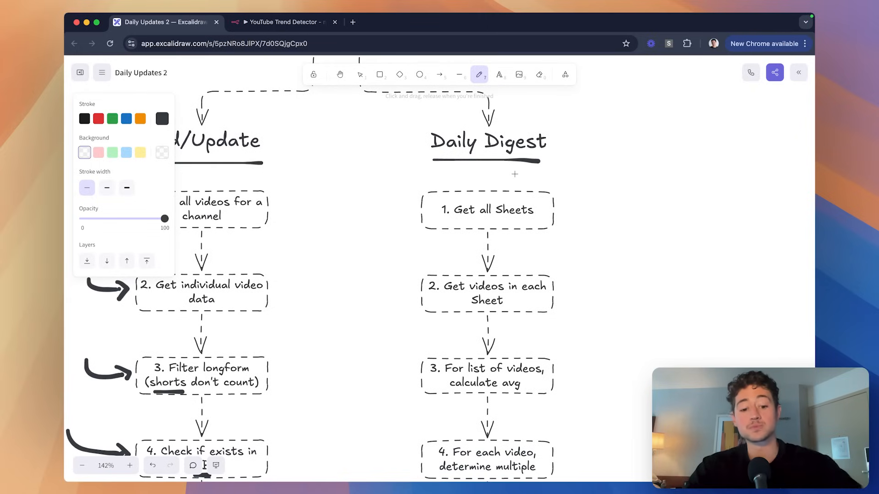
pyautogui.press('super+Tab')
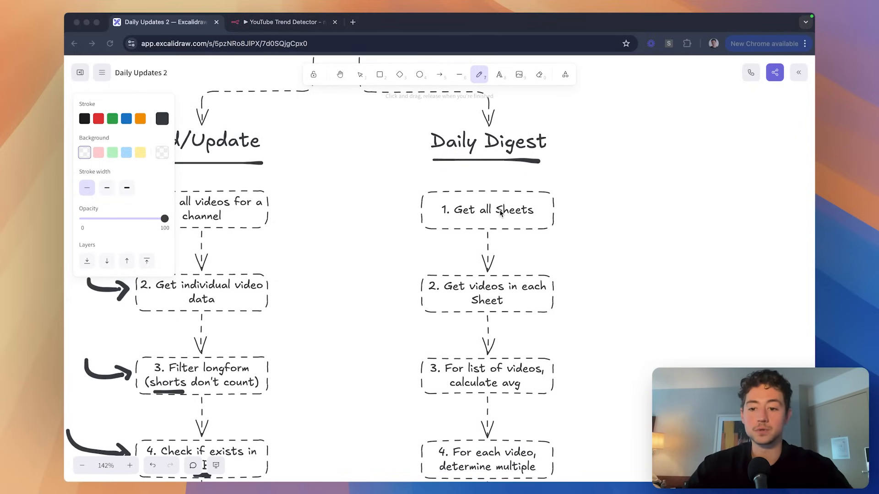
pyautogui.press('super+Tab')
pyautogui.scroll(5, 488, 213)
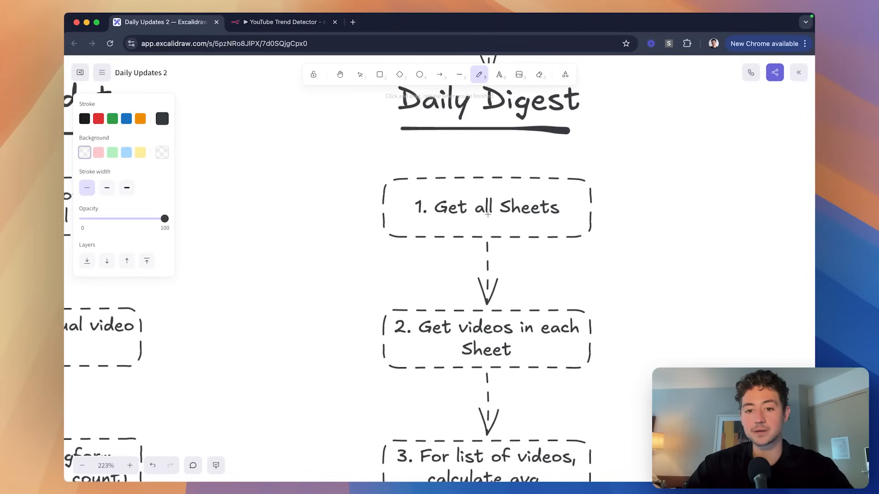
pyautogui.scroll(2, 466, 165)
pyautogui.hscroll(-2, 466, 165)
# Draw arrows pointing at Daily Digest steps 1 ('1. Get all Sheets') through 3.
pyautogui.moveTo(337, 191)
pyautogui.mouseDown()
pyautogui.moveTo(360, 219)
pyautogui.moveTo(383, 225)
pyautogui.mouseUp()
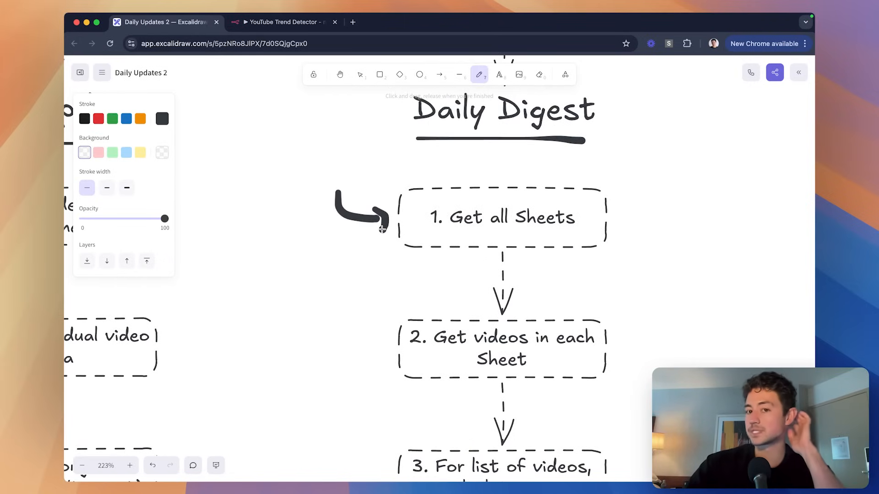
pyautogui.scroll(-4, 456, 226)
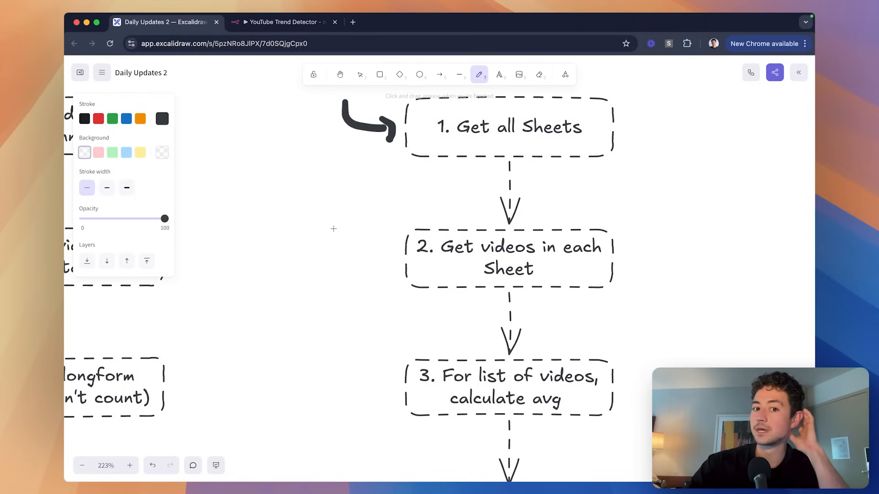
pyautogui.moveTo(333, 229)
pyautogui.mouseDown()
pyautogui.moveTo(360, 261)
pyautogui.moveTo(382, 246)
pyautogui.moveTo(393, 270)
pyautogui.moveTo(387, 277)
pyautogui.mouseUp()
pyautogui.scroll(-5, 387, 275)
pyautogui.hscroll(2, 387, 275)
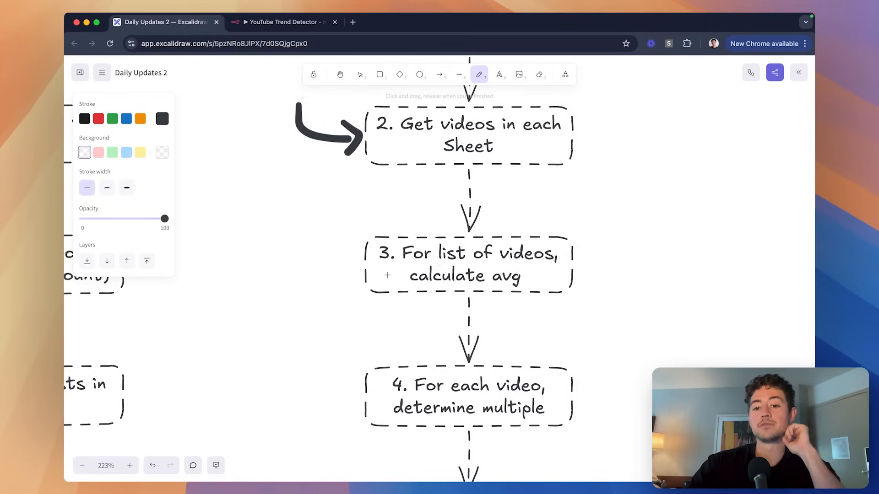
pyautogui.moveTo(290, 233)
pyautogui.mouseDown()
pyautogui.moveTo(339, 259)
pyautogui.moveTo(343, 274)
pyautogui.mouseUp()
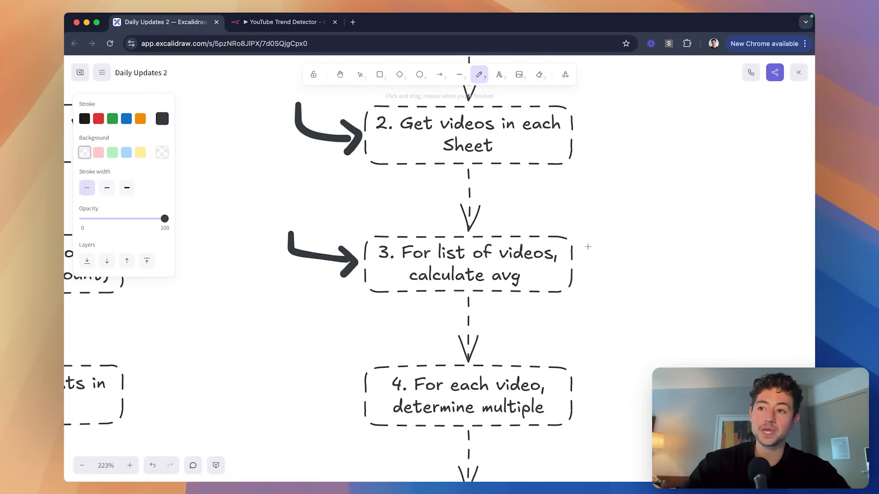
# Draw arrows pointing at Daily Digest steps 4 and 5.
pyautogui.scroll(-3, 588, 247)
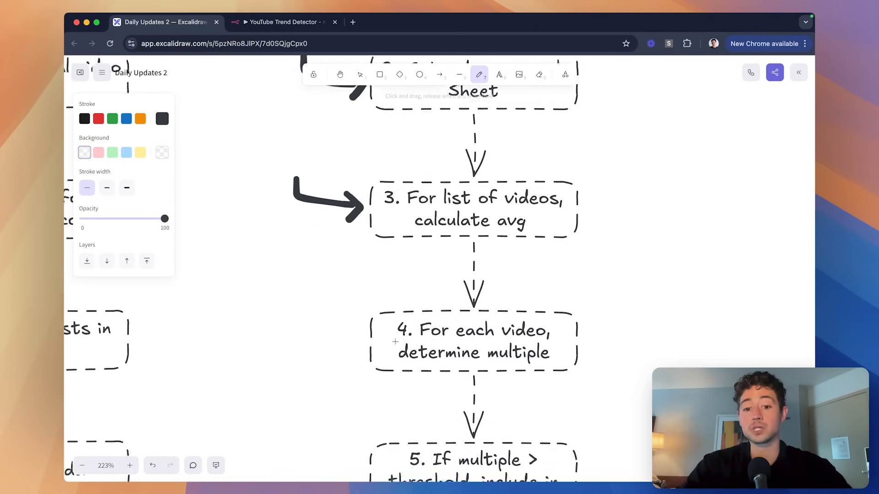
pyautogui.moveTo(296, 298)
pyautogui.mouseDown()
pyautogui.moveTo(298, 326)
pyautogui.moveTo(361, 329)
pyautogui.moveTo(363, 342)
pyautogui.mouseUp()
pyautogui.scroll(-6, 362, 343)
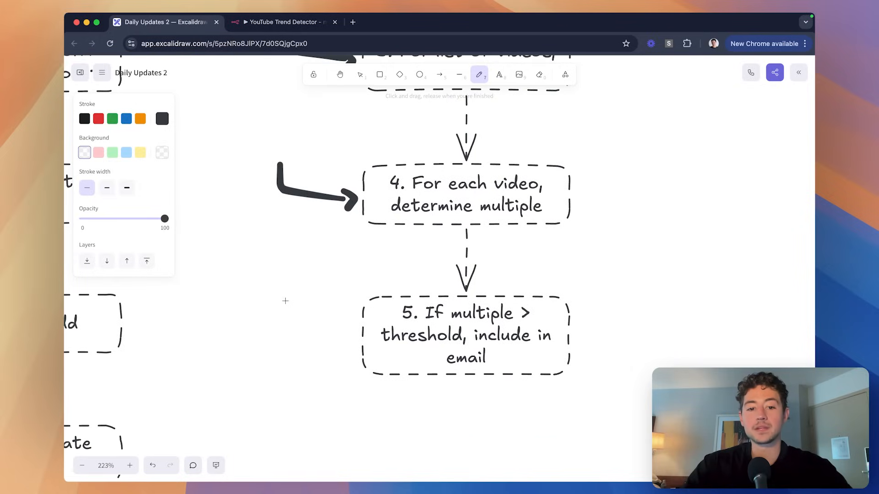
pyautogui.moveTo(281, 294)
pyautogui.mouseDown()
pyautogui.moveTo(289, 333)
pyautogui.moveTo(339, 327)
pyautogui.mouseUp()
pyautogui.scroll(-3, 339, 327)
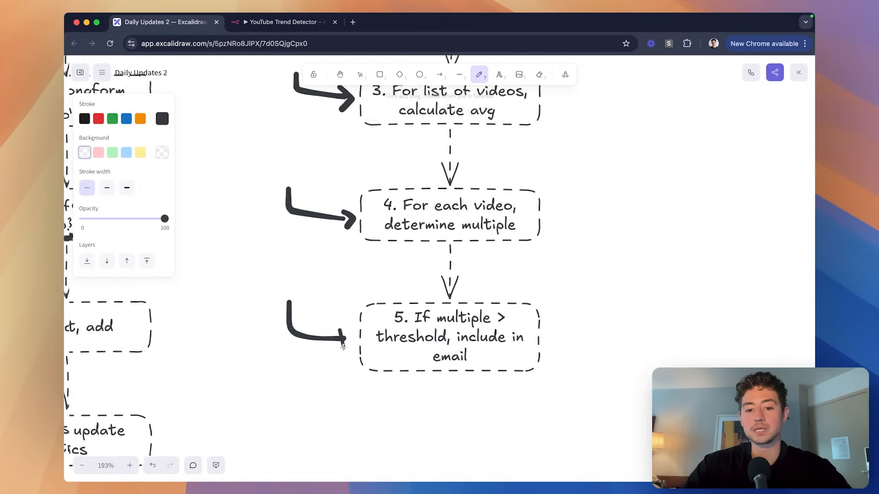
pyautogui.scroll(-3, 338, 347)
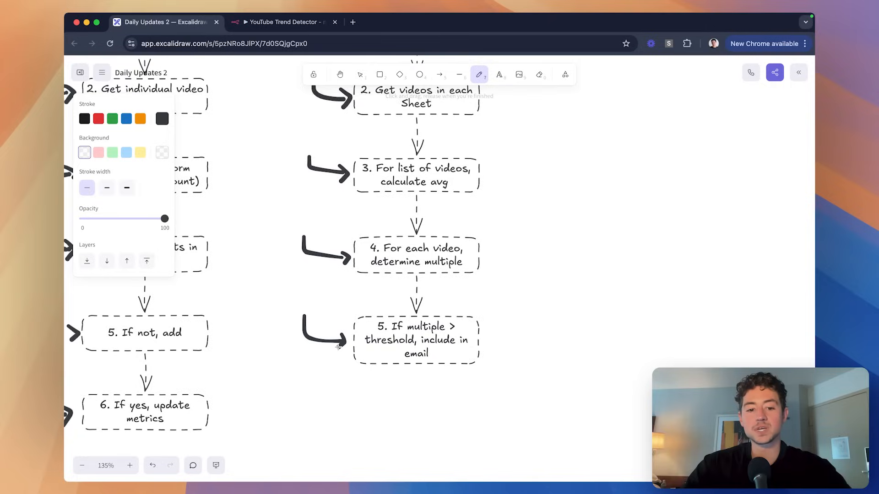
pyautogui.hscroll(-3, 357, 348)
pyautogui.hscroll(-3, 375, 351)
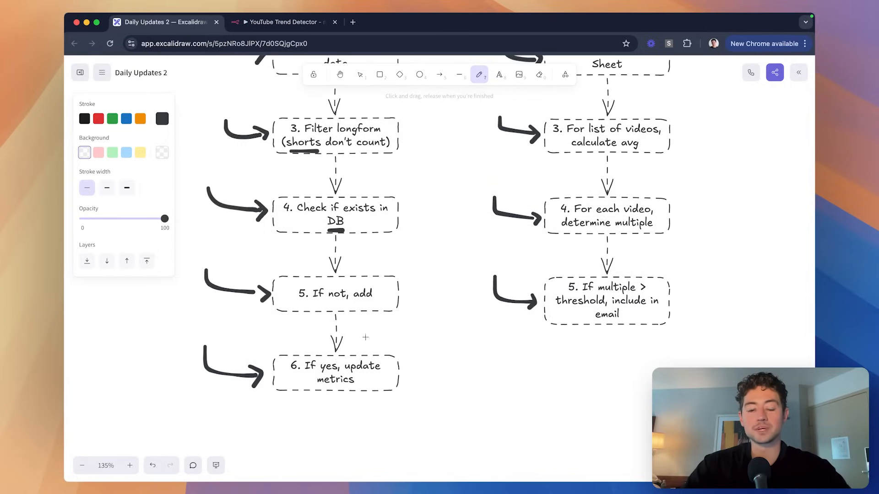
# Underline Add/Update step '6. If yes, update metrics' and Daily Digest step 5.
pyautogui.moveTo(297, 399); pyautogui.dragTo(356, 399)
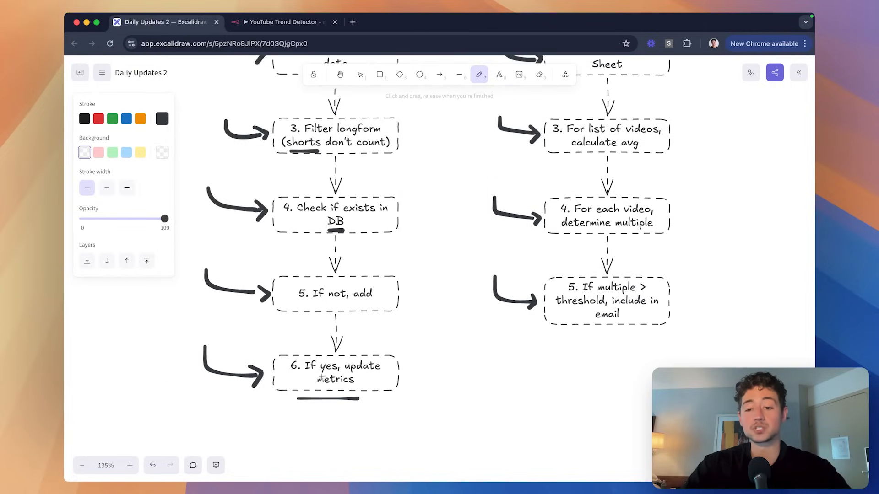
pyautogui.hscroll(2, 507, 350)
pyautogui.moveTo(527, 337); pyautogui.dragTo(594, 337)
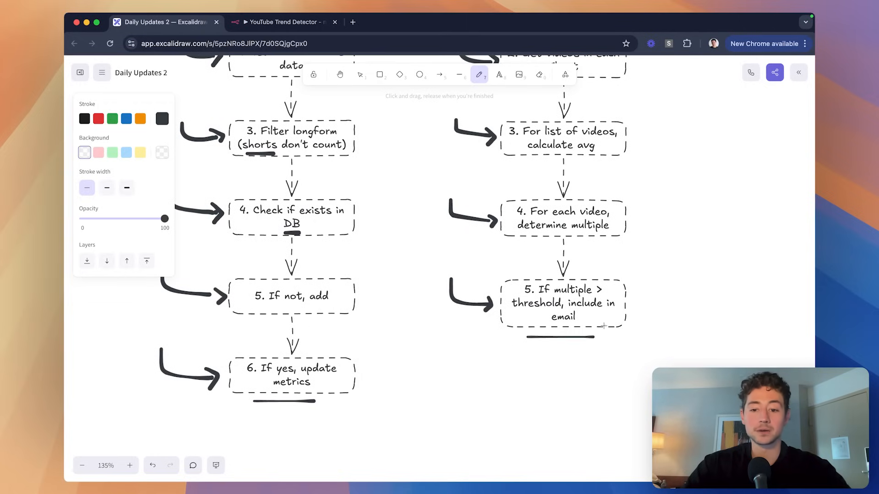
pyautogui.hscroll(-1, 584, 298)
pyautogui.scroll(-1, 584, 299)
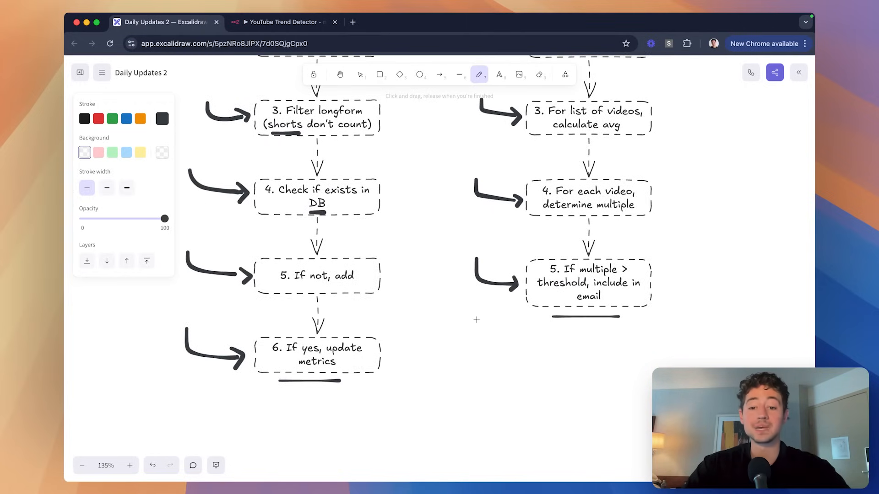
# Draw a two-headed arrow linking Add/Update step 6 to Daily Digest step 5.
pyautogui.moveTo(427, 340); pyautogui.dragTo(484, 326)
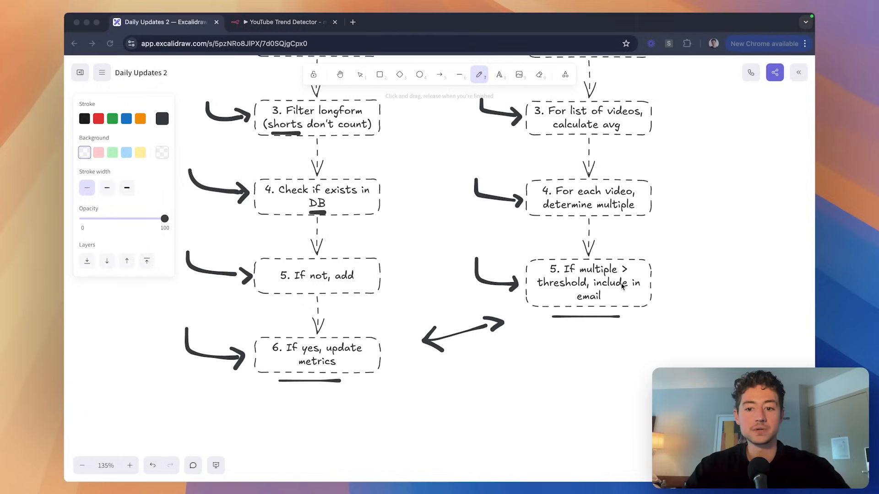
pyautogui.scroll(10, 633, 292)
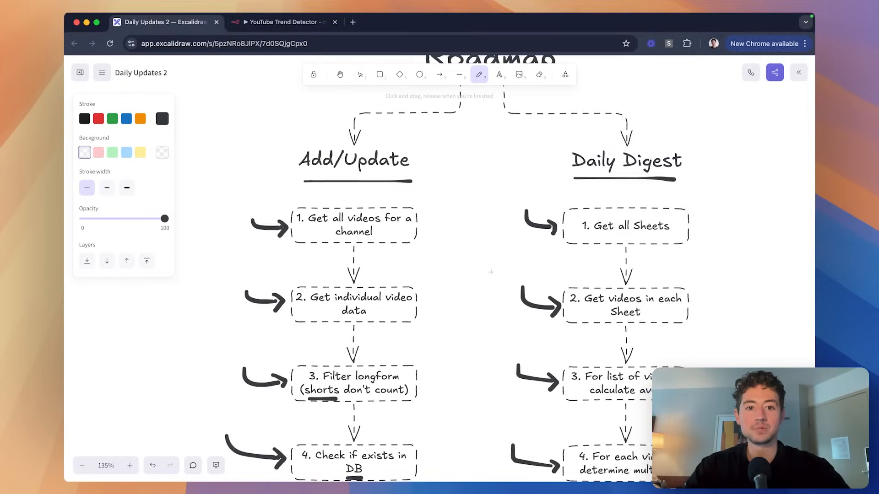
# Box-select all six nodes in the YouTube Trend Detector workflow and delete them.
pyautogui.click(290, 23)
pyautogui.scroll(-3, 406, 147)
pyautogui.hscroll(-2, 406, 146)
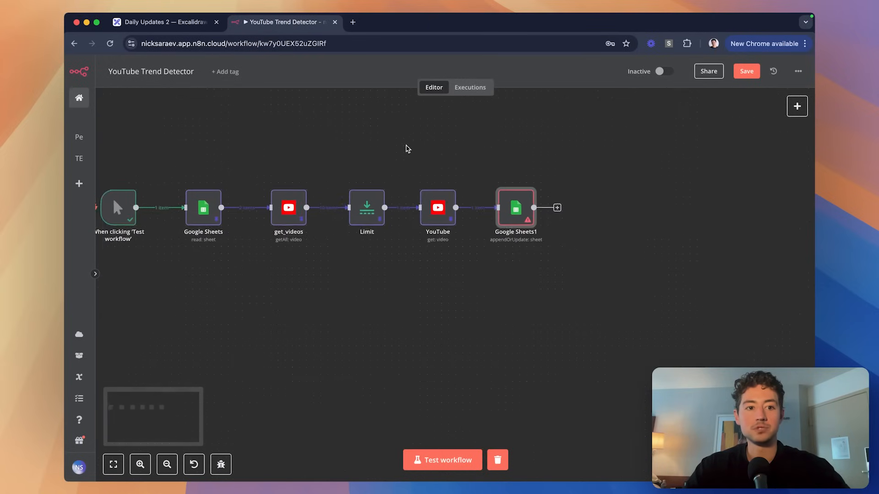
pyautogui.scroll(-1, 406, 147)
pyautogui.moveTo(189, 156); pyautogui.dragTo(704, 265)
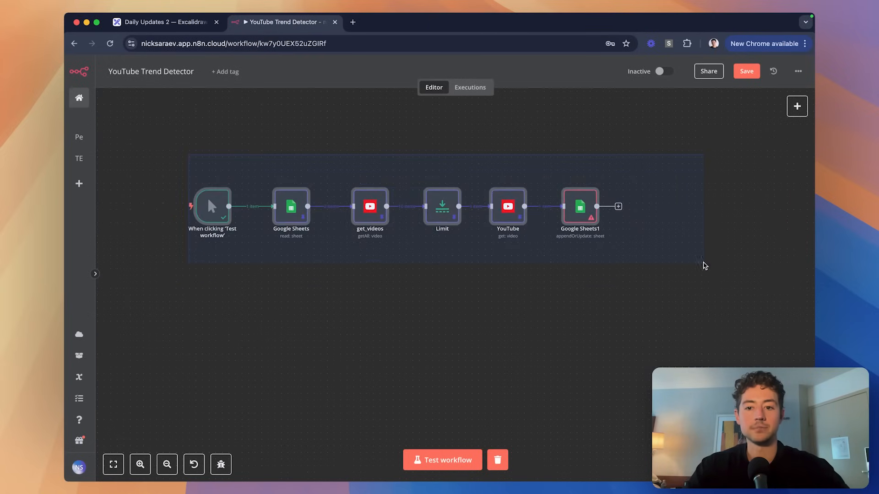
pyautogui.scroll(5, 406, 210)
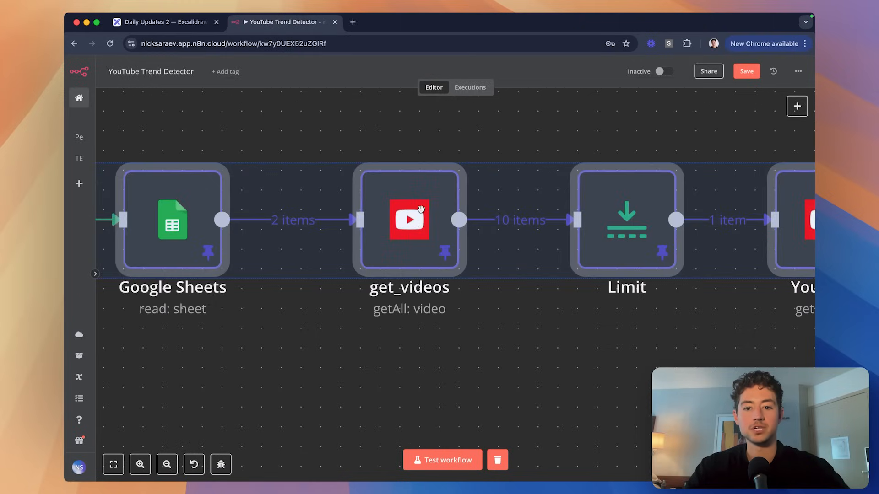
pyautogui.scroll(-8, 406, 210)
pyautogui.scroll(2, 421, 209)
pyautogui.press('Delete')
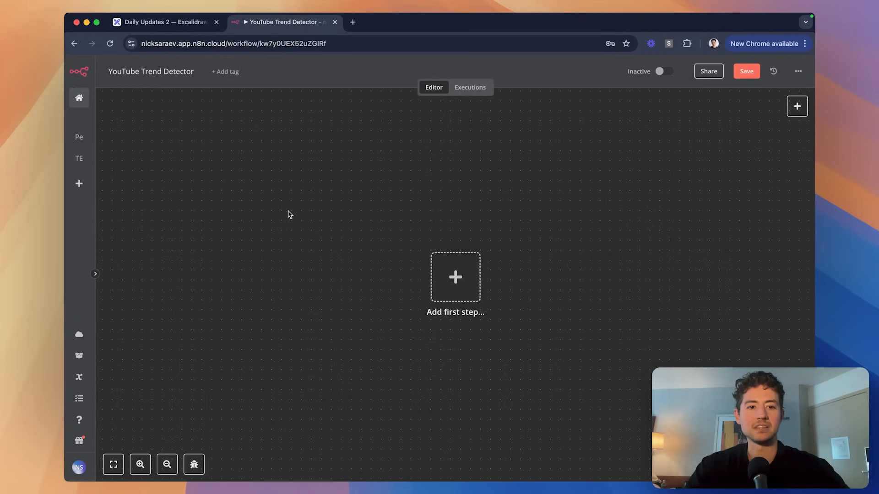
pyautogui.scroll(-1, 419, 223)
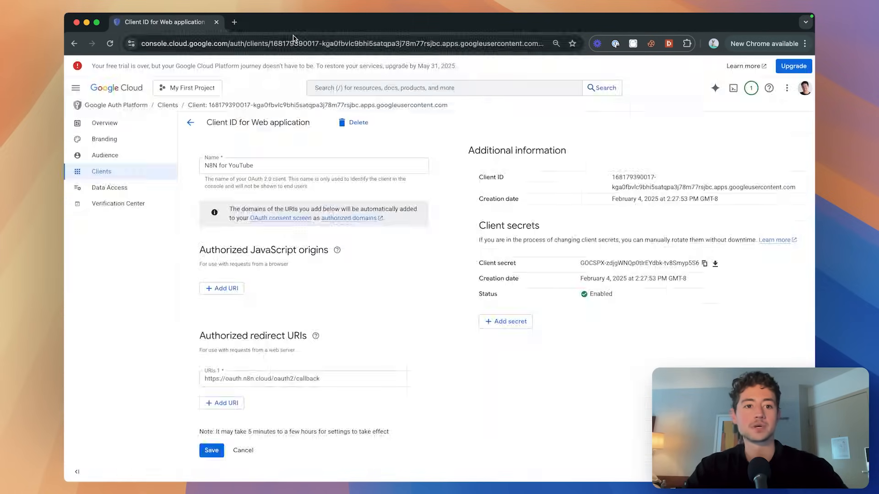
# Create a new Google spreadsheet titled 'YouTube Trend Detector Database'.
pyautogui.press('super+t')
pyautogui.write('sheets')
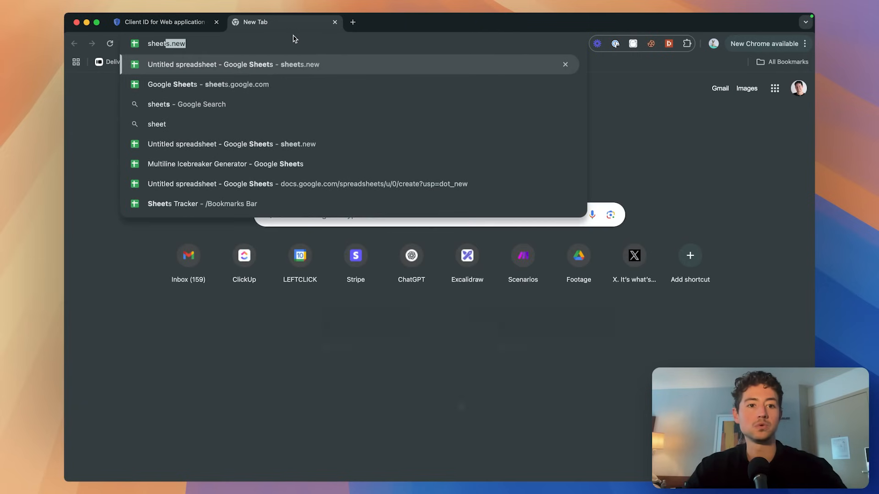
pyautogui.write('s.g')
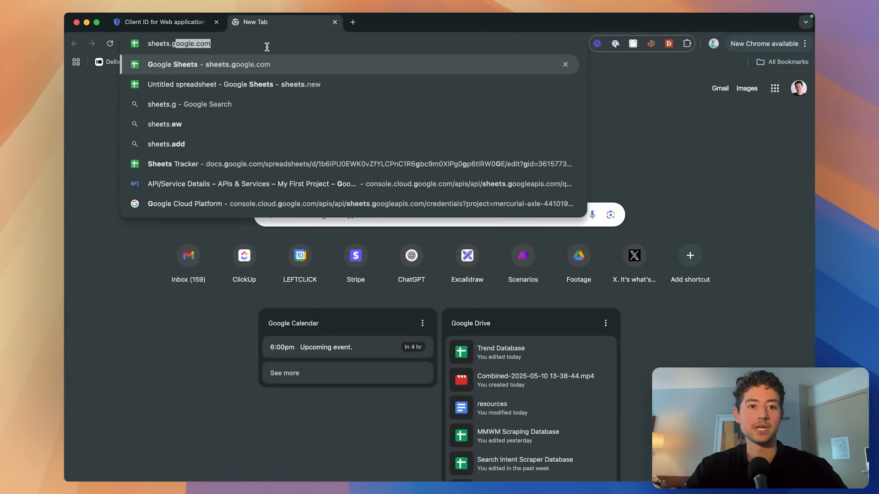
pyautogui.press('BackSpace')
pyautogui.press('BackSpace')
pyautogui.write('new')
pyautogui.press('Return')
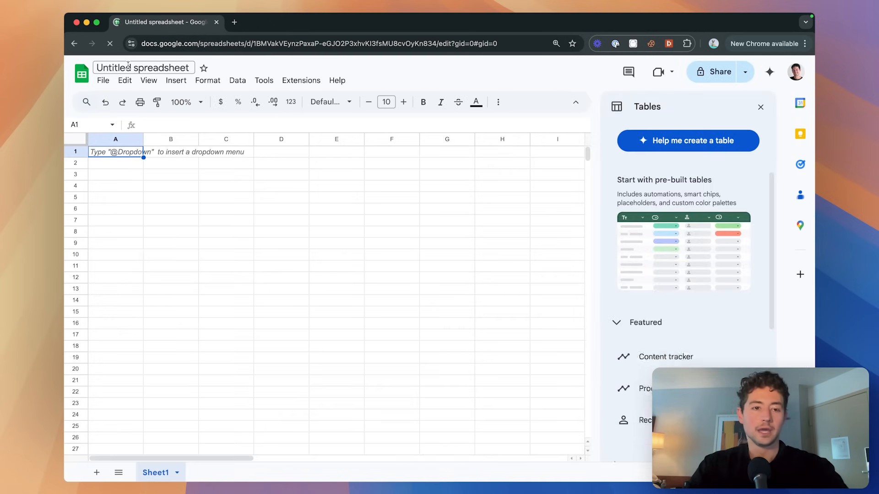
pyautogui.click(137, 68)
pyautogui.write('YouTube Trend Dec')
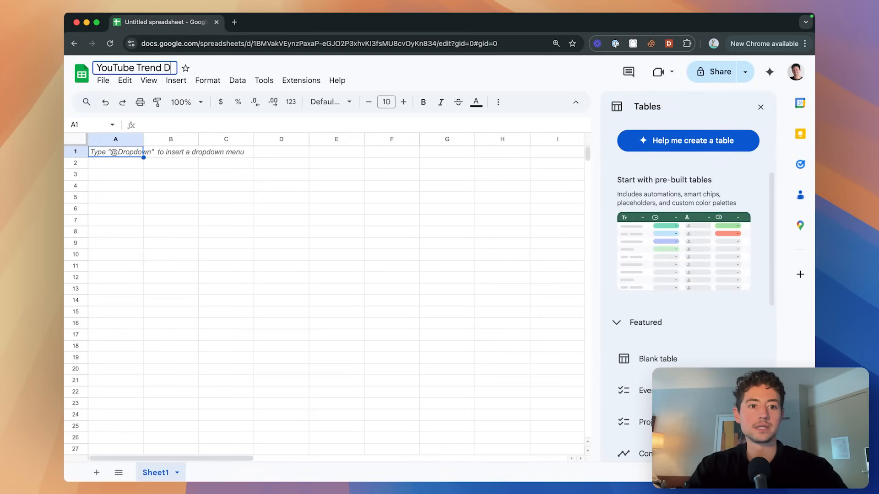
pyautogui.press('BackSpace')
pyautogui.press('BackSpace')
pyautogui.write('te')
pyautogui.press('BackSpace')
pyautogui.press('BackSpace')
pyautogui.write('etecto')
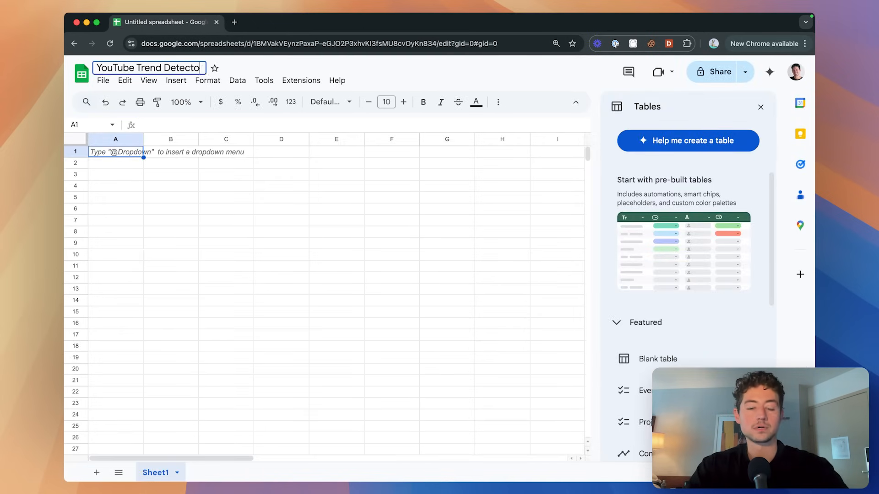
pyautogui.write('r Database')
pyautogui.click(760, 107)
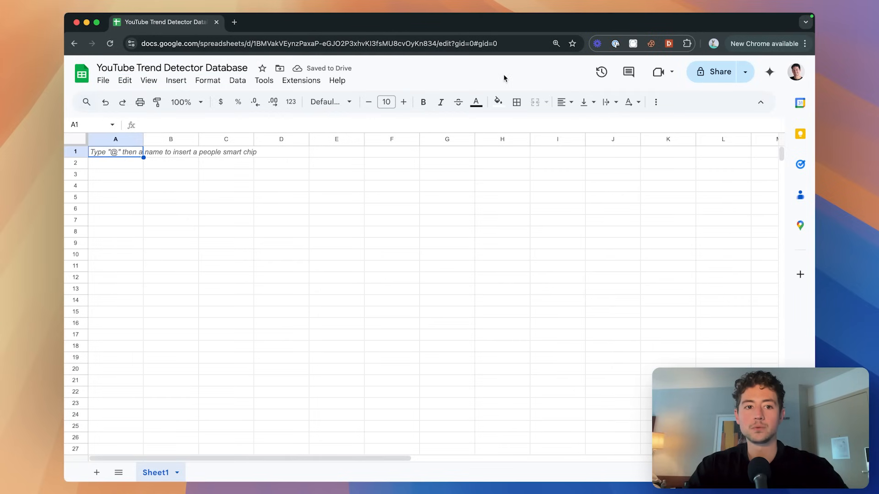
# Rename Sheet1 to 'Channels' and enter a bold 'channel_id' header in A1.
pyautogui.press('super+grave')
pyautogui.hscroll(1, 413, 170)
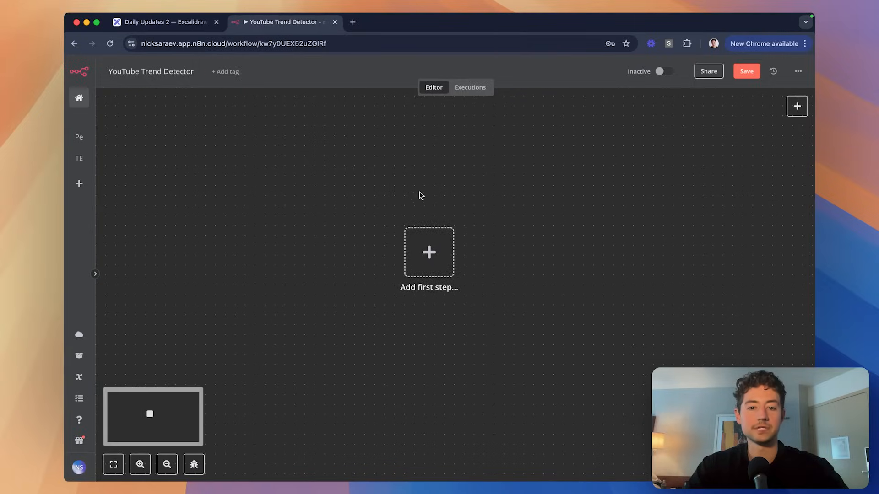
pyautogui.press('super+grave')
pyautogui.doubleClick(157, 473)
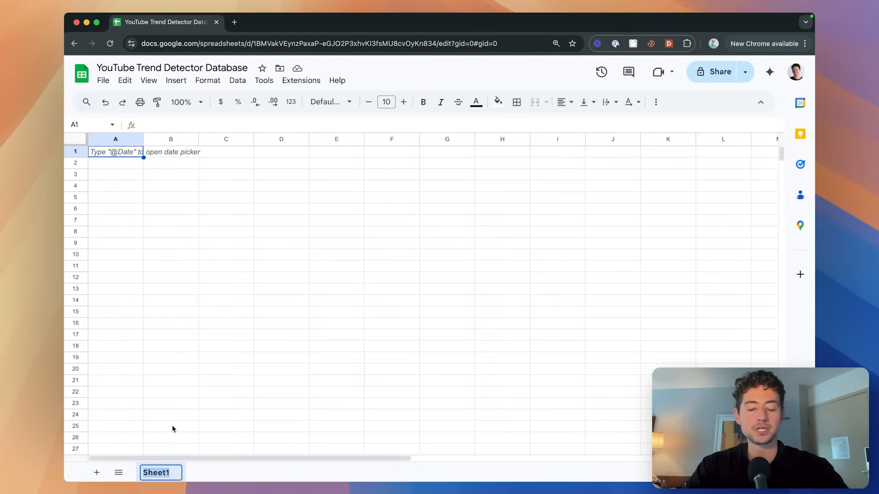
pyautogui.write('Channels')
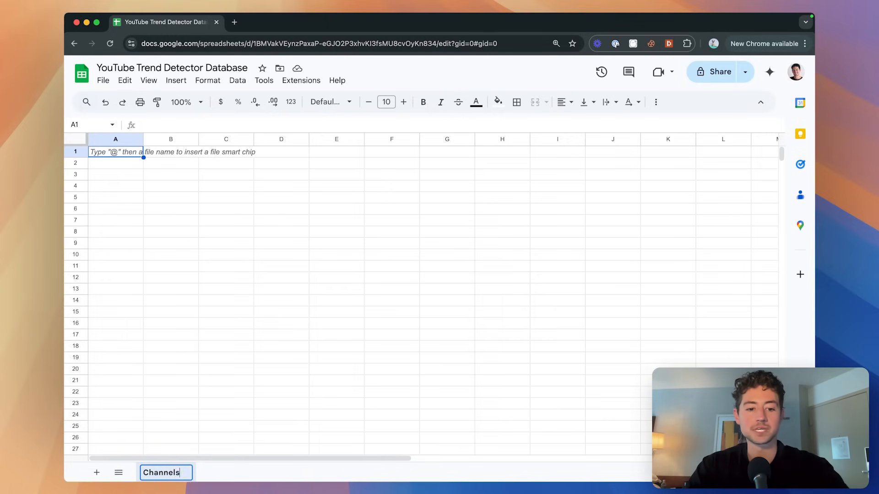
pyautogui.press('Return')
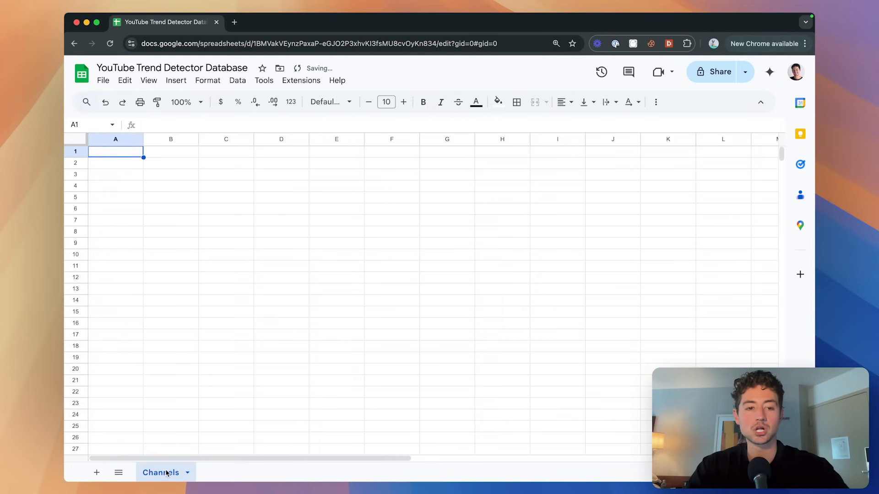
pyautogui.write('channel_id')
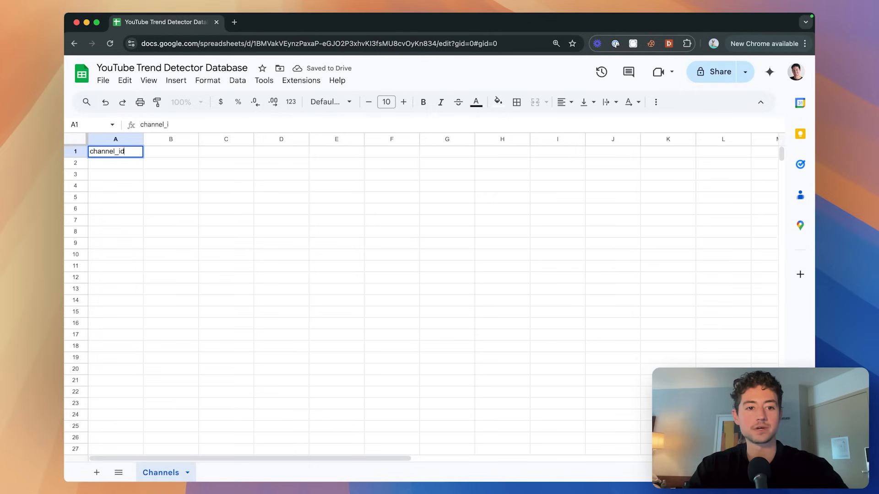
pyautogui.hotkey('ctrl', 'b')
pyautogui.click(122, 164)
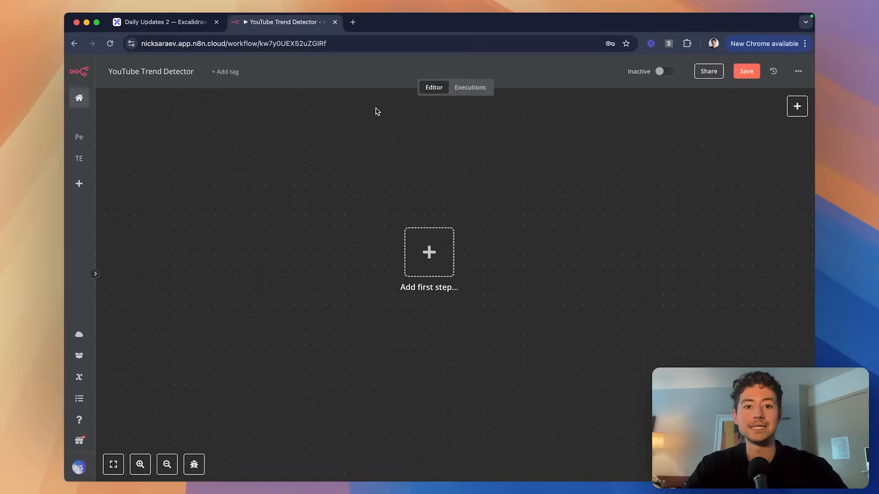
# Load the creator's YouTube channel page in a new browser tab.
pyautogui.press('super+t')
pyautogui.write('youtube.com/@ni')
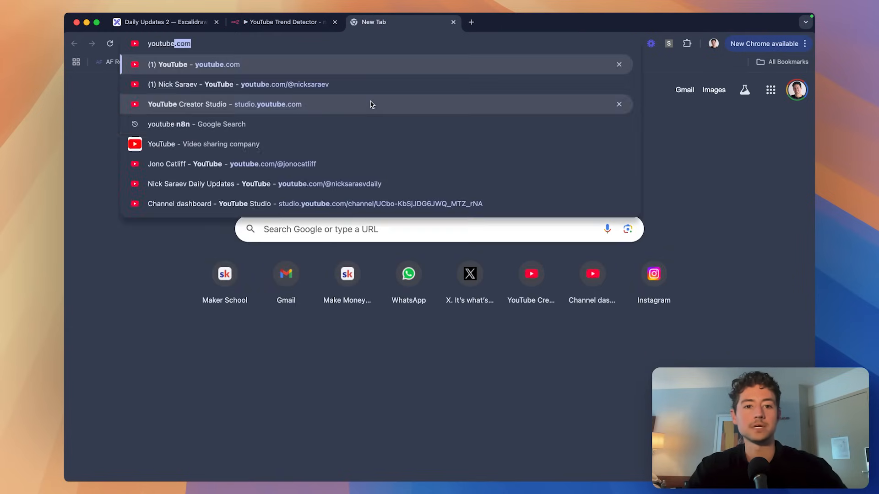
pyautogui.press('Return')
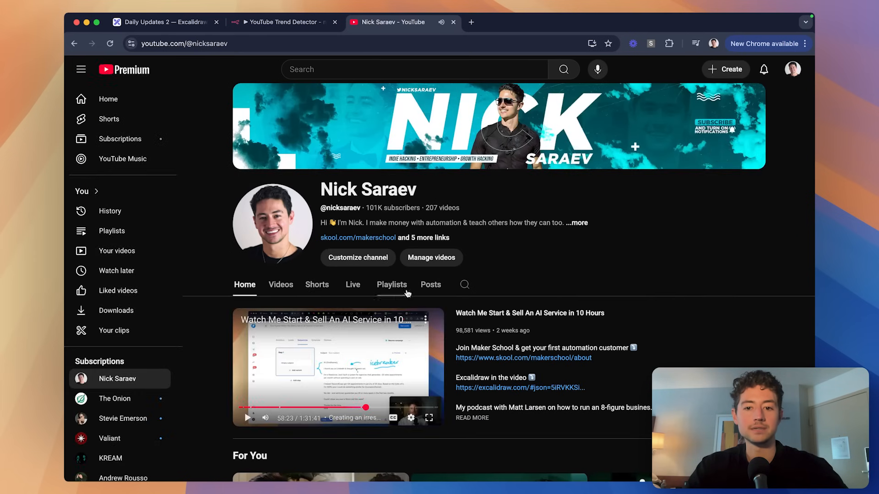
pyautogui.scroll(-2, 502, 255)
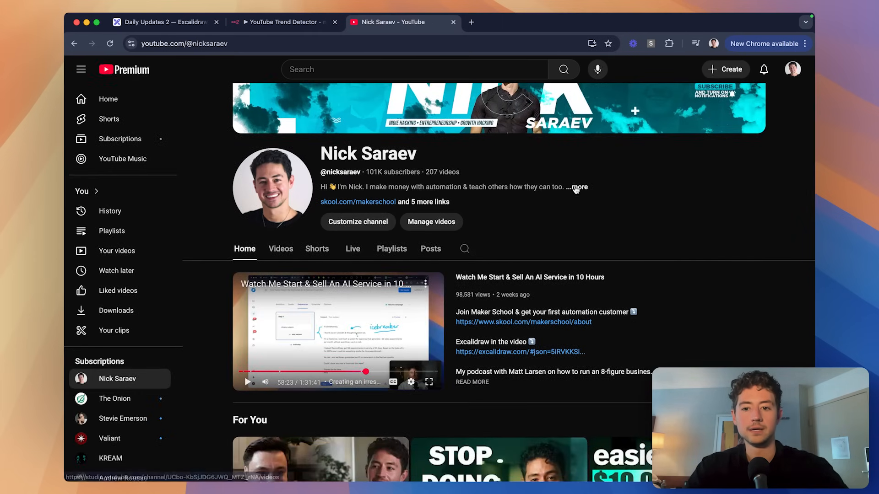
# Copy the channel ID from the channel's about details via Share channel.
pyautogui.click(576, 188)
pyautogui.scroll(-5, 447, 253)
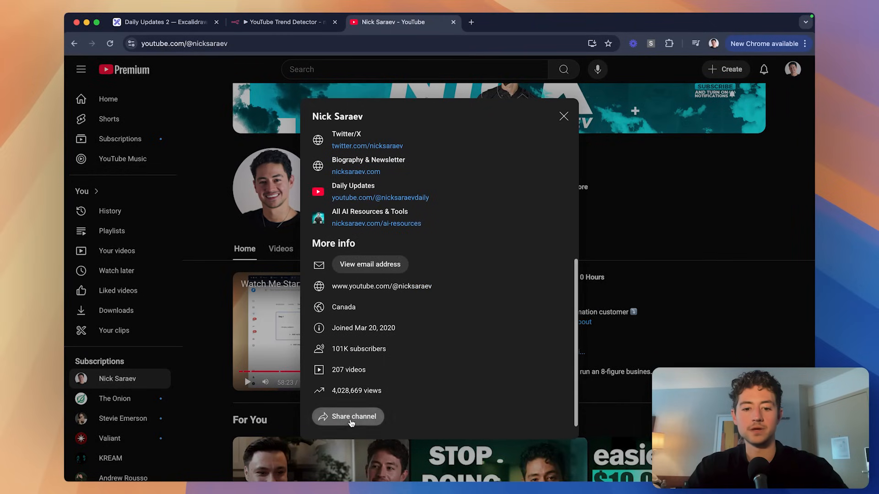
pyautogui.click(351, 421)
pyautogui.click(353, 455)
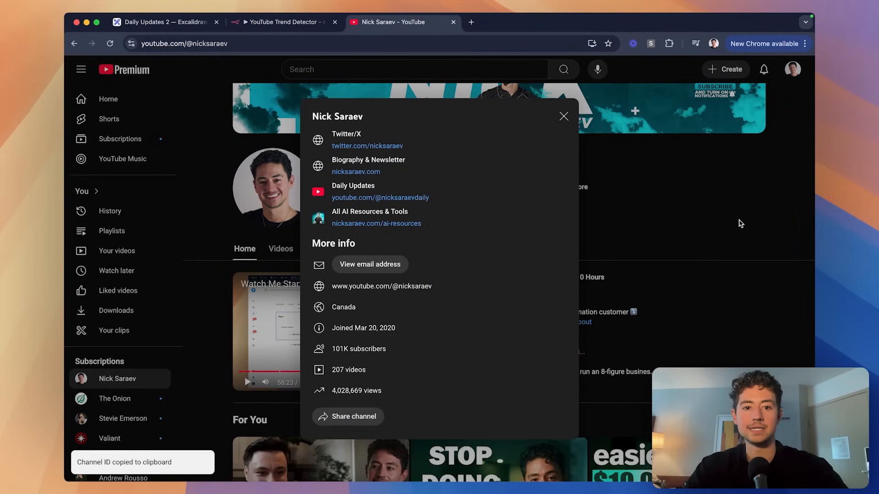
pyautogui.click(740, 223)
pyautogui.click(231, 44)
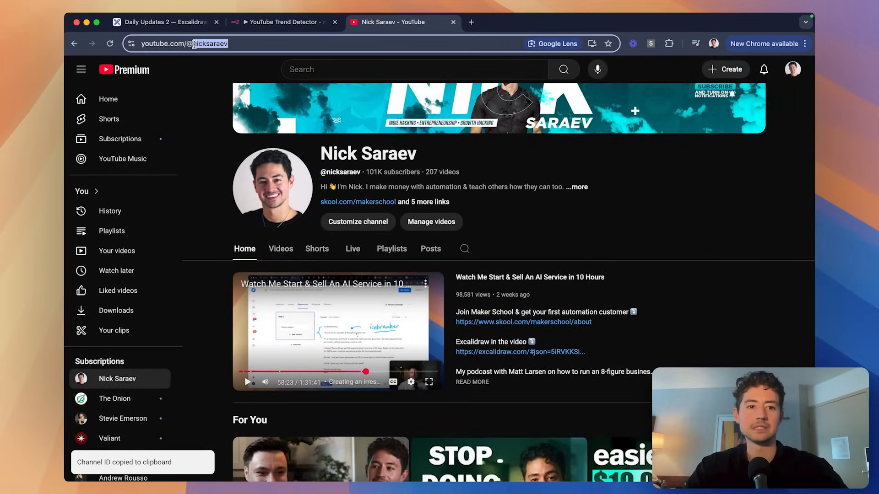
pyautogui.doubleClick(256, 44)
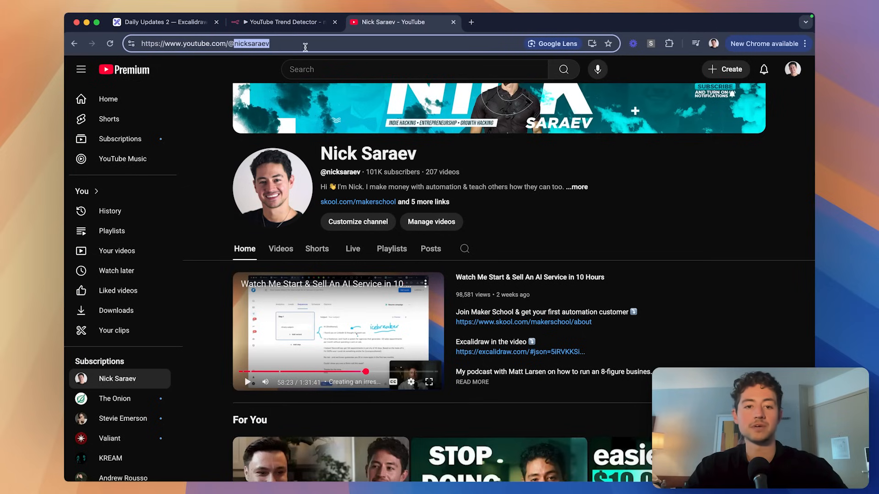
pyautogui.click(289, 47)
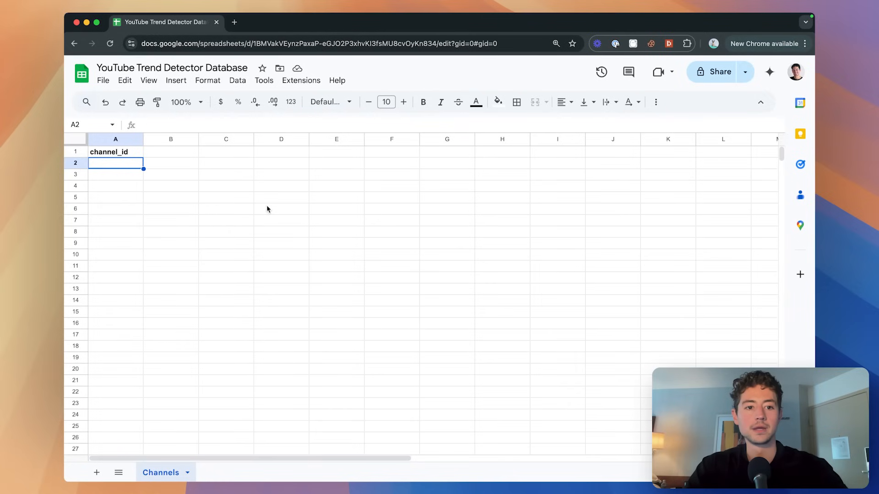
# Paste the copied channel ID into cell A2 and drag column A wider to fit it.
pyautogui.press('super+v')
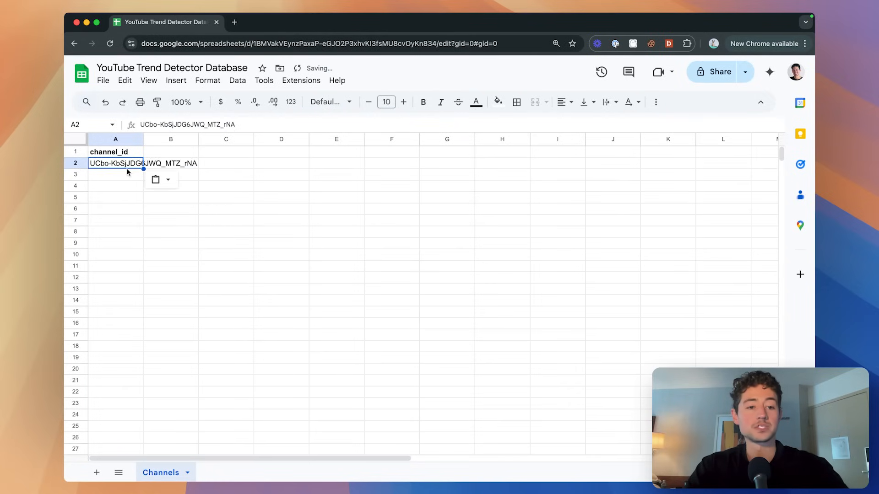
pyautogui.moveTo(143, 139); pyautogui.dragTo(201, 140)
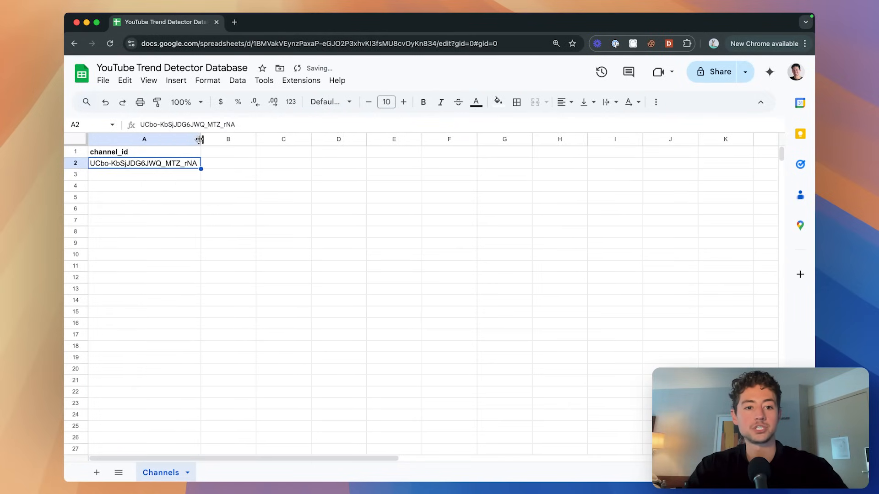
pyautogui.click(155, 174)
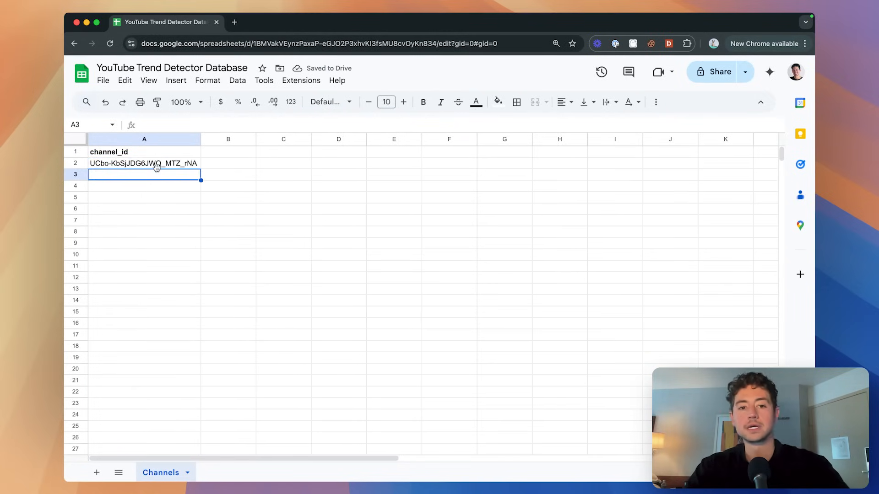
pyautogui.click(168, 165)
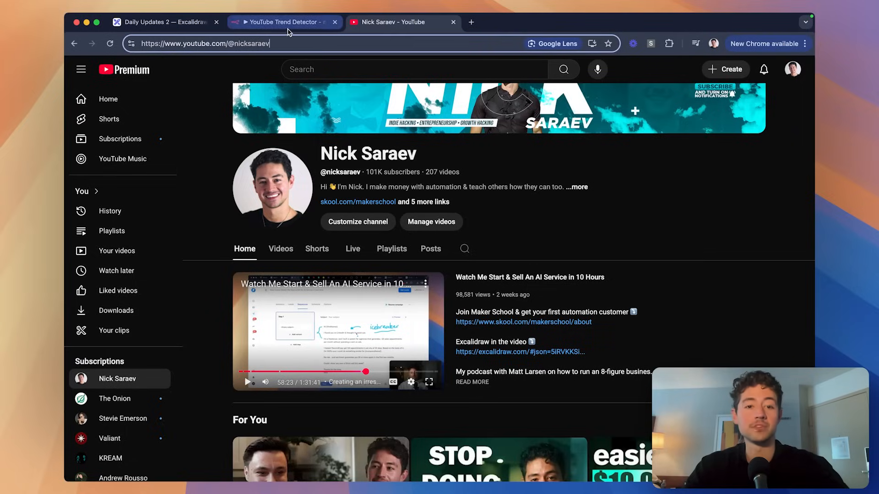
# Add a manual 'When clicking Test workflow' trigger as the first step.
pyautogui.click(286, 22)
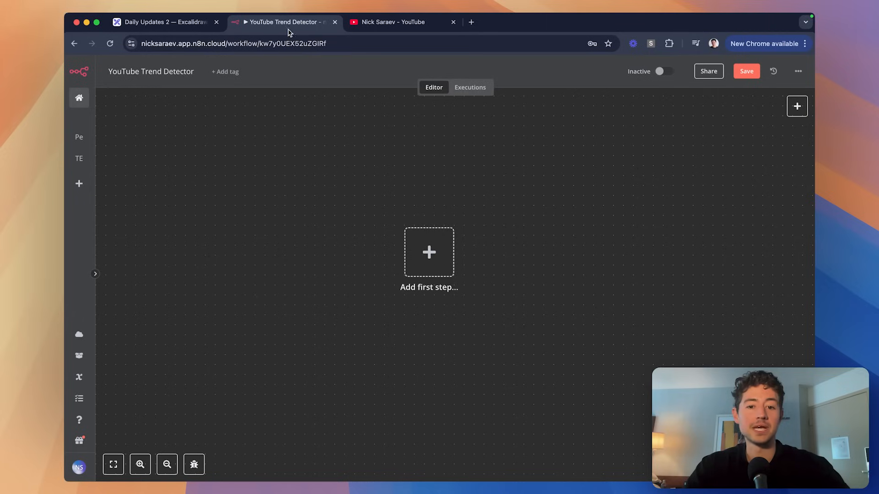
pyautogui.click(417, 238)
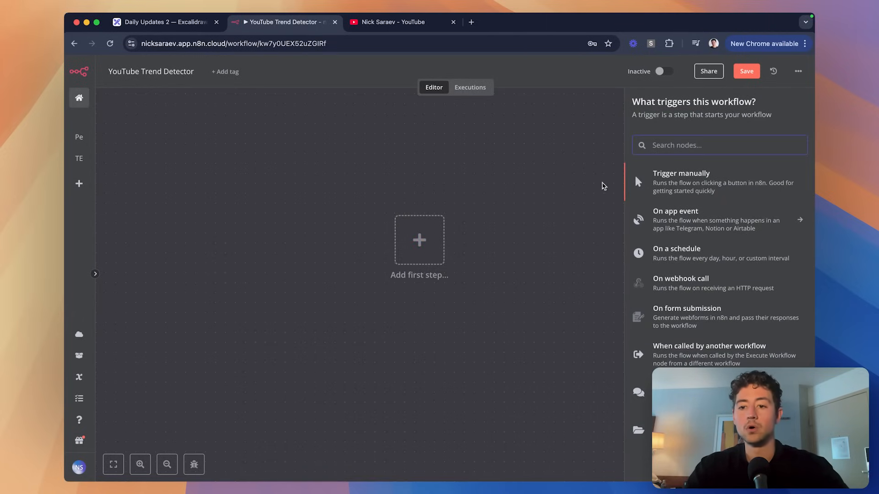
pyautogui.click(732, 188)
pyautogui.moveTo(407, 244); pyautogui.dragTo(283, 235)
# Add a Google Sheets 'Get row(s) in sheet' node after the trigger.
pyautogui.click(349, 249)
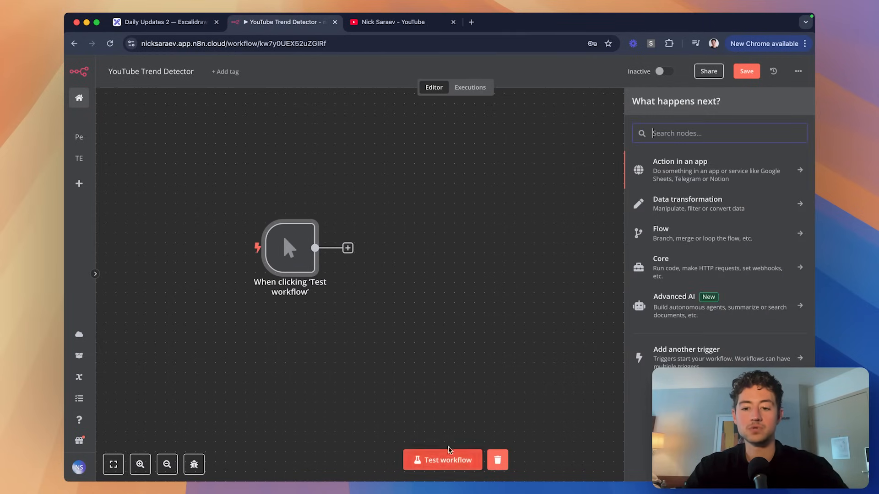
pyautogui.write('sheet')
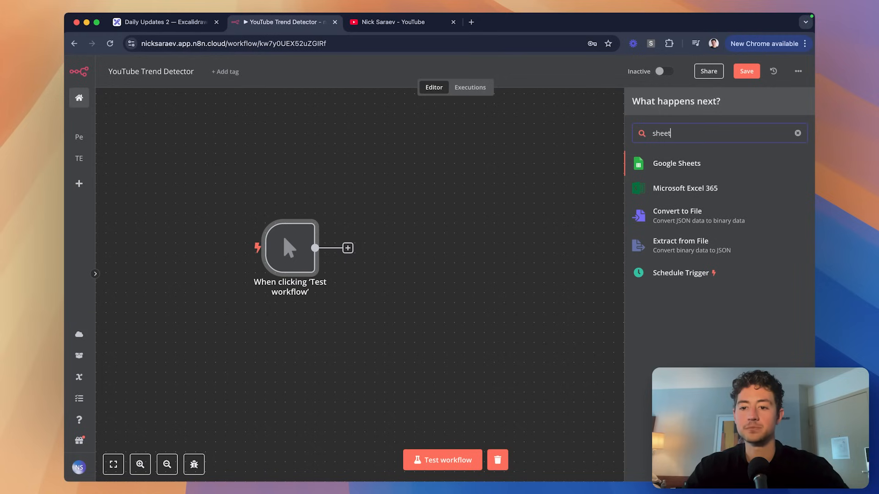
pyautogui.click(667, 169)
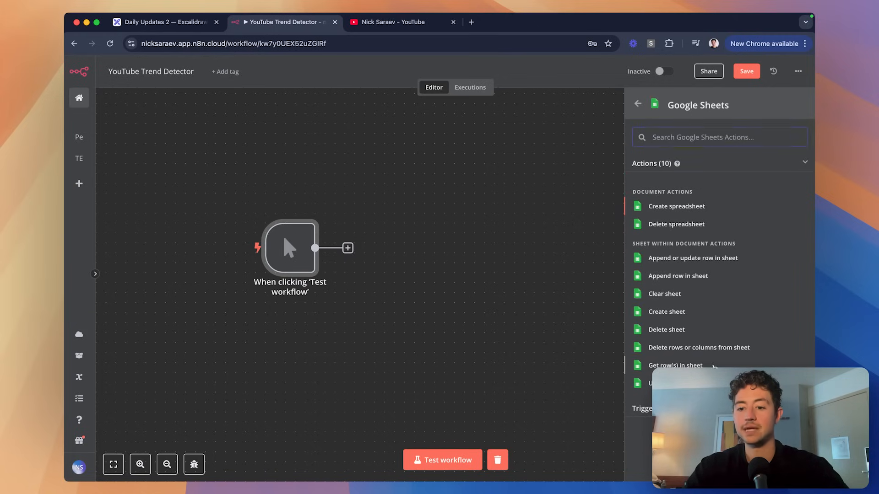
pyautogui.click(675, 366)
# Set the Google Sheets node's credential to the existing YouTube credential.
pyautogui.click(360, 137)
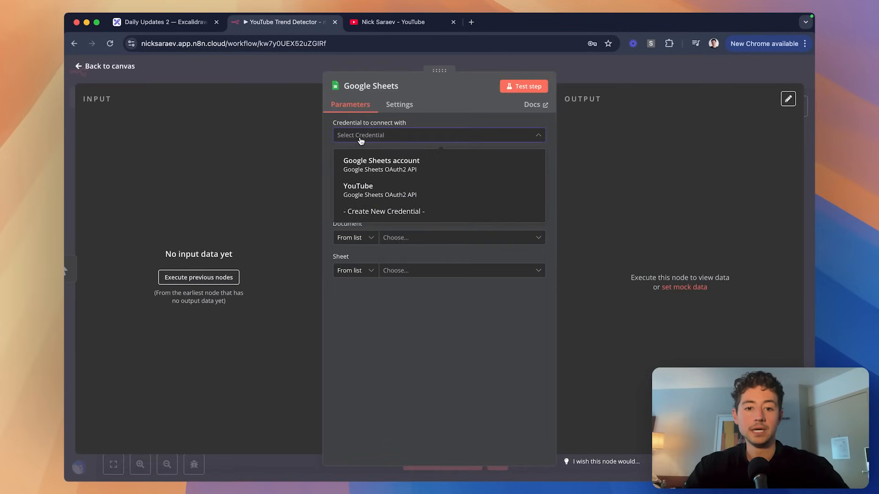
pyautogui.click(398, 213)
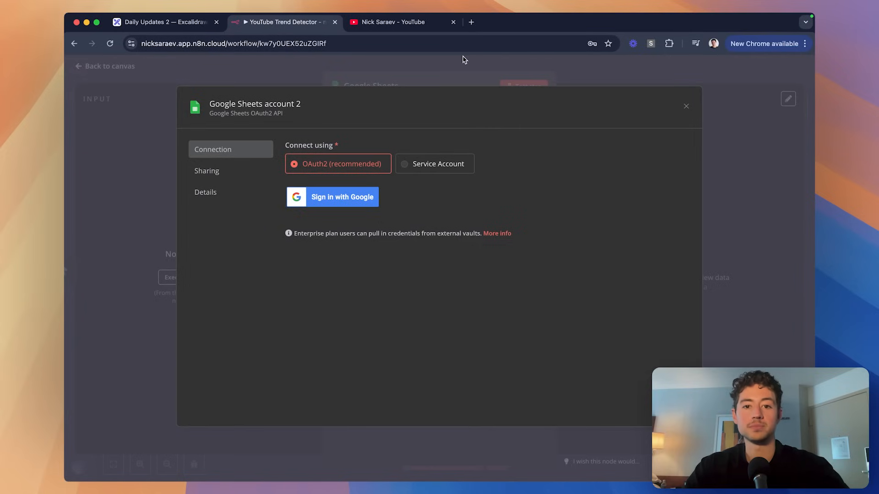
pyautogui.click(490, 67)
pyautogui.click(468, 290)
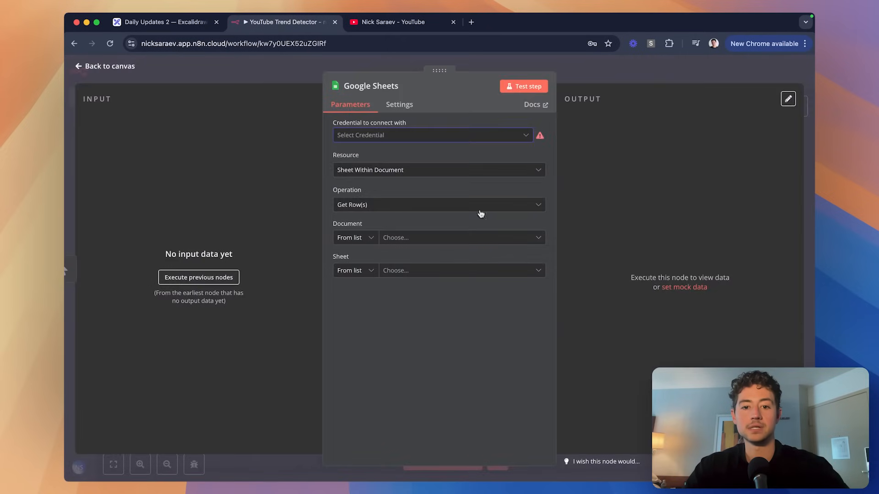
pyautogui.click(488, 135)
pyautogui.click(421, 190)
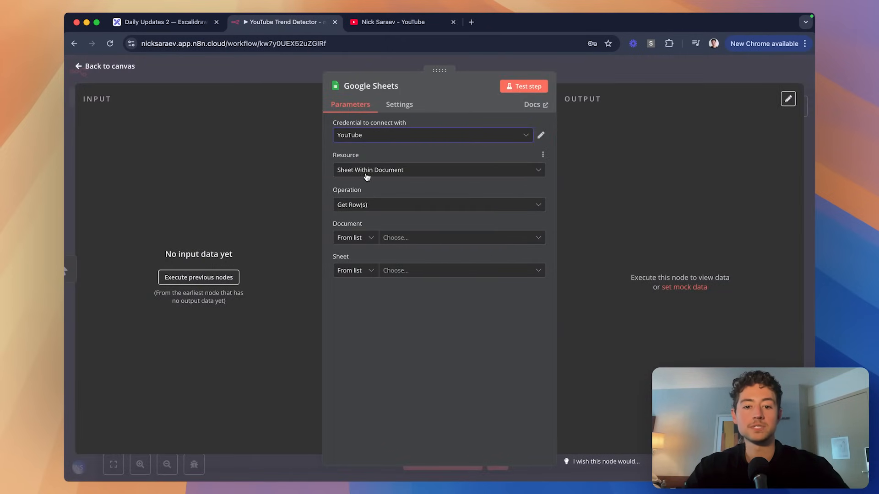
# Read the Channels sheet of 'YouTube Trend Detector Database', run it, and pin the output.
pyautogui.click(414, 238)
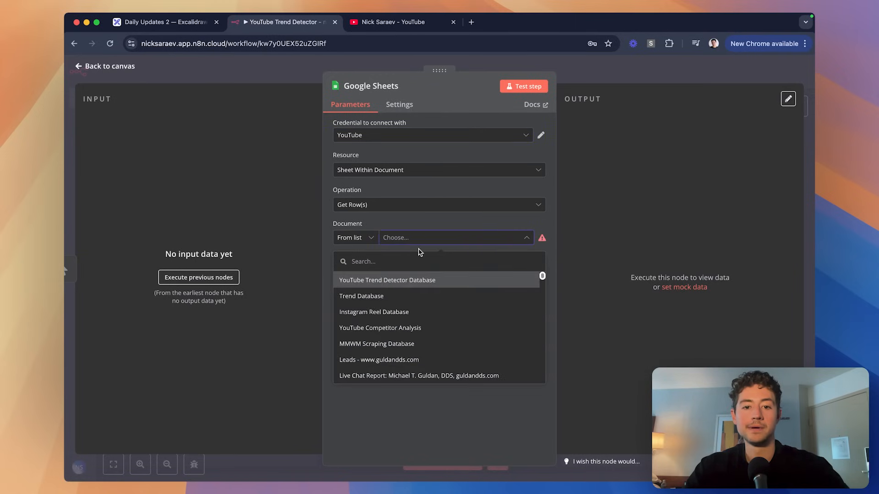
pyautogui.click(401, 285)
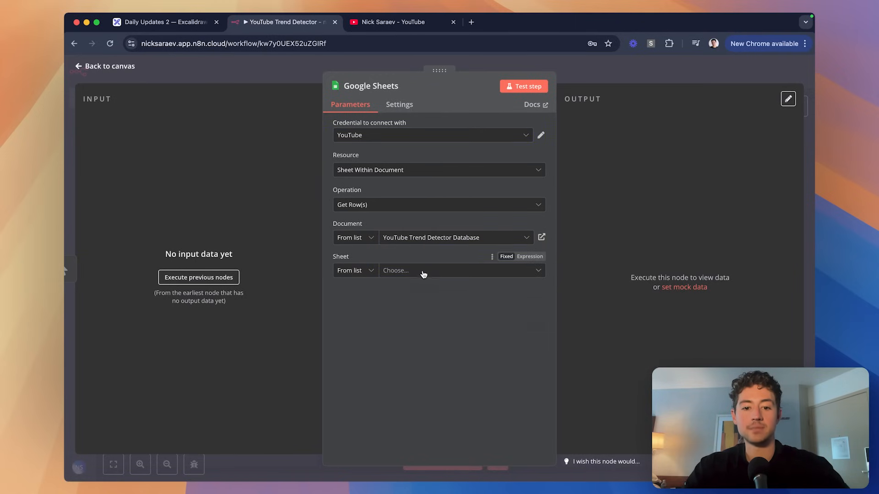
pyautogui.click(421, 275)
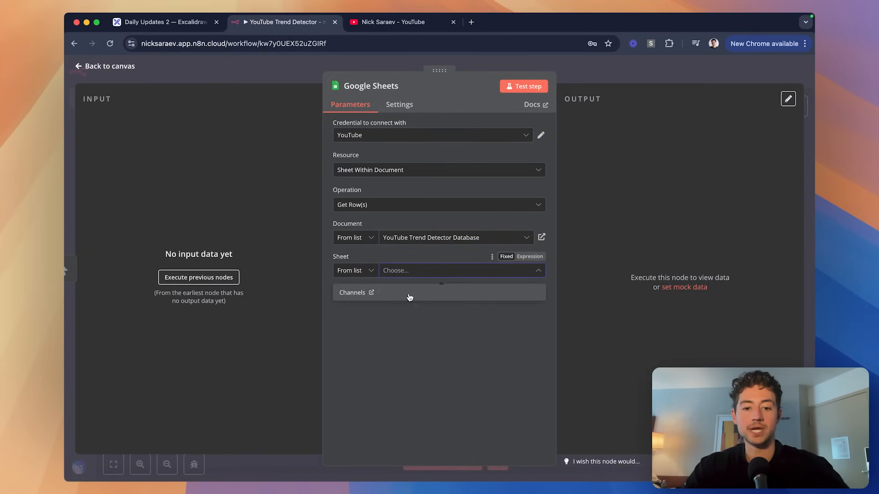
pyautogui.click(408, 294)
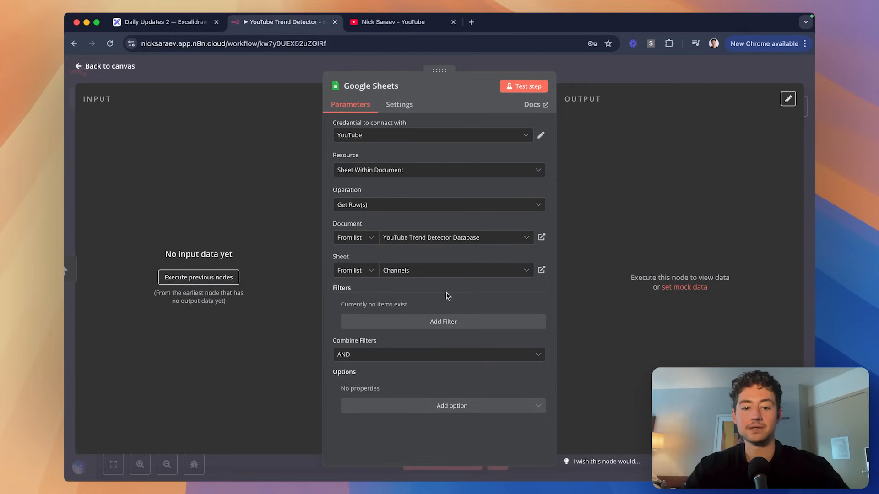
pyautogui.click(525, 87)
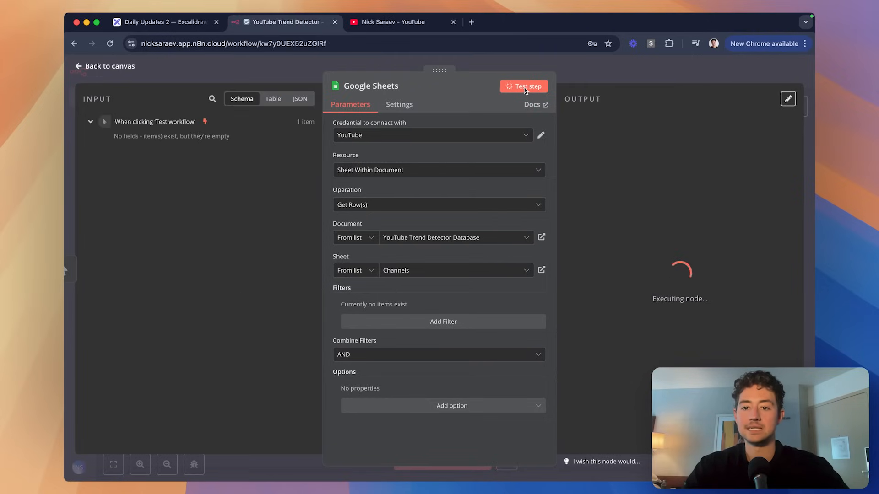
pyautogui.scroll(5, 767, 160)
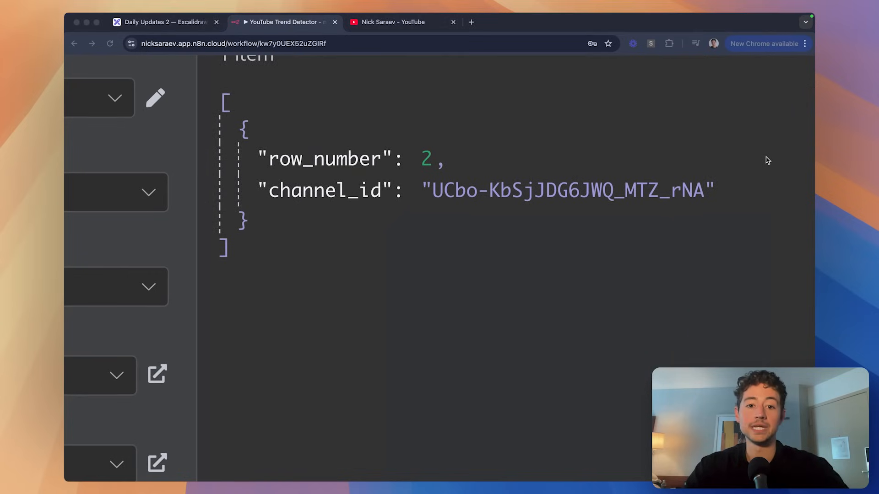
pyautogui.scroll(-5, 766, 161)
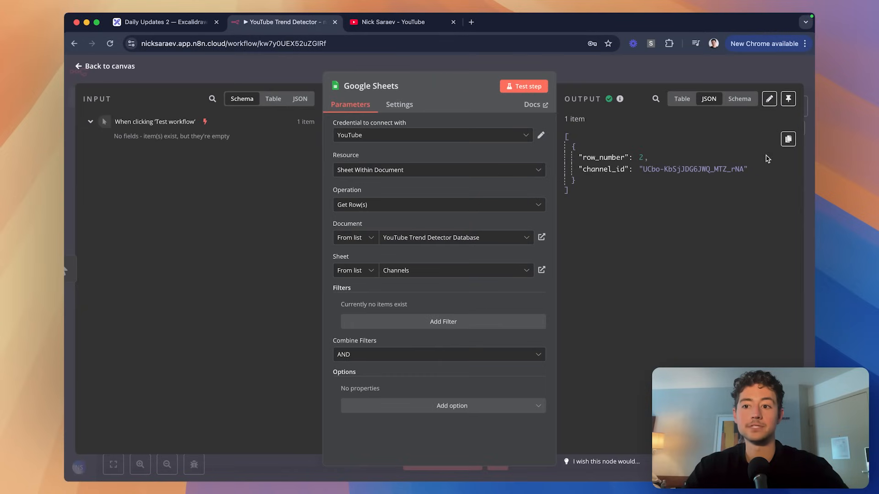
pyautogui.click(788, 101)
pyautogui.click(714, 78)
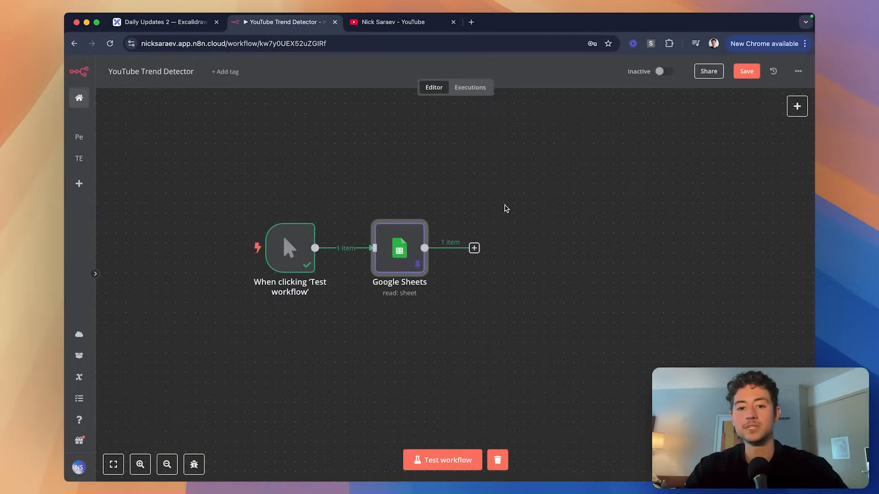
# Pin the manual trigger's output data with P.
pyautogui.scroll(5, 447, 279)
pyautogui.hscroll(-1, 492, 293)
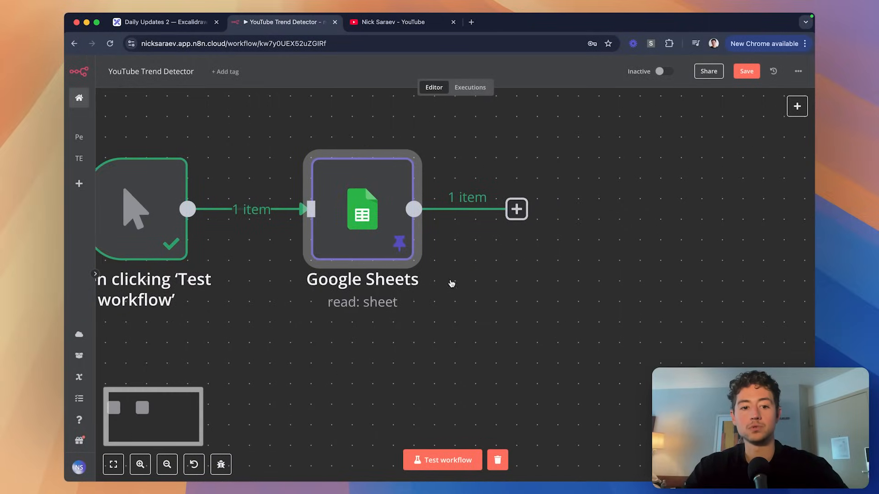
pyautogui.click(161, 226)
pyautogui.press('p')
pyautogui.hscroll(-1, 357, 231)
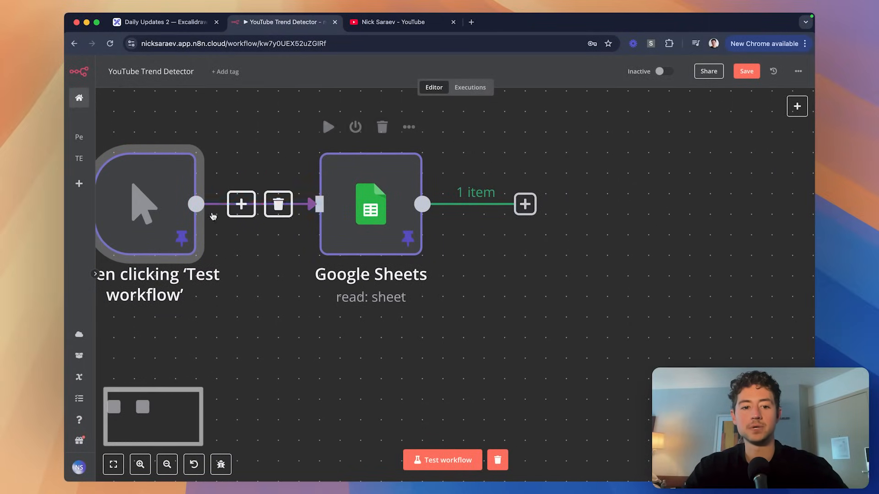
# Test the workflow and check the Google Sheets output shows one row_number and channel_id item.
pyautogui.click(513, 284)
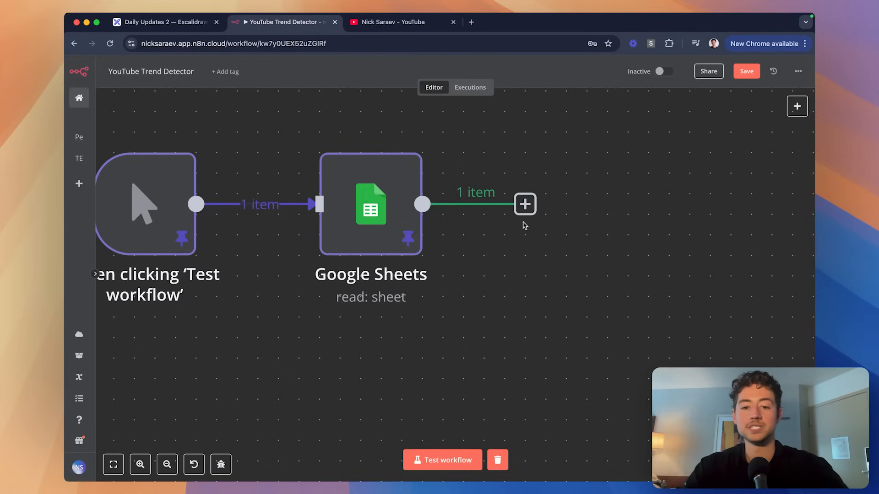
pyautogui.hscroll(2, 525, 225)
pyautogui.hscroll(-1, 328, 227)
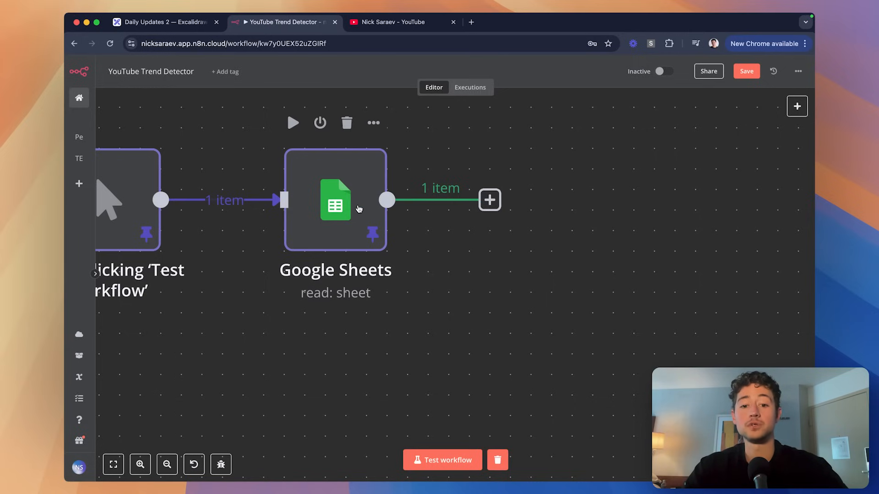
pyautogui.hscroll(-2, 473, 227)
pyautogui.click(469, 468)
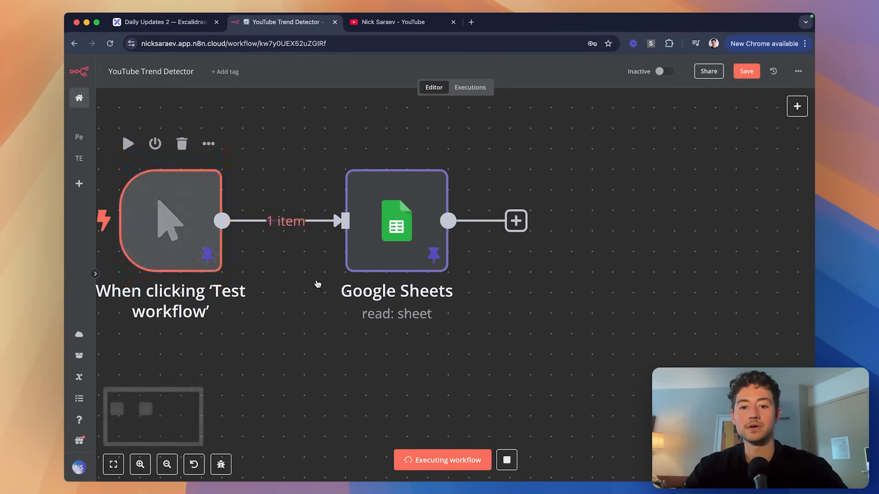
pyautogui.doubleClick(421, 224)
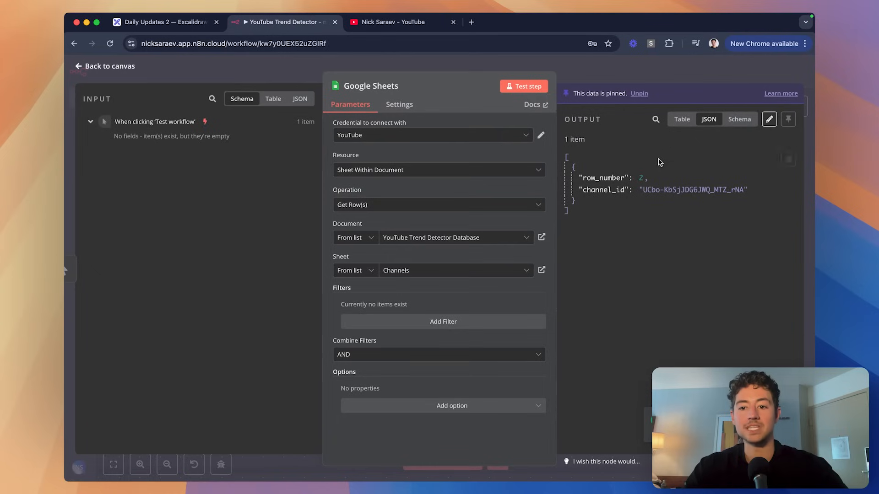
pyautogui.click(618, 71)
pyautogui.scroll(-2, 573, 190)
pyautogui.scroll(-5, 574, 190)
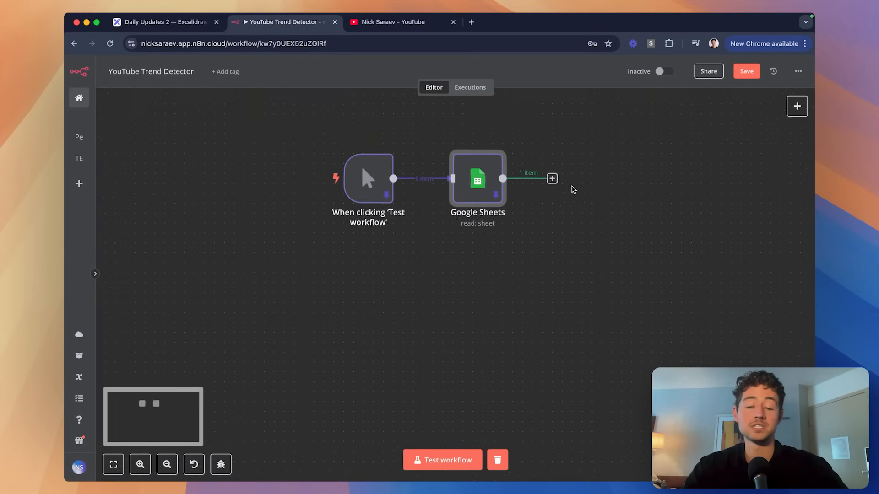
pyautogui.hscroll(2, 573, 190)
pyautogui.scroll(2, 573, 190)
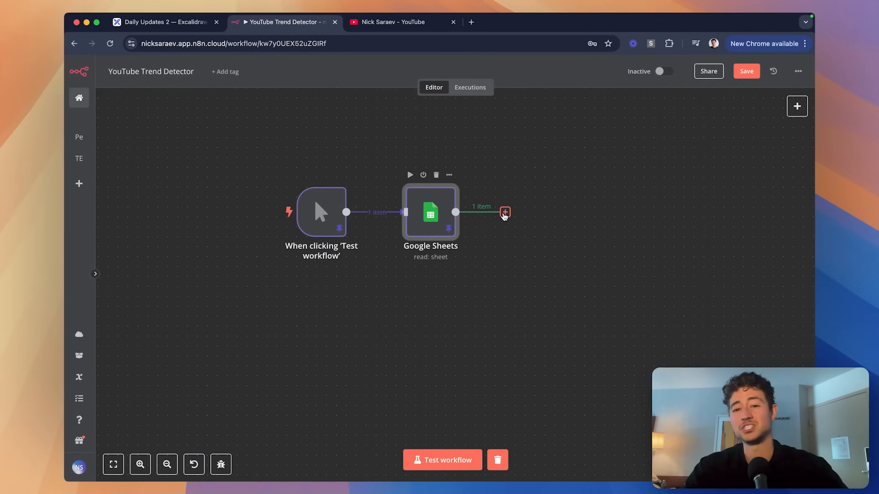
# Add a YouTube 'Get many videos' node after the Google Sheets node.
pyautogui.click(505, 213)
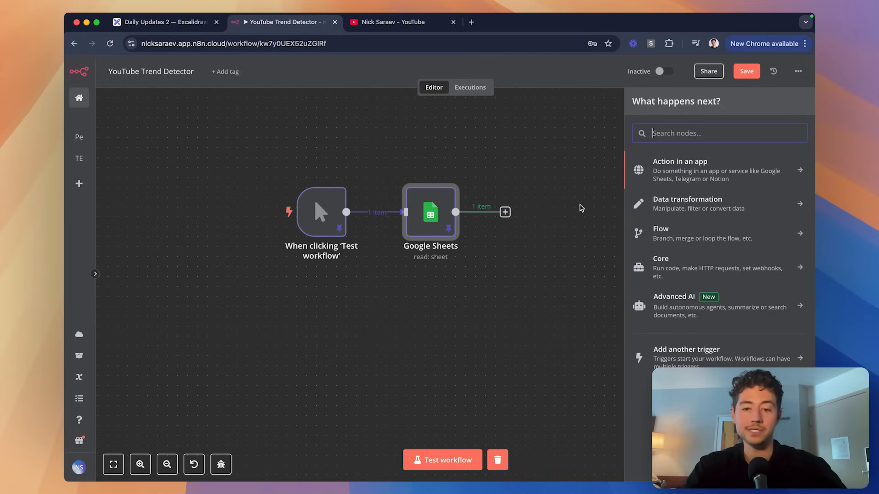
pyautogui.scroll(1, 517, 229)
pyautogui.hscroll(1, 517, 229)
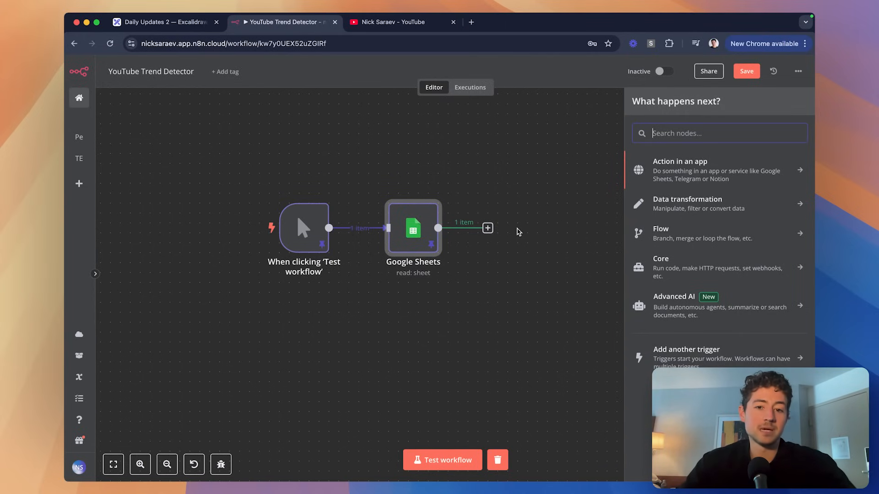
pyautogui.hscroll(3, 518, 231)
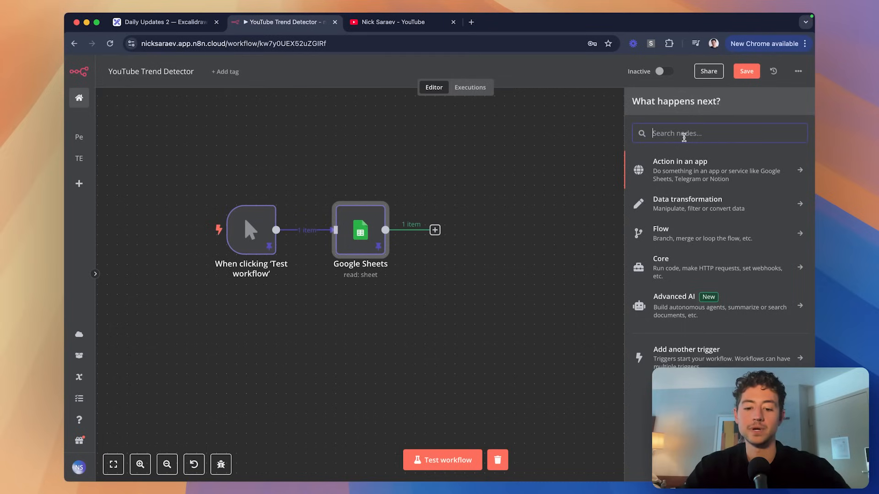
pyautogui.write('youtube')
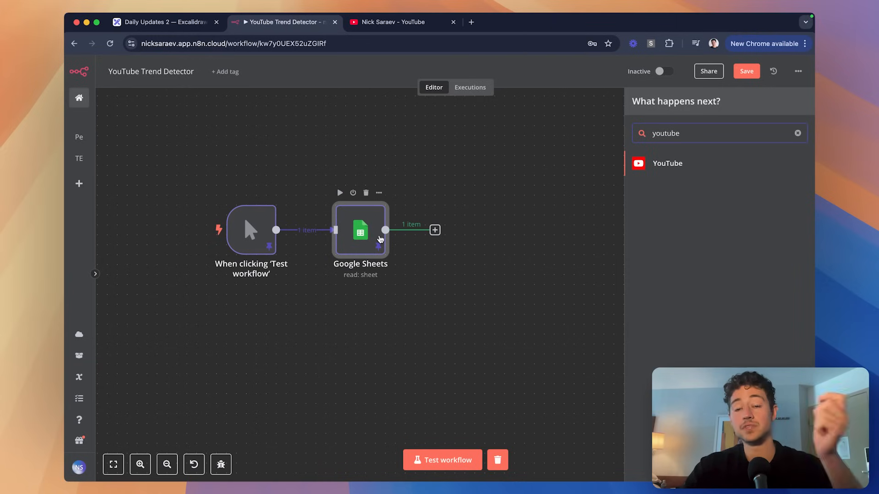
pyautogui.click(669, 169)
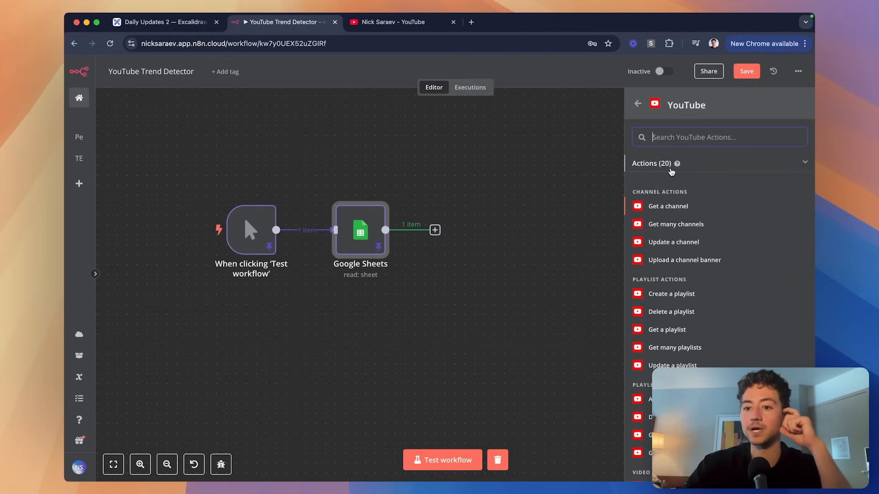
pyautogui.scroll(-1, 701, 290)
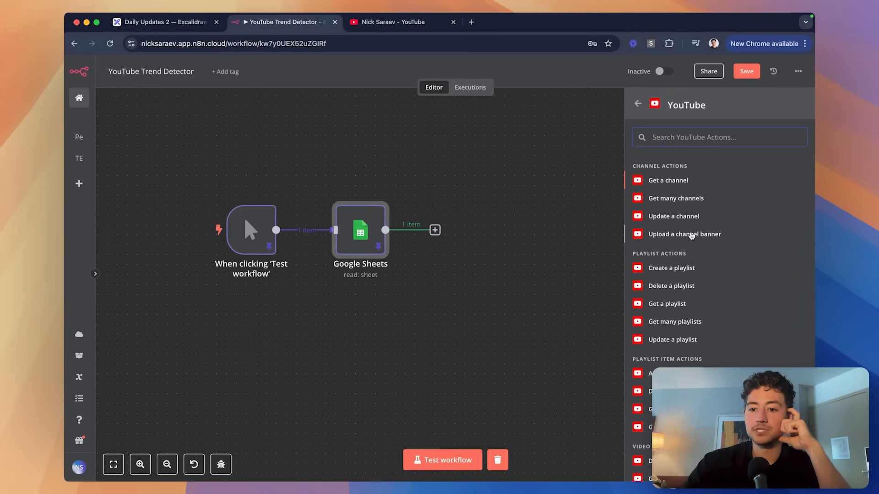
pyautogui.scroll(-3, 690, 233)
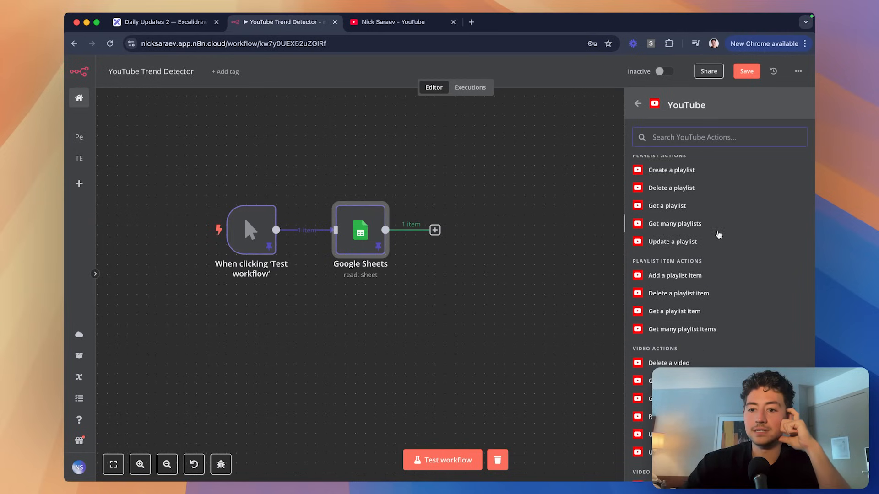
pyautogui.scroll(-3, 718, 235)
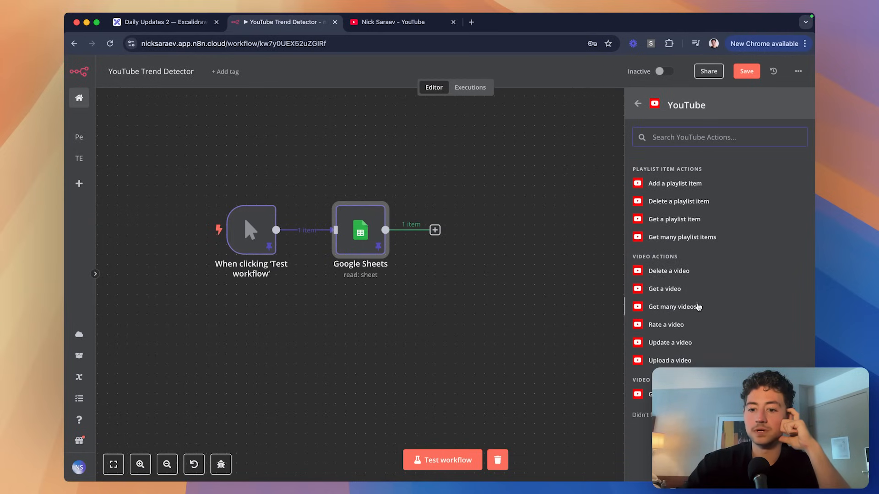
pyautogui.click(671, 308)
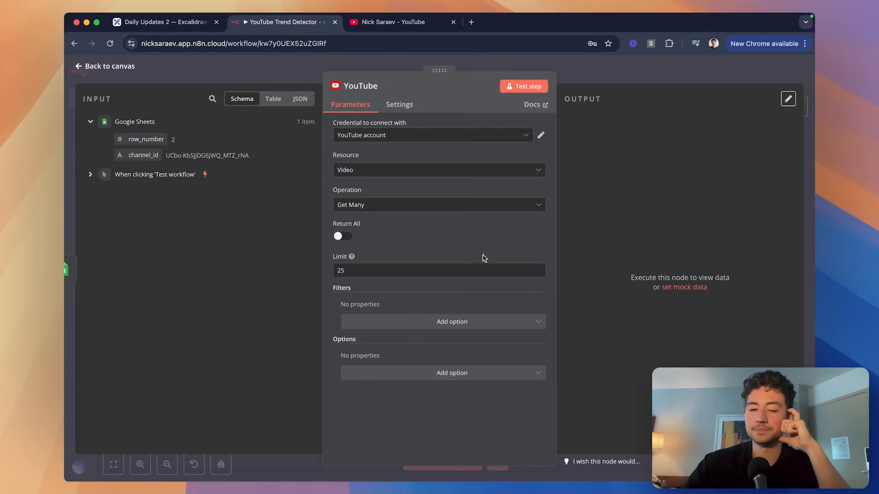
# Create a new YouTube OAuth2 credential and look at its Client ID and Client Secret fields.
pyautogui.click(387, 135)
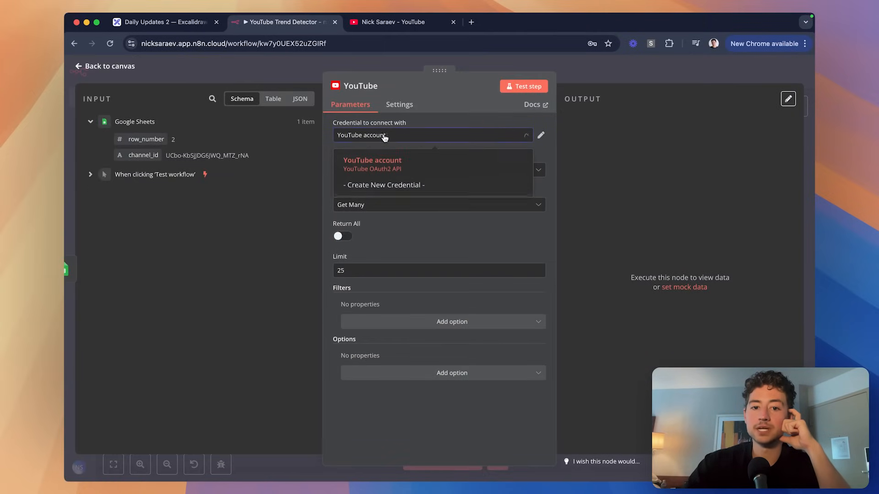
pyautogui.click(383, 187)
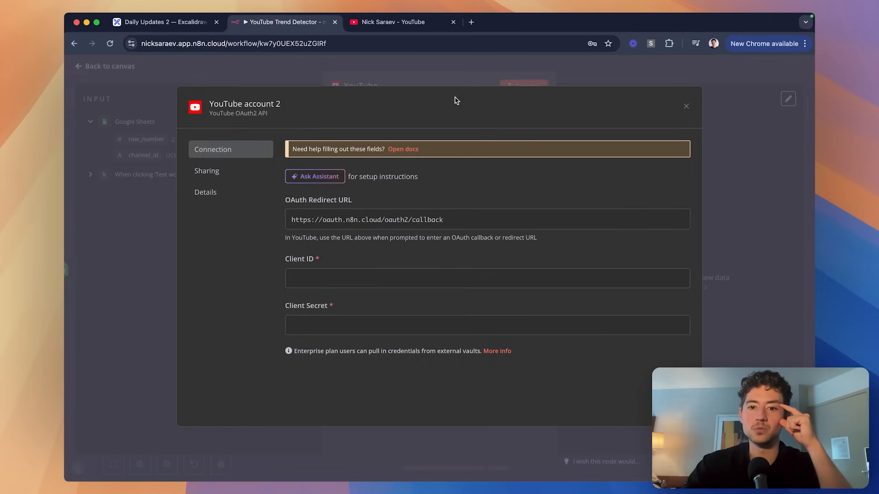
pyautogui.click(392, 278)
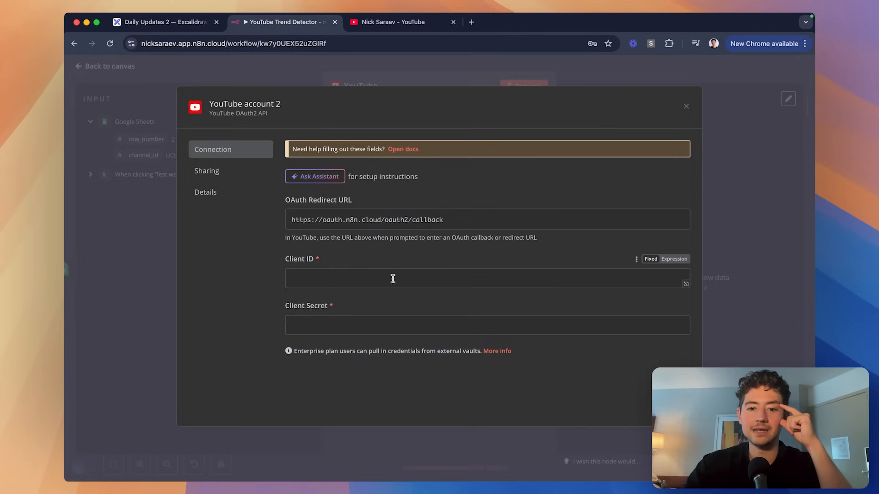
pyautogui.click(390, 325)
pyautogui.click(364, 280)
pyautogui.click(386, 255)
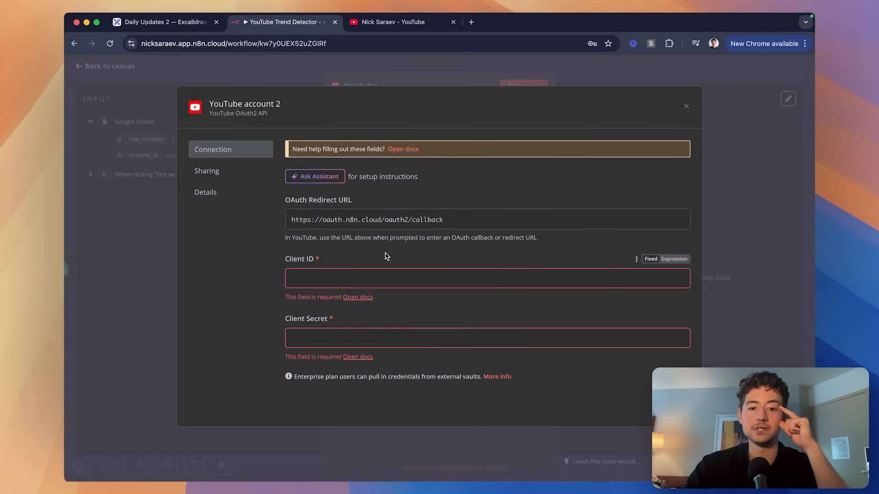
# Open n8n's Google credentials docs and scroll to the compatible nodes list.
pyautogui.click(397, 149)
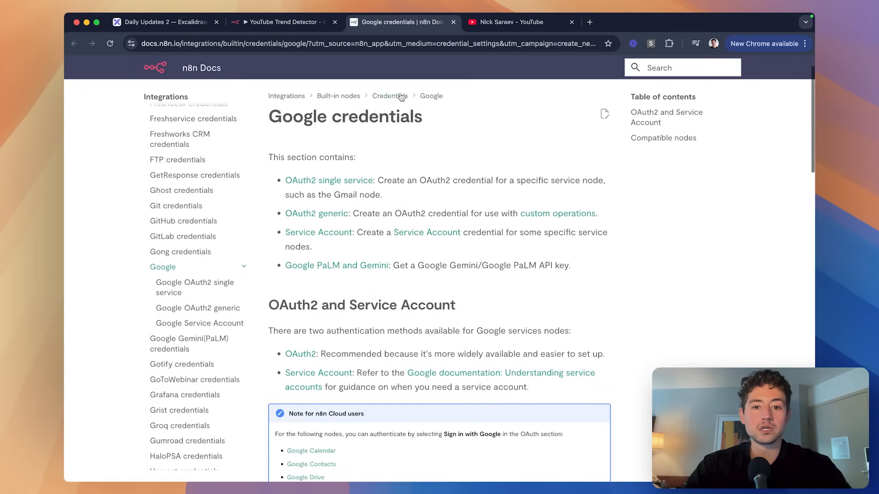
pyautogui.scroll(-5, 569, 164)
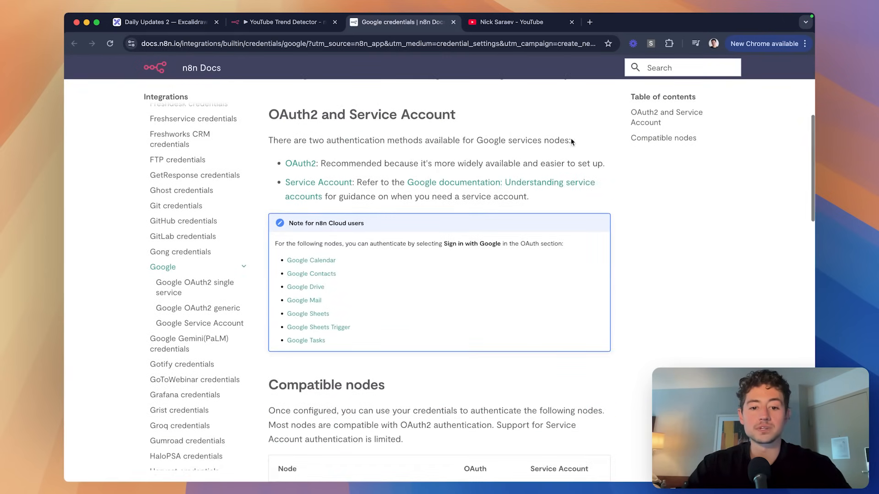
pyautogui.scroll(-15, 618, 188)
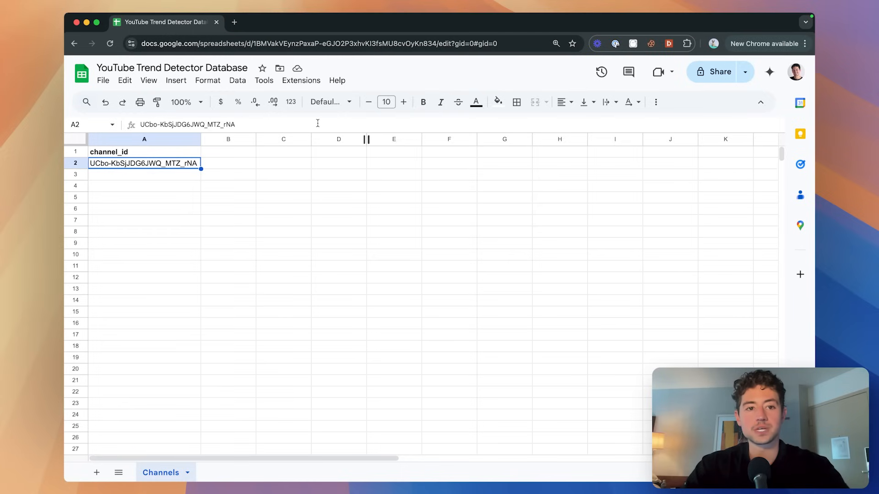
# Load console.cloud.google.com in a new tab and go to the APIs & Services dashboard.
pyautogui.press('super+t')
pyautogui.write('console')
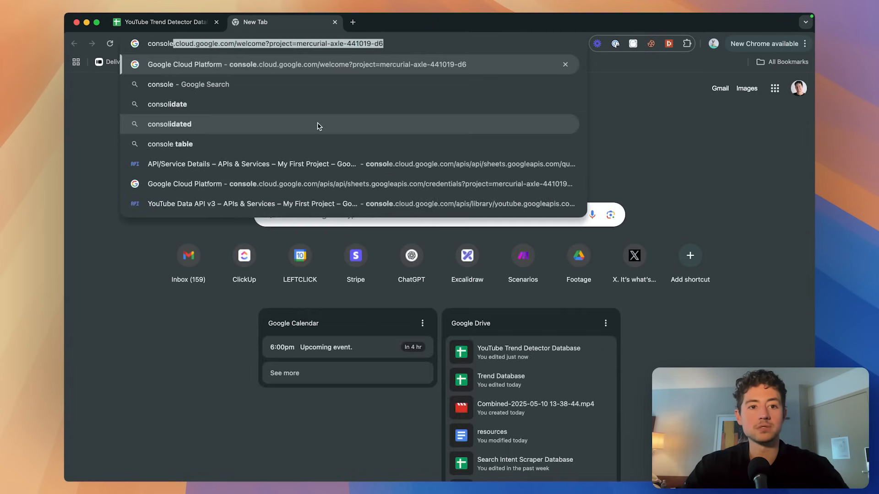
pyautogui.write('.cloud.google.com')
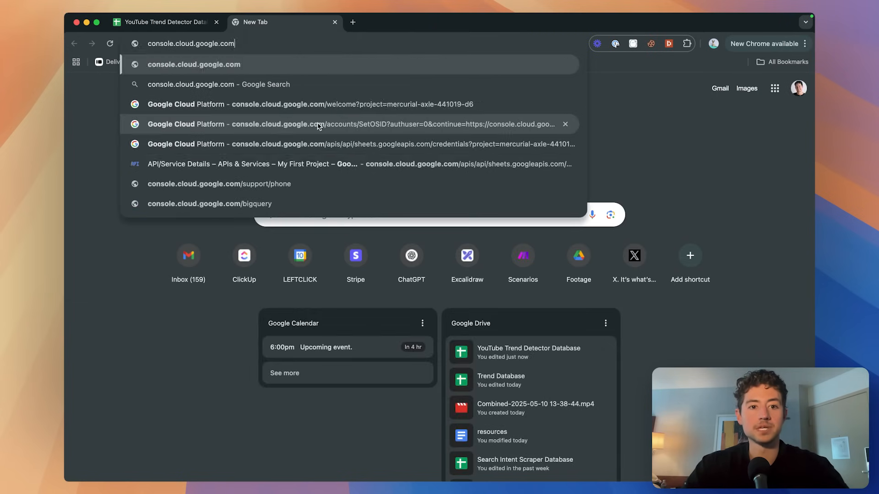
pyautogui.press('Return')
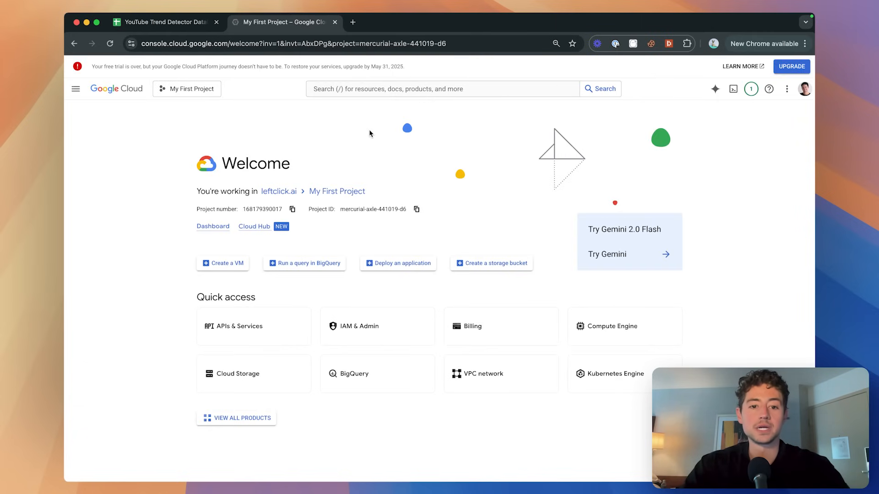
pyautogui.scroll(10, 312, 180)
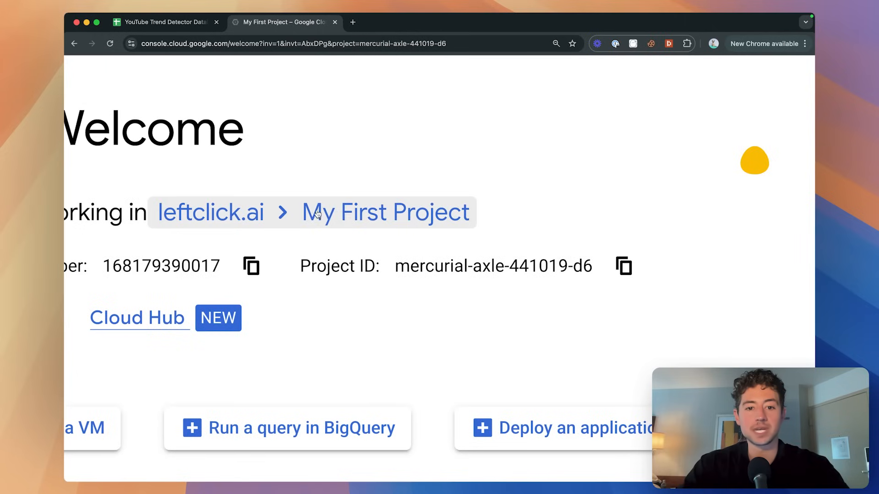
pyautogui.hscroll(-2, 296, 182)
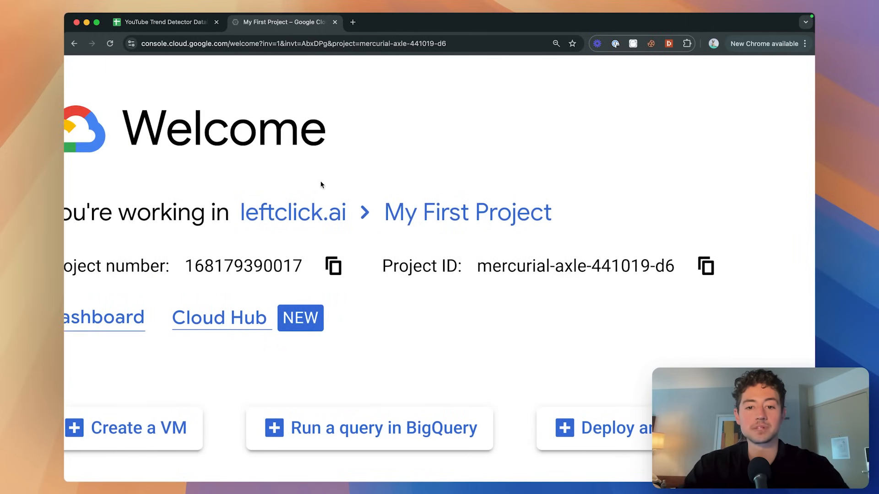
pyautogui.scroll(-10, 493, 209)
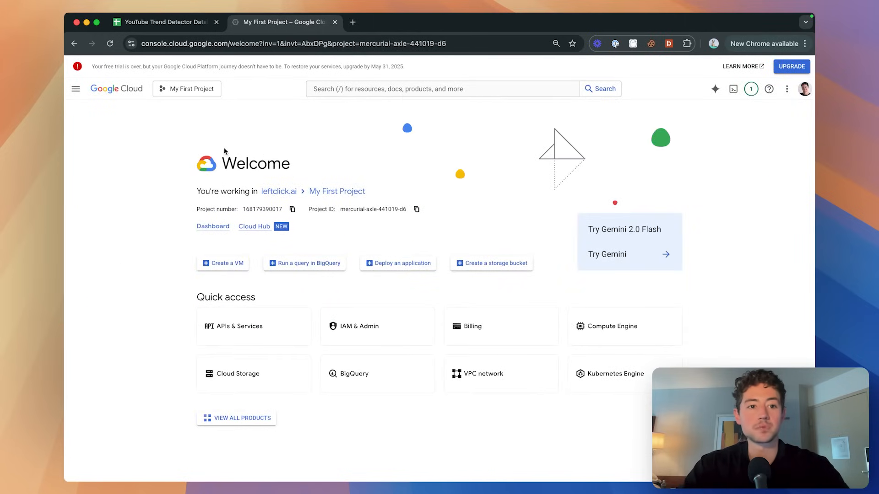
pyautogui.click(234, 327)
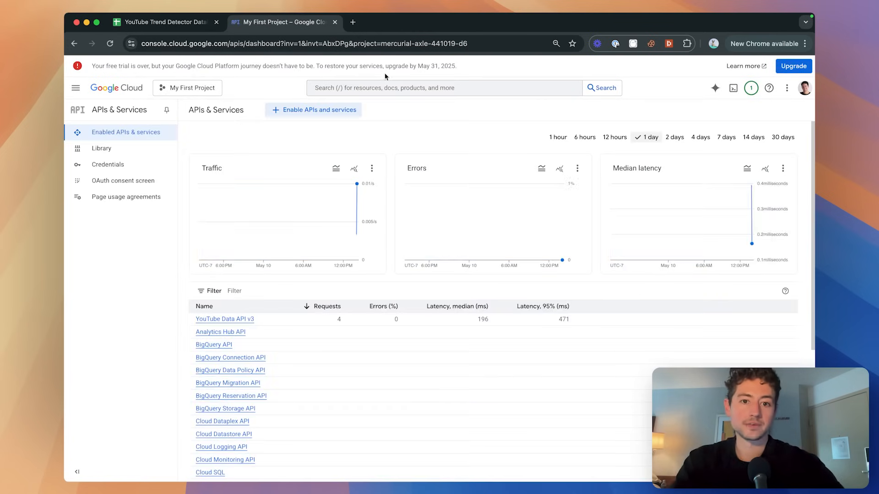
# Search 'youtube' and open the Manage page for the YouTube Data API v3.
pyautogui.click(317, 89)
pyautogui.write('youtube')
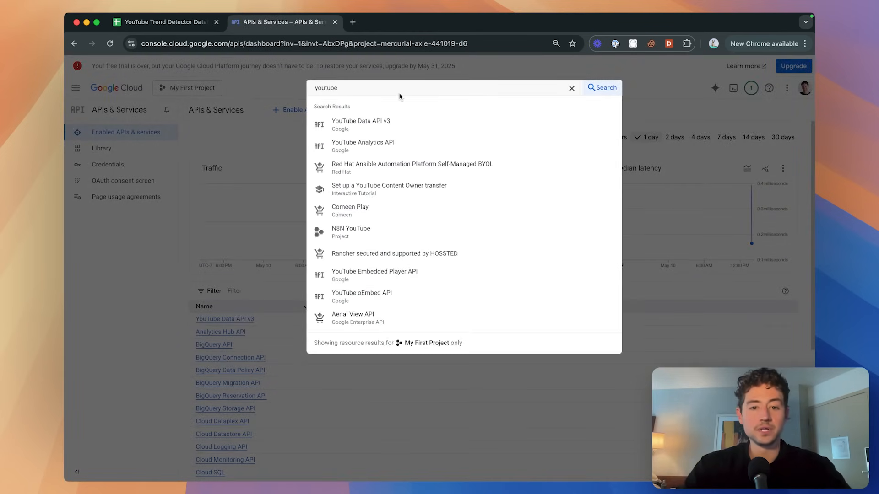
pyautogui.click(373, 124)
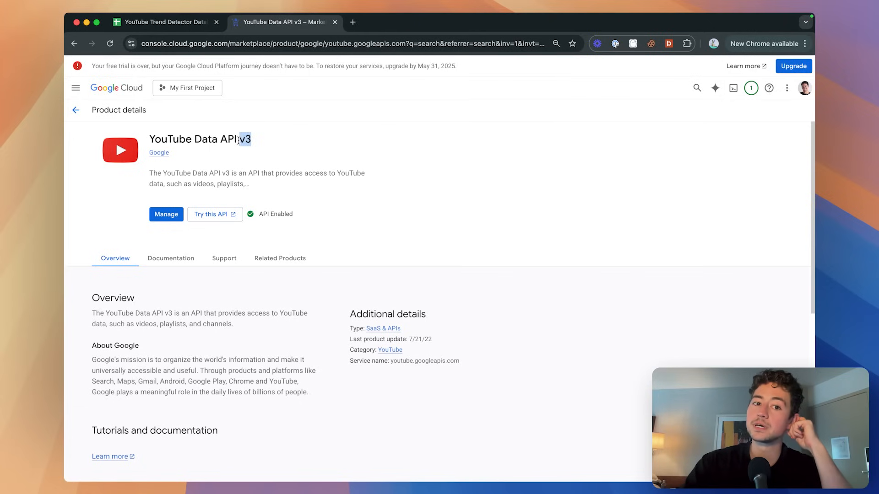
pyautogui.scroll(-1, 293, 155)
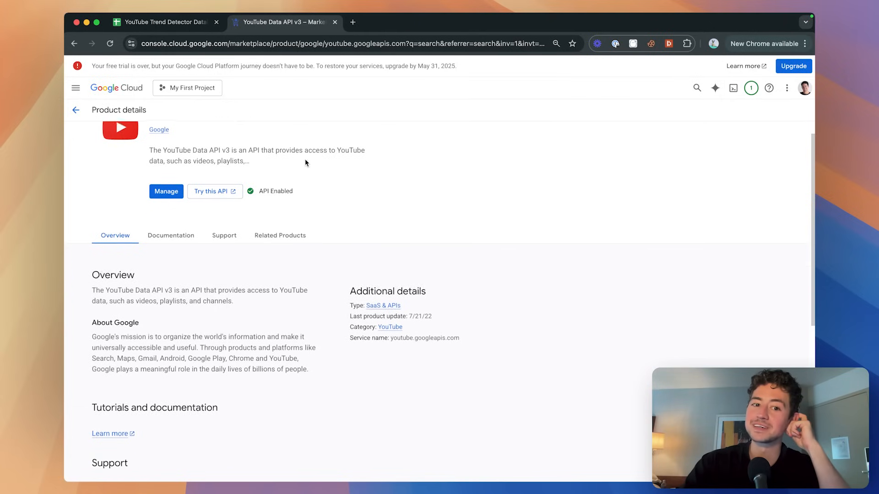
pyautogui.scroll(1, 305, 158)
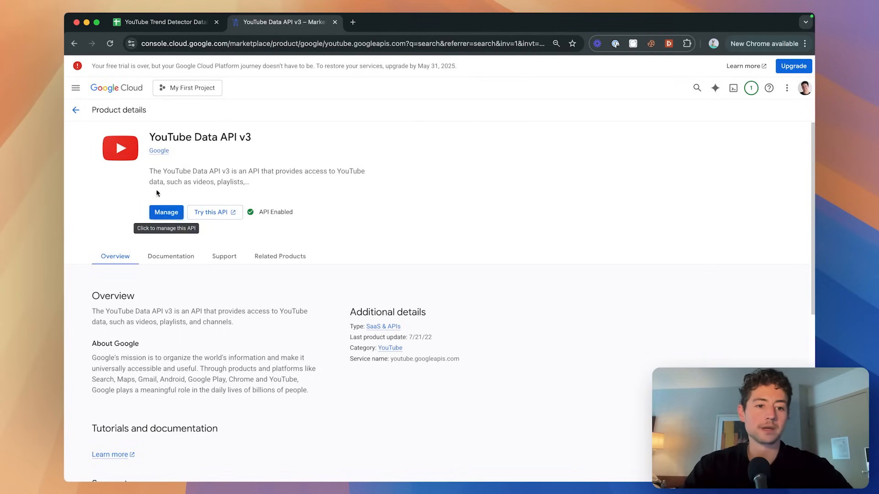
pyautogui.click(162, 214)
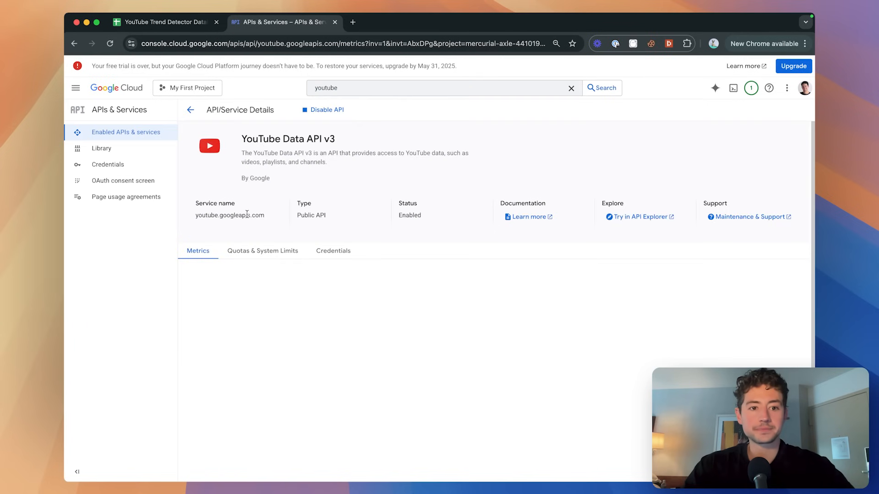
# Under the API's Credentials, start creating a new OAuth client ID.
pyautogui.scroll(-2, 256, 221)
pyautogui.click(333, 223)
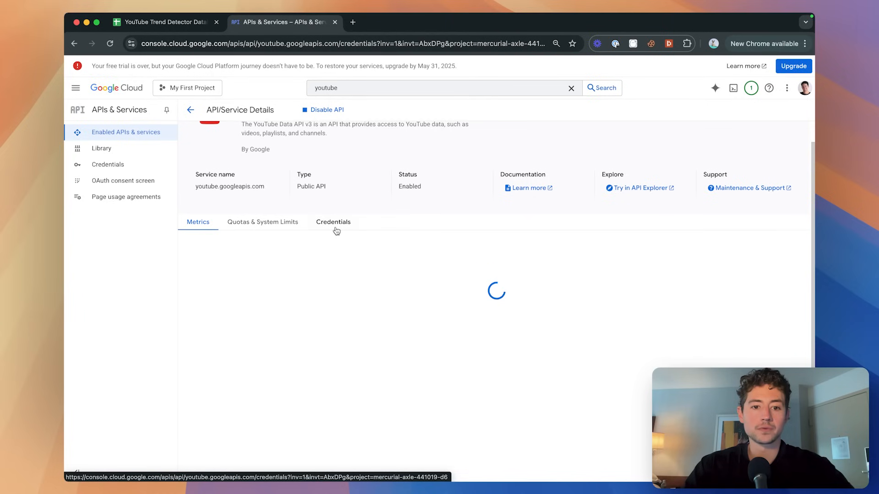
pyautogui.scroll(-3, 565, 261)
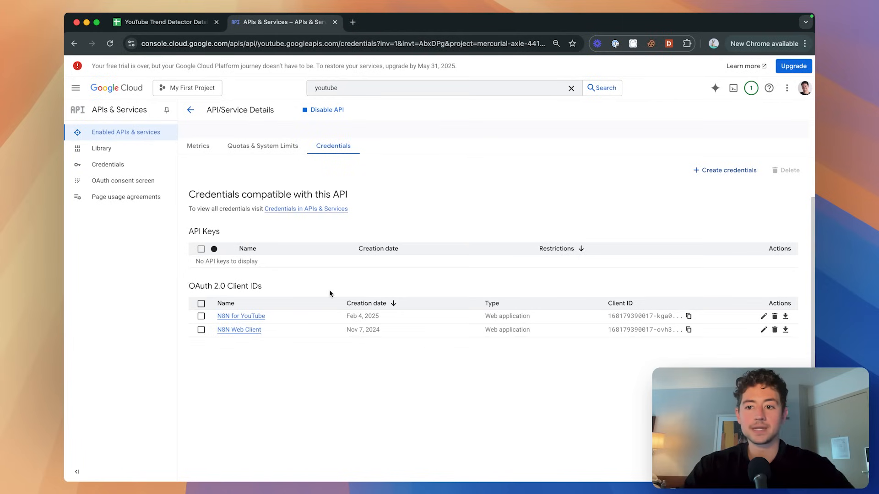
pyautogui.click(720, 173)
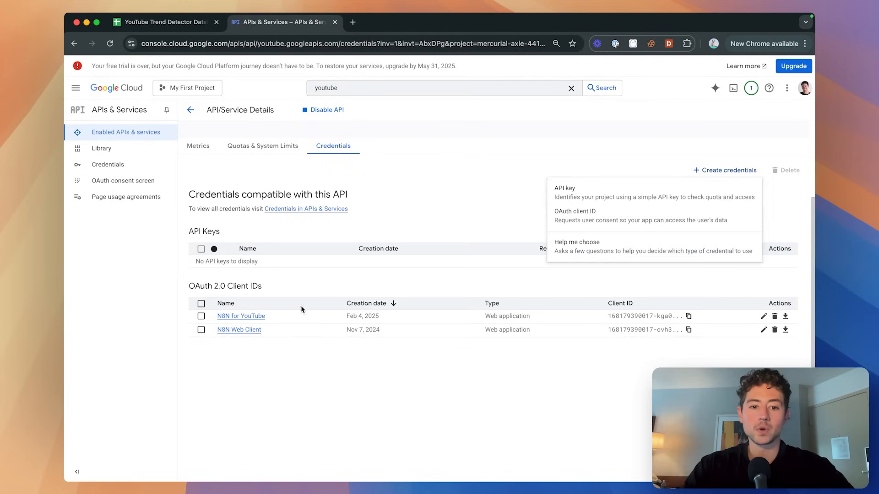
pyautogui.click(644, 224)
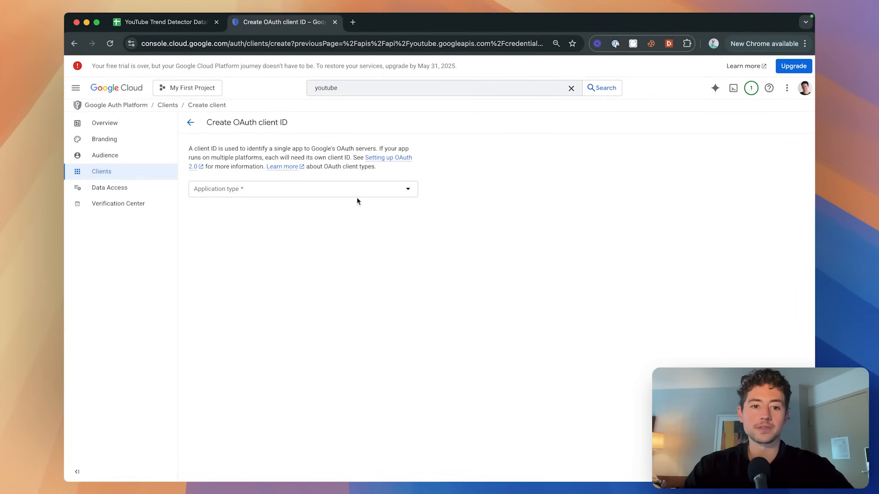
# Set the application type to Web application, name it WhateverIWant, and check the origins and redirect URI help.
pyautogui.click(356, 189)
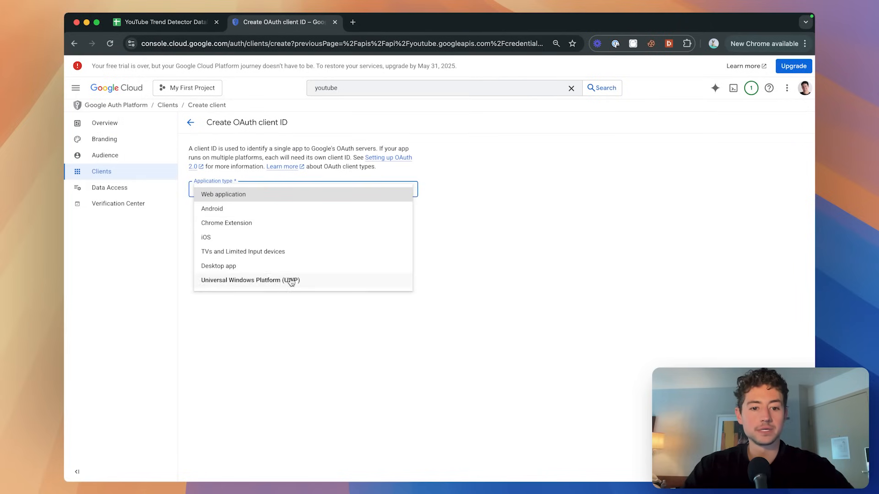
pyautogui.click(245, 196)
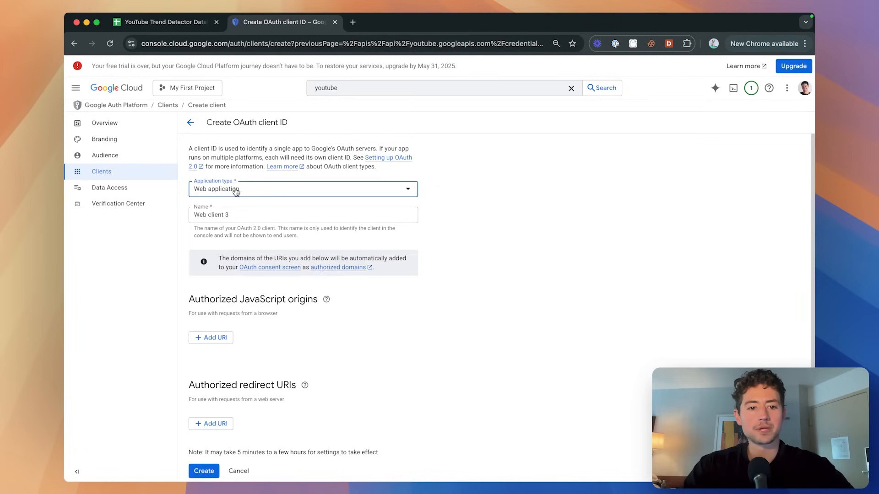
pyautogui.click(252, 209)
pyautogui.press('super+a')
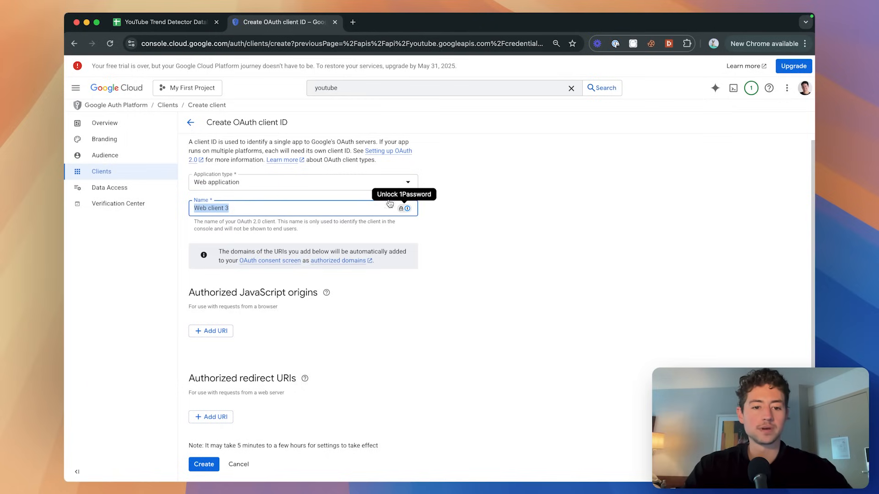
pyautogui.write('WhateverIWant')
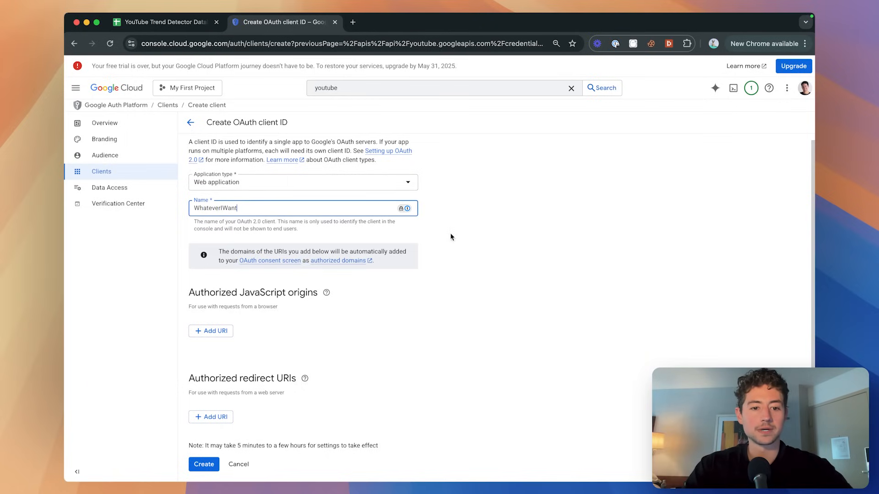
pyautogui.click(450, 237)
pyautogui.click(326, 293)
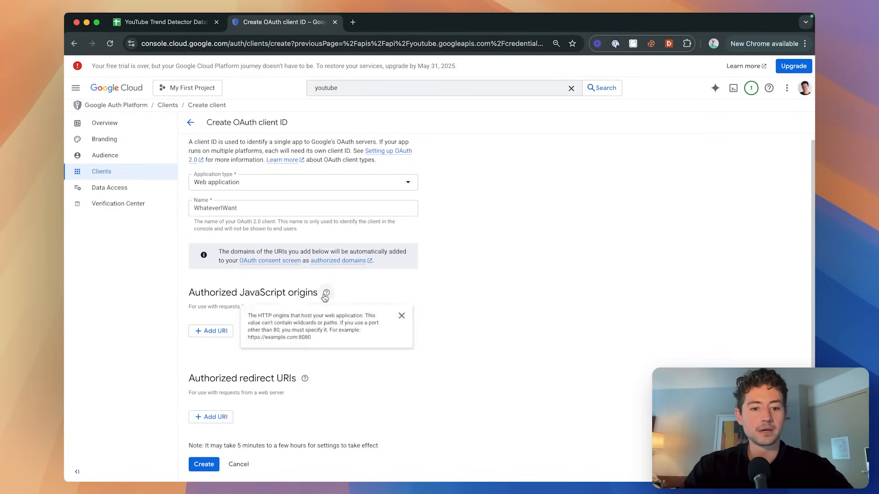
pyautogui.click(402, 316)
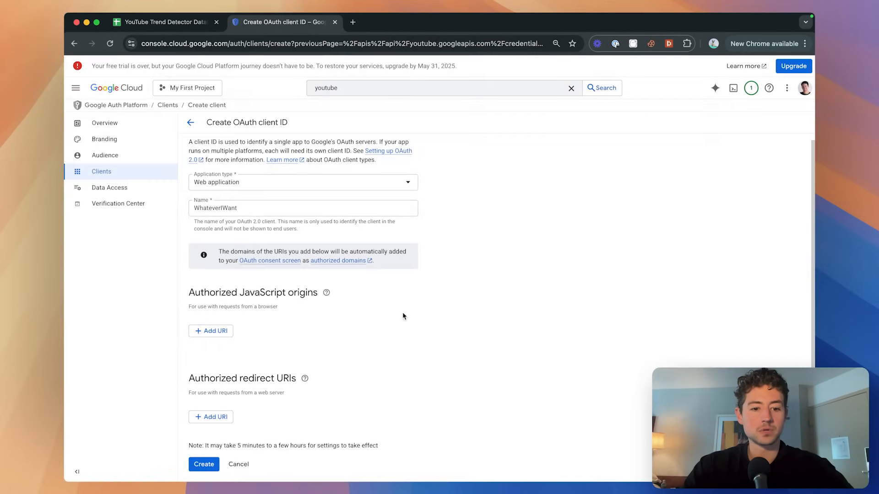
pyautogui.click(304, 379)
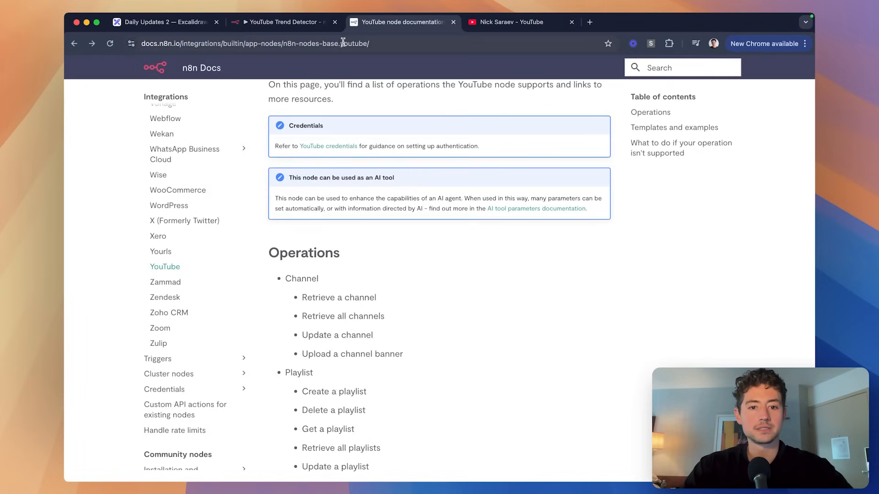
# Return to the n8n Google credentials docs and read the OAuth2 single service client-credentials steps.
pyautogui.scroll(5, 388, 162)
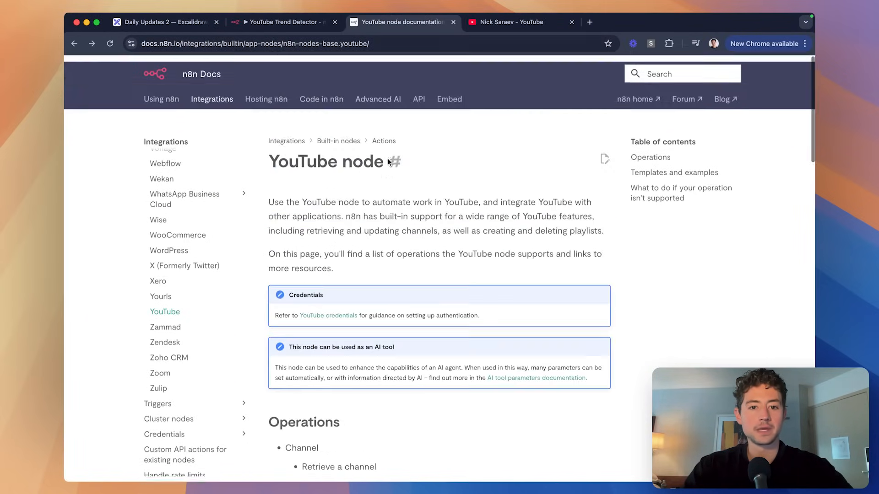
pyautogui.click(74, 45)
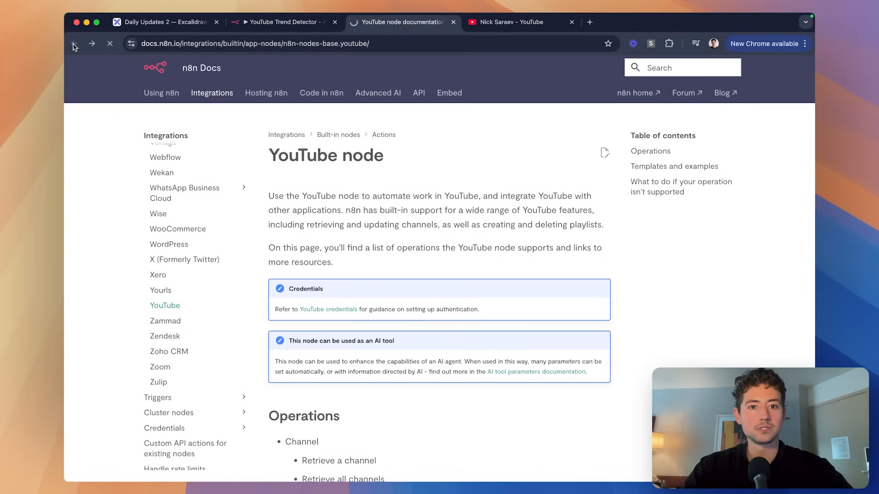
pyautogui.scroll(15, 294, 99)
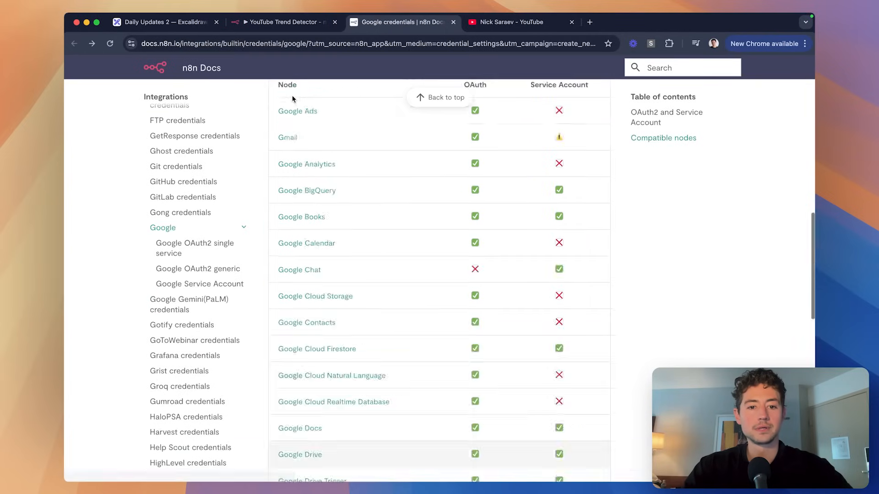
pyautogui.scroll(-2, 415, 227)
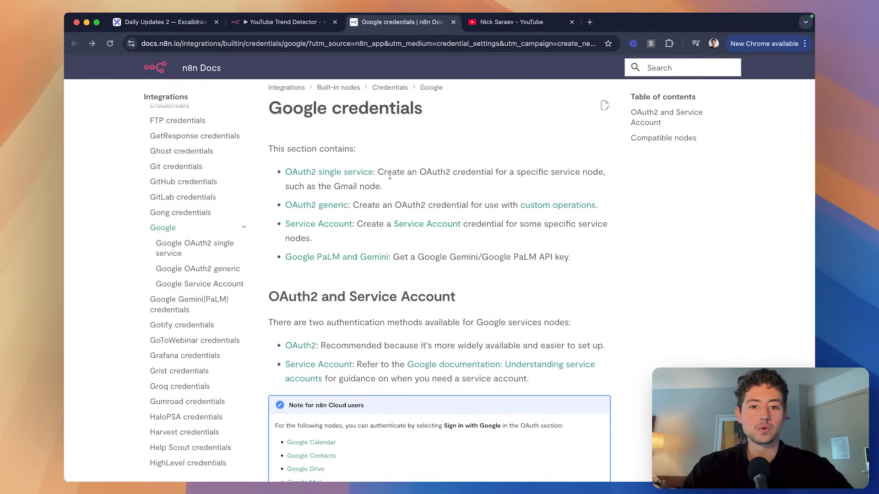
pyautogui.click(350, 172)
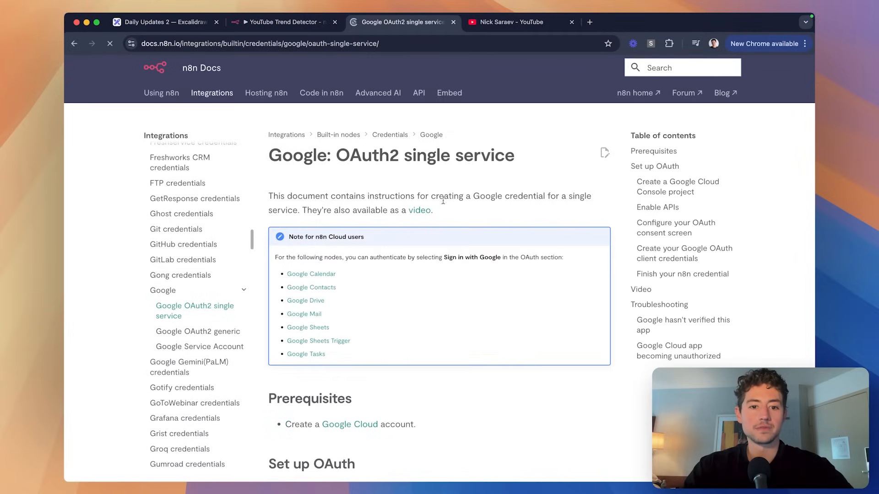
pyautogui.scroll(-3, 448, 206)
pyautogui.scroll(-5, 448, 206)
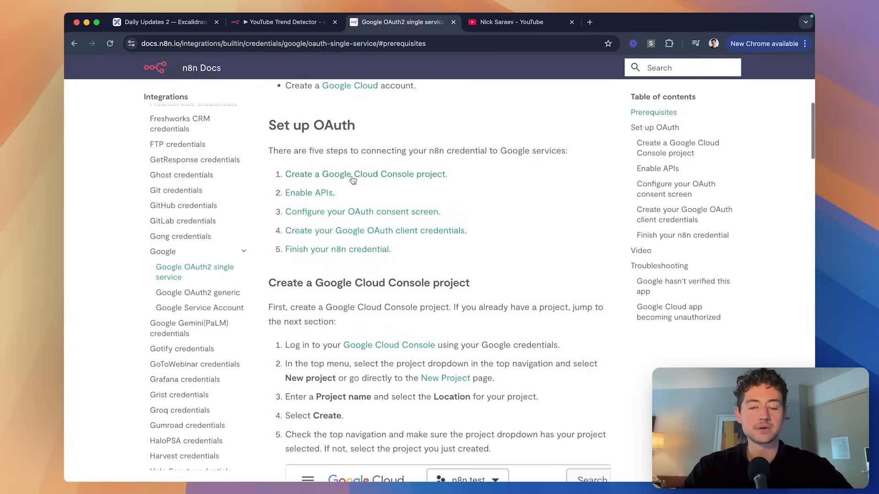
pyautogui.scroll(-10, 343, 179)
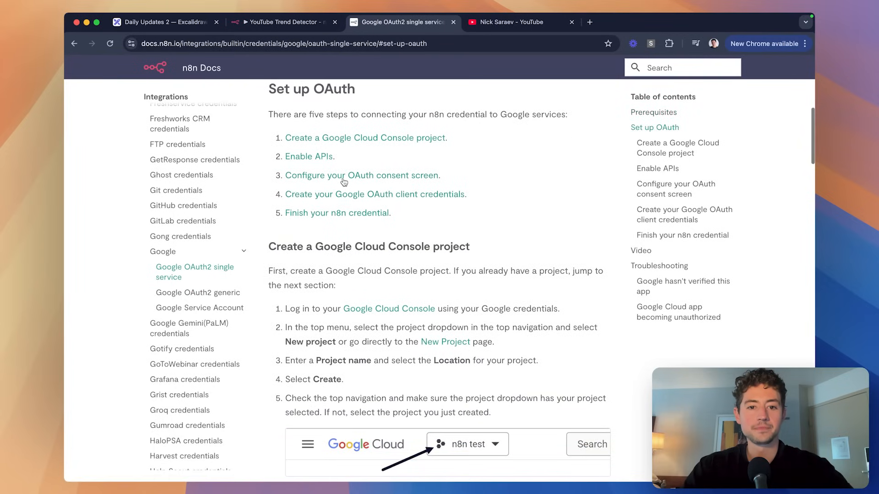
pyautogui.scroll(-5, 424, 168)
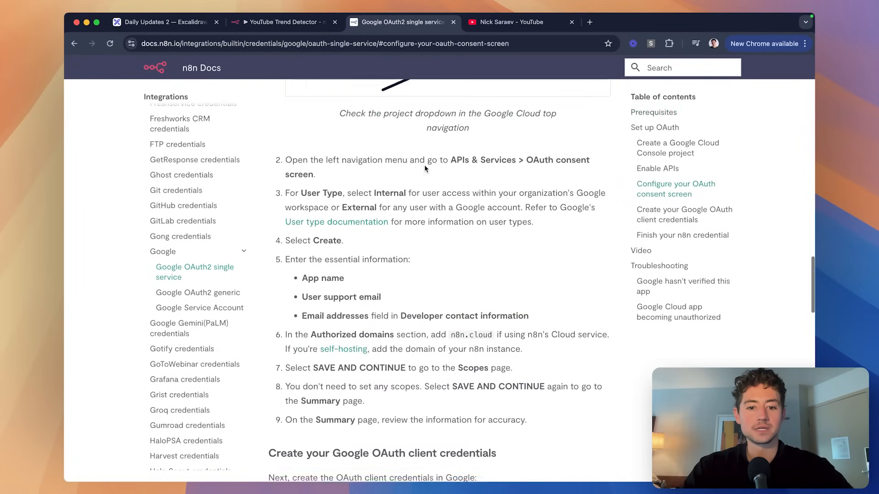
pyautogui.scroll(3, 424, 168)
pyautogui.scroll(10, 424, 165)
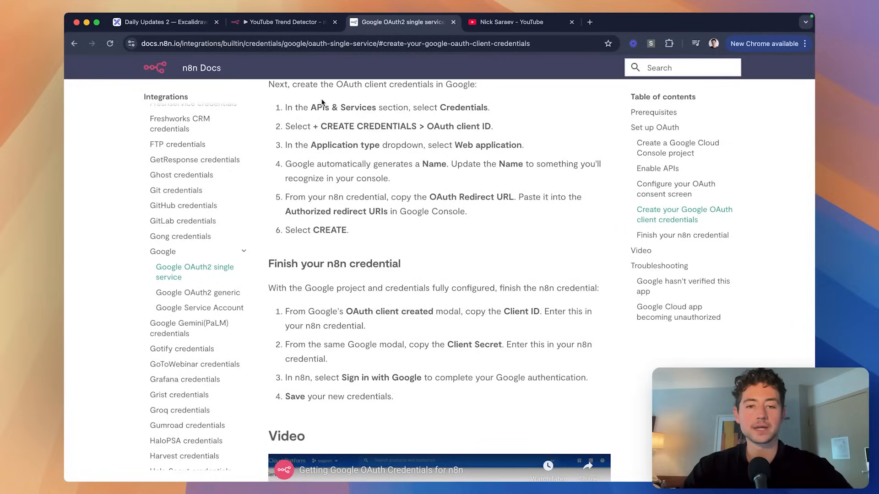
pyautogui.click(277, 28)
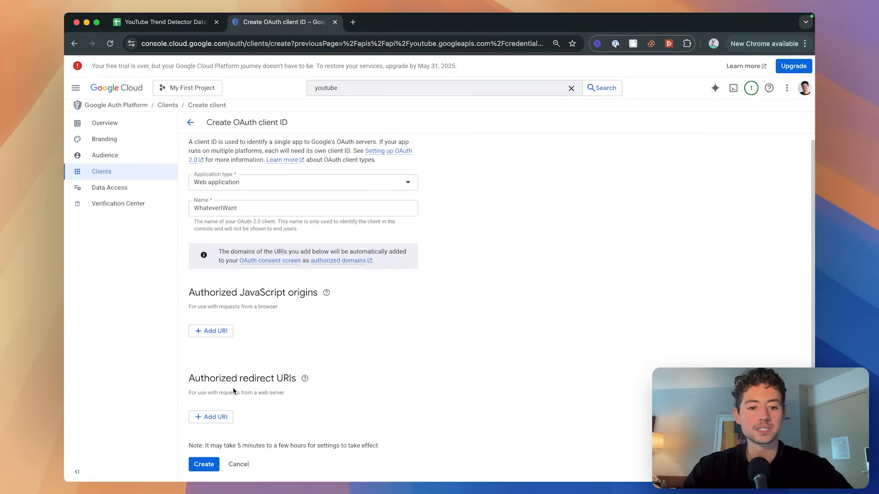
pyautogui.click(222, 417)
pyautogui.scroll(-1, 248, 394)
pyautogui.scroll(5, 209, 420)
pyautogui.write('https://oauth.n8n.cloud/oauth2/callback')
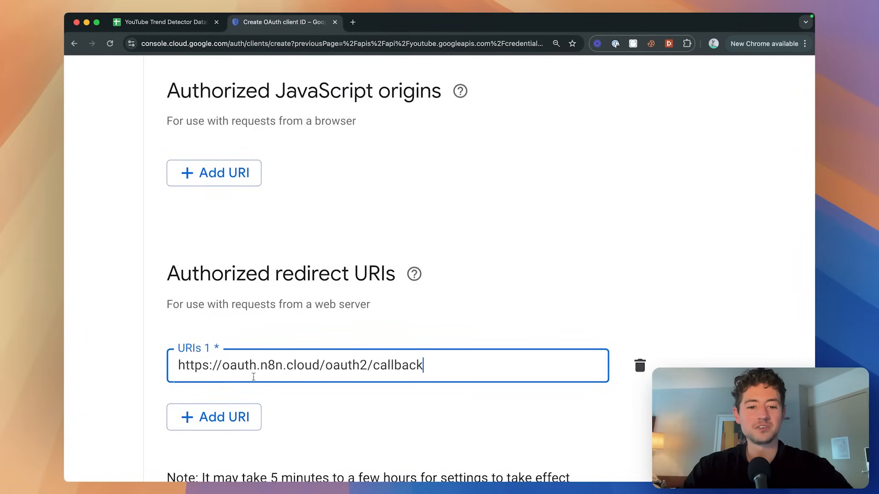
pyautogui.scroll(-5, 280, 372)
pyautogui.click(204, 464)
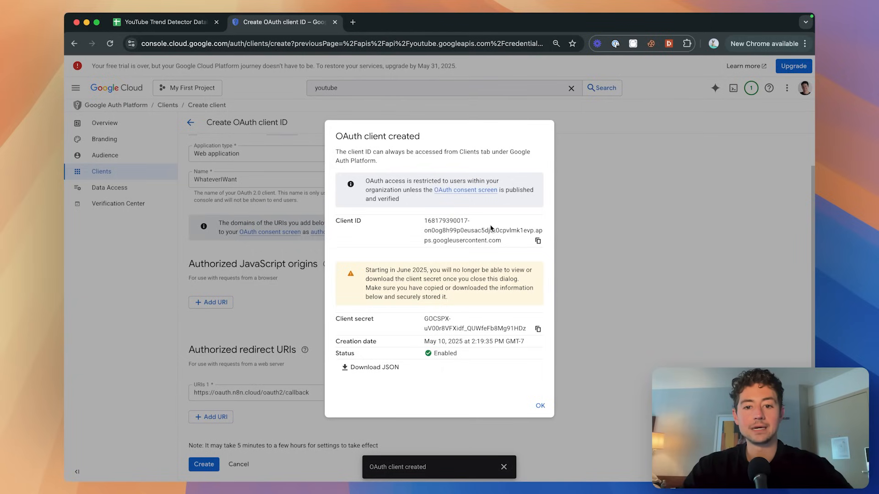
pyautogui.click(537, 241)
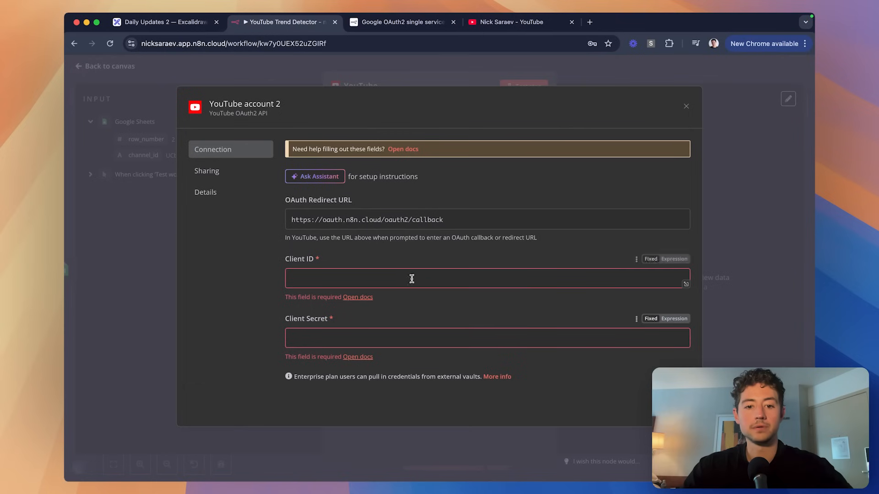
# Paste the Client ID and client secret into n8n's YouTube credential.
pyautogui.press('super+v')
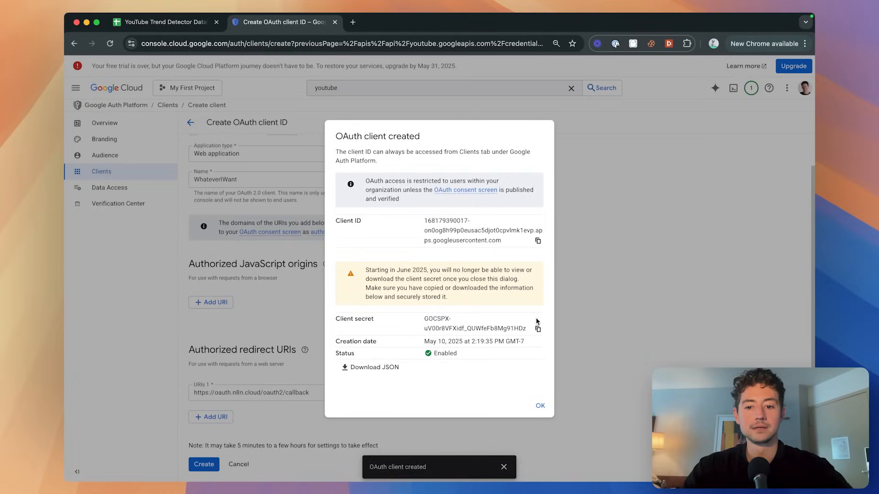
pyautogui.click(538, 329)
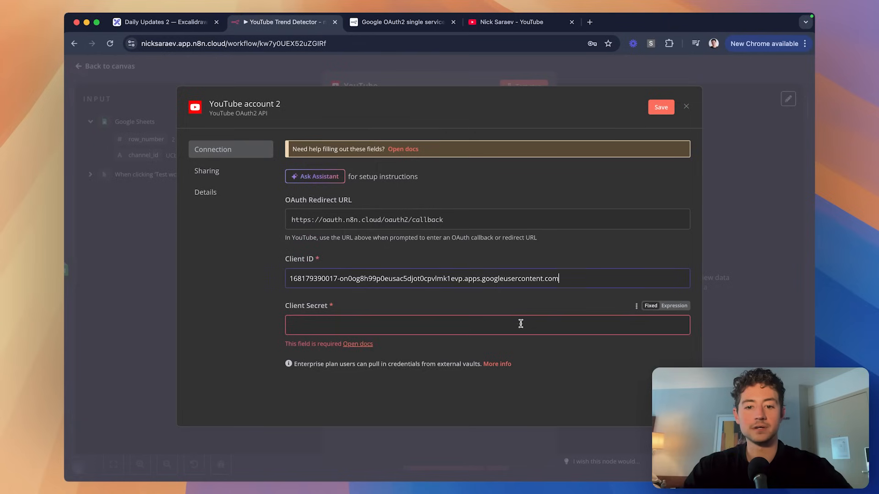
pyautogui.click(519, 325)
pyautogui.press('super+v')
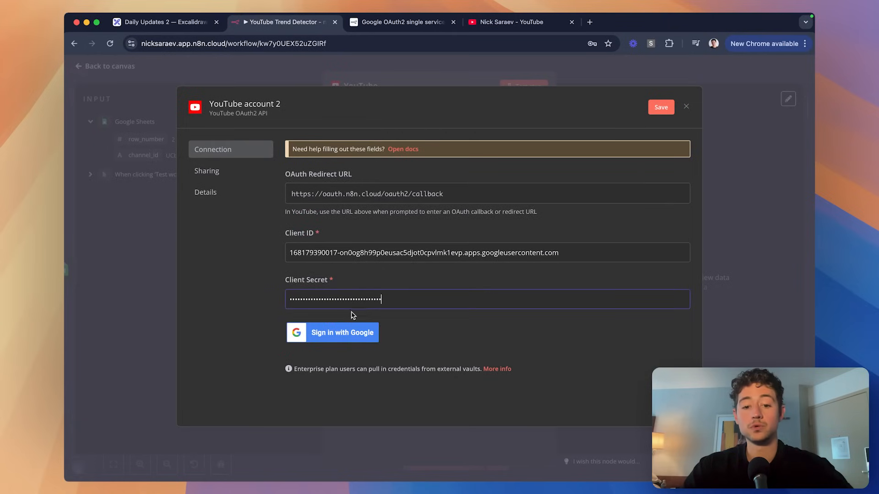
# Sign in with Google to connect YouTube account 2, then close the credential and the OAuth notice.
pyautogui.click(348, 333)
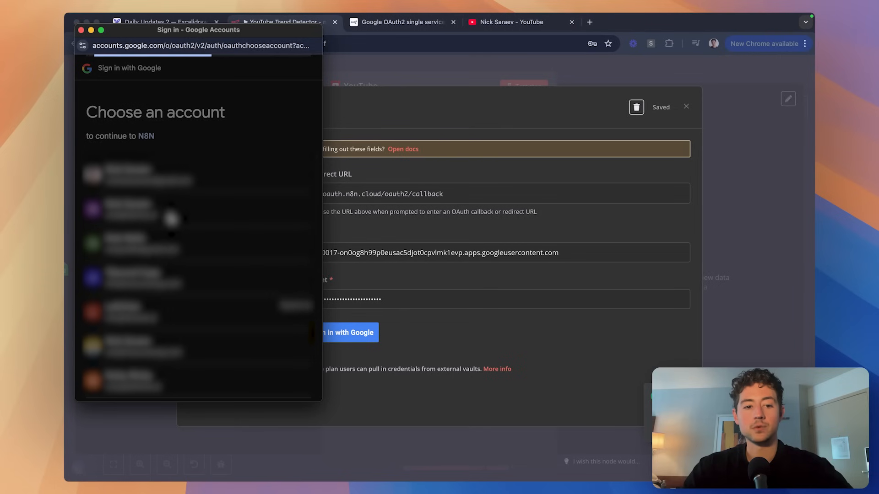
pyautogui.click(171, 213)
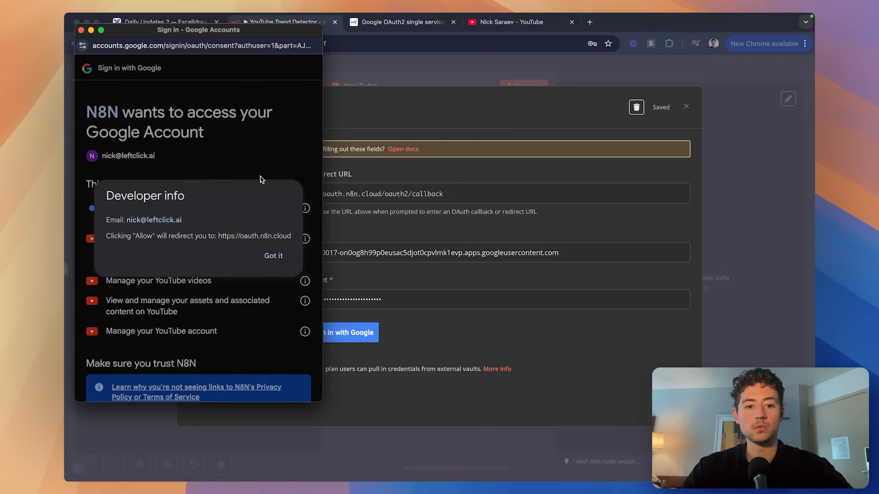
pyautogui.click(273, 256)
pyautogui.scroll(-5, 222, 249)
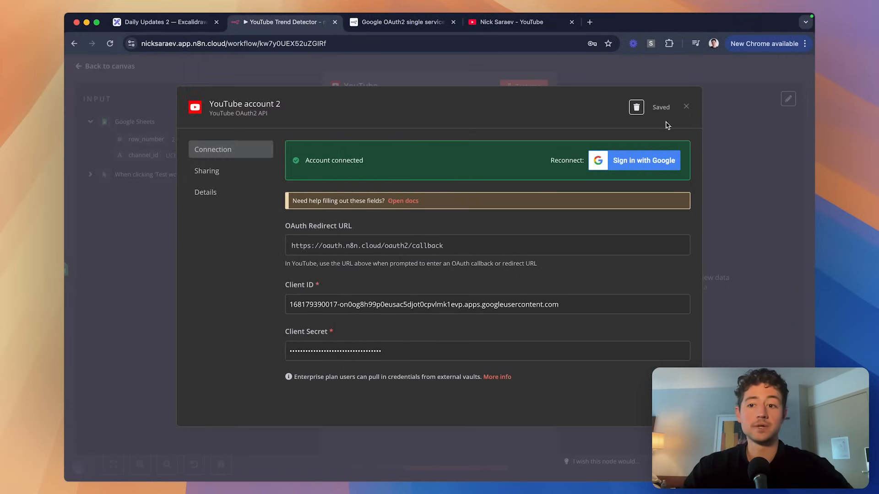
pyautogui.click(686, 108)
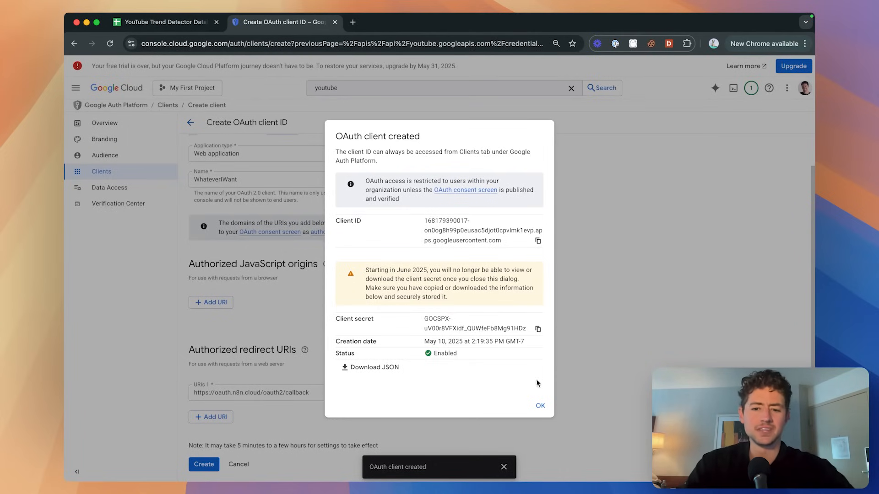
pyautogui.click(540, 399)
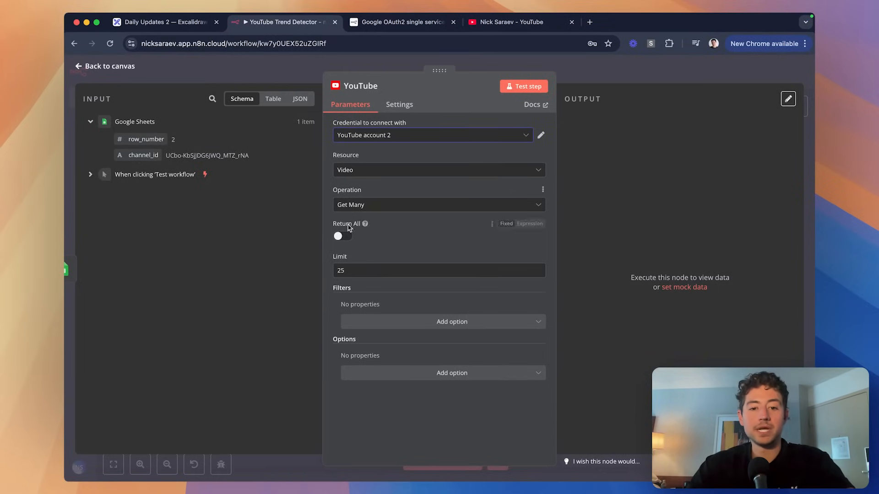
# Set the YouTube node's limit to 3 and add a Channel ID filter of {{ $json.channel_id }}.
pyautogui.moveTo(359, 270); pyautogui.dragTo(319, 270)
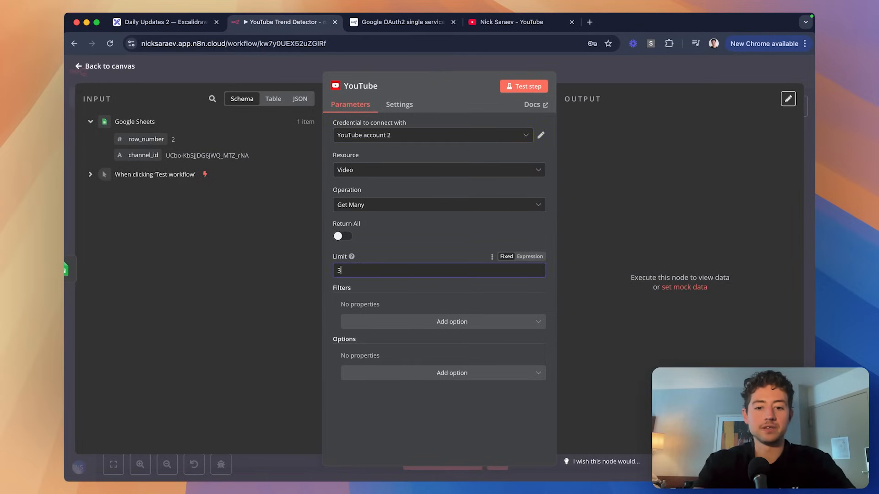
pyautogui.click(363, 324)
pyautogui.click(361, 343)
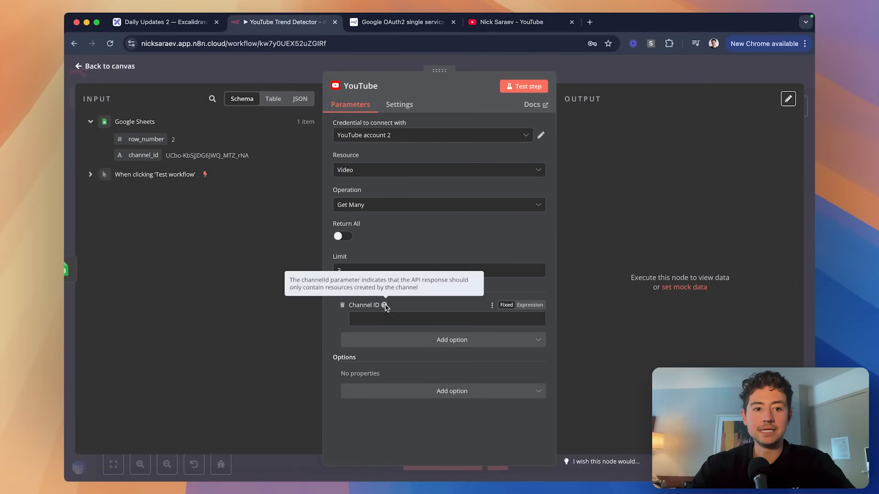
pyautogui.moveTo(149, 155); pyautogui.dragTo(405, 319)
pyautogui.click(433, 294)
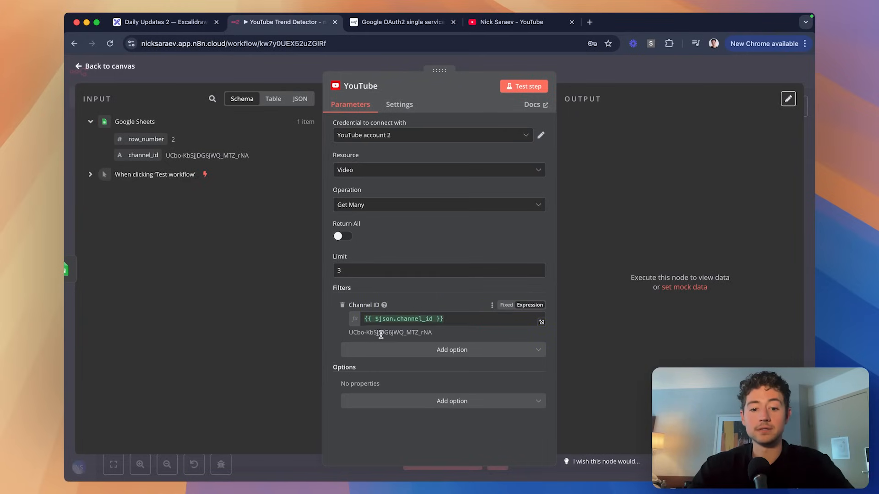
# Test the YouTube node and review the three returned videos.
pyautogui.click(524, 86)
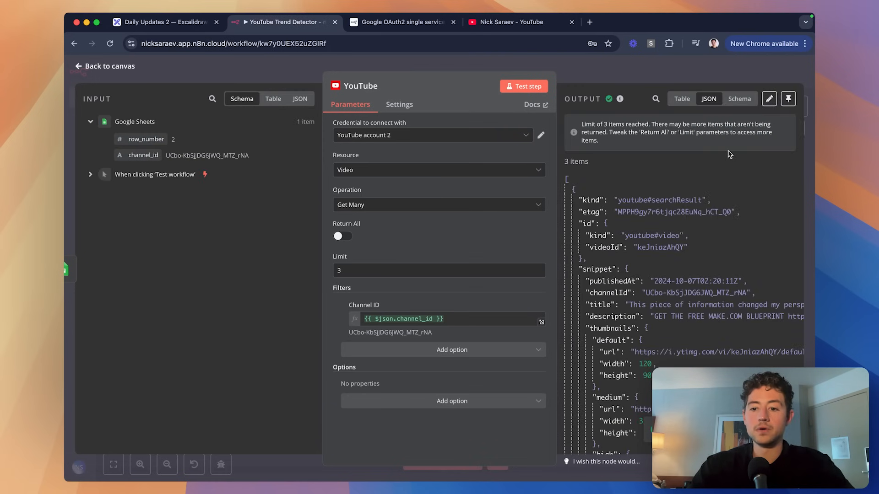
pyautogui.scroll(-10, 723, 238)
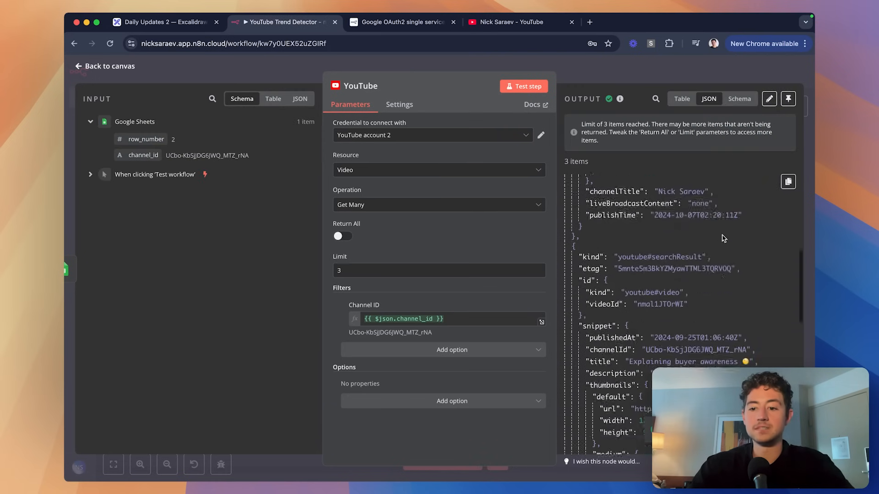
pyautogui.scroll(-10, 723, 238)
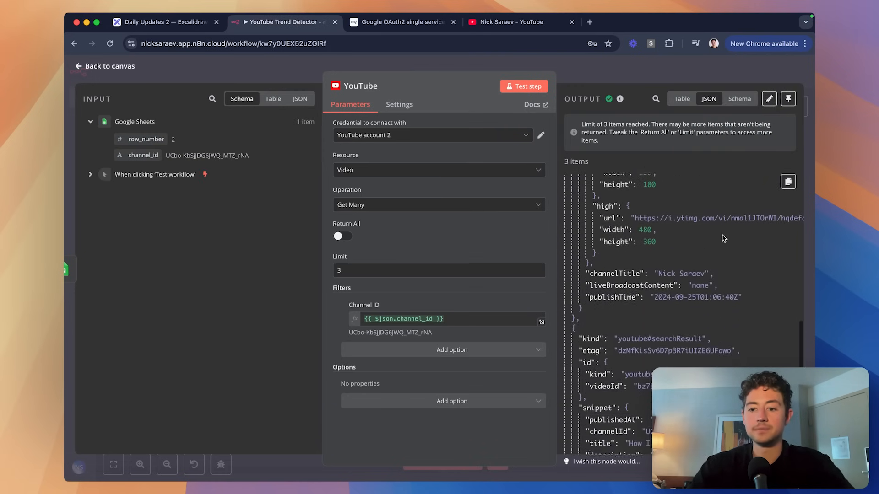
pyautogui.scroll(-4, 723, 238)
pyautogui.scroll(-10, 723, 238)
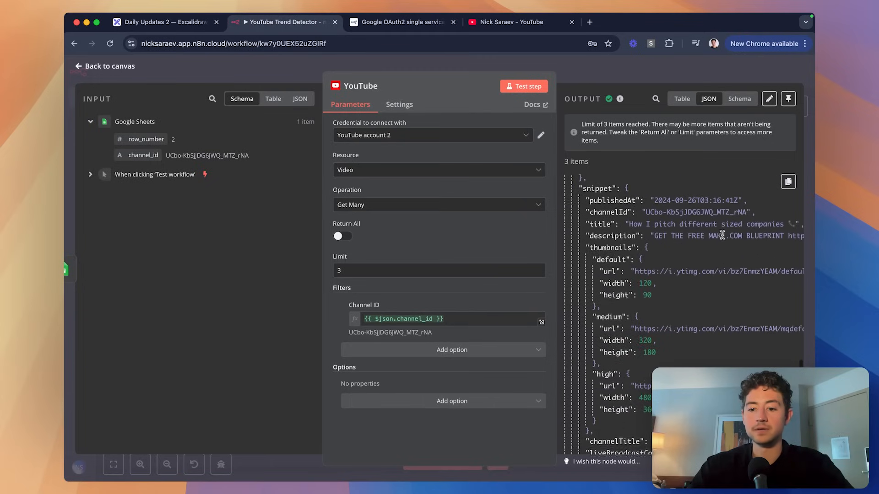
# Draw a green checkmark beside roadmap step 1, 'Get all videos for a channel', in Excalidraw.
pyautogui.click(188, 25)
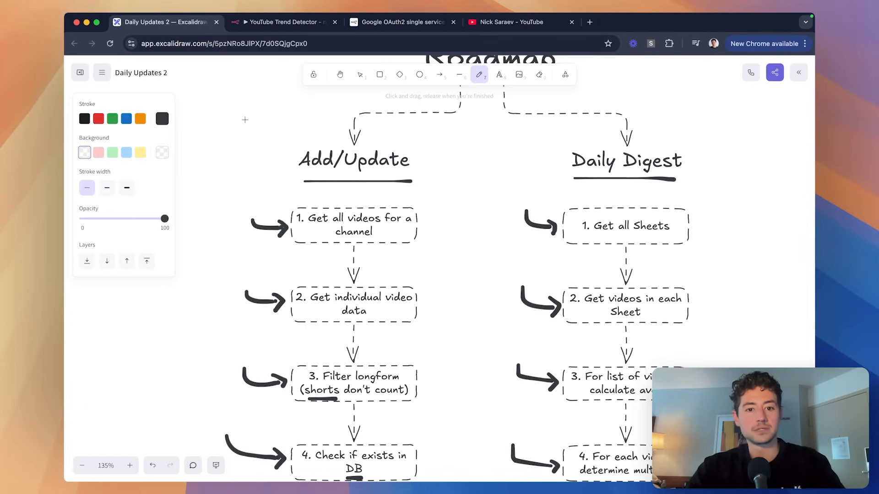
pyautogui.scroll(5, 222, 168)
pyautogui.hscroll(2, 368, 182)
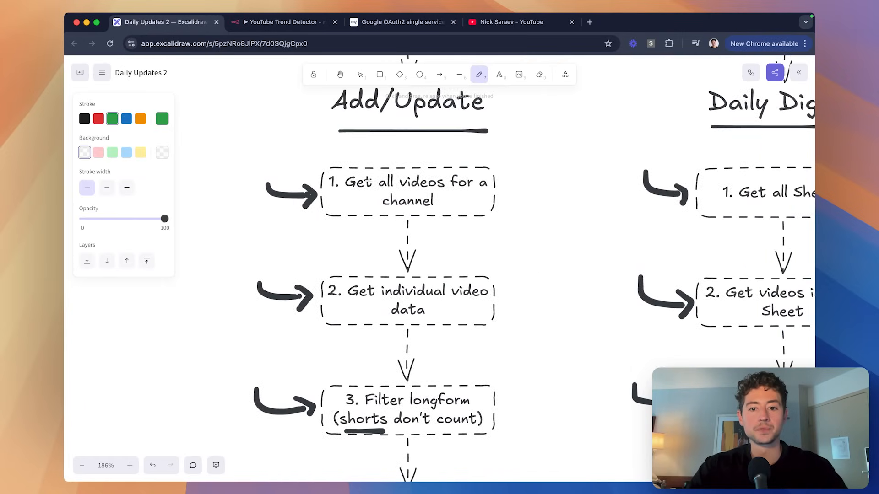
pyautogui.moveTo(495, 191); pyautogui.dragTo(522, 163)
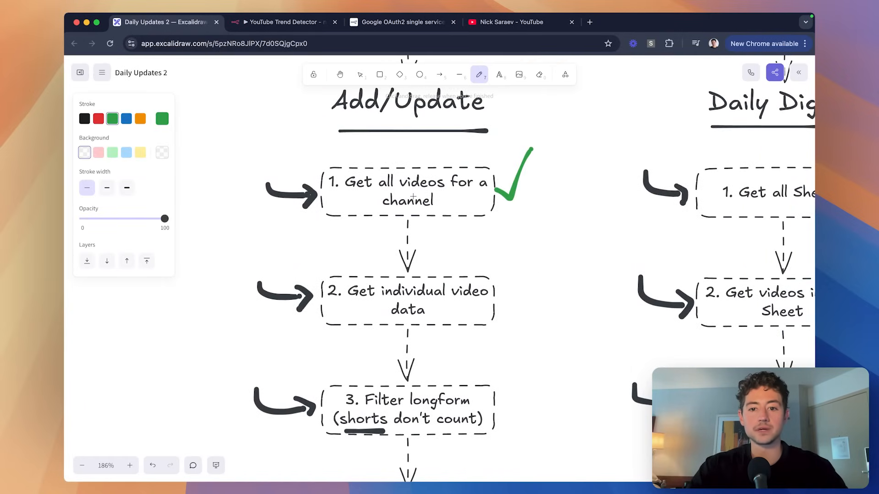
pyautogui.scroll(-2, 406, 209)
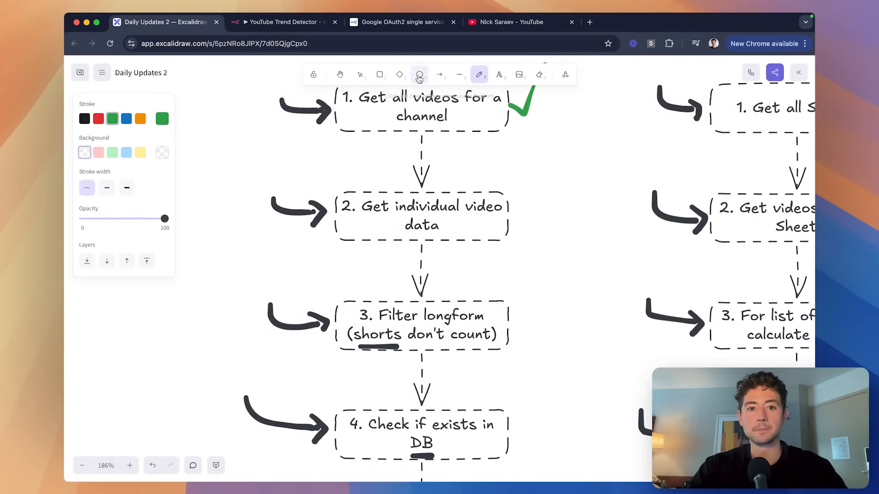
pyautogui.click(288, 23)
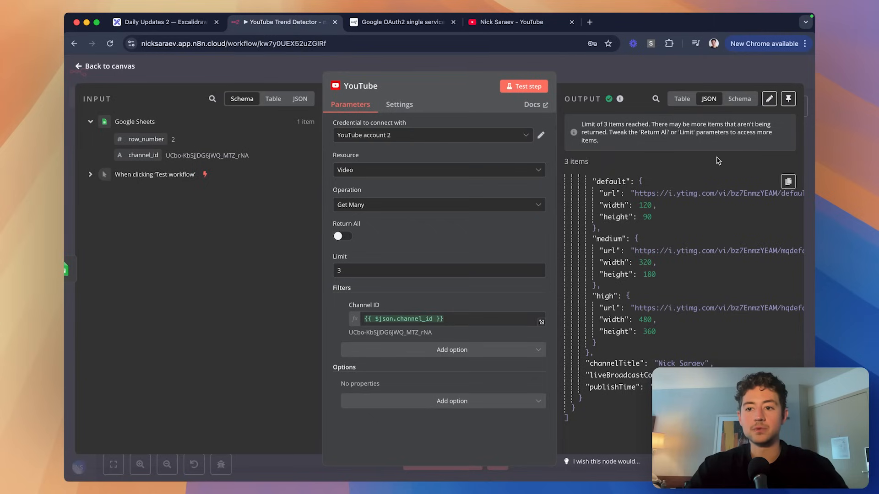
# Pin the YouTube node's output and add a YouTube 'Get a video' node after it.
pyautogui.click(787, 101)
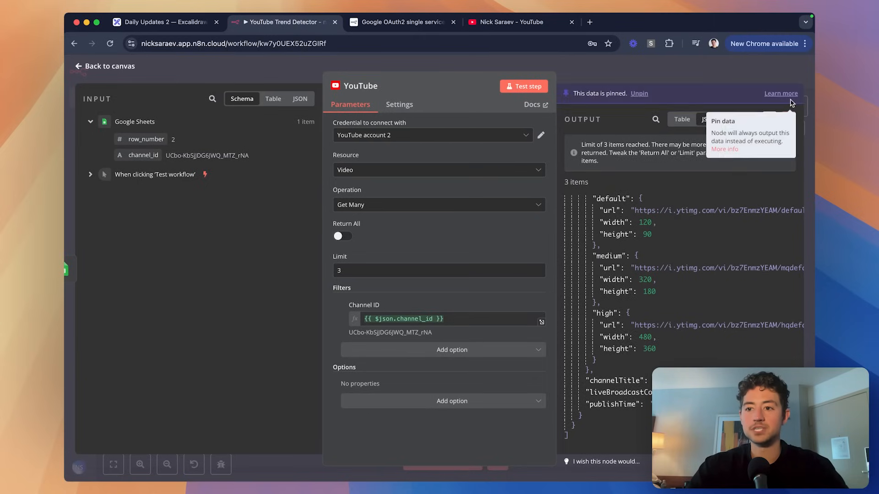
pyautogui.click(718, 69)
pyautogui.hscroll(2, 674, 158)
pyautogui.scroll(5, 455, 203)
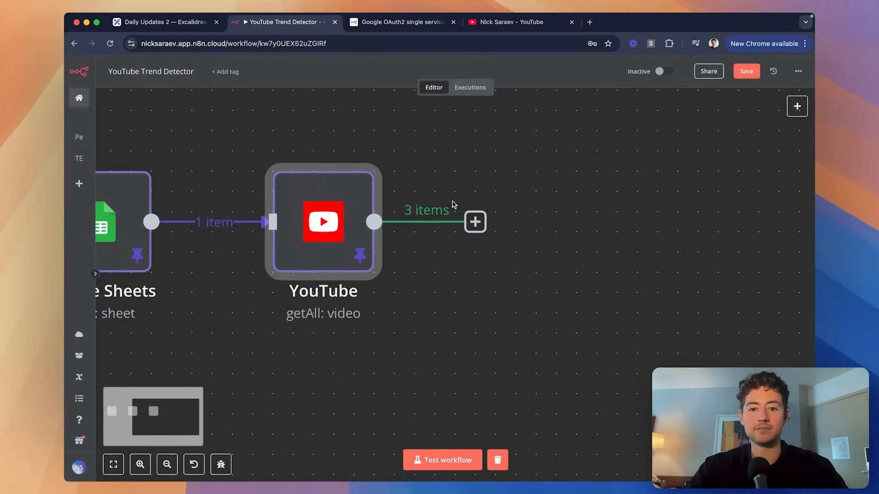
pyautogui.hscroll(3, 405, 215)
pyautogui.click(408, 222)
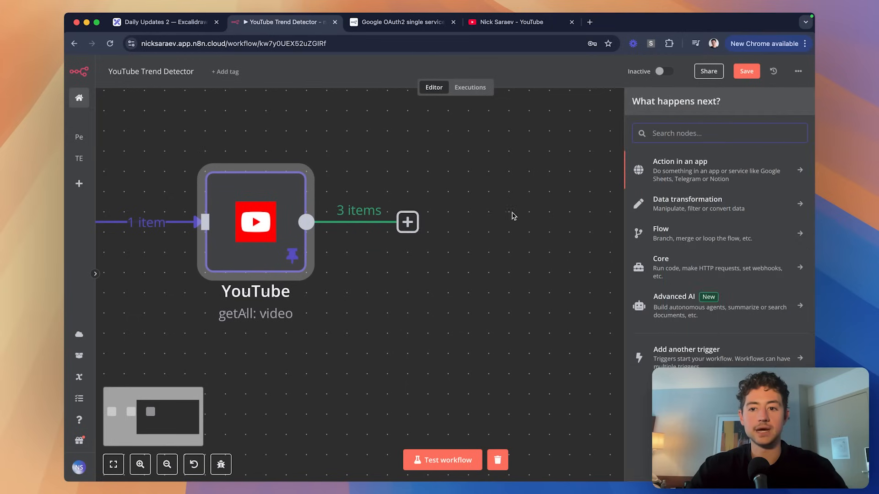
pyautogui.write('youtube')
pyautogui.click(743, 170)
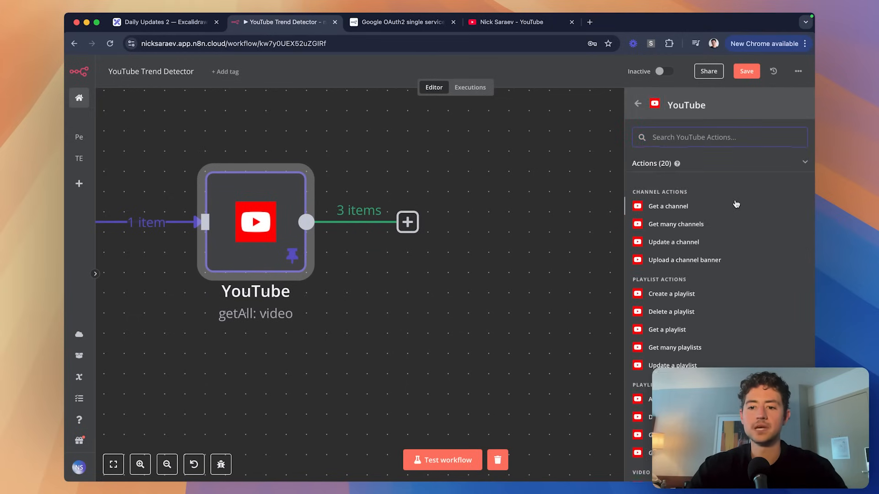
pyautogui.scroll(-5, 728, 238)
pyautogui.click(685, 288)
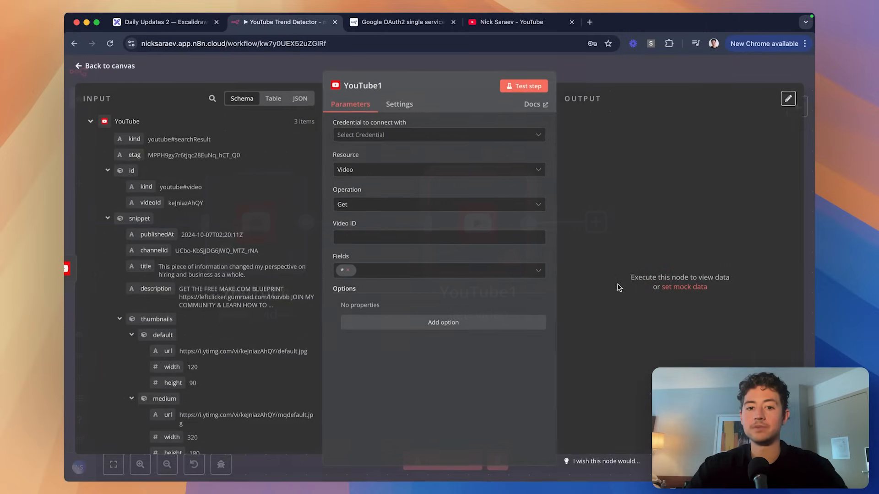
# Use the YouTube account 2 credential and set Video ID to {{ $json.id.videoId }}.
pyautogui.click(377, 137)
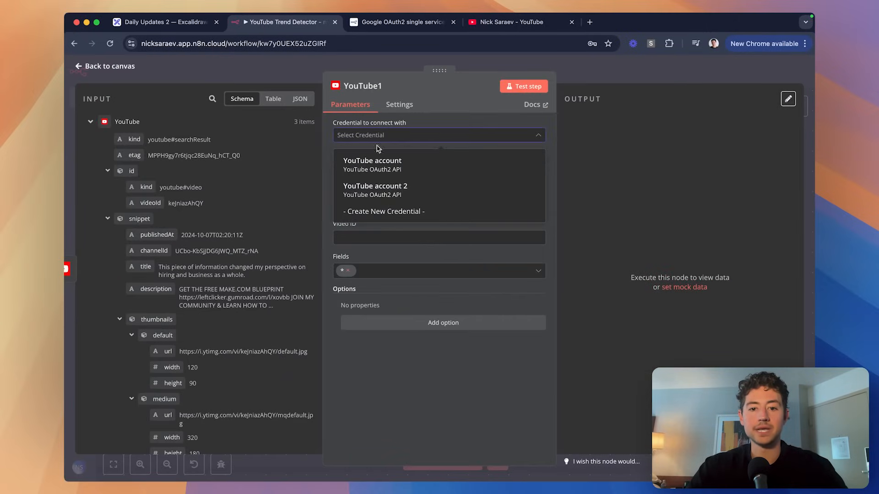
pyautogui.click(406, 196)
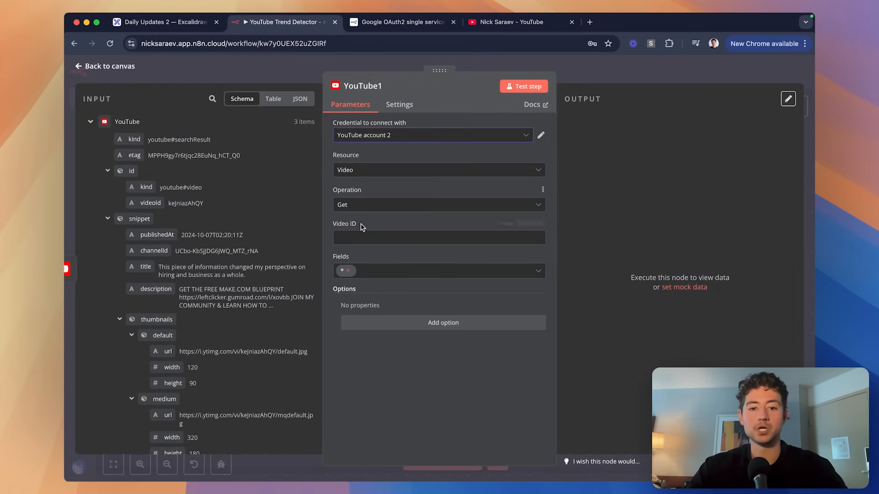
pyautogui.click(346, 236)
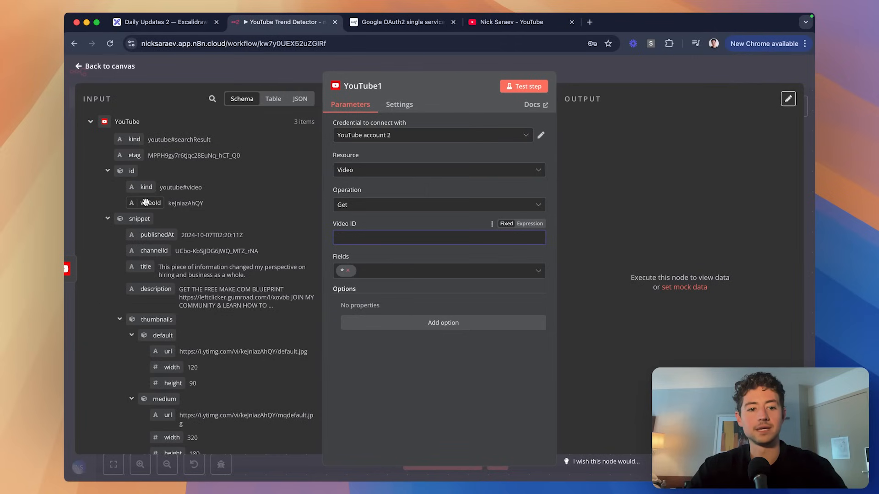
pyautogui.moveTo(150, 203); pyautogui.dragTo(408, 237)
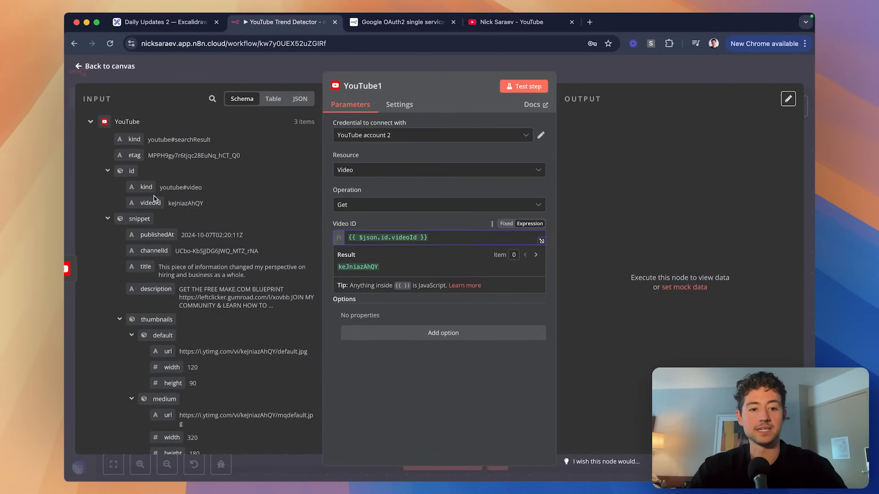
pyautogui.scroll(-1, 241, 216)
pyautogui.click(425, 217)
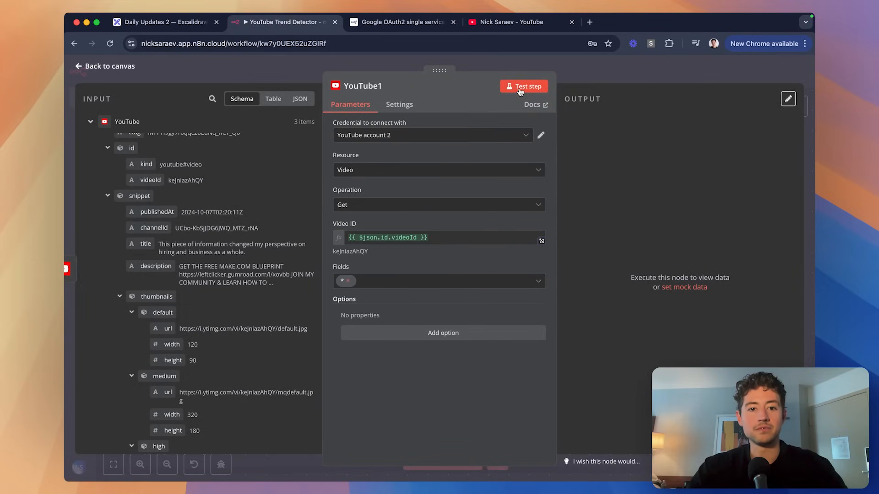
pyautogui.click(303, 77)
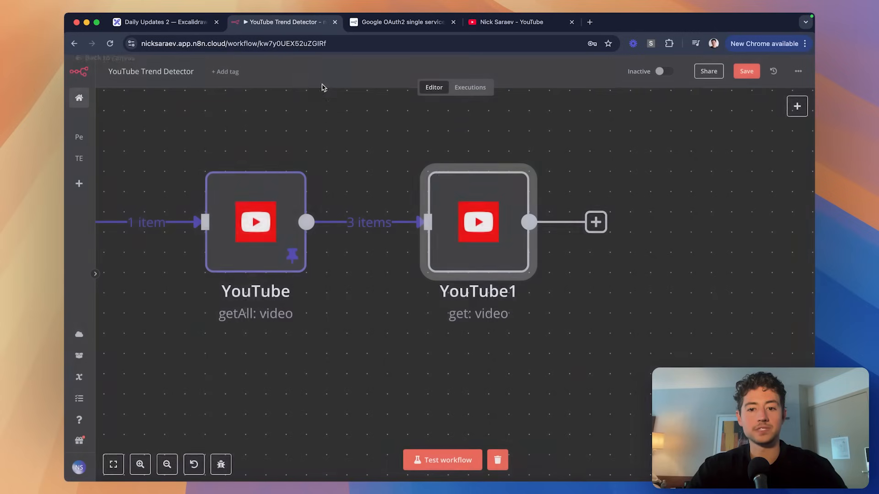
pyautogui.hscroll(1, 453, 183)
pyautogui.scroll(-5, 457, 186)
# Insert a Limit node between the YouTube and YouTube1 nodes.
pyautogui.moveTo(447, 198); pyautogui.dragTo(505, 196)
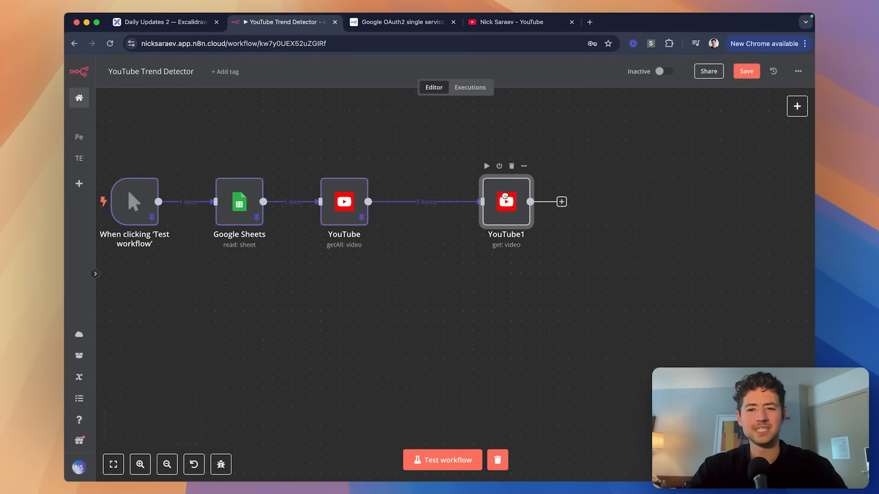
pyautogui.click(418, 202)
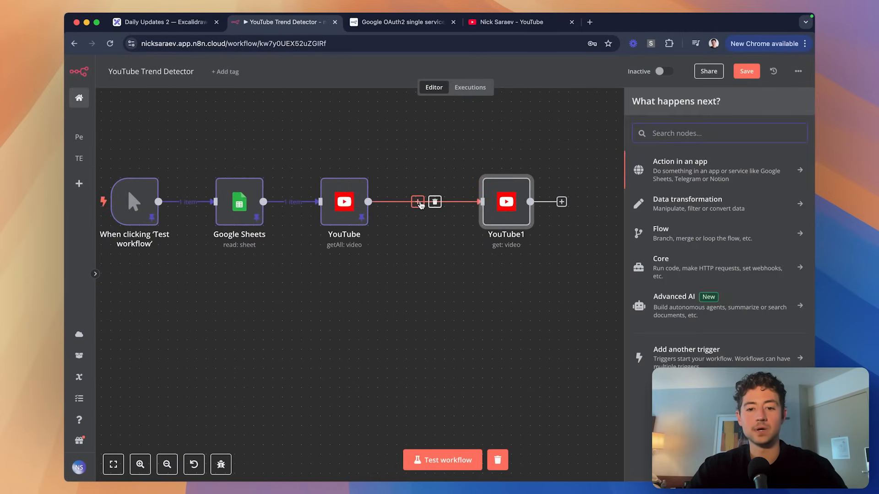
pyautogui.write('limit')
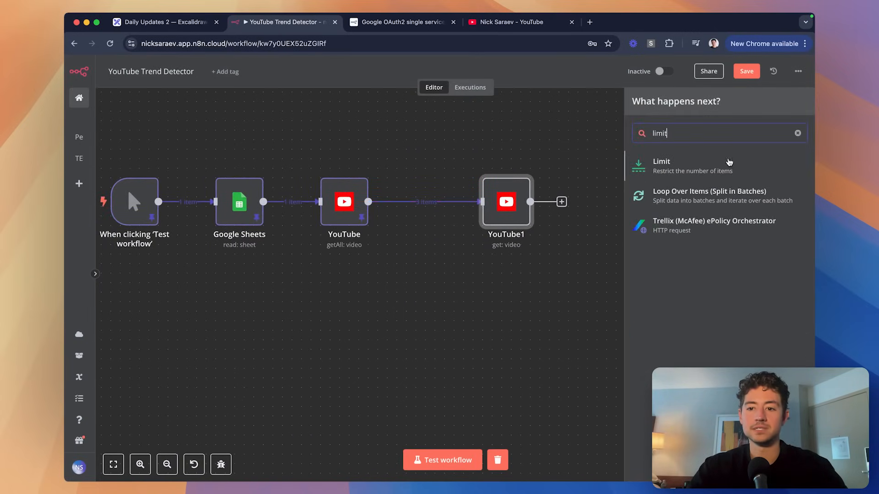
pyautogui.click(707, 173)
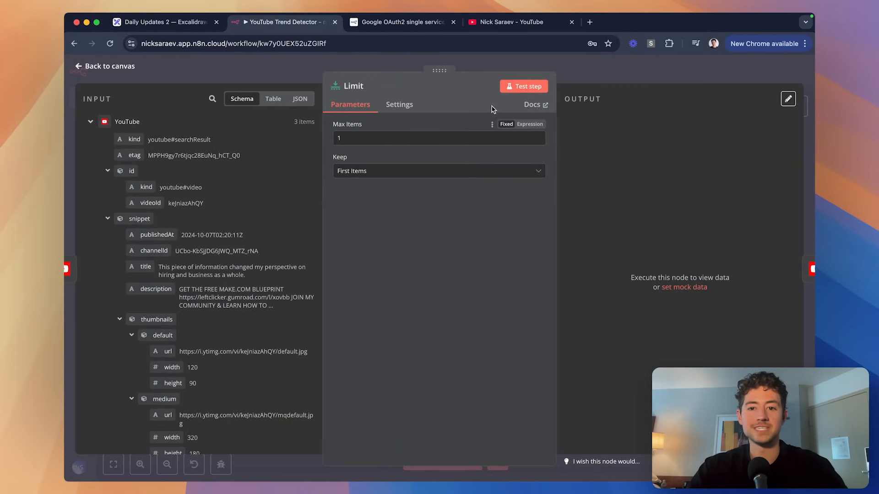
# Run and pin the Limit node, keeping only the first 1 item of 3.
pyautogui.click(524, 86)
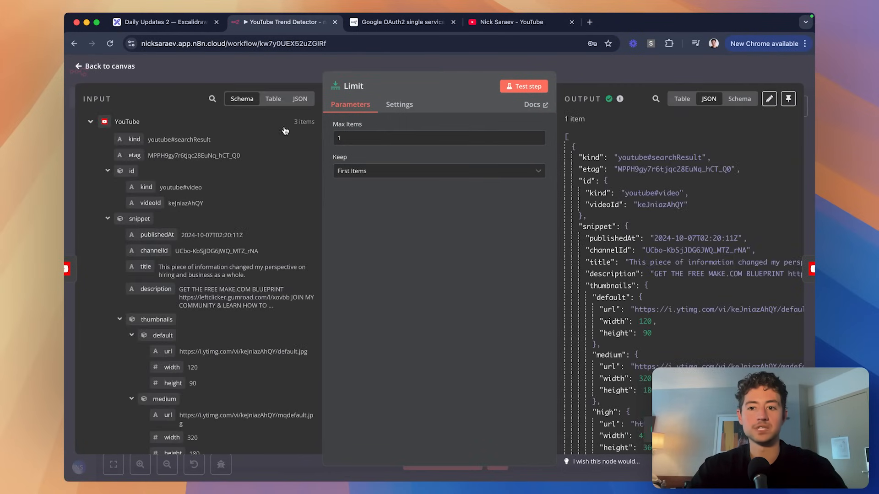
pyautogui.click(788, 99)
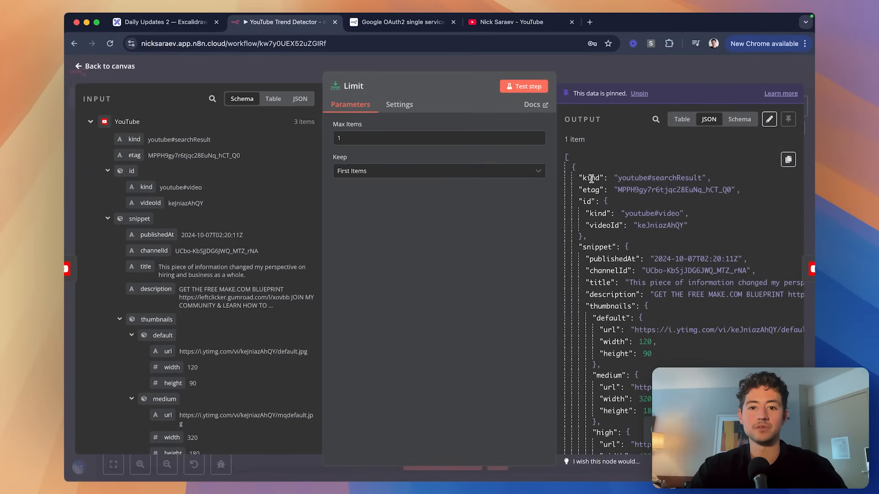
pyautogui.click(403, 173)
pyautogui.click(414, 246)
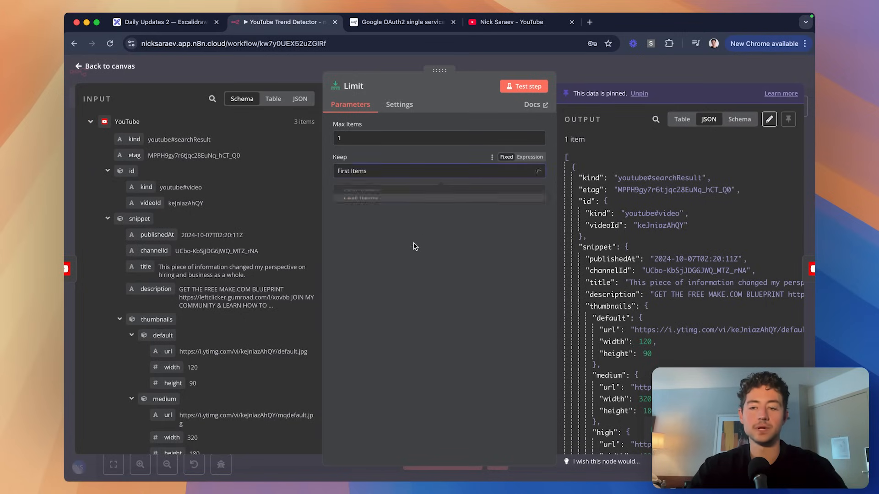
pyautogui.click(635, 78)
# Select the YouTube1 node on the canvas and turn on on-screen annotation.
pyautogui.hscroll(1, 550, 176)
pyautogui.click(552, 199)
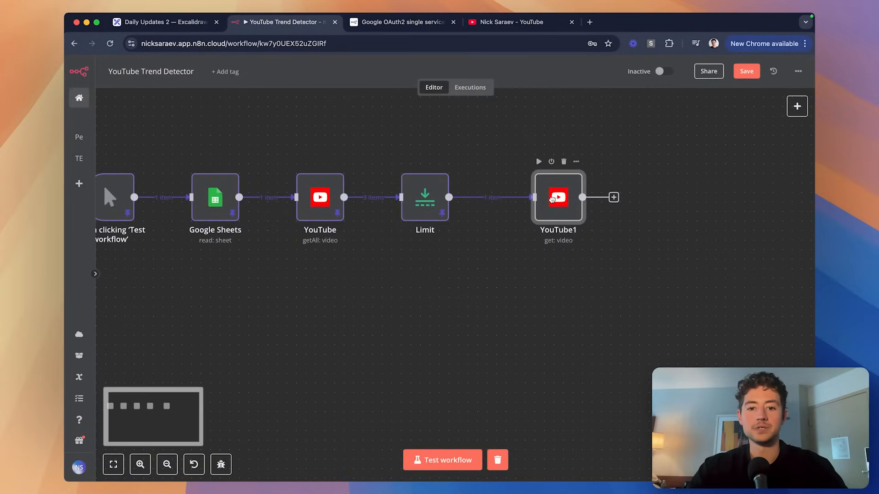
pyautogui.scroll(5, 375, 239)
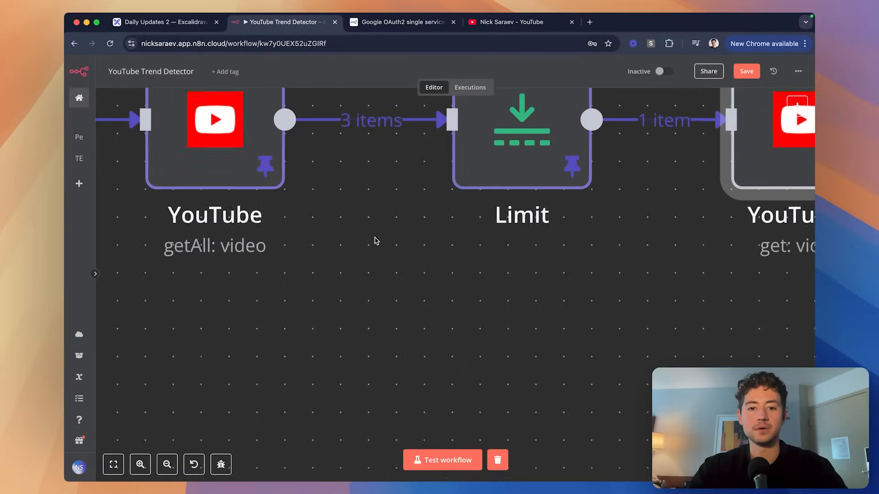
pyautogui.scroll(1, 369, 215)
pyautogui.scroll(1, 531, 261)
pyautogui.hscroll(1, 531, 261)
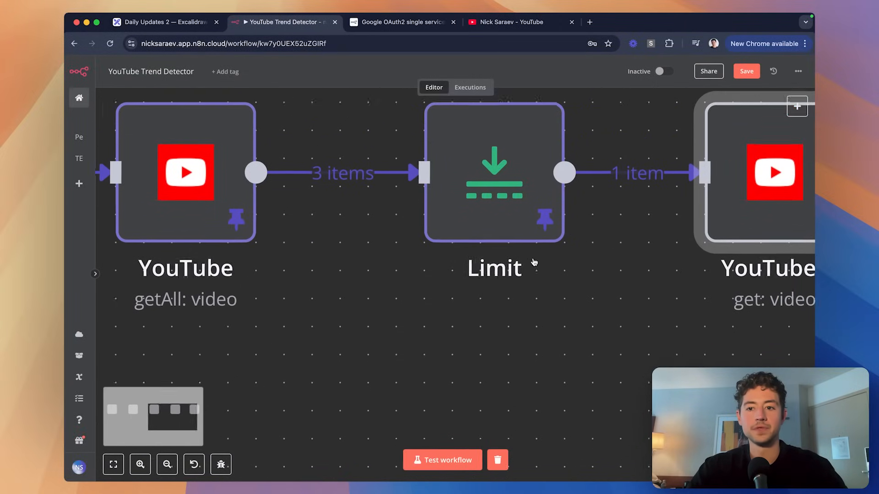
pyautogui.hotkey('ctrl', 'shift', 'a')
pyautogui.moveTo(310, 196); pyautogui.dragTo(363, 196)
pyautogui.moveTo(607, 196); pyautogui.dragTo(658, 196)
pyautogui.moveTo(488, 141); pyautogui.dragTo(488, 196)
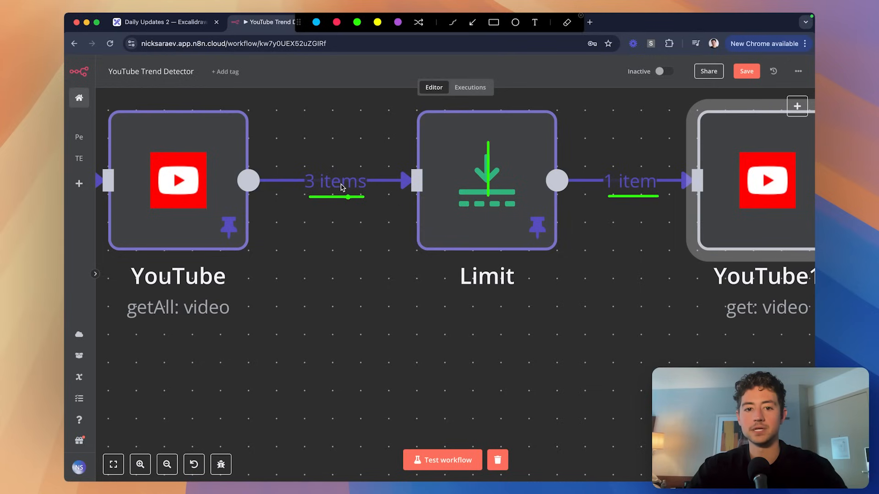
pyautogui.moveTo(365, 137); pyautogui.dragTo(425, 137)
pyautogui.moveTo(374, 198); pyautogui.dragTo(431, 198)
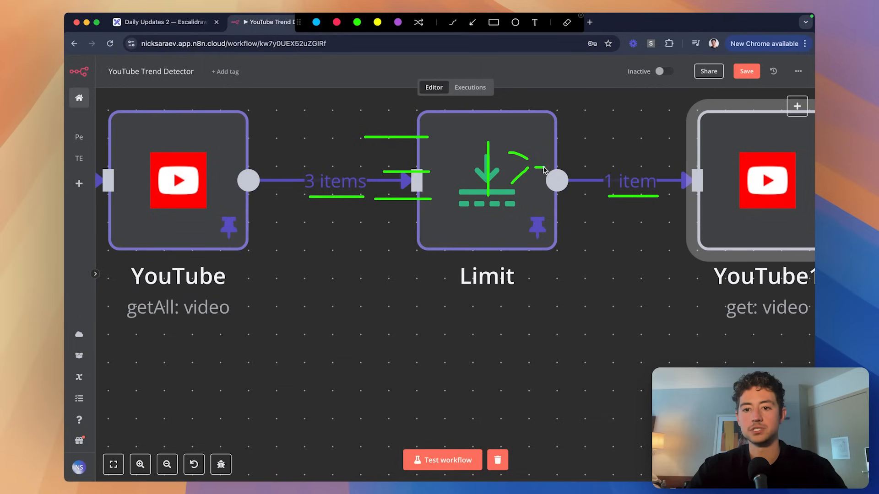
pyautogui.moveTo(543, 168); pyautogui.dragTo(576, 167)
pyautogui.click(513, 167)
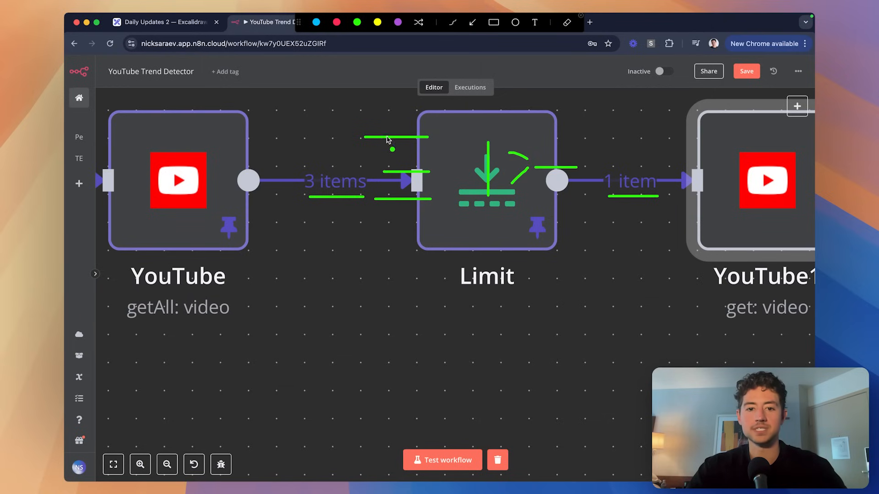
pyautogui.moveTo(373, 128); pyautogui.dragTo(385, 142)
pyautogui.press('Escape')
pyautogui.hscroll(1, 498, 333)
pyautogui.scroll(-5, 498, 334)
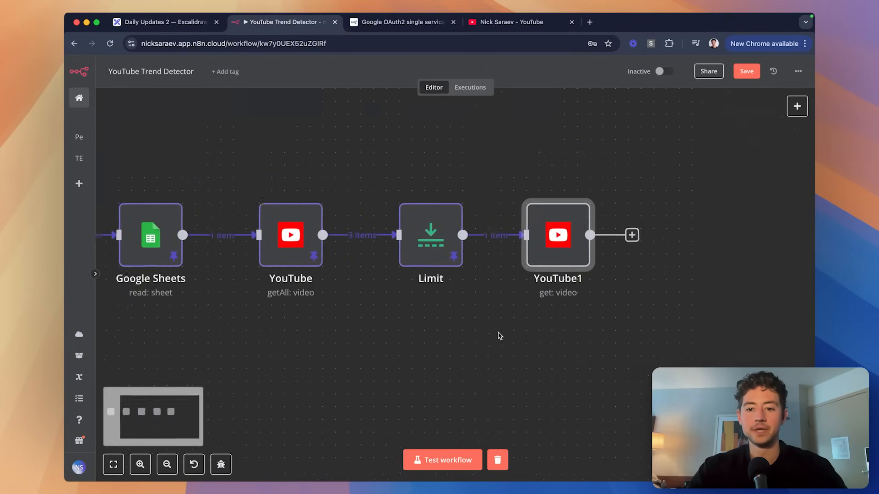
pyautogui.scroll(-2, 500, 336)
pyautogui.hscroll(1, 500, 336)
# Run the YouTube1 node and view its output in Schema mode.
pyautogui.doubleClick(519, 211)
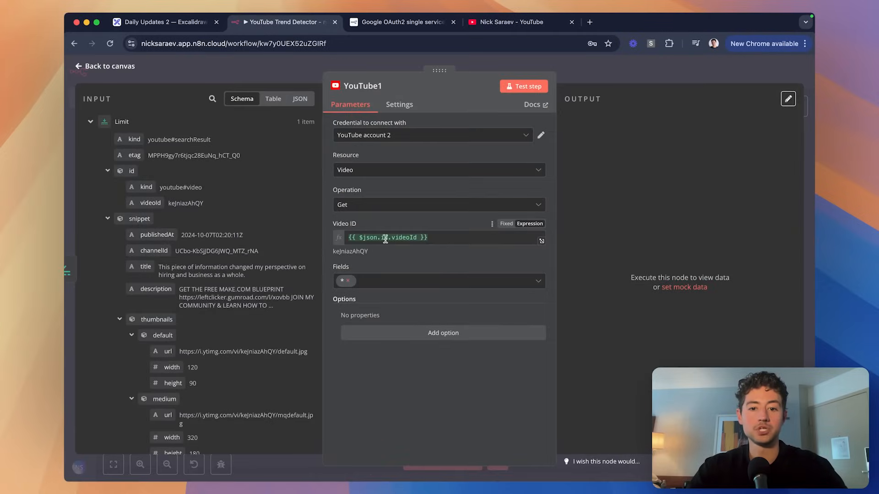
pyautogui.click(524, 86)
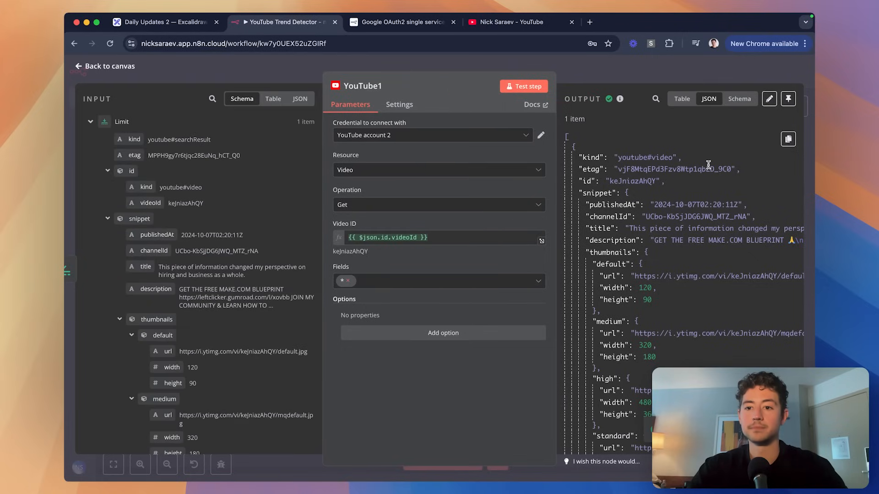
pyautogui.click(682, 99)
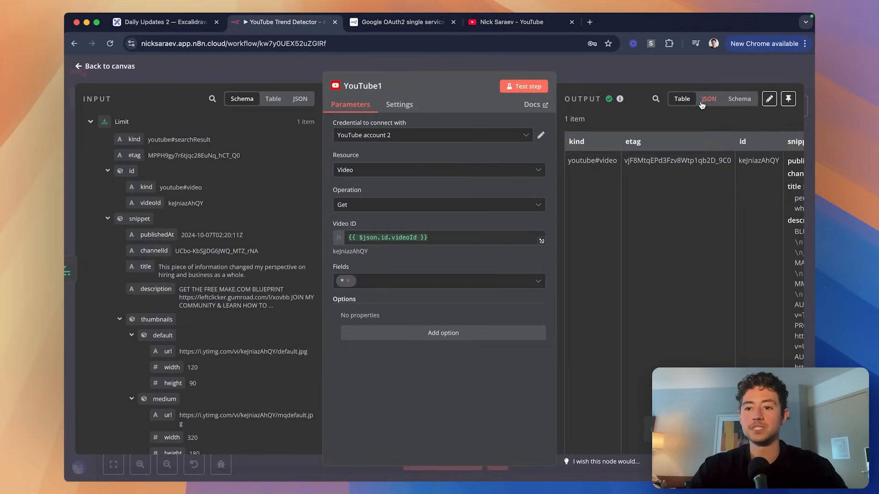
pyautogui.click(739, 99)
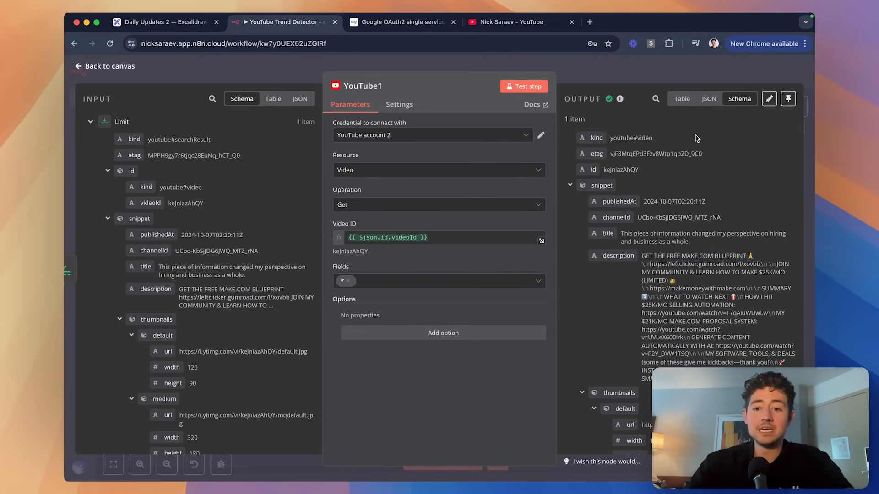
# Collapse thumbnails, tags and localized to inspect contentDetails (duration PT32S) and statistics.
pyautogui.scroll(-3, 627, 176)
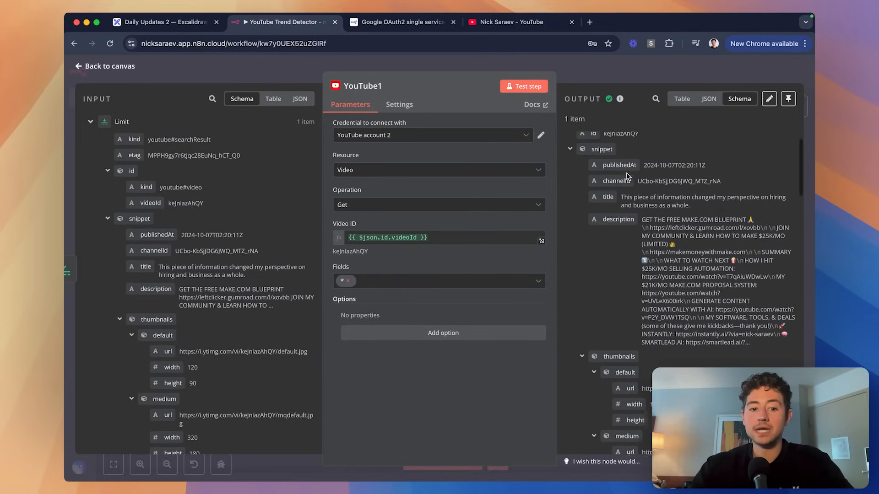
pyautogui.scroll(-2, 627, 181)
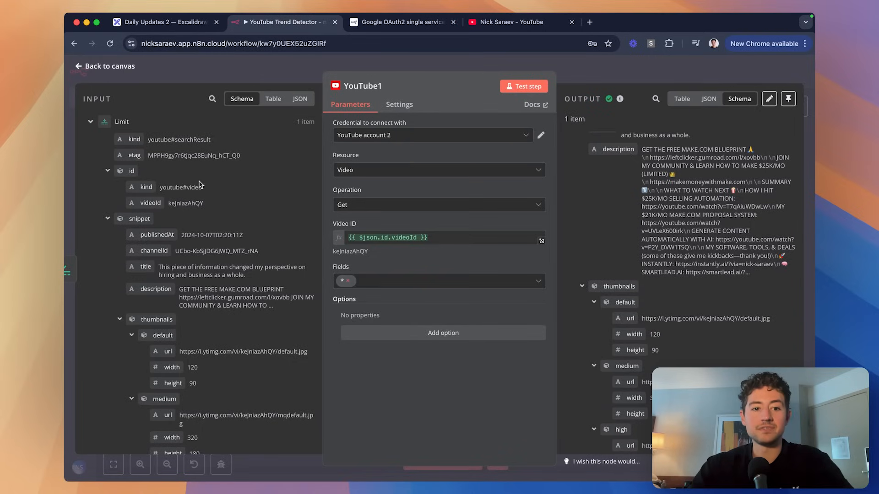
pyautogui.scroll(-5, 202, 185)
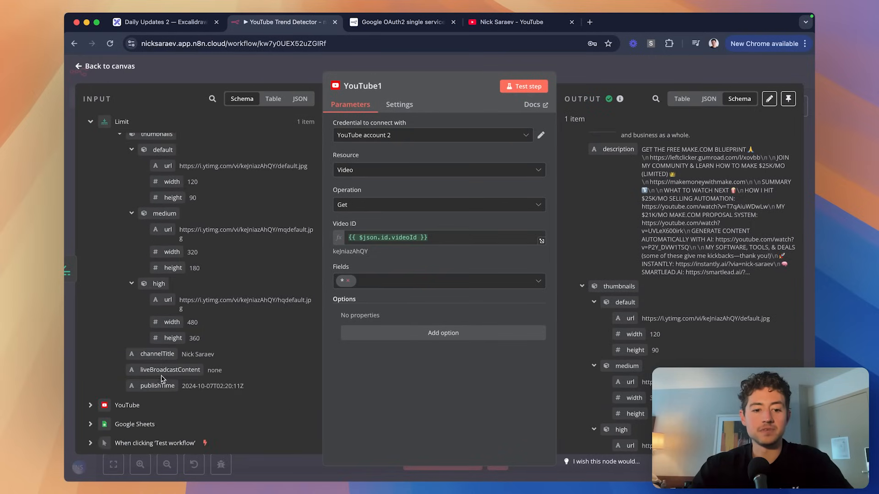
pyautogui.scroll(3, 156, 346)
pyautogui.scroll(1, 155, 347)
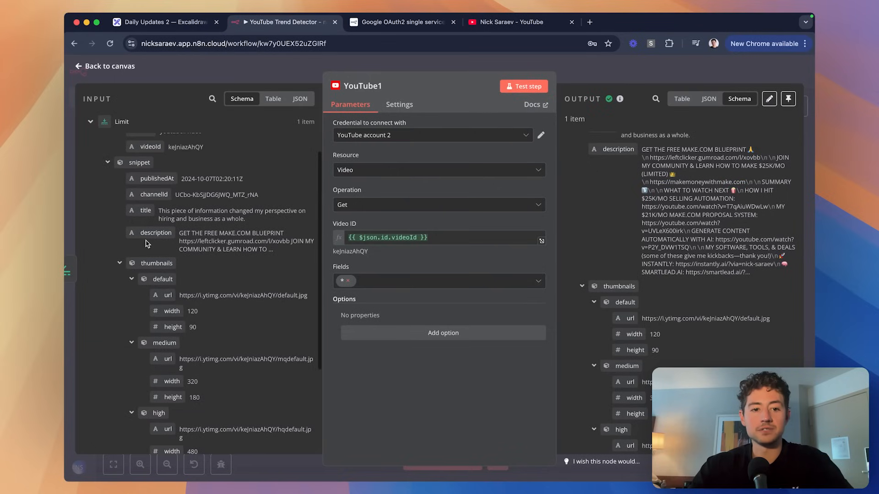
pyautogui.scroll(2, 655, 249)
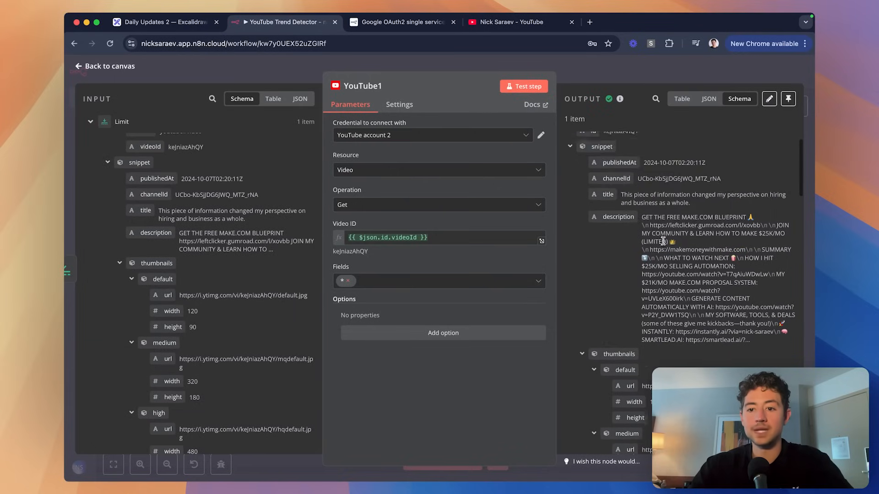
pyautogui.scroll(-10, 663, 246)
pyautogui.scroll(8, 663, 244)
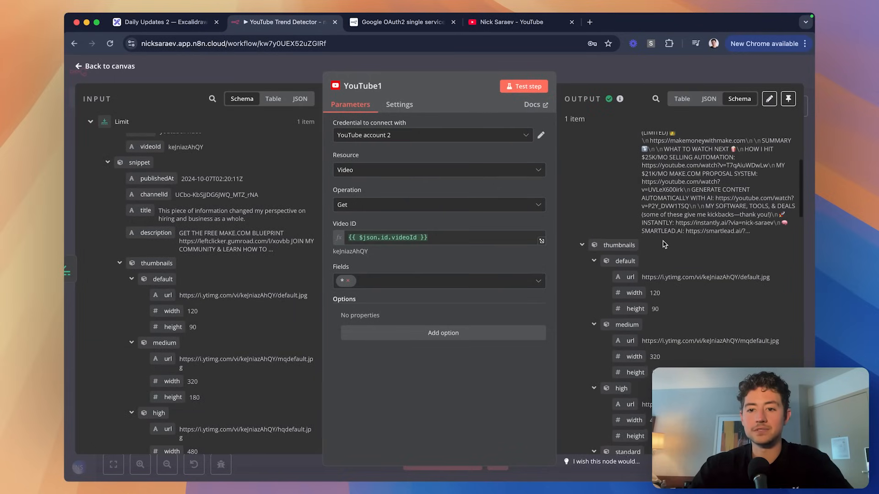
pyautogui.click(582, 245)
pyautogui.scroll(-2, 590, 238)
pyautogui.click(582, 220)
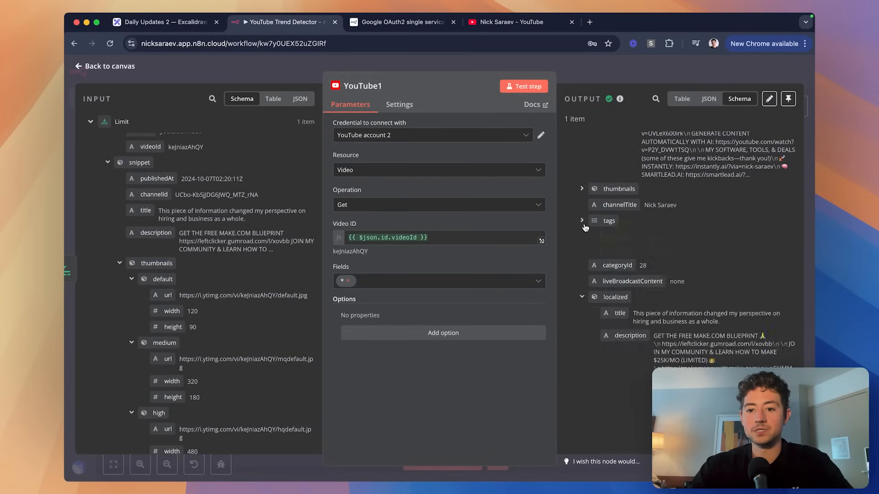
pyautogui.scroll(-2, 604, 222)
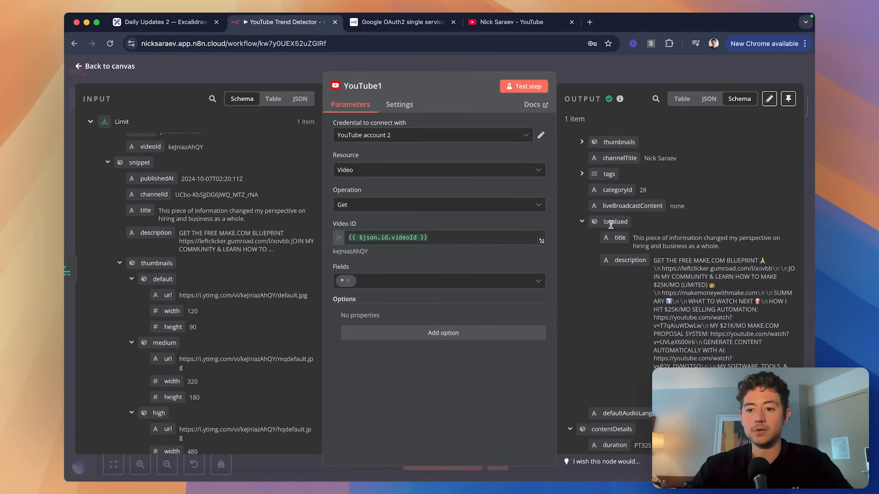
pyautogui.scroll(-2, 611, 224)
pyautogui.click(583, 177)
pyautogui.scroll(-1, 622, 199)
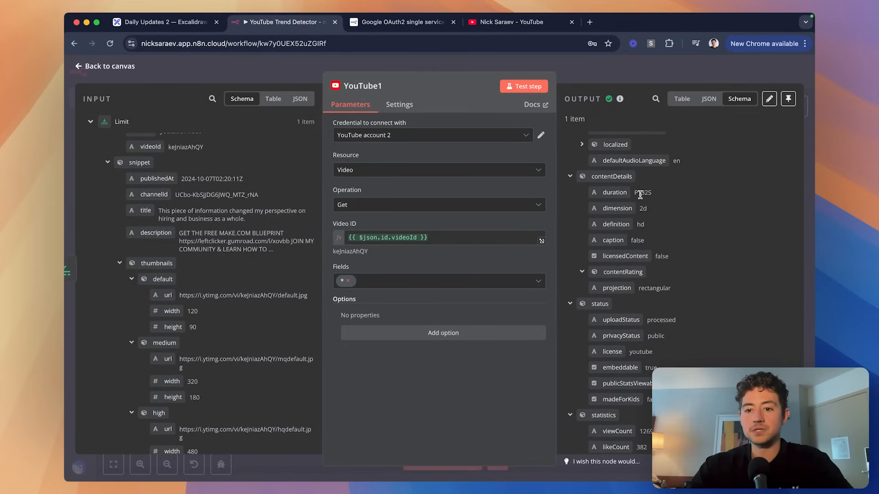
pyautogui.scroll(5, 628, 200)
pyautogui.hscroll(1, 681, 205)
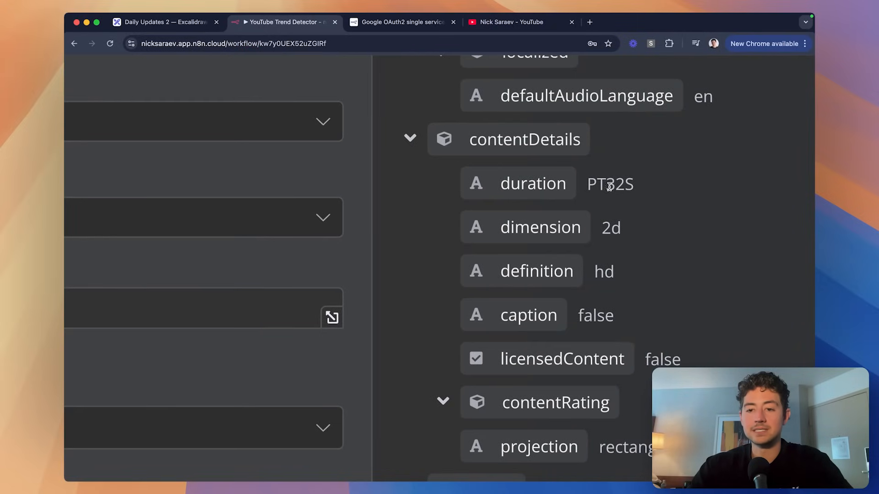
pyautogui.moveTo(587, 185); pyautogui.dragTo(639, 188)
pyautogui.click(641, 185)
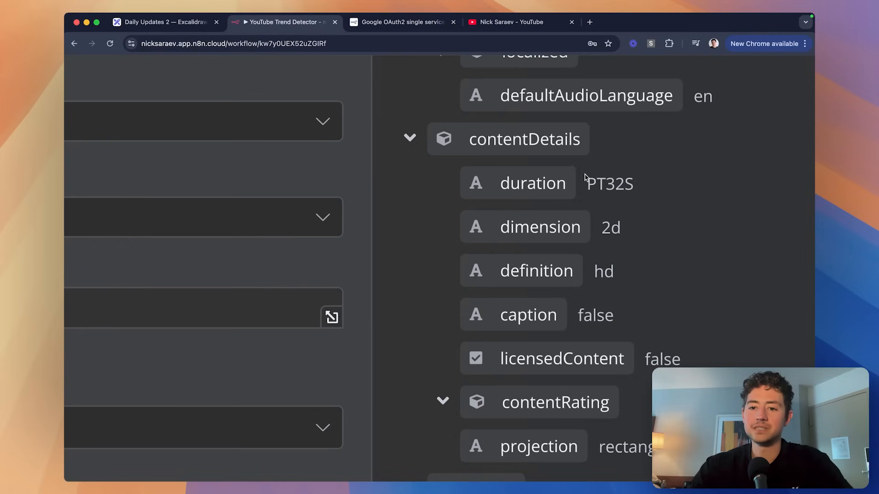
pyautogui.moveTo(605, 184); pyautogui.dragTo(635, 185)
pyautogui.click(638, 185)
pyautogui.click(595, 182)
pyautogui.click(604, 183)
pyautogui.click(631, 184)
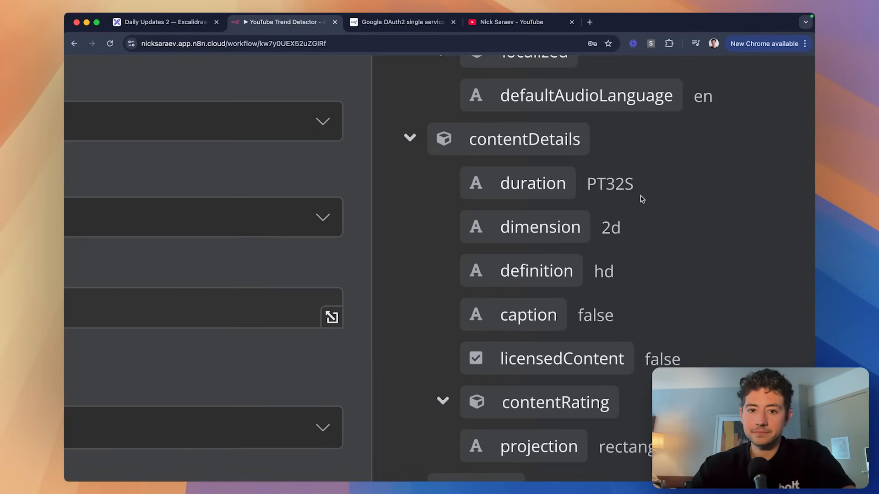
pyautogui.scroll(1, 672, 195)
pyautogui.scroll(-1, 671, 195)
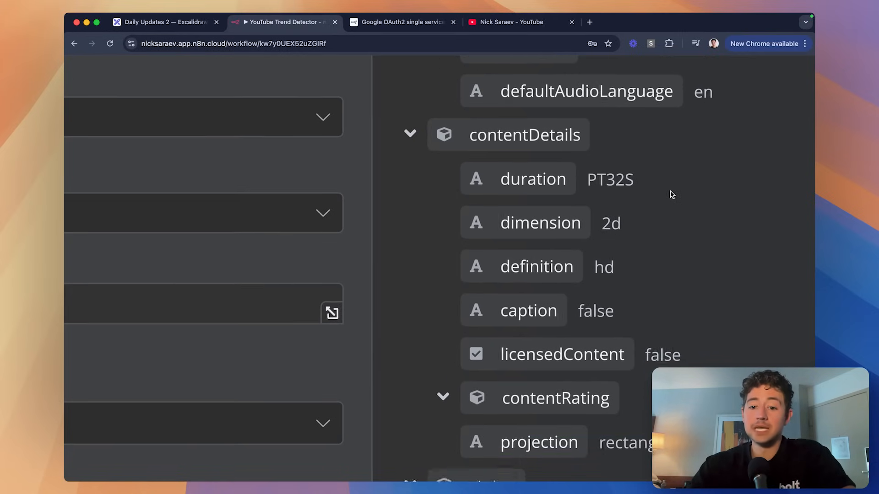
pyautogui.scroll(-10, 671, 195)
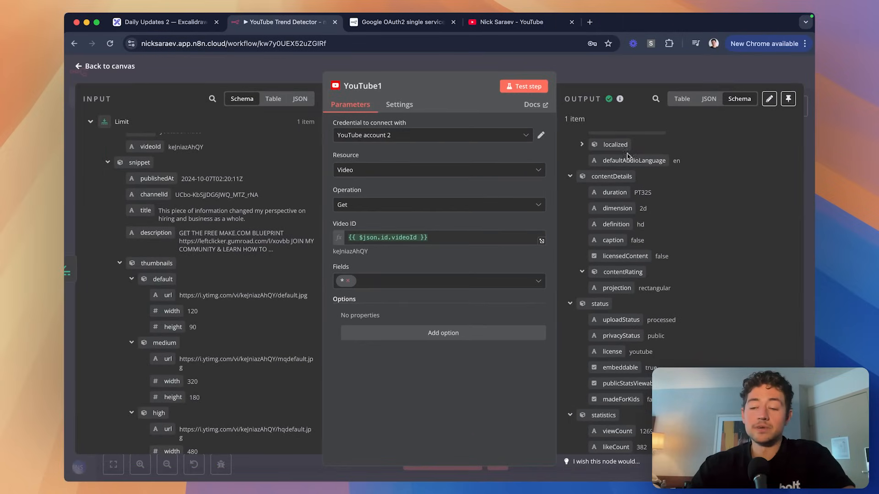
pyautogui.scroll(-2, 674, 192)
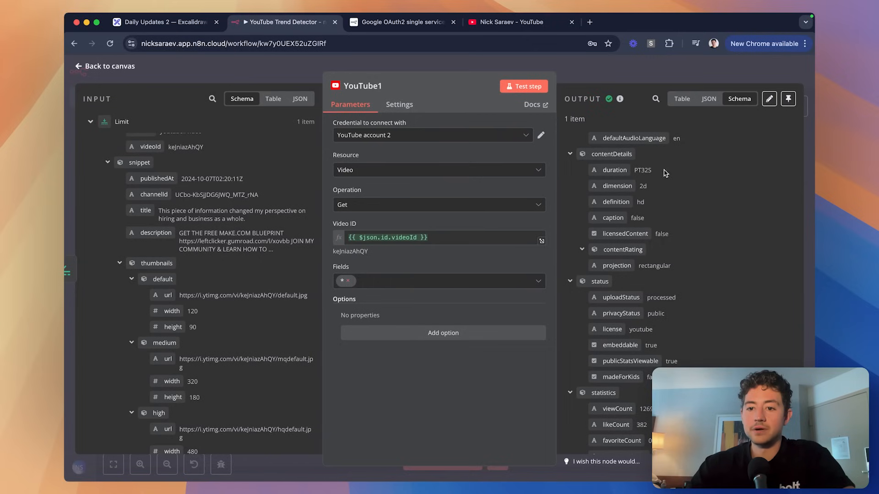
pyautogui.scroll(-1, 689, 182)
pyautogui.scroll(1, 689, 181)
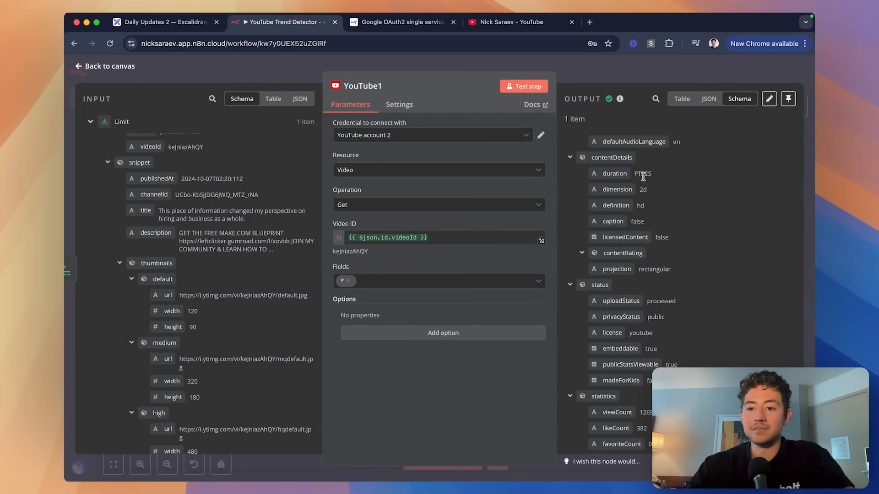
pyautogui.scroll(-5, 668, 184)
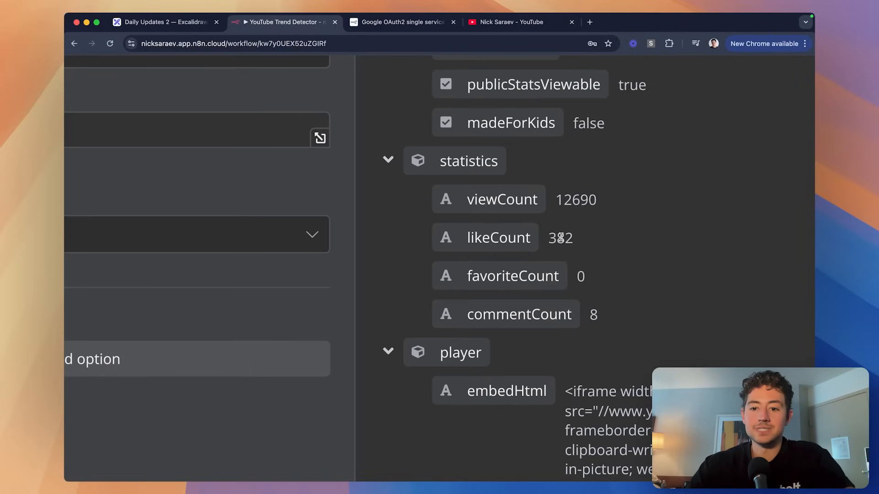
pyautogui.hscroll(5, 567, 238)
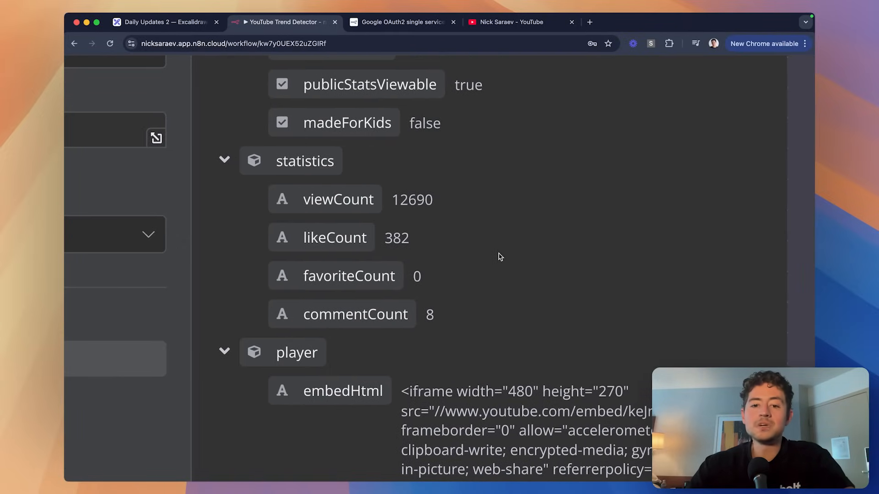
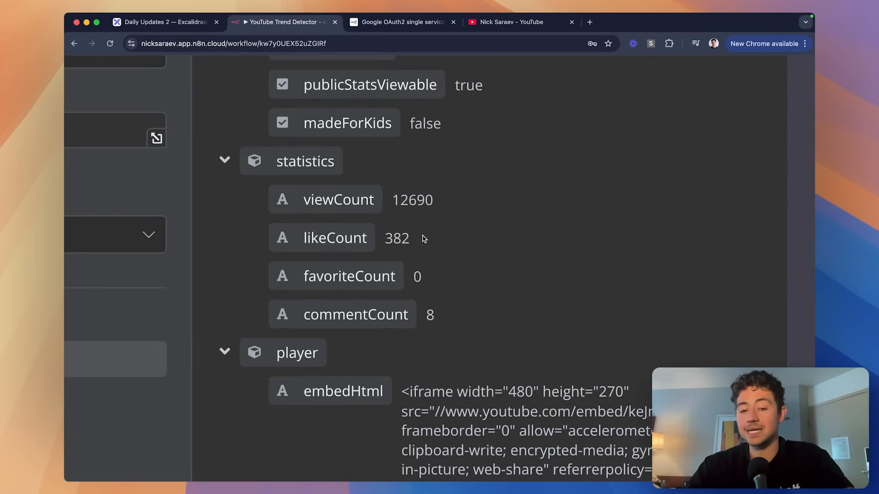
# Scroll through YouTube1's pinned output to review the video details, including 12690 views.
pyautogui.scroll(-5, 472, 206)
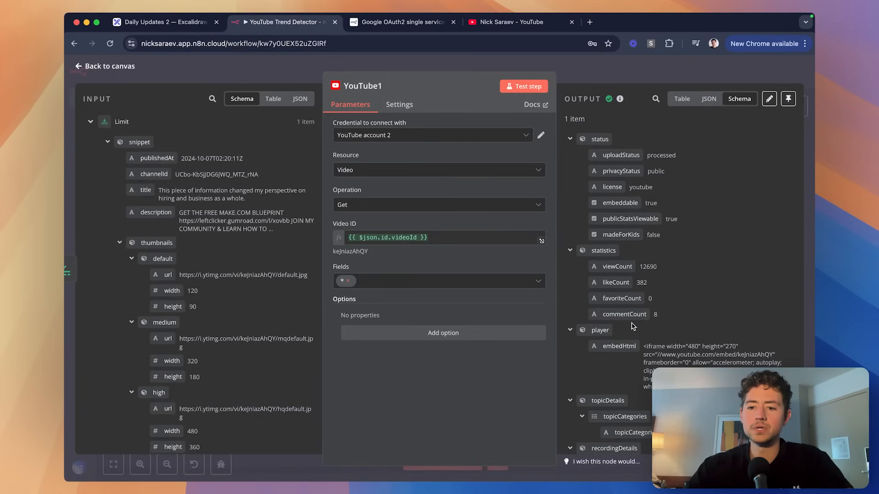
pyautogui.scroll(5, 647, 275)
pyautogui.click(788, 98)
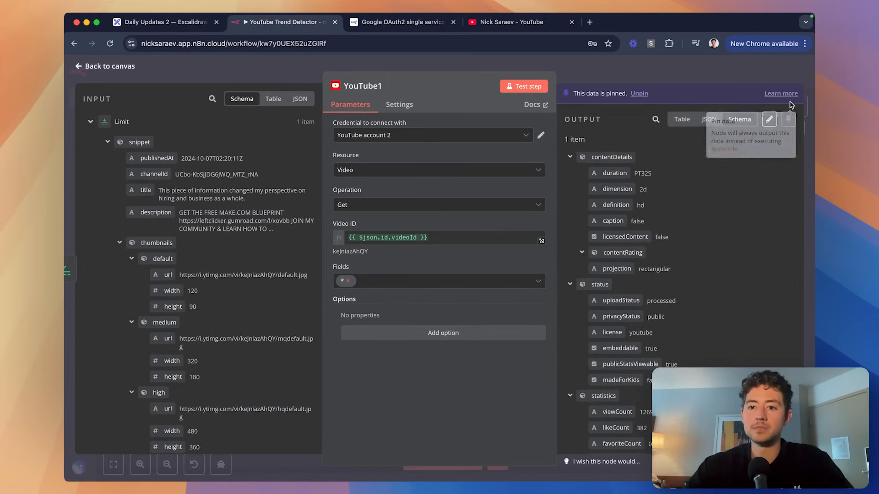
pyautogui.scroll(10, 704, 223)
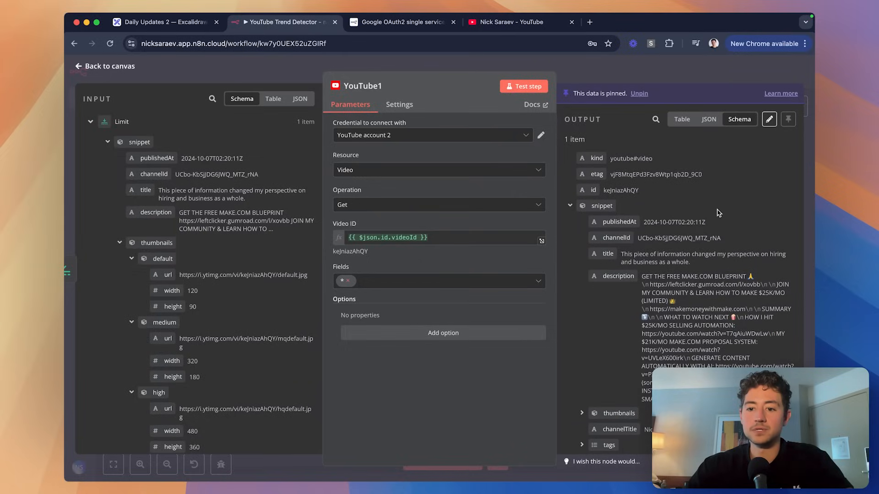
pyautogui.scroll(-10, 717, 212)
pyautogui.scroll(1, 732, 224)
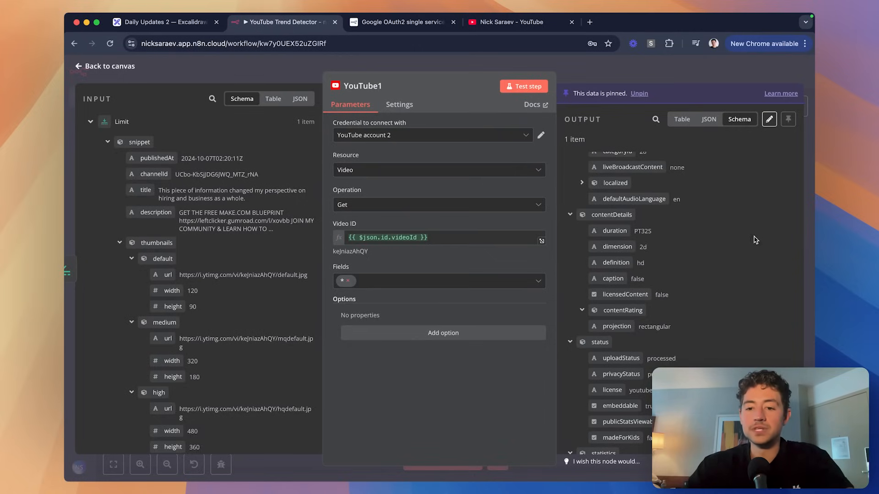
pyautogui.scroll(10, 769, 237)
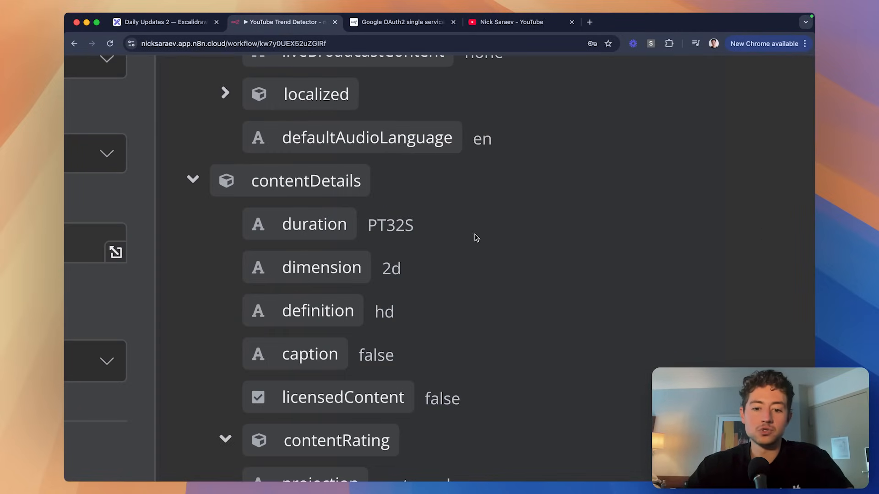
pyautogui.scroll(-10, 475, 237)
pyautogui.scroll(-10, 627, 227)
pyautogui.scroll(-5, 717, 254)
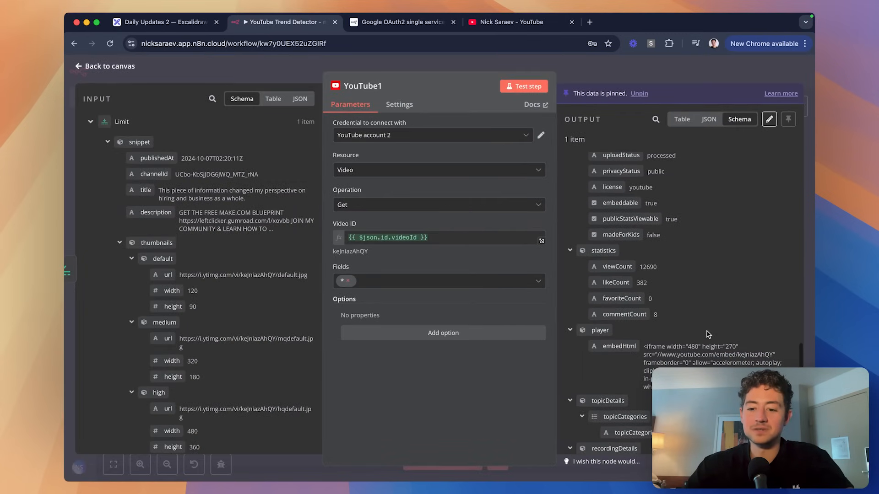
pyautogui.scroll(10, 696, 346)
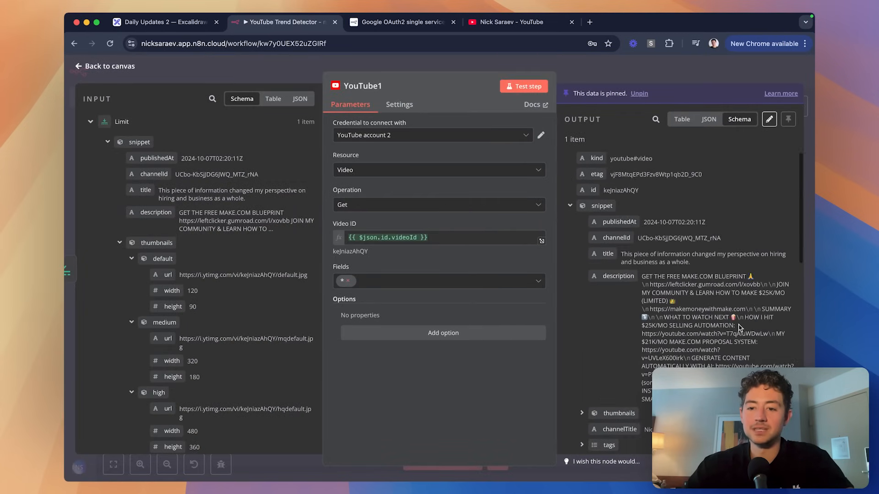
pyautogui.scroll(-10, 676, 226)
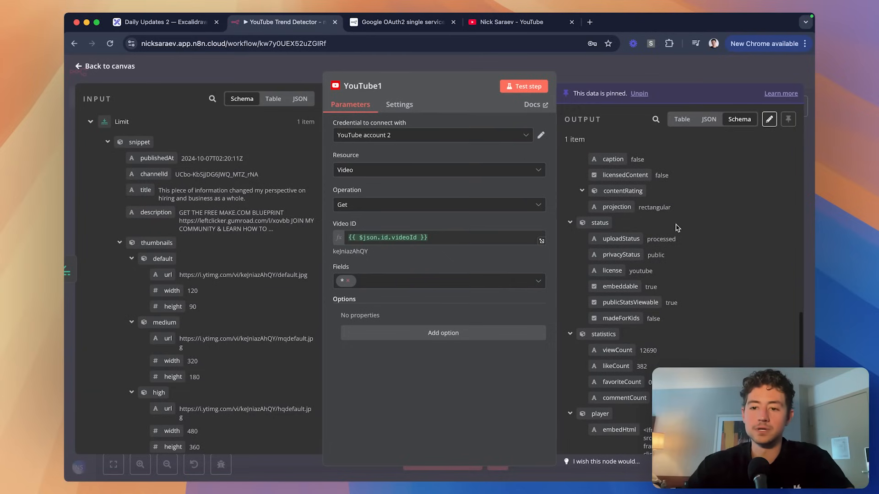
pyautogui.scroll(-3, 734, 317)
pyautogui.scroll(5, 733, 317)
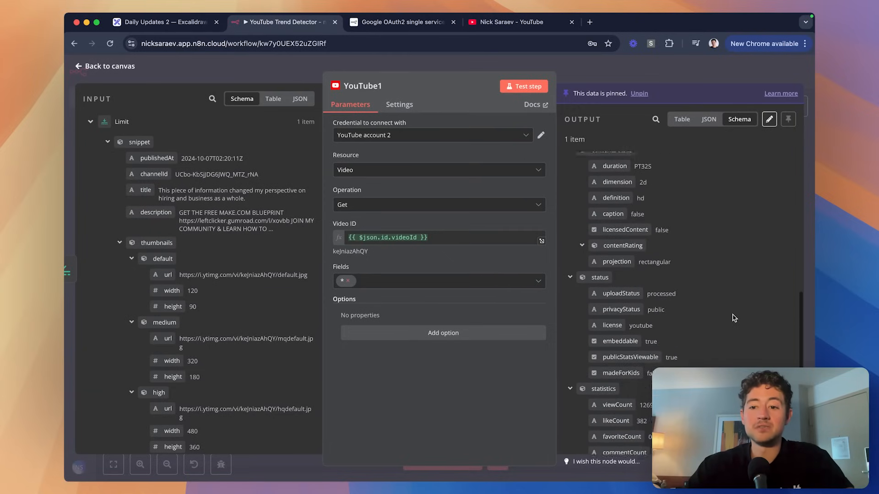
pyautogui.scroll(2, 734, 318)
pyautogui.scroll(5, 758, 262)
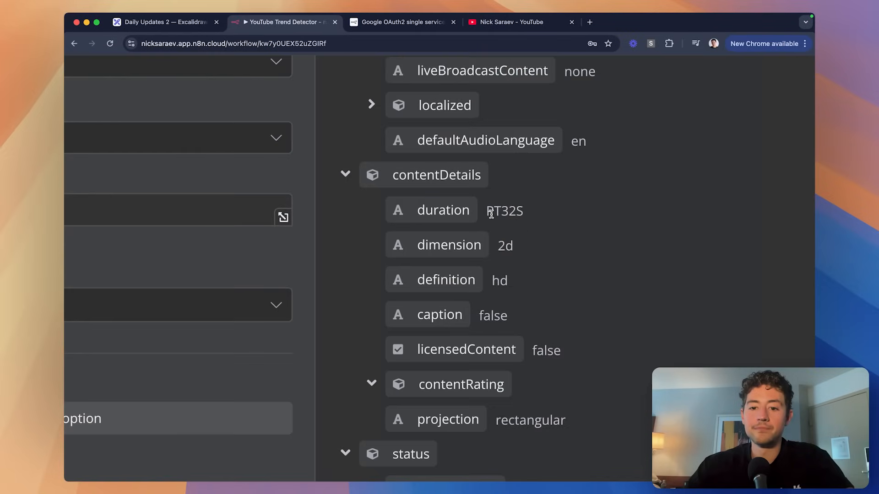
pyautogui.moveTo(487, 213); pyautogui.dragTo(524, 213)
pyautogui.click(563, 193)
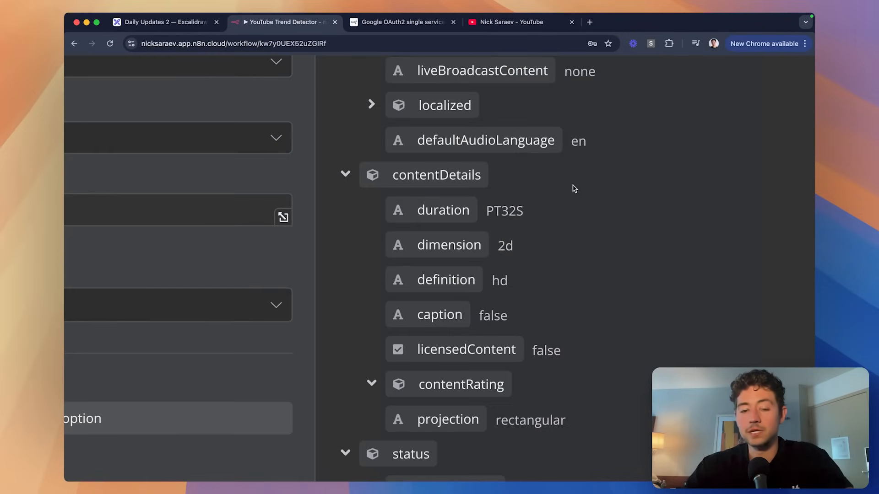
pyautogui.hscroll(3, 575, 188)
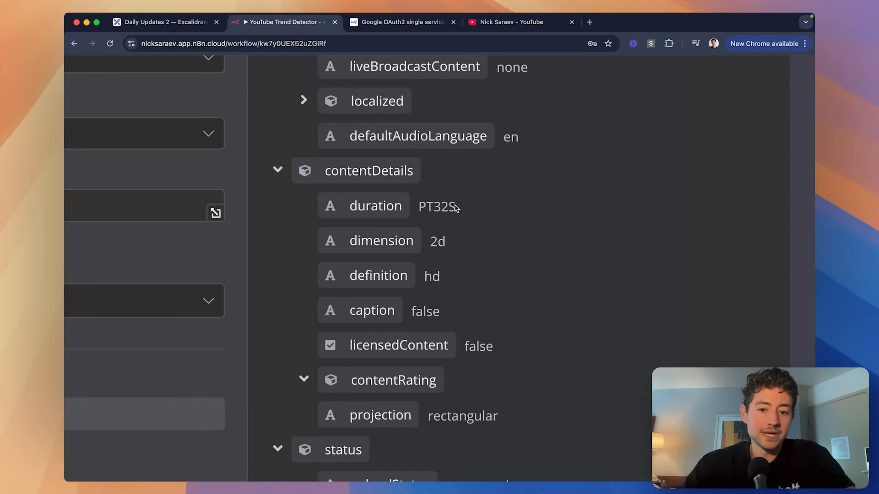
pyautogui.moveTo(455, 208); pyautogui.dragTo(420, 207)
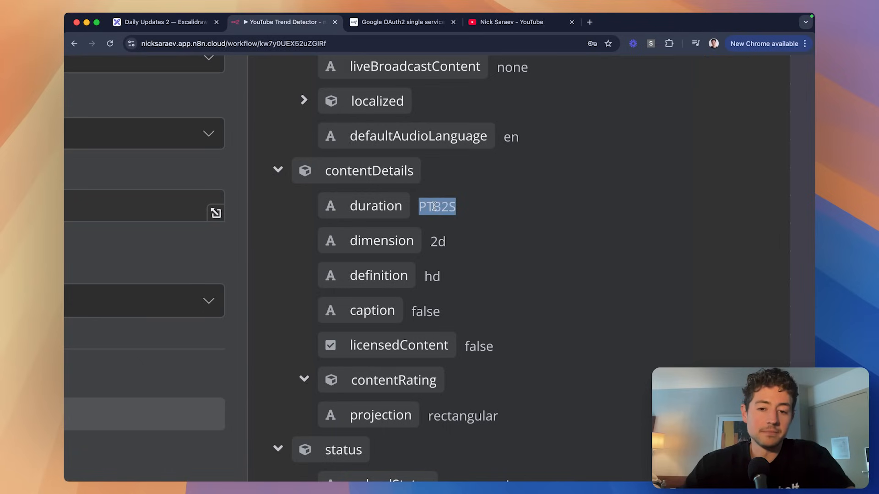
pyautogui.scroll(-5, 595, 243)
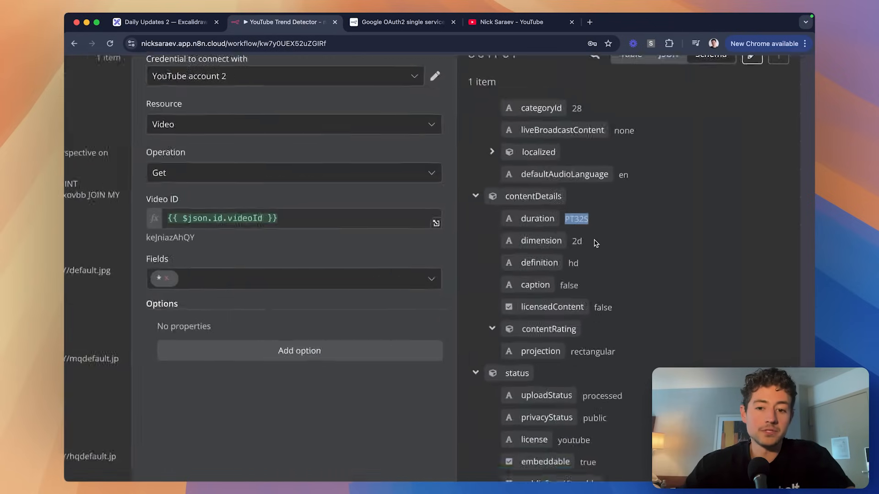
pyautogui.scroll(4, 594, 243)
pyautogui.hscroll(2, 597, 242)
pyautogui.click(618, 222)
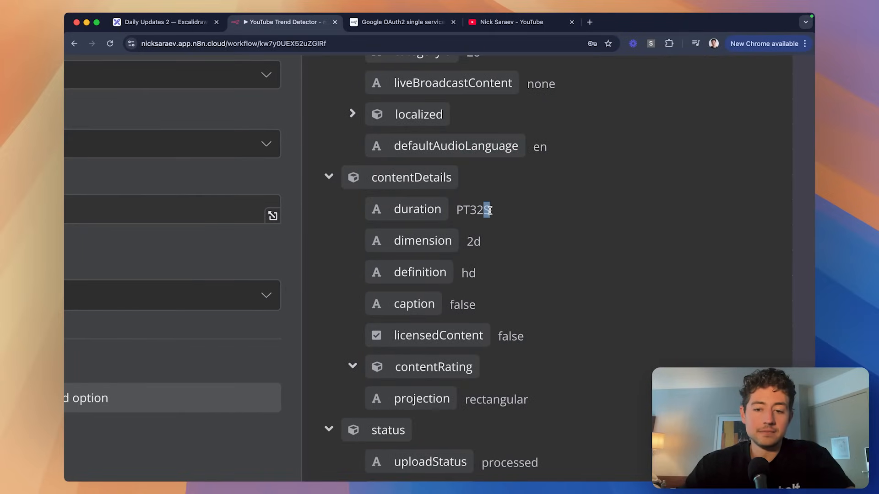
# Write the sample durations PT5M32S and PT3H5M32S in the address bar for comparison.
pyautogui.click(418, 42)
pyautogui.write('PT5M32S')
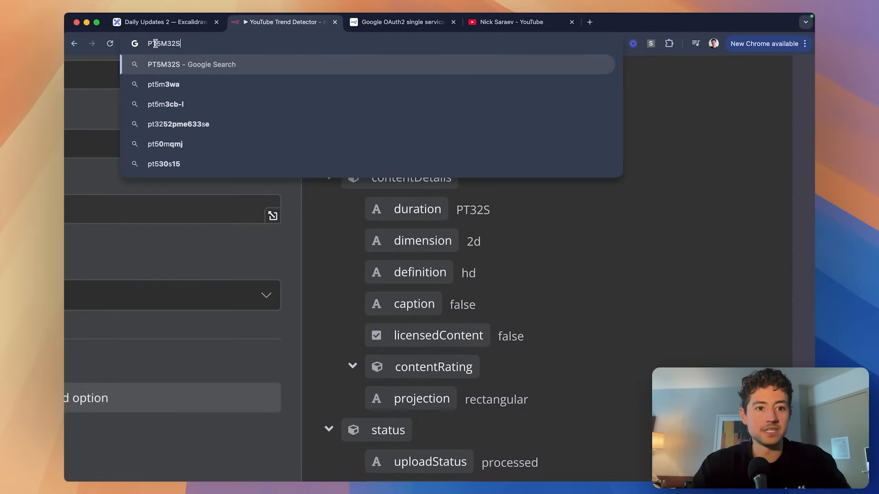
pyautogui.moveTo(154, 44); pyautogui.dragTo(165, 45)
pyautogui.press('Left')
pyautogui.write('3')
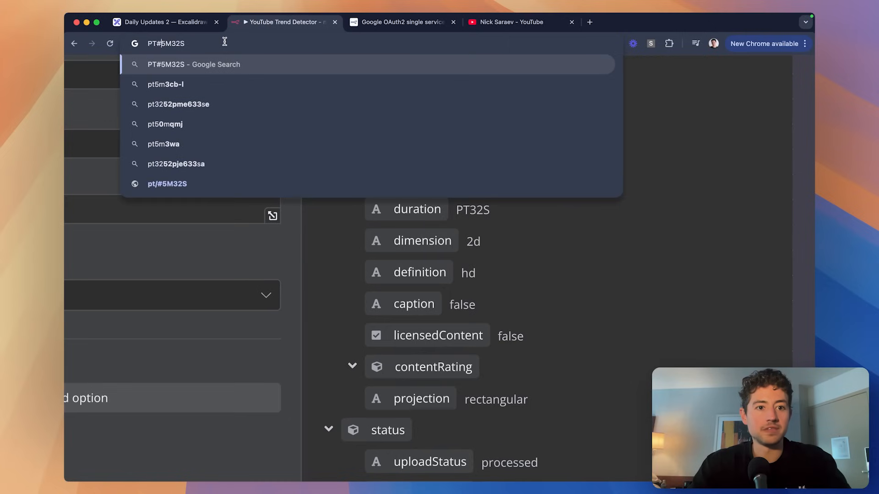
pyautogui.write('H')
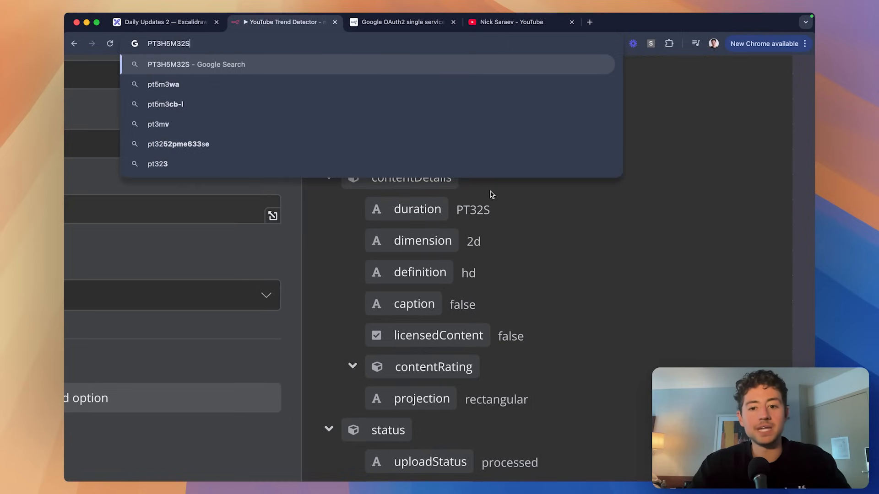
# Point out the trailing S of the PT32S duration, then return to the workflow canvas.
pyautogui.moveTo(489, 210); pyautogui.dragTo(464, 212)
pyautogui.click(506, 216)
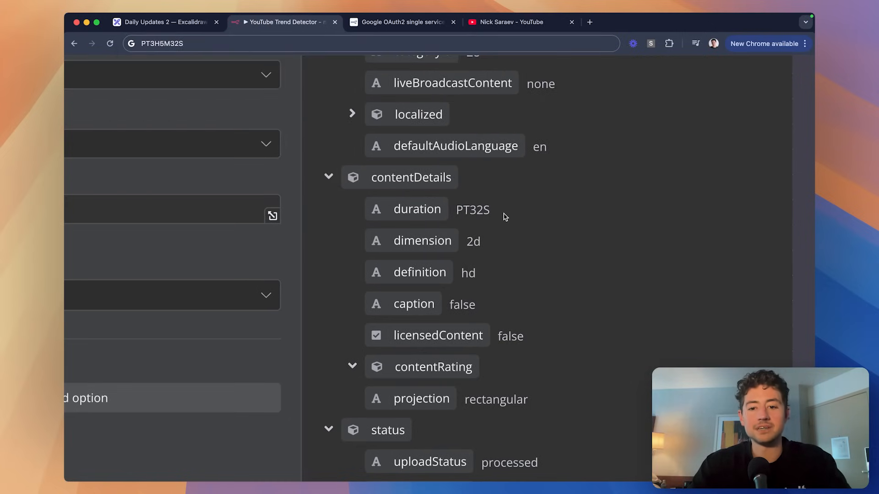
pyautogui.moveTo(484, 210); pyautogui.dragTo(492, 212)
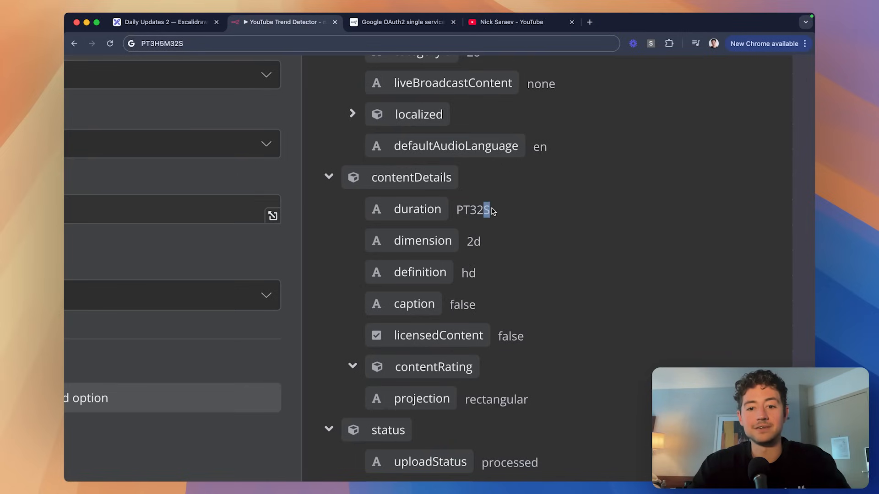
pyautogui.click(494, 212)
pyautogui.scroll(-5, 576, 225)
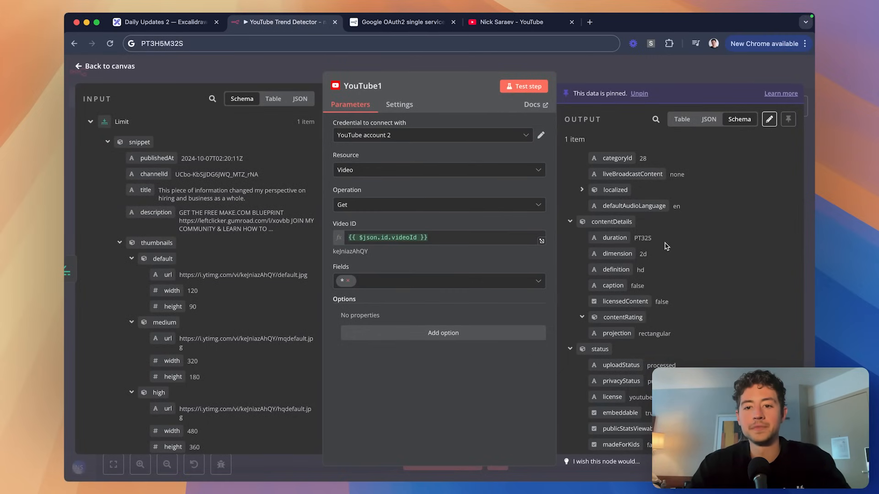
pyautogui.press('Escape')
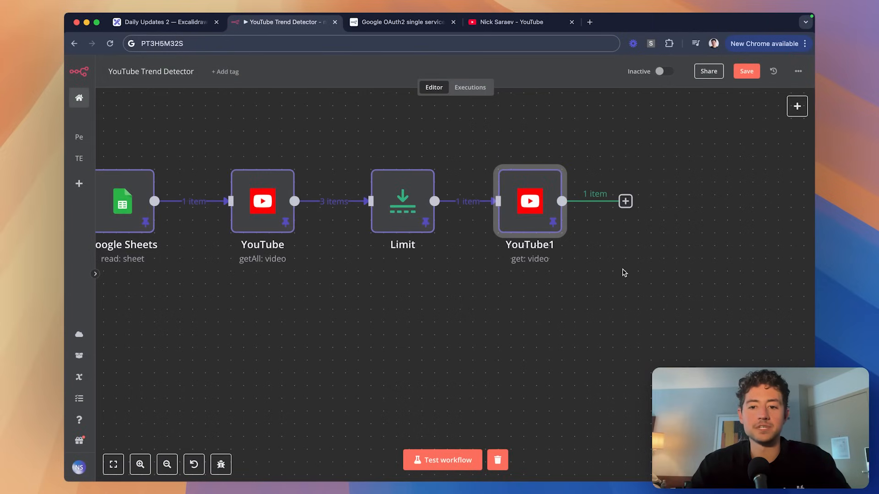
# Add a Filter node after the YouTube1 node.
pyautogui.hscroll(5, 624, 273)
pyautogui.scroll(-3, 488, 234)
pyautogui.click(400, 209)
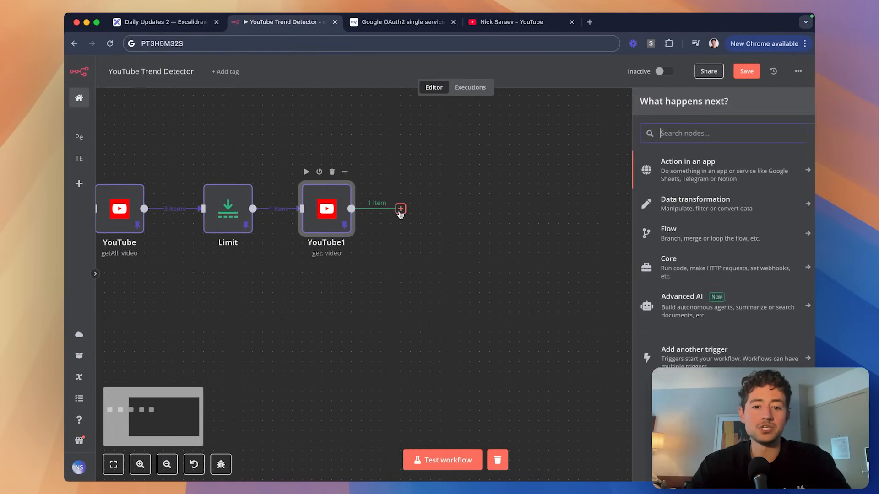
pyautogui.write('filter')
pyautogui.click(668, 171)
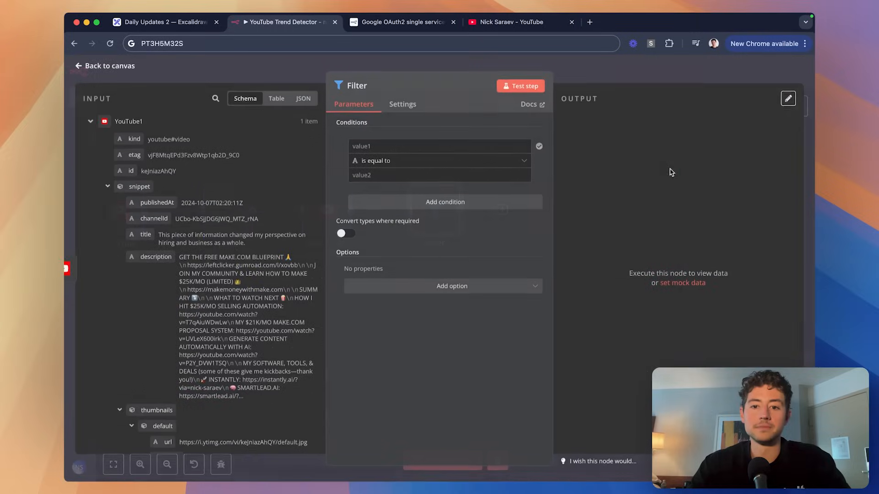
# Make the first Filter condition check that the duration's .length equals 5.
pyautogui.scroll(-10, 241, 195)
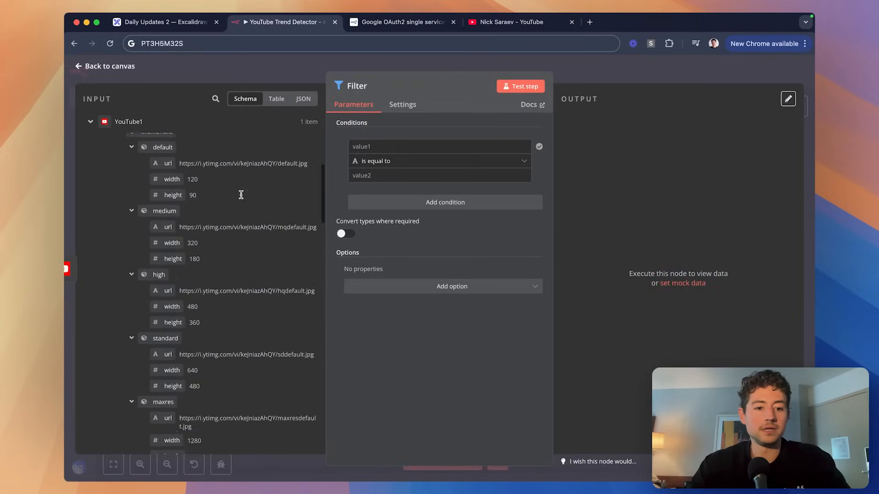
pyautogui.scroll(-15, 241, 195)
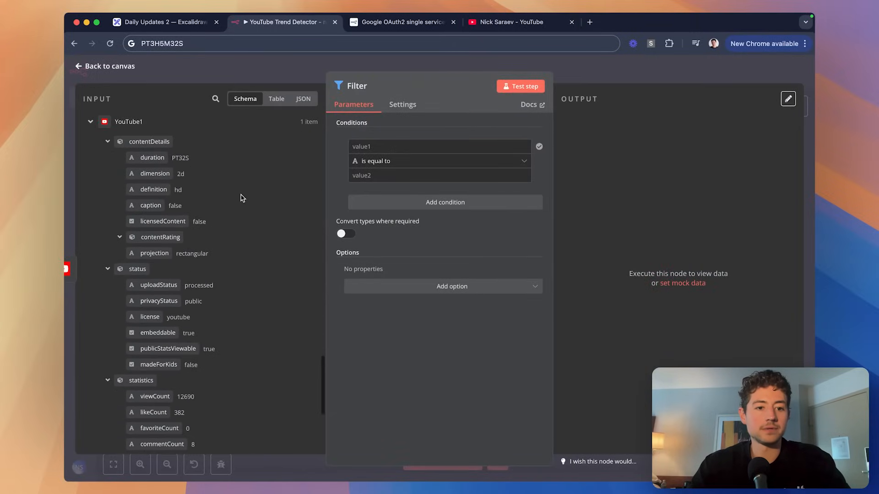
pyautogui.moveTo(152, 158); pyautogui.dragTo(398, 147)
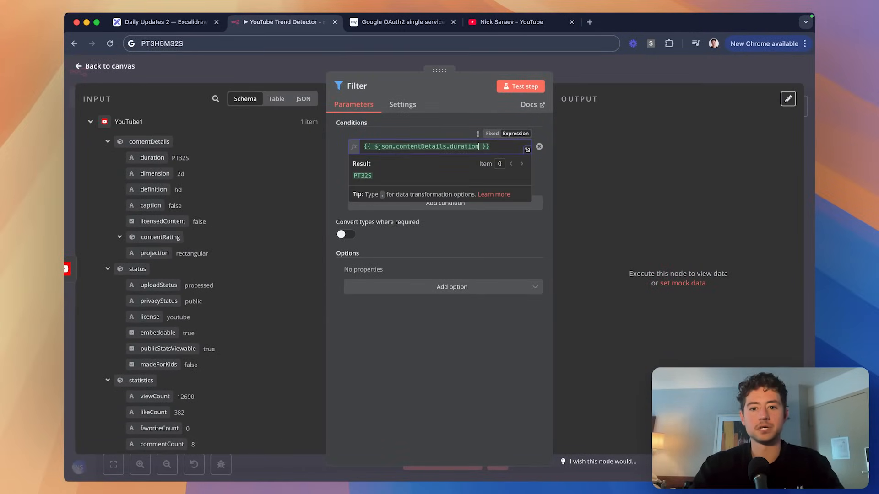
pyautogui.write('.length')
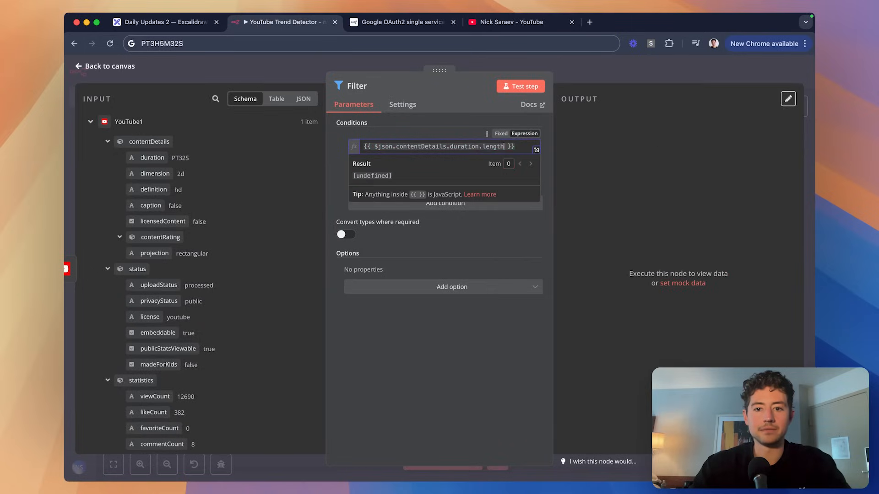
pyautogui.click(453, 121)
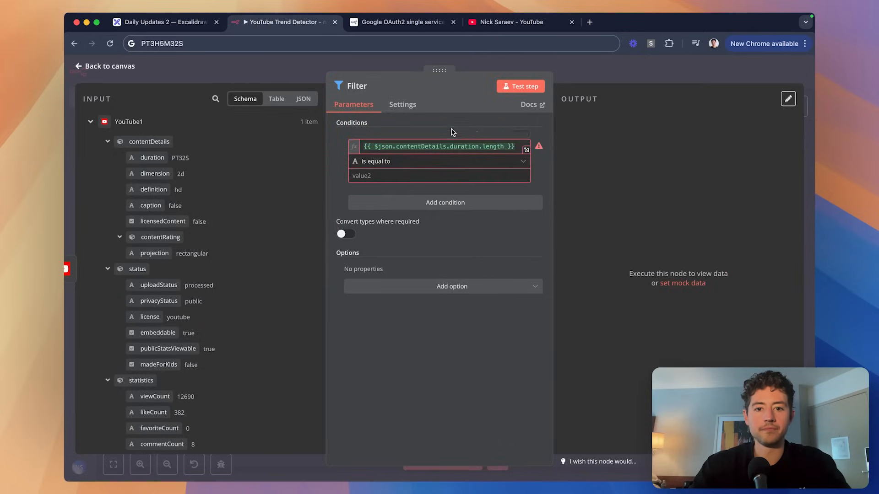
pyautogui.click(418, 172)
pyautogui.write('5')
# Add a second condition checking that contentDetails.duration ends with S.
pyautogui.click(423, 202)
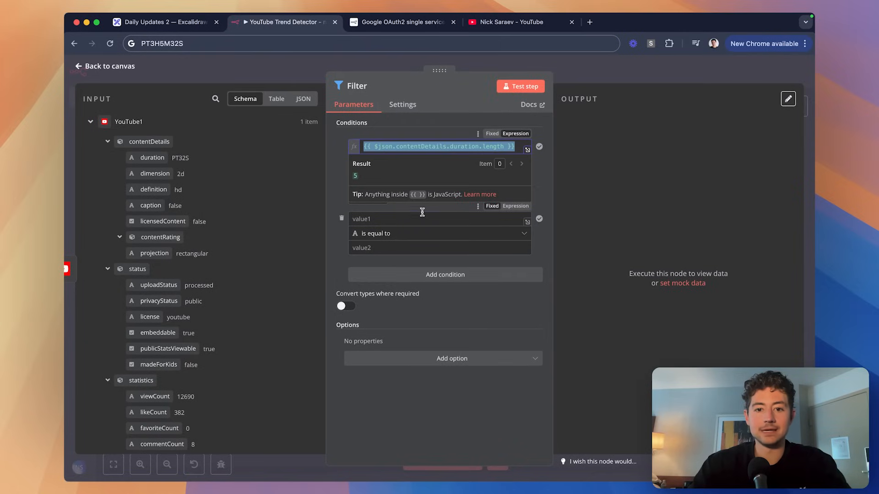
pyautogui.click(421, 219)
pyautogui.write('{{ $json.contentDetails.duration.length }}')
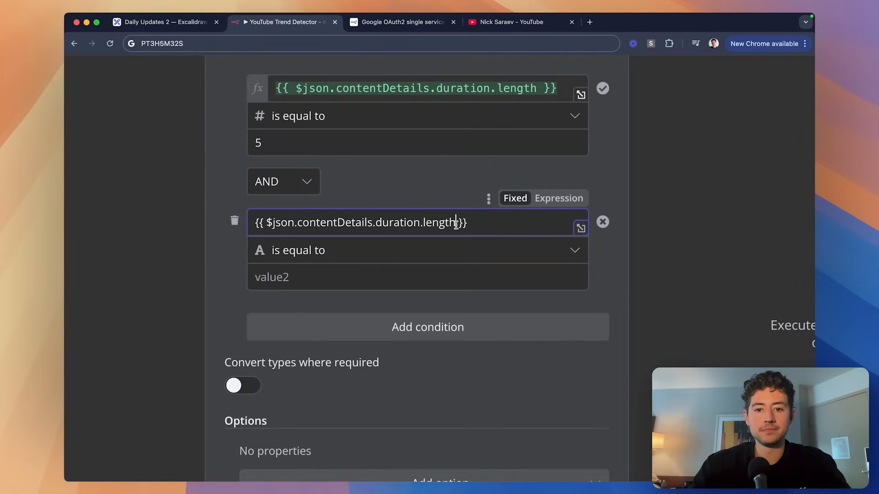
pyautogui.click(559, 199)
pyautogui.hotkey('alt', 'Right')
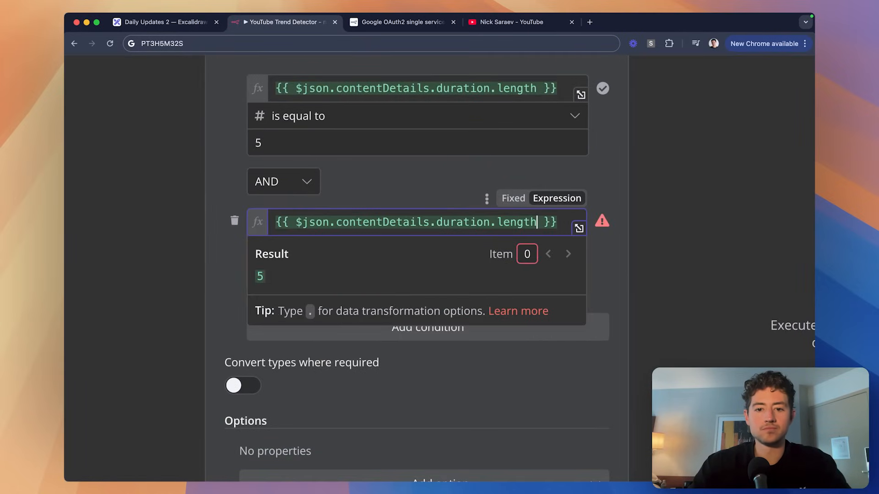
pyautogui.hotkey('alt', 'shift', 'Left')
pyautogui.press('BackSpace')
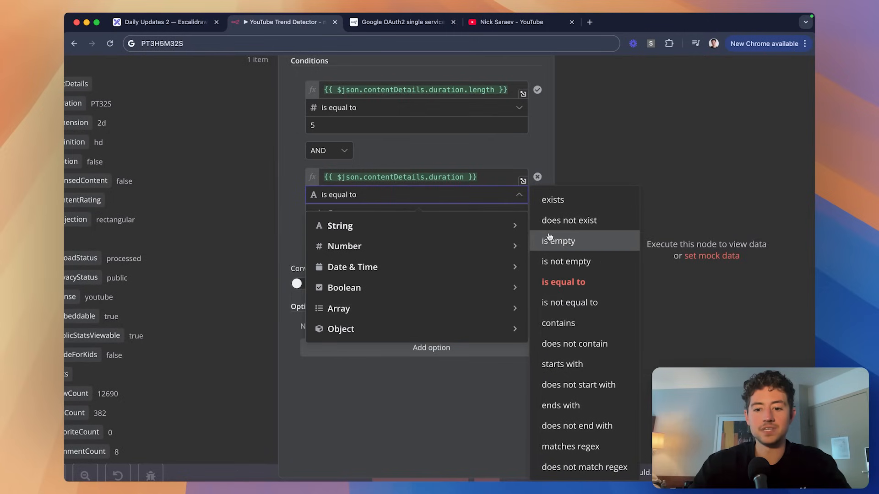
pyautogui.scroll(-1, 584, 319)
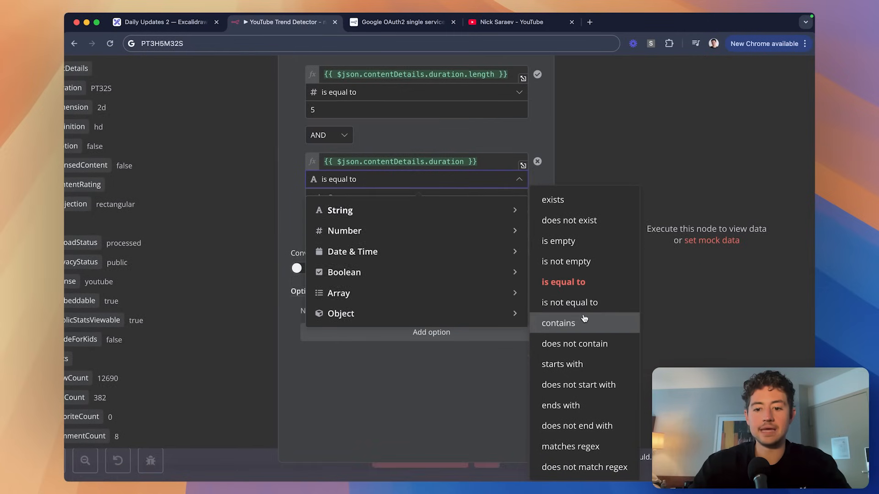
pyautogui.click(580, 405)
pyautogui.scroll(3, 431, 253)
pyautogui.click(431, 253)
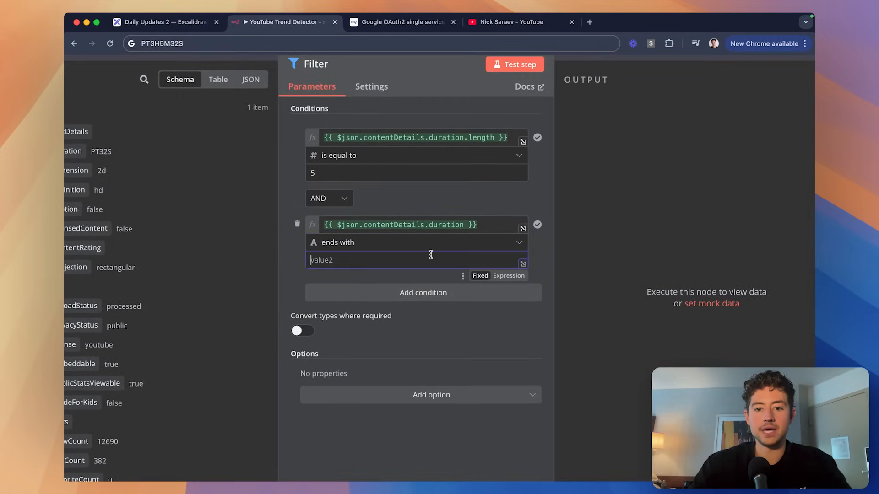
pyautogui.write('S')
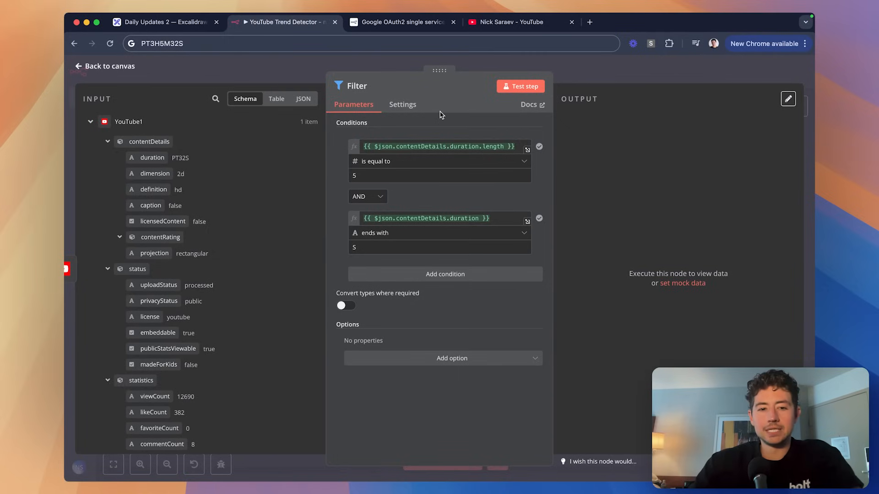
# Look through the Filter's extra options and settings without changing them.
pyautogui.click(441, 359)
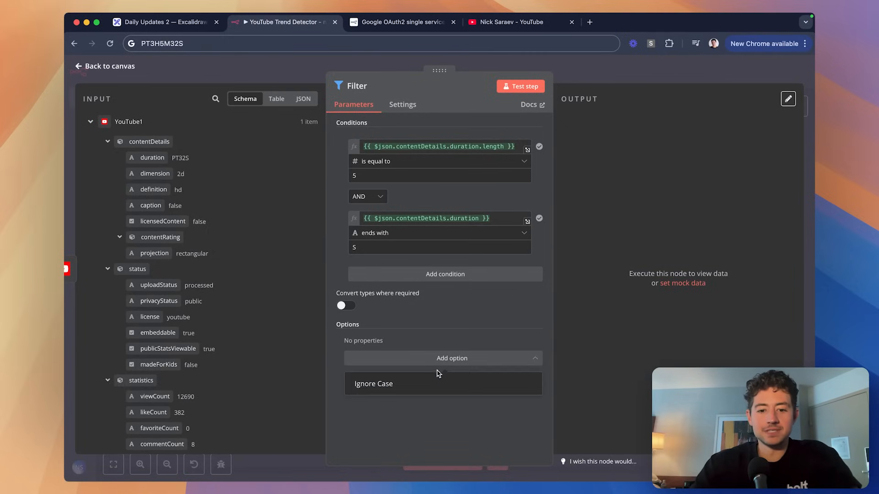
pyautogui.click(434, 327)
pyautogui.click(403, 105)
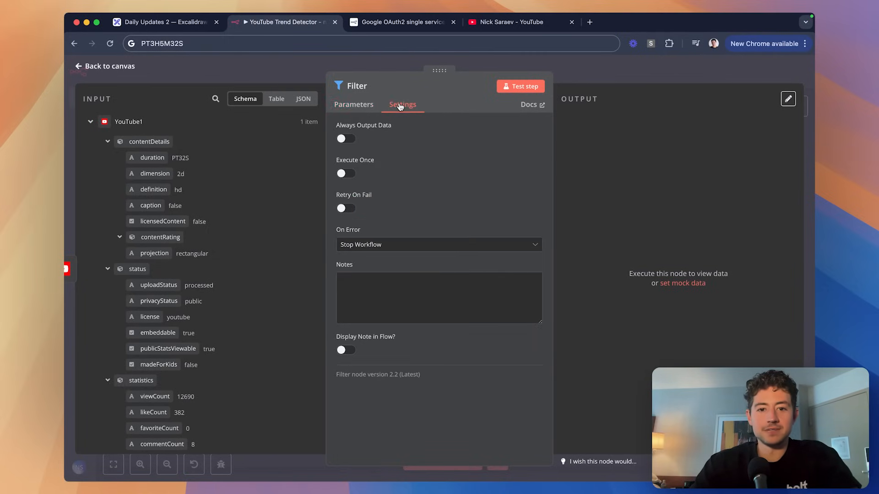
pyautogui.click(368, 106)
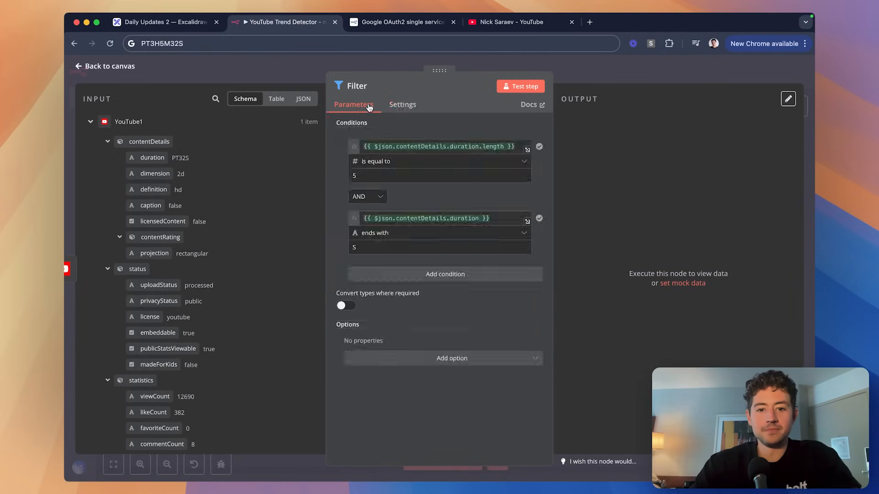
# Change the first condition to Number 'is not equal to' 5.
pyautogui.click(399, 162)
pyautogui.moveTo(412, 185)
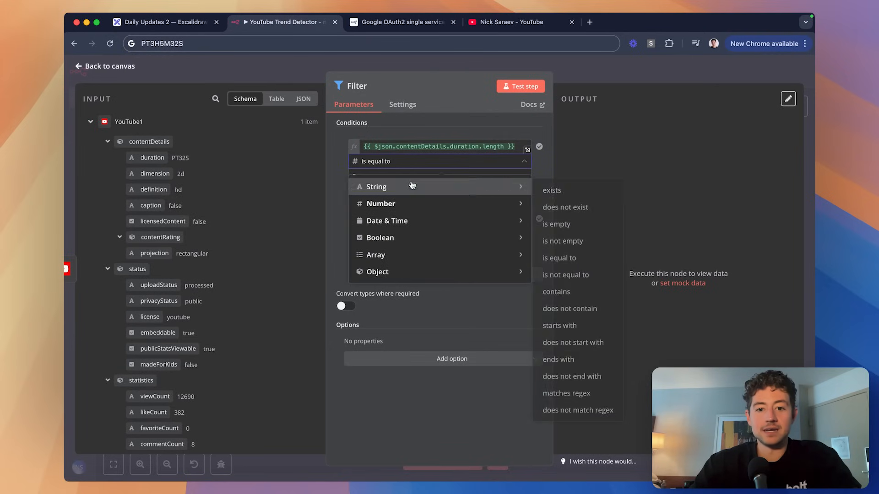
pyautogui.click(462, 163)
pyautogui.moveTo(458, 186)
pyautogui.click(565, 275)
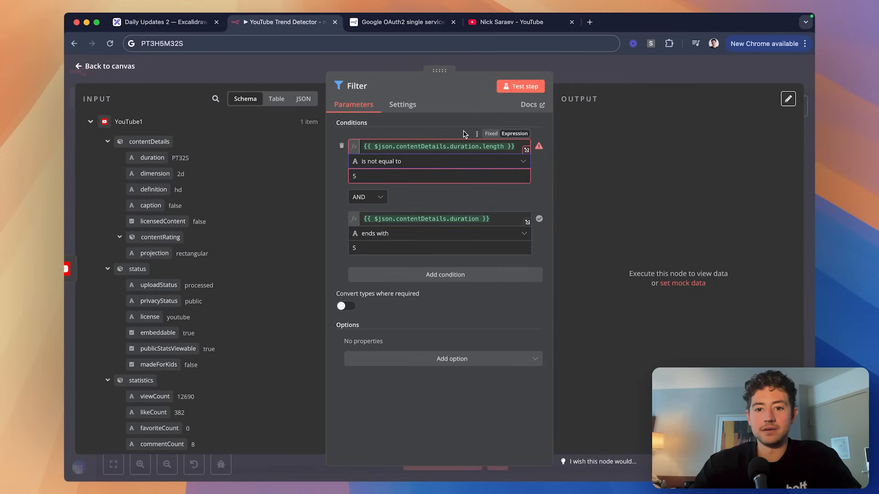
pyautogui.click(407, 163)
pyautogui.moveTo(366, 204)
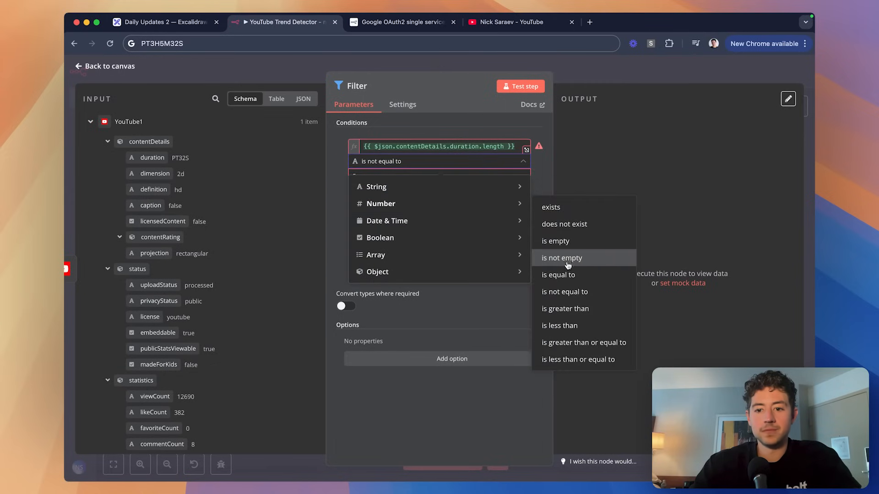
pyautogui.click(565, 293)
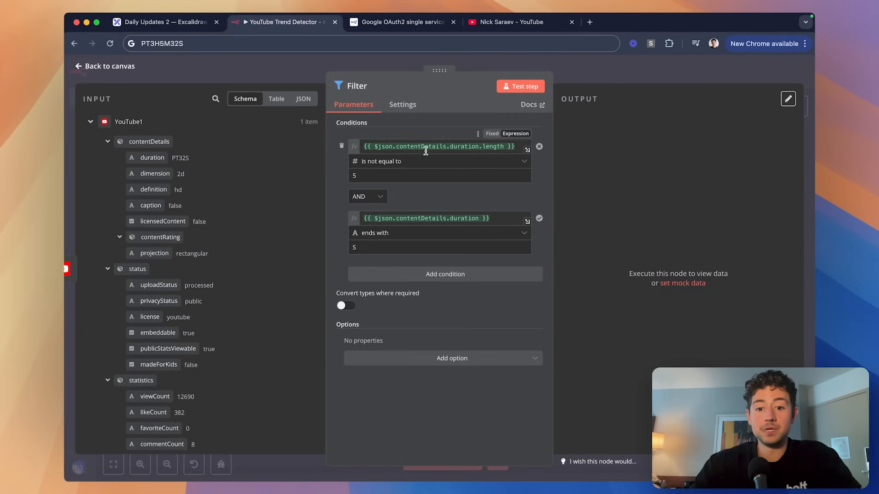
# Change the second condition to String 'does not end with' S and test the Filter.
pyautogui.click(408, 233)
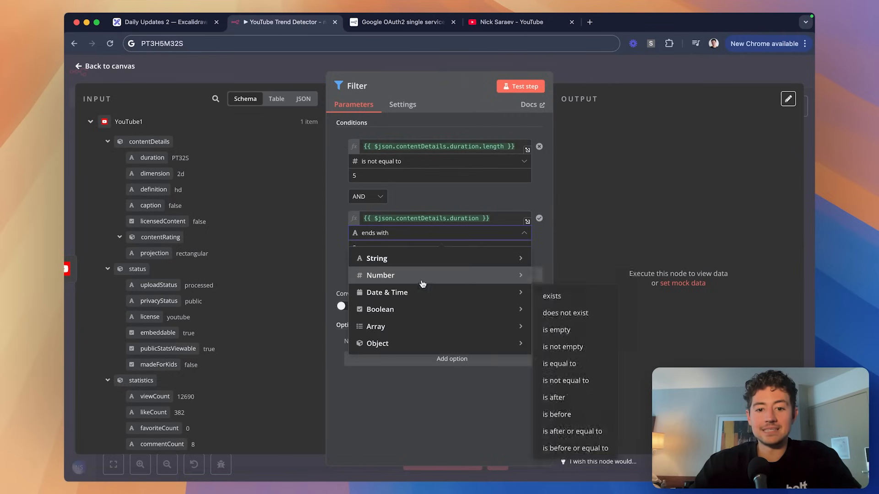
pyautogui.moveTo(453, 259)
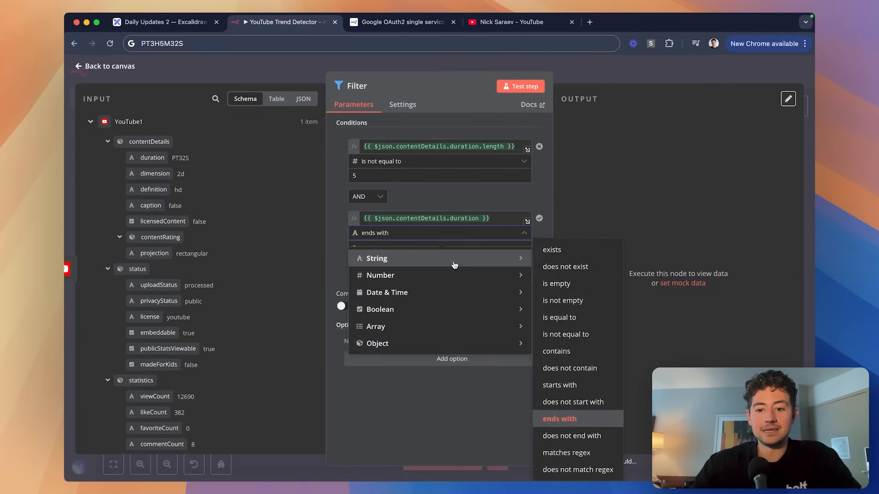
pyautogui.click(578, 436)
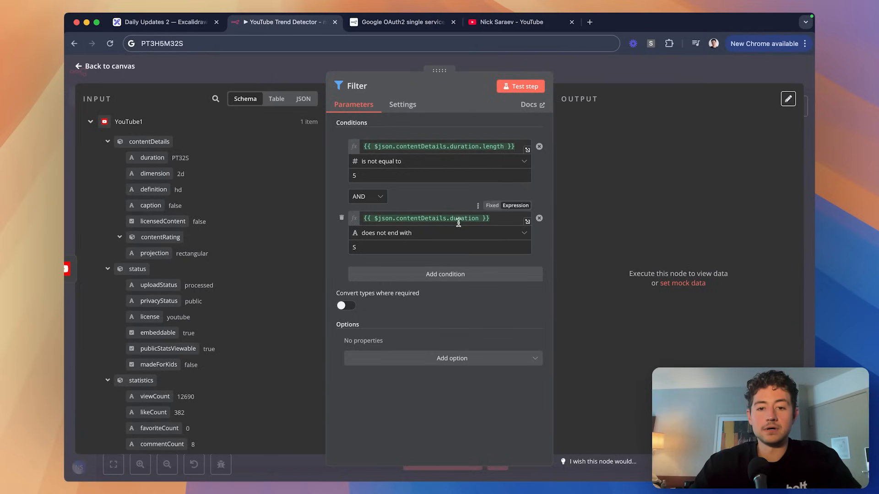
pyautogui.click(515, 89)
# Check the video shown in the Filter's Discarded output, then go back to the canvas.
pyautogui.scroll(1, 564, 152)
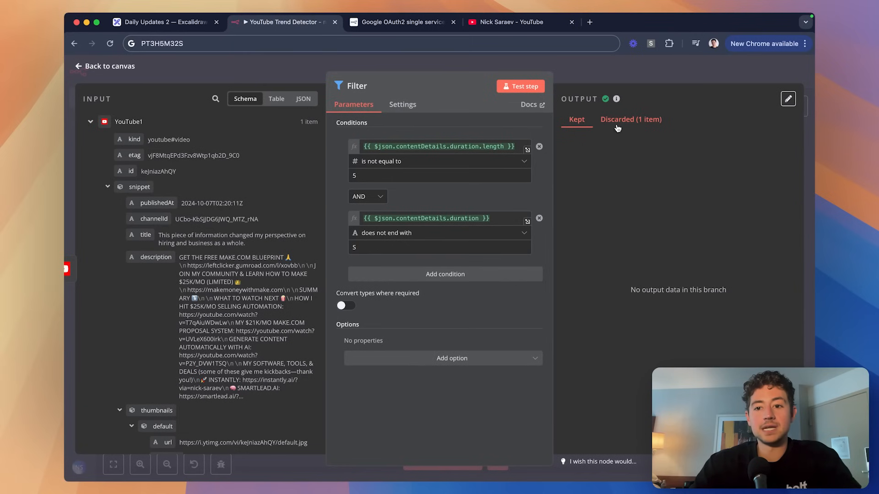
pyautogui.click(617, 122)
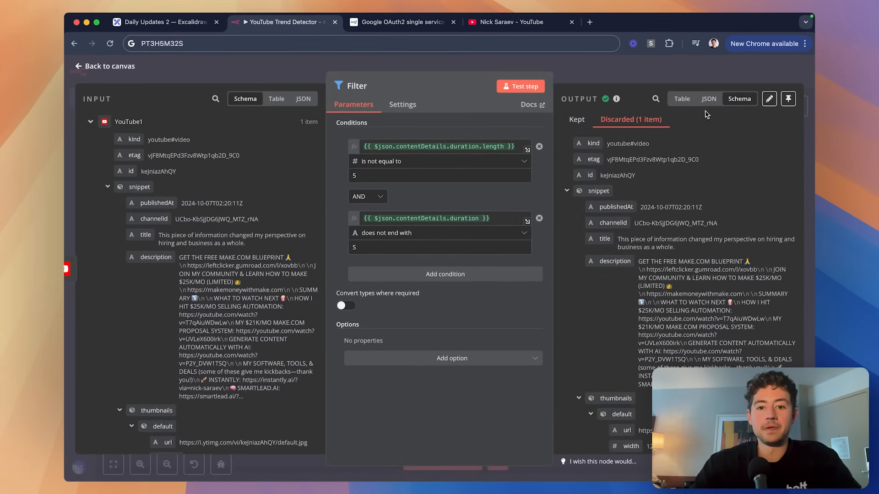
pyautogui.click(613, 75)
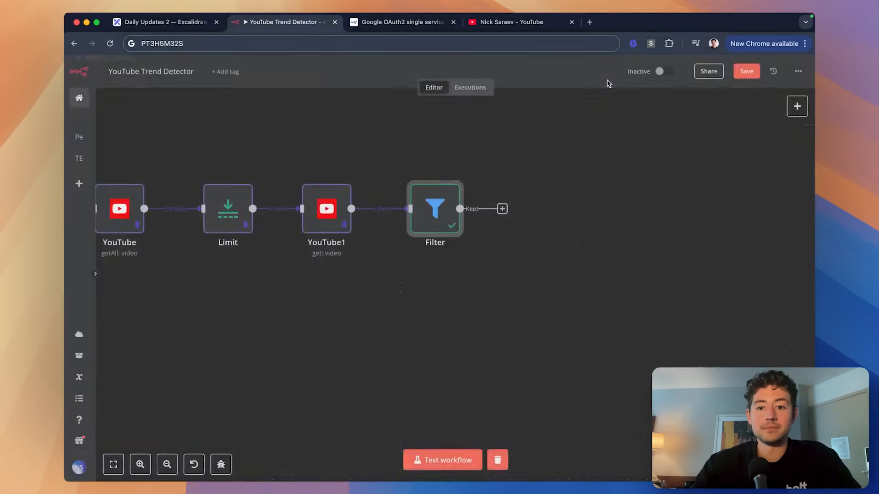
pyautogui.hscroll(-5, 553, 317)
pyautogui.click(551, 319)
pyautogui.hscroll(-1, 486, 283)
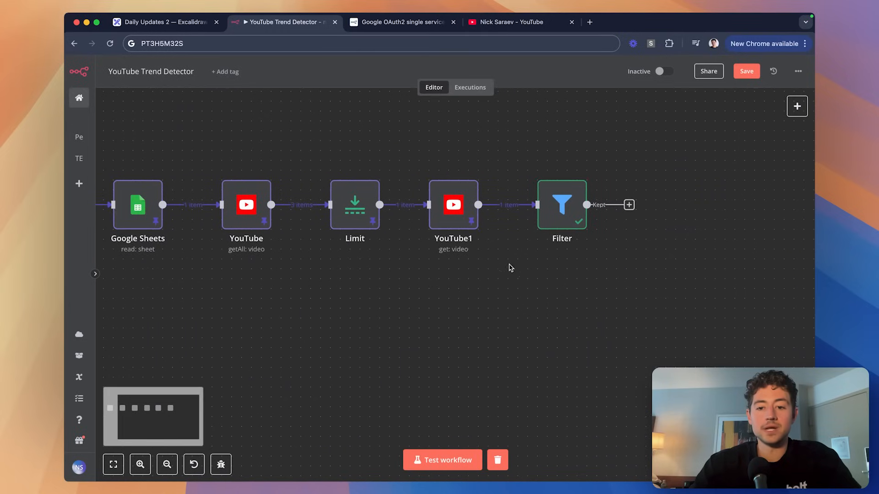
# Sketch annotation arrows of items flowing past the Filter, then clear them.
pyautogui.hotkey('ctrl', 'a')
pyautogui.moveTo(536, 257); pyautogui.dragTo(536, 252)
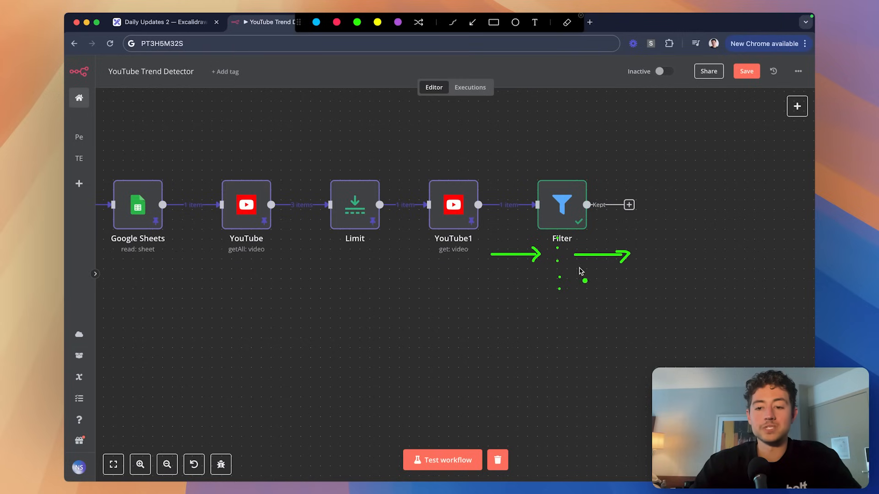
pyautogui.press('Escape')
pyautogui.hscroll(-2, 557, 316)
pyautogui.hscroll(1, 564, 256)
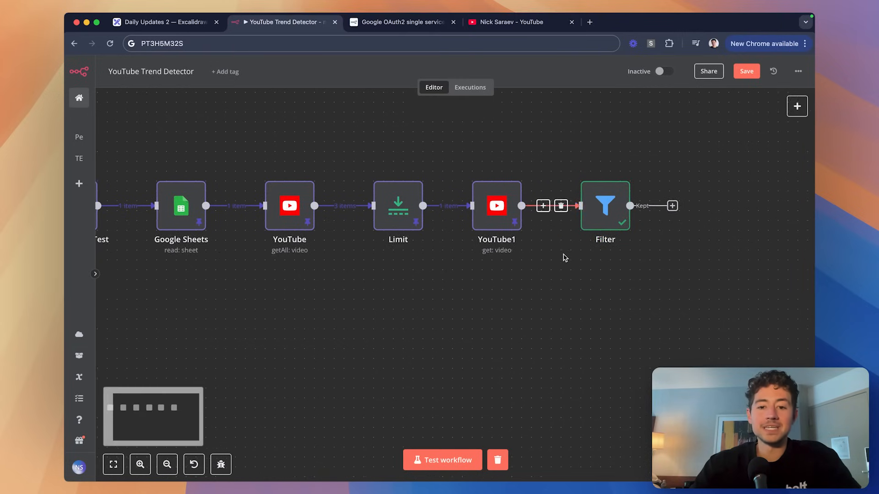
pyautogui.scroll(-3, 566, 258)
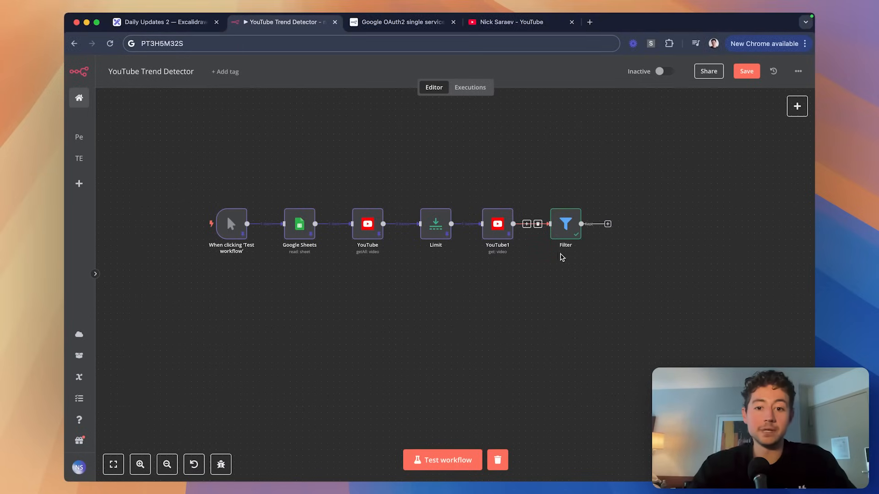
# Unpin the Limit node's stored output and rerun it to pass 3 items.
pyautogui.scroll(2, 477, 249)
pyautogui.doubleClick(414, 218)
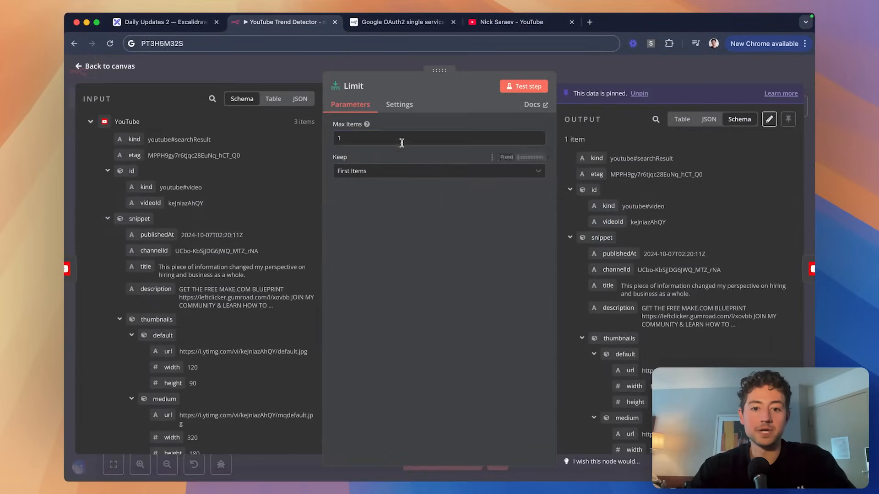
pyautogui.click(523, 91)
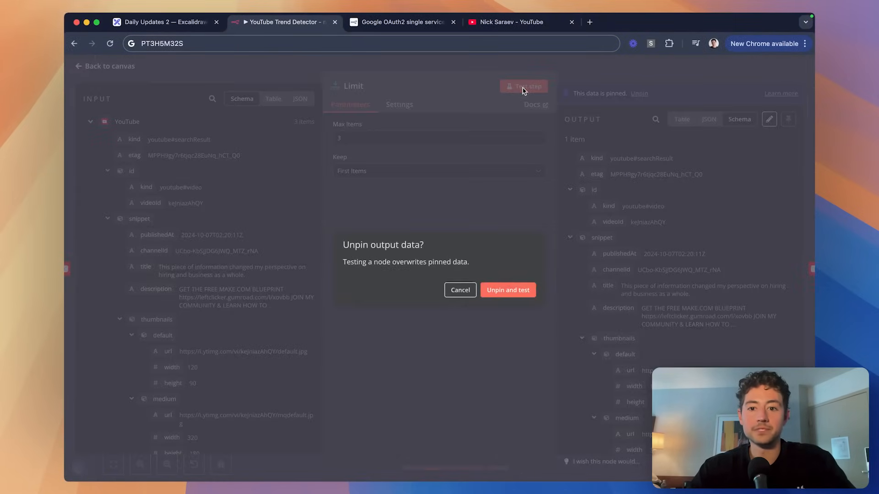
pyautogui.click(520, 290)
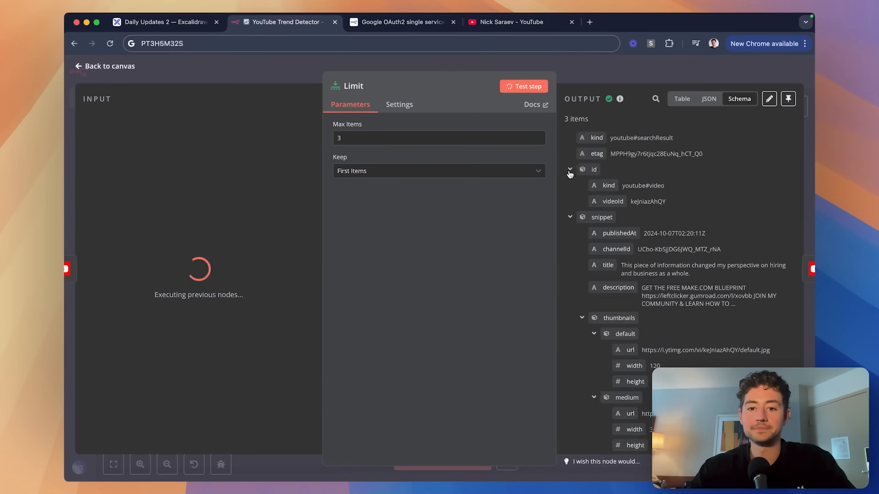
pyautogui.moveTo(618, 104)
pyautogui.scroll(-2, 699, 201)
# Search the Limit output for PT duration values, then return to the canvas.
pyautogui.press('super+f')
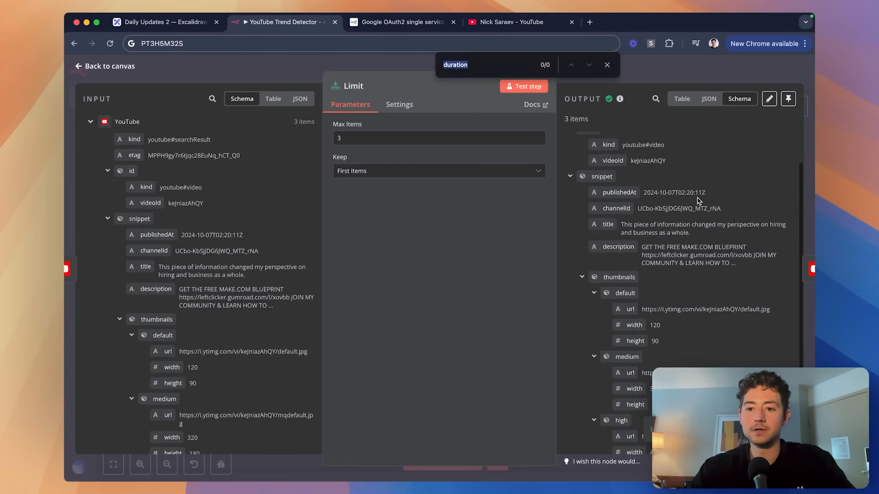
pyautogui.write('PT')
pyautogui.press('Return')
pyautogui.scroll(-3, 727, 294)
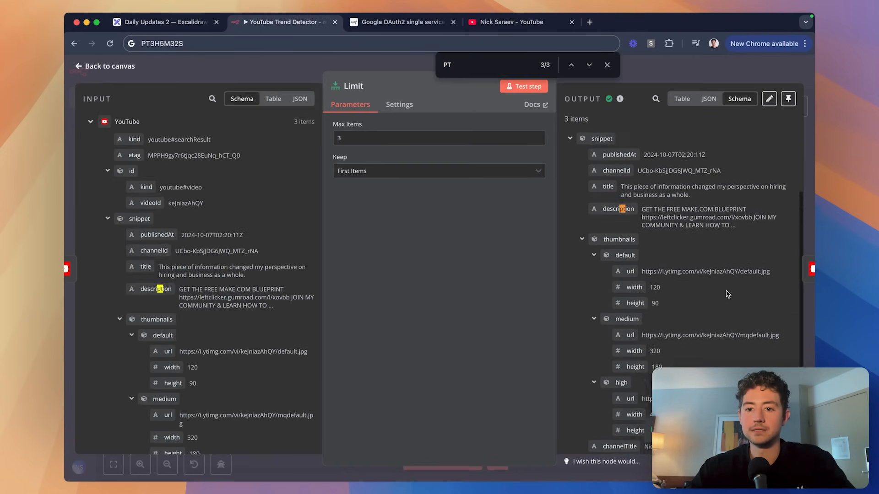
pyautogui.click(663, 71)
pyautogui.scroll(5, 485, 214)
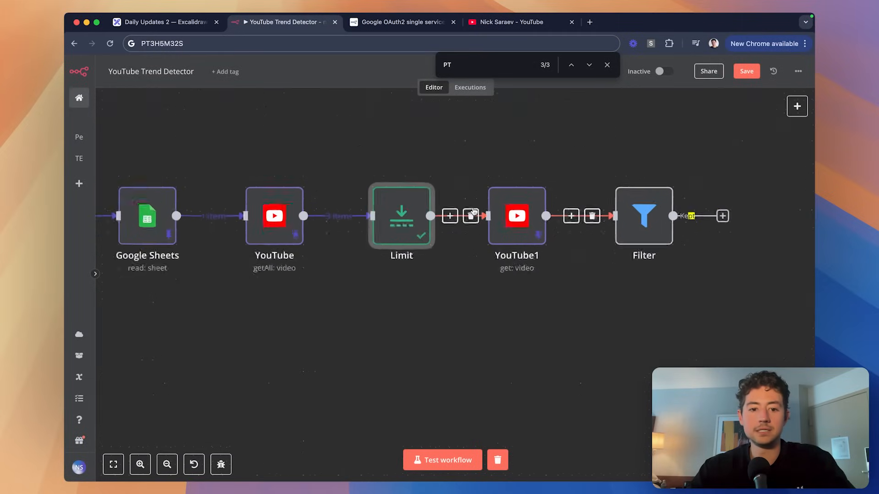
pyautogui.scroll(-3, 324, 214)
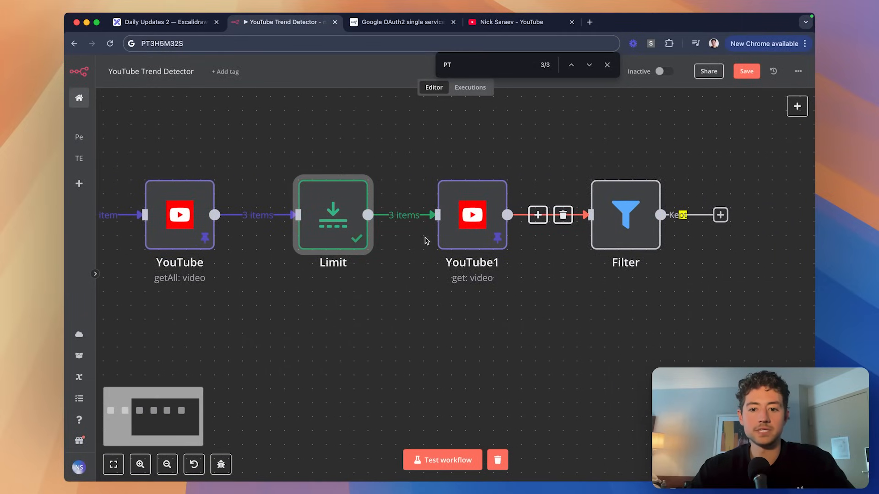
# Unpin YouTube1's saved output and rerun it to fetch details for 3 videos.
pyautogui.doubleClick(460, 215)
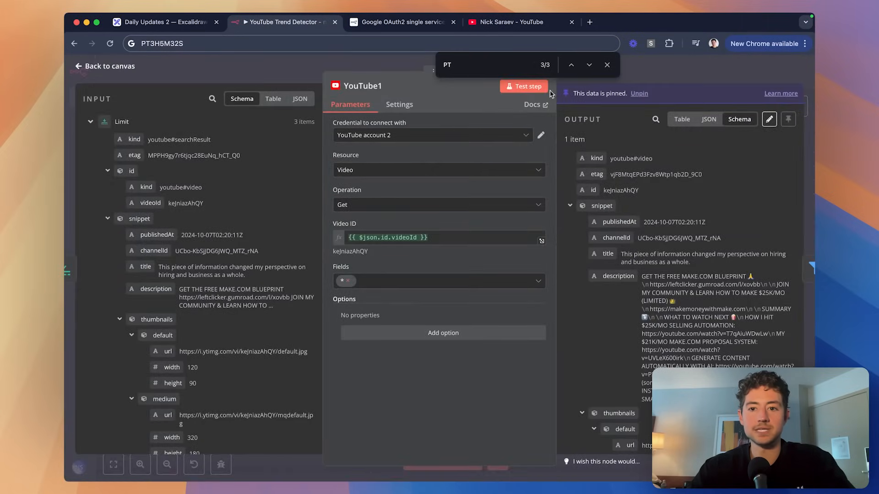
pyautogui.click(607, 65)
pyautogui.click(525, 86)
pyautogui.click(516, 291)
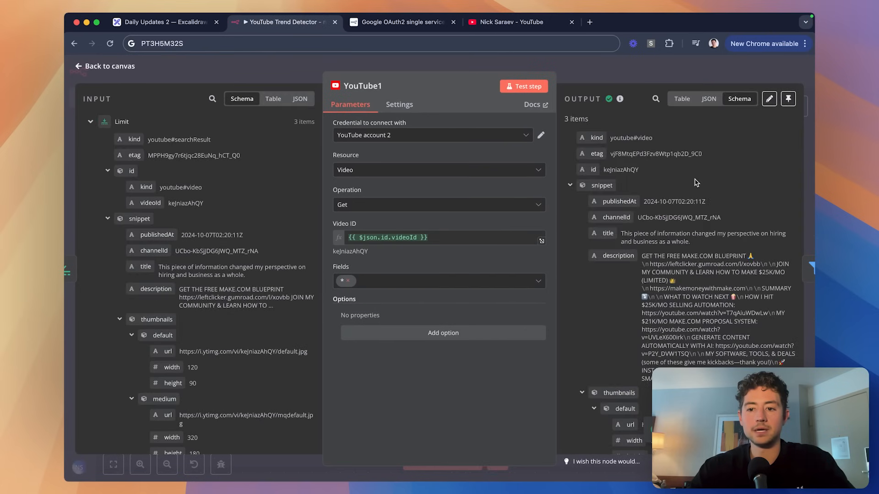
pyautogui.scroll(-10, 730, 199)
# Compare the video durations in YouTube1's JSON output, such as PT32S and PT59S.
pyautogui.press('super+f')
pyautogui.write('duratio')
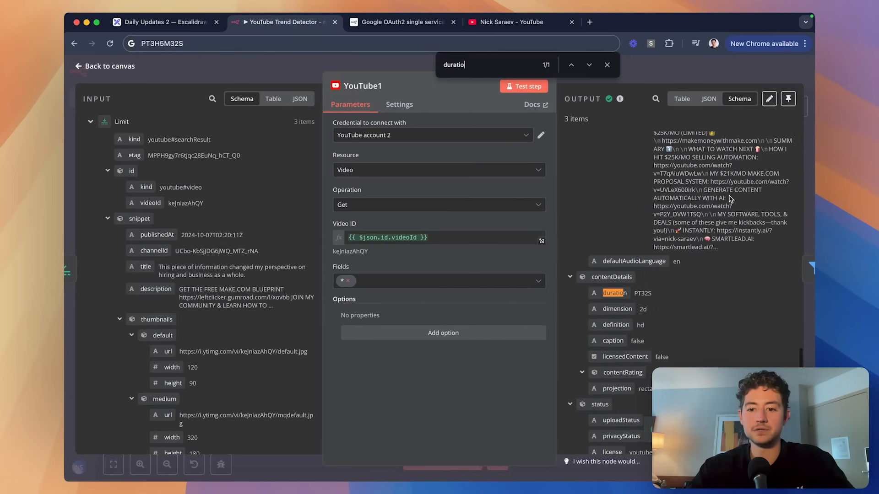
pyautogui.scroll(-2, 730, 200)
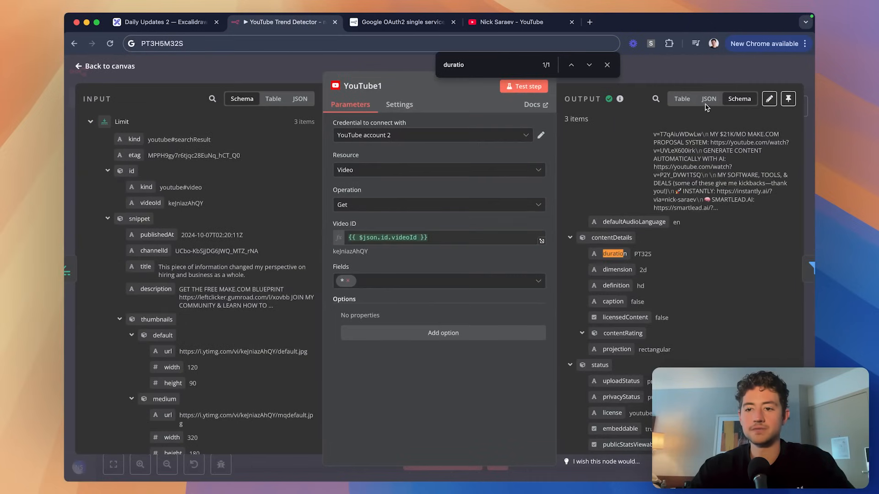
pyautogui.click(708, 99)
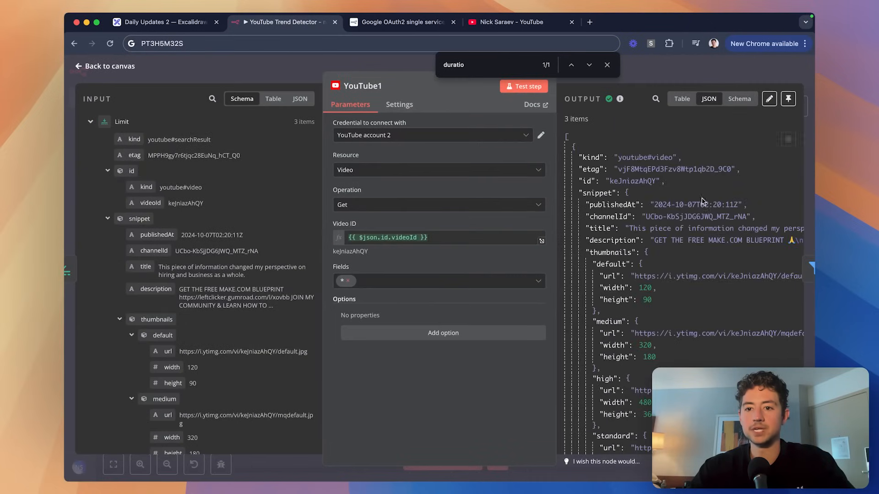
pyautogui.scroll(-5, 702, 208)
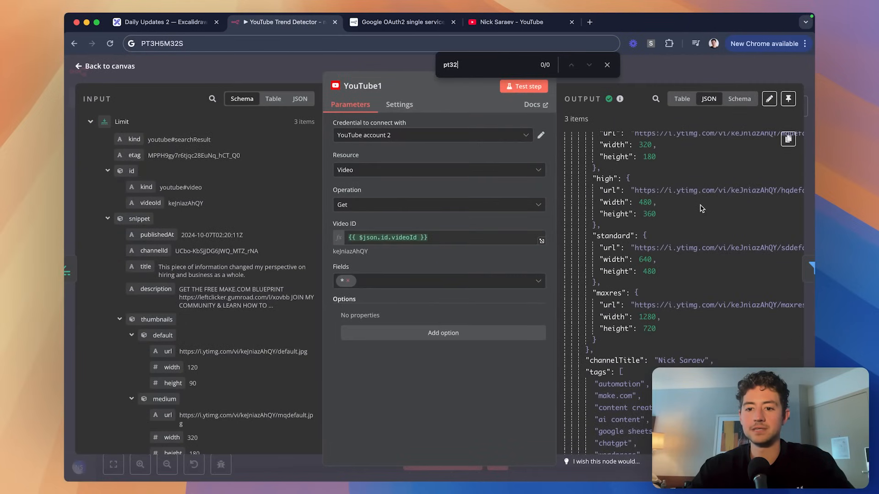
pyautogui.scroll(-10, 705, 218)
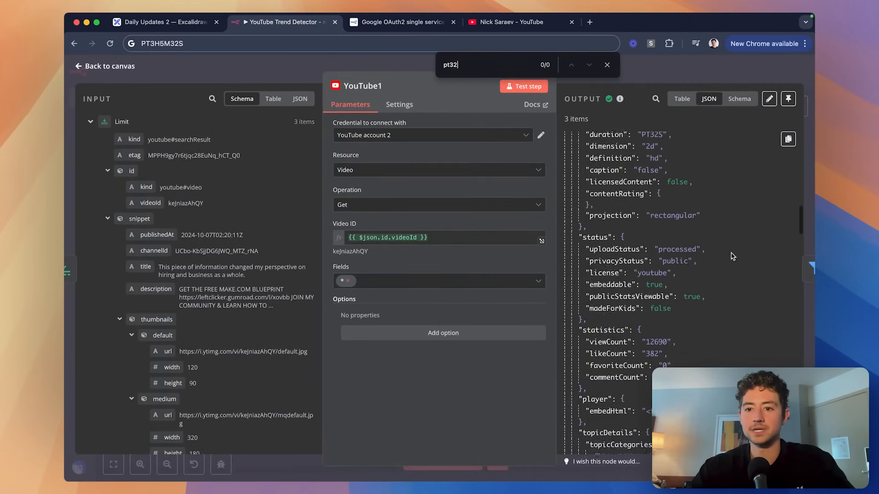
pyautogui.doubleClick(646, 196)
pyautogui.scroll(-8, 684, 223)
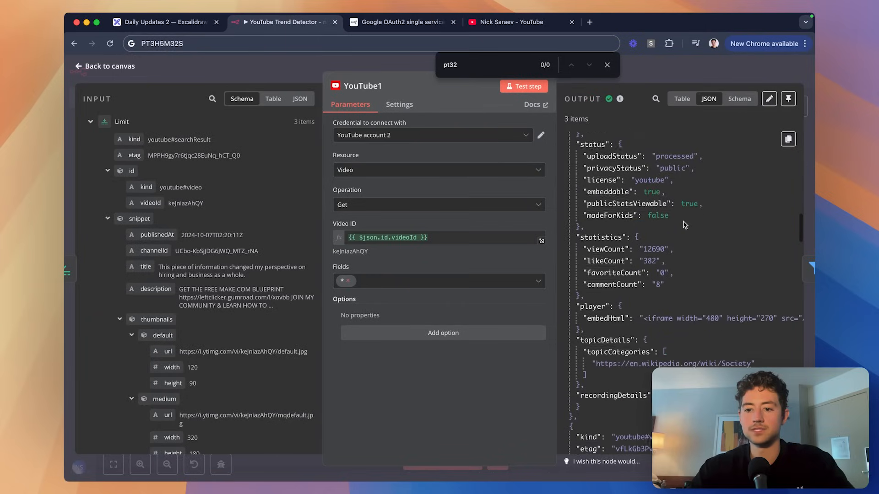
pyautogui.scroll(-10, 684, 221)
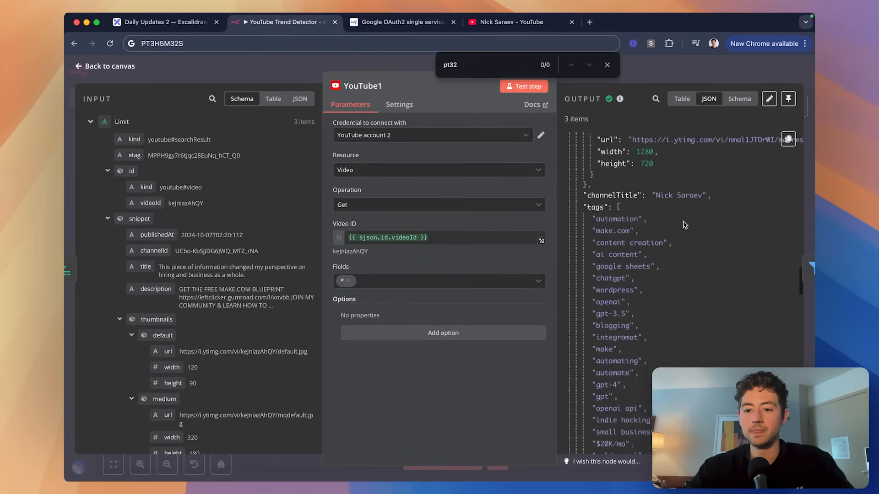
pyautogui.scroll(-10, 684, 224)
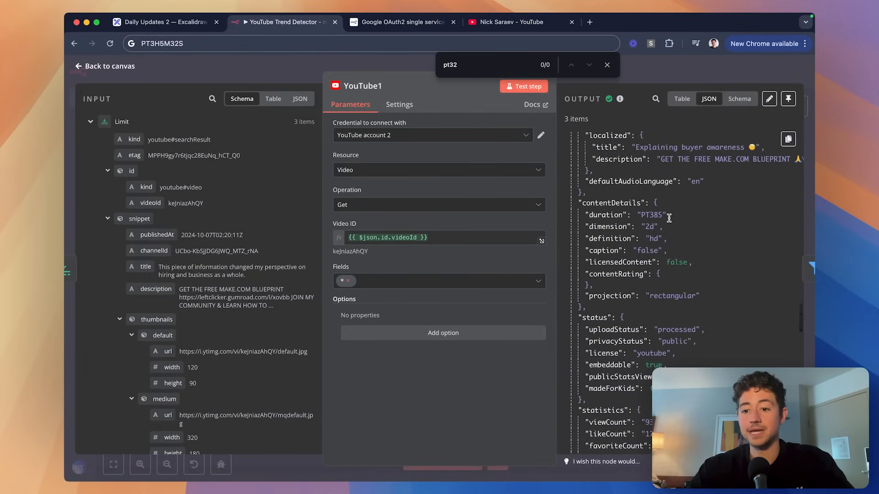
pyautogui.scroll(-10, 669, 222)
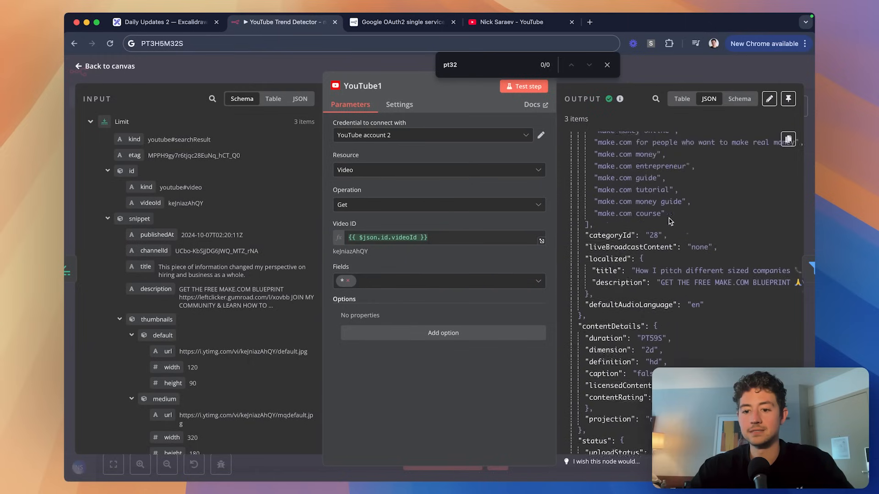
pyautogui.doubleClick(650, 232)
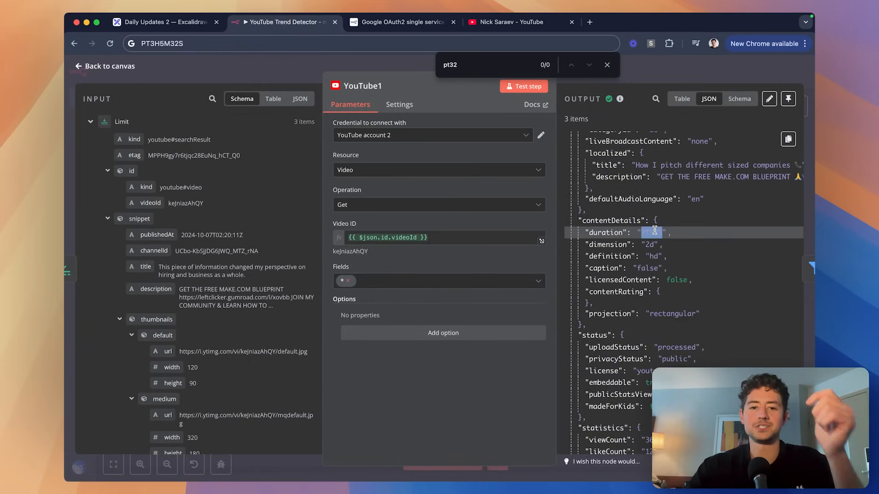
pyautogui.scroll(-5, 704, 228)
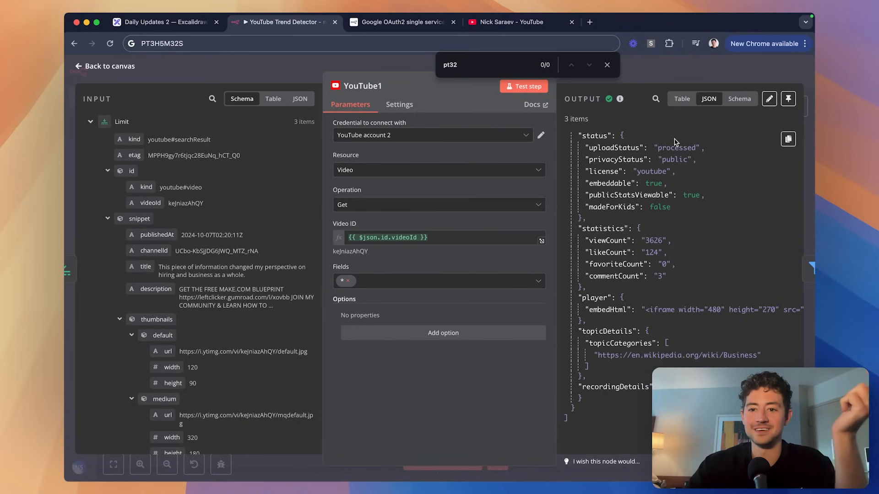
# Add and then remove the On Behalf Of Content Owner option, and return to the canvas.
pyautogui.click(490, 337)
pyautogui.click(343, 316)
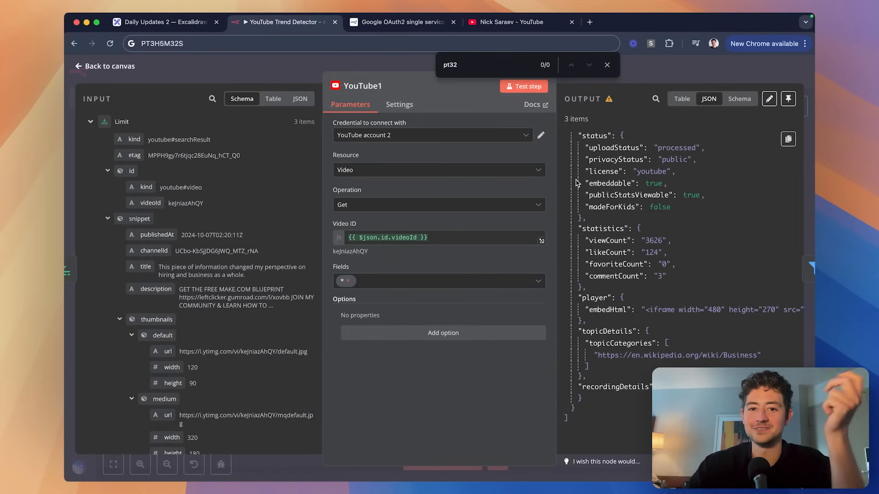
pyautogui.scroll(20, 661, 197)
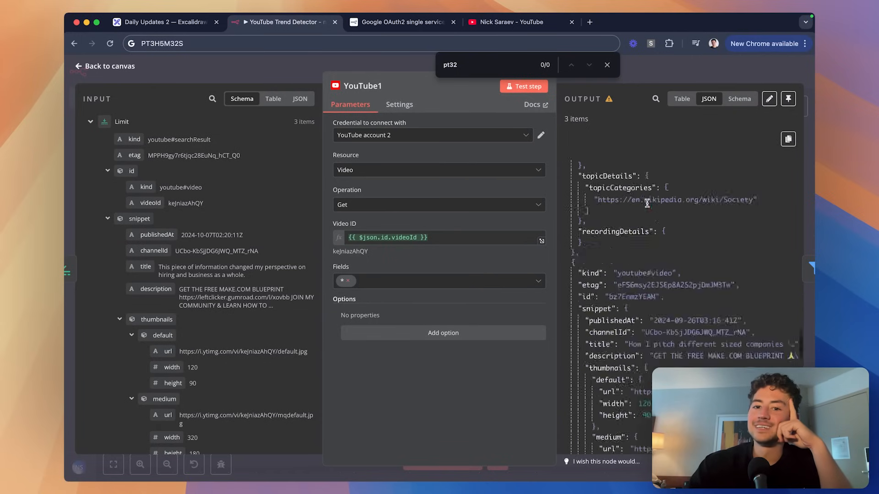
pyautogui.click(642, 68)
pyautogui.hscroll(-3, 218, 154)
# Add the Order option to the YouTube search node and set it to Date.
pyautogui.doubleClick(257, 213)
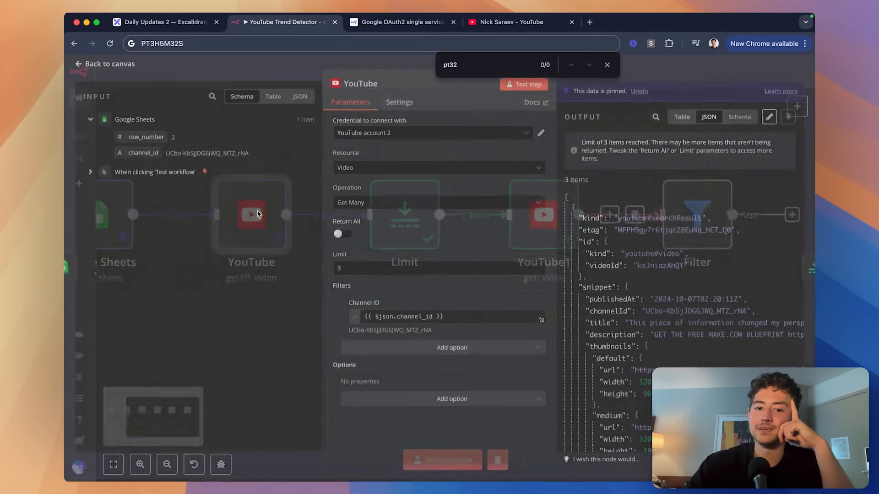
pyautogui.click(415, 401)
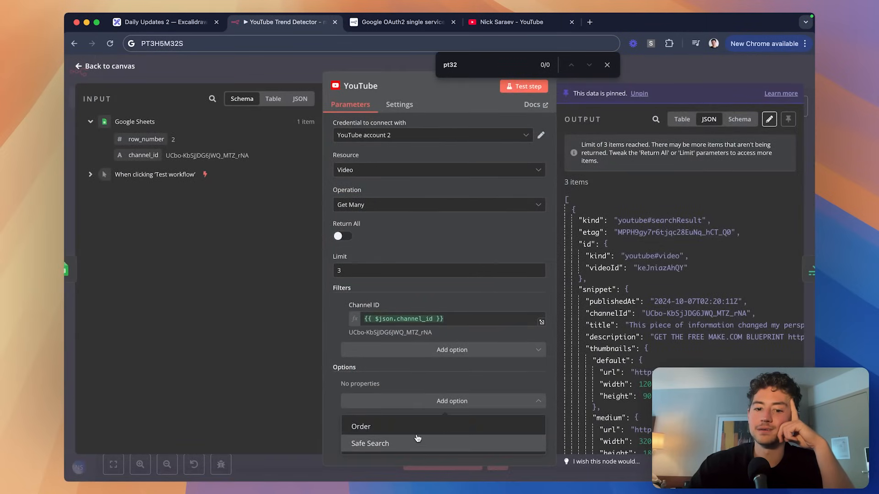
pyautogui.click(415, 427)
pyautogui.click(404, 399)
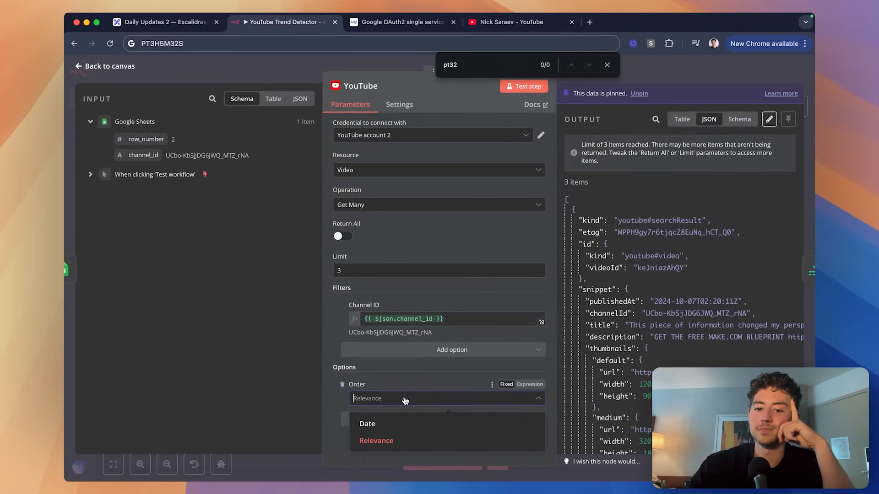
pyautogui.click(392, 423)
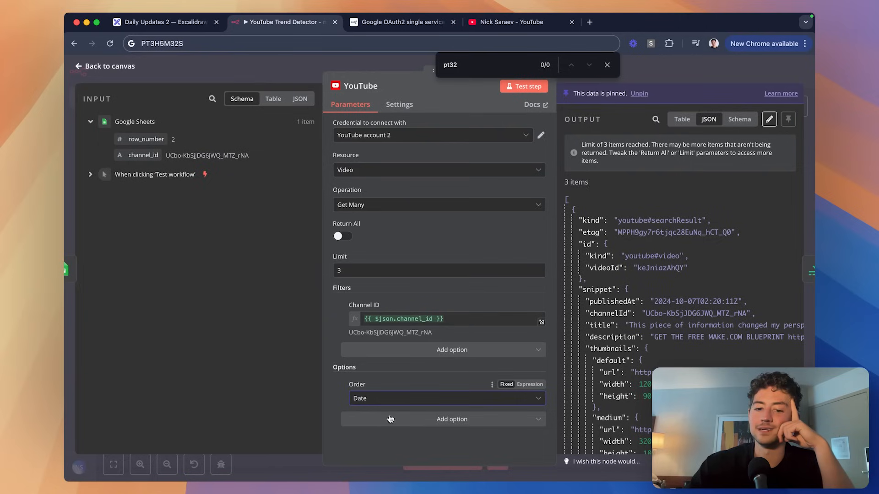
pyautogui.click(607, 64)
pyautogui.click(476, 236)
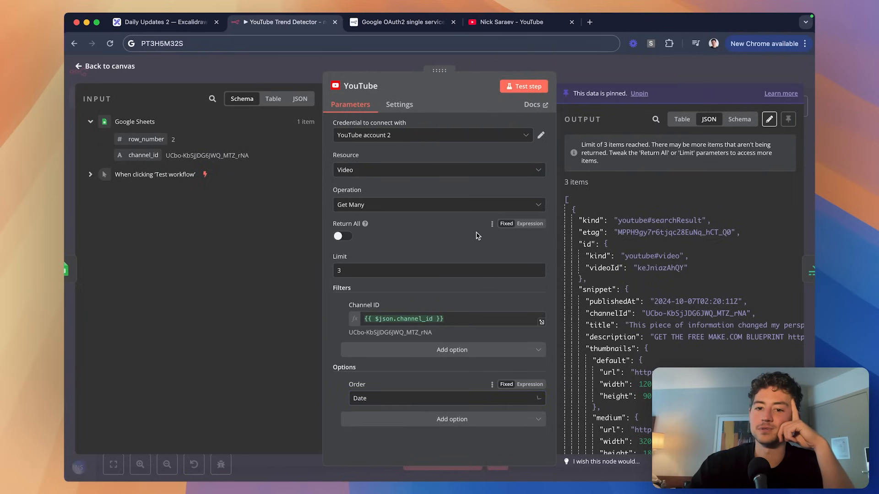
# Rerun the search without its pinned data and check the newest video's title.
pyautogui.click(524, 86)
pyautogui.click(506, 288)
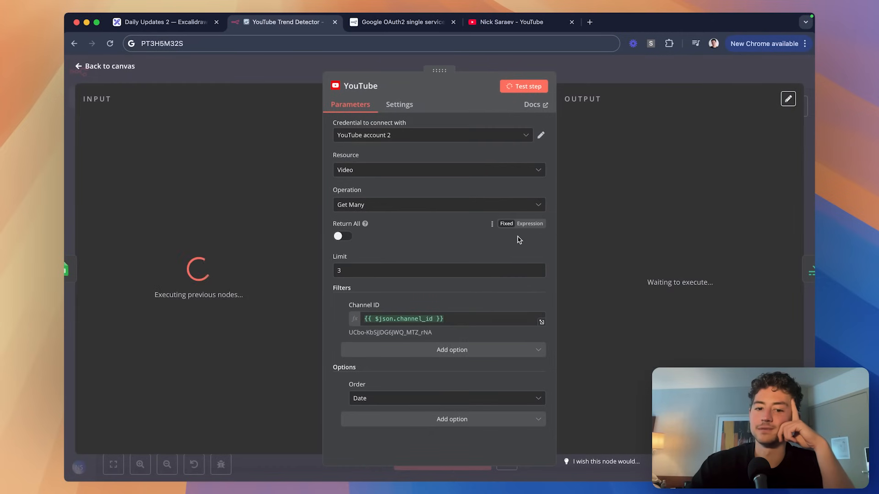
pyautogui.scroll(-3, 738, 267)
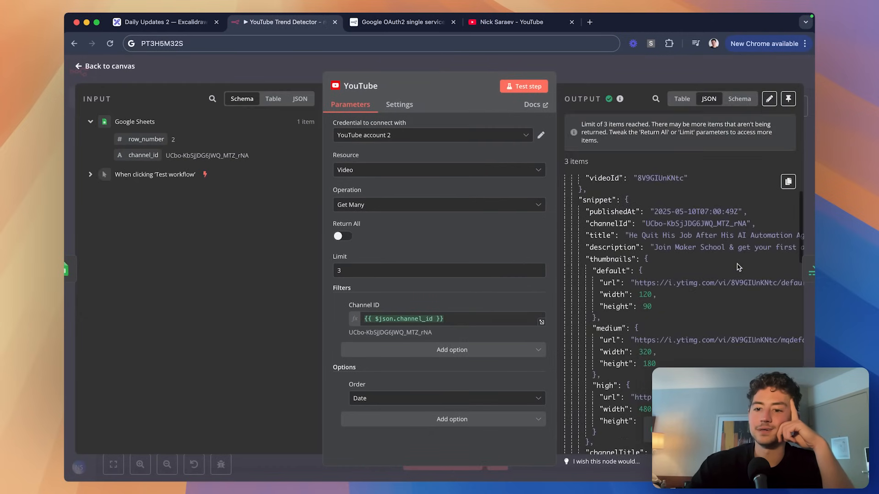
pyautogui.hscroll(3, 737, 267)
pyautogui.moveTo(577, 235); pyautogui.dragTo(649, 234)
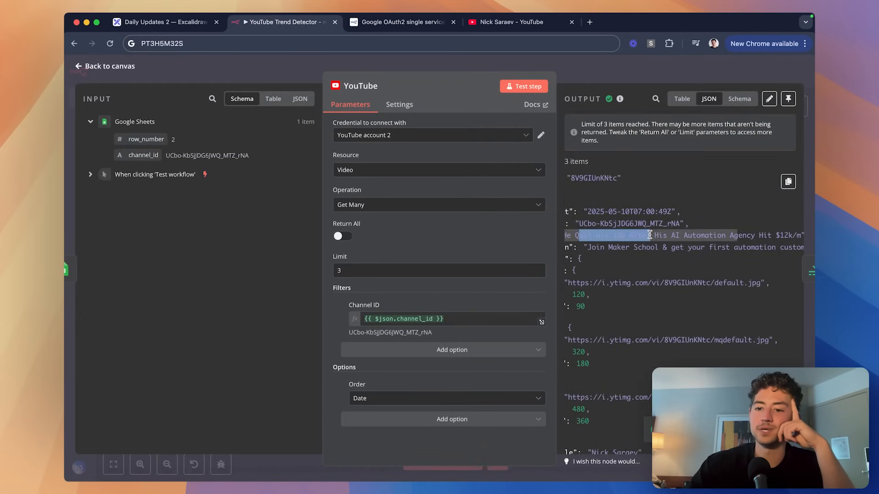
pyautogui.hscroll(2, 650, 235)
pyautogui.click(677, 66)
# Pin the YouTube search node's output.
pyautogui.hscroll(1, 563, 188)
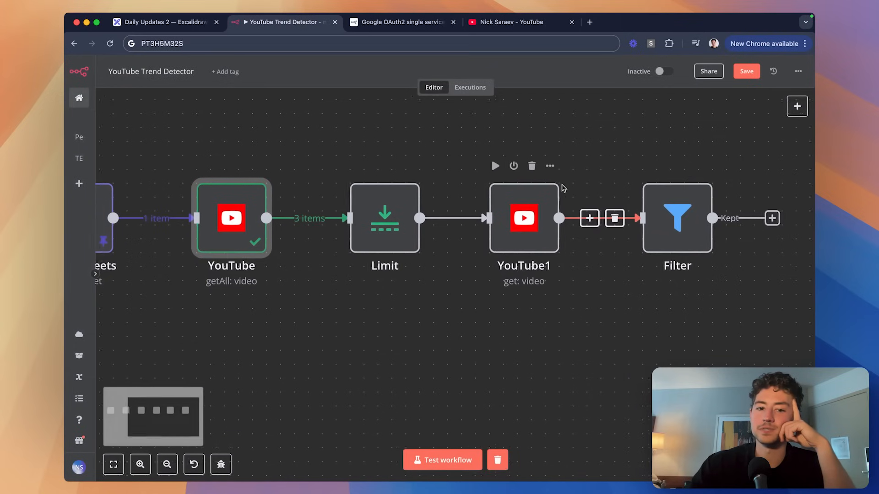
pyautogui.scroll(-3, 563, 188)
pyautogui.click(368, 211)
pyautogui.press('p')
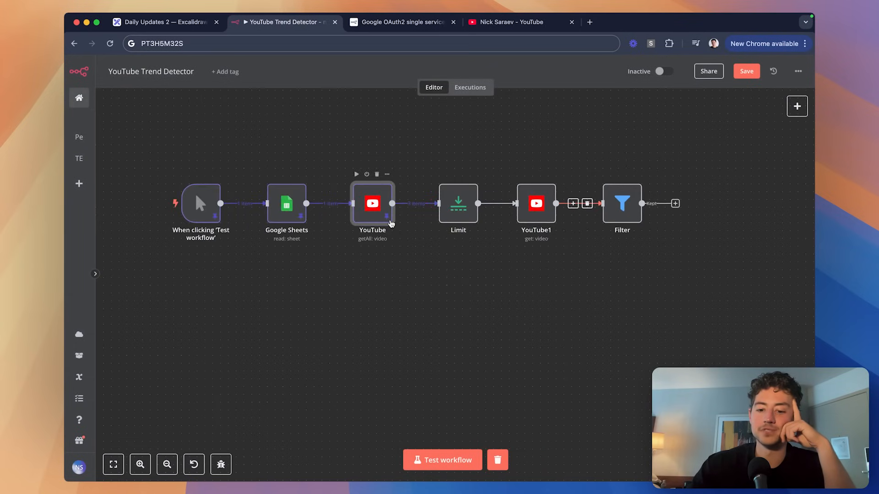
# Set the Limit node's Max Items to 1, test it, and pin its output.
pyautogui.hscroll(2, 511, 243)
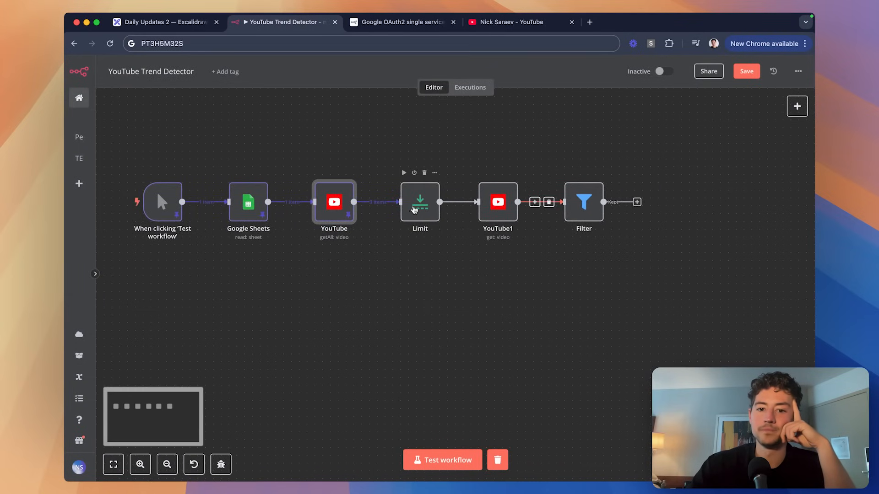
pyautogui.click(415, 211)
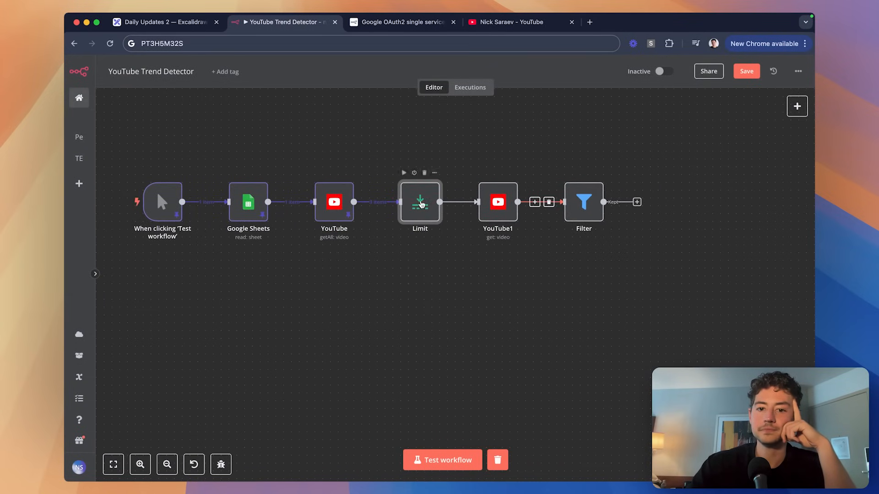
pyautogui.doubleClick(421, 204)
pyautogui.click(434, 136)
pyautogui.click(519, 86)
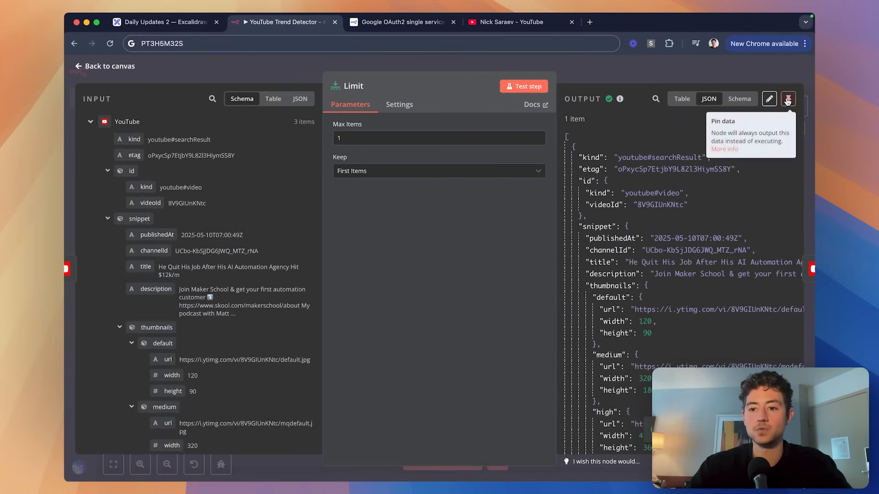
pyautogui.click(787, 100)
pyautogui.click(711, 75)
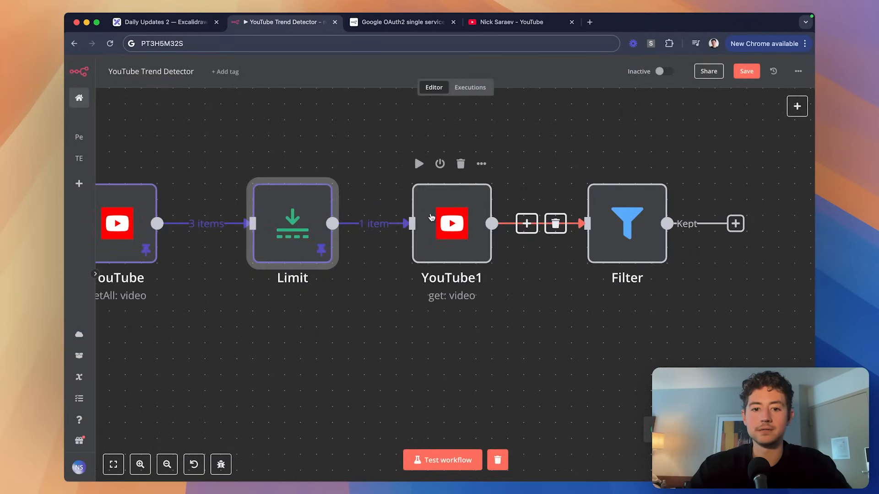
# Rerun YouTube1 to fetch the newest video's details, lasting PT39M26S.
pyautogui.doubleClick(452, 221)
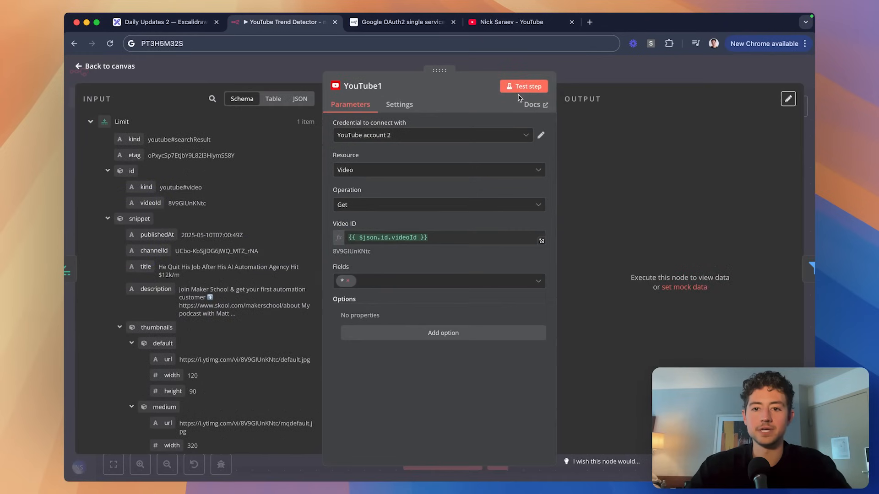
pyautogui.click(521, 88)
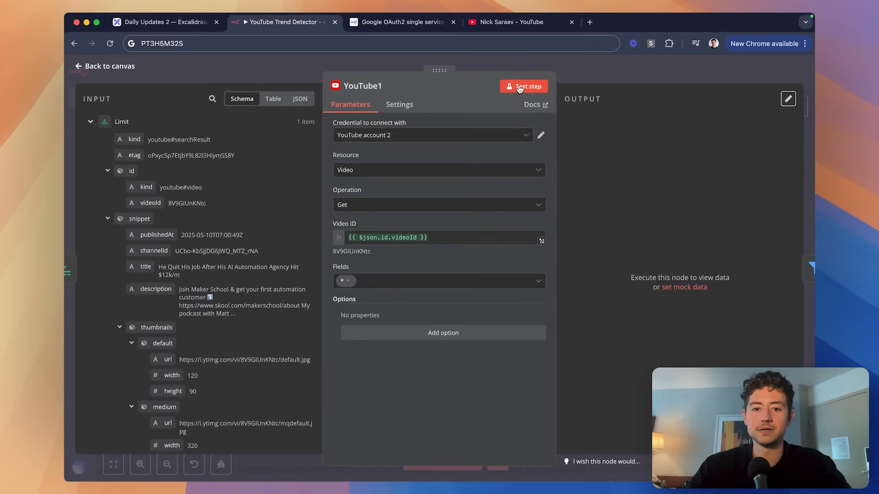
pyautogui.scroll(-15, 686, 206)
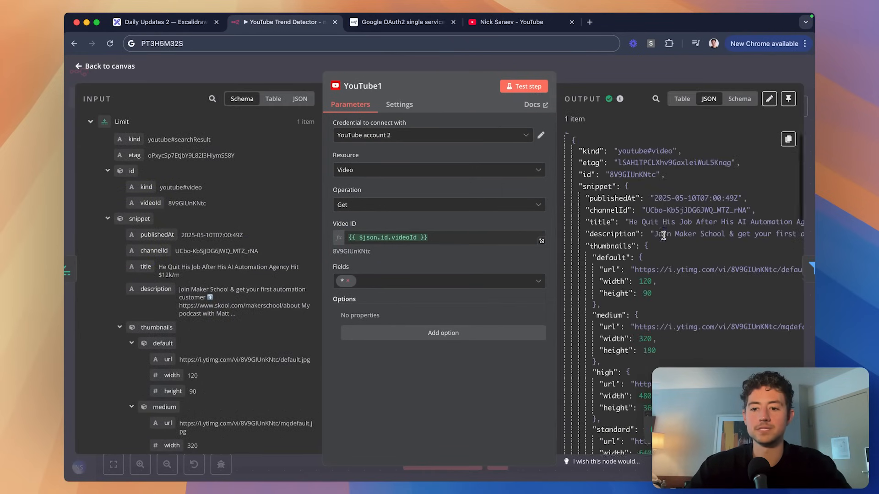
pyautogui.scroll(-2, 663, 235)
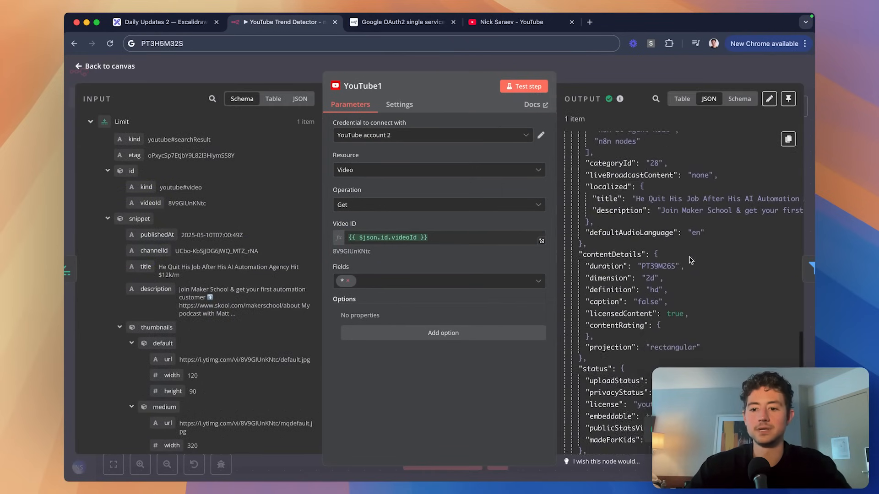
pyautogui.scroll(5, 704, 277)
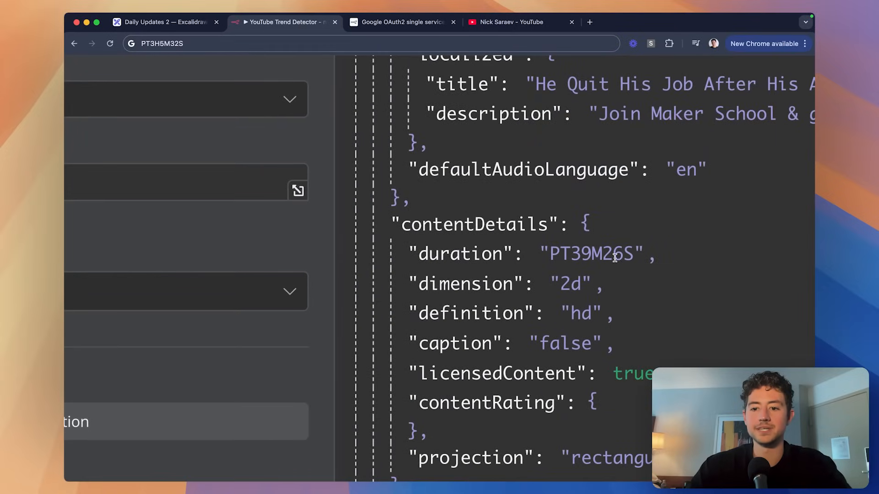
pyautogui.scroll(-5, 631, 253)
# Pin YouTube1's output and test the Filter, which discards the newest video.
pyautogui.click(627, 74)
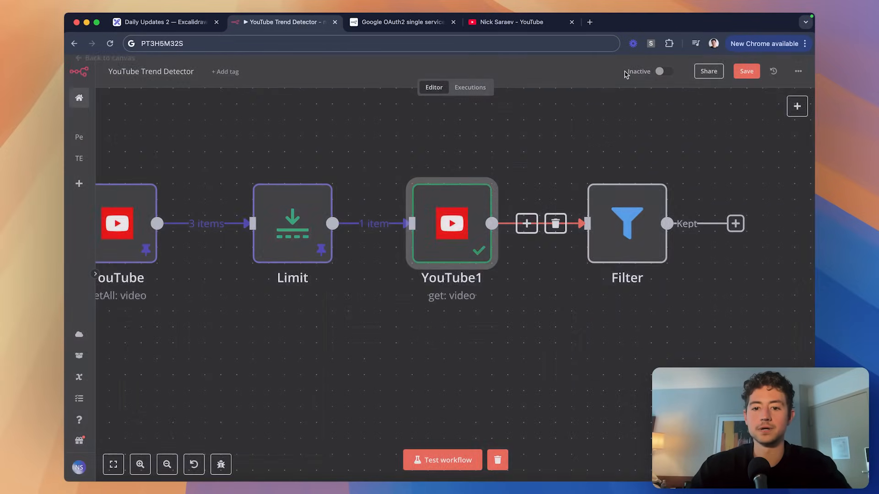
pyautogui.press('p')
pyautogui.scroll(-5, 550, 247)
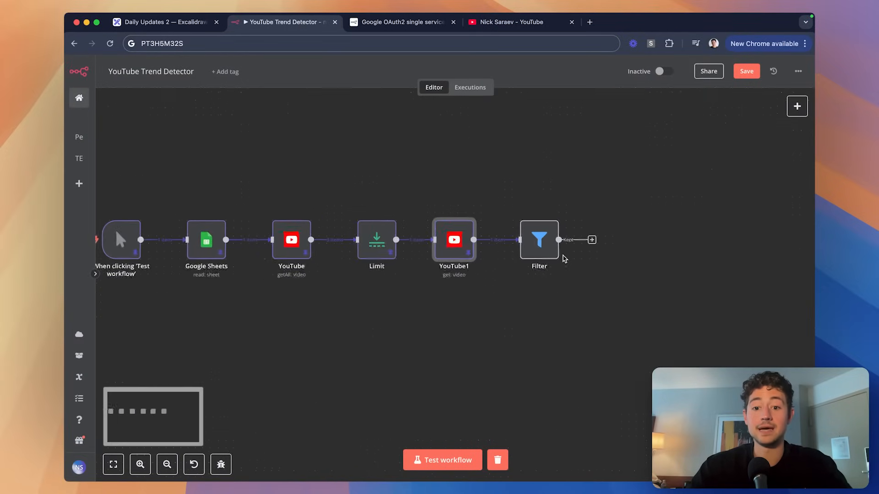
pyautogui.doubleClick(543, 240)
pyautogui.click(507, 88)
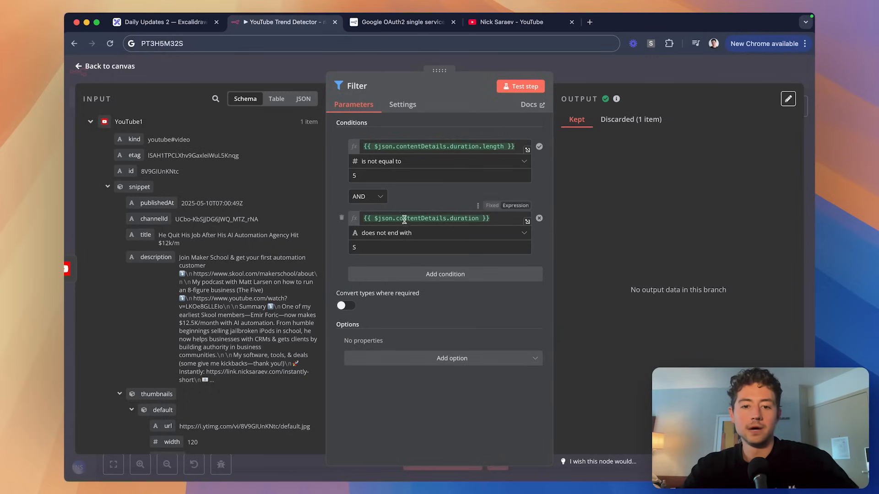
# Remove the duration-does-not-end-with-S condition and test the Filter to inspect its JSON output.
pyautogui.click(341, 218)
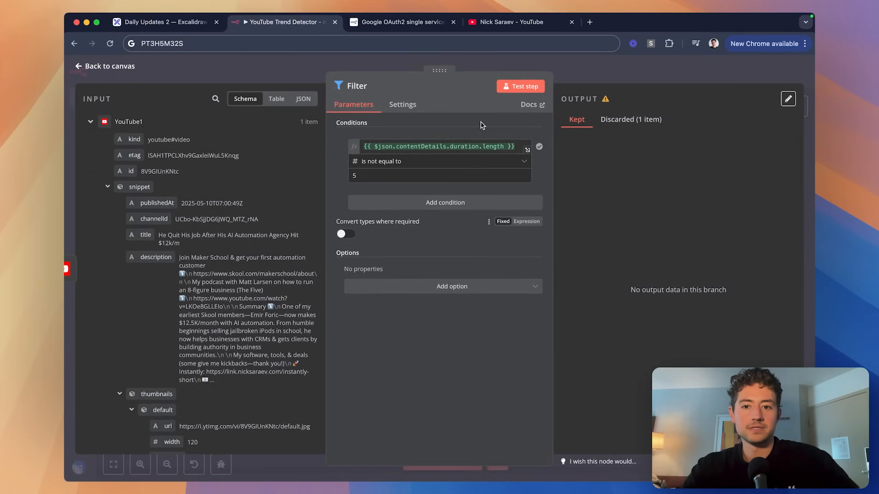
pyautogui.click(513, 91)
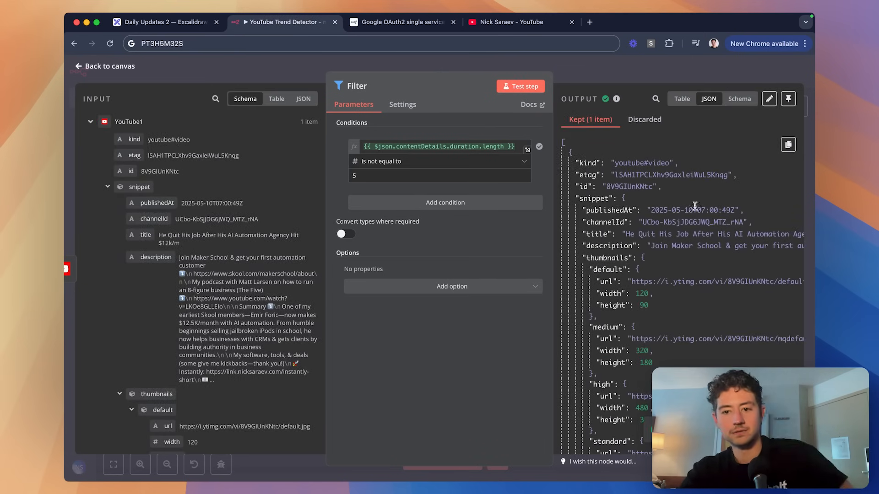
pyautogui.moveTo(548, 167); pyautogui.dragTo(532, 166)
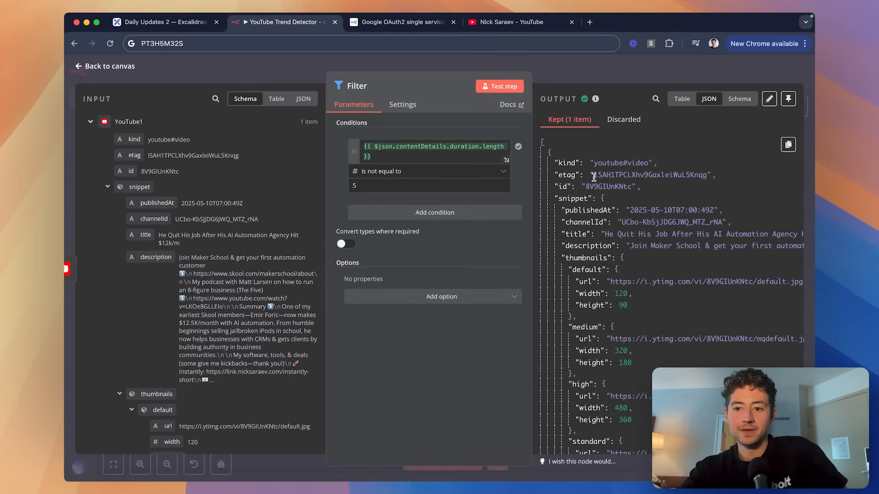
pyautogui.scroll(-10, 266, 254)
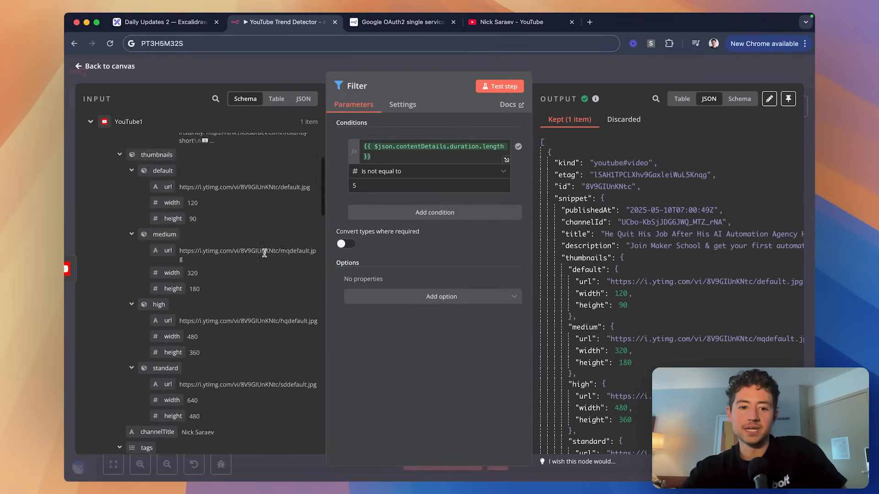
pyautogui.scroll(-10, 266, 254)
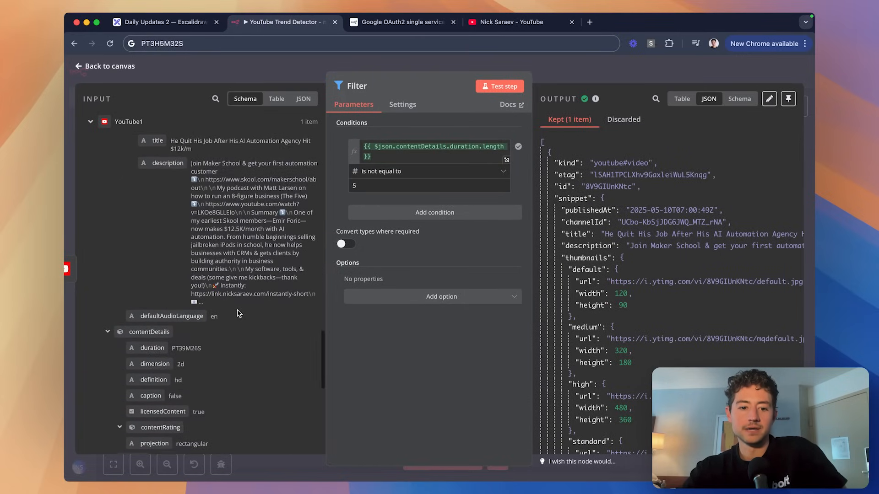
pyautogui.scroll(5, 162, 308)
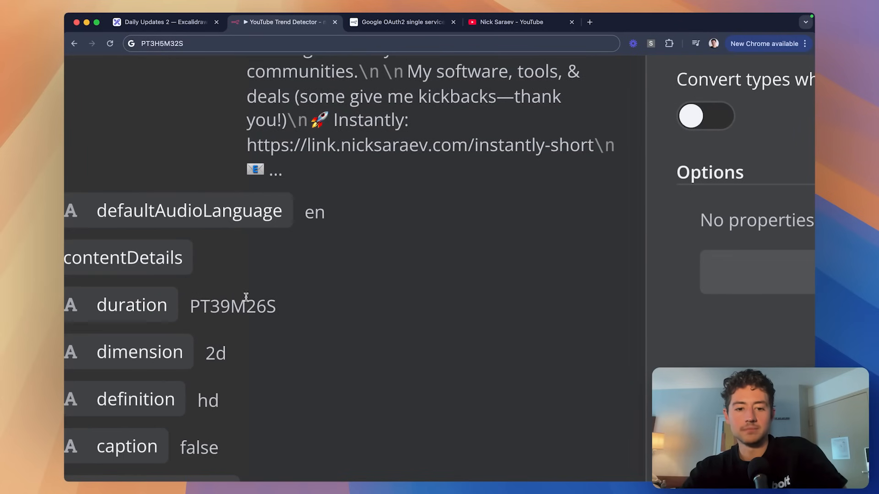
pyautogui.scroll(-5, 291, 322)
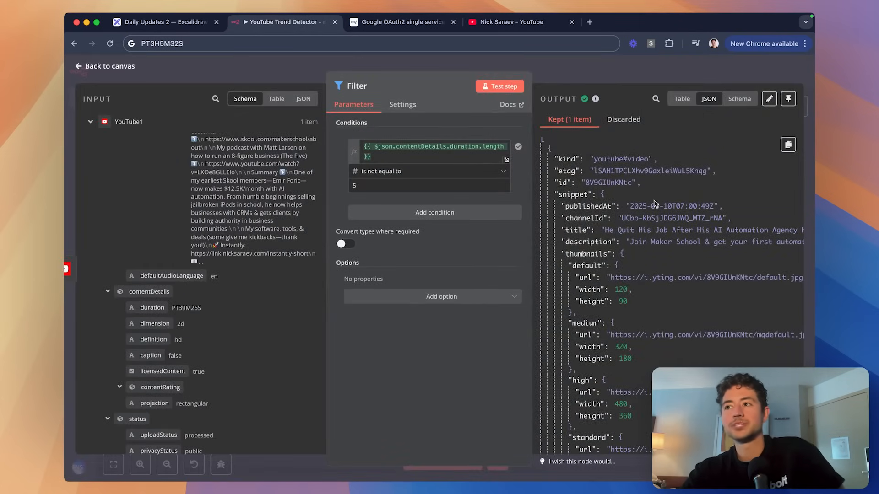
# Make the duration condition Number 'is greater than' 5, rerun it, pin the output, and return to canvas.
pyautogui.click(450, 174)
pyautogui.moveTo(424, 197)
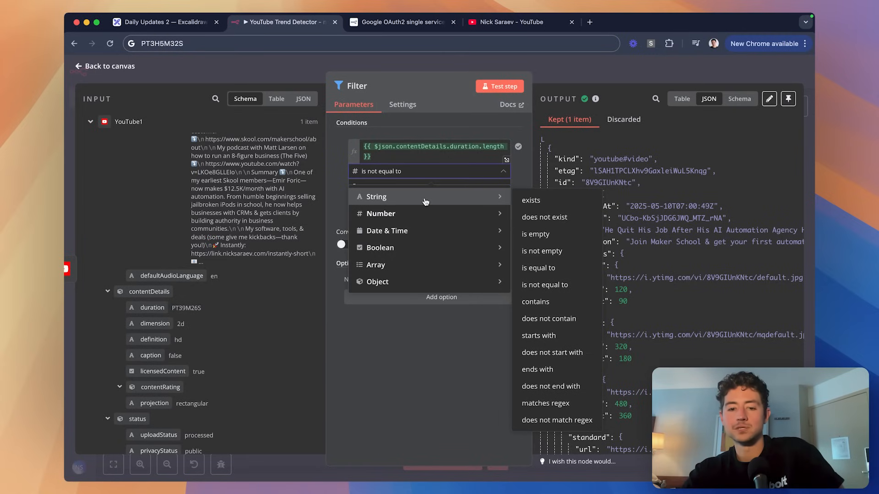
pyautogui.moveTo(483, 213)
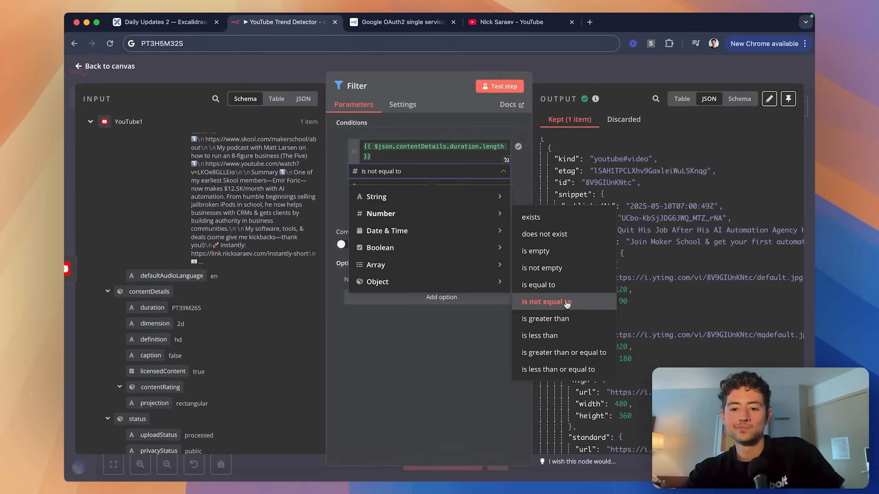
pyautogui.click(568, 319)
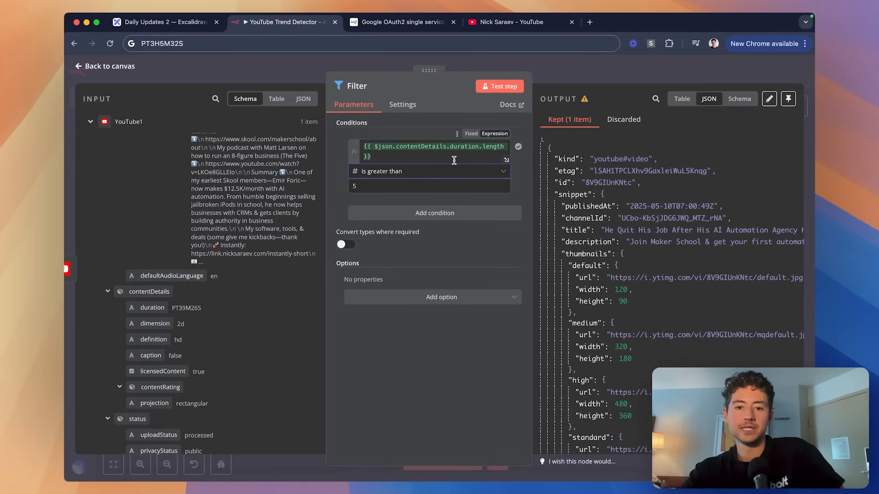
pyautogui.click(495, 89)
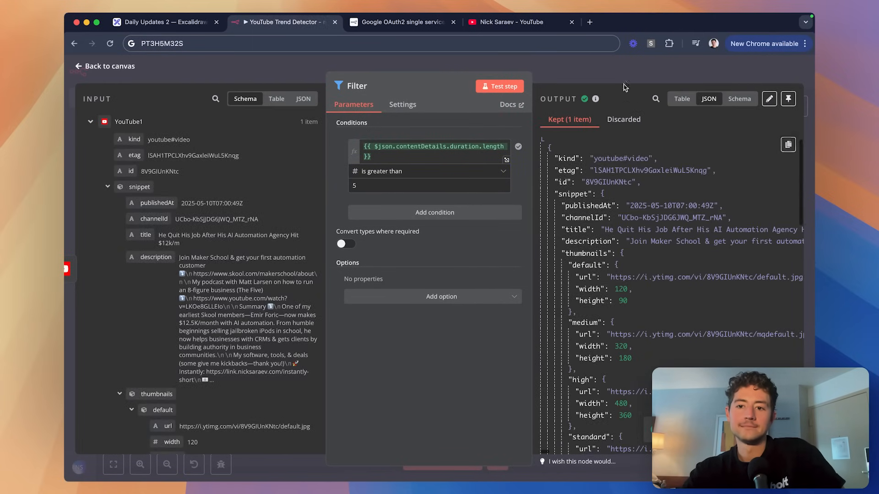
pyautogui.click(787, 99)
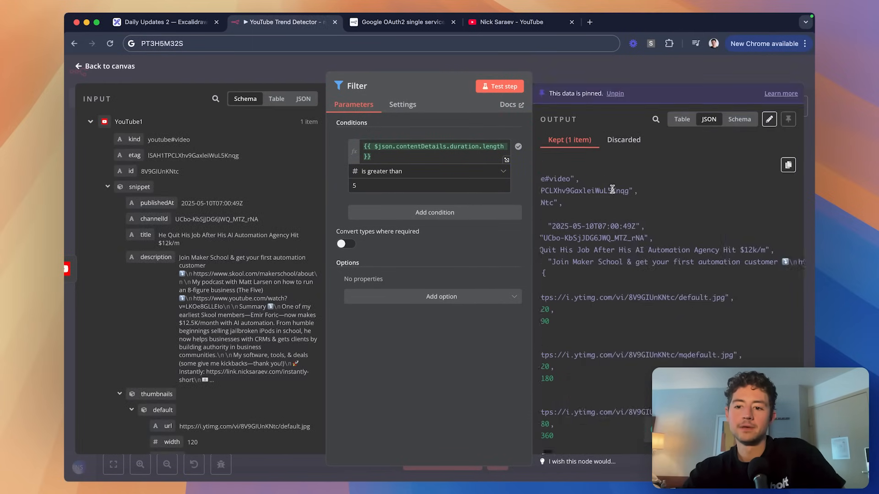
pyautogui.scroll(-2, 614, 193)
pyautogui.scroll(-15, 612, 189)
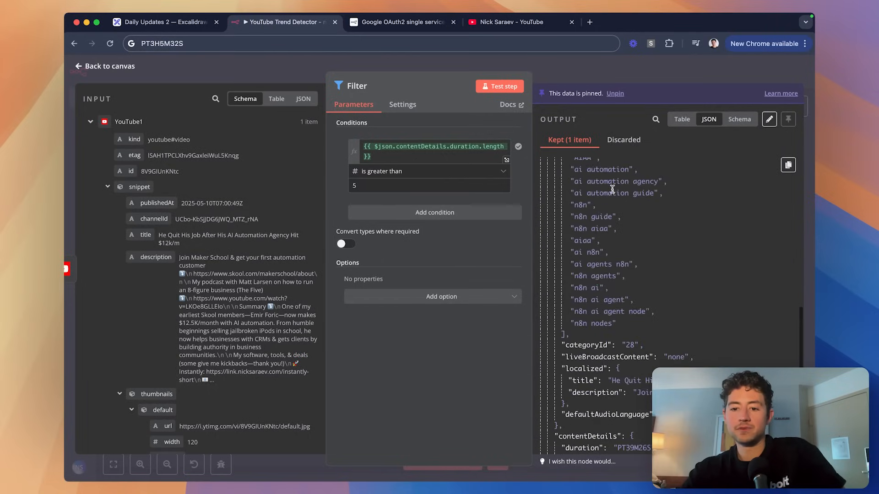
pyautogui.click(590, 71)
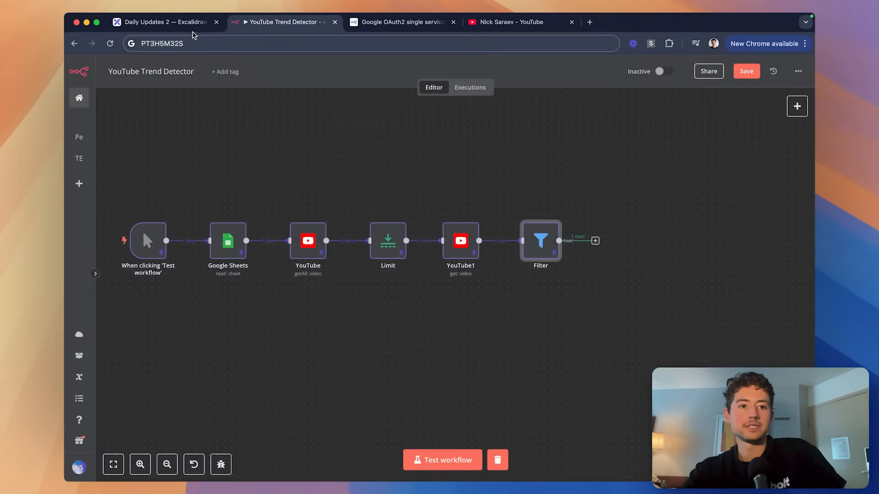
# Draw green checkmarks beside boxes 2 and 3 of the Excalidraw plan, then go back to n8n.
pyautogui.click(179, 28)
pyautogui.scroll(2, 417, 208)
pyautogui.hscroll(2, 417, 208)
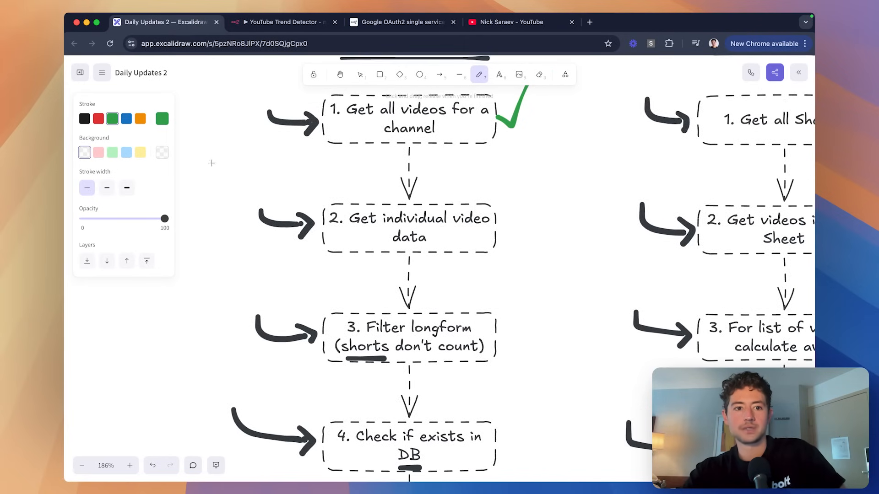
pyautogui.moveTo(506, 227); pyautogui.dragTo(554, 181)
pyautogui.scroll(-5, 531, 214)
pyautogui.hscroll(3, 532, 214)
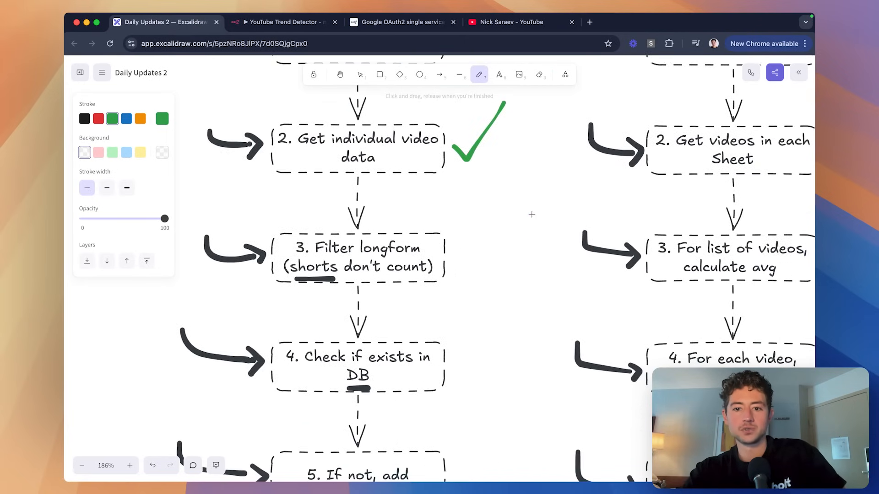
pyautogui.moveTo(454, 256); pyautogui.dragTo(500, 217)
pyautogui.scroll(-5, 441, 230)
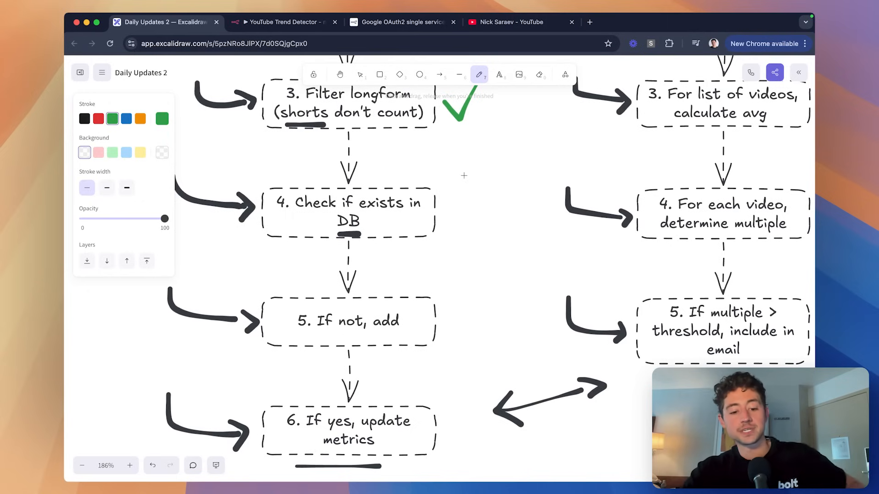
pyautogui.scroll(2, 517, 255)
pyautogui.hscroll(-3, 517, 256)
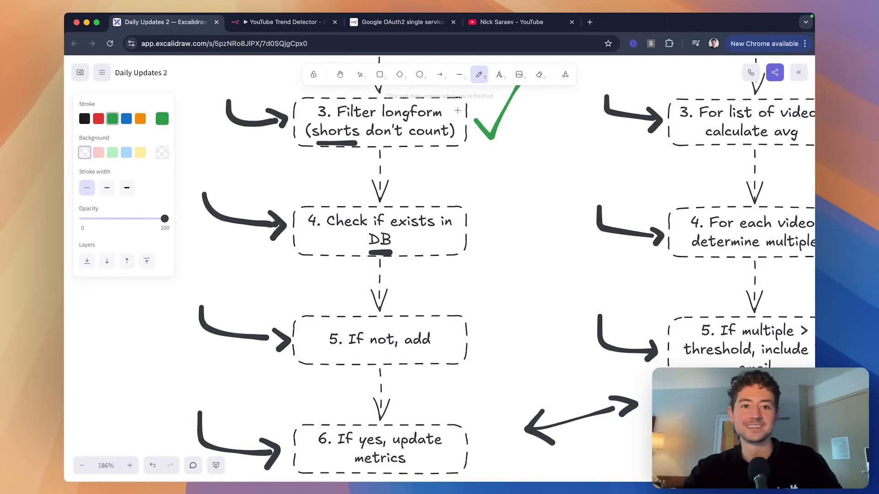
pyautogui.click(310, 25)
pyautogui.scroll(-2, 494, 141)
pyautogui.hscroll(-2, 494, 142)
# Rename the workflow to '1. YouTube Trend Detector: Add/Update' and save it.
pyautogui.scroll(-1, 495, 141)
pyautogui.hscroll(-1, 496, 141)
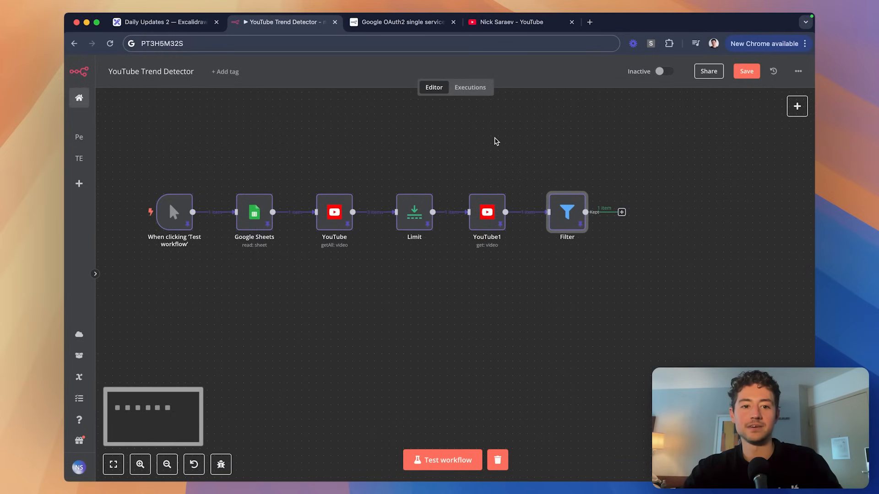
pyautogui.click(183, 72)
pyautogui.press('Up')
pyautogui.write('1.')
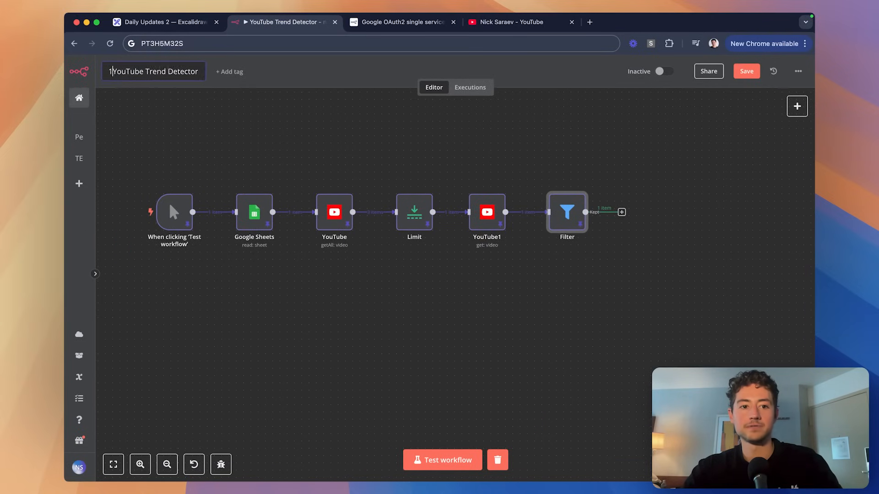
pyautogui.press('Down')
pyautogui.write(':')
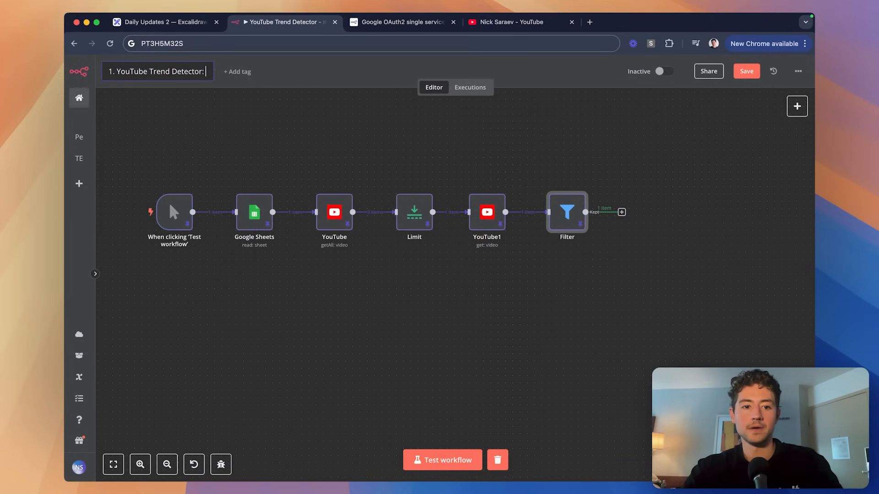
pyautogui.write(' Add/Update')
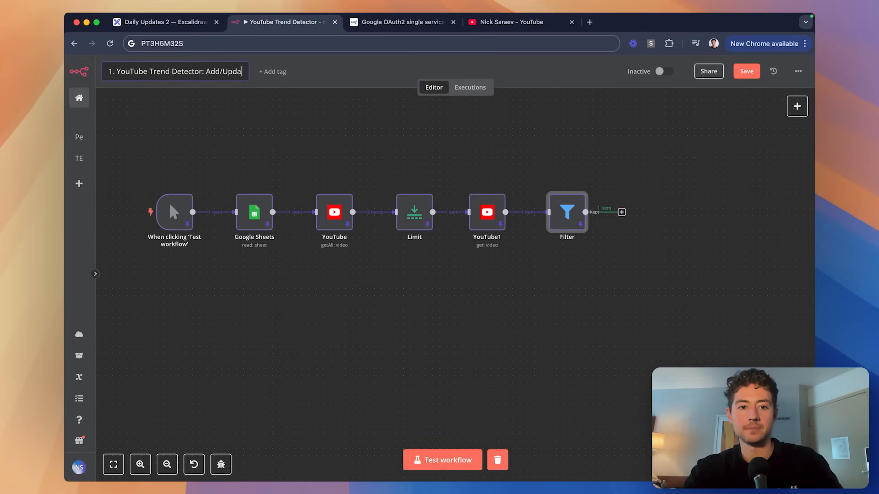
pyautogui.press('Return')
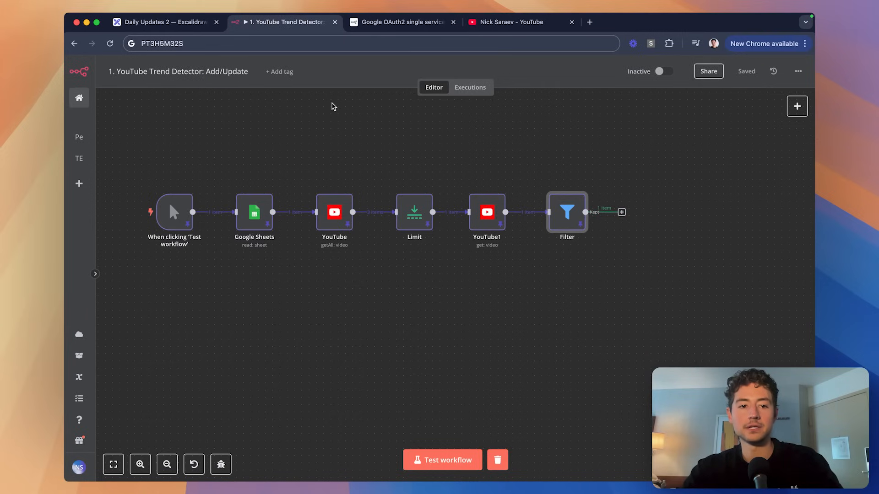
# Glance at the YouTube Trend Detector Database sheet, then return to n8n and clear the canvas selection.
pyautogui.scroll(-1, 333, 106)
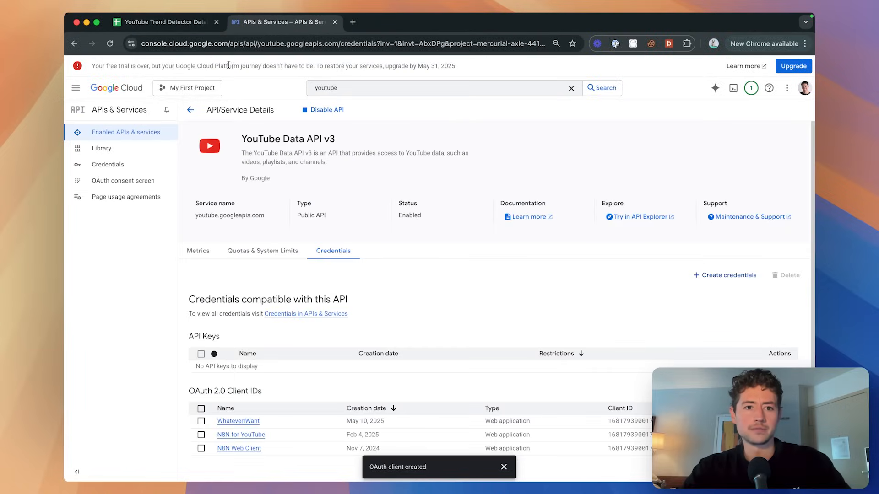
pyautogui.click(183, 24)
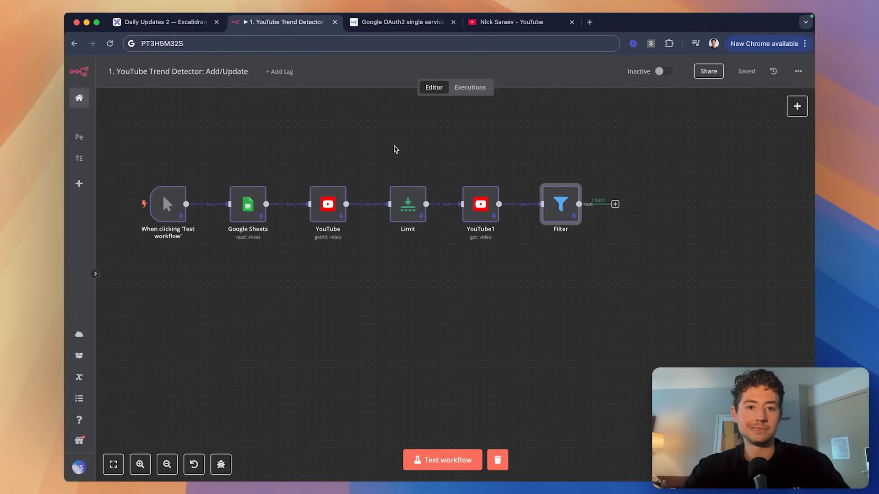
pyautogui.click(265, 42)
pyautogui.press('Escape')
pyautogui.click(605, 160)
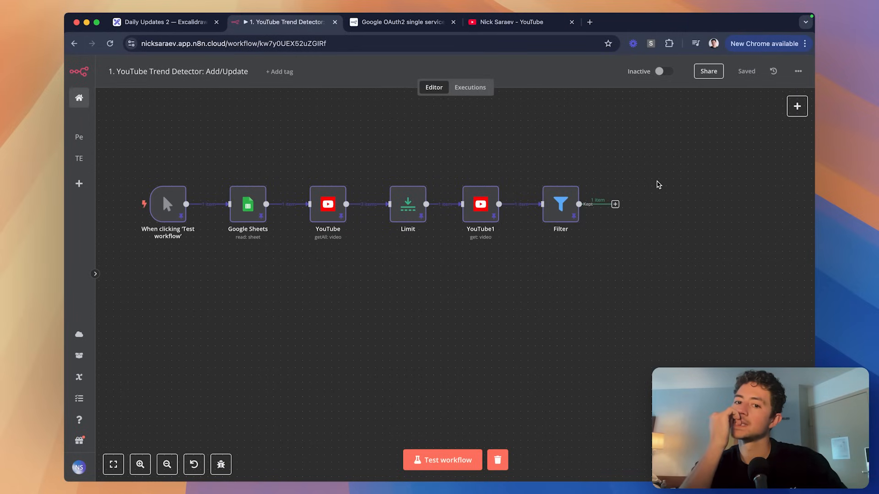
# Add a new Google Sheets tab named after the channel ID copied from cell A2.
pyautogui.press('super+grave')
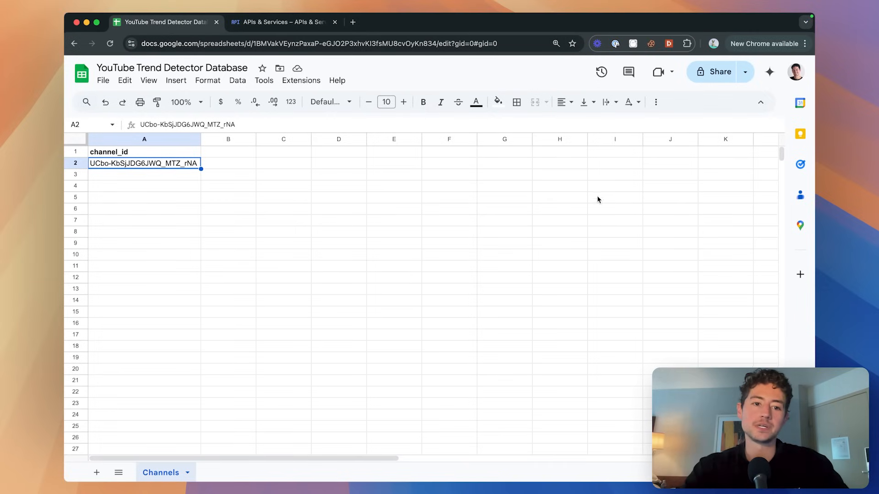
pyautogui.doubleClick(161, 164)
pyautogui.press('super+a')
pyautogui.press('super+c')
pyautogui.press('Escape')
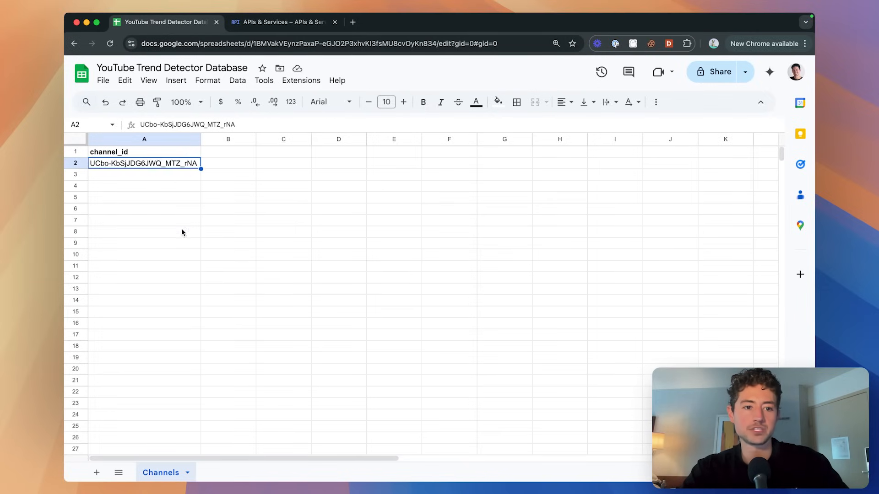
pyautogui.click(97, 472)
pyautogui.doubleClick(216, 473)
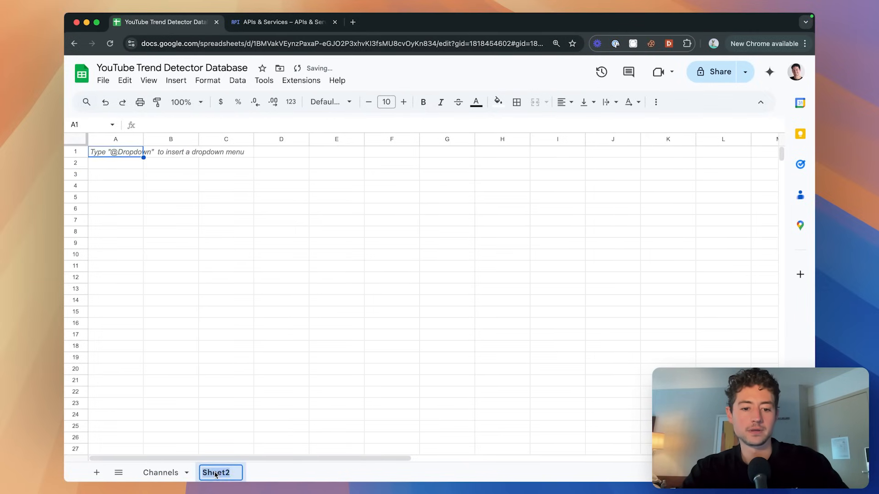
pyautogui.press('super+v')
pyautogui.press('Return')
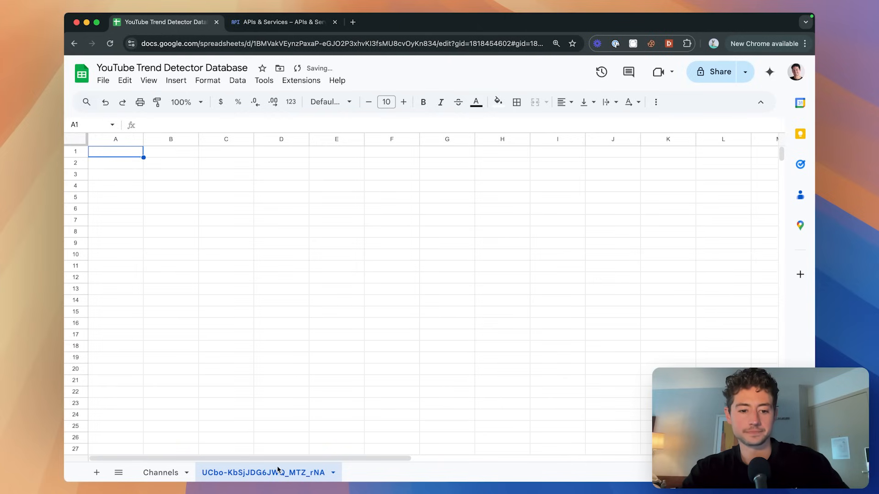
# Enter headers id, videoTitle, views and multiple in cells A1 to D1 of the new tab.
pyautogui.click(111, 156)
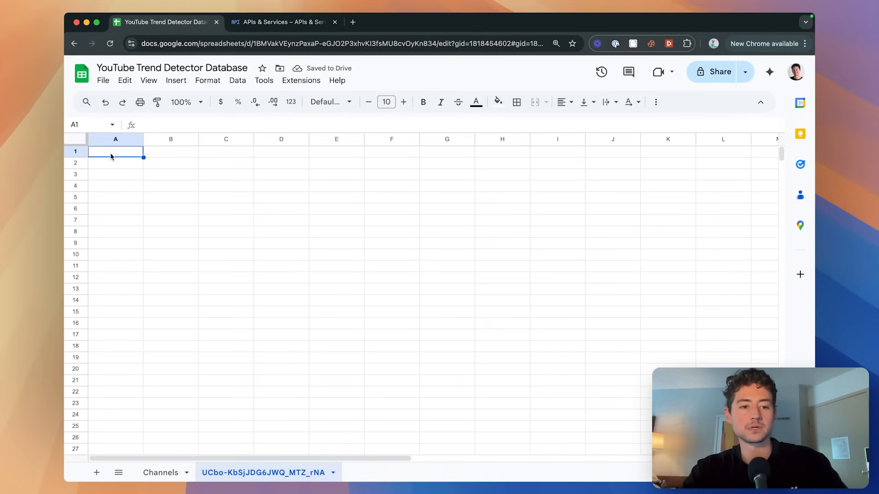
pyautogui.write('id')
pyautogui.press('Return')
pyautogui.press('Tab')
pyautogui.press('Up')
pyautogui.write('vide')
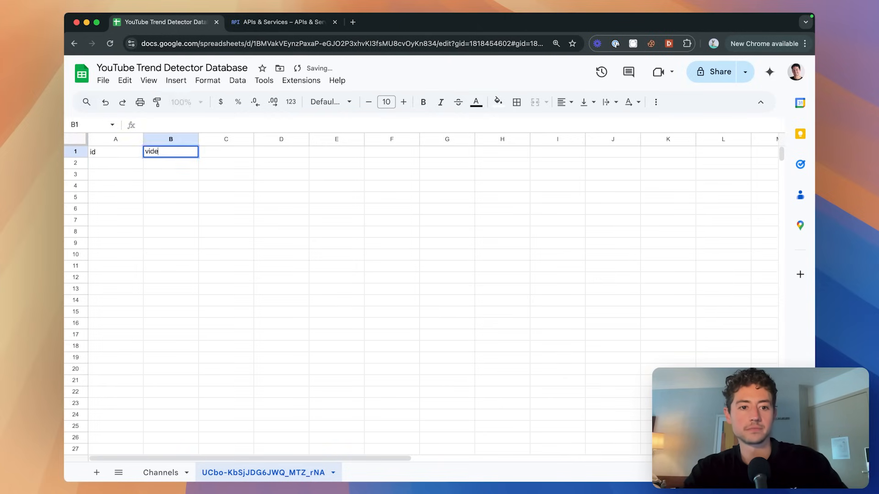
pyautogui.write('oTitle')
pyautogui.press('Tab')
pyautogui.write('views')
pyautogui.press('Return')
pyautogui.press('Up')
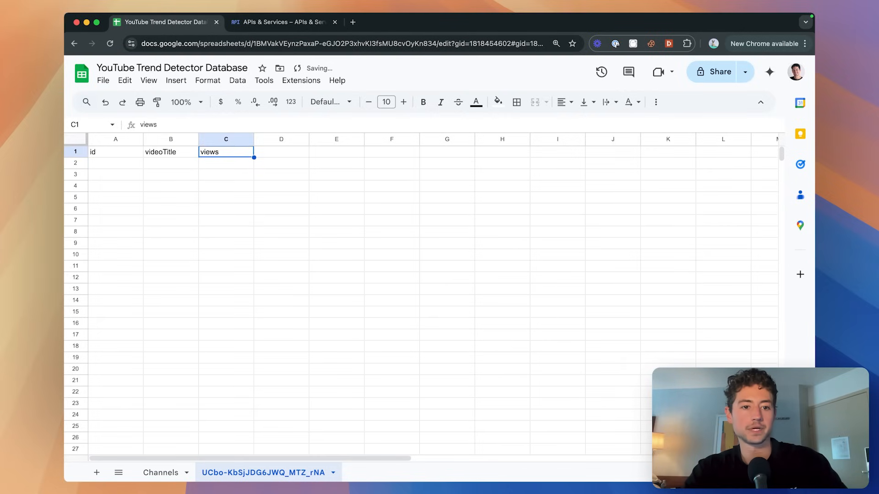
pyautogui.press('Tab')
pyautogui.write('multiple')
pyautogui.press('Left')
pyautogui.press('Left')
pyautogui.press('Left')
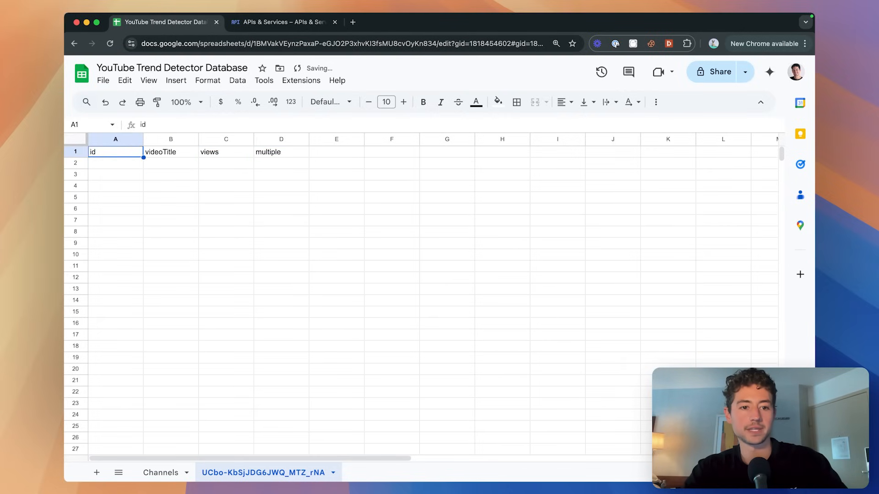
pyautogui.press('Right')
pyautogui.press('Right')
pyautogui.press('Right')
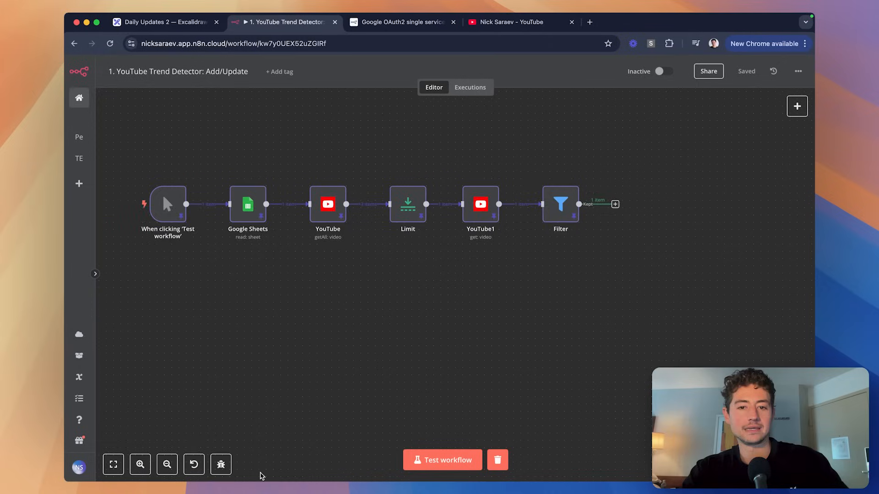
pyautogui.hscroll(3, 578, 212)
pyautogui.scroll(3, 578, 212)
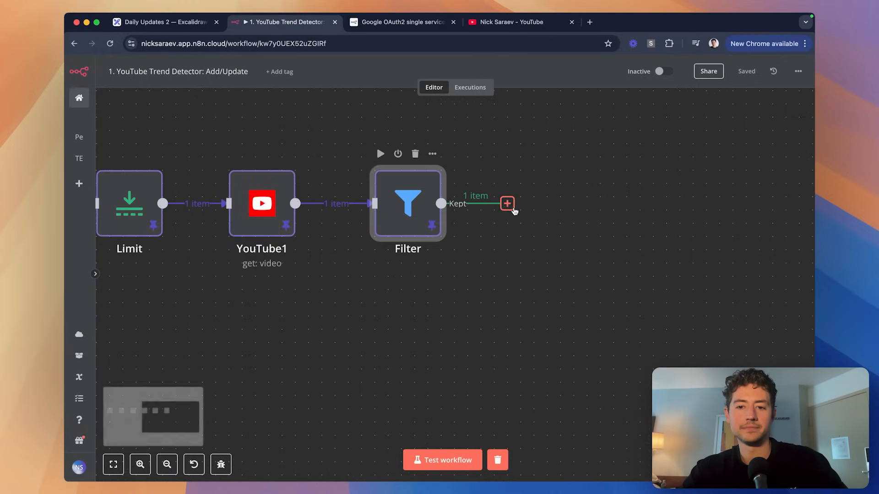
# After the Filter's output, search 'sheet' and pick Google Sheets to list its actions.
pyautogui.click(513, 209)
pyautogui.write('sheet')
pyautogui.click(673, 165)
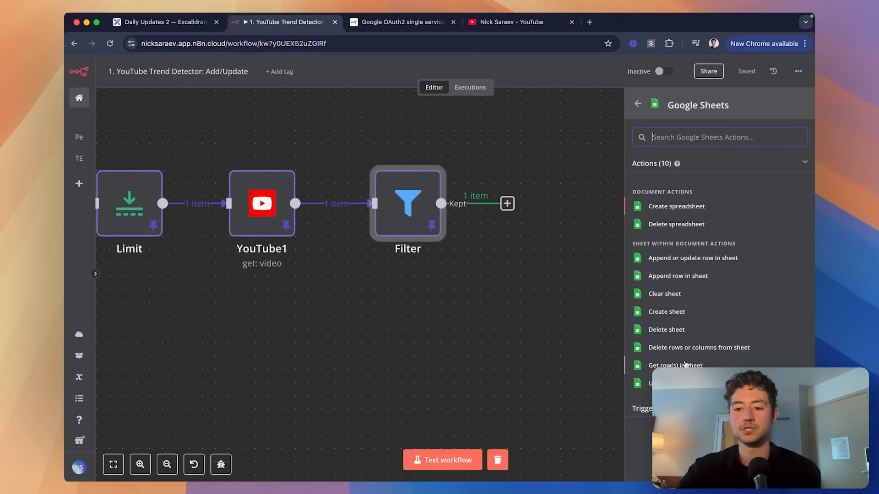
pyautogui.scroll(-2, 696, 297)
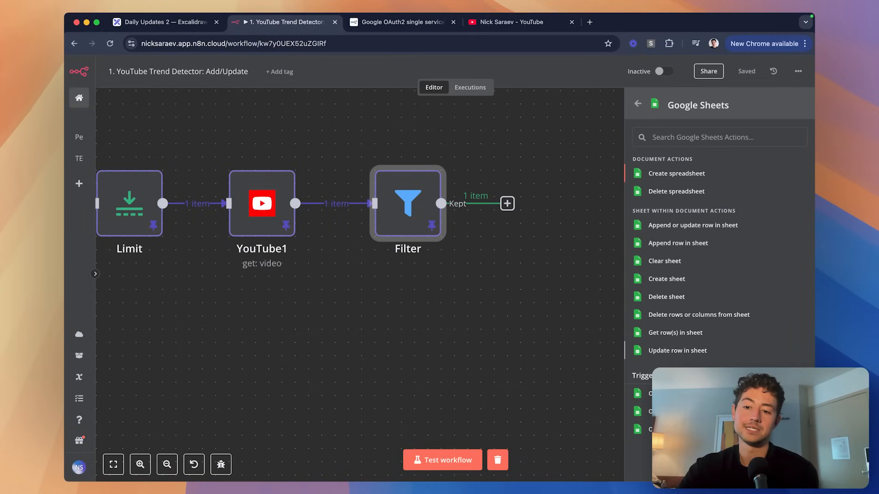
pyautogui.scroll(-1, 696, 351)
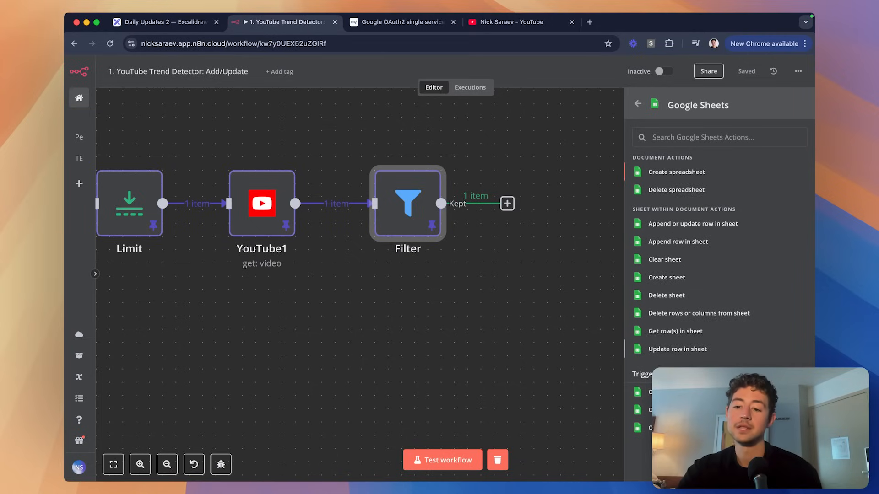
# Choose the 'Get row(s) in sheet' action, keep the Sheet in 'From list' mode, and return to canvas.
pyautogui.click(666, 330)
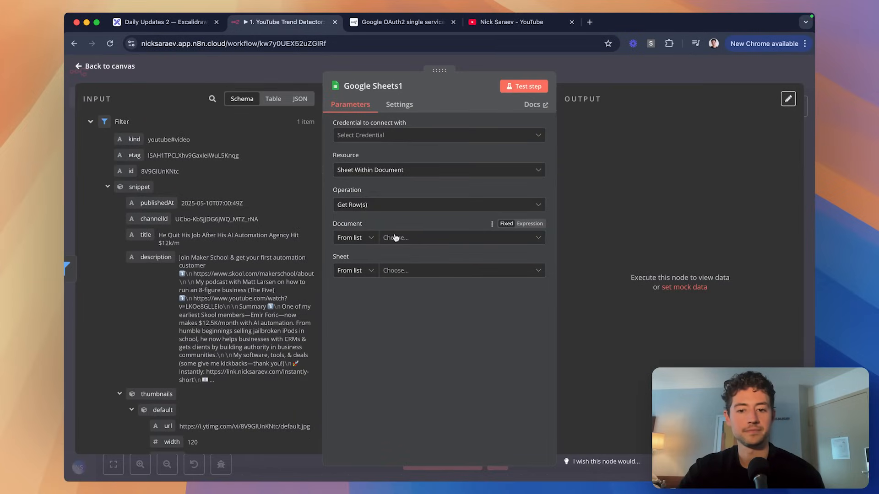
pyautogui.click(378, 272)
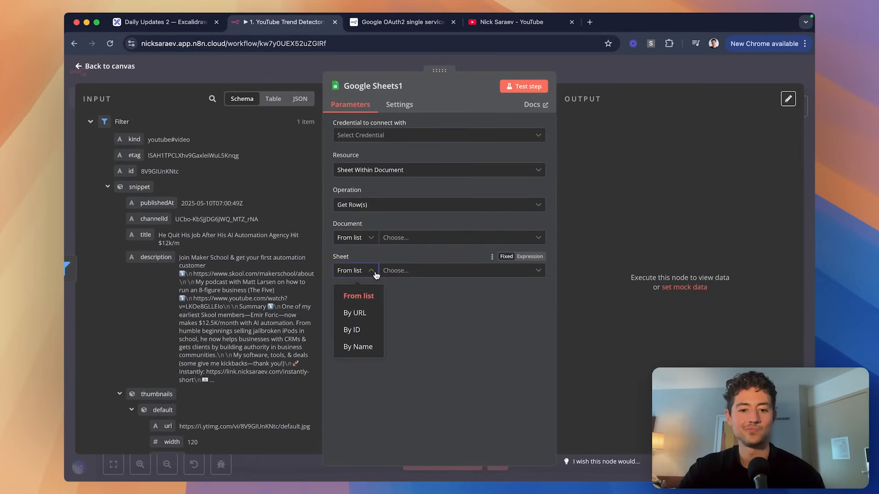
pyautogui.click(476, 315)
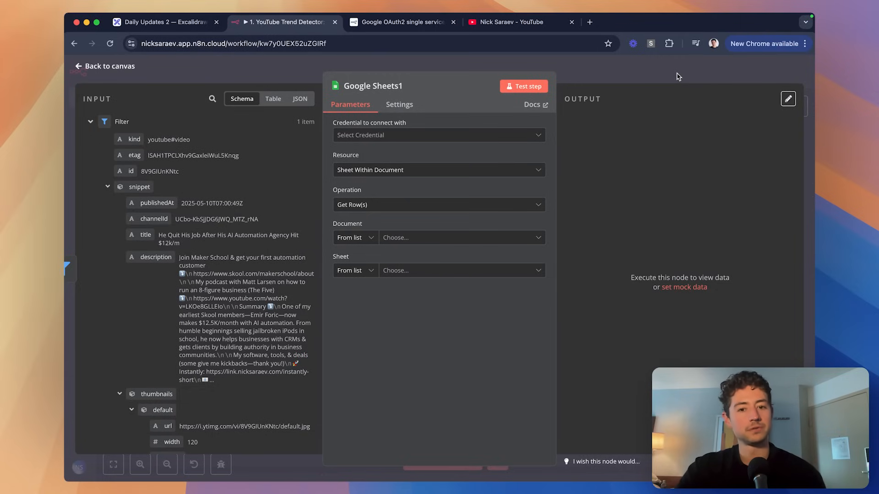
pyautogui.click(680, 76)
pyautogui.hscroll(-3, 569, 154)
pyautogui.scroll(-5, 573, 160)
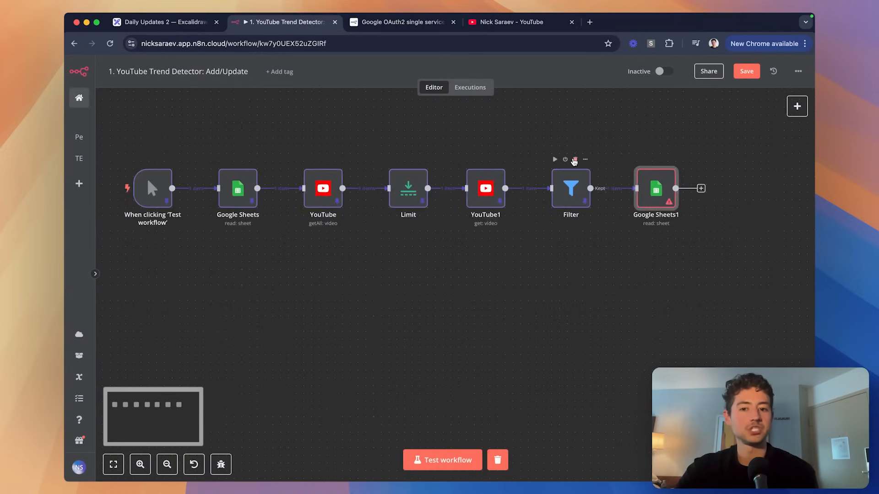
pyautogui.hscroll(-3, 574, 160)
pyautogui.scroll(3, 553, 204)
pyautogui.hscroll(3, 554, 204)
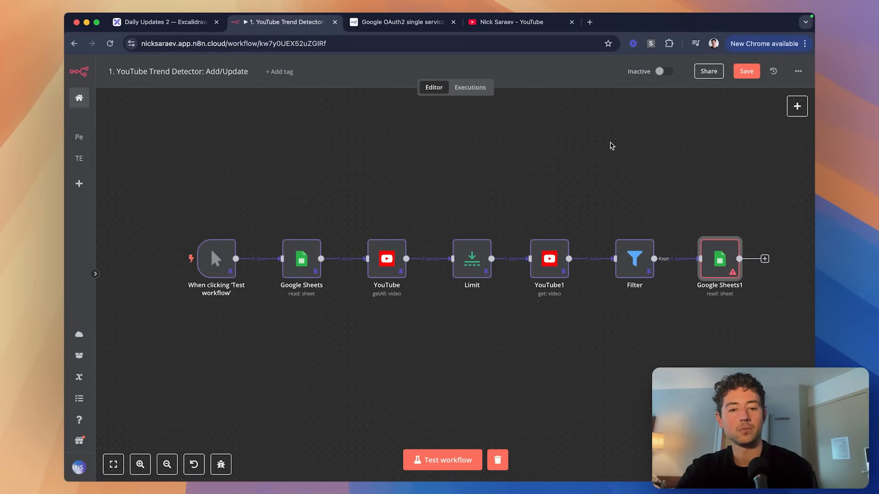
pyautogui.scroll(-1, 633, 146)
pyautogui.hscroll(2, 633, 145)
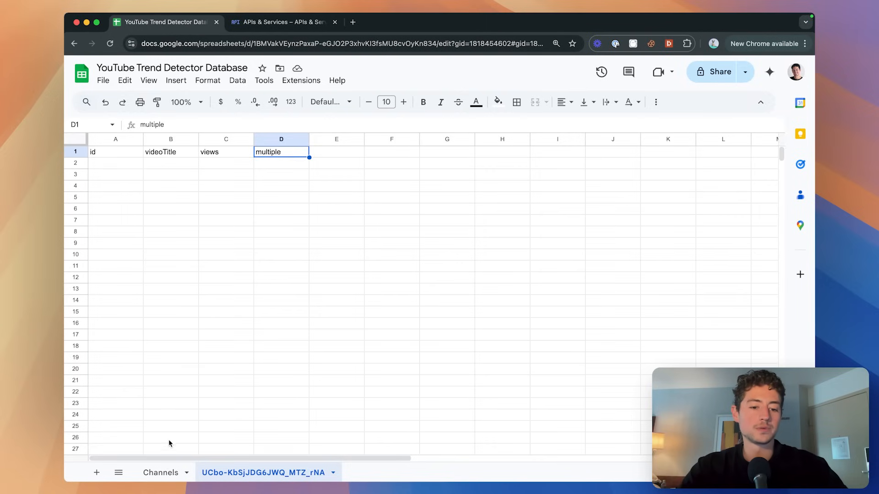
# Copy the channel tab's header row and duplicate the channel tab.
pyautogui.click(161, 472)
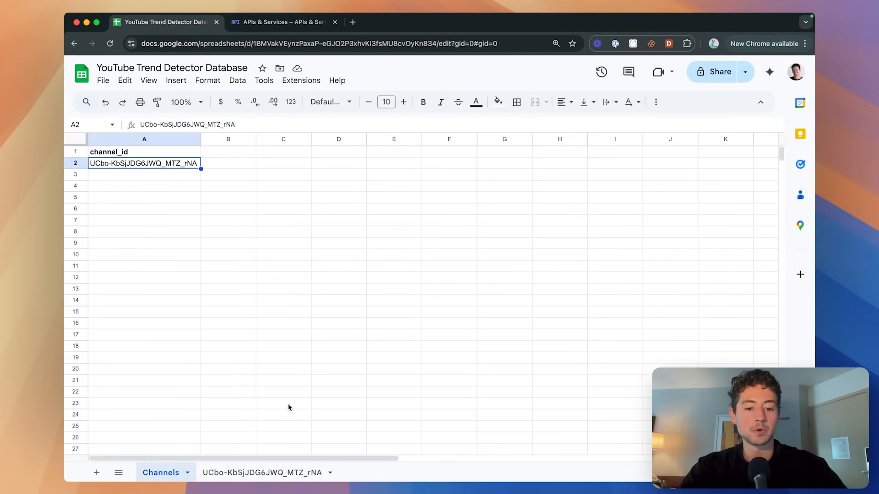
pyautogui.click(262, 473)
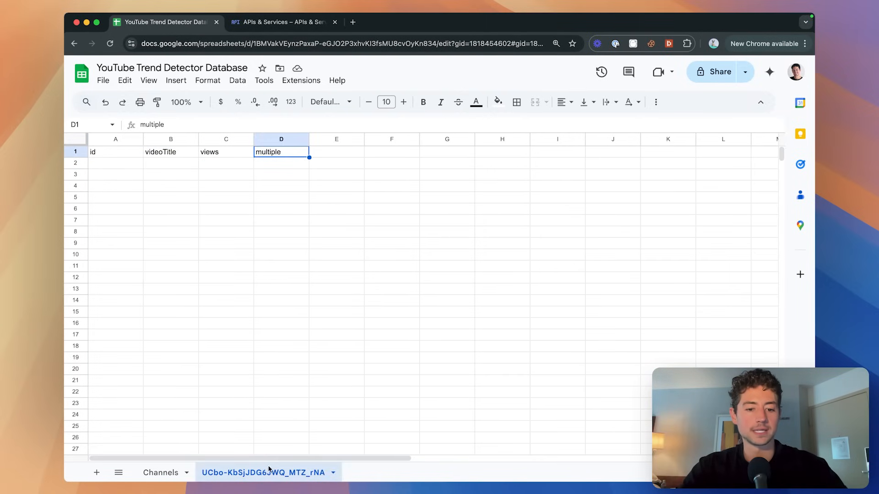
pyautogui.press('super+shift+Left')
pyautogui.press('super+c')
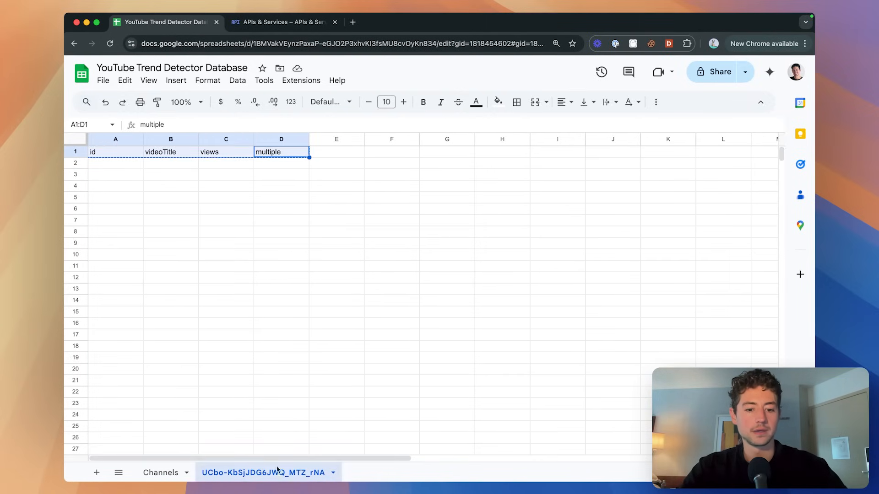
pyautogui.rightClick(277, 470)
pyautogui.click(238, 301)
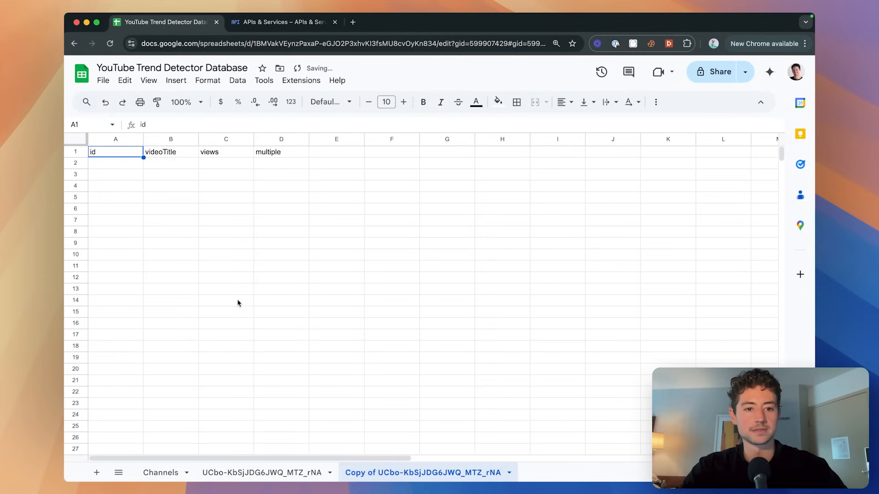
# Rename the duplicated tab to new-channel-ID.
pyautogui.doubleClick(382, 473)
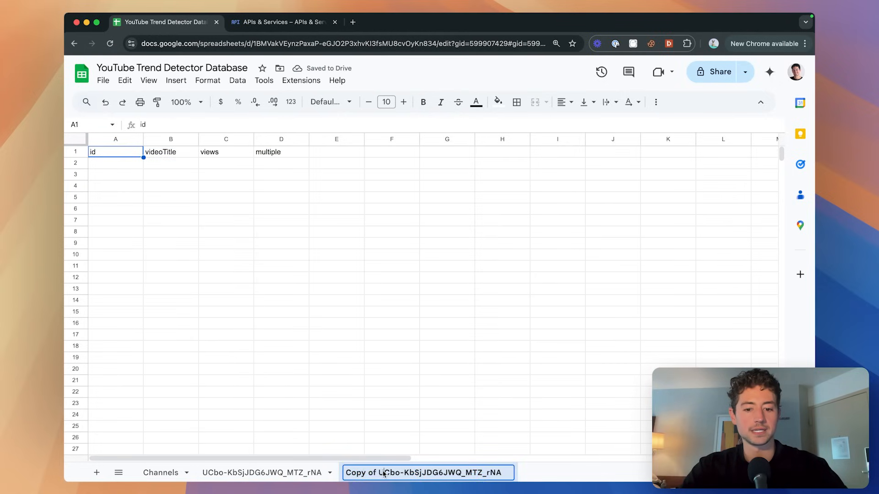
pyautogui.press('super+BackSpace')
pyautogui.hotkey('alt', 'shift', 'Right')
pyautogui.write('new-channel-I')
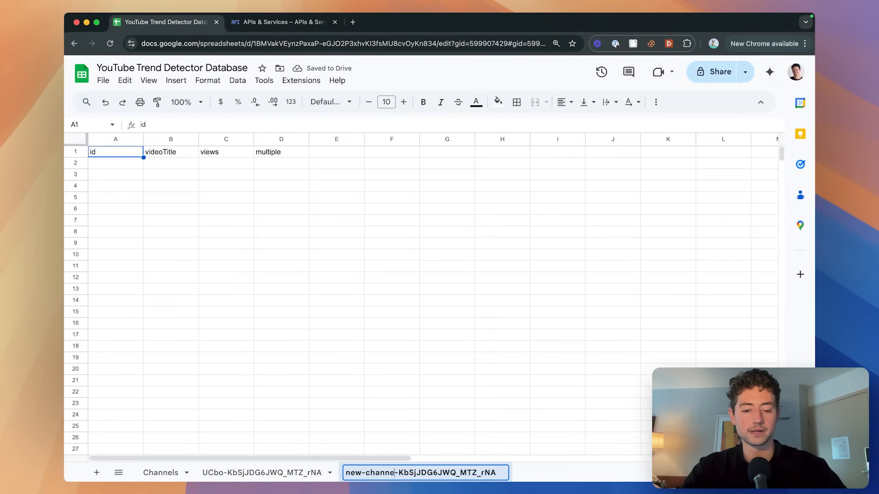
pyautogui.press('super+shift+Right')
pyautogui.write('D')
pyautogui.press('Return')
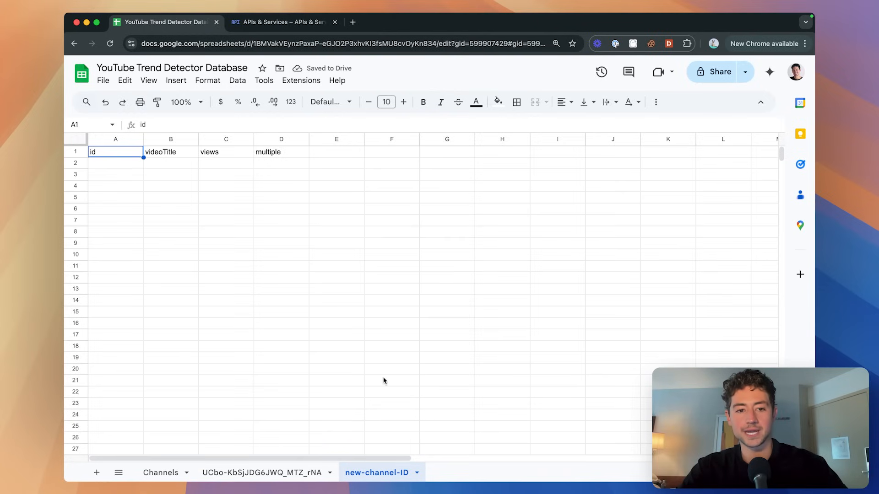
pyautogui.press('Delete')
# Delete the new-channel-ID tab, clear the channel tab's header row, and return to n8n.
pyautogui.rightClick(377, 472)
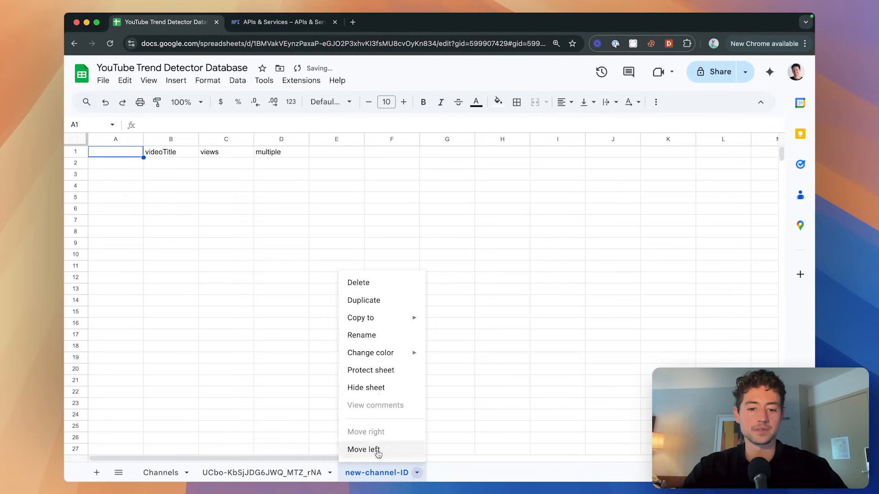
pyautogui.click(369, 281)
pyautogui.click(559, 292)
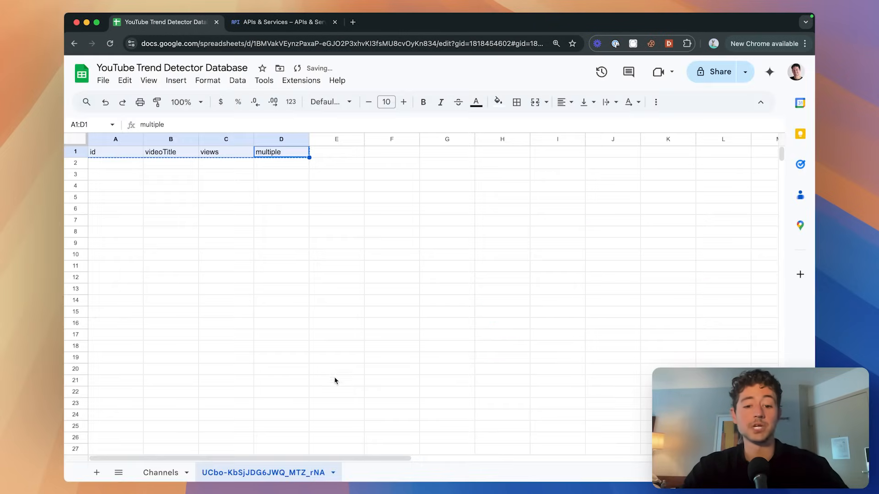
pyautogui.press('Delete')
pyautogui.click(275, 153)
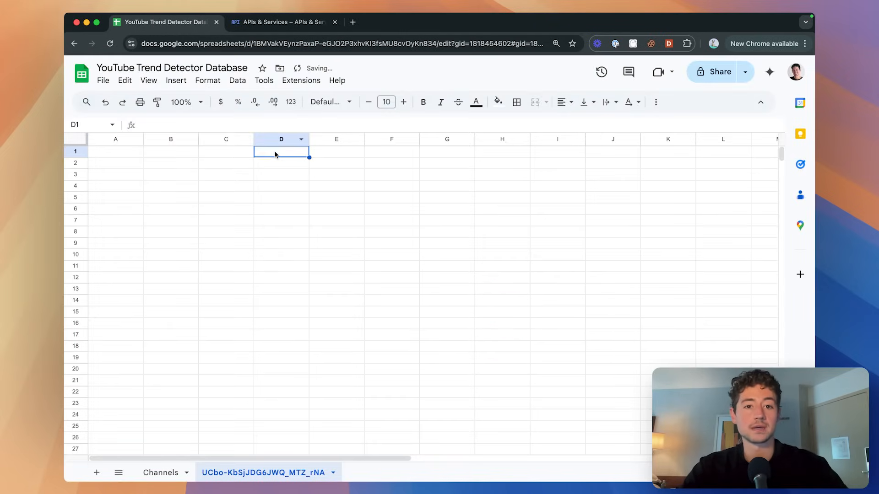
pyautogui.press('super+grave')
# Delete the existing Google Sheets1 node from the canvas.
pyautogui.scroll(-2, 520, 180)
pyautogui.hscroll(2, 520, 179)
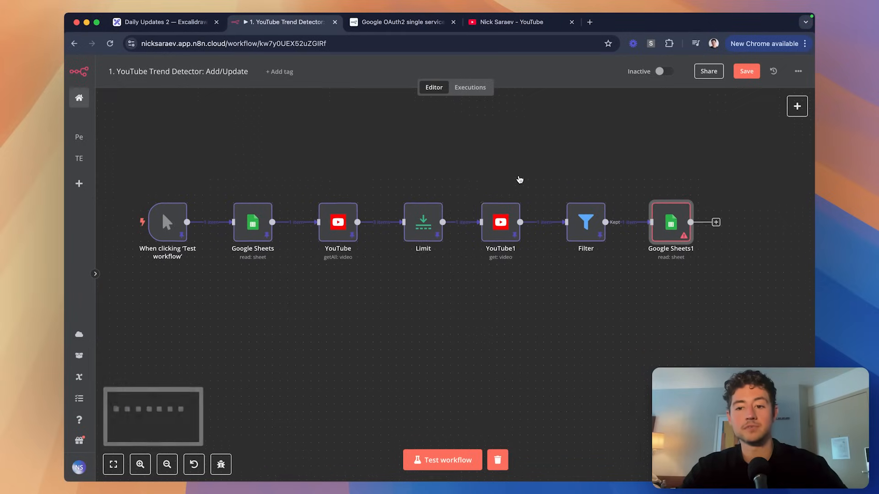
pyautogui.scroll(5, 519, 180)
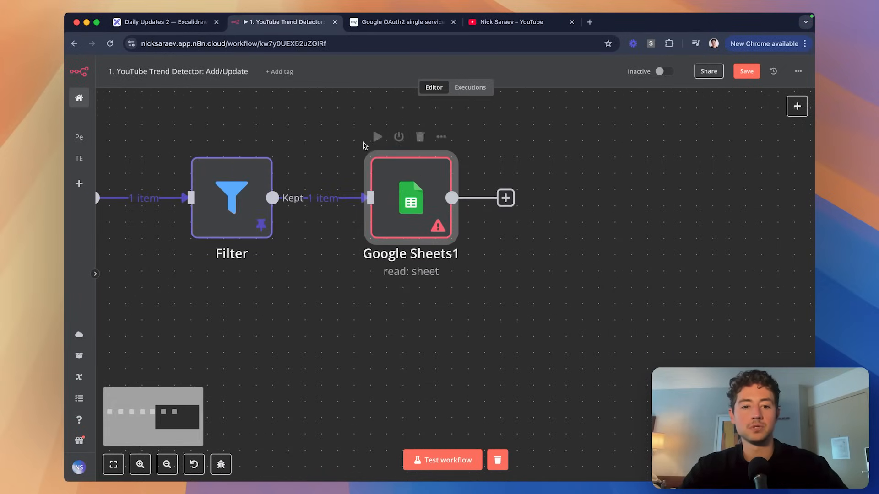
pyautogui.moveTo(330, 123); pyautogui.dragTo(498, 256)
pyautogui.press('Delete')
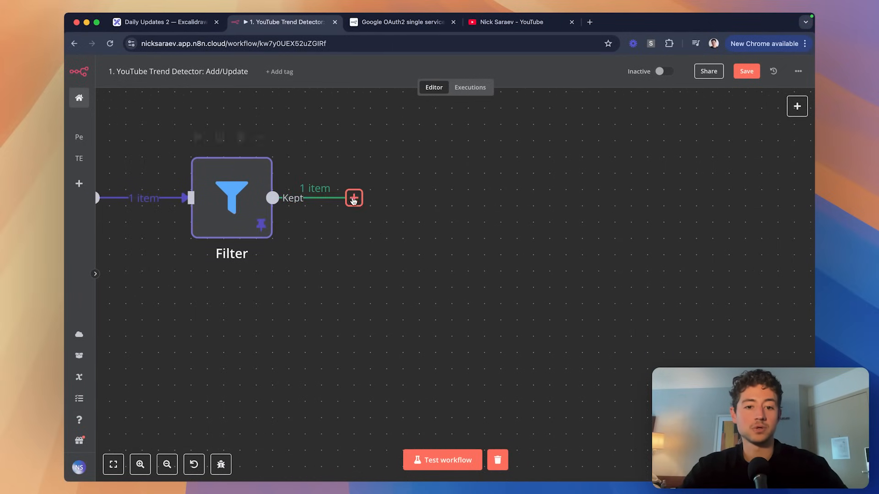
# Add a Google Sheets 'Append or update row' node after the Filter, using the YouTube credential and YouTube Trend Detector Database document.
pyautogui.click(353, 198)
pyautogui.write('sheet')
pyautogui.click(687, 163)
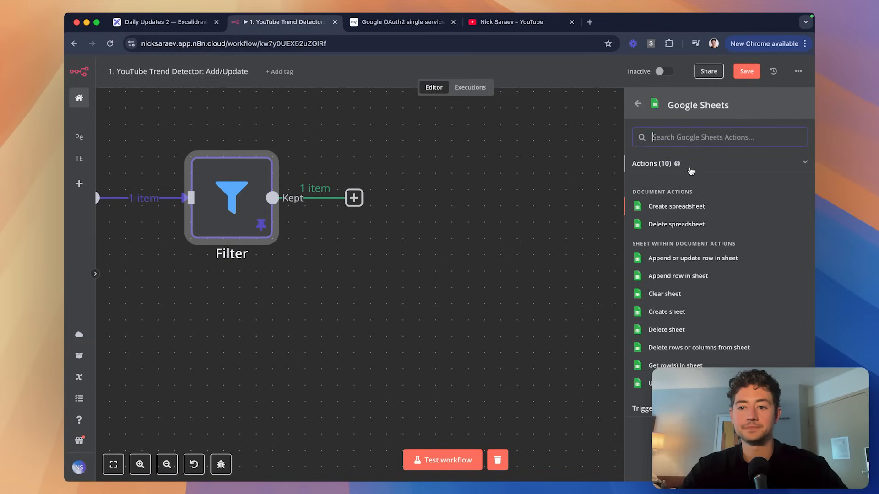
pyautogui.click(662, 259)
pyautogui.click(435, 136)
pyautogui.click(421, 189)
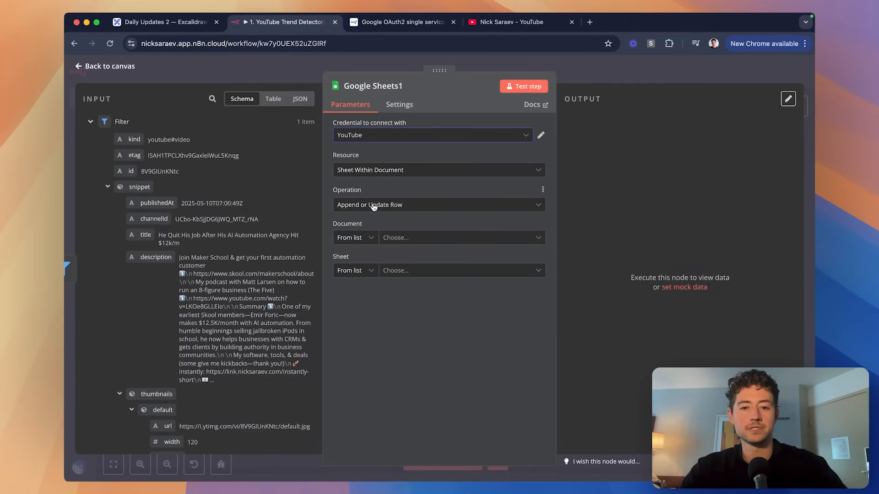
pyautogui.click(405, 238)
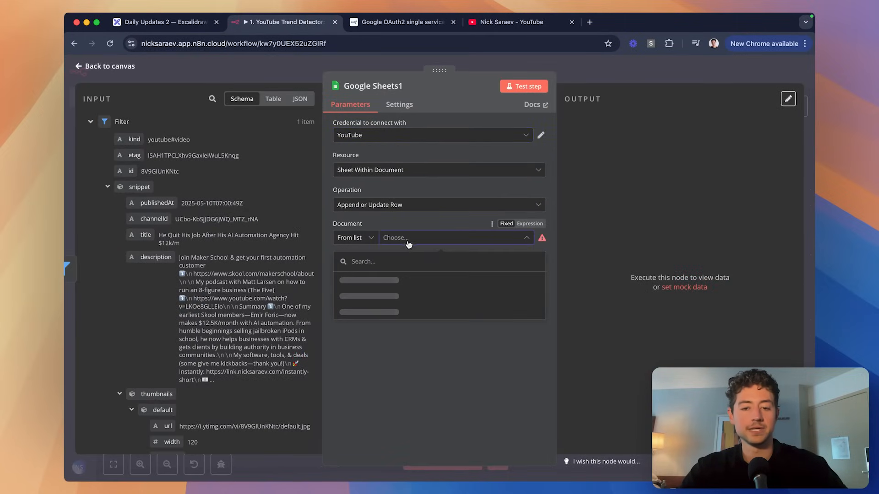
pyautogui.click(403, 287)
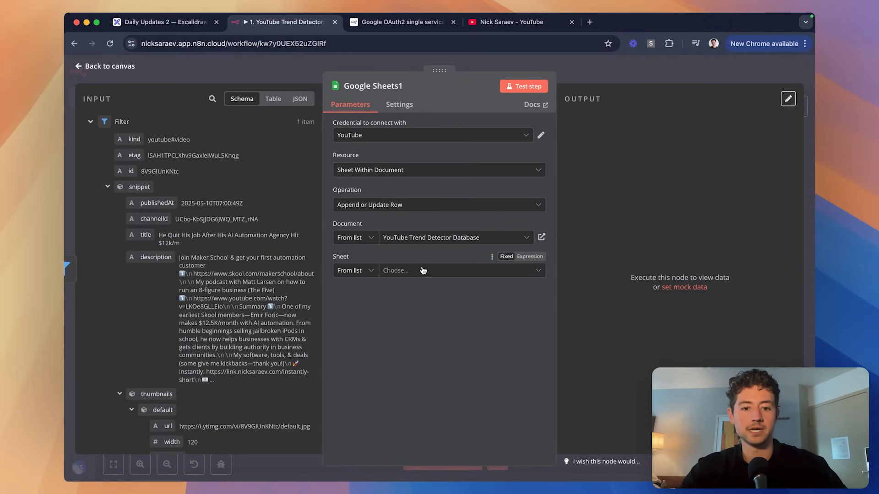
# Set the Sheet to 'By ID' and map snippet.channelId from the input into the Sheet ID.
pyautogui.click(416, 271)
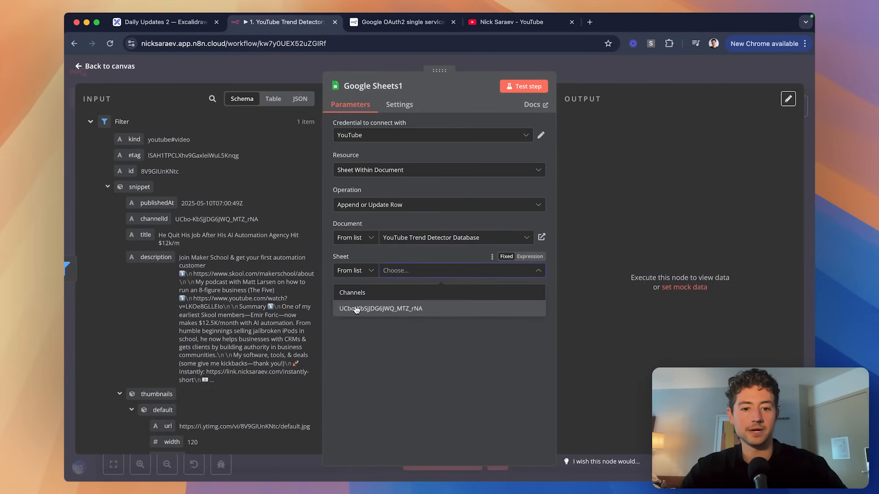
pyautogui.click(360, 271)
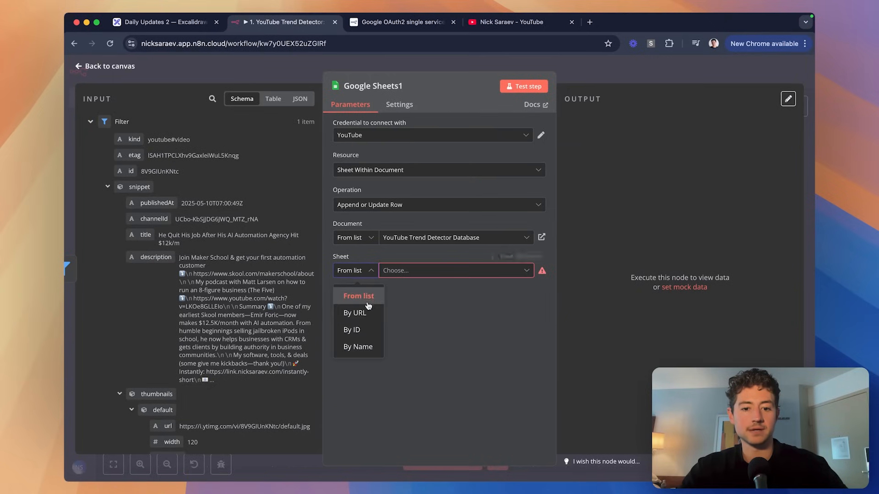
pyautogui.click(353, 330)
pyautogui.click(403, 269)
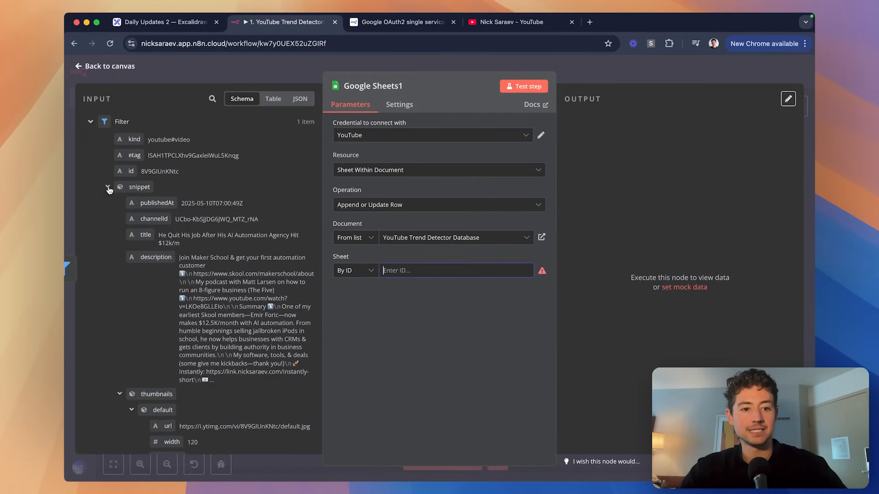
pyautogui.scroll(-1, 151, 206)
pyautogui.moveTo(154, 186); pyautogui.dragTo(470, 275)
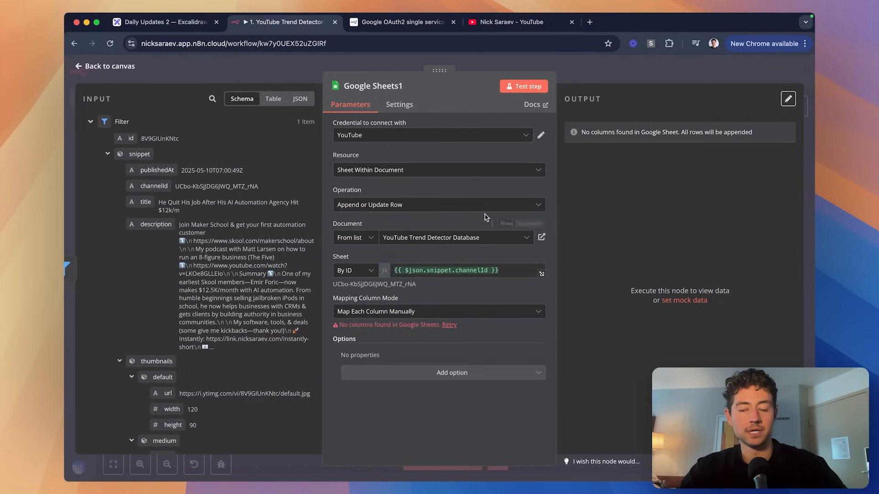
pyautogui.scroll(5, 415, 341)
pyautogui.scroll(-5, 415, 341)
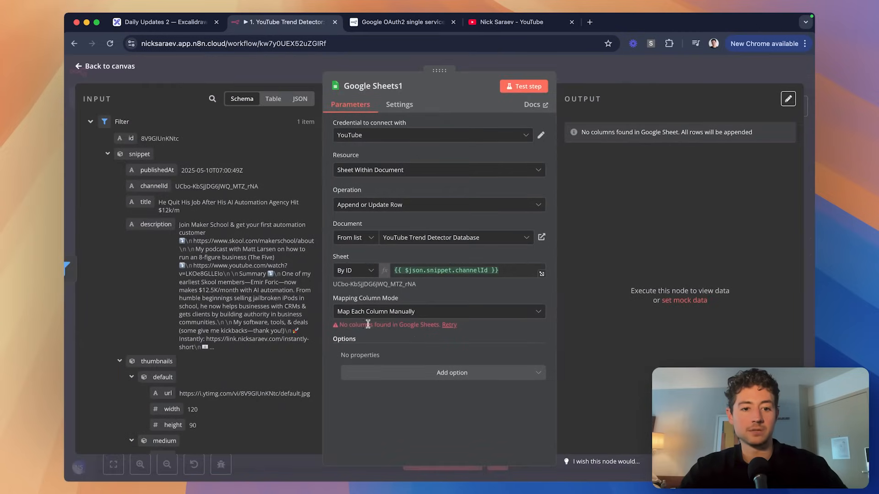
pyautogui.scroll(-2, 136, 174)
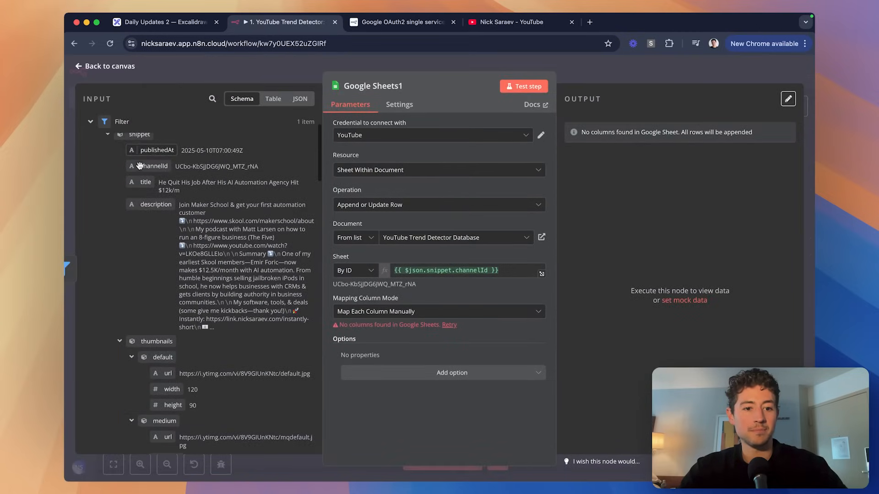
pyautogui.scroll(-15, 136, 171)
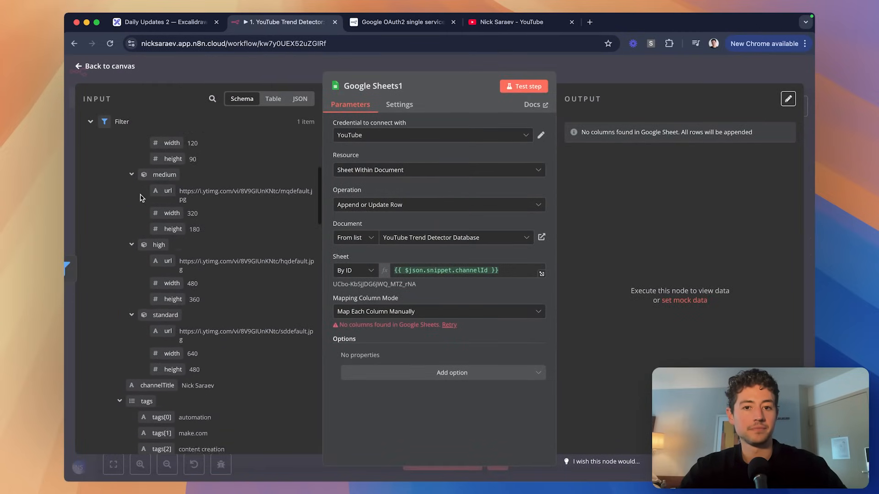
pyautogui.scroll(-8, 140, 195)
pyautogui.scroll(12, 140, 195)
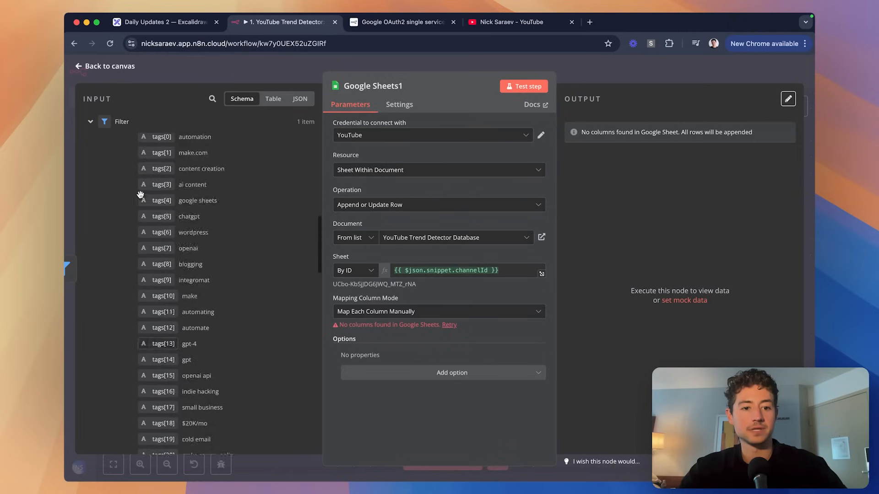
pyautogui.click(120, 339)
pyautogui.scroll(-14, 121, 340)
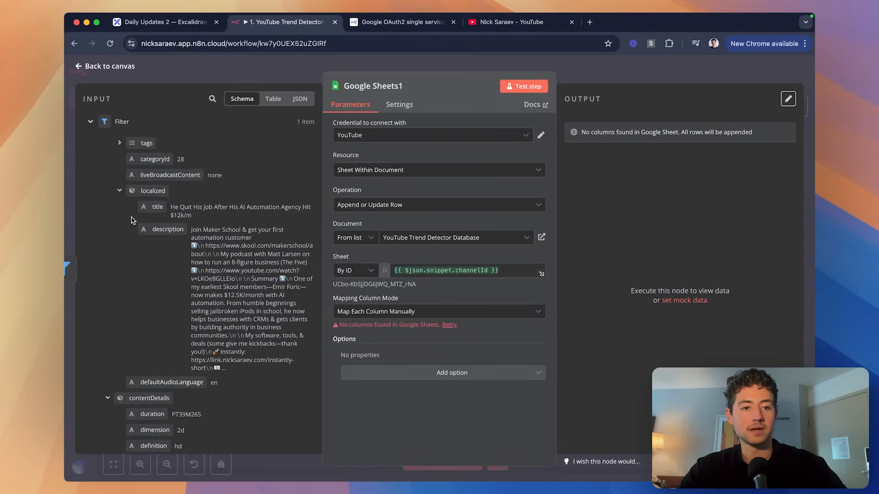
pyautogui.scroll(10, 134, 219)
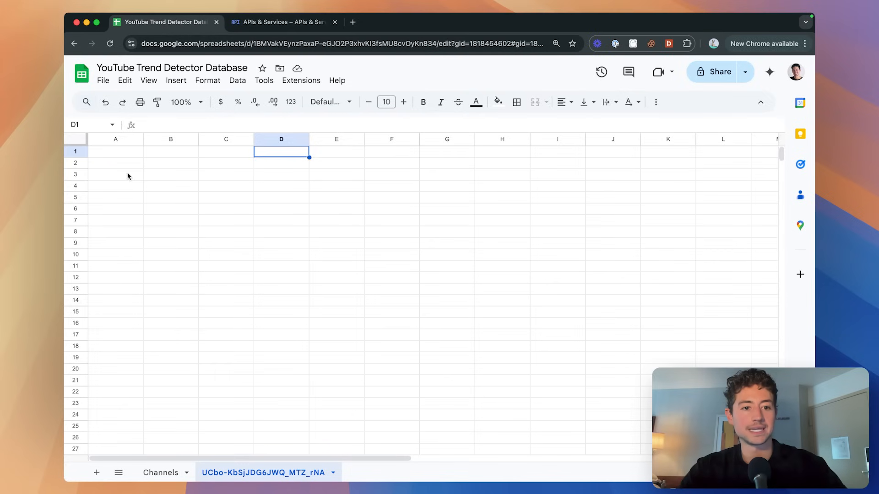
# Type the header ID into cell A1 of the channel tab.
pyautogui.click(122, 158)
pyautogui.write('d')
pyautogui.press('Escape')
pyautogui.press('Up')
pyautogui.write('ID')
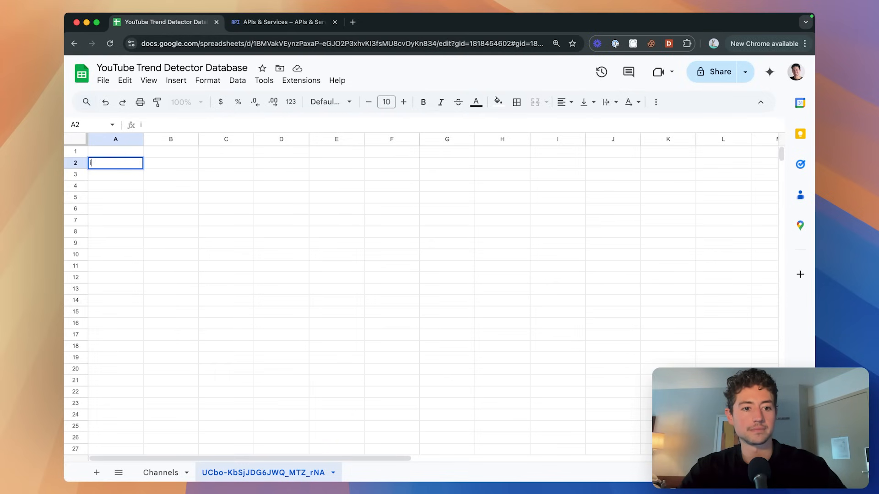
pyautogui.press('Return')
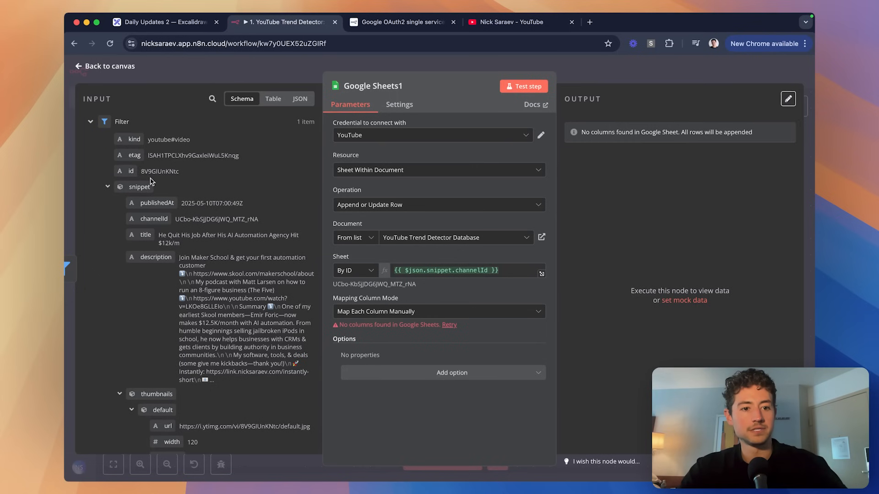
pyautogui.scroll(5, 122, 190)
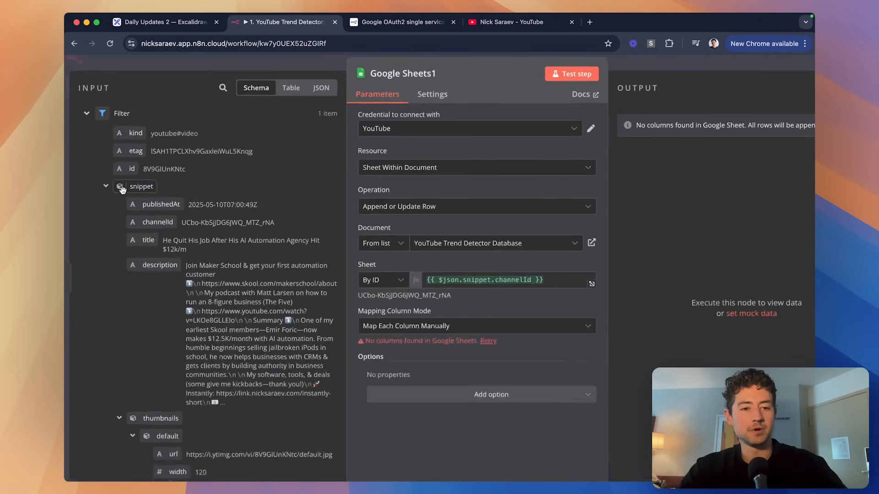
# Annotate the id field in the INPUT schema, then clear the annotations.
pyautogui.hotkey('ctrl', 'a')
pyautogui.moveTo(159, 177); pyautogui.dragTo(184, 183)
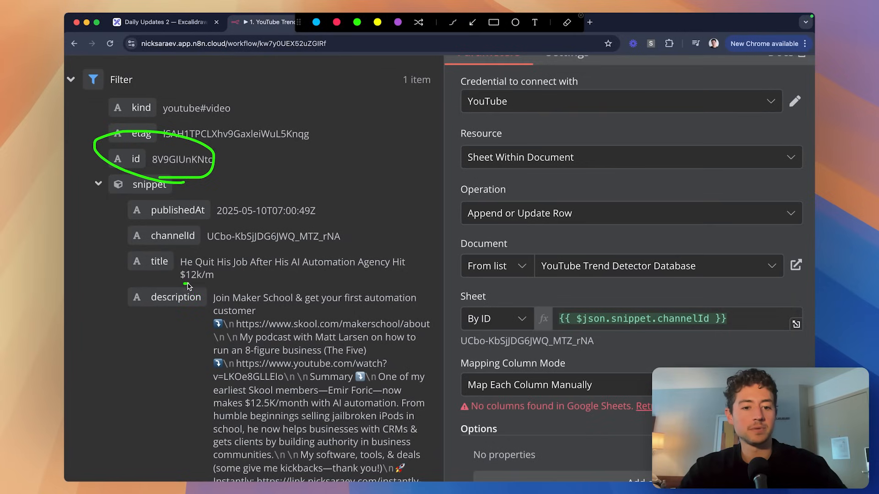
pyautogui.moveTo(221, 317); pyautogui.dragTo(261, 317)
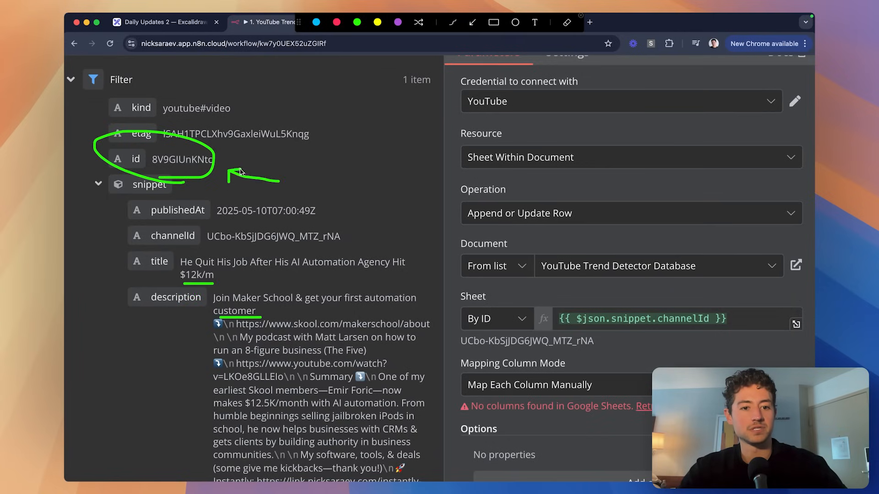
pyautogui.press('Escape')
pyautogui.press('super+0')
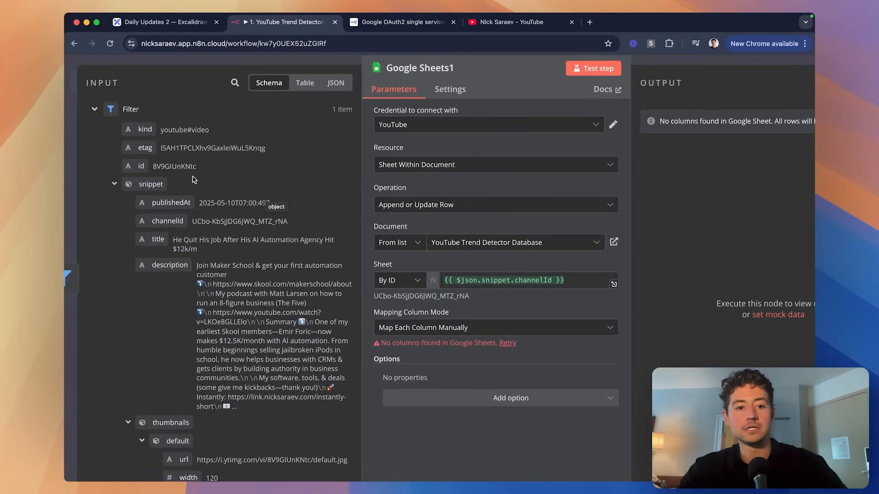
pyautogui.scroll(-1, 206, 179)
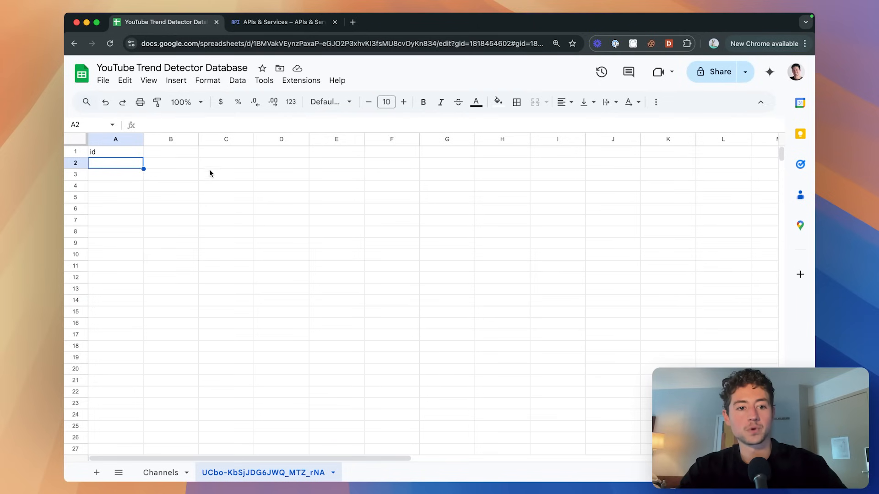
# Enter publishedAt in B1 and channelId in C1 as the tab's headers.
pyautogui.click(171, 151)
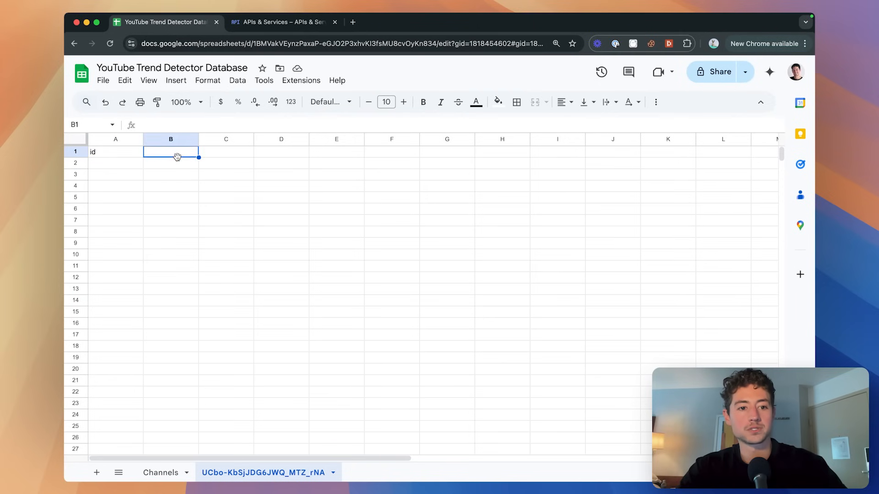
pyautogui.write('publishedAt')
pyautogui.press('Tab')
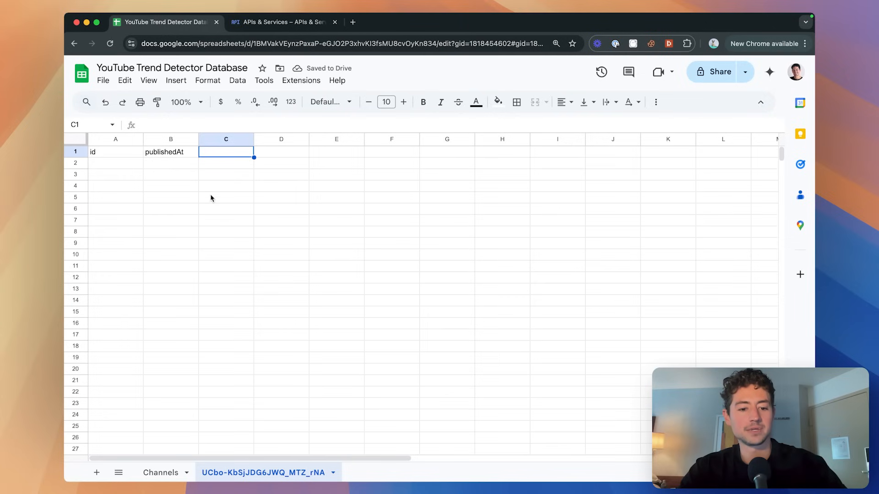
pyautogui.write('channelI')
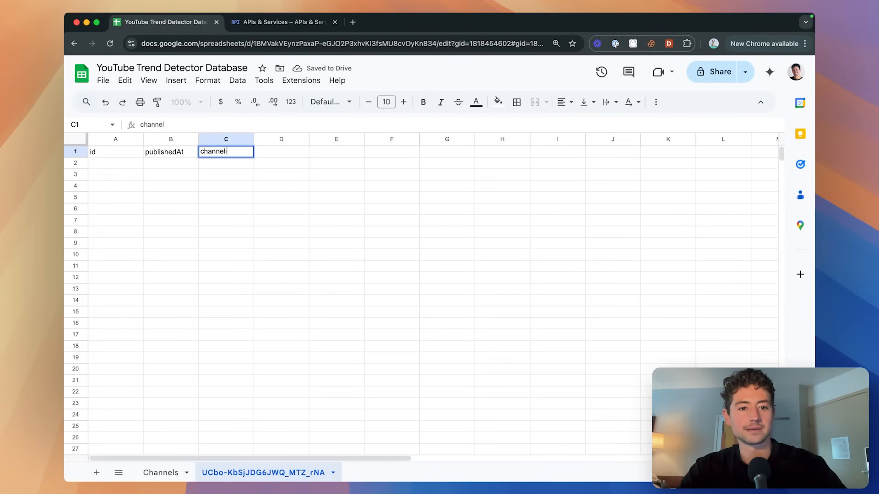
pyautogui.write('d')
pyautogui.click(281, 162)
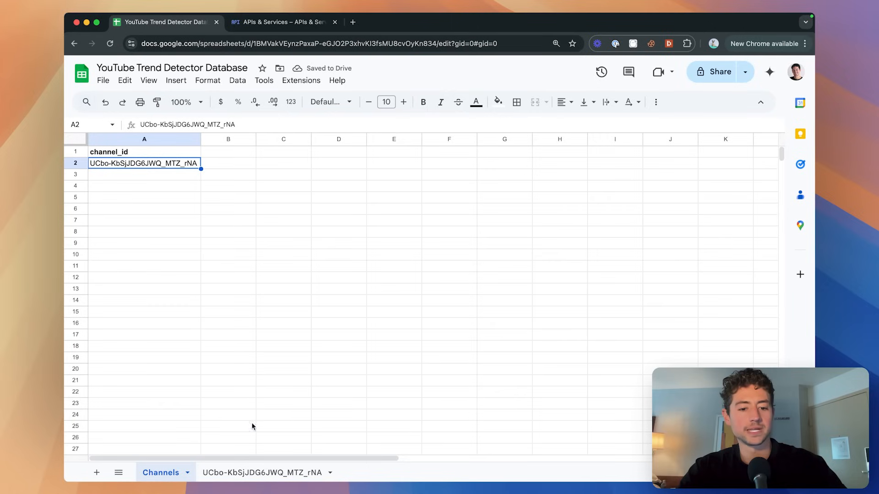
pyautogui.click(245, 474)
pyautogui.moveTo(124, 155); pyautogui.dragTo(214, 154)
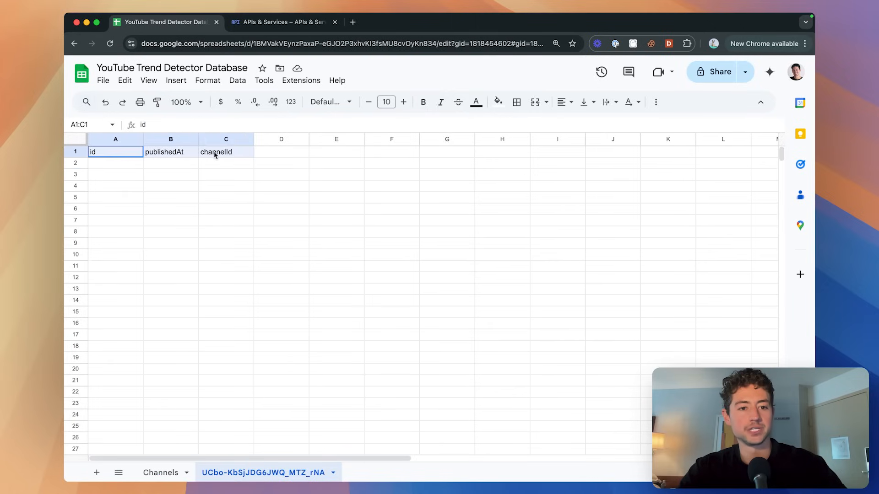
# Write example cells 'wordGoesLikeThis' and 'word_goes_like_this' to contrast camelCase and snake_case, then clear them.
pyautogui.click(180, 177)
pyautogui.write('wordGoesL')
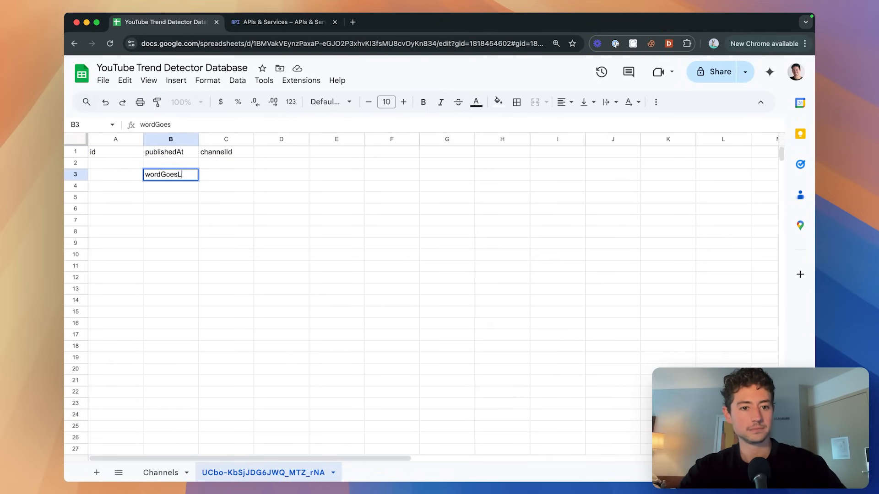
pyautogui.write('ikeThis')
pyautogui.press('Return')
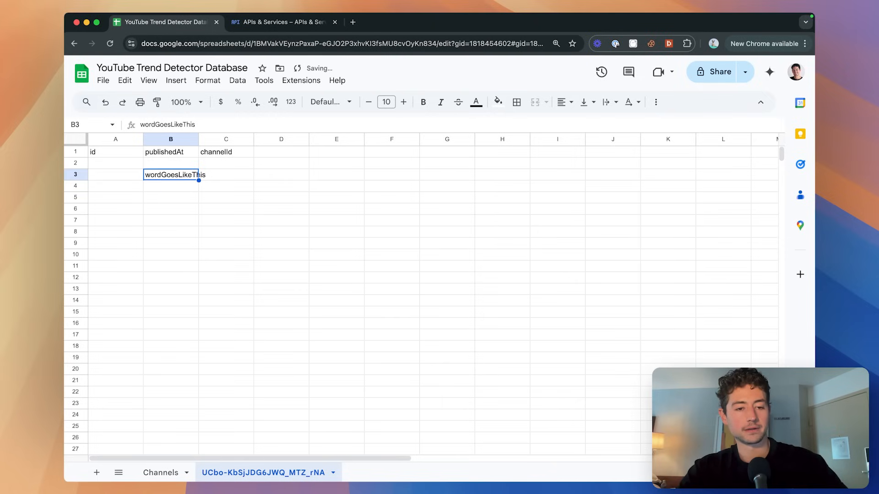
pyautogui.press('Down')
pyautogui.press('Down')
pyautogui.write('word_goes_li')
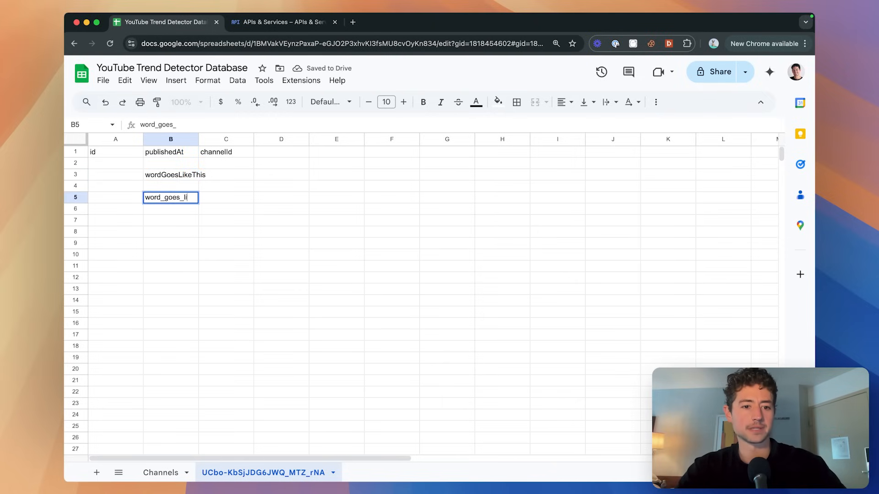
pyautogui.write('ke_this')
pyautogui.press('Return')
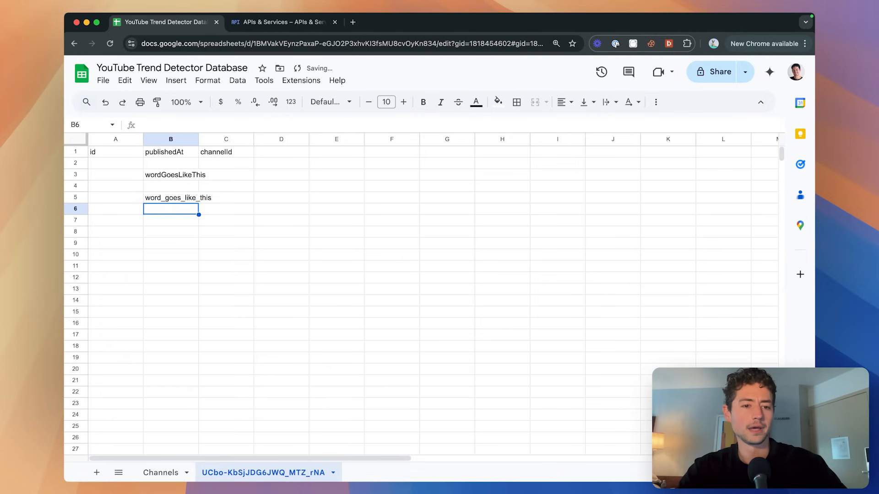
pyautogui.press('Up')
pyautogui.press('BackSpace')
pyautogui.press('Up')
pyautogui.press('Up')
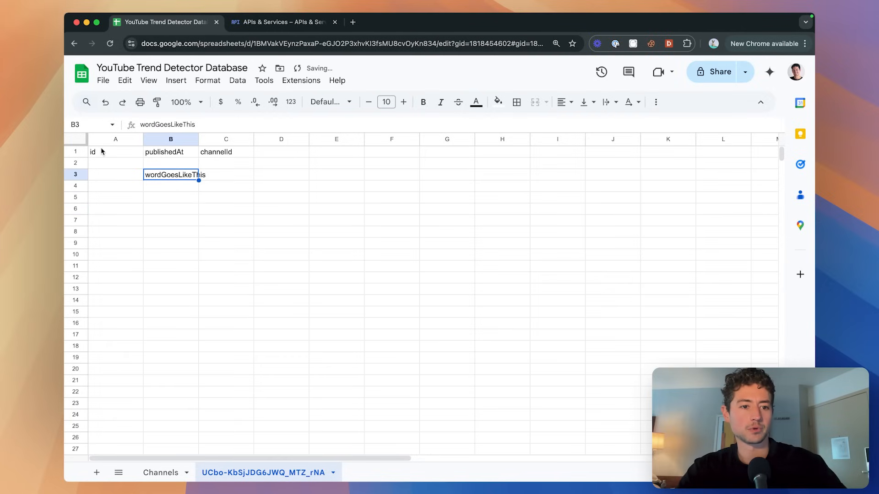
pyautogui.press('BackSpace')
# Rename the headers to published_at in B1 and channel_id in C1.
pyautogui.press('Up')
pyautogui.press('Up')
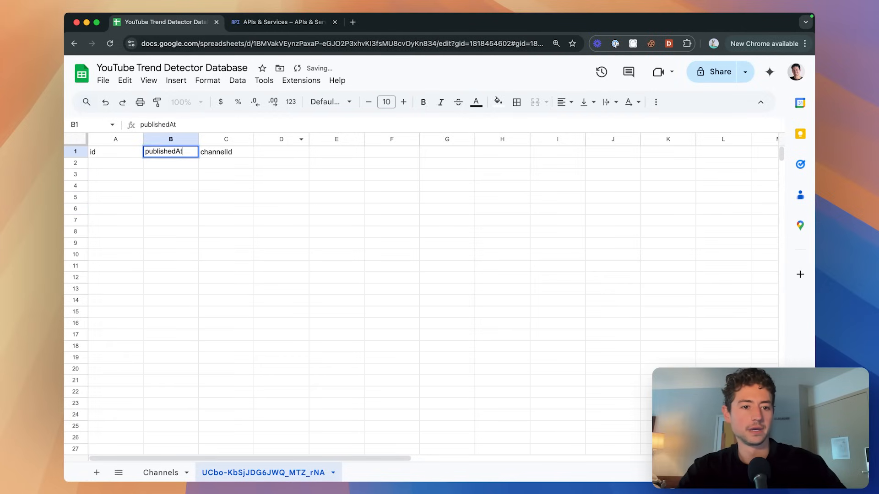
pyautogui.write('published_at')
pyautogui.press('Tab')
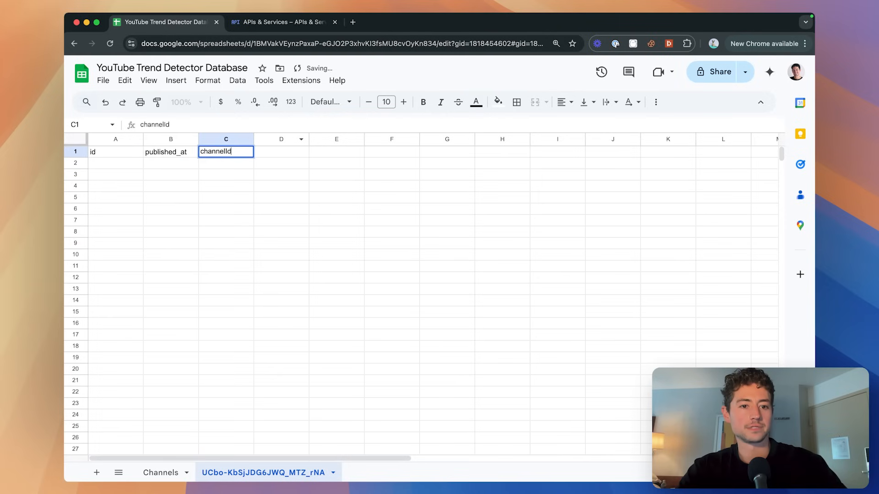
pyautogui.write('Channel_id')
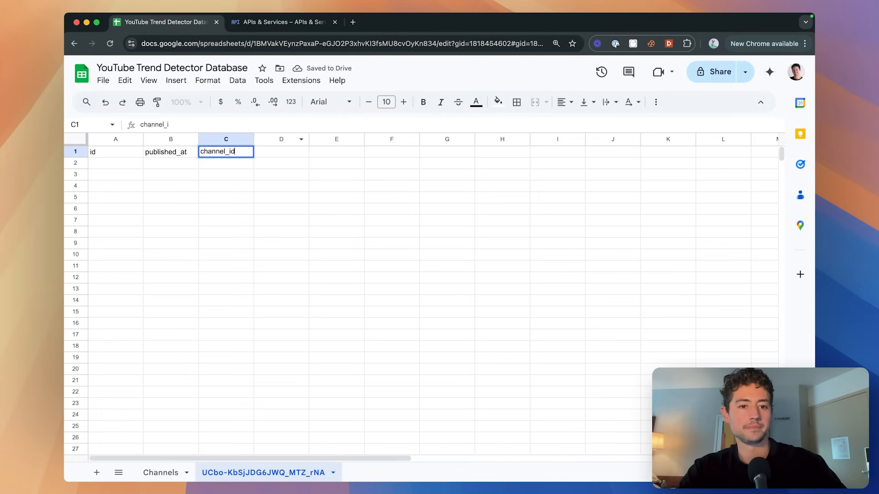
pyautogui.press('Return')
pyautogui.moveTo(115, 152); pyautogui.dragTo(227, 152)
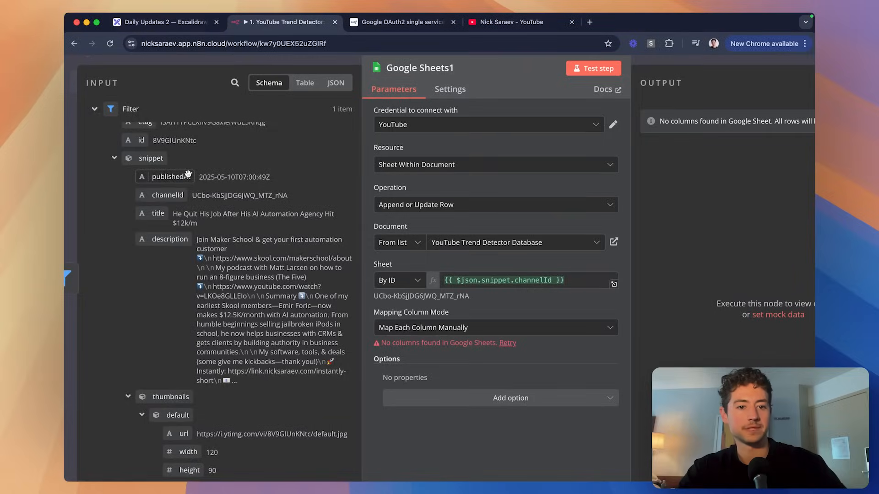
pyautogui.scroll(-1, 164, 181)
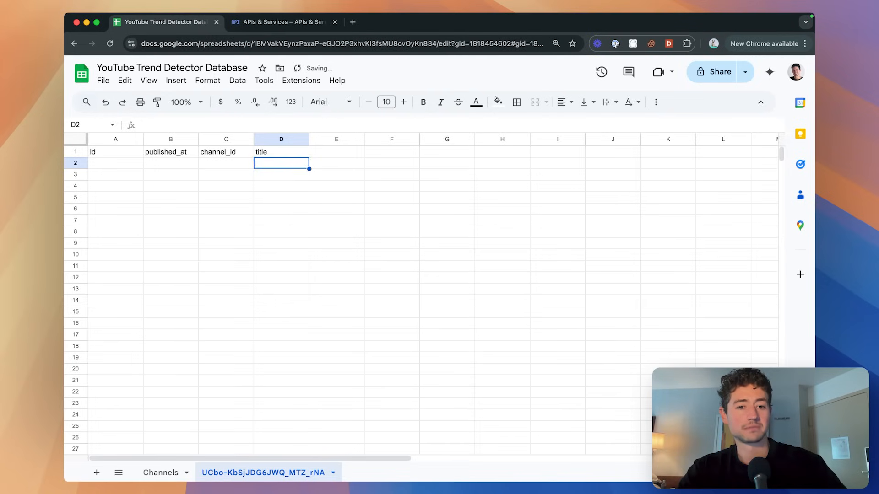
# Commit the title header and add description in E1.
pyautogui.press('Tab')
pyautogui.write('description')
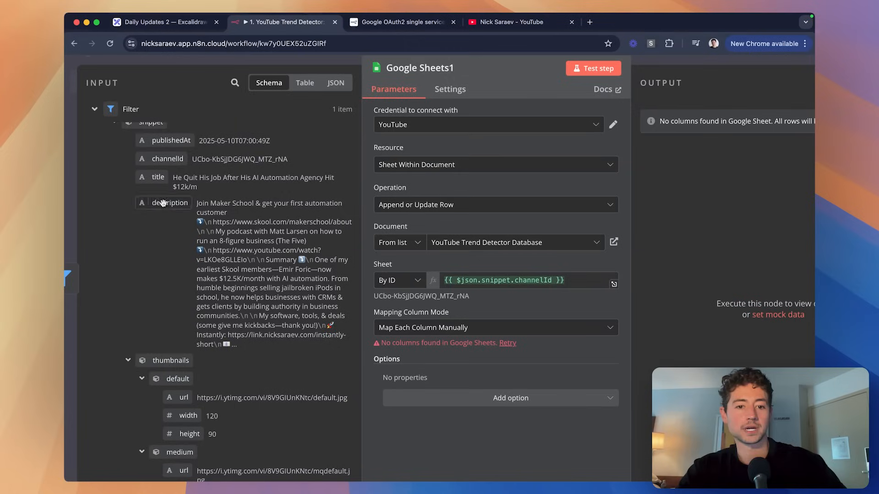
pyautogui.scroll(-1, 174, 237)
pyautogui.scroll(-3, 174, 237)
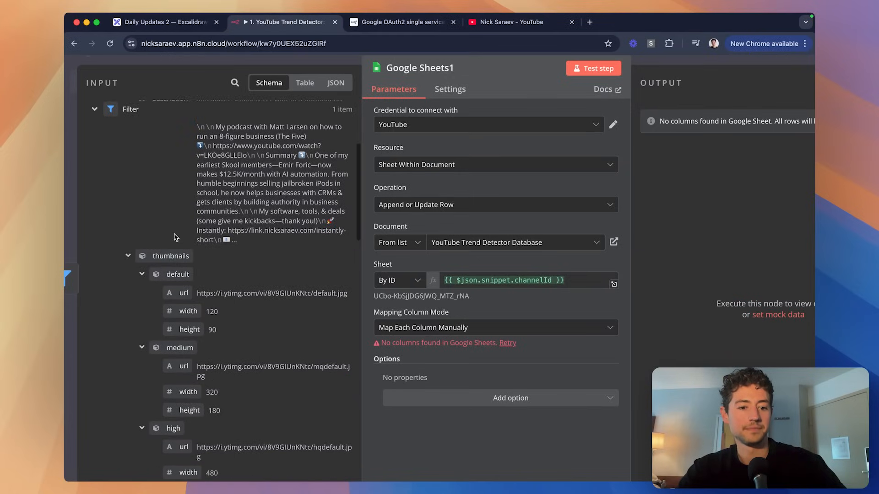
pyautogui.scroll(-3, 271, 249)
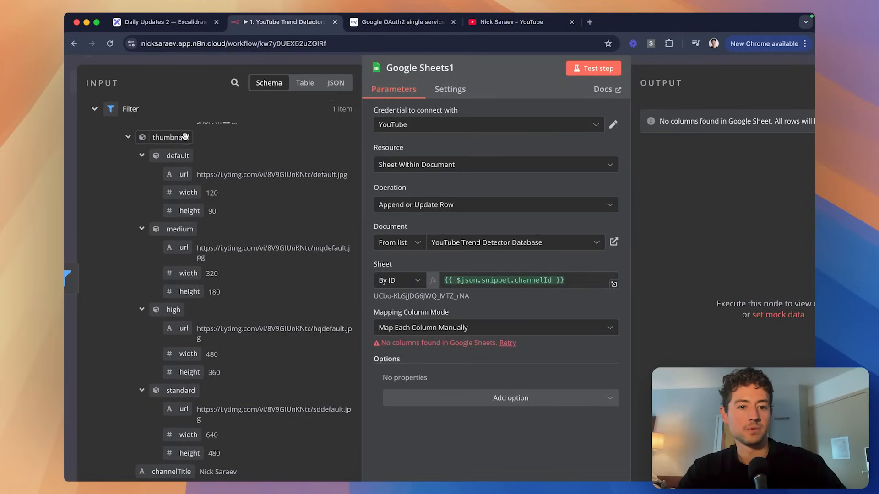
pyautogui.scroll(-1, 196, 244)
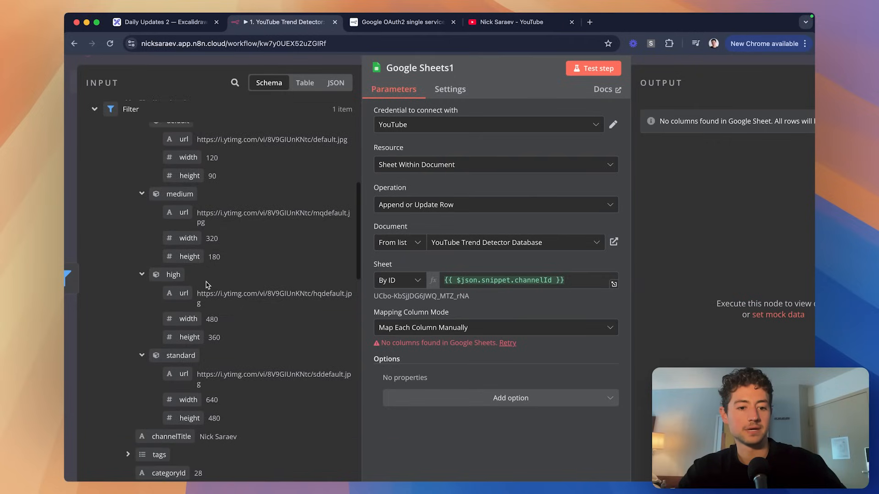
pyautogui.scroll(-1, 207, 284)
pyautogui.scroll(3, 207, 285)
pyautogui.scroll(-1, 206, 285)
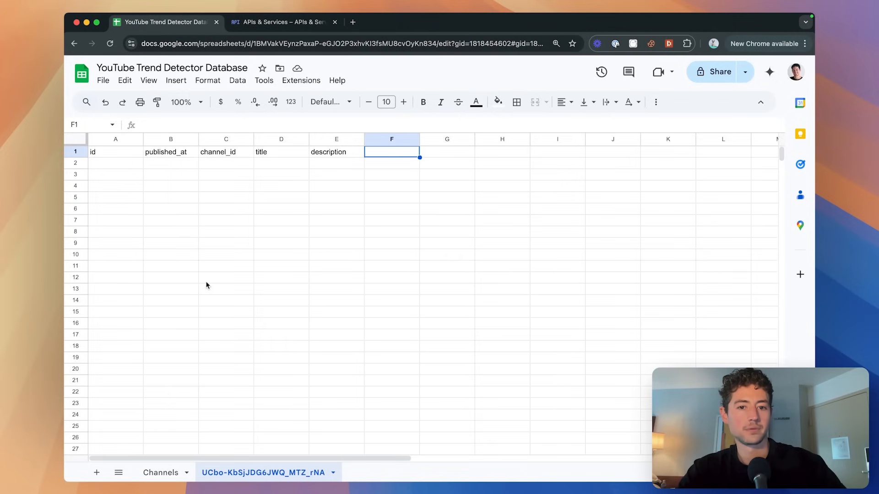
# Add the small_thumb header in F1, correcting the initial mistyped entries.
pyautogui.write('smallThumbs')
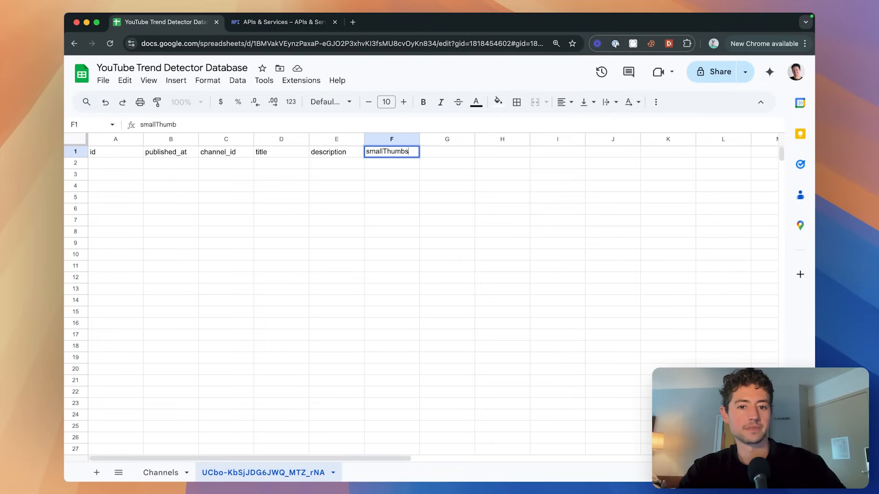
pyautogui.press('Tab')
pyautogui.write('med')
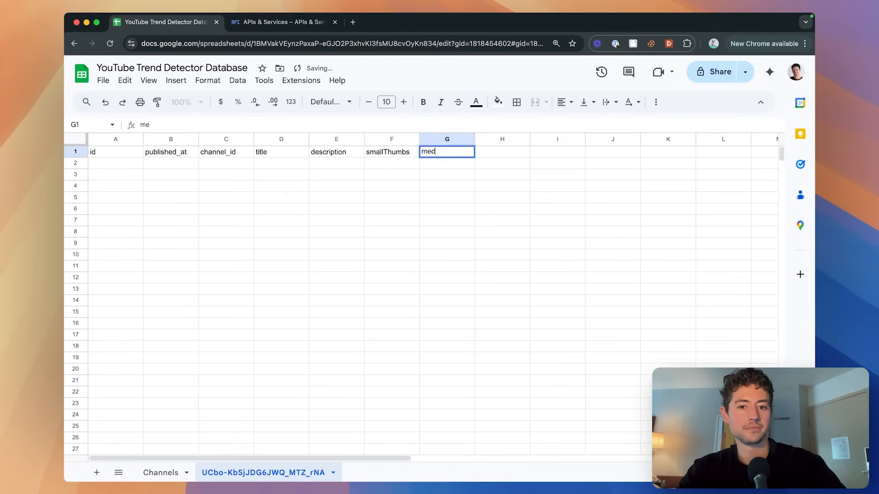
pyautogui.write('Thu')
pyautogui.press('Escape')
pyautogui.press('Left')
pyautogui.write('smal')
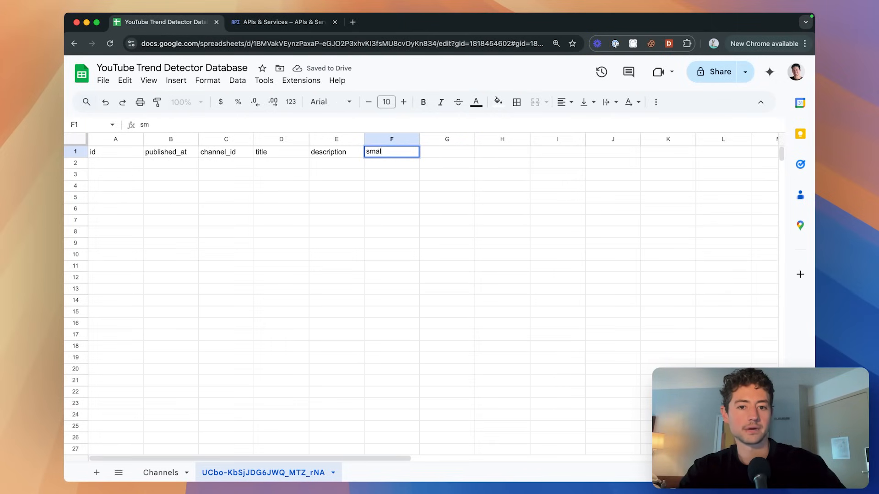
pyautogui.write('l_thumbs')
pyautogui.press('Return')
pyautogui.press('Right')
pyautogui.press('Up')
pyautogui.press('Left')
pyautogui.press('Return')
pyautogui.press('BackSpace')
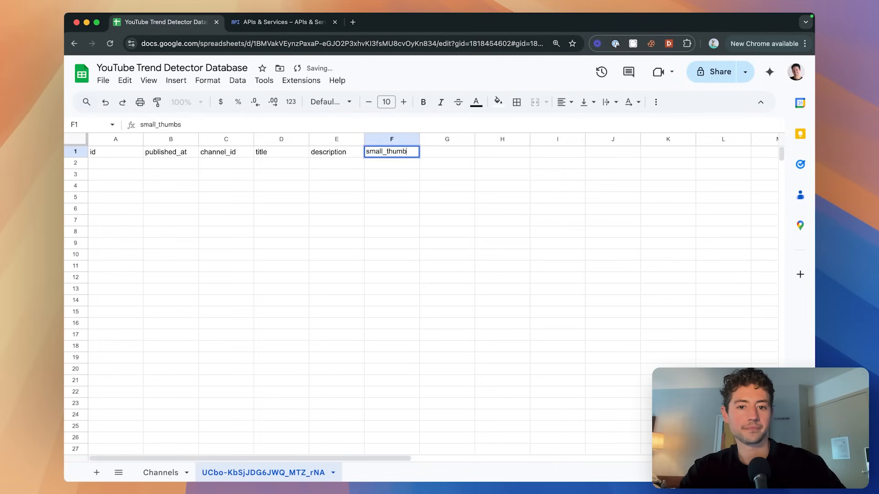
pyautogui.press('Return')
pyautogui.press('Right')
pyautogui.press('Up')
# Add med_thumb, large_thumb and standard_thumb headers in G1 through I1.
pyautogui.write('med_thumb')
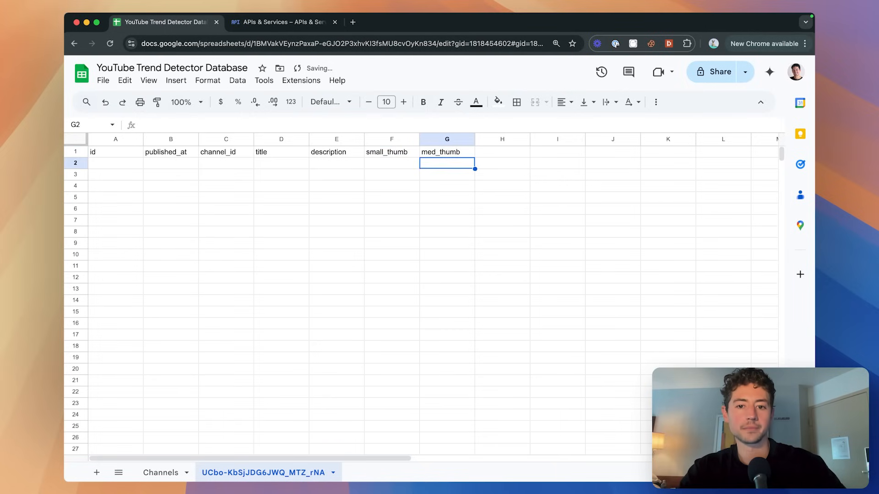
pyautogui.press('Tab')
pyautogui.write('large_thumb')
pyautogui.press('Tab')
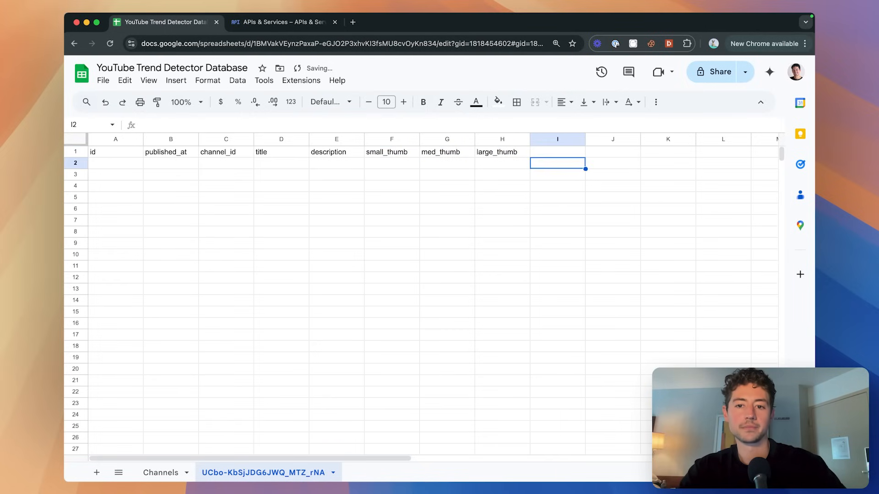
pyautogui.write('standard_thumb')
pyautogui.press('Return')
# Check the n8n node's fields against the new headers, then return to the sheet.
pyautogui.press('super+grave')
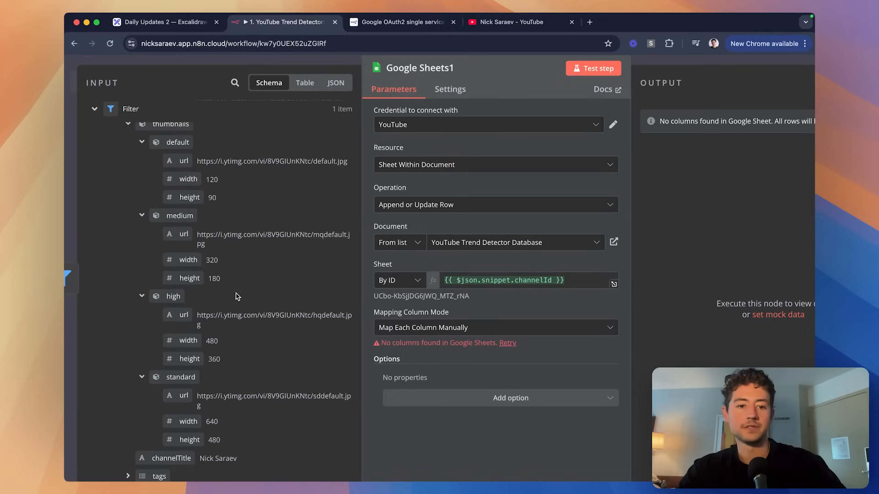
pyautogui.scroll(-5, 217, 252)
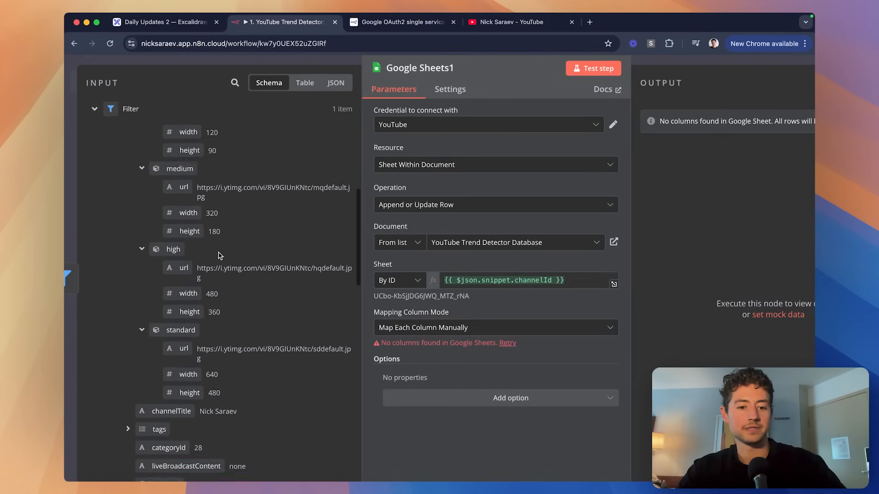
pyautogui.scroll(-5, 218, 252)
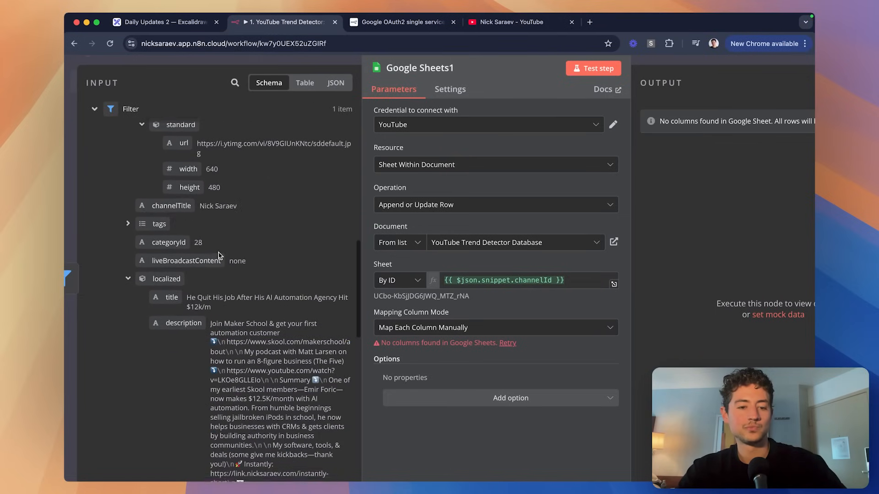
pyautogui.press('super+grave')
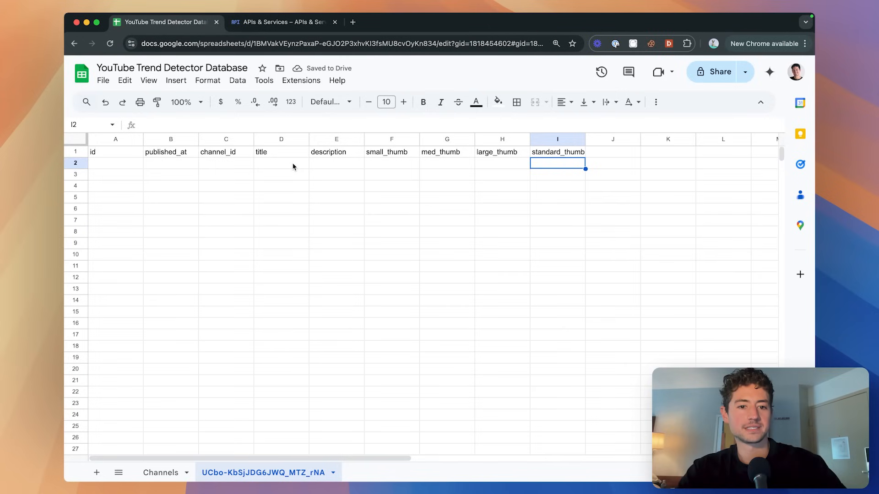
# Shift the title-to-standard_thumb headers one column right and add channel_title in D1.
pyautogui.moveTo(290, 154); pyautogui.dragTo(534, 154)
pyautogui.press('super+x')
pyautogui.press('Right')
pyautogui.press('super+v')
pyautogui.press('Left')
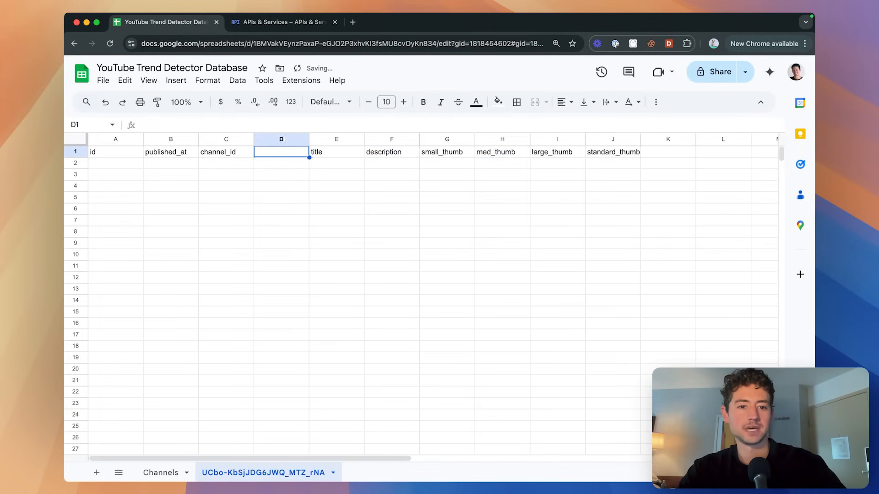
pyautogui.press('Left')
pyautogui.press('super+c')
pyautogui.press('Right')
pyautogui.press('super+v')
pyautogui.press('Return')
pyautogui.hotkey('alt', 'shift', 'Left')
pyautogui.write('ch')
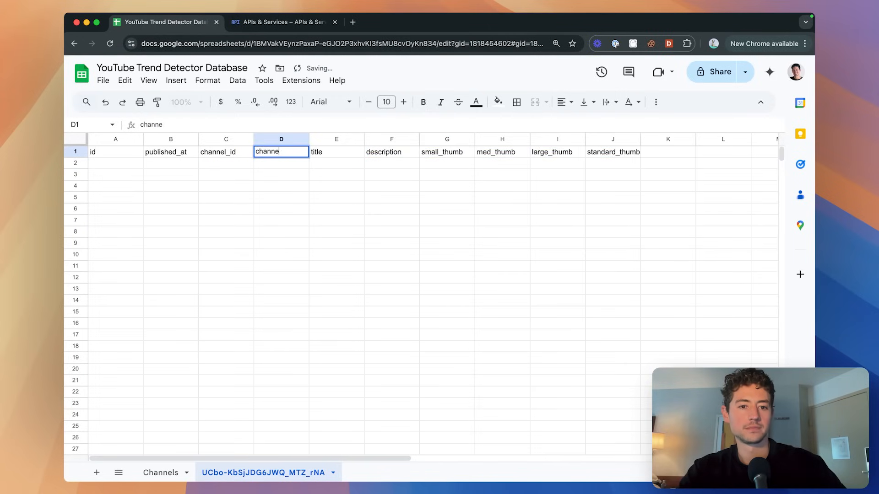
pyautogui.write('annel_title')
pyautogui.press('Return')
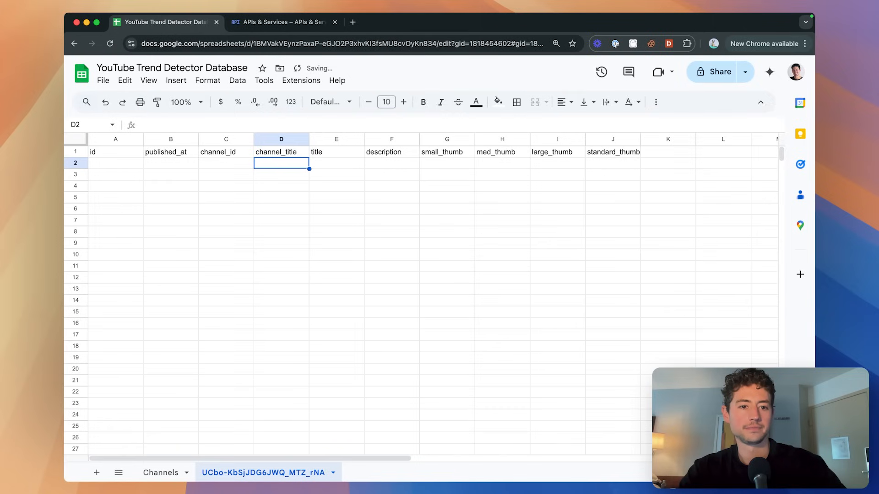
# Add a tags header in K1 after inspecting the tags field in n8n.
pyautogui.hscroll(10, 353, 185)
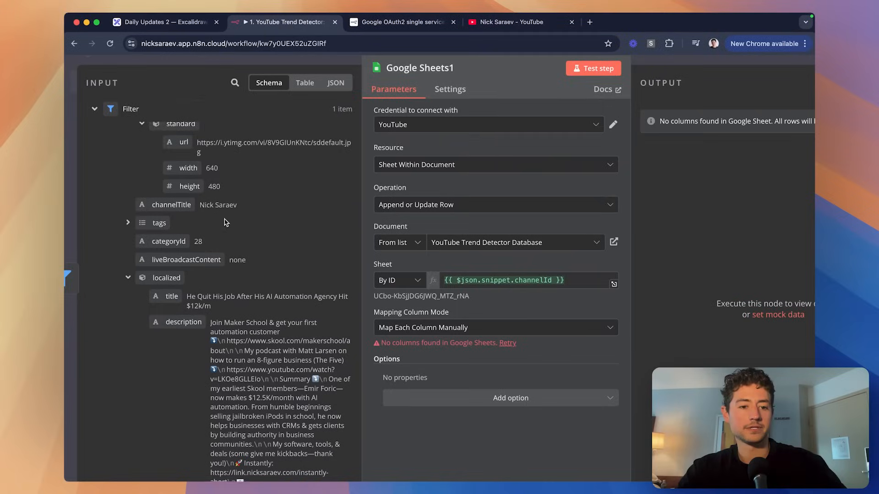
pyautogui.scroll(-3, 224, 222)
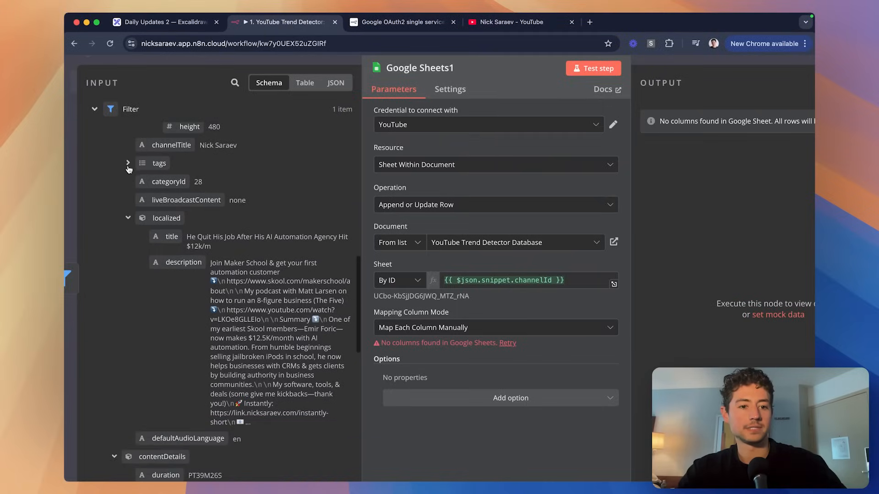
pyautogui.click(128, 164)
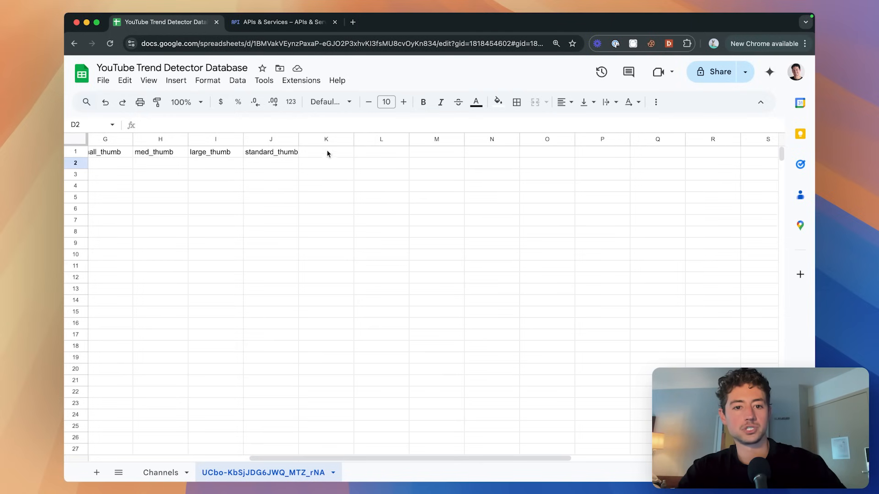
pyautogui.click(327, 154)
pyautogui.write('tags')
pyautogui.press('Return')
pyautogui.click(381, 151)
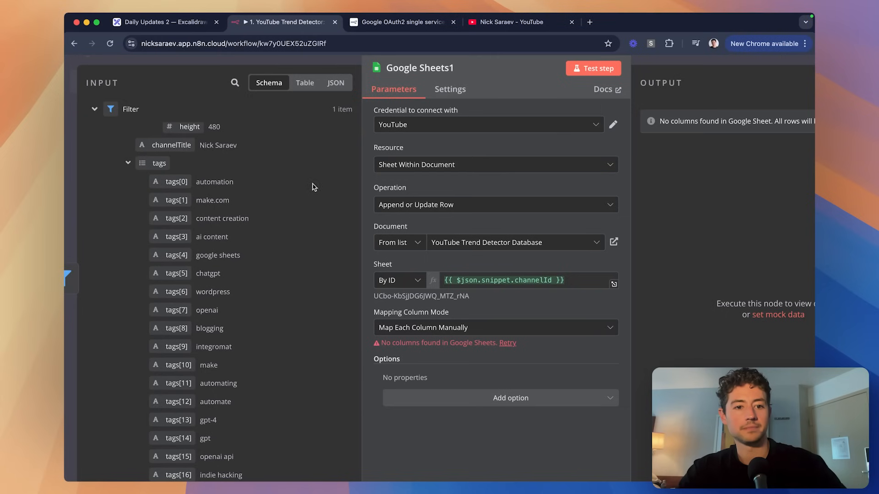
pyautogui.click(129, 163)
pyautogui.scroll(-2, 211, 193)
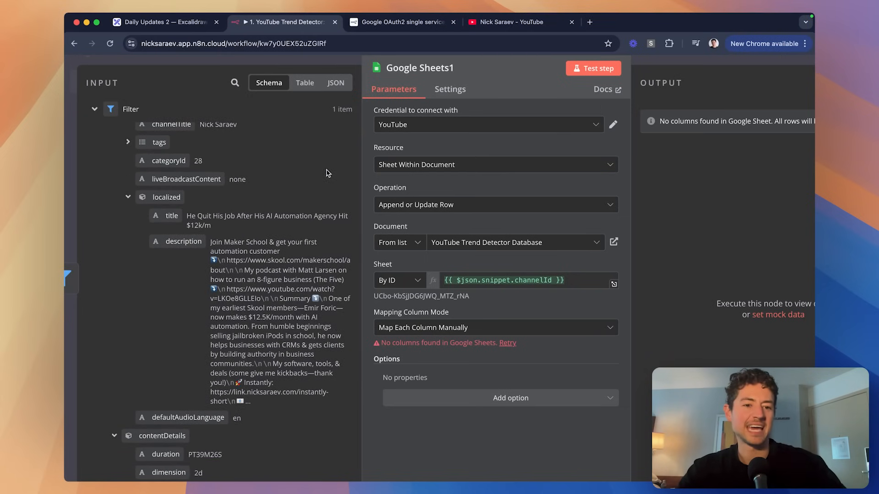
pyautogui.scroll(-2, 270, 198)
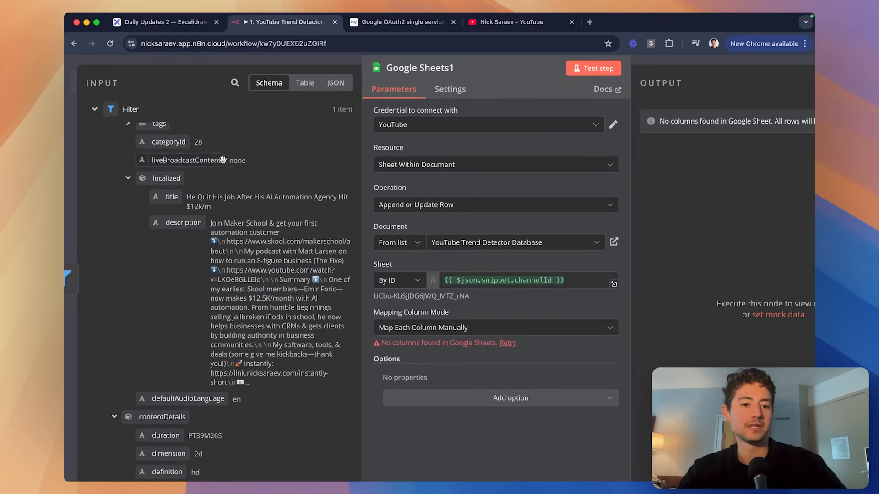
pyautogui.scroll(-3, 116, 169)
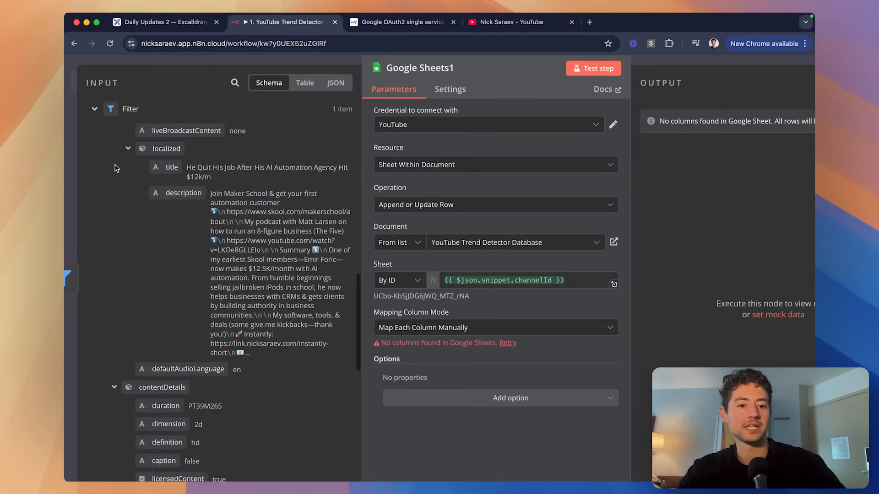
pyautogui.scroll(10, 114, 169)
pyautogui.scroll(-15, 112, 174)
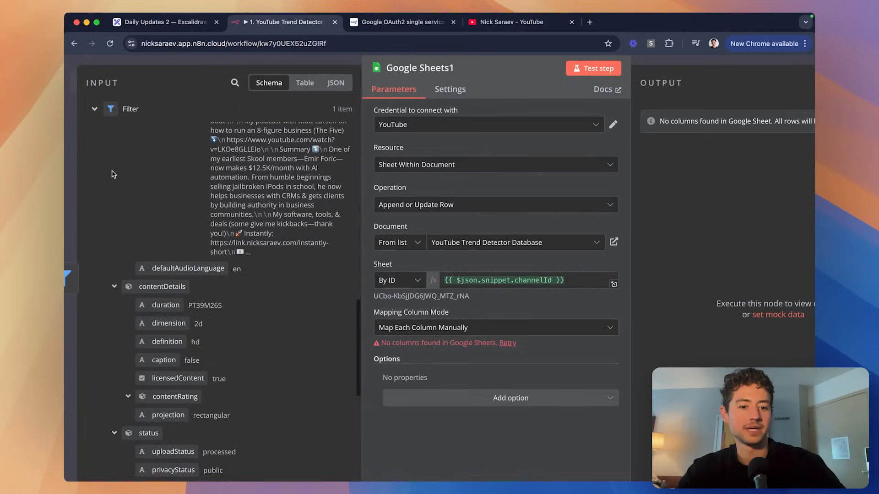
pyautogui.scroll(-10, 114, 174)
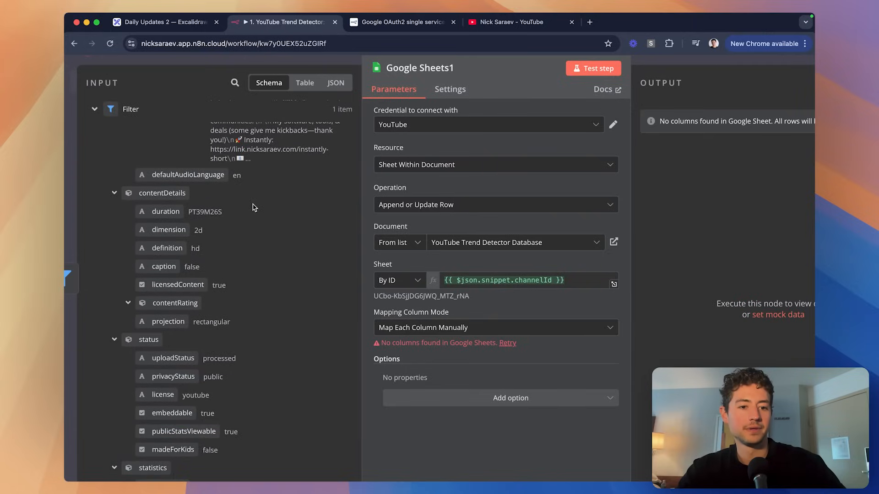
pyautogui.scroll(-4, 255, 208)
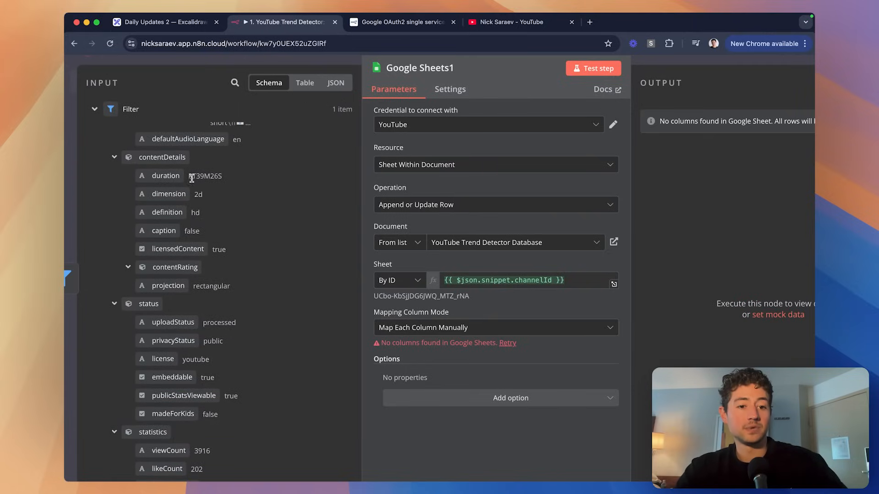
# Add duration and definition headers, cross-checking the n8n node's fields.
pyautogui.press('super+grave')
pyautogui.write('duration')
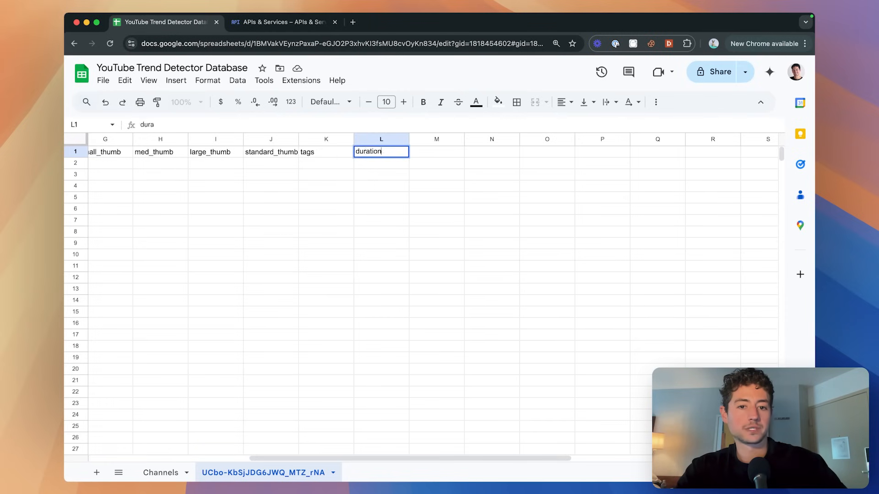
pyautogui.press('super+grave')
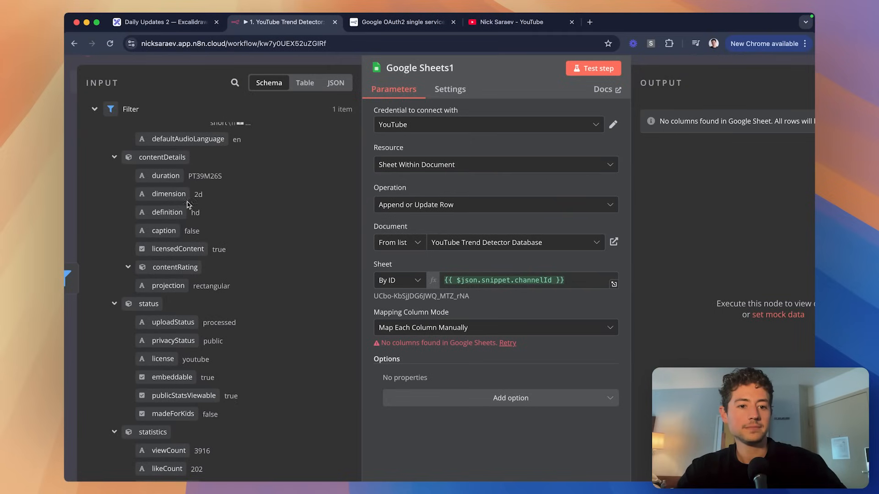
pyautogui.scroll(-3, 254, 226)
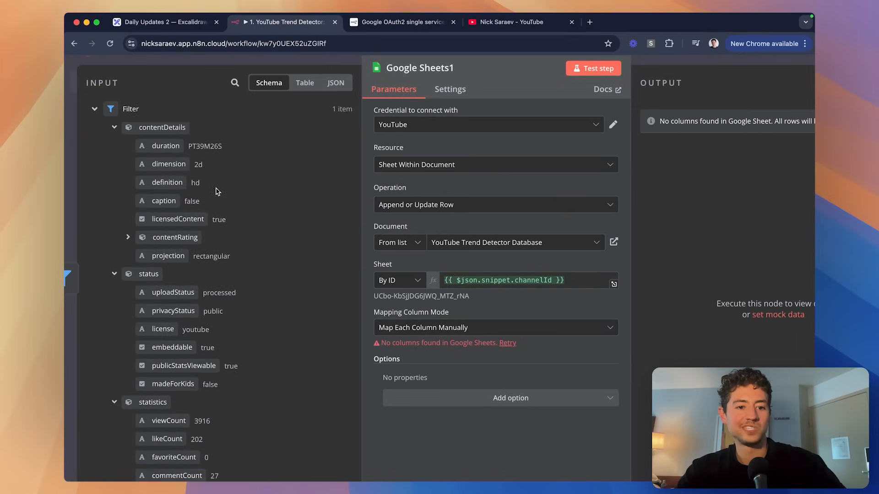
pyautogui.press('super+grave')
pyautogui.press('Tab')
pyautogui.press('super+grave')
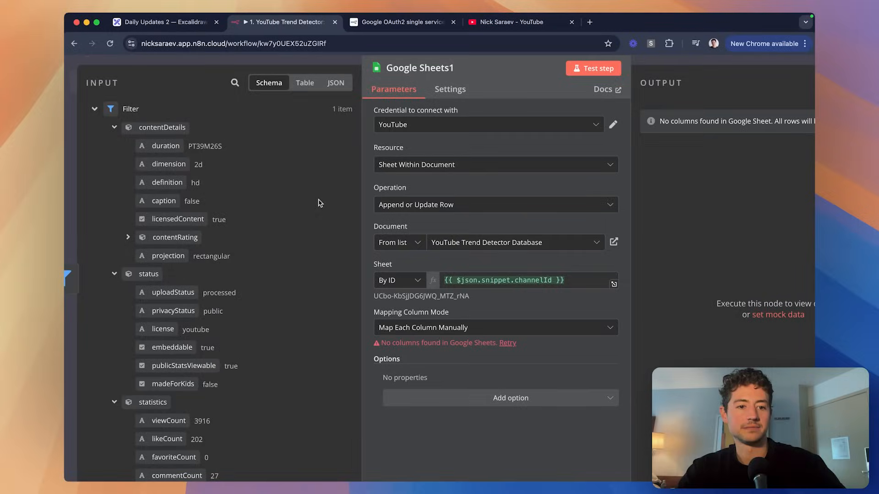
pyautogui.press('super+grave')
pyautogui.write('definition')
pyautogui.press('Tab')
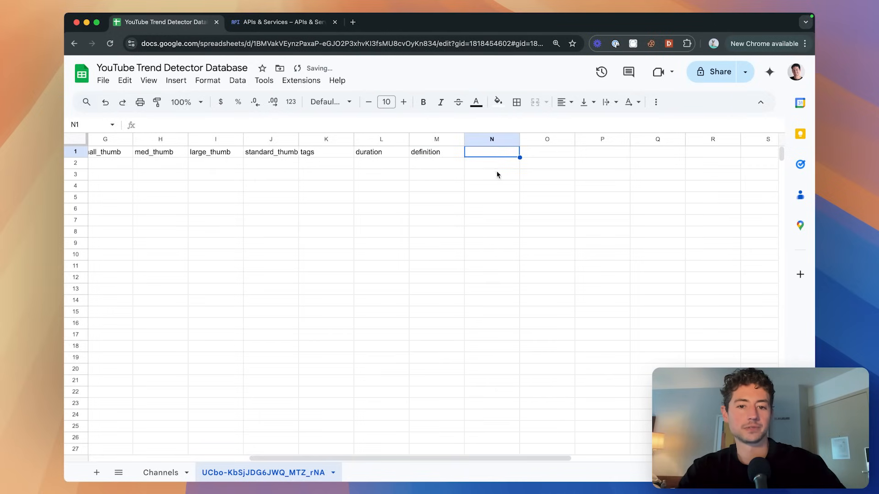
pyautogui.press('super+grave')
pyautogui.scroll(-3, 301, 201)
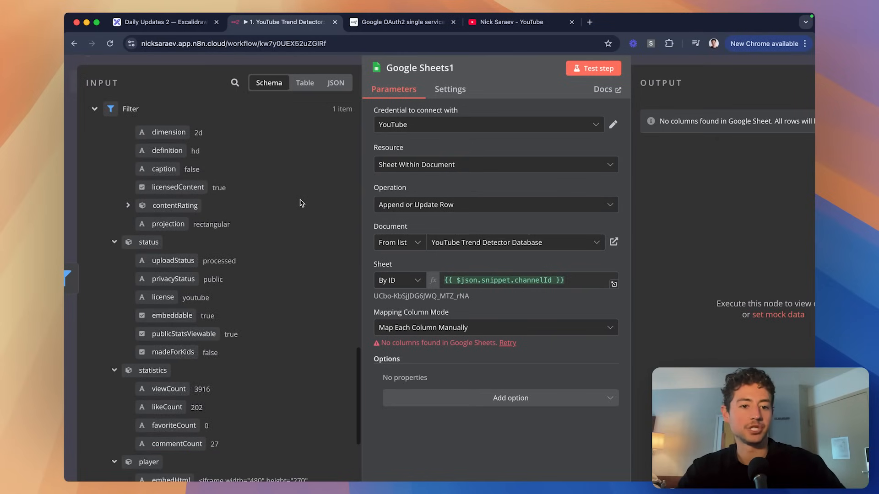
pyautogui.scroll(-3, 300, 203)
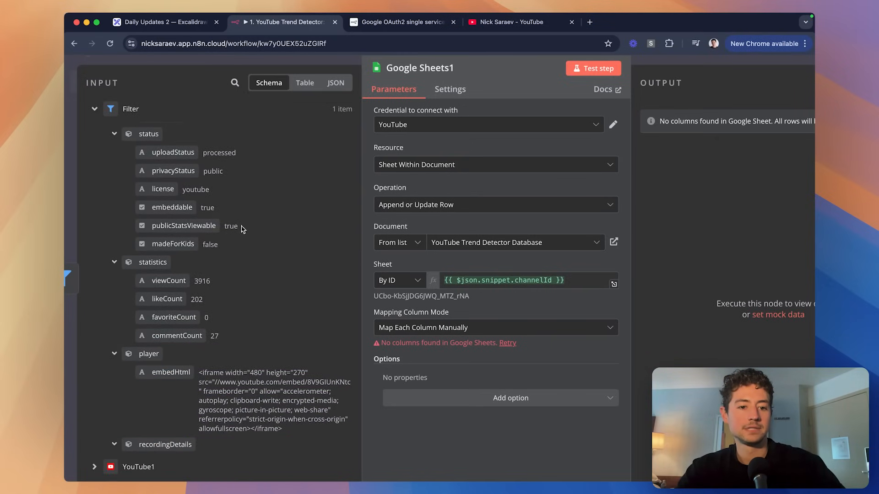
pyautogui.press('super+grave')
pyautogui.press('super+grave')
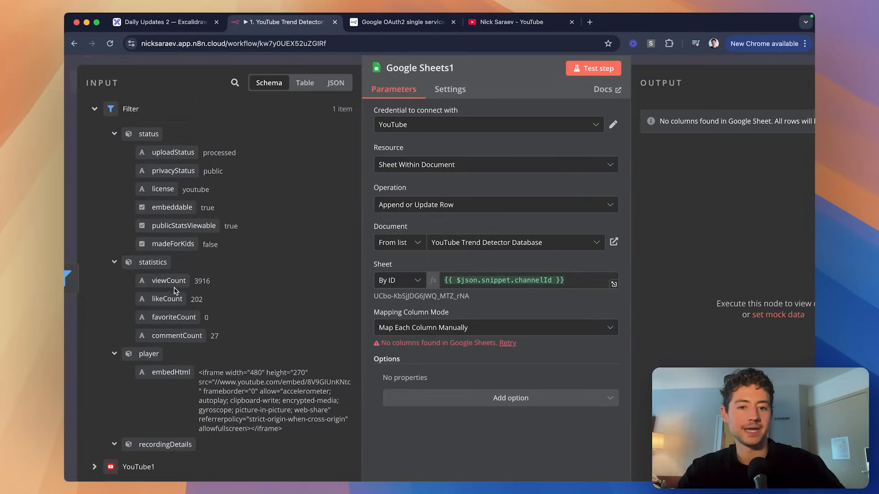
pyautogui.press('super+grave')
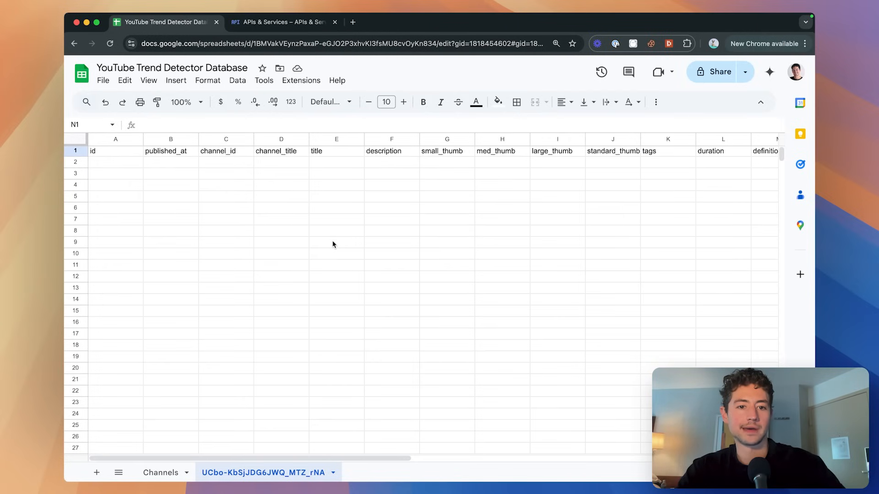
pyautogui.hscroll(2, 334, 244)
pyautogui.hscroll(-2, 333, 244)
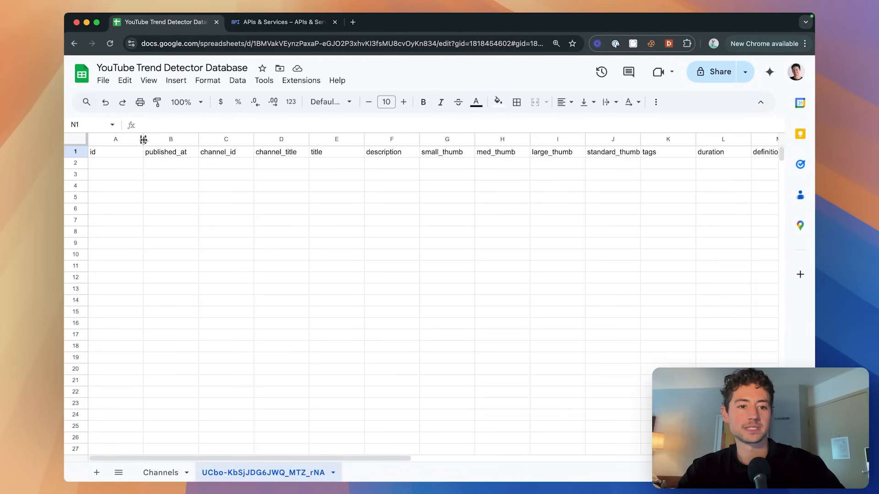
# Narrow column A to fit the id header.
pyautogui.moveTo(143, 139); pyautogui.dragTo(110, 139)
pyautogui.click(160, 179)
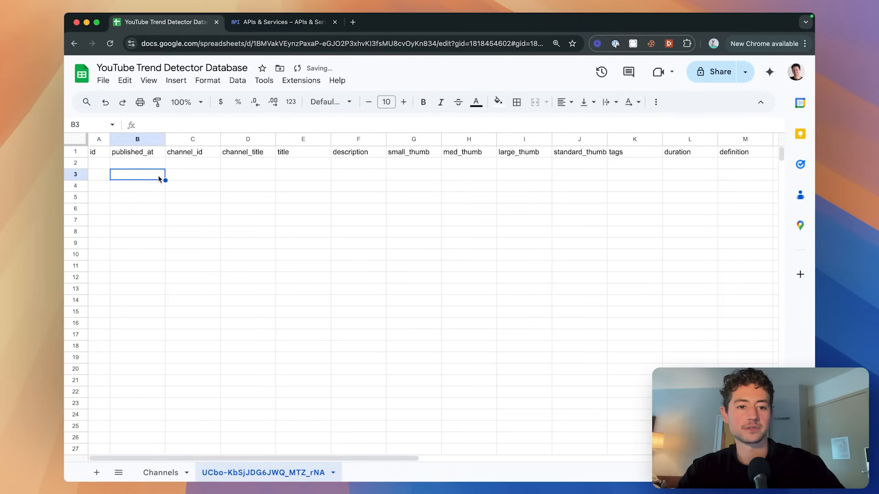
pyautogui.hscroll(5, 349, 162)
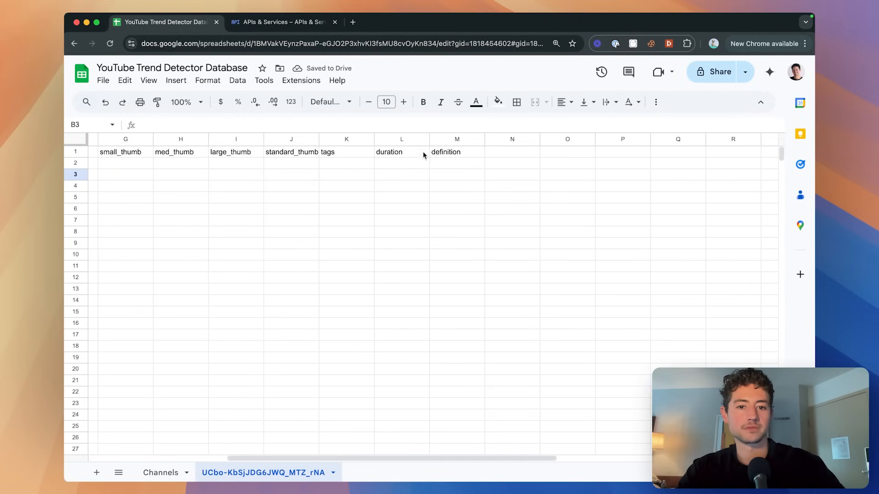
pyautogui.hscroll(-5, 374, 168)
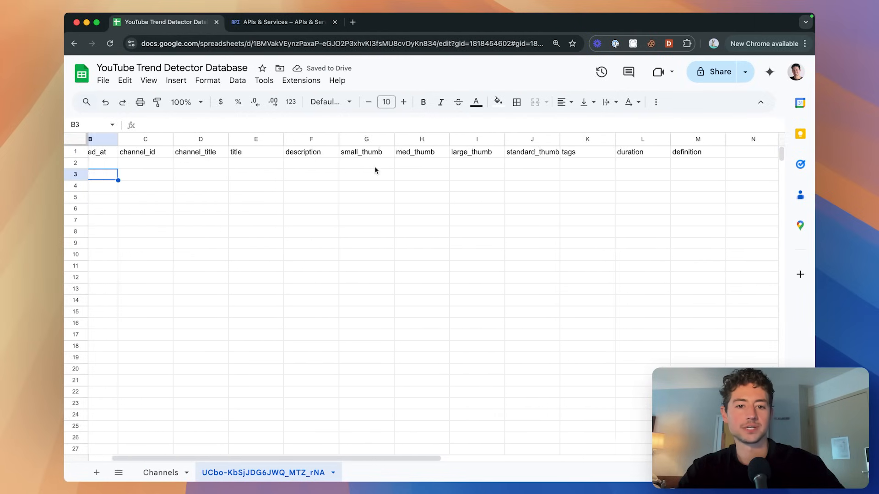
pyautogui.hscroll(1, 375, 169)
# Move the four thumbnail columns so they sit after definition.
pyautogui.click(345, 139)
pyautogui.hscroll(3, 350, 139)
pyautogui.keyDown('shift'); pyautogui.click(383, 139); pyautogui.keyUp('shift')
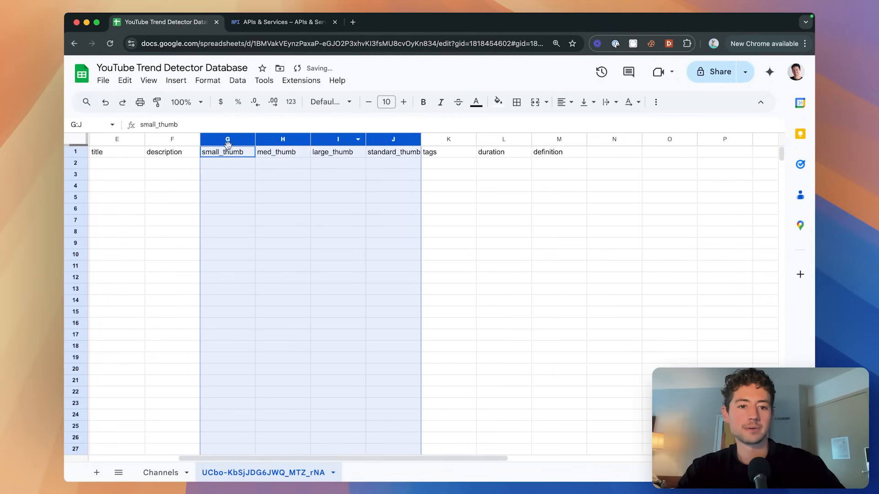
pyautogui.moveTo(227, 145); pyautogui.dragTo(156, 147)
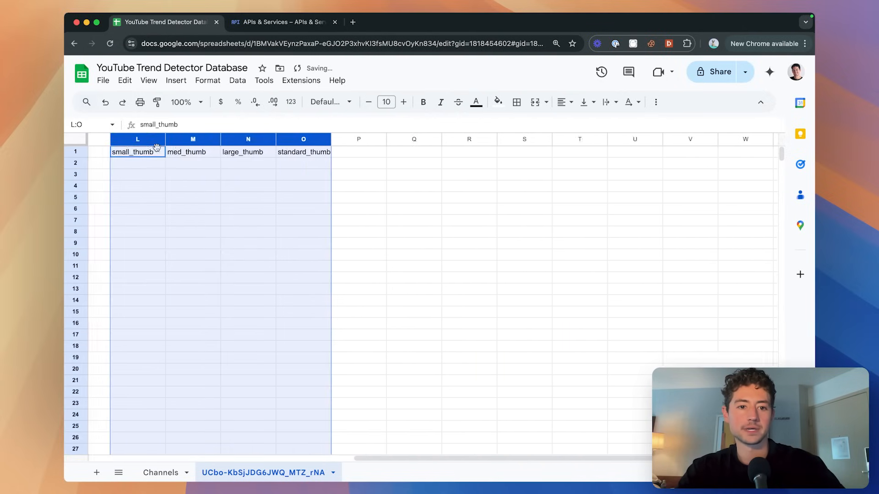
pyautogui.hscroll(-5, 157, 151)
pyautogui.moveTo(412, 139); pyautogui.dragTo(311, 140)
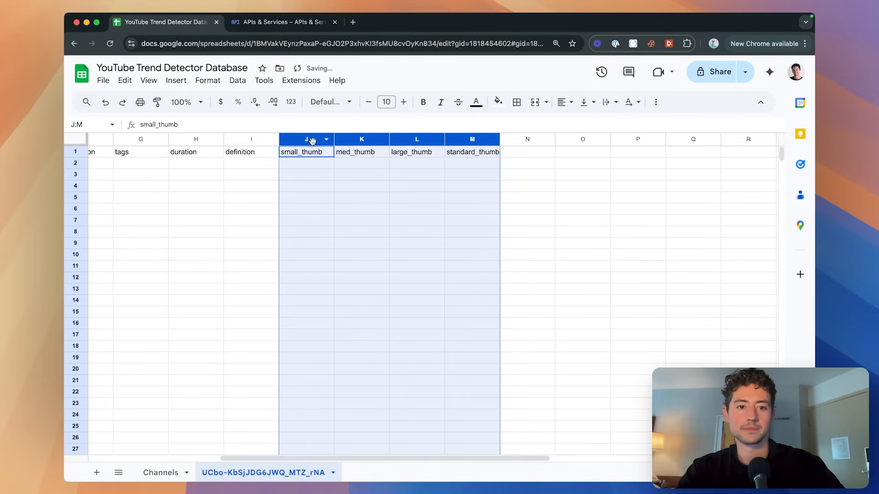
pyautogui.hscroll(-5, 322, 161)
pyautogui.click(322, 171)
# Compare the sheet's column order with the n8n node's input fields.
pyautogui.press('super+grave')
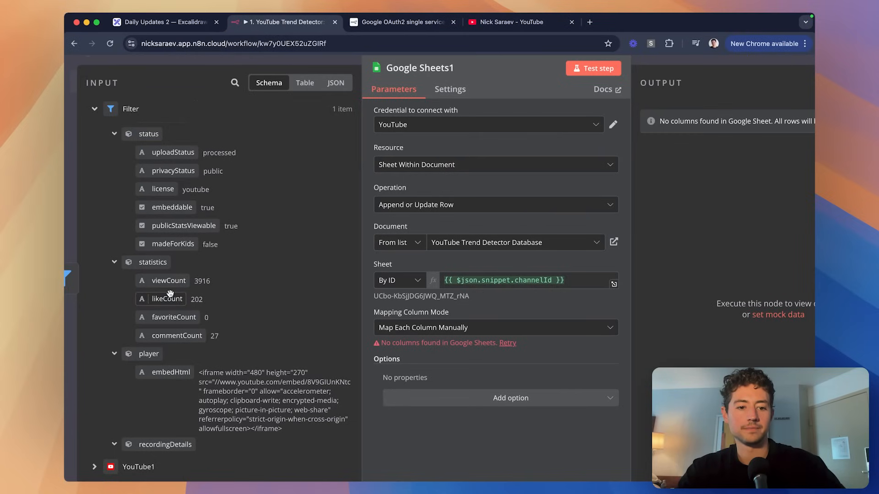
pyautogui.press('super+grave')
pyautogui.press('super+grave')
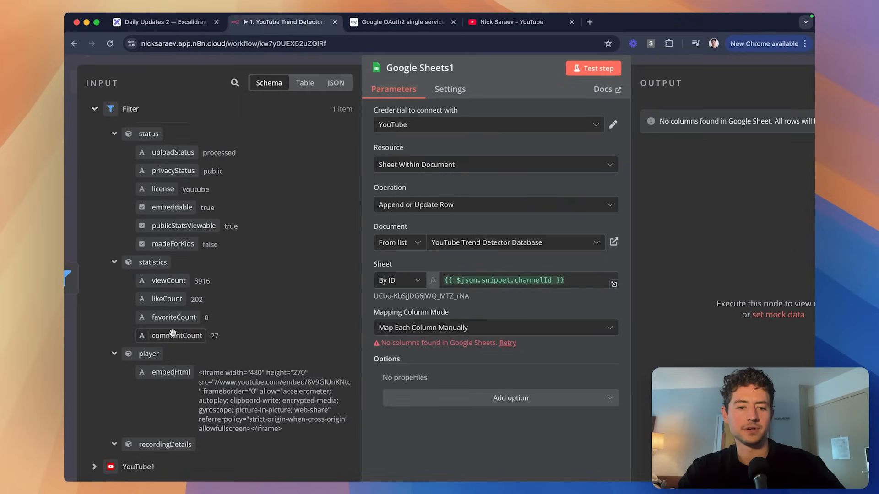
pyautogui.scroll(-3, 152, 319)
pyautogui.press('super+grave')
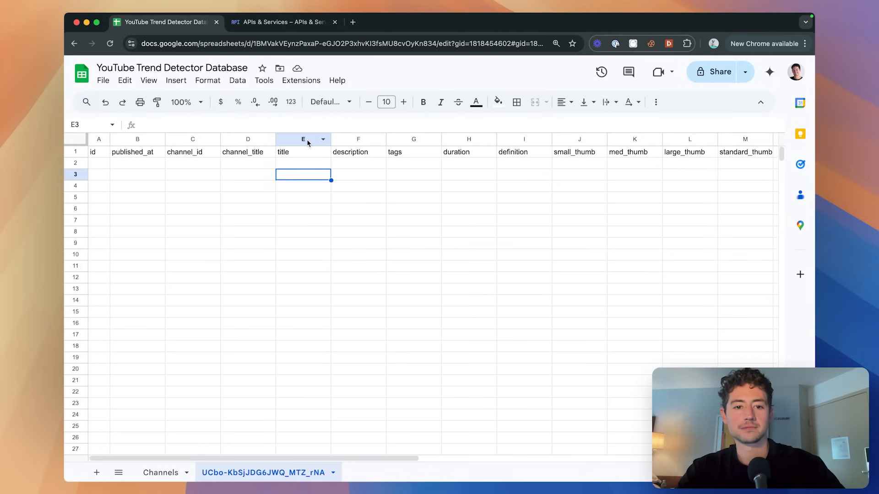
# Insert four empty columns between title and description, starting at column F.
pyautogui.click(289, 161)
pyautogui.click(300, 153)
pyautogui.rightClick(343, 140)
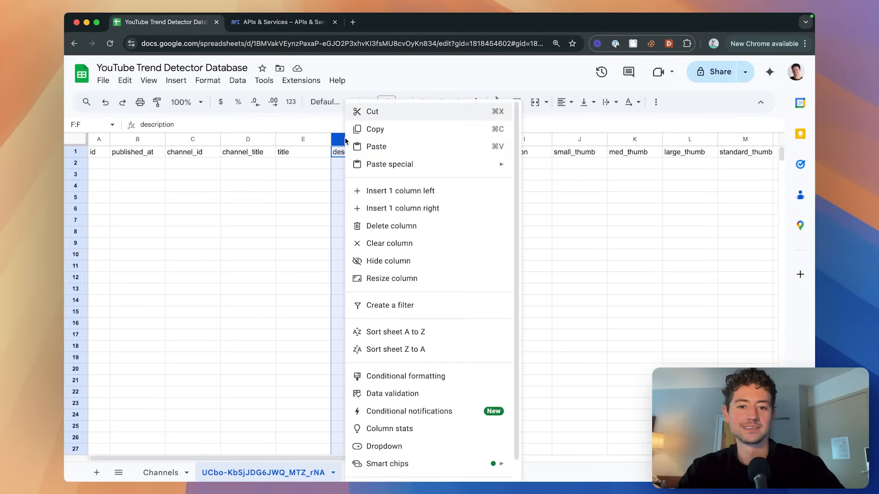
pyautogui.click(379, 191)
pyautogui.rightClick(357, 137)
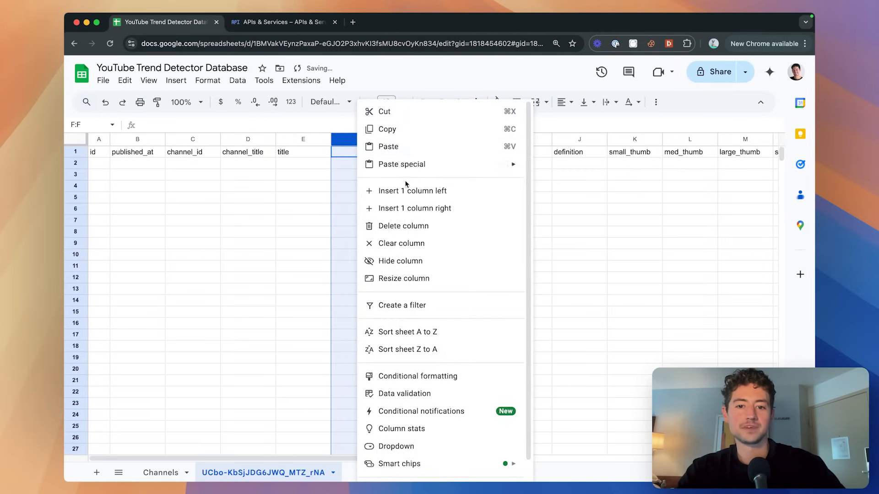
pyautogui.click(406, 191)
pyautogui.rightClick(359, 139)
pyautogui.click(402, 191)
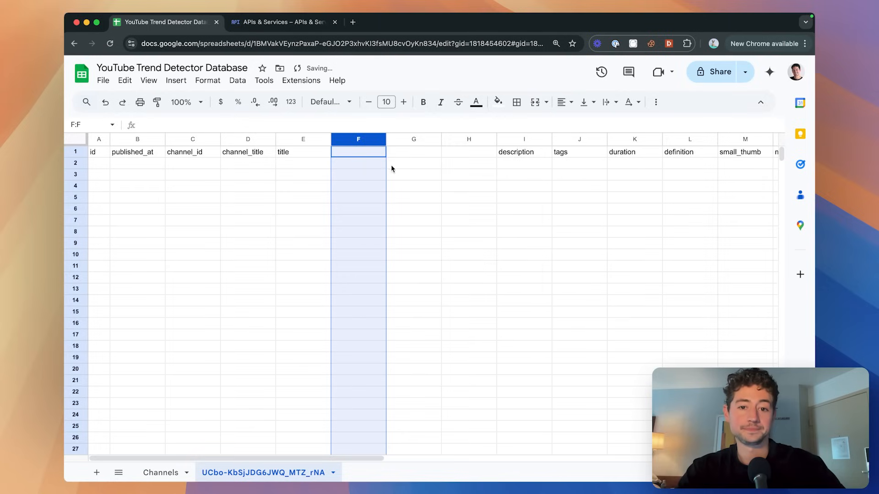
pyautogui.rightClick(366, 141)
pyautogui.click(391, 190)
# Enter the headers views, likes, favorites and comments in F1 through I1.
pyautogui.press('super+grave')
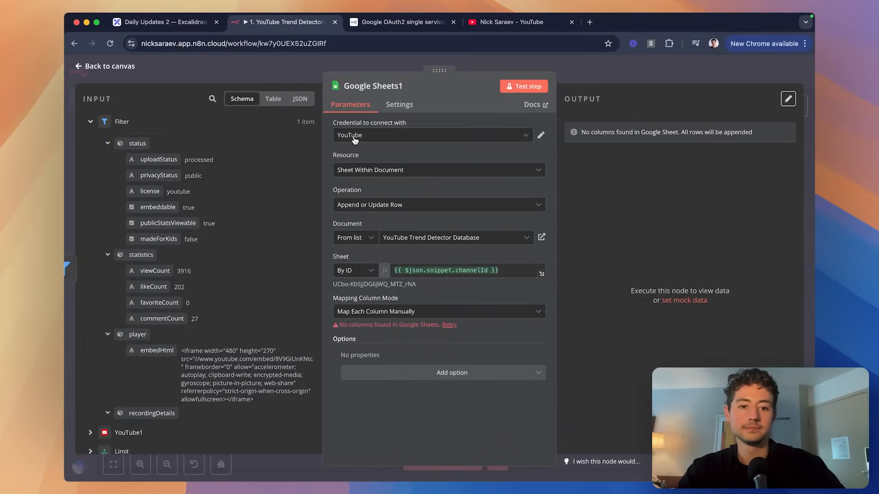
pyautogui.press('super+grave')
pyautogui.write('vi')
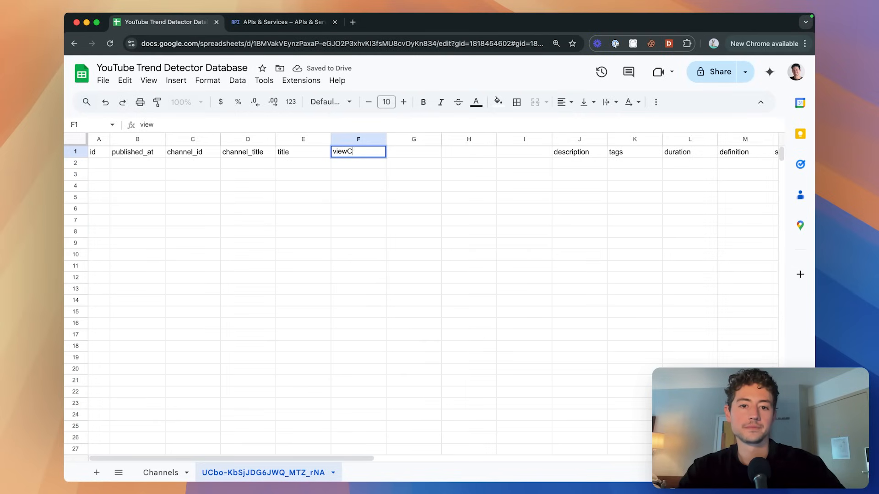
pyautogui.write('ews')
pyautogui.press('Tab')
pyautogui.press('super+grave')
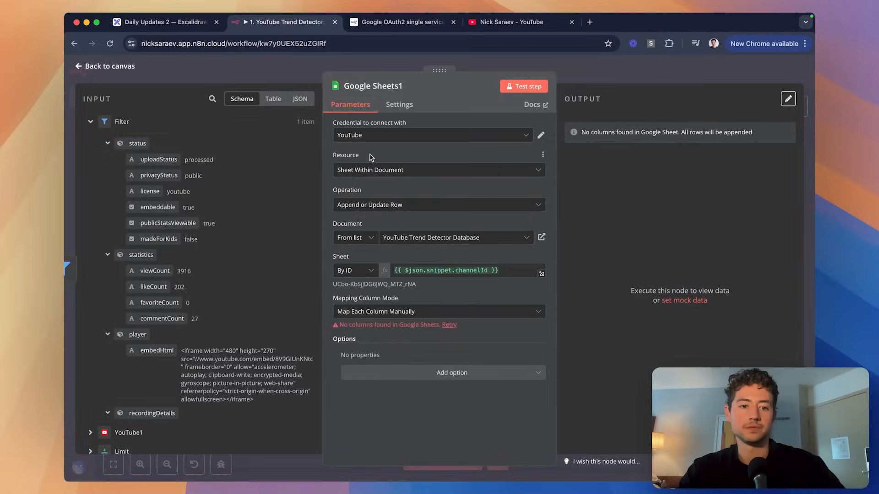
pyautogui.press('super+grave')
pyautogui.write('likes')
pyautogui.press('super+grave')
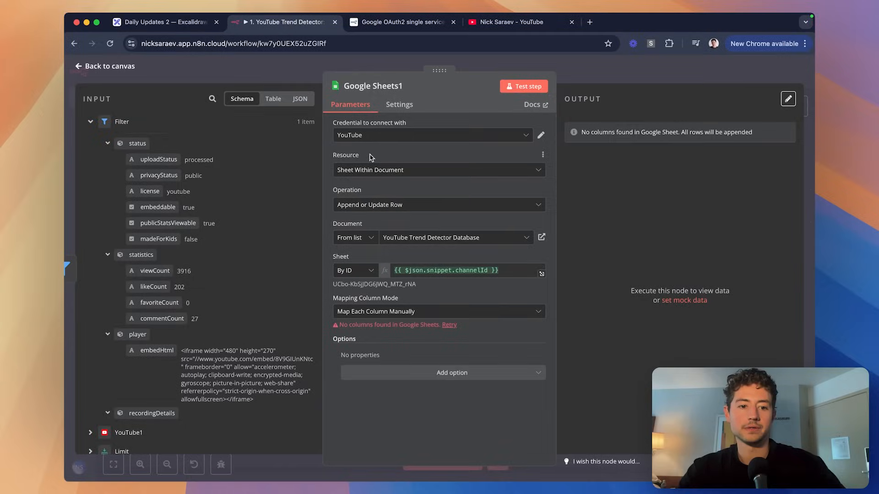
pyautogui.press('super+grave')
pyautogui.press('Tab')
pyautogui.write('favorites')
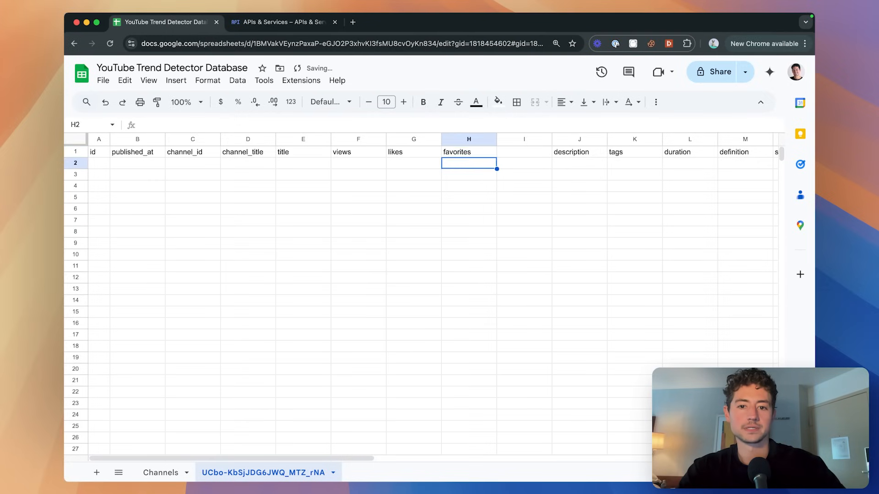
pyautogui.press('super+grave')
pyautogui.press('super+grave')
pyautogui.press('Tab')
pyautogui.write('c')
pyautogui.press('Return')
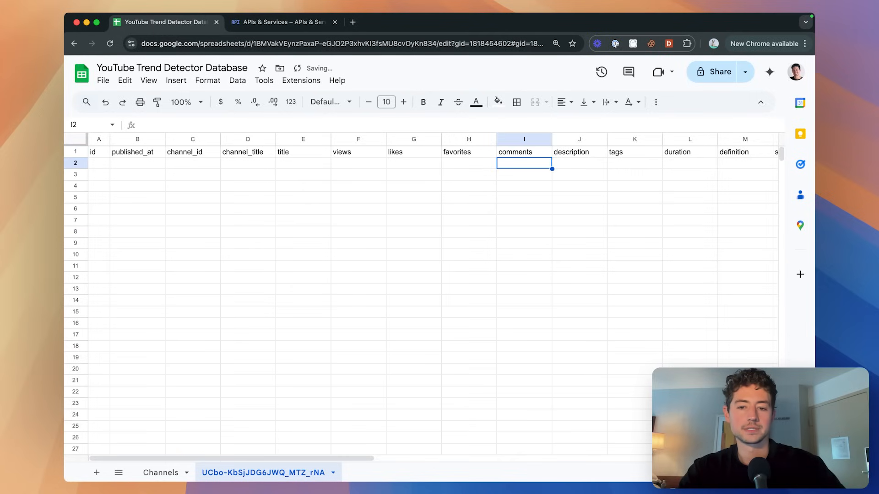
# Swap the last two headers so they read views, likes, comments, favorites.
pyautogui.press('Up')
pyautogui.press('super+x')
pyautogui.press('Down')
pyautogui.press('Left')
pyautogui.press('super+v')
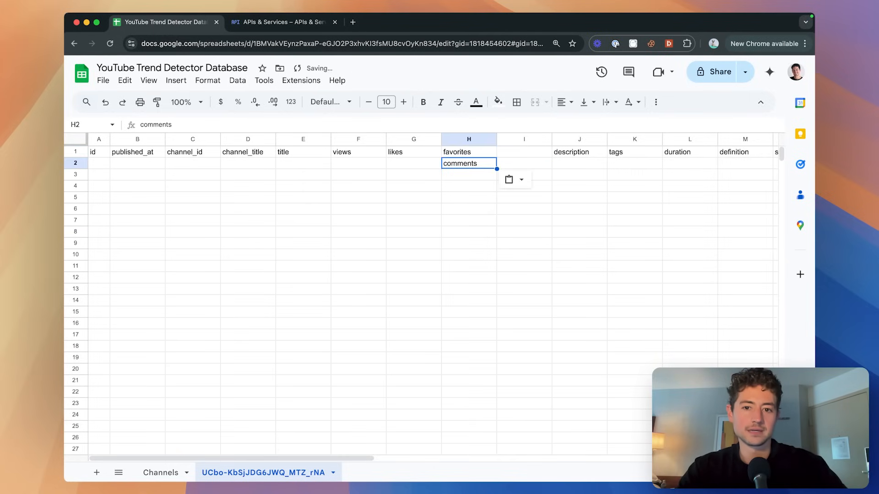
pyautogui.press('Up')
pyautogui.press('super+x')
pyautogui.press('Right')
pyautogui.press('super+v')
pyautogui.press('Down')
pyautogui.press('Left')
pyautogui.press('super+x')
pyautogui.press('Up')
pyautogui.press('super+v')
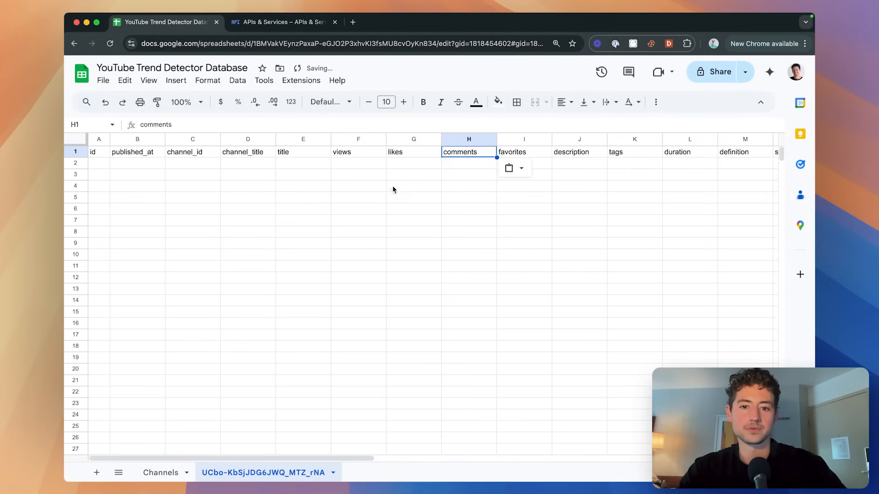
pyautogui.click(393, 189)
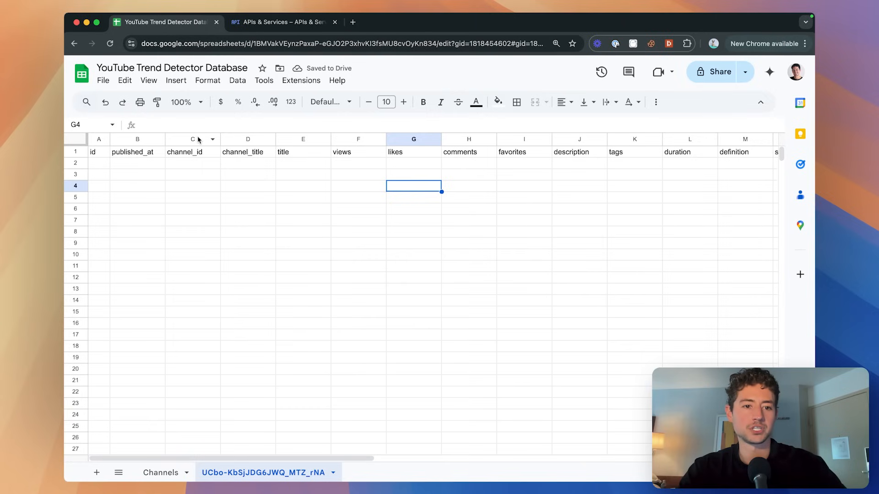
# Move the channel_id and channel_title columns to the end, after standard_thumb.
pyautogui.moveTo(199, 139); pyautogui.dragTo(384, 164)
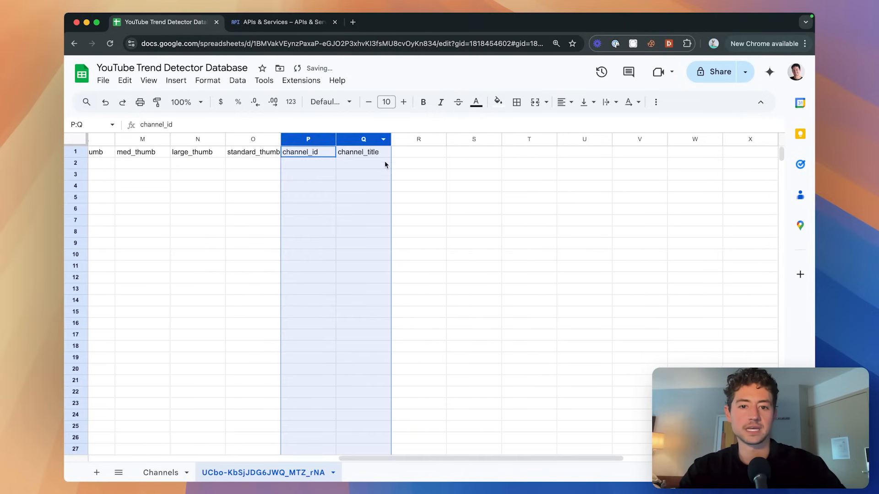
pyautogui.hscroll(-10, 385, 165)
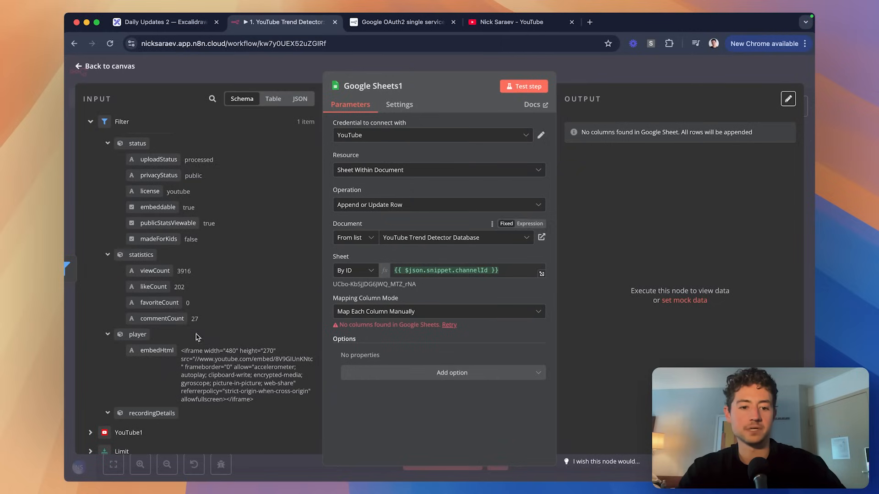
pyautogui.scroll(-3, 211, 283)
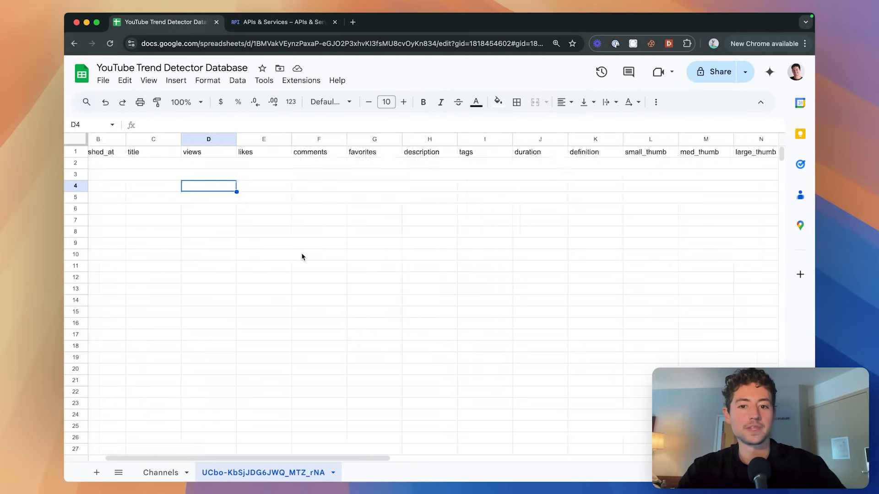
pyautogui.hscroll(10, 301, 253)
# Add an embed_html header in the first empty column after channel_title.
pyautogui.click(458, 152)
pyautogui.write('embed')
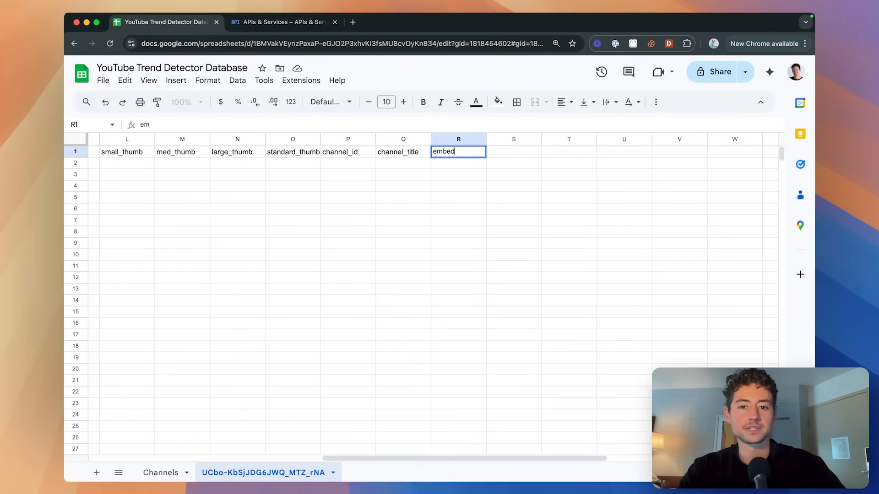
pyautogui.write('_html')
pyautogui.press('Return')
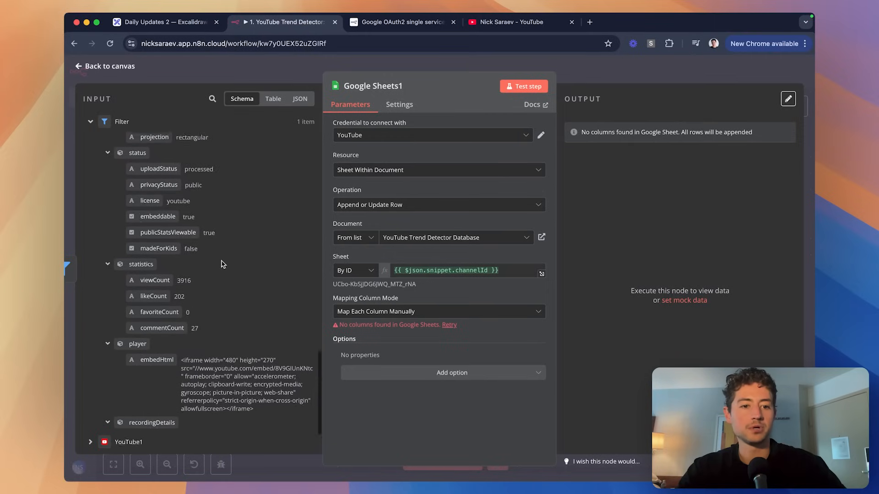
pyautogui.hscroll(-3, 333, 194)
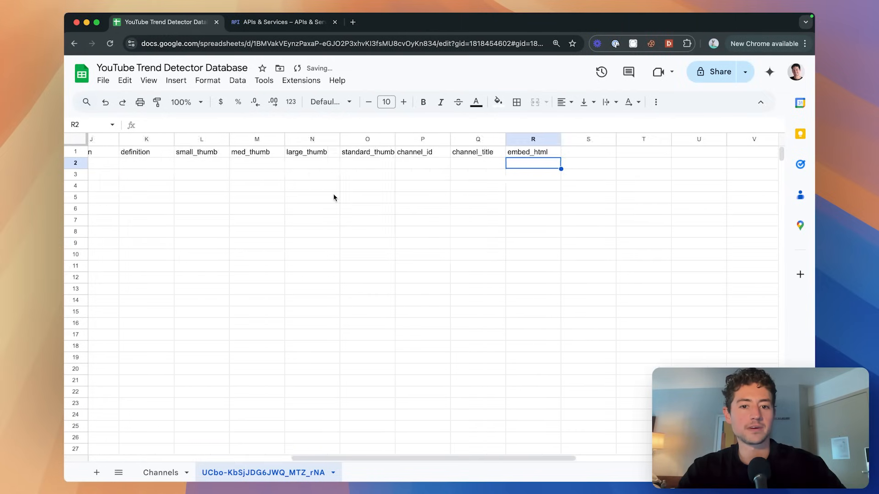
pyautogui.hscroll(-10, 333, 197)
pyautogui.click(334, 198)
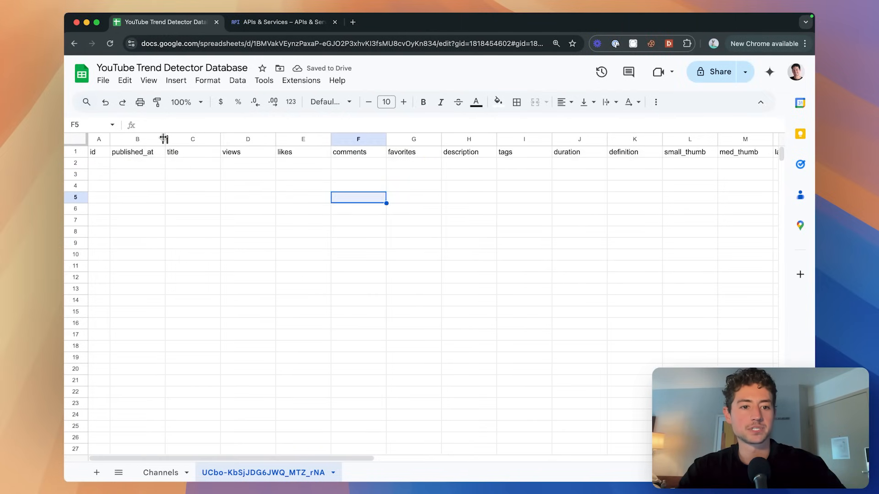
# Auto-fit all column widths and review the header names starting from id.
pyautogui.press('super+a')
pyautogui.doubleClick(163, 137)
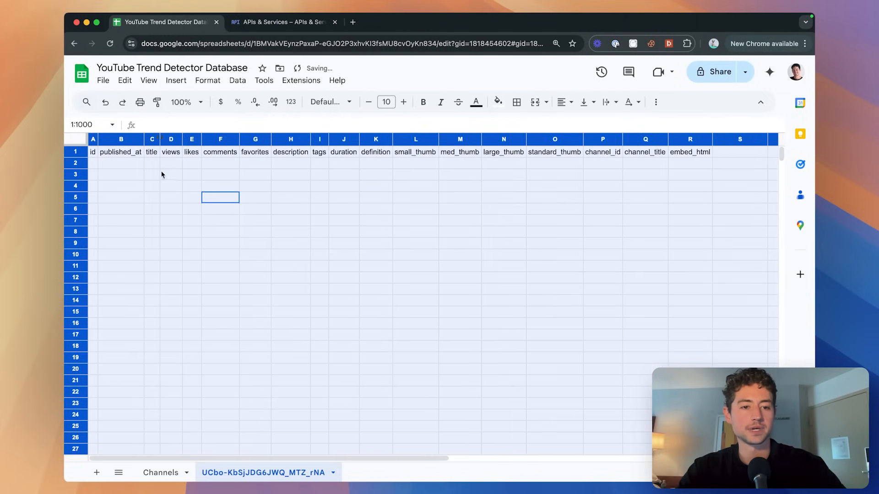
pyautogui.click(146, 170)
pyautogui.click(91, 154)
pyautogui.click(119, 154)
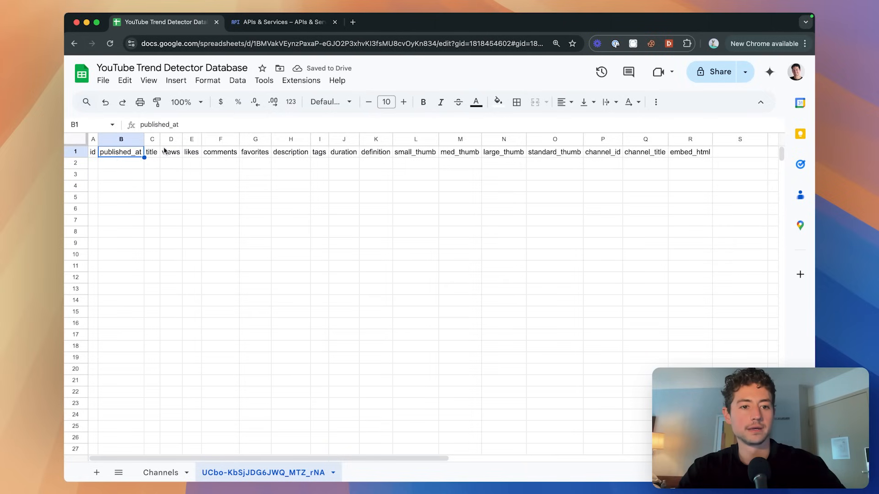
pyautogui.press('Left')
pyautogui.press('Right')
pyautogui.press('Right')
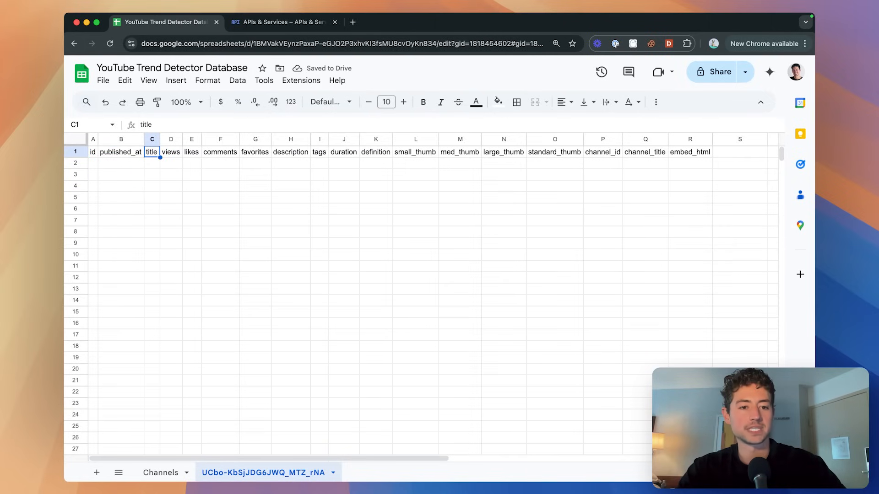
pyautogui.press('Right')
pyautogui.press('Right')
pyautogui.press('Right')
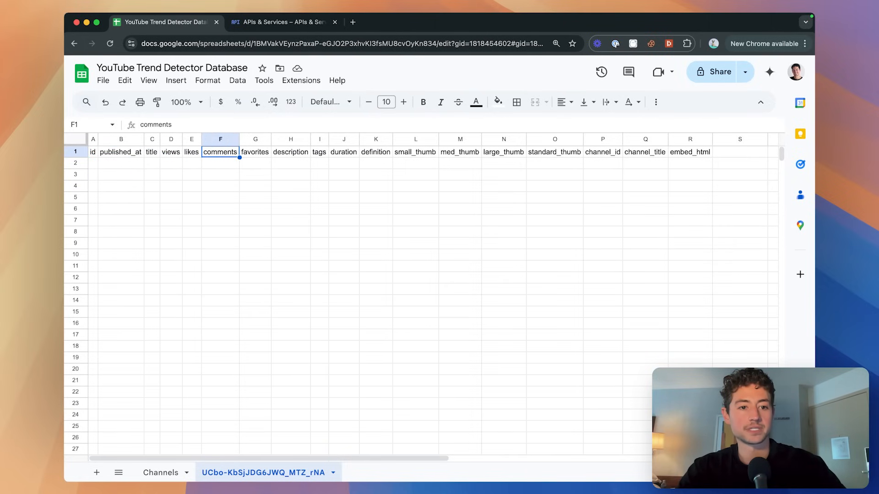
pyautogui.press('Right')
pyautogui.press('Right')
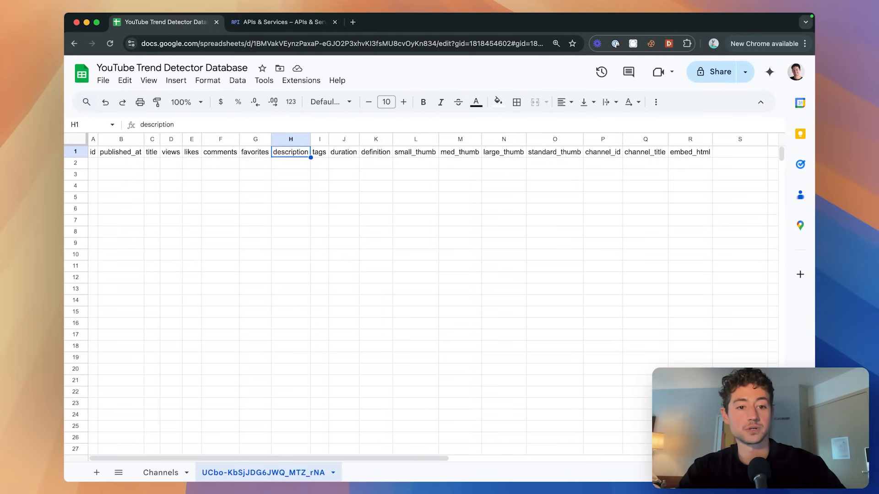
pyautogui.press('Right')
pyautogui.press('Right')
pyautogui.press('Right')
pyautogui.press('Right')
pyautogui.press('Right')
pyautogui.press('Right')
pyautogui.press('Right')
pyautogui.press('Right')
pyautogui.press('Right')
pyautogui.press('Right')
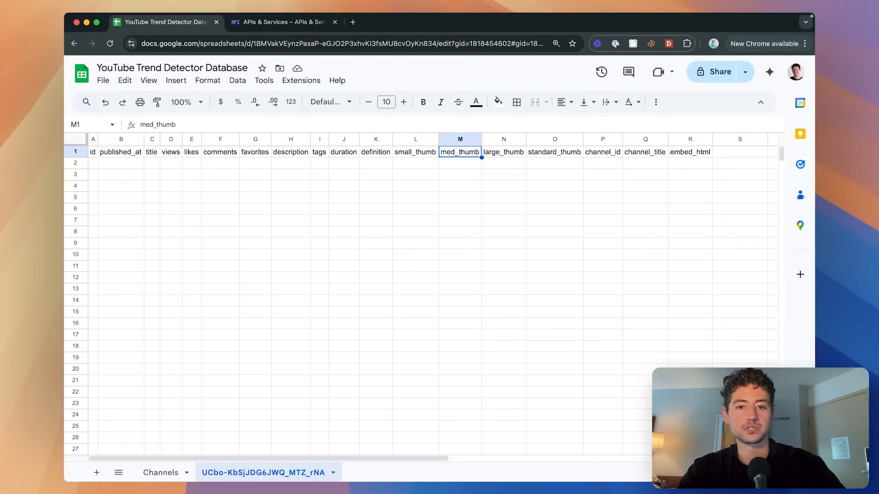
pyautogui.click(344, 197)
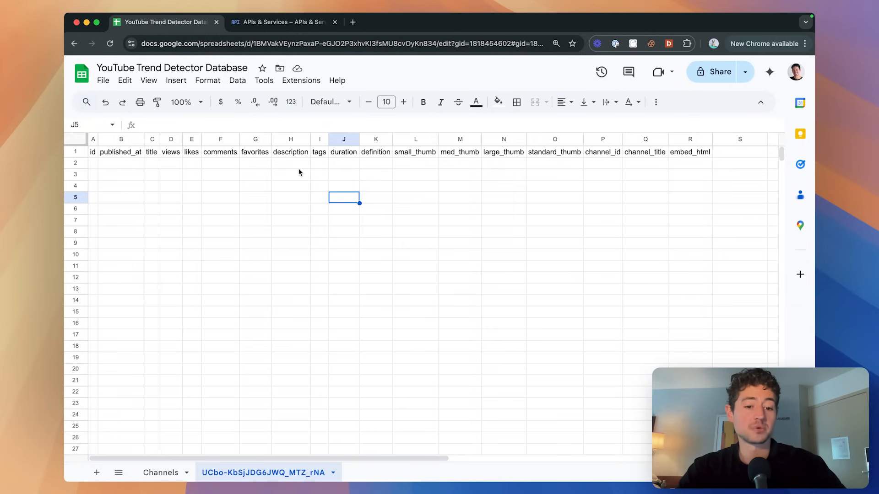
# Bold the header row and refit every column to its header text.
pyautogui.click(76, 152)
pyautogui.hotkey('ctrl', 'b')
pyautogui.click(138, 174)
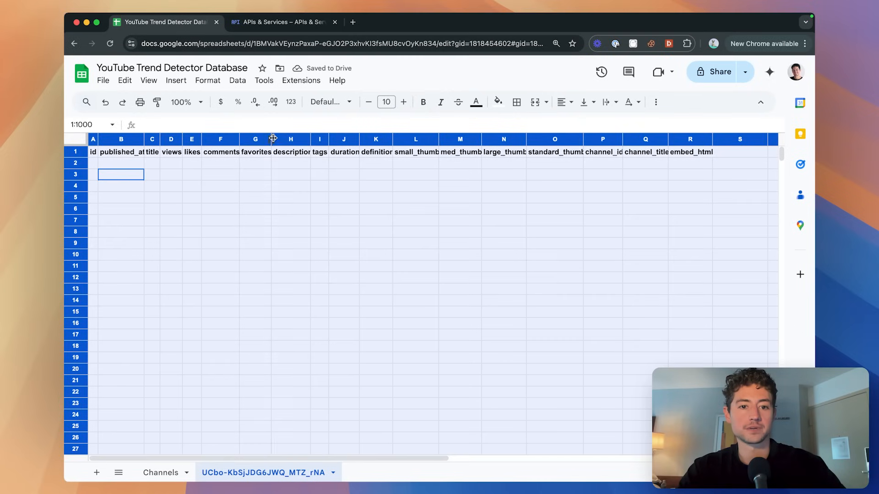
pyautogui.doubleClick(271, 138)
pyautogui.click(280, 163)
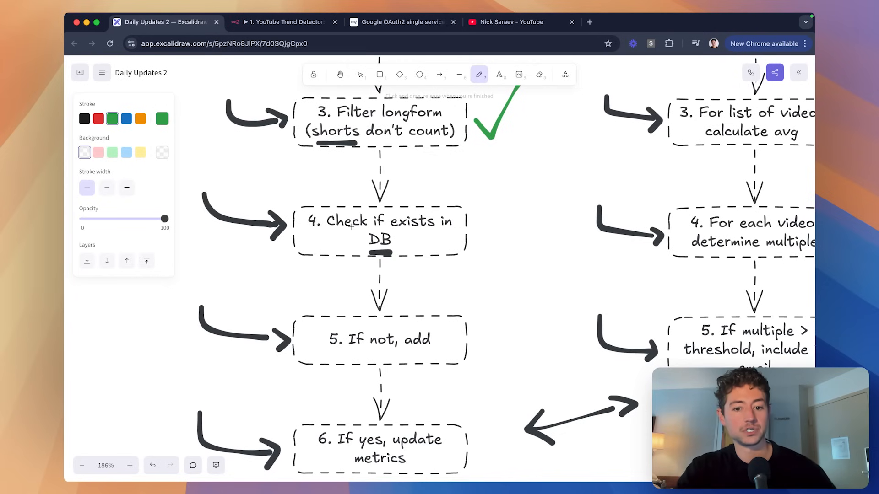
# Draw a green checkmark beside '5. If not, add' and return to n8n.
pyautogui.scroll(-1, 444, 213)
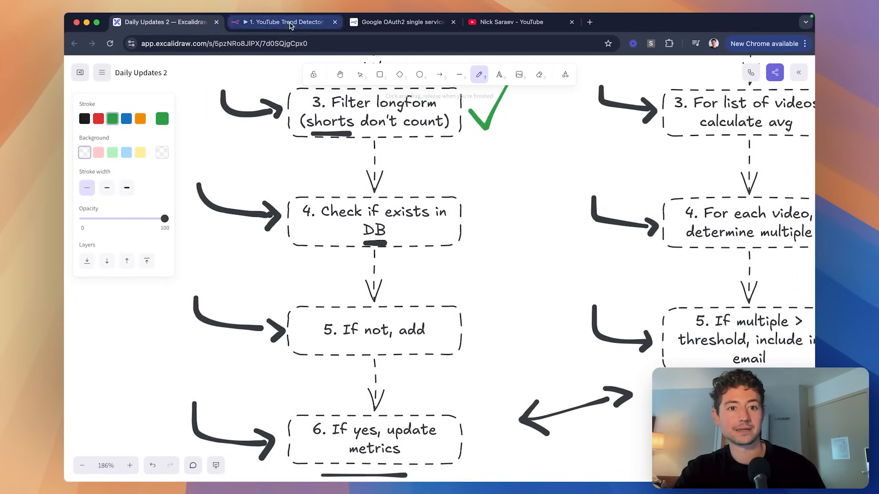
pyautogui.moveTo(484, 329); pyautogui.dragTo(506, 309)
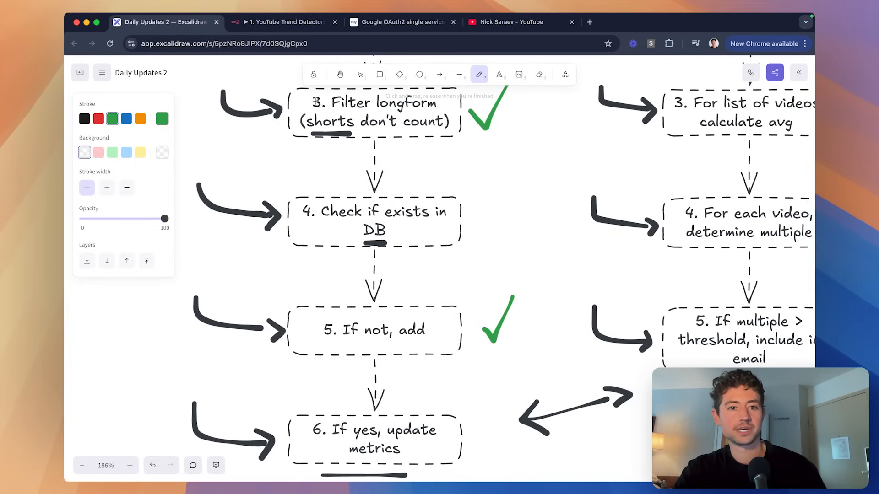
pyautogui.click(295, 25)
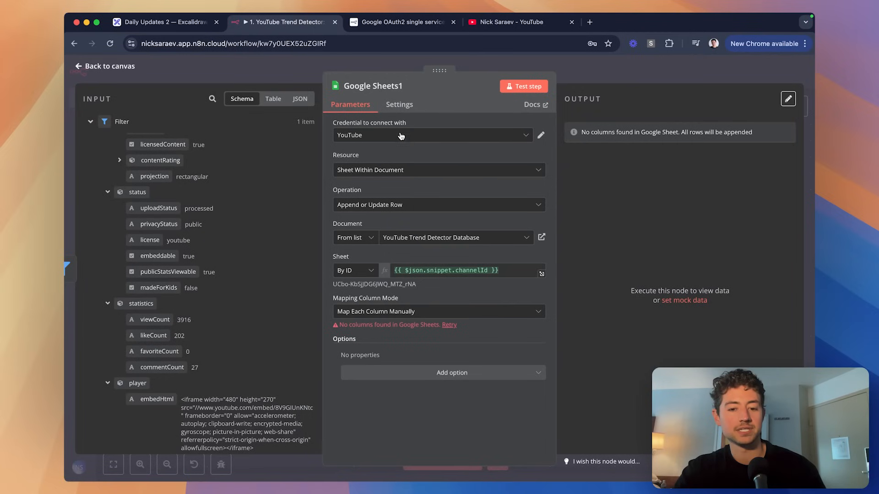
# Keep column mapping set to manual and retry loading the sheet's columns.
pyautogui.click(424, 311)
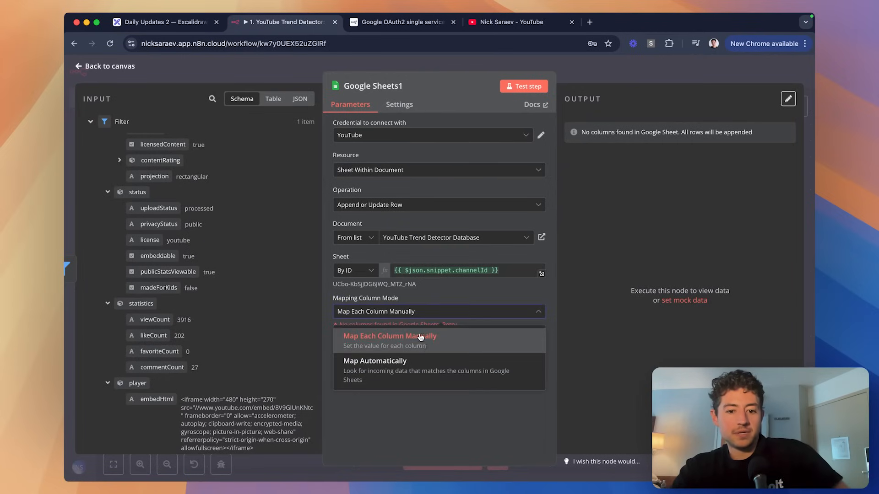
pyautogui.click(425, 348)
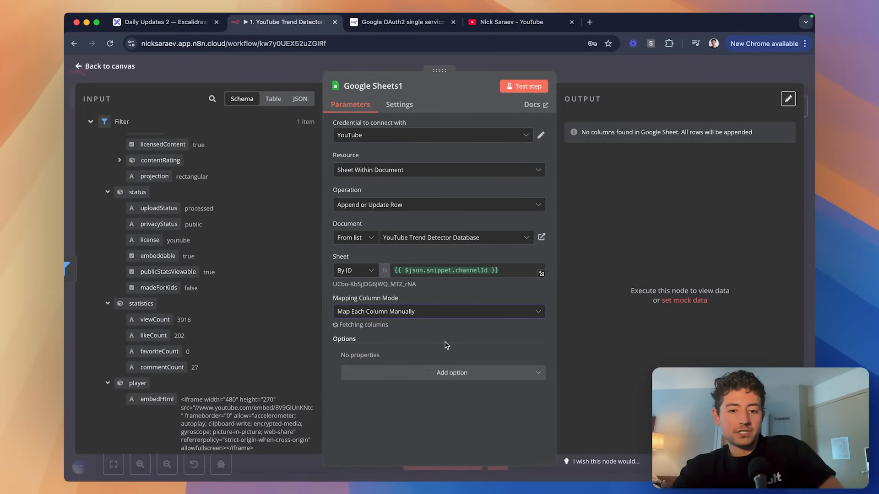
pyautogui.click(446, 326)
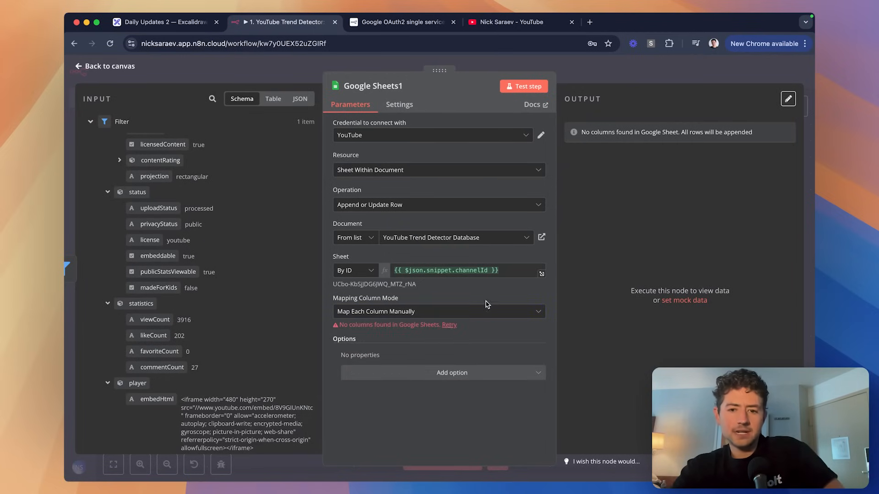
# Set the Google Sheets node to identify the sheet By Name.
pyautogui.click(361, 271)
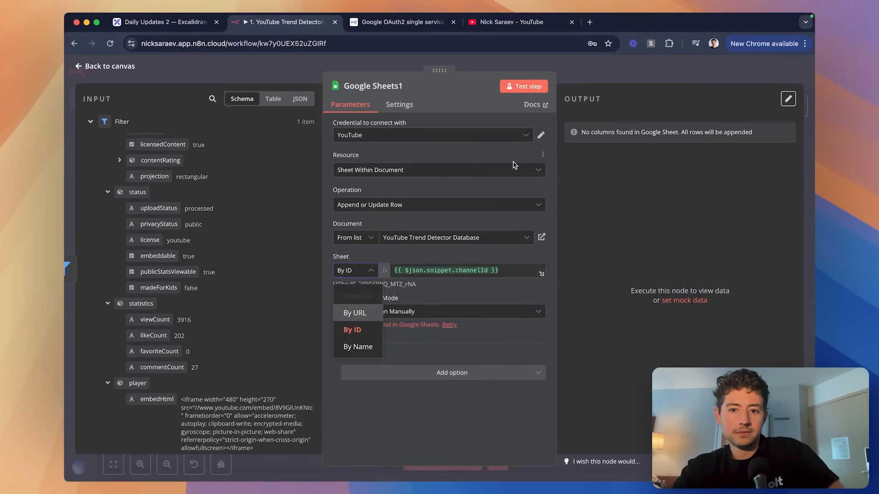
pyautogui.click(580, 69)
pyautogui.doubleClick(421, 185)
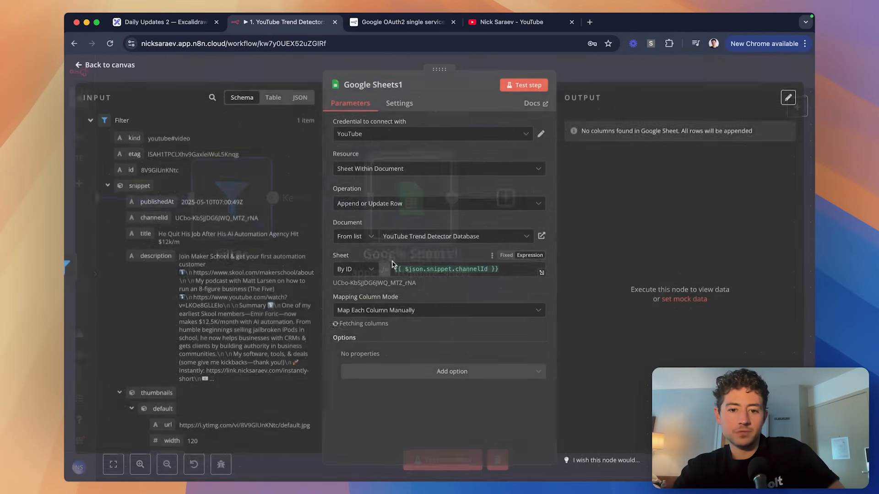
pyautogui.click(367, 271)
pyautogui.click(367, 311)
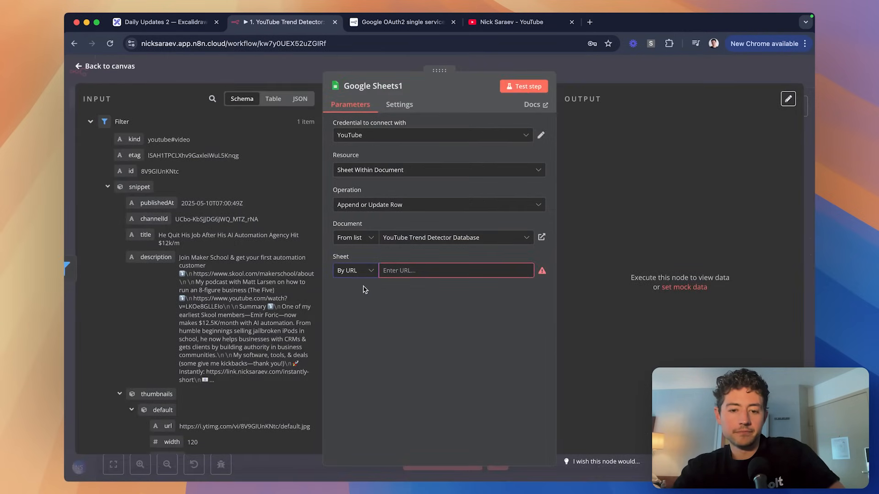
pyautogui.click(361, 271)
pyautogui.click(365, 346)
pyautogui.click(361, 271)
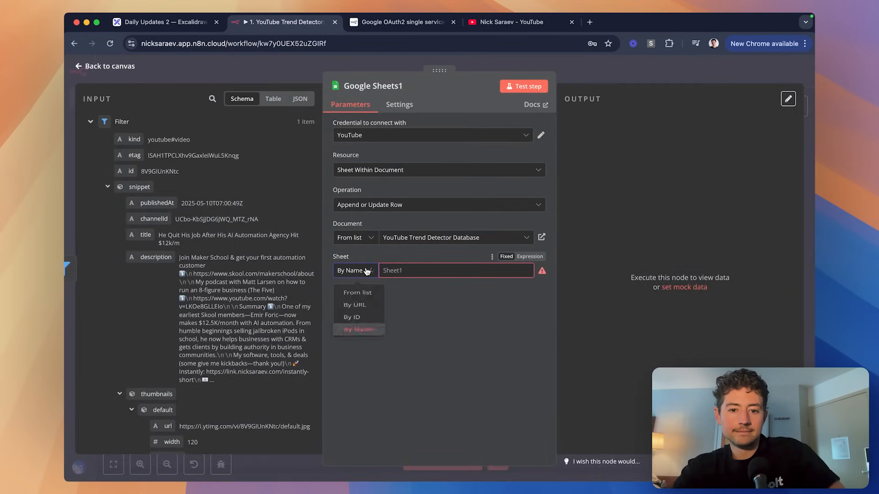
pyautogui.click(353, 329)
pyautogui.click(360, 274)
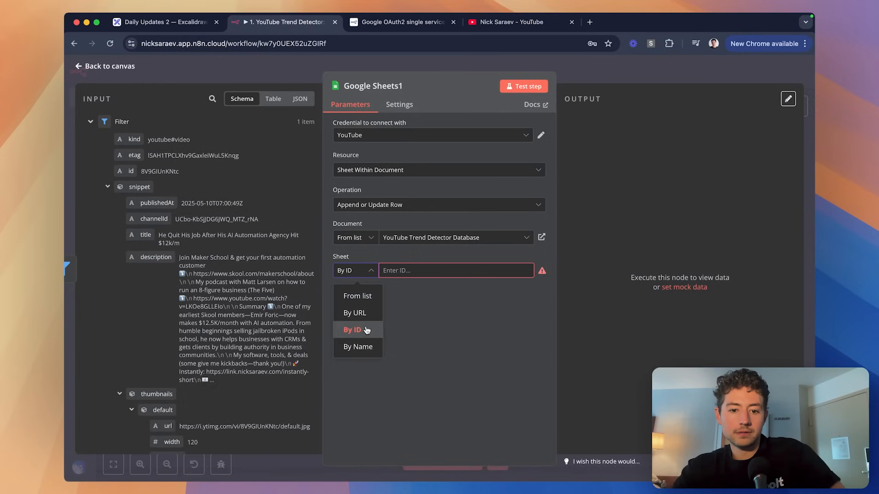
pyautogui.click(358, 346)
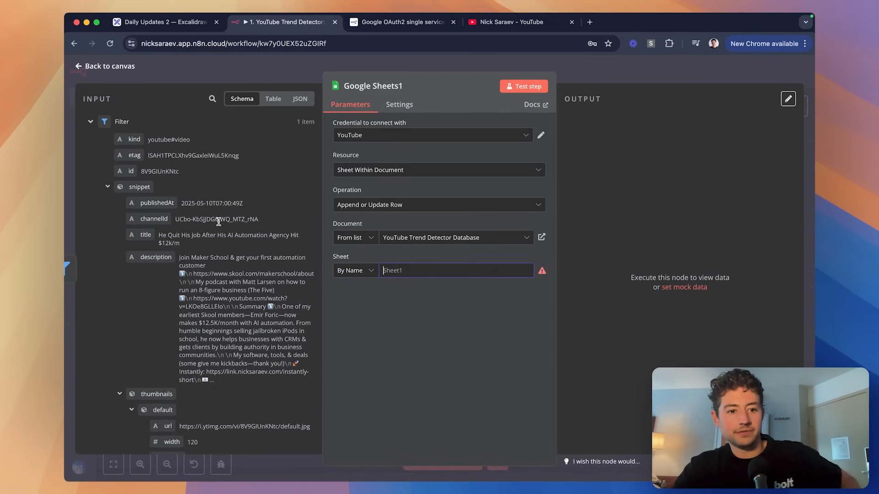
# Use snippet.channelId as the sheet name and check the loaded columns against the spreadsheet.
pyautogui.moveTo(154, 219); pyautogui.dragTo(422, 263)
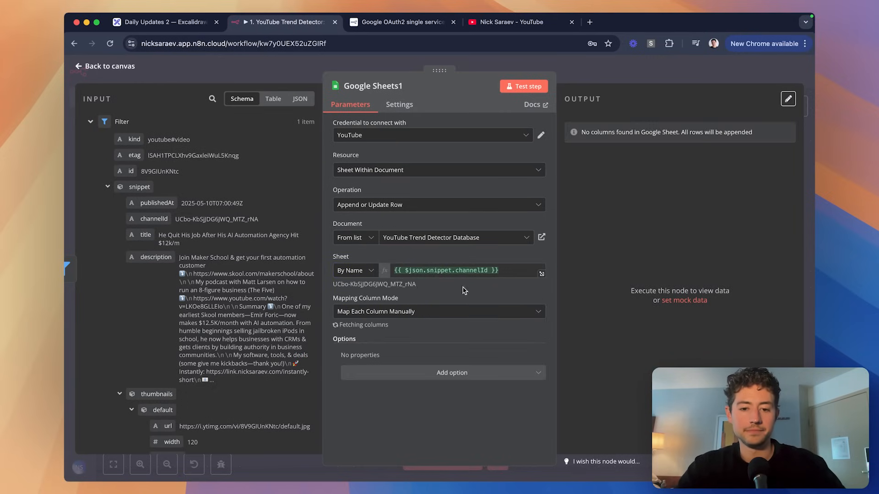
pyautogui.scroll(-5, 439, 302)
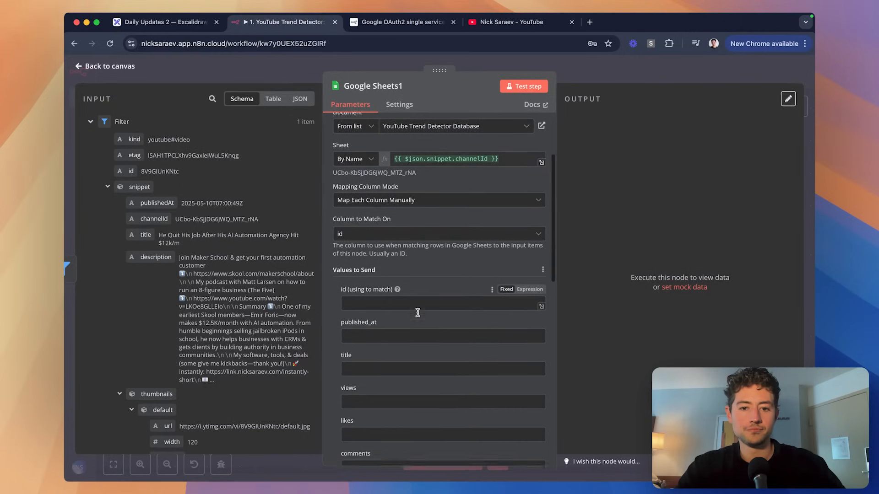
pyautogui.scroll(2, 413, 252)
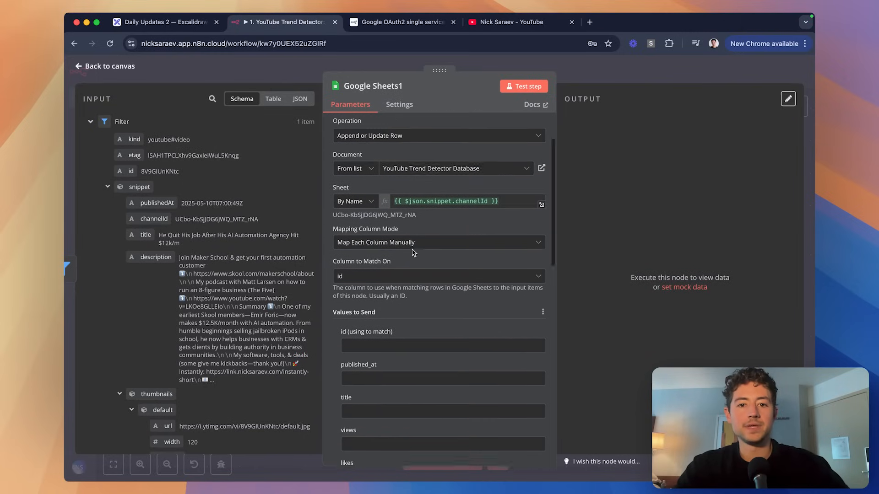
pyautogui.scroll(3, 413, 252)
pyautogui.scroll(-6, 426, 254)
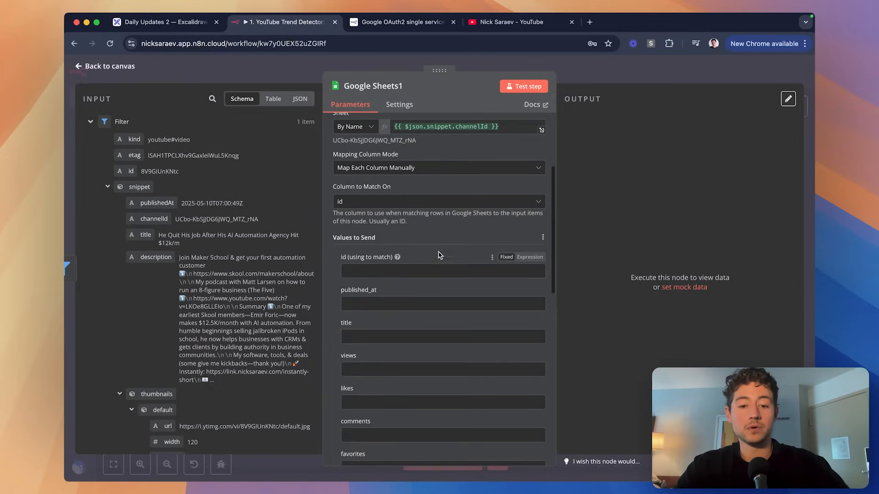
pyautogui.scroll(-1, 438, 255)
pyautogui.press('super+grave')
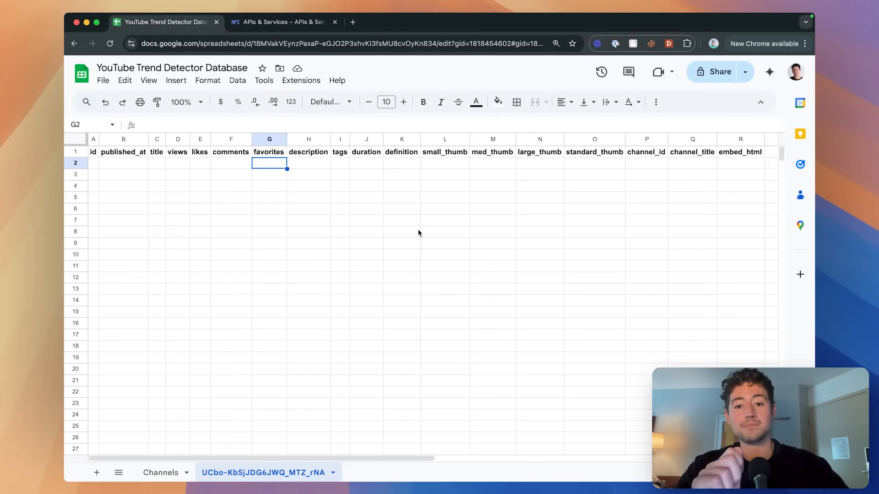
pyautogui.press('super+grave')
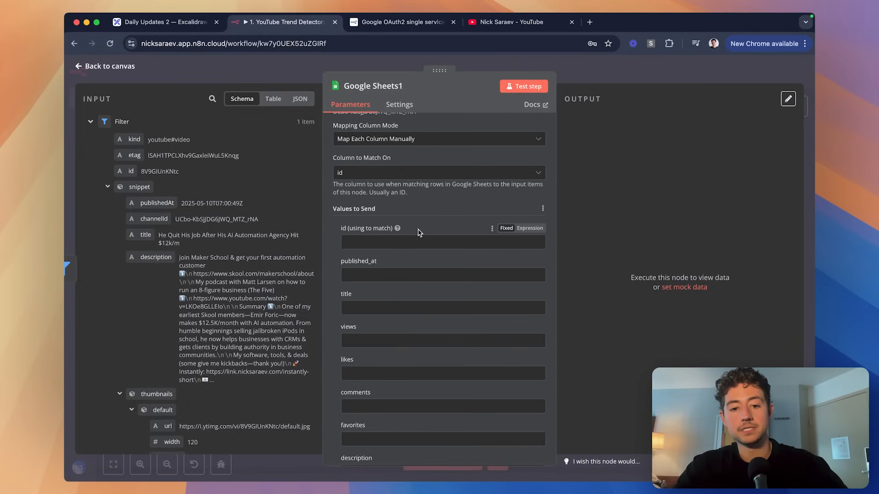
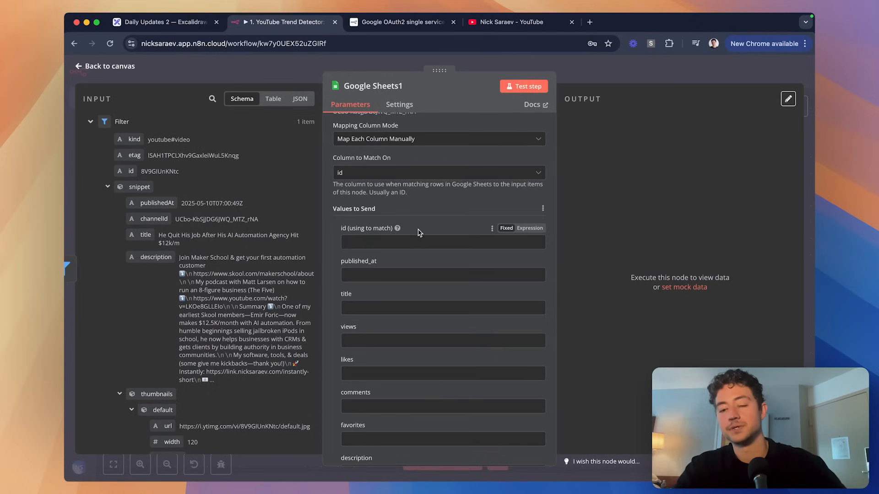
# Map the video's id, publishedAt and title into the id, published_at and title columns.
pyautogui.click(419, 241)
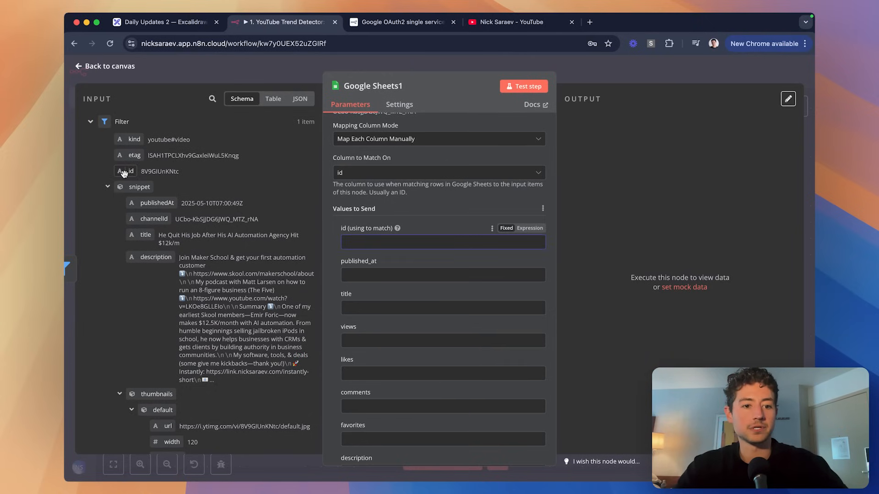
pyautogui.moveTo(118, 171); pyautogui.dragTo(420, 242)
pyautogui.scroll(-2, 416, 202)
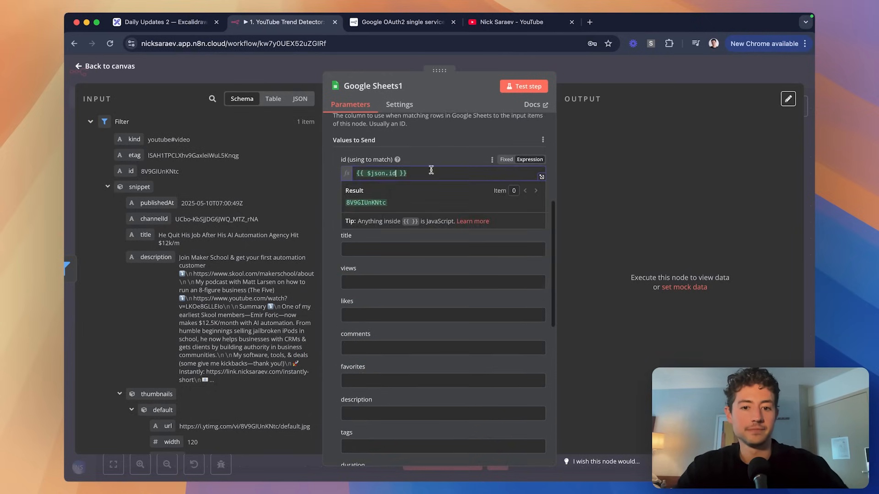
pyautogui.moveTo(158, 203); pyautogui.dragTo(386, 213)
pyautogui.scroll(-3, 339, 192)
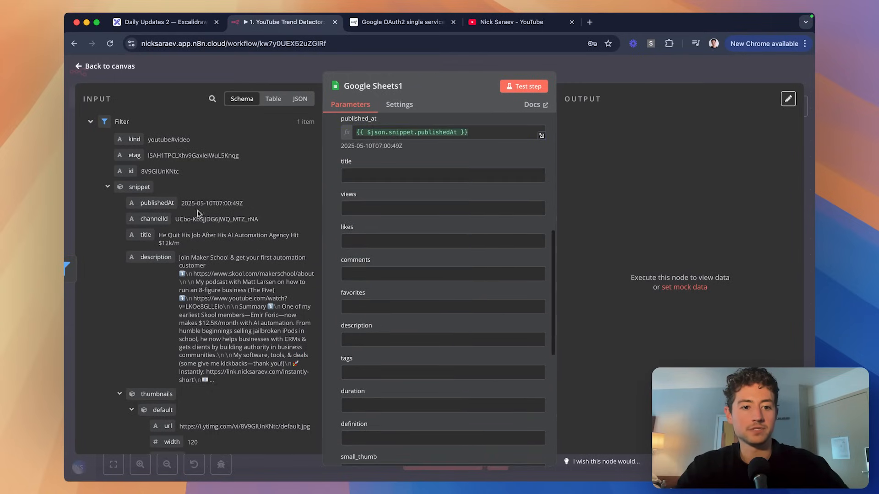
pyautogui.moveTo(167, 235); pyautogui.dragTo(352, 187)
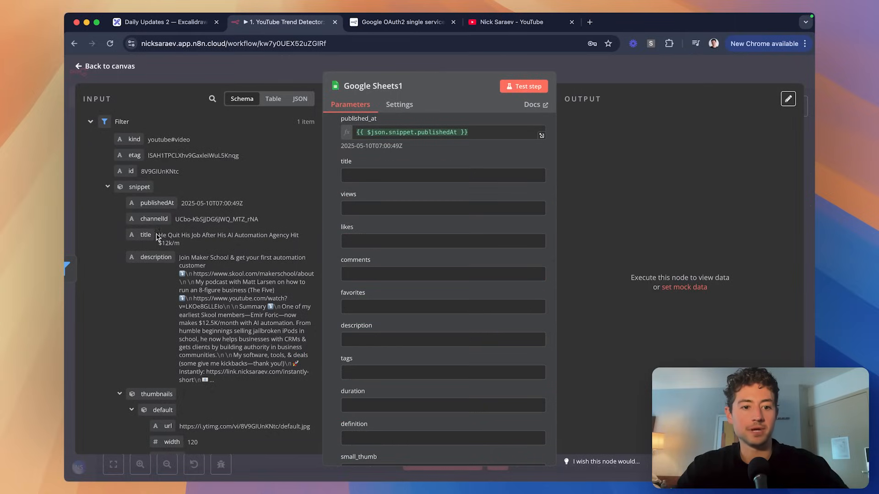
pyautogui.moveTo(157, 236); pyautogui.dragTo(377, 179)
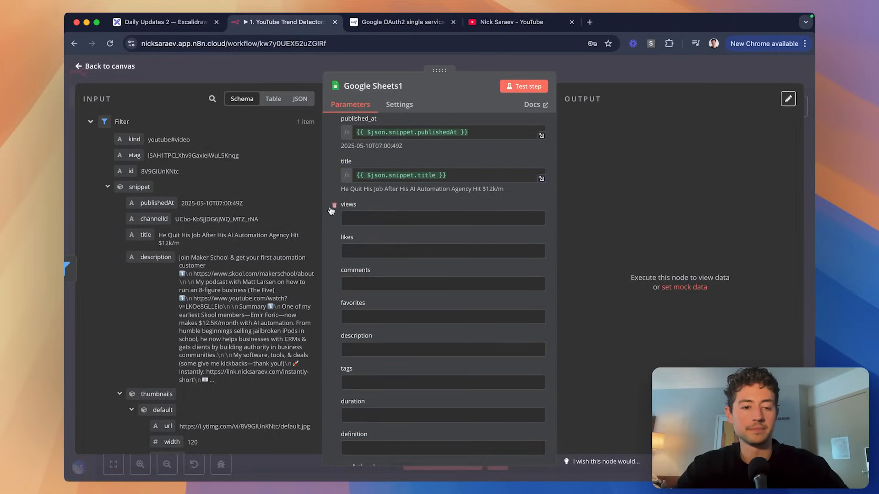
# Map viewCount, likeCount, commentCount and favoriteCount into the views, likes, comments and favorites columns.
pyautogui.scroll(-1, 331, 211)
pyautogui.scroll(-15, 212, 270)
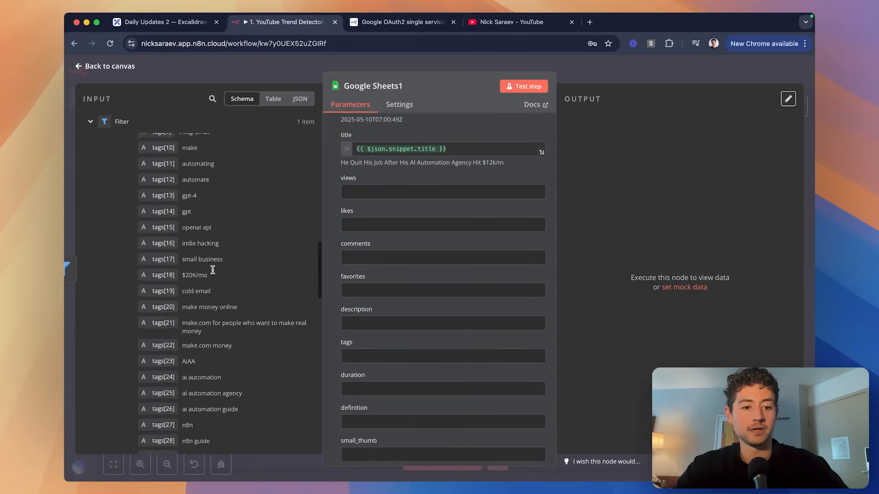
pyautogui.scroll(-20, 212, 270)
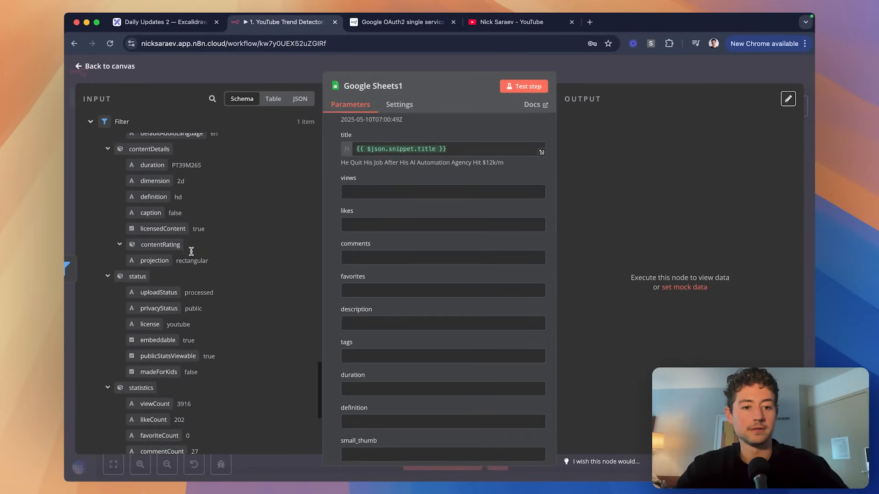
pyautogui.scroll(-5, 191, 251)
pyautogui.moveTo(156, 261); pyautogui.dragTo(372, 194)
pyautogui.moveTo(153, 278); pyautogui.dragTo(383, 240)
pyautogui.moveTo(162, 309); pyautogui.dragTo(368, 279)
pyautogui.moveTo(160, 293); pyautogui.dragTo(393, 313)
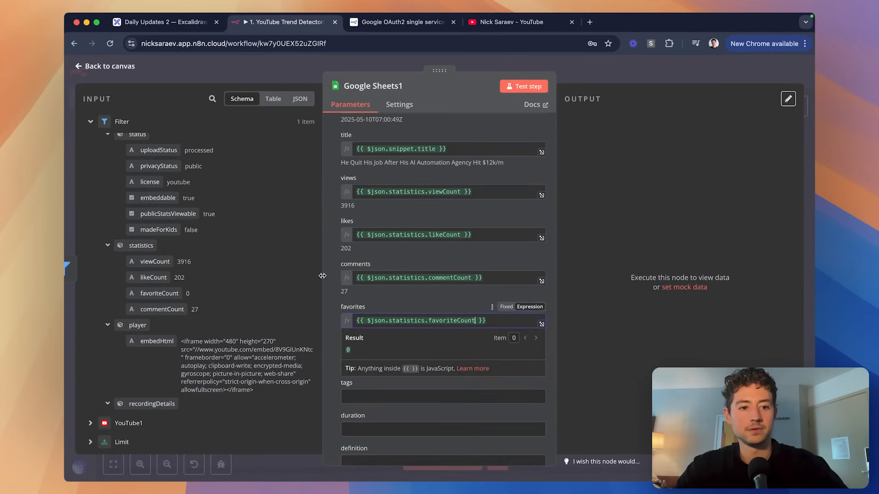
# Map the snippet description into the description column and switch tags to an Expression.
pyautogui.scroll(20, 308, 260)
pyautogui.scroll(-3, 336, 292)
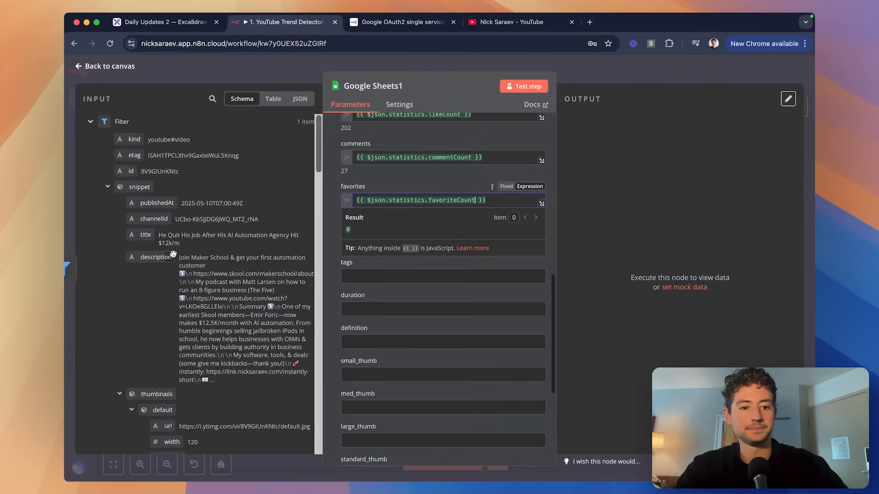
pyautogui.moveTo(173, 253); pyautogui.dragTo(388, 245)
pyautogui.scroll(-3, 215, 269)
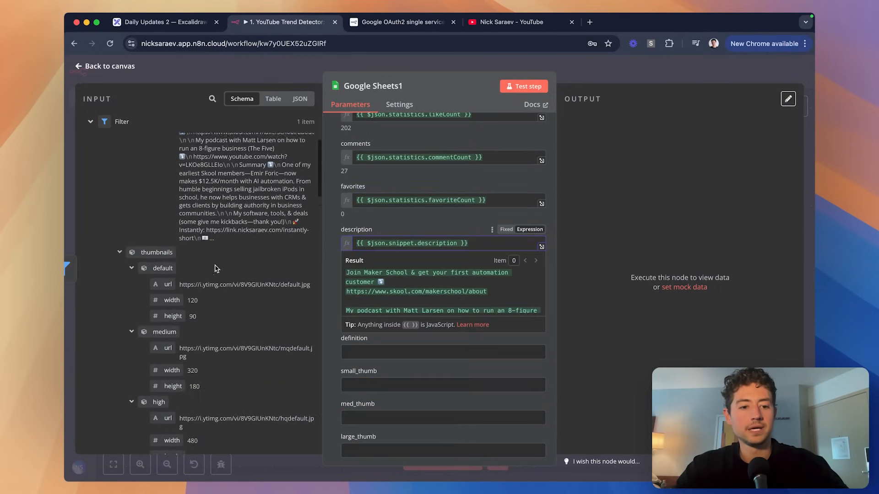
pyautogui.scroll(-6, 216, 268)
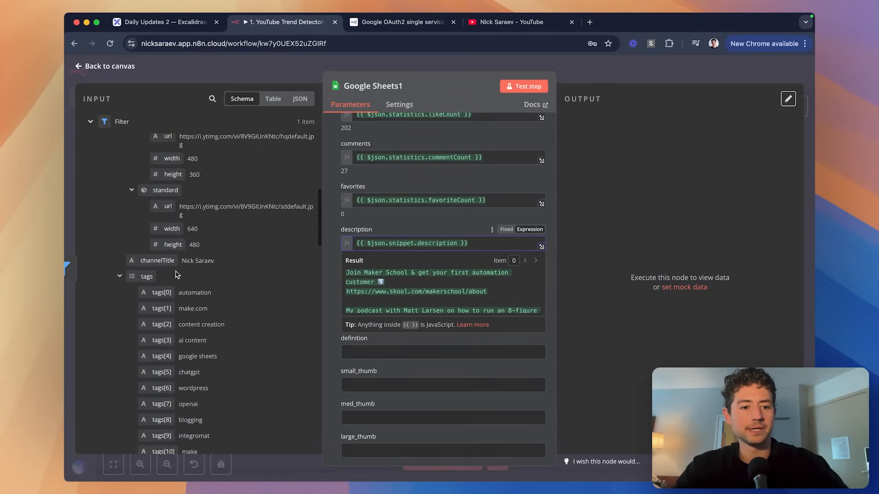
pyautogui.press('Tab')
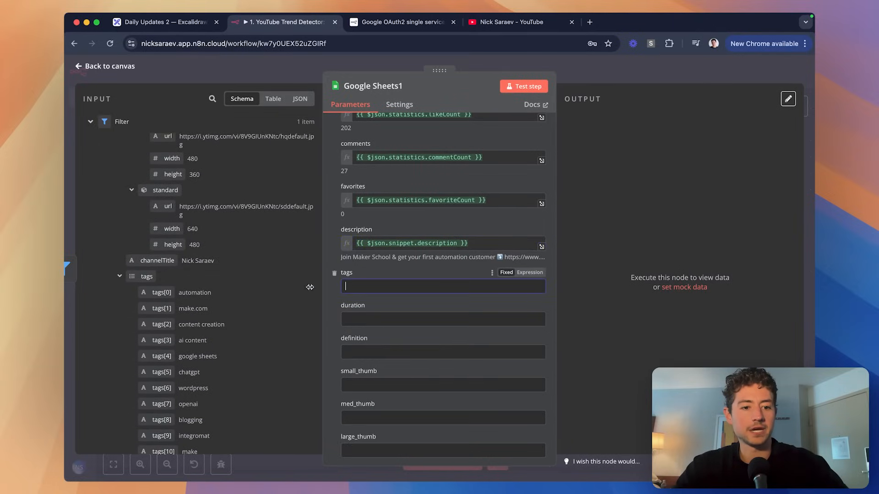
pyautogui.scroll(-3, 183, 229)
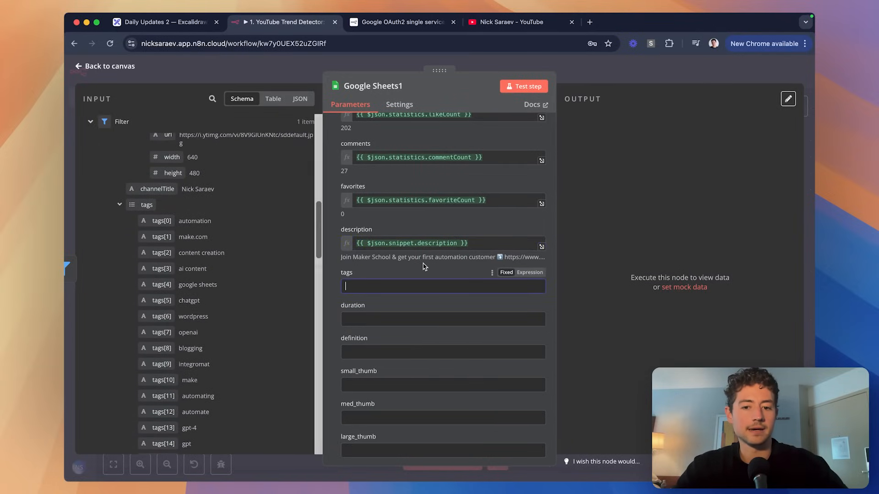
pyautogui.click(532, 273)
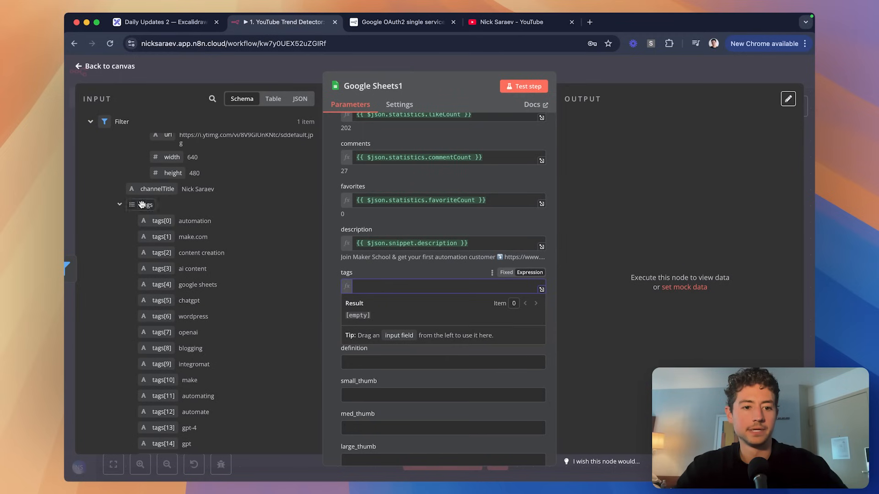
# Map the video's tags into the tags column, joined with .join(", ").
pyautogui.moveTo(146, 205); pyautogui.dragTo(426, 288)
pyautogui.press('Left')
pyautogui.press('Left')
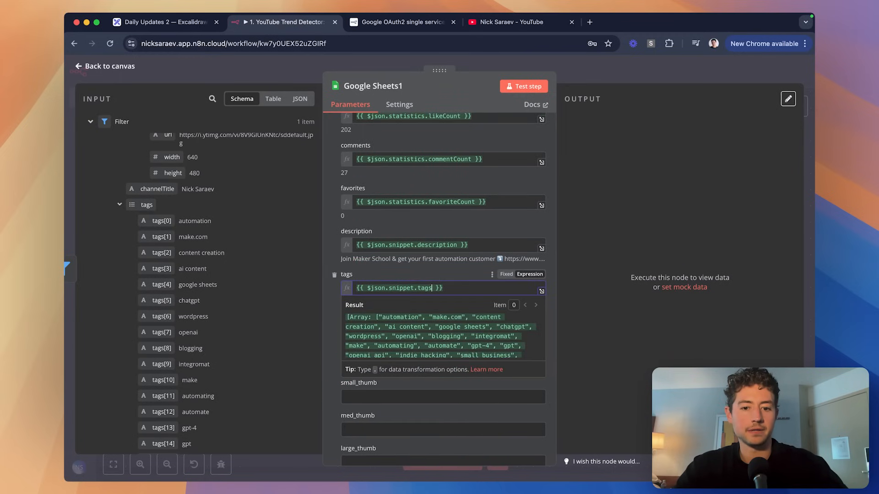
pyautogui.write('.join(","')
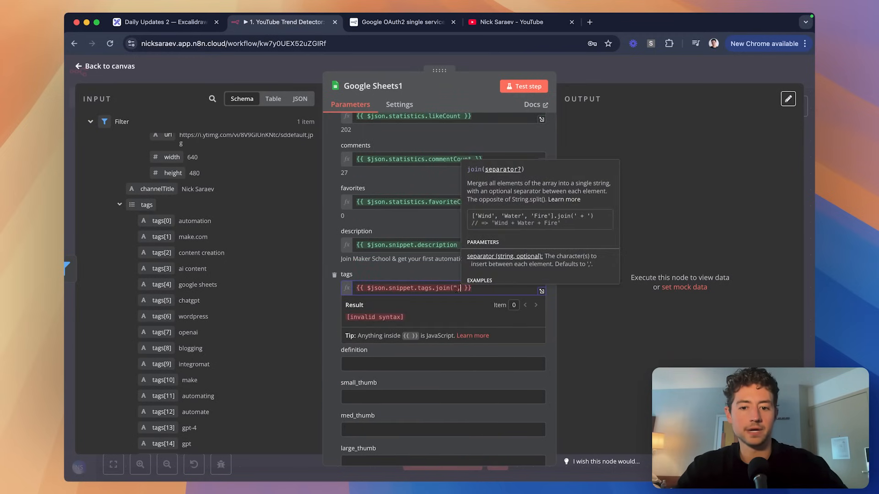
pyautogui.write(')')
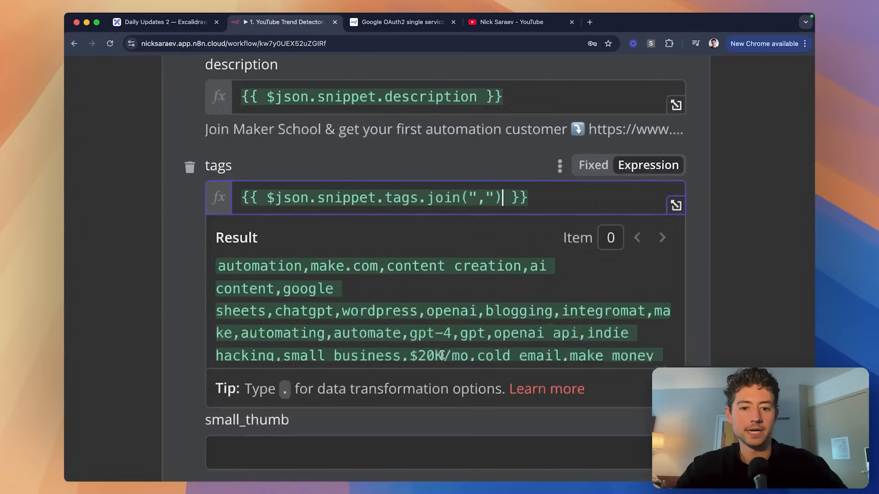
pyautogui.press('Left')
pyautogui.press('Left')
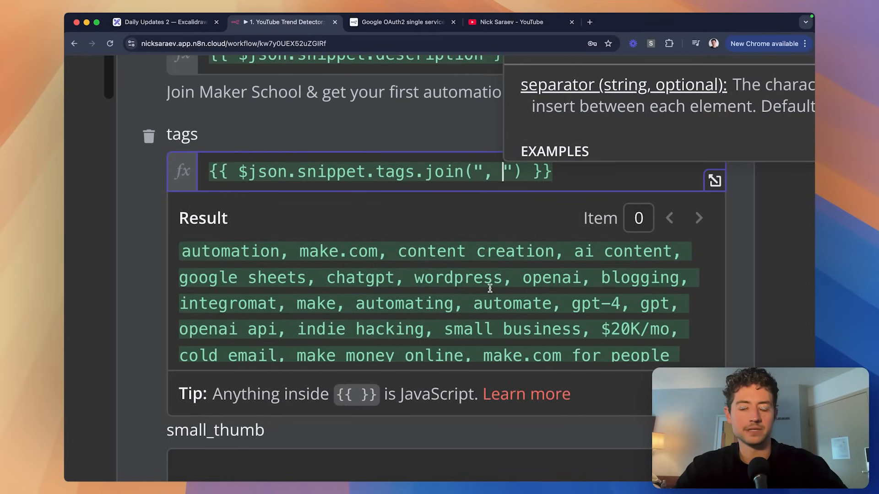
pyautogui.scroll(-5, 490, 289)
pyautogui.click(457, 257)
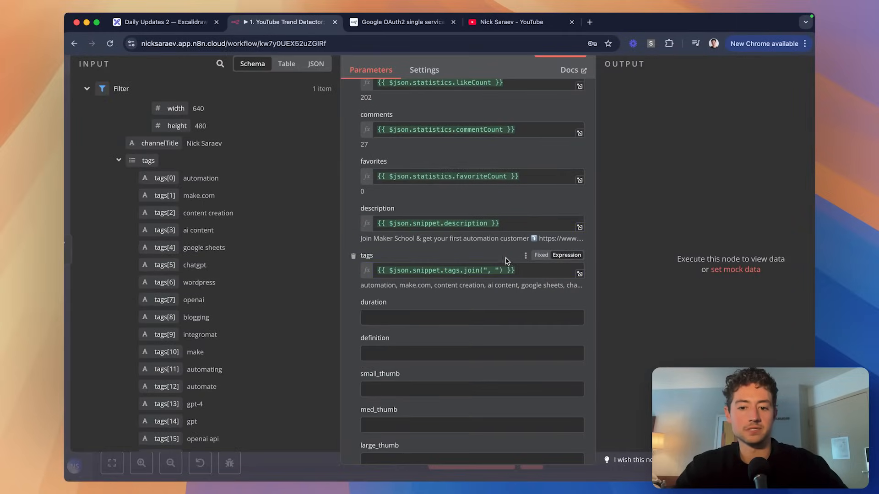
# Map contentDetails.duration into the duration column, previewing PT39M26S.
pyautogui.scroll(-1, 480, 258)
pyautogui.scroll(-3, 457, 256)
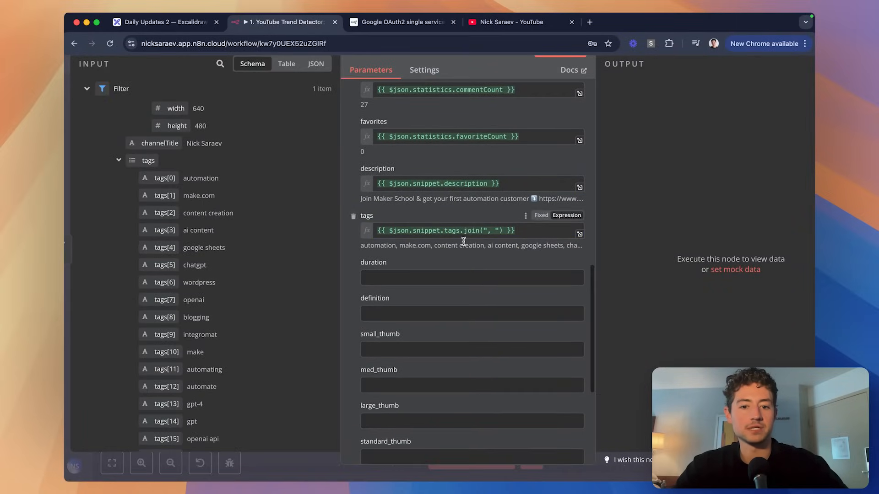
pyautogui.click(382, 219)
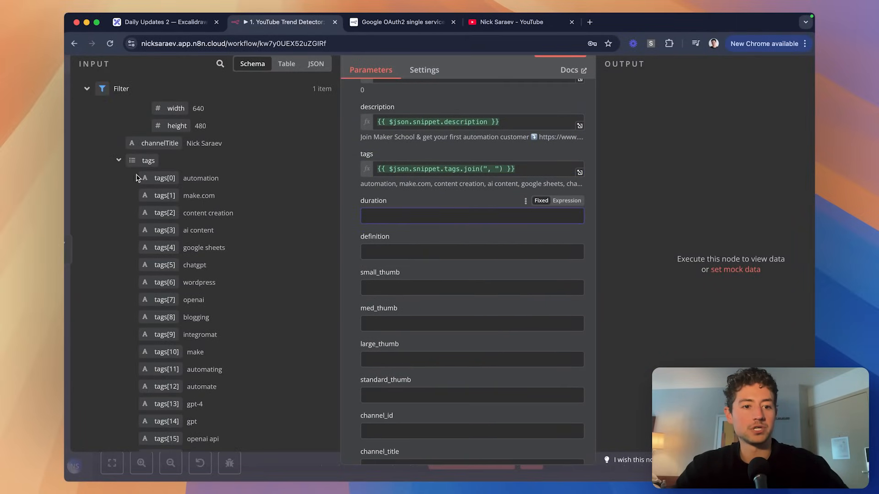
pyautogui.click(119, 161)
pyautogui.click(118, 212)
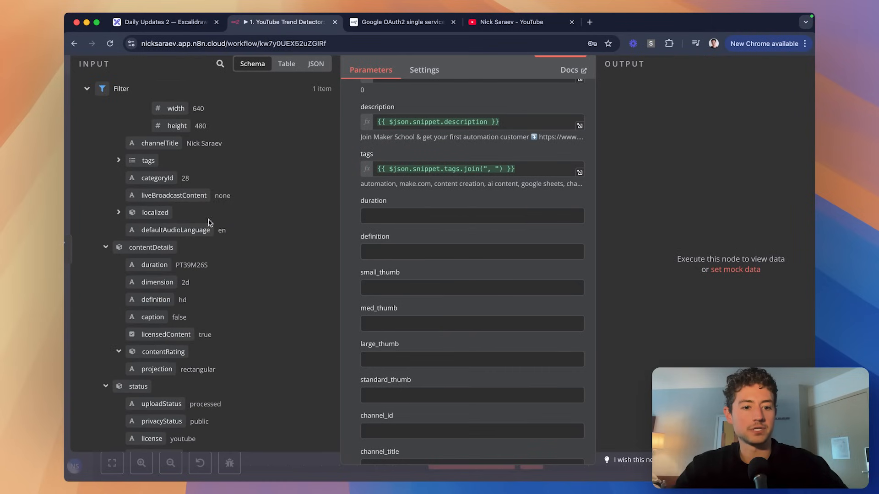
pyautogui.scroll(-1, 199, 243)
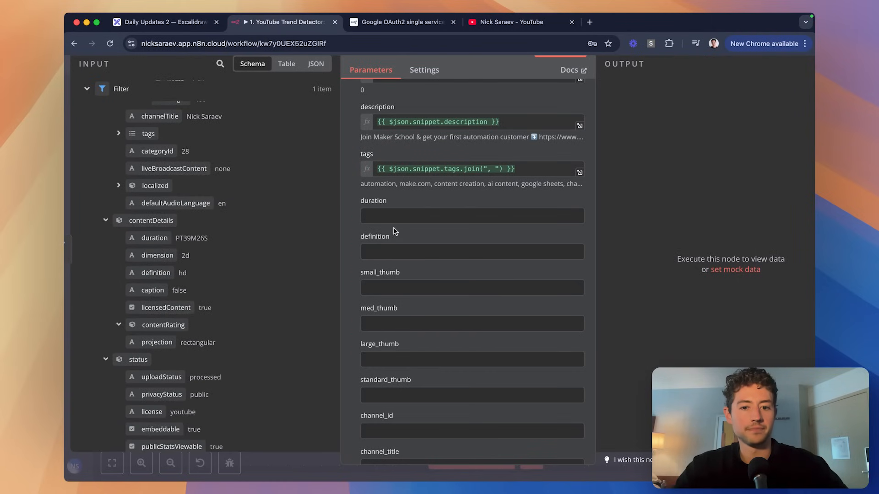
pyautogui.moveTo(154, 238); pyautogui.dragTo(391, 218)
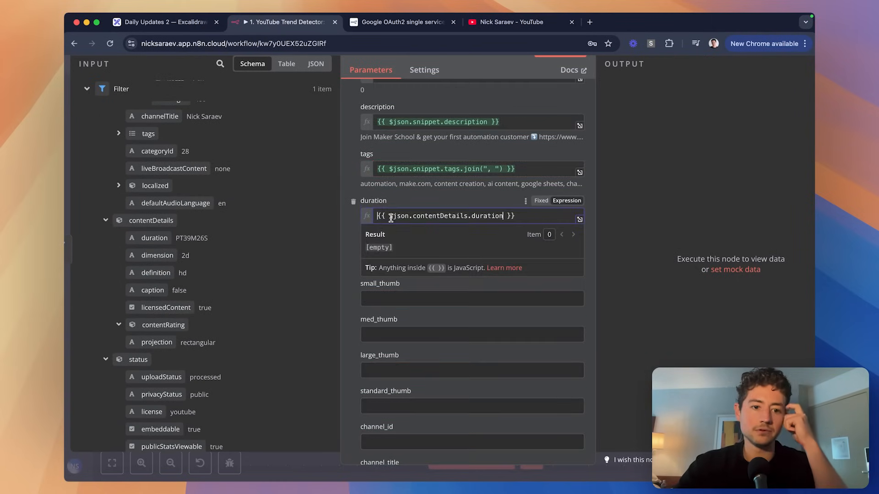
pyautogui.click(482, 210)
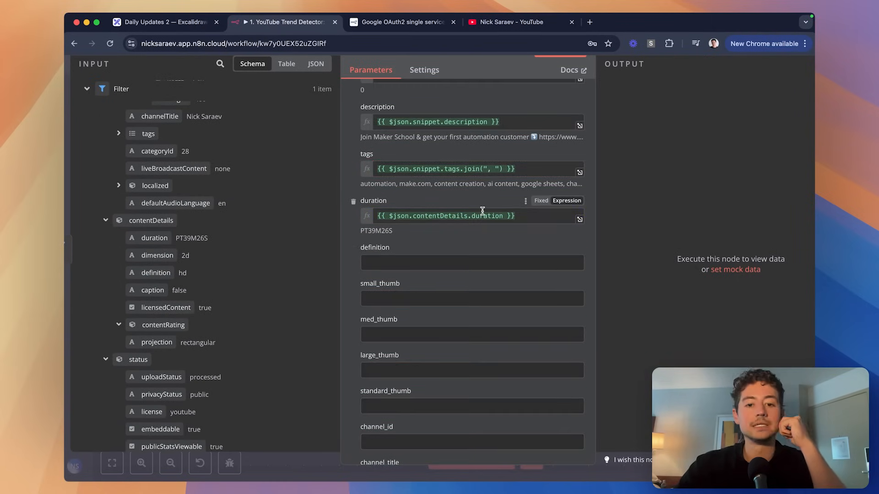
pyautogui.scroll(5, 482, 211)
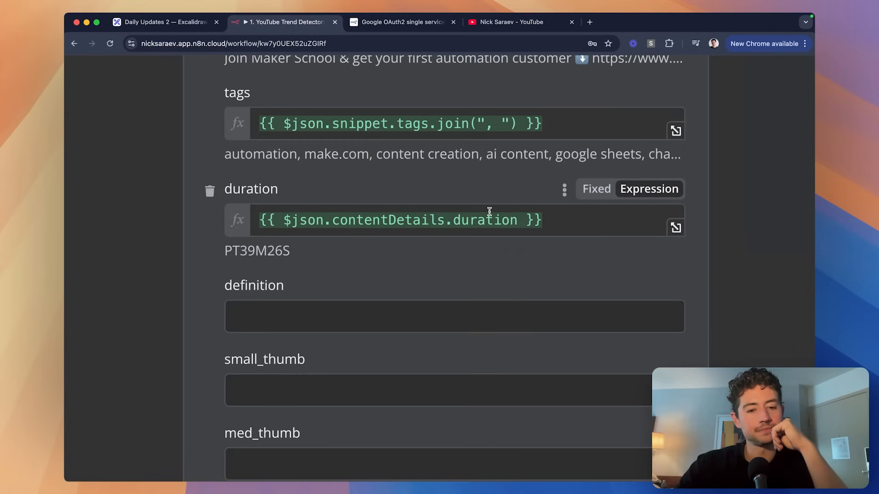
pyautogui.click(676, 228)
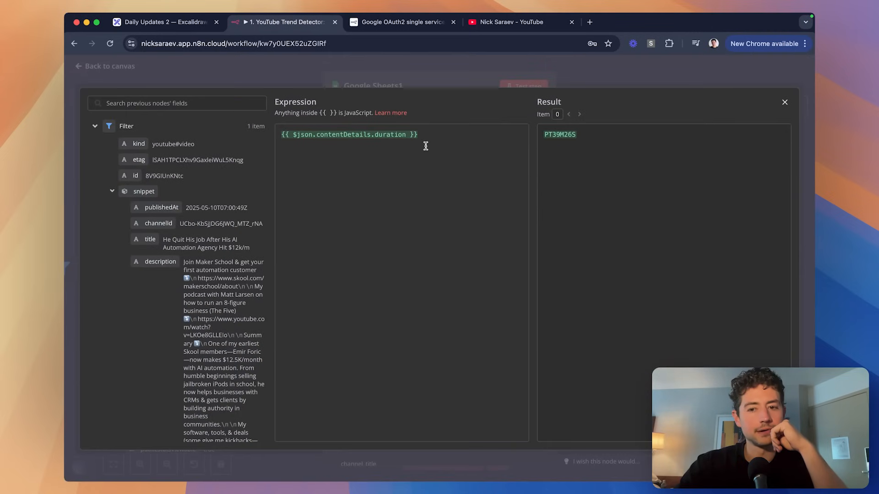
# Append .split("M") to the duration expression, previewing ["PT39", "26S"], and bring up the ChatGPT bar.
pyautogui.click(426, 146)
pyautogui.write('.split("H")')
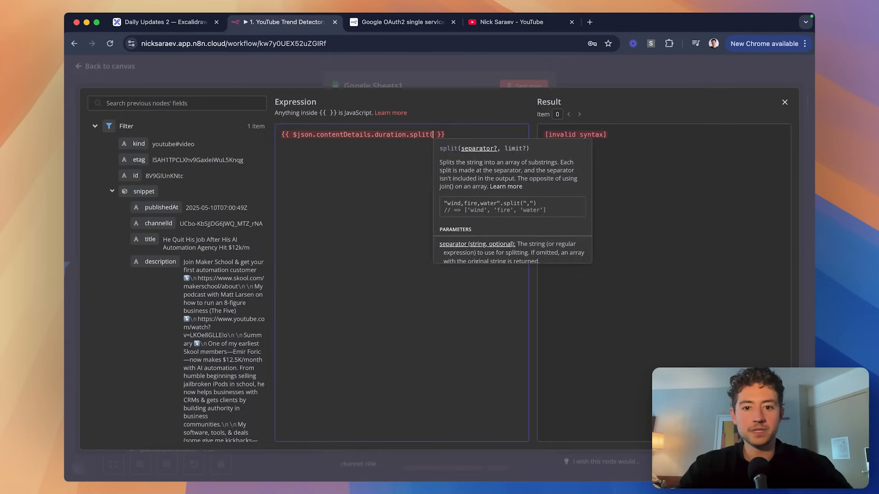
pyautogui.click(442, 139)
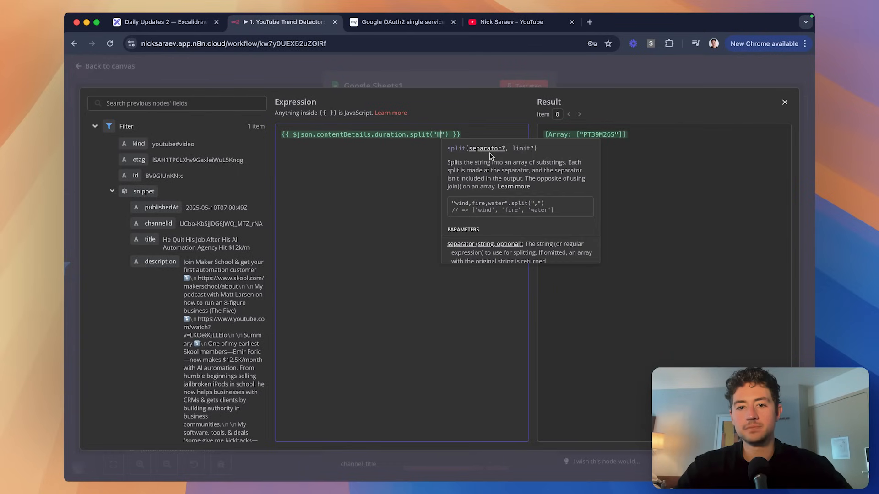
pyautogui.press('BackSpace')
pyautogui.write('M')
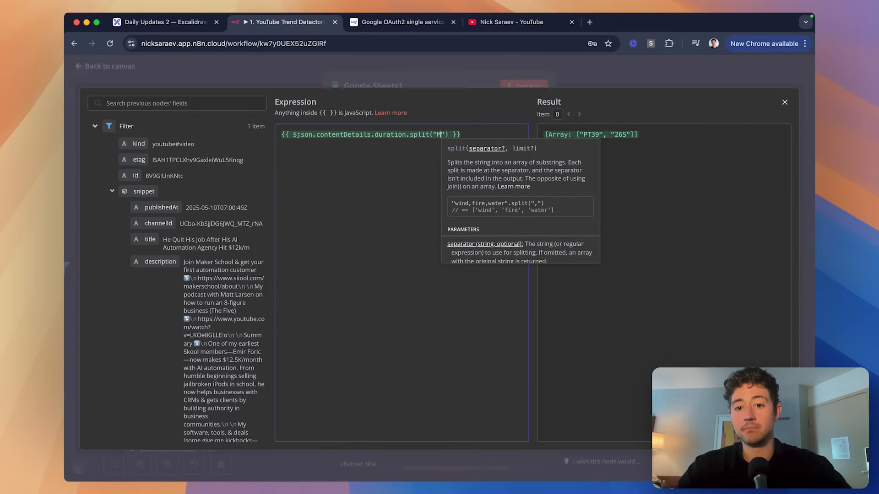
pyautogui.click(426, 191)
pyautogui.hotkey('alt', 'space')
pyautogui.click(410, 437)
# Ask ChatGPT 4o what the PT39M26S format is called.
pyautogui.click(375, 248)
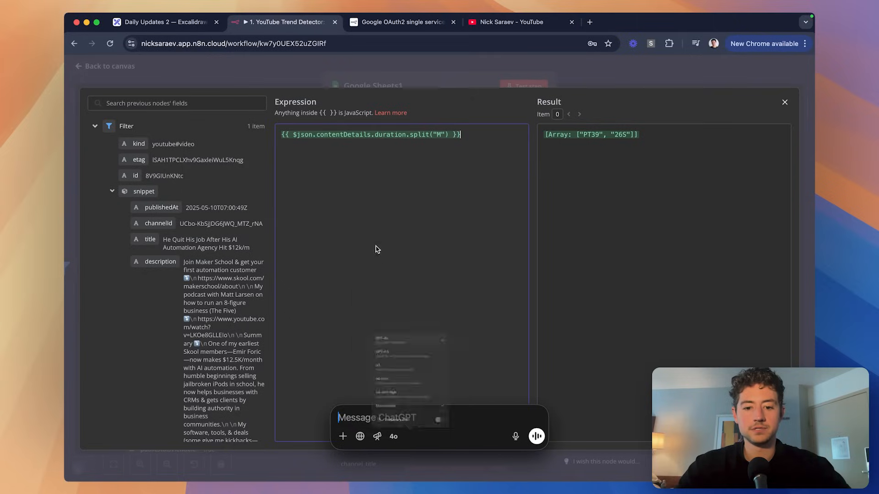
pyautogui.write('PT39M26S')
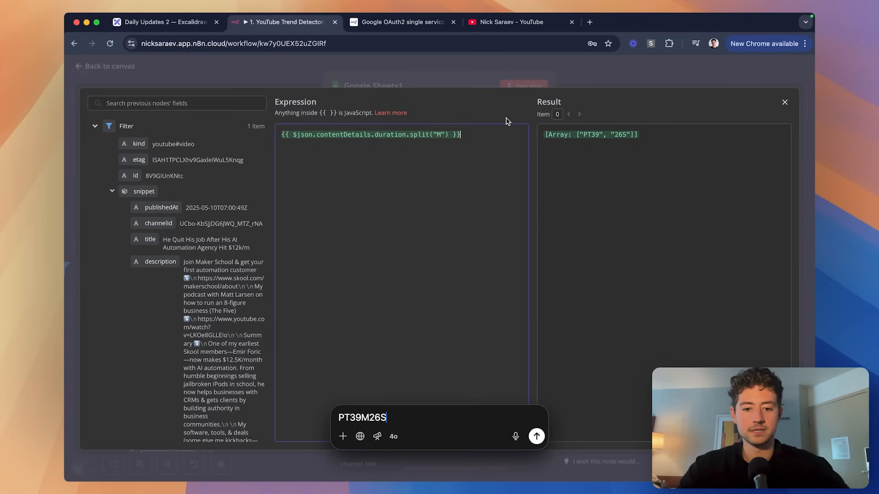
pyautogui.write('—what is this format called?')
pyautogui.press('Return')
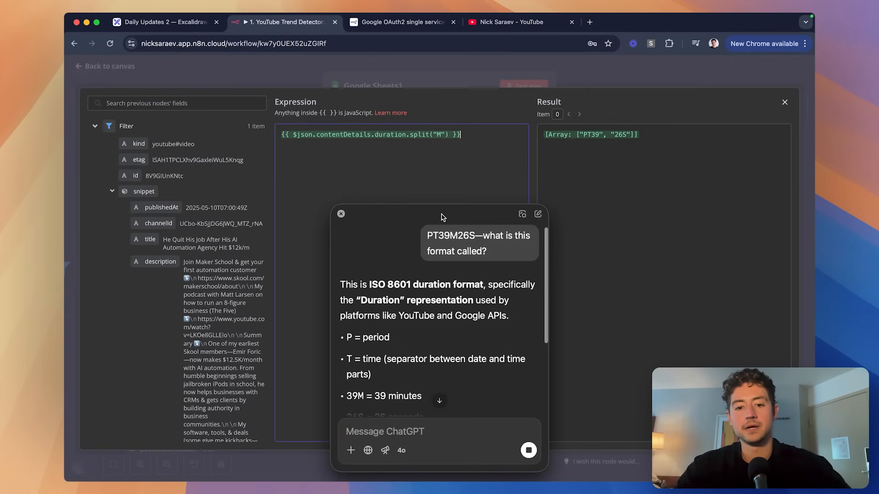
# Ask ChatGPT how to parse it into seconds with simple JavaScript and review the answer.
pyautogui.scroll(-4, 432, 273)
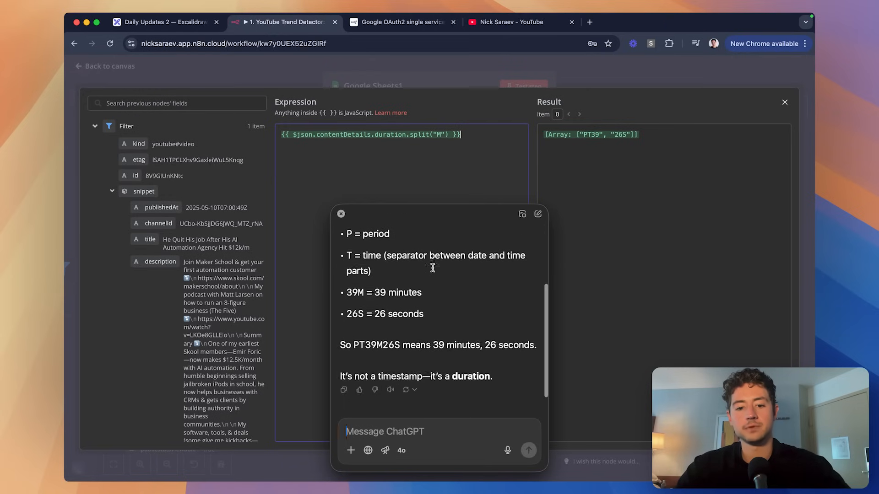
pyautogui.write('I want to parse this')
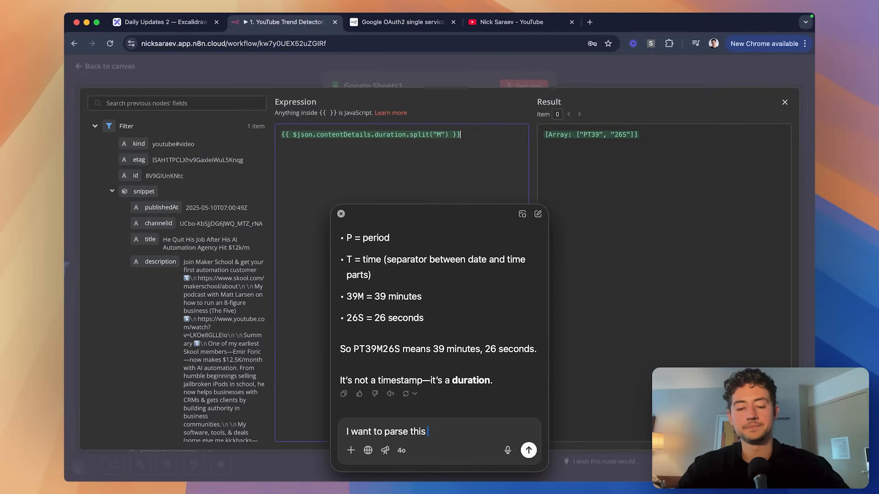
pyautogui.write(' using simple javascr')
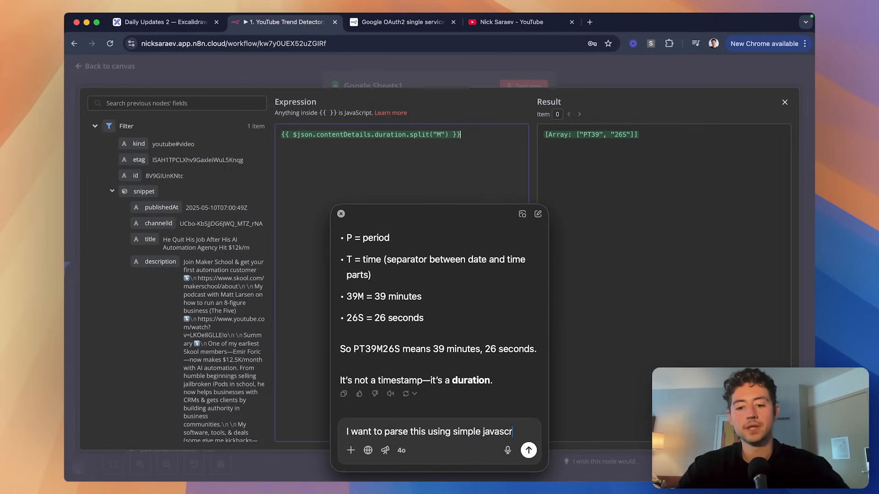
pyautogui.write('ipt functions and turn it into ')
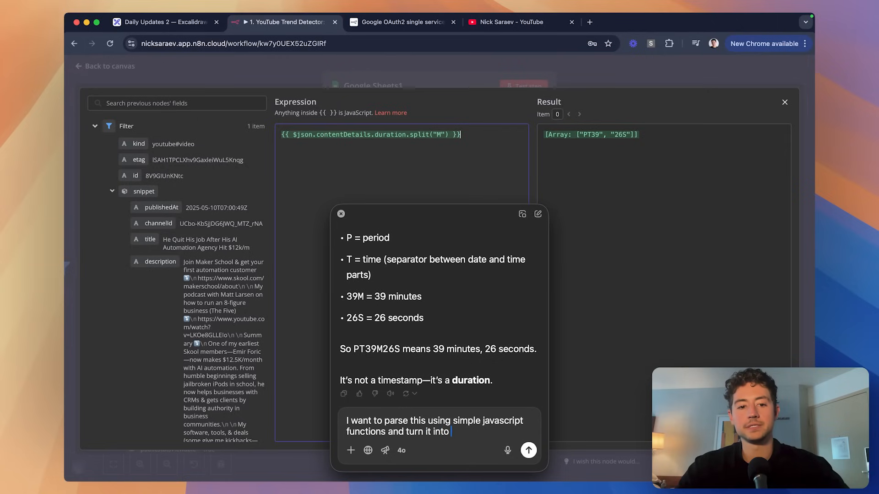
pyautogui.write('the number of seconds')
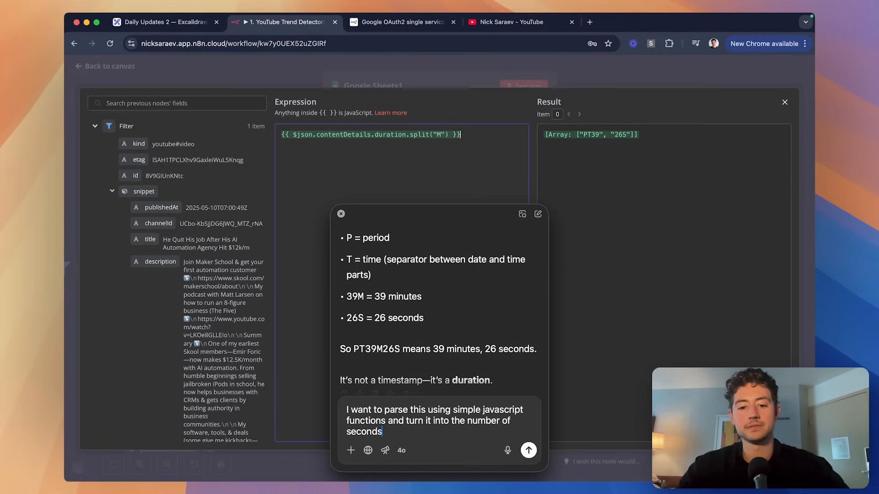
pyautogui.write('. Simplest way?')
pyautogui.press('Return')
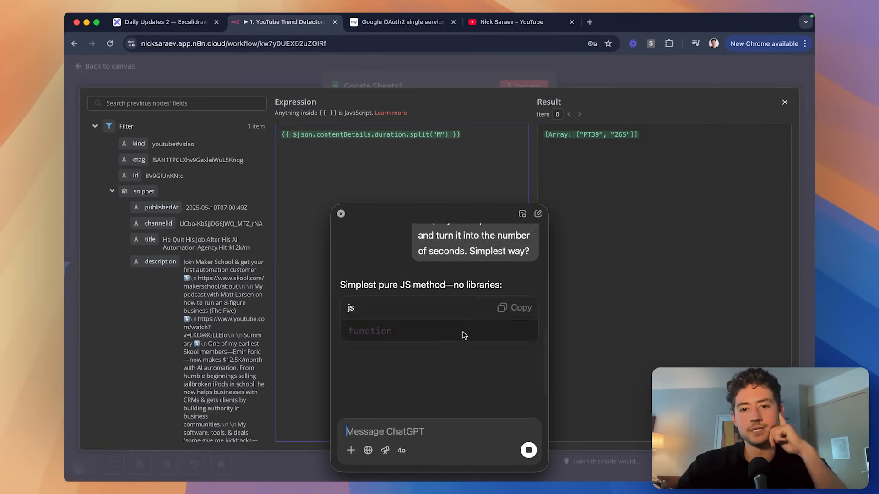
pyautogui.scroll(-1, 461, 334)
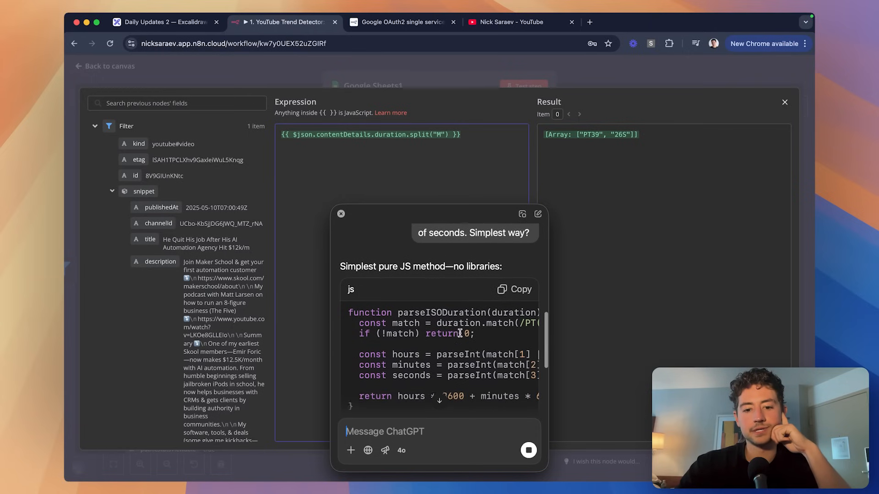
pyautogui.hscroll(2, 460, 334)
pyautogui.hscroll(5, 460, 333)
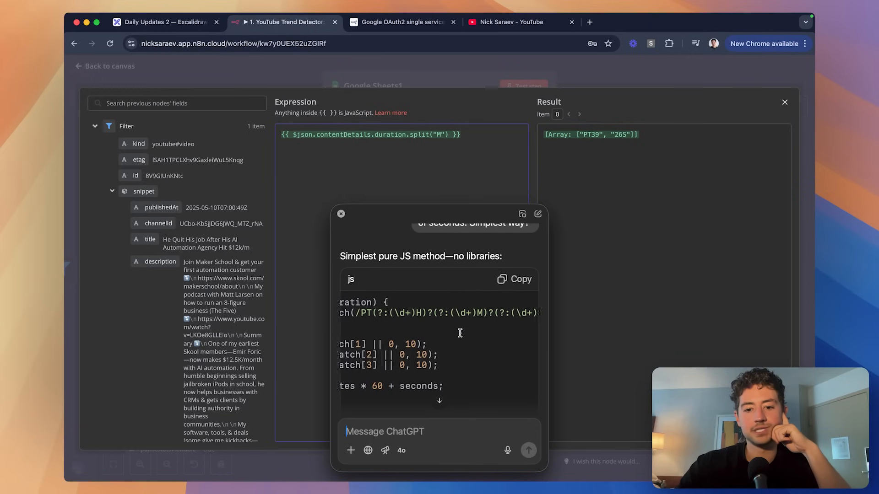
pyautogui.hscroll(-3, 417, 317)
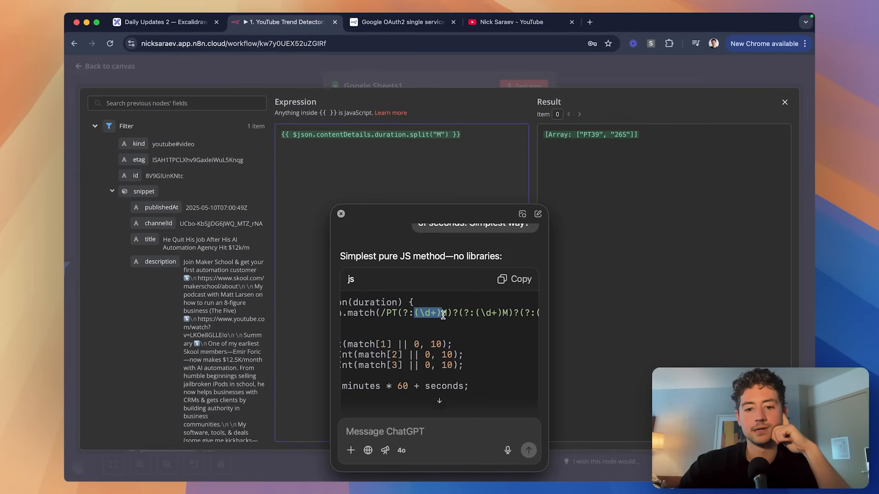
pyautogui.hscroll(3, 442, 315)
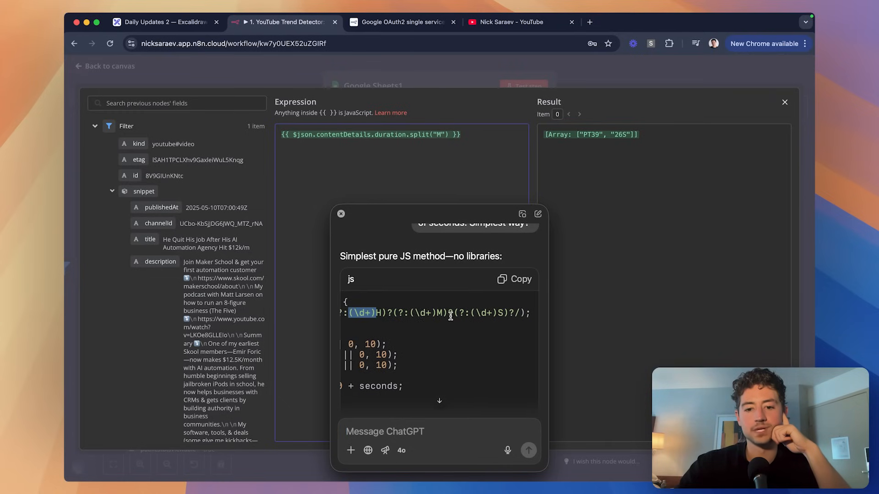
pyautogui.hscroll(-8, 450, 315)
pyautogui.hscroll(1, 450, 316)
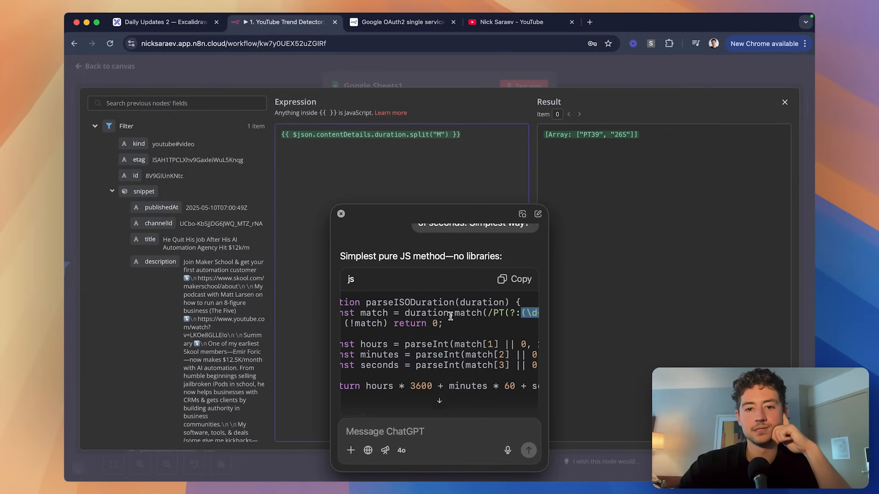
# Replace the split with match() using ChatGPT's ISO-duration regex, previewing ["PT39M26S", null, "39", "26"].
pyautogui.click(448, 137)
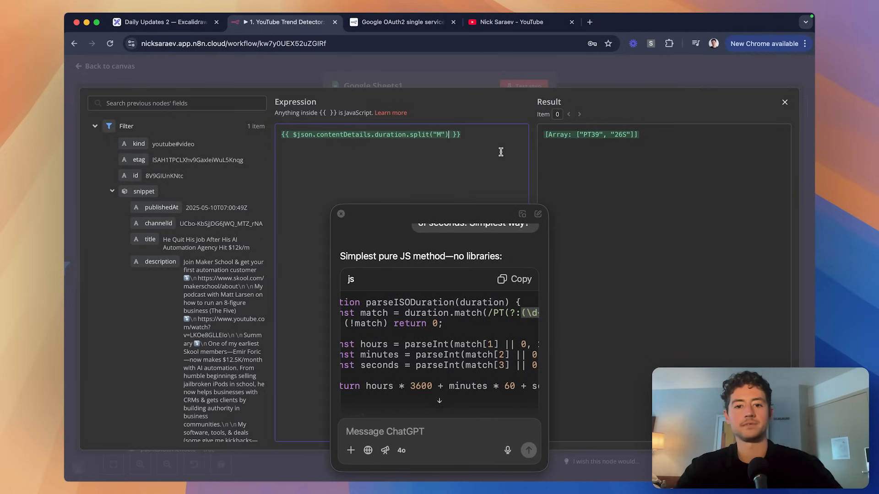
pyautogui.hotkey('alt', 'shift', 'Left')
pyautogui.hotkey('alt', 'shift', 'Left')
pyautogui.hotkey('alt', 'shift', 'Left')
pyautogui.hotkey('alt', 'shift', 'Left')
pyautogui.press('BackSpace')
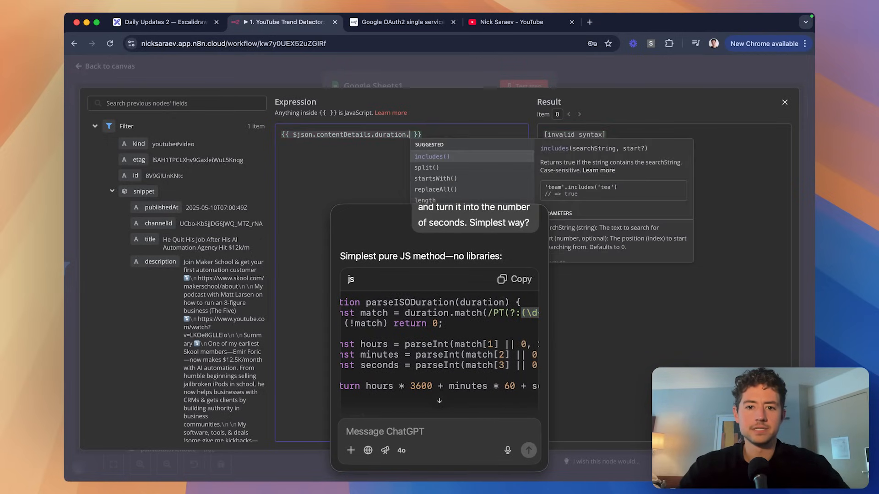
pyautogui.write('matc')
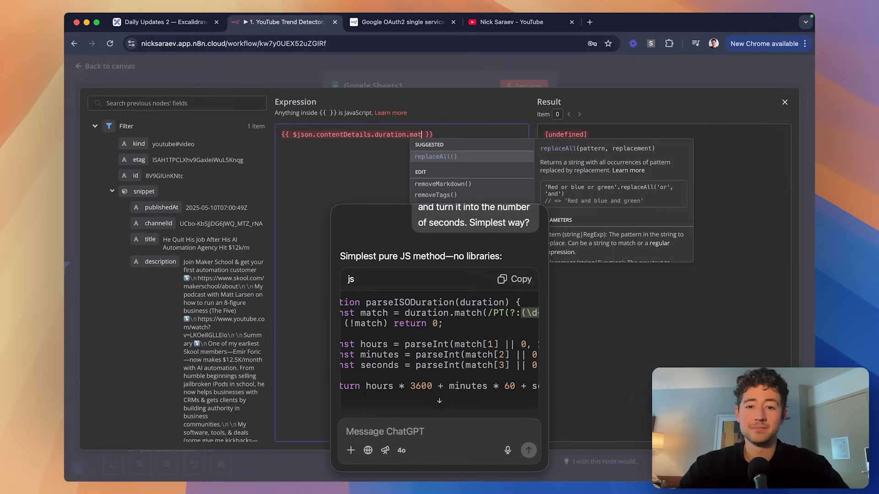
pyautogui.write('h')
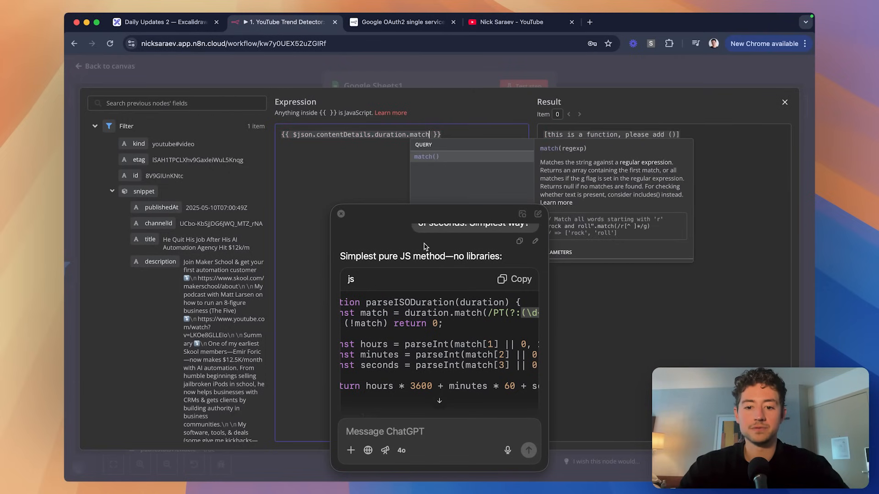
pyautogui.moveTo(480, 313); pyautogui.dragTo(511, 317)
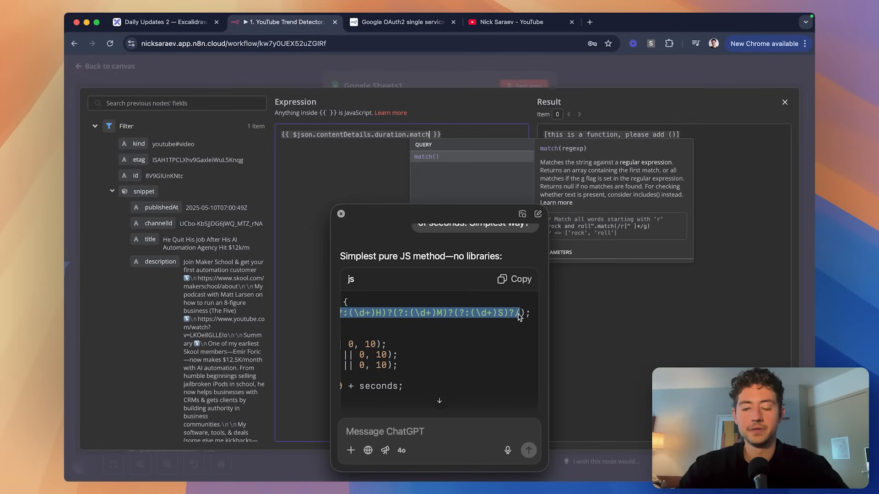
pyautogui.click(428, 158)
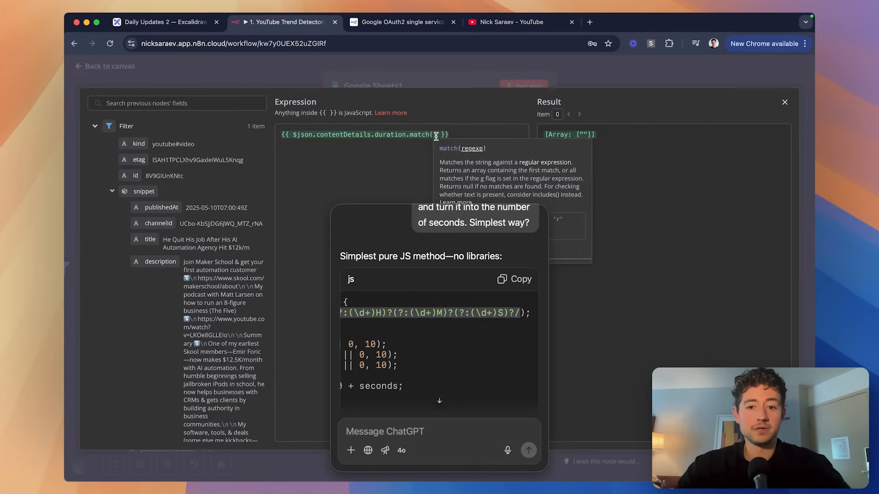
pyautogui.write('/PT(?:(\\d+)H)?(?:(\\d+)M)?(?:(\\d+)S)?/')
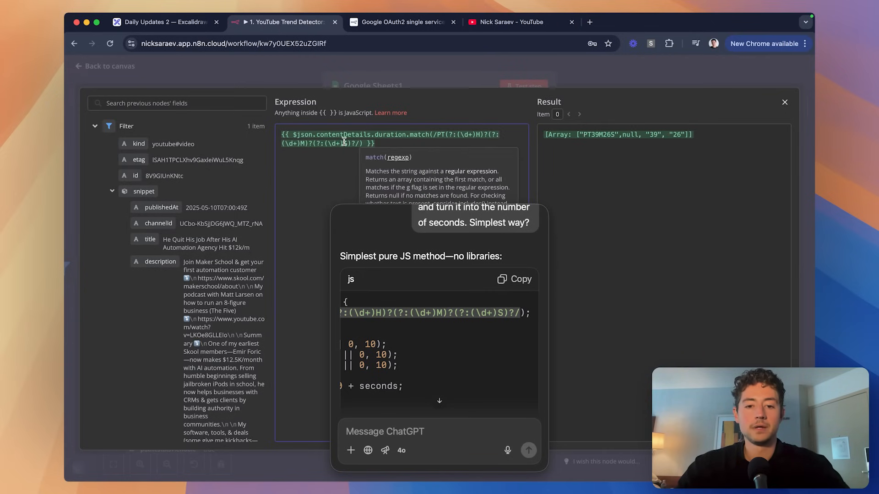
pyautogui.click(344, 142)
pyautogui.click(341, 215)
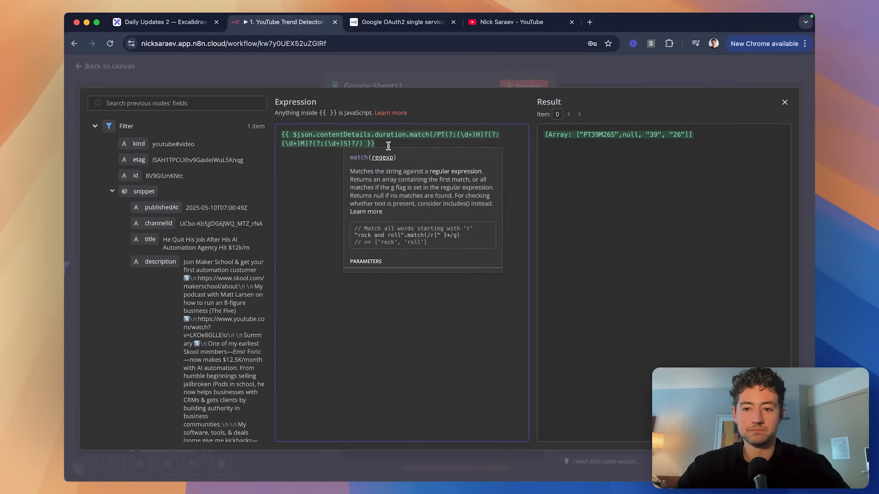
pyautogui.write('g')
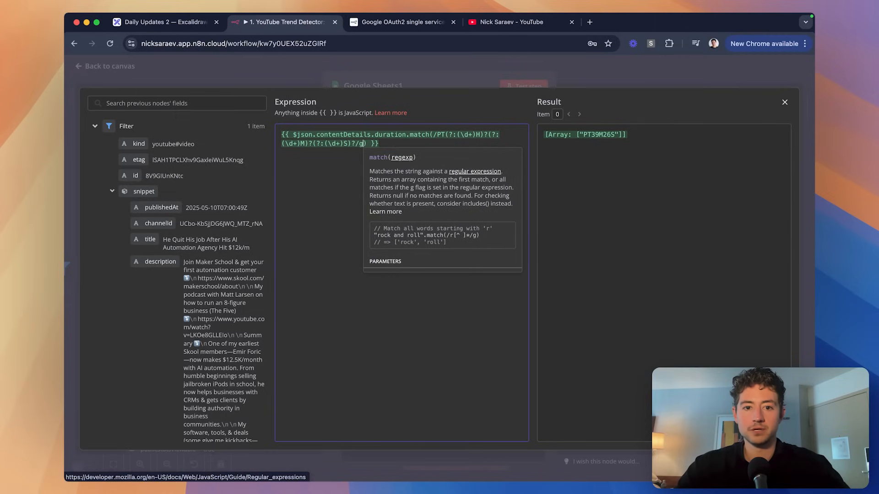
pyautogui.press('BackSpace')
pyautogui.click(438, 142)
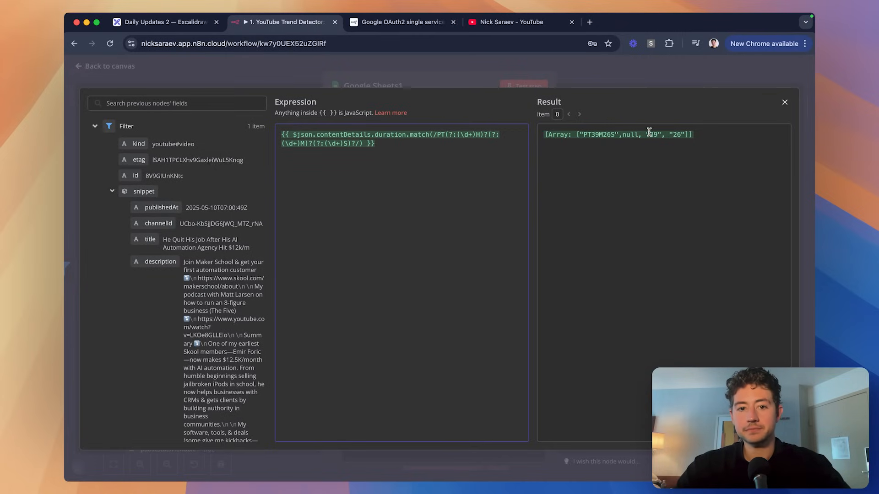
pyautogui.scroll(5, 699, 137)
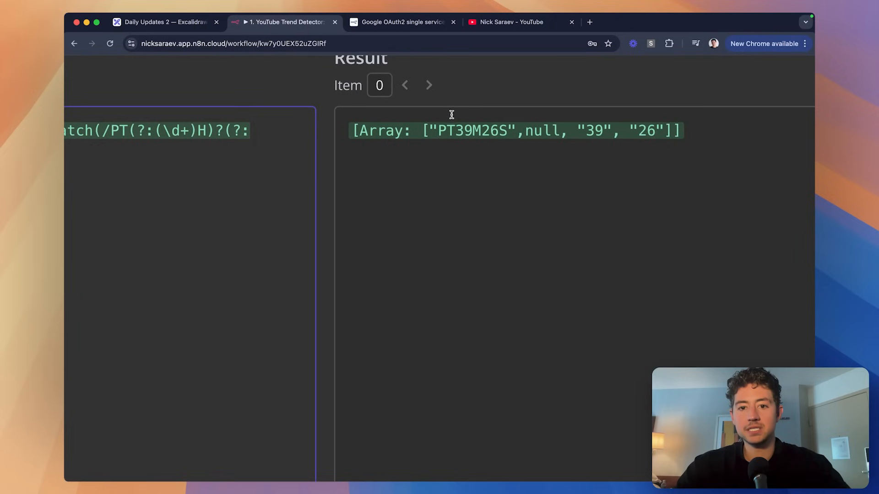
pyautogui.moveTo(439, 132); pyautogui.dragTo(506, 132)
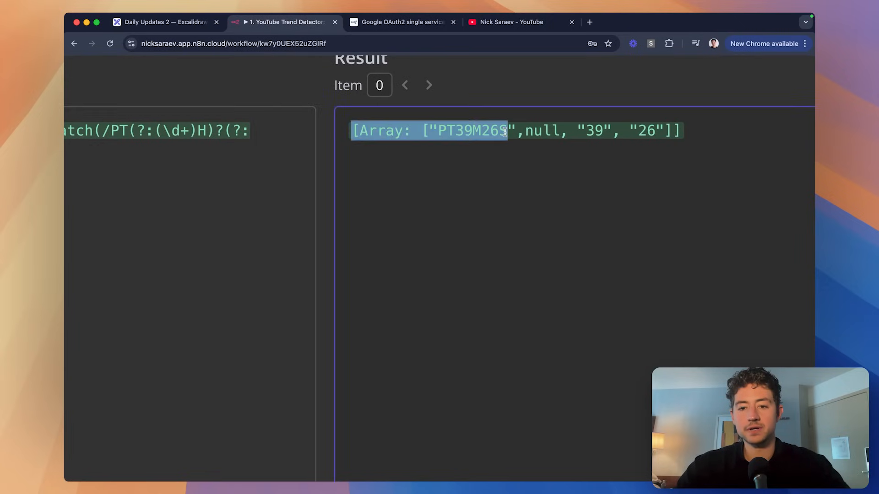
pyautogui.doubleClick(537, 132)
pyautogui.doubleClick(593, 131)
pyautogui.click(658, 130)
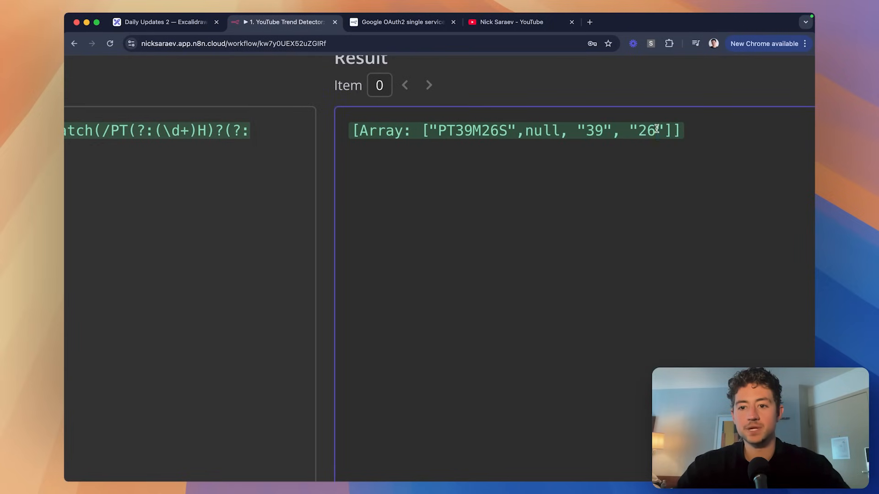
pyautogui.doubleClick(650, 130)
pyautogui.scroll(-1, 652, 129)
pyautogui.scroll(-5, 652, 129)
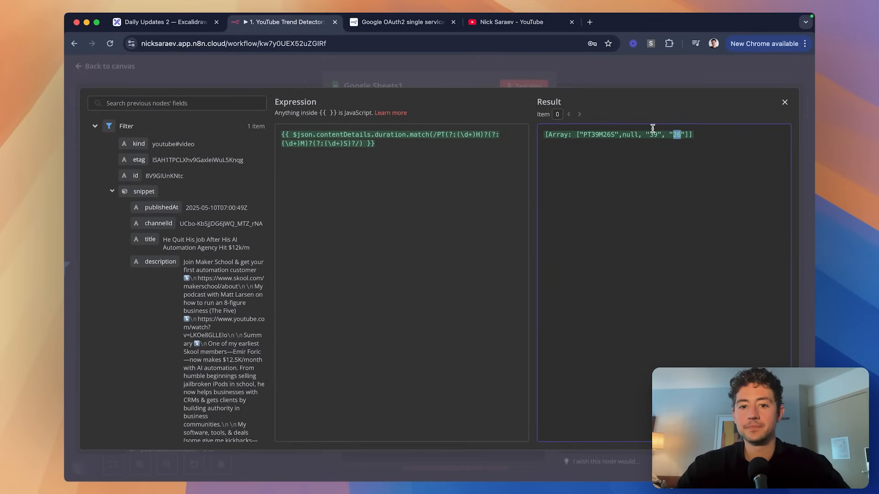
pyautogui.doubleClick(653, 135)
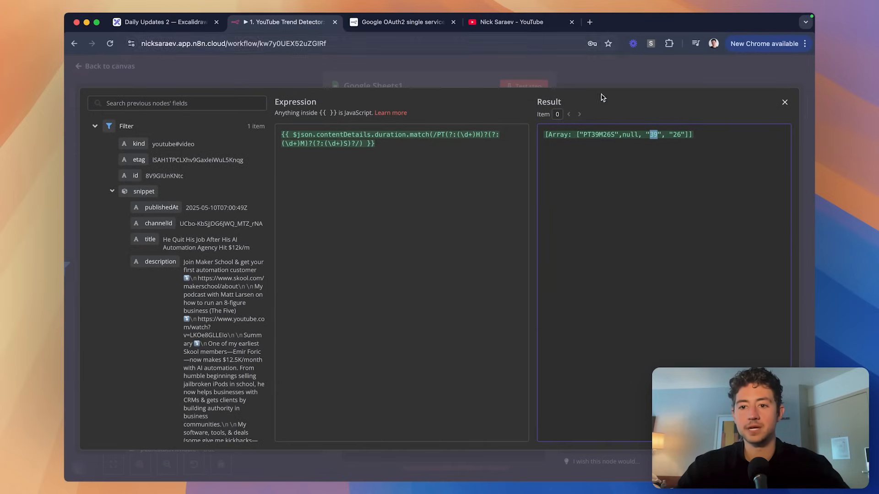
pyautogui.doubleClick(678, 135)
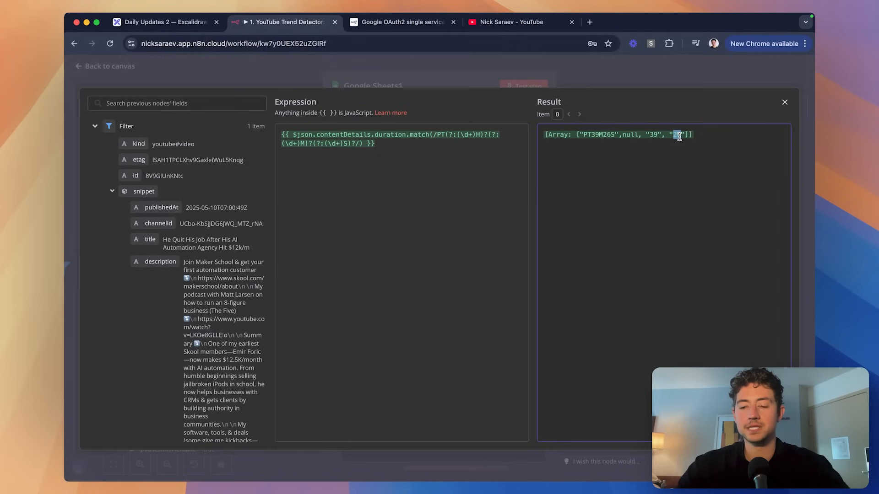
pyautogui.click(440, 143)
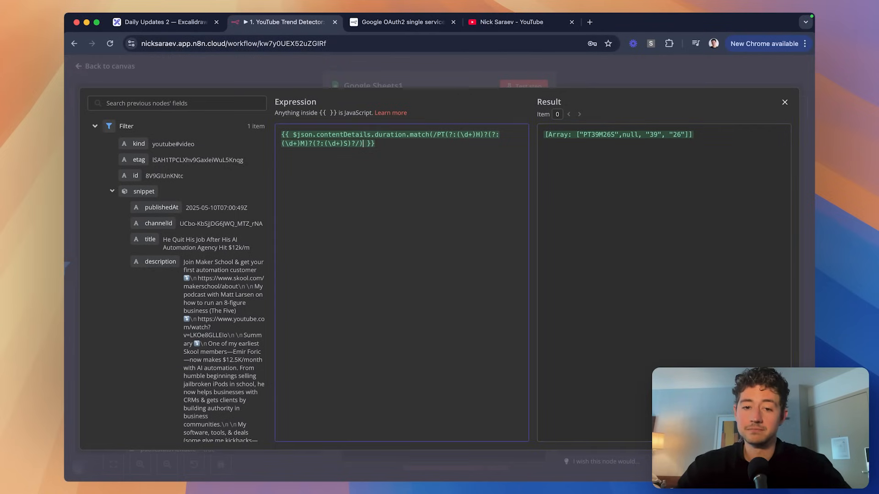
pyautogui.write('.')
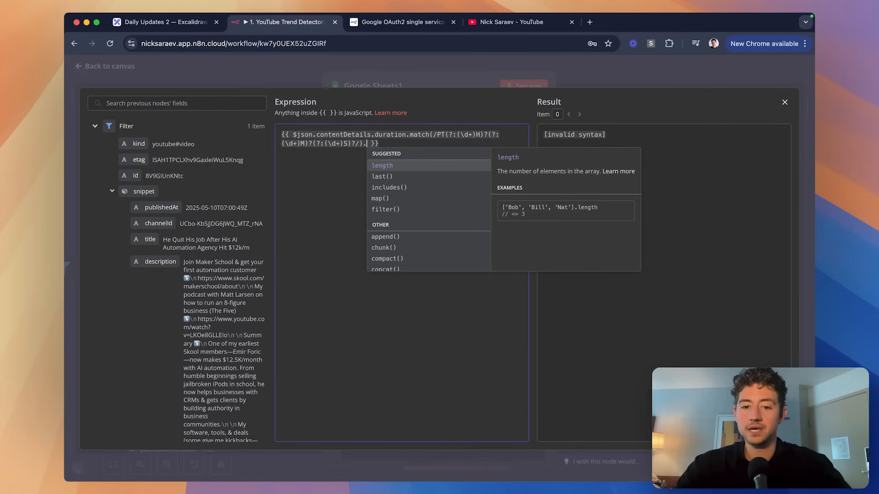
pyautogui.scroll(-5, 430, 213)
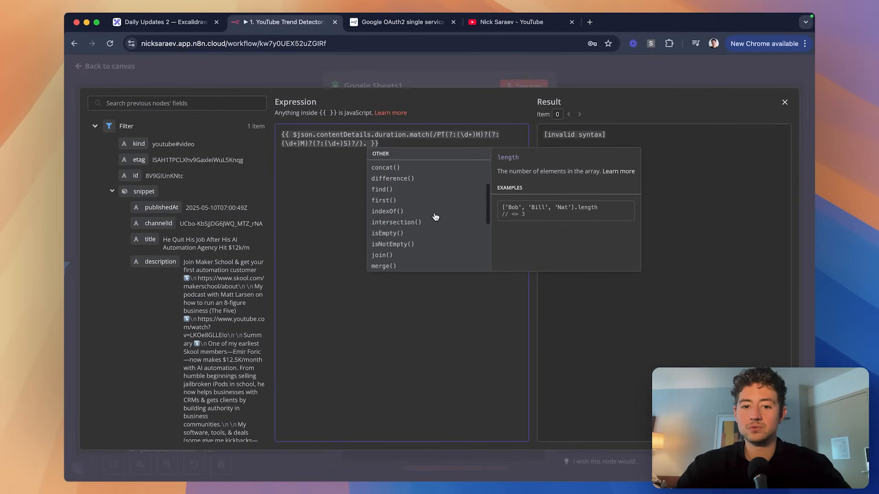
pyautogui.scroll(-6, 435, 217)
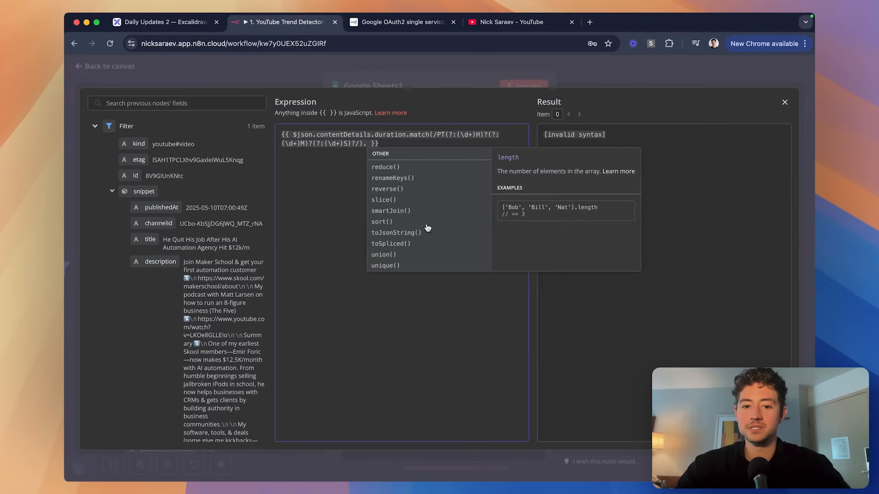
pyautogui.scroll(4, 413, 267)
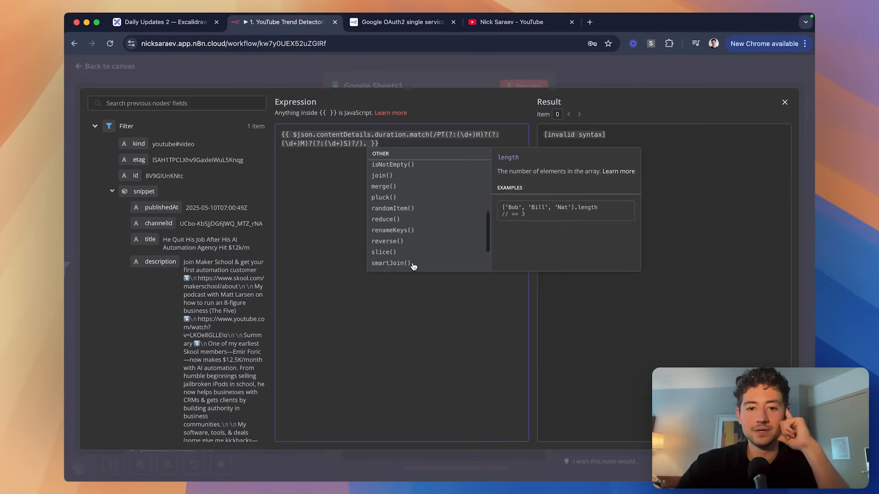
pyautogui.scroll(3, 414, 267)
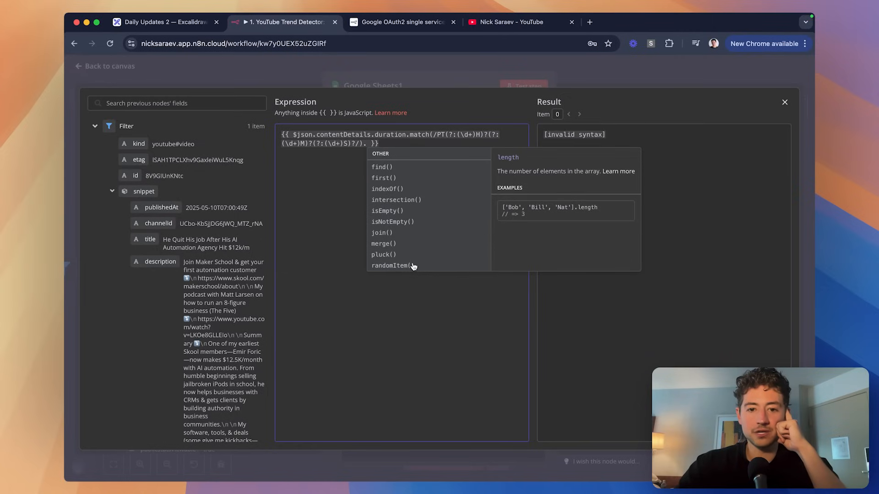
pyautogui.scroll(4, 413, 266)
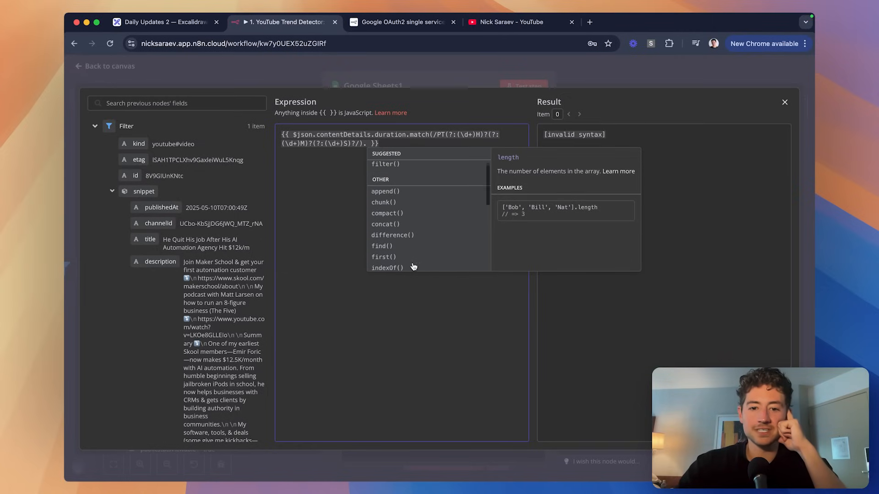
pyautogui.scroll(2, 413, 267)
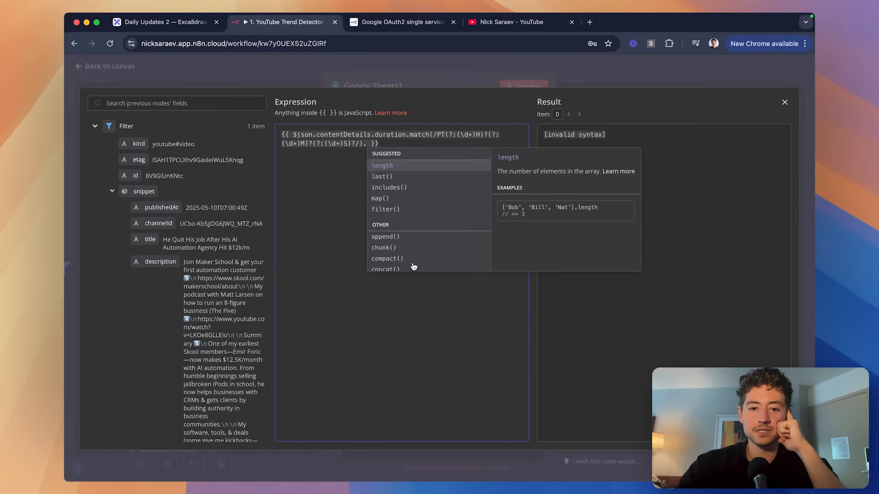
pyautogui.press('BackSpace')
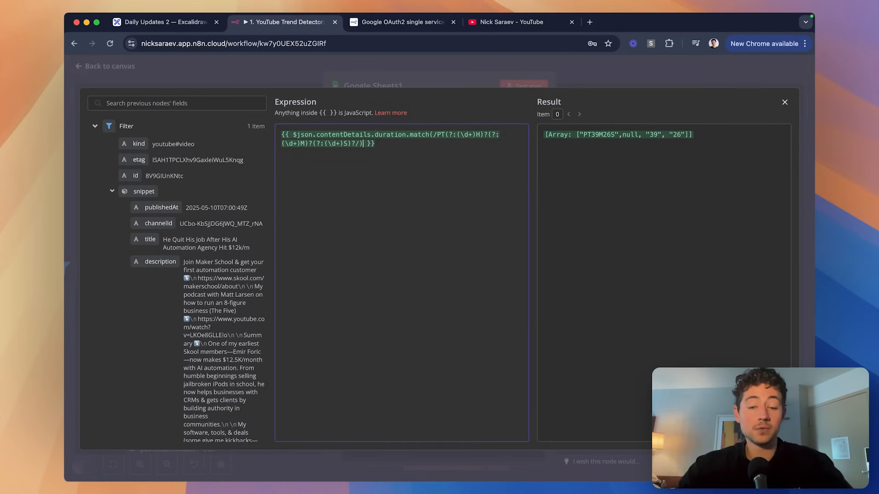
# Index the duration match with [3] after trying [0], [1], [2] and [4], returning 26.
pyautogui.write('[0]')
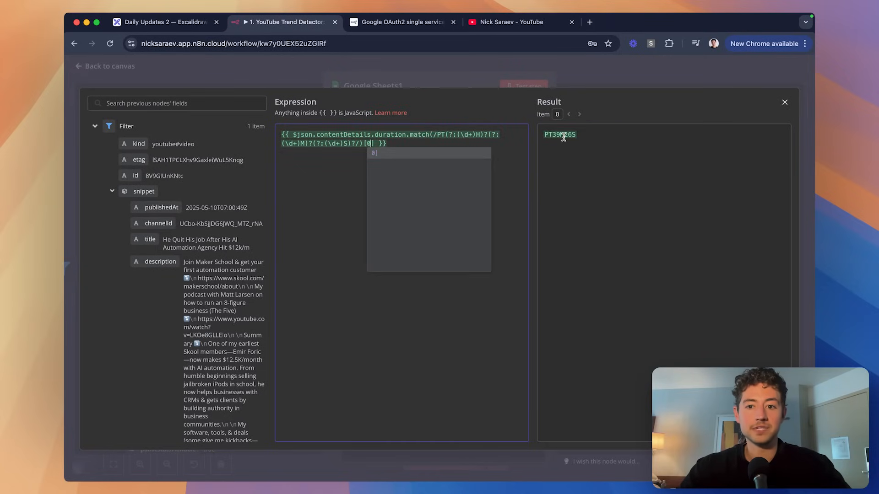
pyautogui.press('BackSpace')
pyautogui.write('1')
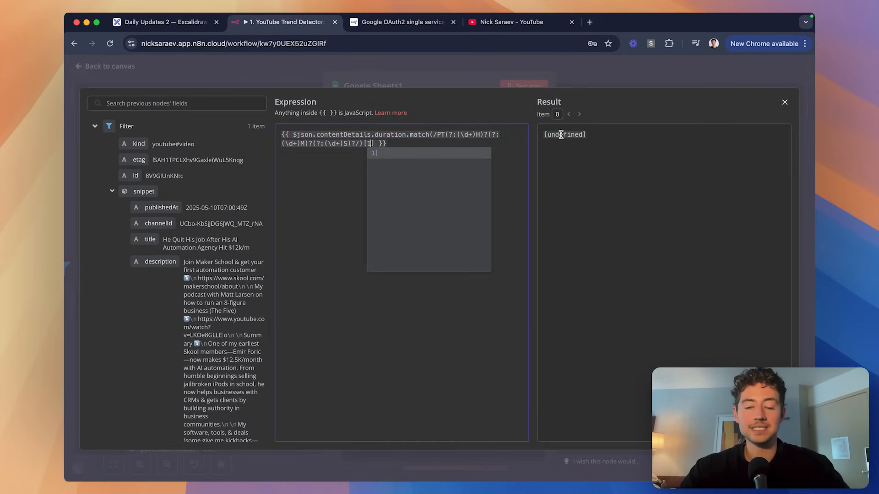
pyautogui.press('BackSpace')
pyautogui.write('2')
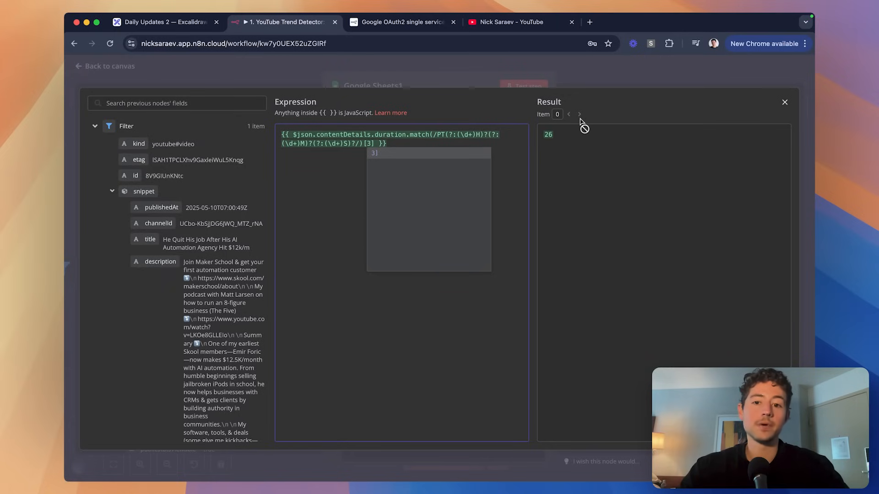
pyautogui.press('BackSpace')
pyautogui.write('4')
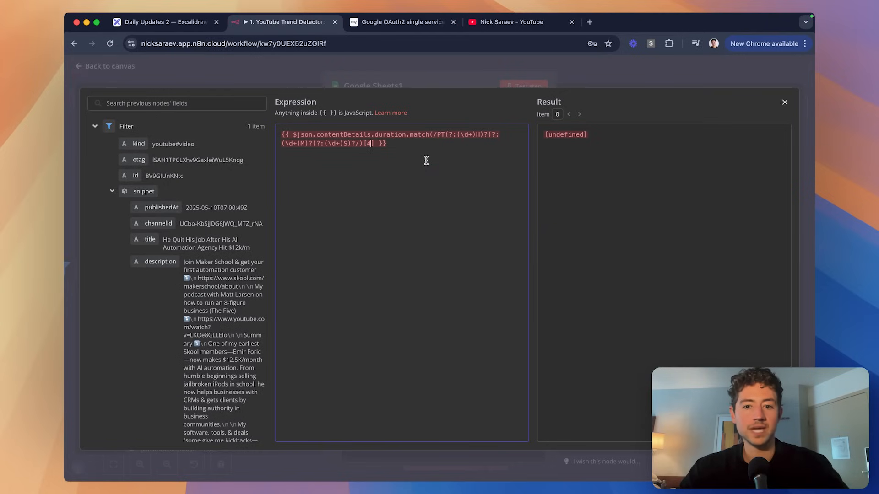
pyautogui.press('BackSpace')
pyautogui.write('3')
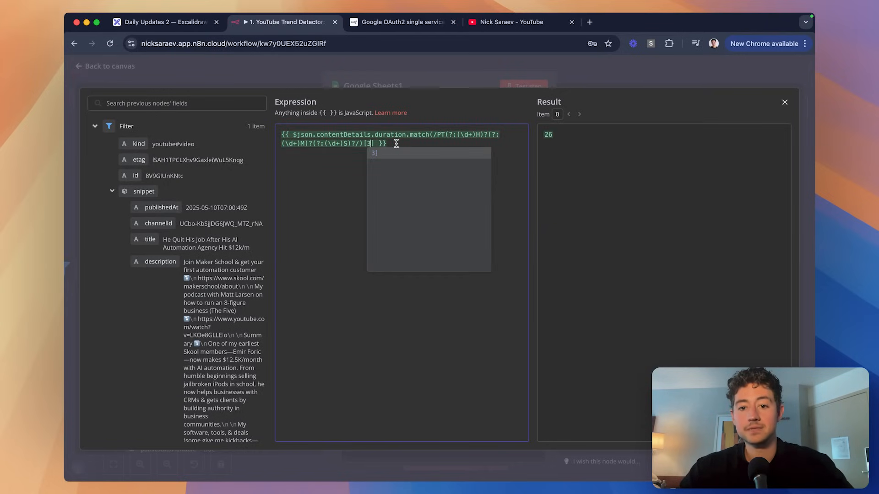
pyautogui.moveTo(375, 143); pyautogui.dragTo(295, 136)
pyautogui.click(389, 144)
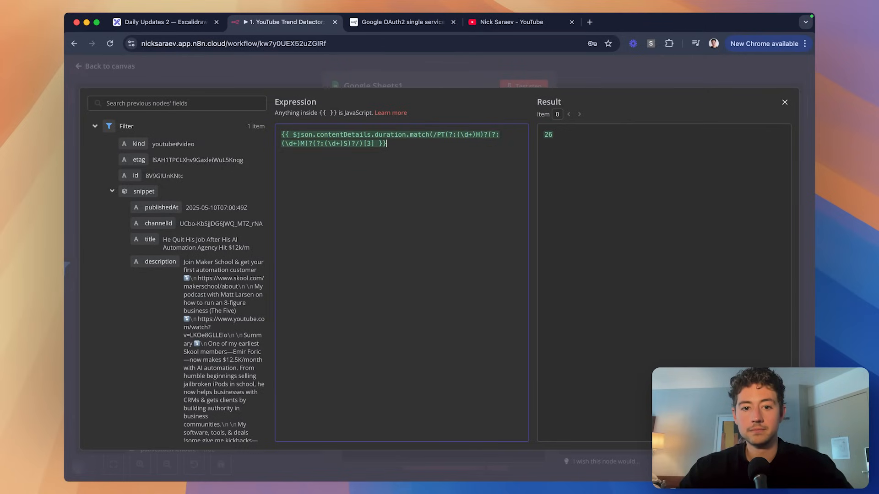
# Put the match expression on its own line and add a second copy after a plus sign.
pyautogui.press('Return')
pyautogui.press('Return')
pyautogui.press('Return')
pyautogui.press('Return')
pyautogui.press('Return')
pyautogui.press('Return')
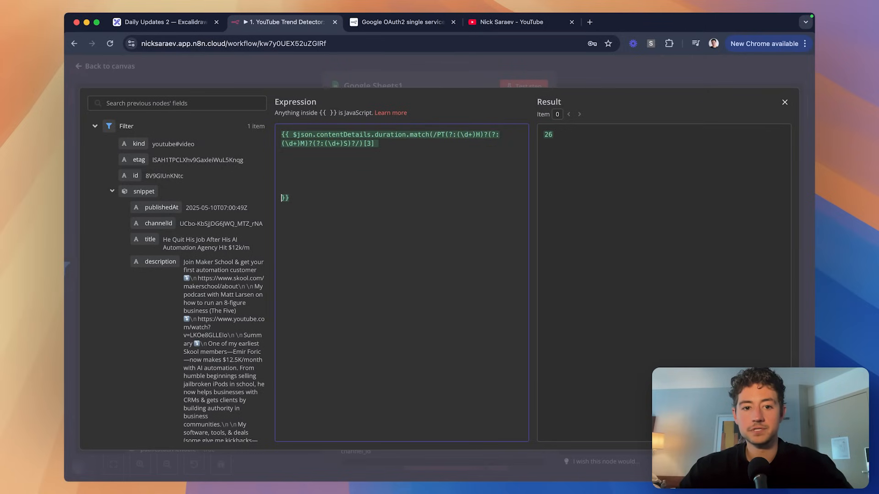
pyautogui.click(295, 133)
pyautogui.press('Return')
pyautogui.press('Return')
pyautogui.click(366, 162)
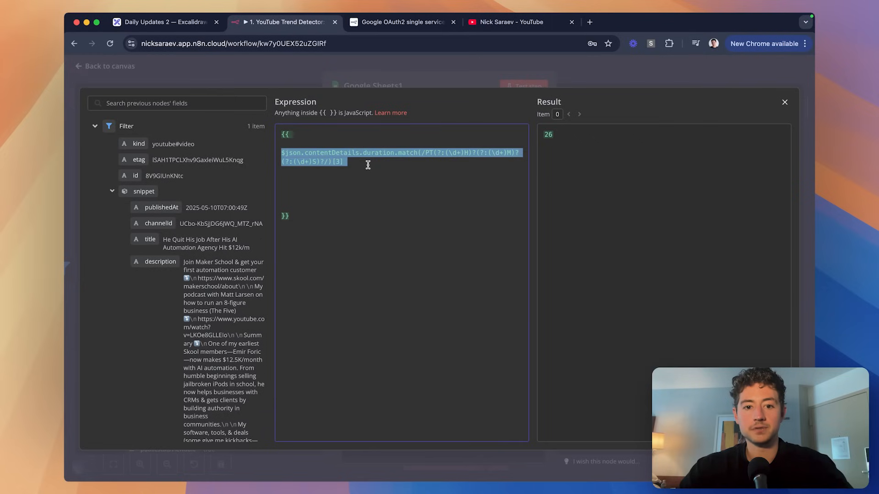
pyautogui.tripleClick(375, 163)
pyautogui.hotkey('ctrl', 'c')
pyautogui.click(383, 163)
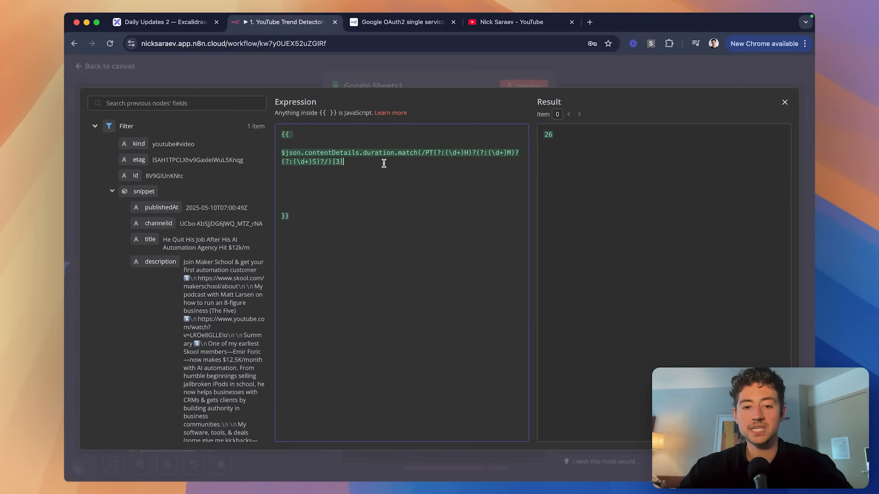
pyautogui.write('+')
pyautogui.hotkey('ctrl', 'v')
pyautogui.press('BackSpace')
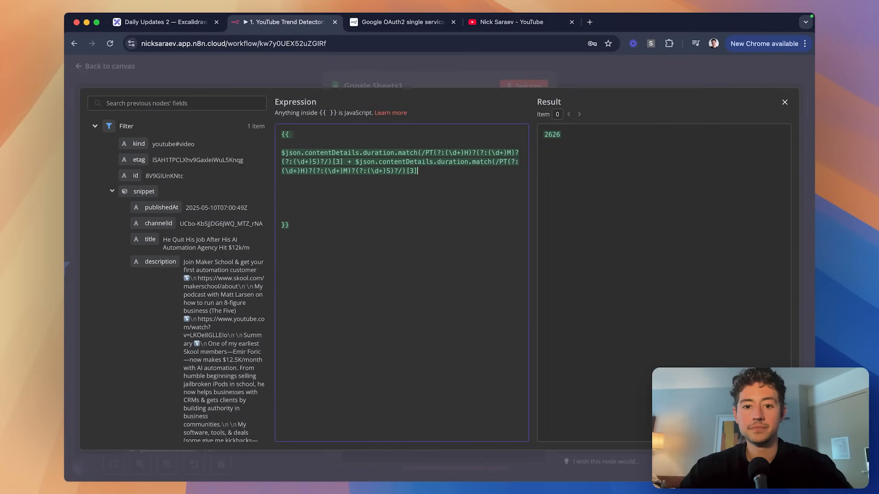
pyautogui.click(281, 180)
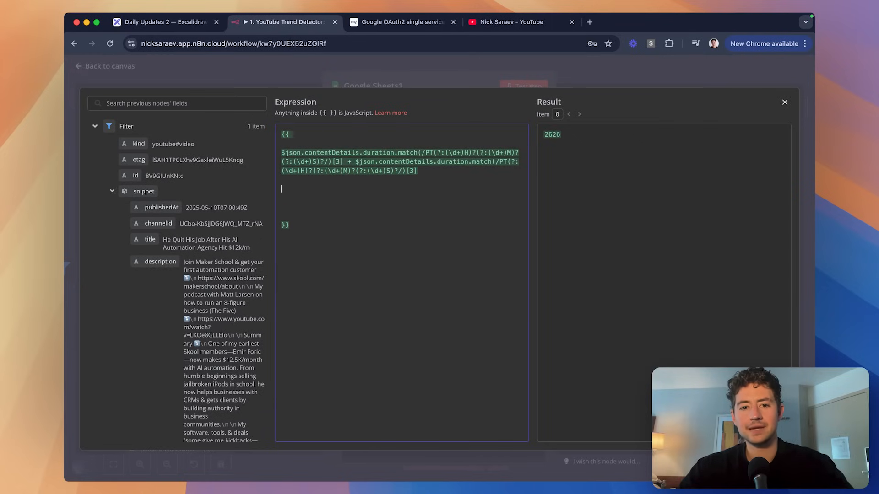
pyautogui.press('BackSpace')
pyautogui.press('BackSpace')
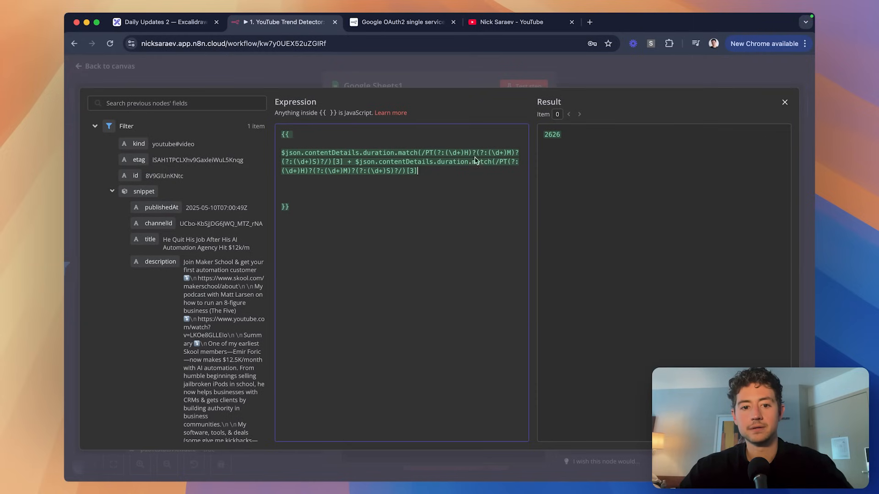
# Convert both terms with toNumber and change the second term to index [2]*60 for minutes.
pyautogui.click(343, 162)
pyautogui.write('.par')
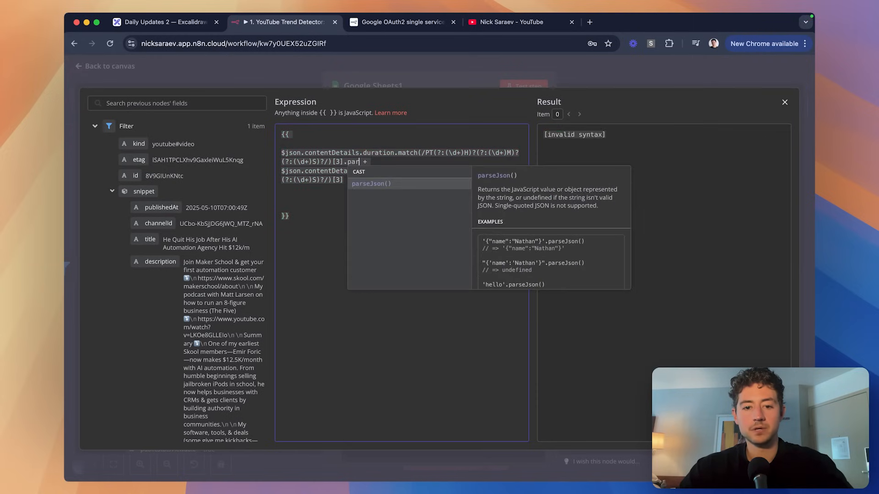
pyautogui.press('Return')
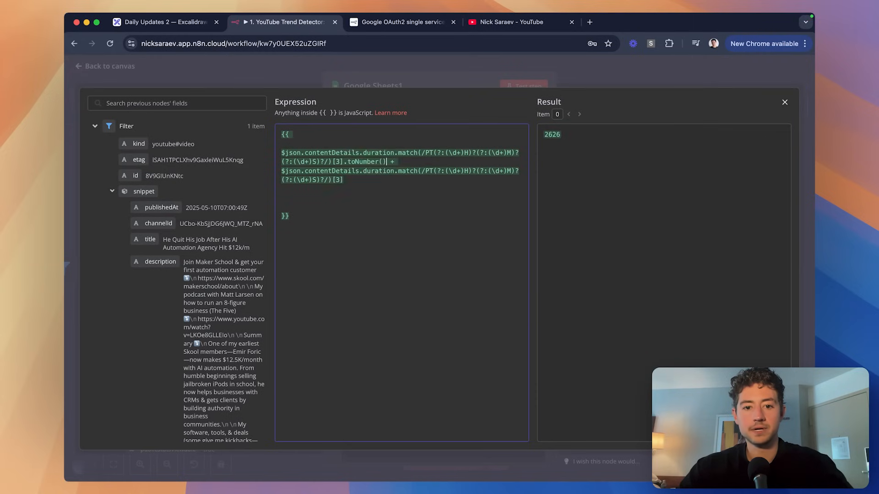
pyautogui.write('toNumber(')
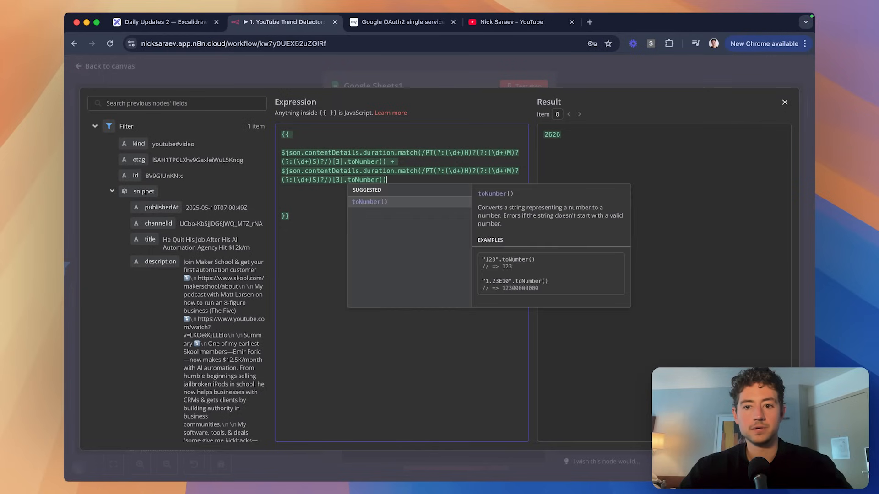
pyautogui.press('Return')
pyautogui.scroll(3, 347, 193)
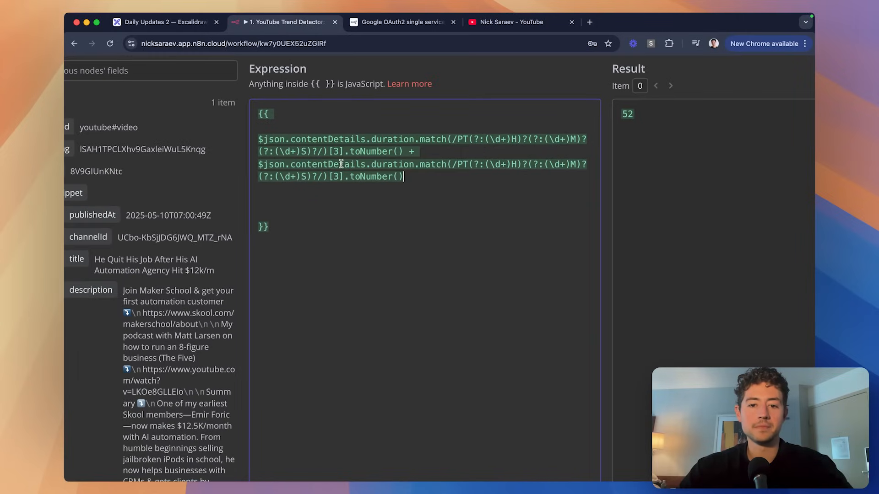
pyautogui.doubleClick(337, 176)
pyautogui.write('2')
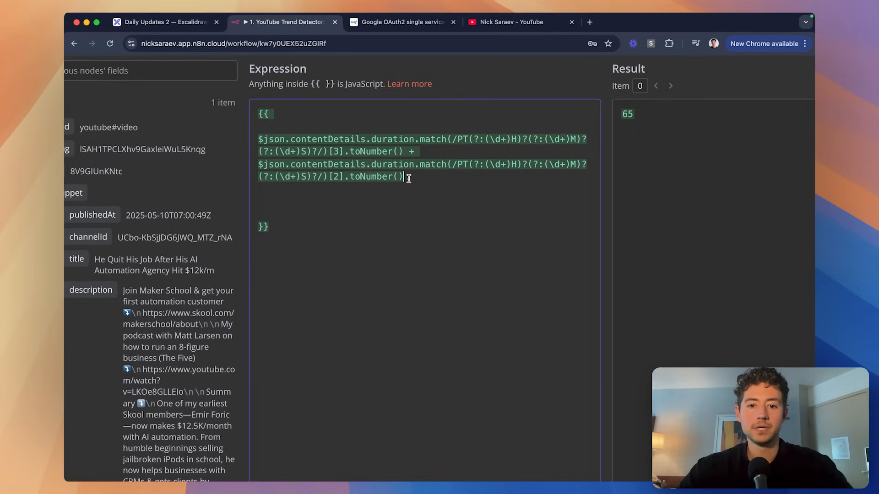
pyautogui.write('*60')
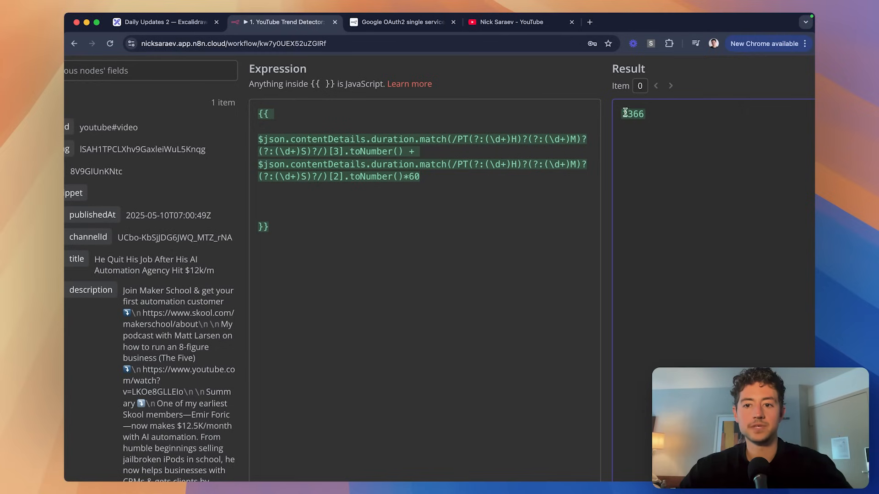
# Add an hours term using index [1]*60*60, giving a total duration of 2366 seconds.
pyautogui.moveTo(447, 177); pyautogui.dragTo(259, 165)
pyautogui.click(449, 178)
pyautogui.press('Return')
pyautogui.press('super+v')
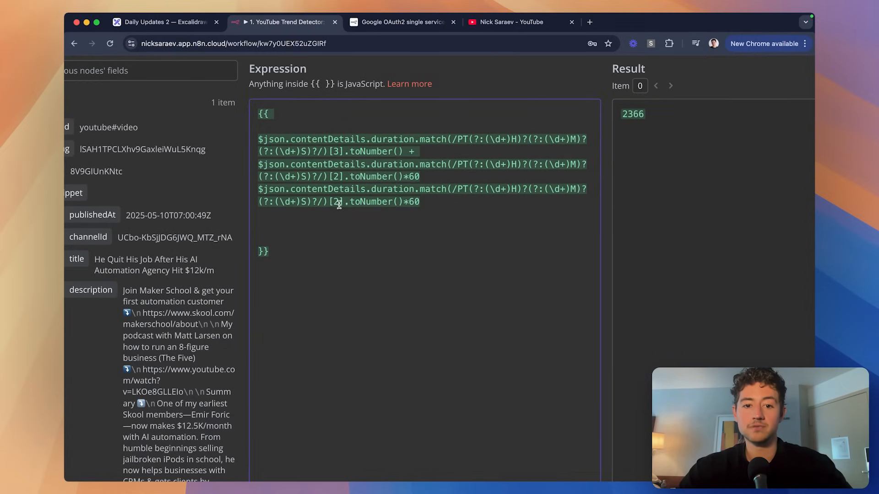
pyautogui.press('BackSpace')
pyautogui.write('1')
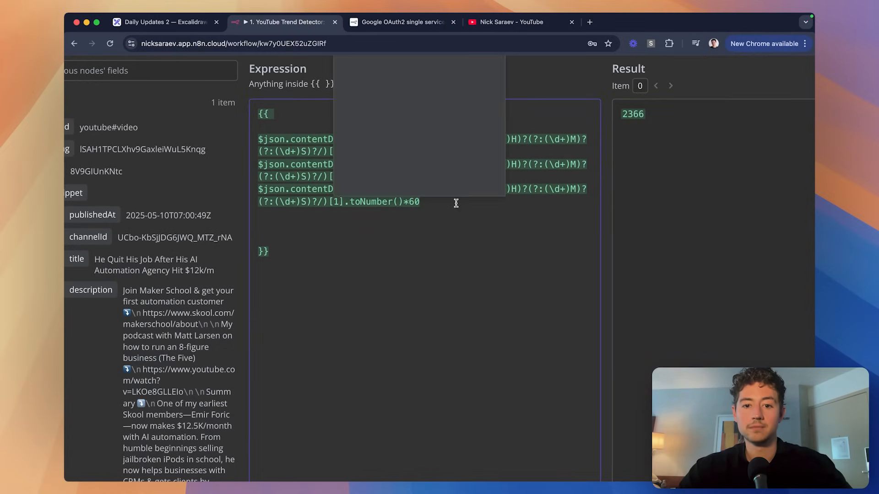
pyautogui.click(456, 203)
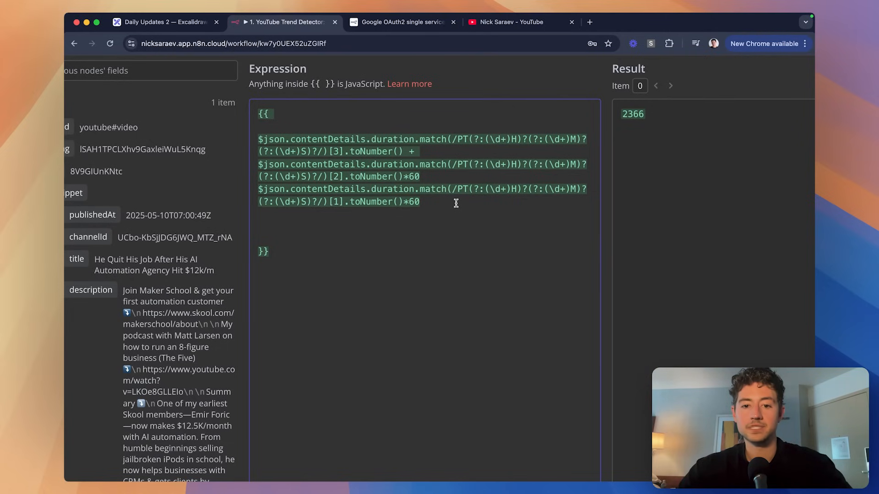
pyautogui.write('*60')
pyautogui.click(463, 222)
pyautogui.press('BackSpace')
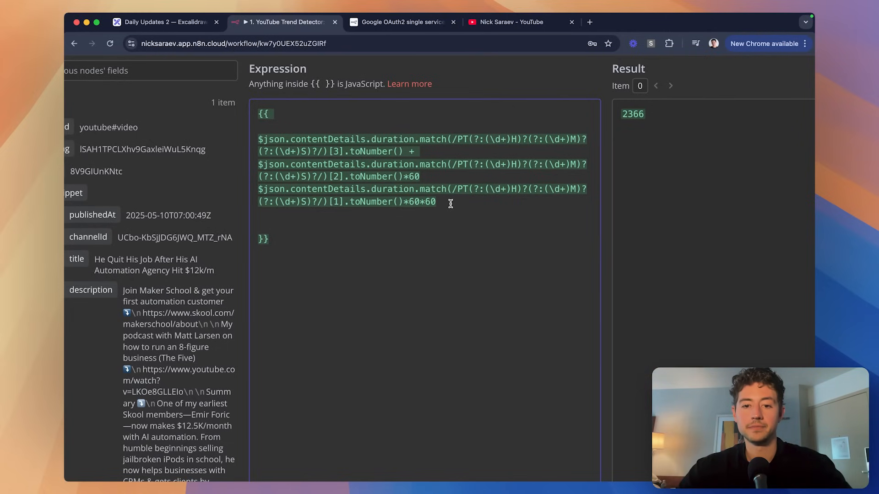
pyautogui.scroll(-3, 451, 205)
pyautogui.click(664, 73)
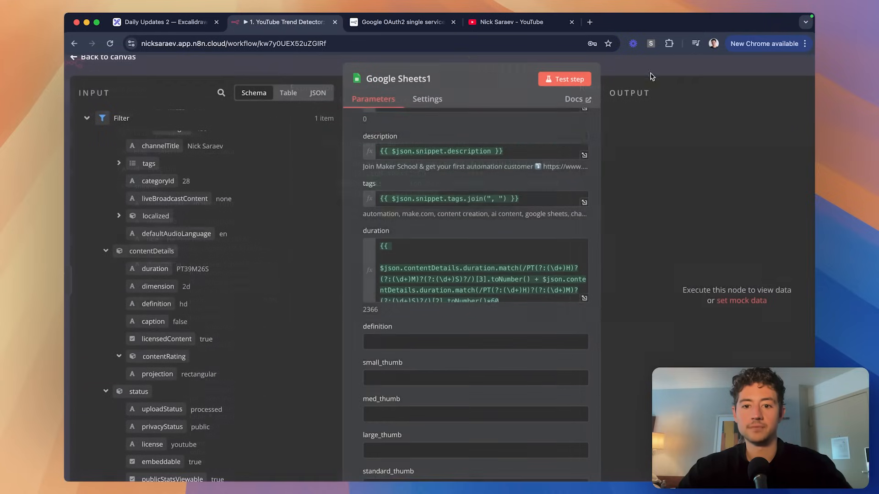
pyautogui.scroll(-3, 461, 202)
pyautogui.scroll(-3, 460, 202)
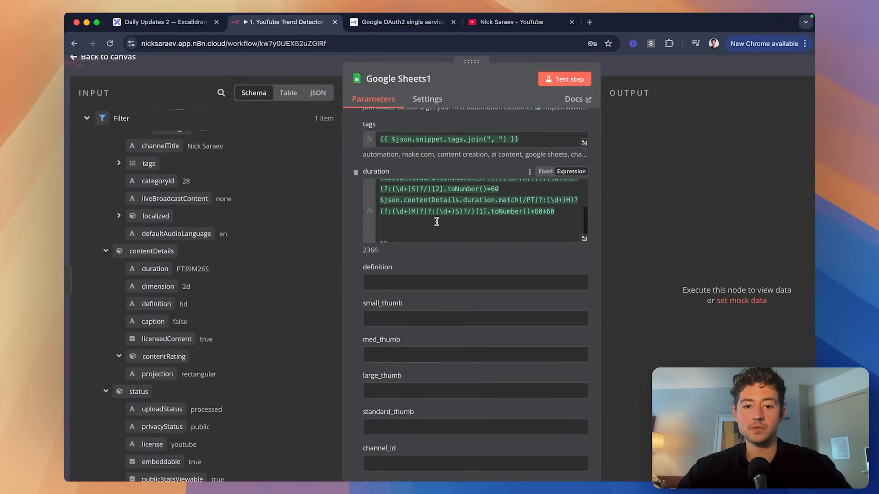
pyautogui.doubleClick(368, 250)
# Verify in a new Chrome tab that 39*60 plus 26 equals 2366.
pyautogui.press('super+4')
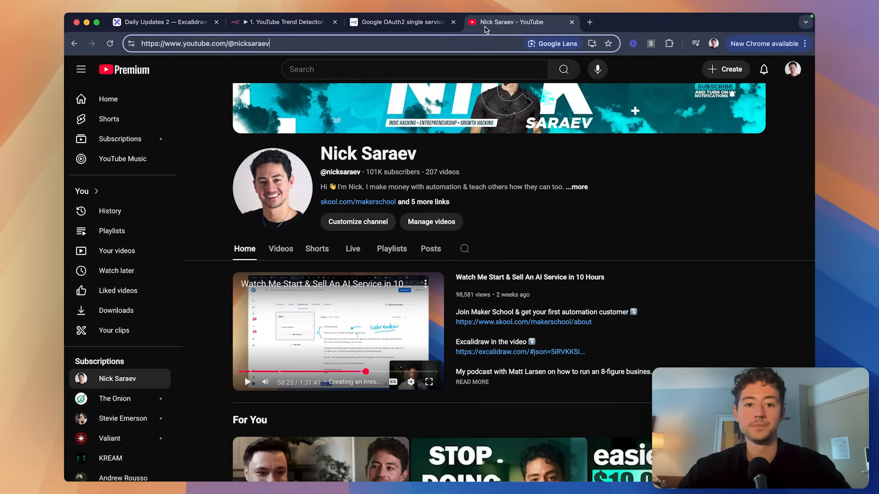
pyautogui.scroll(-4, 361, 209)
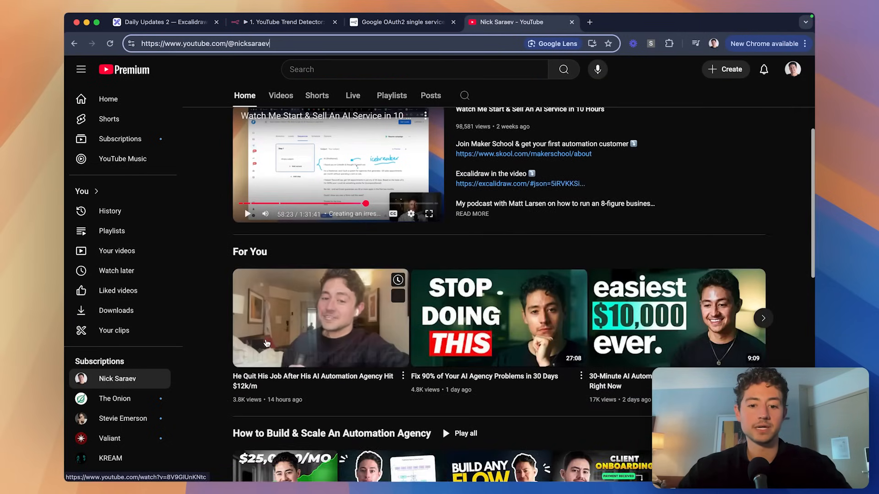
pyautogui.press('super+t')
pyautogui.write('39*60')
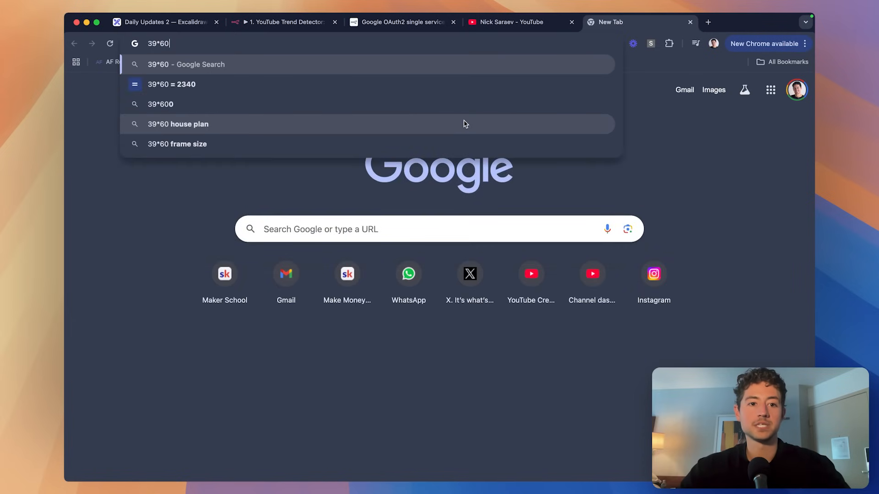
pyautogui.press('super+a')
pyautogui.write('2340+26')
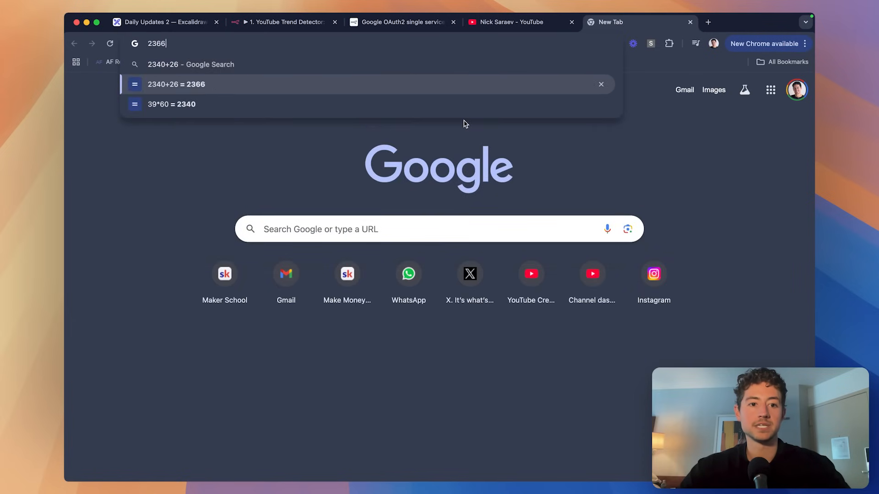
pyautogui.press('super+w')
# Delete the blank lines in the duration expression and pull the closing braces onto the last line.
pyautogui.click(298, 23)
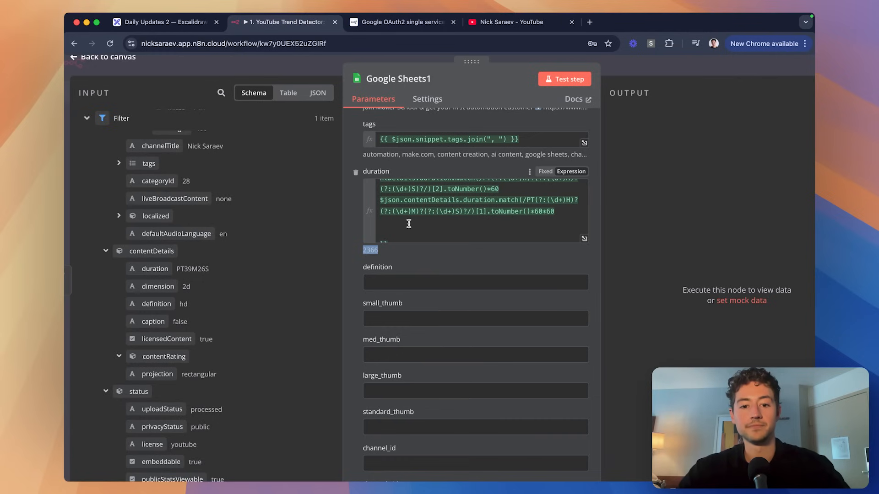
pyautogui.click(584, 239)
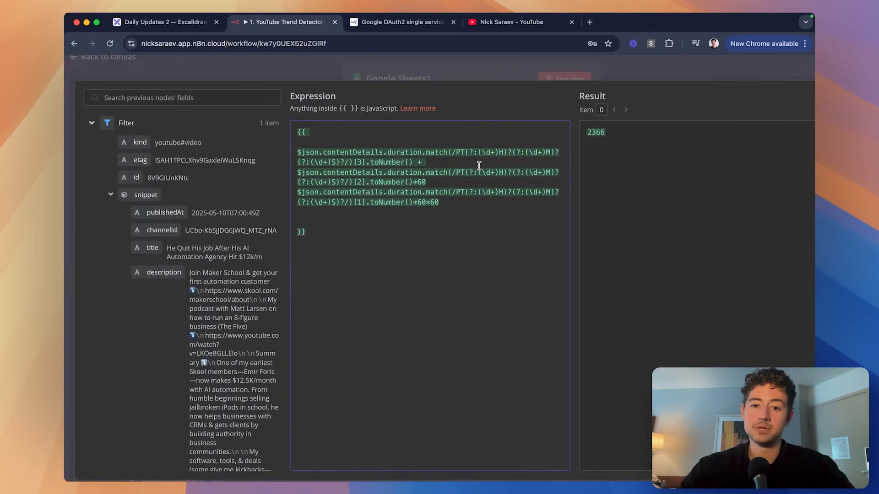
pyautogui.click(453, 211)
pyautogui.press('Delete')
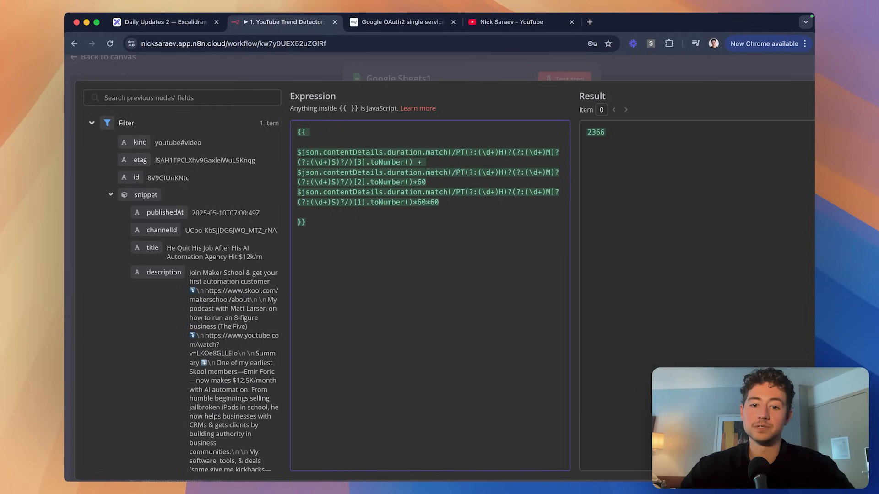
pyautogui.press('BackSpace')
pyautogui.press('BackSpace')
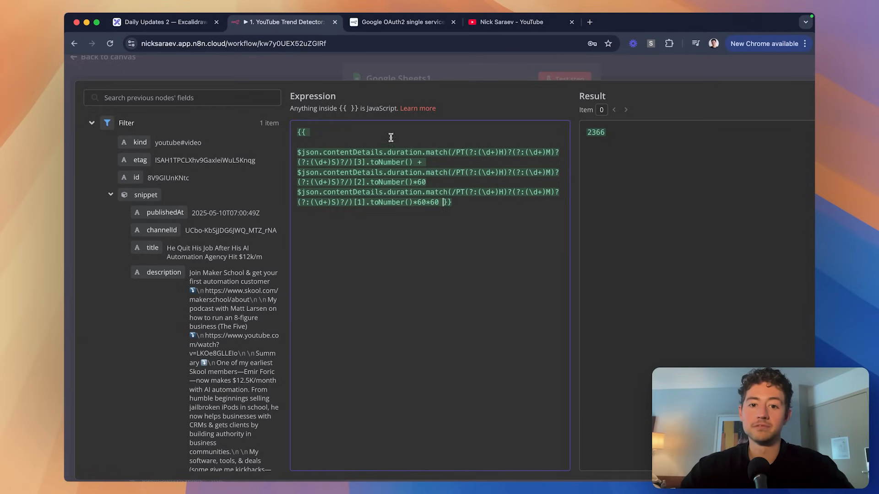
pyautogui.press('BackSpace')
pyautogui.press('BackSpace')
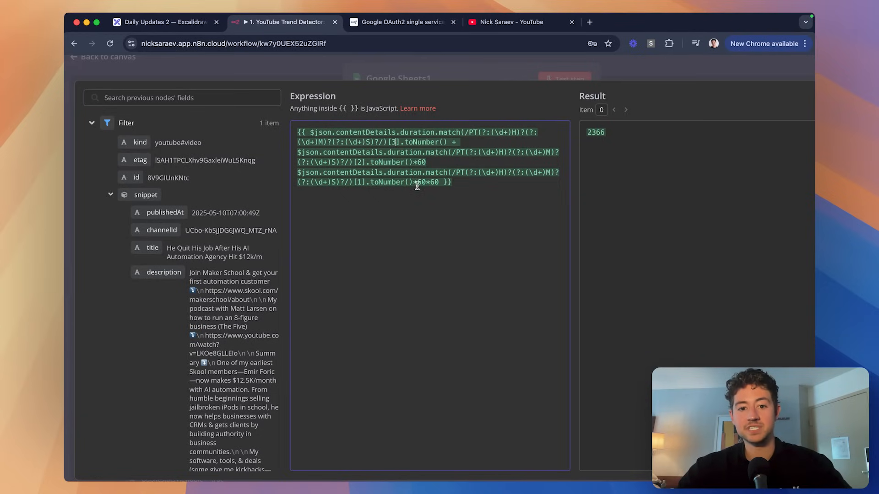
pyautogui.click(430, 79)
# Map definition to contentDetails.definition, and small_thumb and med_thumb to the default and medium thumbnail URLs.
pyautogui.click(466, 208)
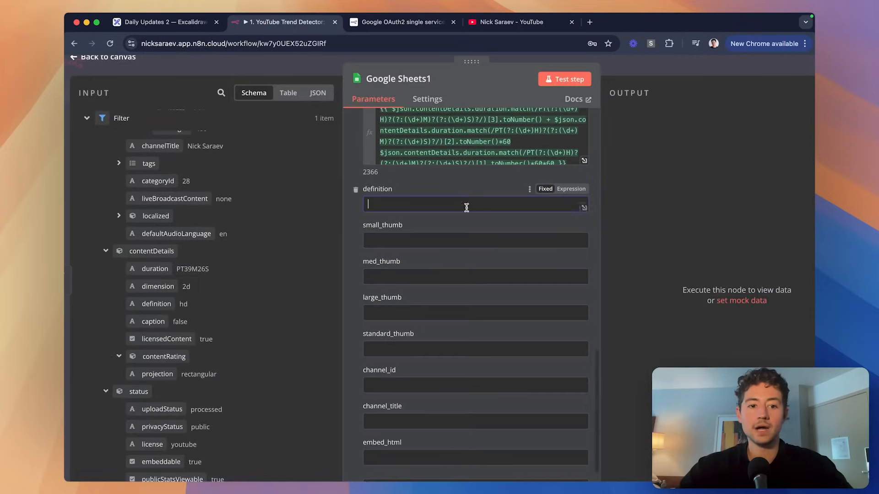
pyautogui.scroll(-1, 241, 273)
pyautogui.moveTo(153, 261); pyautogui.dragTo(393, 204)
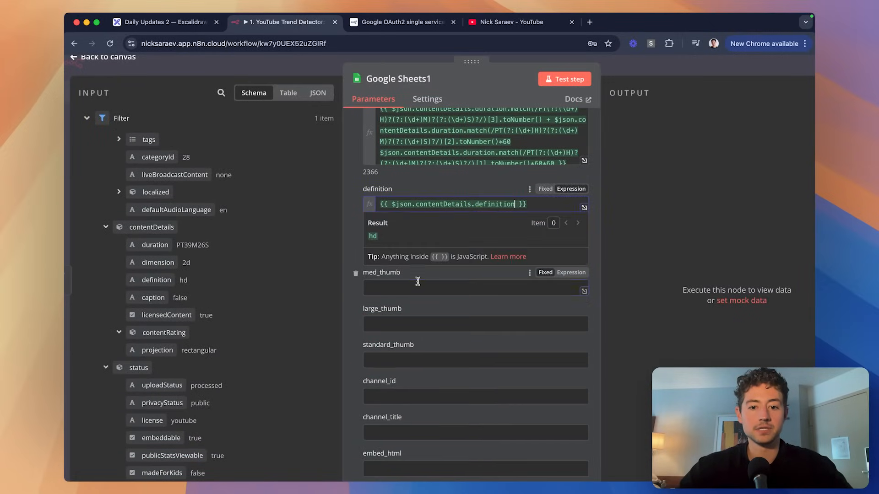
pyautogui.click(404, 249)
pyautogui.scroll(5, 231, 259)
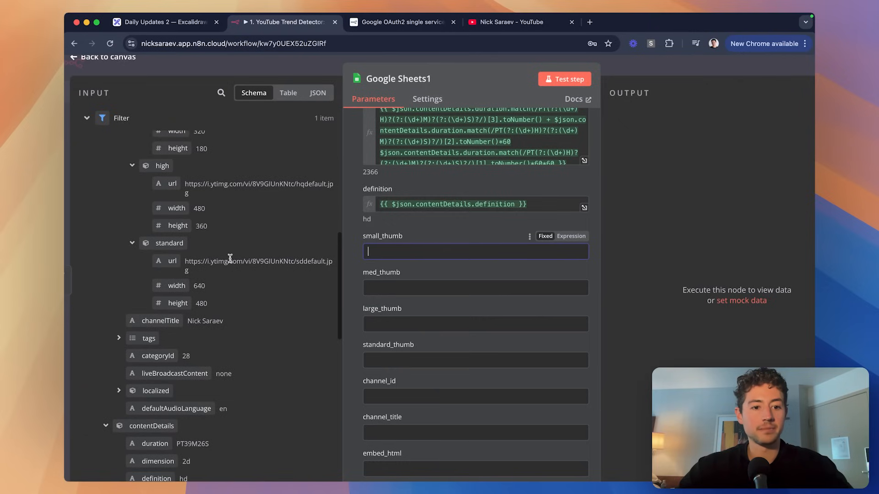
pyautogui.scroll(3, 230, 258)
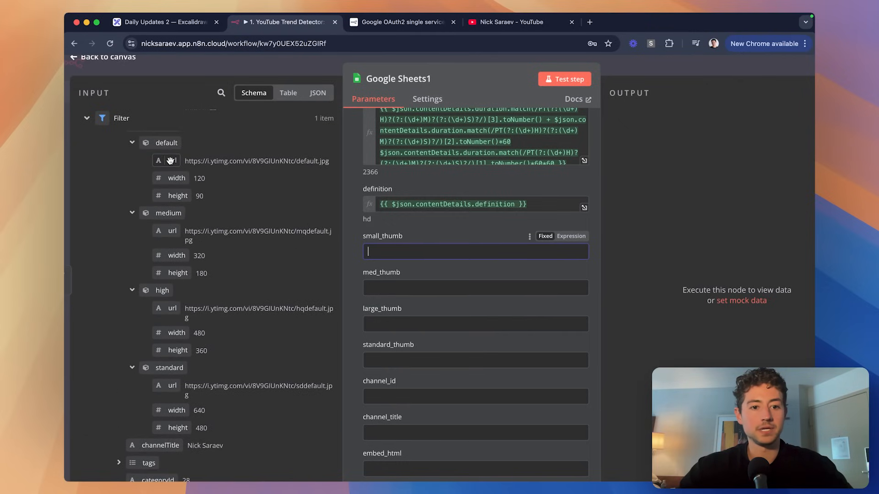
pyautogui.scroll(1, 170, 161)
pyautogui.scroll(-2, 172, 158)
pyautogui.moveTo(171, 154); pyautogui.dragTo(469, 259)
pyautogui.moveTo(172, 224); pyautogui.dragTo(427, 298)
# Map large_thumb and standard_thumb to the high and standard thumbnail URLs, then view the Database sheet.
pyautogui.moveTo(172, 302); pyautogui.dragTo(387, 346)
pyautogui.moveTo(172, 379); pyautogui.dragTo(417, 395)
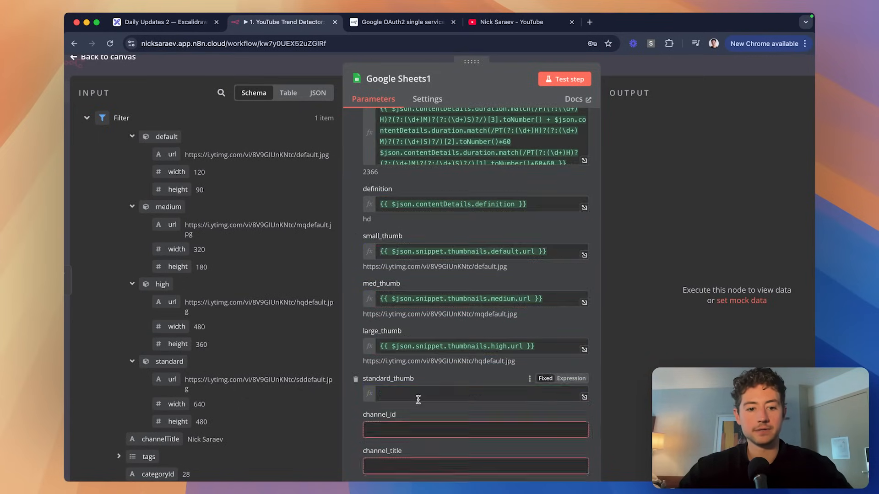
pyautogui.scroll(-3, 371, 356)
pyautogui.click(359, 332)
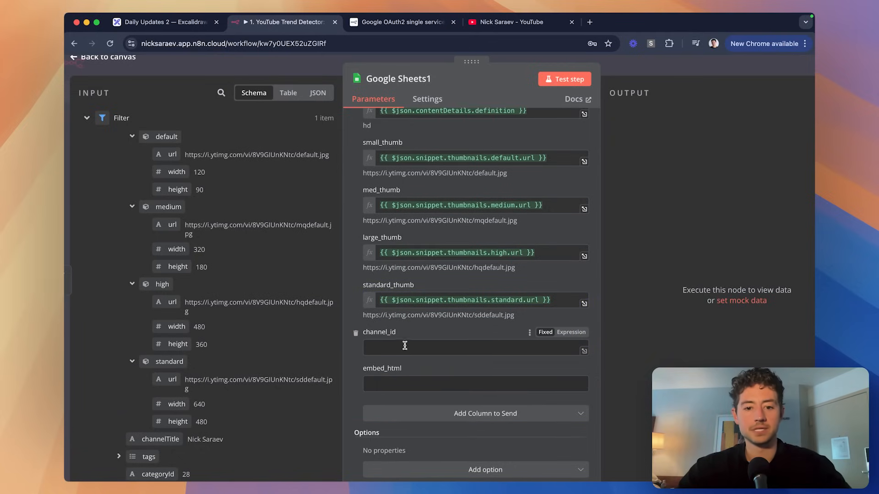
pyautogui.press('super+grave')
pyautogui.hscroll(2, 380, 210)
pyautogui.hscroll(2, 493, 179)
# Check the sheet's channel_id header and add a channel_title column to the node's mapping.
pyautogui.click(526, 152)
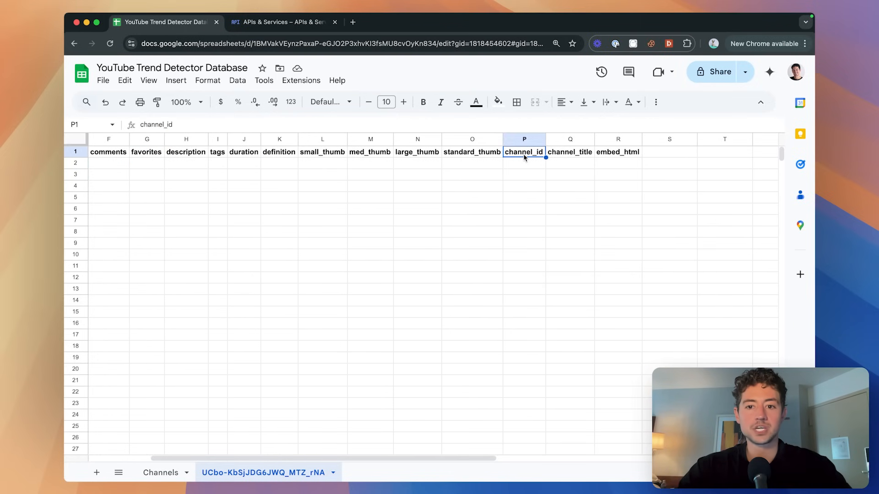
pyautogui.press('super+grave')
pyautogui.click(483, 380)
pyautogui.click(483, 407)
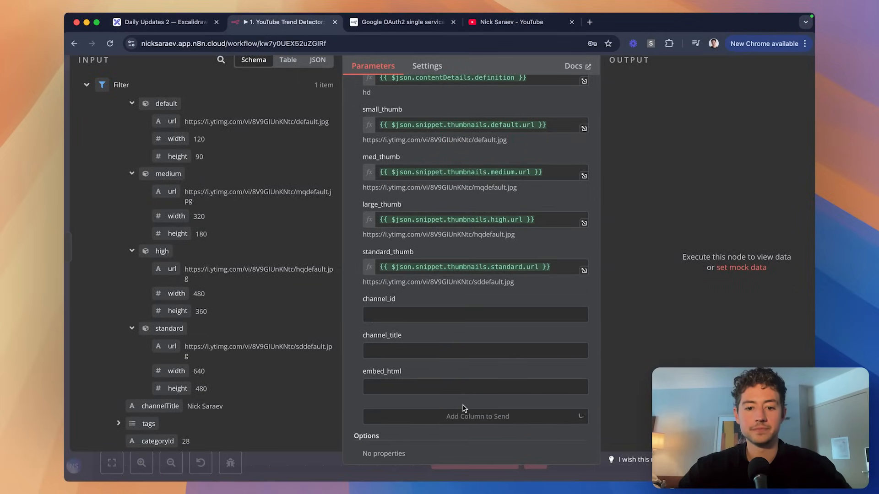
# Map channel_id to the video's channelId and channel_title to its channelTitle.
pyautogui.click(391, 313)
pyautogui.scroll(10, 192, 302)
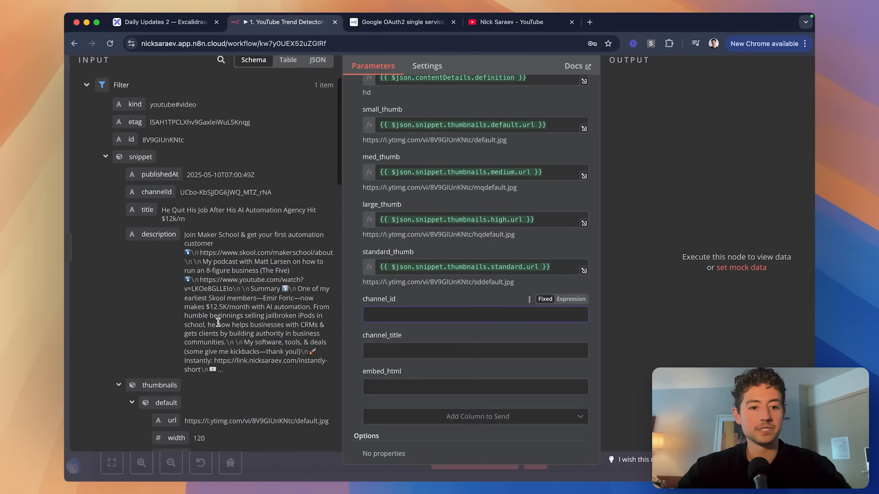
pyautogui.moveTo(146, 191); pyautogui.dragTo(477, 314)
pyautogui.scroll(-3, 231, 296)
pyautogui.scroll(-10, 231, 297)
pyautogui.scroll(3, 220, 299)
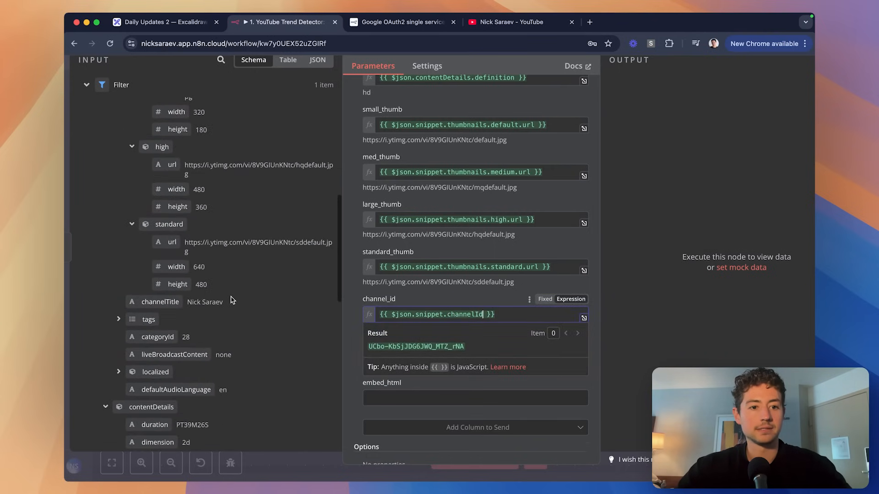
pyautogui.moveTo(173, 301); pyautogui.dragTo(488, 341)
pyautogui.moveTo(478, 361); pyautogui.dragTo(478, 363)
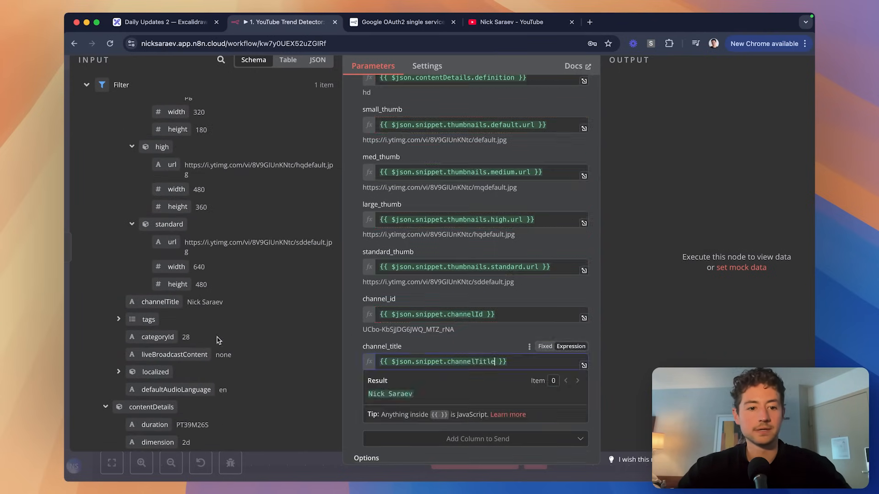
# Map the video's embed HTML into the embed_html column.
pyautogui.scroll(-10, 218, 340)
pyautogui.moveTo(143, 267); pyautogui.dragTo(455, 389)
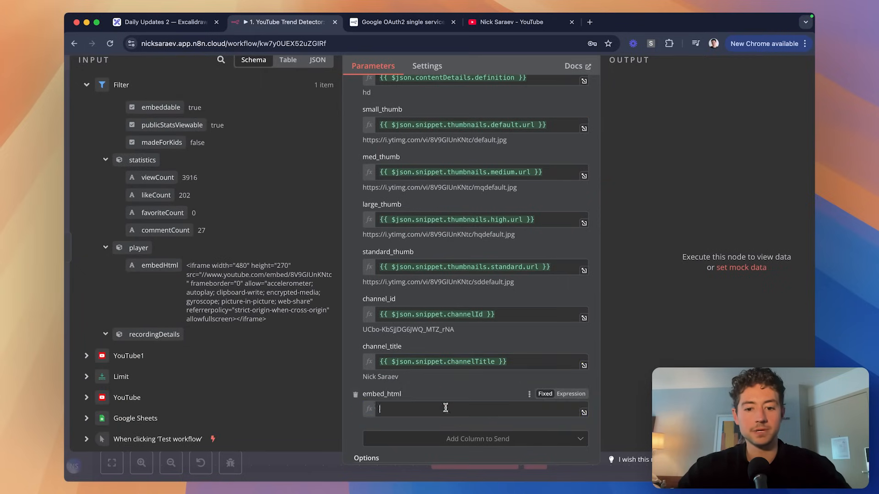
pyautogui.scroll(15, 505, 140)
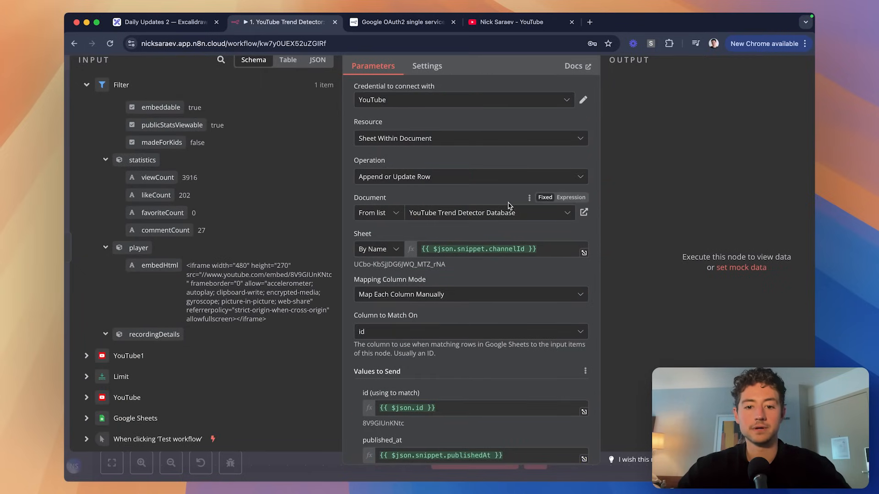
pyautogui.scroll(-12, 510, 206)
pyautogui.scroll(12, 510, 206)
pyautogui.scroll(-3, 655, 118)
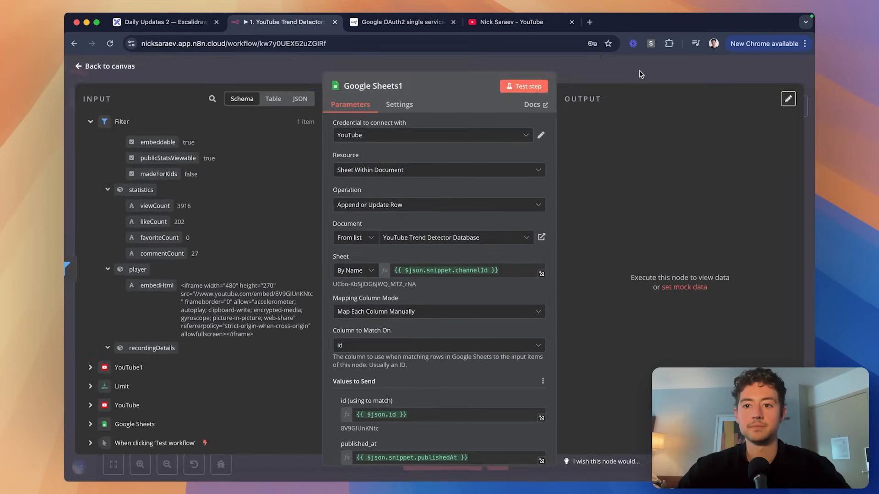
# Return to the canvas and reopen the Google Sheets1 node settings.
pyautogui.click(641, 74)
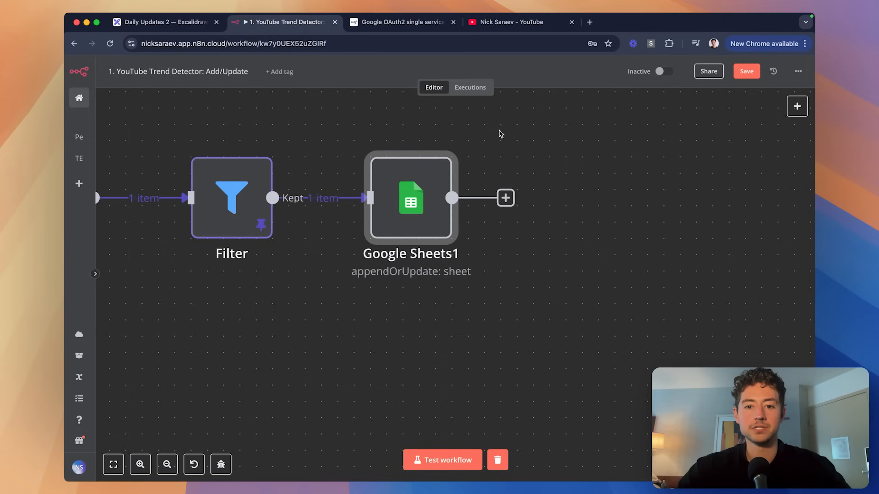
pyautogui.scroll(-5, 501, 133)
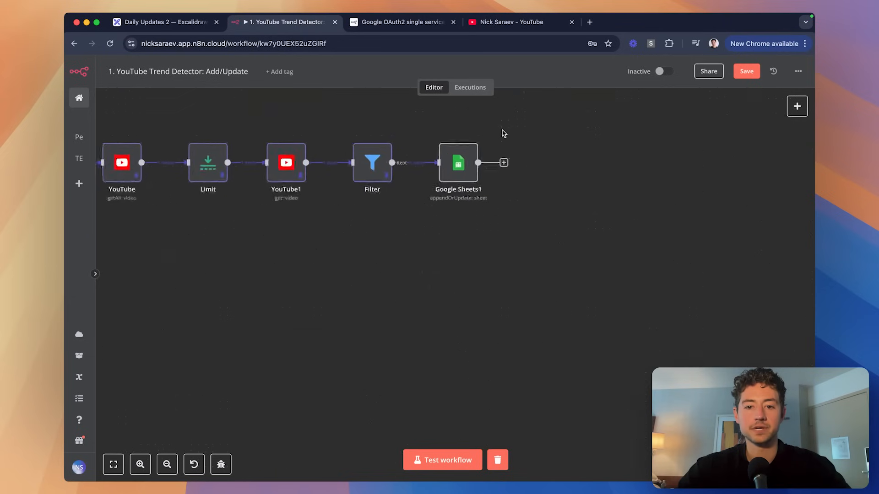
pyautogui.doubleClick(451, 155)
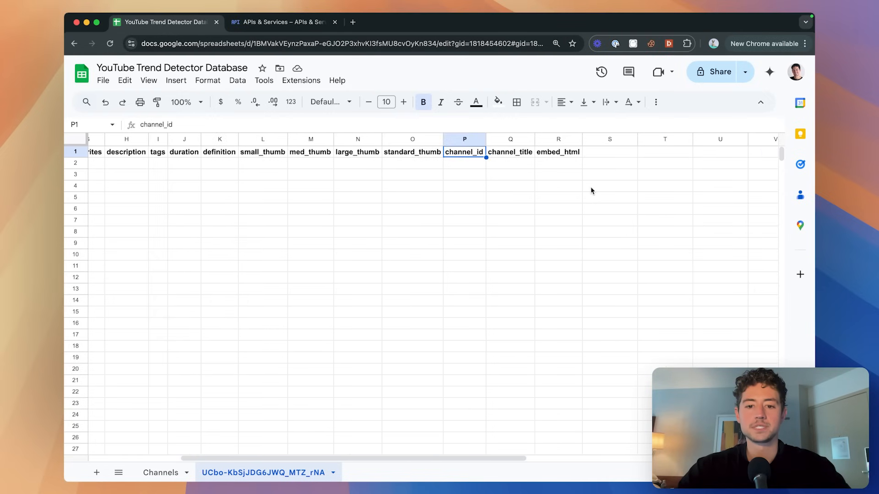
# Inspect the new video row, including the description in H2 and views 3916 in D2.
pyautogui.scroll(-2, 591, 189)
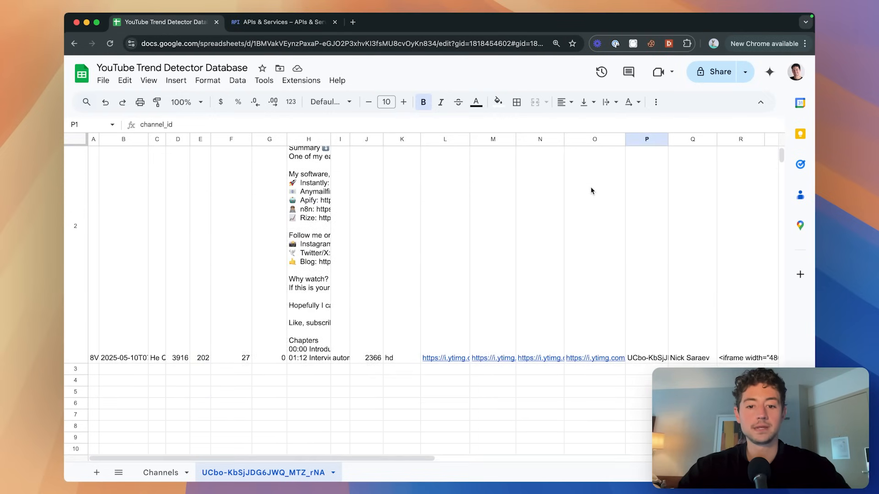
pyautogui.scroll(4, 591, 187)
pyautogui.scroll(-3, 590, 188)
pyautogui.click(311, 187)
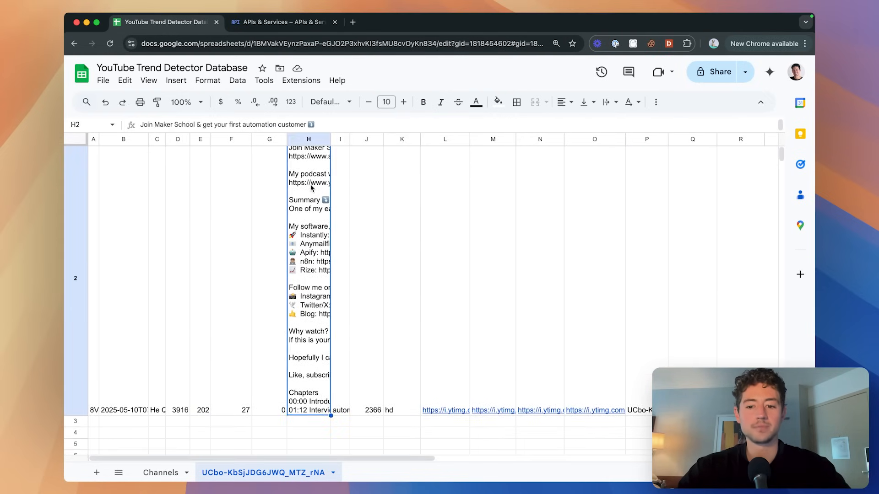
pyautogui.hscroll(10, 311, 188)
pyautogui.hscroll(-10, 311, 187)
pyautogui.scroll(1, 310, 188)
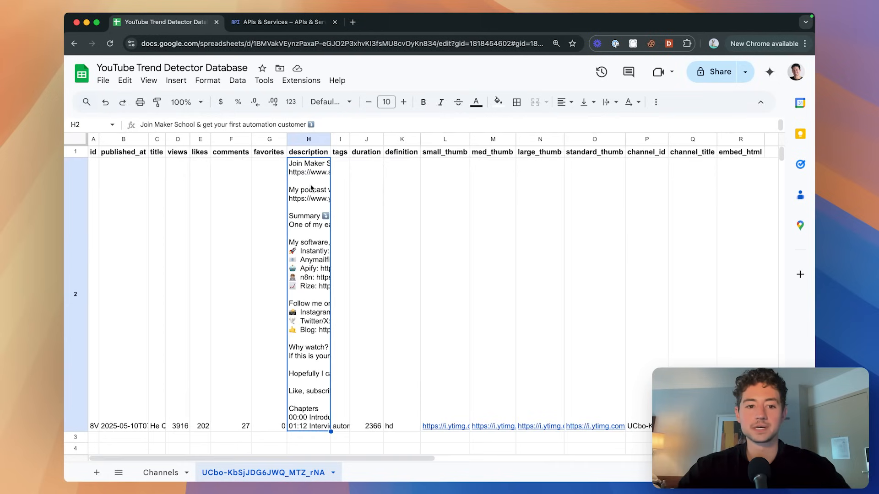
pyautogui.scroll(-1, 272, 251)
pyautogui.scroll(1, 220, 274)
pyautogui.click(169, 295)
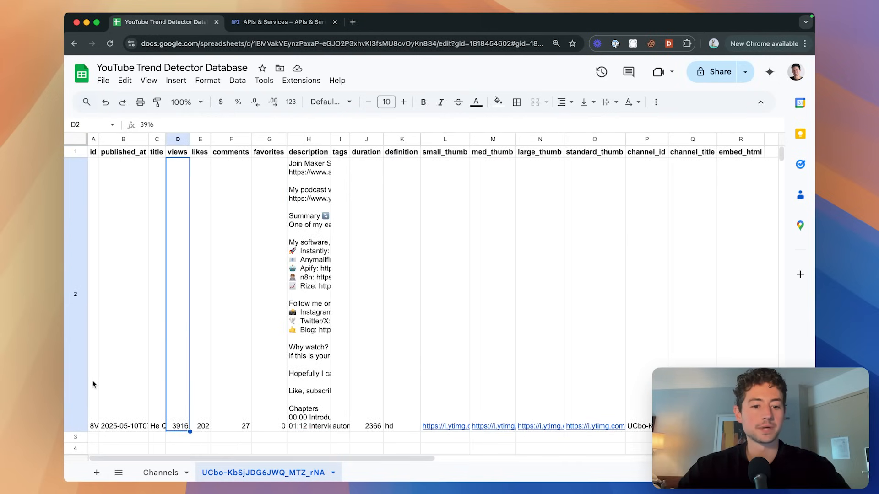
# Shrink the tall row 2 back to normal height.
pyautogui.press('super+a')
pyautogui.moveTo(76, 432); pyautogui.dragTo(76, 168)
pyautogui.click(147, 184)
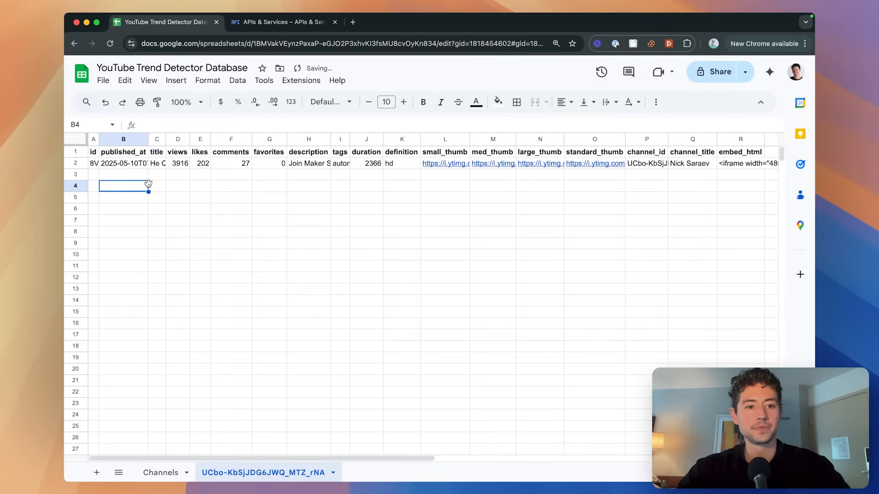
pyautogui.click(112, 178)
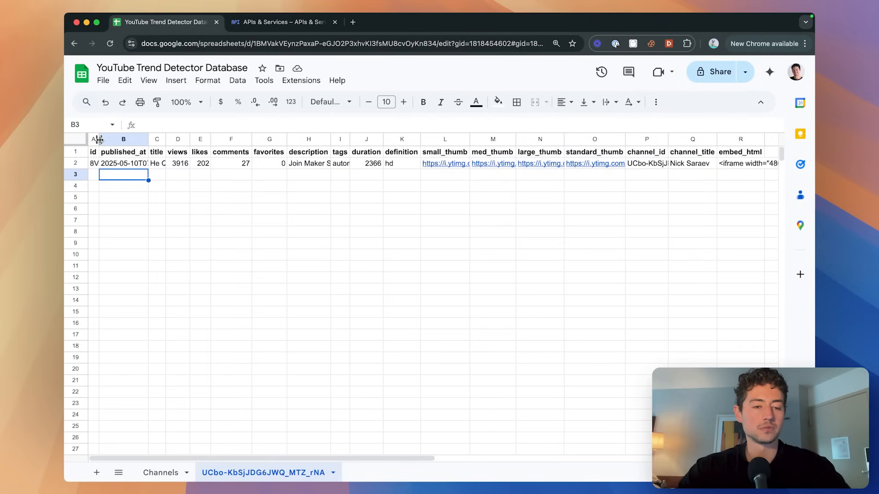
# Auto-fit every column of the sheet to its contents.
pyautogui.press('super+a')
pyautogui.doubleClick(100, 140)
pyautogui.click(200, 179)
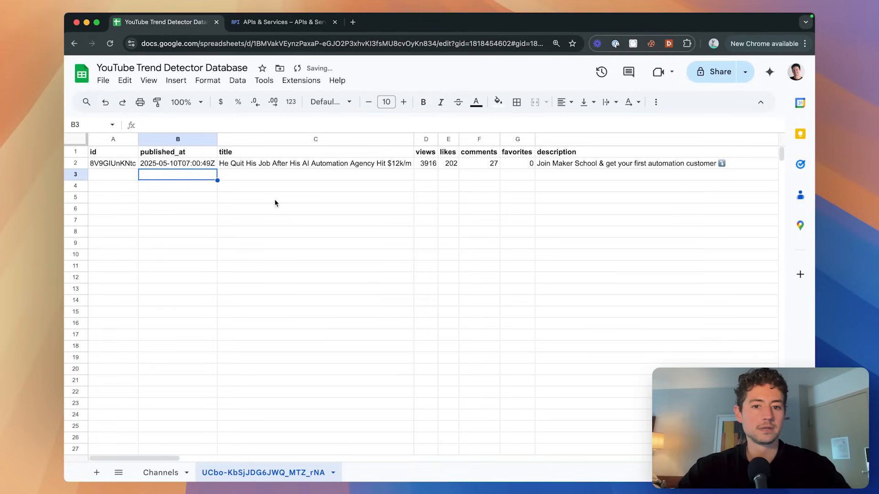
pyautogui.hscroll(10, 275, 202)
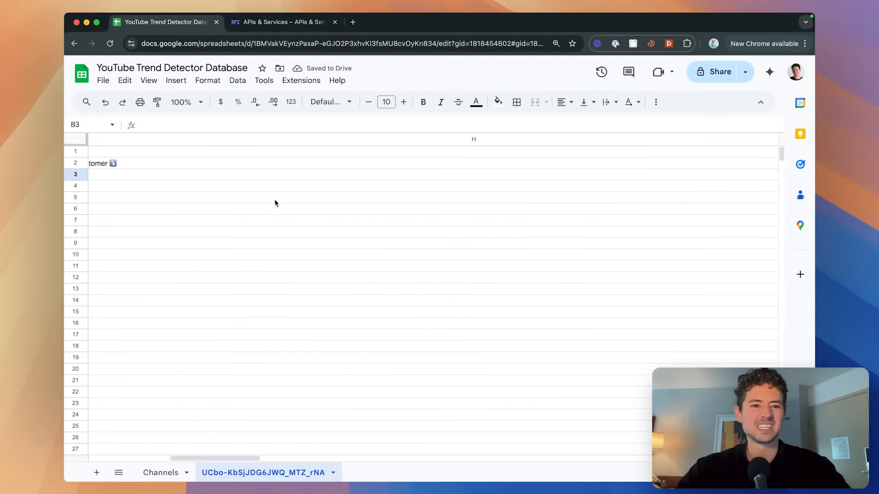
pyautogui.hscroll(3, 297, 197)
# Narrow the very wide description column H and auto-fit the tags column.
pyautogui.moveTo(651, 141); pyautogui.dragTo(348, 139)
pyautogui.moveTo(624, 140); pyautogui.dragTo(236, 141)
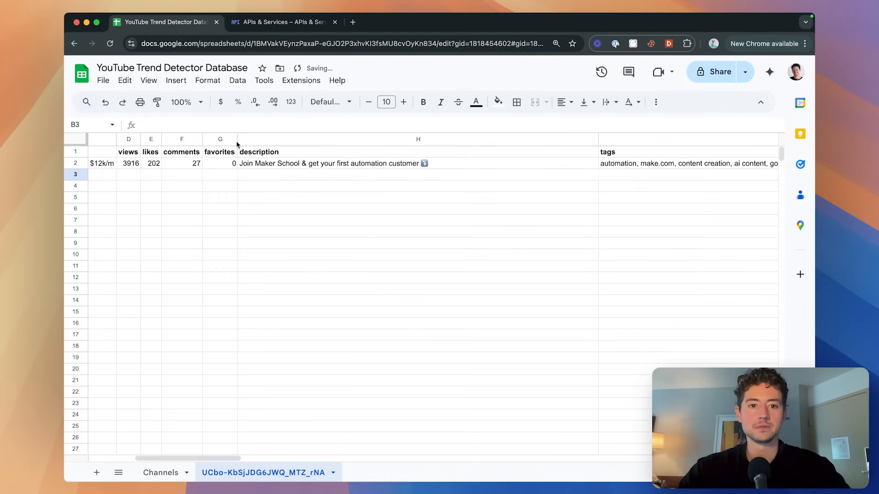
pyautogui.moveTo(600, 140); pyautogui.dragTo(484, 139)
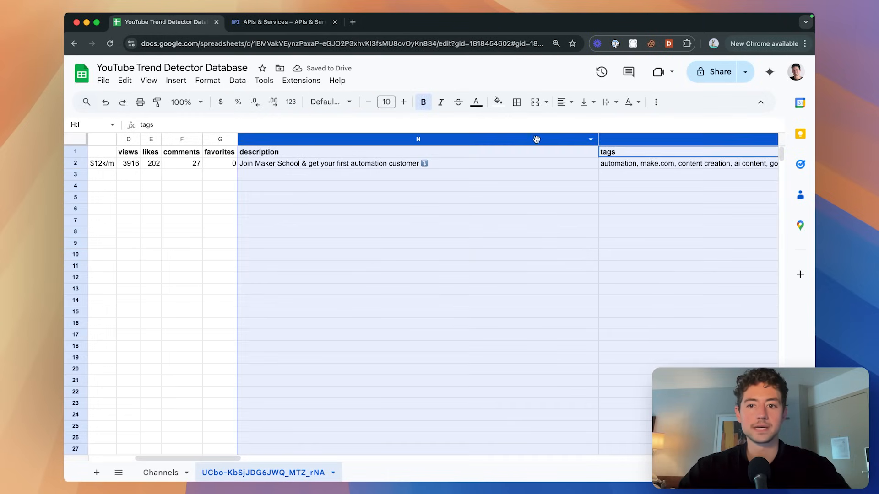
pyautogui.click(552, 142)
pyautogui.click(617, 161)
pyautogui.moveTo(600, 140); pyautogui.dragTo(430, 140)
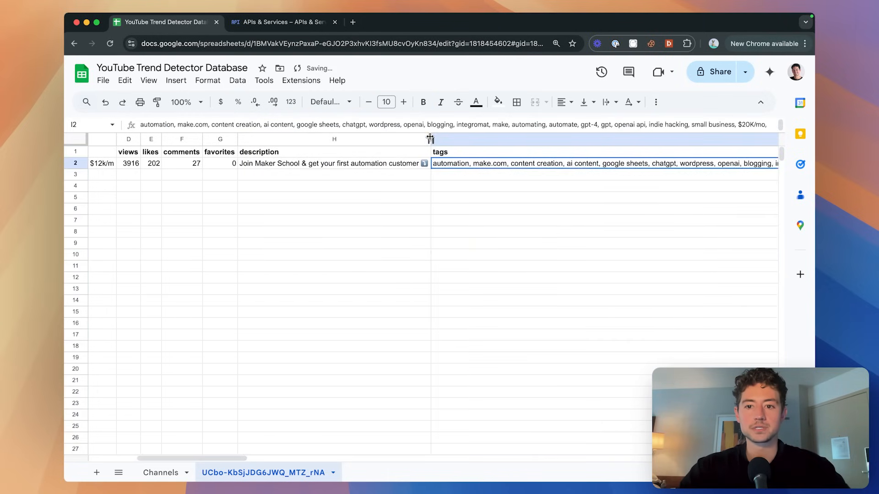
pyautogui.doubleClick(430, 140)
# Resize the tags column I to a compact width.
pyautogui.hscroll(5, 499, 138)
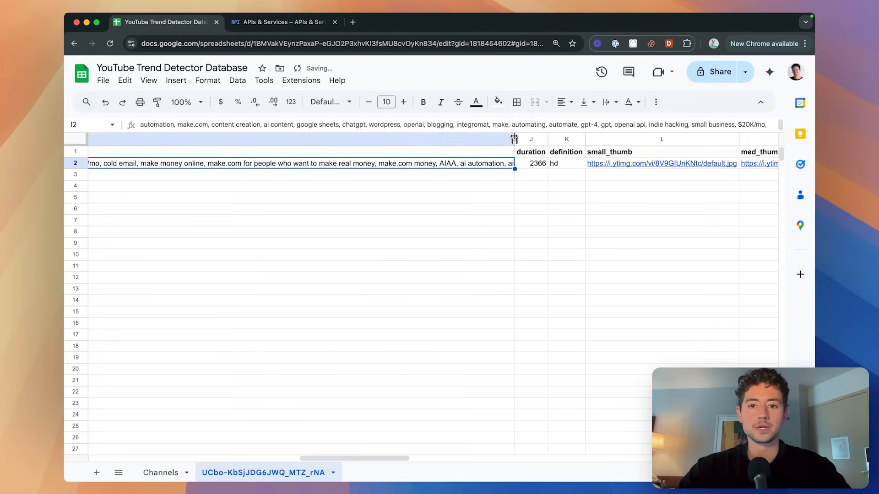
pyautogui.doubleClick(513, 139)
pyautogui.moveTo(699, 139); pyautogui.dragTo(240, 140)
pyautogui.hscroll(-10, 630, 142)
pyautogui.hscroll(1, 732, 146)
pyautogui.hscroll(1, 736, 145)
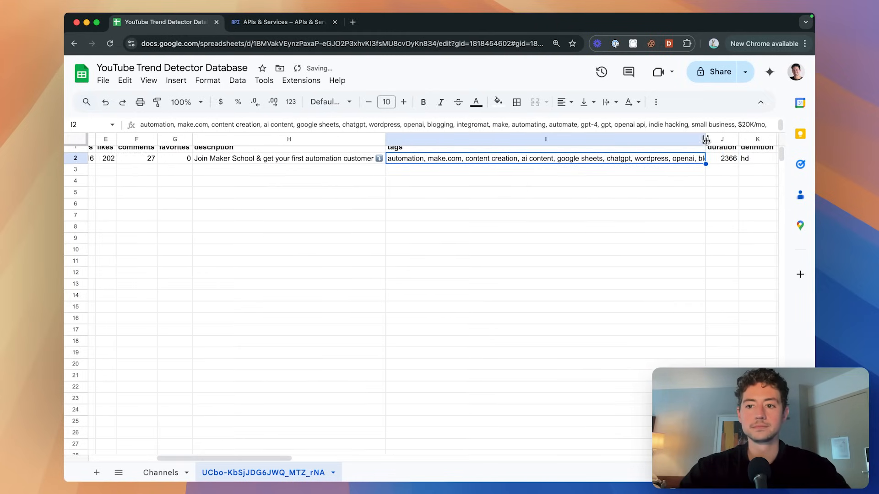
pyautogui.moveTo(705, 139); pyautogui.dragTo(466, 139)
# Open the large thumbnail link in N2 to view the image, then close that tab.
pyautogui.hscroll(1, 493, 176)
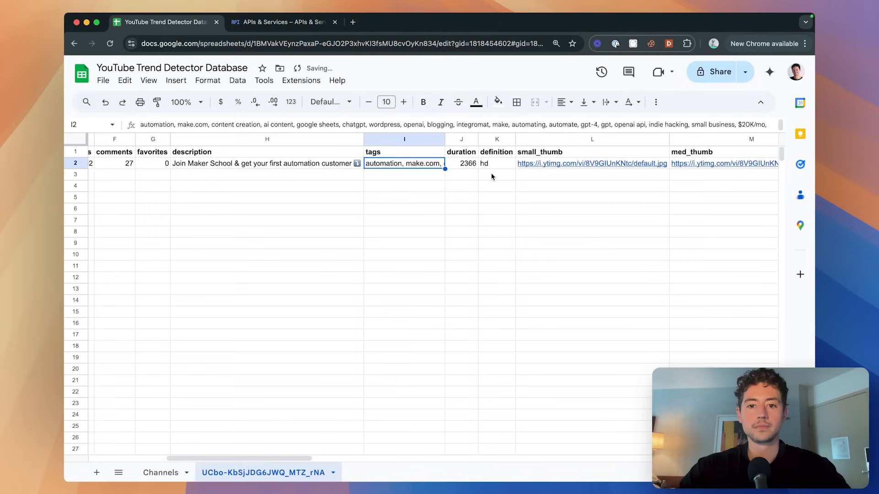
pyautogui.hscroll(15, 482, 164)
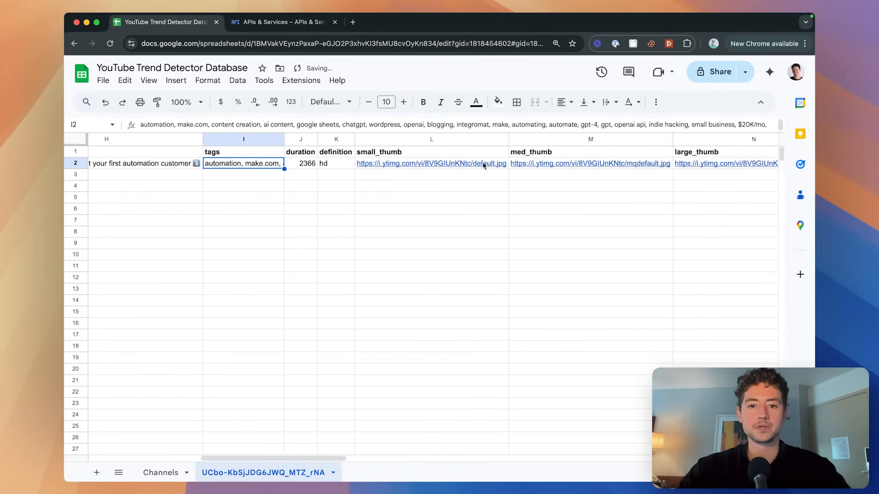
pyautogui.hscroll(-6, 482, 163)
pyautogui.click(523, 167)
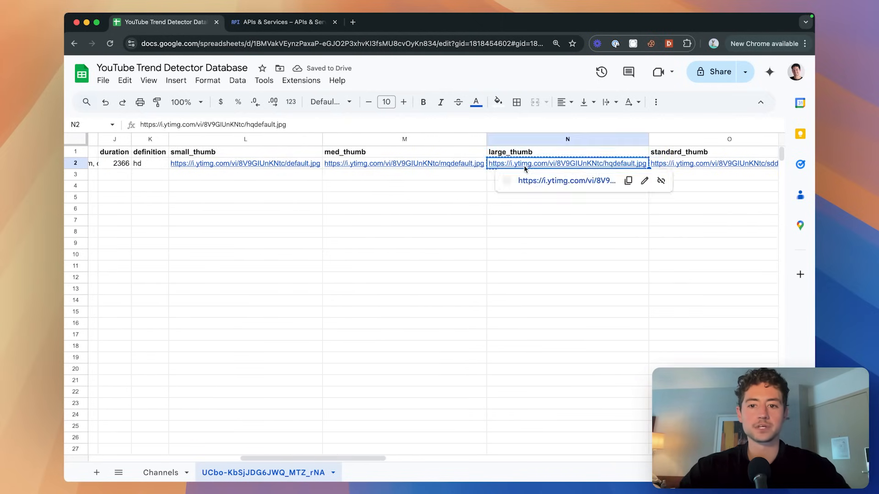
pyautogui.click(524, 168)
pyautogui.click(429, 272)
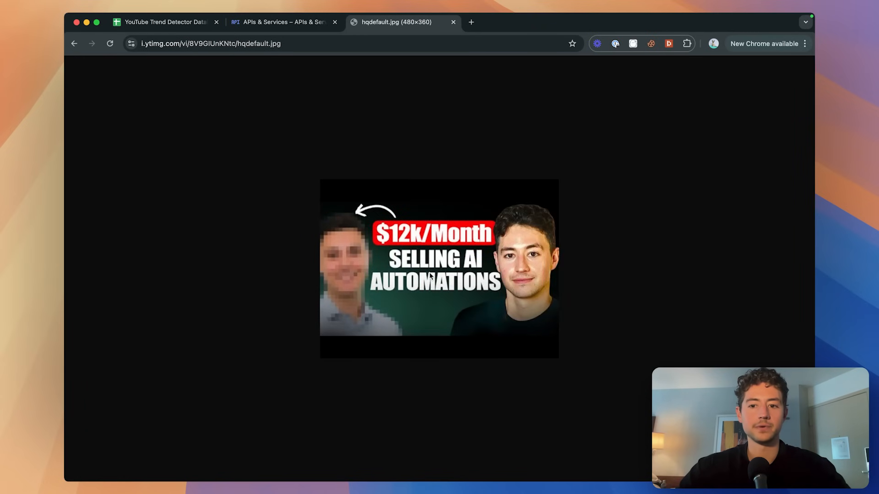
pyautogui.press('super+w')
# Narrow the wide embed_html column R to a compact width.
pyautogui.hscroll(8, 553, 180)
pyautogui.hscroll(5, 530, 168)
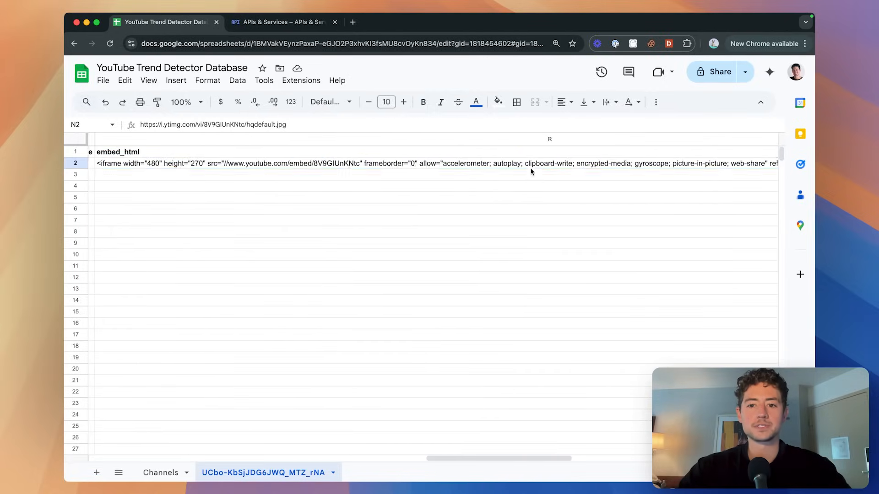
pyautogui.click(529, 167)
pyautogui.hscroll(10, 529, 167)
pyautogui.moveTo(569, 132); pyautogui.dragTo(236, 141)
pyautogui.moveTo(604, 139); pyautogui.dragTo(327, 140)
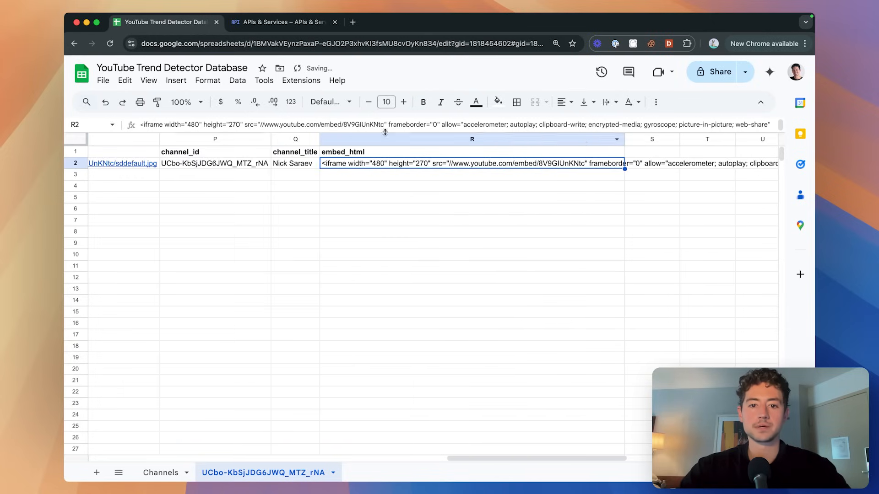
pyautogui.moveTo(624, 139); pyautogui.dragTo(455, 140)
# Deselect the data and try widening the id column before restoring it.
pyautogui.hscroll(-15, 375, 180)
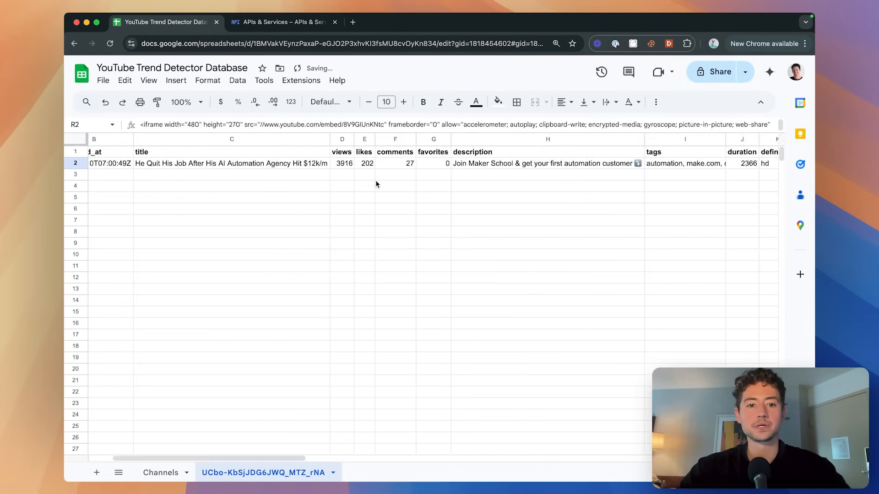
pyautogui.click(276, 197)
pyautogui.hscroll(-3, 276, 194)
pyautogui.click(241, 175)
pyautogui.click(283, 187)
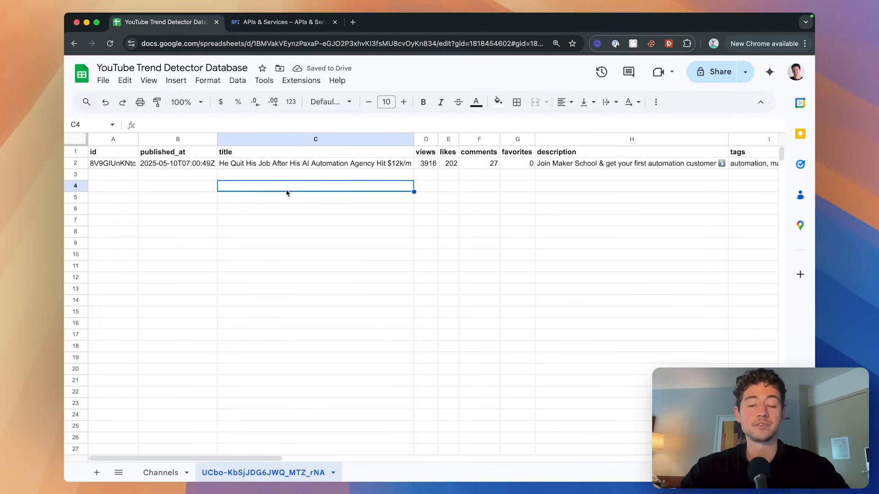
pyautogui.moveTo(134, 140)
pyautogui.mouseDown()
pyautogui.moveTo(159, 140)
pyautogui.moveTo(139, 140)
pyautogui.mouseUp()
pyautogui.click(191, 196)
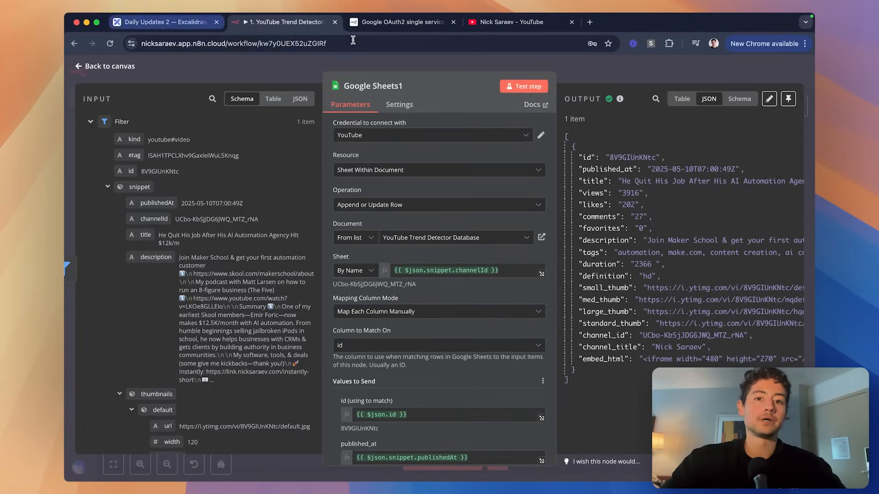
# Bring up the Excalidraw roadmap and scroll to the empty area beside the flowchart.
pyautogui.click(173, 22)
pyautogui.scroll(-3, 492, 184)
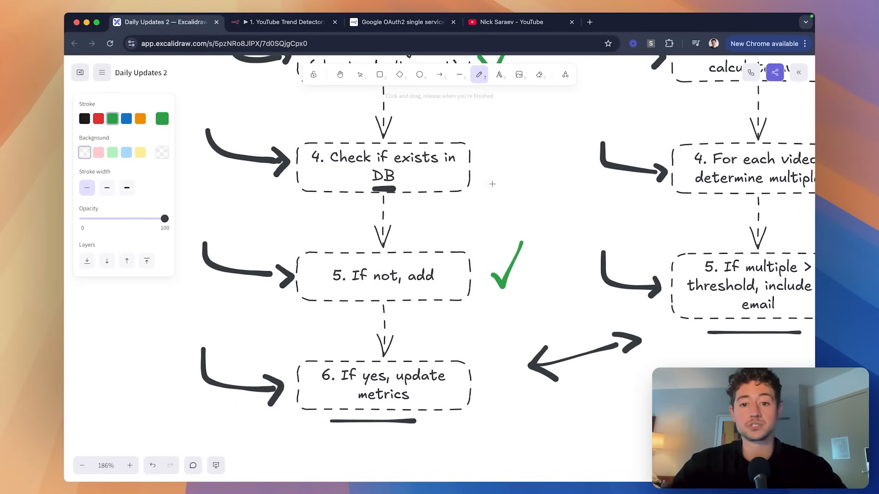
pyautogui.scroll(-5, 471, 186)
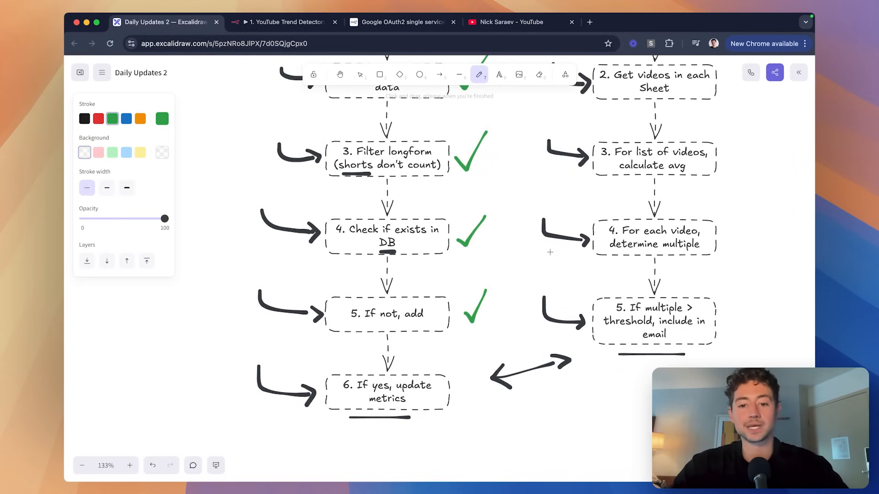
pyautogui.press('super+Tab')
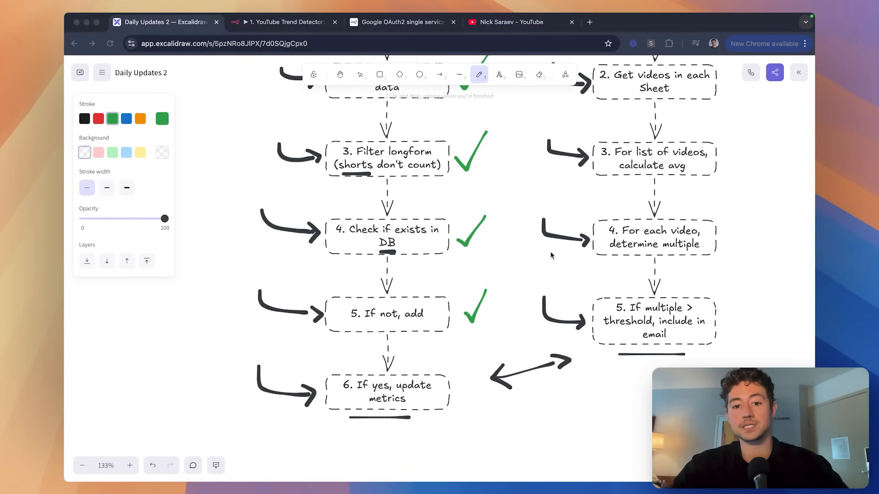
pyautogui.click(537, 289)
pyautogui.scroll(-1, 481, 269)
pyautogui.scroll(-3, 458, 232)
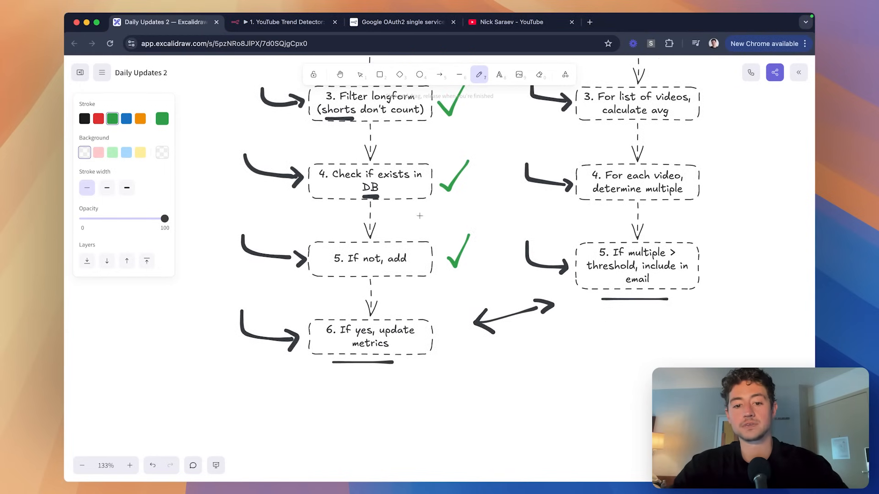
pyautogui.scroll(-5, 438, 339)
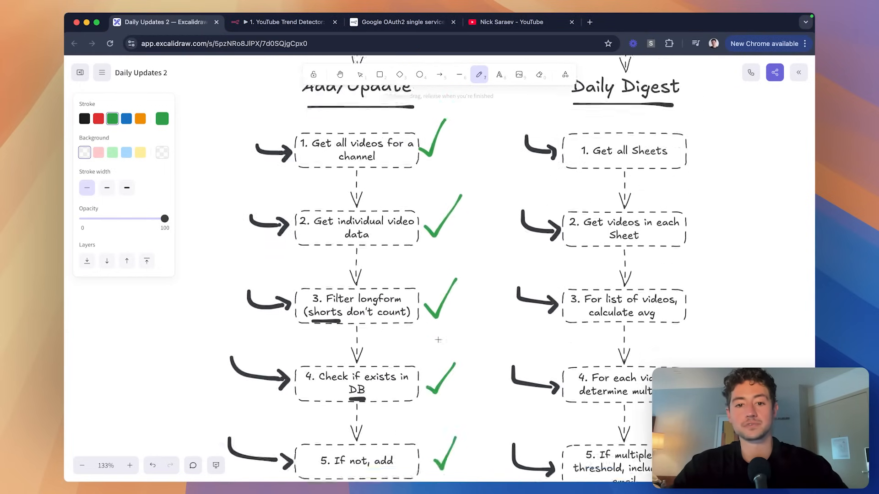
pyautogui.hscroll(-2, 438, 339)
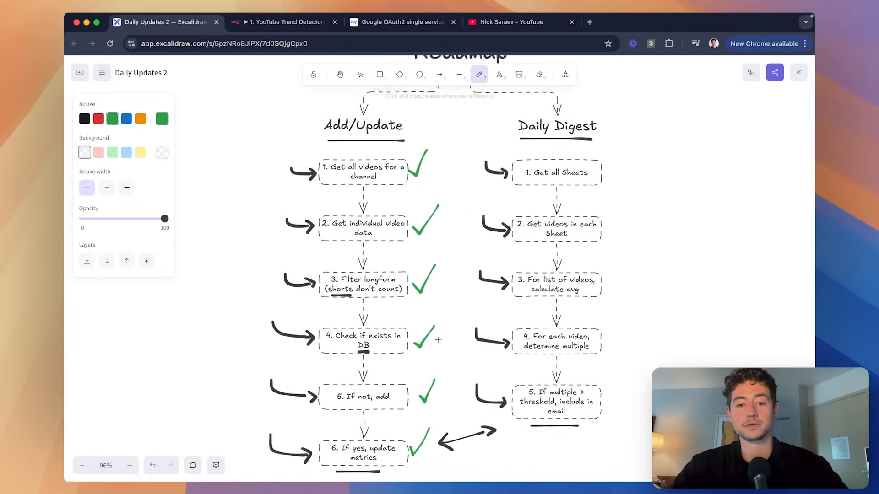
pyautogui.scroll(2, 388, 178)
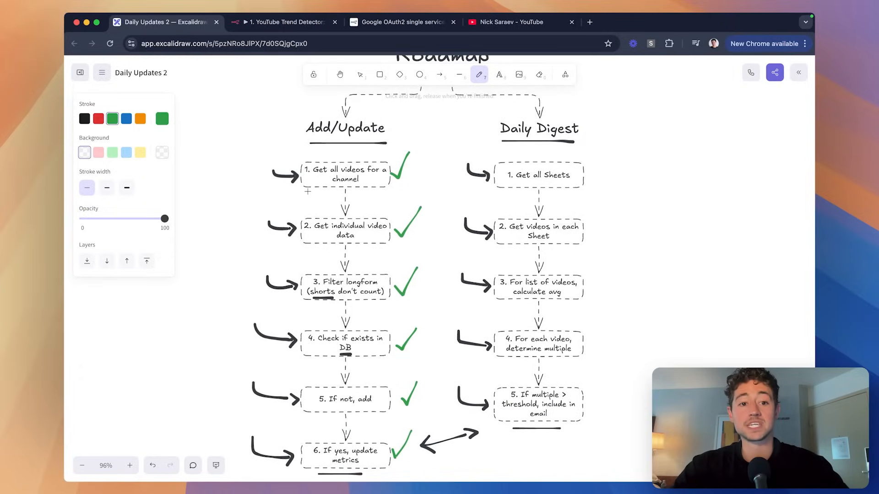
pyautogui.hscroll(-6, 308, 191)
# Write a 1 label and draw a check mark next to it.
pyautogui.press('8')
pyautogui.click(241, 228)
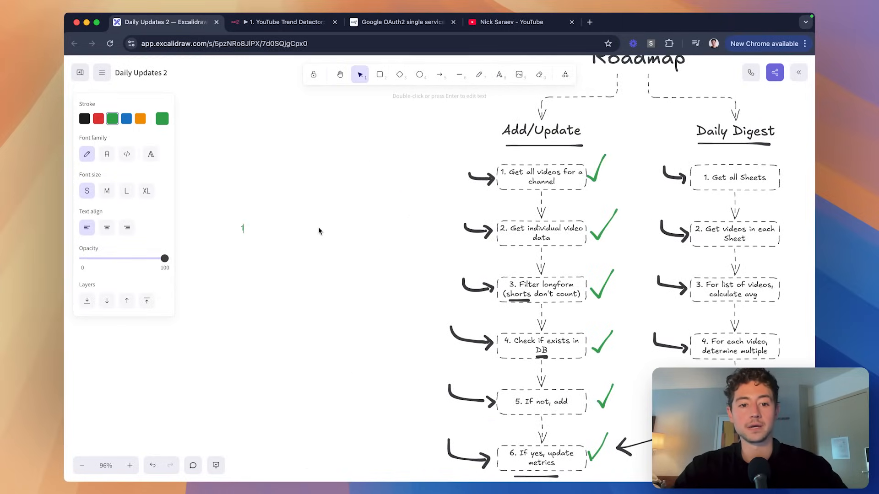
pyautogui.click(259, 255)
pyautogui.scroll(5, 259, 254)
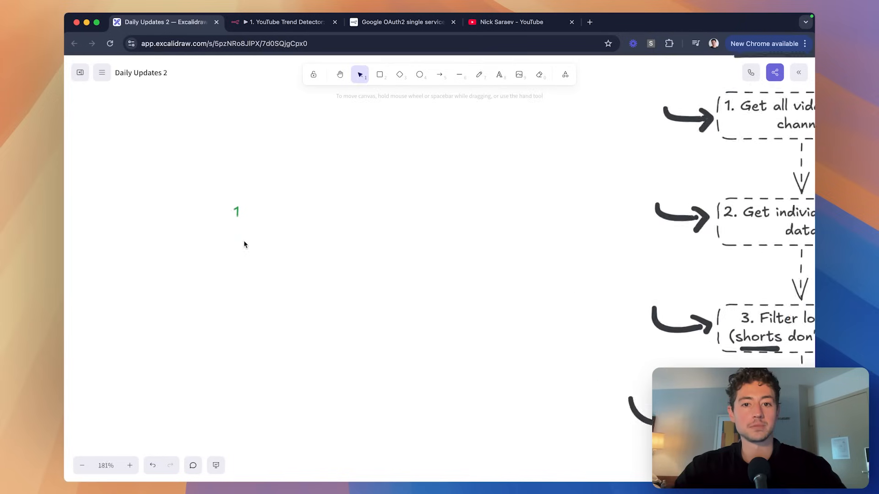
pyautogui.scroll(1, 244, 244)
pyautogui.press('7')
pyautogui.moveTo(248, 211); pyautogui.dragTo(253, 210)
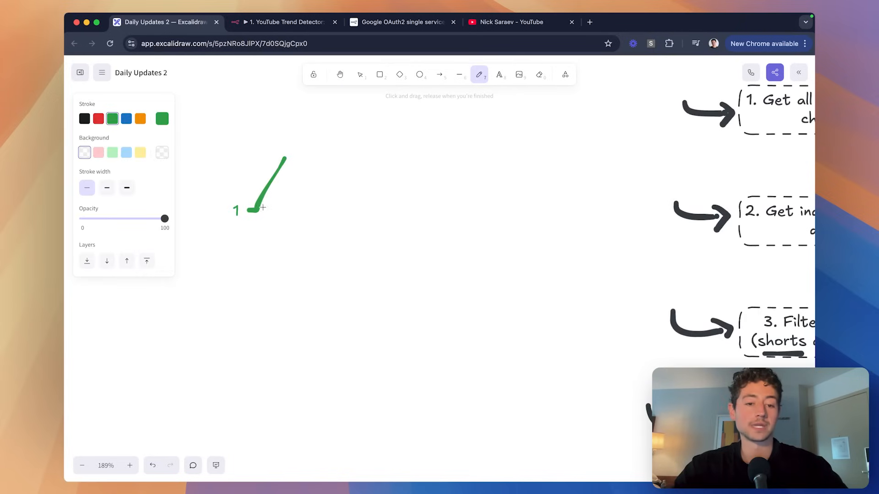
pyautogui.scroll(5, 248, 216)
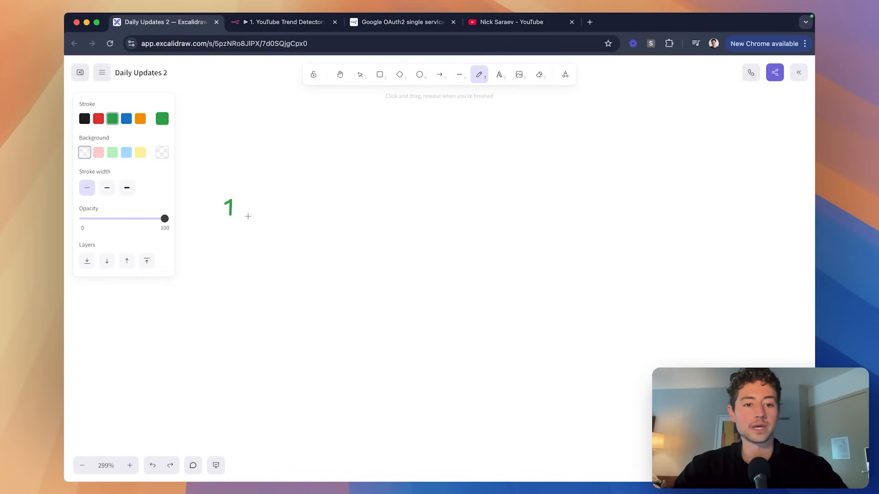
pyautogui.scroll(-5, 241, 213)
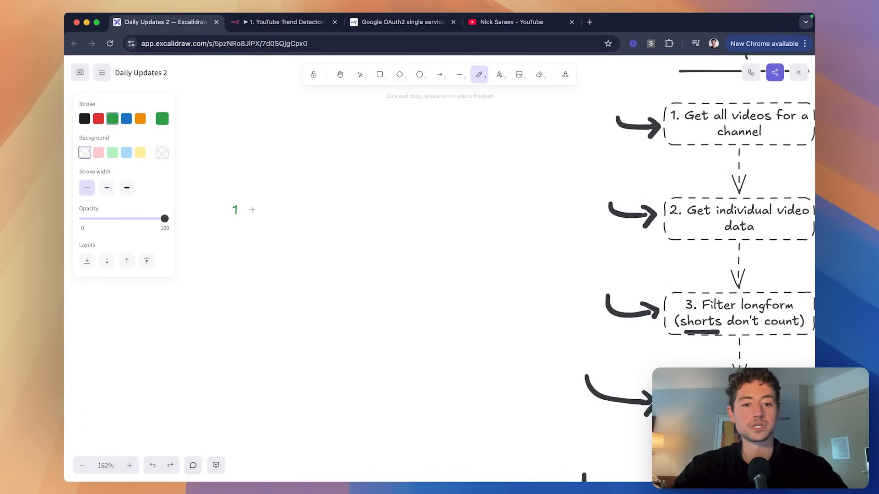
pyautogui.scroll(-2, 241, 229)
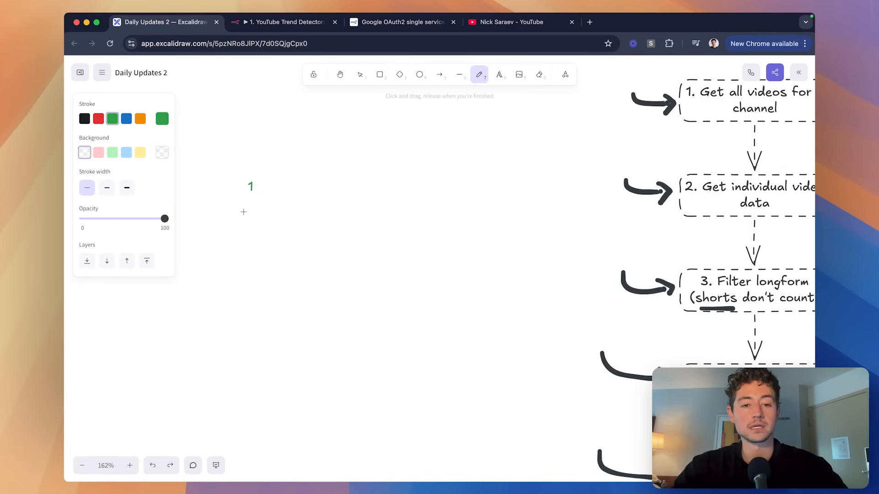
pyautogui.press('2')
# Add a 2+ label, enlarge both labels, and place the 1 just above the 2+.
pyautogui.press('t')
pyautogui.click(245, 213)
pyautogui.write('2+')
pyautogui.click(269, 315)
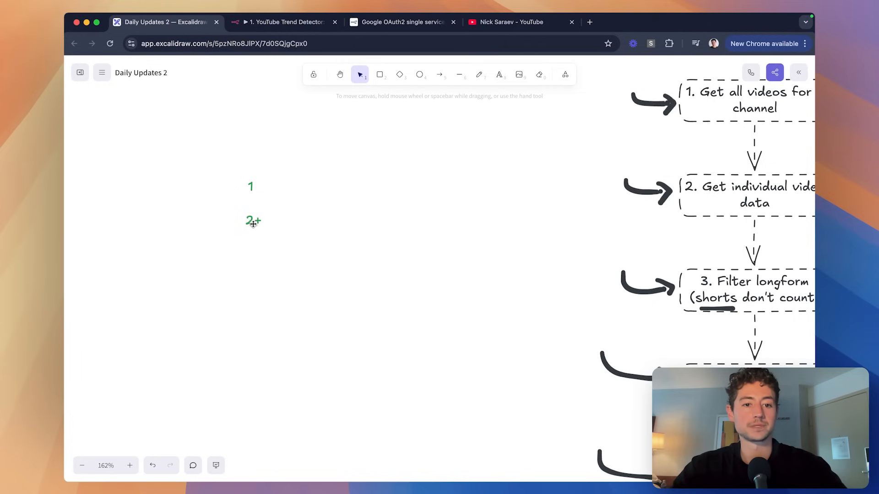
pyautogui.moveTo(254, 223); pyautogui.dragTo(254, 265)
pyautogui.keyDown('shift'); pyautogui.click(249, 186); pyautogui.keyUp('shift')
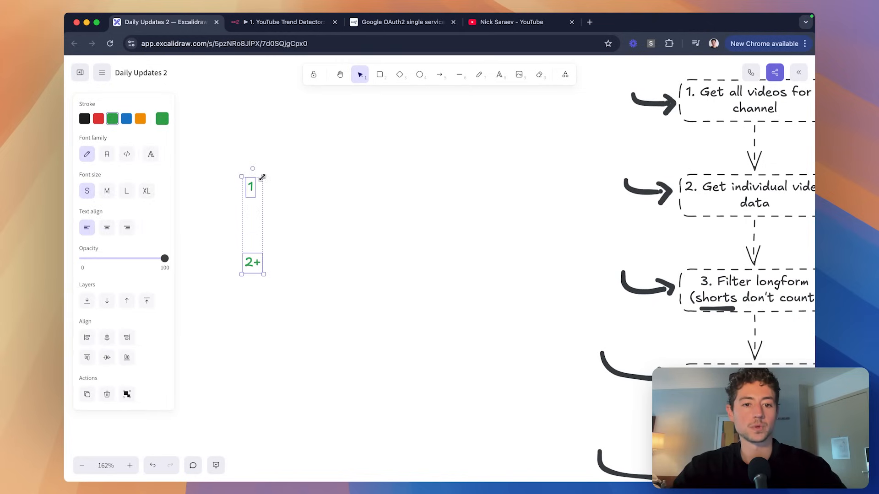
pyautogui.moveTo(262, 177); pyautogui.dragTo(287, 161)
pyautogui.click(308, 167)
pyautogui.moveTo(262, 71); pyautogui.dragTo(261, 192)
pyautogui.click(294, 193)
# Switch to the pencil, glance at the spreadsheet window, and return to the roadmap drawing.
pyautogui.press('p')
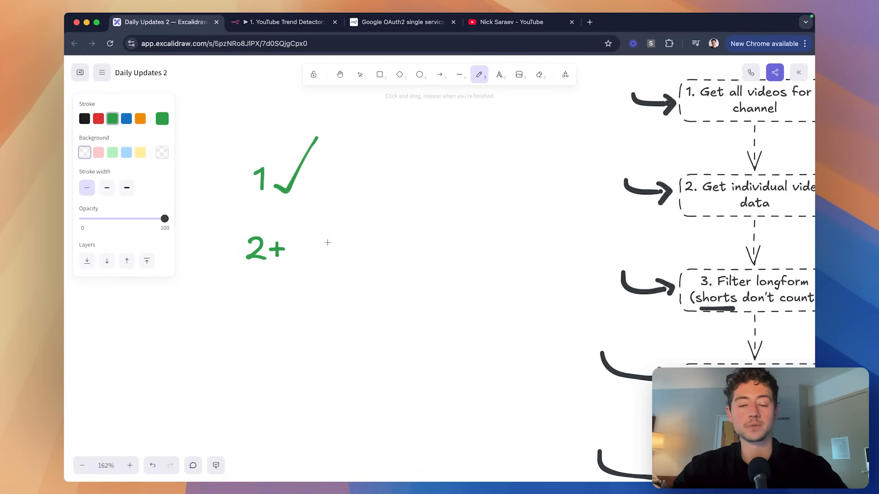
pyautogui.scroll(-2, 304, 235)
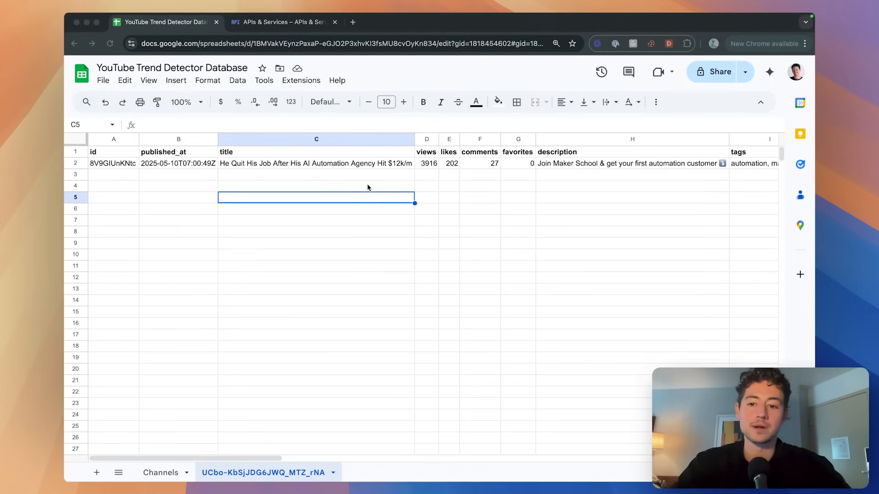
pyautogui.click(368, 185)
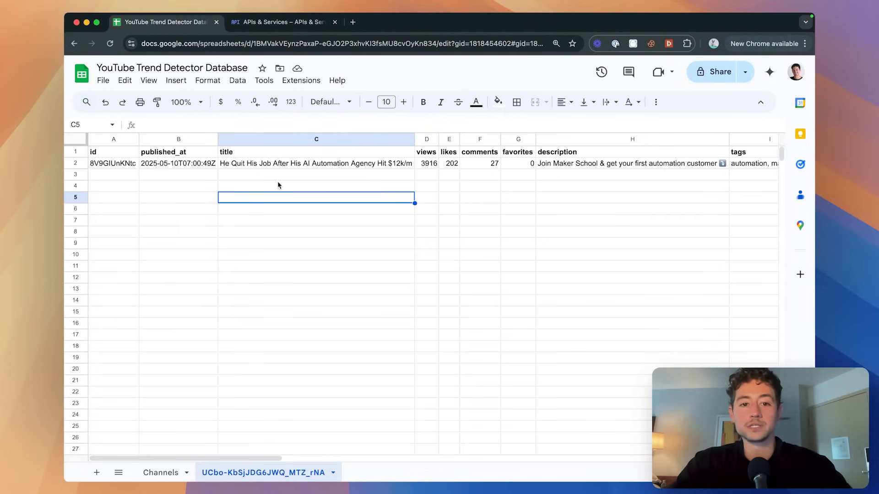
pyautogui.press('super+grave')
pyautogui.scroll(-2, 455, 228)
pyautogui.hscroll(6, 455, 228)
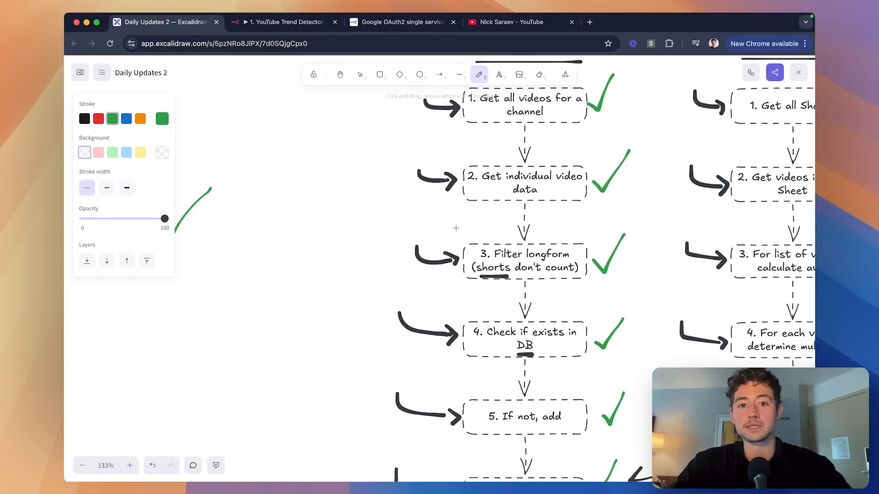
pyautogui.scroll(1, 455, 228)
pyautogui.scroll(-3, 456, 229)
pyautogui.scroll(-1, 457, 229)
pyautogui.scroll(1, 456, 229)
pyautogui.hscroll(1, 456, 229)
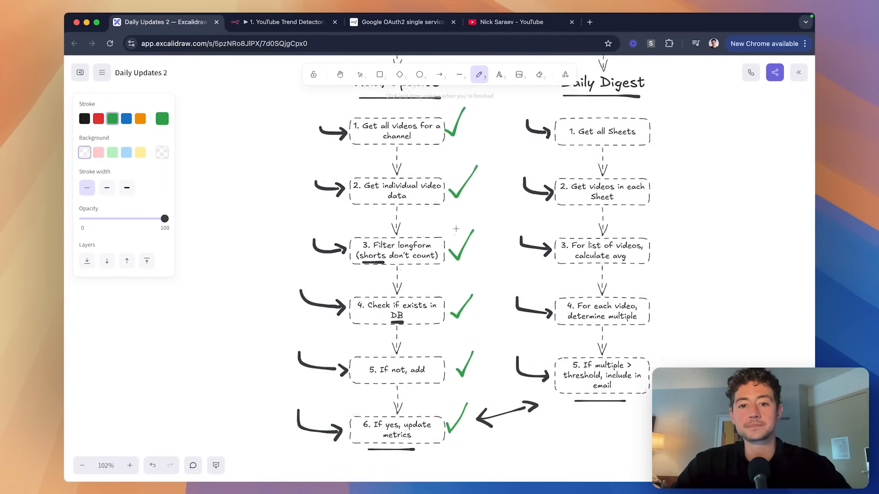
pyautogui.scroll(2, 438, 202)
pyautogui.scroll(-3, 433, 167)
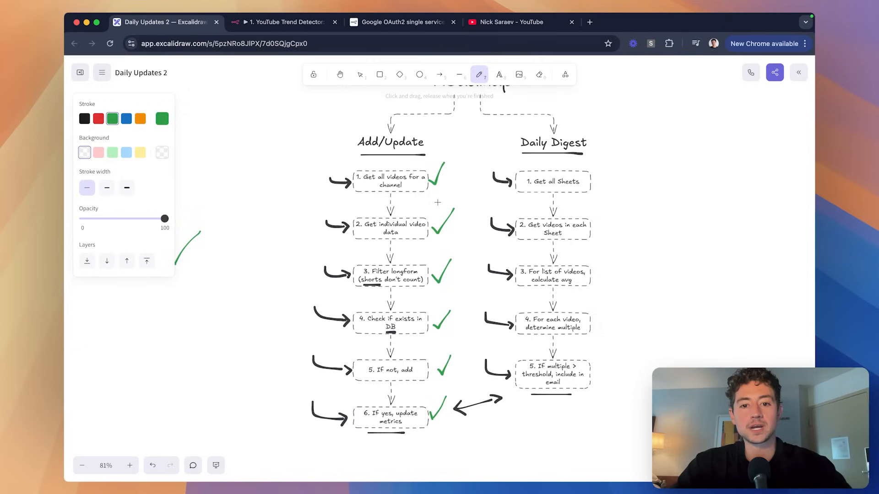
# Close the Google Sheets1 node editor and look over the nodes from Google Sheets to Filter.
pyautogui.click(274, 28)
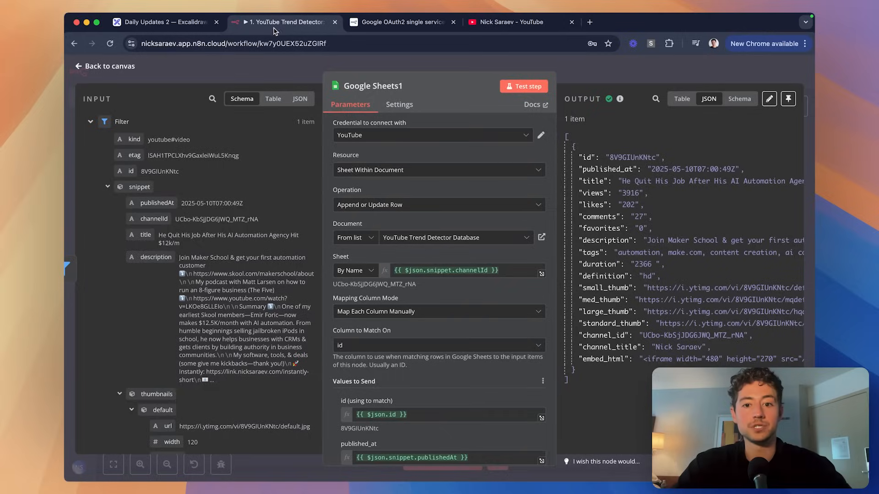
pyautogui.click(608, 73)
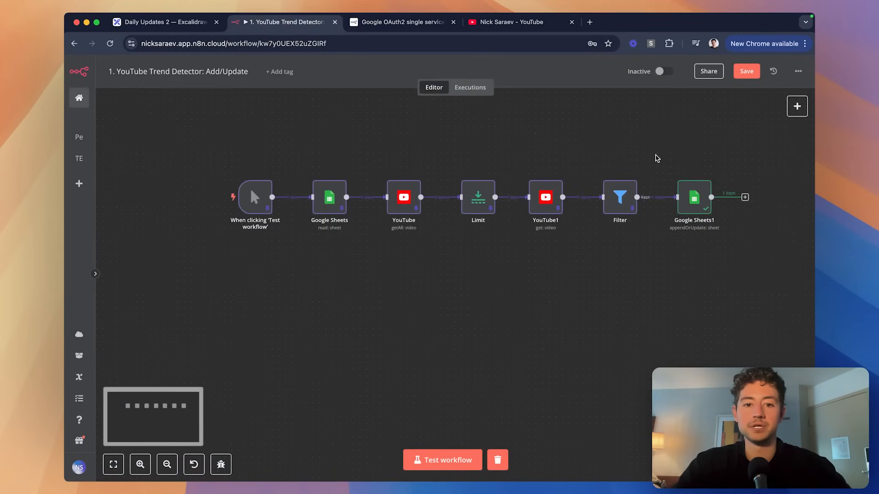
pyautogui.moveTo(655, 156); pyautogui.dragTo(294, 261)
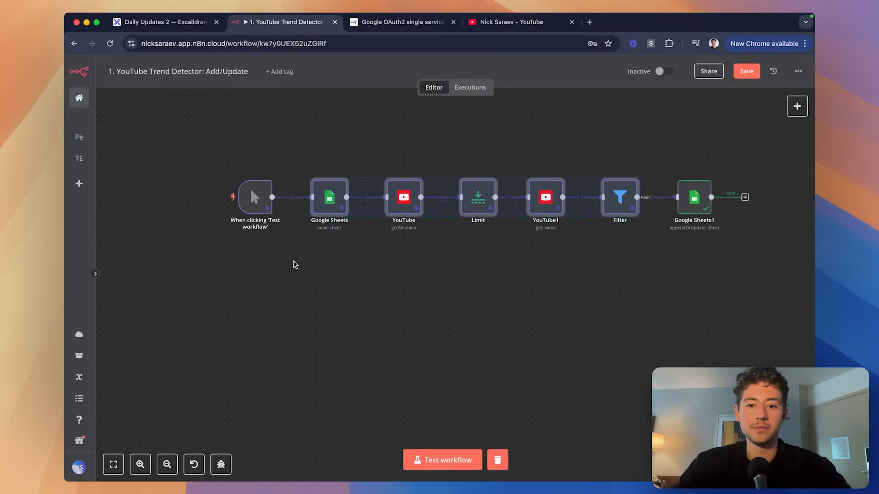
pyautogui.click(343, 283)
pyautogui.hscroll(2, 343, 283)
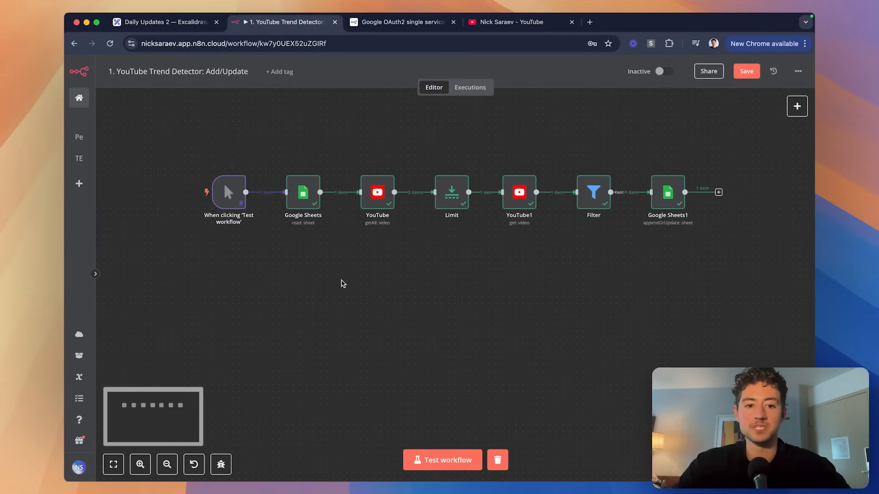
pyautogui.hscroll(2, 355, 226)
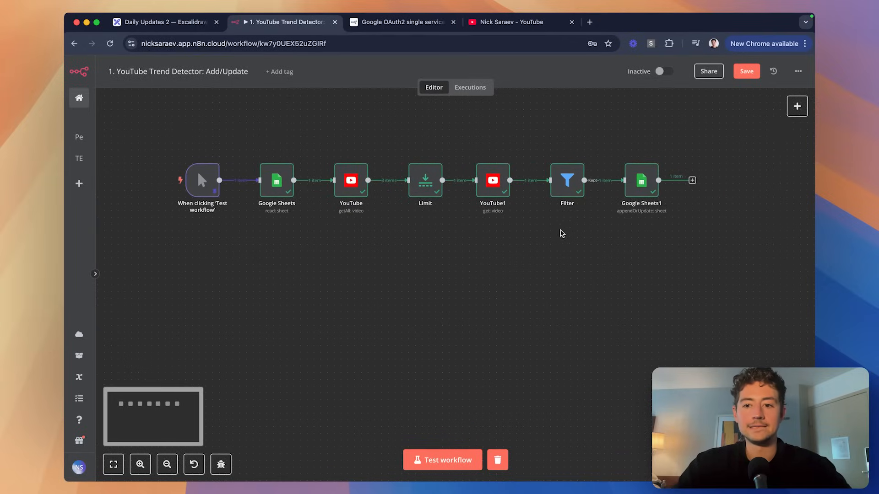
# Clear the test video from row 2 of the channel tab and save the workflow.
pyautogui.press('super+grave')
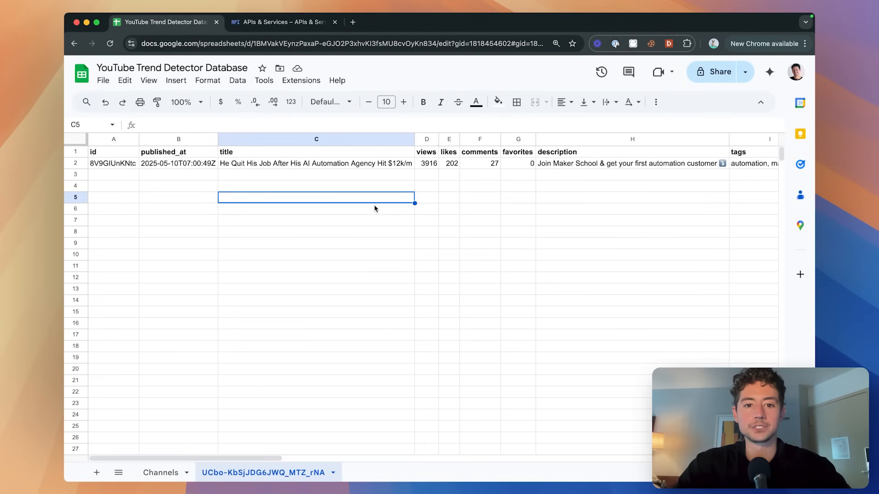
pyautogui.click(75, 163)
pyautogui.press('Delete')
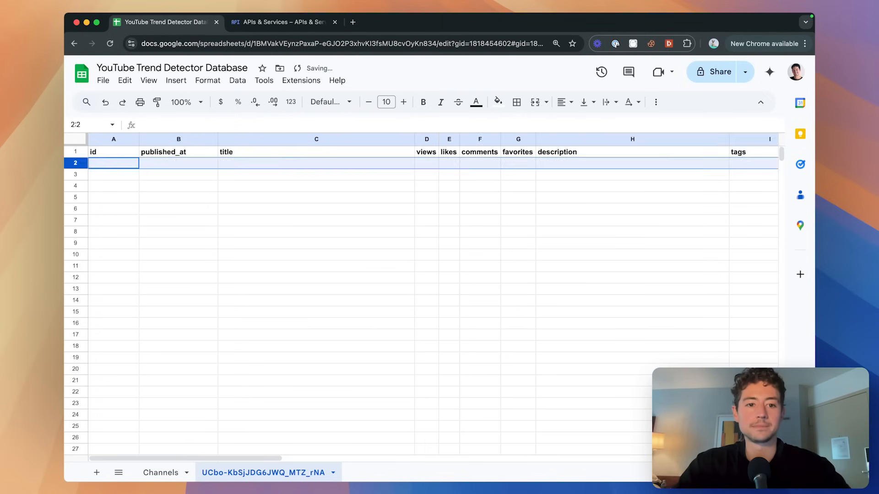
pyautogui.press('super+grave')
pyautogui.press('super+s')
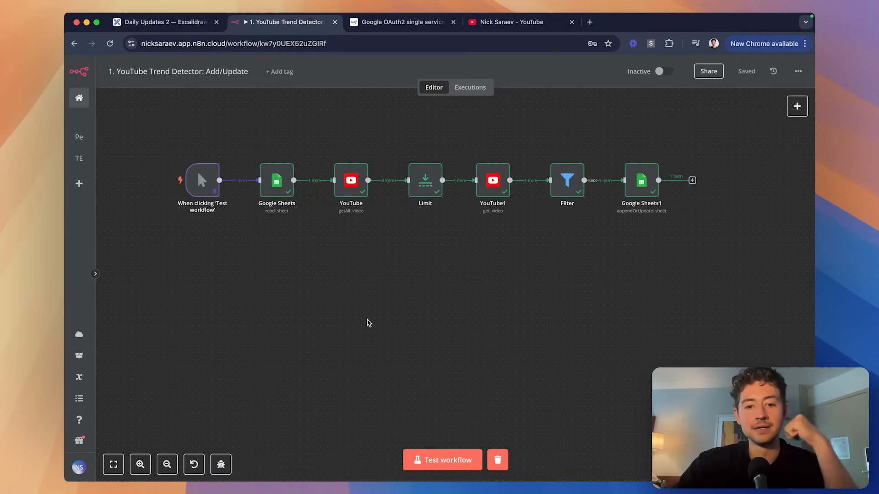
# Remove the Limit step and move the trigger, Google Sheets and YouTube nodes next to YouTube1.
pyautogui.doubleClick(420, 188)
pyautogui.click(381, 139)
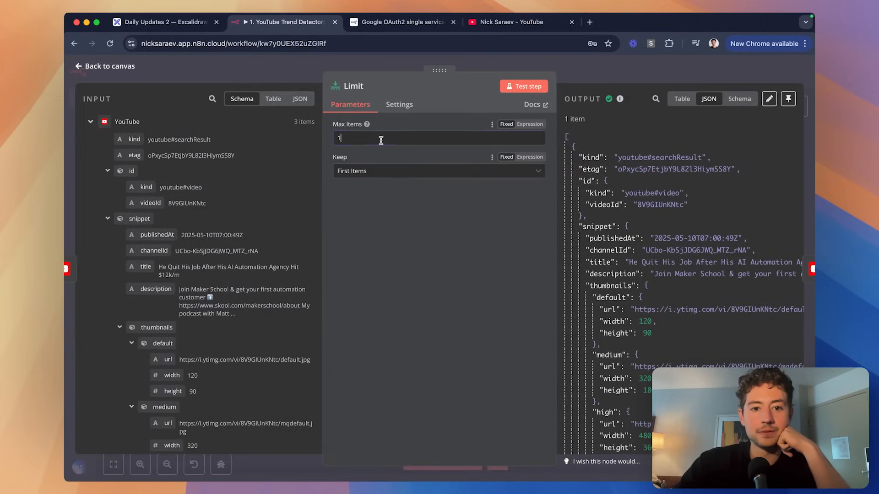
pyautogui.click(569, 79)
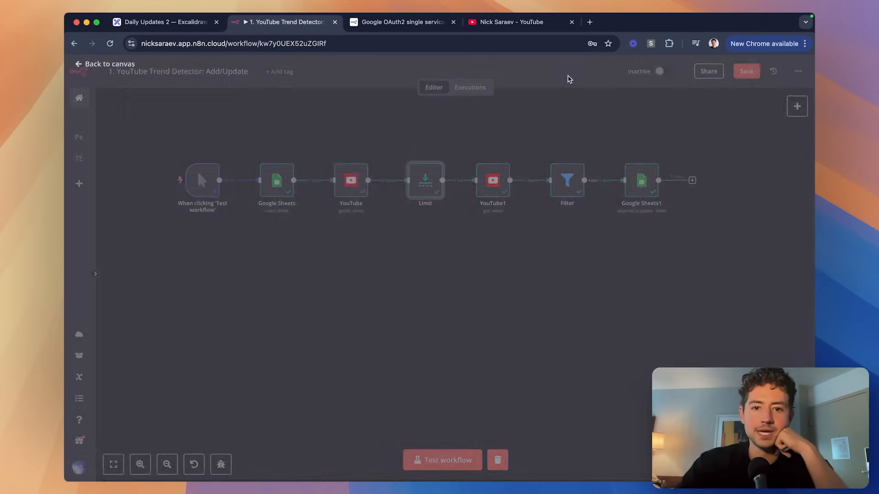
pyautogui.doubleClick(352, 183)
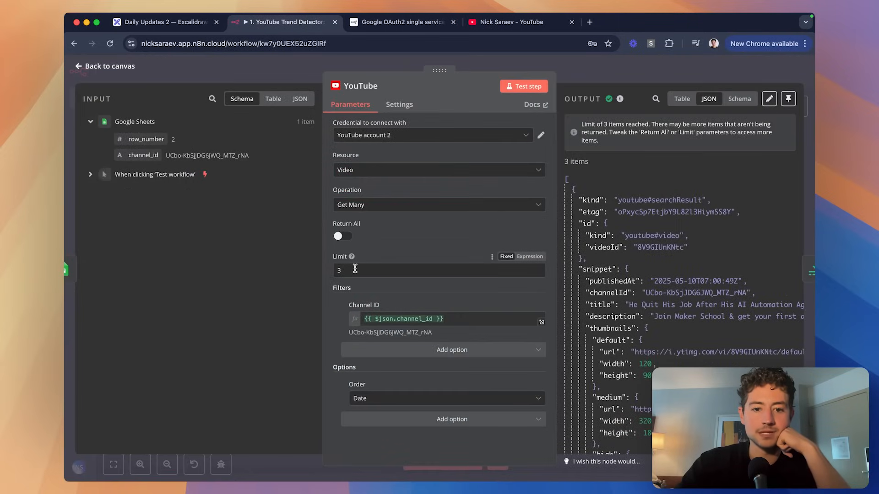
pyautogui.press('Escape')
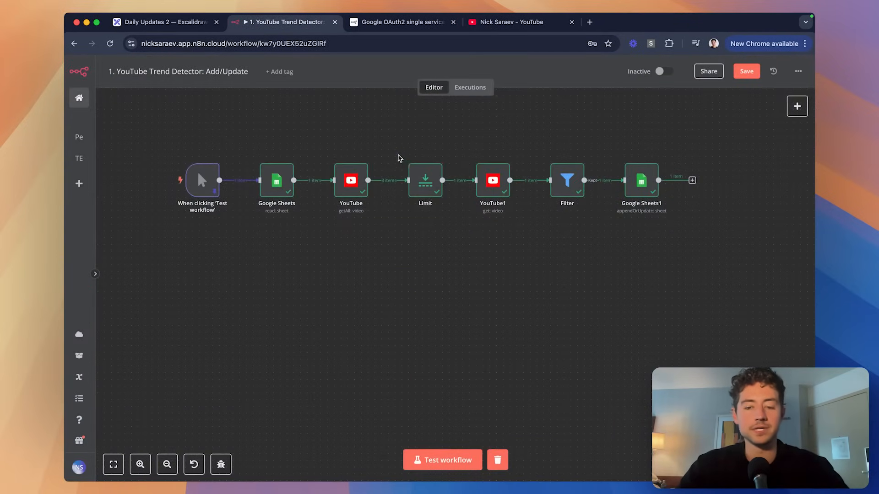
pyautogui.moveTo(149, 149); pyautogui.dragTo(432, 251)
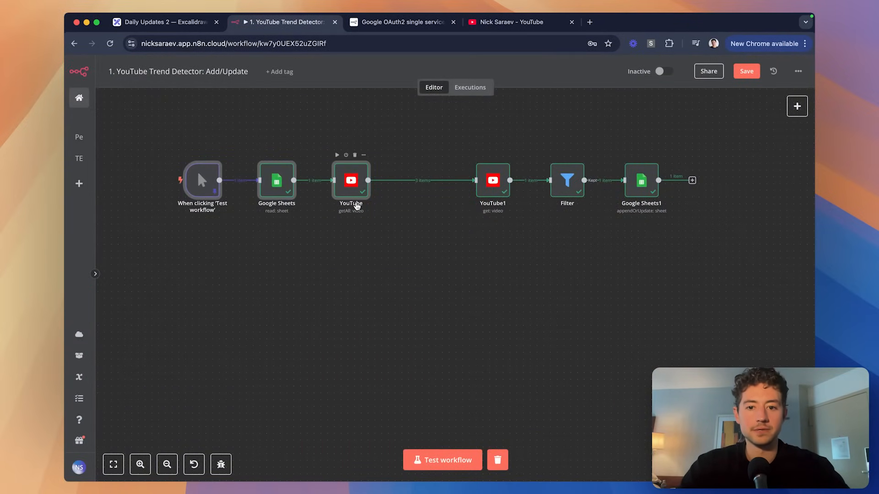
pyautogui.moveTo(271, 196); pyautogui.dragTo(339, 196)
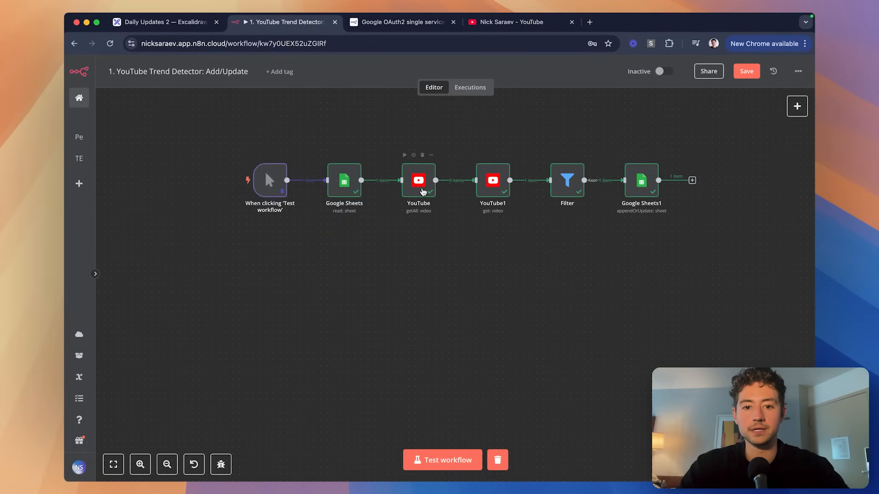
# Set the YouTube node's Limit to 2 and save the workflow.
pyautogui.doubleClick(422, 184)
pyautogui.write('2')
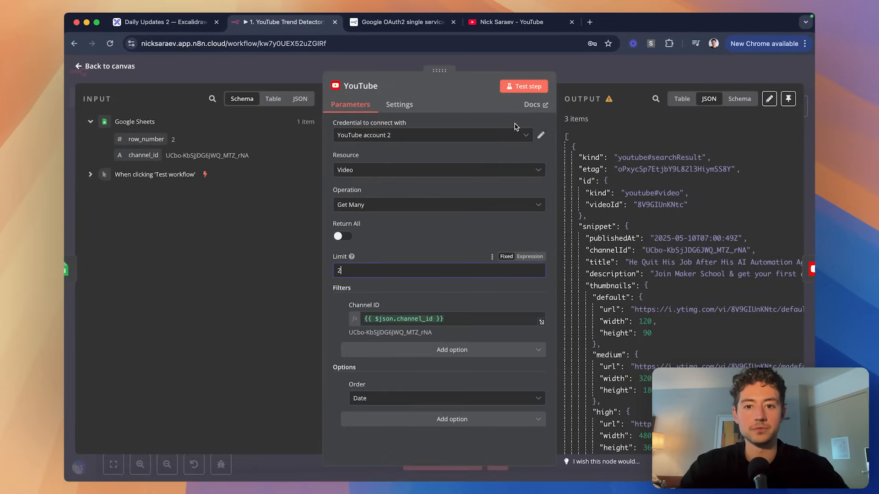
pyautogui.click(577, 68)
pyautogui.click(533, 128)
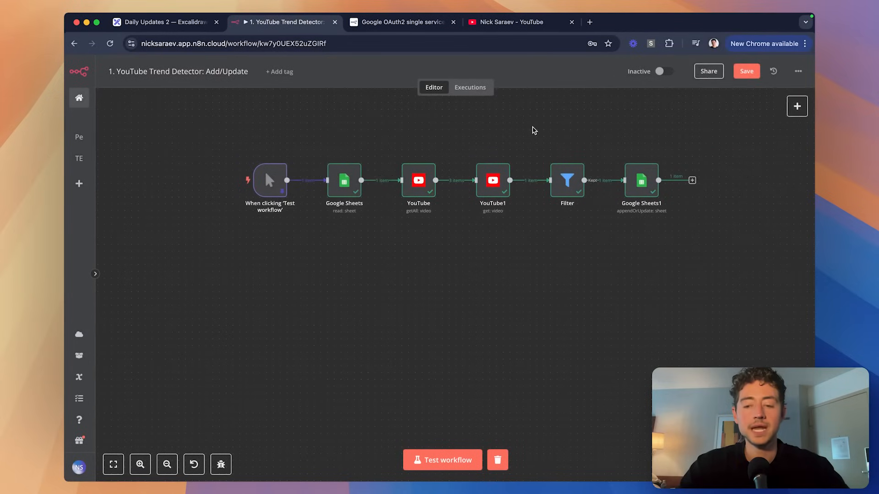
pyautogui.press('super+s')
# Test-run the whole workflow so two video rows are written to the channel tab.
pyautogui.scroll(1, 414, 195)
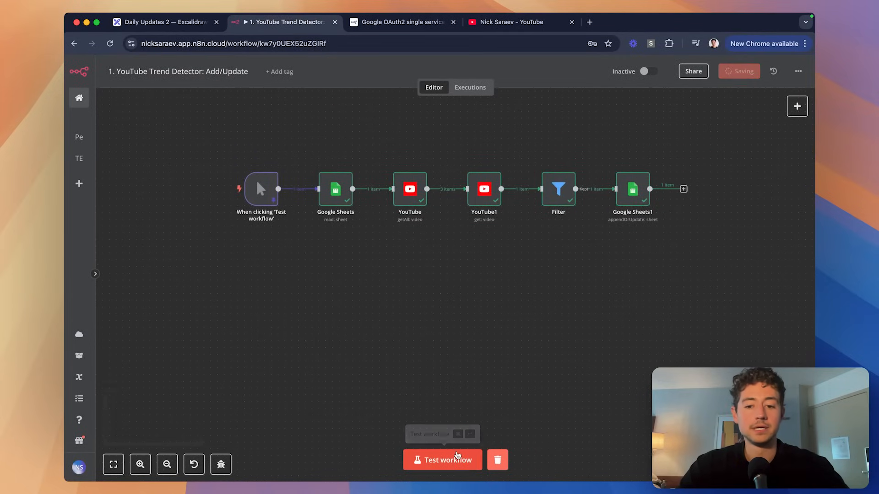
pyautogui.click(457, 458)
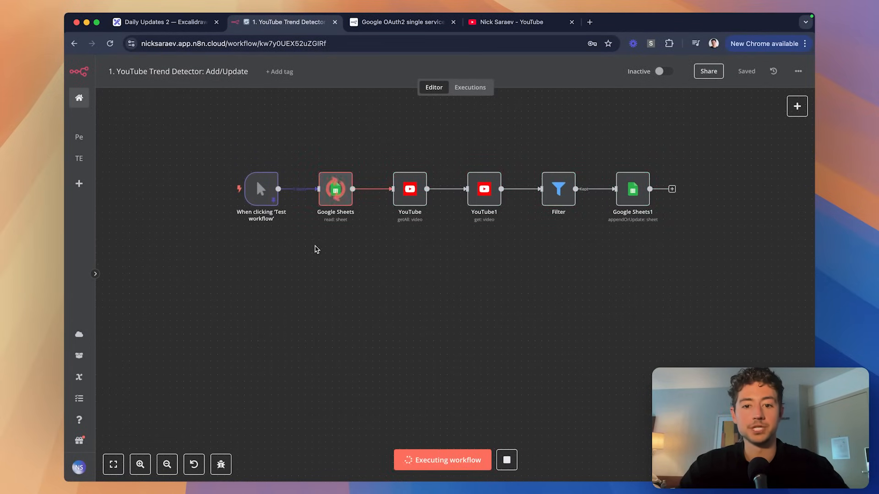
pyautogui.hscroll(1, 316, 249)
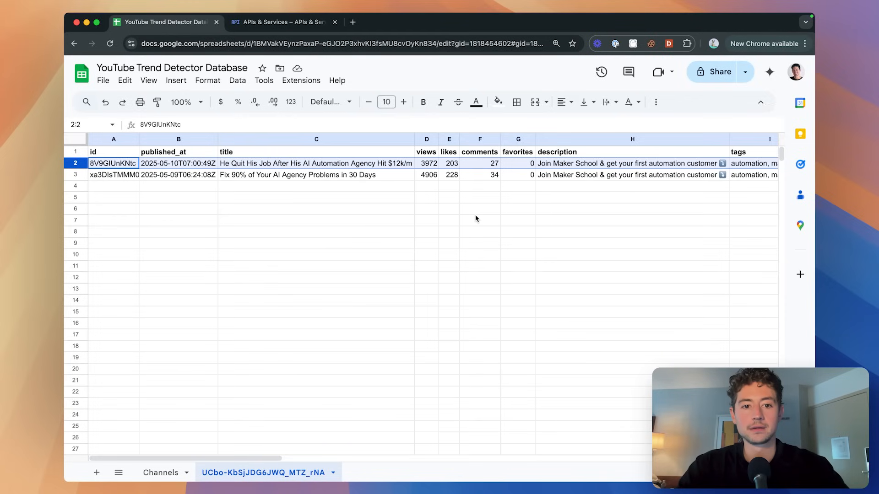
pyautogui.click(478, 210)
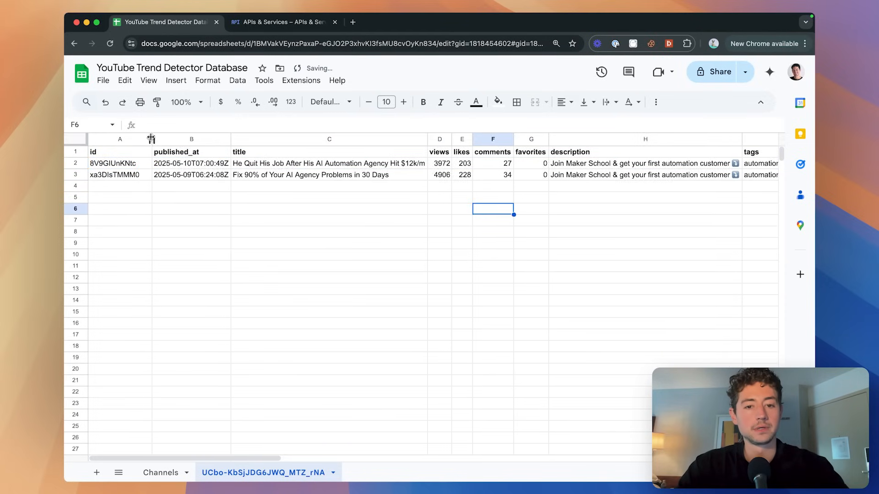
# Check the second video's duration 1628 in J3 and its title in C3.
pyautogui.hscroll(10, 276, 199)
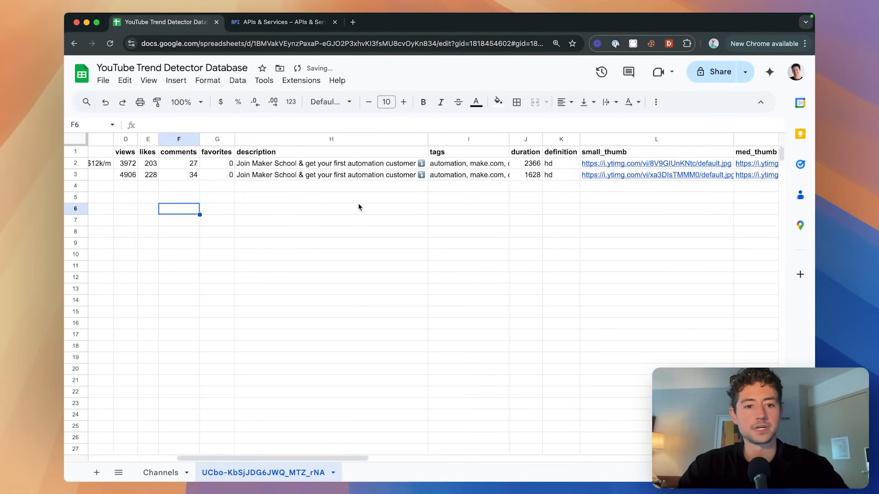
pyautogui.click(526, 176)
pyautogui.hscroll(3, 526, 178)
pyautogui.hscroll(-8, 526, 178)
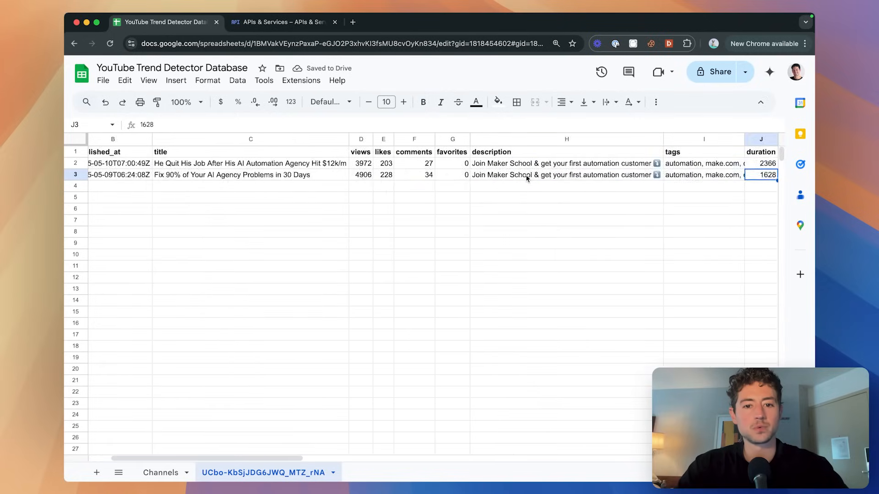
pyautogui.hscroll(-2, 526, 177)
pyautogui.hscroll(6, 526, 177)
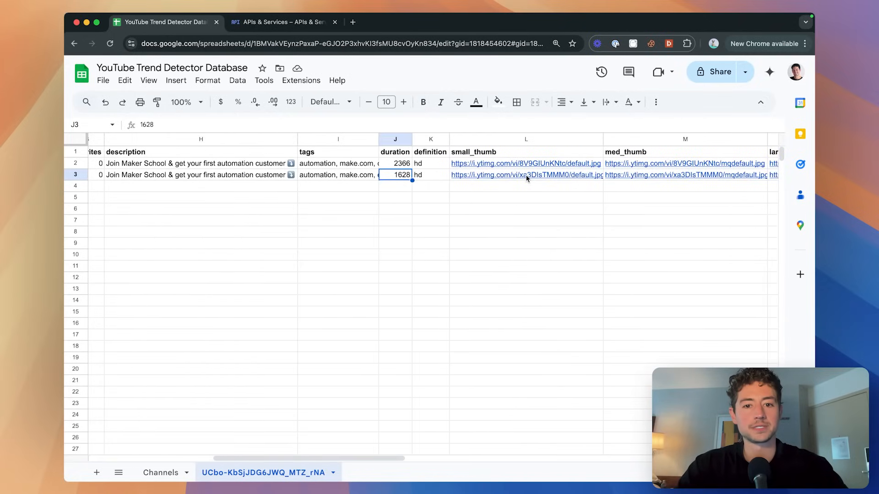
pyautogui.hscroll(-8, 526, 178)
pyautogui.click(391, 173)
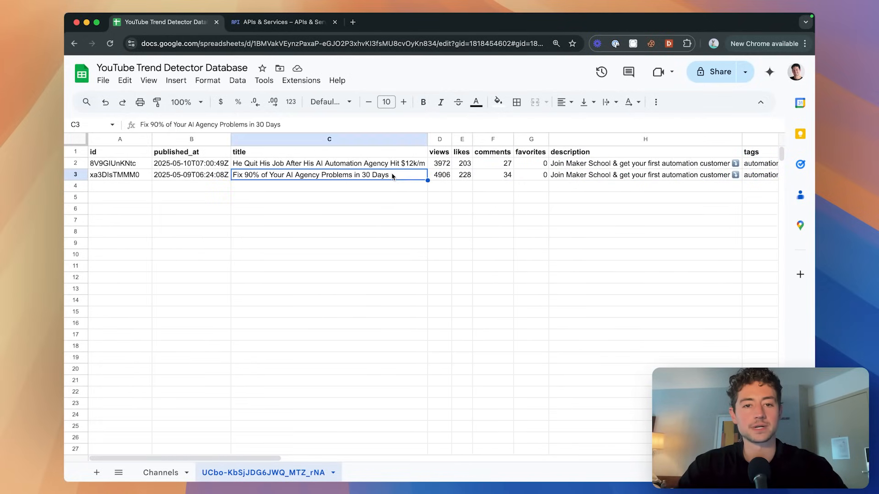
pyautogui.hscroll(6, 392, 176)
# Bring up the channel's YouTube page in the other browser window.
pyautogui.press('super+grave')
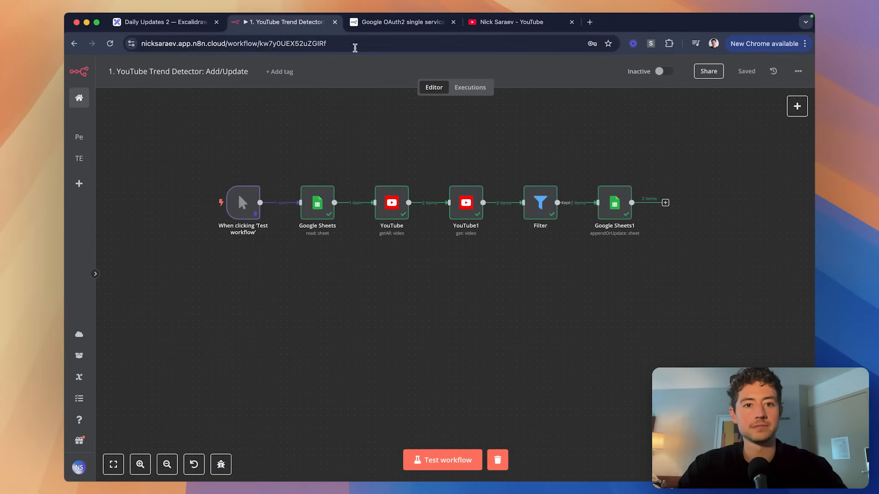
pyautogui.click(502, 25)
pyautogui.scroll(-2, 449, 205)
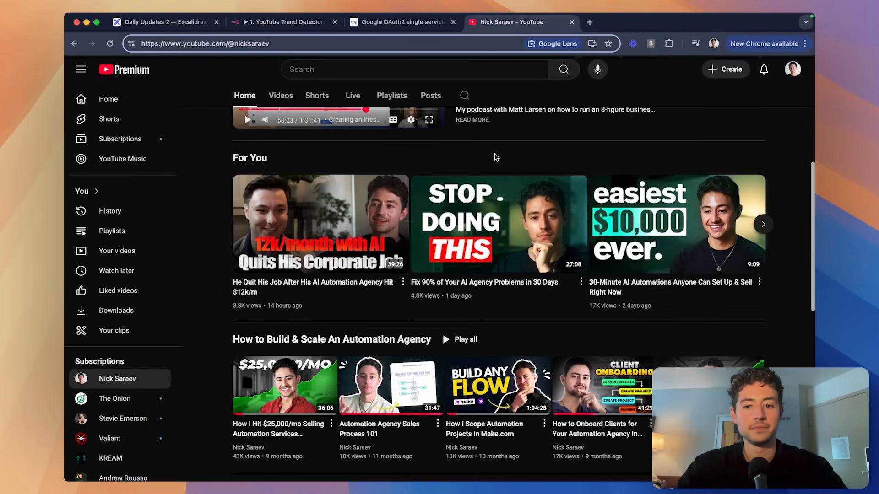
# Calculate 27*60+8 in the address bar to confirm 27:08 equals 1628 seconds.
pyautogui.scroll(5, 494, 155)
pyautogui.write('27*60')
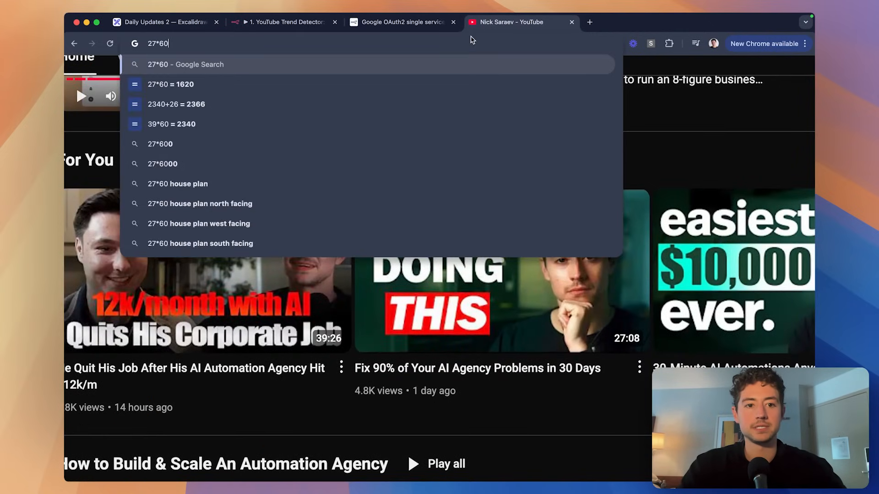
pyautogui.press('Down')
pyautogui.write('+8')
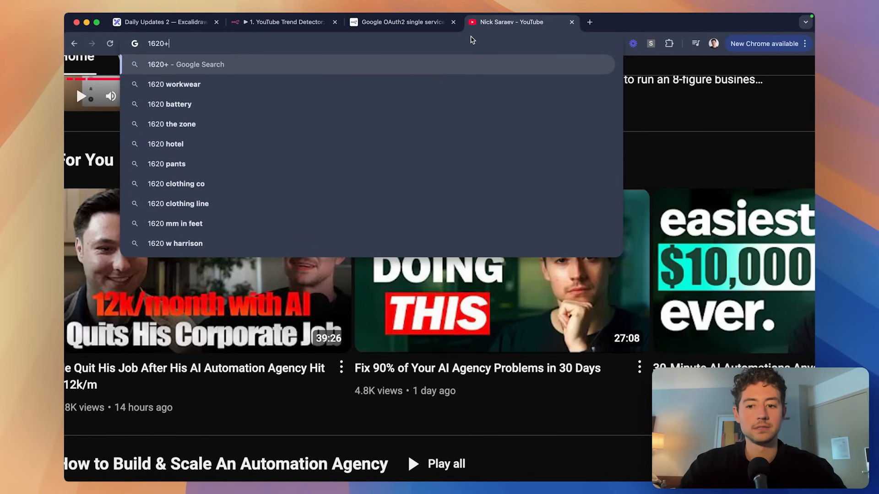
pyautogui.press('Escape')
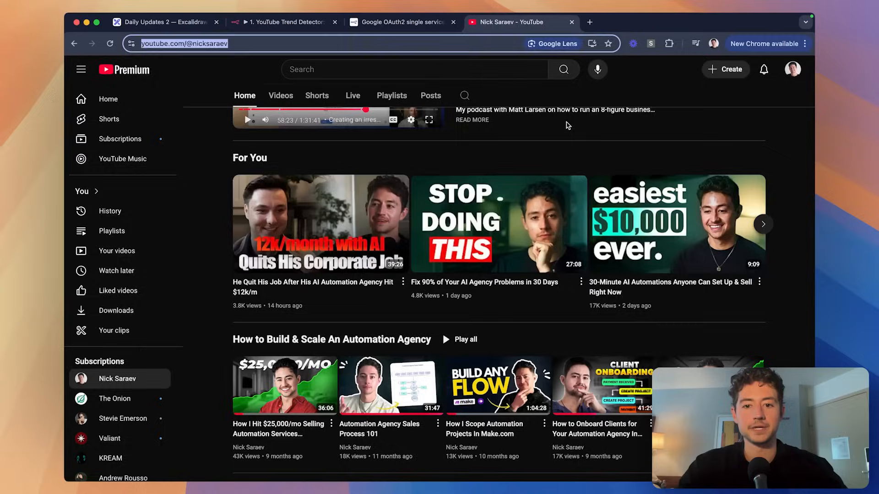
pyautogui.click(737, 140)
# Return through the Excalidraw roadmap tab to the n8n workflow tab.
pyautogui.click(266, 24)
pyautogui.click(178, 27)
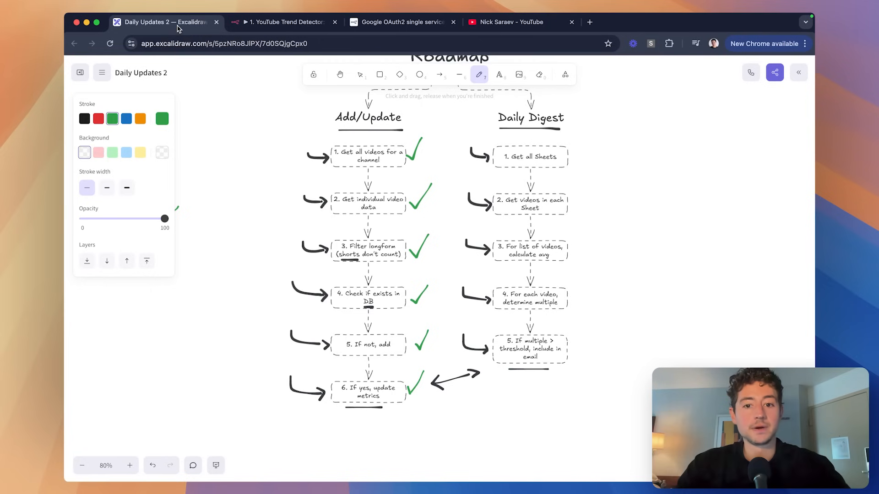
pyautogui.click(285, 23)
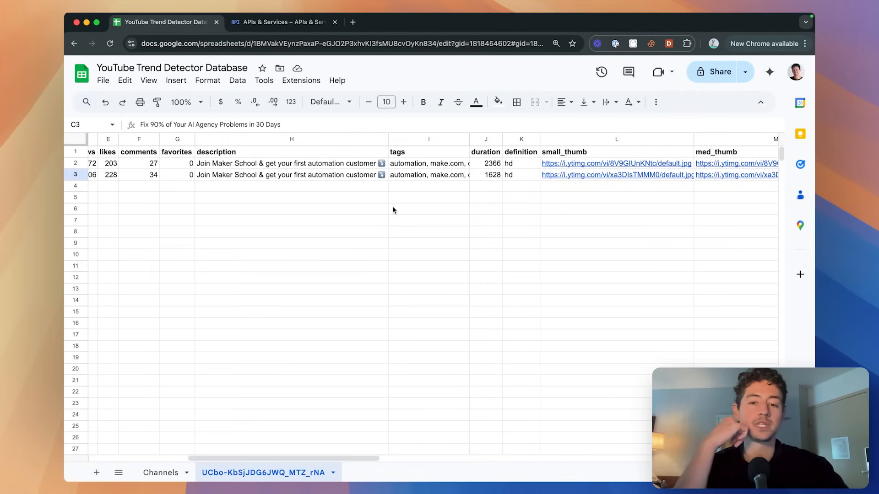
# Inspect both video rows from their ids in A2 and A3 across to embed_html.
pyautogui.hscroll(-5, 392, 210)
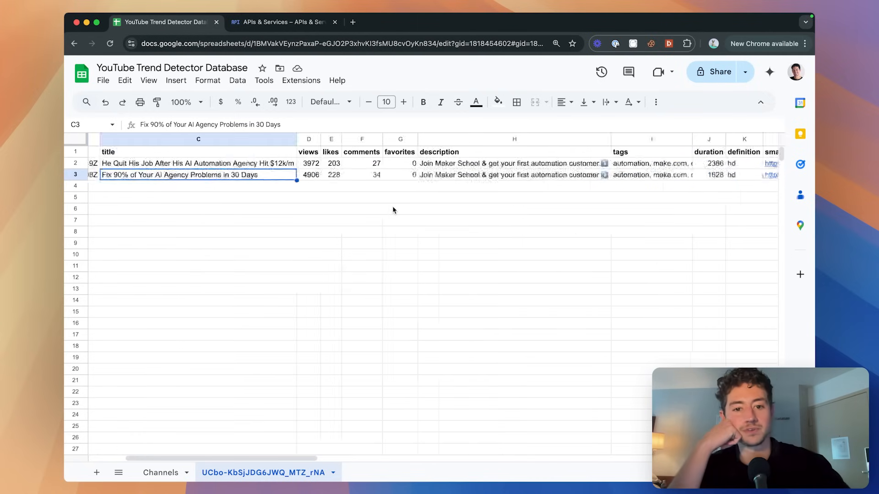
pyautogui.hscroll(-2, 392, 210)
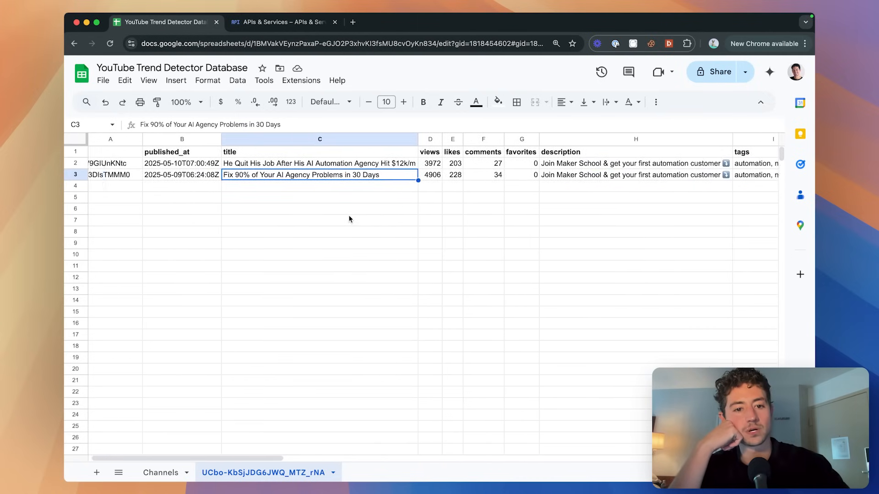
pyautogui.click(126, 160)
pyautogui.click(132, 174)
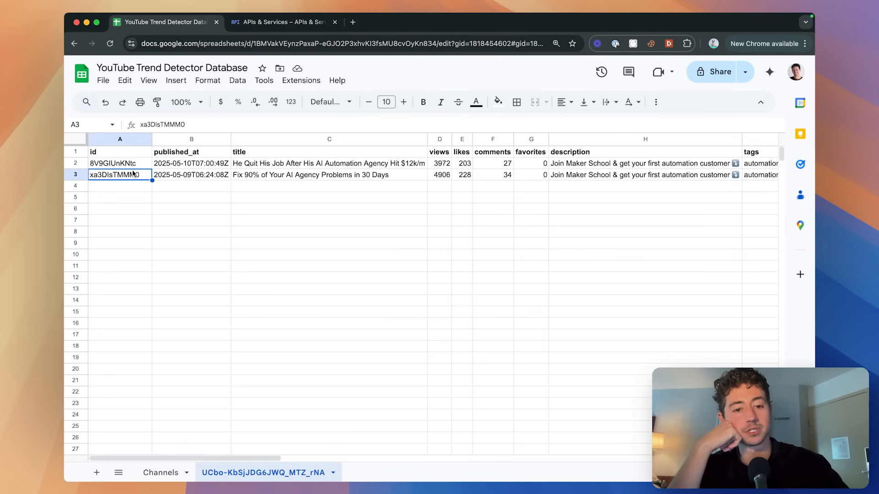
pyautogui.hscroll(15, 353, 192)
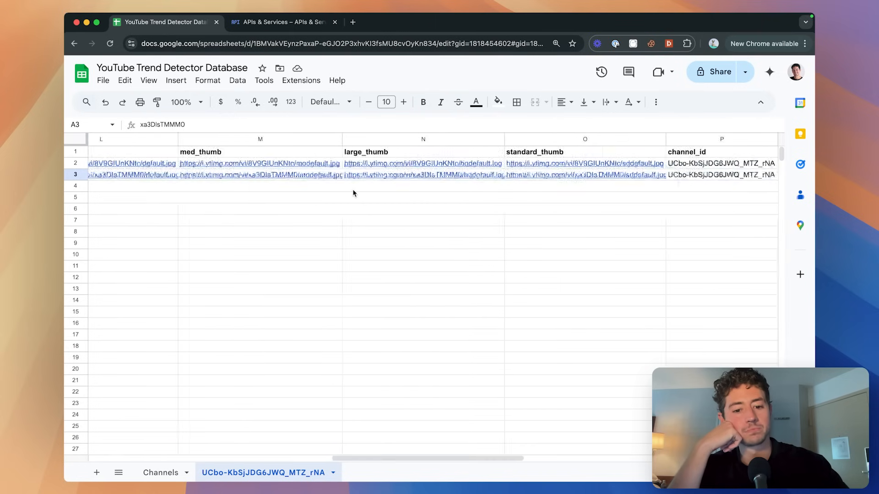
pyautogui.hscroll(5, 353, 193)
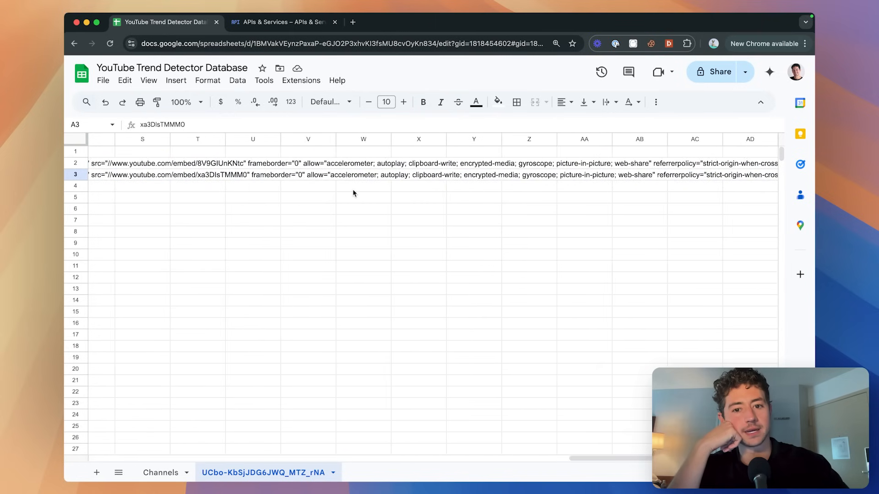
pyautogui.hscroll(-5, 353, 192)
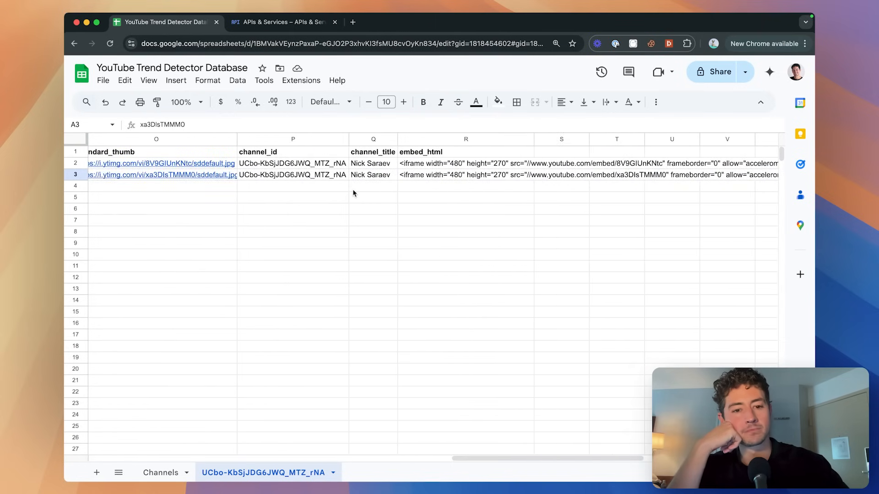
pyautogui.hscroll(-15, 353, 193)
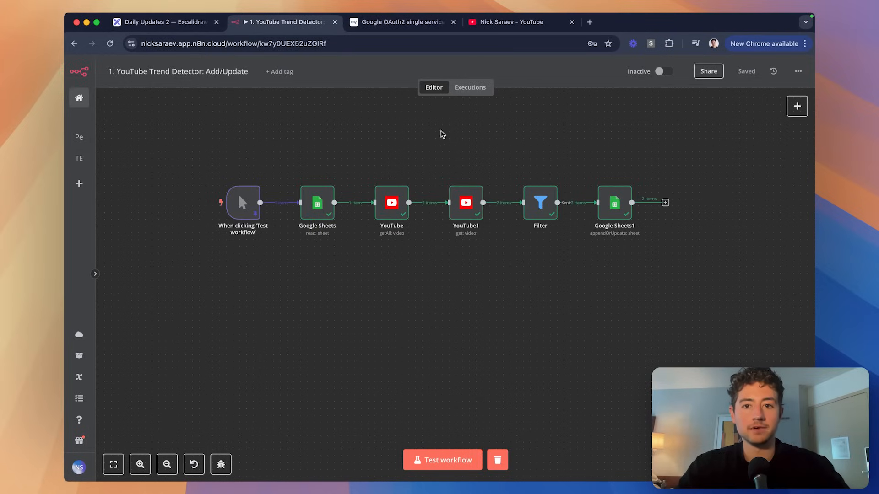
# Search YouTube for 'leonardo gregario', refine the search, and open the AI Automation channel page.
pyautogui.click(512, 22)
pyautogui.click(473, 44)
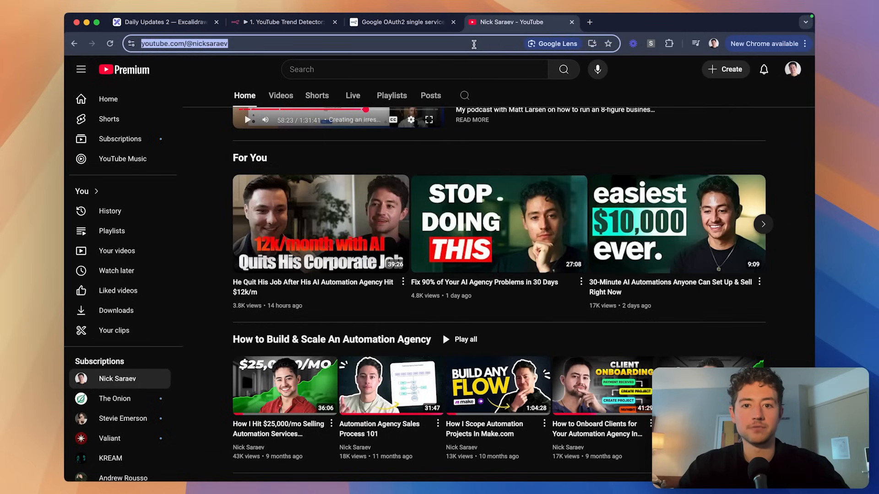
pyautogui.click(485, 71)
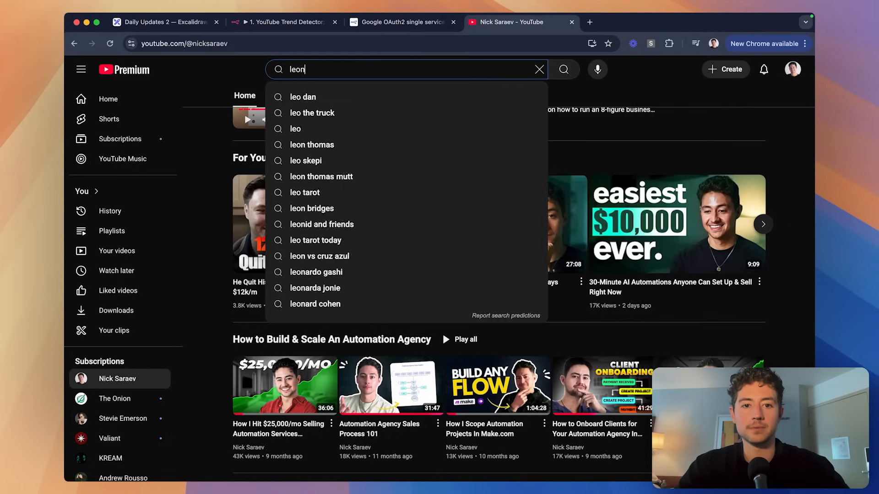
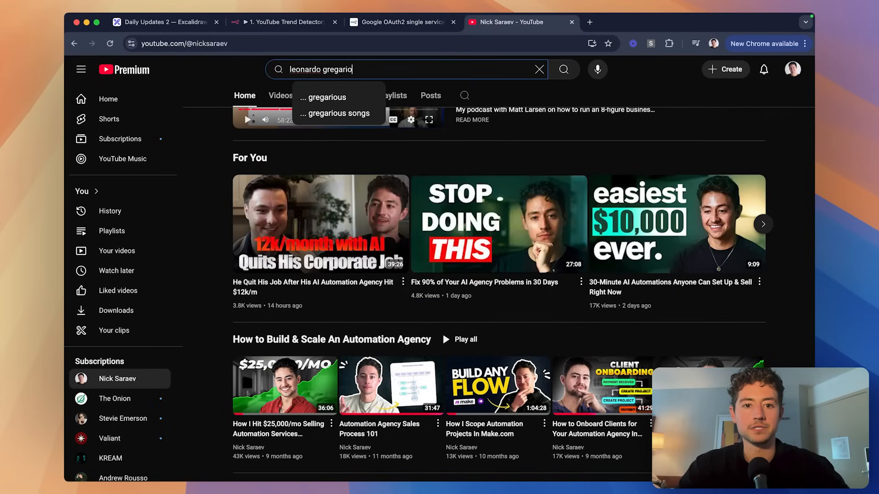
pyautogui.press('Return')
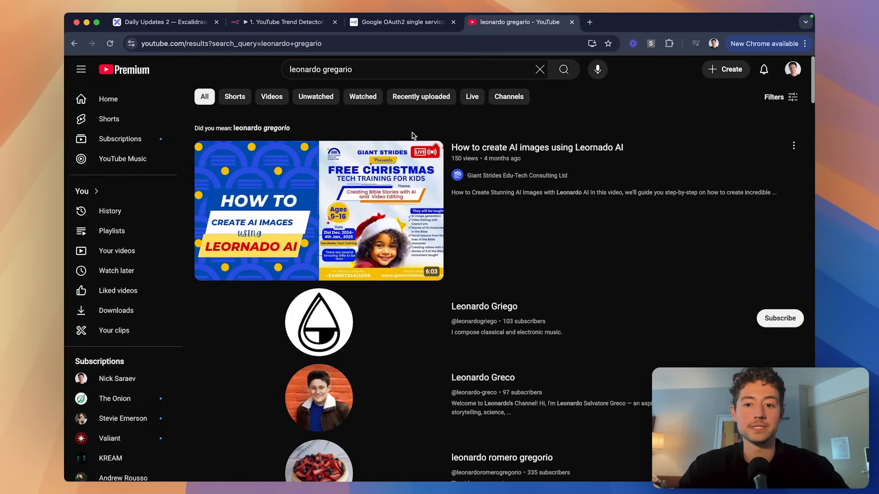
pyautogui.click(413, 70)
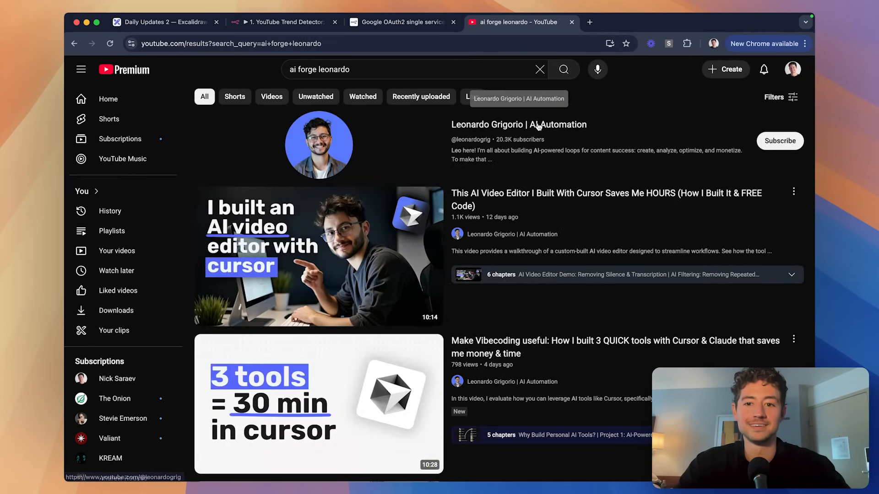
pyautogui.keyDown('super'); pyautogui.click(607, 123); pyautogui.keyUp('super')
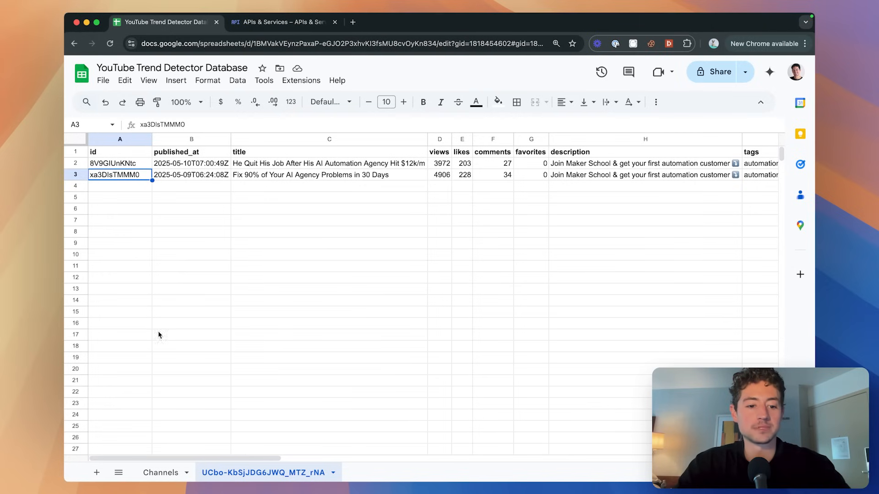
# Paste the second channel's ID into cell A3 of the Channels sheet.
pyautogui.click(160, 472)
pyautogui.click(133, 174)
pyautogui.write('UC0BHO4AbCeBpghWNifMbH5Q')
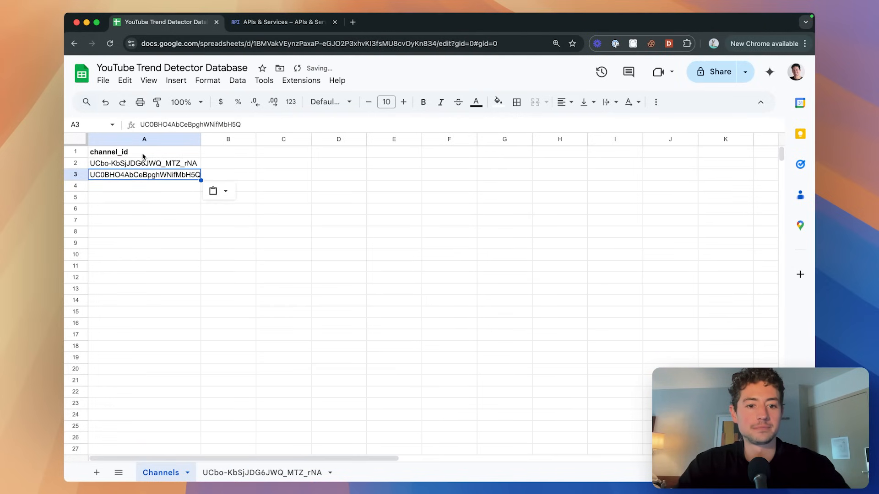
# Duplicate the first channel's tab and rename the copy to the new channel ID.
pyautogui.click(261, 473)
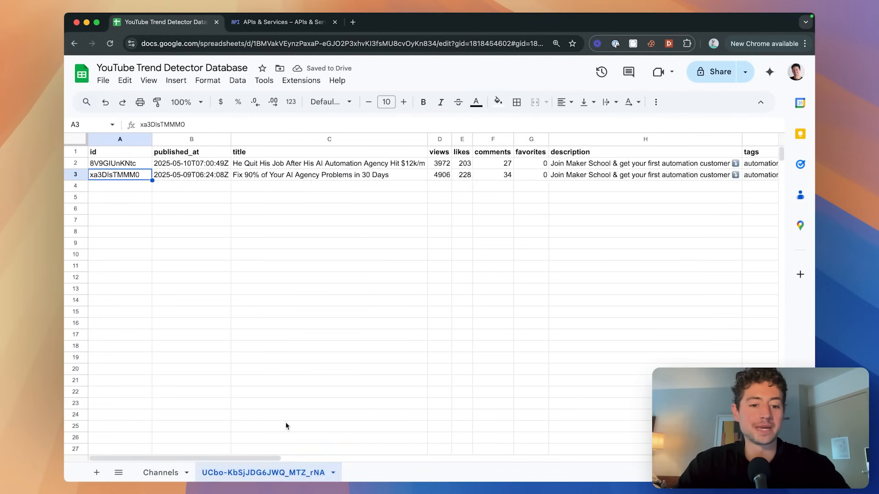
pyautogui.rightClick(232, 470)
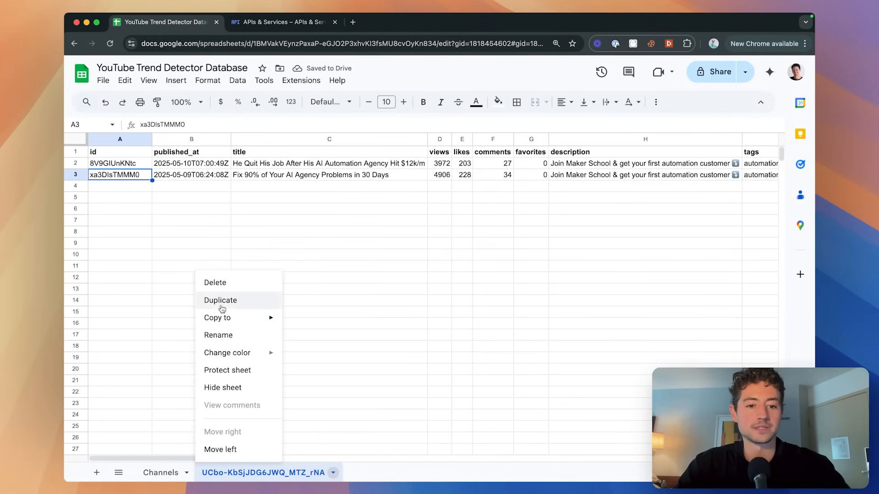
pyautogui.click(252, 301)
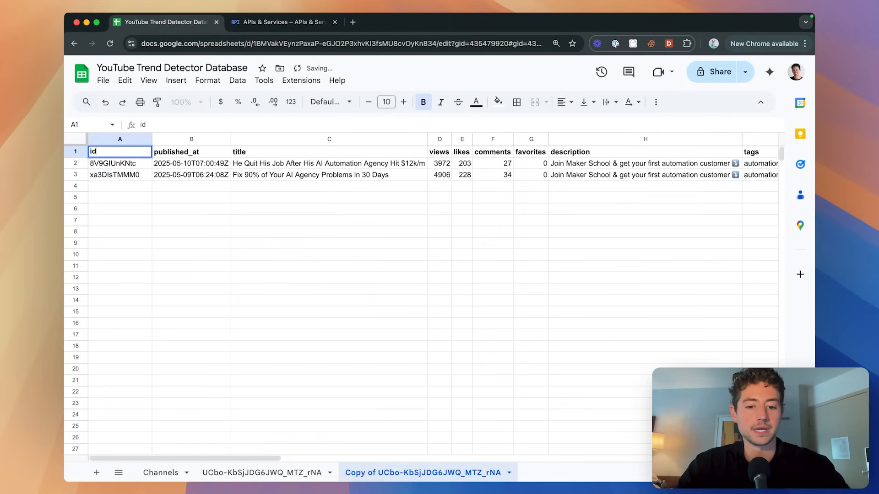
pyautogui.doubleClick(422, 475)
pyautogui.write('UC0BHO4AbCeBpghWNifMbH5Q')
pyautogui.press('Return')
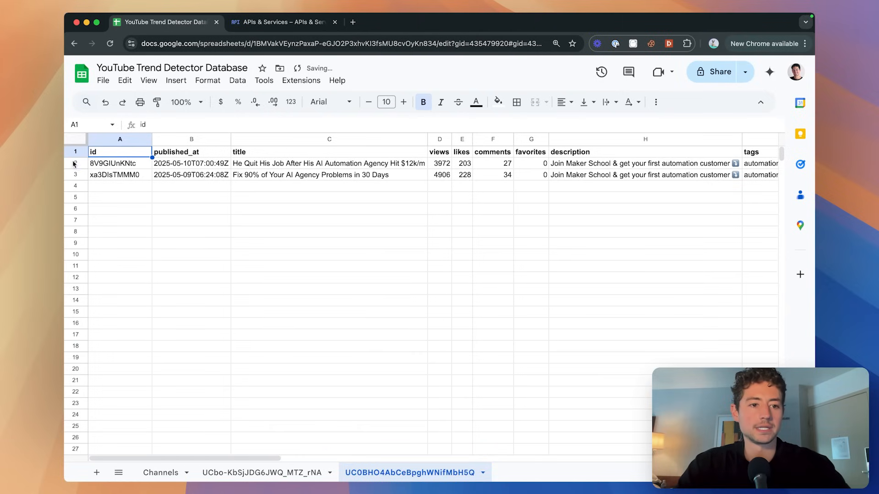
# Clear video rows 2–3 on both channel tabs, then return to the n8n workflow.
pyautogui.moveTo(74, 163); pyautogui.dragTo(75, 174)
pyautogui.press('Delete')
pyautogui.click(229, 473)
pyautogui.press('Delete')
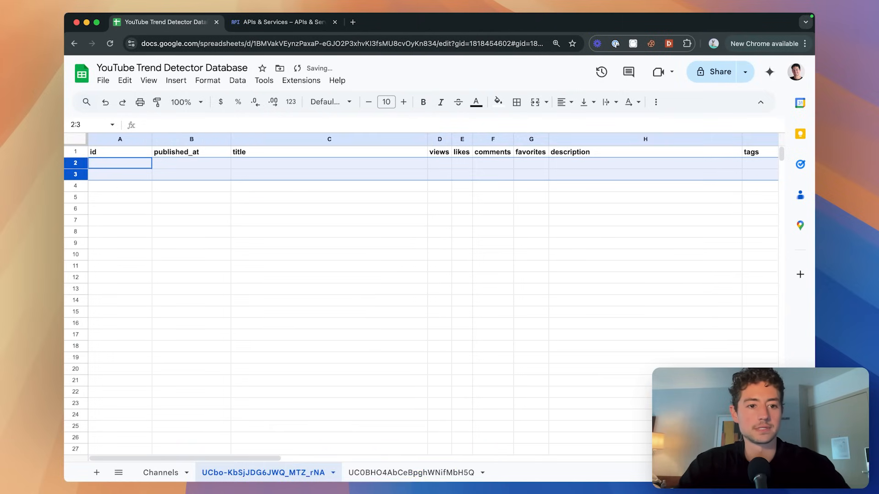
pyautogui.click(163, 210)
pyautogui.press('super+grave')
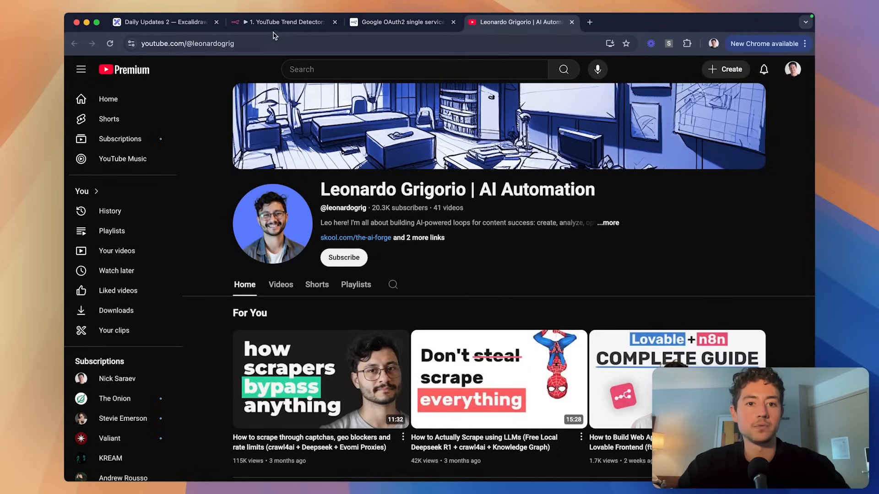
pyautogui.click(281, 23)
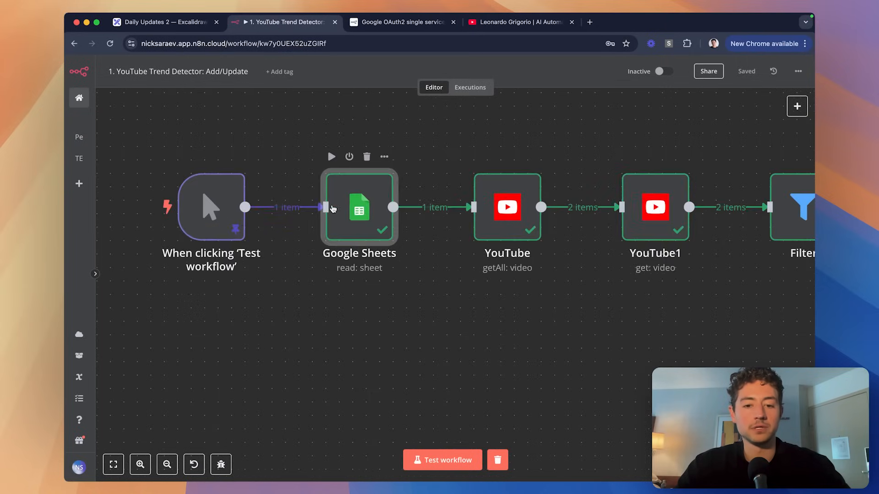
pyautogui.doubleClick(351, 204)
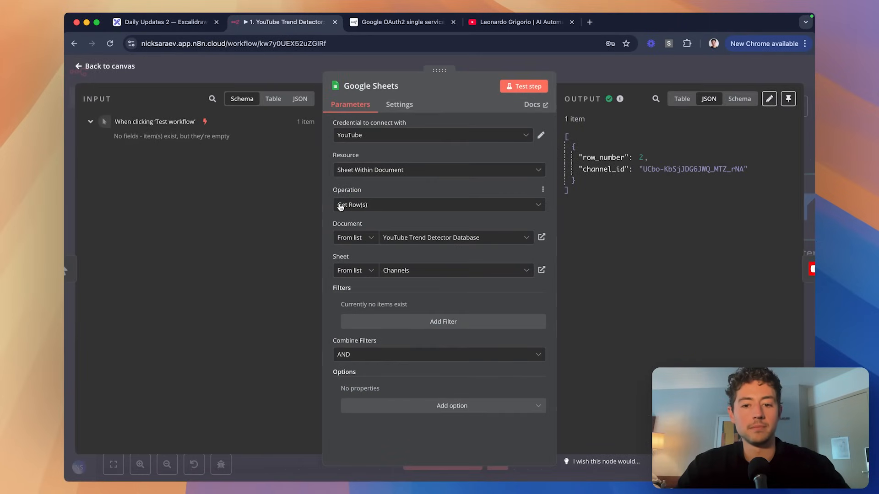
pyautogui.click(626, 67)
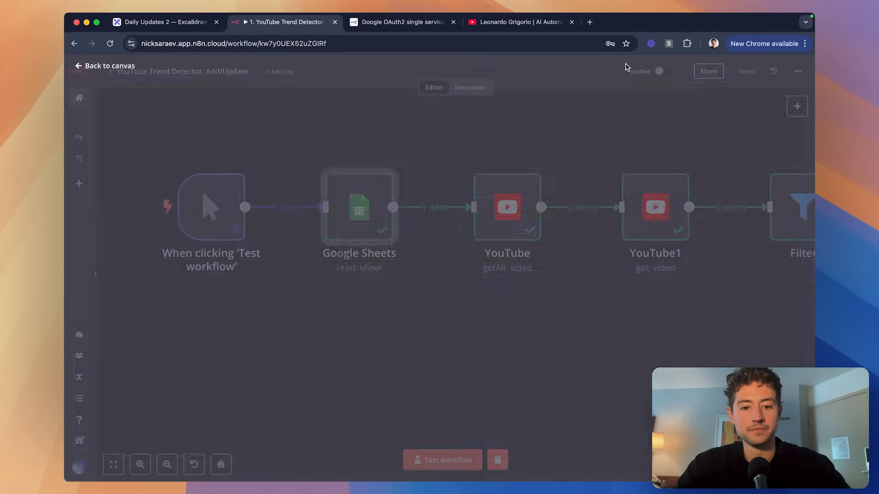
pyautogui.hscroll(4, 557, 174)
pyautogui.scroll(-3, 557, 174)
pyautogui.hscroll(1, 557, 174)
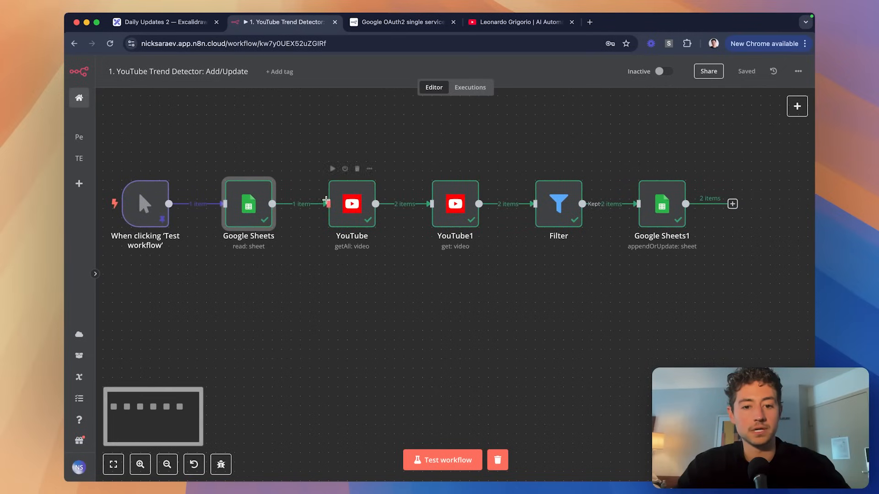
pyautogui.hscroll(3, 389, 214)
pyautogui.scroll(-1, 389, 215)
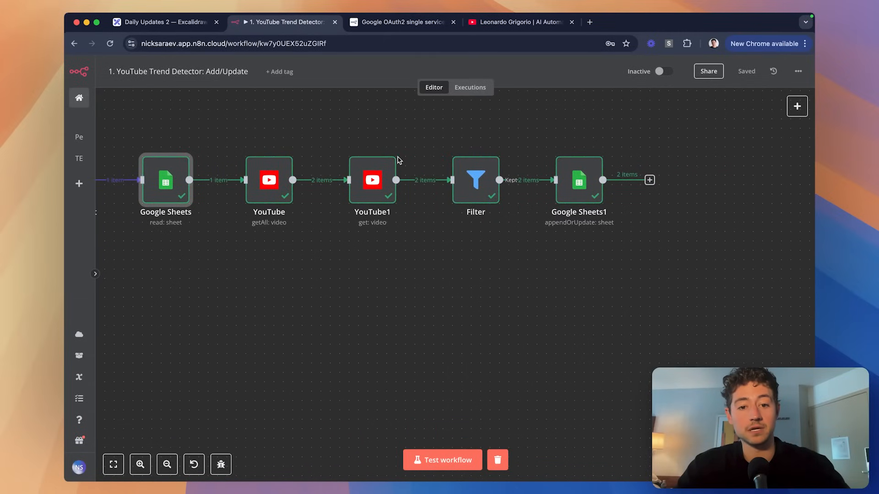
pyautogui.hscroll(4, 275, 144)
pyautogui.scroll(1, 275, 143)
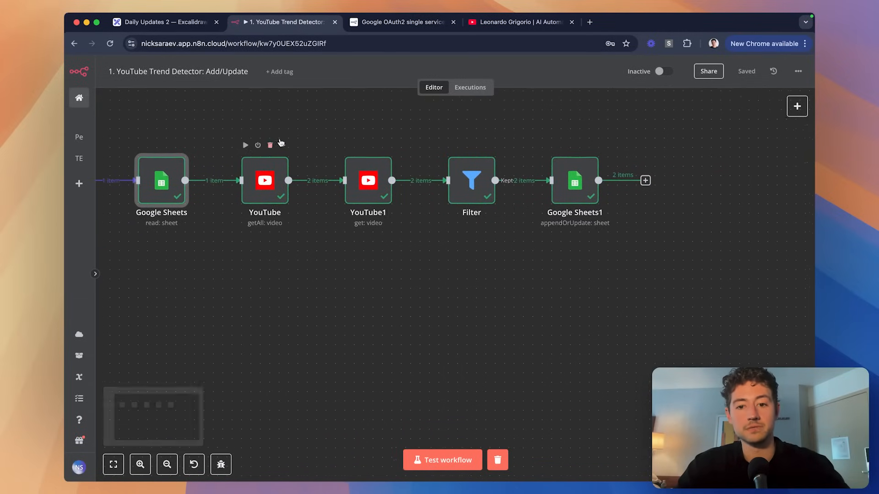
pyautogui.hscroll(4, 425, 210)
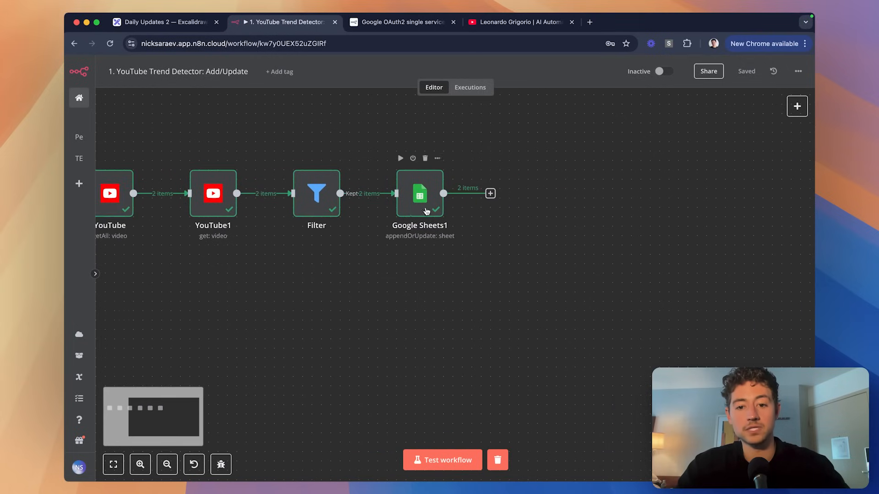
pyautogui.hscroll(-12, 410, 259)
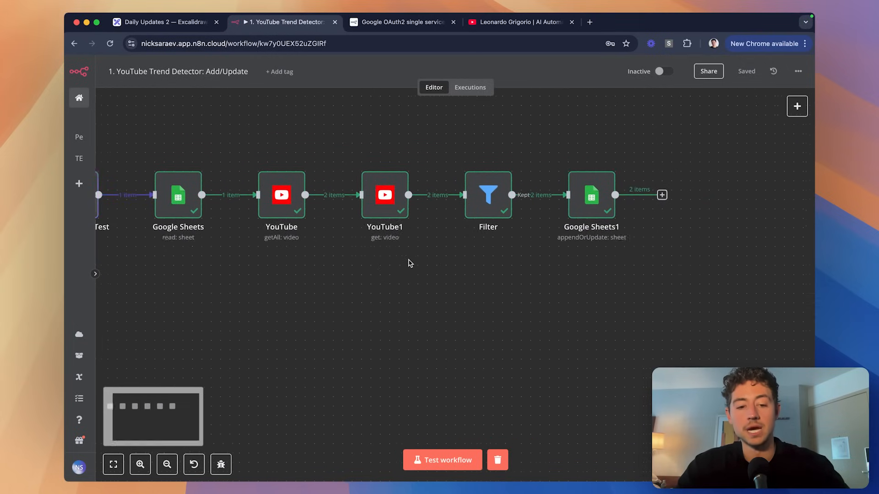
# Check the first and new channel tabs in the spreadsheet before running.
pyautogui.scroll(-2, 409, 261)
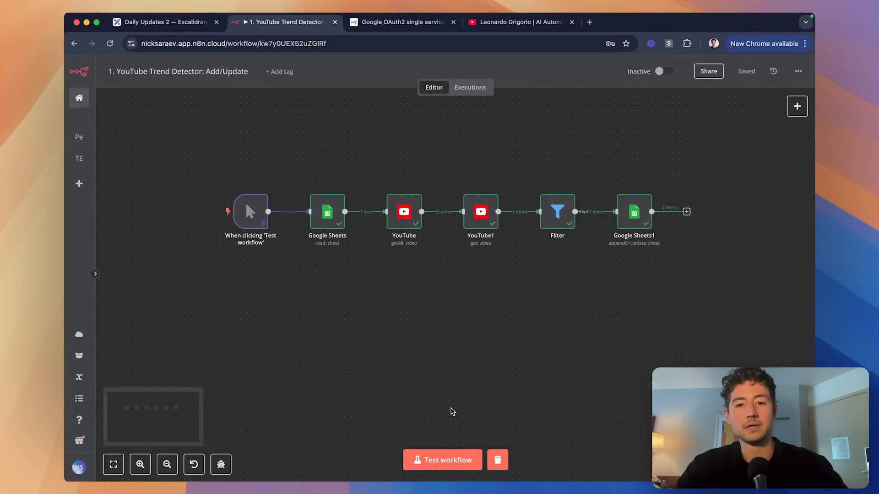
pyautogui.press('super+grave')
pyautogui.click(272, 475)
pyautogui.click(359, 475)
pyautogui.press('super+grave')
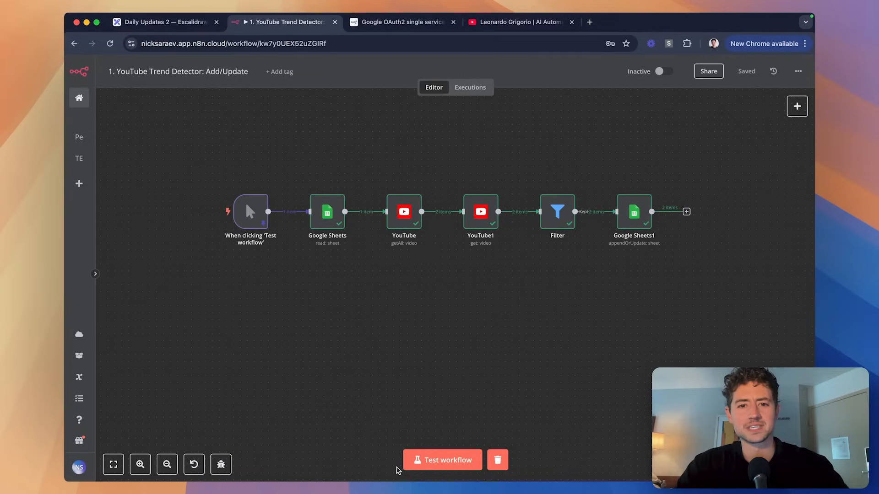
# Test-run the whole Add/Update workflow and follow it across the canvas.
pyautogui.click(443, 460)
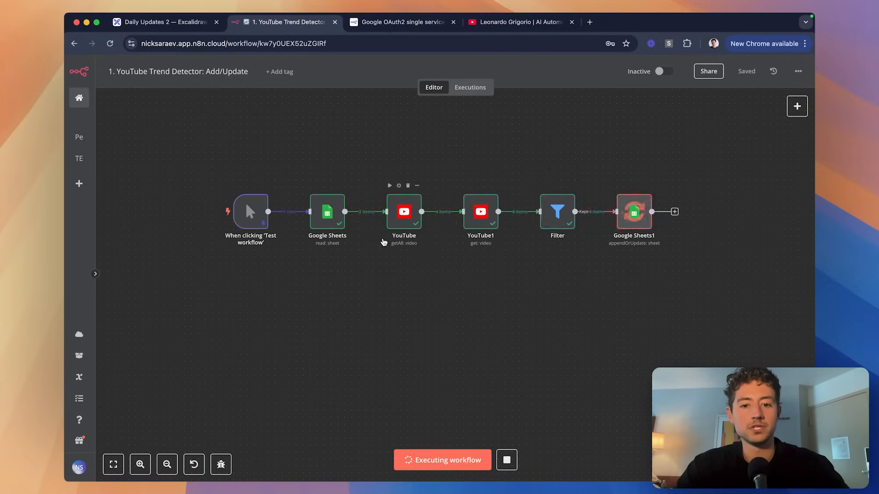
pyautogui.moveTo(385, 239); pyautogui.dragTo(344, 235)
pyautogui.hscroll(4, 458, 235)
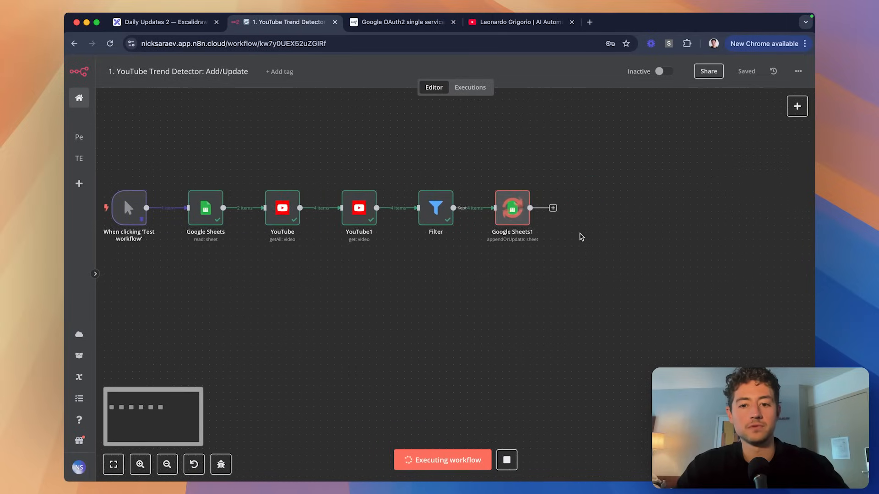
pyautogui.keyDown('ctrl'); pyautogui.scroll(5, 580, 237); pyautogui.keyUp('ctrl')
pyautogui.hscroll(1, 581, 237)
# Review the four new video rows on the first channel's tab, reading descriptions in column H and title C4.
pyautogui.press('super+grave')
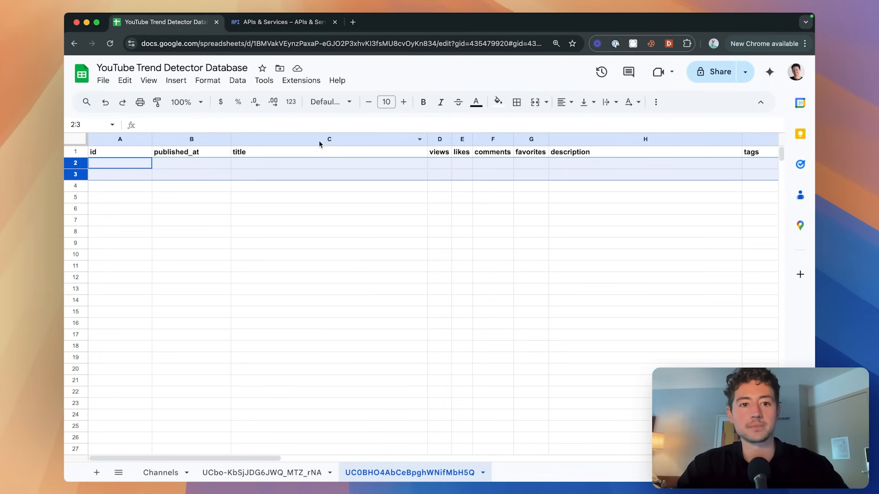
pyautogui.click(286, 471)
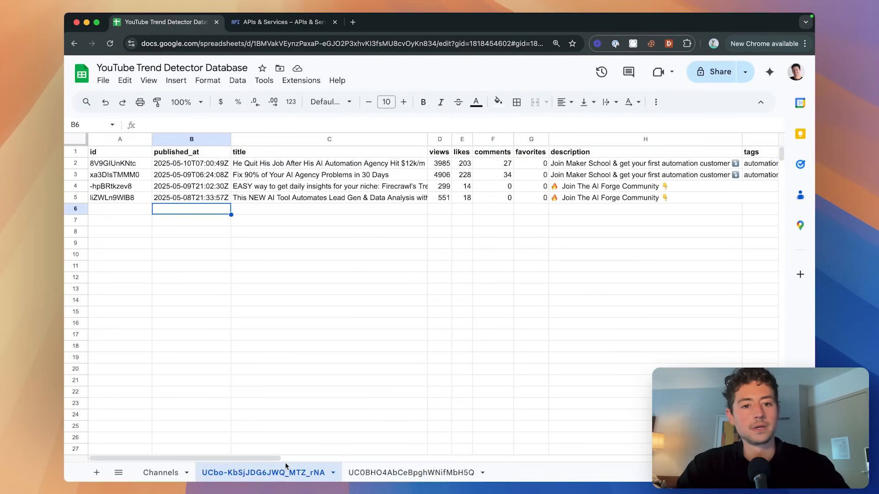
pyautogui.scroll(-1, 288, 371)
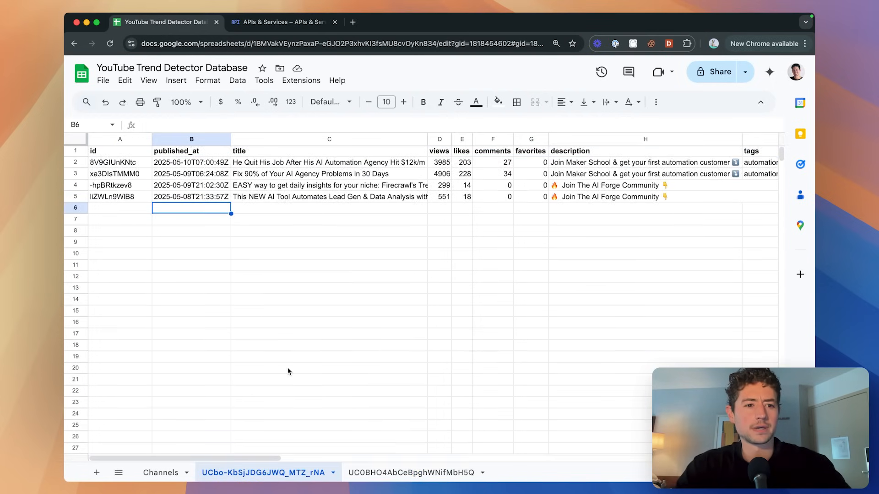
pyautogui.hscroll(4, 488, 249)
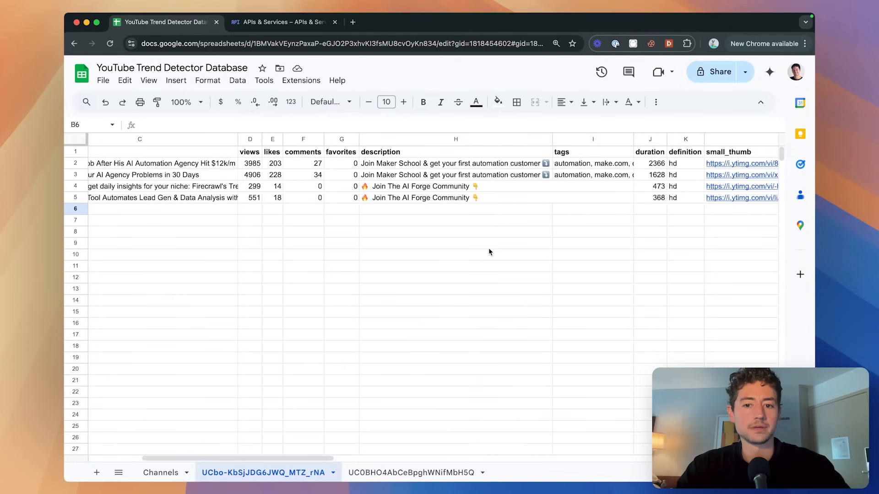
pyautogui.click(467, 186)
pyautogui.press('Down')
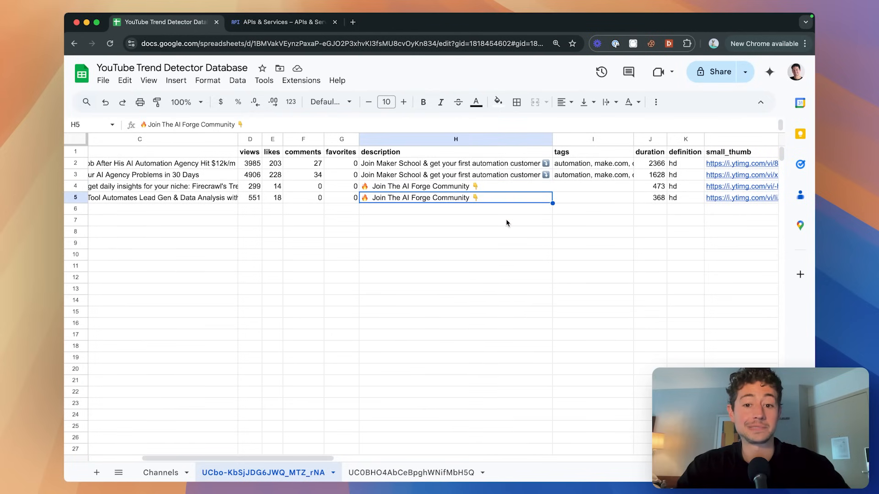
pyautogui.hscroll(-5, 506, 218)
pyautogui.hscroll(5, 507, 219)
pyautogui.hscroll(10, 506, 219)
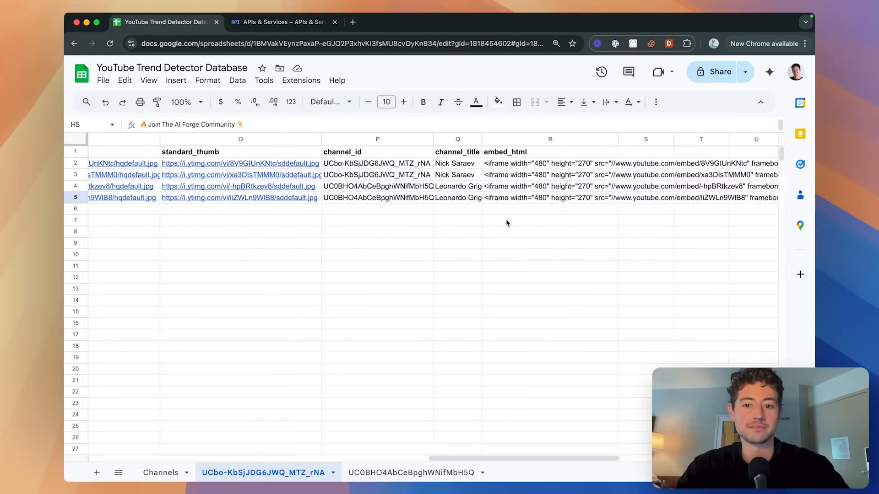
pyautogui.hscroll(-10, 506, 223)
pyautogui.click(422, 188)
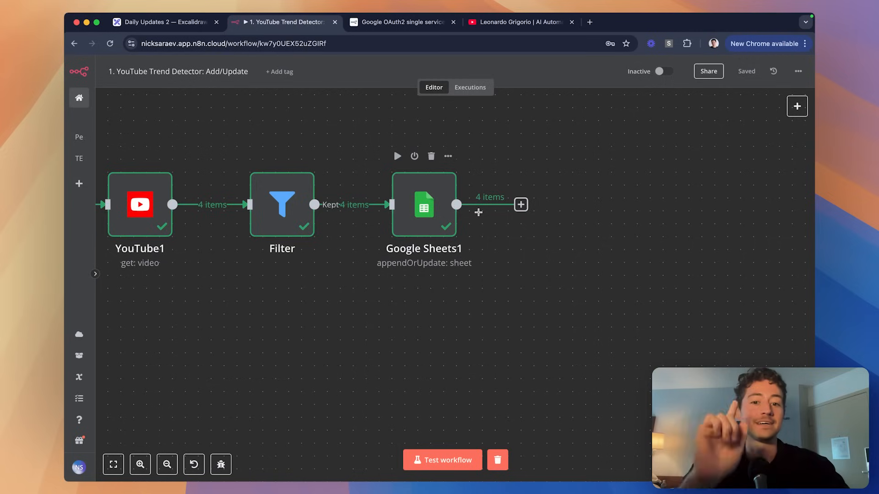
# Open Google Sheets1 and inspect the Sheet By Name expression {{ $json.snippet.channelId }} and its result.
pyautogui.hscroll(-5, 478, 215)
pyautogui.click(725, 225)
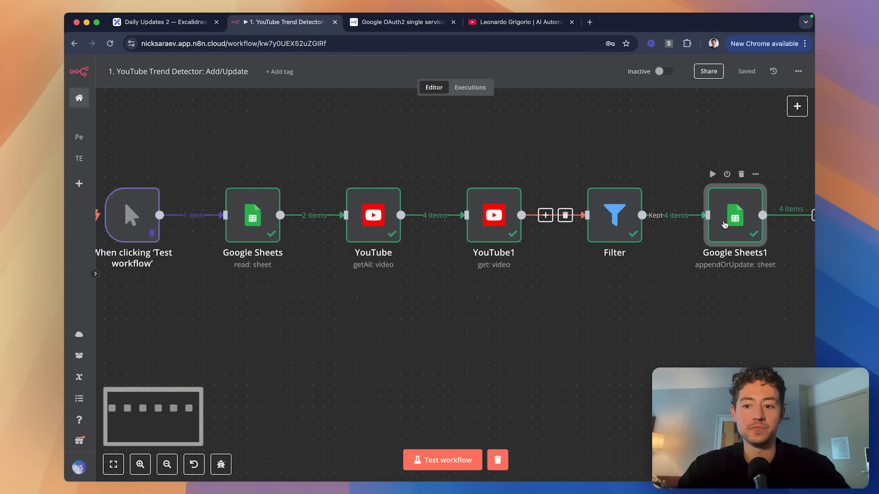
pyautogui.doubleClick(725, 224)
pyautogui.scroll(-3, 466, 209)
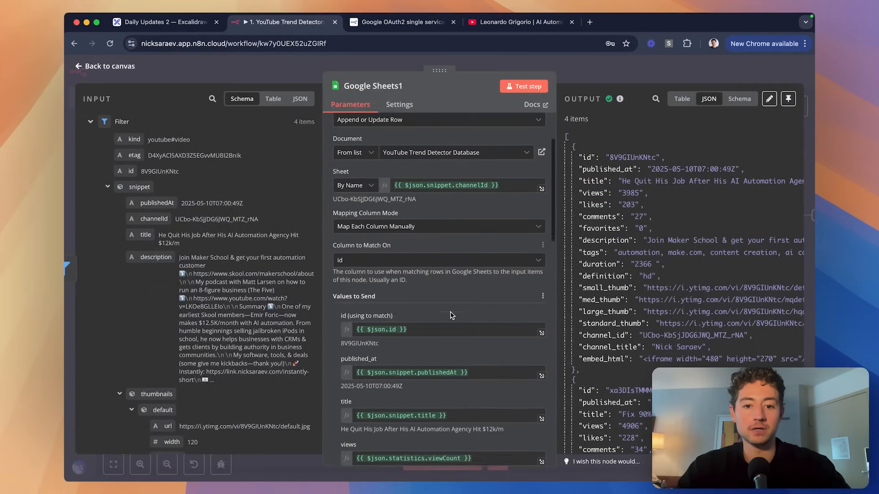
pyautogui.click(515, 185)
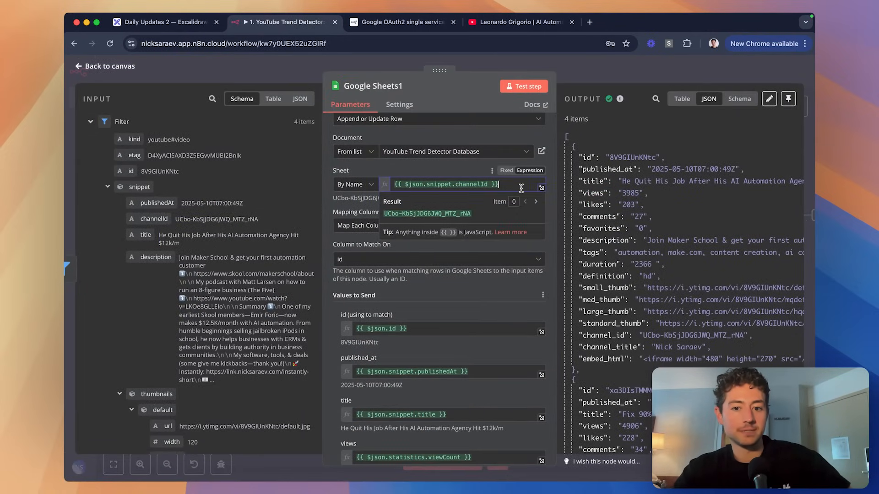
pyautogui.click(461, 170)
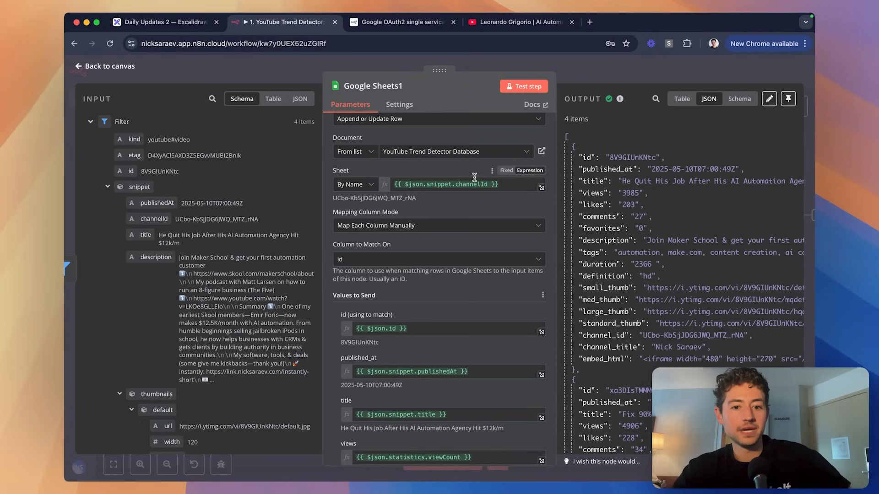
pyautogui.doubleClick(348, 198)
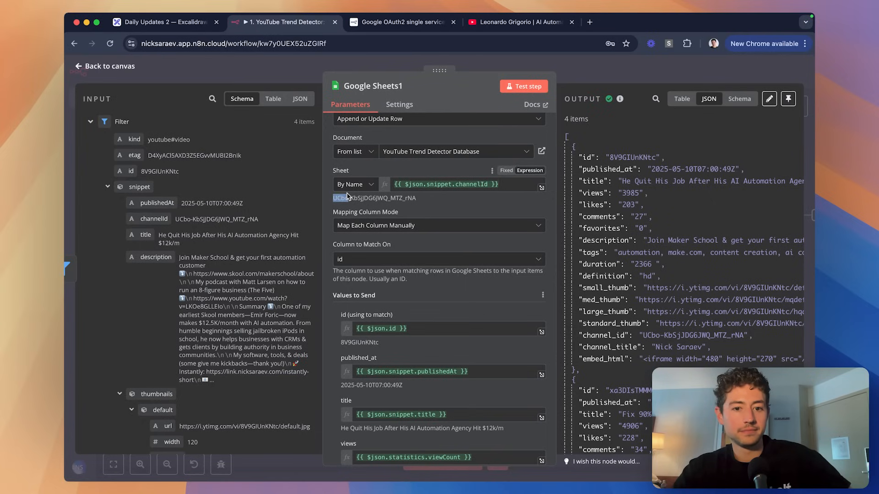
pyautogui.click(375, 168)
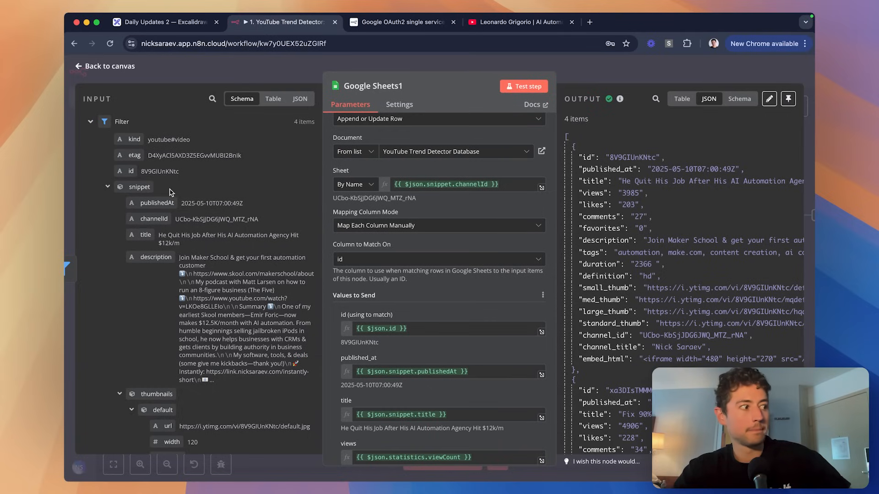
pyautogui.scroll(-2, 209, 196)
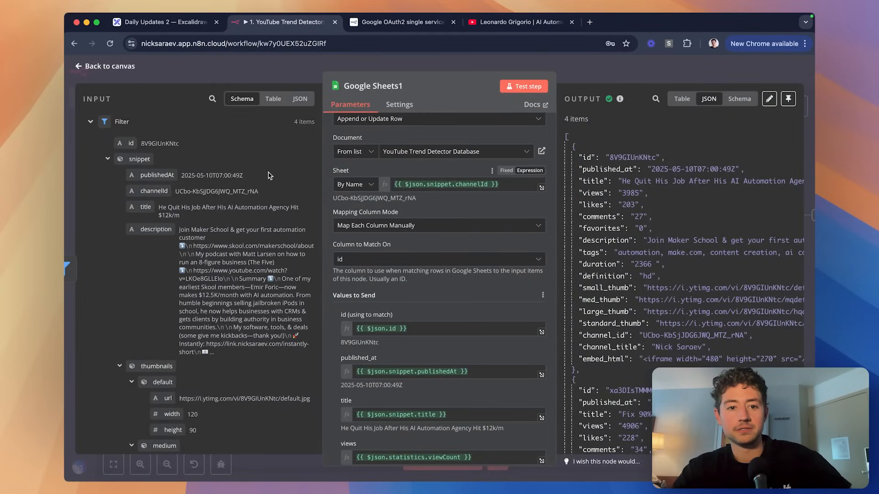
# Scroll through the incoming video items from both channels in JSON view.
pyautogui.click(300, 98)
pyautogui.scroll(-1, 176, 213)
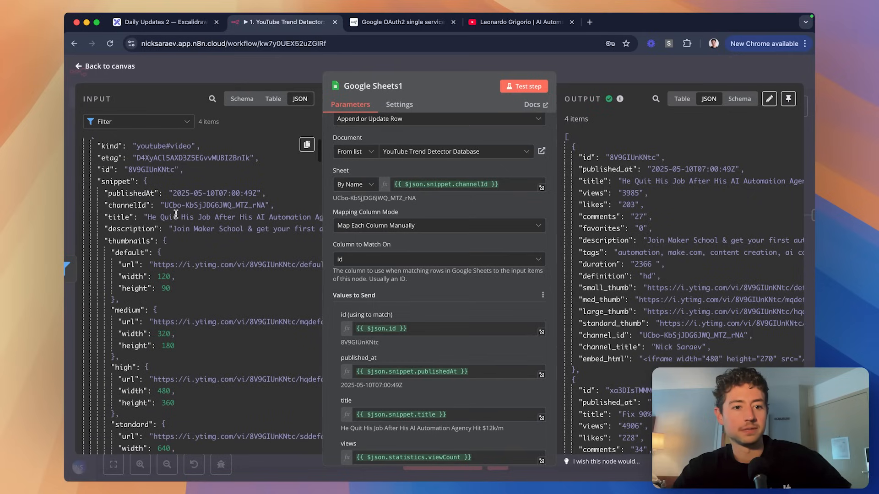
pyautogui.scroll(-5, 176, 213)
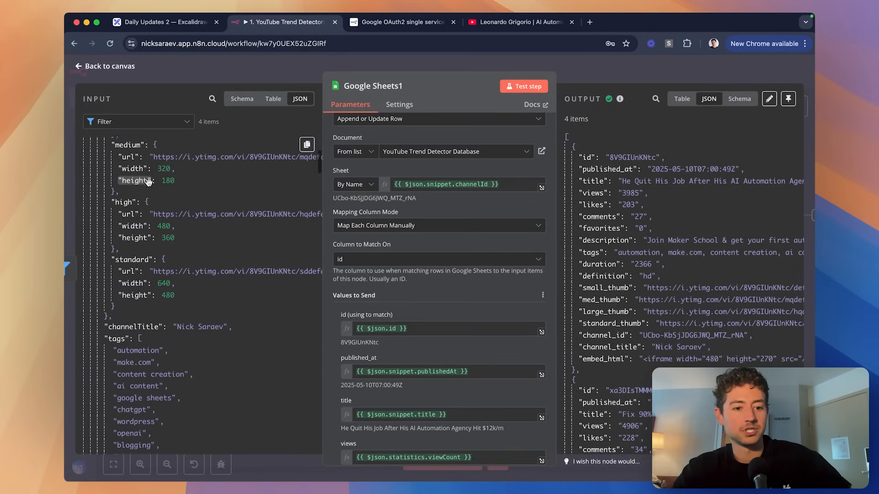
pyautogui.scroll(5, 148, 182)
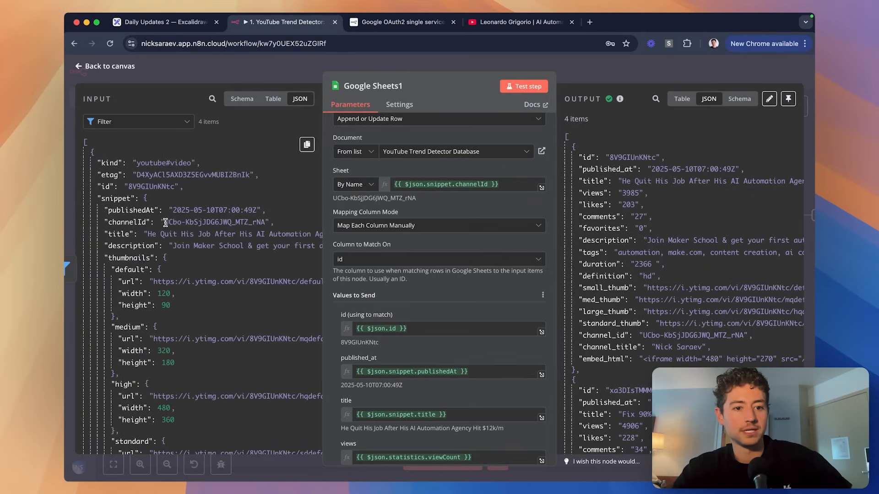
pyautogui.scroll(-18, 190, 223)
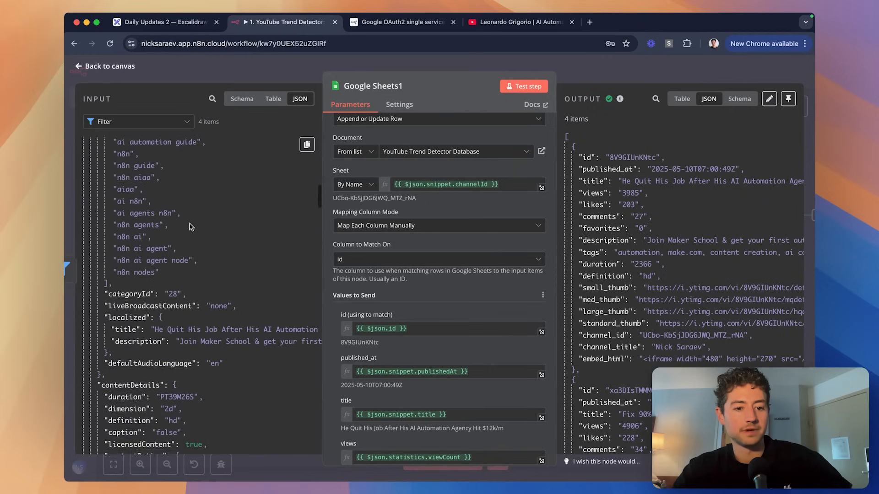
pyautogui.scroll(-10, 191, 226)
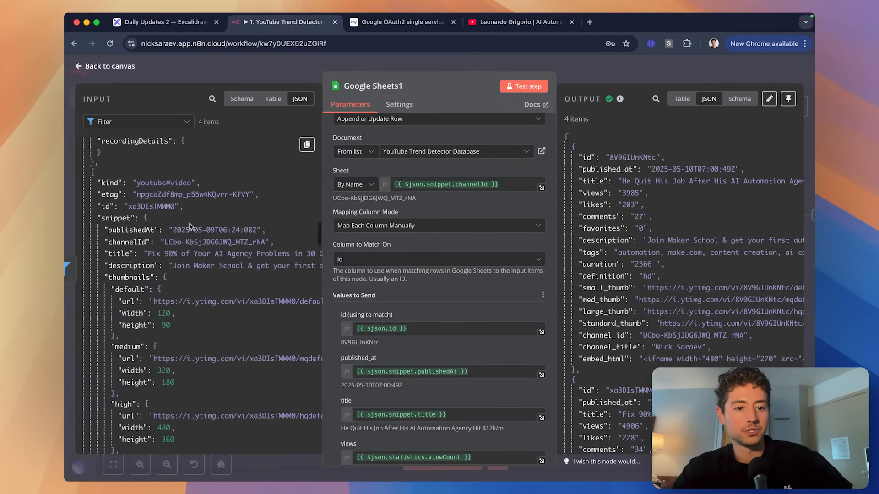
pyautogui.scroll(-10, 190, 224)
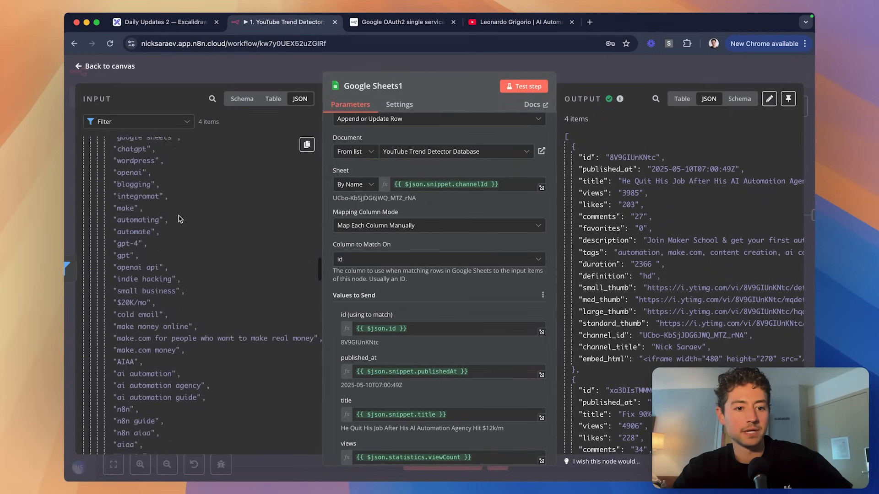
pyautogui.scroll(-10, 179, 220)
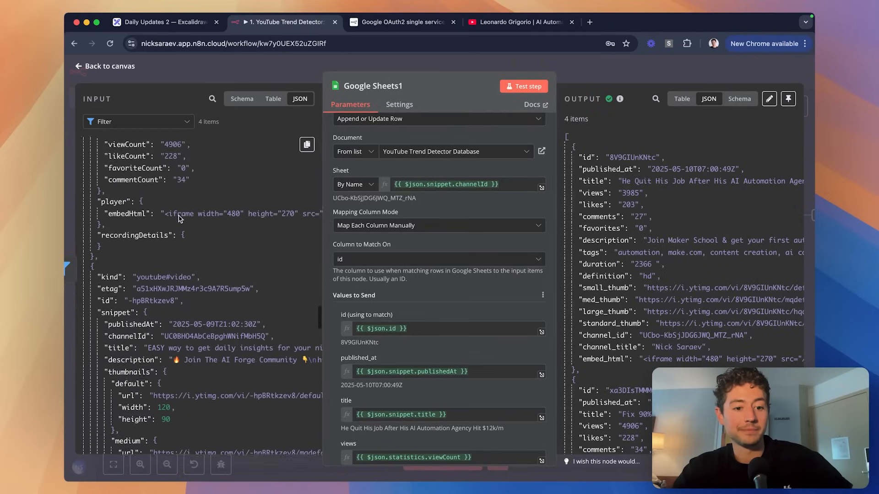
pyautogui.scroll(-2, 178, 216)
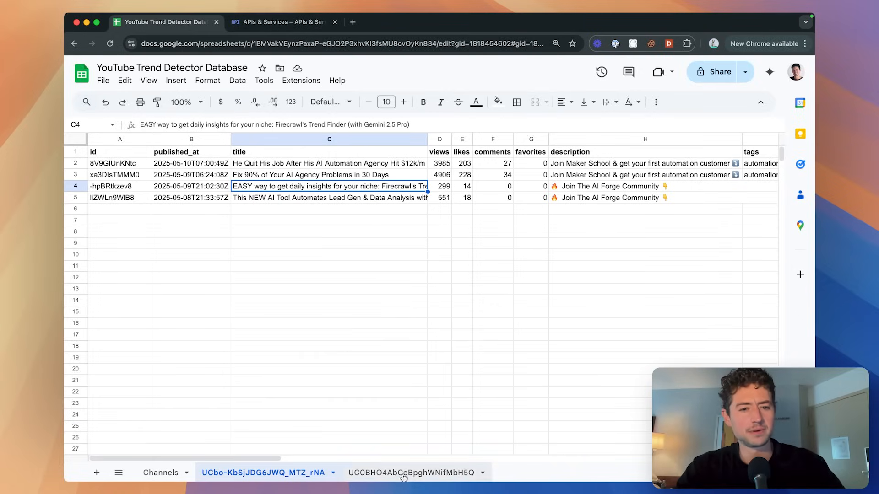
# Rename the second channel's tab to the channelId copied from the n8n video data.
pyautogui.click(402, 474)
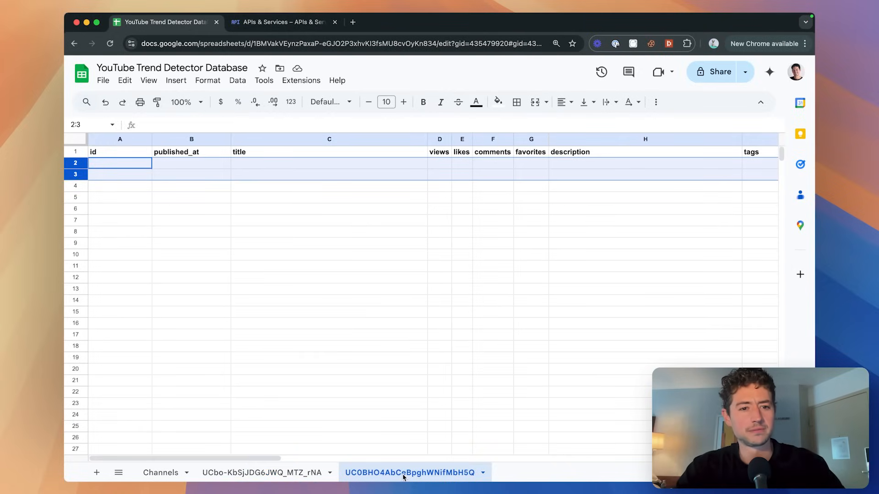
pyautogui.press('super+grave')
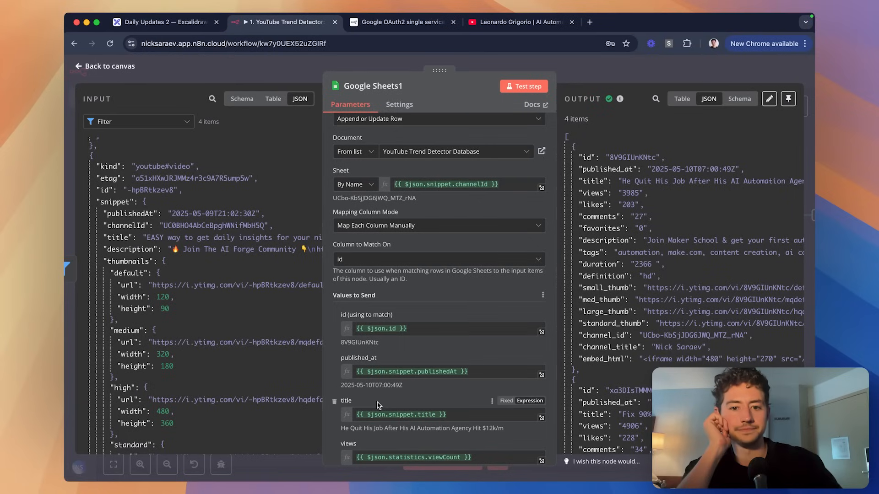
pyautogui.doubleClick(200, 229)
pyautogui.press('super+c')
pyautogui.press('super+grave')
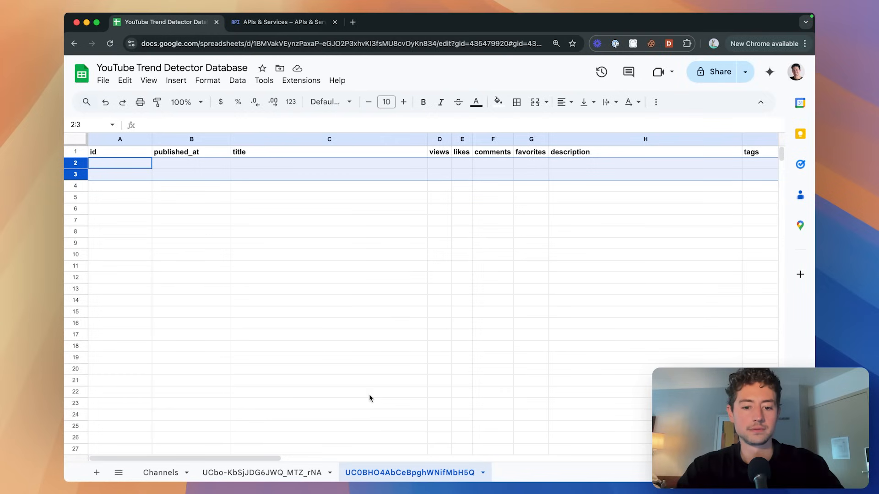
pyautogui.doubleClick(399, 475)
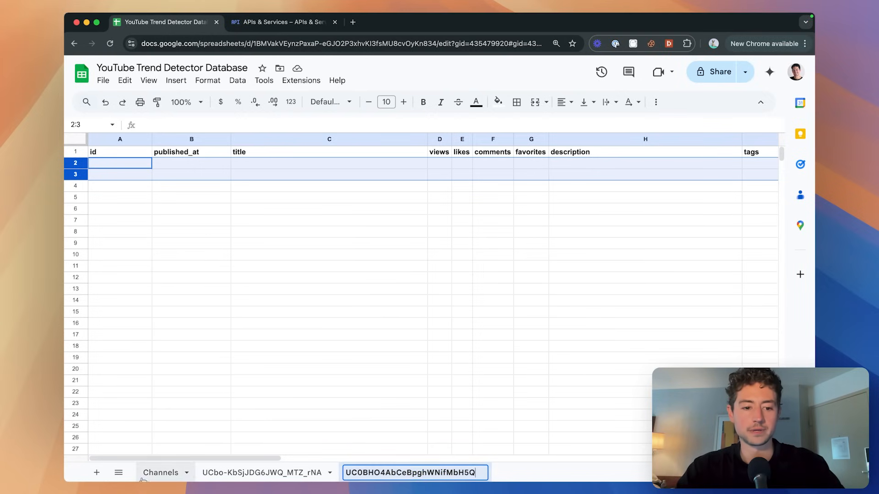
pyautogui.click(160, 472)
# Widen column A of the Channels sheet and paste the same channelId into A3.
pyautogui.moveTo(202, 139); pyautogui.dragTo(210, 138)
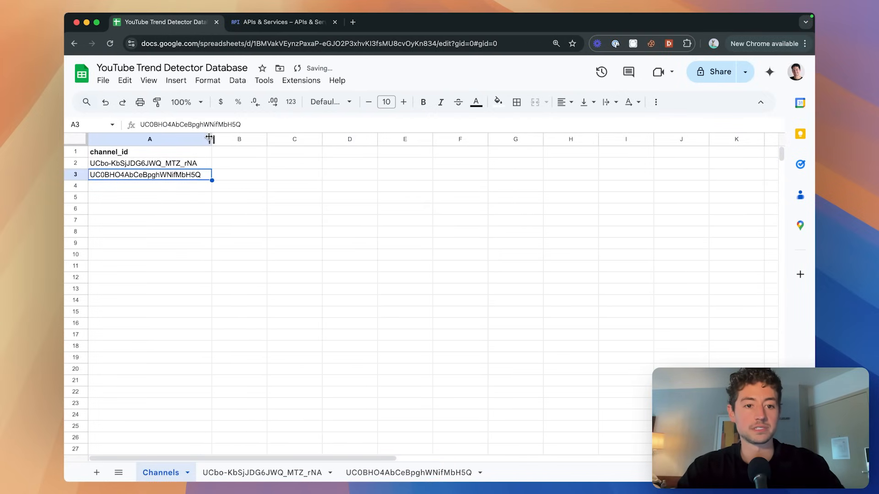
pyautogui.doubleClick(189, 177)
pyautogui.press('super+a')
pyautogui.press('super+v')
pyautogui.click(293, 233)
pyautogui.press('super+grave')
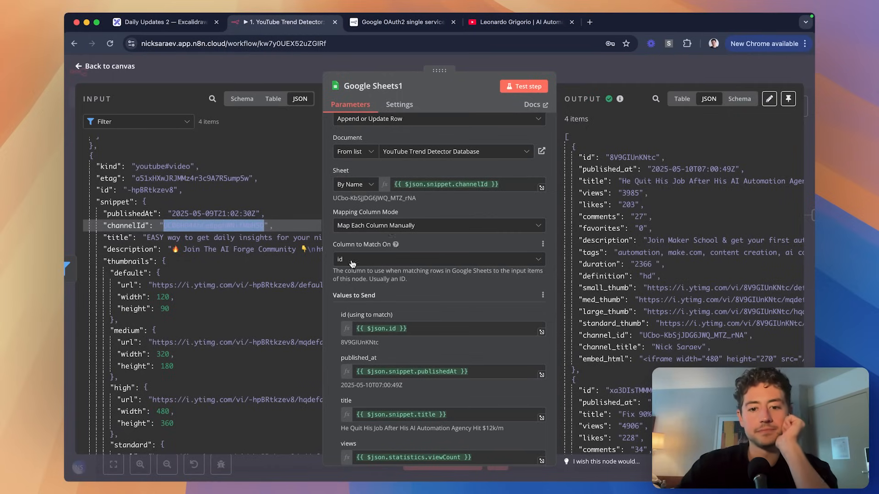
# Try the Sheet field's Fixed and By Name options, then keep it as the channelId expression.
pyautogui.scroll(-10, 352, 264)
pyautogui.scroll(15, 334, 274)
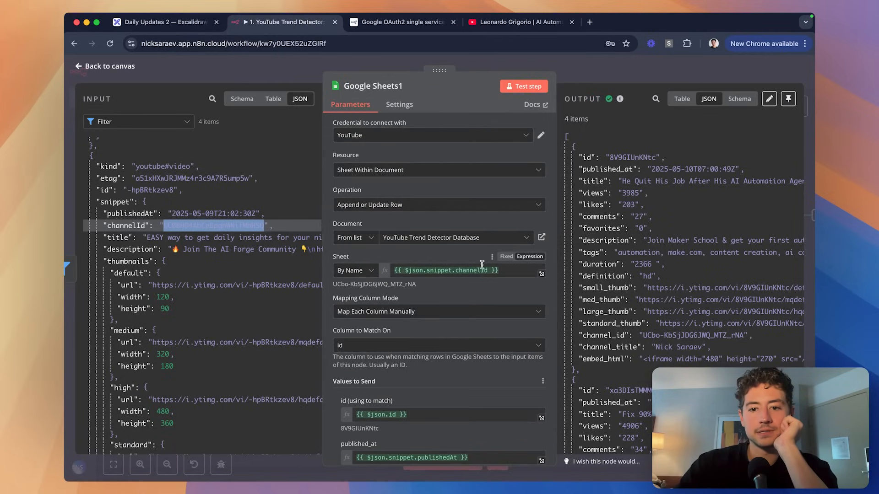
pyautogui.click(503, 256)
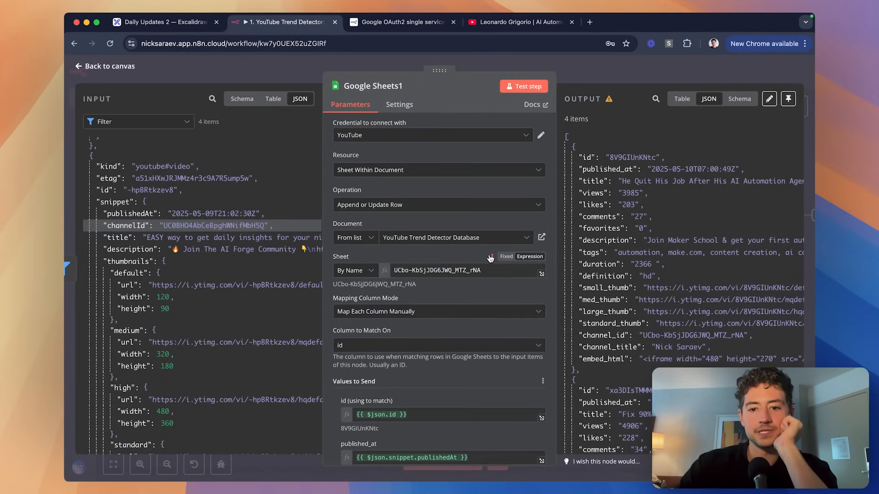
pyautogui.click(372, 272)
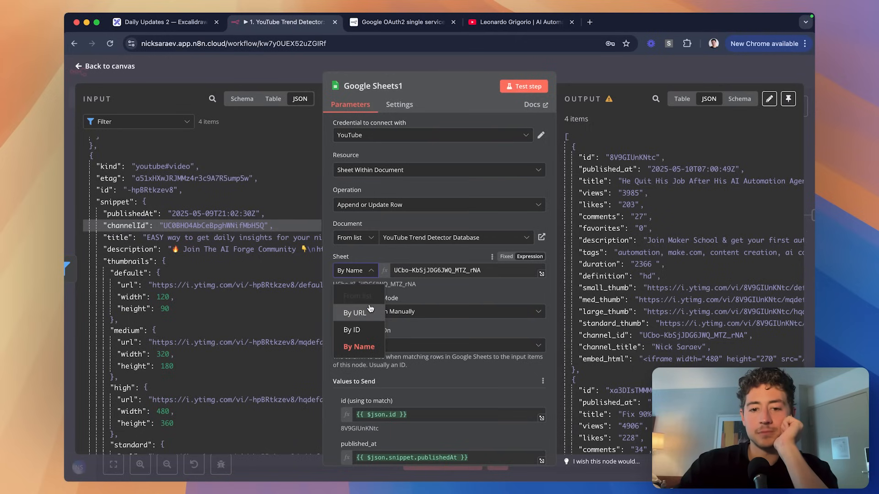
pyautogui.click(498, 265)
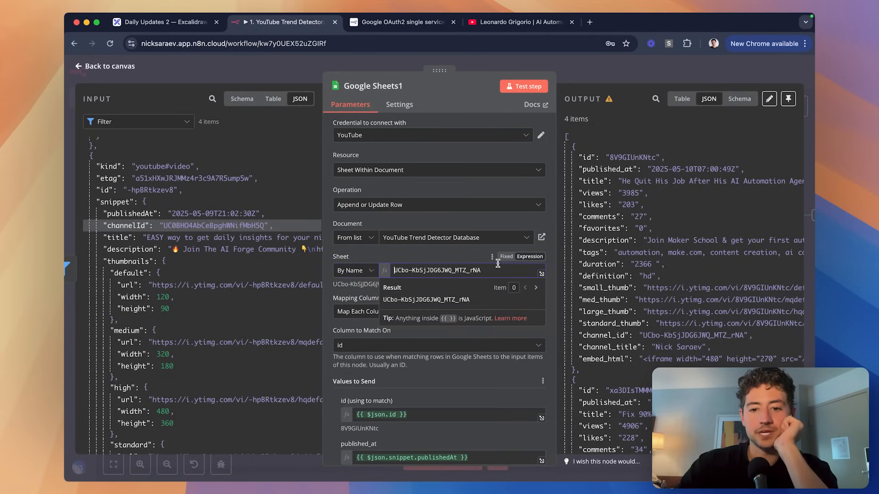
pyautogui.click(507, 257)
pyautogui.click(524, 257)
pyautogui.click(504, 267)
# Close the Google Sheets1 node panel and view the full Add/Update workflow canvas.
pyautogui.click(590, 75)
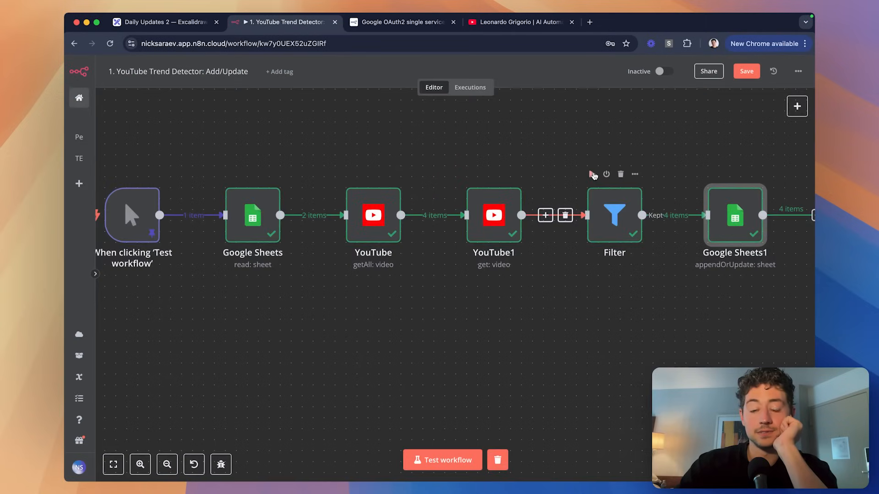
pyautogui.hscroll(1, 593, 176)
pyautogui.scroll(-3, 593, 176)
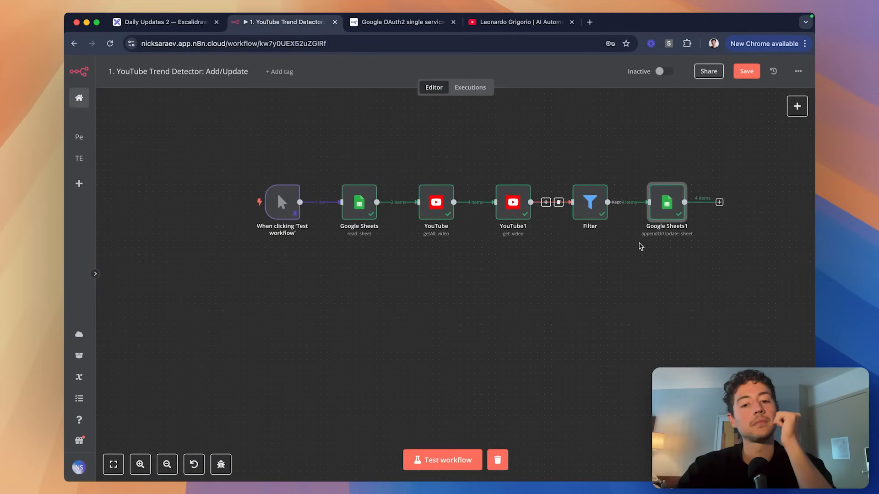
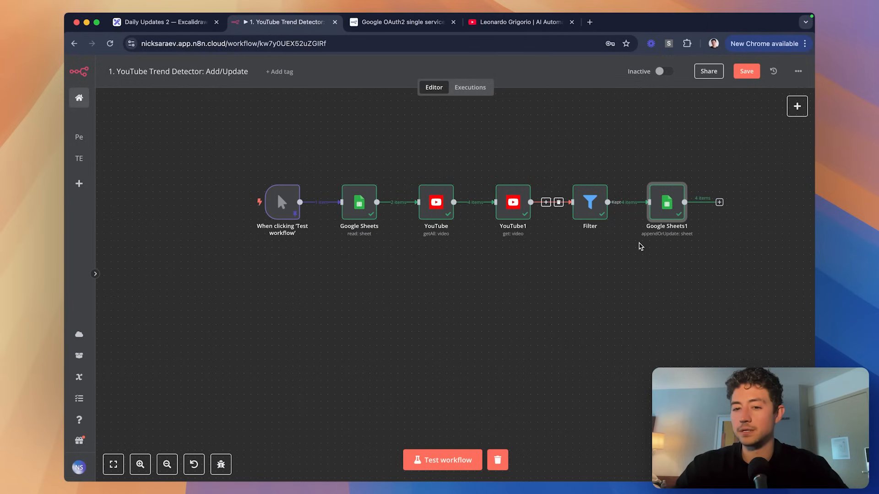
# Save the workflow and shift the YouTube through Google Sheets1 nodes right to make room.
pyautogui.hscroll(2, 640, 246)
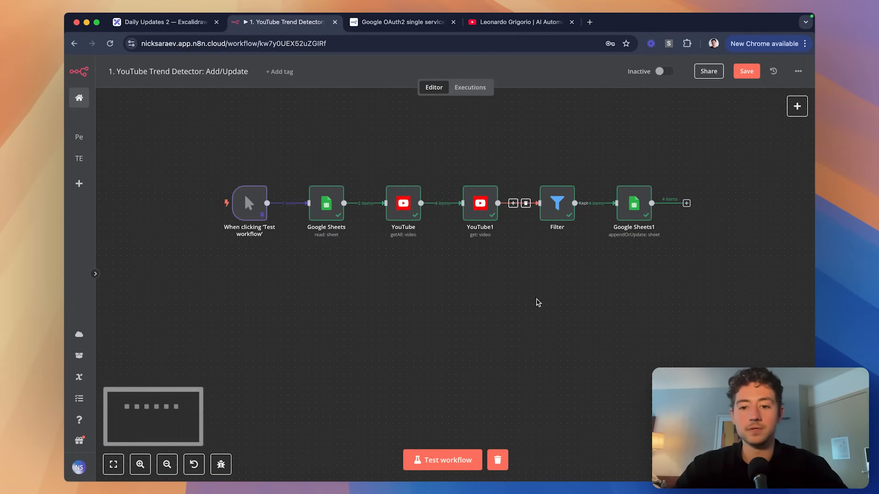
pyautogui.press('cmd+s')
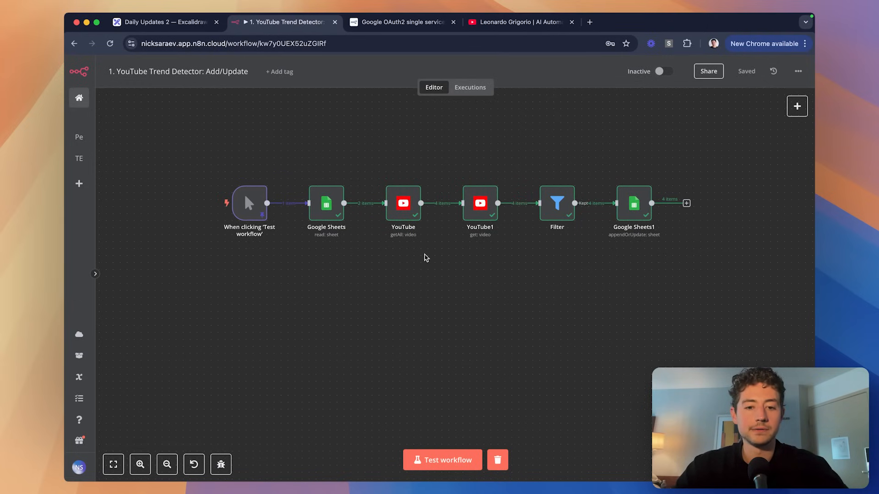
pyautogui.hscroll(2, 340, 227)
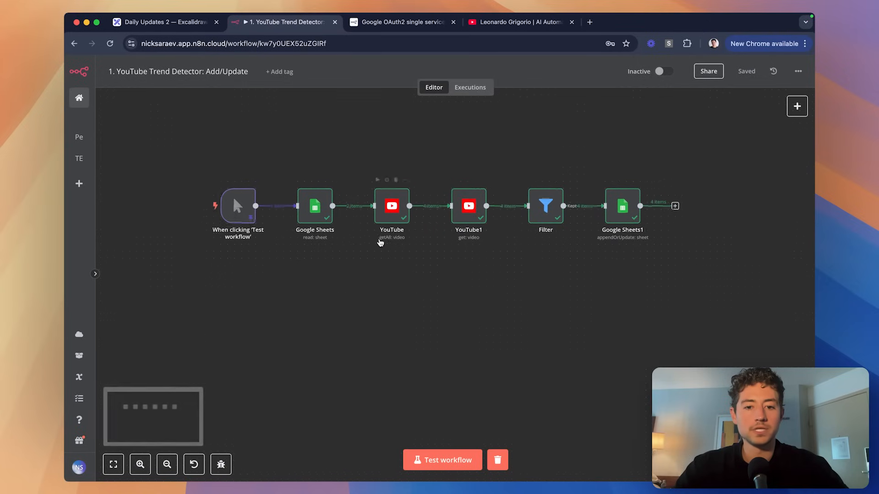
pyautogui.moveTo(339, 172); pyautogui.dragTo(643, 249)
pyautogui.moveTo(581, 205); pyautogui.dragTo(659, 206)
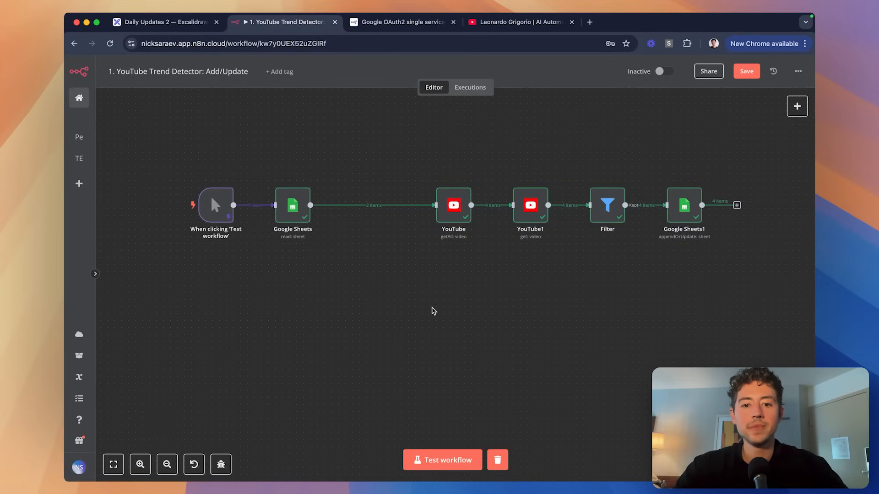
# Insert a Loop Over Items node after Google Sheets with batch size 1 and a Reset option.
pyautogui.click(365, 205)
pyautogui.write('loop')
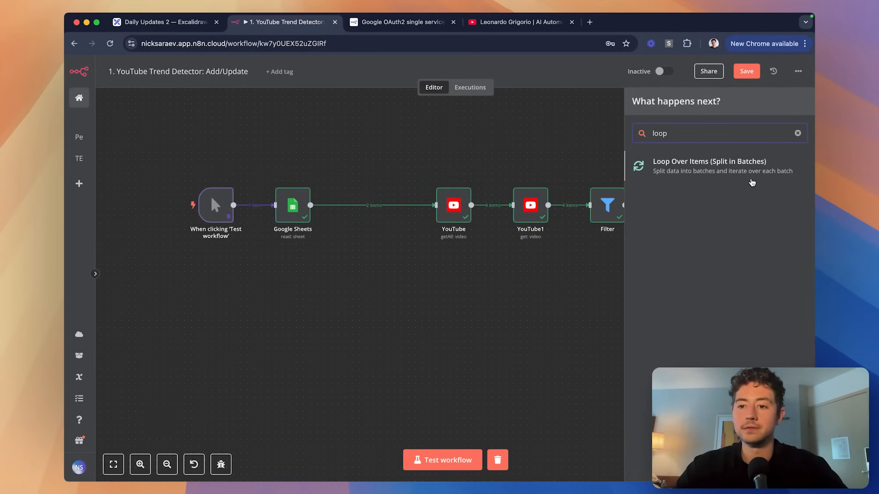
pyautogui.click(752, 183)
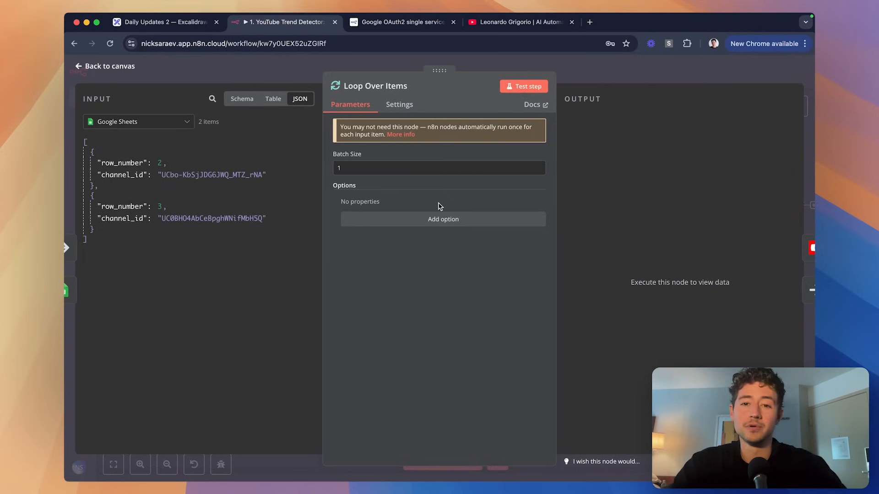
pyautogui.click(463, 222)
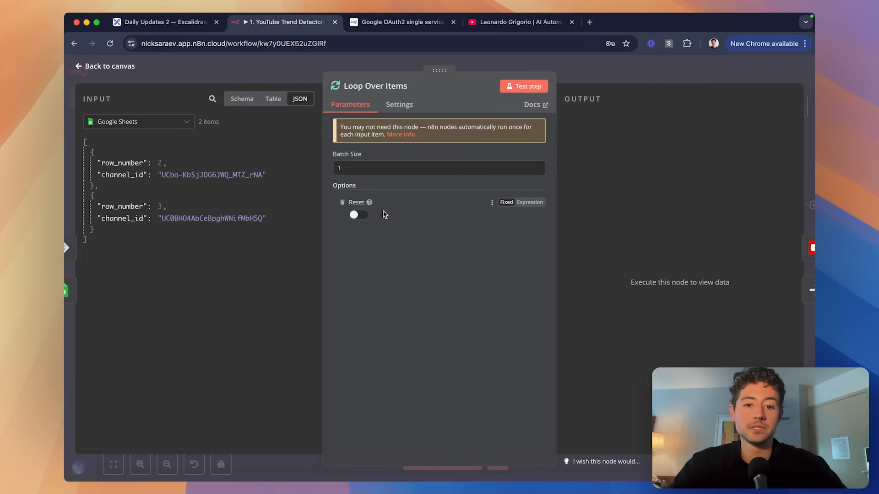
pyautogui.moveTo(372, 207)
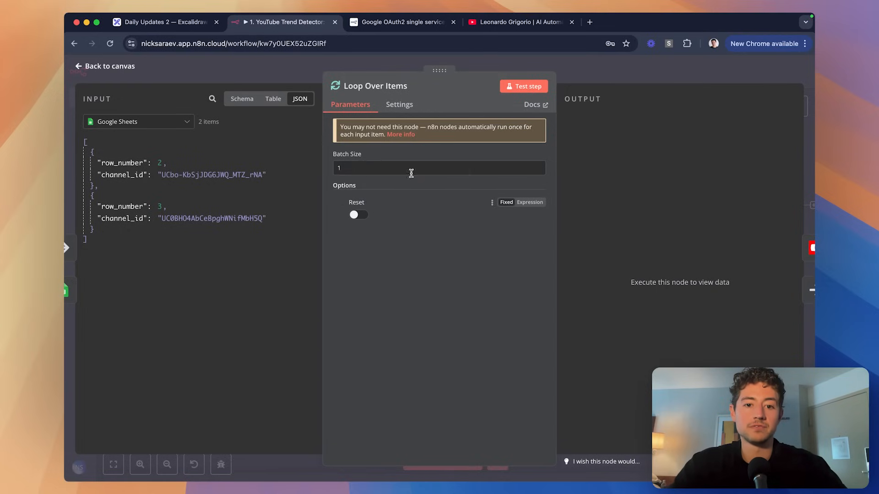
pyautogui.click(638, 78)
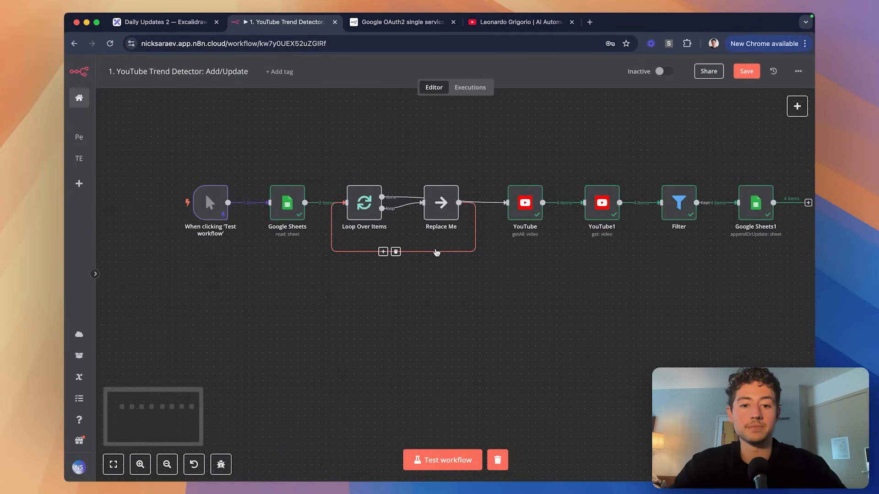
# Delete the Replace Me placeholder node and its loop-back connection.
pyautogui.click(397, 255)
pyautogui.moveTo(432, 210); pyautogui.dragTo(426, 290)
pyautogui.doubleClick(426, 290)
pyautogui.click(612, 86)
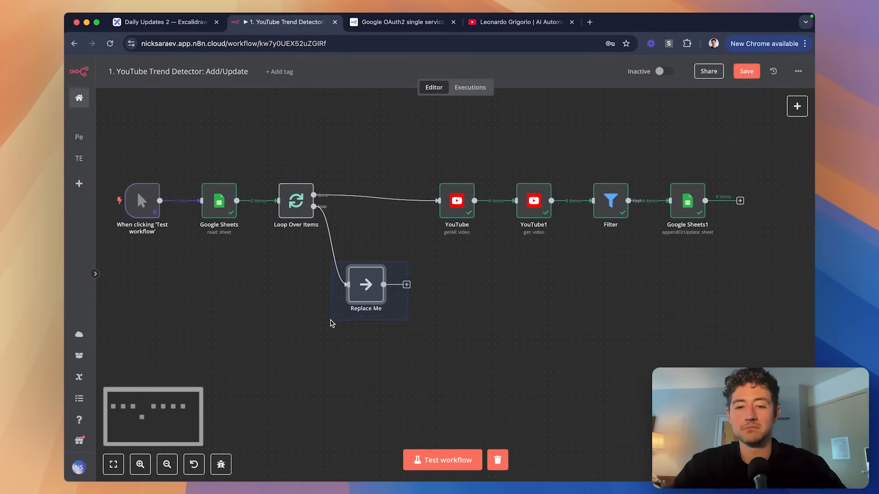
pyautogui.press('Delete')
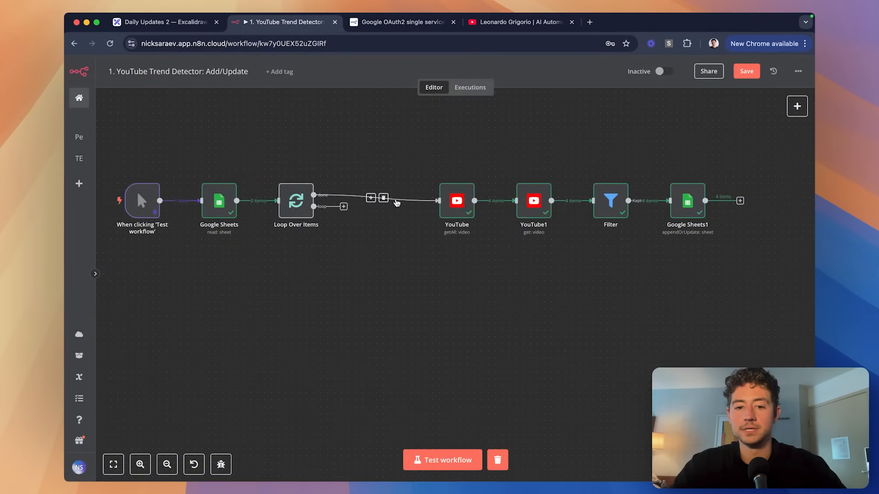
# Move the YouTube, YouTube1, Filter and Google Sheets1 chain under Loop Over Items' loop output.
pyautogui.click(383, 197)
pyautogui.moveTo(412, 161); pyautogui.dragTo(789, 242)
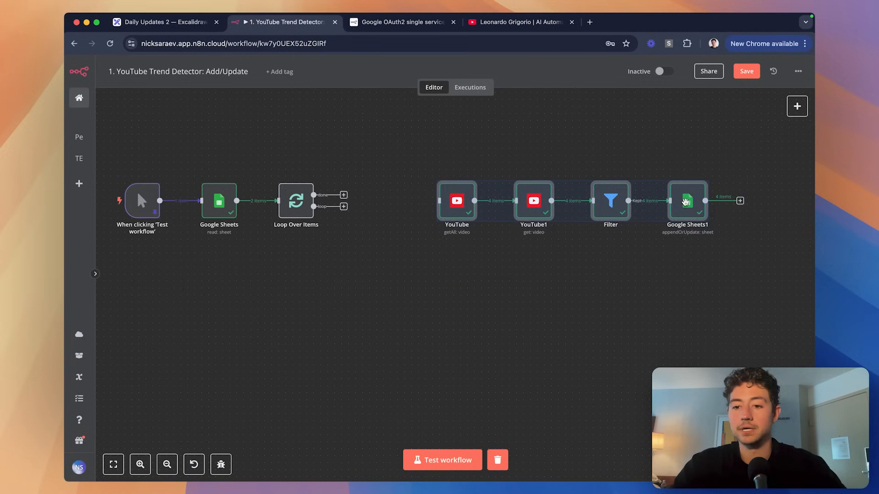
pyautogui.moveTo(686, 201); pyautogui.dragTo(608, 271)
pyautogui.moveTo(313, 207); pyautogui.dragTo(392, 252)
pyautogui.click(448, 201)
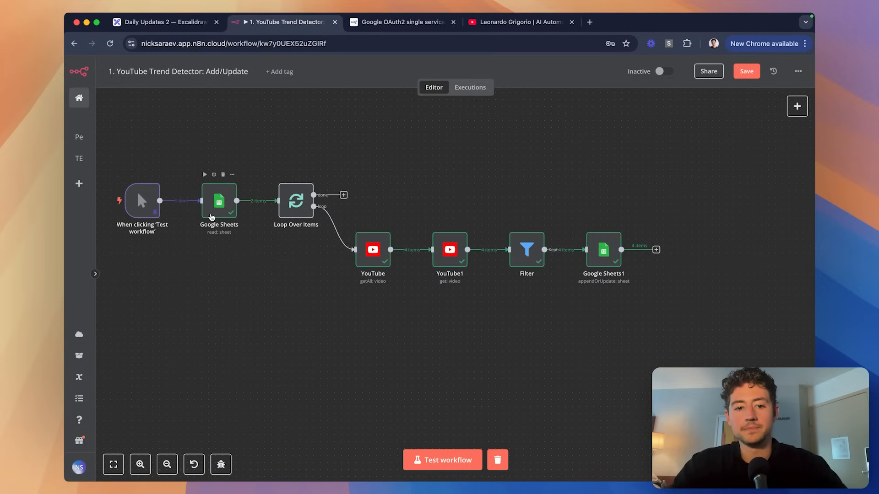
pyautogui.doubleClick(296, 203)
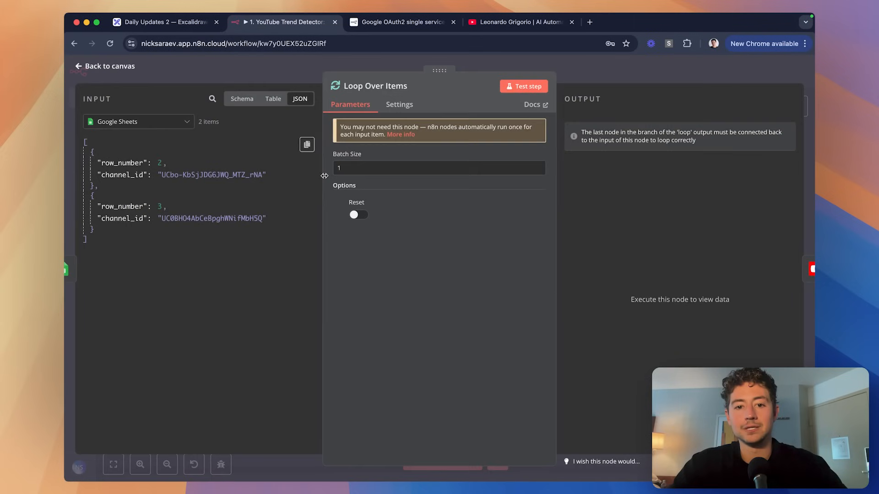
pyautogui.click(608, 72)
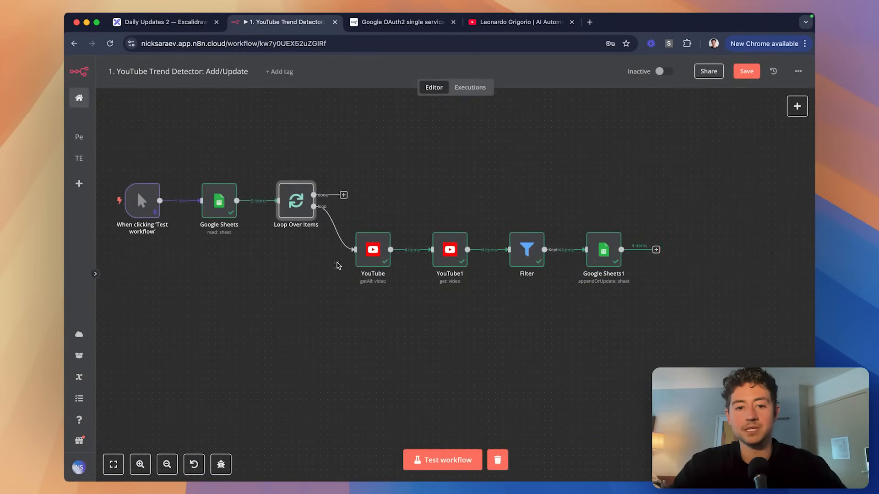
# Connect Google Sheets1's output back to Loop Over Items and open Google Sheets1.
pyautogui.scroll(5, 304, 247)
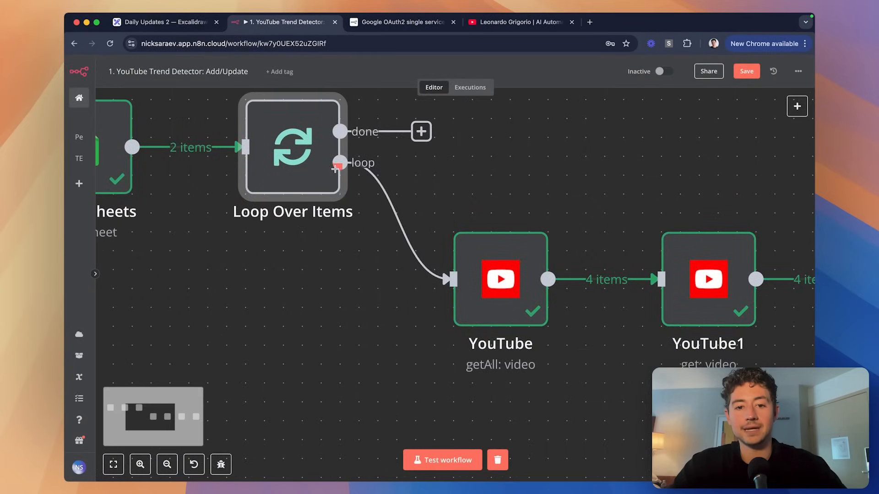
pyautogui.scroll(-6, 486, 161)
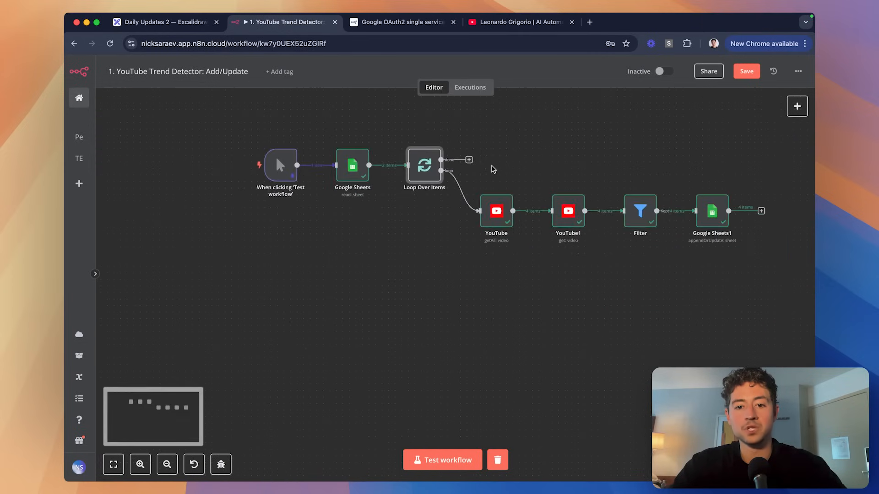
pyautogui.moveTo(762, 213); pyautogui.dragTo(406, 166)
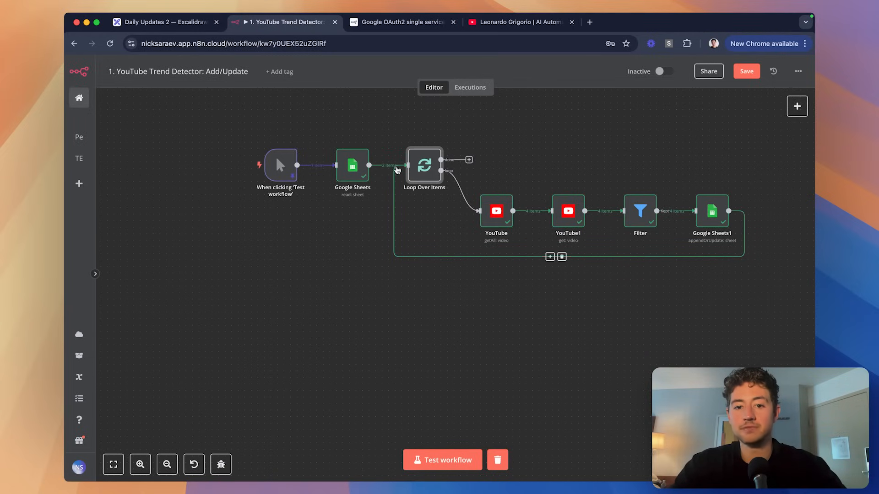
pyautogui.scroll(4, 384, 183)
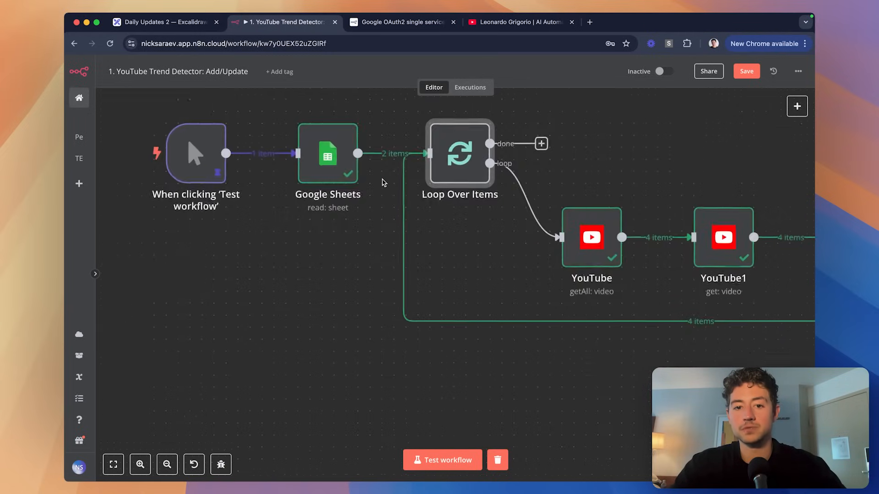
pyautogui.scroll(-2, 383, 183)
pyautogui.hscroll(2, 384, 183)
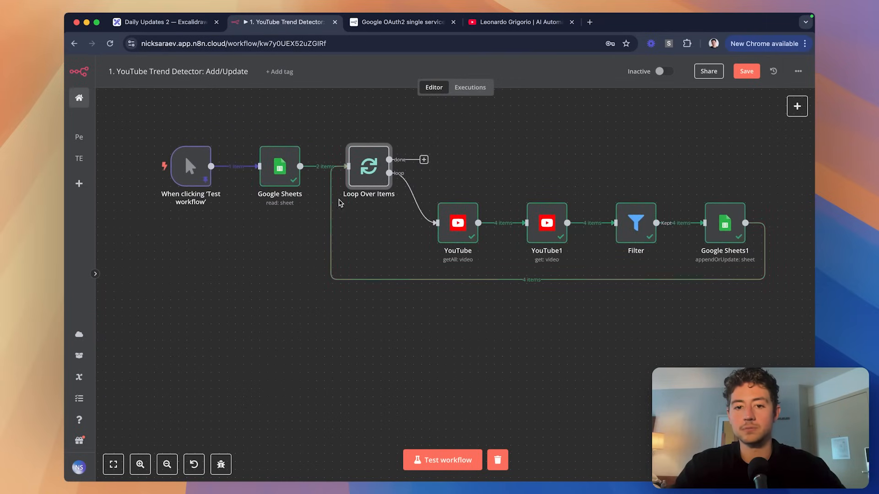
pyautogui.hscroll(3, 451, 172)
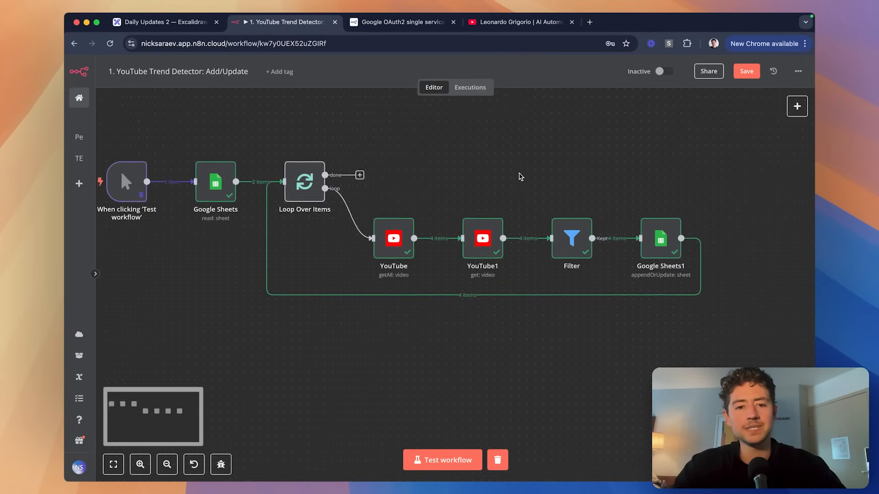
pyautogui.scroll(1, 521, 176)
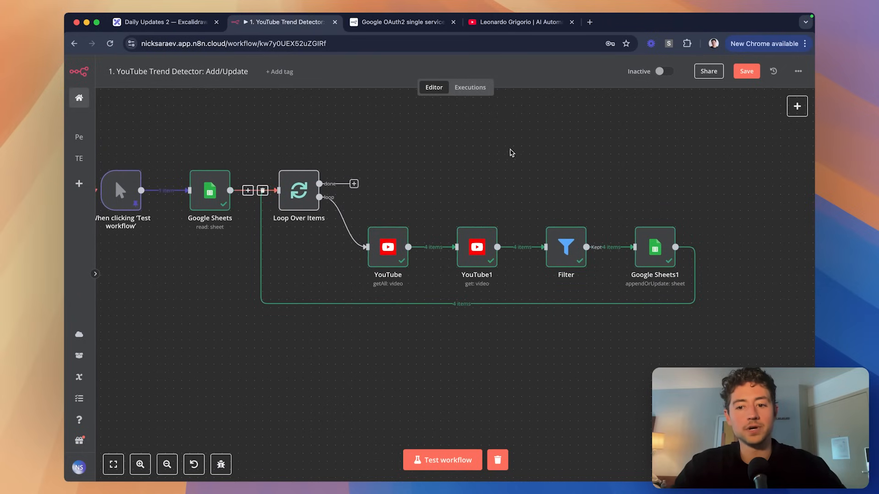
pyautogui.doubleClick(655, 245)
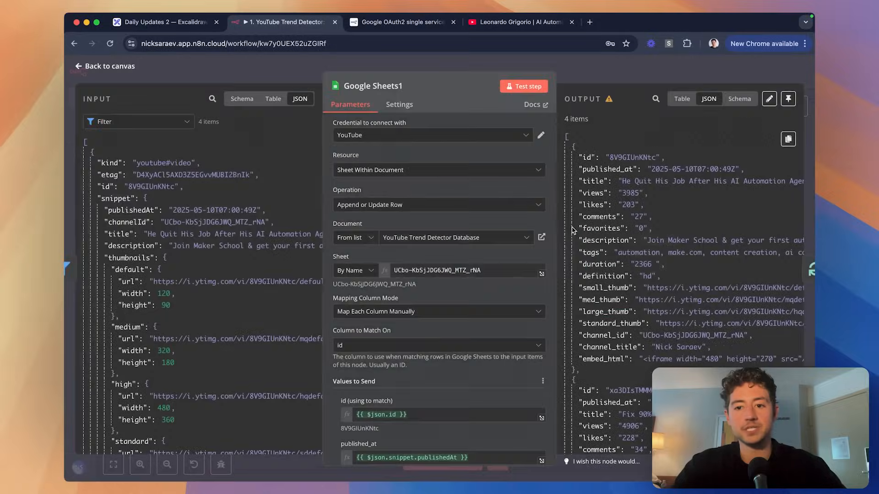
# Clear rows 2–5 of the first channel's video sheet, leaving only the header row.
pyautogui.click(567, 72)
pyautogui.press('super+grave')
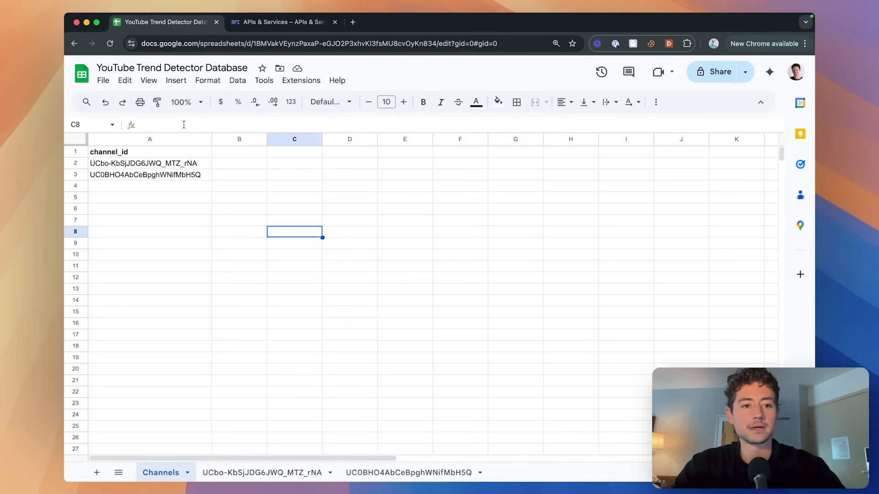
pyautogui.click(263, 472)
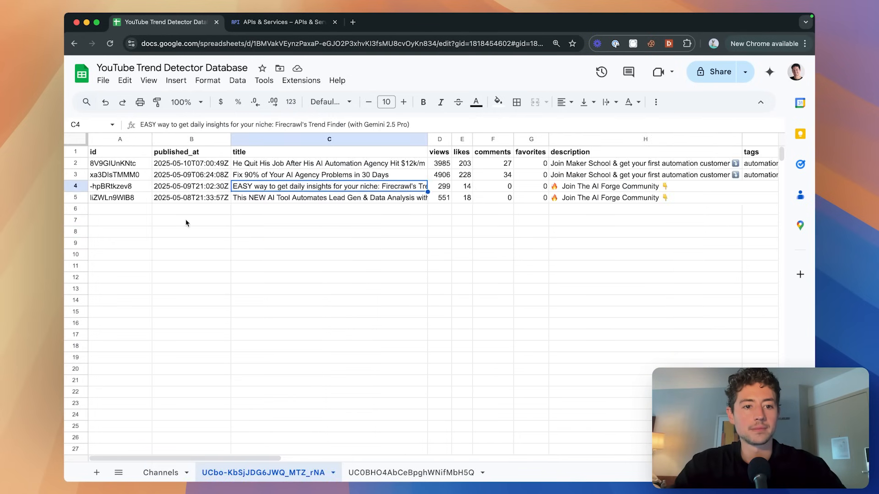
pyautogui.click(73, 163)
pyautogui.keyDown('shift'); pyautogui.click(75, 202); pyautogui.keyUp('shift')
pyautogui.press('Delete')
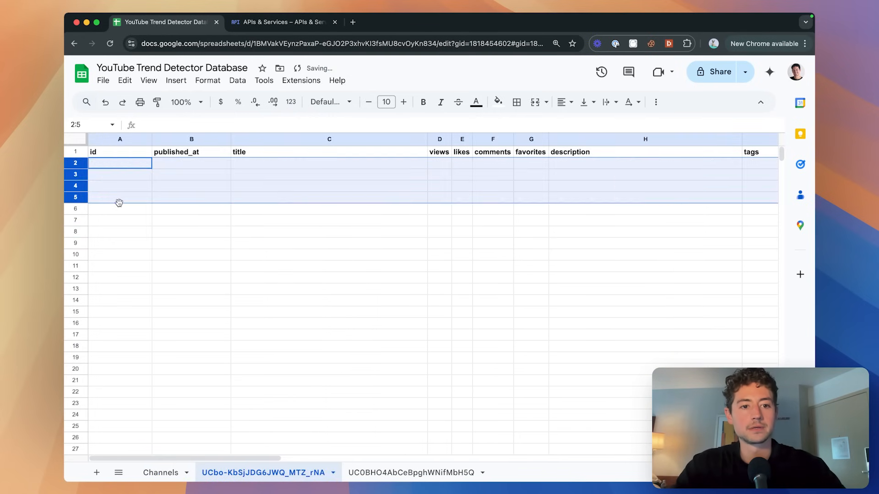
pyautogui.press('super+grave')
pyautogui.click(423, 212)
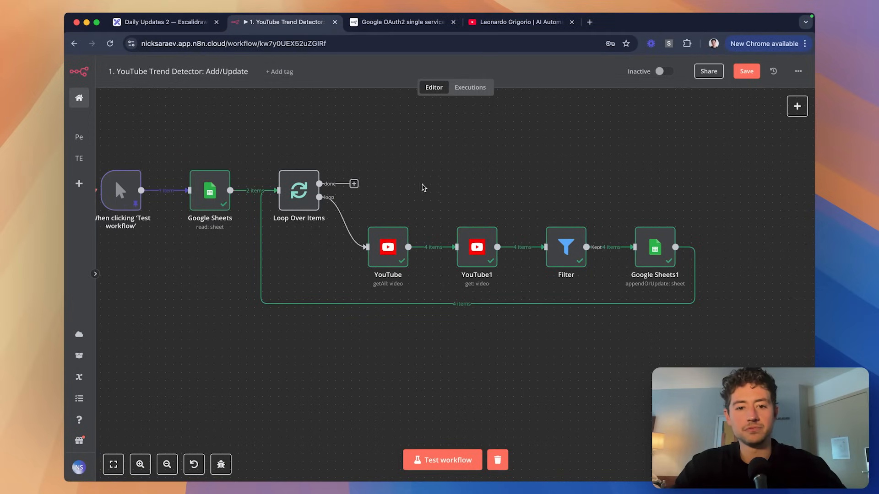
# Run the whole workflow as a test and open Google Sheets1's results.
pyautogui.click(453, 459)
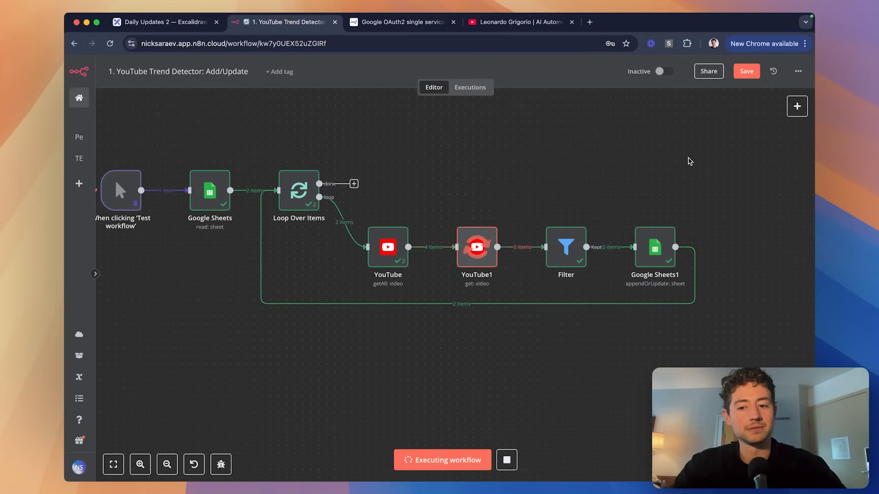
pyautogui.press('super+grave')
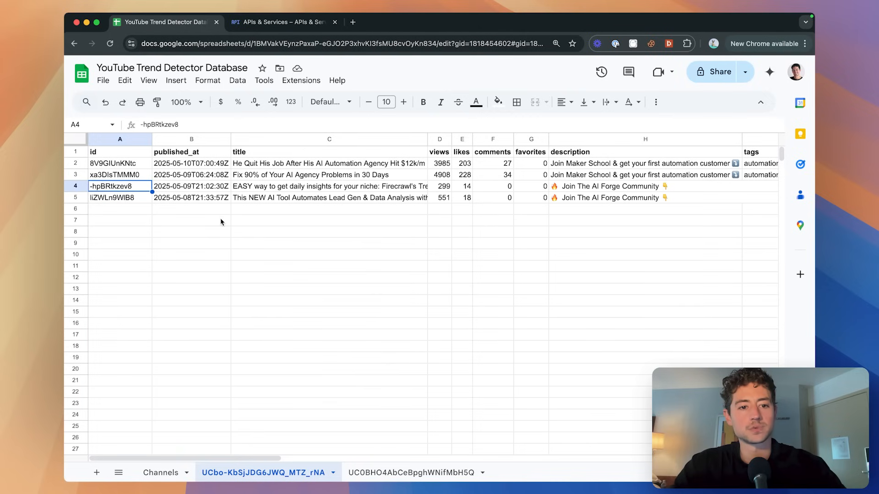
pyautogui.press('super+grave')
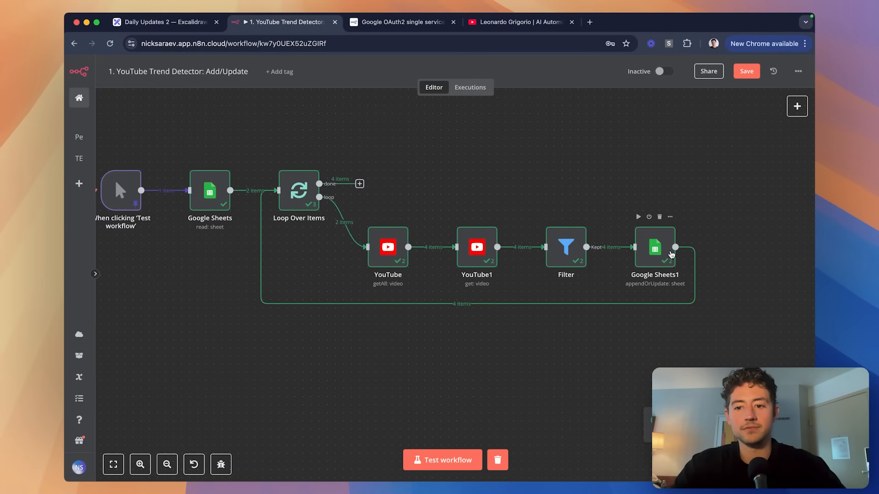
pyautogui.doubleClick(650, 252)
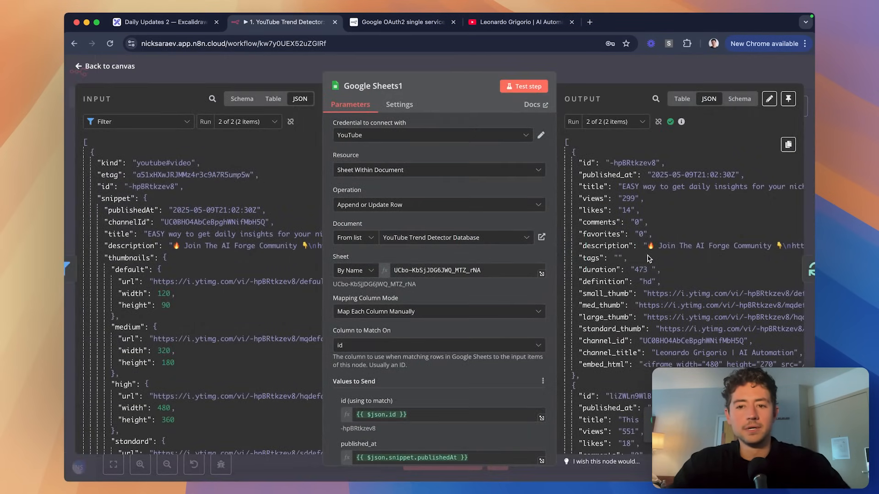
# Compare Google Sheets1's output and input for loop runs 1 of 2 and 2 of 2.
pyautogui.click(625, 126)
pyautogui.click(617, 147)
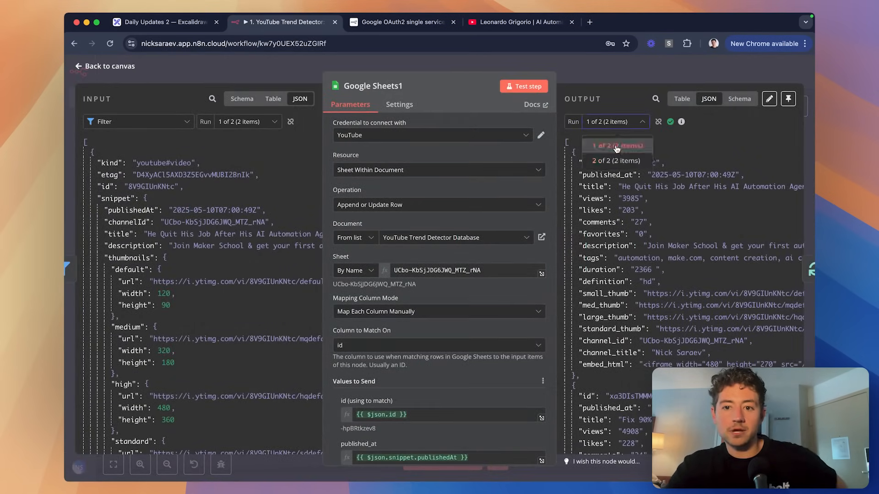
pyautogui.click(611, 122)
pyautogui.click(616, 163)
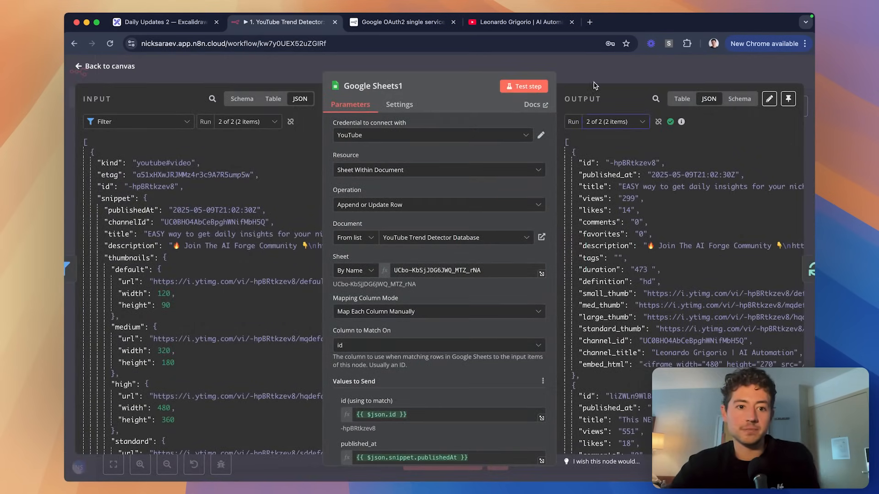
pyautogui.click(252, 123)
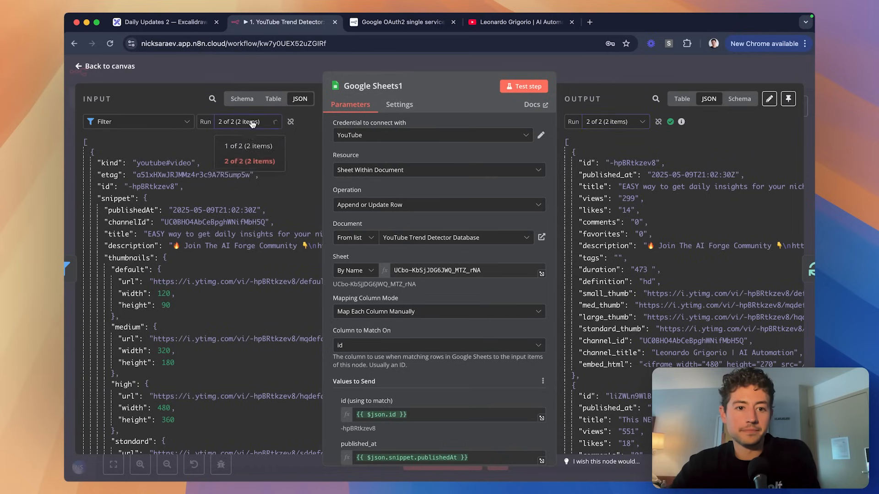
pyautogui.click(248, 146)
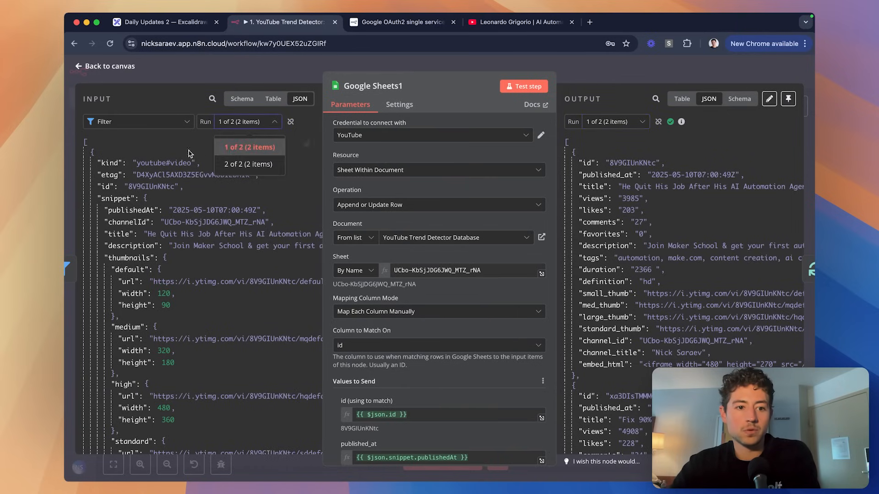
pyautogui.click(246, 124)
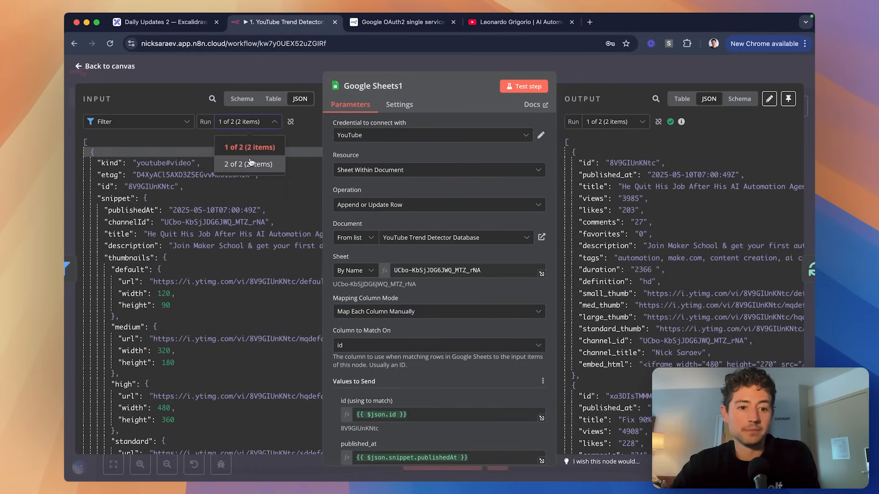
pyautogui.click(250, 164)
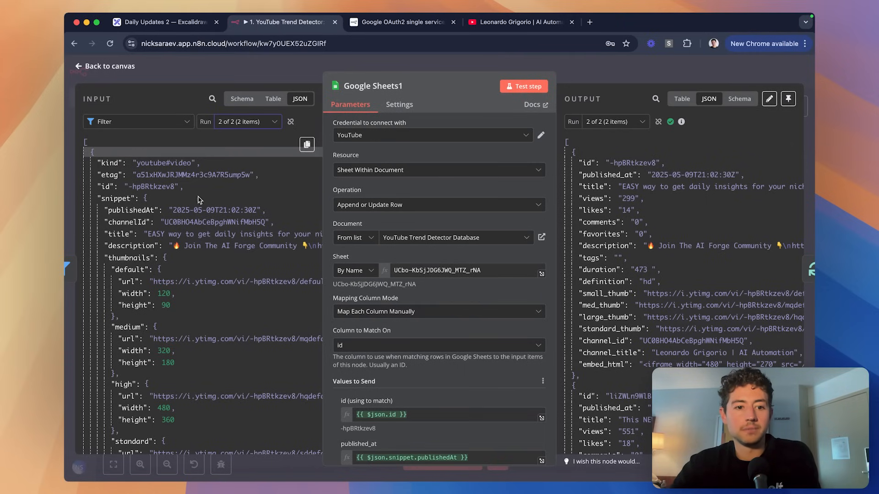
pyautogui.scroll(-3, 494, 215)
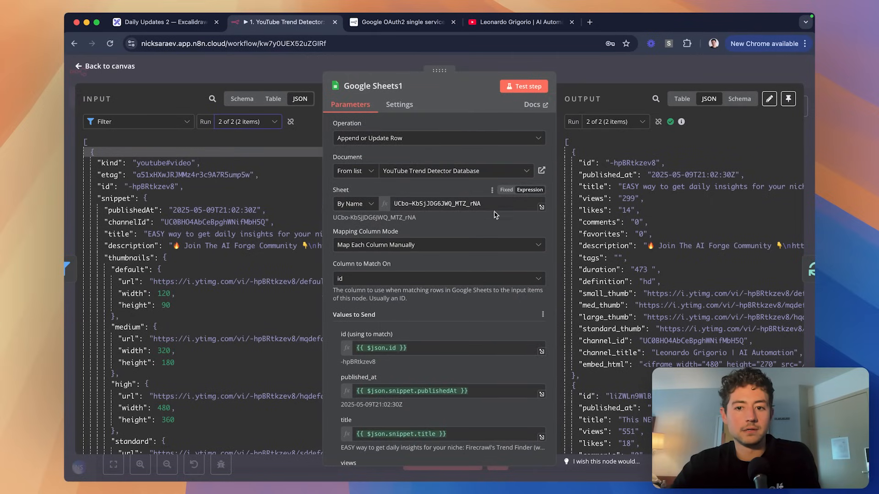
# Replace Google Sheets1's hardcoded sheet name with the video's snippet.channelId.
pyautogui.click(497, 204)
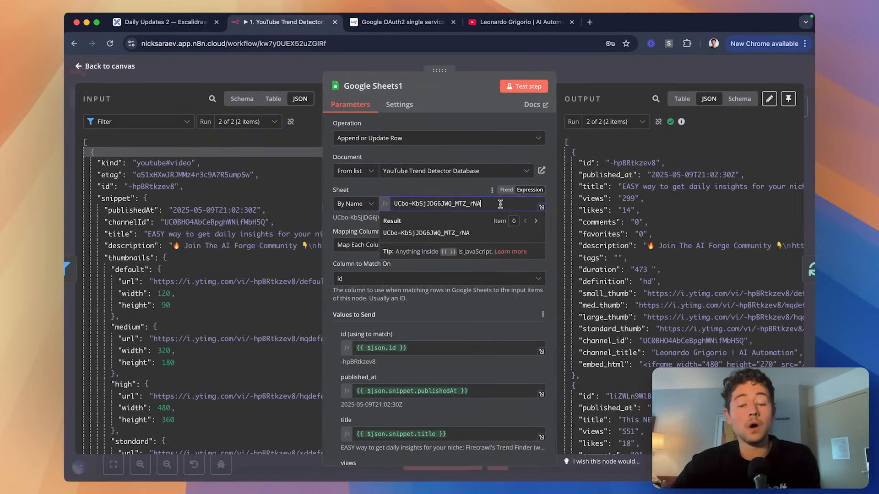
pyautogui.press('super+a')
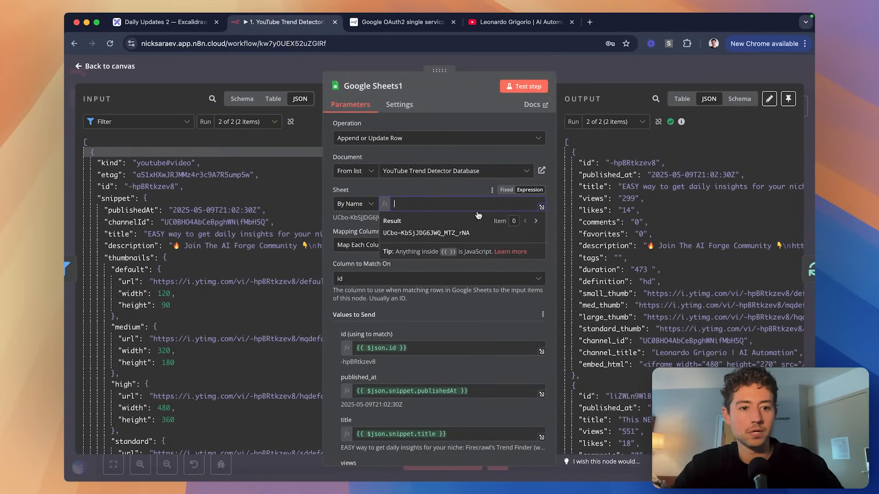
pyautogui.press('BackSpace')
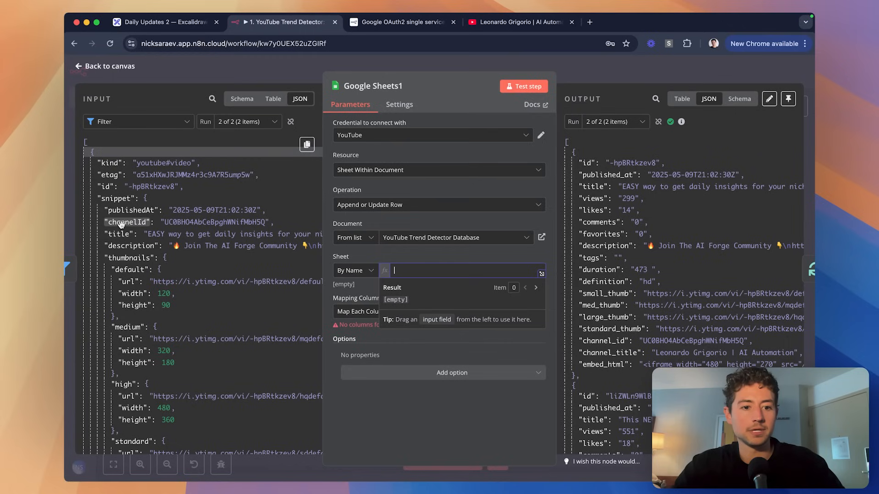
pyautogui.moveTo(122, 224); pyautogui.dragTo(485, 270)
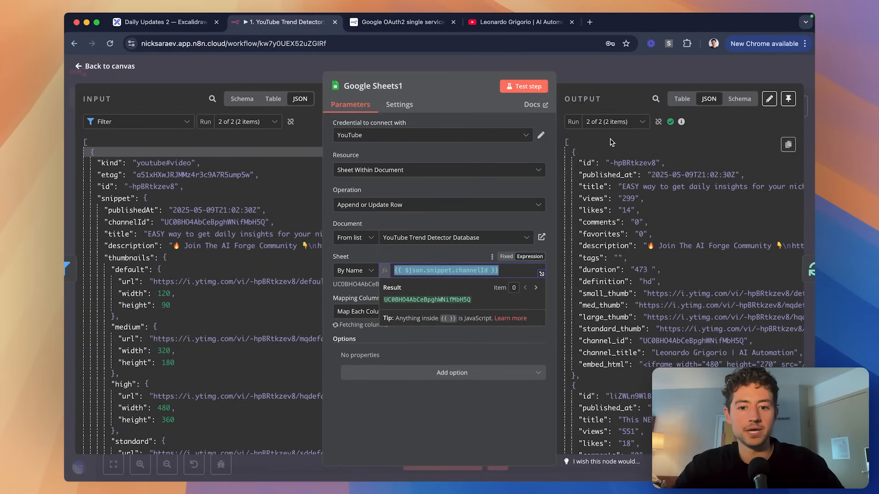
pyautogui.press('Escape')
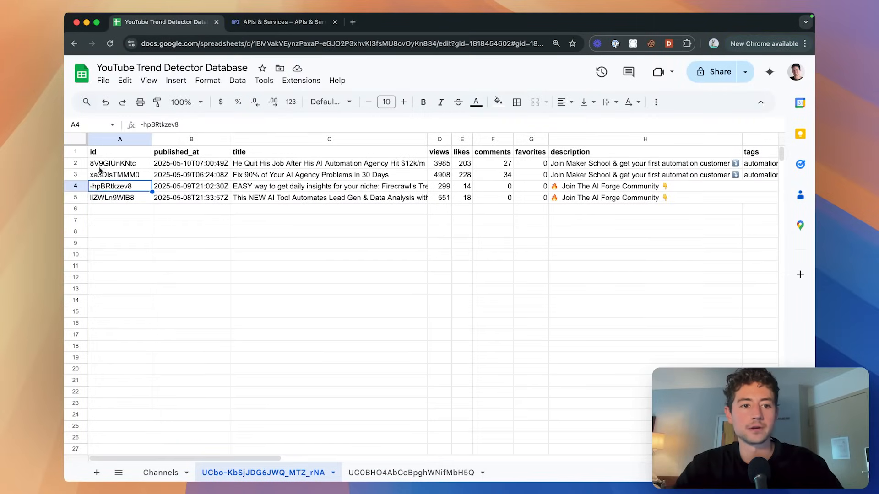
# Clear old video rows 2–5 and rerun the workflow, which errors at Google Sheets1.
pyautogui.moveTo(76, 163); pyautogui.dragTo(75, 197)
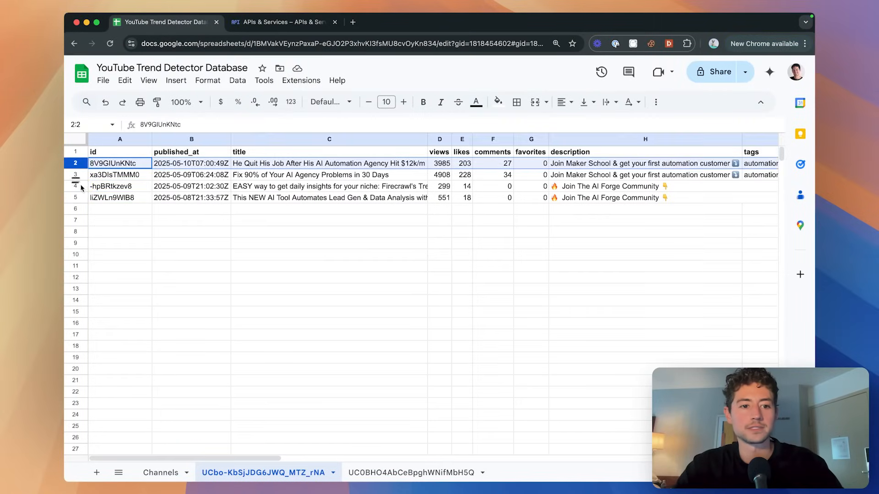
pyautogui.press('Delete')
pyautogui.press('super+grave')
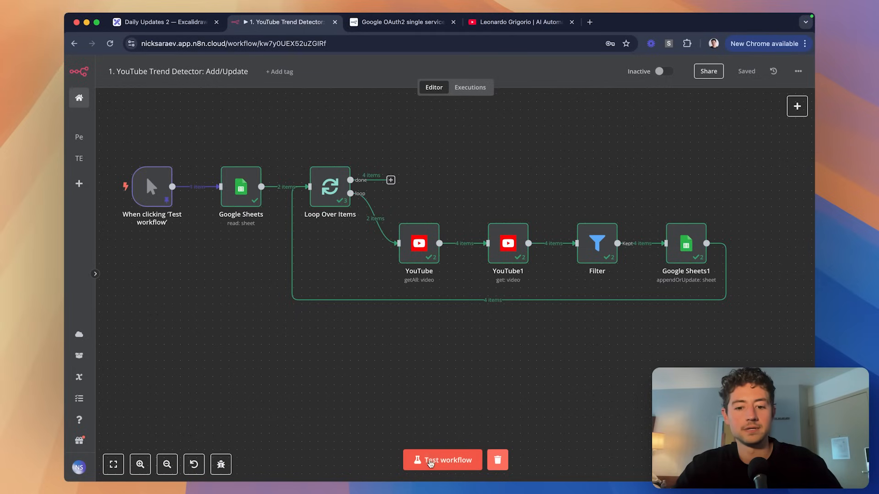
pyautogui.hscroll(2, 665, 341)
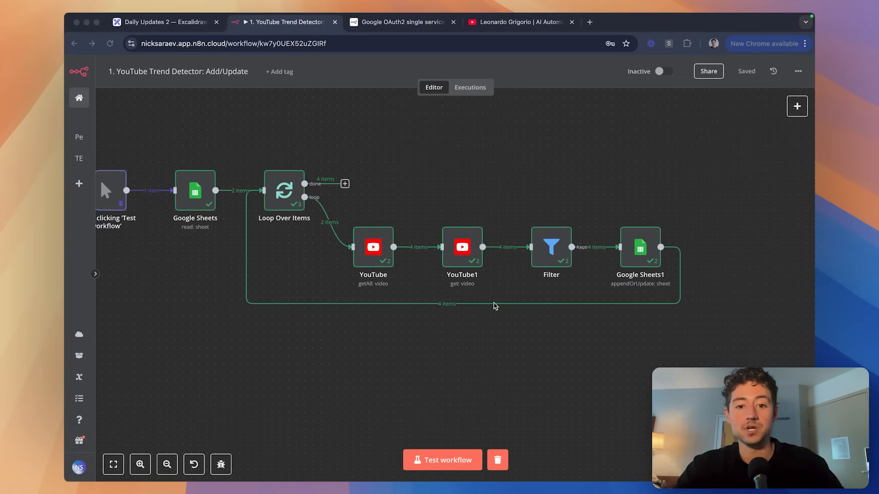
pyautogui.click(495, 306)
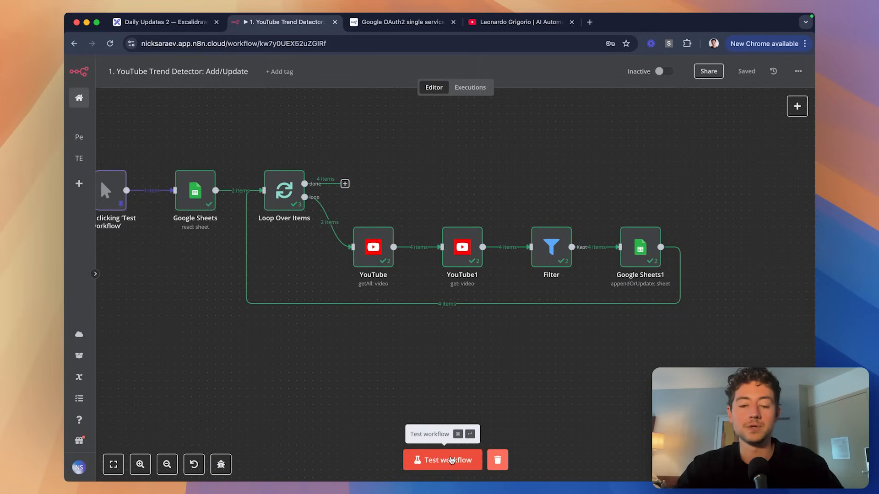
pyautogui.click(453, 459)
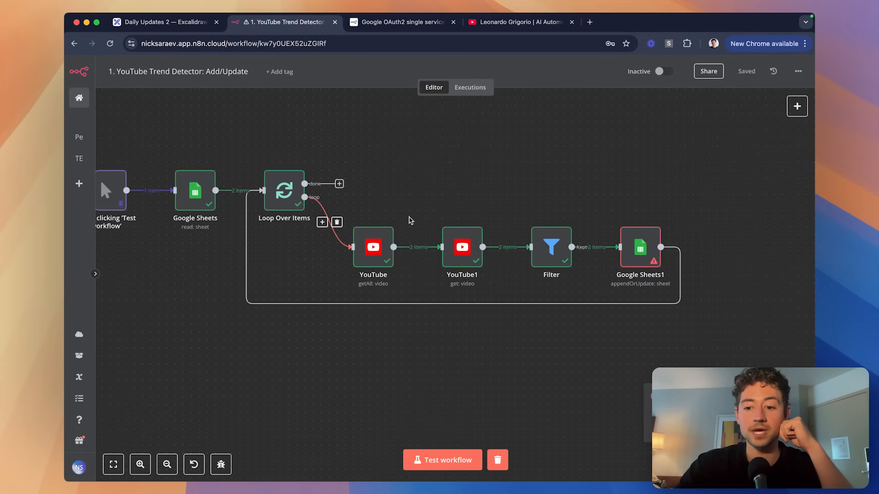
pyautogui.hscroll(3, 549, 275)
pyautogui.scroll(5, 604, 229)
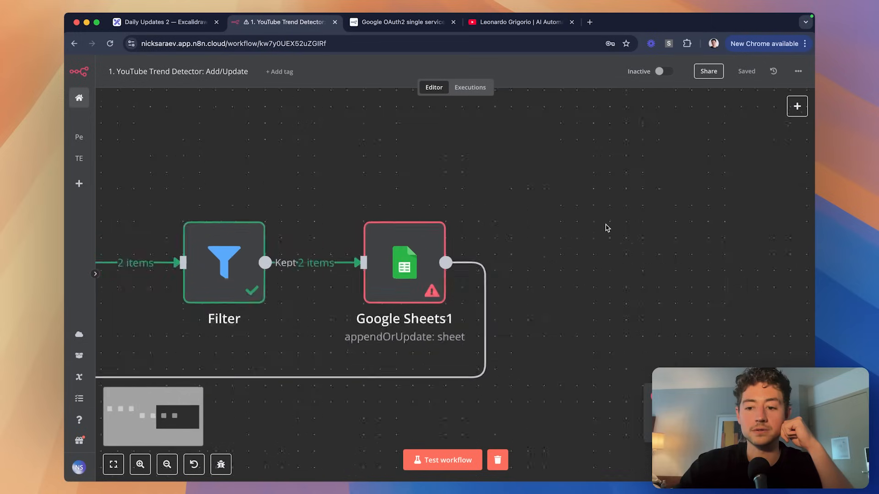
pyautogui.scroll(-3, 411, 237)
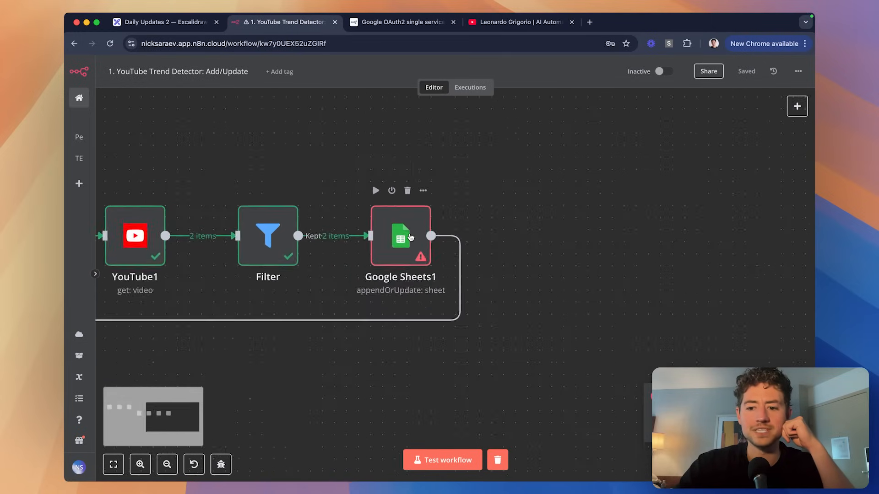
# Map the input id into Google Sheets1's 'id (using to match)' field as {{ $json.id }}, then check the second channel's sheet.
pyautogui.doubleClick(410, 237)
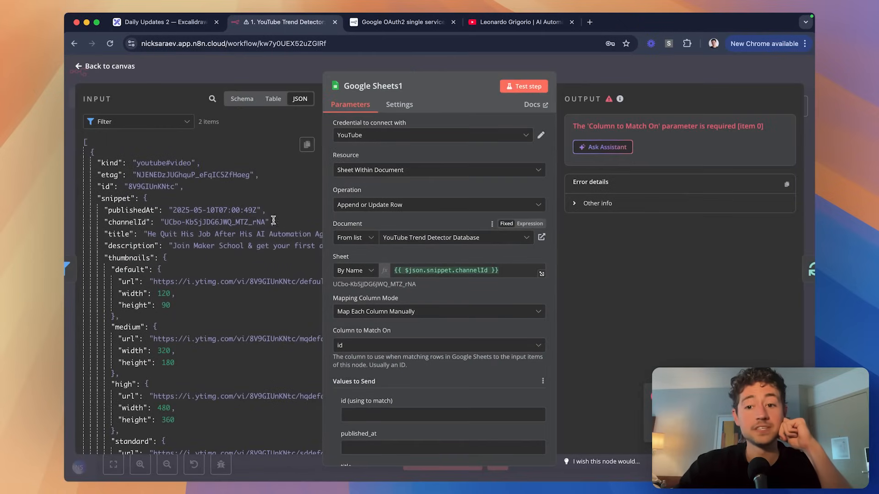
pyautogui.scroll(-3, 352, 229)
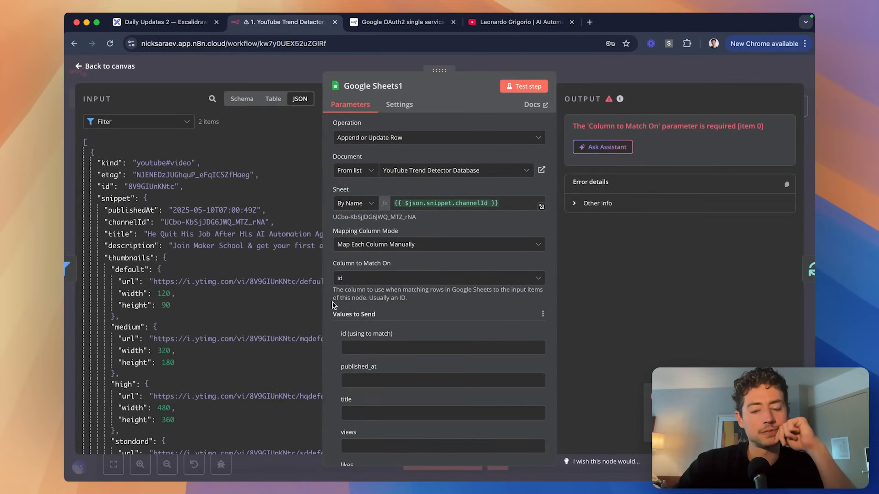
pyautogui.scroll(-6, 333, 305)
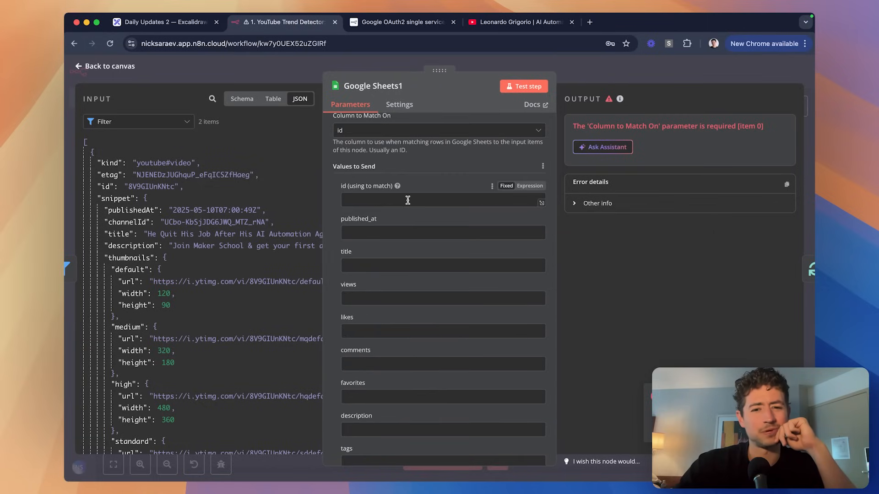
pyautogui.scroll(2, 407, 200)
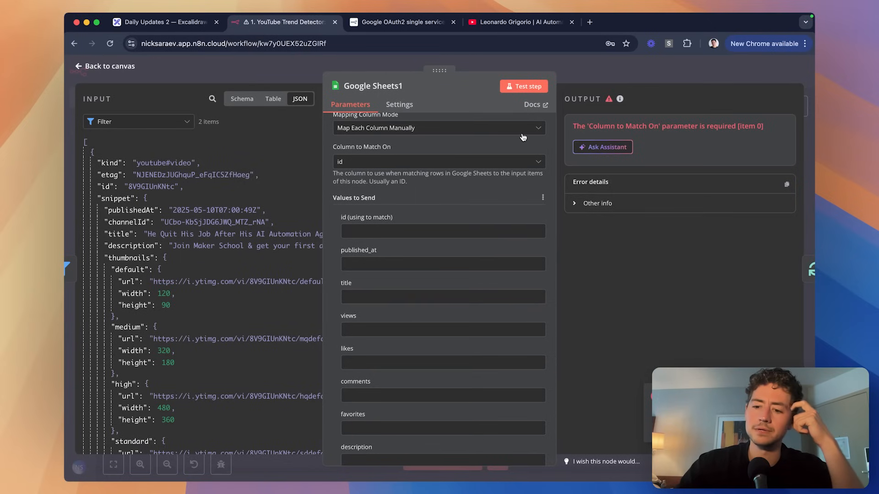
pyautogui.scroll(6, 461, 203)
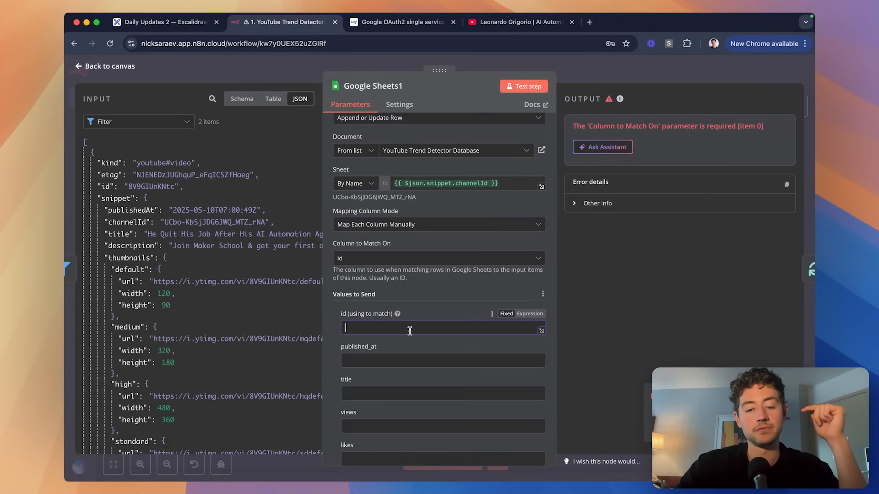
pyautogui.scroll(-10, 449, 324)
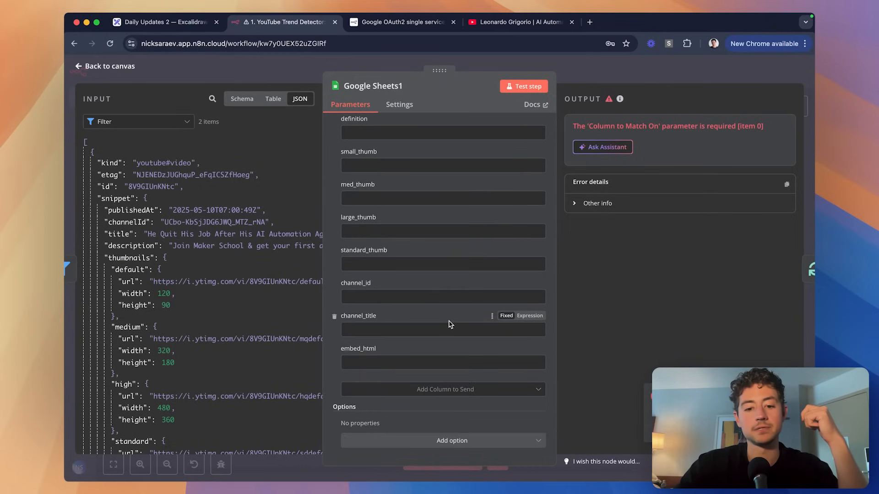
pyautogui.scroll(15, 449, 324)
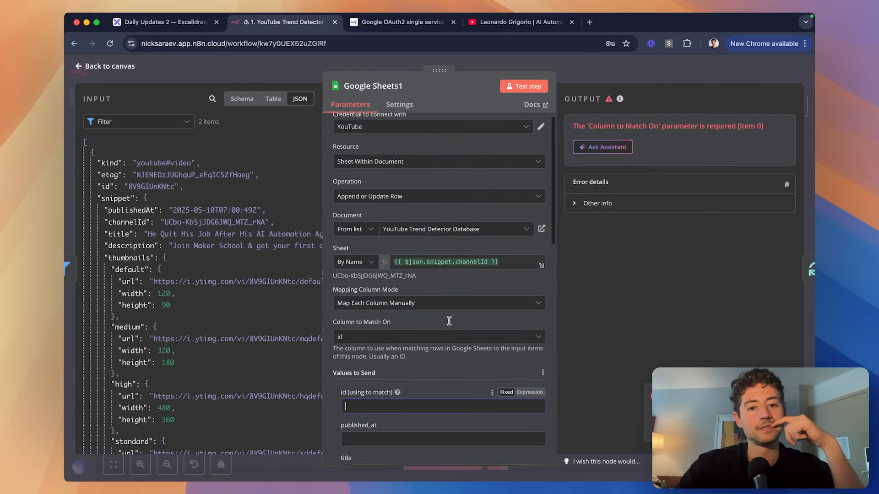
pyautogui.scroll(-5, 449, 321)
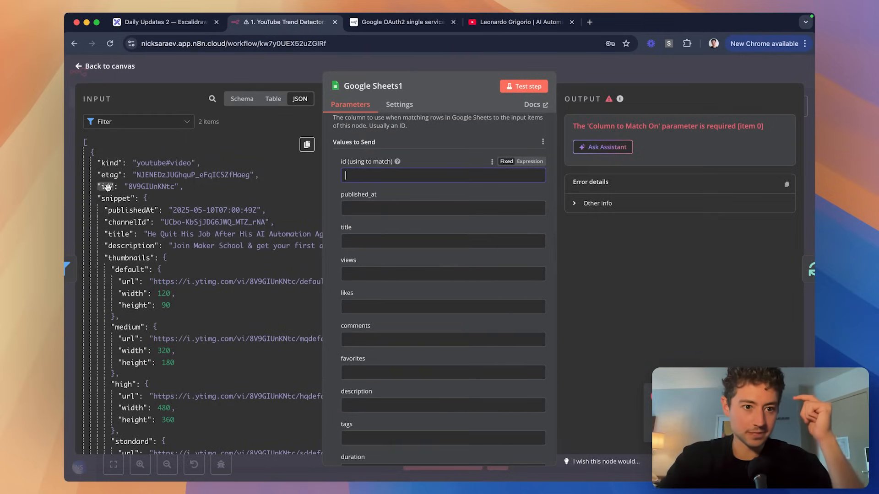
pyautogui.moveTo(106, 187); pyautogui.dragTo(345, 175)
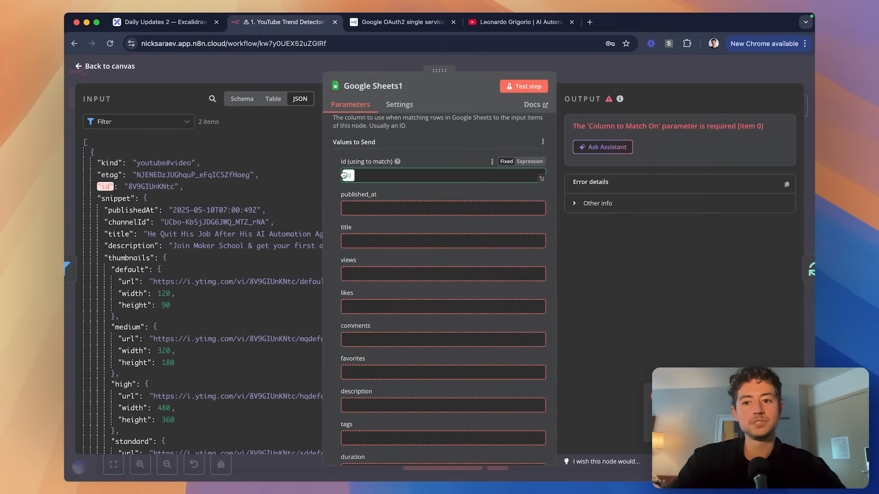
pyautogui.moveTo(344, 175); pyautogui.dragTo(346, 176)
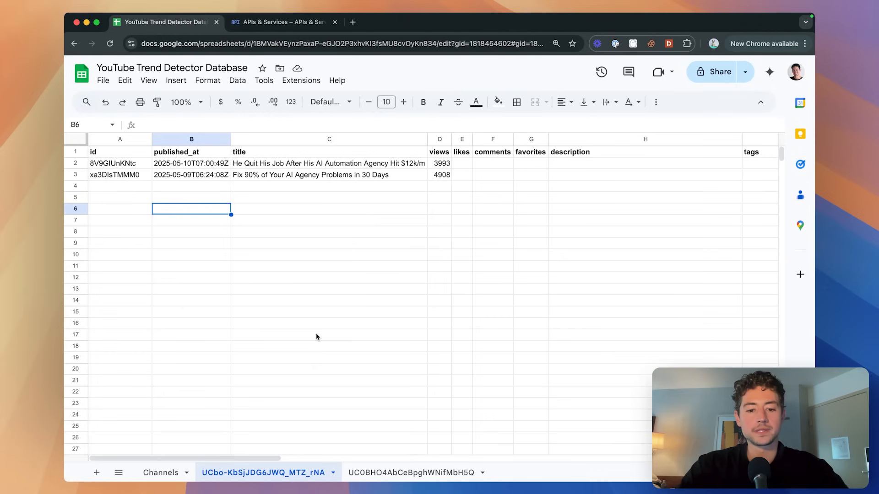
pyautogui.click(409, 472)
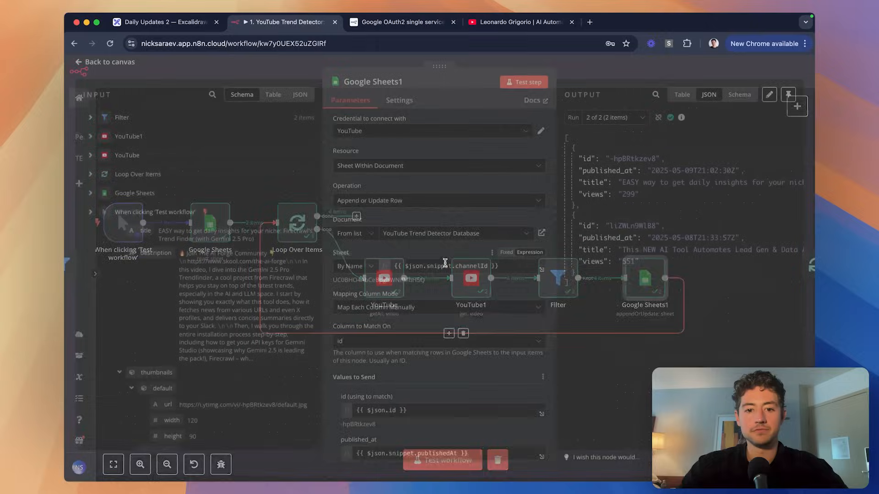
# Compare the first and second channel sheets in the spreadsheet.
pyautogui.scroll(-5, 501, 275)
pyautogui.scroll(-1, 501, 276)
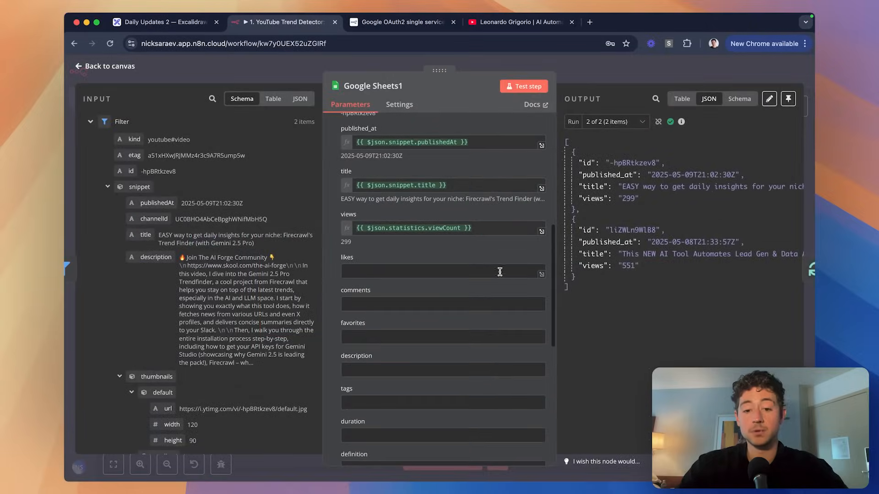
pyautogui.press('super+grave')
pyautogui.click(292, 473)
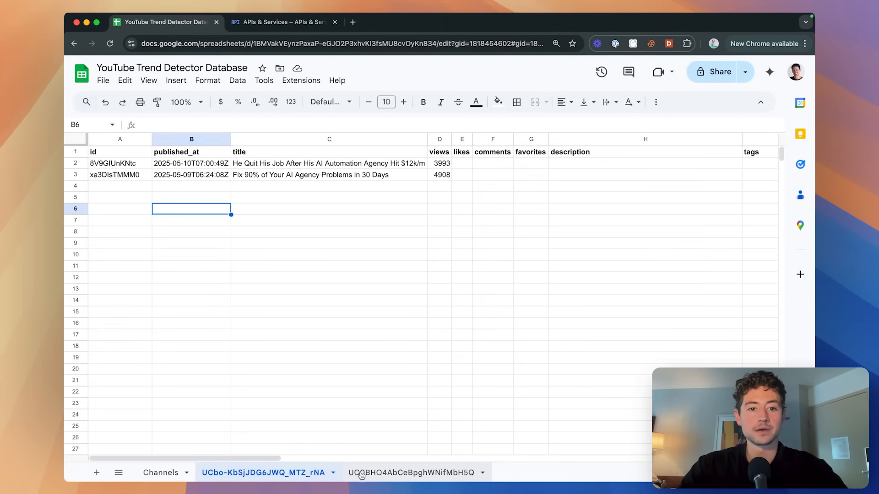
pyautogui.click(386, 473)
pyautogui.press('super+grave')
# Bring up Google Sheets1's duration-to-seconds regex expression, which currently evaluates to NaN.
pyautogui.click(345, 271)
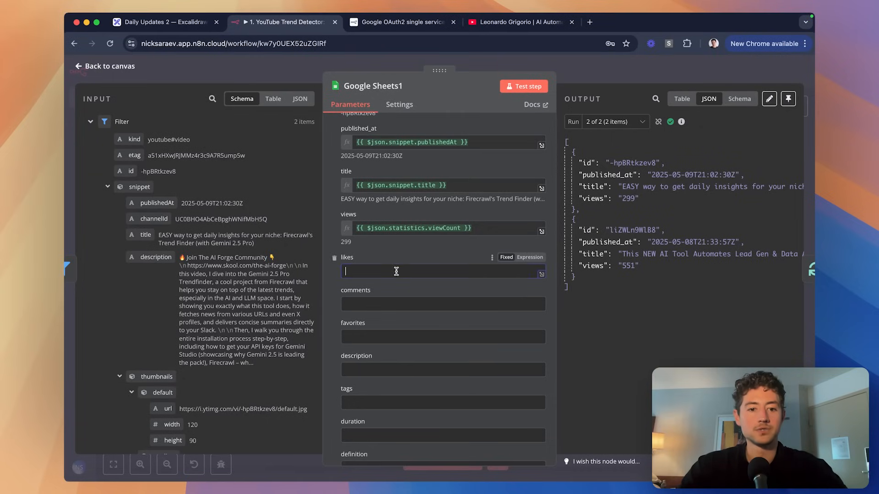
pyautogui.scroll(-10, 200, 246)
pyautogui.scroll(-10, 200, 246)
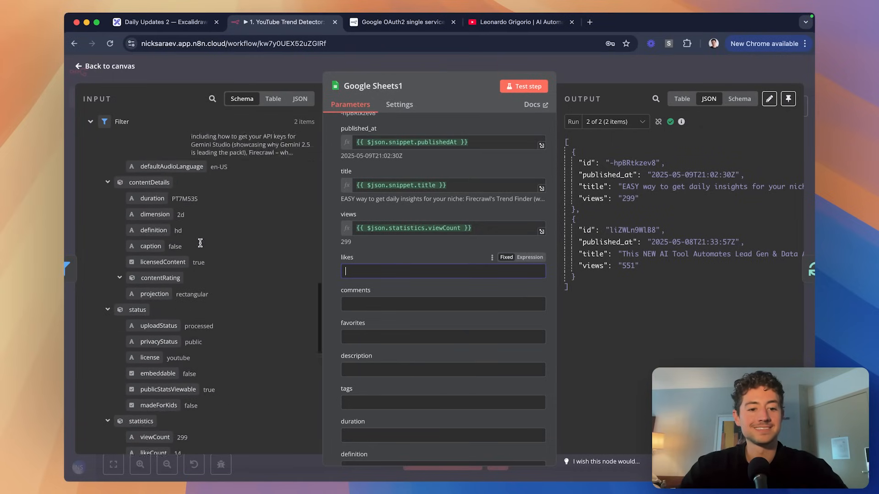
pyautogui.scroll(-5, 199, 246)
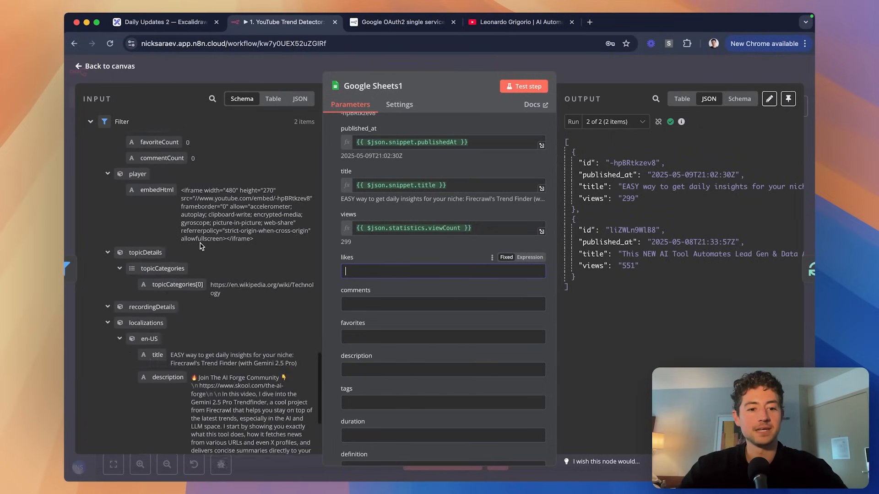
pyautogui.scroll(10, 205, 229)
pyautogui.scroll(5, 208, 220)
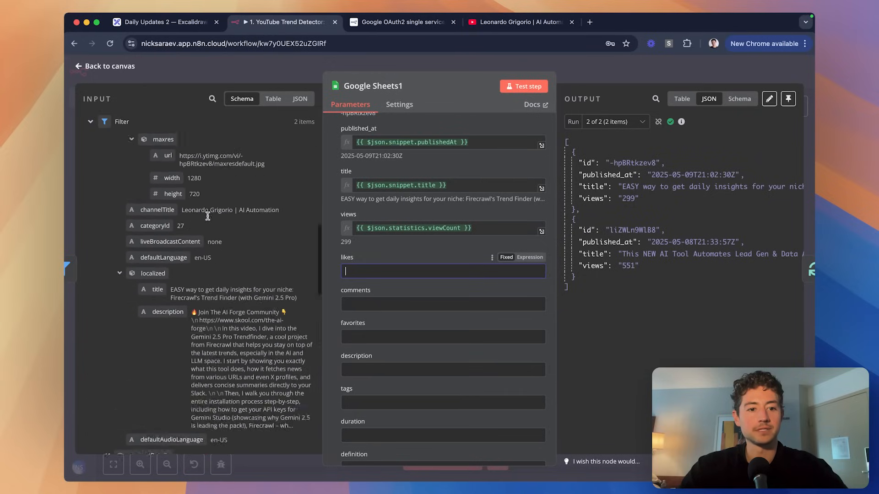
pyautogui.scroll(-5, 208, 221)
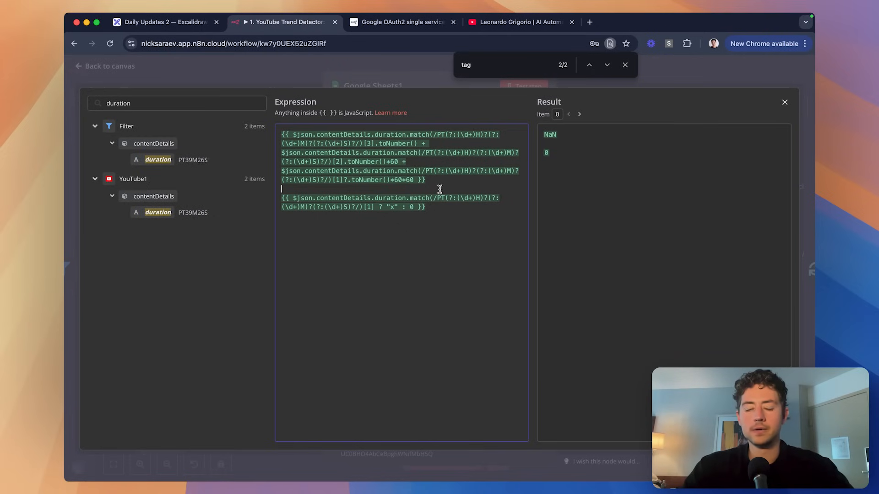
# Paste both duration expressions into ChatGPT and ask why the ISO8601-to-seconds conversion fails in n8n.
pyautogui.hotkey('alt', 'space')
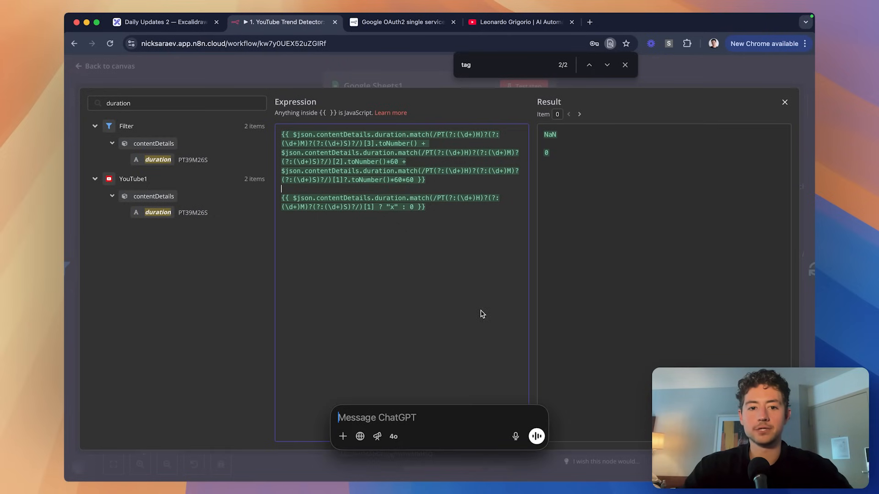
pyautogui.write('{{ $json.contentDetails.duration.match(/PT(?:(\\d+)H)?(?:(\\d+)M)?(?:(\\d+)S)?/)[3].toNumber() + $json.contentDetails.duration.match(/PT(?:(\\d+)H)?(?:(\\d+)M)?(?:(\\d+)S)?/)[2].toNumber()*60 + $json.contentDetails.duration.match(/PT(?:(\\d+)H)?(?:(\\d+)M)?(?:(\\d+)S)?/)[1]?.toNumber()*60*60 }}  {{ $json.contentDetails.duration.match(/PT(?:(\\d+)H)?(?:(\\d+)M)?(?:(\\d+)S)?/)[1] ? "x" : 0 }}')
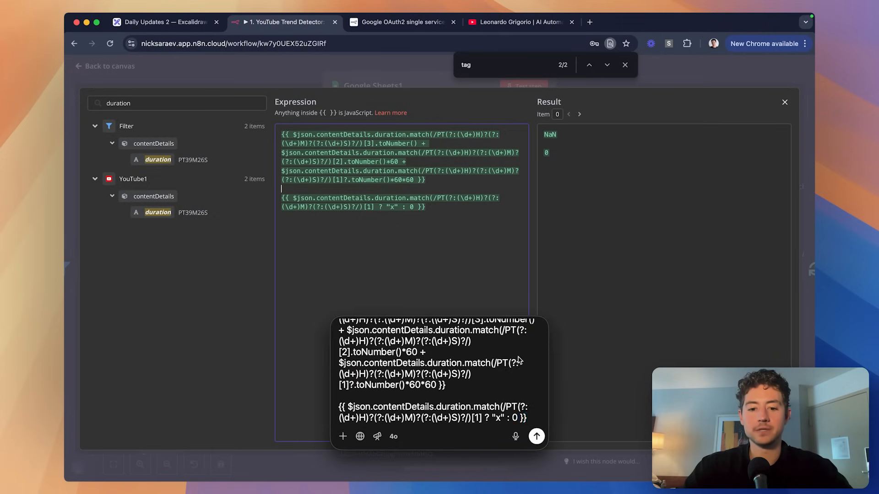
pyautogui.hotkey('shift', 'Return')
pyautogui.hotkey('shift', 'Return')
pyautogui.write('--')
pyautogui.hotkey('shift', 'Return')
pyautogui.hotkey('shift', 'Return')
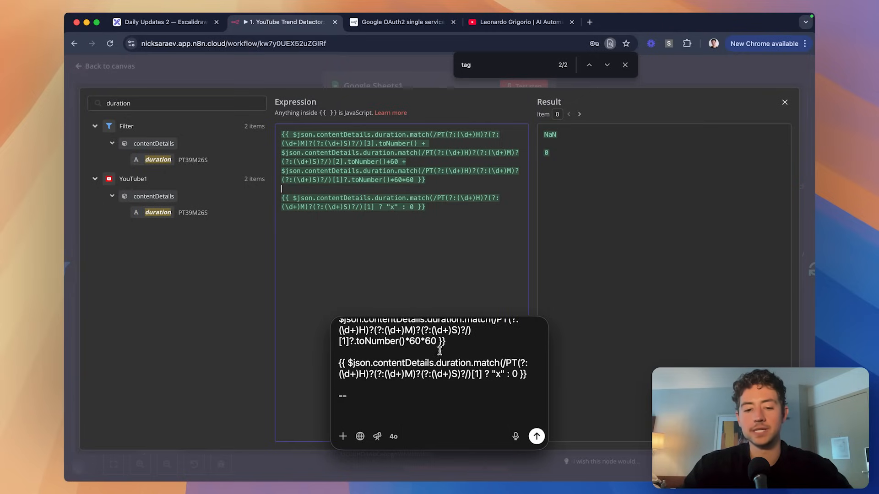
pyautogui.write("I'm ")
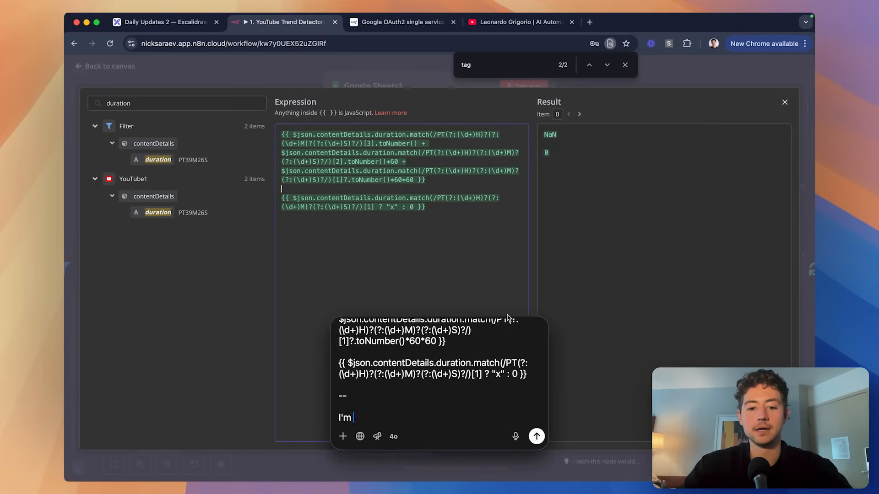
pyautogui.write('building this inside of n8n')
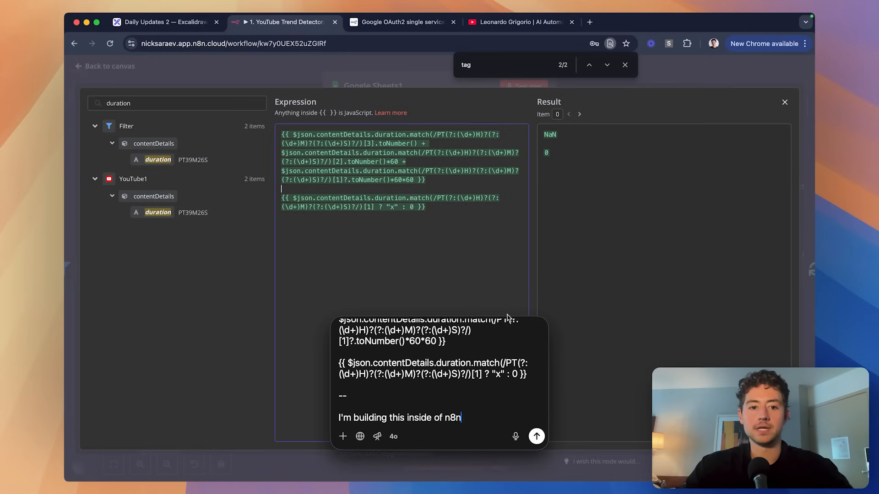
pyautogui.write(". TLDR I'm processing a")
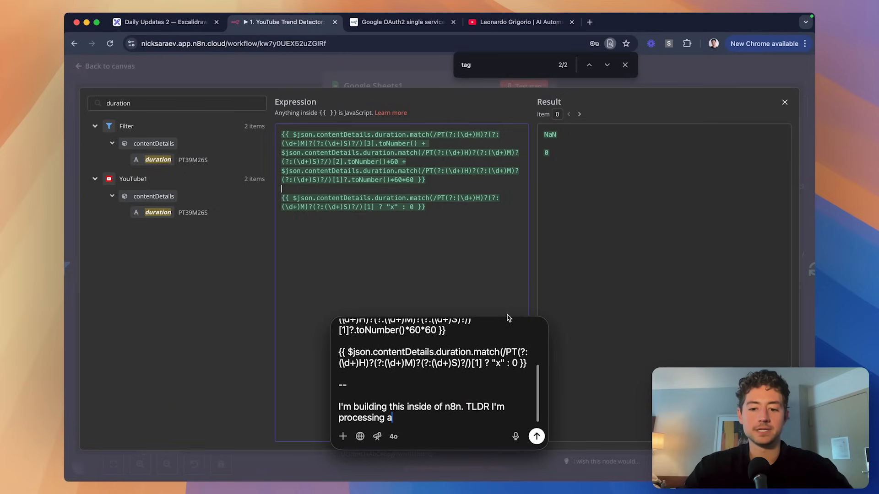
pyautogui.write('n ISO8601')
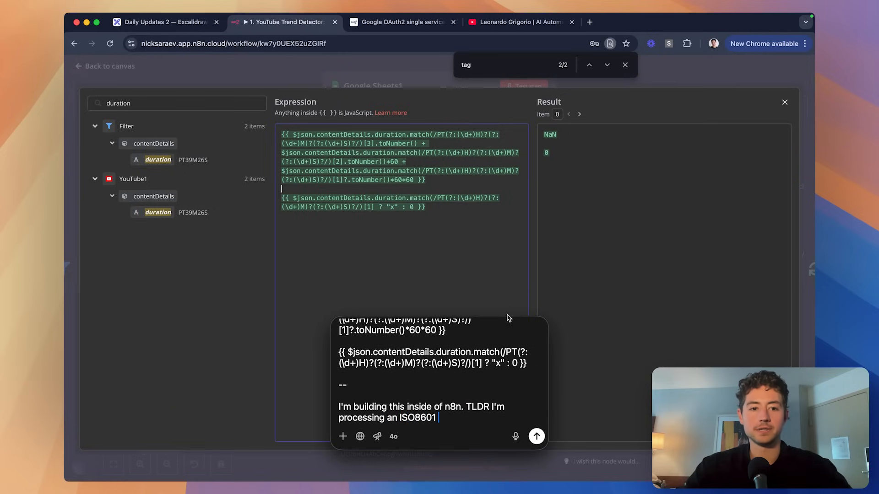
pyautogui.write(' duration code a')
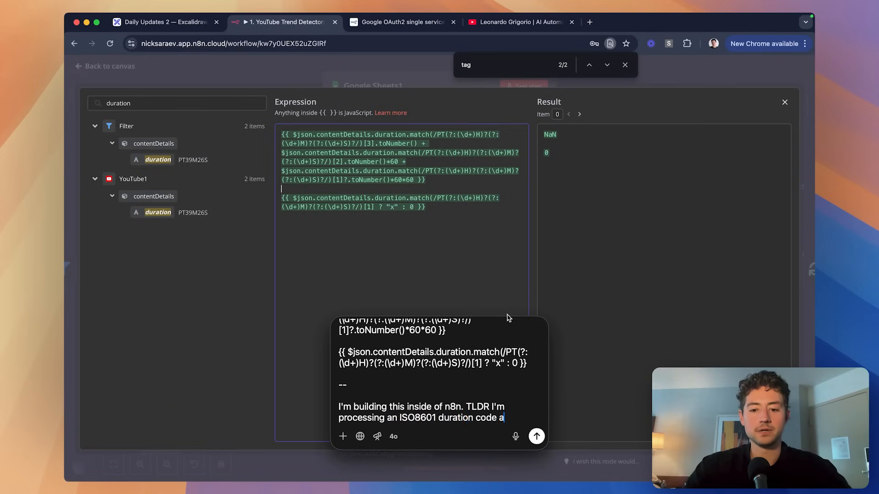
pyautogui.write('nd trying to turn it into')
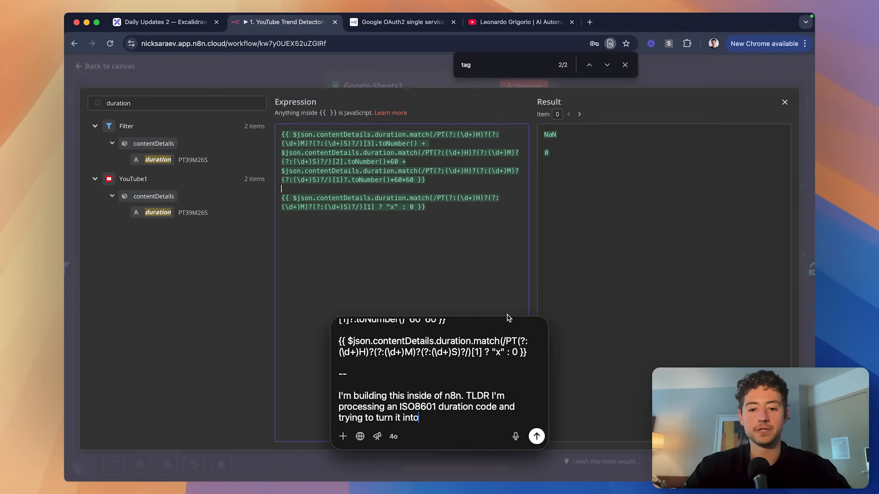
pyautogui.write(' a number of seconds')
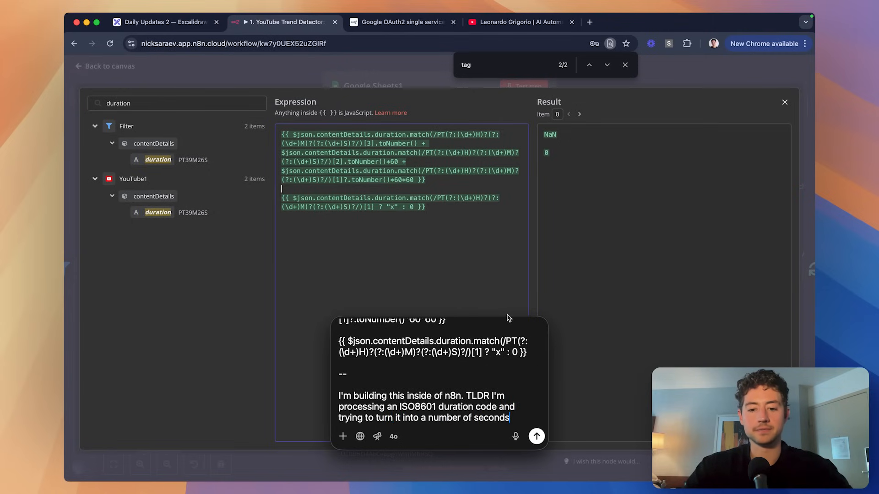
pyautogui.write(". Here's what I have above, d")
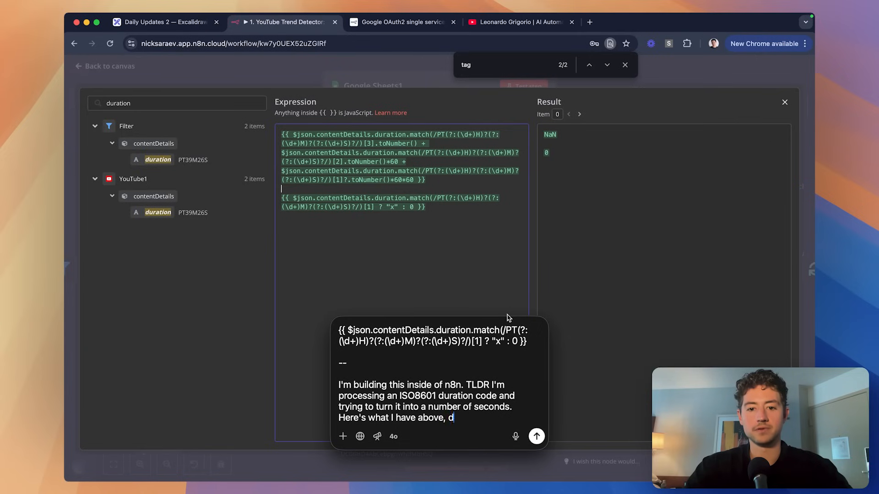
pyautogui.write("ebug why it isn't working. Alos")
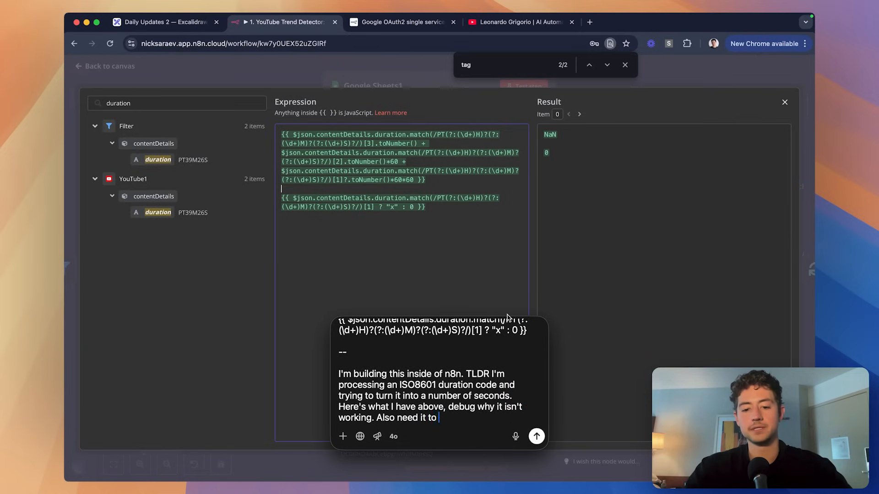
pyautogui.write('even if there')
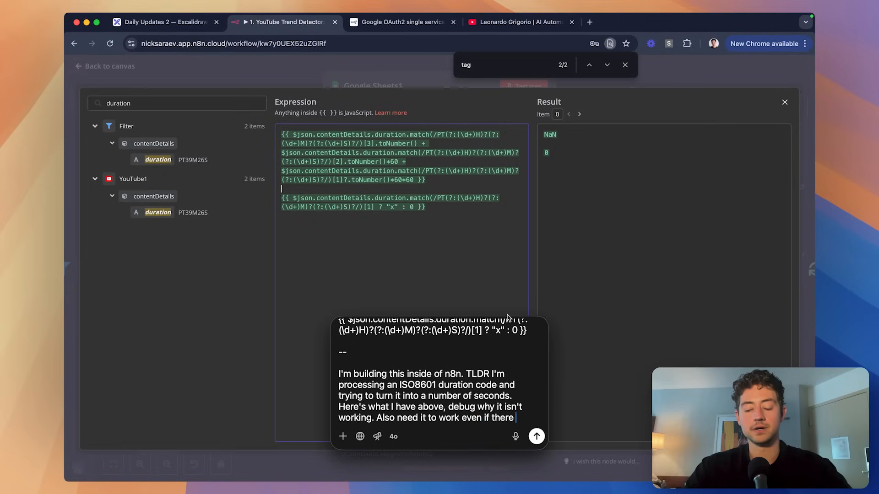
pyautogui.write(' are no elements found')
pyautogui.press('Return')
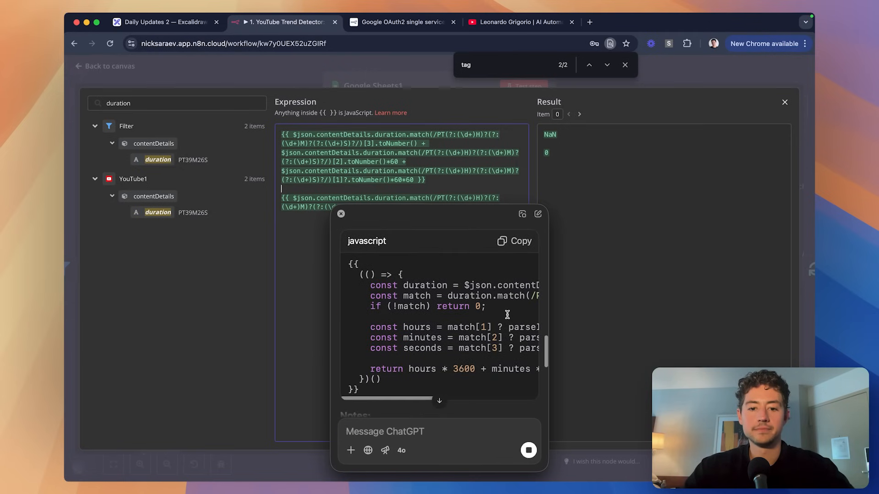
pyautogui.hscroll(5, 500, 270)
pyautogui.hscroll(-5, 498, 281)
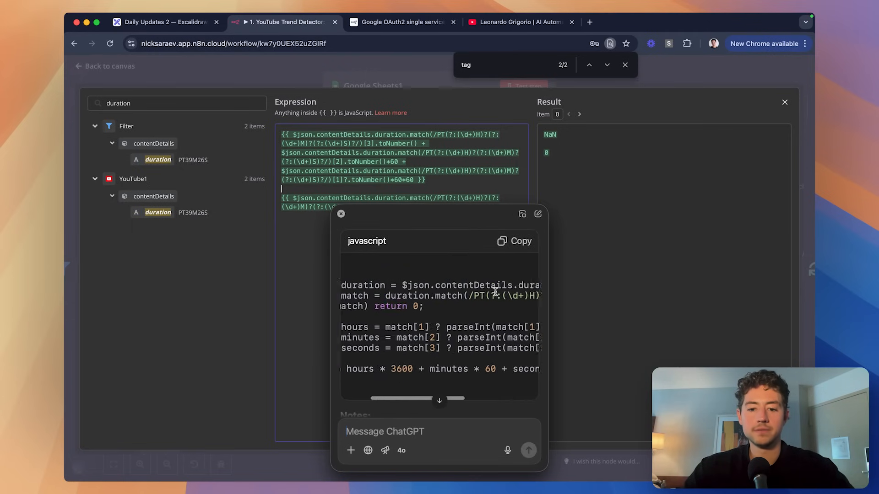
# Replace the duration expression with ChatGPT's IIFE code so it evaluates to 473.
pyautogui.click(514, 241)
pyautogui.press('super+a')
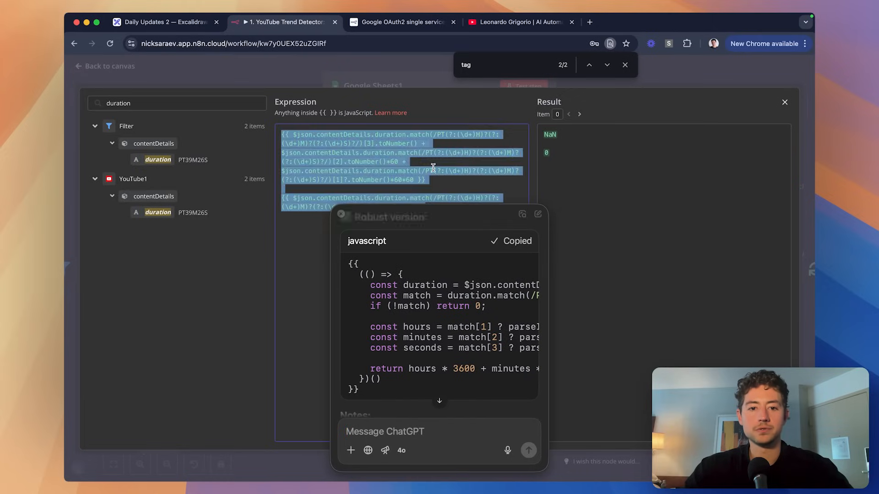
pyautogui.press('super+v')
pyautogui.press('super+a')
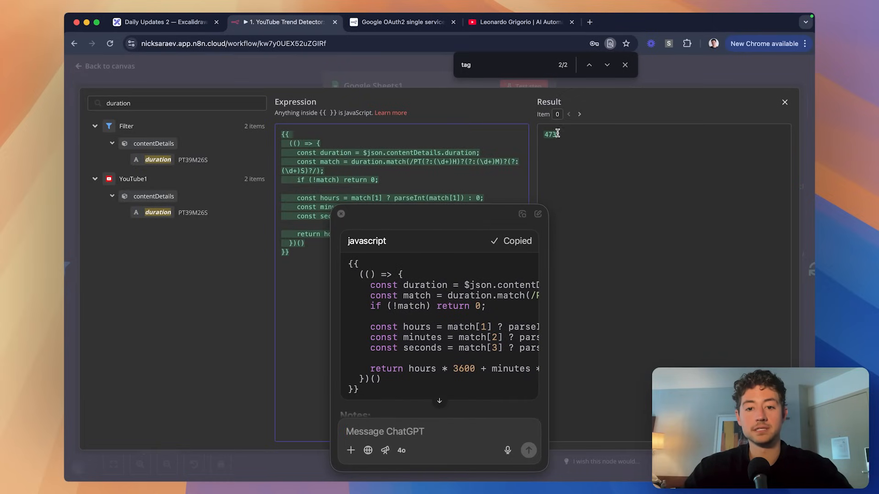
pyautogui.moveTo(434, 218); pyautogui.dragTo(588, 183)
pyautogui.scroll(-5, 593, 245)
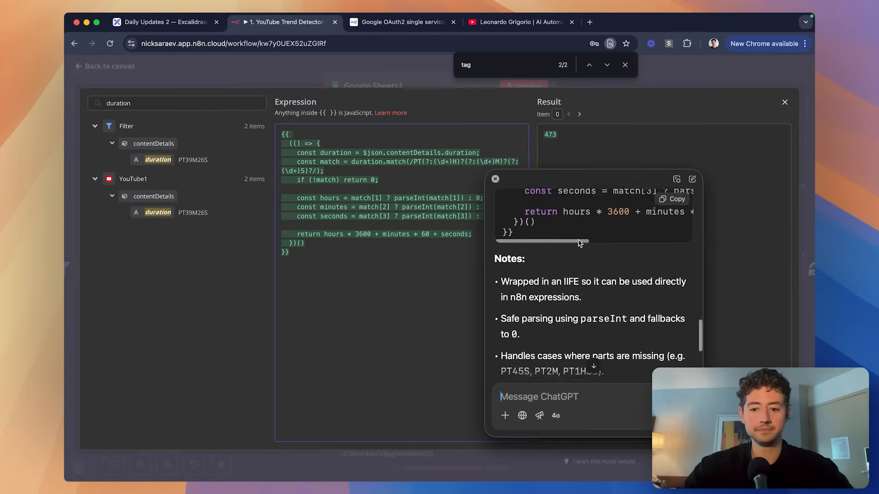
pyautogui.scroll(-2, 601, 279)
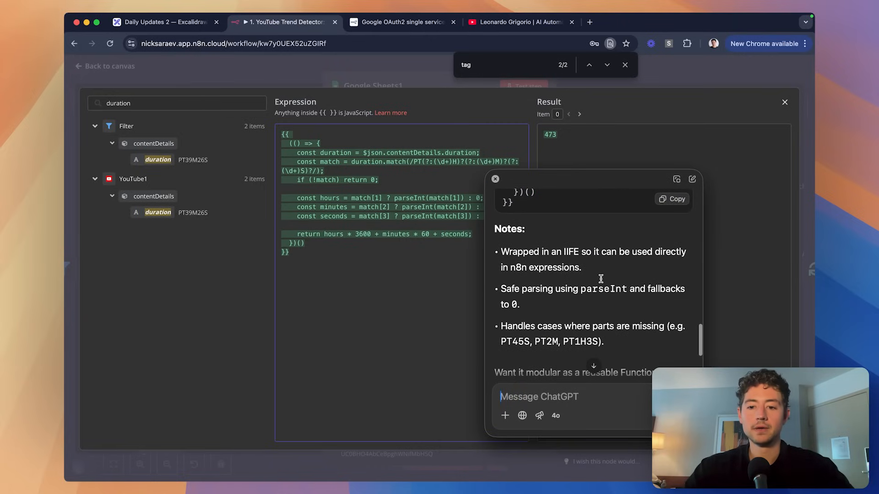
pyautogui.scroll(-2, 601, 282)
pyautogui.scroll(2, 599, 288)
pyautogui.doubleClick(571, 247)
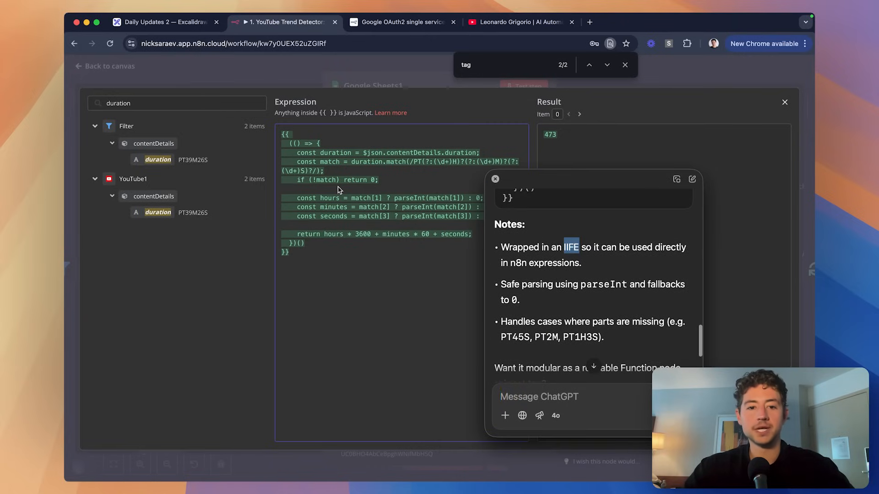
pyautogui.click(289, 144)
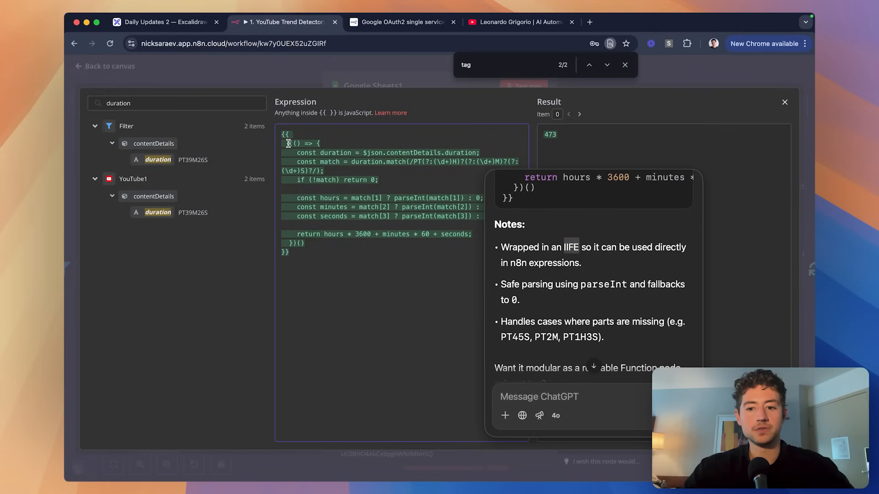
pyautogui.rightClick(386, 262)
pyautogui.click(397, 238)
# Close the expression view, ChatGPT answer and page search, returning to the workflow canvas.
pyautogui.scroll(-2, 593, 269)
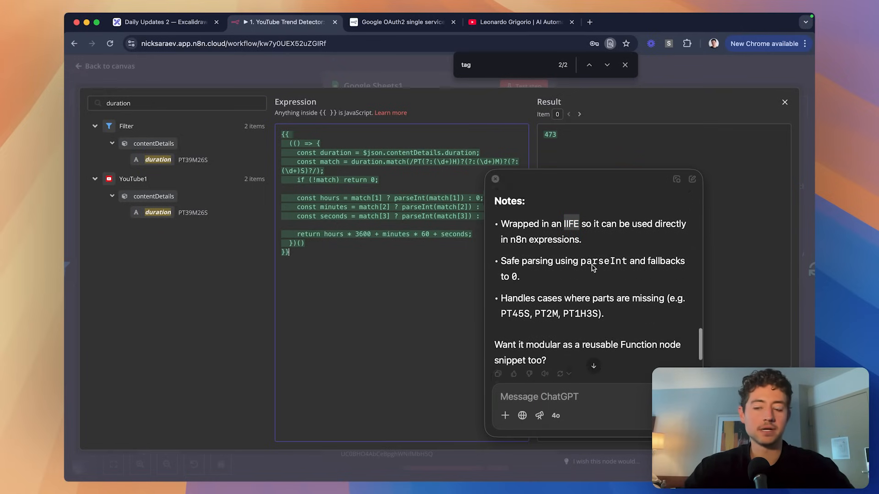
pyautogui.press('Escape')
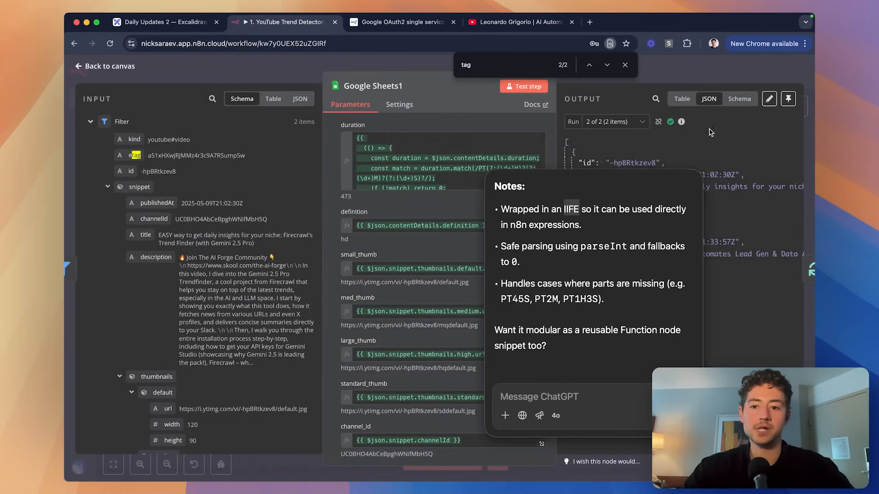
pyautogui.click(495, 179)
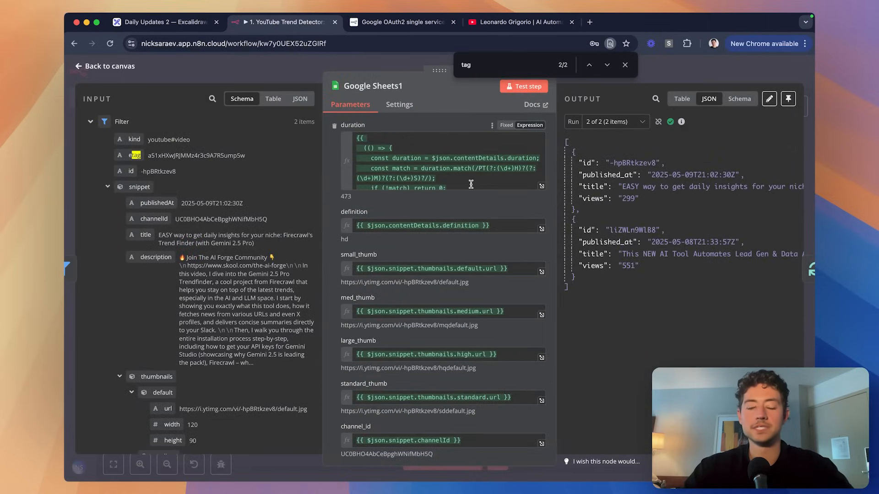
pyautogui.scroll(-5, 492, 179)
pyautogui.click(624, 65)
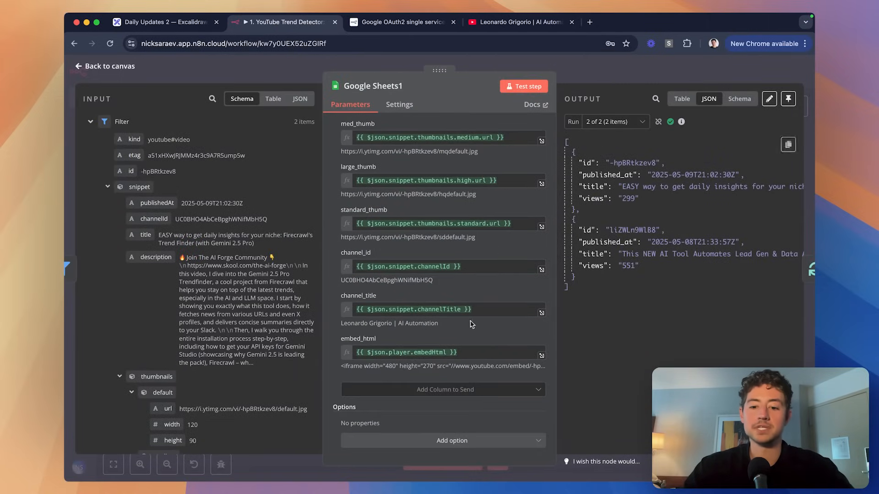
pyautogui.click(659, 72)
# Save the workflow and clear the test video ids in A2:A3 of the spreadsheet.
pyautogui.press('super+s')
pyautogui.hscroll(-2, 600, 166)
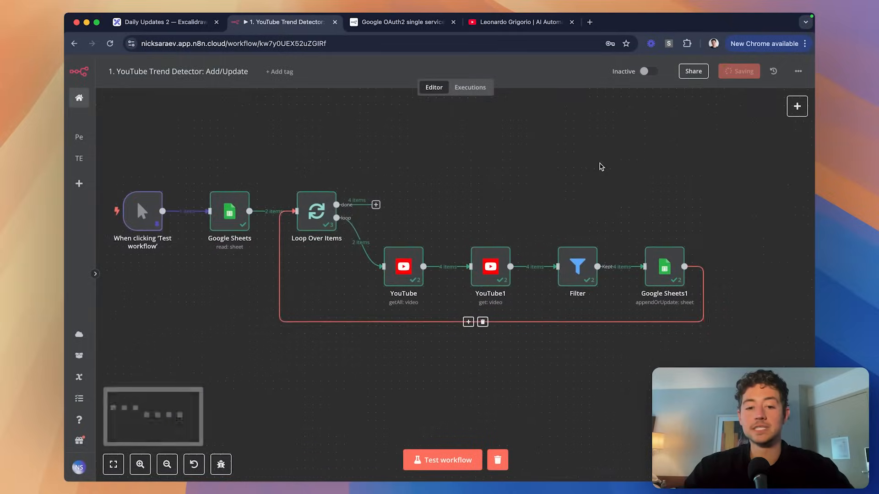
pyautogui.press('super+grave')
pyautogui.moveTo(114, 163); pyautogui.dragTo(123, 175)
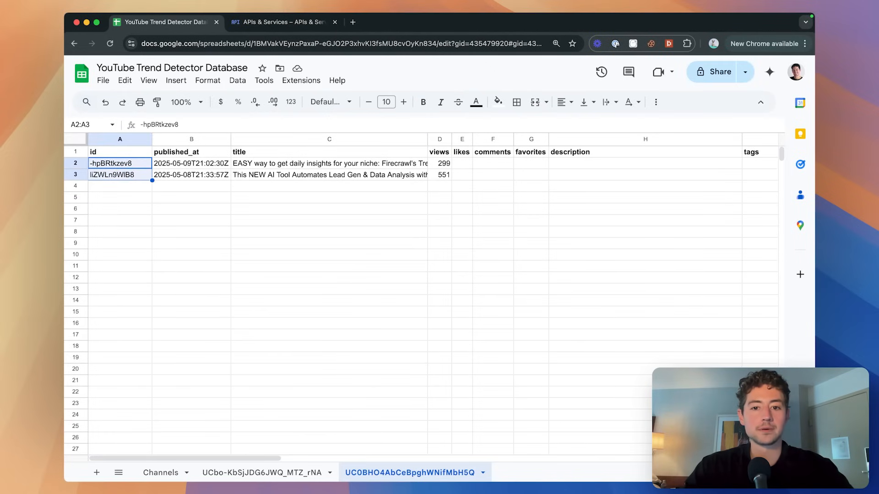
pyautogui.press('super+shift+Right')
pyautogui.press('super+shift+Right')
pyautogui.press('BackSpace')
# Delete the old video data in rows 2–3 of the first channel's sheet.
pyautogui.click(210, 323)
pyautogui.click(276, 472)
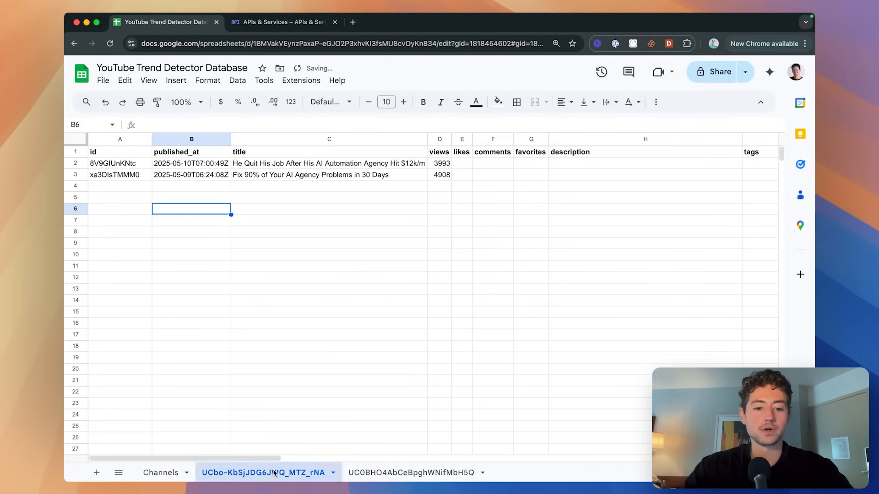
pyautogui.click(75, 163)
pyautogui.keyDown('shift'); pyautogui.click(75, 174); pyautogui.keyUp('shift')
pyautogui.press('BackSpace')
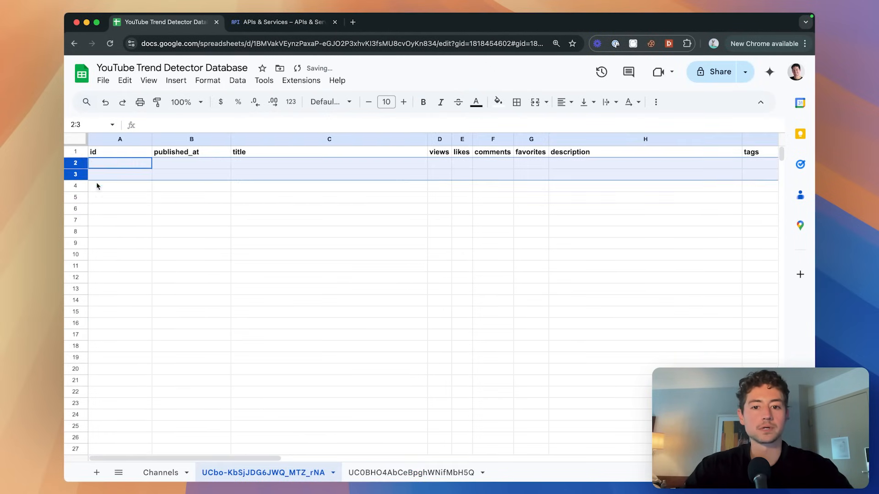
pyautogui.click(96, 186)
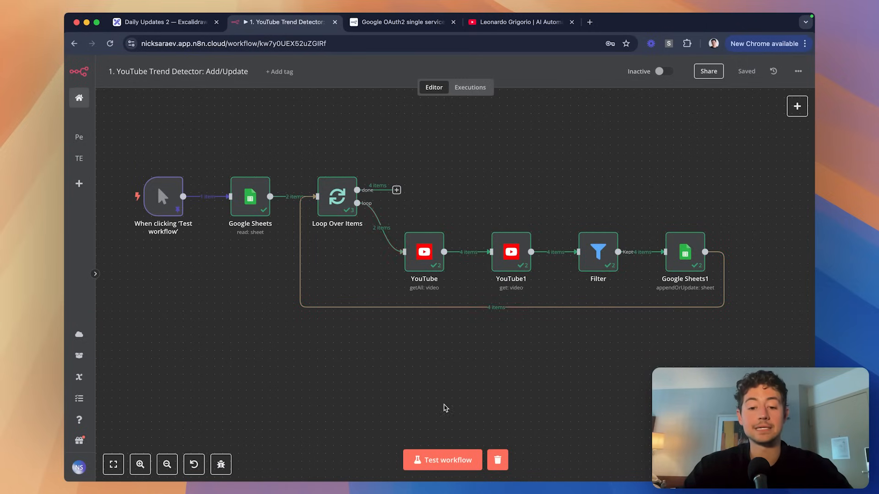
# Rerun the workflow and review the refreshed video rows and tags on both channel sheets.
pyautogui.click(442, 460)
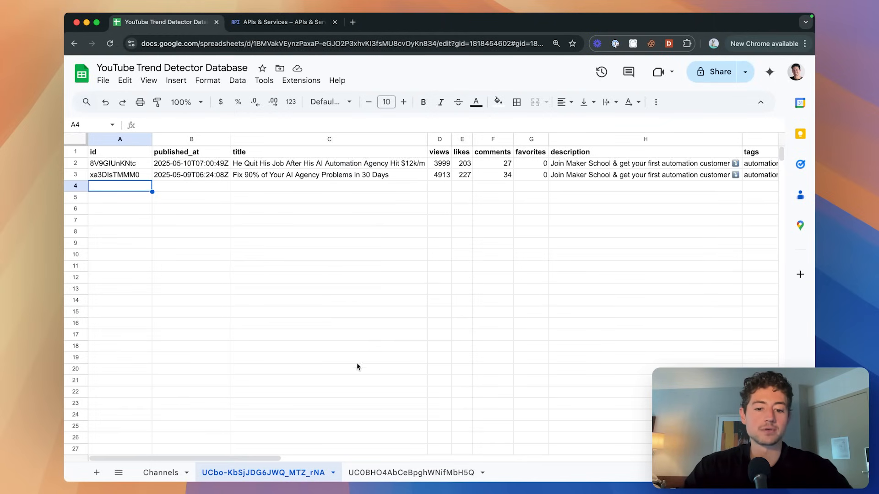
pyautogui.click(385, 474)
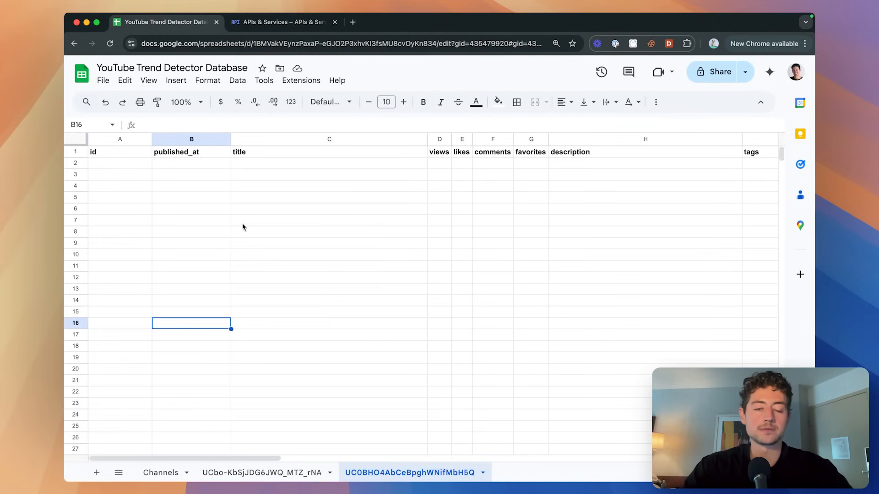
pyautogui.hscroll(6, 338, 183)
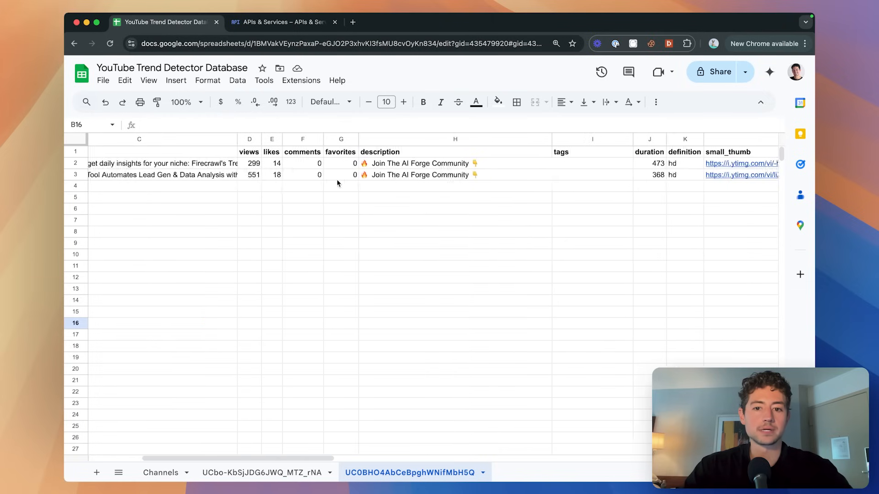
pyautogui.click(526, 167)
pyautogui.hscroll(-6, 526, 167)
pyautogui.click(268, 472)
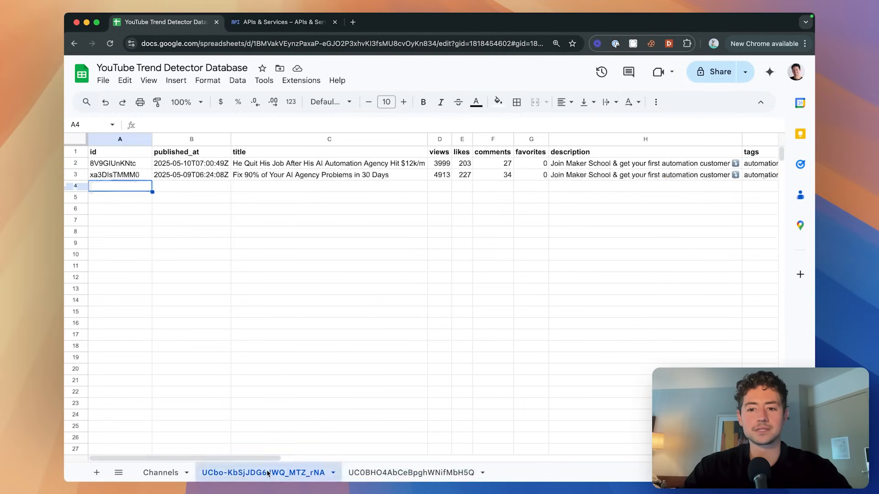
pyautogui.hscroll(7, 519, 235)
pyautogui.doubleClick(451, 164)
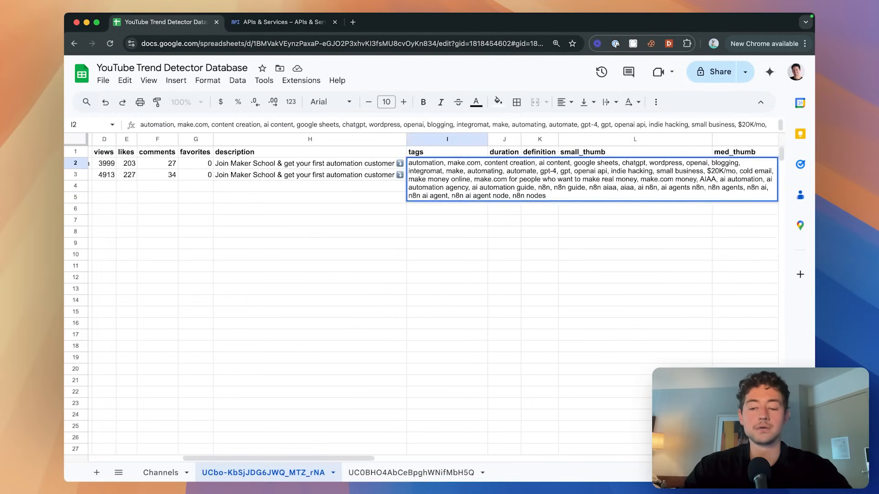
pyautogui.press('Escape')
pyautogui.click(418, 472)
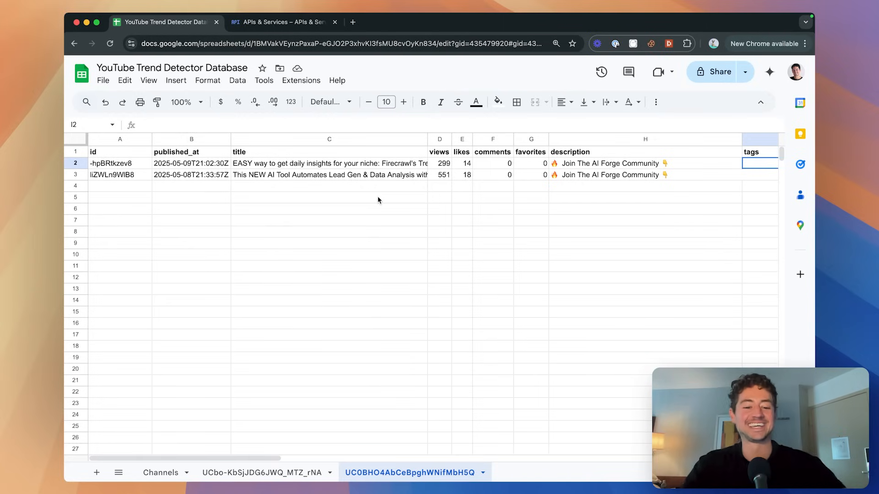
# Unpin the test data from the manual trigger node in n8n.
pyautogui.press('super+Tab')
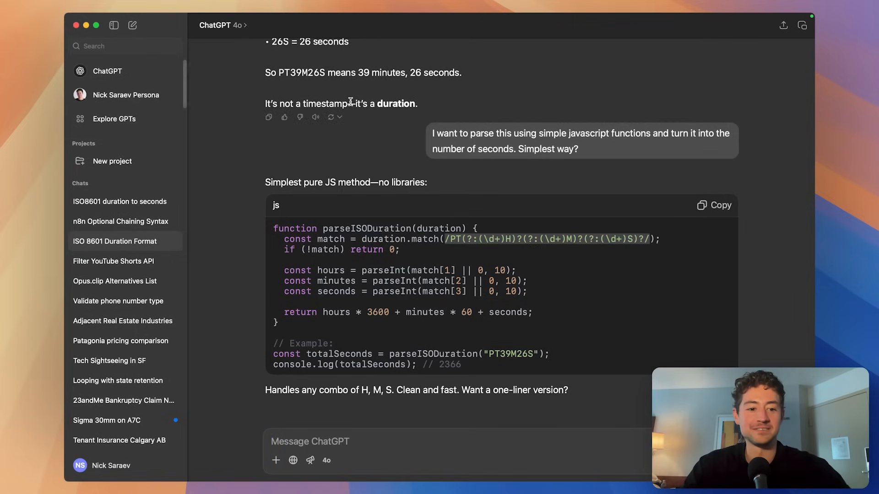
pyautogui.click(76, 25)
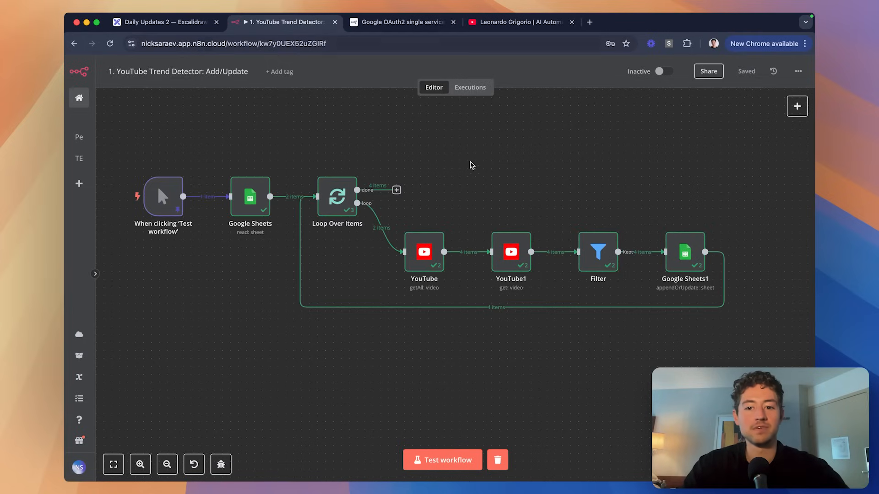
pyautogui.hscroll(-2, 476, 168)
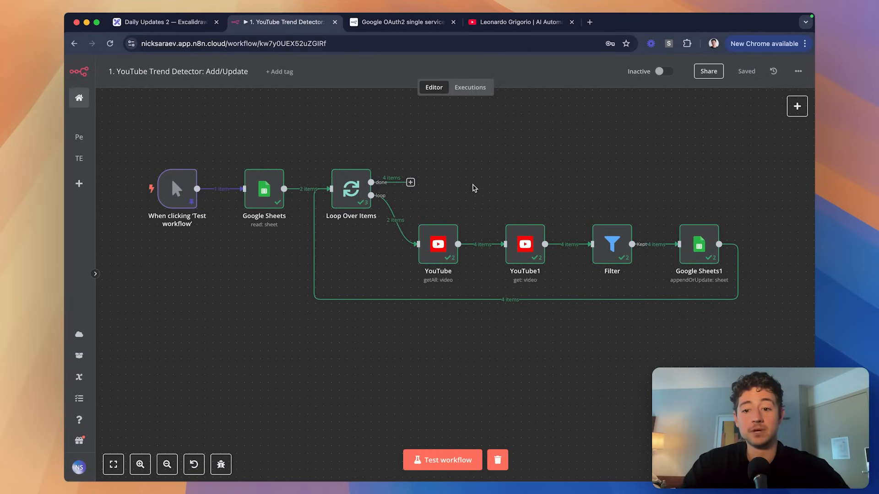
pyautogui.click(175, 190)
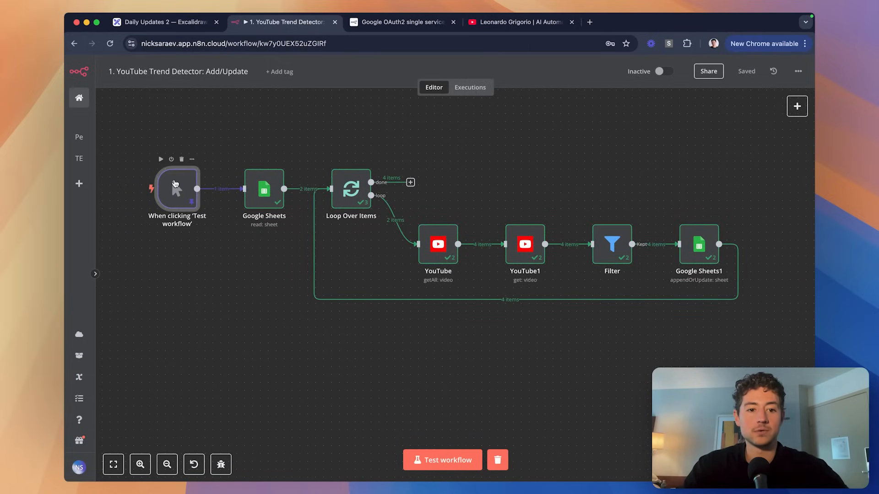
pyautogui.press('p')
pyautogui.click(120, 117)
# Pan around the Excalidraw roadmap to locate the Daily Digest steps.
pyautogui.click(160, 21)
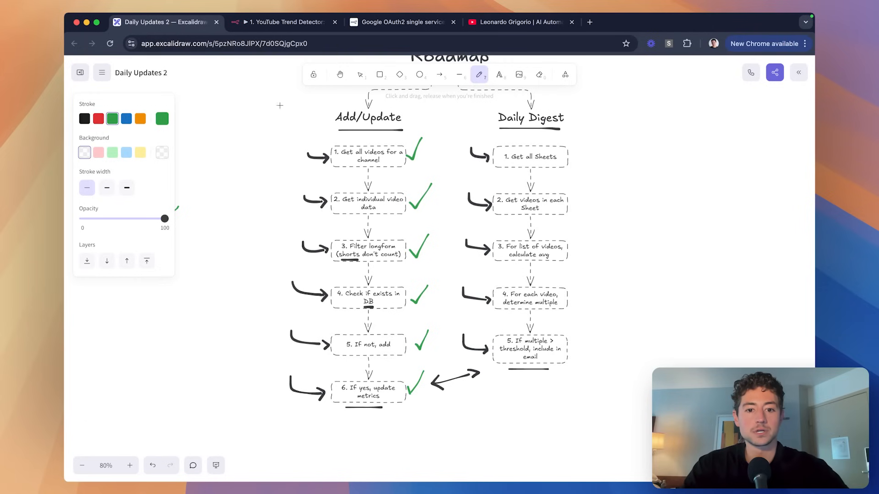
pyautogui.scroll(1, 310, 216)
pyautogui.hscroll(-5, 309, 216)
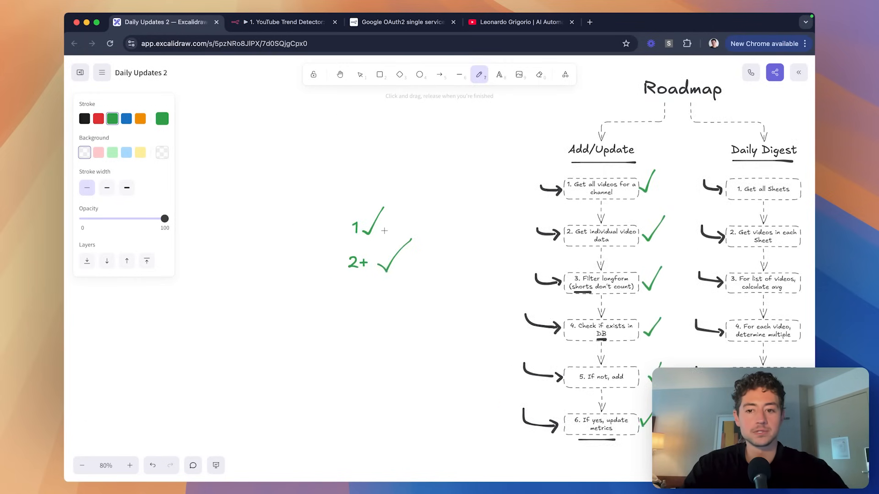
pyautogui.hscroll(2, 384, 231)
pyautogui.scroll(-1, 384, 231)
pyautogui.hscroll(5, 419, 287)
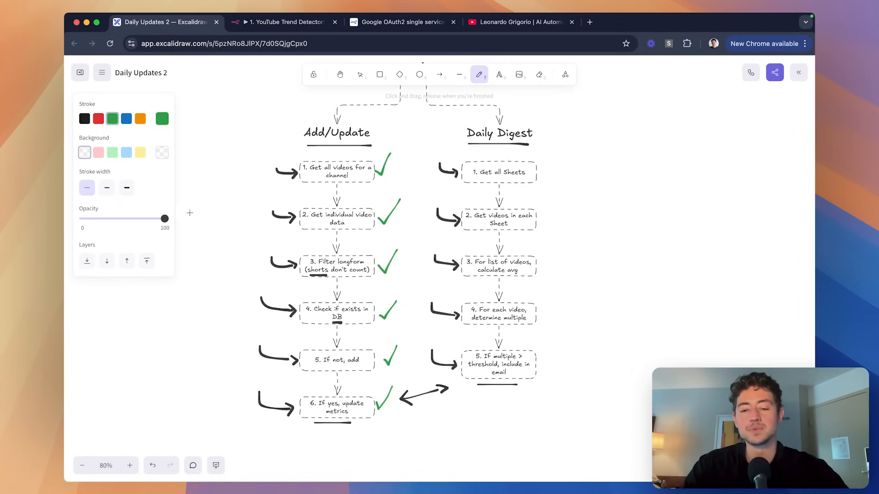
pyautogui.scroll(-1, 392, 207)
pyautogui.scroll(2, 392, 208)
pyautogui.hscroll(2, 393, 208)
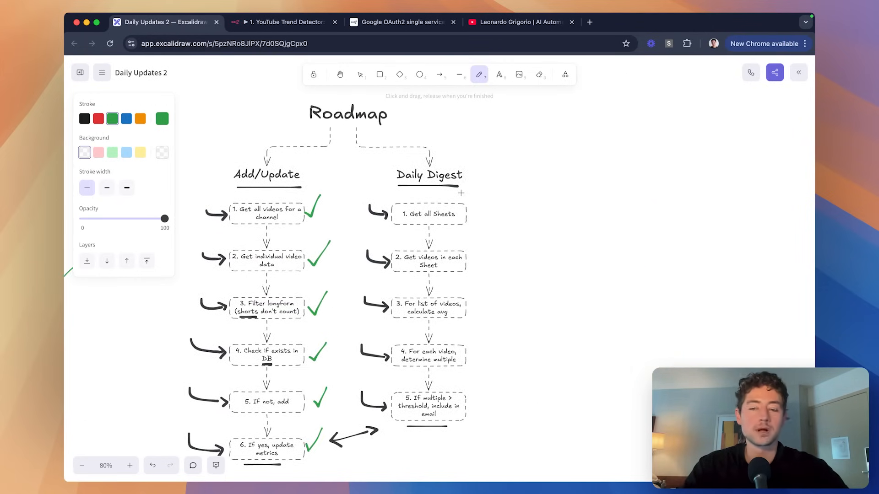
pyautogui.scroll(1, 502, 189)
pyautogui.hscroll(-1, 502, 189)
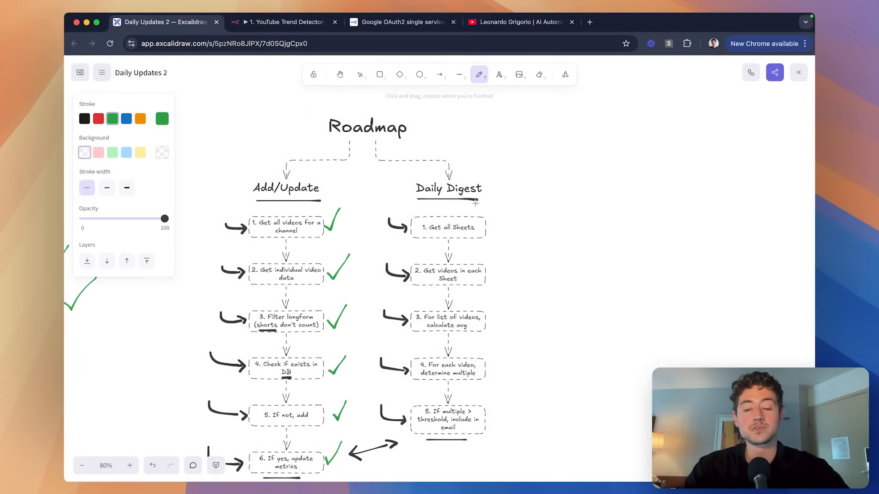
pyautogui.scroll(5, 475, 203)
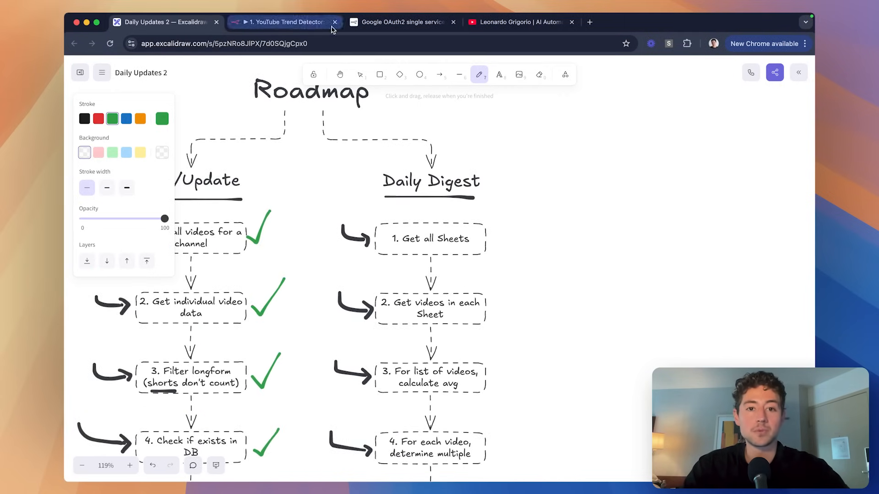
# Cross-check the Add/Update workflow and the two videos' view counts, starting with 299.
pyautogui.click(307, 28)
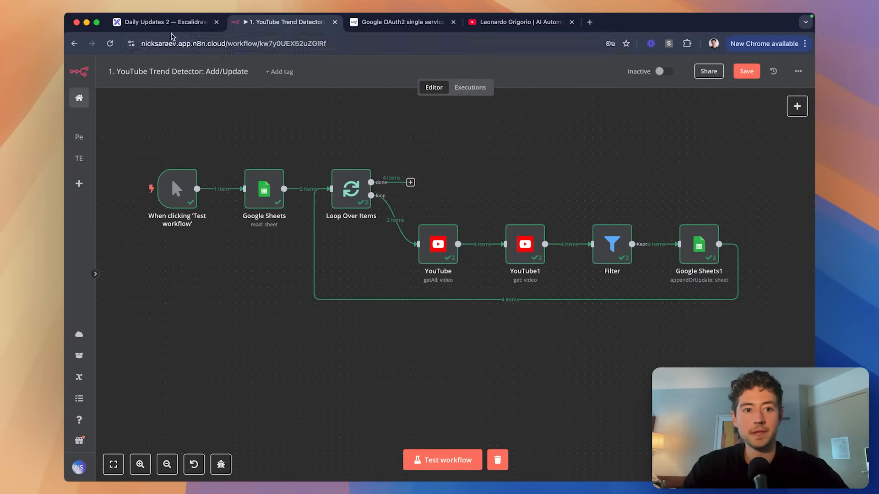
pyautogui.click(167, 25)
pyautogui.scroll(-5, 357, 142)
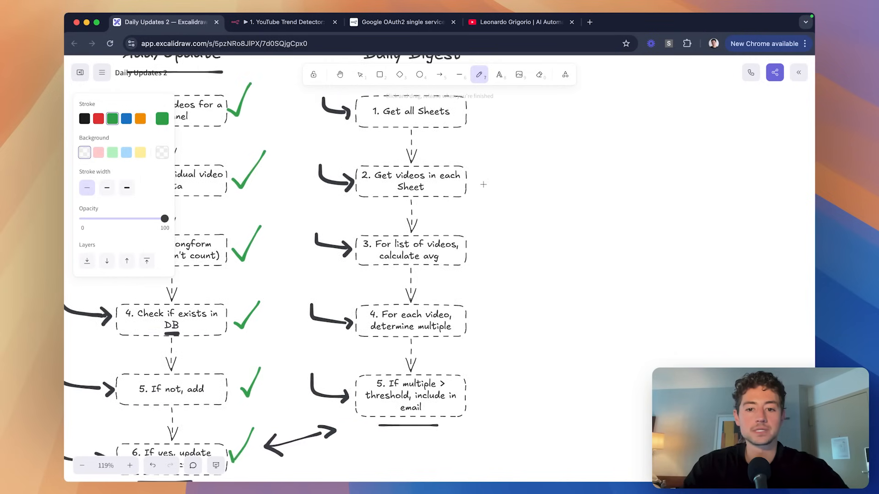
pyautogui.scroll(-2, 487, 216)
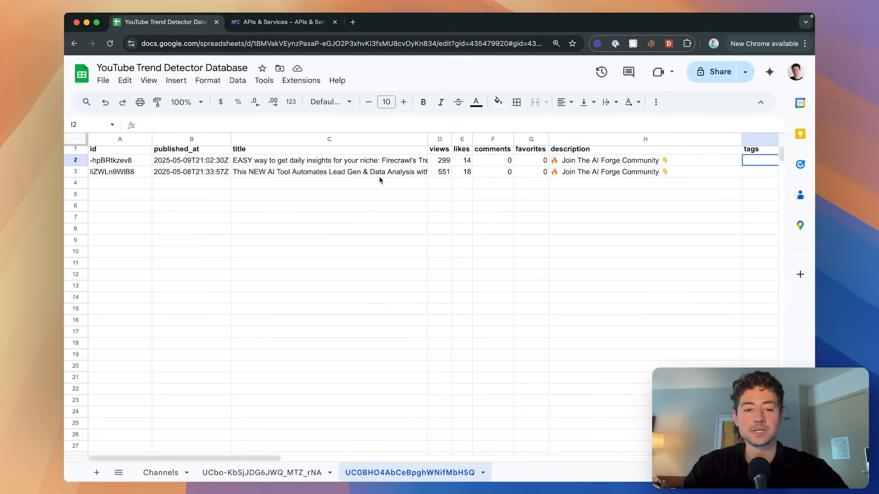
pyautogui.moveTo(380, 161); pyautogui.dragTo(414, 173)
pyautogui.hscroll(3, 426, 172)
pyautogui.click(338, 167)
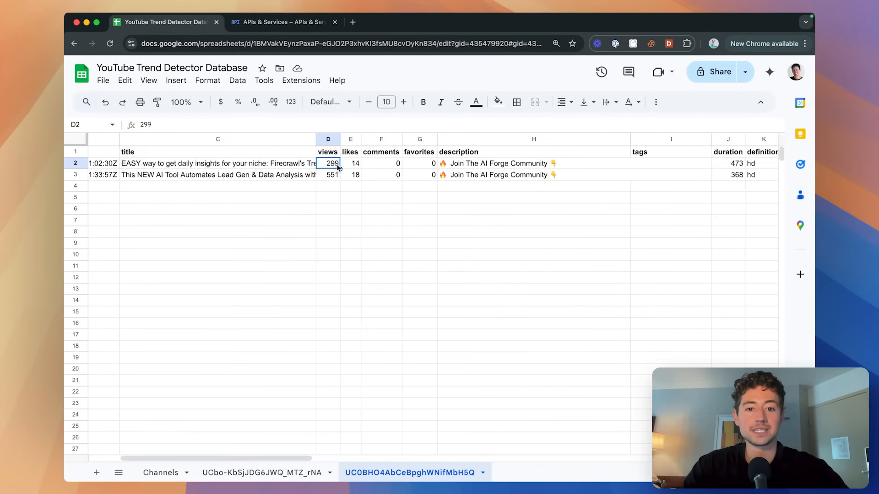
pyautogui.click(336, 175)
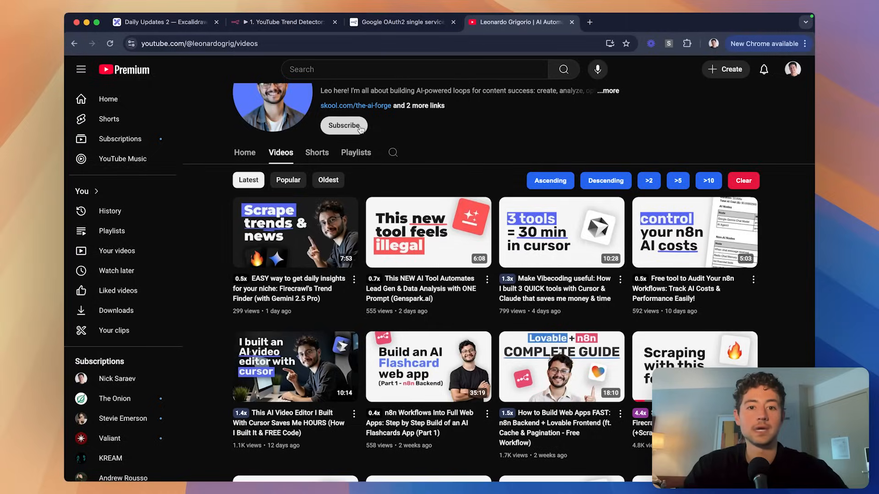
pyautogui.click(160, 22)
# Scroll over the full roadmap, its Add/Update side ticked, then return to the Add/Update workflow.
pyautogui.scroll(3, 437, 246)
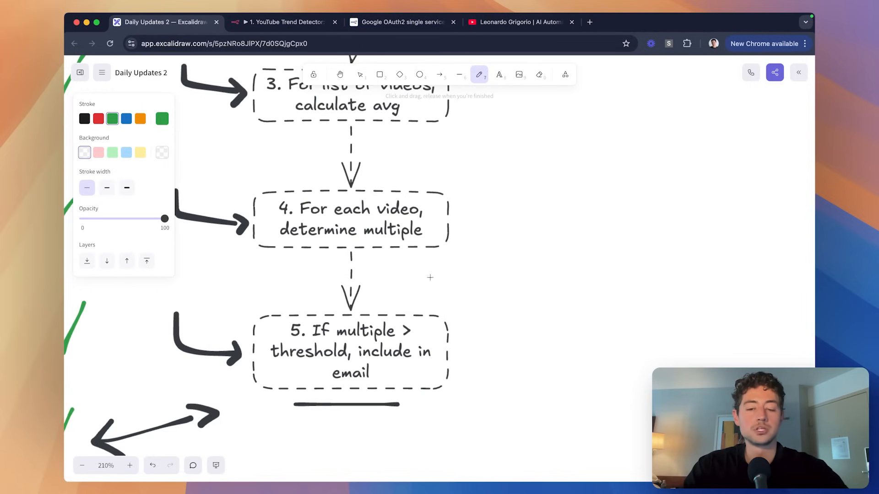
pyautogui.scroll(-2, 437, 245)
pyautogui.scroll(-2, 536, 246)
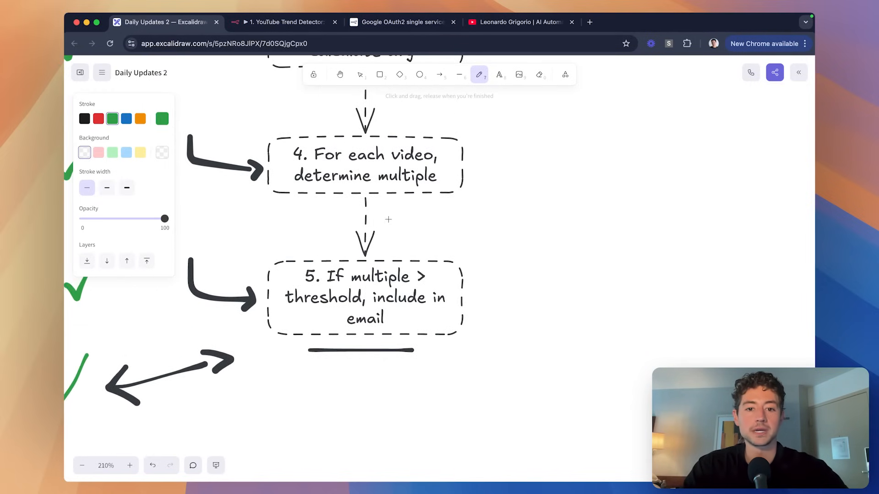
pyautogui.scroll(2, 388, 219)
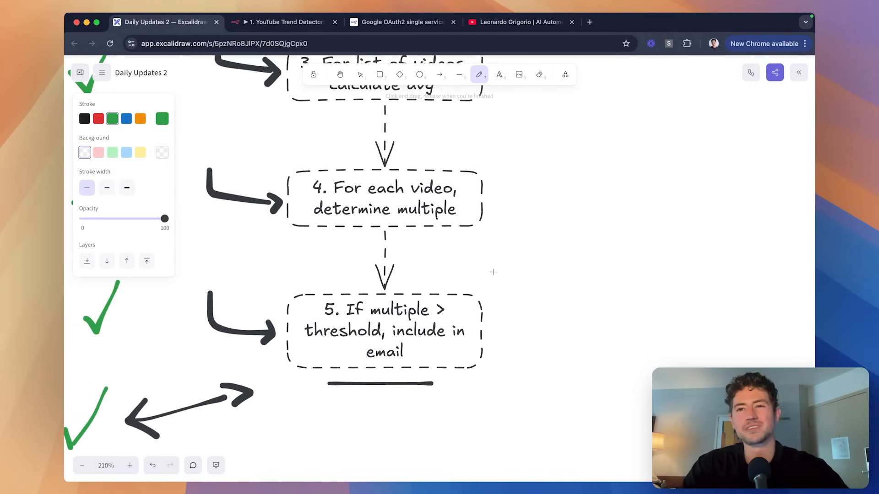
pyautogui.press('super+Tab')
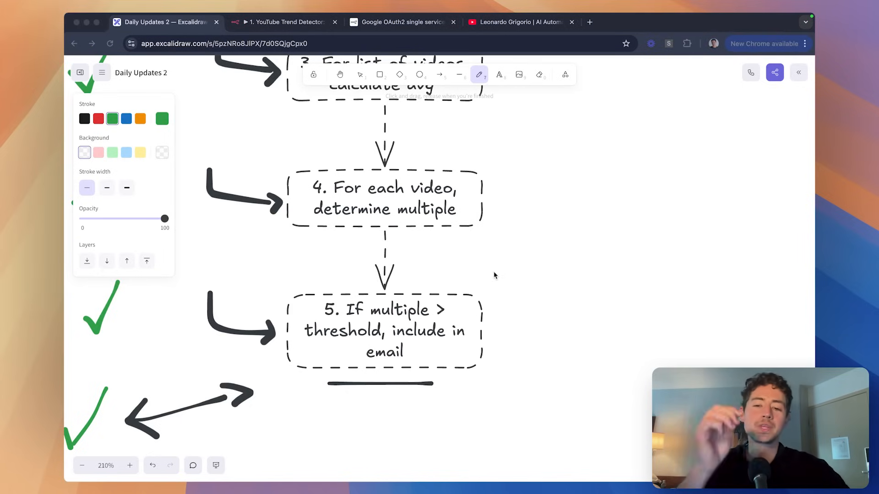
pyautogui.press('super+Tab')
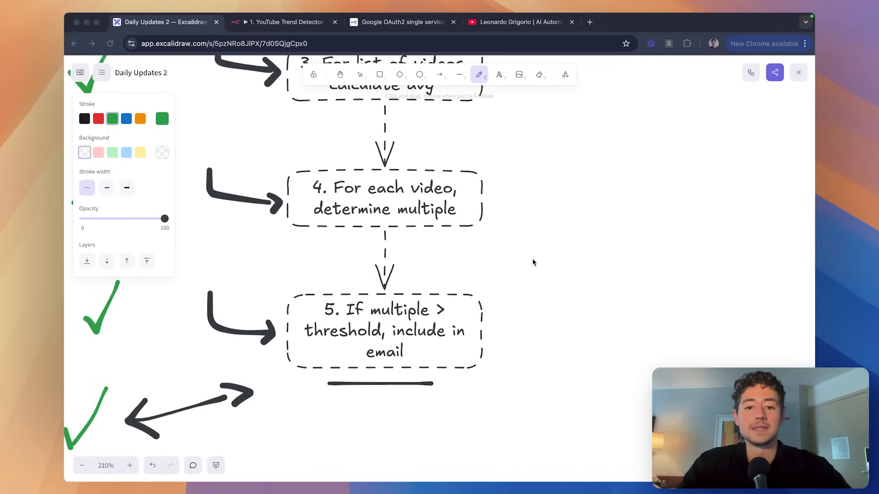
pyautogui.scroll(-5, 521, 235)
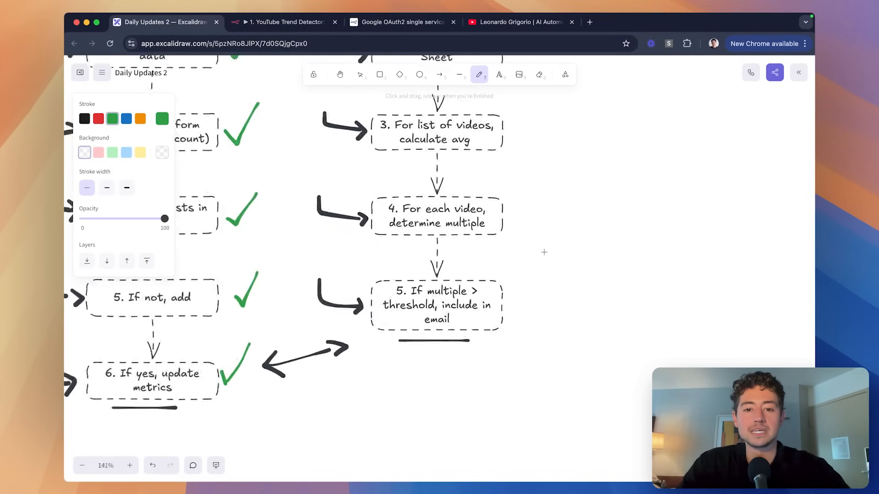
pyautogui.scroll(-4, 514, 253)
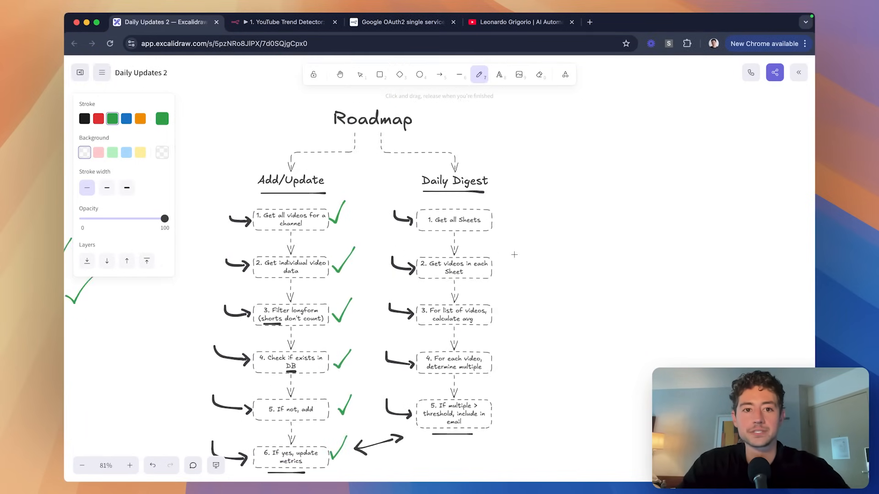
pyautogui.click(279, 24)
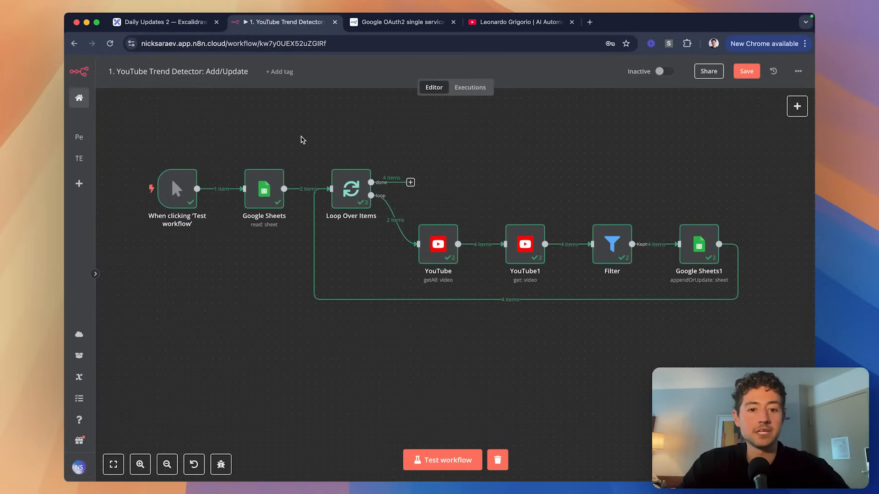
# Save the workflow and create a new workflow from the n8n home page in another tab.
pyautogui.hotkey('ctrl', 's')
pyautogui.click(95, 273)
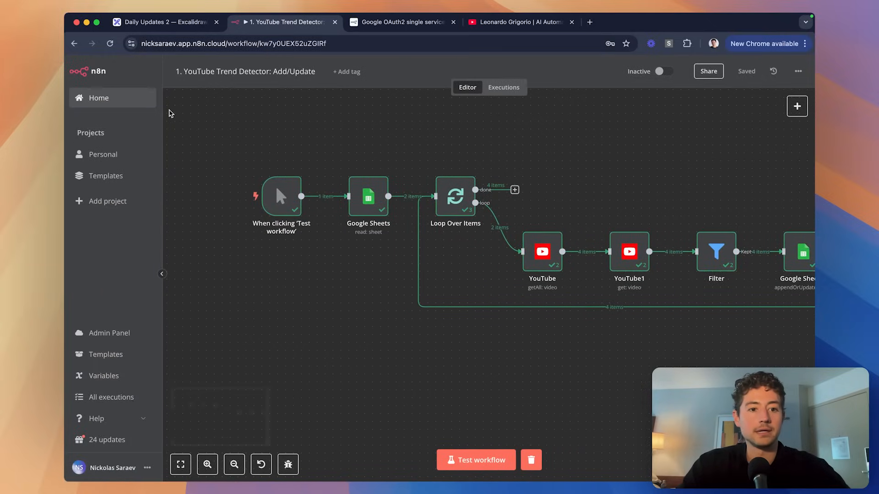
pyautogui.keyDown('super'); pyautogui.click(117, 102); pyautogui.keyUp('super')
pyautogui.moveTo(312, 23); pyautogui.dragTo(374, 24)
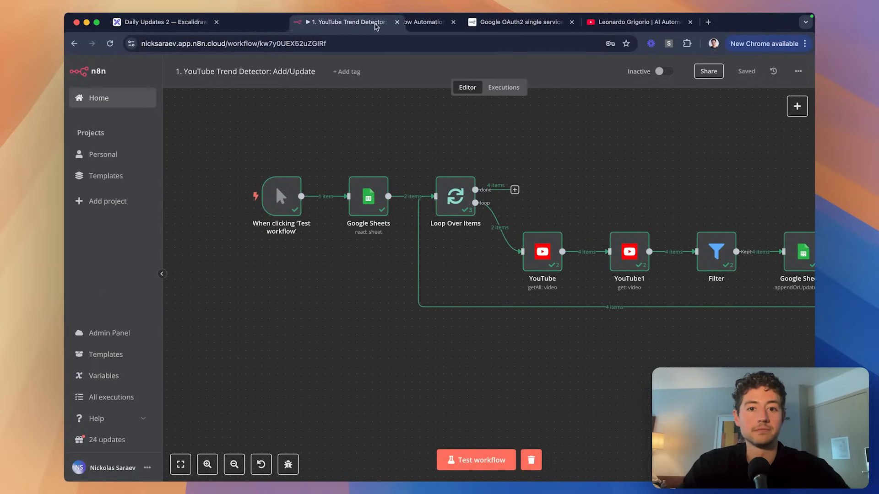
pyautogui.click(281, 26)
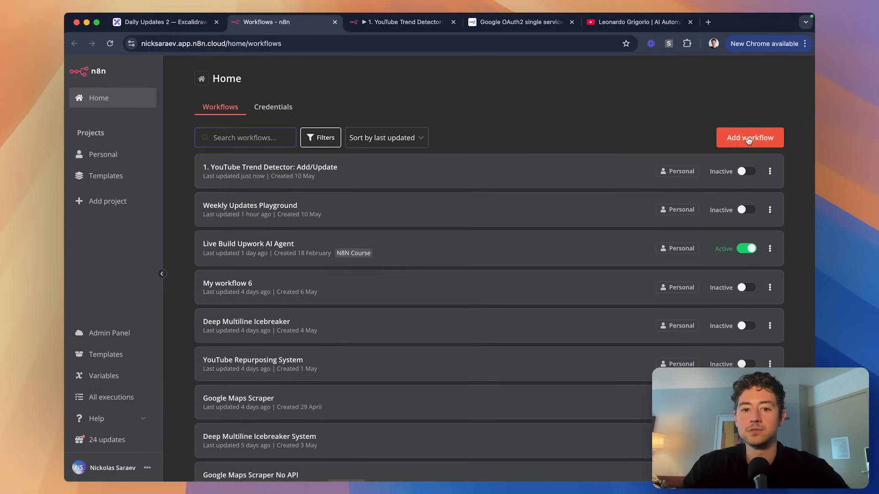
pyautogui.click(750, 137)
# Tag the Add/Update workflow N8N Course.
pyautogui.click(401, 22)
pyautogui.click(350, 72)
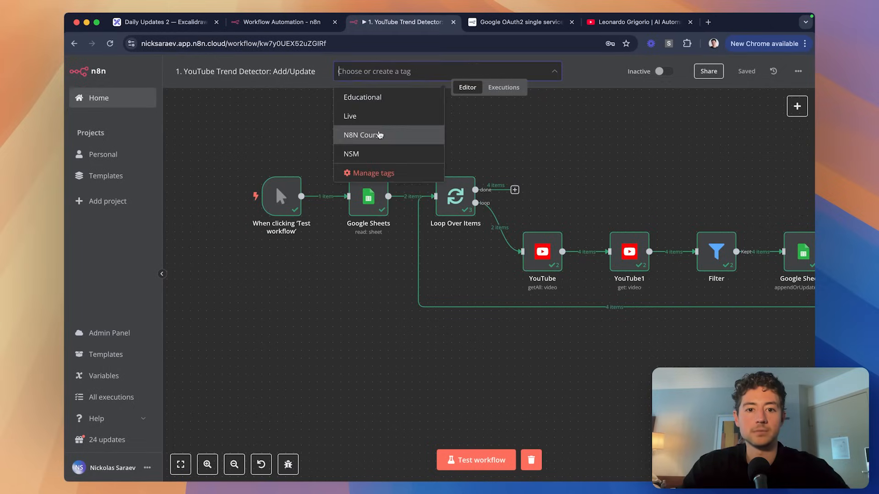
pyautogui.click(379, 135)
pyautogui.click(288, 116)
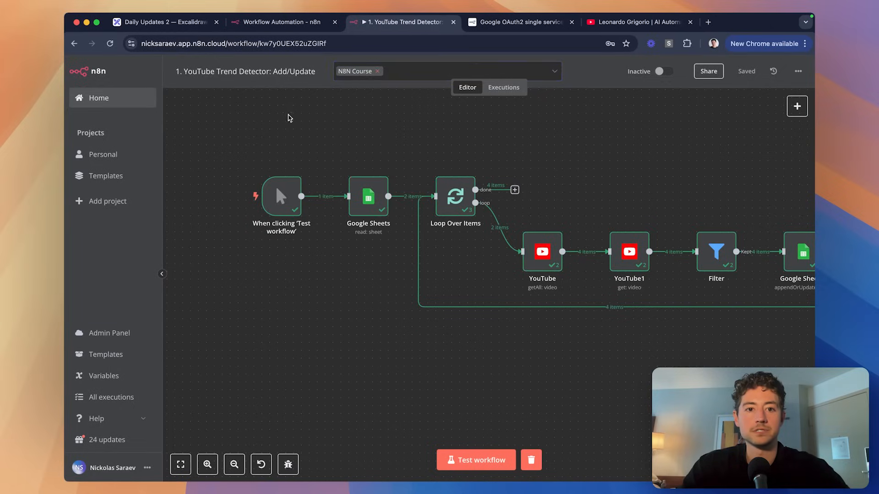
# Copy the Add/Update workflow's title into the new workflow and save it.
pyautogui.click(265, 71)
pyautogui.press('super+c')
pyautogui.click(280, 22)
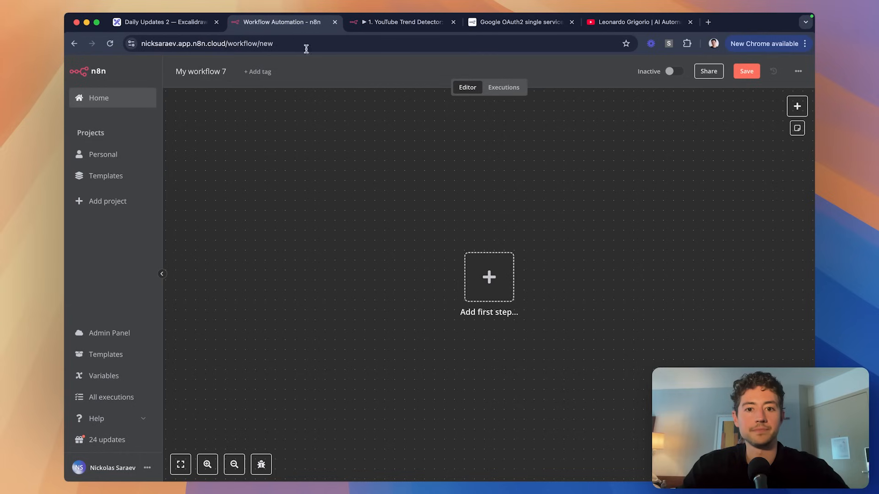
pyautogui.click(197, 72)
pyautogui.press('super+v')
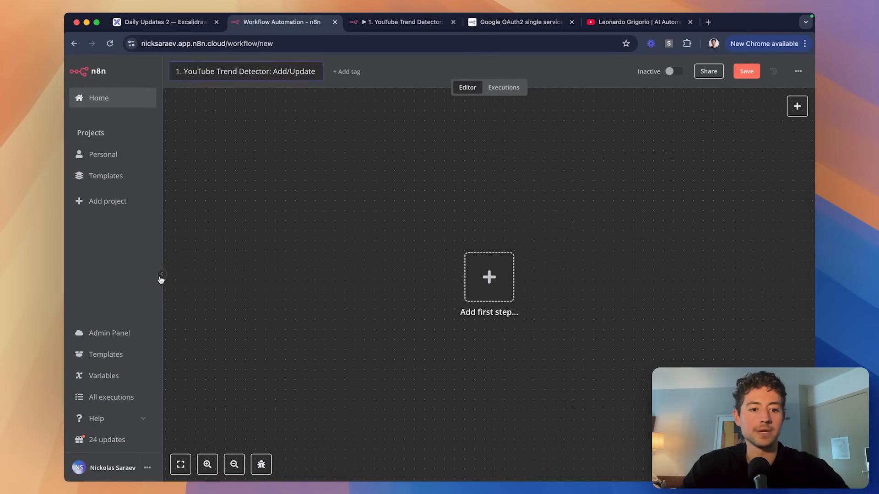
pyautogui.click(161, 274)
# Rename the new workflow to '2. YouTube Trend Detector: Daily Digest'.
pyautogui.click(133, 70)
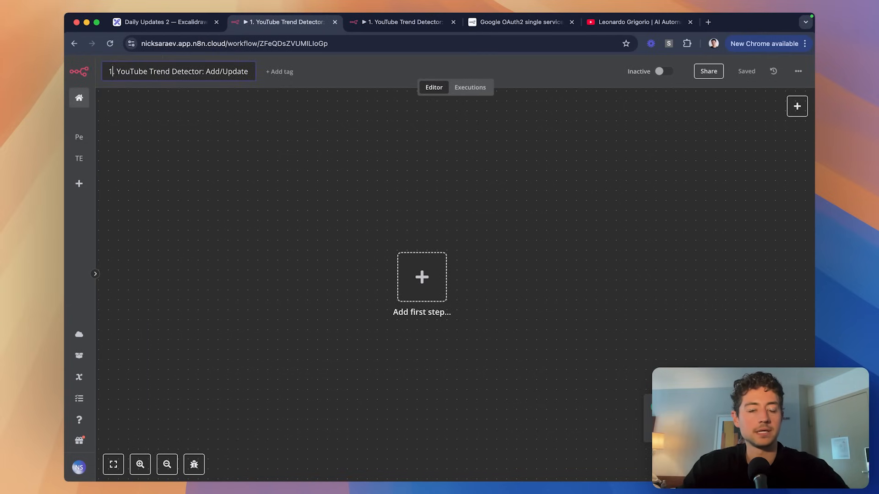
pyautogui.write('.')
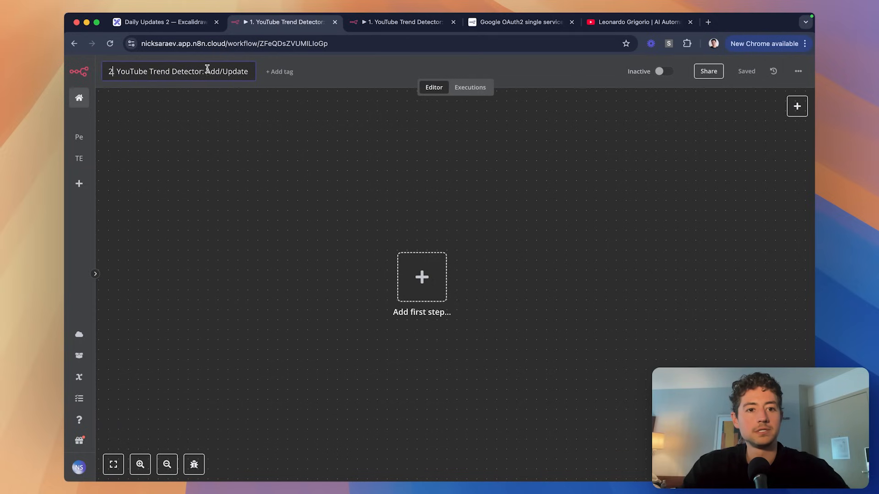
pyautogui.moveTo(206, 71); pyautogui.dragTo(248, 72)
pyautogui.write('Daily EDig')
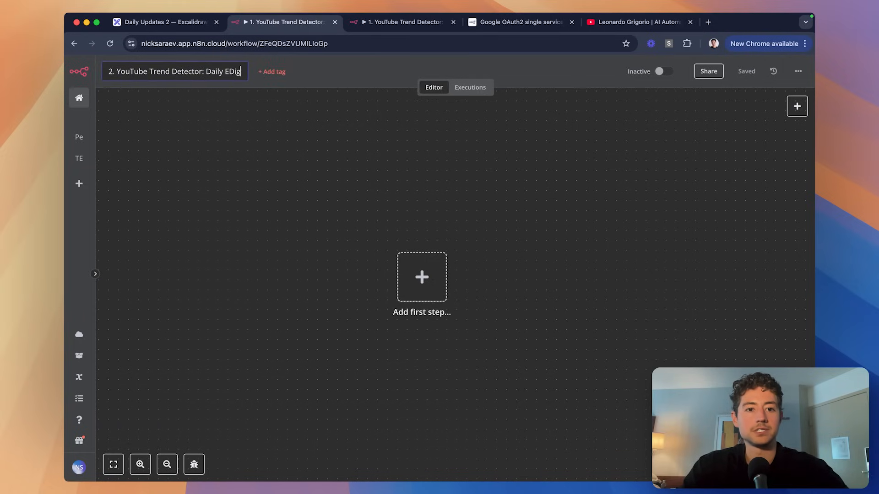
pyautogui.write('est')
pyautogui.press('Return')
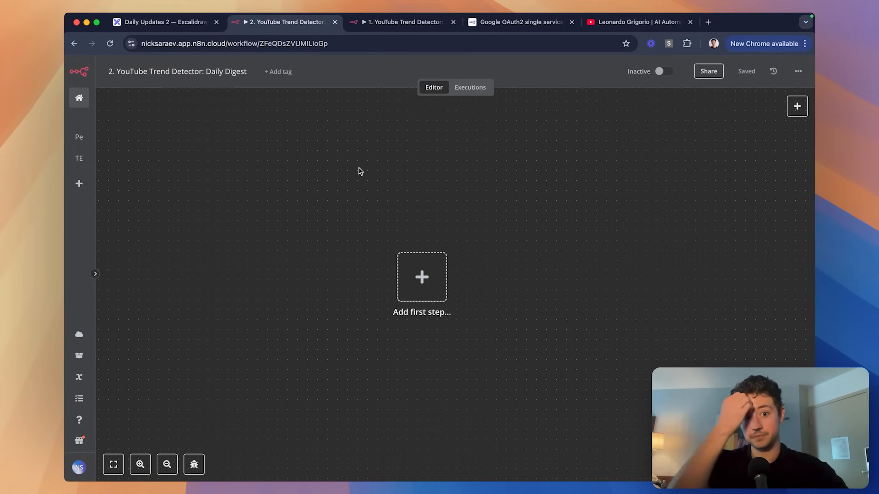
# Return to the Add/Update workflow and select its manual test trigger node.
pyautogui.hotkey('ctrl', 'Tab')
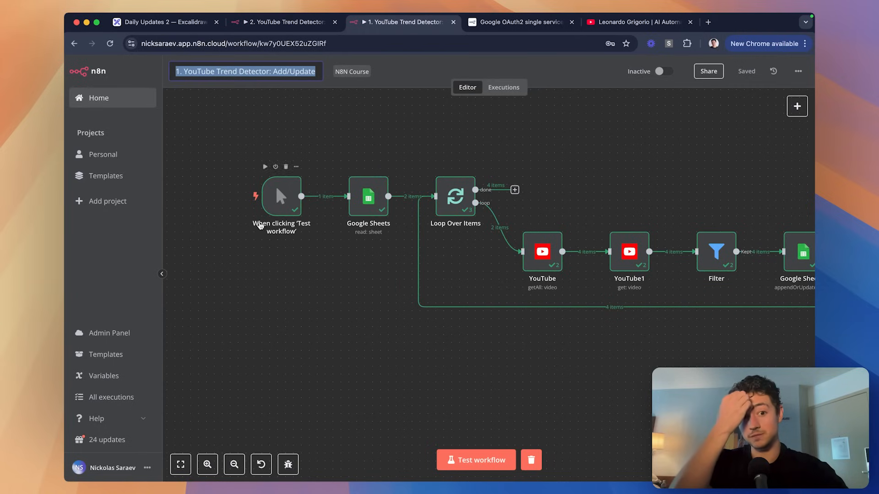
pyautogui.click(213, 149)
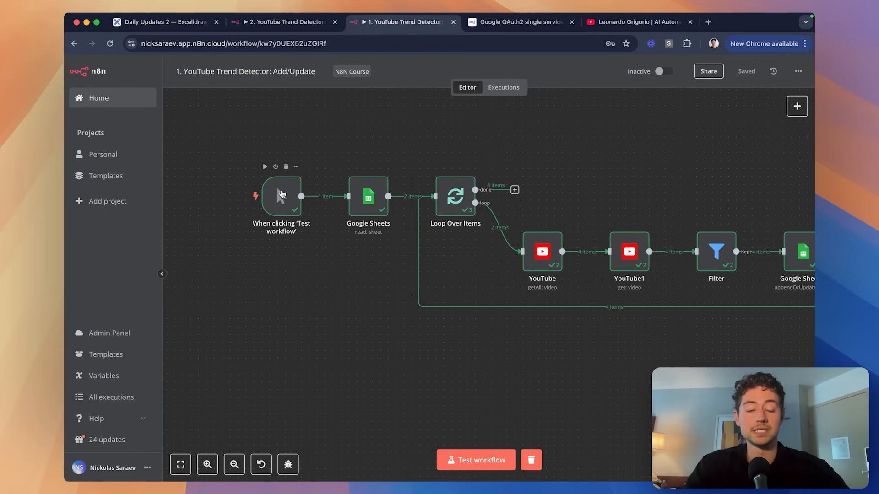
pyautogui.click(281, 196)
pyautogui.click(797, 107)
# Add a Schedule Trigger feeding Google Sheets, placed beneath the manual trigger.
pyautogui.write('schedu')
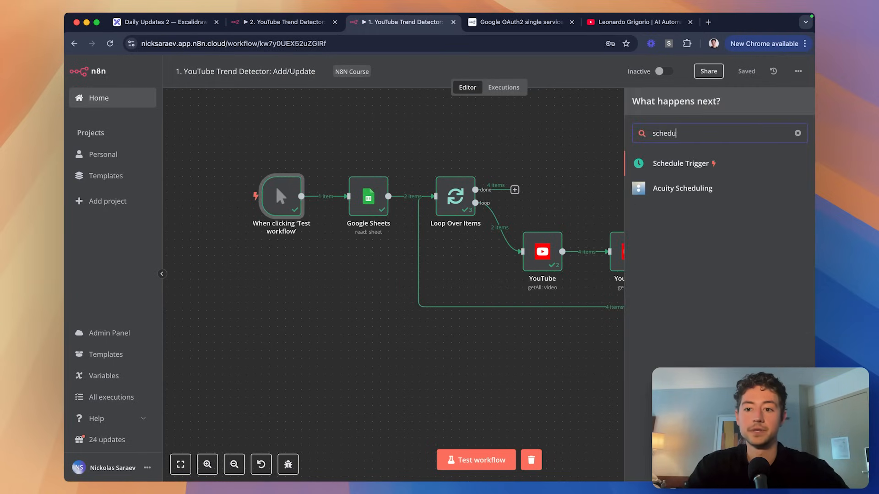
pyautogui.click(715, 165)
pyautogui.press('Escape')
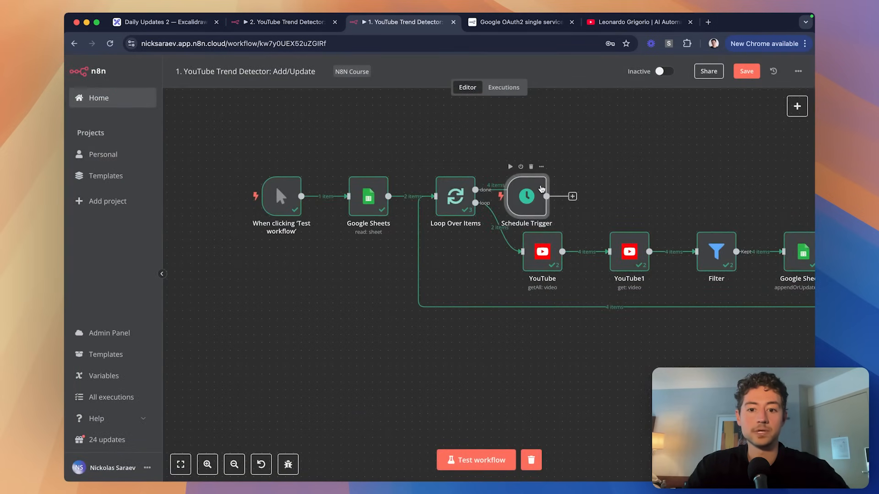
pyautogui.moveTo(537, 191); pyautogui.dragTo(348, 196)
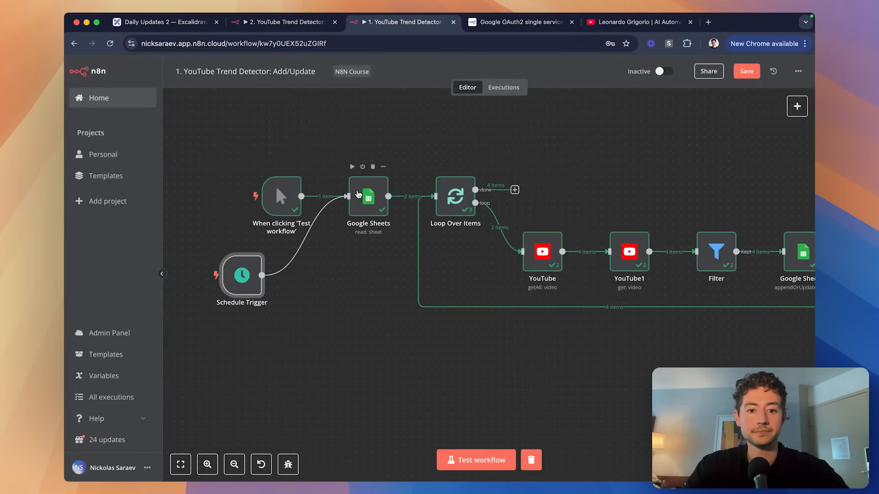
pyautogui.moveTo(258, 280); pyautogui.dragTo(274, 279)
pyautogui.moveTo(281, 197); pyautogui.dragTo(281, 149)
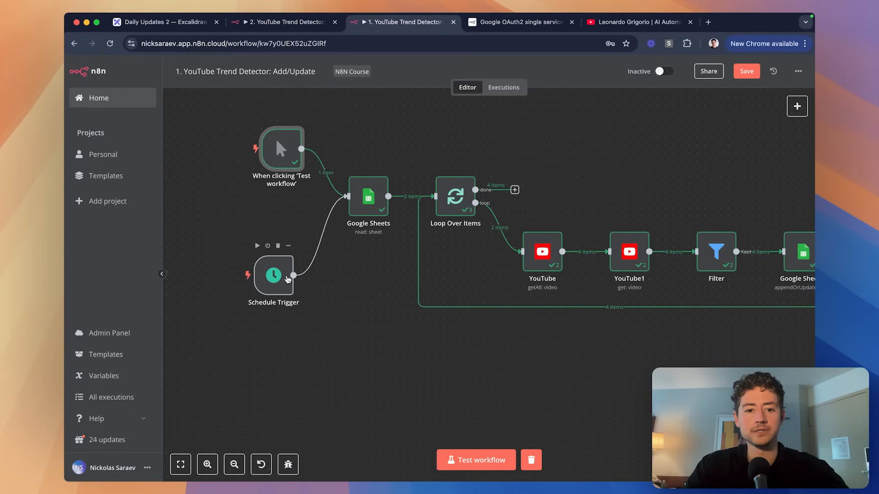
pyautogui.moveTo(289, 283); pyautogui.dragTo(288, 251)
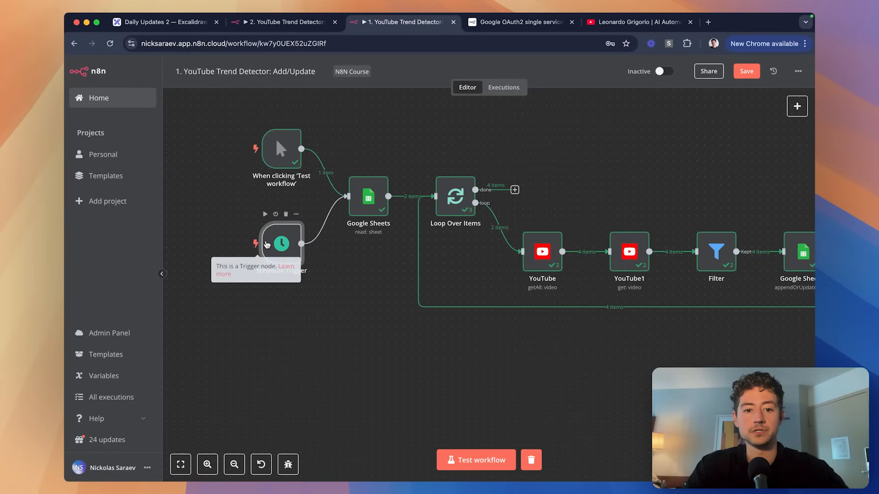
# Set the Schedule Trigger to fire every day at 6am and save the workflow.
pyautogui.doubleClick(278, 238)
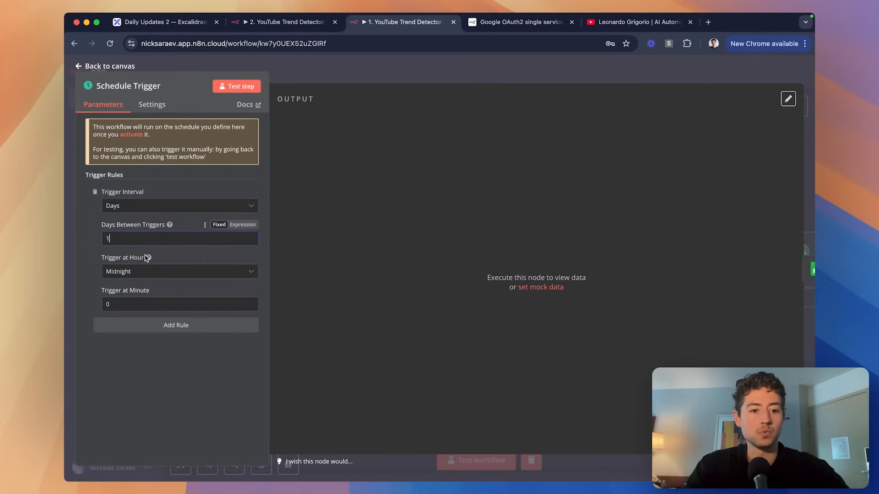
pyautogui.click(147, 275)
pyautogui.scroll(-3, 149, 327)
pyautogui.click(148, 329)
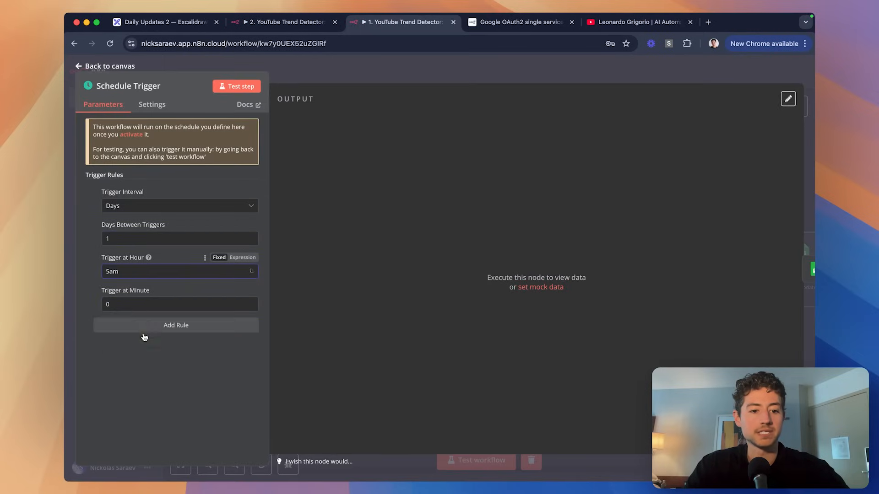
pyautogui.click(140, 346)
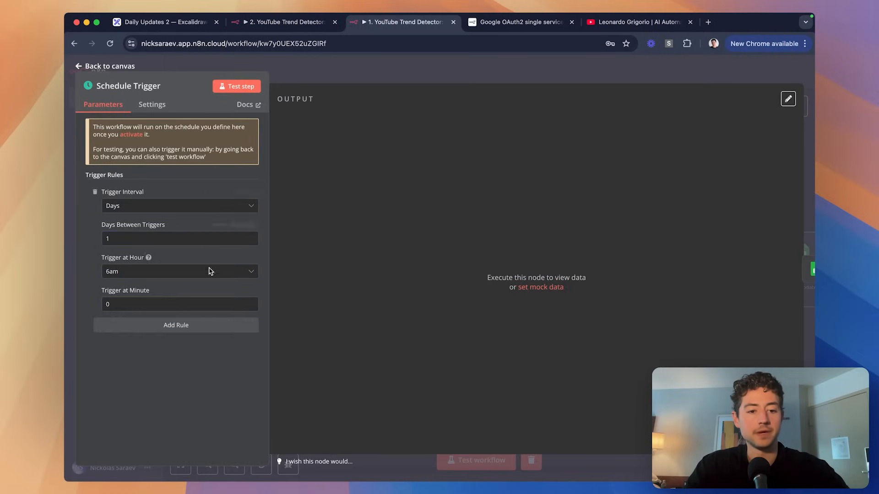
pyautogui.click(341, 78)
pyautogui.click(237, 204)
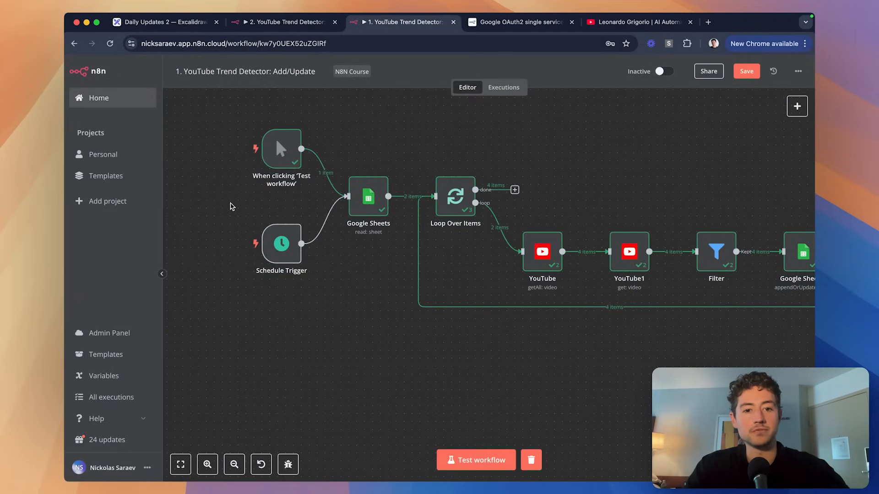
pyautogui.press('super+s')
# Move YouTube, YouTube1, Filter and Google Sheets1 level with Loop Over Items and save.
pyautogui.click(161, 274)
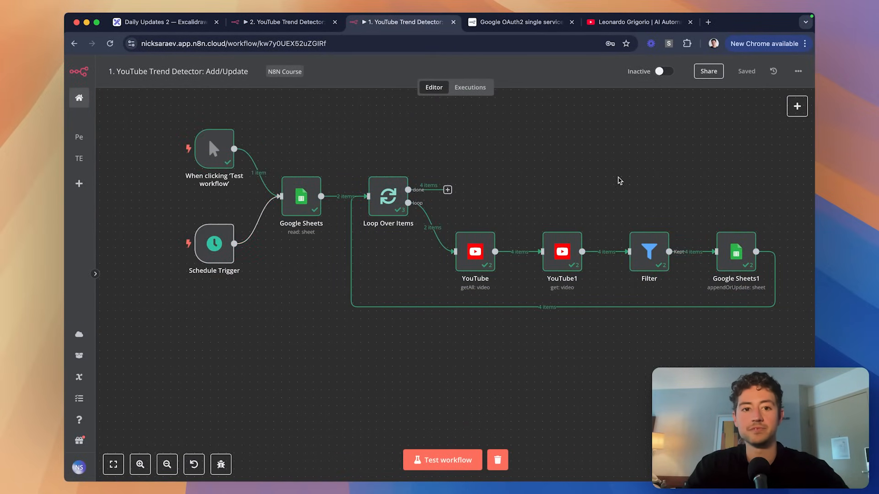
pyautogui.hscroll(2, 505, 207)
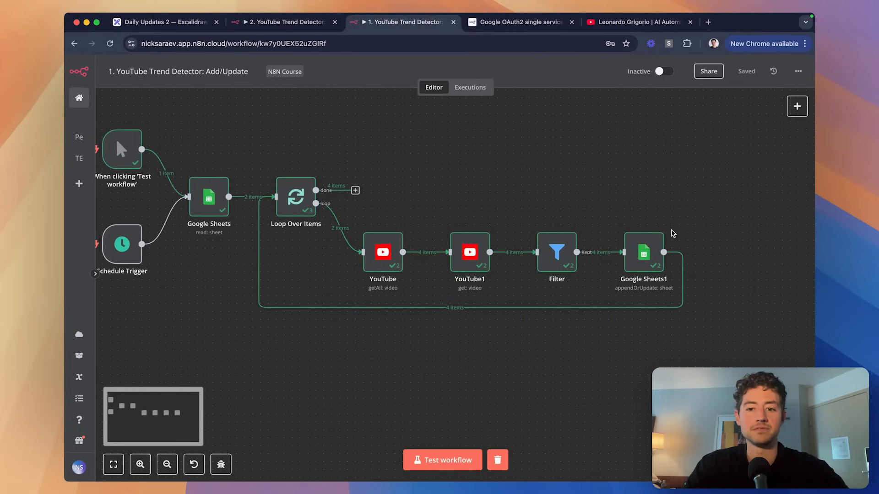
pyautogui.moveTo(671, 231); pyautogui.dragTo(359, 290)
pyautogui.moveTo(373, 257); pyautogui.dragTo(373, 203)
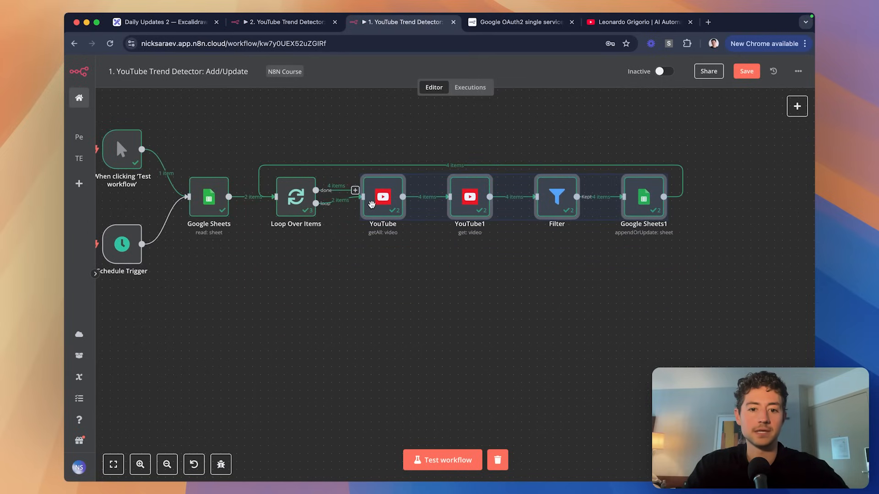
pyautogui.moveTo(371, 204)
pyautogui.mouseDown()
pyautogui.moveTo(360, 207)
pyautogui.moveTo(370, 207)
pyautogui.mouseUp()
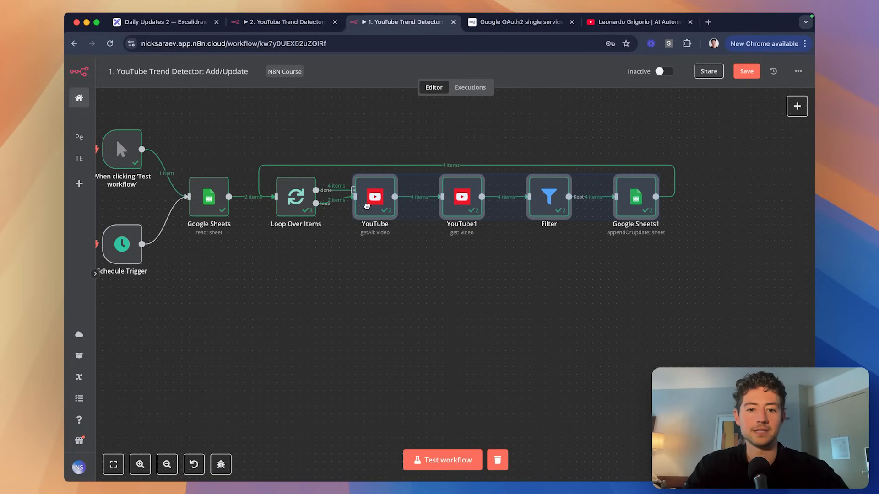
pyautogui.click(393, 257)
pyautogui.hscroll(-5, 392, 257)
pyautogui.hscroll(-1, 396, 273)
pyautogui.press('super+s')
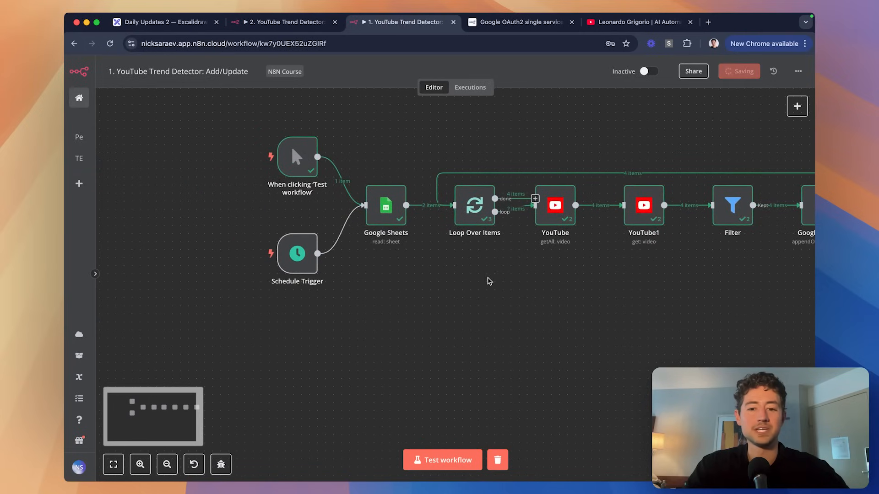
# Select all nodes and shift the whole workflow up on the canvas.
pyautogui.hotkey('ctrl', 'a')
pyautogui.moveTo(482, 248)
pyautogui.mouseDown()
pyautogui.moveTo(478, 161)
pyautogui.moveTo(442, 201)
pyautogui.moveTo(465, 256)
pyautogui.moveTo(459, 190)
pyautogui.mouseUp()
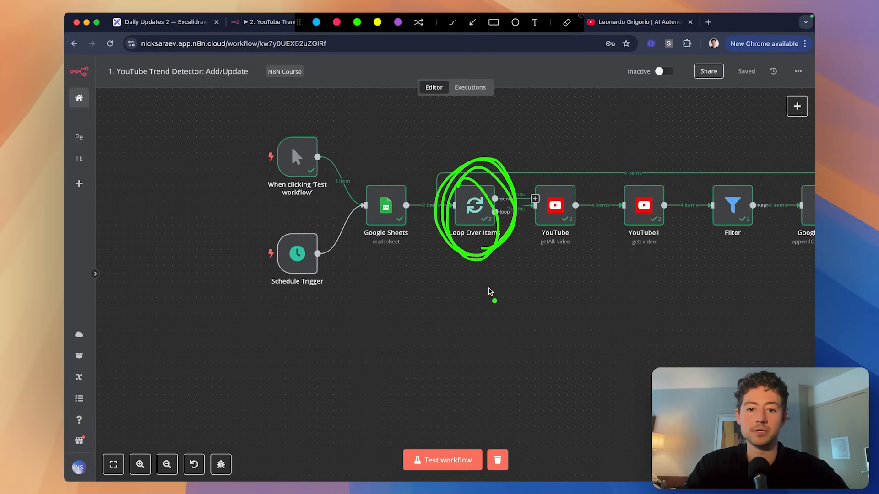
pyautogui.press('Escape')
pyautogui.hscroll(4, 586, 255)
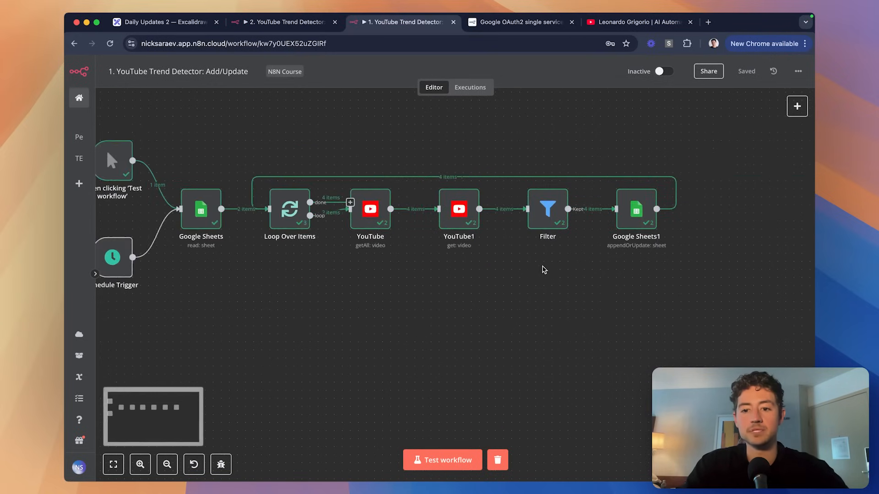
pyautogui.hscroll(-2, 536, 288)
# In the Daily Digest workflow, add a Google Sheets 'Get row(s)' step as the first node.
pyautogui.moveTo(372, 28); pyautogui.dragTo(303, 27)
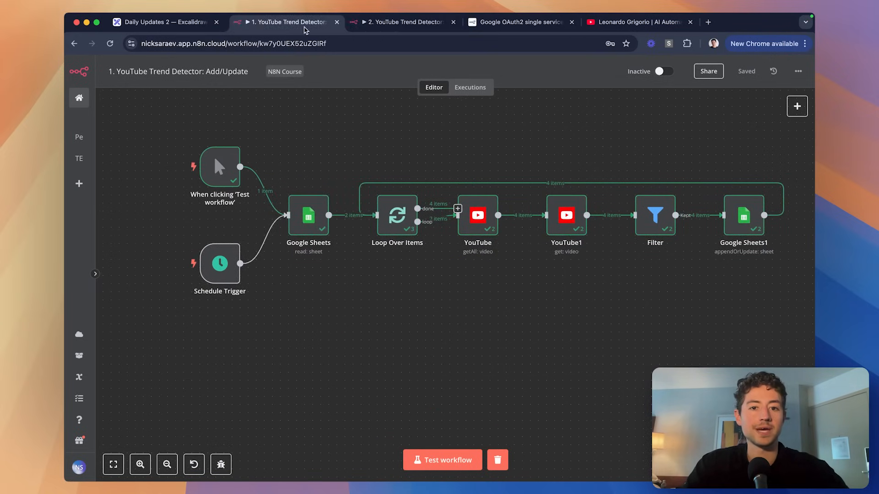
pyautogui.click(392, 27)
pyautogui.scroll(-3, 393, 187)
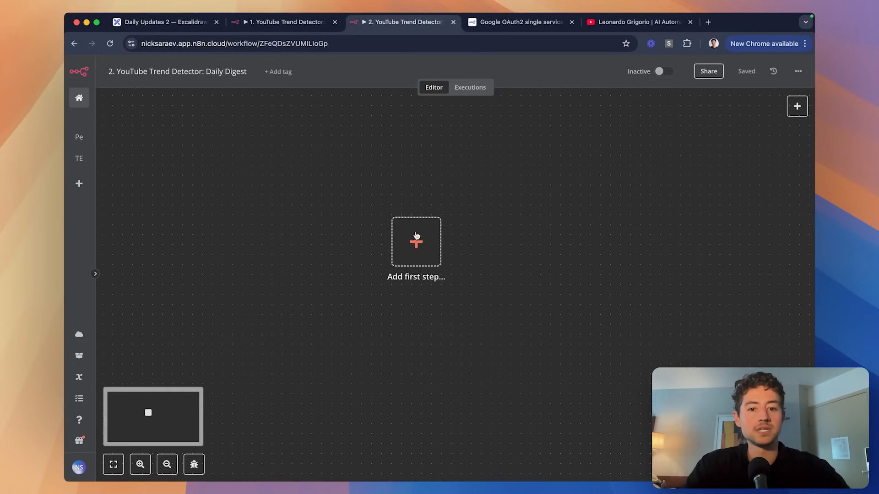
pyautogui.click(431, 244)
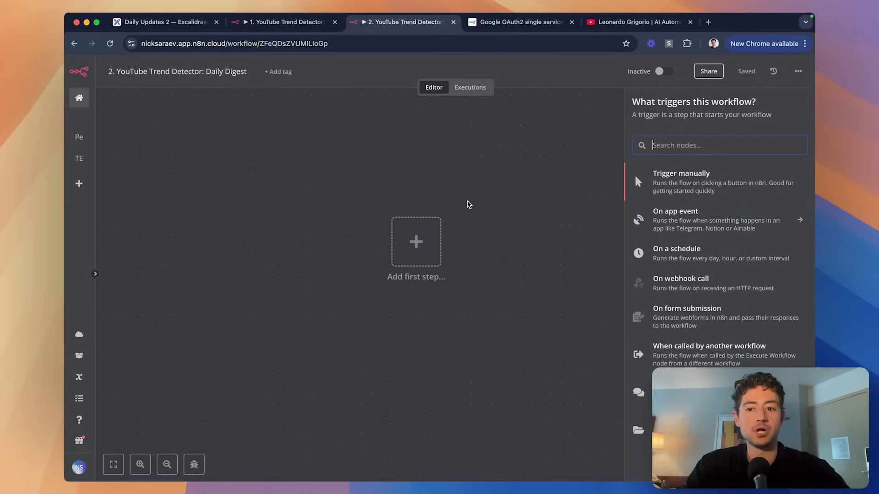
pyautogui.write('sheet')
pyautogui.press('Return')
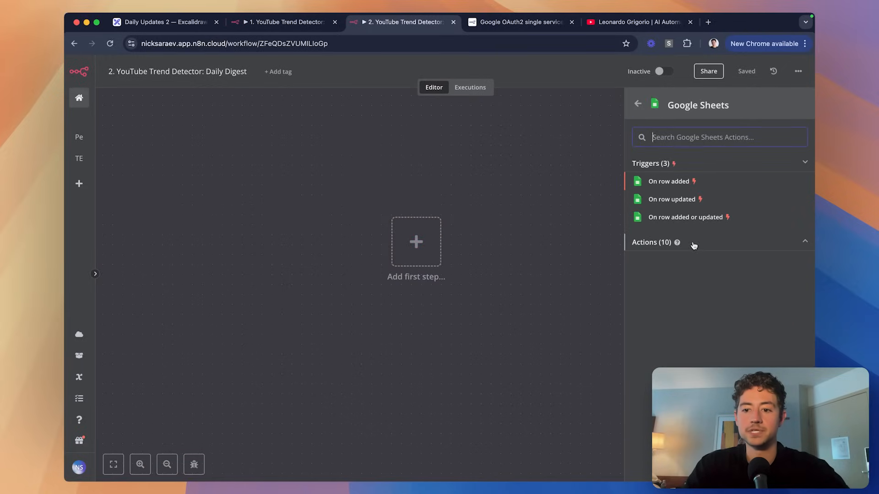
pyautogui.click(694, 244)
pyautogui.scroll(-2, 749, 277)
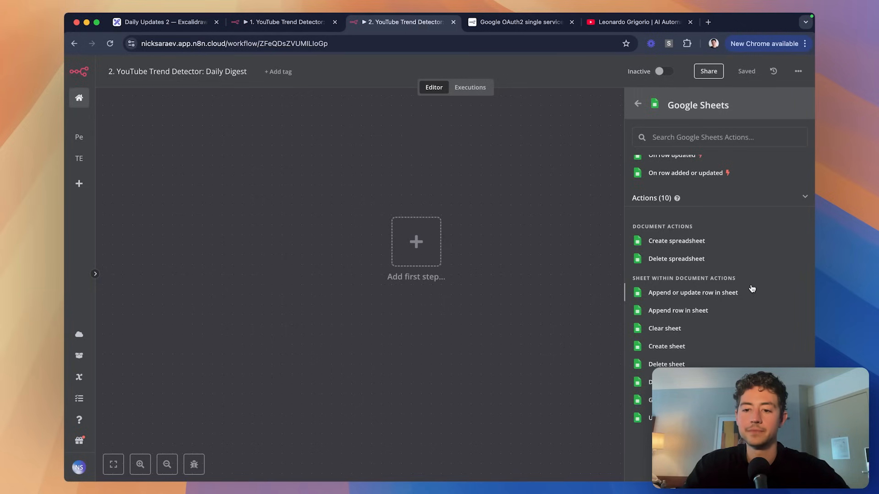
pyautogui.click(681, 400)
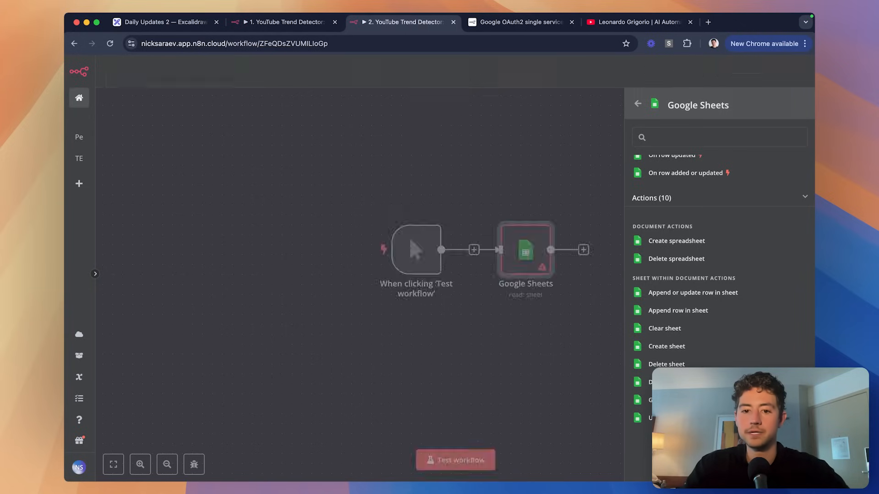
# Point it at the YouTube credential, YouTube Trend Detector Database spreadsheet and Channels sheet.
pyautogui.click(361, 134)
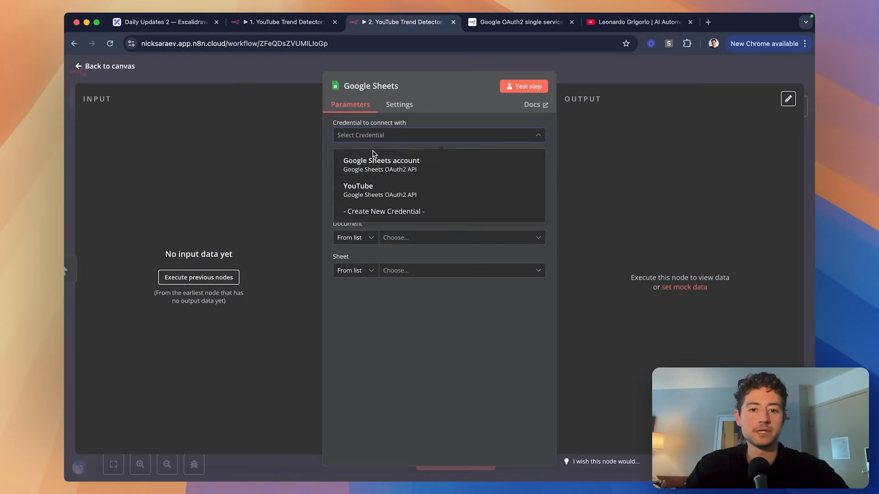
pyautogui.click(375, 191)
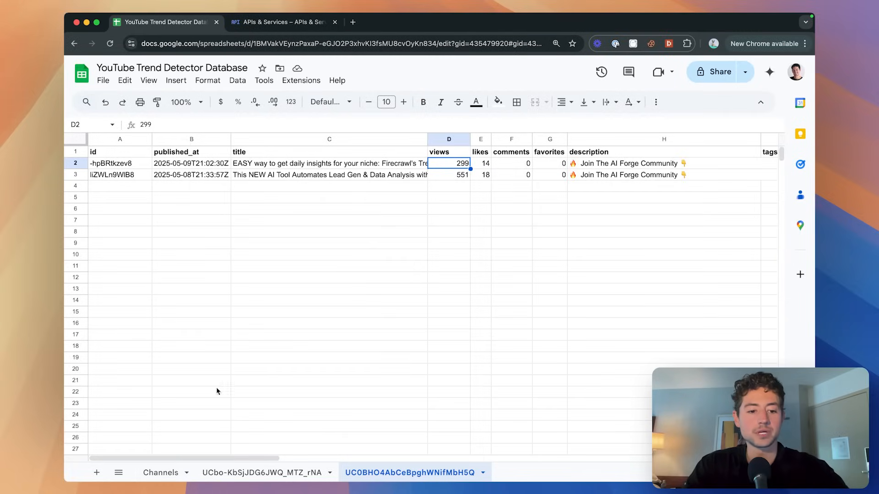
pyautogui.click(160, 473)
pyautogui.click(137, 175)
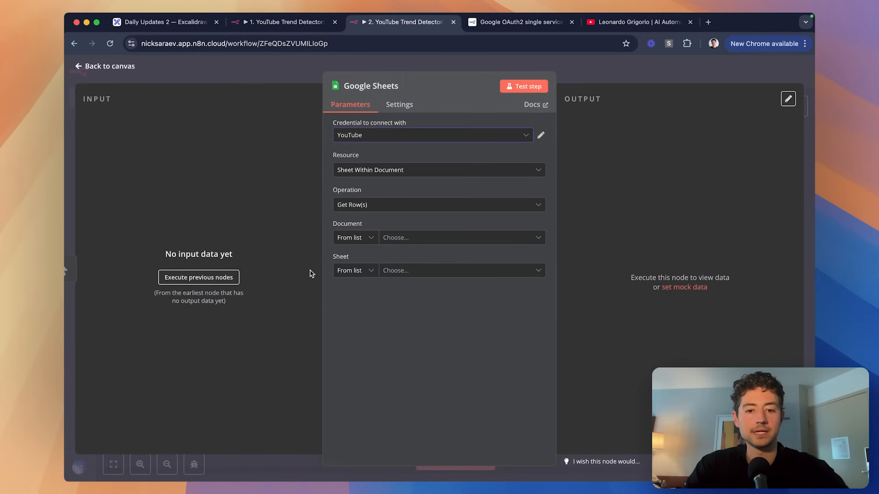
pyautogui.click(410, 238)
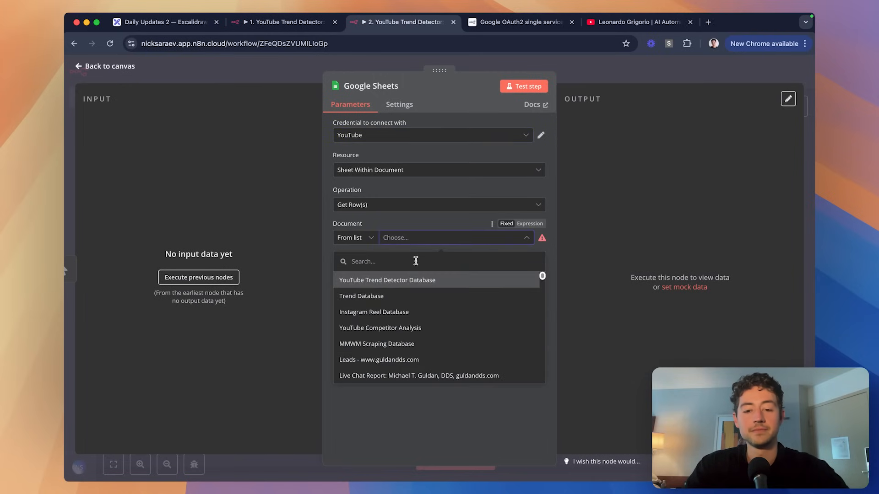
pyautogui.click(420, 281)
pyautogui.click(416, 271)
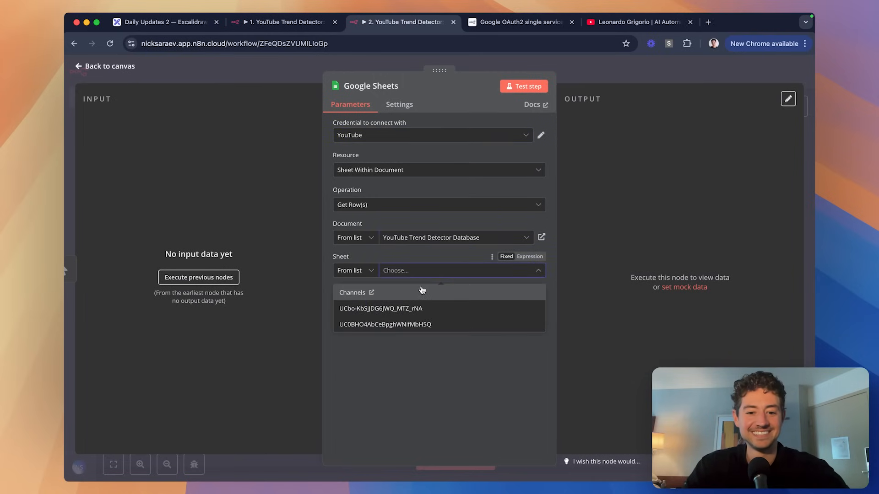
pyautogui.click(421, 291)
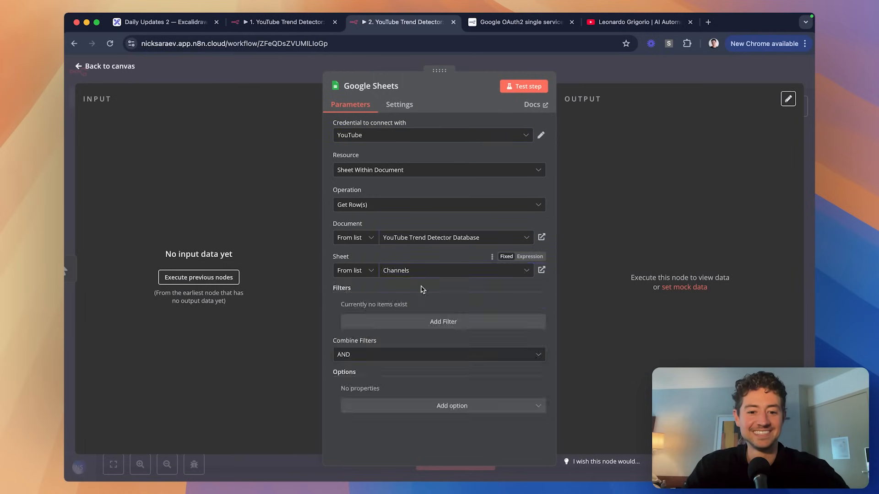
# Test the step, pin the two channel rows and the trigger data, then check the channel IDs.
pyautogui.click(524, 86)
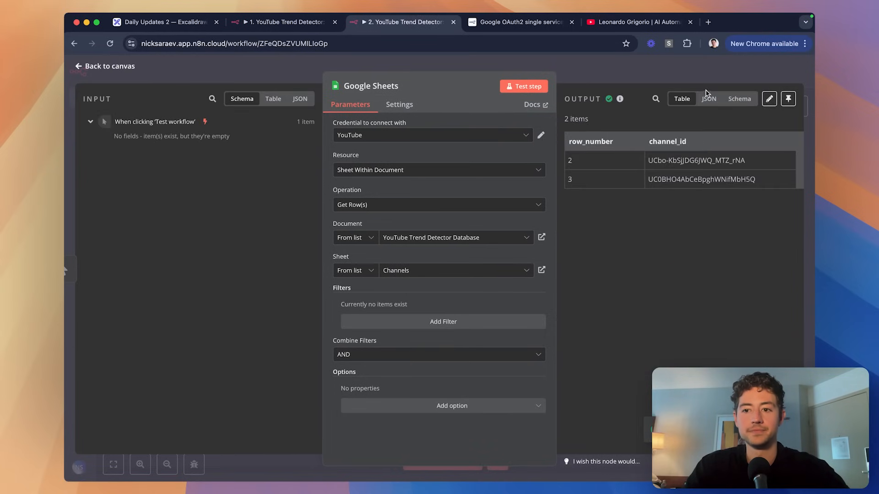
pyautogui.click(788, 98)
pyautogui.click(671, 75)
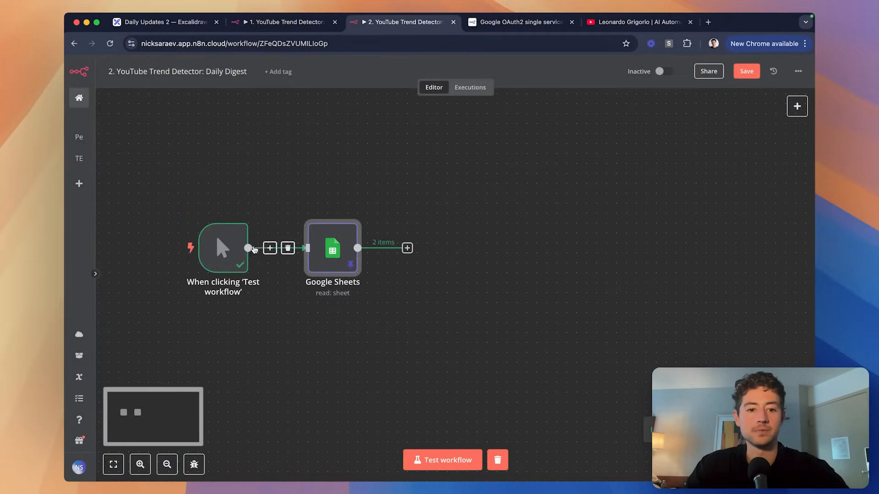
pyautogui.click(221, 250)
pyautogui.press('p')
pyautogui.click(289, 324)
pyautogui.hscroll(1, 290, 323)
pyautogui.scroll(-1, 289, 324)
pyautogui.press('super+grave')
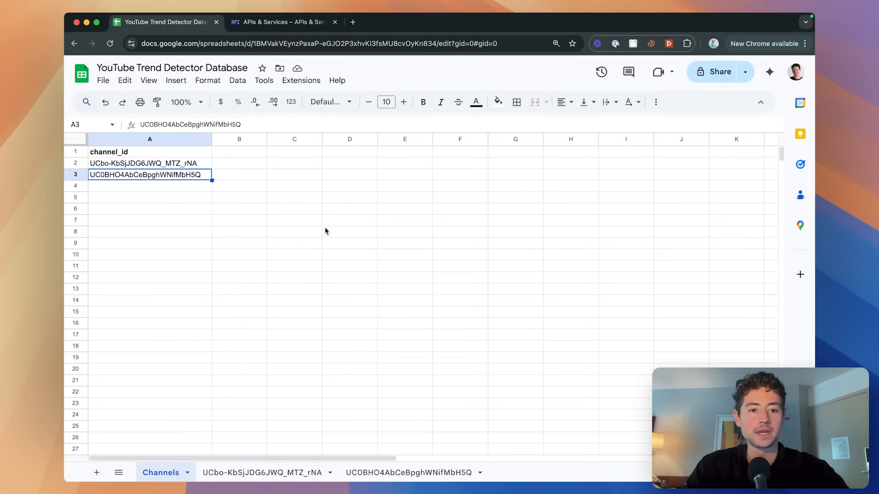
pyautogui.press('Up')
pyautogui.press('Down')
pyautogui.press('super+grave')
# Add a second Google Sheets 'Get row(s)' node after the first one.
pyautogui.click(343, 197)
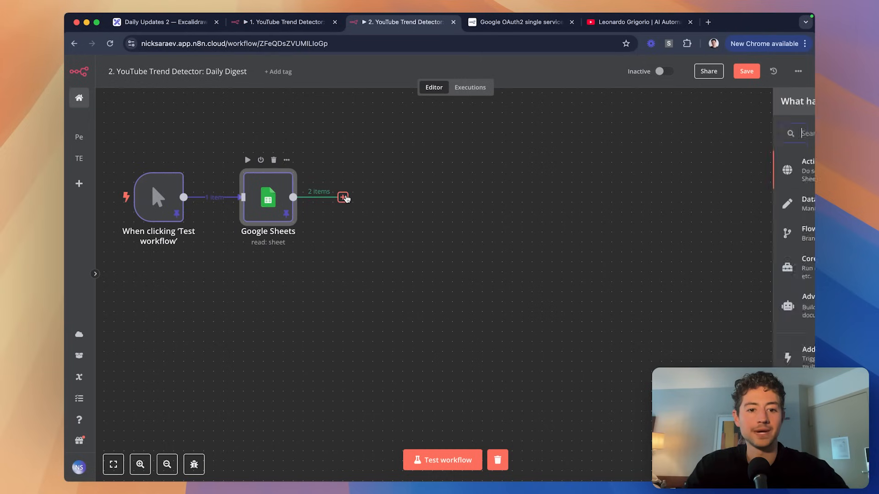
pyautogui.write('ge')
pyautogui.press('super+a')
pyautogui.write('ro')
pyautogui.press('super+a')
pyautogui.write('she')
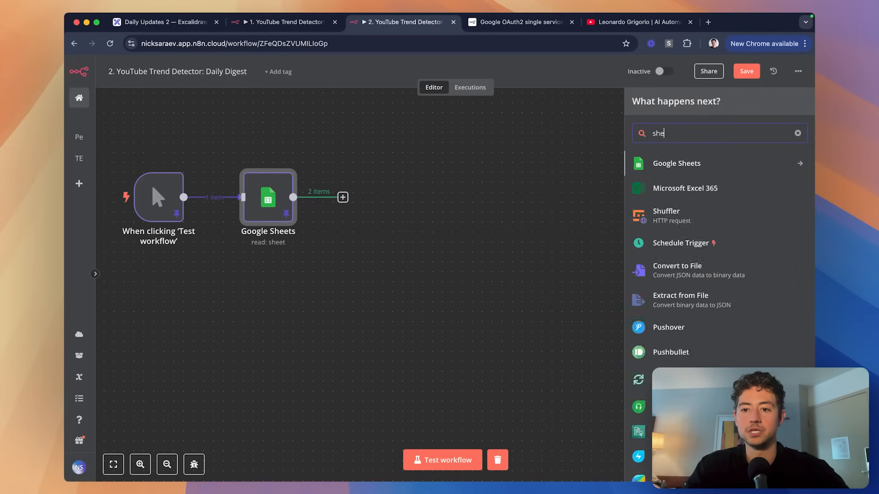
pyautogui.press('Return')
pyautogui.click(708, 365)
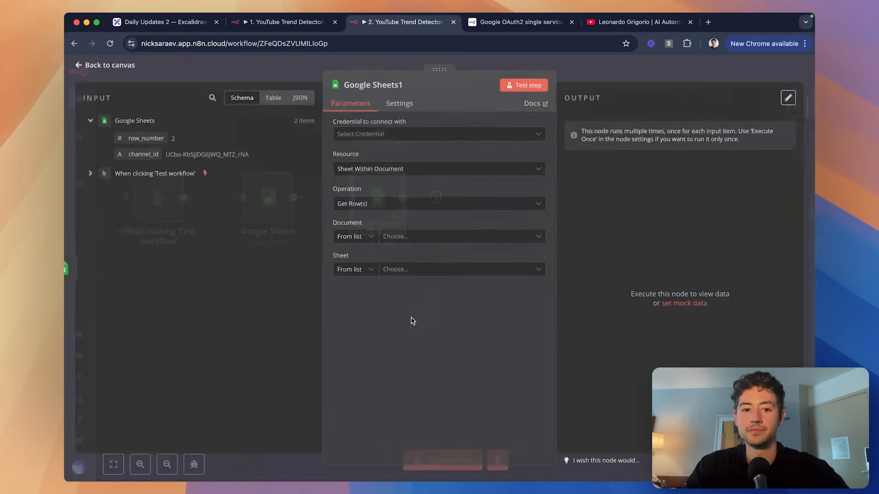
# Use the YouTube credential and YouTube Trend Detector Database, with sheet by name {{ $json.channel_id }}.
pyautogui.click(420, 243)
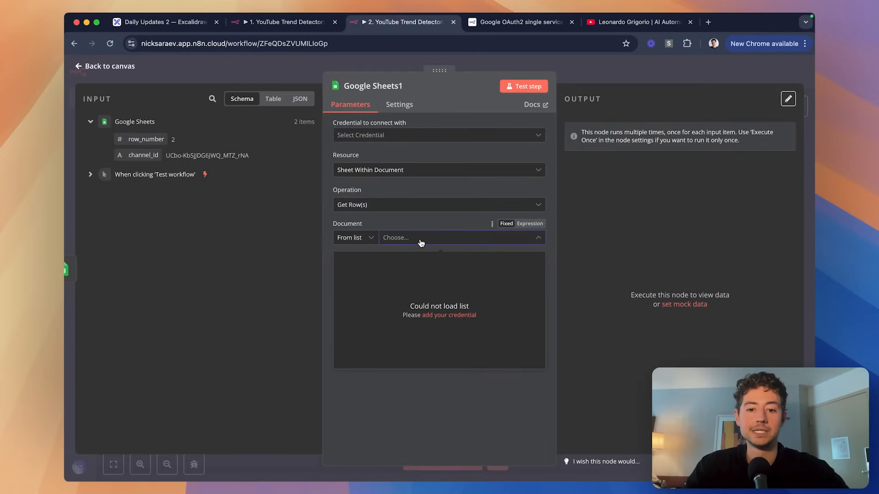
pyautogui.click(428, 135)
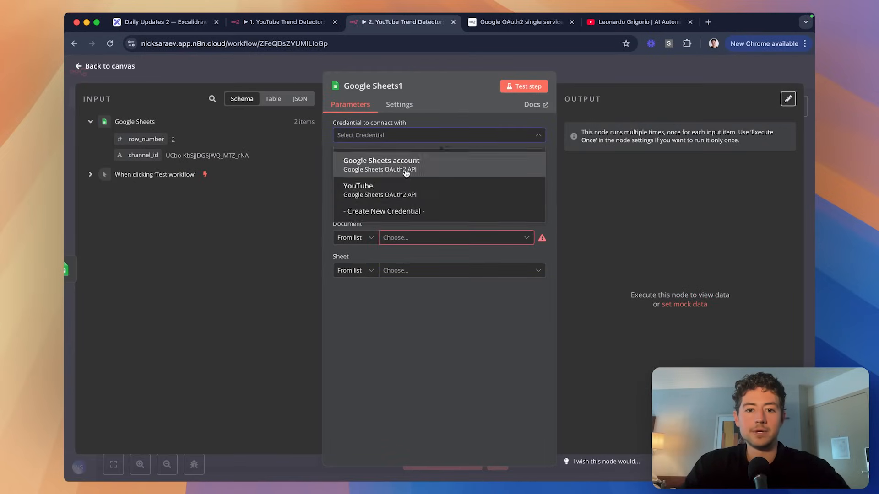
pyautogui.click(405, 193)
pyautogui.click(432, 237)
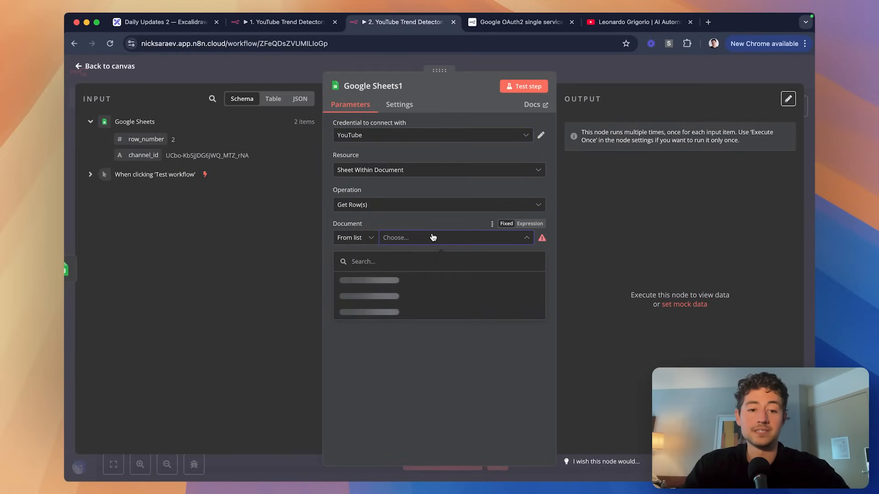
pyautogui.click(425, 284)
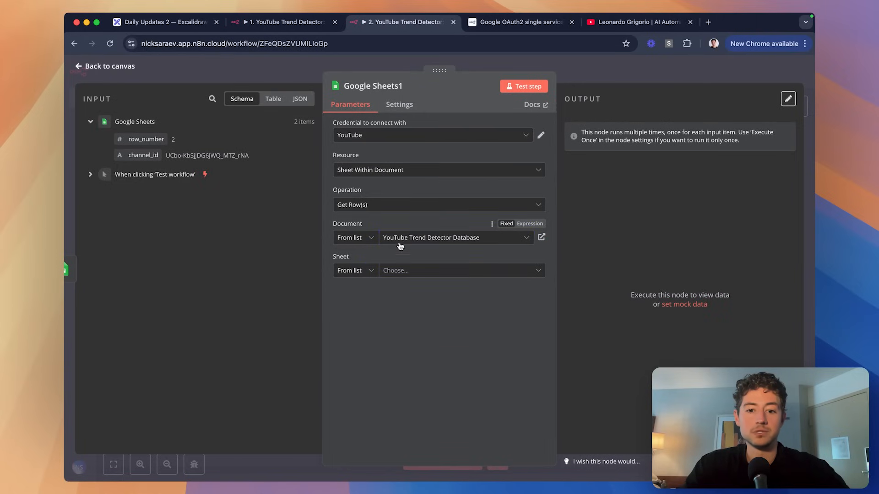
pyautogui.click(432, 270)
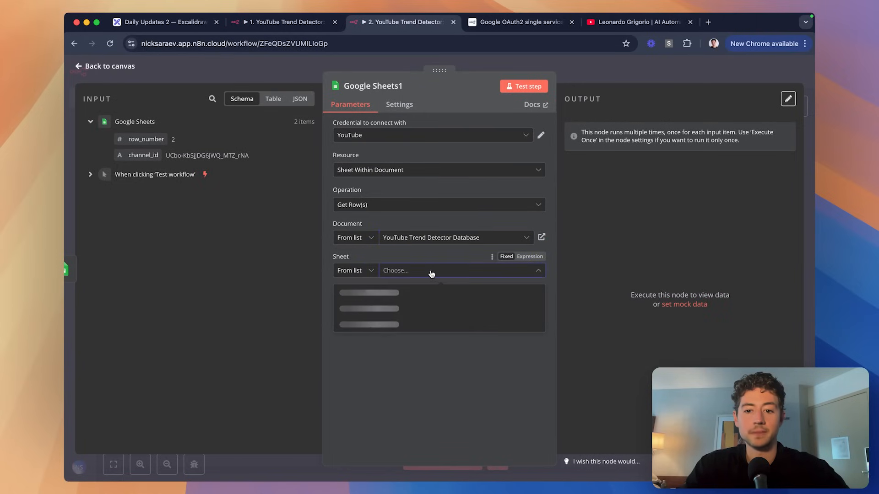
pyautogui.click(359, 270)
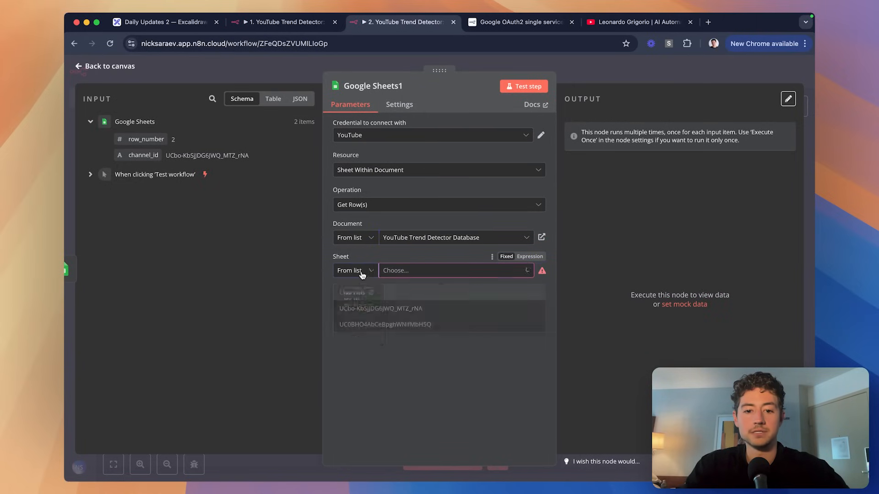
pyautogui.click(365, 347)
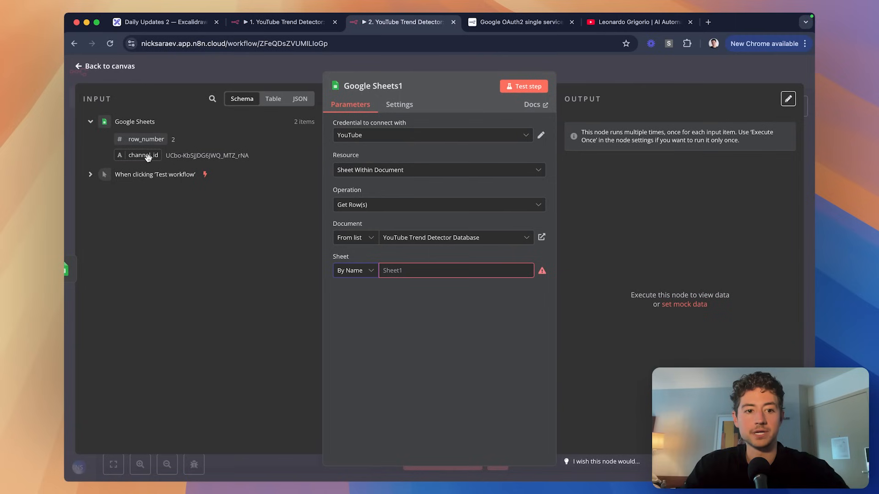
pyautogui.write('{{ $json.channel_id }}')
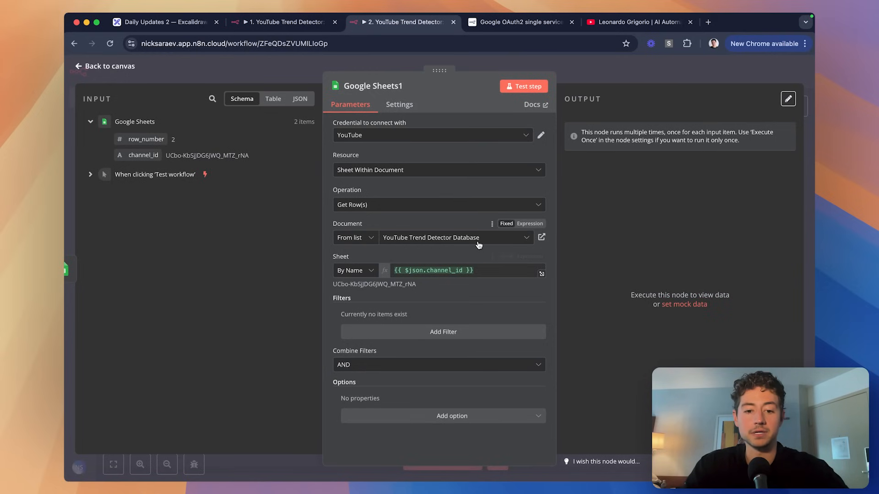
# Compare against the channel sheet names in the spreadsheet, then test the step.
pyautogui.press('super+grave')
pyautogui.click(248, 472)
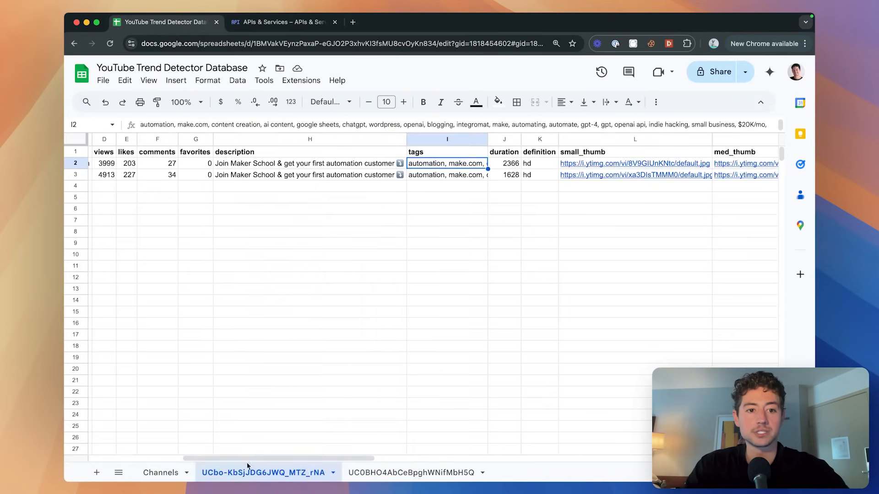
pyautogui.click(369, 471)
pyautogui.press('super+grave')
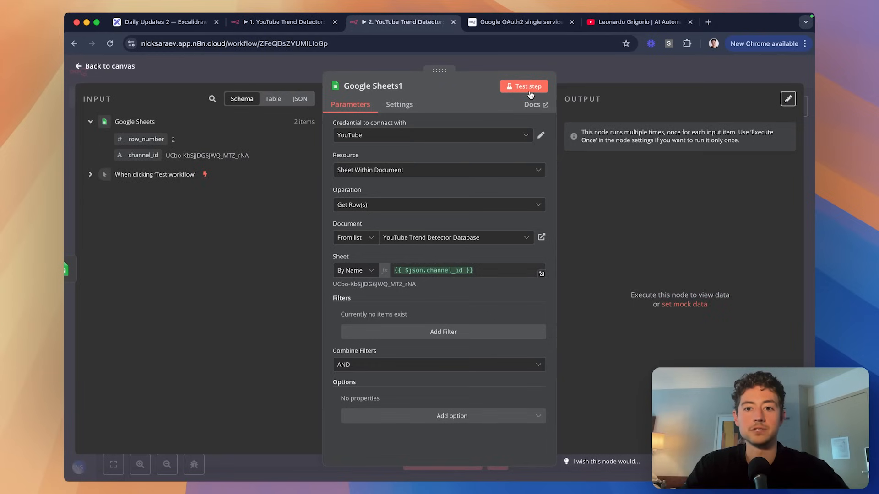
pyautogui.click(528, 91)
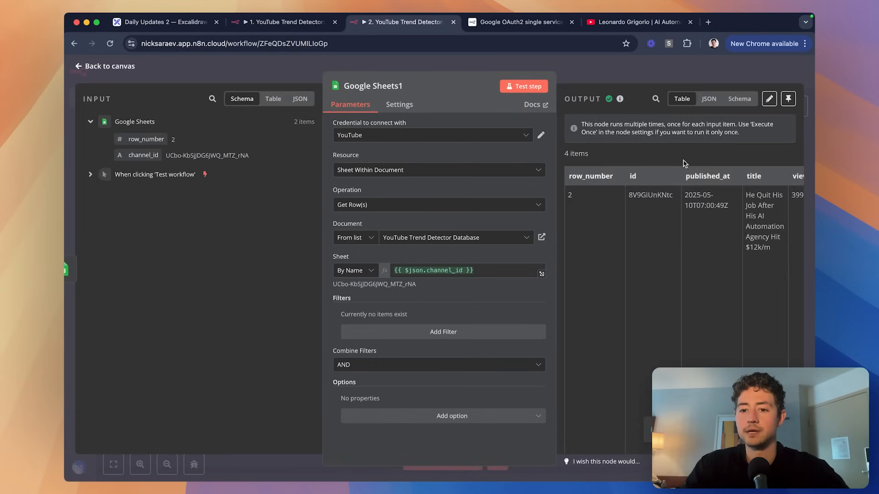
# Inspect the 4 returned video rows in schema and JSON views, noting the resolved sheet name.
pyautogui.hscroll(5, 674, 203)
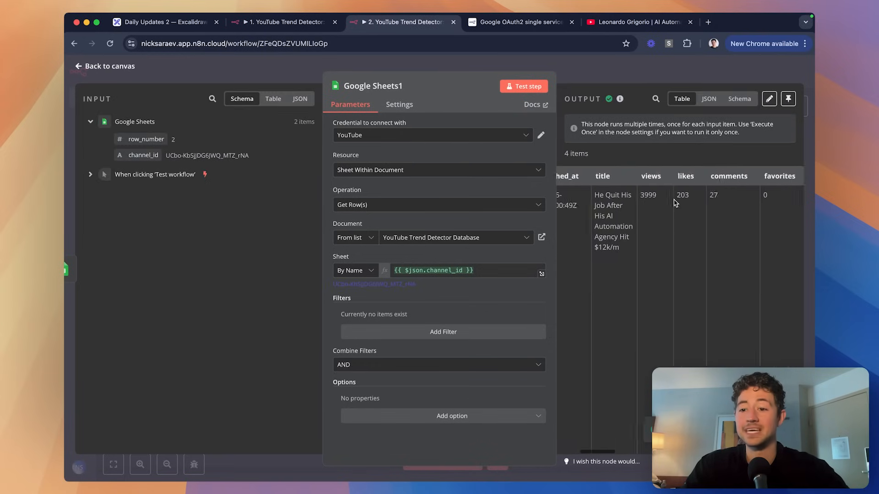
pyautogui.hscroll(-4, 675, 202)
pyautogui.scroll(-3, 682, 263)
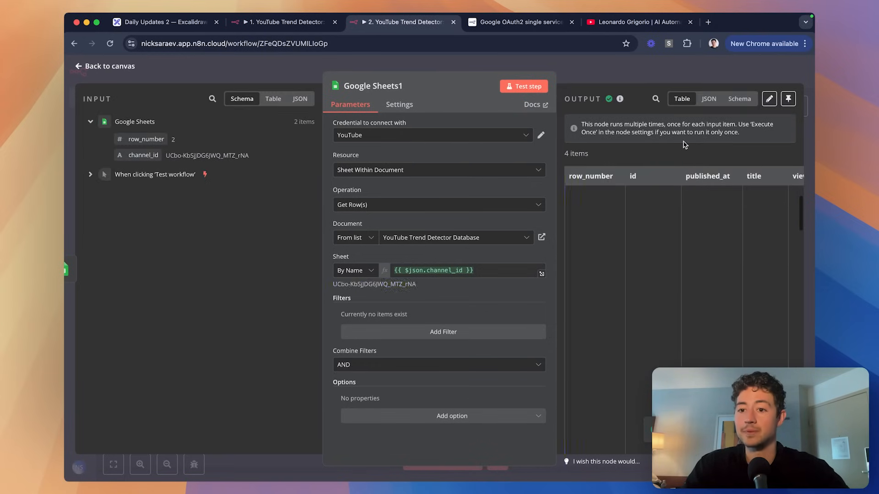
pyautogui.click(739, 100)
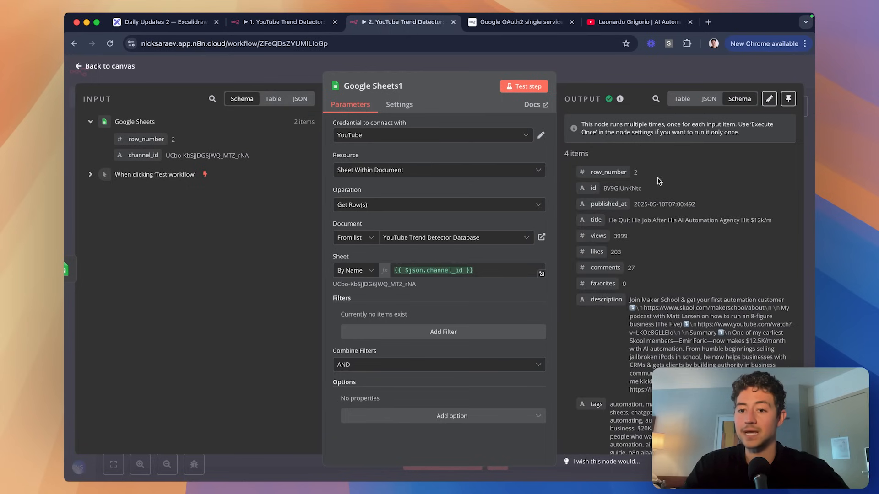
pyautogui.click(708, 100)
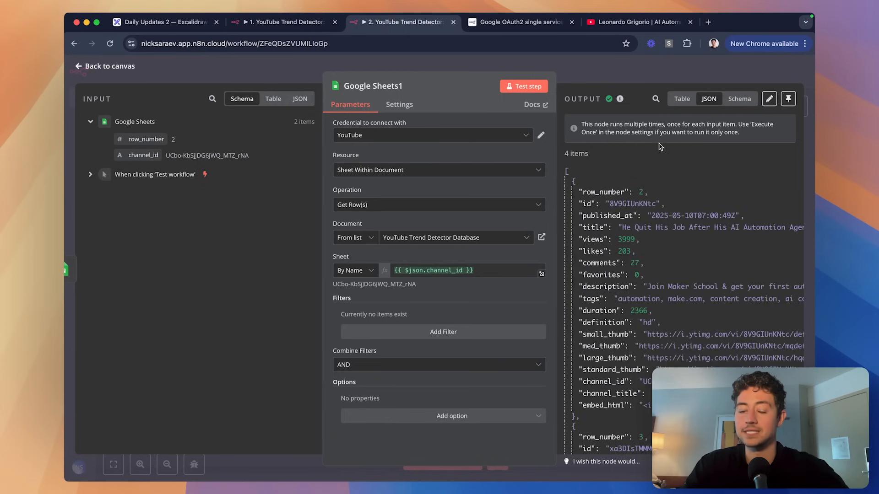
pyautogui.scroll(-1, 606, 186)
pyautogui.scroll(1, 611, 186)
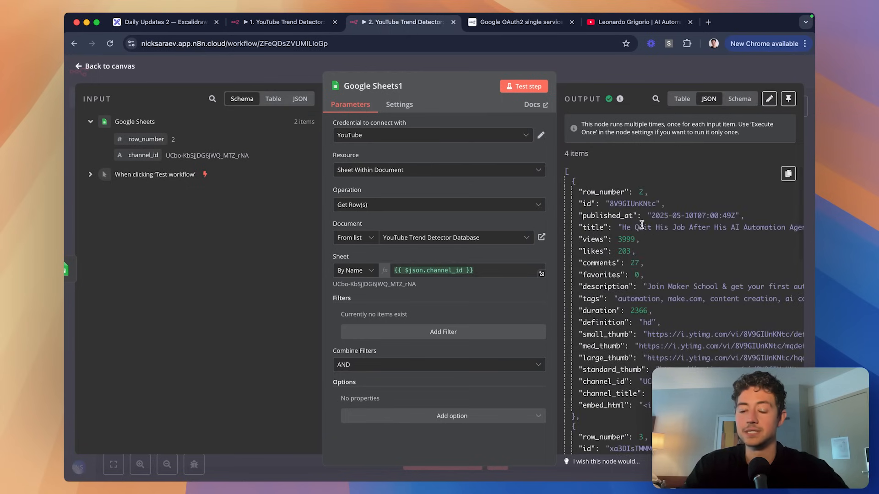
pyautogui.scroll(-6, 636, 227)
pyautogui.scroll(-10, 639, 228)
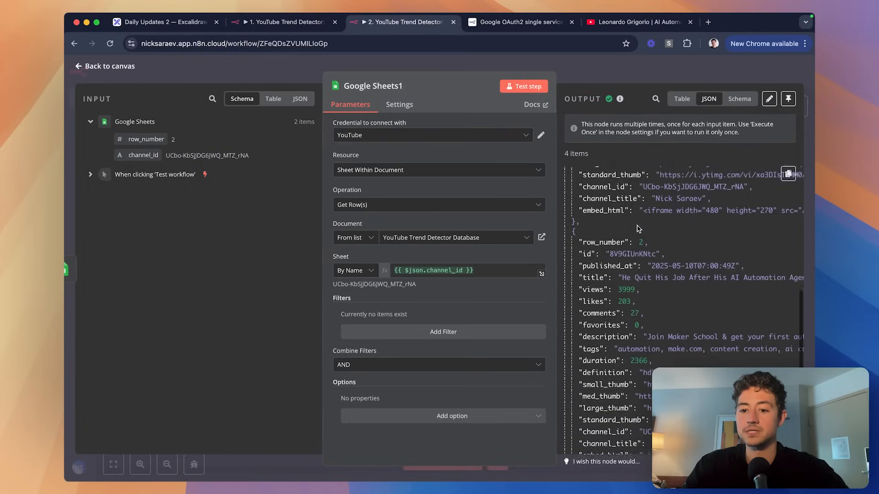
pyautogui.scroll(-10, 638, 267)
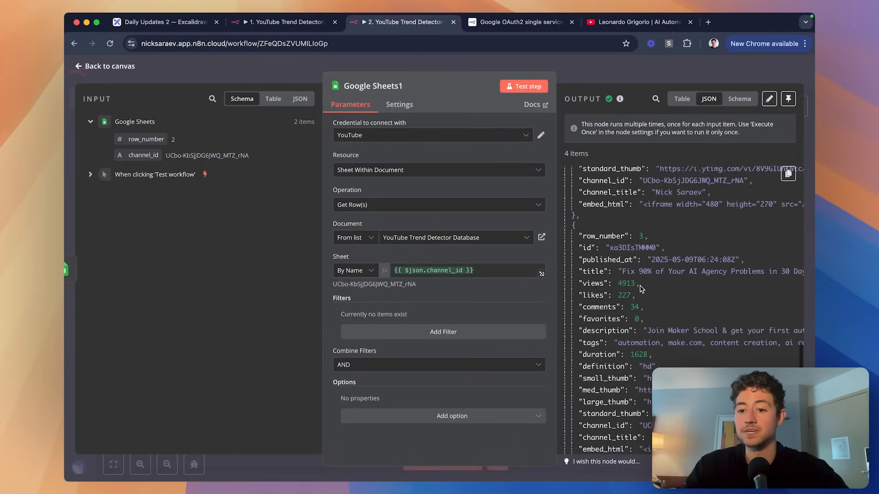
pyautogui.scroll(5, 649, 276)
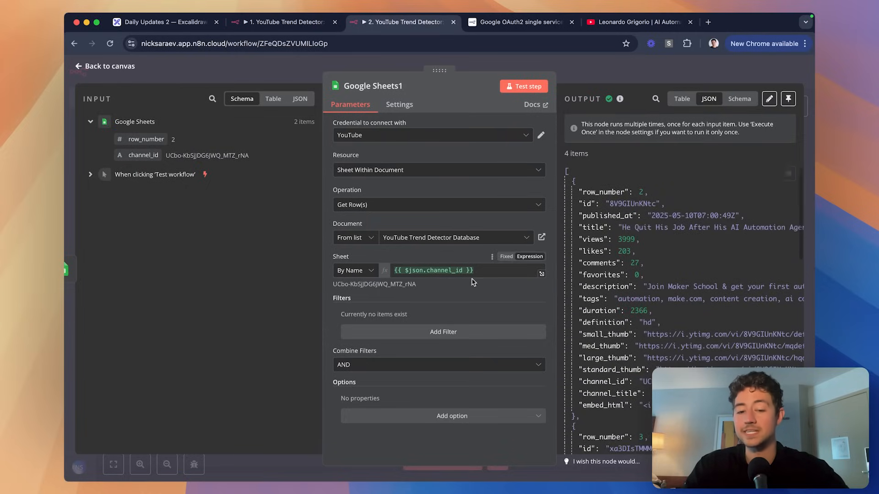
pyautogui.scroll(6, 403, 292)
pyautogui.moveTo(251, 277); pyautogui.dragTo(449, 280)
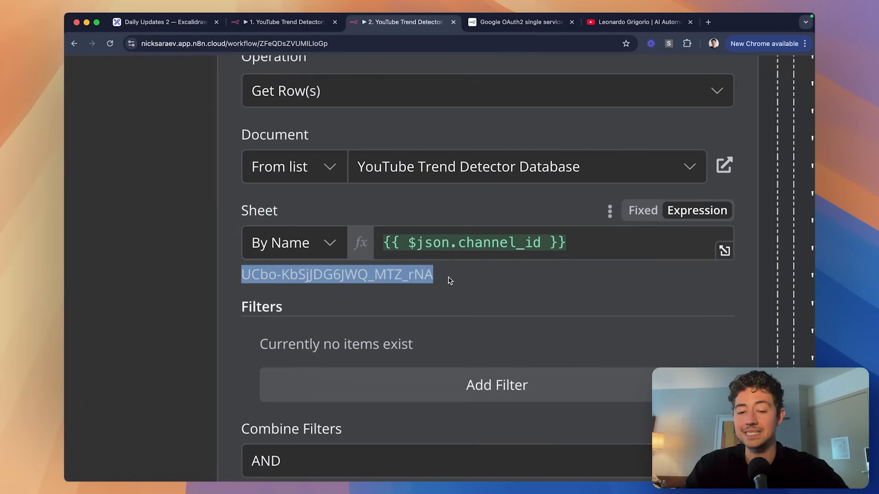
pyautogui.scroll(-6, 449, 280)
# Insert a Loop Over Items node between the two Sheets nodes and remove Replace Me and stray connections.
pyautogui.press('Escape')
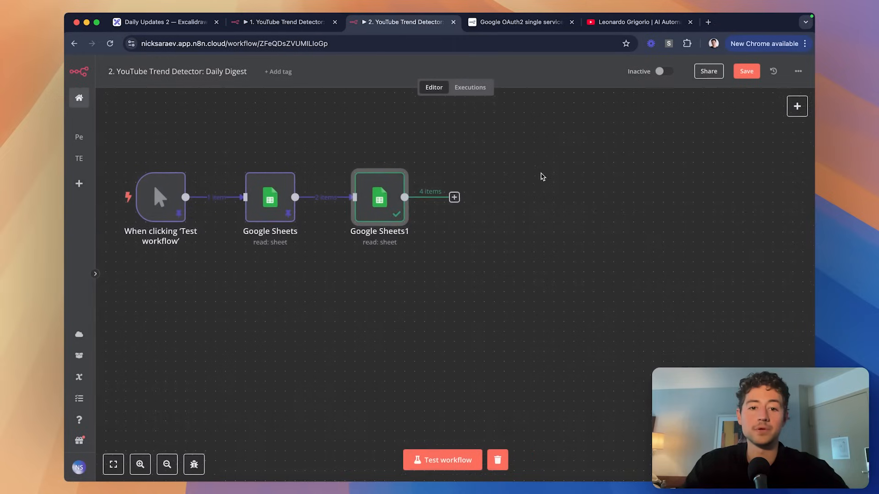
pyautogui.hscroll(2, 533, 177)
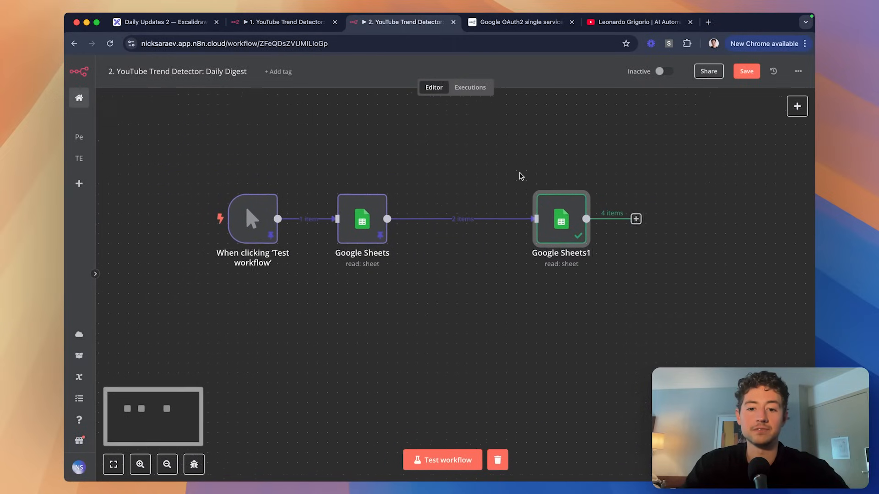
pyautogui.moveTo(549, 217); pyautogui.dragTo(598, 217)
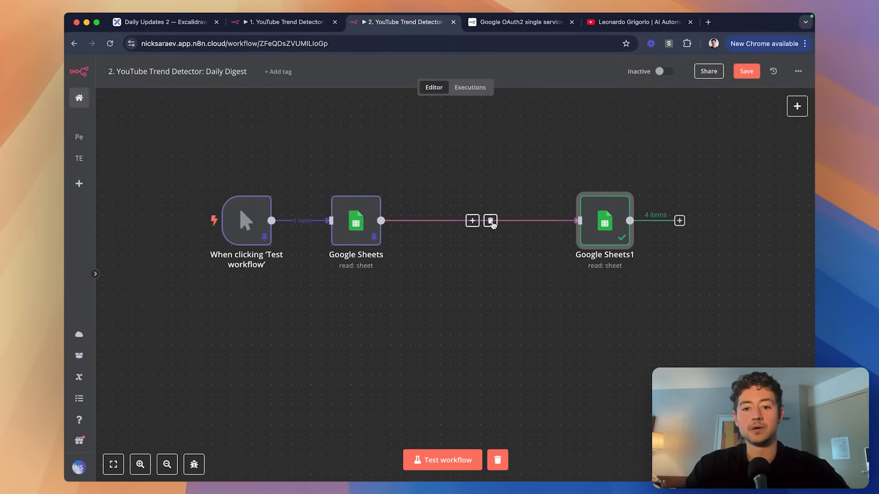
pyautogui.click(472, 221)
pyautogui.write('loop')
pyautogui.click(663, 171)
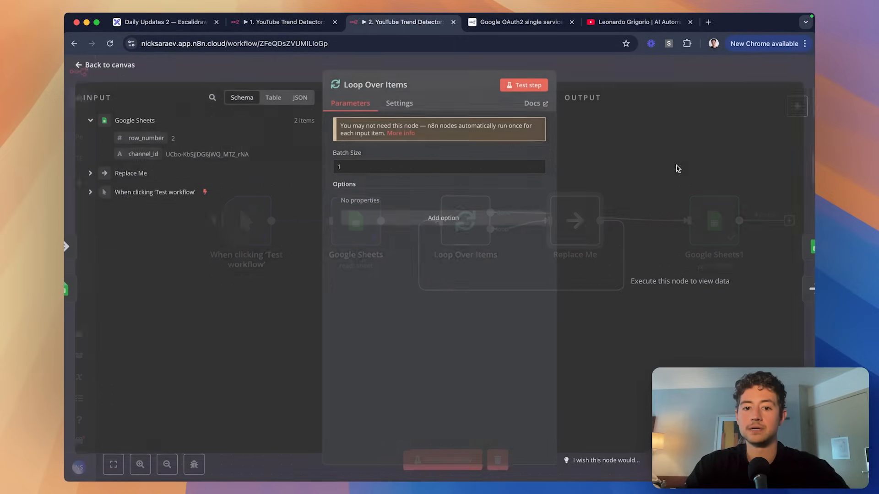
pyautogui.press('Escape')
pyautogui.hscroll(1, 558, 265)
pyautogui.press('BackSpace')
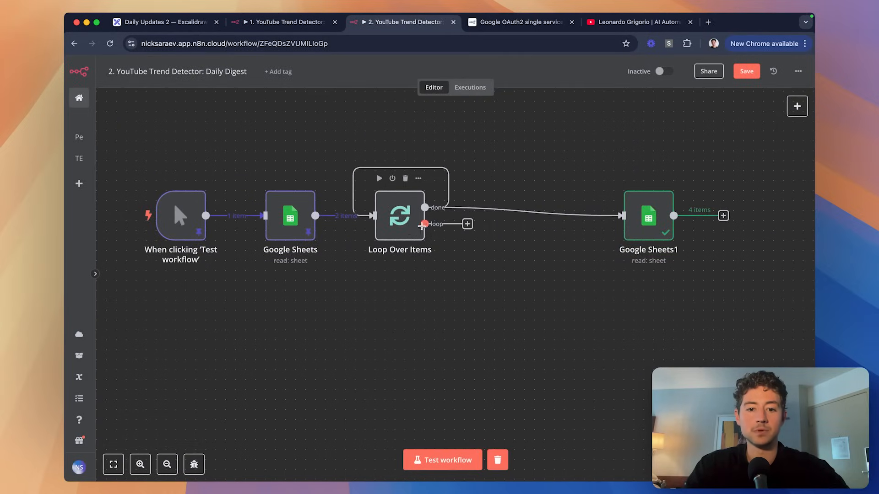
pyautogui.click(390, 167)
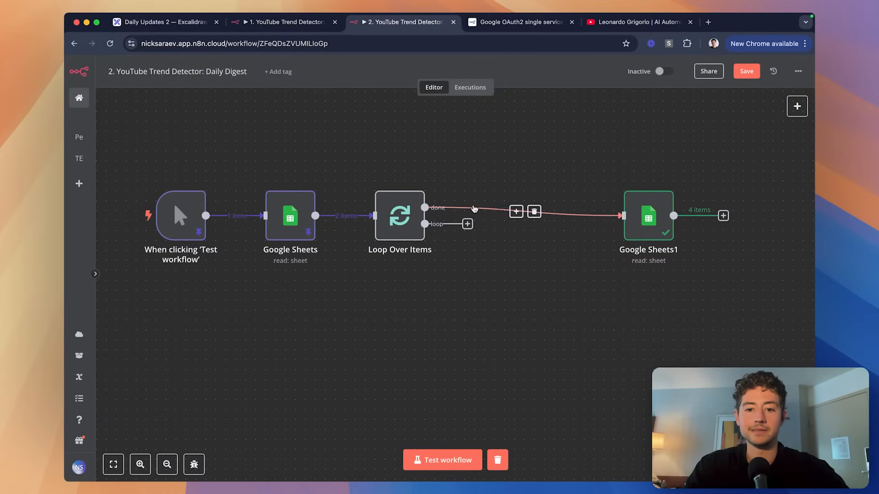
pyautogui.click(533, 212)
pyautogui.moveTo(424, 223); pyautogui.dragTo(516, 219)
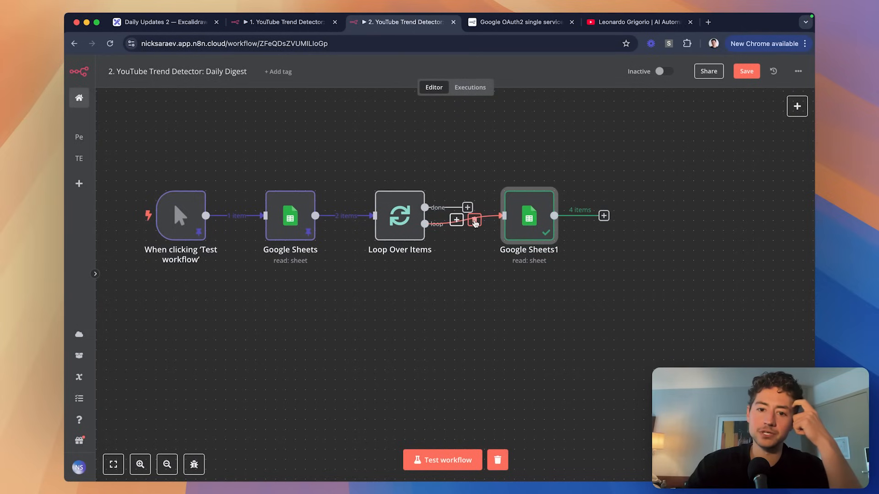
pyautogui.click(472, 219)
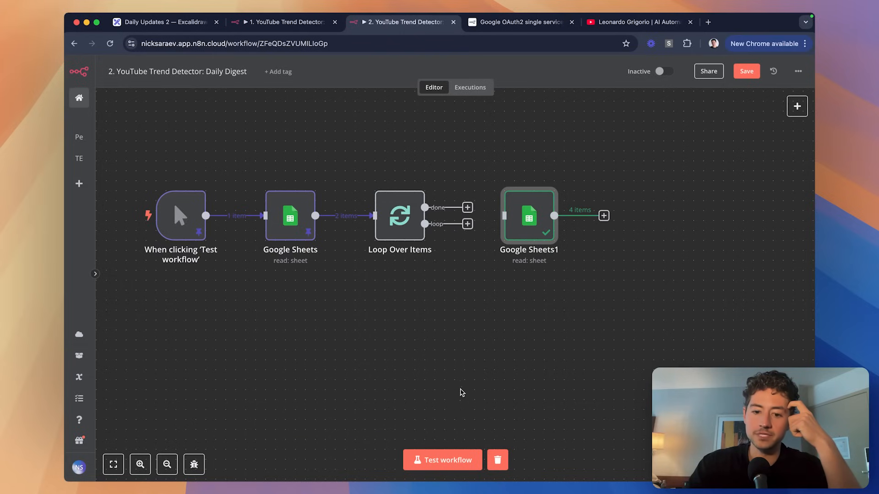
# Wire the loop branch into Google Sheets1 and verify its channel_id sheet-name expression resolves.
pyautogui.click(390, 205)
pyautogui.click(467, 453)
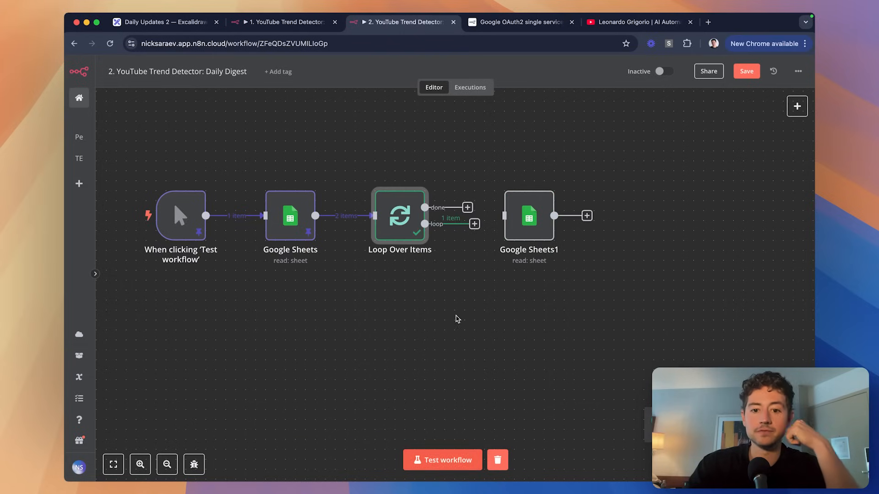
pyautogui.doubleClick(400, 215)
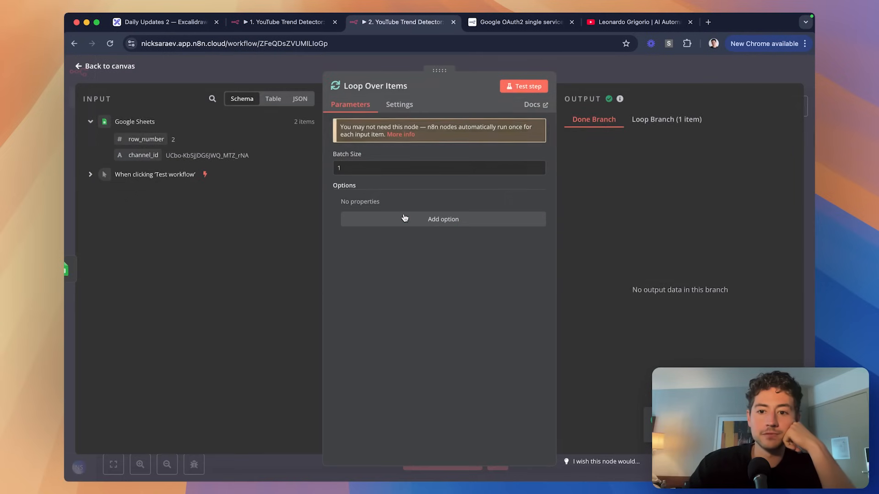
pyautogui.click(668, 121)
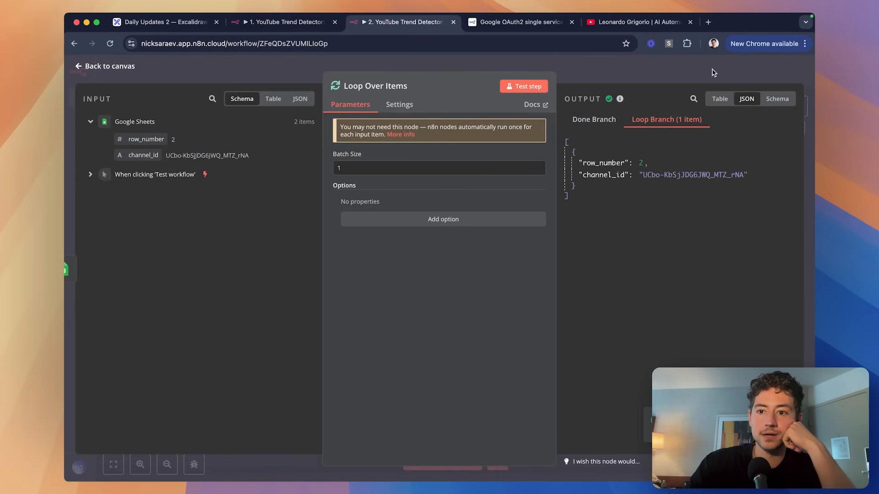
pyautogui.click(712, 72)
pyautogui.moveTo(475, 229); pyautogui.dragTo(522, 225)
pyautogui.doubleClick(526, 219)
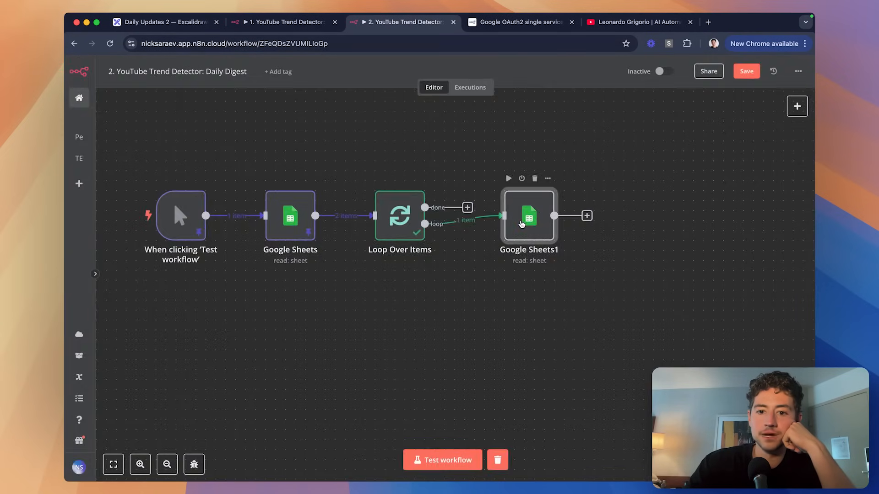
pyautogui.click(487, 270)
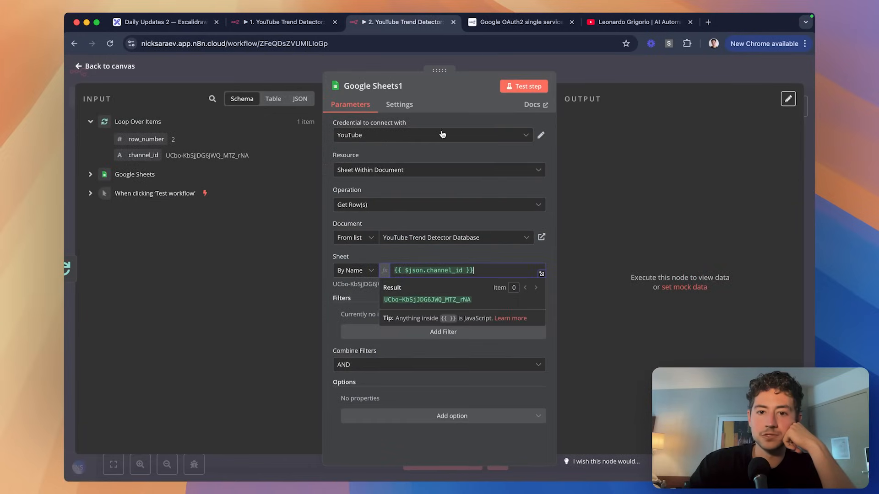
pyautogui.click(456, 108)
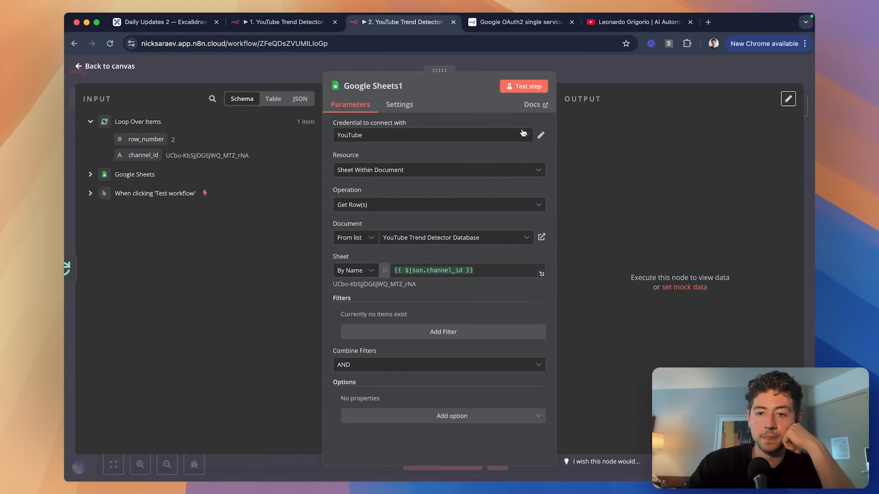
pyautogui.click(566, 78)
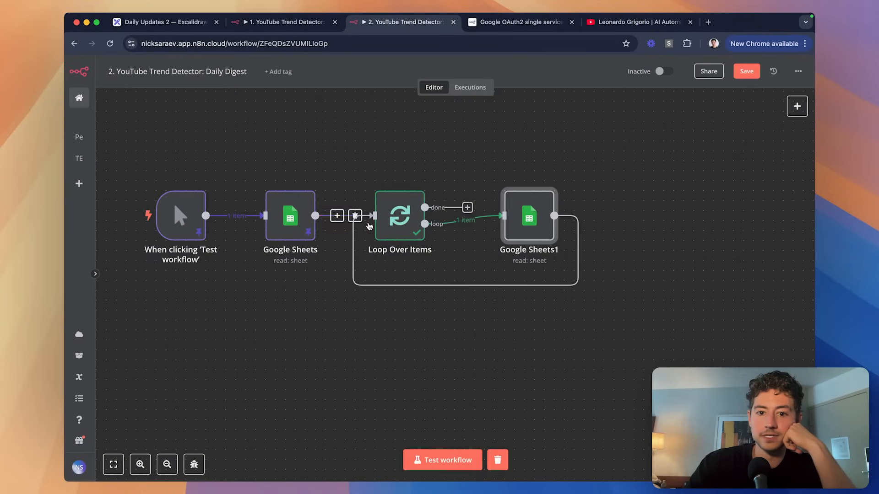
# Run the workflow and check the videos Google Sheets1 returned for each of the two loop runs.
pyautogui.click(461, 459)
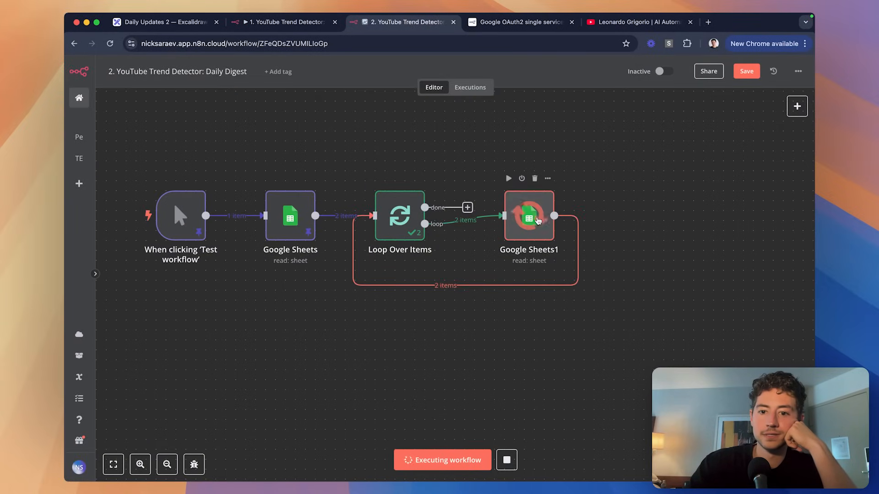
pyautogui.doubleClick(538, 221)
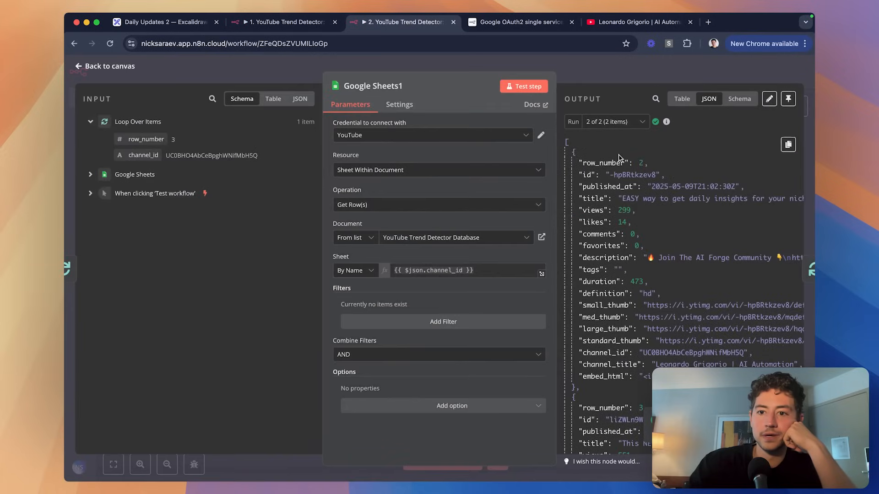
pyautogui.click(613, 122)
pyautogui.click(631, 145)
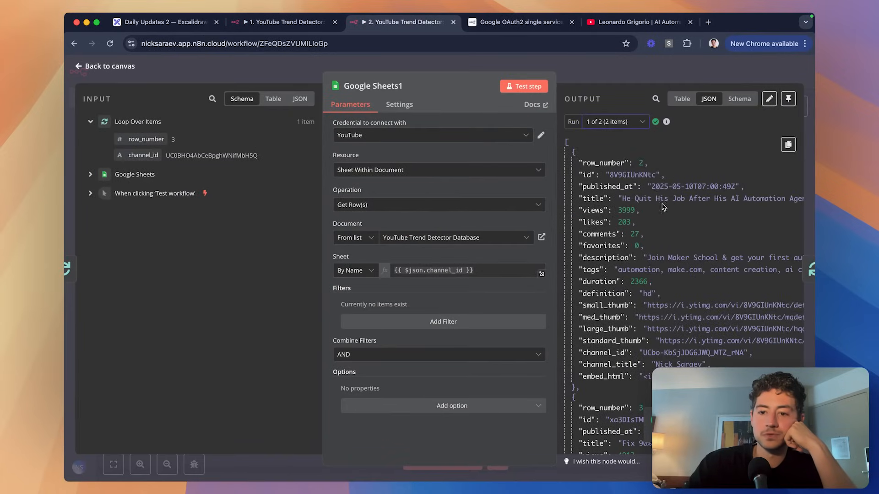
pyautogui.scroll(-5, 663, 207)
pyautogui.scroll(5, 650, 174)
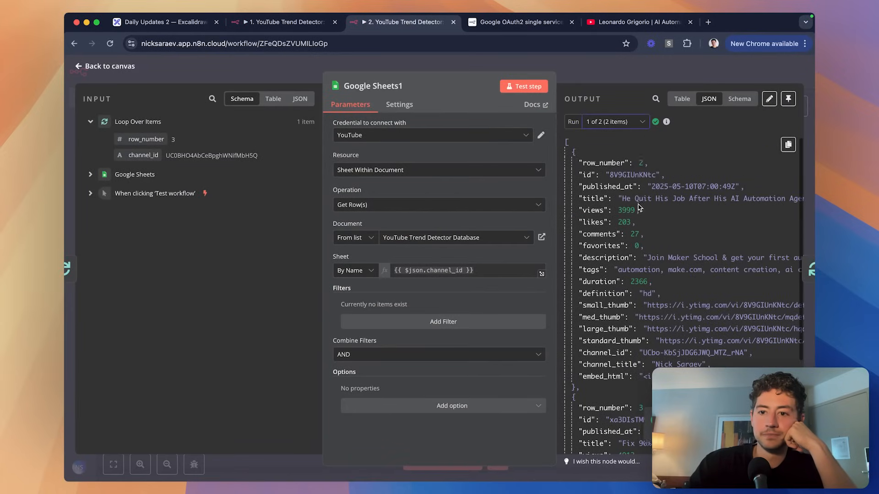
pyautogui.click(633, 122)
pyautogui.click(613, 165)
pyautogui.scroll(5, 680, 330)
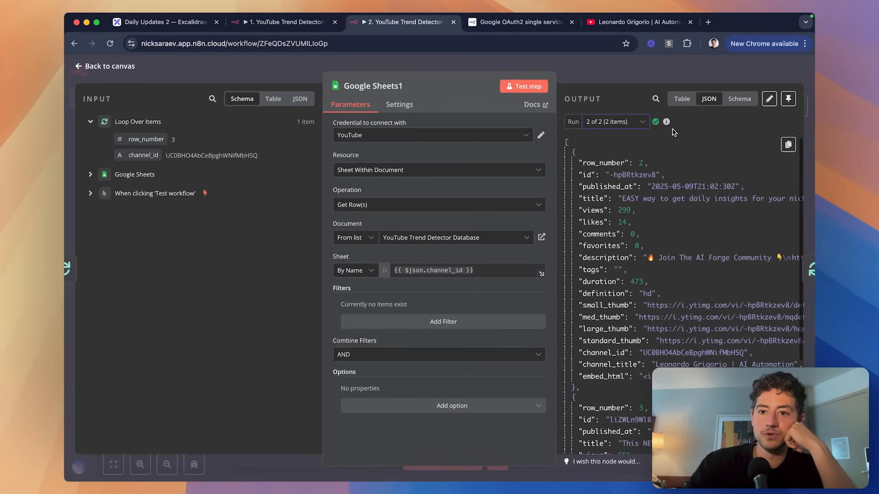
pyautogui.press('Escape')
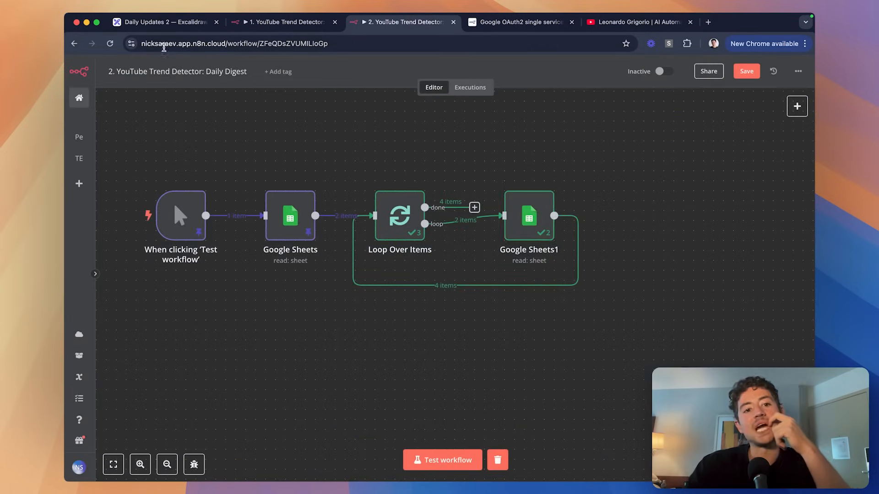
# Tick off 'Get all Sheets' and 'Get videos in each Sheet' on the roadmap.
pyautogui.click(170, 22)
pyautogui.moveTo(513, 189); pyautogui.dragTo(531, 178)
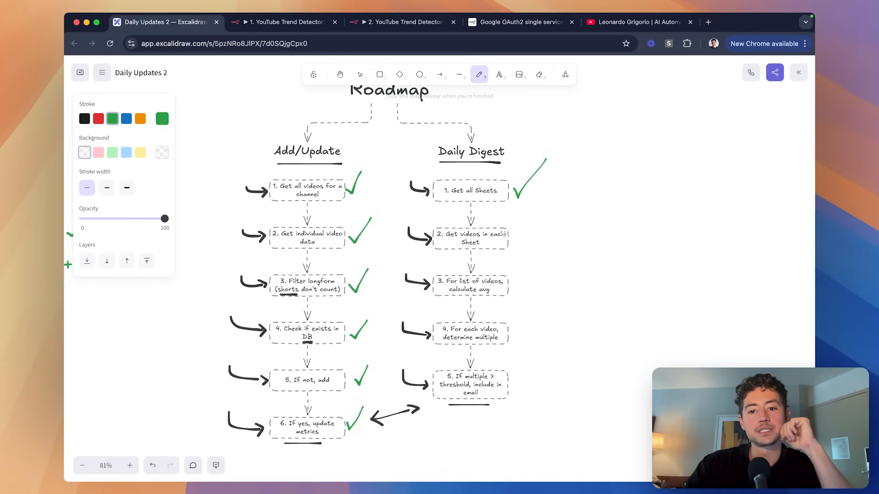
pyautogui.moveTo(516, 236); pyautogui.dragTo(543, 211)
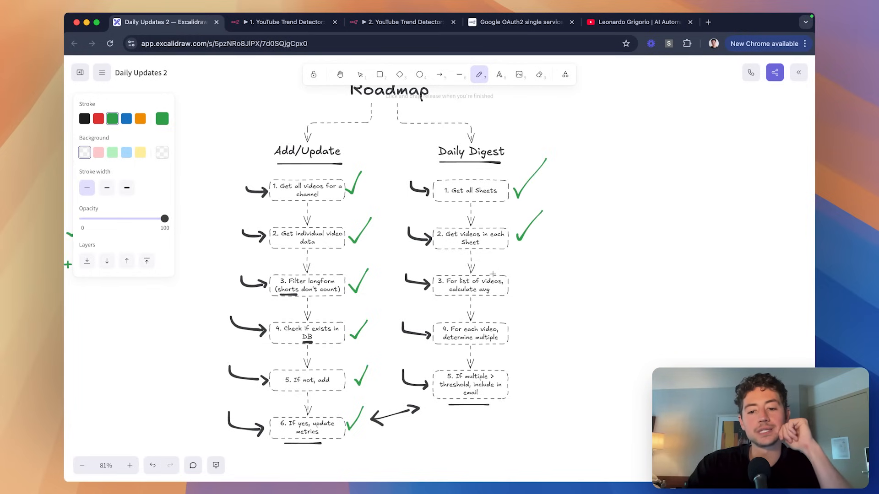
pyautogui.scroll(-3, 493, 273)
# Review Google Sheets1's video output in the Daily Digest workflow.
pyautogui.click(392, 24)
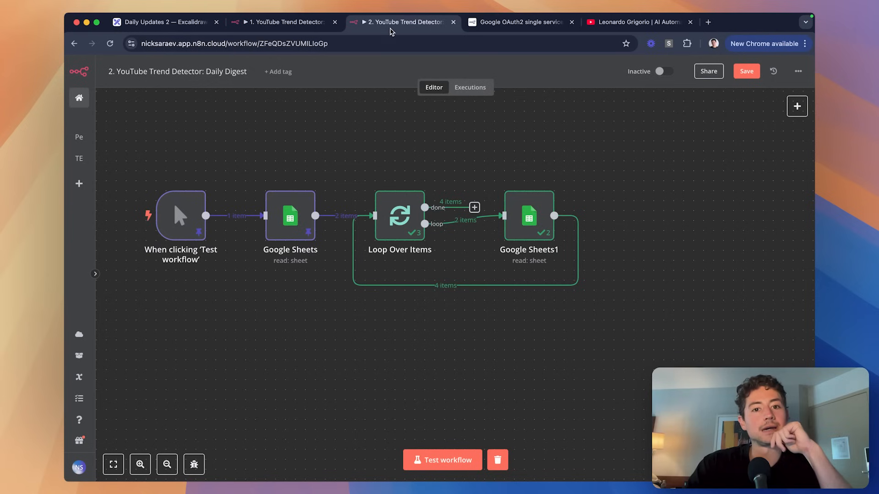
pyautogui.hscroll(3, 501, 184)
pyautogui.doubleClick(473, 211)
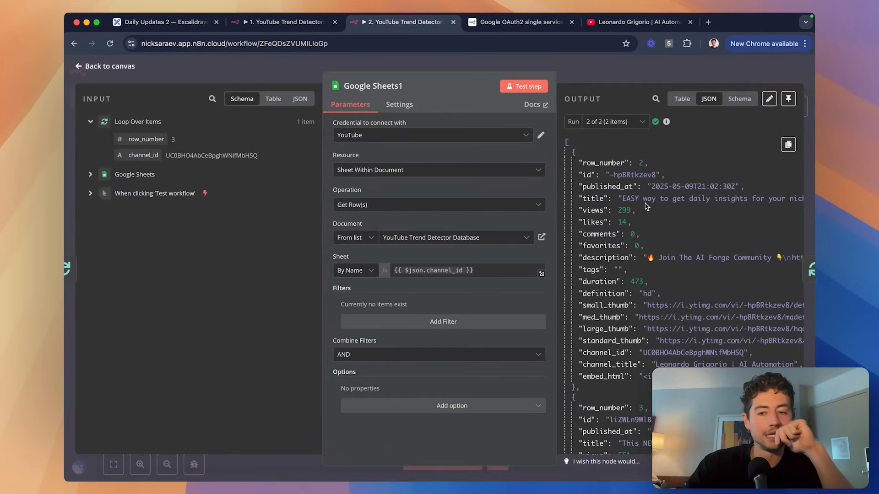
pyautogui.scroll(-2, 654, 163)
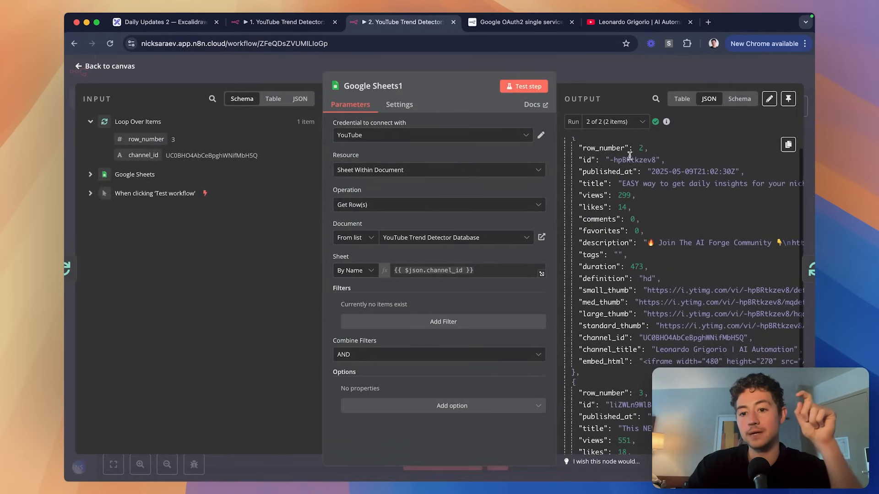
pyautogui.scroll(-5, 639, 202)
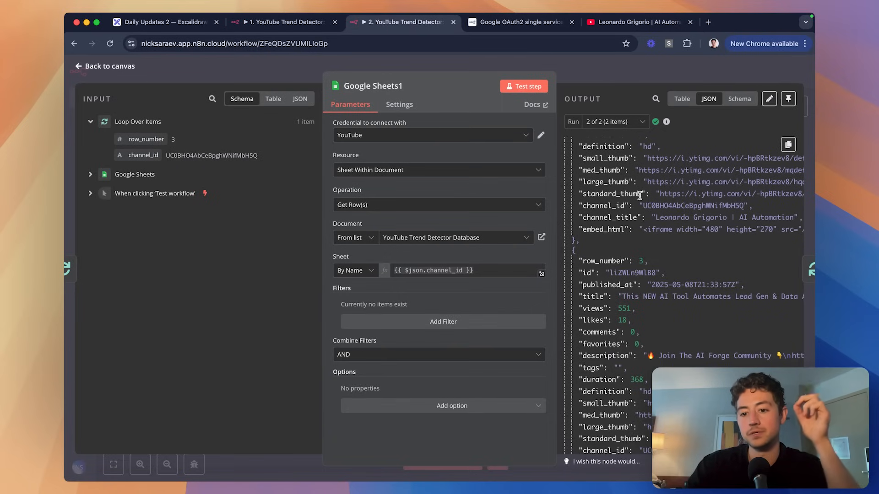
pyautogui.click(625, 73)
# Try an Edit Fields node mapping the views field on the loop, then delete it.
pyautogui.moveTo(504, 212)
pyautogui.click(377, 281)
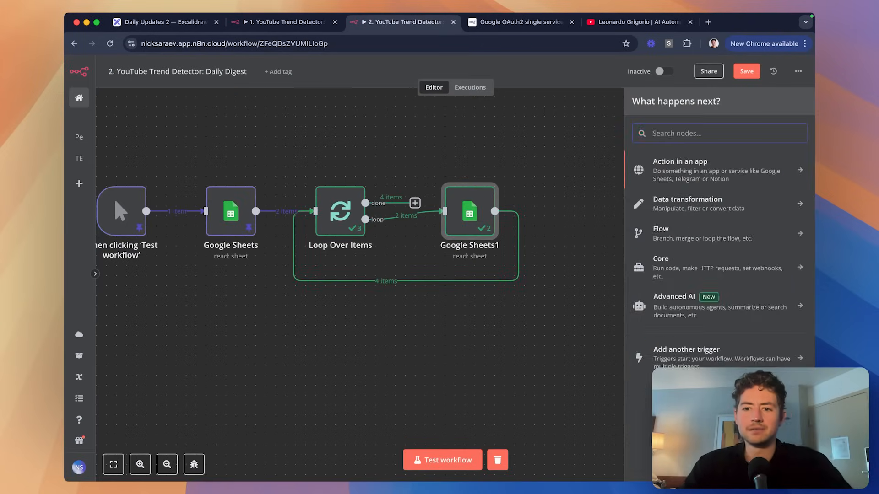
pyautogui.write('calcul')
pyautogui.press('super+a')
pyautogui.press('BackSpace')
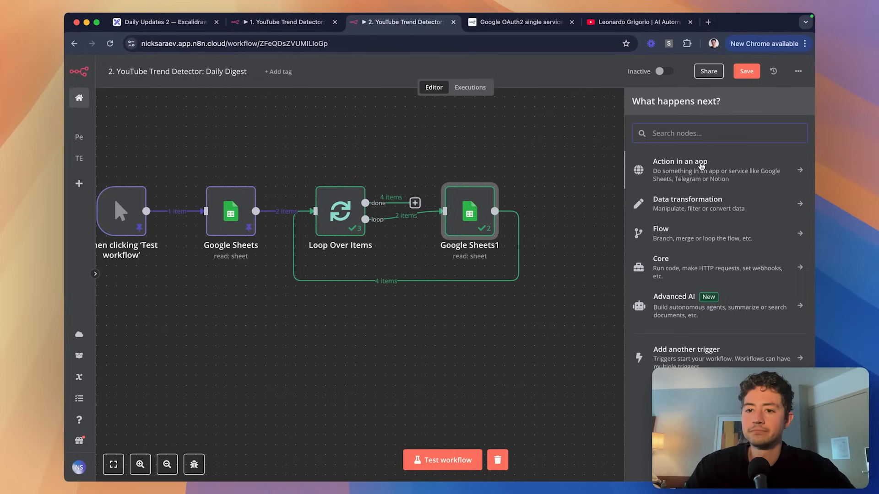
pyautogui.write('set')
pyautogui.click(703, 170)
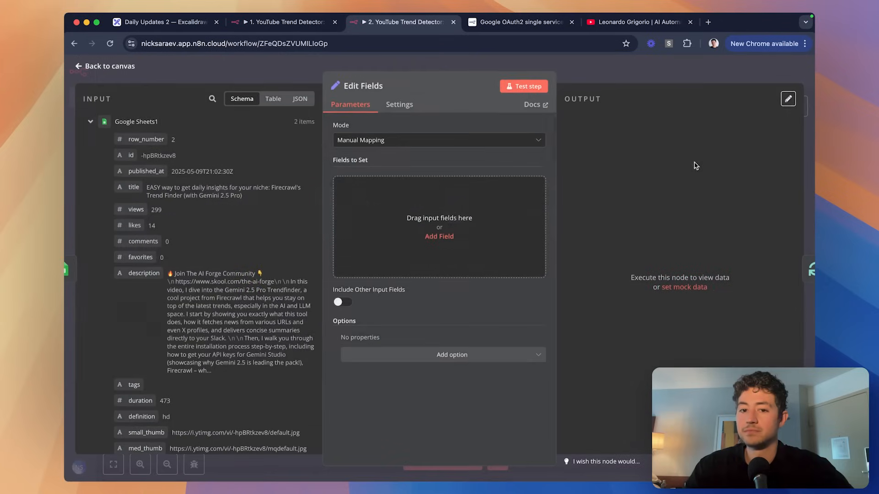
pyautogui.moveTo(136, 209); pyautogui.dragTo(437, 208)
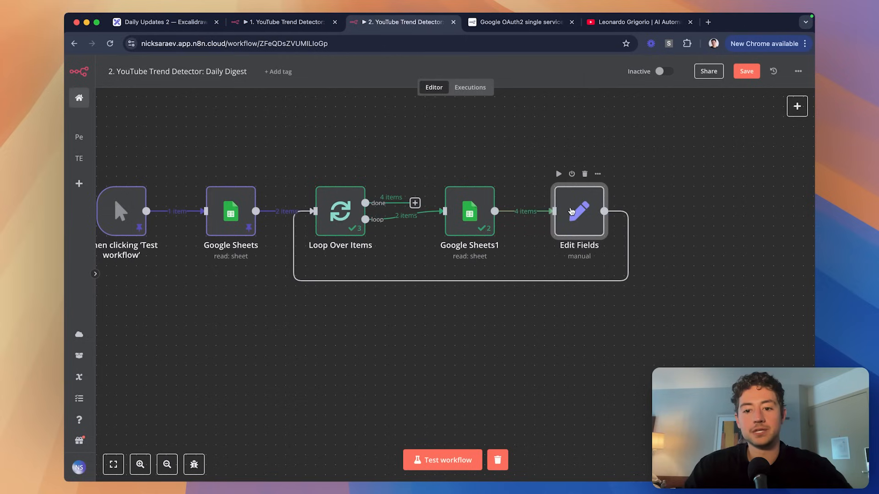
pyautogui.moveTo(529, 160); pyautogui.dragTo(631, 258)
pyautogui.press('Delete')
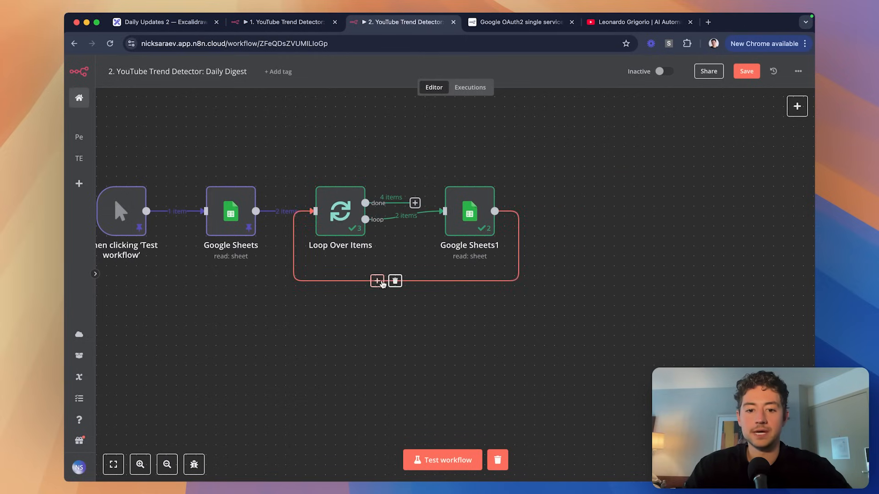
# Add an Aggregate node on the loop-back connection, review its aggregation options, then delete it.
pyautogui.click(376, 281)
pyautogui.write('aggreg')
pyautogui.click(679, 172)
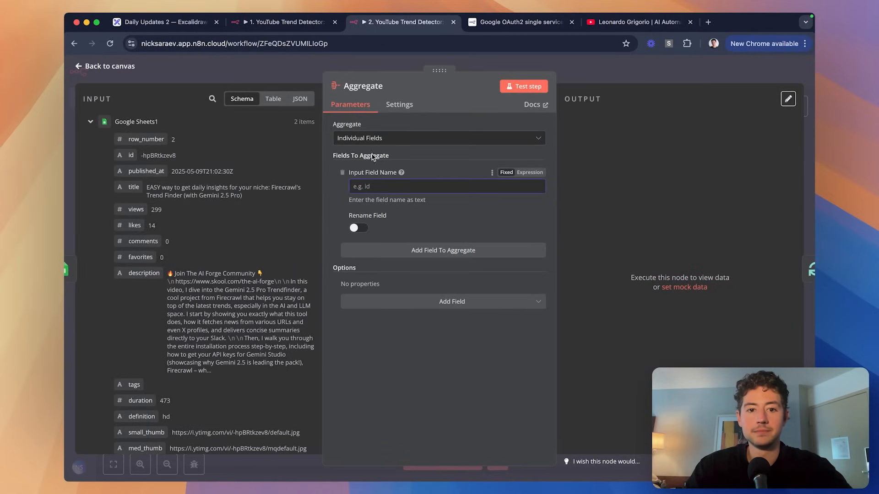
pyautogui.click(366, 138)
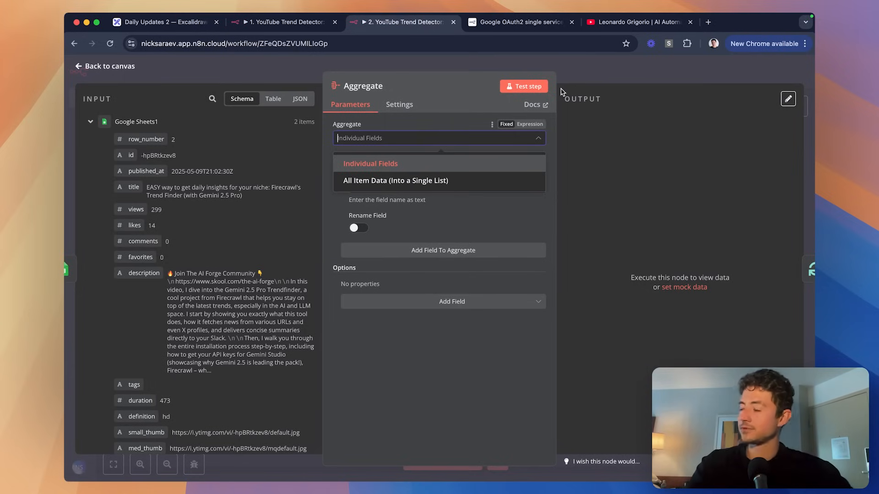
pyautogui.click(586, 81)
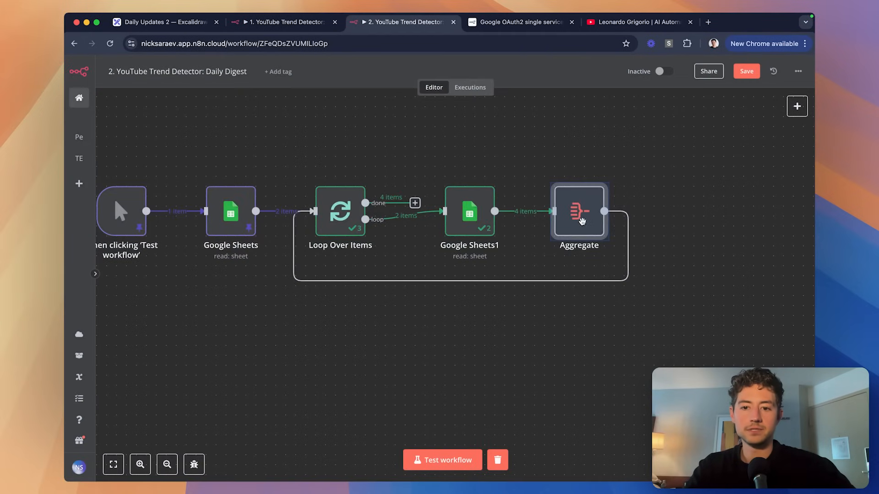
pyautogui.press('Delete')
# Insert a Code node with the default JavaScript template on the loop-back, then pin Google Sheets1's output.
pyautogui.click(382, 280)
pyautogui.write('code')
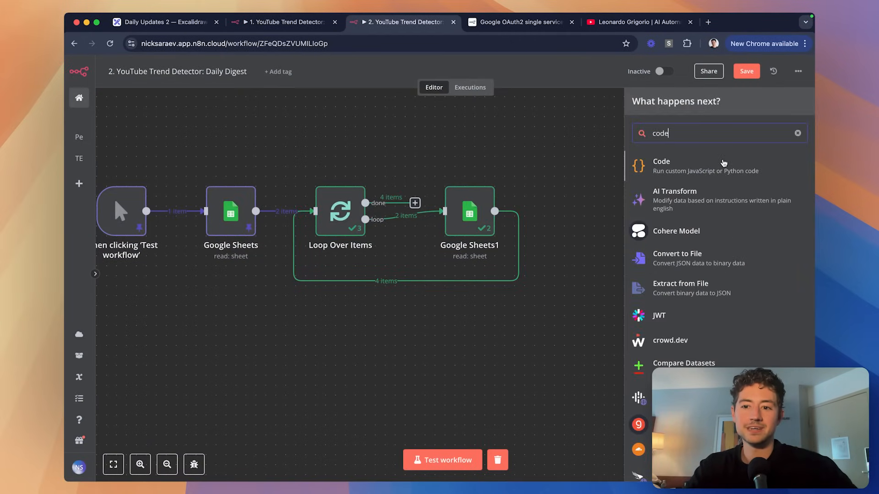
pyautogui.click(724, 167)
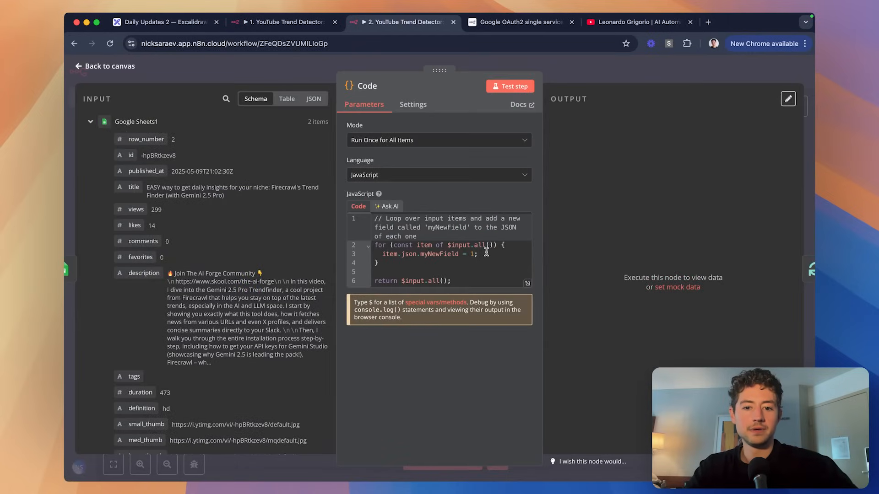
pyautogui.click(480, 273)
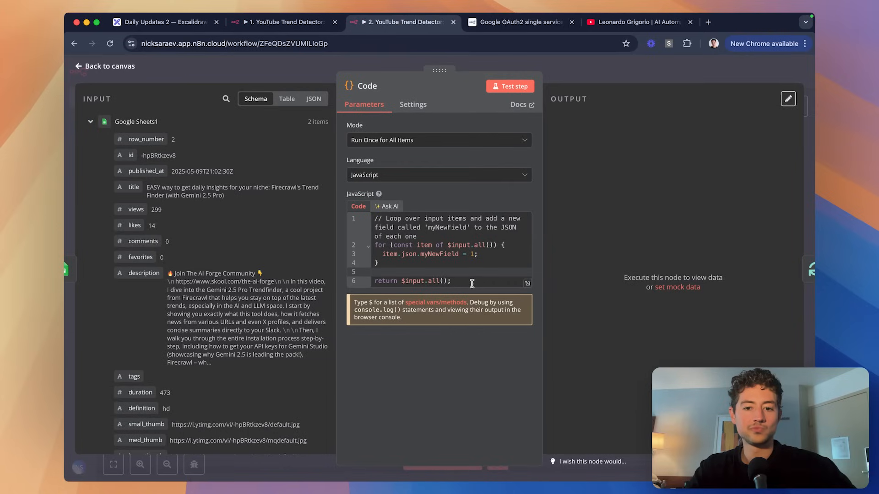
pyautogui.moveTo(472, 283); pyautogui.dragTo(372, 218)
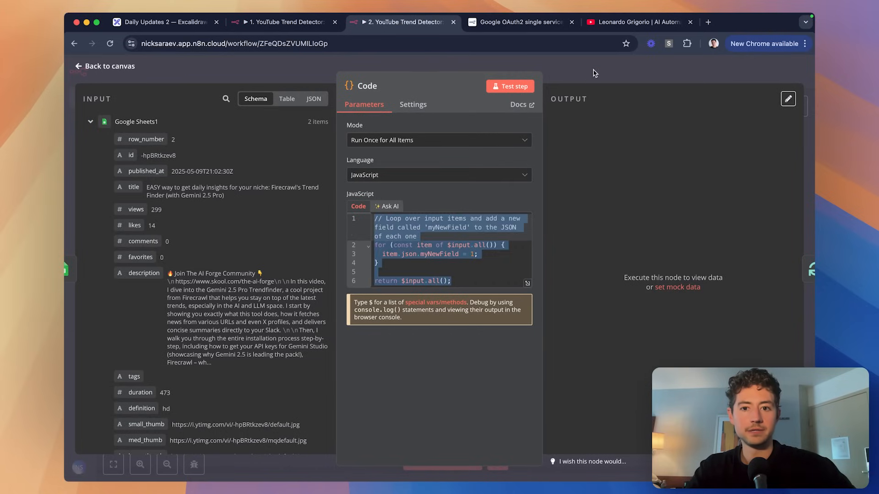
pyautogui.click(594, 73)
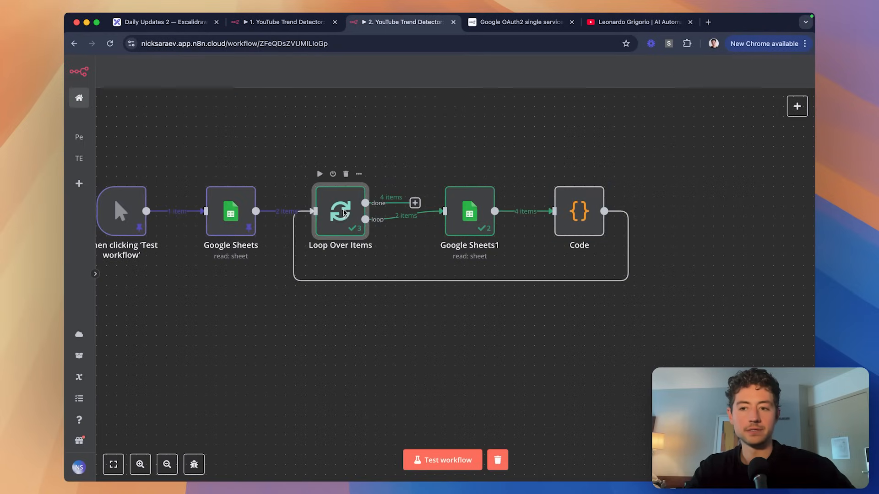
pyautogui.doubleClick(469, 211)
pyautogui.click(793, 102)
# Replace the Code node's template loop with 'const array = $input.all()' and 'return array'.
pyautogui.click(714, 77)
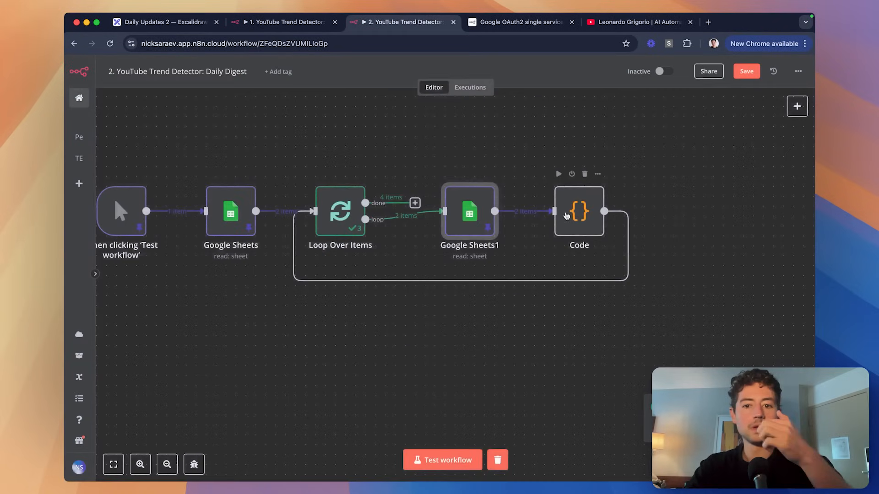
pyautogui.doubleClick(566, 220)
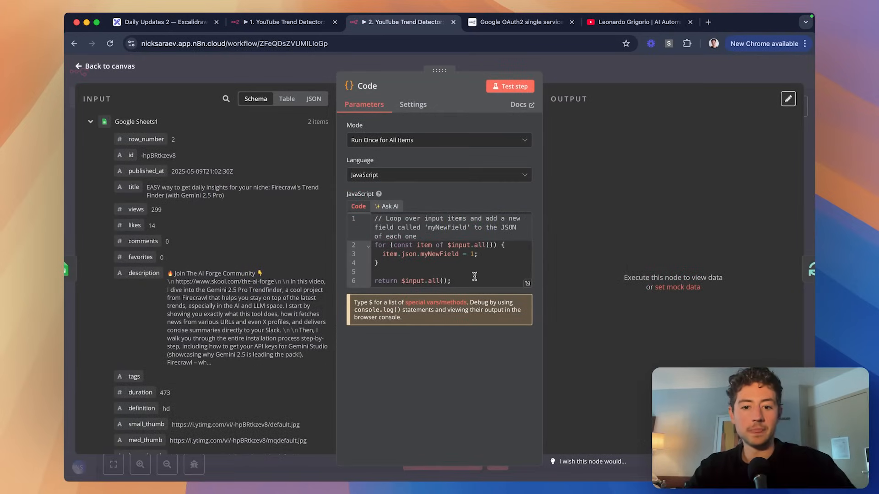
pyautogui.moveTo(447, 245); pyautogui.dragTo(352, 203)
pyautogui.press('BackSpace')
pyautogui.write('const ')
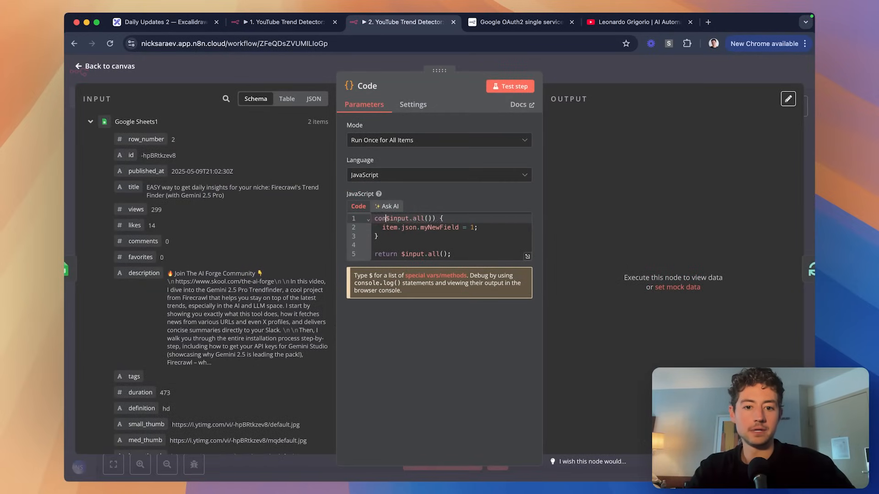
pyautogui.write('array =')
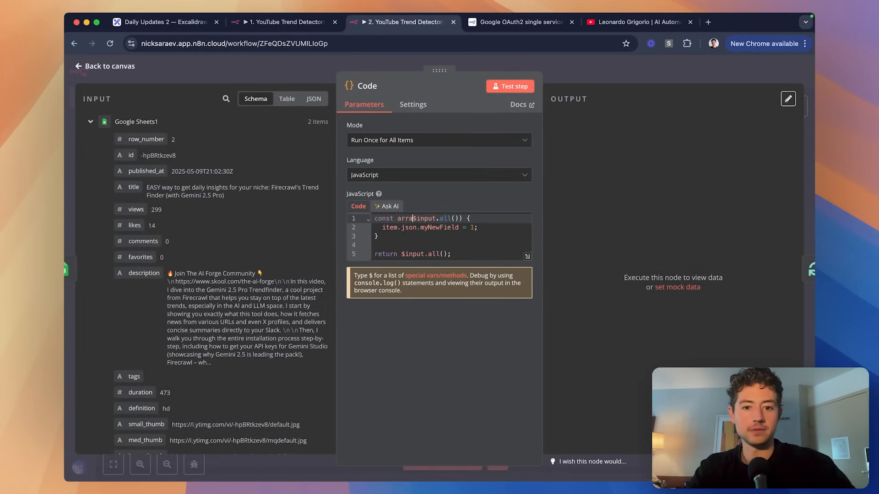
pyautogui.moveTo(495, 217); pyautogui.dragTo(497, 265)
pyautogui.press('BackSpace')
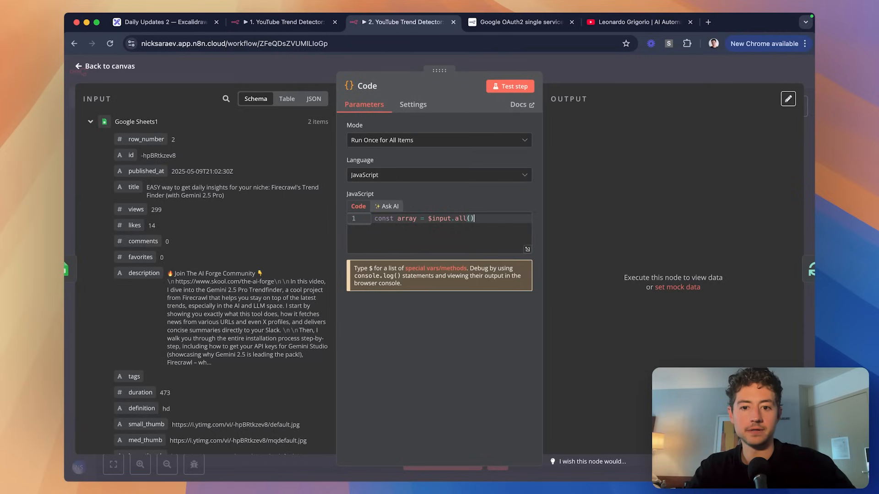
pyautogui.press('Return')
pyautogui.press('Return')
pyautogui.write('return array')
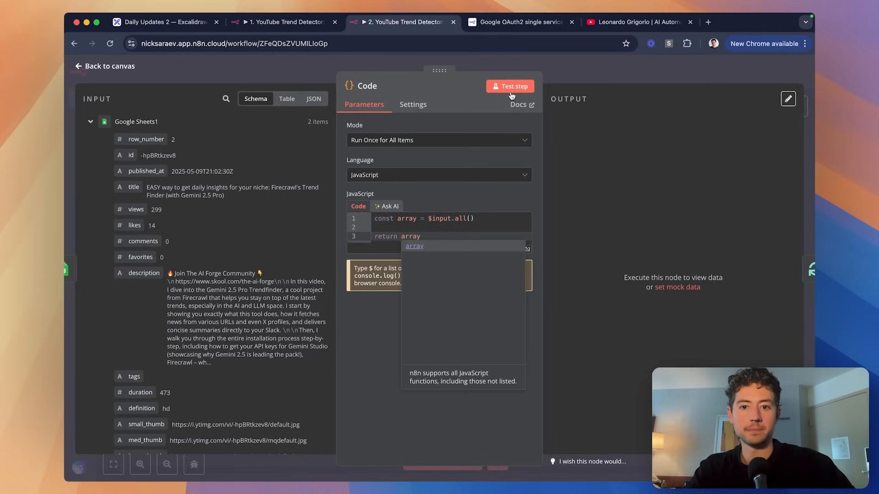
pyautogui.press('Escape')
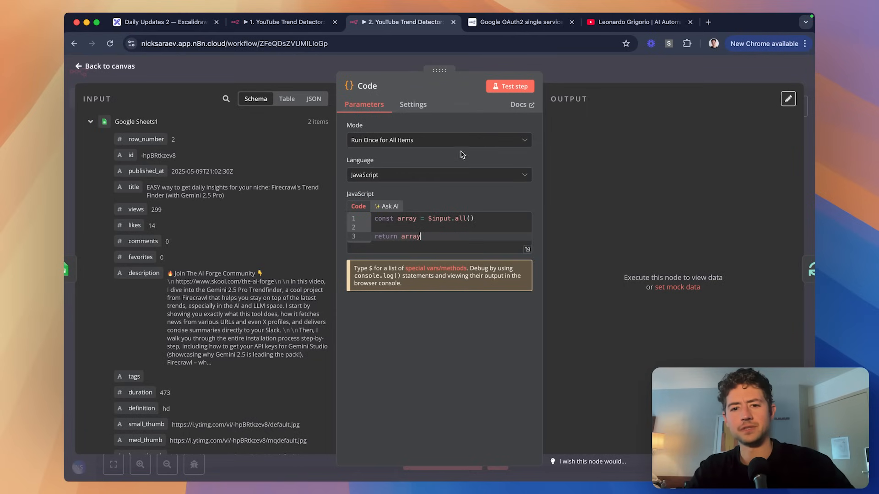
# Test the Code node to get 2 output items, then add blank lines below the first code line.
pyautogui.click(500, 87)
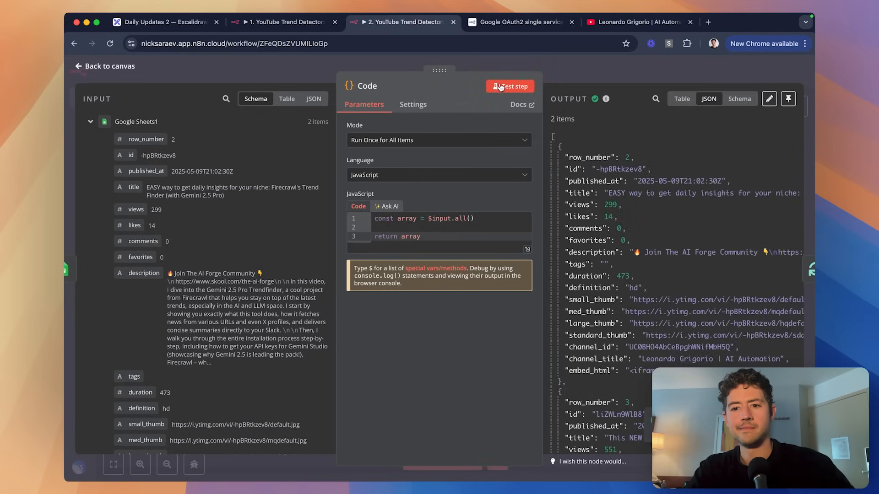
pyautogui.scroll(-5, 657, 198)
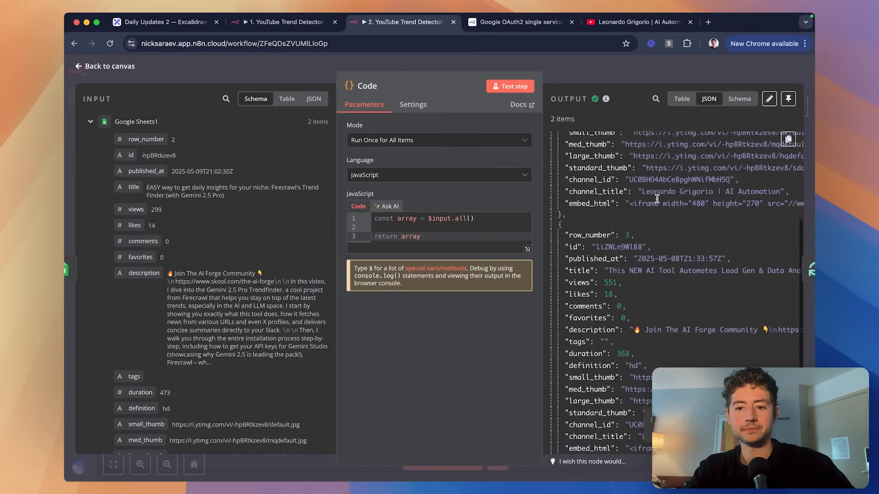
pyautogui.scroll(-2, 657, 198)
pyautogui.click(458, 219)
pyautogui.press('Return')
pyautogui.press('Return')
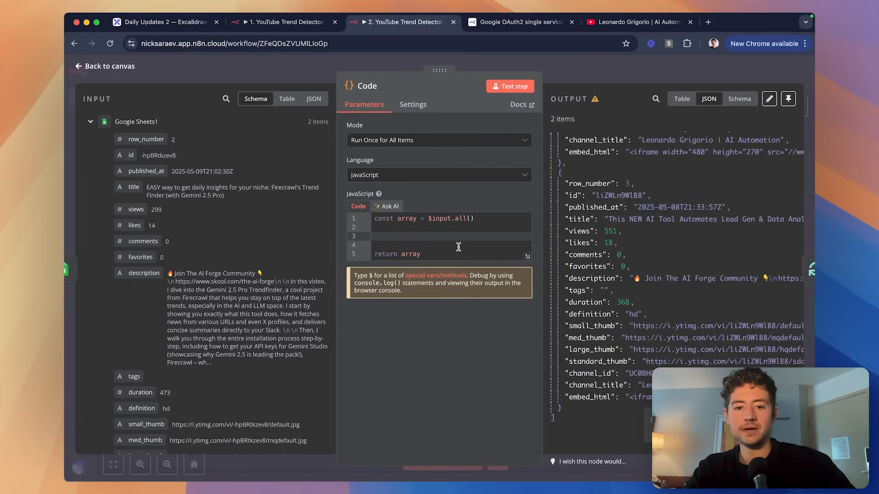
pyautogui.scroll(4, 673, 231)
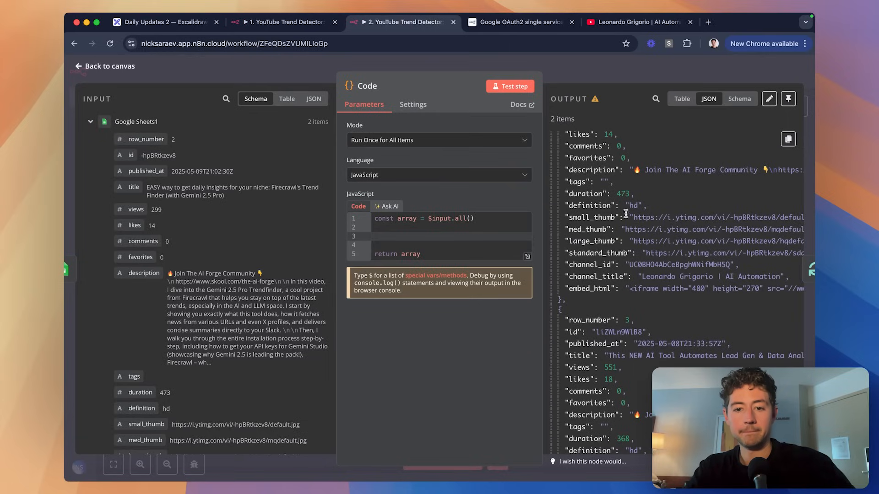
pyautogui.click(387, 206)
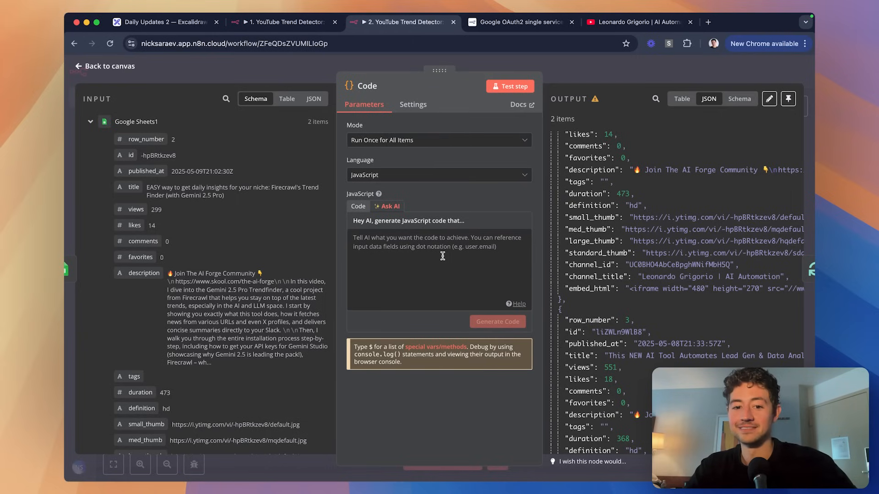
# Clear the AI prompt and begin describing that each item in the input includes a views parameter.
pyautogui.write('const array = $input.all()    return array')
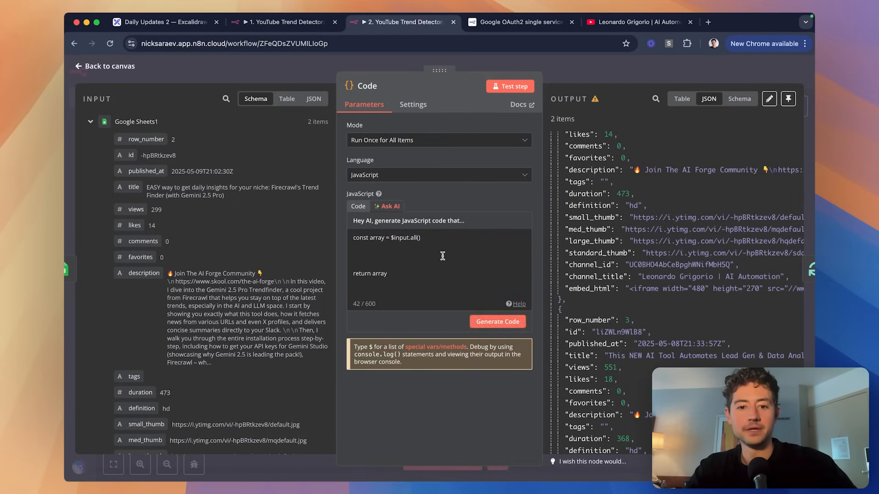
pyautogui.press('super+a')
pyautogui.press('BackSpace')
pyautogui.write('Each')
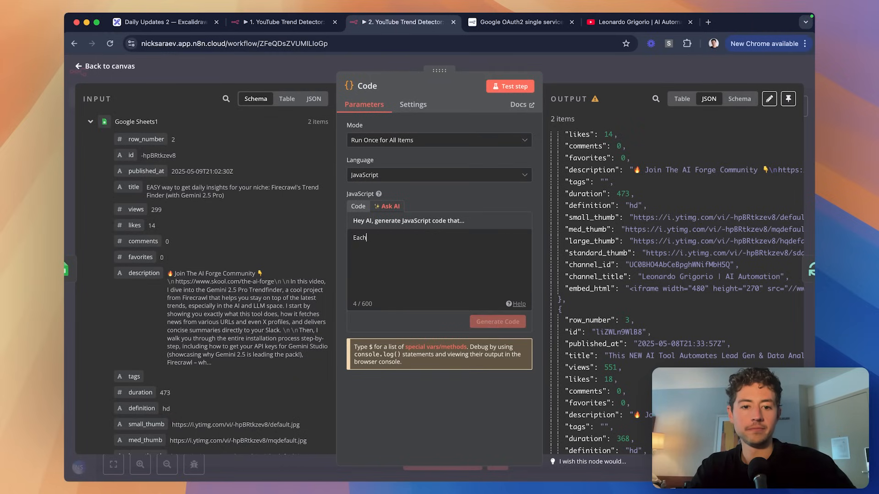
pyautogui.write(' entry includes a "vi')
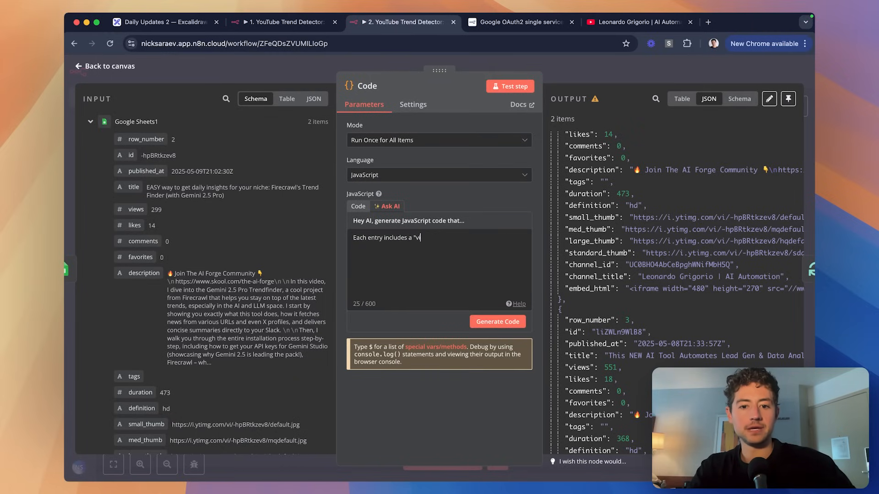
pyautogui.write('ews" parameter. I want to get the ave')
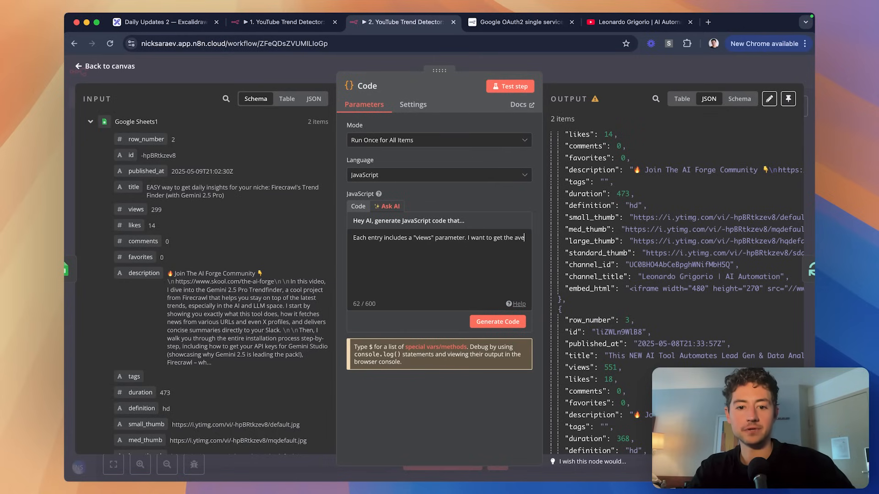
pyautogui.write('rage')
pyautogui.doubleClick(378, 238)
pyautogui.write('item in the i')
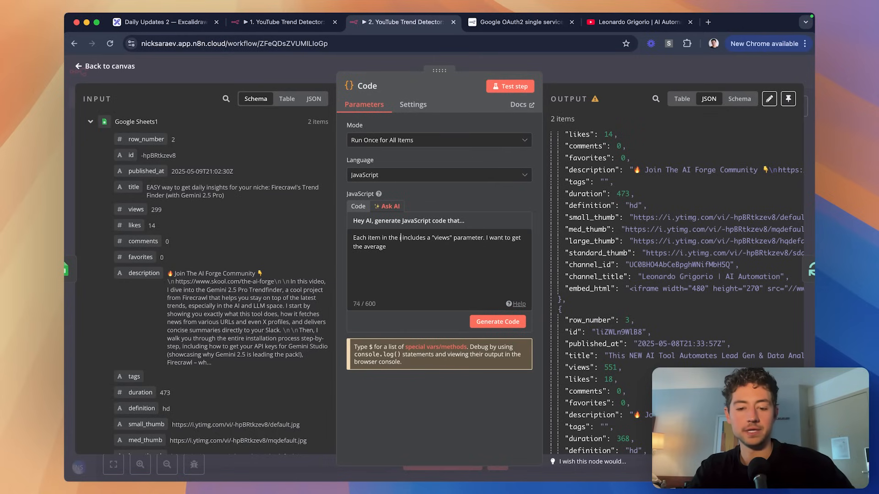
pyautogui.press('BackSpace')
pyautogui.write('input')
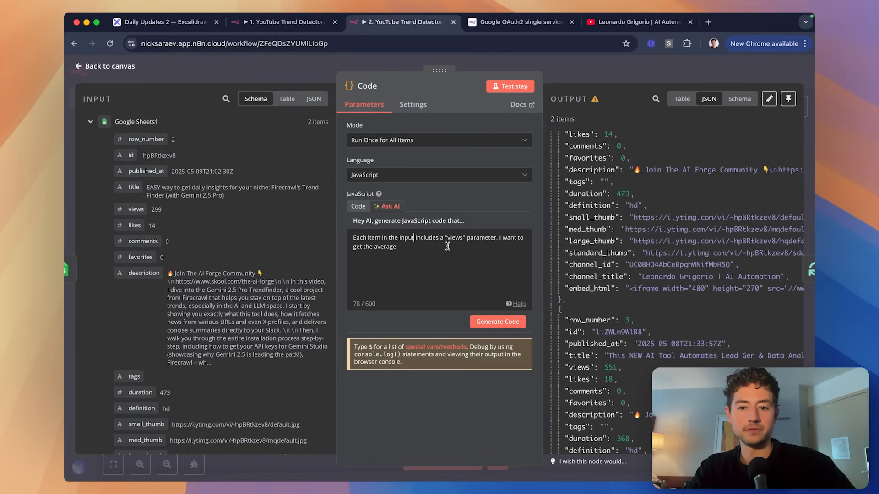
# Finish the request to average each item's views, then generate code that replaces the existing code.
pyautogui.click(456, 250)
pyautogui.write('of all')
pyautogui.doubleClick(408, 246)
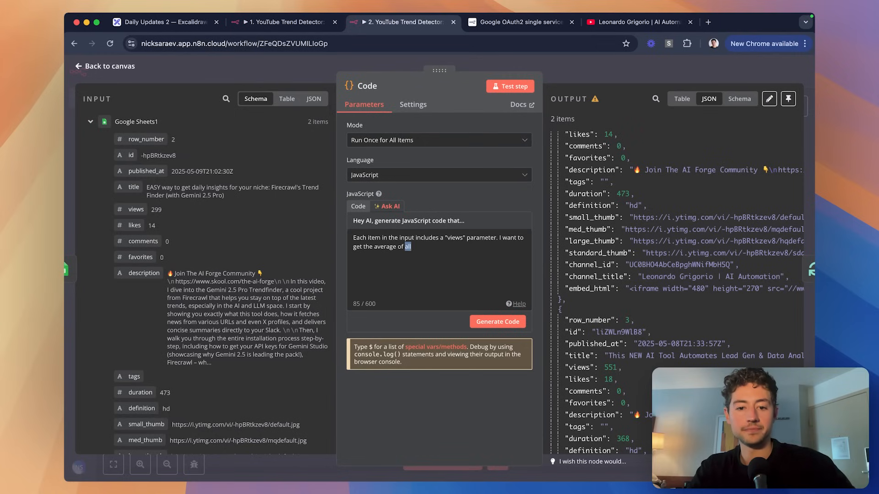
pyautogui.press('Right')
pyautogui.write('of the views')
pyautogui.doubleClick(408, 247)
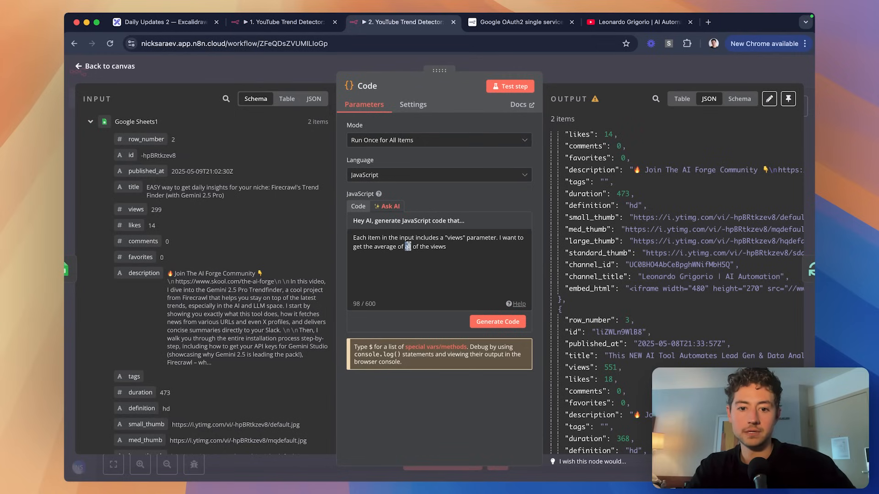
pyautogui.write("each item's")
pyautogui.press('Delete')
pyautogui.press('Delete')
pyautogui.press('Delete')
pyautogui.press('Delete')
pyautogui.press('Delete')
pyautogui.press('Delete')
pyautogui.press('Delete')
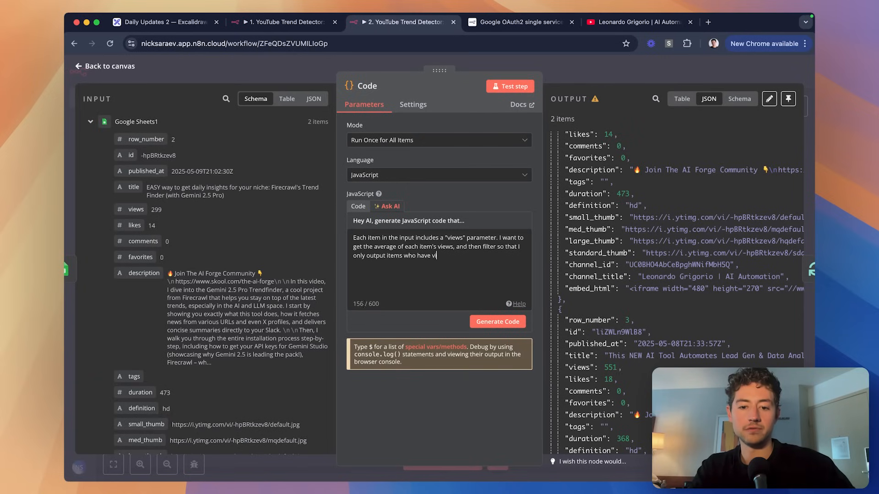
pyautogui.press('BackSpace')
pyautogui.press('BackSpace')
pyautogui.press('BackSpace')
pyautogui.press('BackSpace')
pyautogui.press('BackSpace')
pyautogui.press('BackSpace')
pyautogui.press('BackSpace')
pyautogui.press('BackSpace')
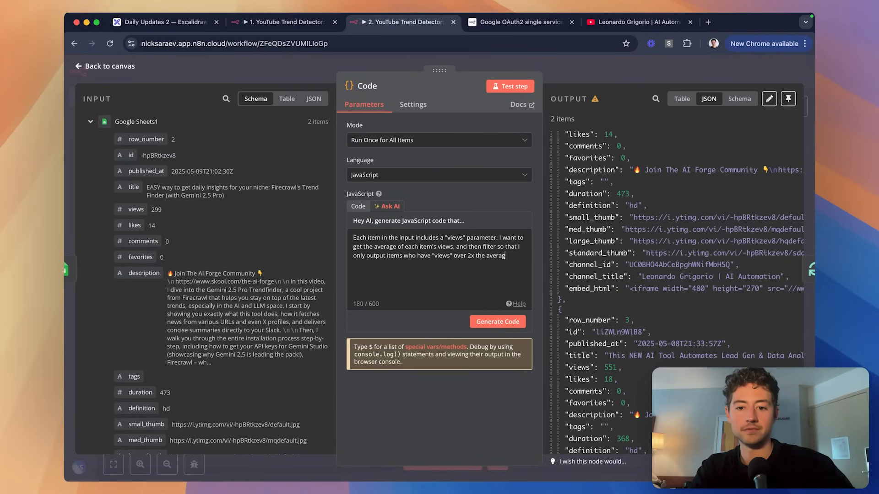
pyautogui.click(485, 321)
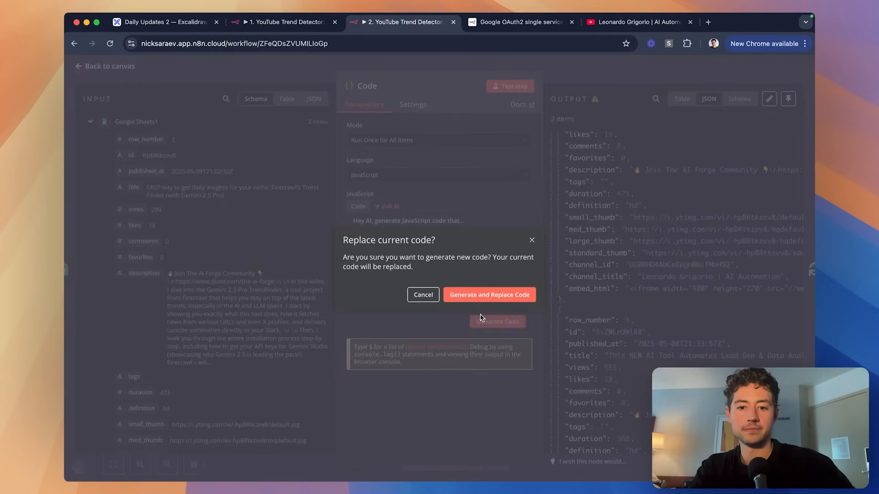
pyautogui.click(484, 295)
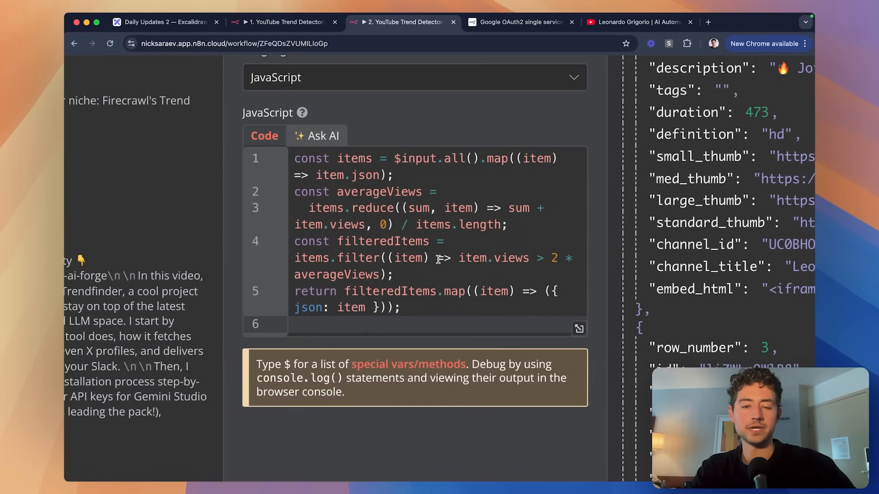
# Highlight $input.all() and item.json in the first lines of the generated code.
pyautogui.click(327, 160)
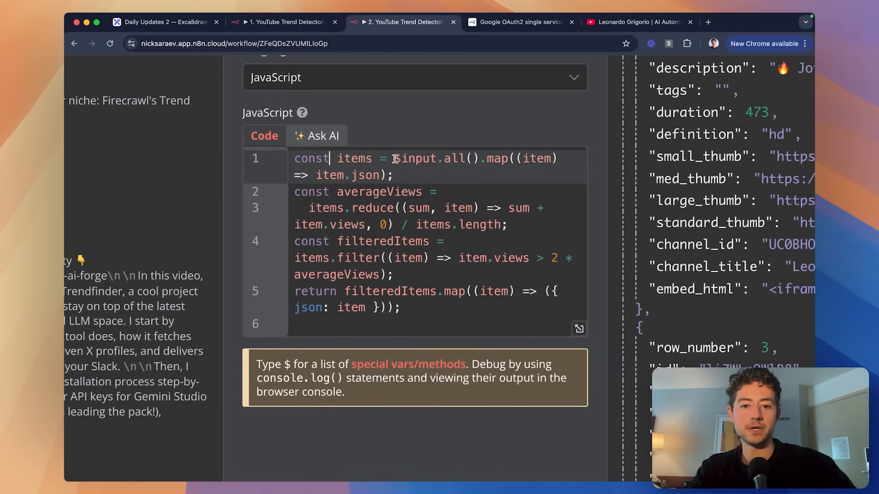
pyautogui.moveTo(394, 159); pyautogui.dragTo(478, 157)
pyautogui.click(478, 158)
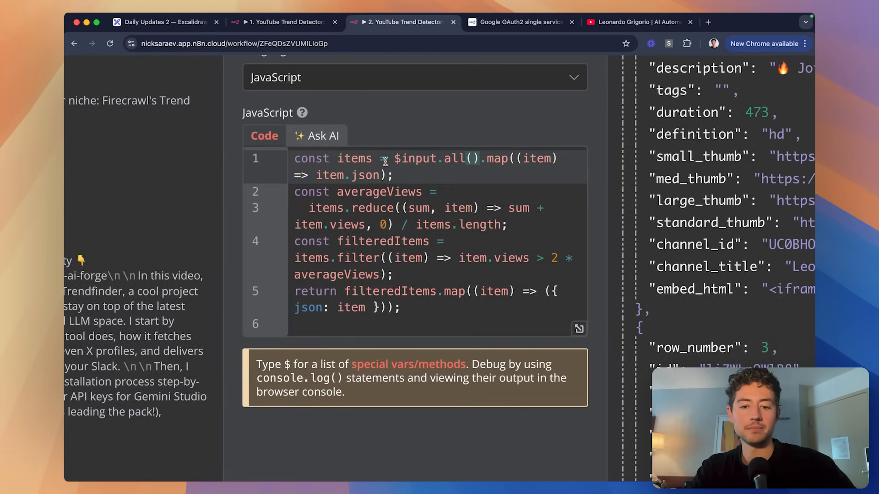
pyautogui.moveTo(317, 174); pyautogui.dragTo(382, 173)
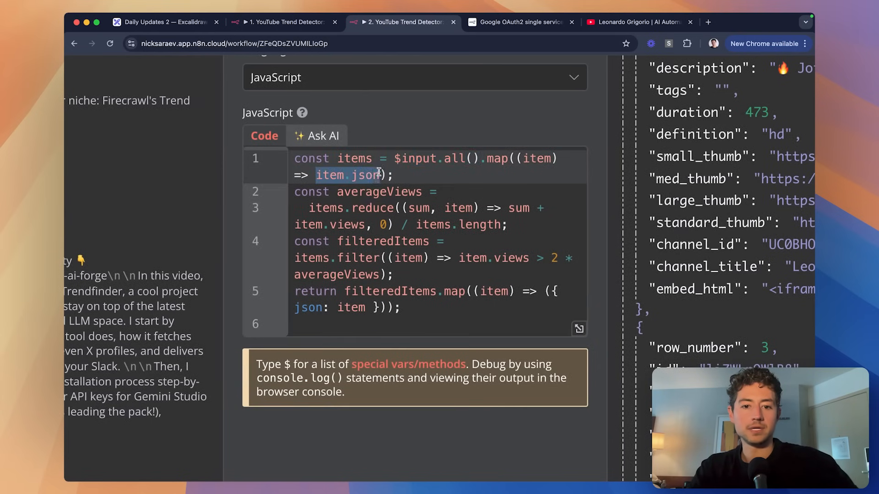
pyautogui.click(379, 174)
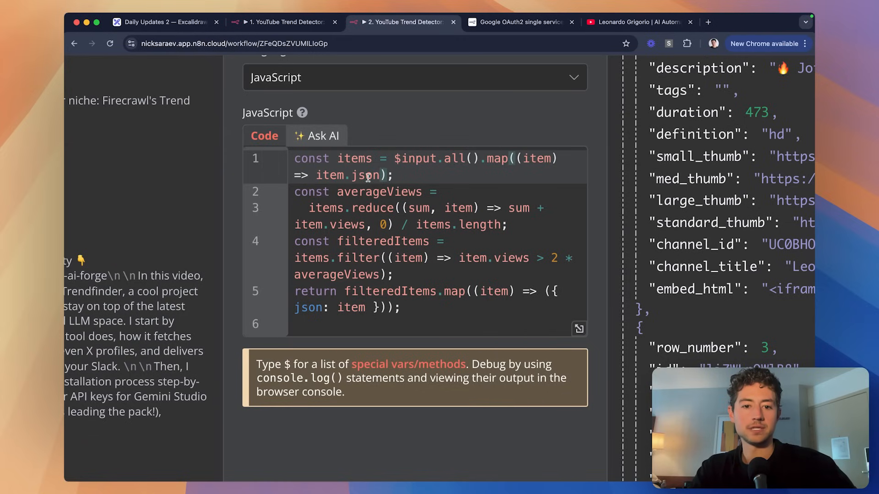
# Highlight the averageViews reduce expression, the filteredItems line and the 2x multiplier.
pyautogui.moveTo(337, 192); pyautogui.dragTo(433, 192)
pyautogui.doubleClick(342, 208)
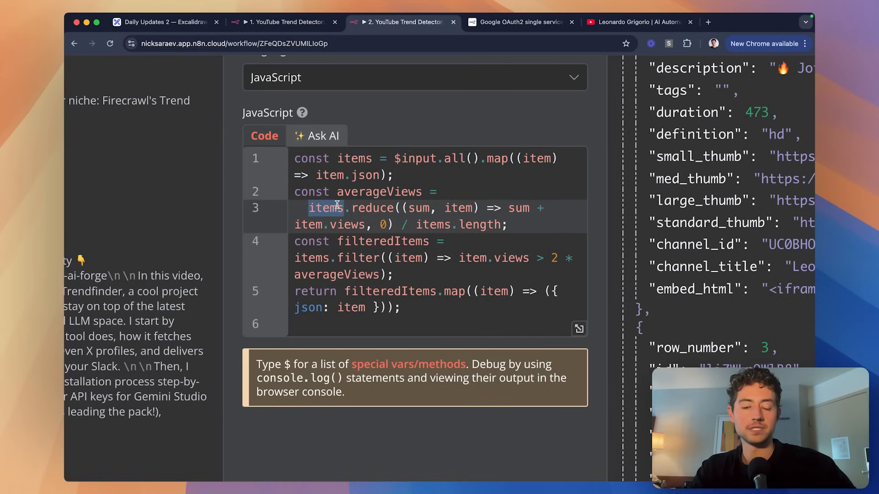
pyautogui.doubleClick(371, 206)
pyautogui.moveTo(409, 208); pyautogui.dragTo(461, 208)
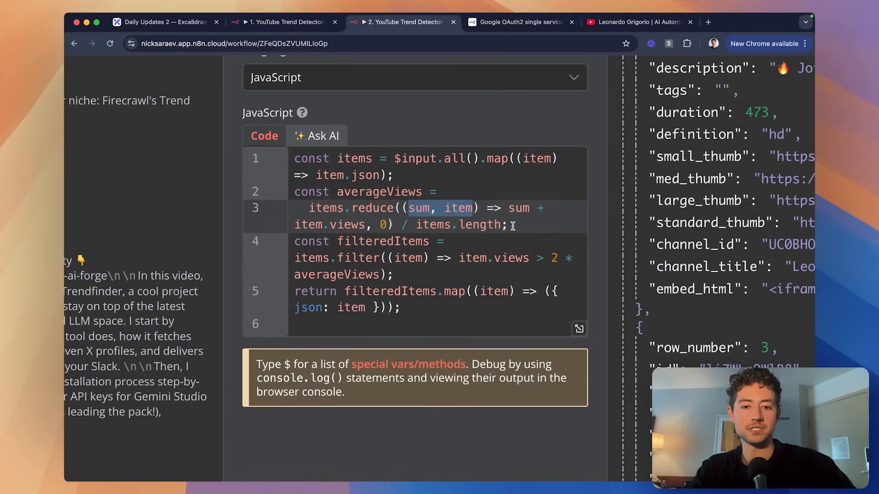
pyautogui.moveTo(513, 226); pyautogui.dragTo(289, 209)
pyautogui.click(312, 211)
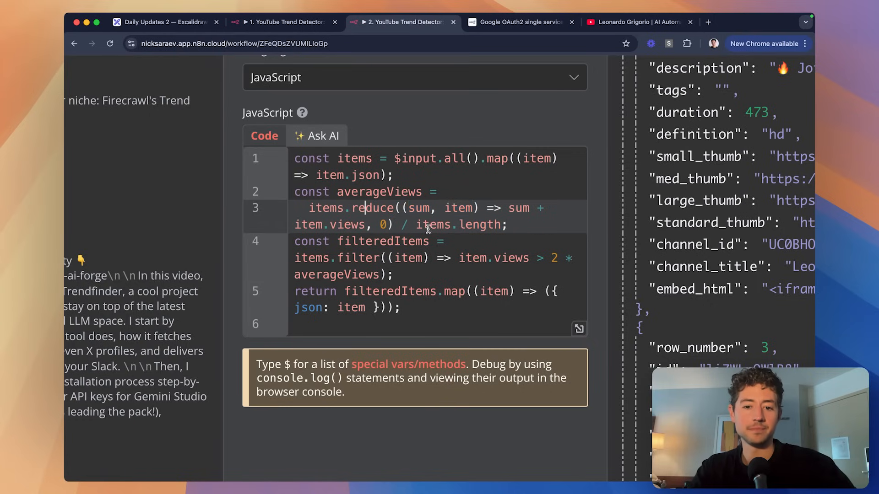
pyautogui.moveTo(395, 274); pyautogui.dragTo(295, 241)
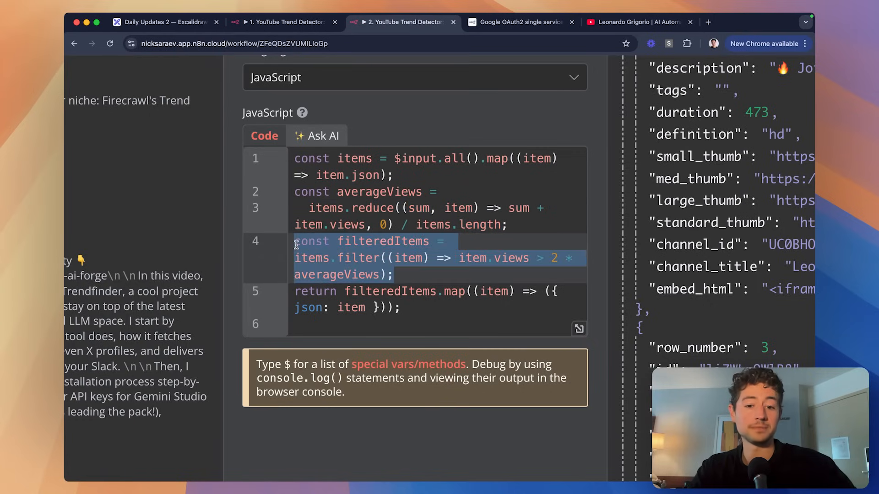
pyautogui.click(414, 243)
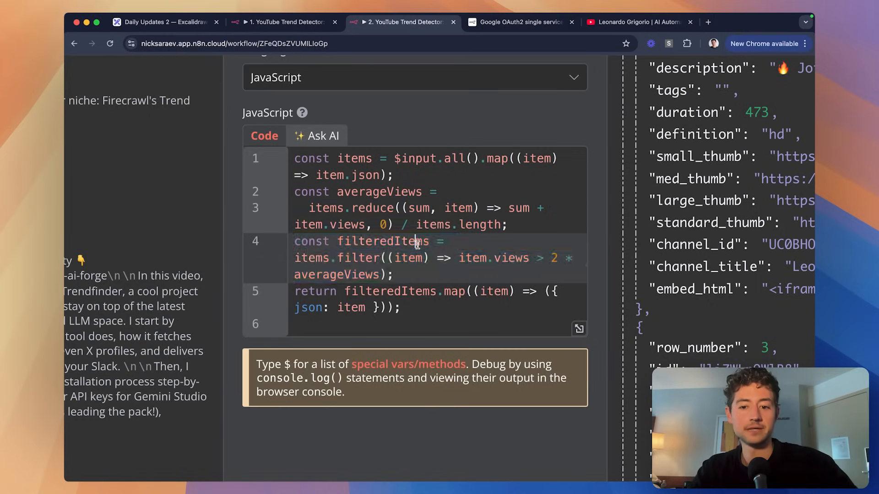
pyautogui.doubleClick(555, 260)
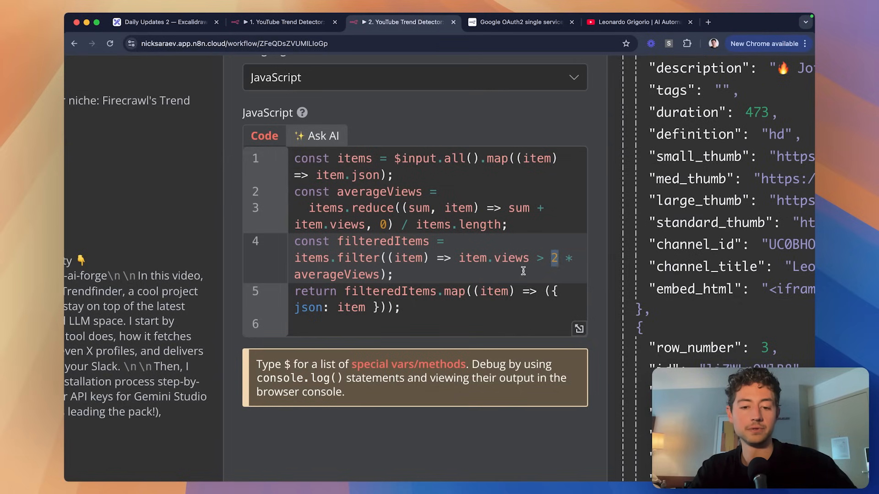
pyautogui.click(498, 276)
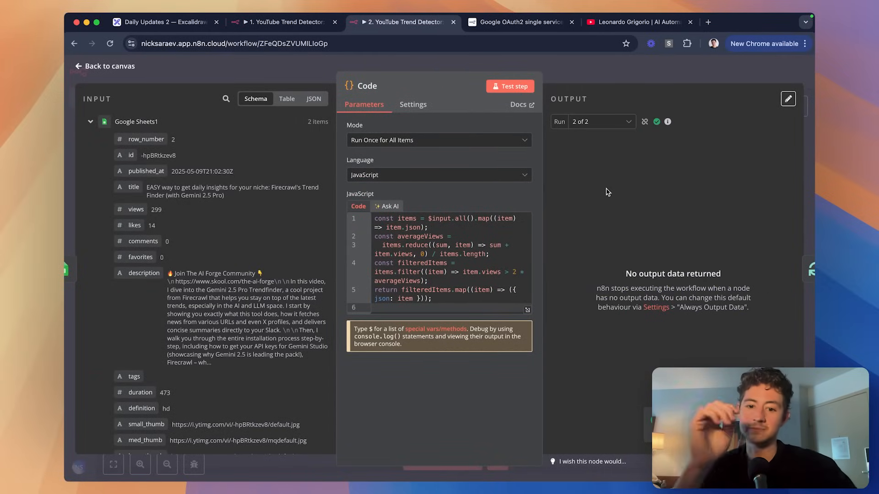
# Review run 1 of 2 output with 2 items, then return to the canvas and select Google Sheets1.
pyautogui.click(623, 123)
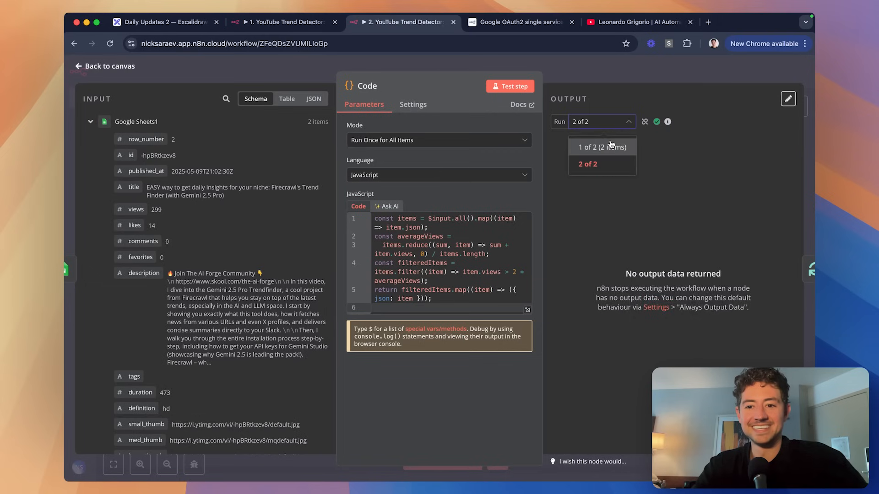
pyautogui.click(611, 143)
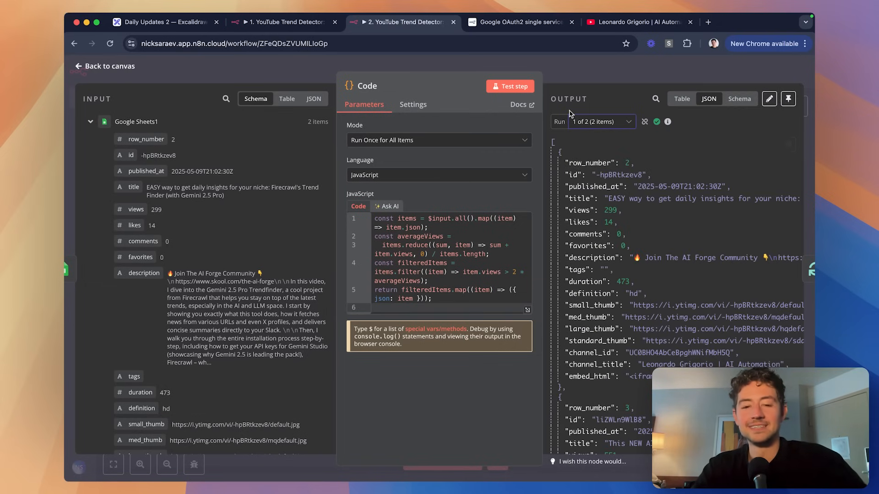
pyautogui.scroll(-10, 652, 215)
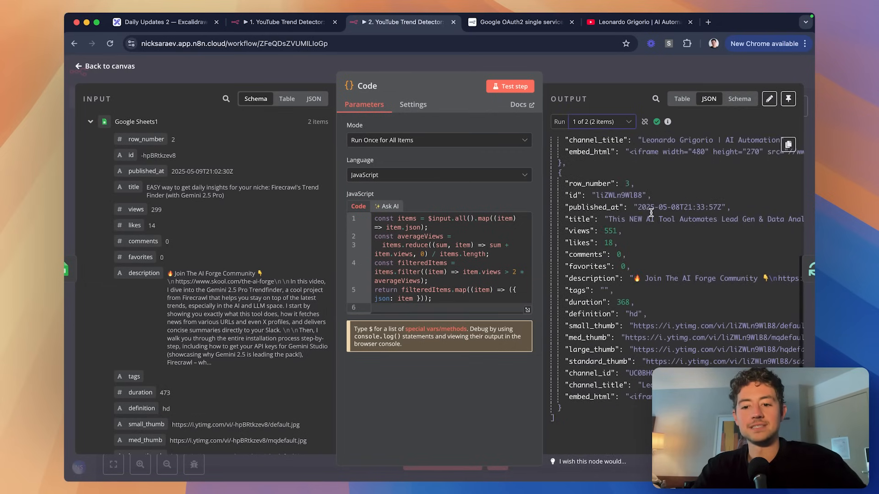
pyautogui.scroll(10, 652, 215)
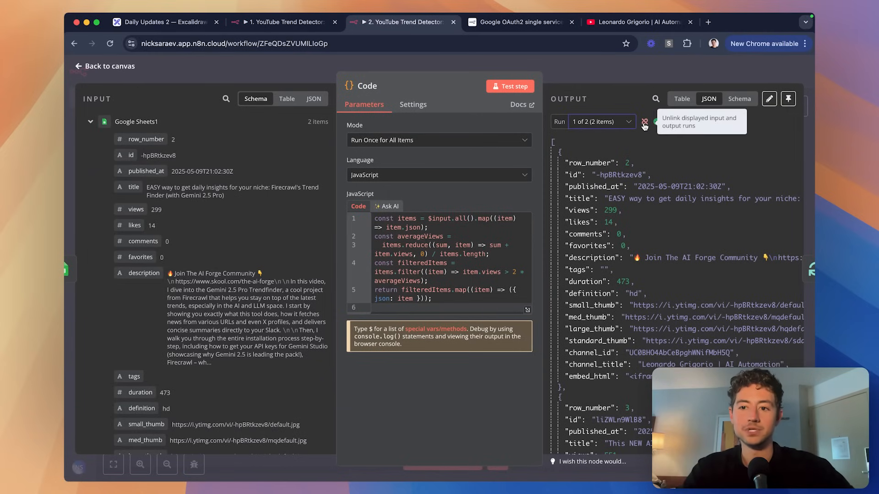
pyautogui.press('Escape')
pyautogui.scroll(-1, 544, 157)
pyautogui.hscroll(1, 543, 157)
pyautogui.click(460, 200)
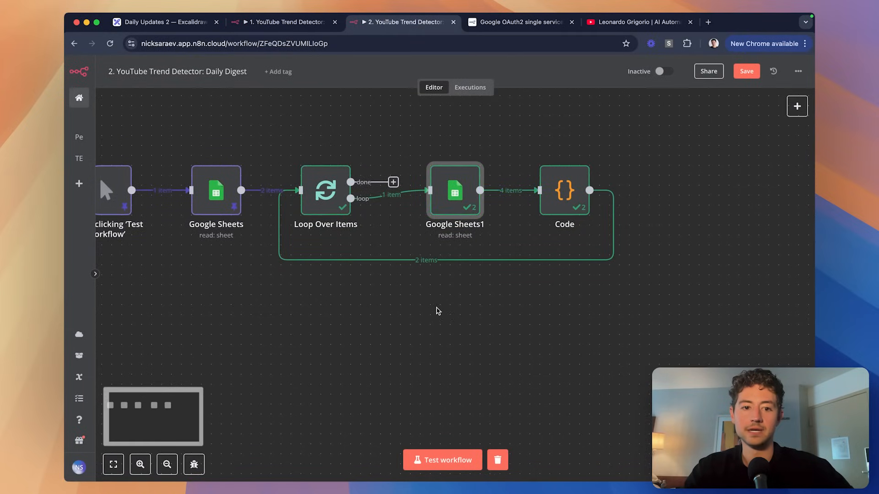
# Save the workflow and inspect Google Sheets1's output of 2 video items.
pyautogui.hscroll(-2, 436, 309)
pyautogui.click(405, 303)
pyautogui.hscroll(2, 407, 305)
pyautogui.press('super+s')
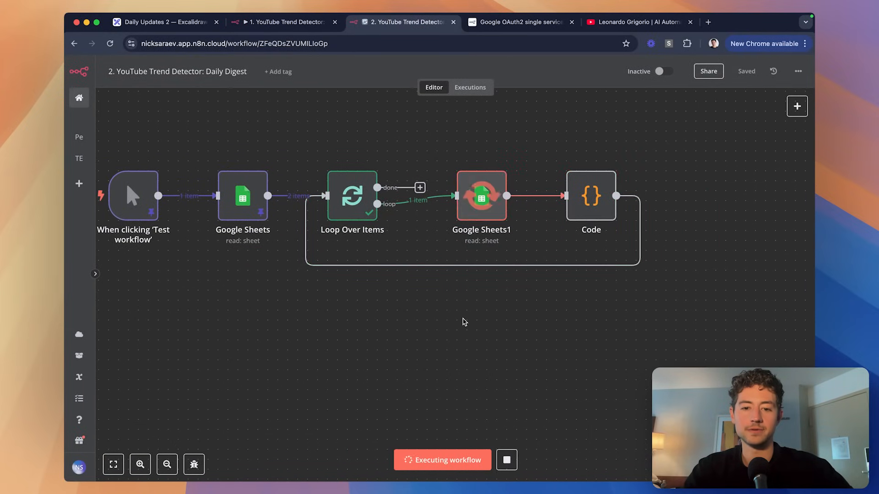
pyautogui.hscroll(1, 612, 285)
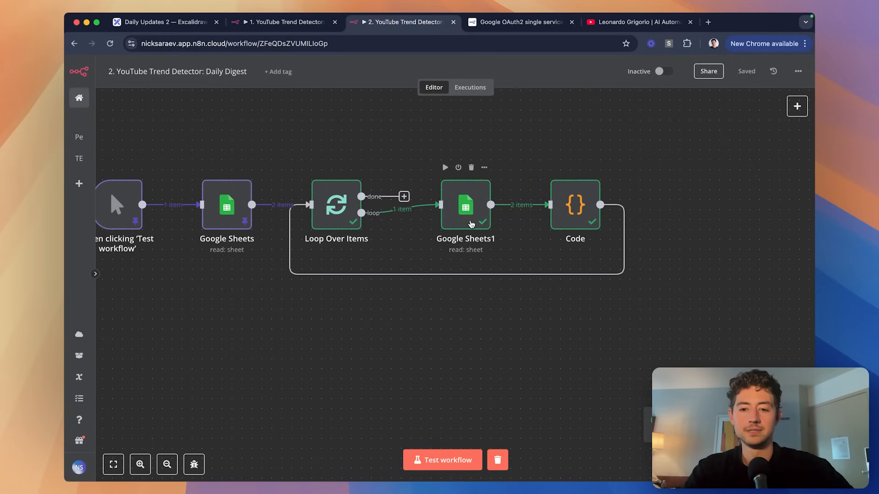
pyautogui.doubleClick(471, 225)
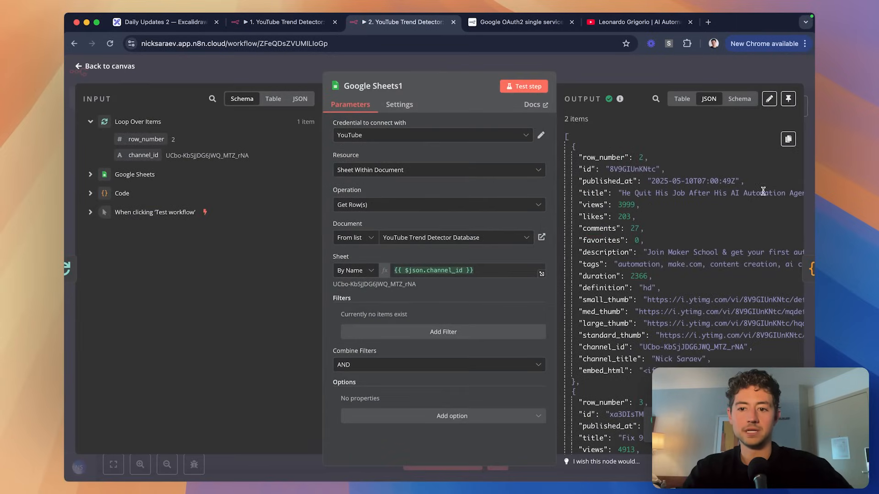
pyautogui.scroll(-10, 763, 191)
pyautogui.press('Escape')
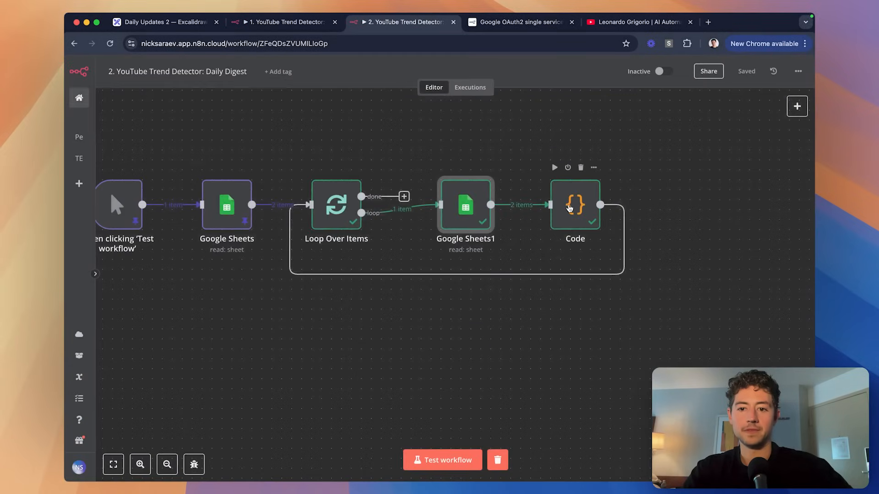
# In the Code node, remove the empty last line and select all the code for the AI prompt.
pyautogui.doubleClick(569, 209)
pyautogui.click(484, 309)
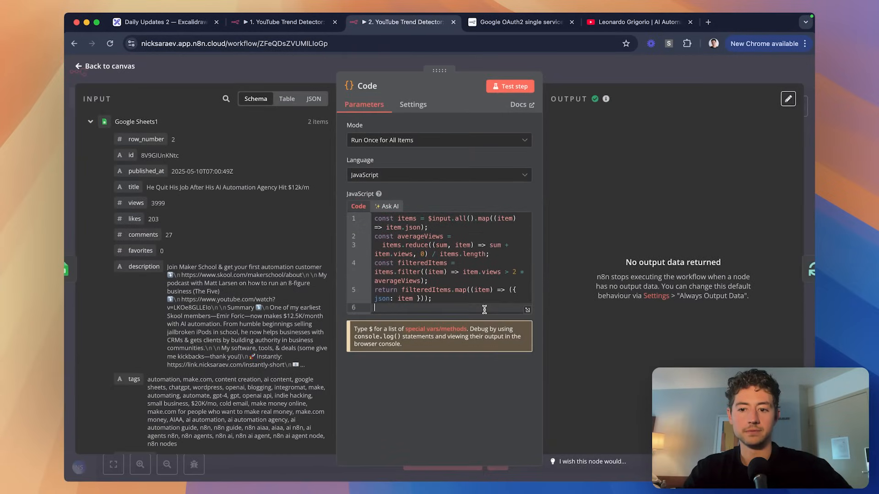
pyautogui.press('BackSpace')
pyautogui.hotkey('ctrl', 'a')
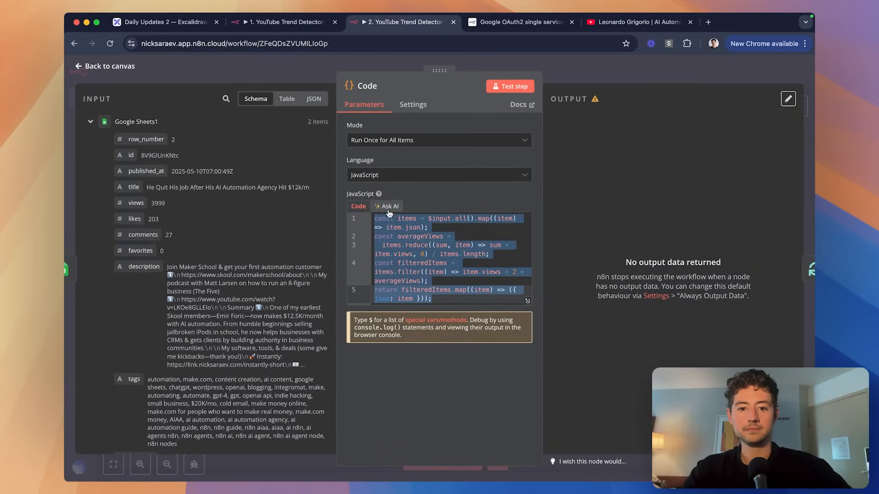
pyautogui.click(389, 210)
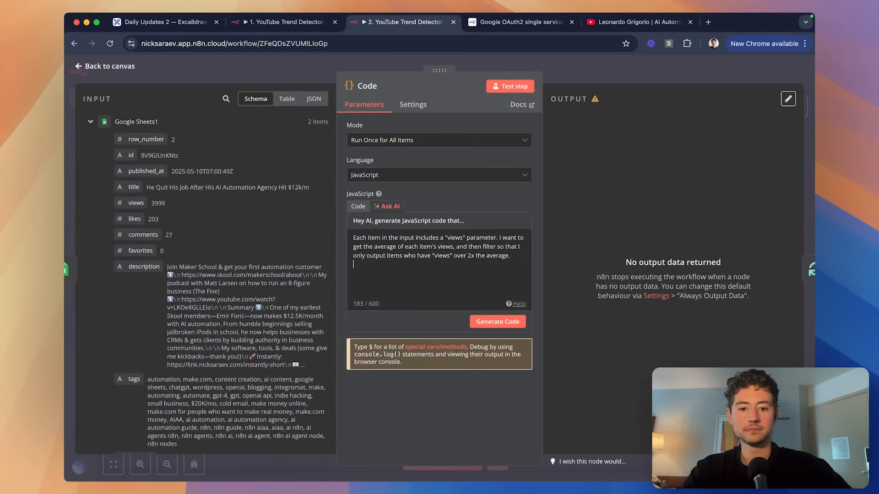
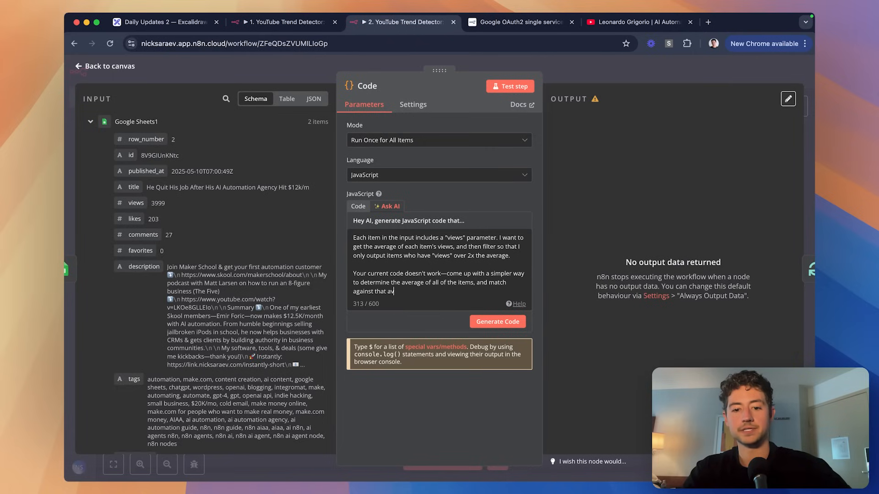
# Generate the Ask AI code filtering videos above twice the average views, replacing the existing code.
pyautogui.click(502, 321)
pyautogui.click(499, 294)
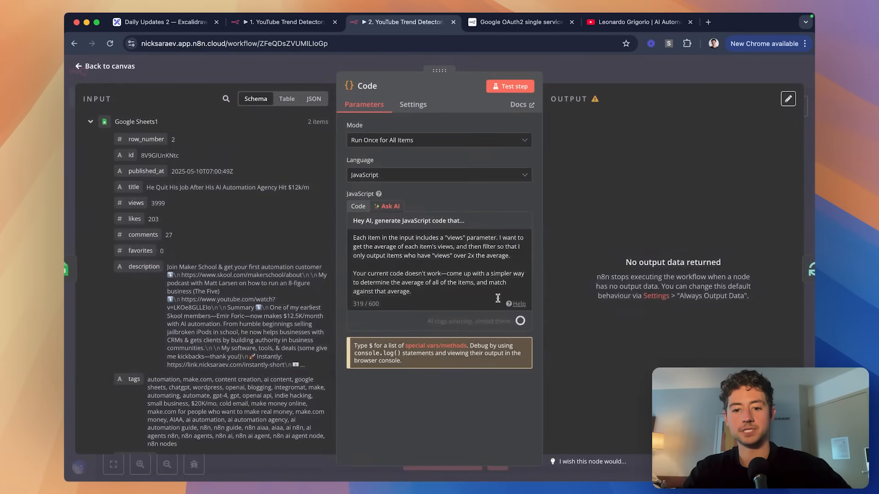
pyautogui.hotkey('alt', 'space')
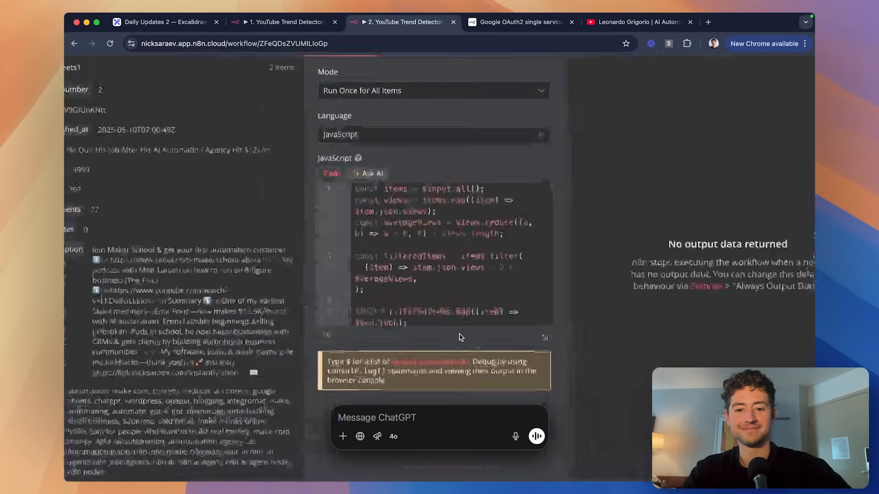
pyautogui.click(461, 317)
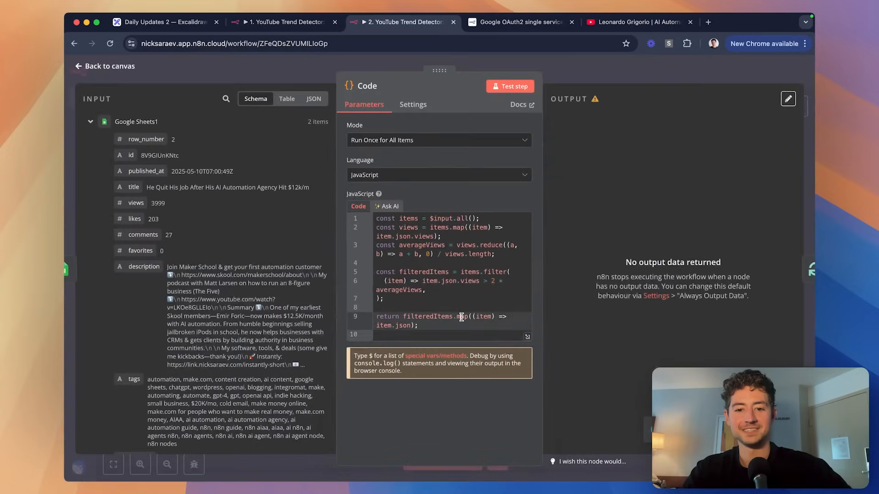
# Test the Code node, check its two runs with no output, and return to the canvas.
pyautogui.click(510, 86)
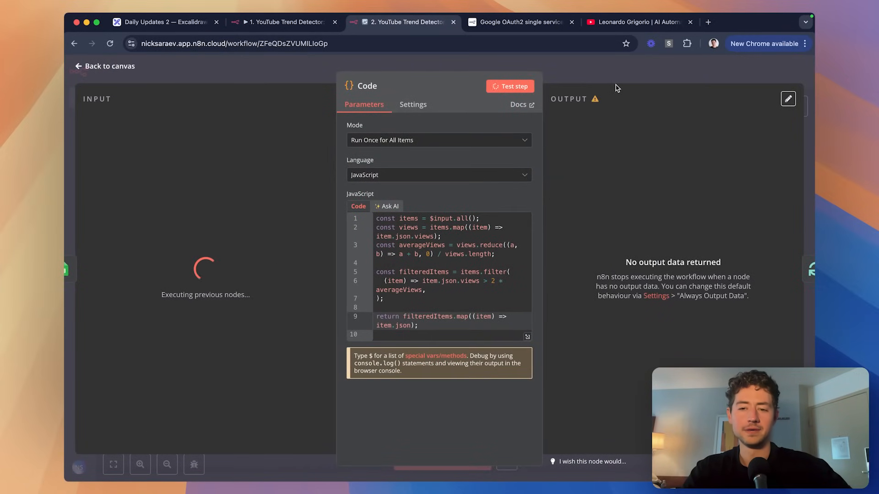
pyautogui.click(624, 122)
pyautogui.press('Escape')
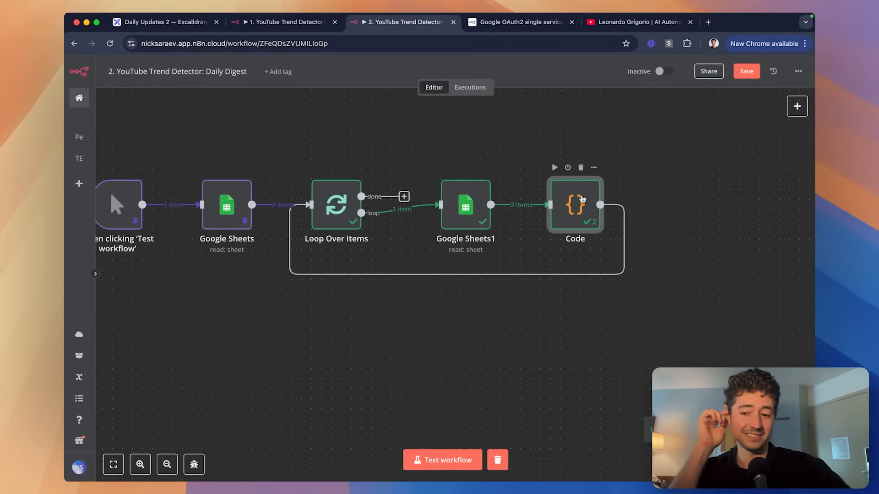
pyautogui.doubleClick(582, 199)
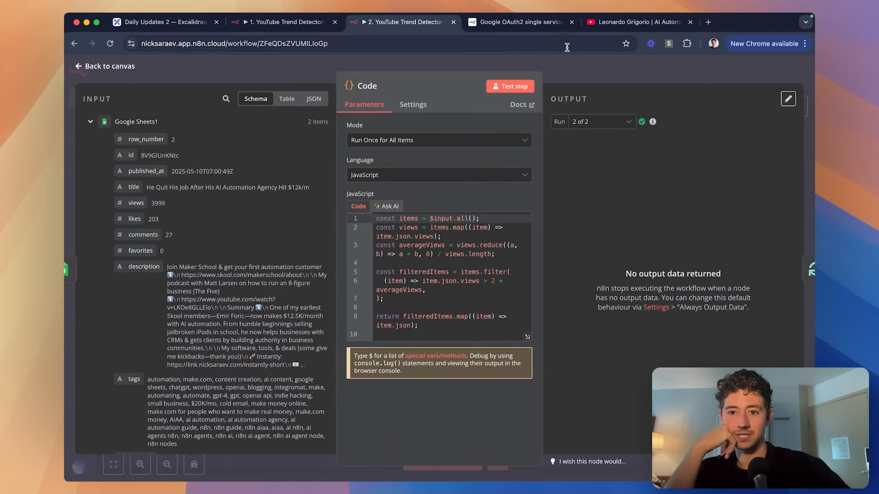
pyautogui.click(578, 71)
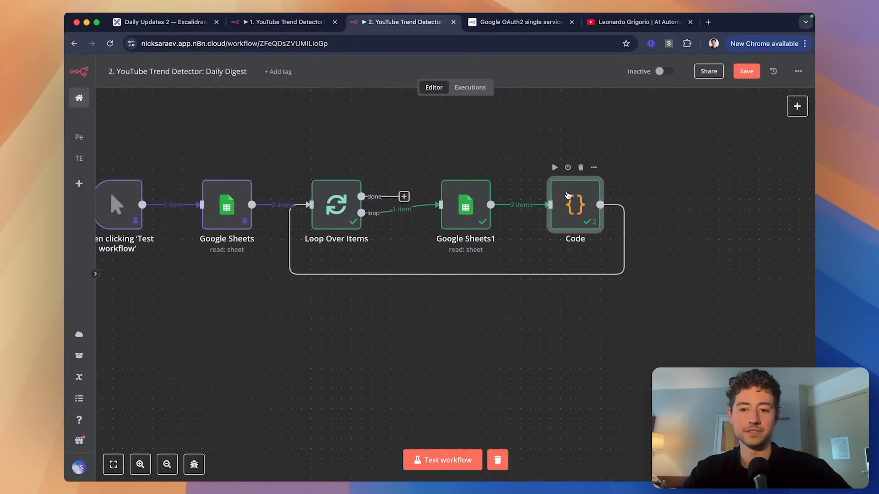
pyautogui.hotkey('alt', 'space')
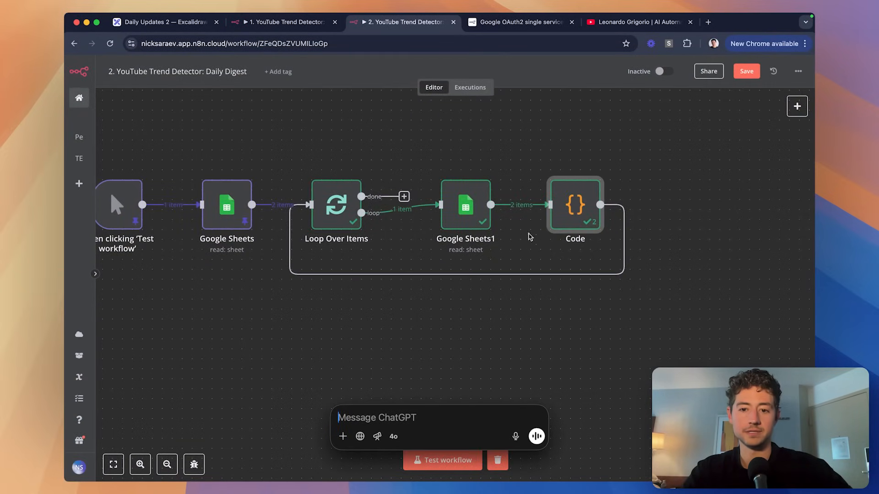
# Start a ChatGPT message saying 'I'm in N8N' with the Code node's AI prompt pasted in.
pyautogui.click(389, 210)
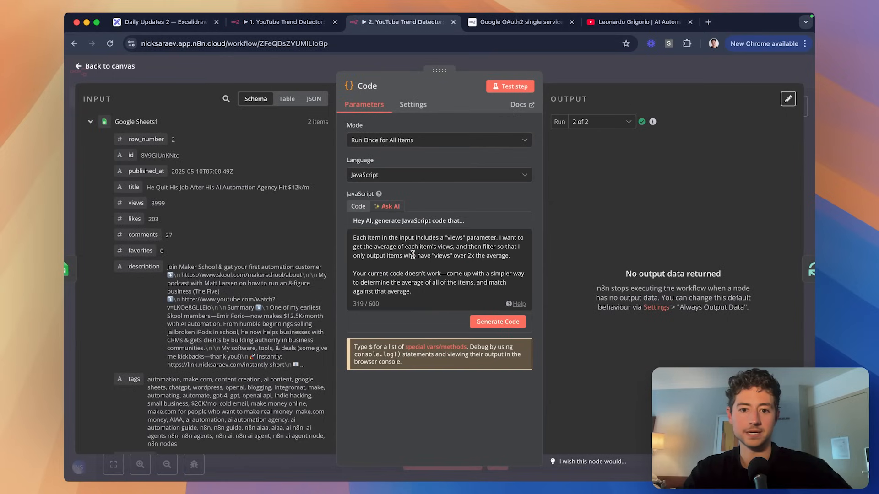
pyautogui.tripleClick(413, 254)
pyautogui.press('super+c')
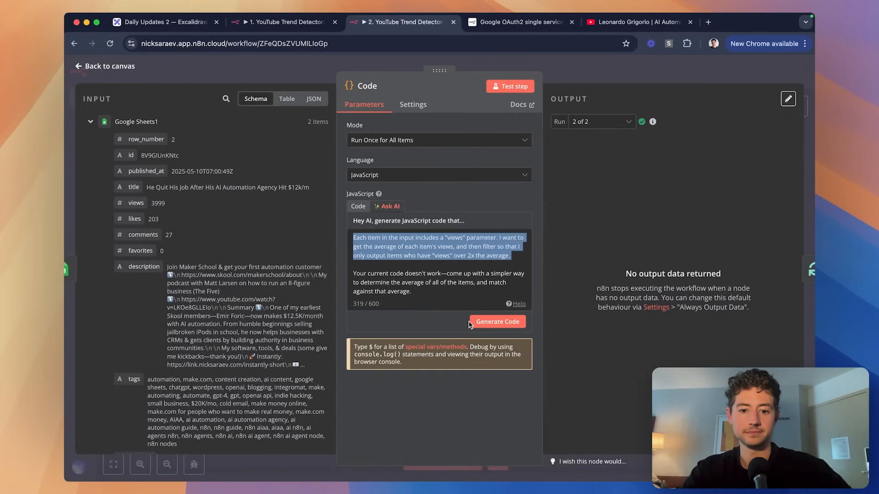
pyautogui.hotkey('alt', 'space')
pyautogui.hotkey('alt', 'space')
pyautogui.hotkey('alt', 'space')
pyautogui.write("I'm in N8N.")
pyautogui.hotkey('shift', 'Return')
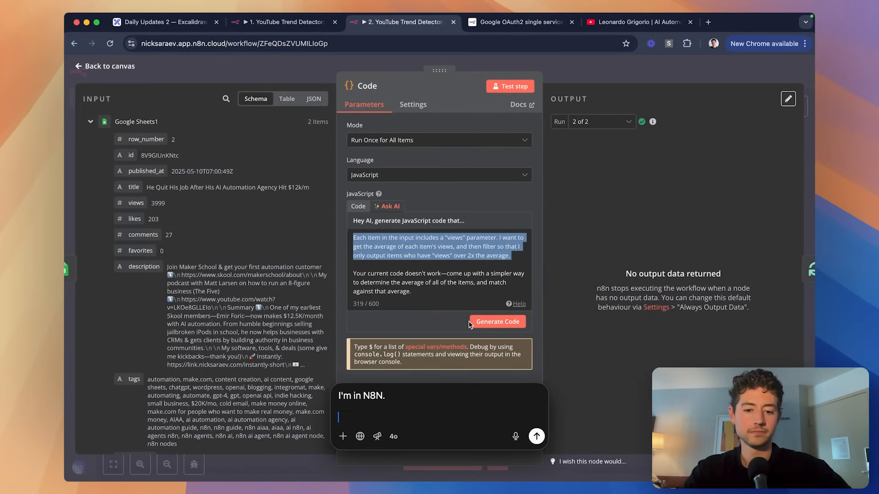
pyautogui.press('super+v')
pyautogui.write(', creating a custom code block.')
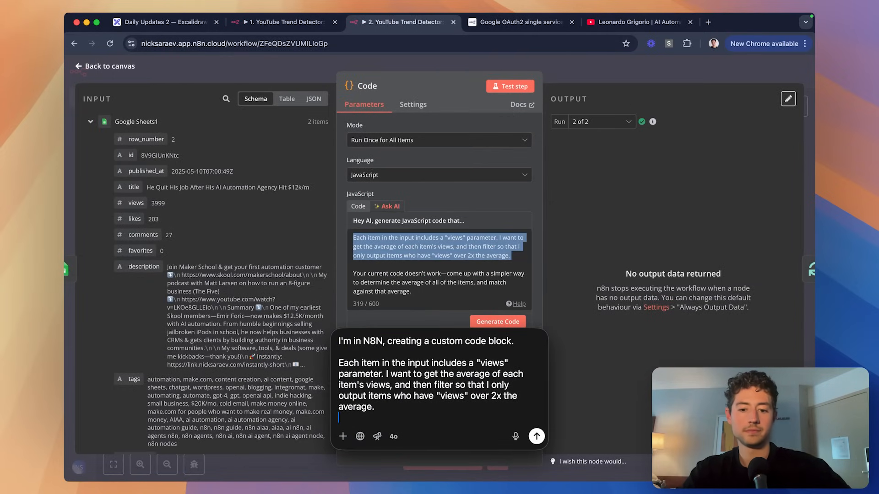
# Add the current code as 'This is my current code. It doesn't work:' and send it to ChatGPT.
pyautogui.click(359, 205)
pyautogui.click(436, 315)
pyautogui.press('super+a')
pyautogui.press('super+c')
pyautogui.hotkey('alt', 'space')
pyautogui.hotkey('shift', 'Return')
pyautogui.write("This is my current code. It doesn't work:")
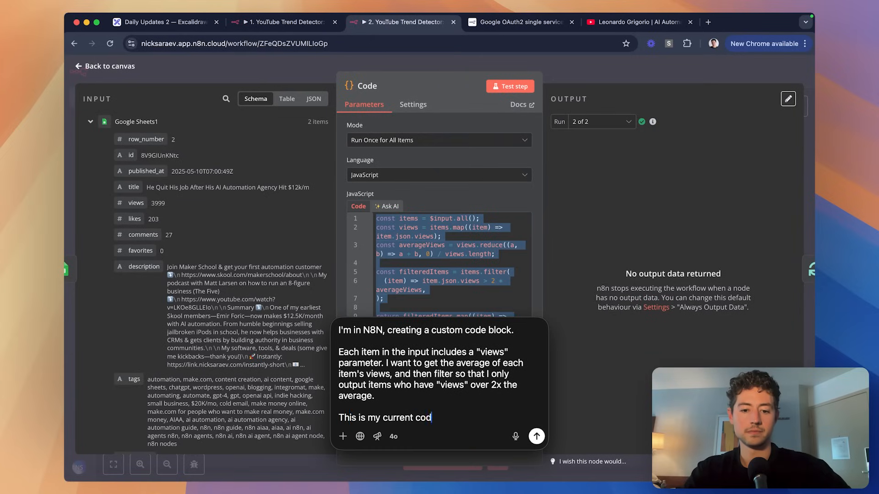
pyautogui.hotkey('shift', 'Return')
pyautogui.press('super+v')
pyautogui.press('Return')
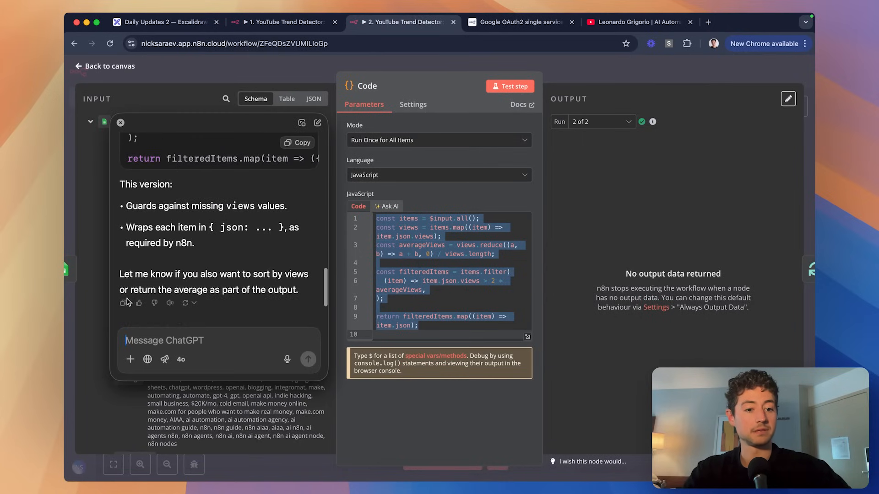
# Paste only ChatGPT's fixed code block into the Code node and test it.
pyautogui.click(123, 305)
pyautogui.click(446, 275)
pyautogui.press('super+v')
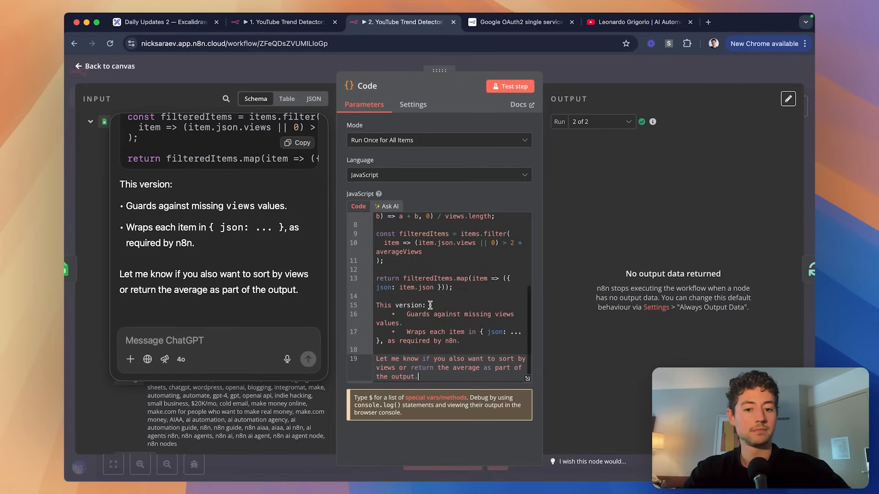
pyautogui.press('super+z')
pyautogui.scroll(5, 251, 188)
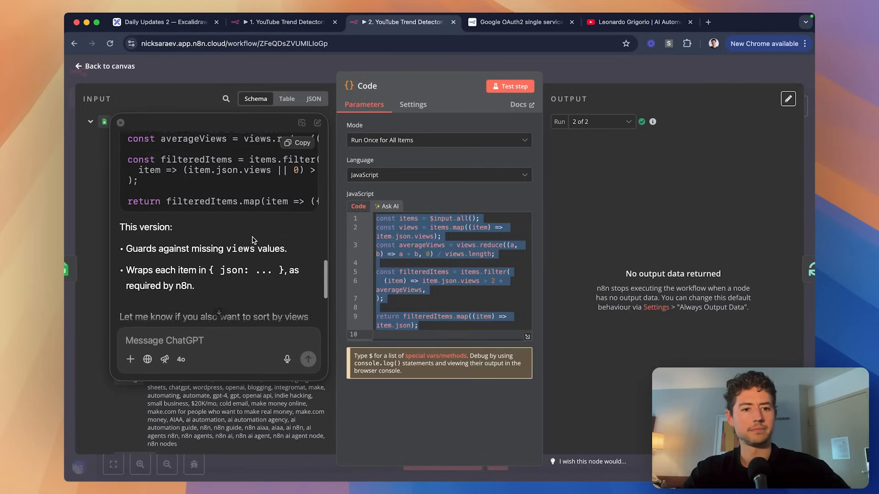
pyautogui.click(283, 164)
pyautogui.press('super+v')
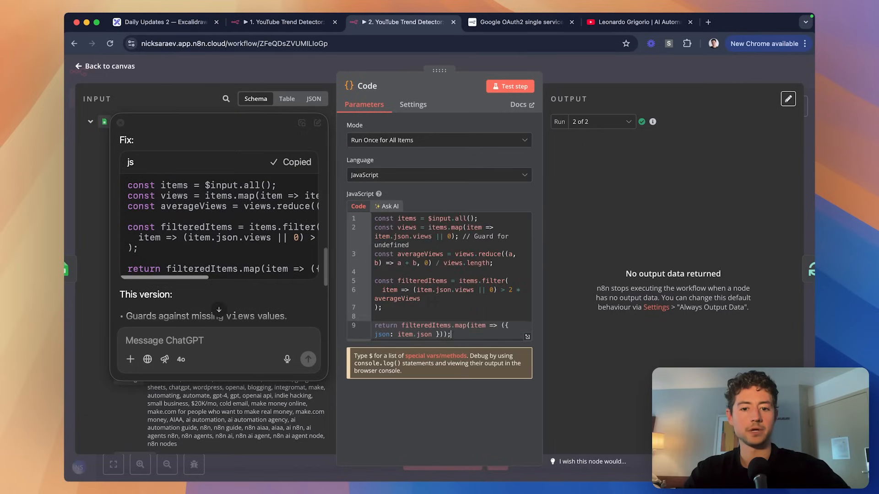
pyautogui.click(507, 87)
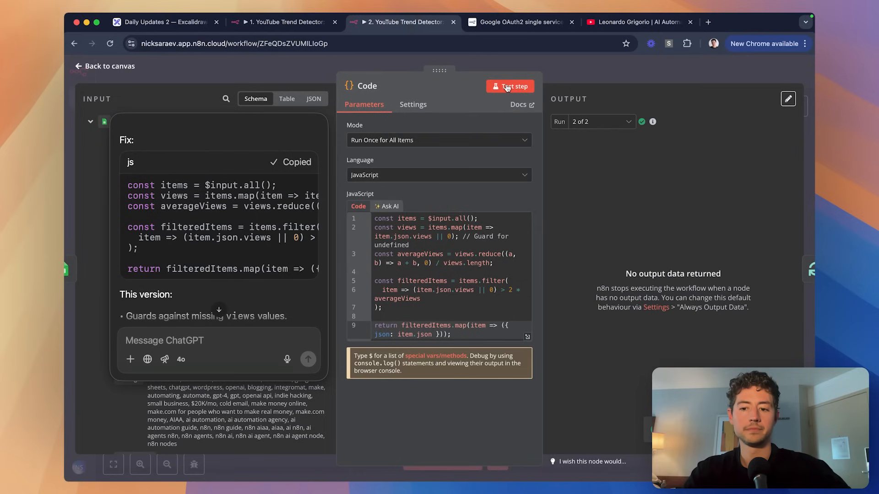
# Tell ChatGPT the output is still empty, paste its revised views-to-number code, and open DevTools.
pyautogui.scroll(-5, 239, 300)
pyautogui.click(225, 342)
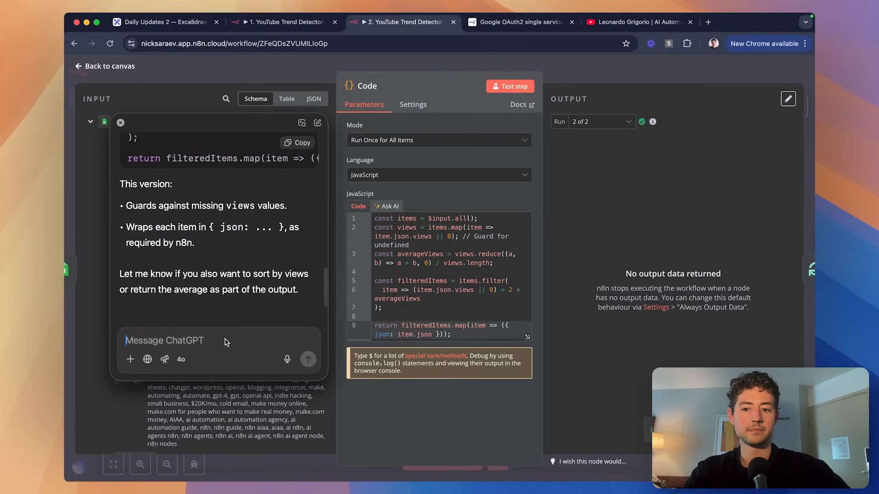
pyautogui.write('Output data is still empt')
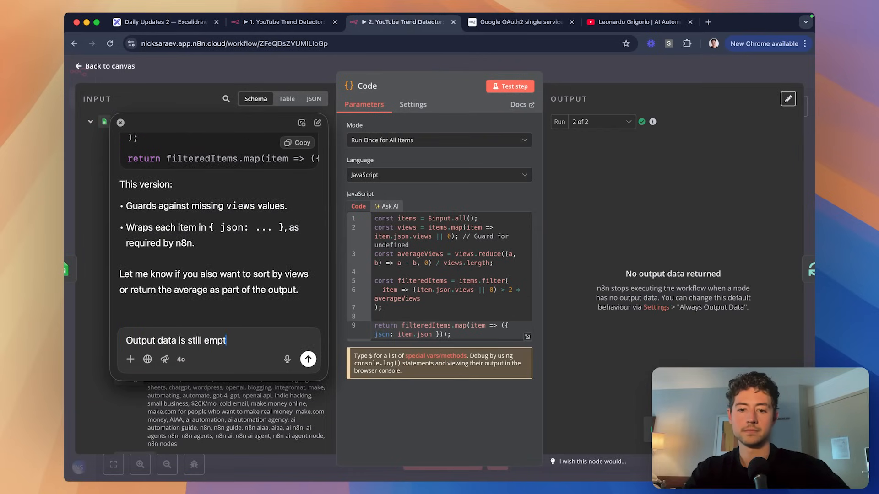
pyautogui.write('.')
pyautogui.press('Return')
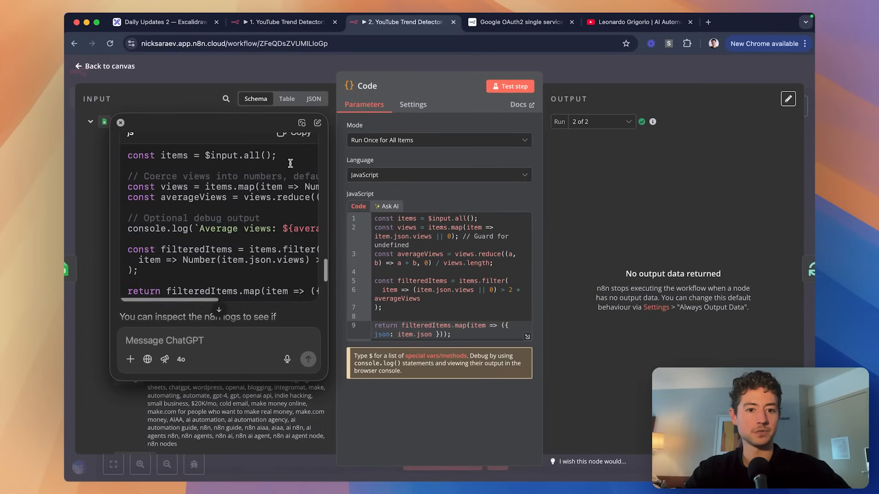
pyautogui.scroll(1, 290, 164)
pyautogui.click(295, 162)
pyautogui.hotkey('ctrl', 'a')
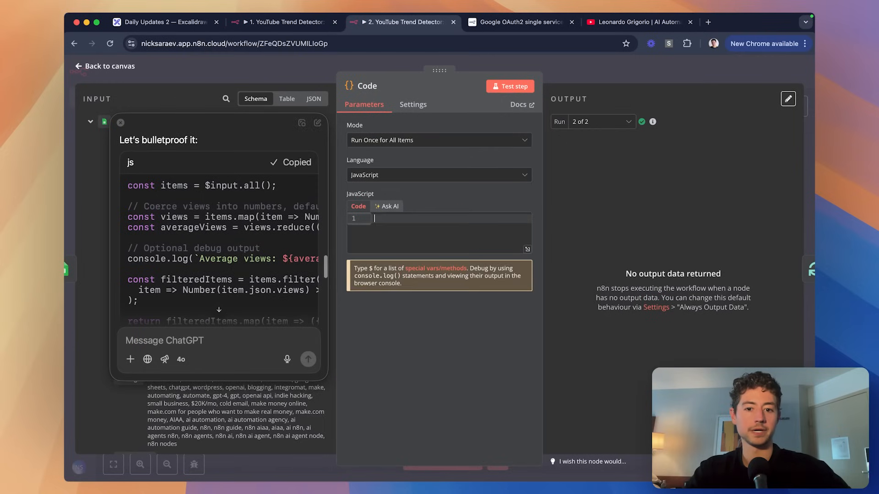
pyautogui.hotkey('ctrl', 'v')
pyautogui.scroll(-4, 225, 246)
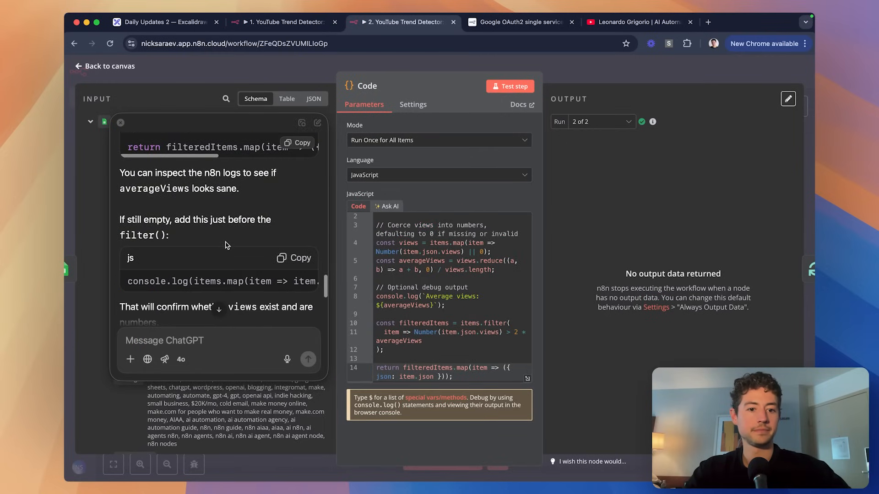
pyautogui.scroll(-3, 255, 206)
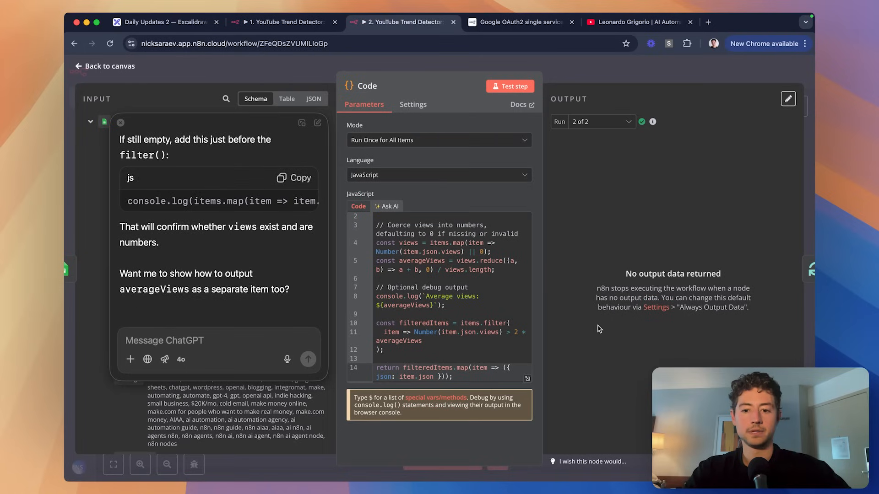
pyautogui.press('super+alt+i')
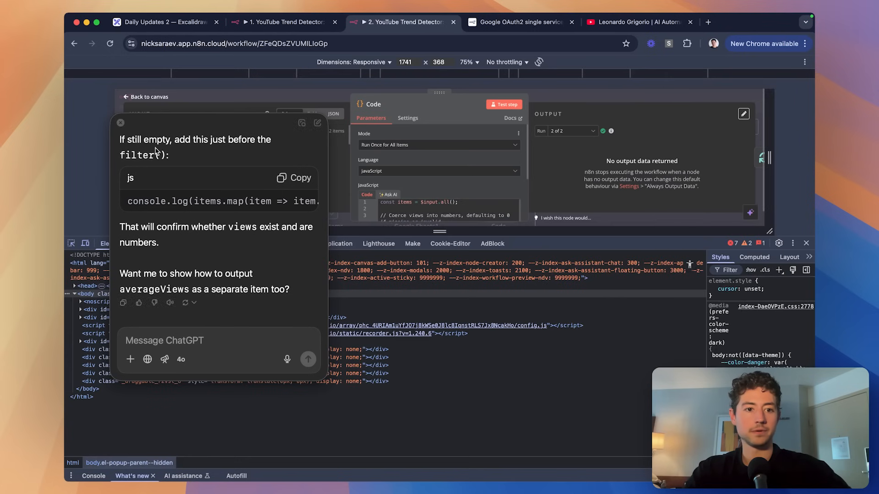
# Run the Code node and confirm in the Console it logs average views of 4456.
pyautogui.click(431, 175)
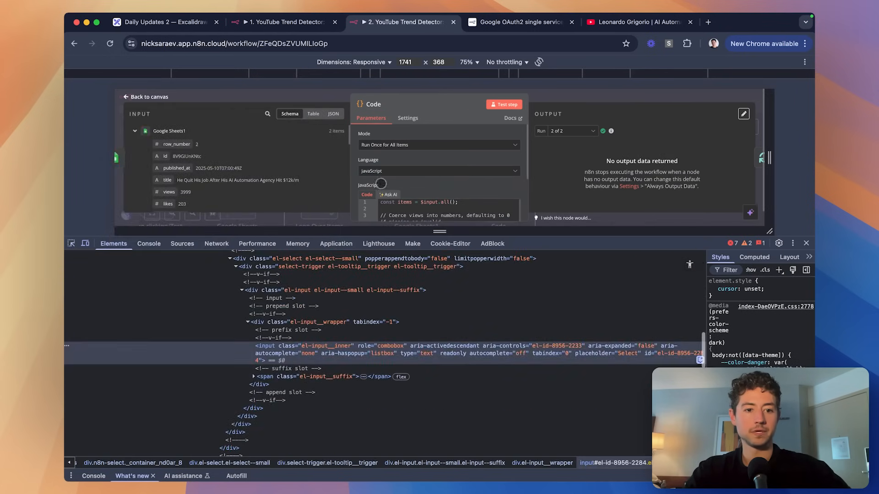
pyautogui.click(140, 244)
pyautogui.scroll(-5, 456, 185)
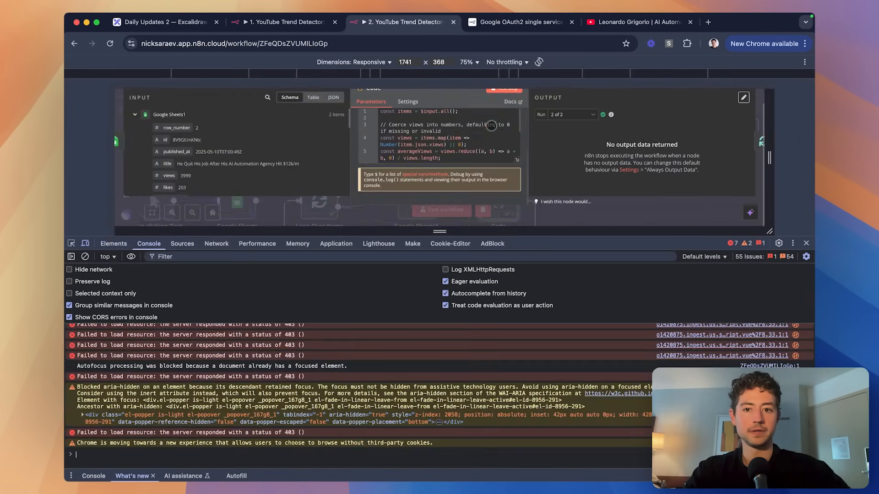
pyautogui.scroll(1, 509, 146)
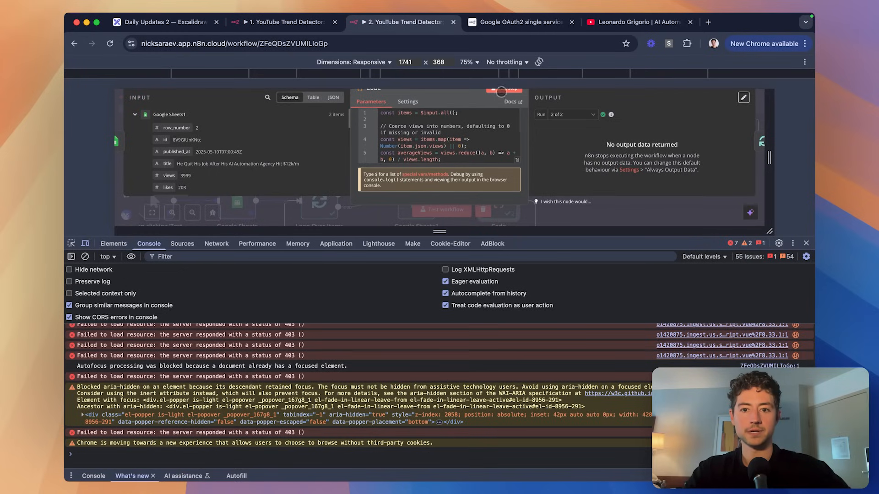
pyautogui.click(501, 89)
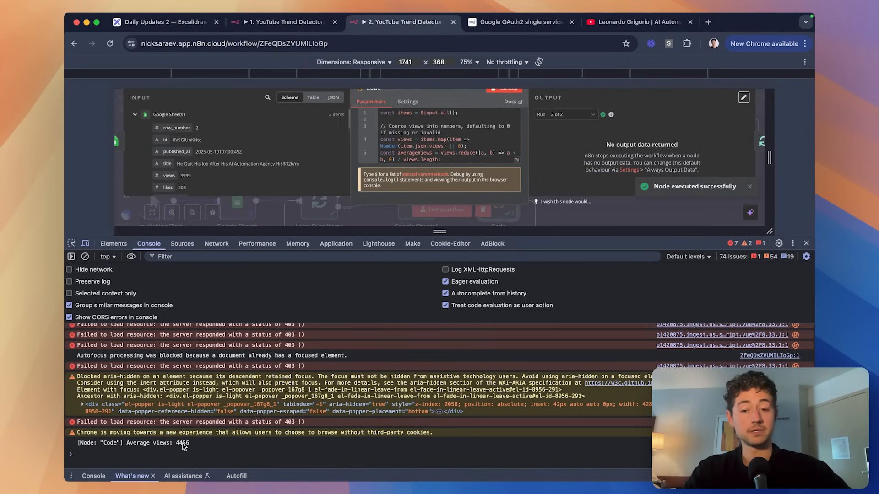
pyautogui.click(805, 243)
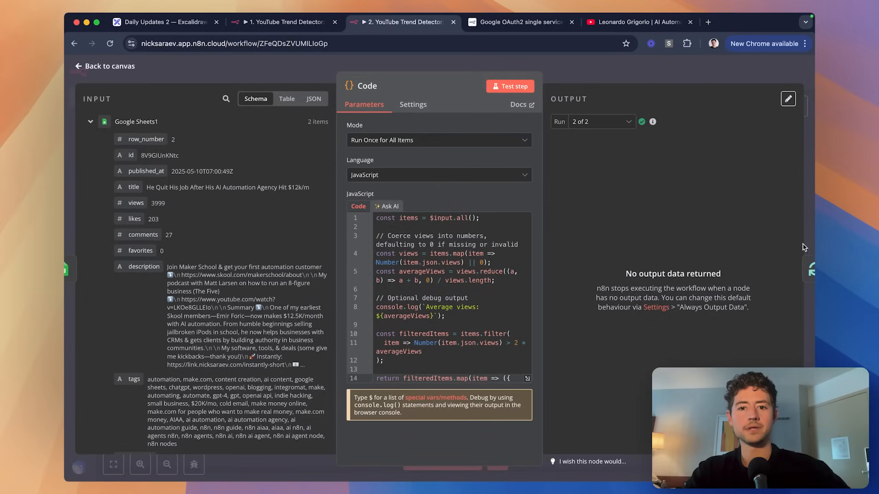
# Check the output of run 1 of 2, then reopen and close the Code node from the canvas.
pyautogui.click(611, 123)
pyautogui.click(609, 143)
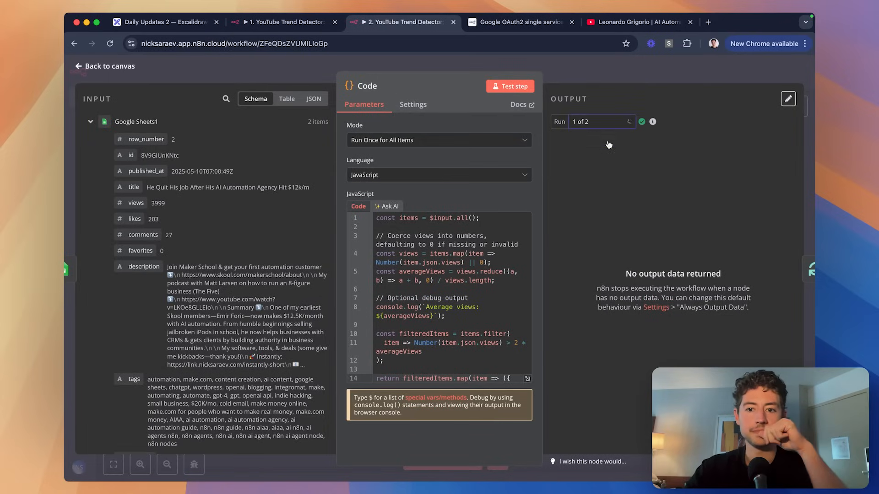
pyautogui.press('Escape')
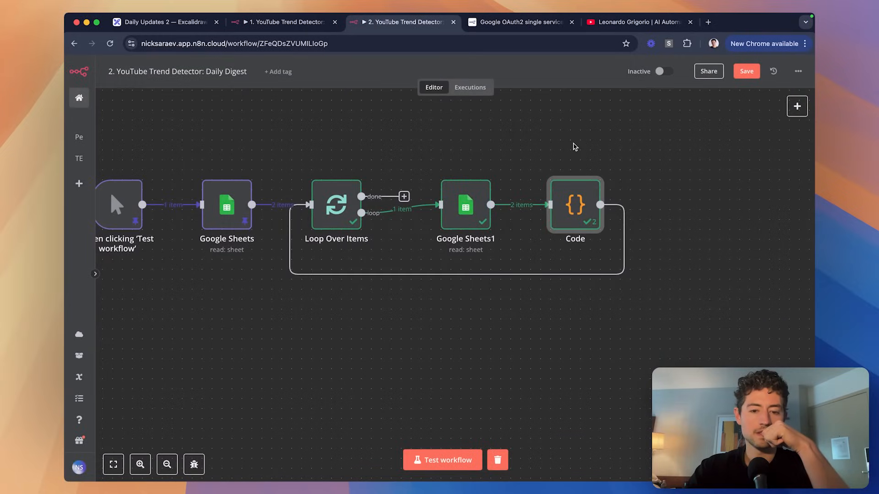
pyautogui.scroll(5, 524, 215)
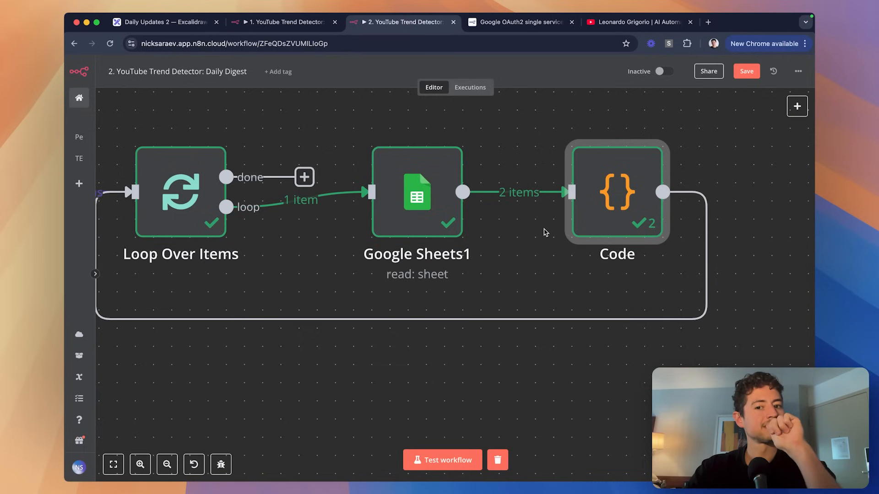
pyautogui.scroll(2, 595, 213)
pyautogui.doubleClick(602, 215)
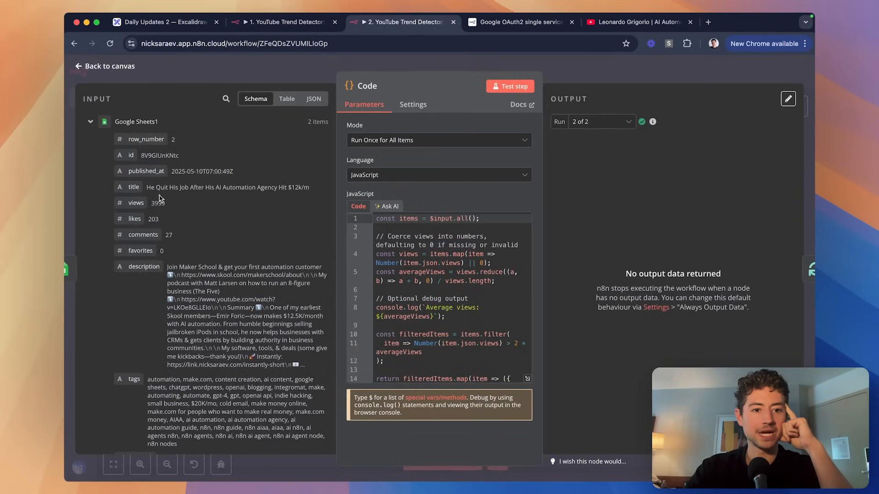
pyautogui.scroll(-5, 159, 199)
pyautogui.scroll(5, 184, 187)
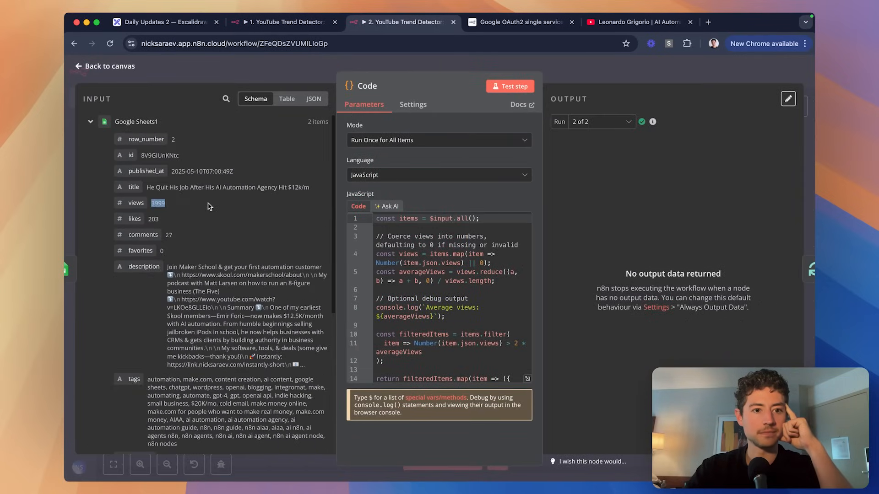
pyautogui.click(569, 84)
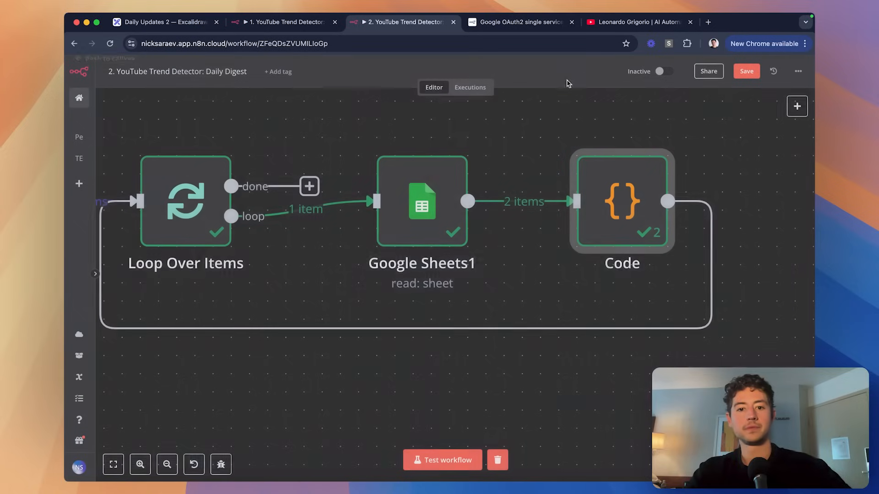
# Open Loop Over Items, recheck the Console log, then close DevTools and the panel.
pyautogui.doubleClick(209, 210)
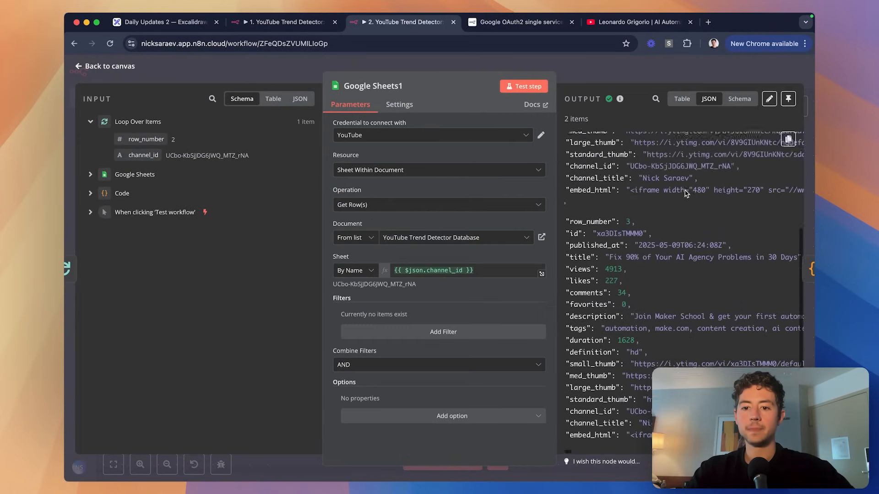
pyautogui.scroll(-1, 685, 191)
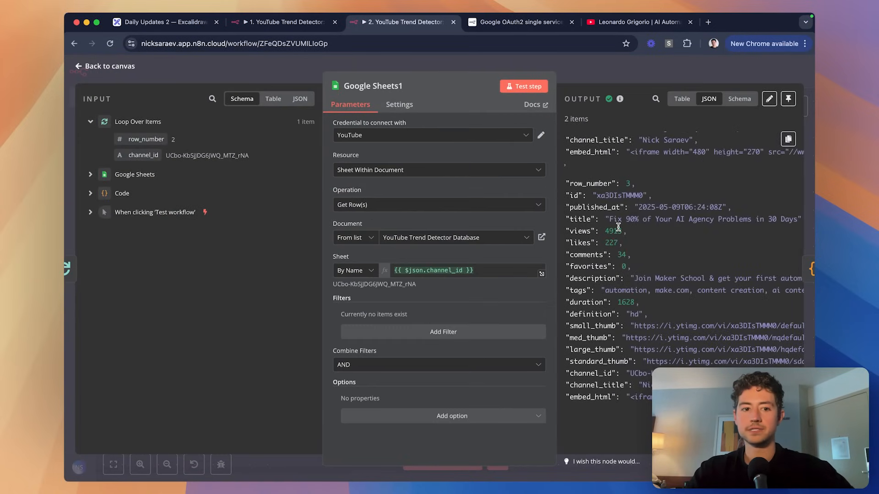
pyautogui.press('super+alt+i')
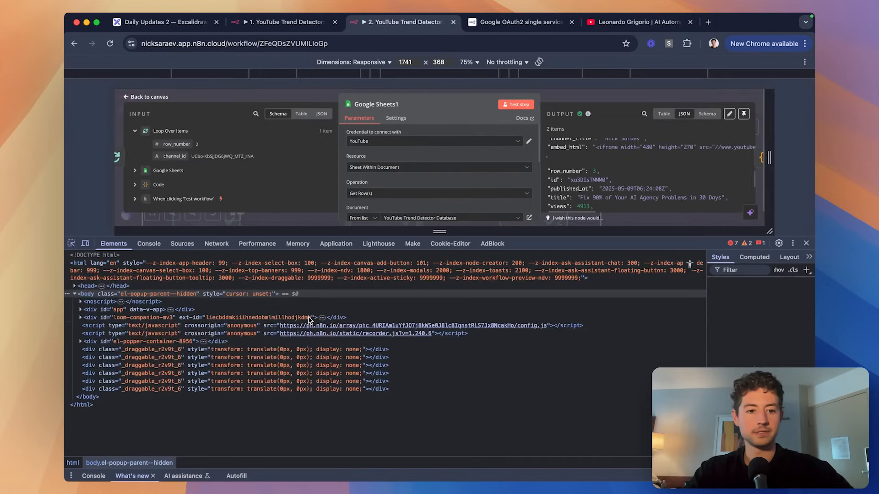
pyautogui.click(149, 243)
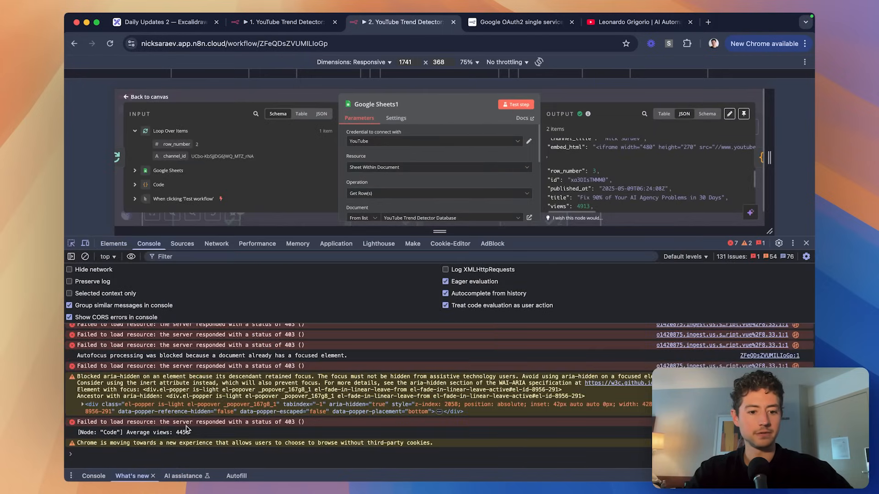
pyautogui.click(806, 243)
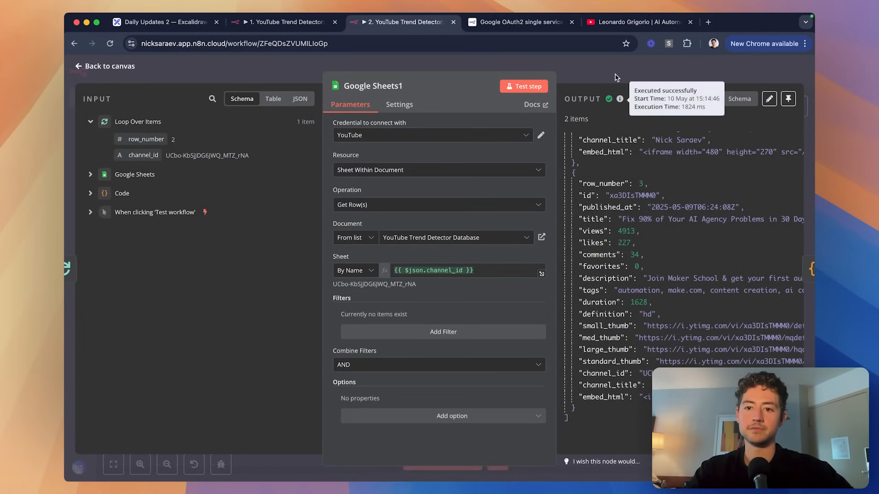
pyautogui.press('Escape')
pyautogui.scroll(-3, 553, 230)
# Ask ChatGPT for the whole Code node script with debugging console.log statements.
pyautogui.doubleClick(582, 222)
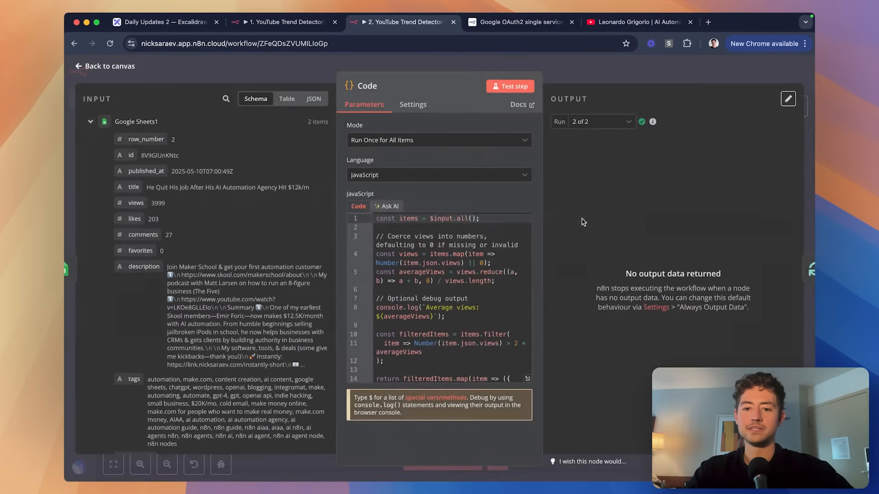
pyautogui.scroll(-1, 473, 317)
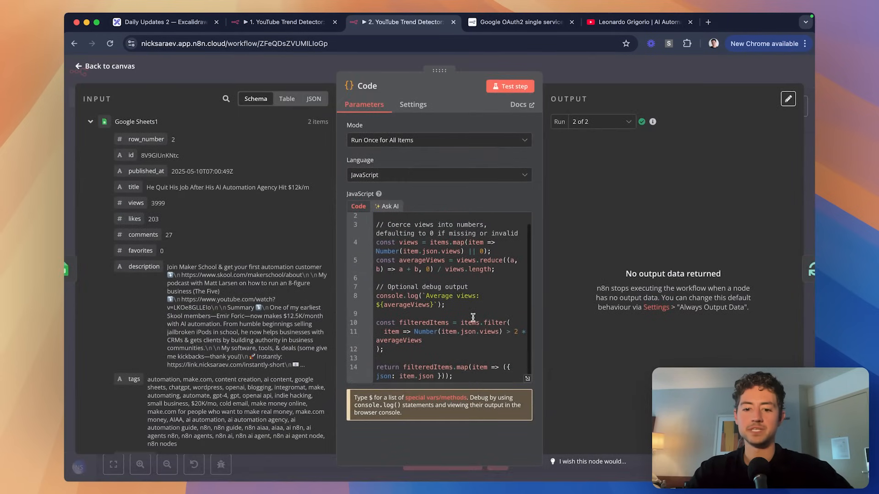
pyautogui.click(479, 369)
pyautogui.press('super+Tab')
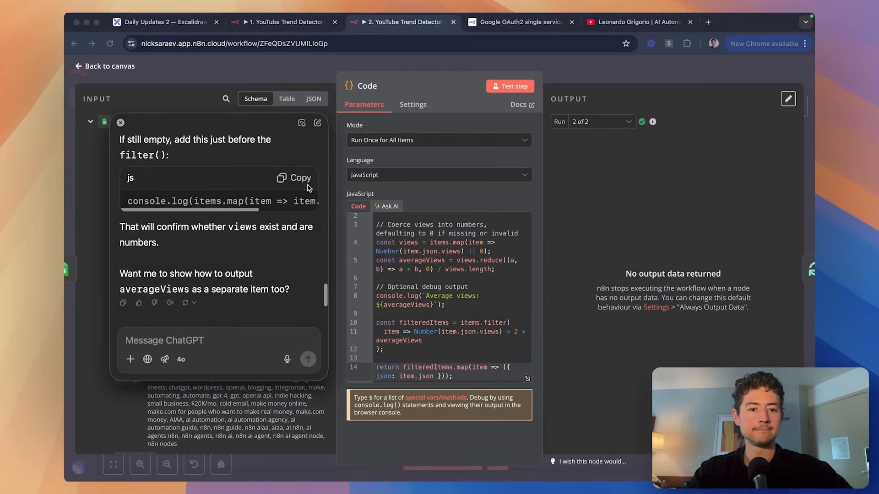
pyautogui.write('Output the who')
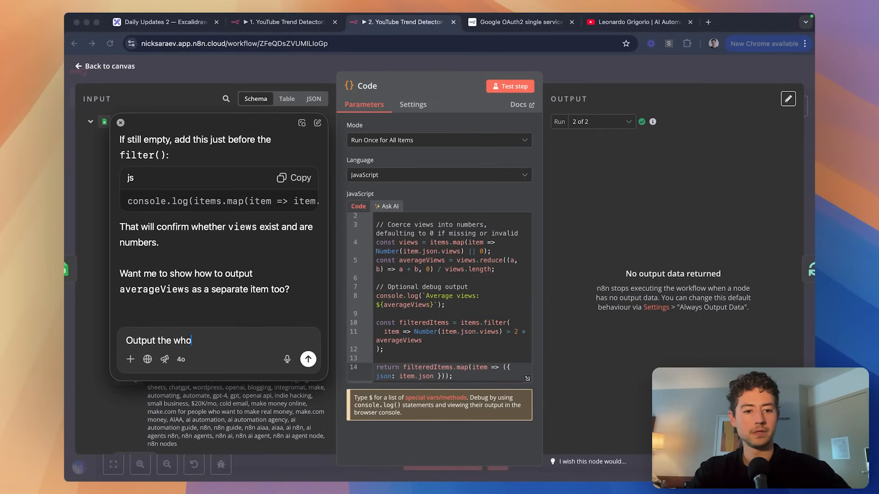
pyautogui.write('le')
pyautogui.press('super+BackSpace')
pyautogui.write('Doesn')
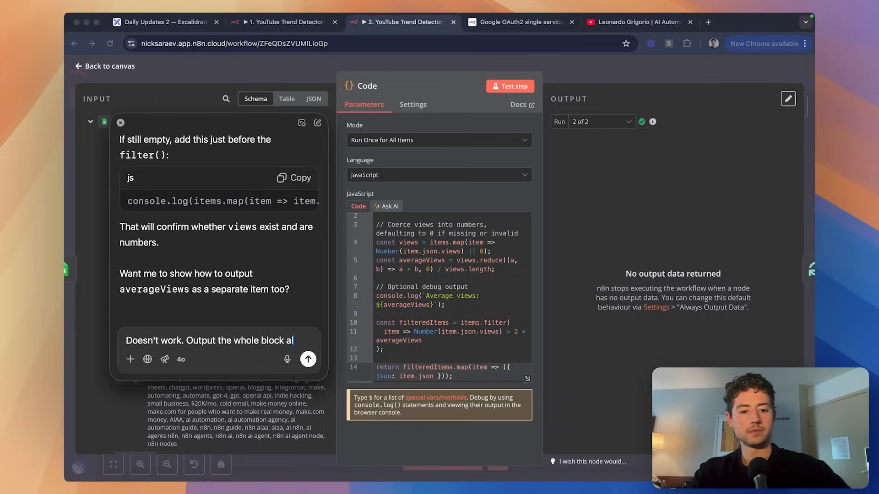
pyautogui.write('ong with d')
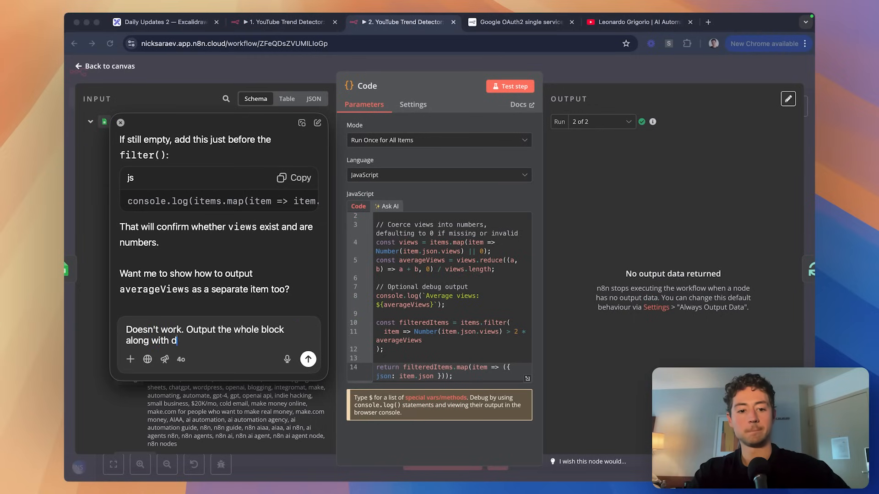
pyautogui.write('ebugging console log st')
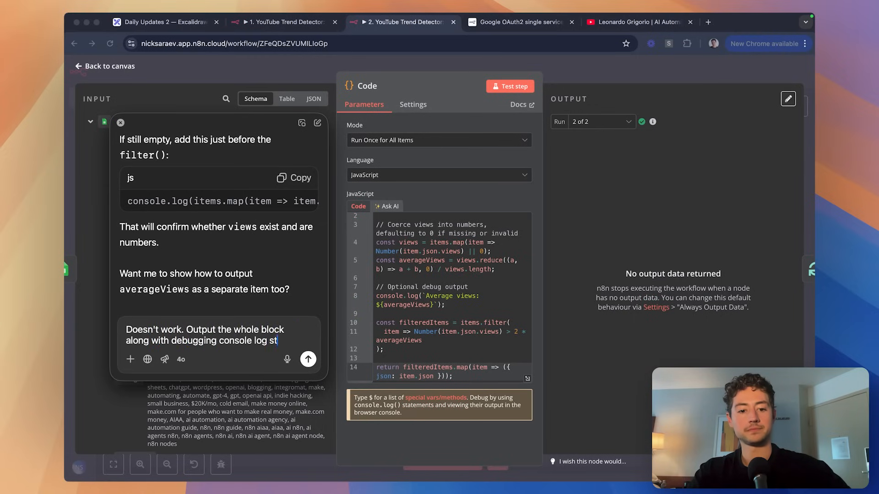
pyautogui.write('atements.')
pyautogui.press('Return')
# Replace the Code node's entire script with ChatGPT's debug version.
pyautogui.click(411, 282)
pyautogui.press('super+a')
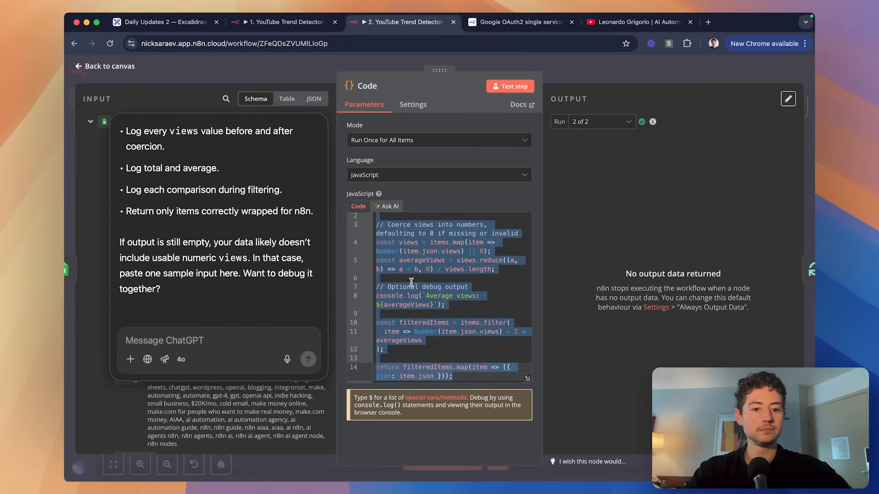
pyautogui.press('super+v')
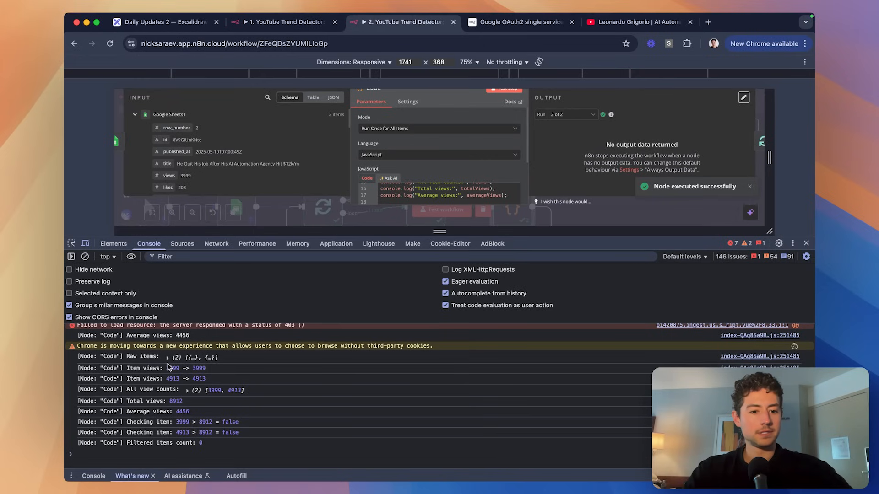
# Expand the logged Raw items, both raw items, and the view-count array in the Console.
pyautogui.click(168, 358)
pyautogui.scroll(-1, 192, 363)
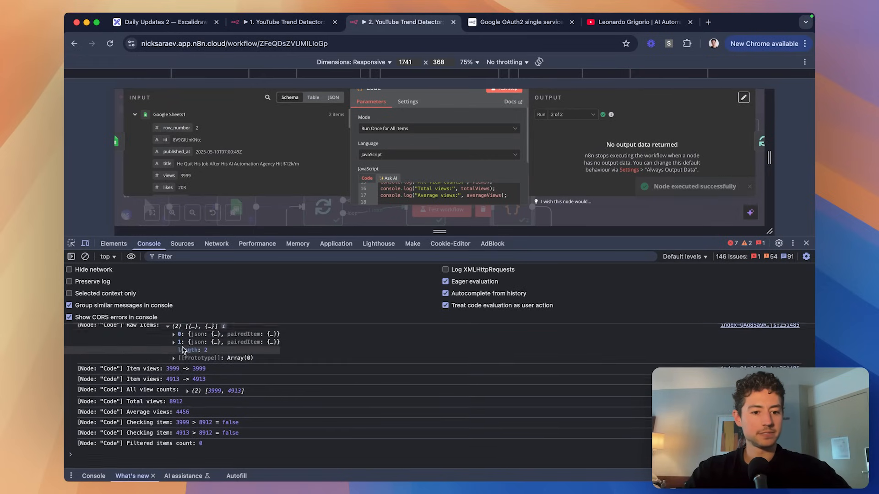
pyautogui.click(174, 359)
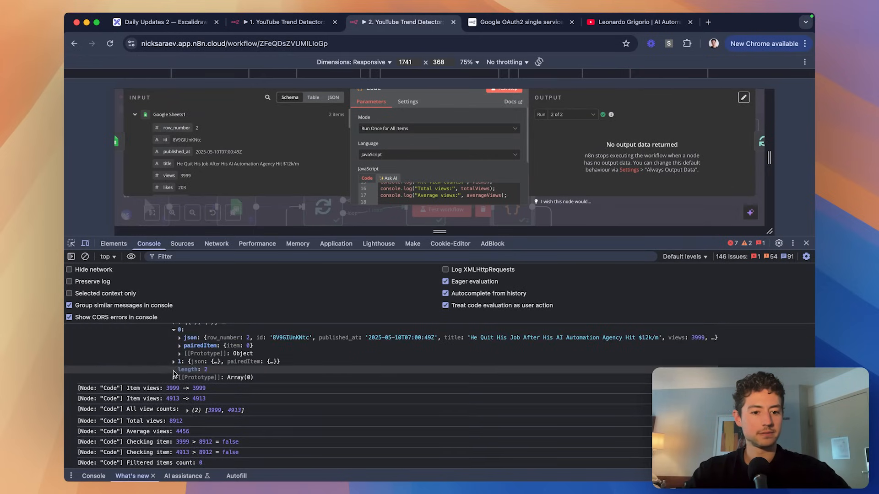
pyautogui.click(173, 362)
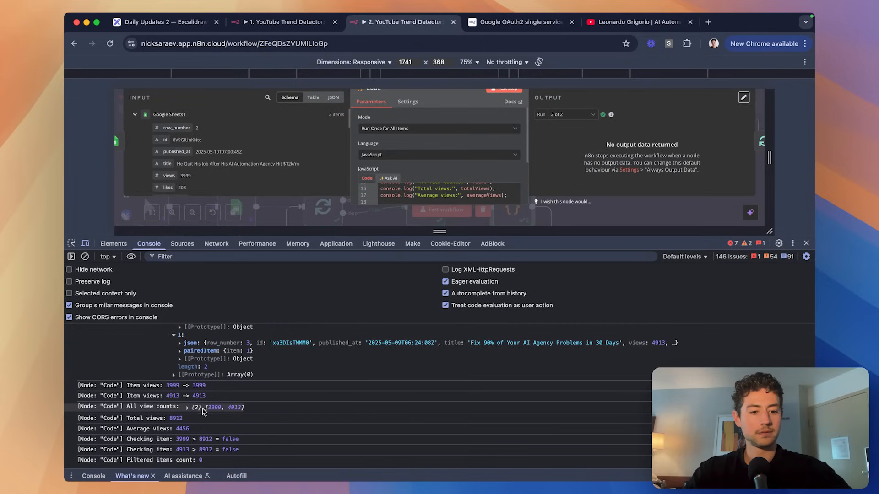
pyautogui.click(187, 408)
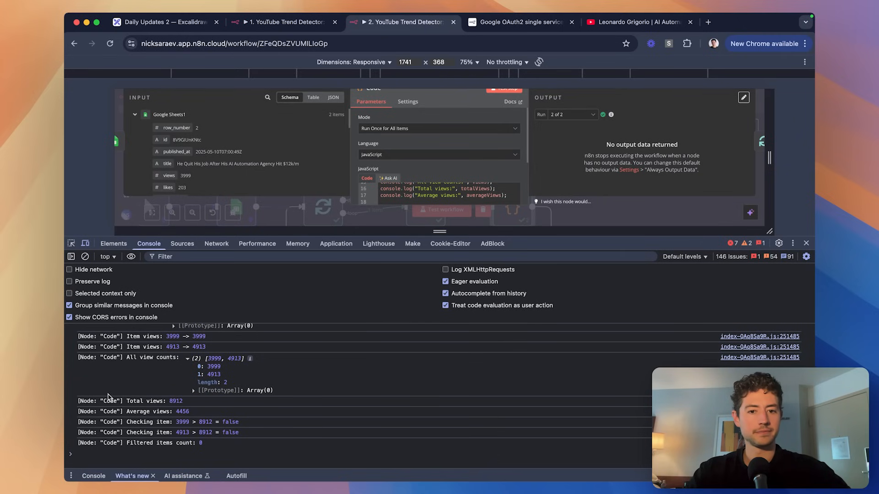
# Tell ChatGPT the code checks against total views, not average views, then close DevTools and the node.
pyautogui.press('super+Tab')
pyautogui.write('It l')
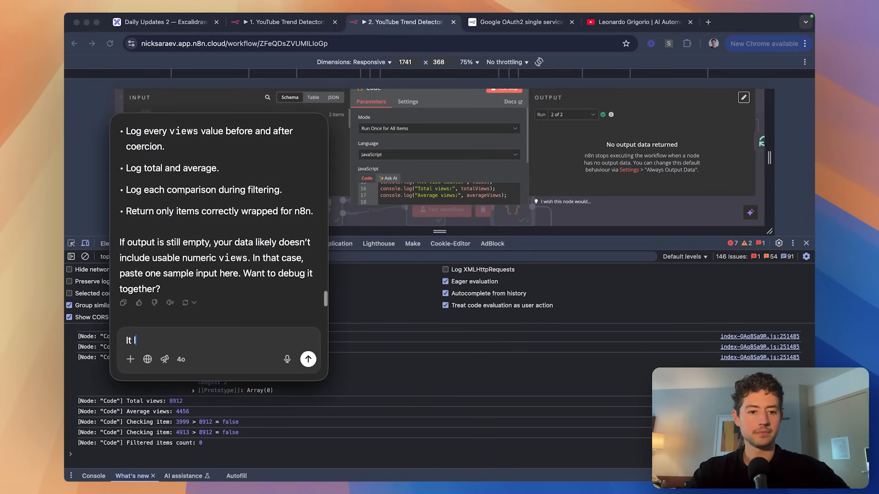
pyautogui.write('ooks like your solution is chec')
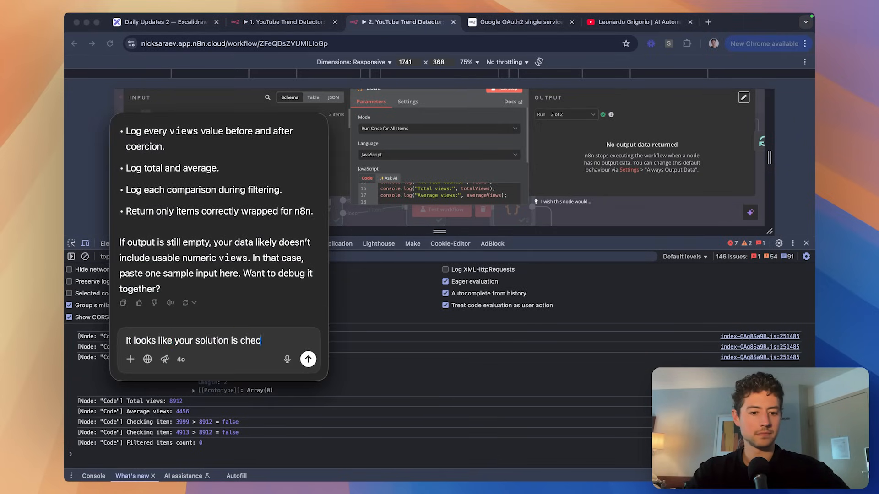
pyautogui.write('king against "total view')
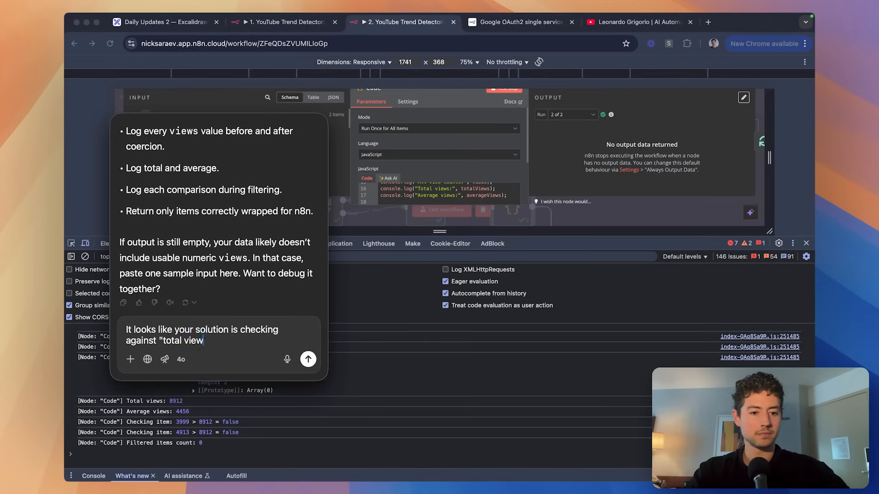
pyautogui.write('s", not "average views"')
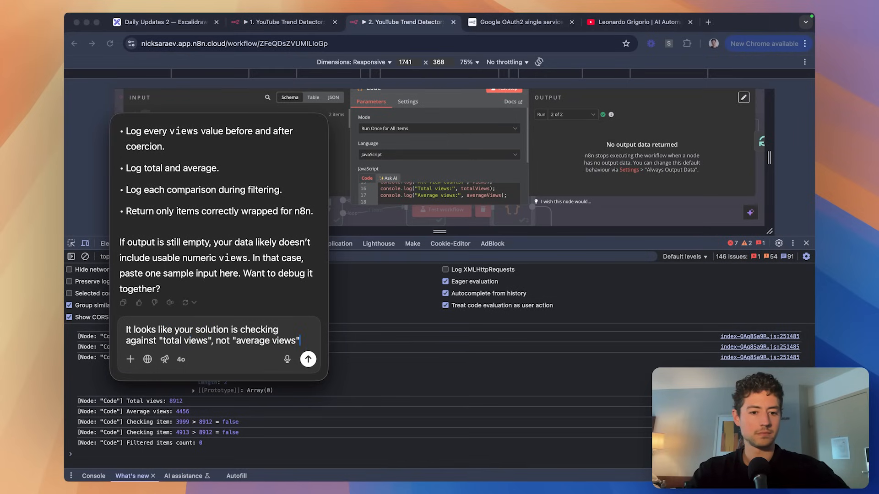
pyautogui.write('.')
pyautogui.press('Return')
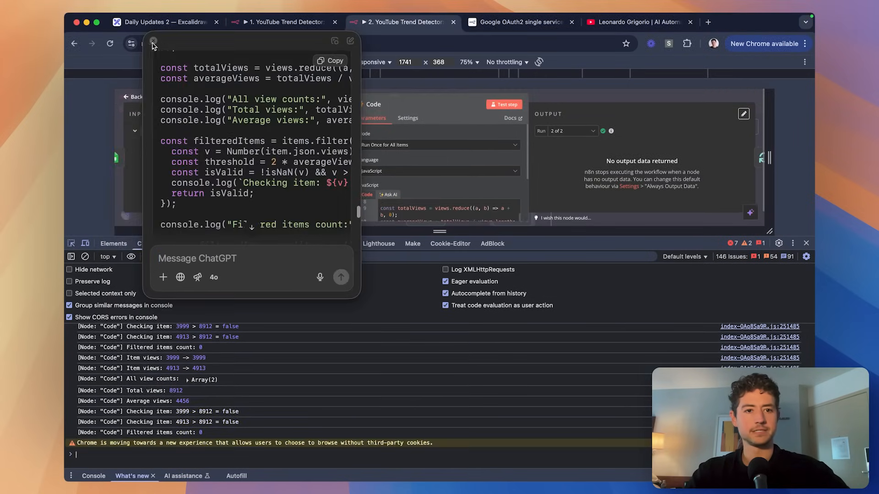
pyautogui.click(153, 42)
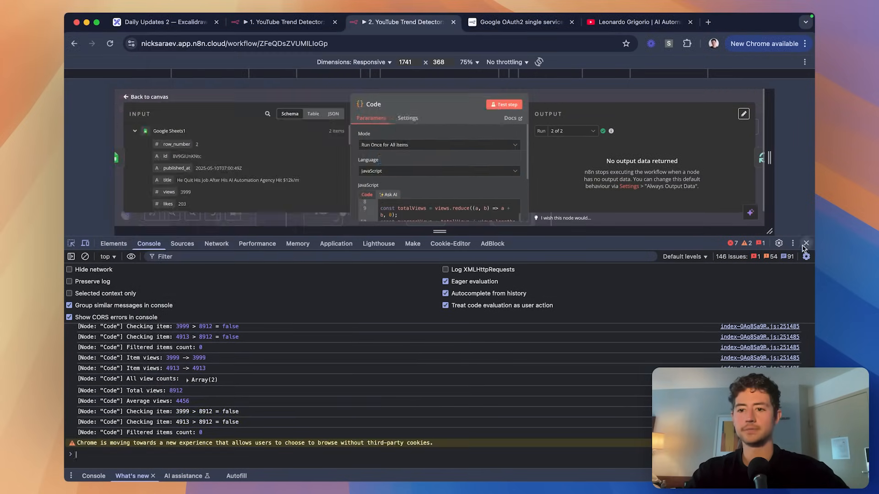
pyautogui.click(806, 243)
pyautogui.click(605, 76)
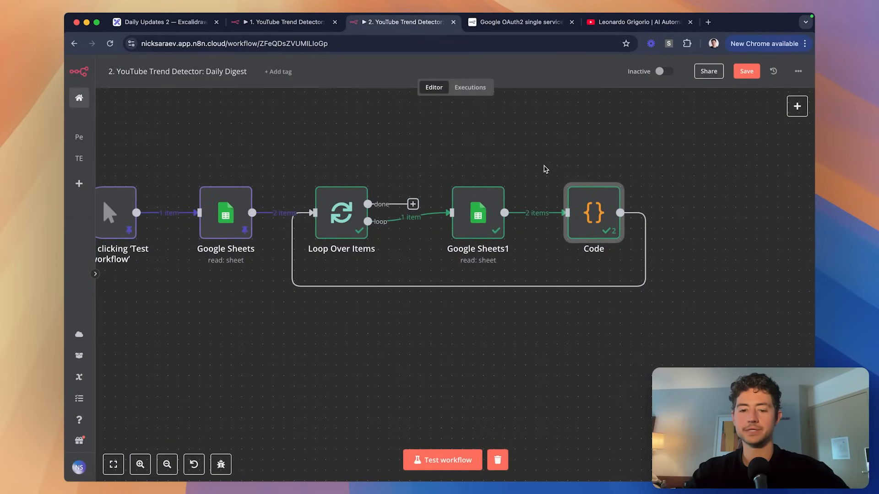
# Delete the Code node and insert a Filter node on the loop connection.
pyautogui.press('Delete')
pyautogui.click(361, 287)
pyautogui.write('filter')
pyautogui.press('Return')
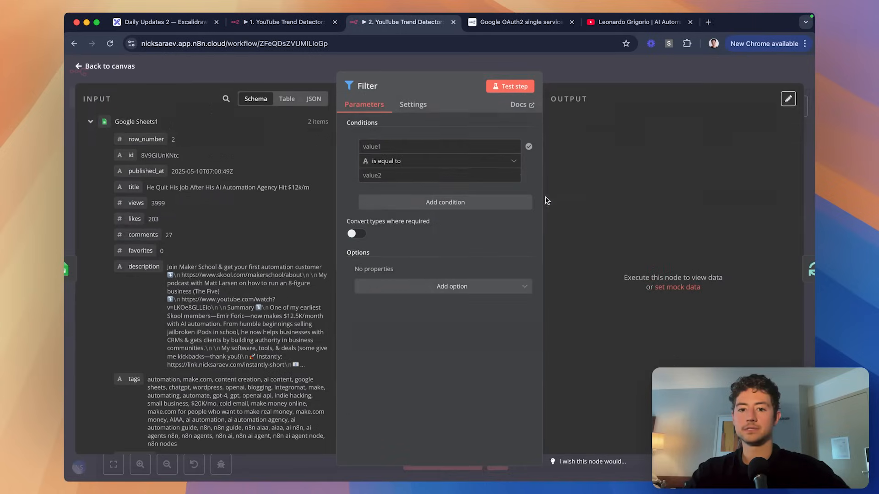
# Set the Filter condition to views Number › is greater than the average-views value.
pyautogui.click(404, 148)
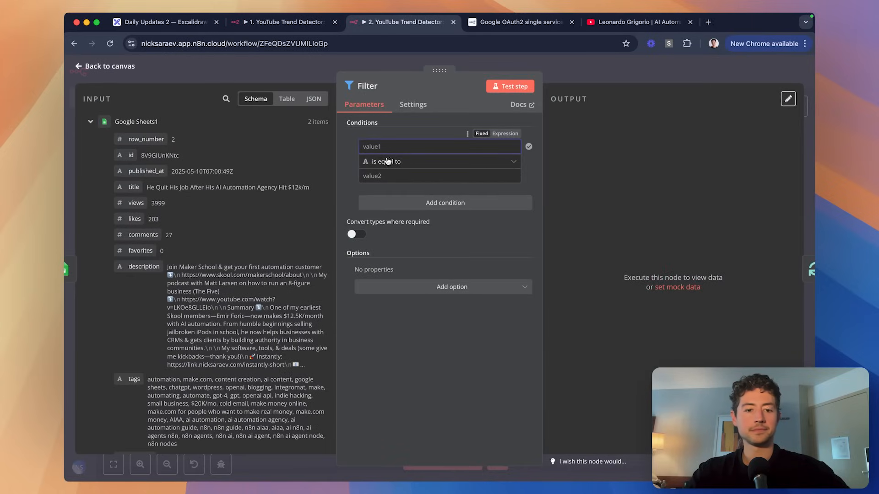
pyautogui.moveTo(136, 203); pyautogui.dragTo(411, 144)
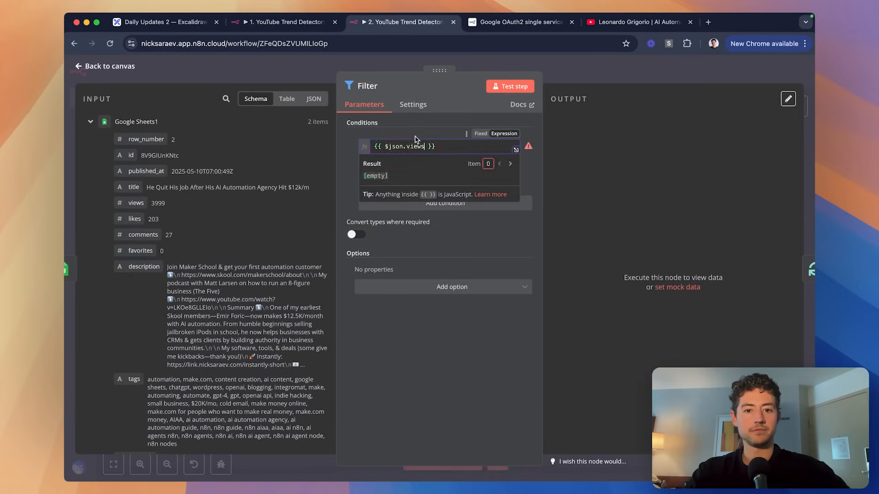
pyautogui.click(415, 133)
pyautogui.click(410, 176)
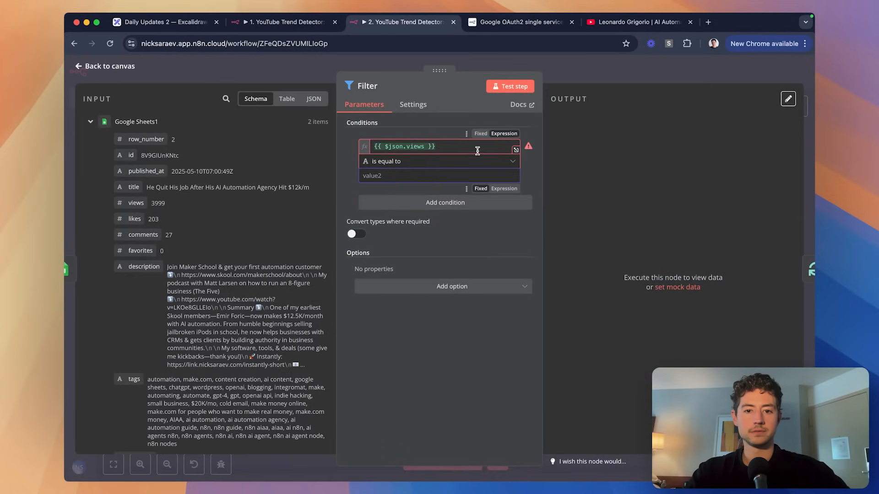
pyautogui.click(461, 161)
pyautogui.moveTo(503, 204)
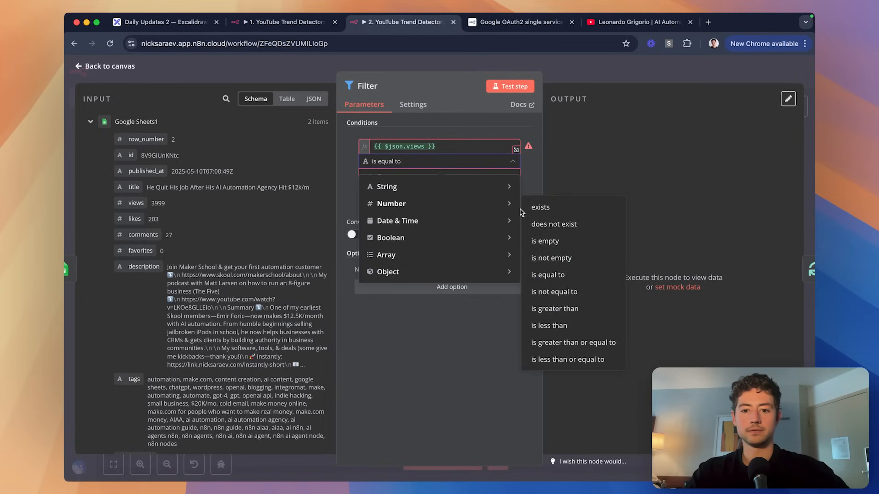
pyautogui.click(556, 308)
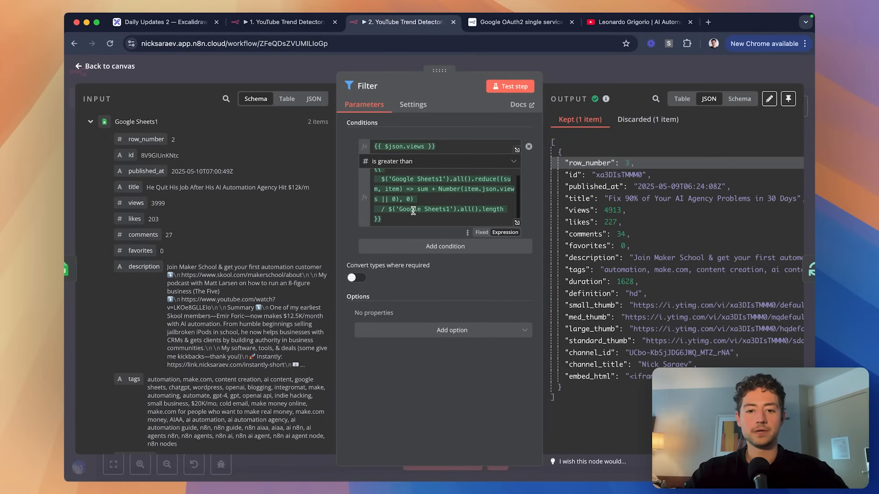
pyautogui.click(558, 81)
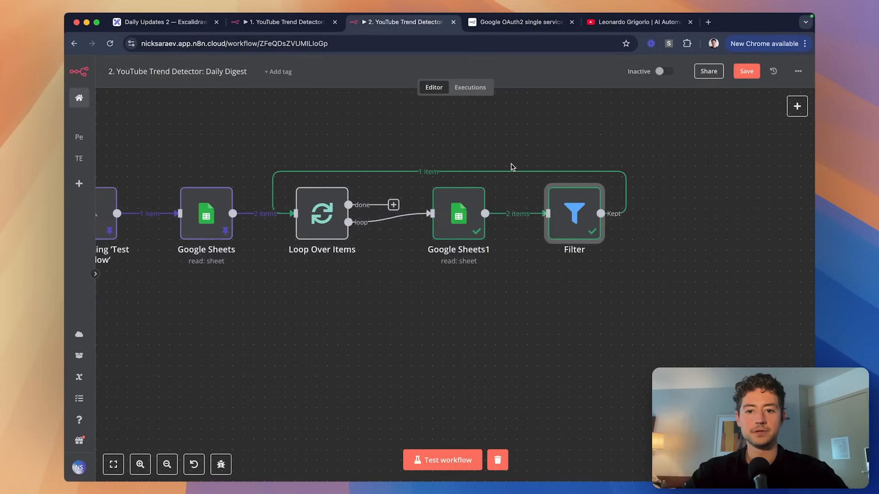
pyautogui.doubleClick(575, 216)
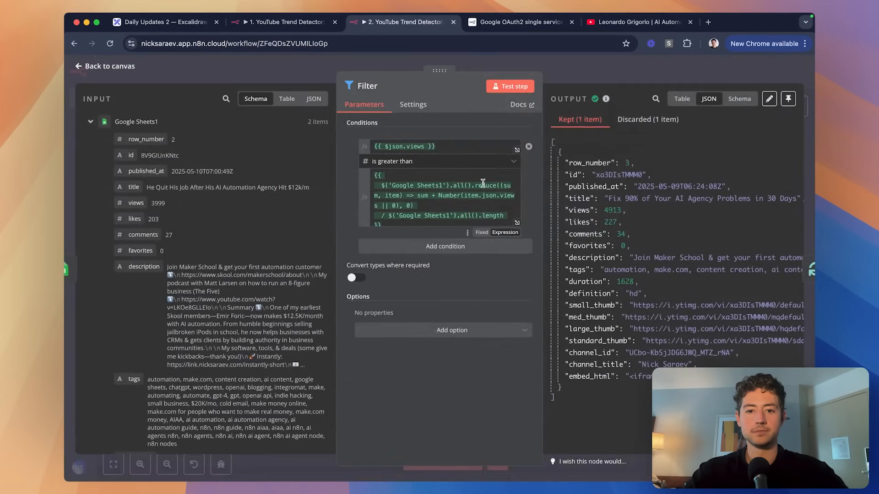
pyautogui.scroll(5, 488, 192)
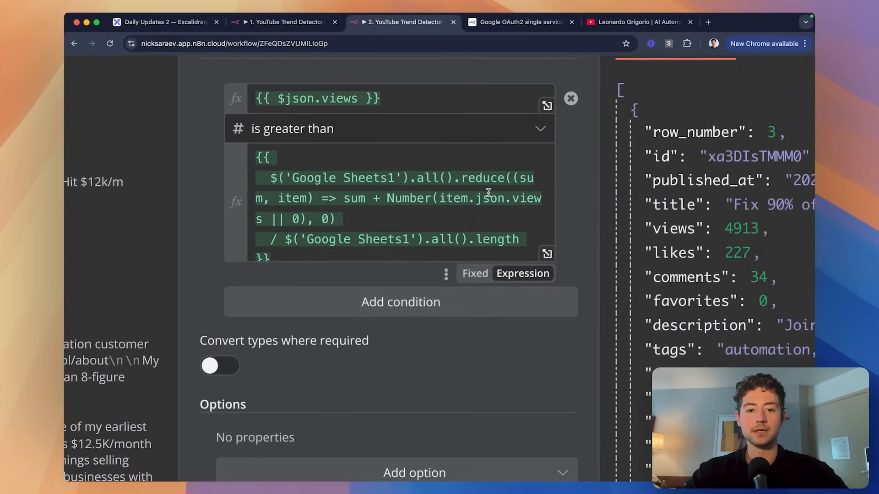
# Examine the Google Sheets1 all() and reduce parts of the average expression in the full editor.
pyautogui.click(547, 254)
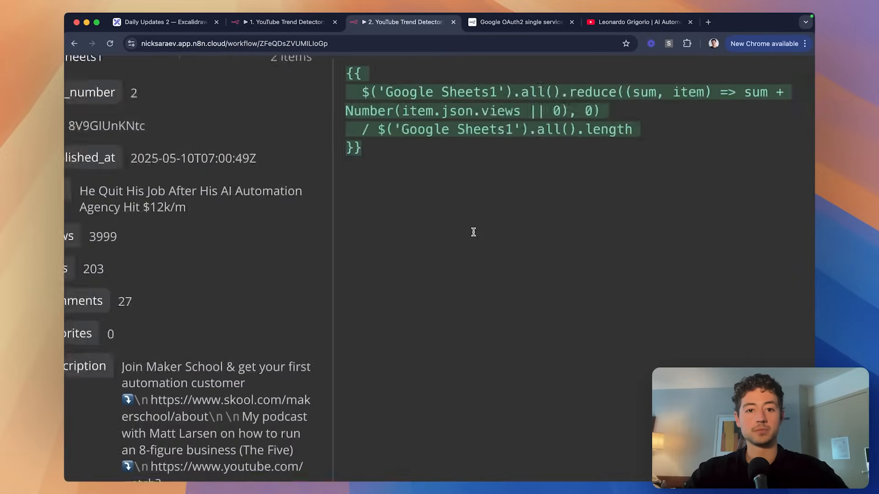
pyautogui.scroll(3, 599, 197)
pyautogui.scroll(1, 599, 197)
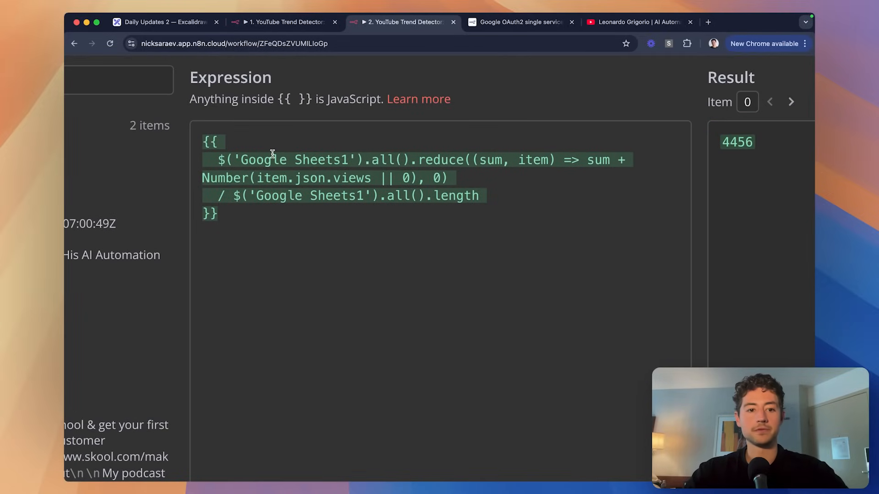
pyautogui.scroll(-5, 221, 162)
pyautogui.scroll(-3, 354, 166)
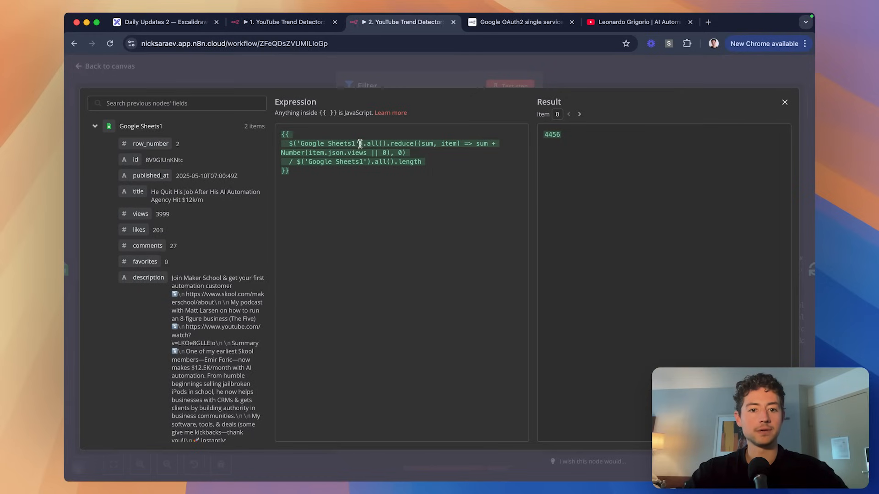
pyautogui.moveTo(362, 144); pyautogui.dragTo(291, 146)
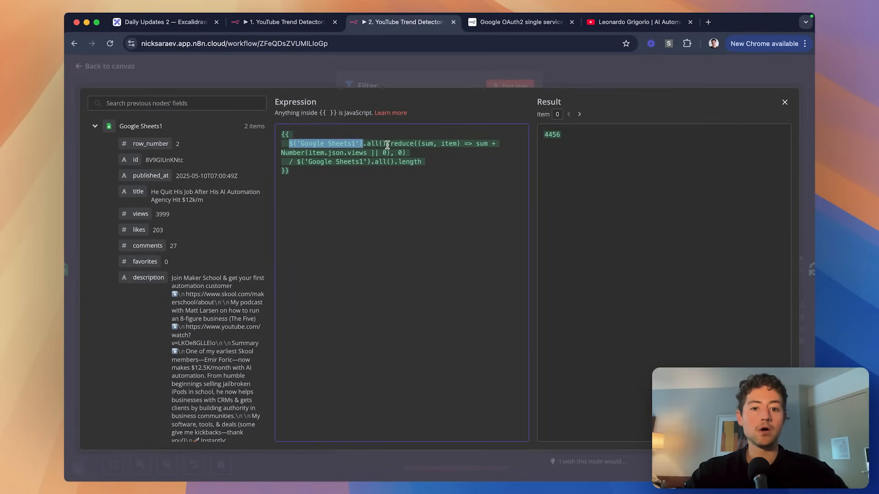
pyautogui.moveTo(387, 145); pyautogui.dragTo(374, 145)
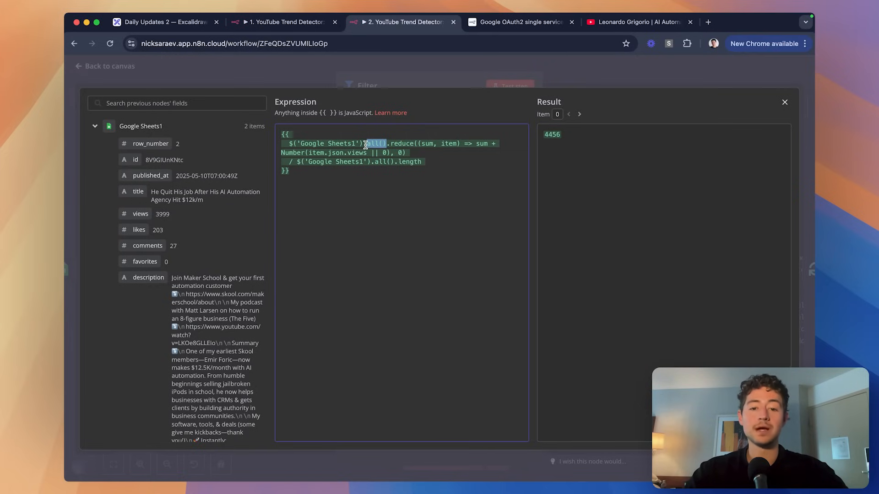
pyautogui.moveTo(288, 145); pyautogui.dragTo(361, 145)
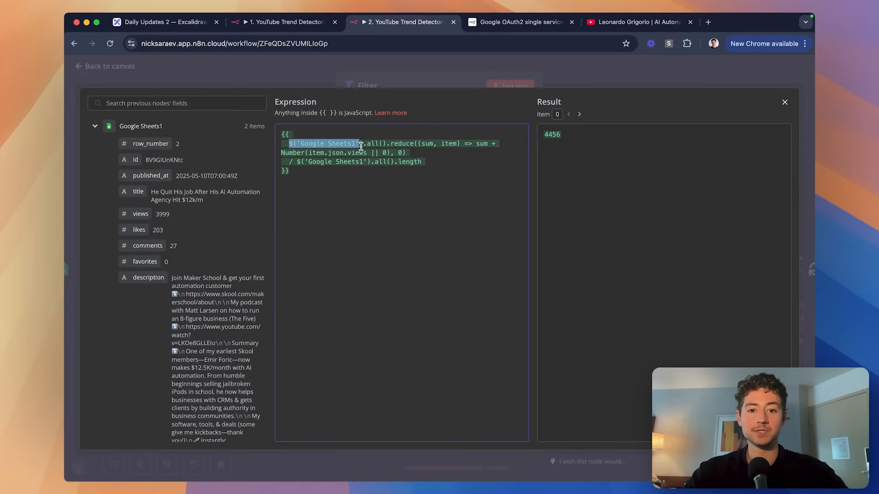
pyautogui.click(364, 145)
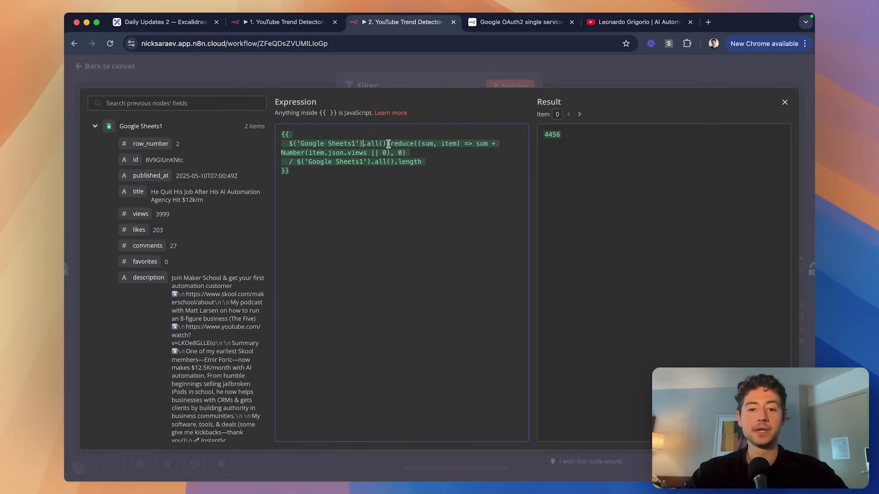
pyautogui.moveTo(389, 143); pyautogui.dragTo(414, 143)
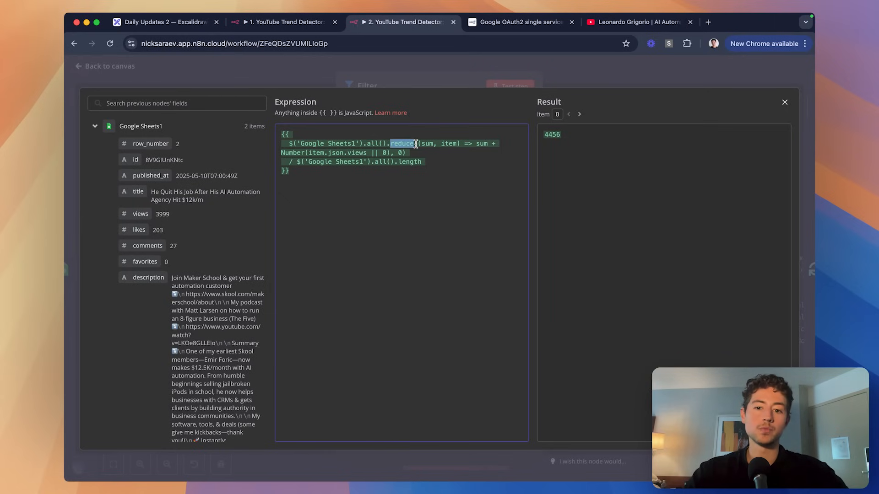
pyautogui.click(415, 144)
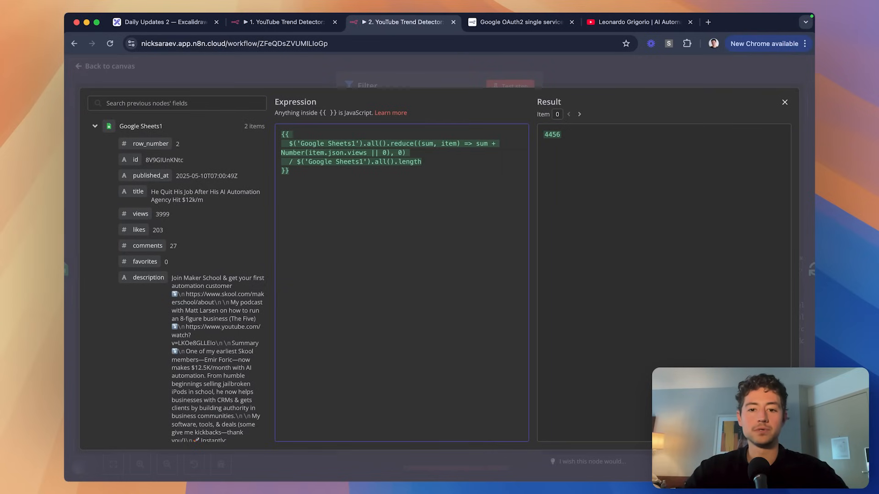
# Try and remove '.average', then search Google for 'n8n average' in a new tab.
pyautogui.write('.average')
pyautogui.hotkey('alt', 'shift', 'Left')
pyautogui.press('BackSpace')
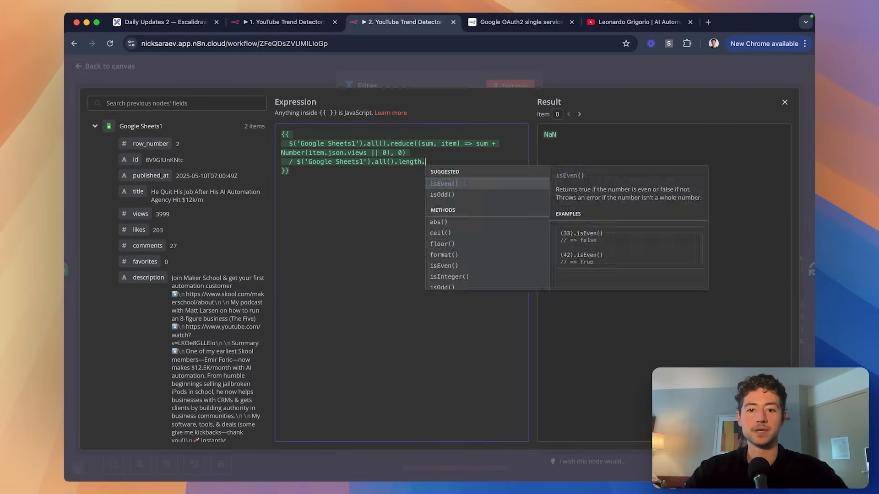
pyautogui.press('super+t')
pyautogui.write('n8n average')
pyautogui.press('Return')
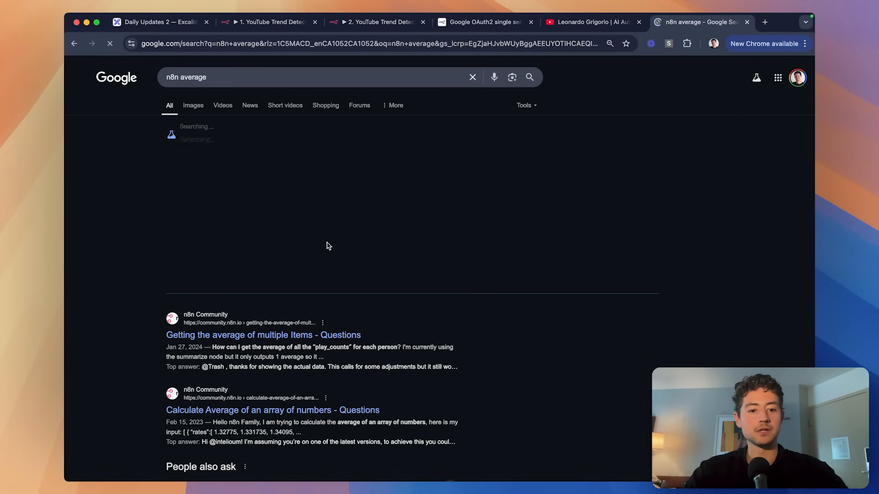
# Read the 'Getting the average of multiple Items' community thread, scrolling through its replies.
pyautogui.click(342, 335)
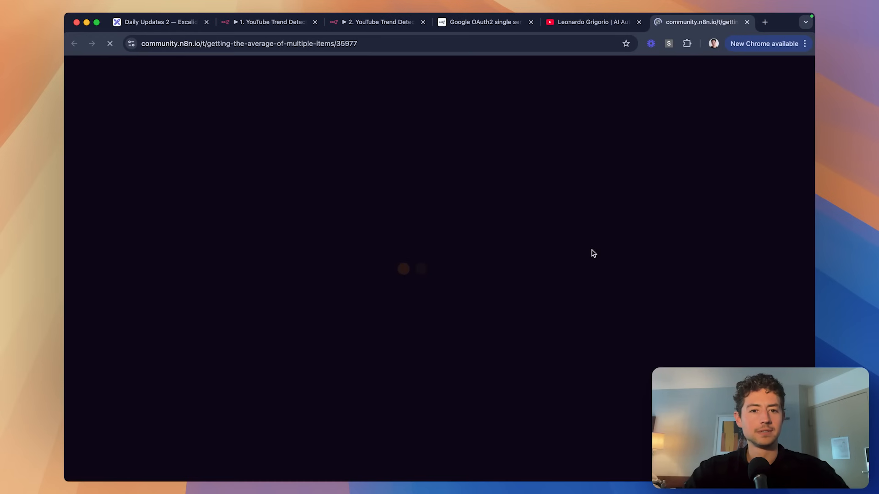
pyautogui.scroll(-10, 674, 236)
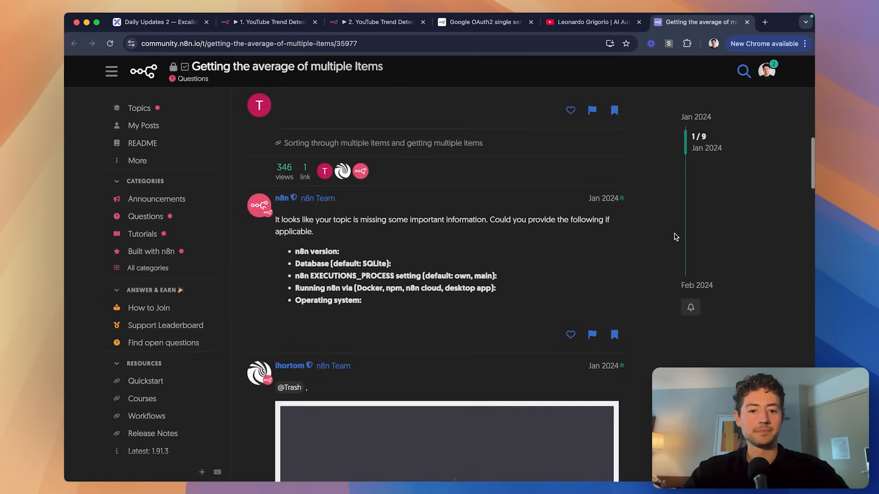
pyautogui.scroll(-10, 676, 237)
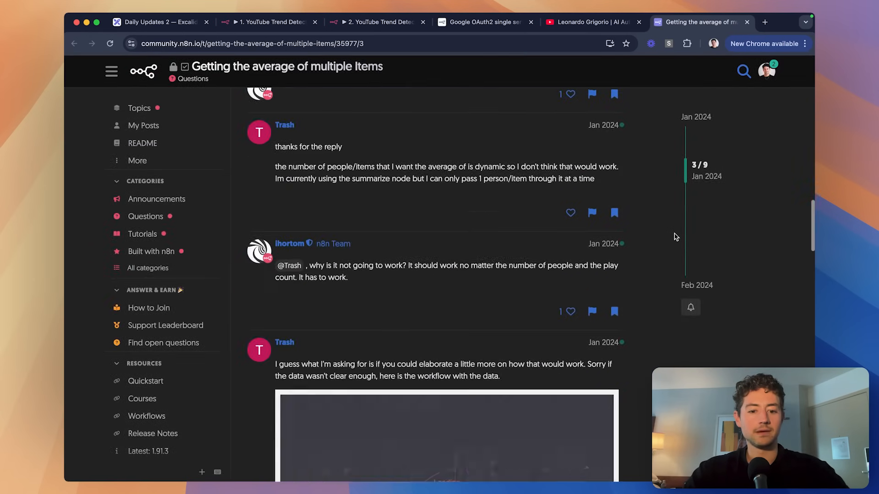
pyautogui.scroll(-4, 676, 237)
# Close the thread tab, zoom in, and delete the stray trailing dot after length.
pyautogui.press('super+w')
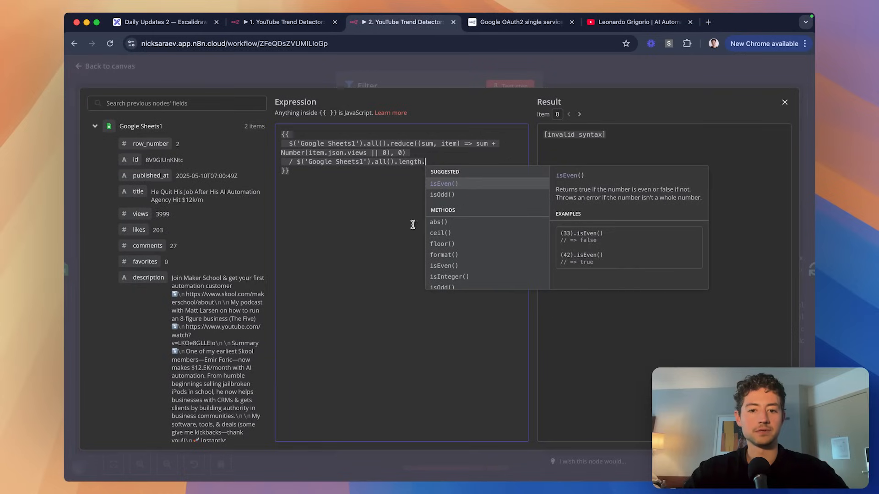
pyautogui.click(370, 209)
pyautogui.press('super+equal')
pyautogui.press('super+equal')
pyautogui.press('super+equal')
pyautogui.press('super+equal')
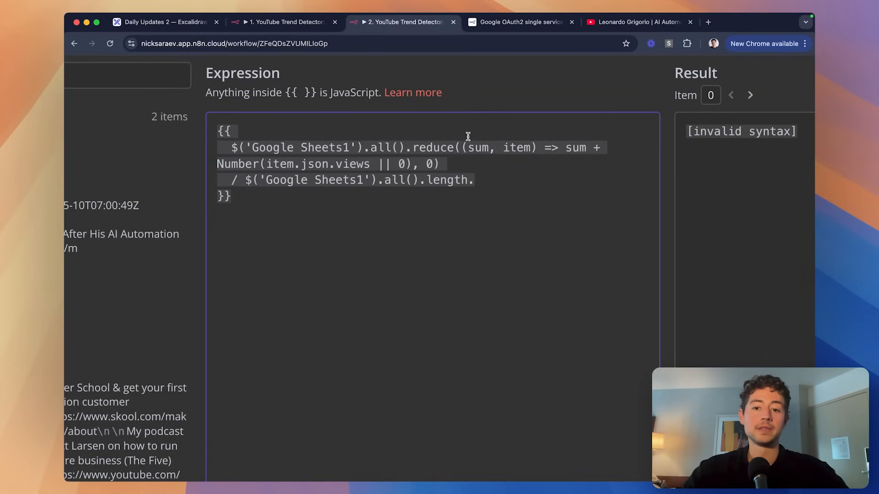
pyautogui.click(510, 128)
pyautogui.press('BackSpace')
# Walk through the expression's sum and item-count division, then close the full editor.
pyautogui.click(558, 148)
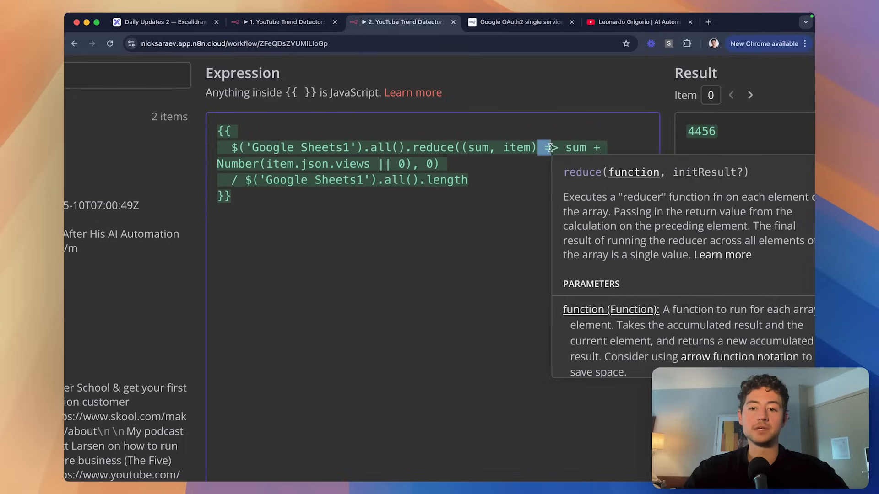
pyautogui.moveTo(444, 166); pyautogui.dragTo(238, 146)
pyautogui.click(439, 153)
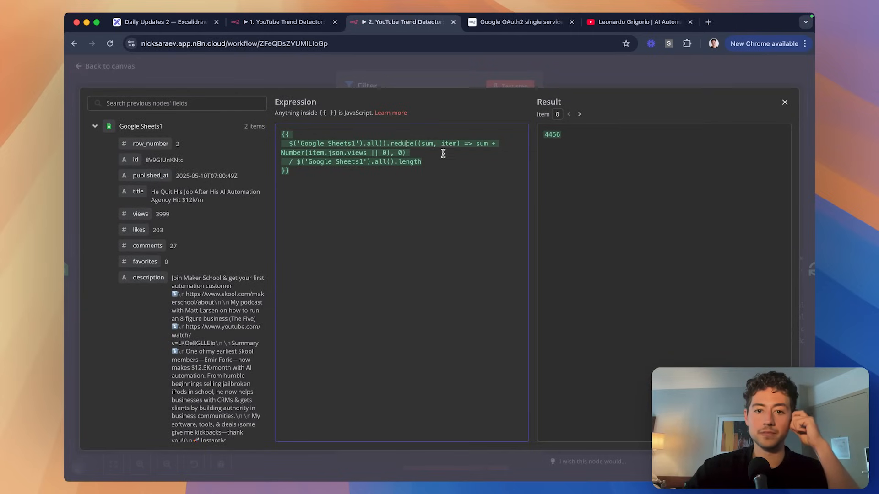
pyautogui.moveTo(435, 163); pyautogui.dragTo(294, 160)
pyautogui.click(318, 169)
pyautogui.click(426, 161)
pyautogui.click(350, 146)
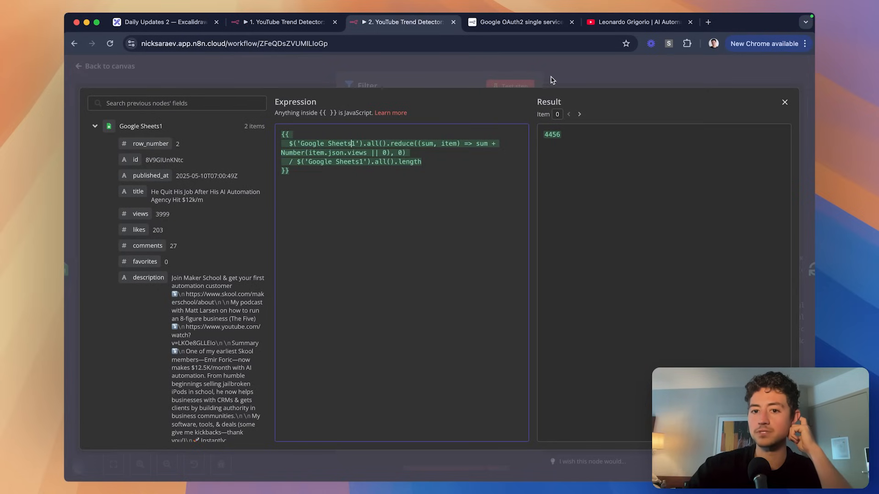
pyautogui.click(533, 86)
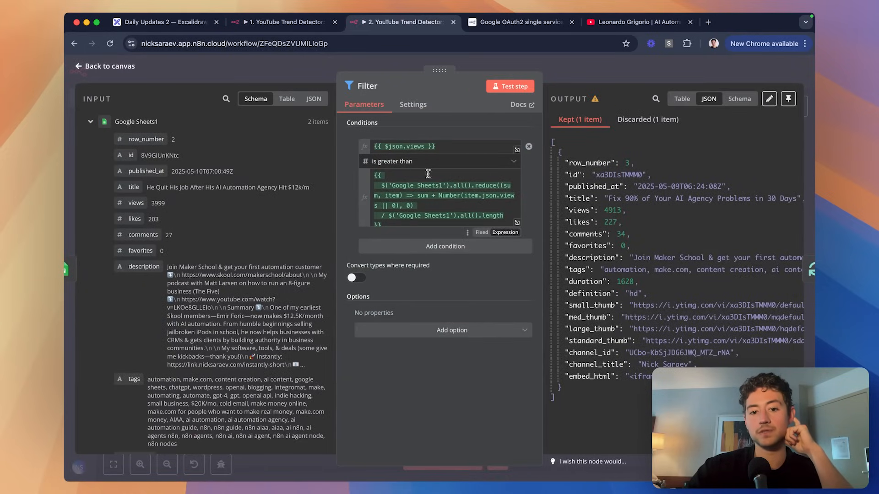
# Close the Filter settings and return to the workflow canvas, leaving the loop's done output empty.
pyautogui.click(590, 72)
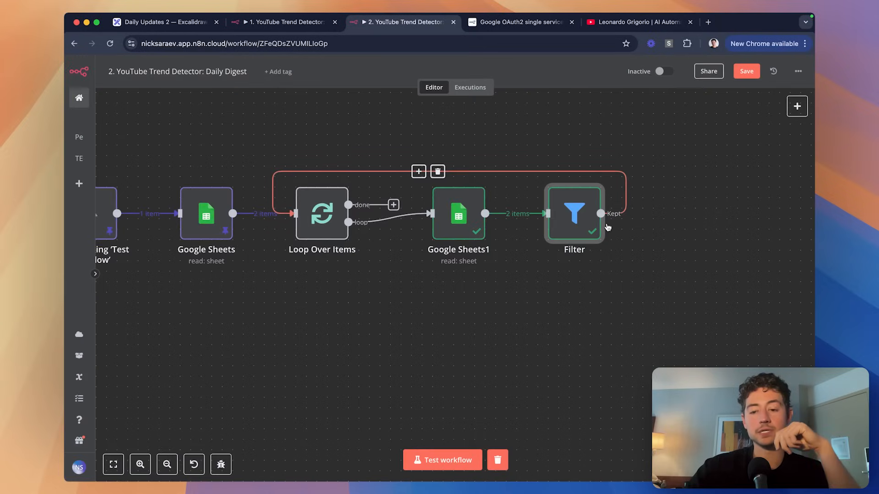
pyautogui.hscroll(5, 607, 228)
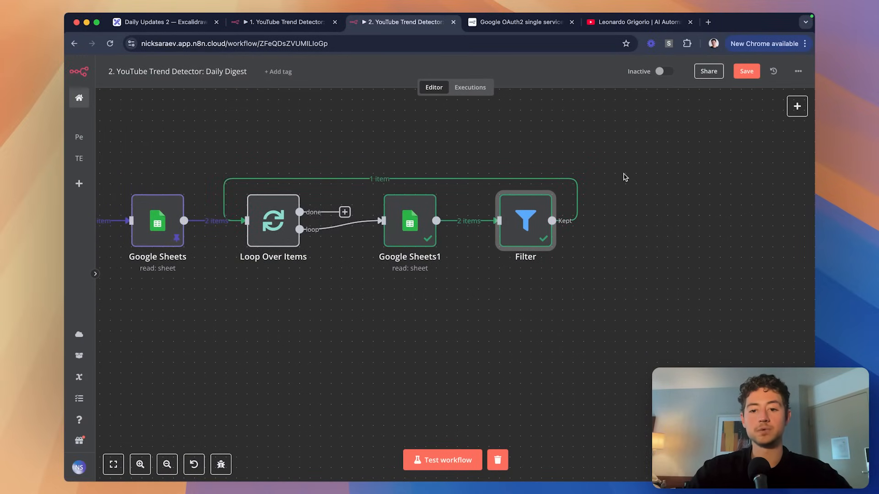
pyautogui.hscroll(1, 624, 177)
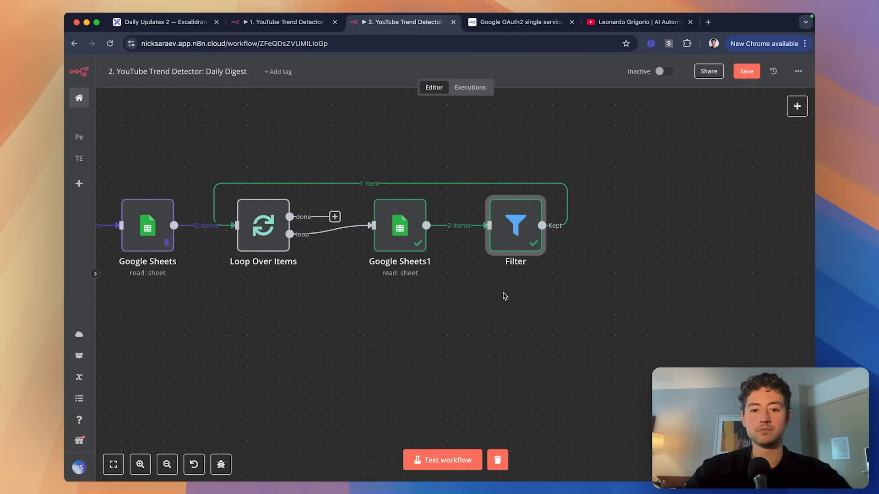
pyautogui.click(335, 216)
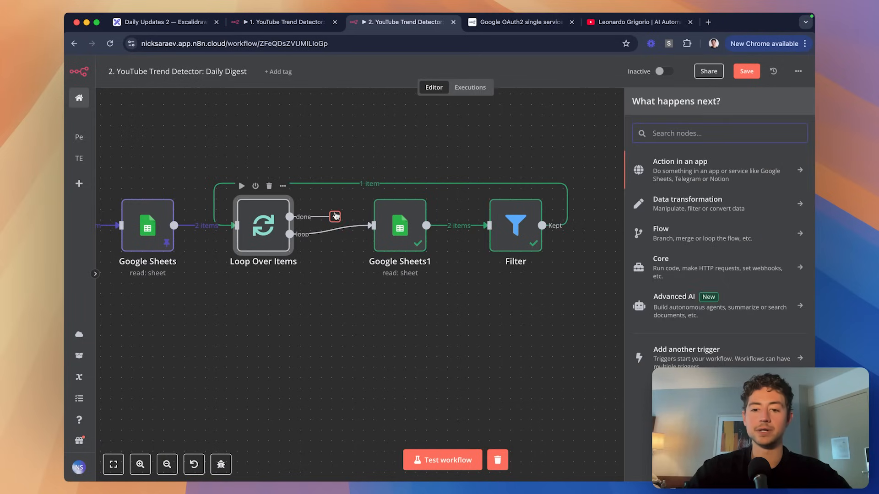
pyautogui.click(394, 136)
pyautogui.hscroll(-3, 394, 135)
# Save the Daily Digest workflow and run it as a test.
pyautogui.press('super+s')
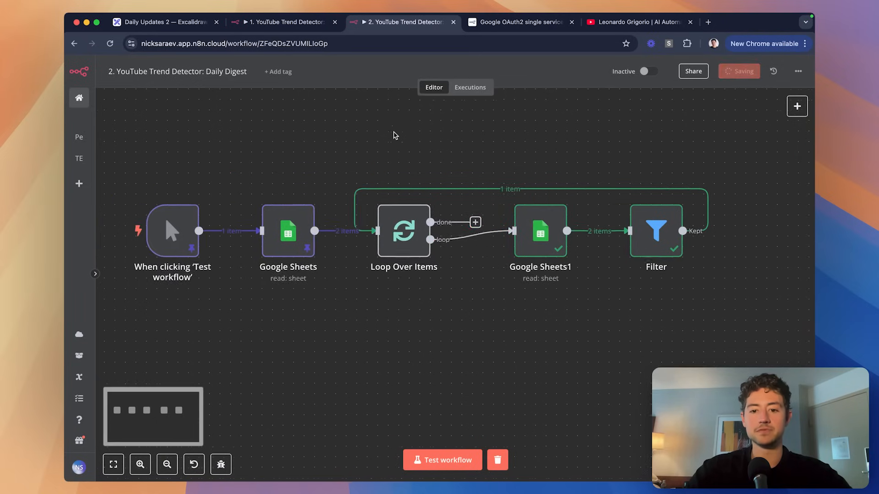
pyautogui.scroll(-3, 394, 135)
pyautogui.scroll(1, 396, 135)
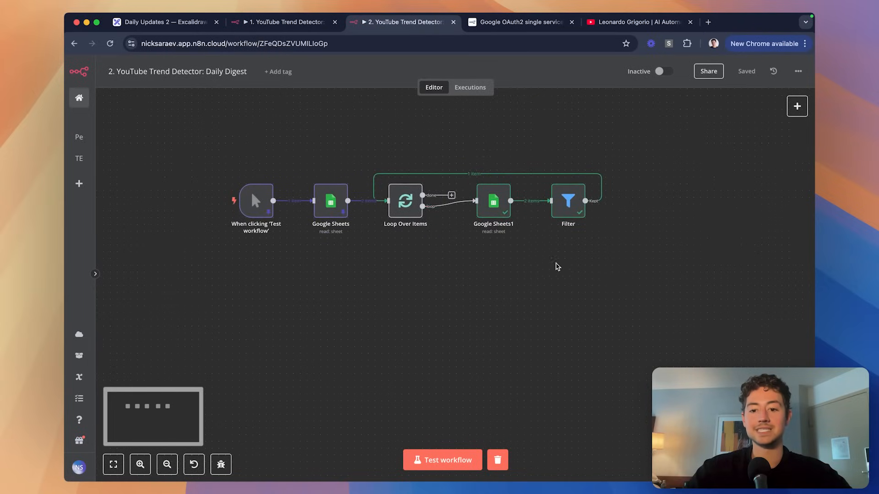
pyautogui.scroll(1, 557, 265)
pyautogui.click(458, 453)
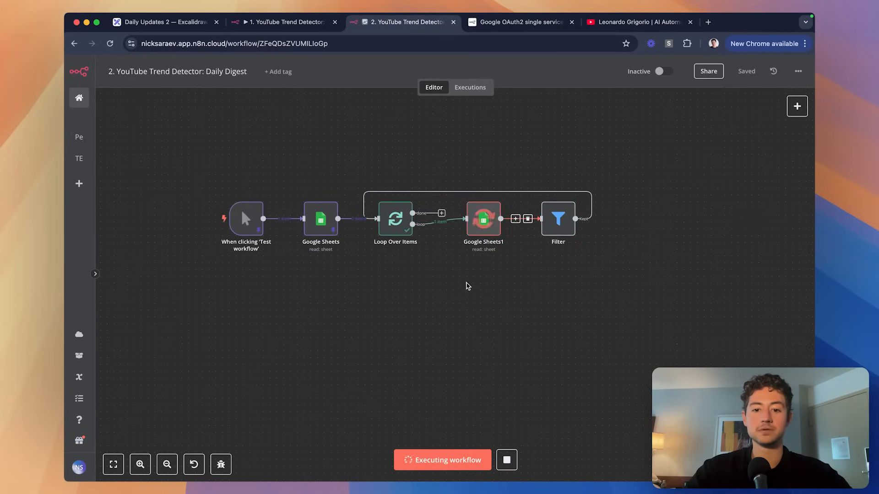
pyautogui.hscroll(1, 498, 287)
pyautogui.scroll(1, 498, 287)
pyautogui.scroll(3, 582, 276)
pyautogui.hscroll(1, 582, 277)
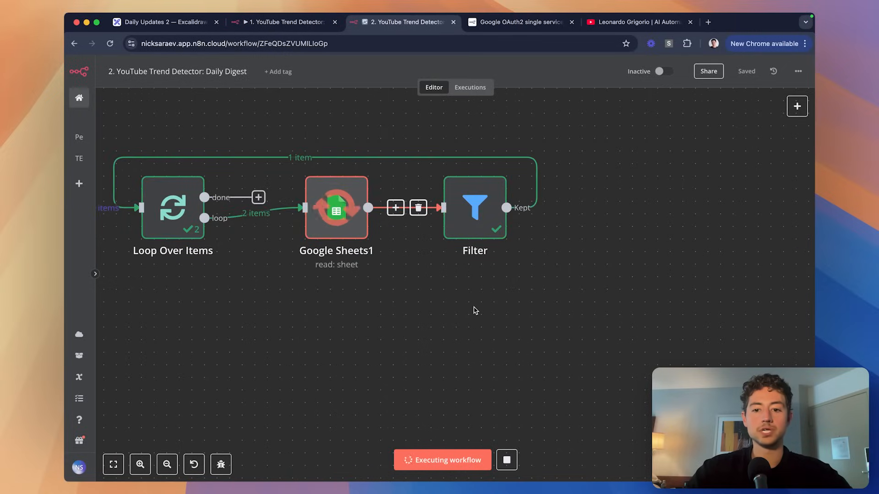
# Check the Filter's kept video for the first and second runs.
pyautogui.doubleClick(475, 212)
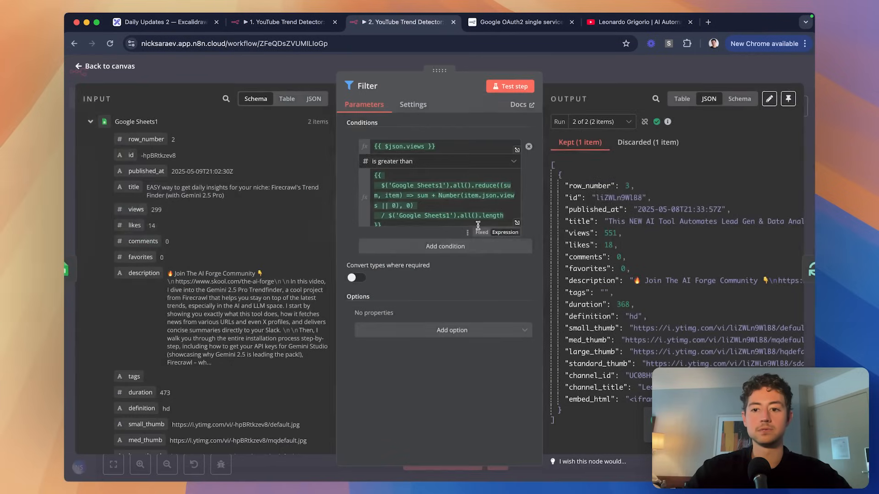
pyautogui.click(599, 122)
pyautogui.click(595, 140)
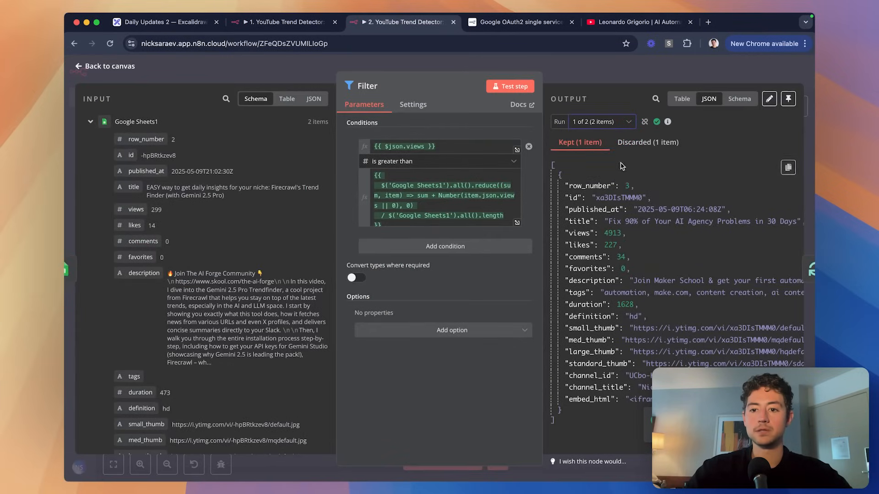
pyautogui.click(612, 126)
pyautogui.click(608, 163)
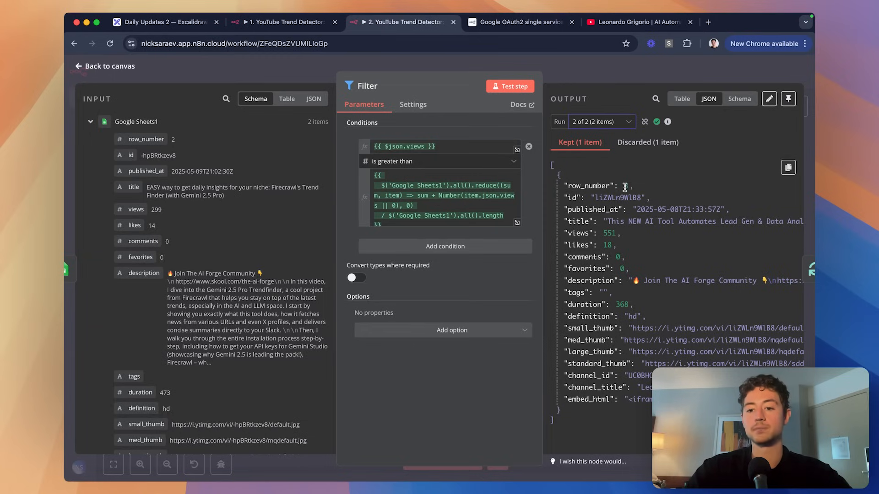
pyautogui.press('Escape')
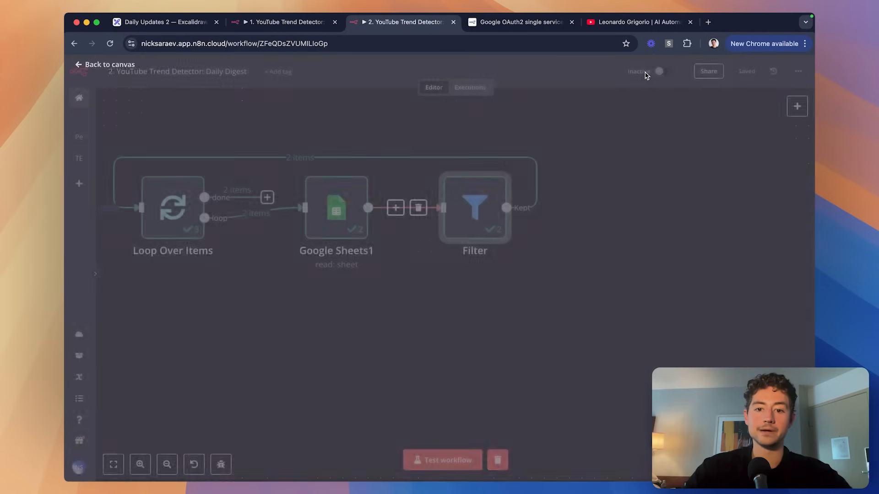
# Inspect the Loop Over Items done-branch output for the two videos.
pyautogui.hscroll(-4, 526, 146)
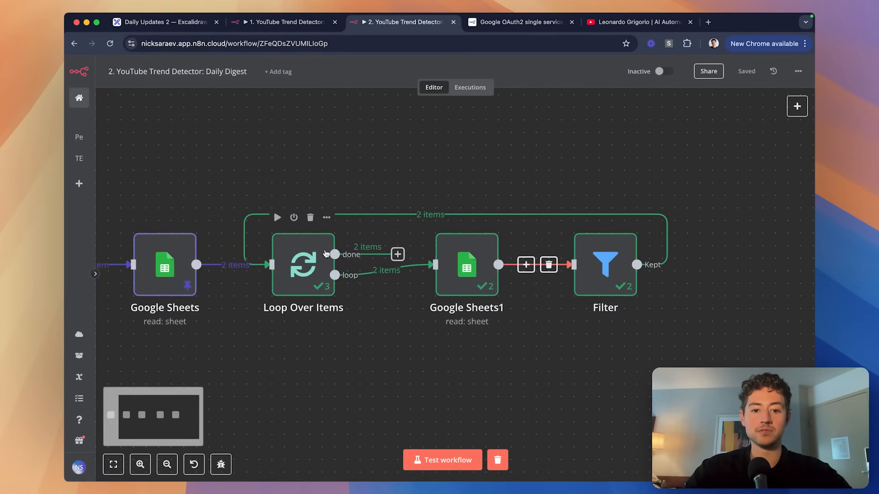
pyautogui.doubleClick(322, 256)
pyautogui.scroll(-5, 640, 171)
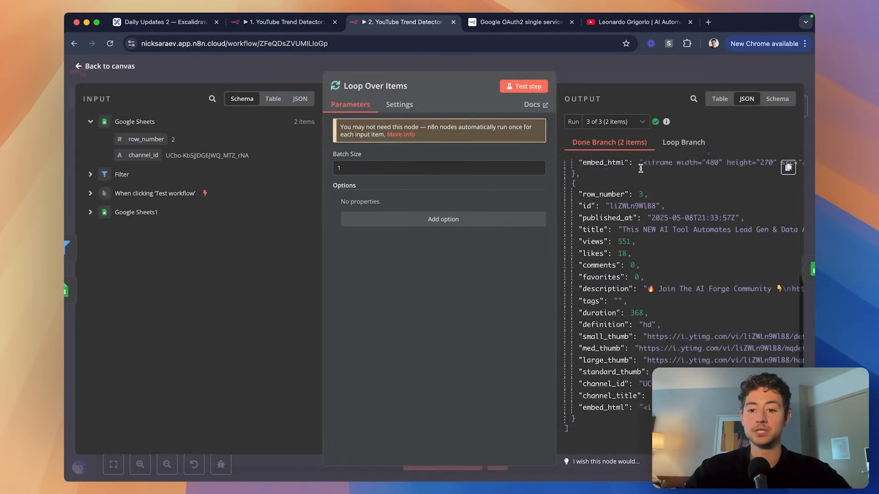
pyautogui.scroll(5, 641, 171)
pyautogui.scroll(-5, 640, 170)
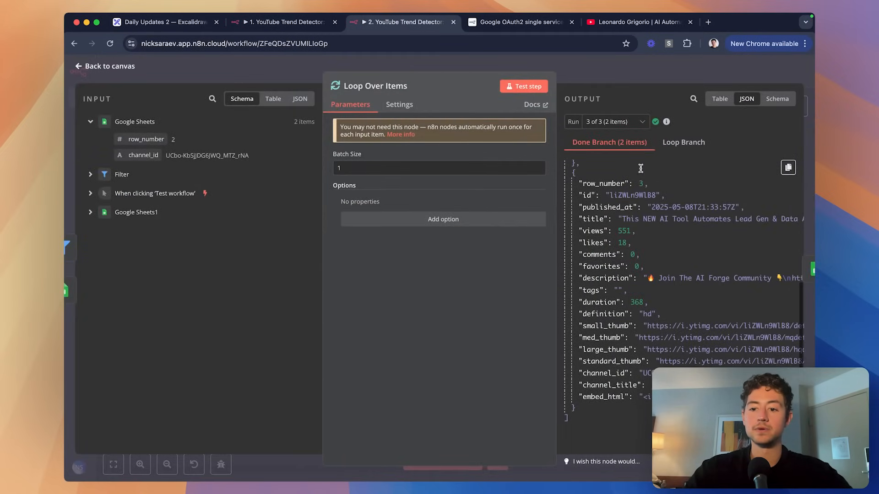
pyautogui.press('Escape')
# Add a Gmail 'Send a message' node on the loop's done output.
pyautogui.click(397, 254)
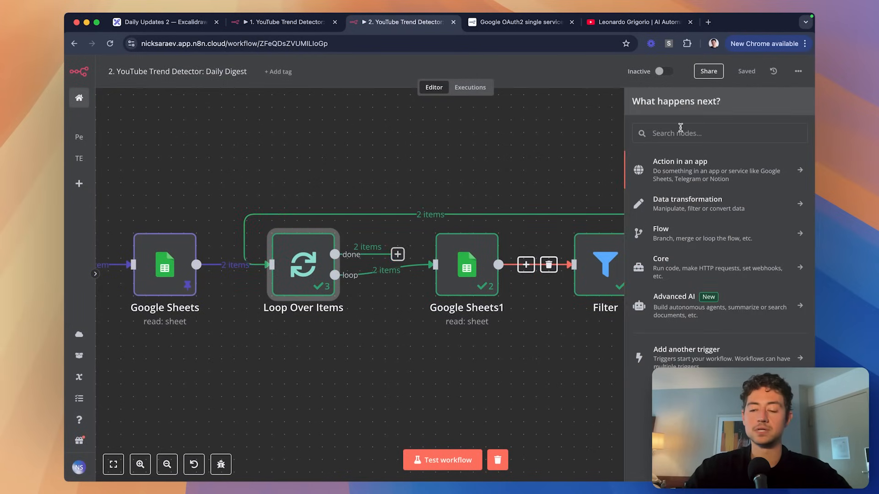
pyautogui.write('gmail')
pyautogui.click(677, 163)
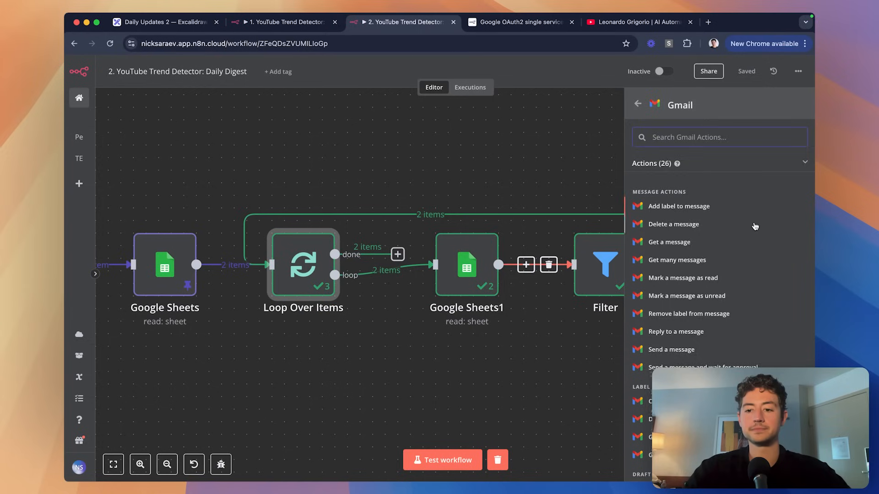
pyautogui.scroll(-3, 682, 213)
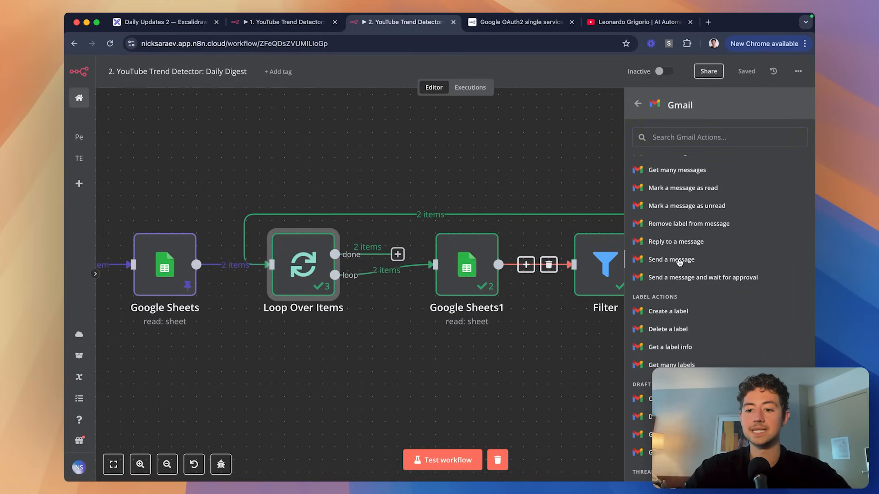
pyautogui.click(679, 262)
pyautogui.press('Escape')
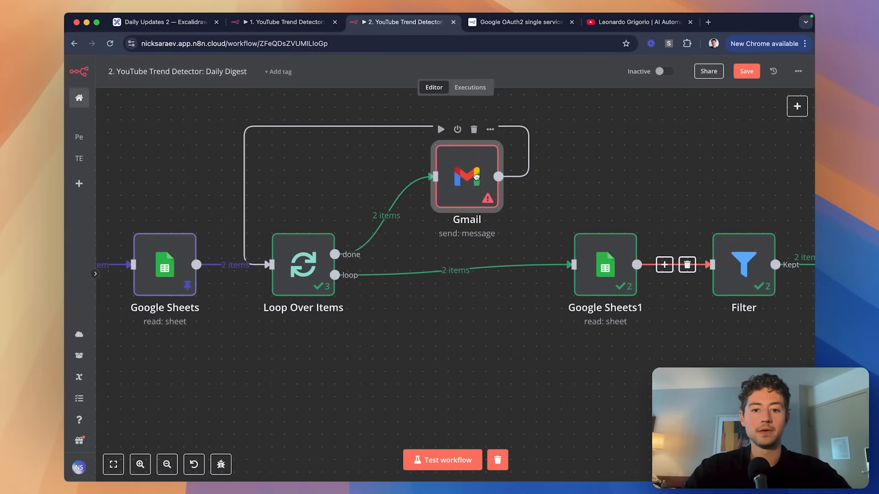
# Remove Gmail's link back to the loop and connect Filter's Kept output into Loop Over Items.
pyautogui.click(372, 126)
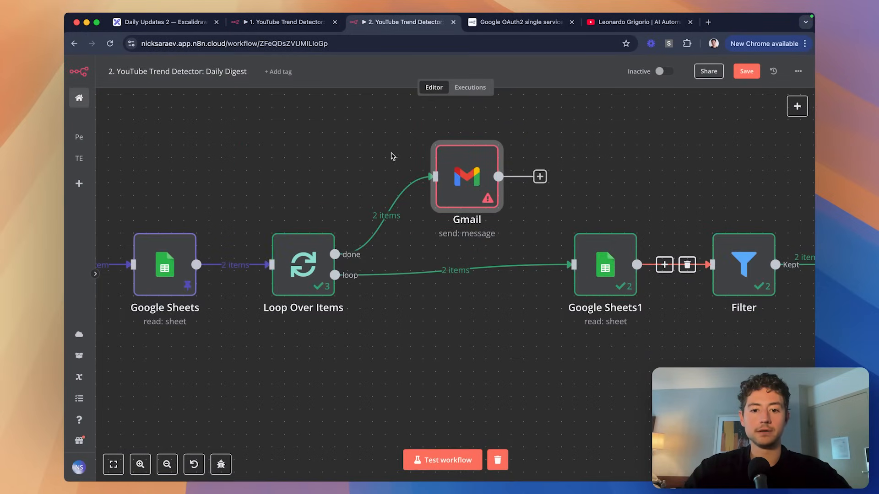
pyautogui.hscroll(3, 393, 156)
pyautogui.scroll(-5, 403, 183)
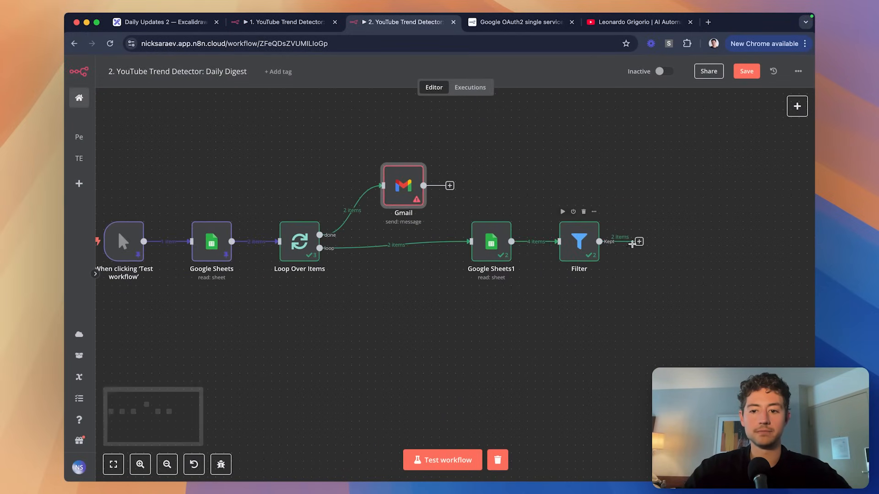
pyautogui.moveTo(599, 241); pyautogui.dragTo(280, 243)
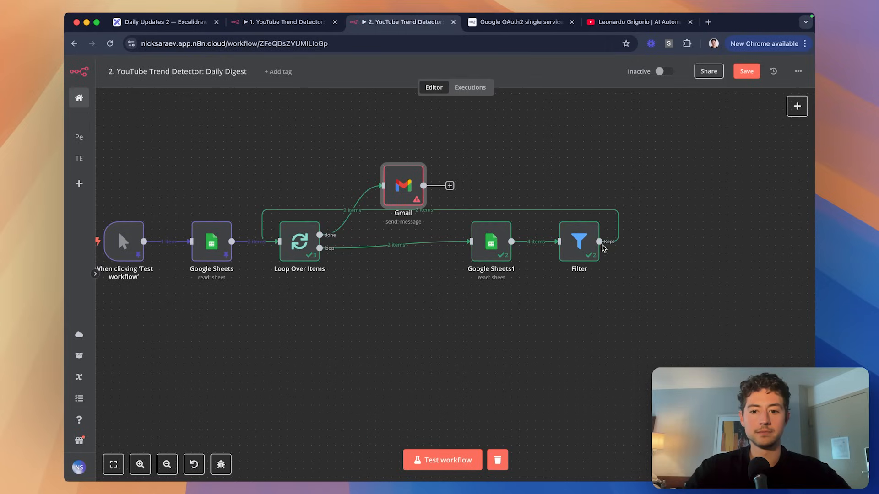
pyautogui.moveTo(643, 281); pyautogui.dragTo(390, 301)
# Place Gmail beside the done output with Google Sheets1 and Filter below, then open Gmail.
pyautogui.moveTo(397, 195); pyautogui.dragTo(391, 250)
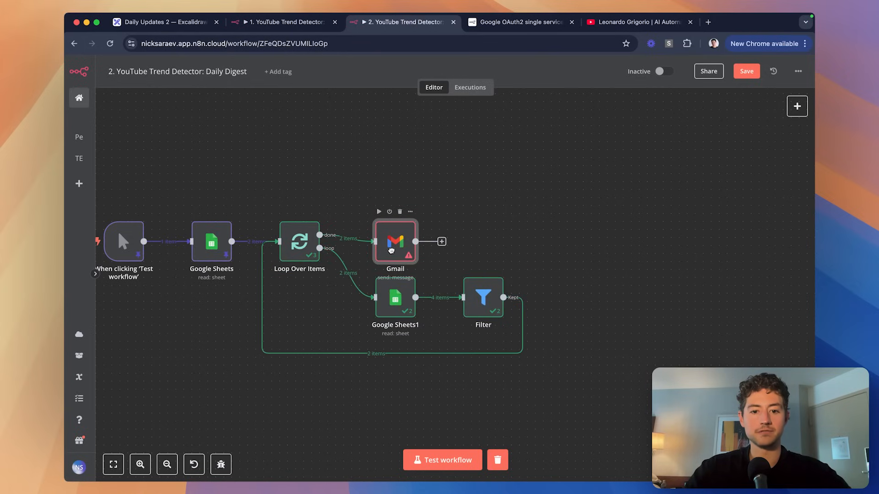
pyautogui.moveTo(563, 269); pyautogui.dragTo(359, 359)
pyautogui.moveTo(377, 311)
pyautogui.mouseDown()
pyautogui.moveTo(378, 319)
pyautogui.moveTo(280, 350)
pyautogui.moveTo(373, 323)
pyautogui.moveTo(377, 308)
pyautogui.mouseUp()
pyautogui.moveTo(391, 250); pyautogui.dragTo(388, 224)
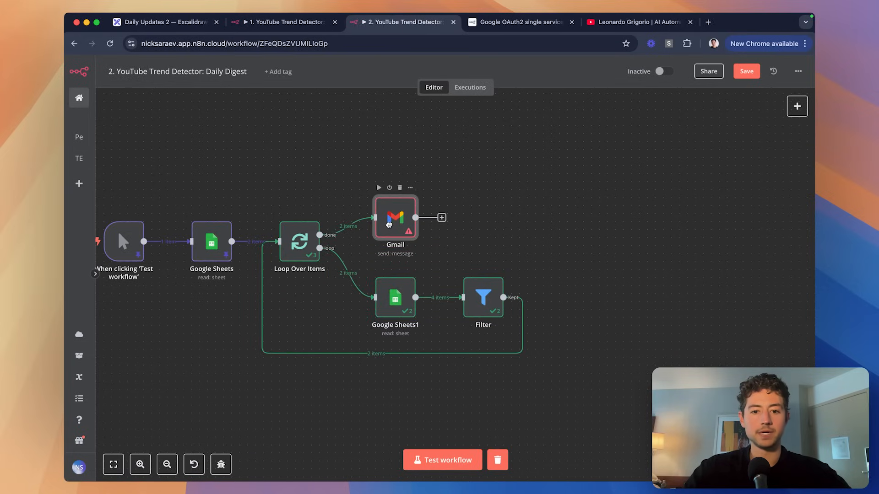
pyautogui.doubleClick(398, 215)
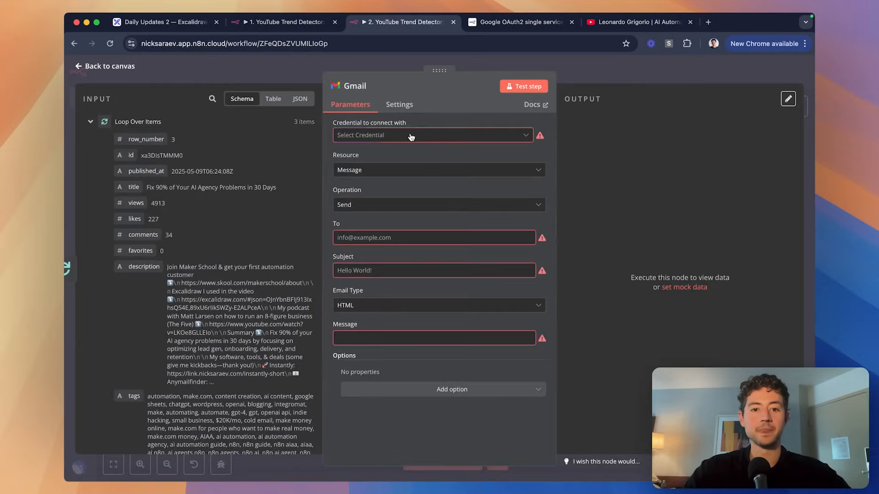
# Set the Gmail node's credential to Gmail account 4, discarding a newly started credential.
pyautogui.click(411, 136)
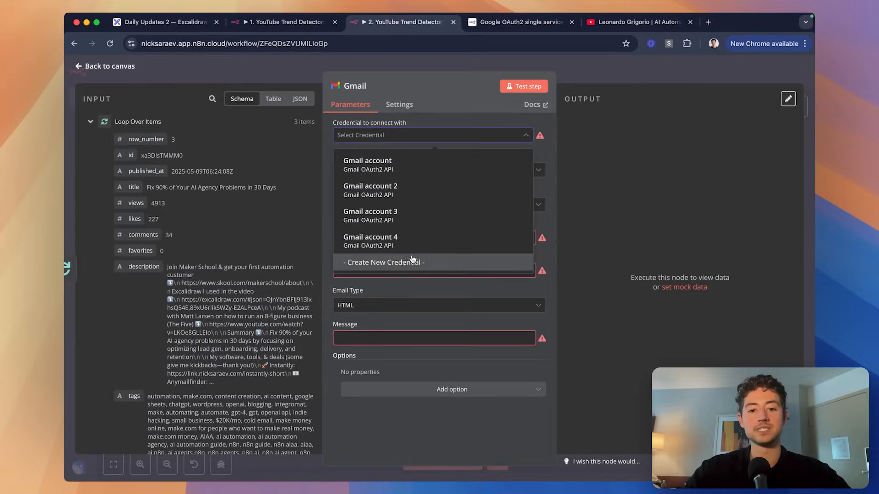
pyautogui.click(398, 264)
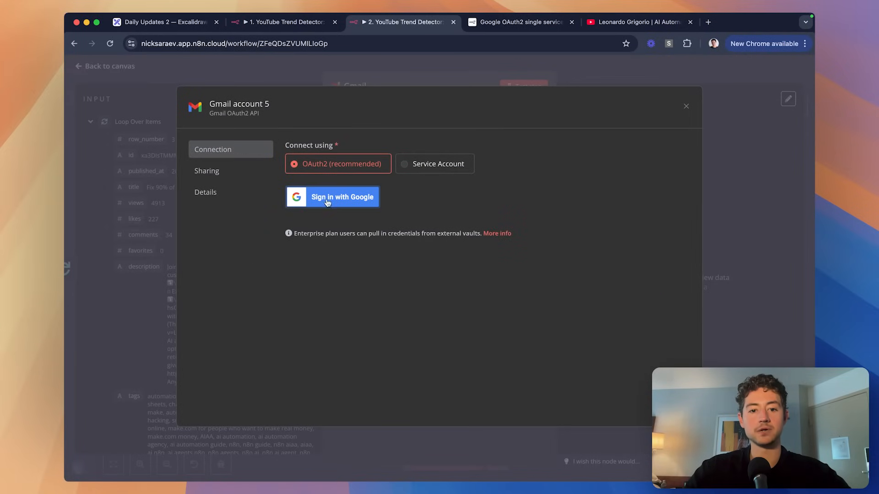
pyautogui.click(686, 106)
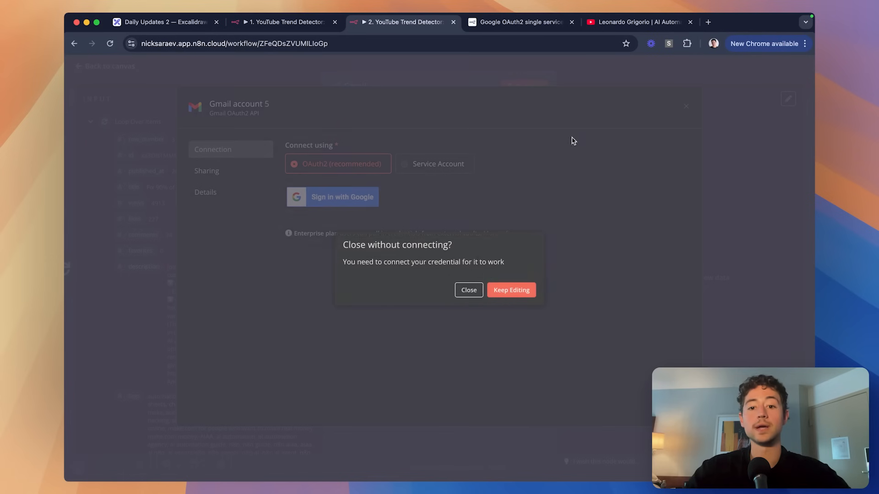
pyautogui.click(474, 293)
pyautogui.click(435, 136)
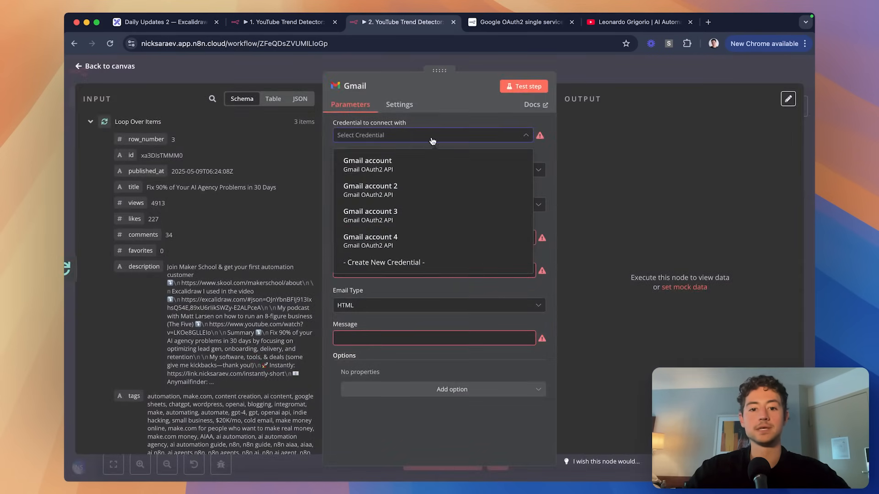
pyautogui.click(391, 241)
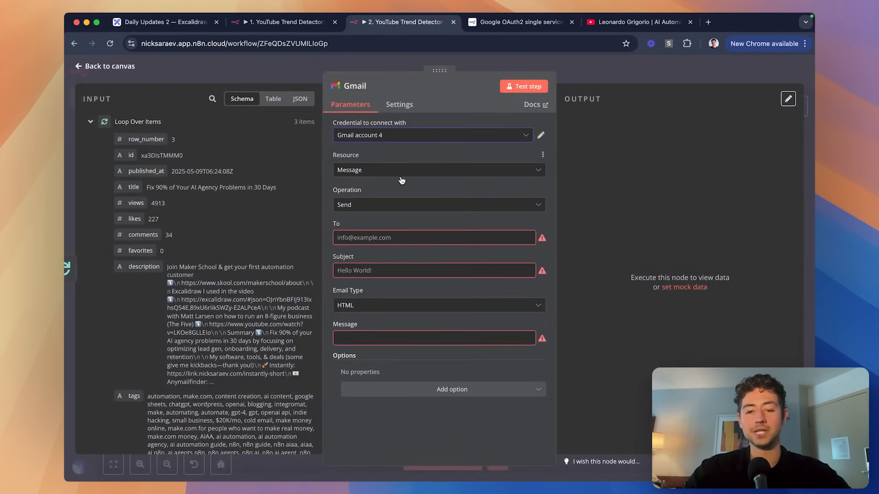
# Enter the recipient's e-mail and subject 'Daily Digest: Trending YouTube Videos', then copy the input JSON.
pyautogui.click(388, 237)
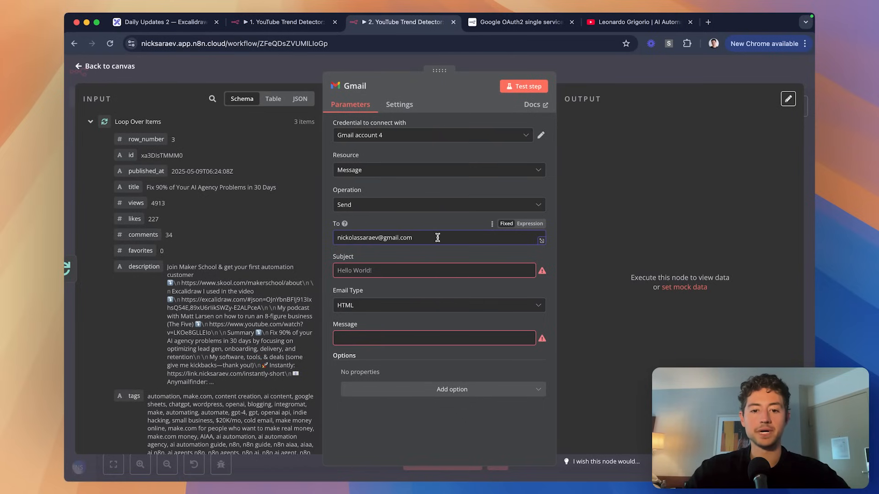
pyautogui.click(389, 271)
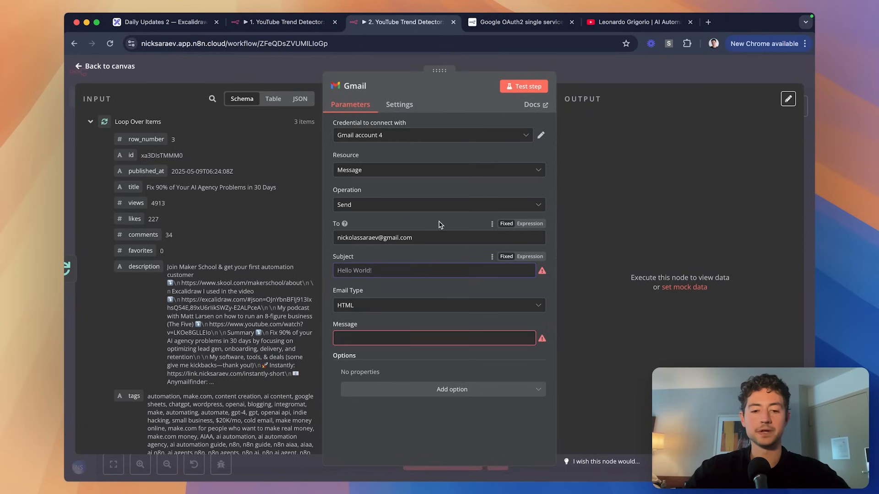
pyautogui.write('Daily Digest: Trending YouTube Videos')
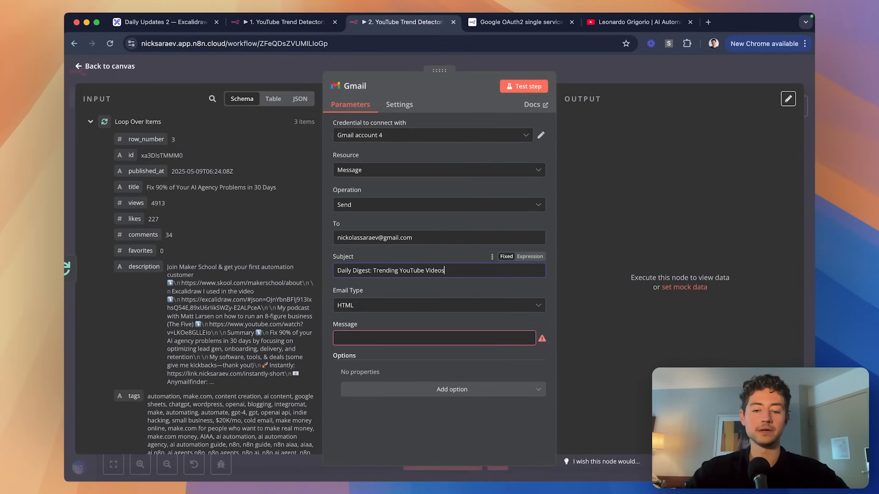
pyautogui.click(399, 299)
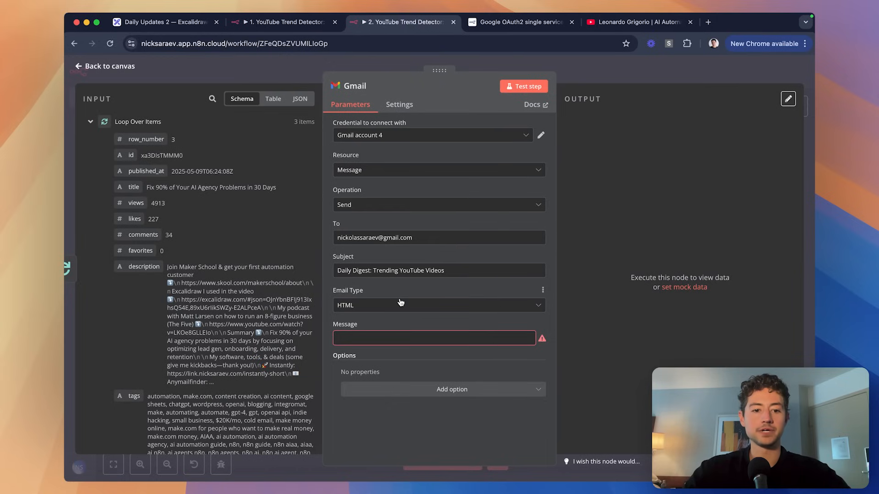
pyautogui.click(297, 101)
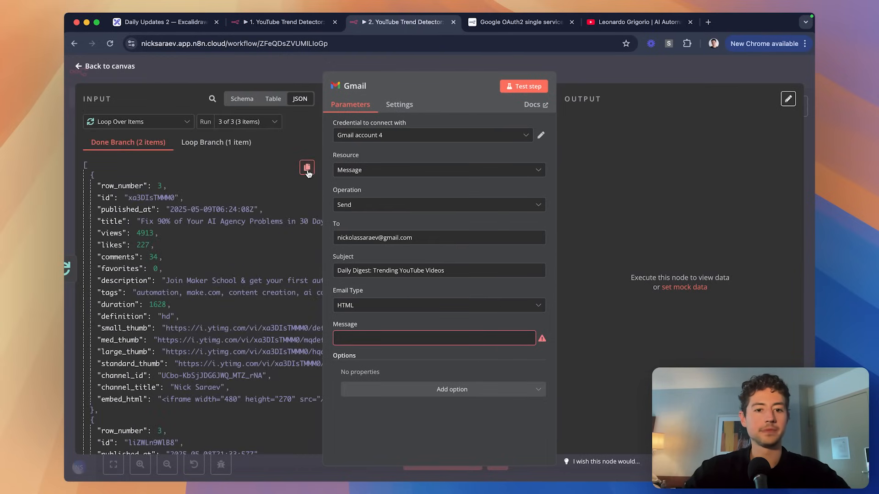
pyautogui.click(308, 173)
# Copy the Gmail node's entire incoming JSON of trending videos.
pyautogui.hotkey('alt', 'space')
pyautogui.press('super+v')
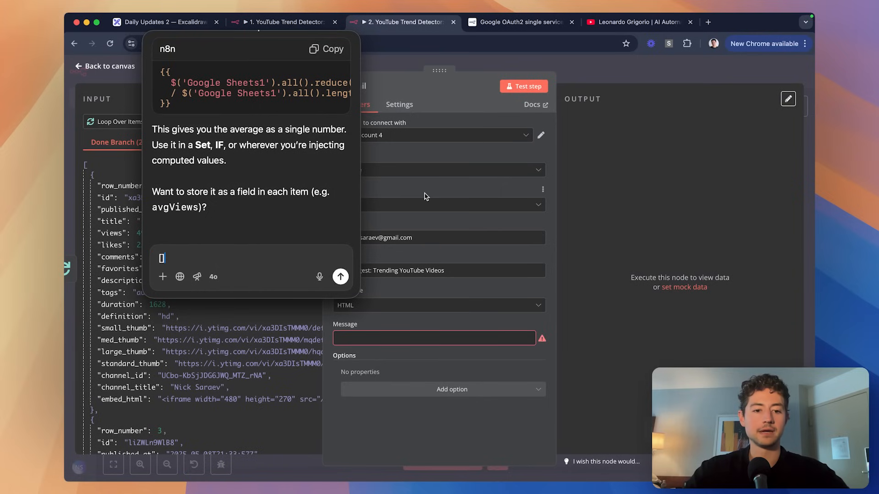
pyautogui.press('BackSpace')
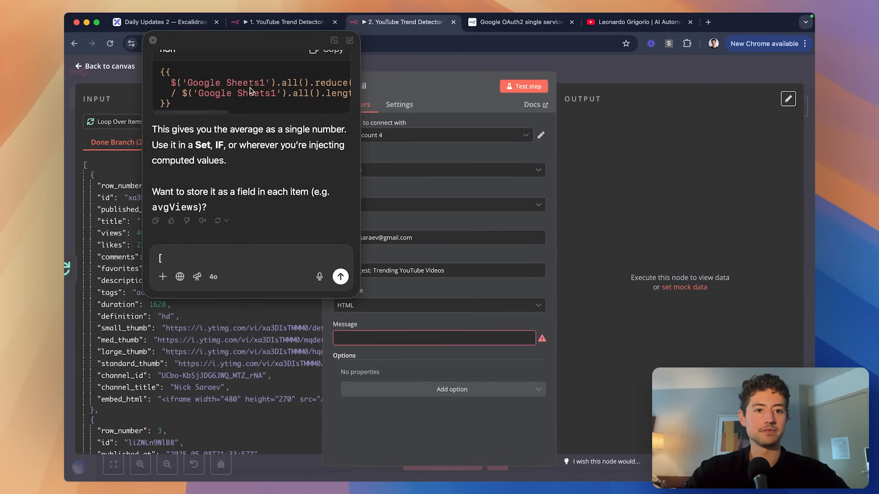
pyautogui.click(152, 41)
pyautogui.scroll(-10, 192, 321)
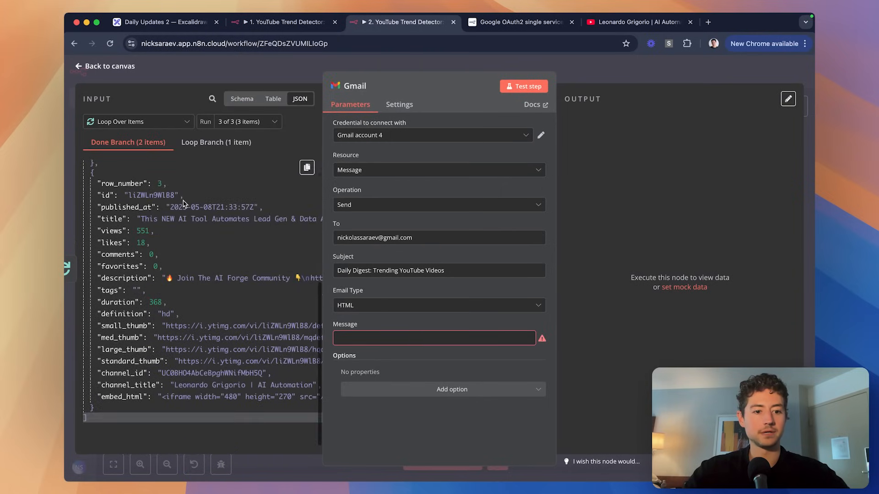
pyautogui.press('super+a')
pyautogui.press('super+c')
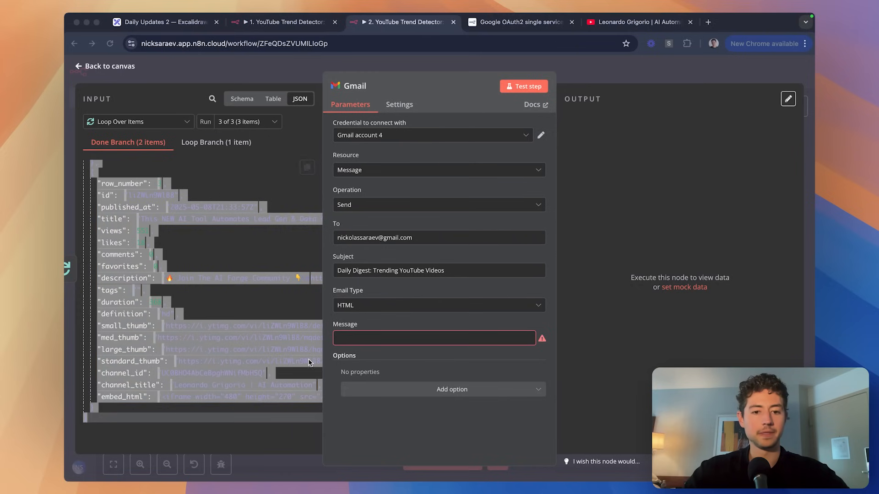
# Paste the video data into ChatGPT and request a simple HTML email from it.
pyautogui.hotkey('alt', 'space')
pyautogui.press('super+v')
pyautogui.hotkey('shift', 'Return')
pyautogui.hotkey('shift', 'Return')
pyautogui.write('--')
pyautogui.hotkey('shift', 'Return')
pyautogui.hotkey('shift', 'Return')
pyautogui.write('Above ')
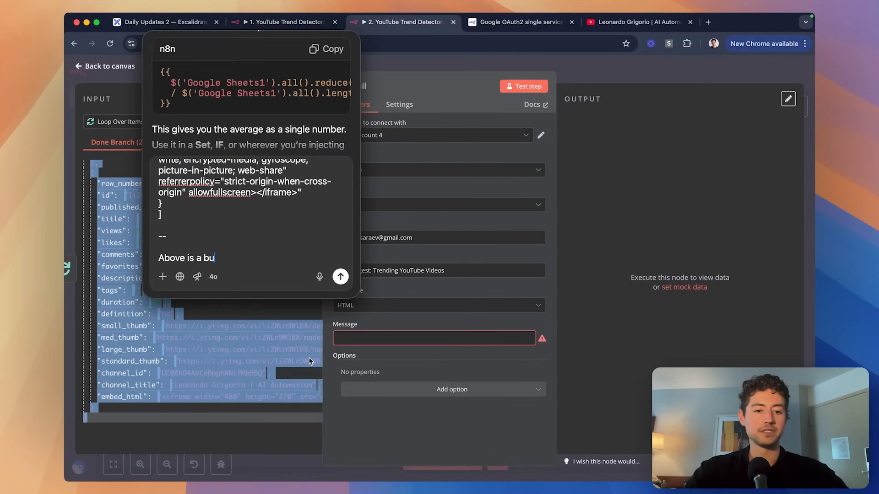
pyautogui.write('is a bunch of data on trending Y')
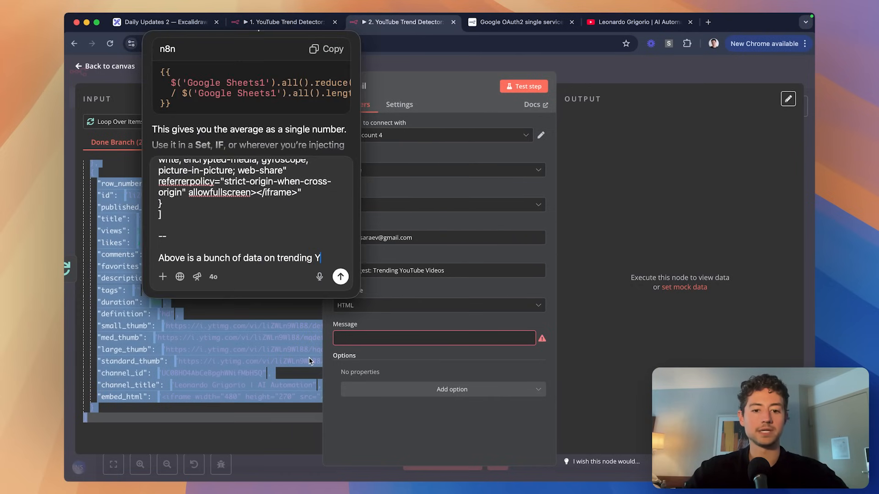
pyautogui.write('ouTube videos. Format this into')
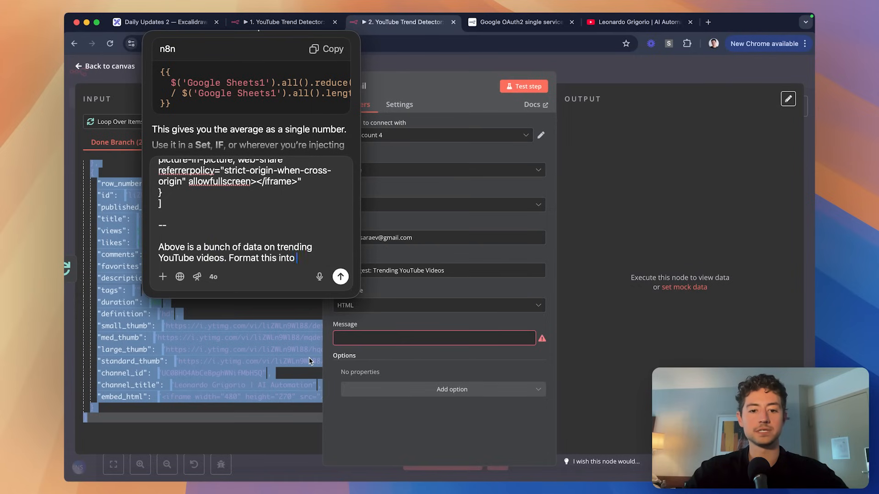
pyautogui.write(' a simple HTML email I can')
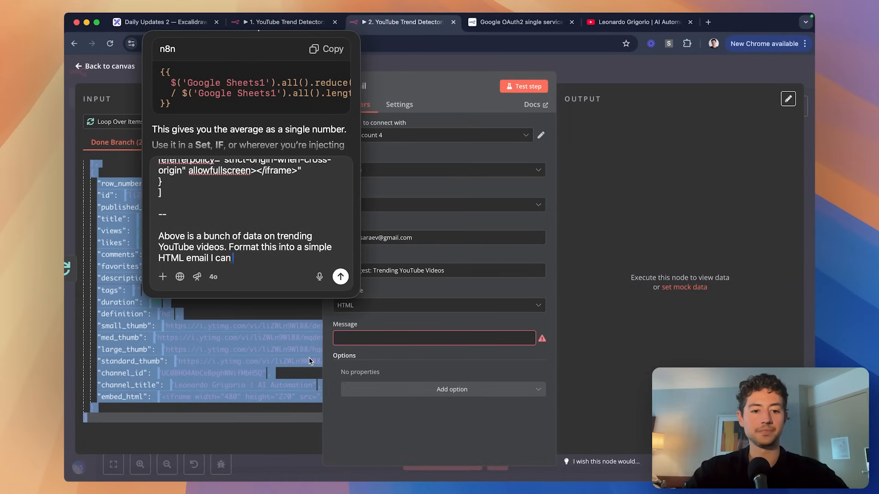
pyautogui.write(' send as part of a')
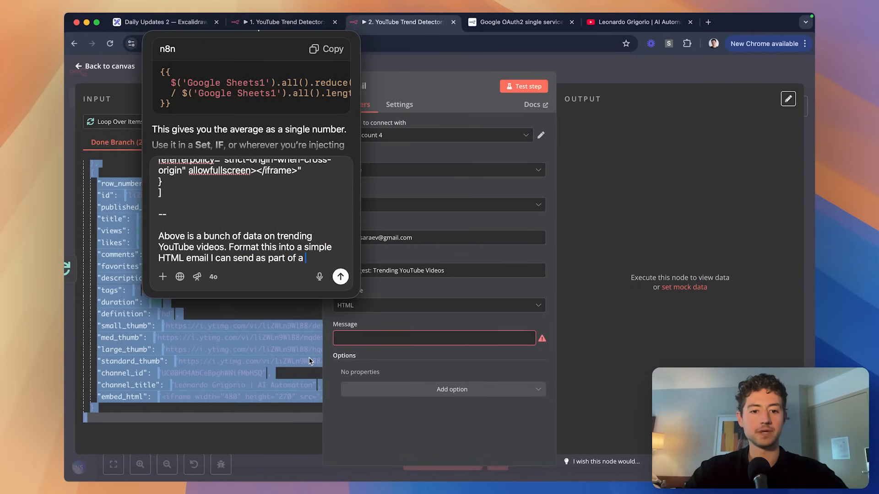
pyautogui.write(' "daily digest"')
pyautogui.press('Return')
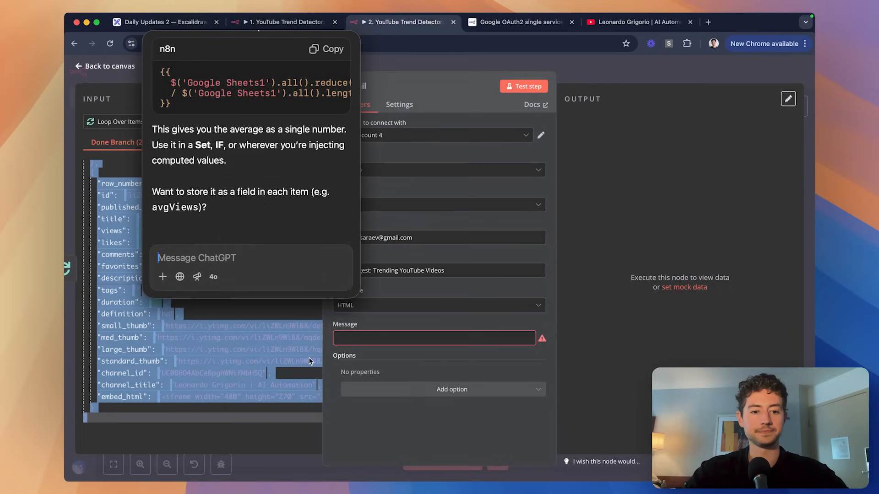
# Revise the request to include only title, channel, one thumbnail and duration.
pyautogui.write('Sorry—')
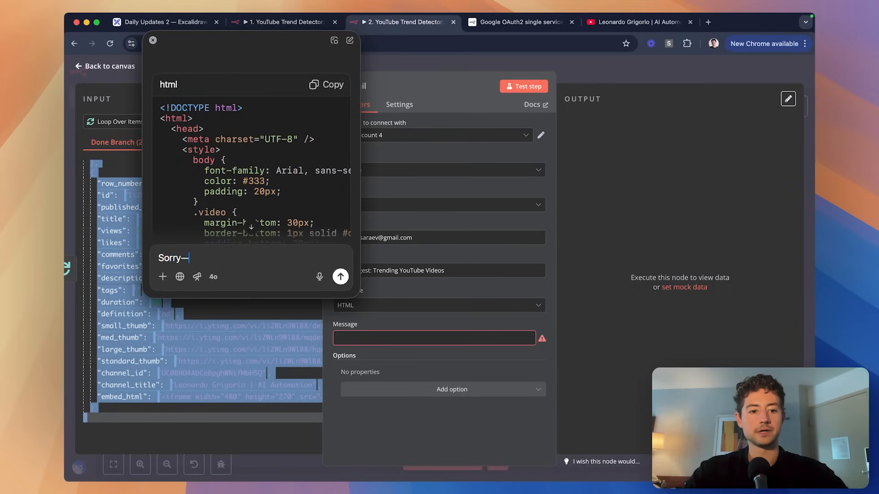
pyautogui.write('all I care about are')
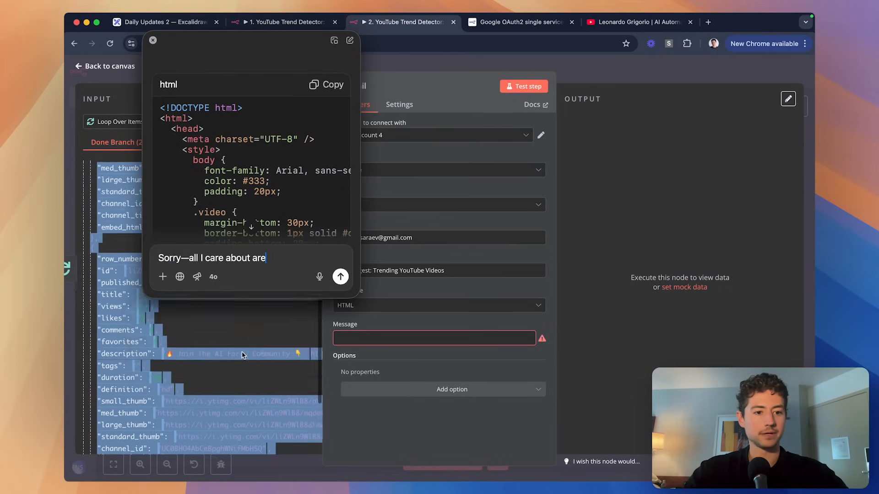
pyautogui.scroll(5, 242, 350)
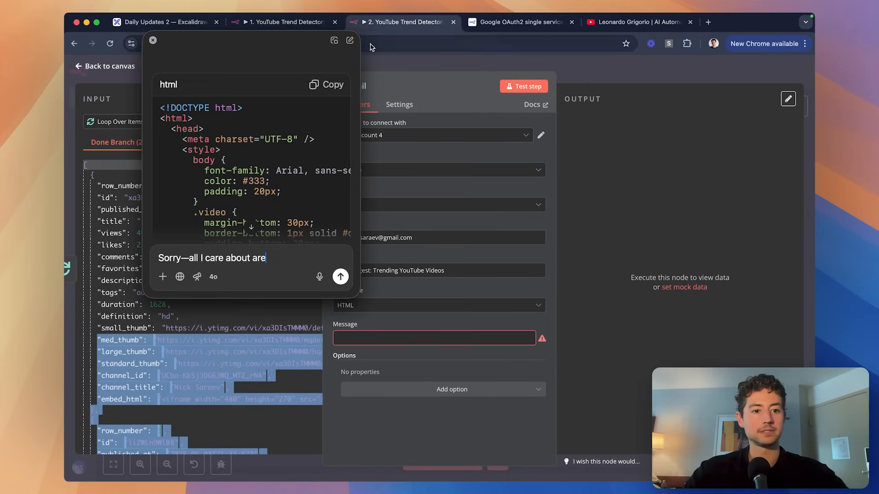
pyautogui.moveTo(262, 47); pyautogui.dragTo(440, 47)
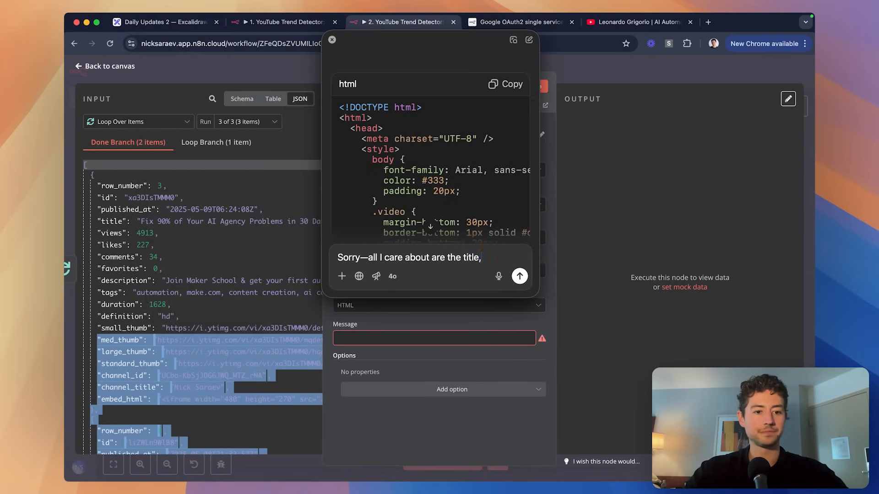
pyautogui.write('e channel, the thumbnail, the video duration,')
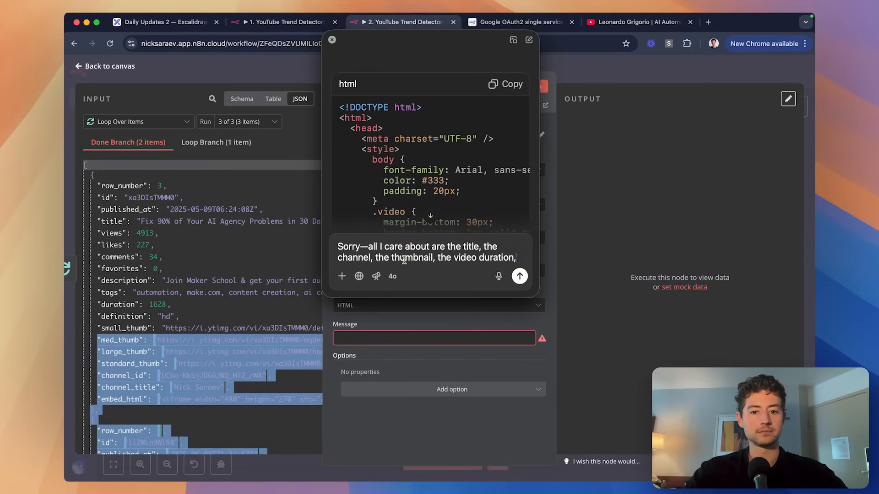
pyautogui.write('one of the')
pyautogui.hotkey('alt', 'Right')
pyautogui.write('s')
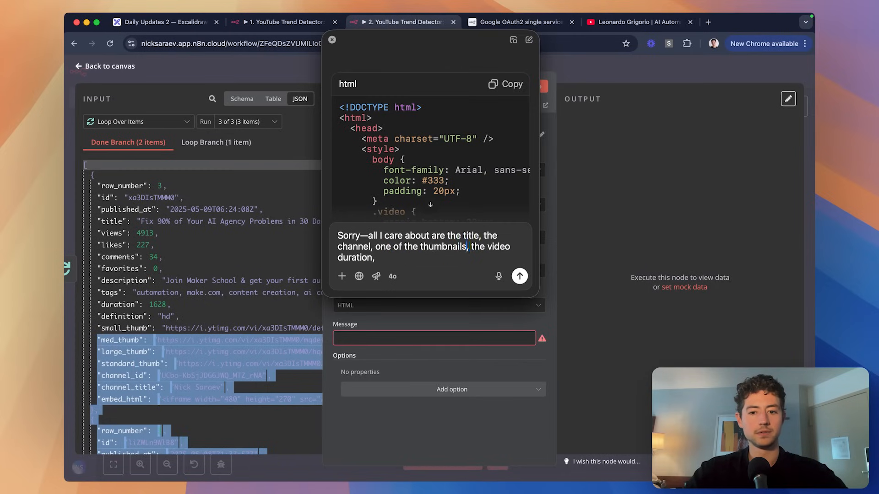
pyautogui.scroll(-10, 227, 273)
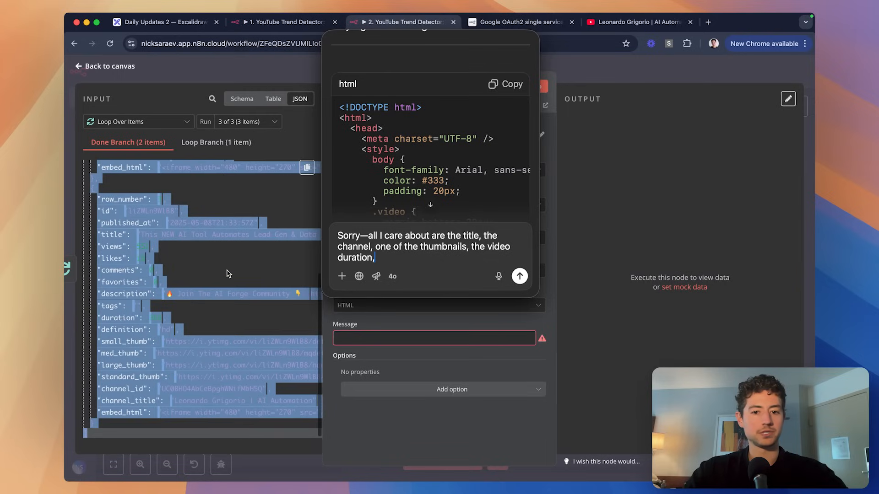
pyautogui.write("and the 'multiple")
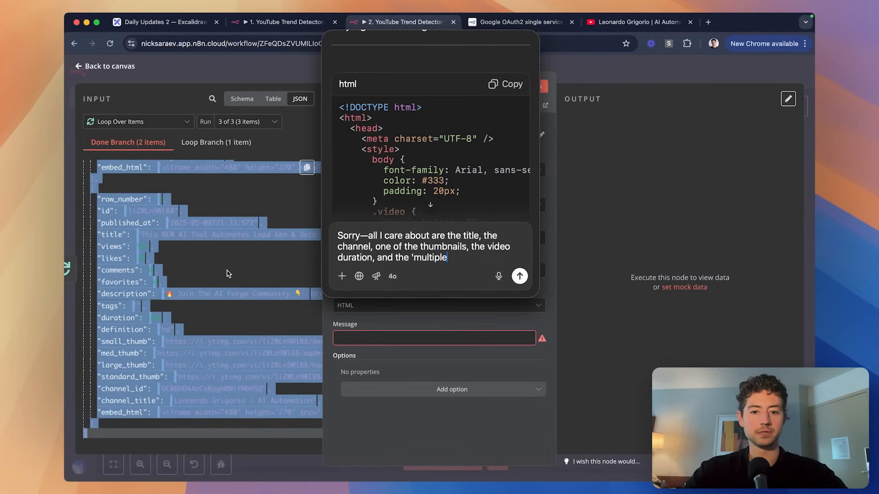
pyautogui.scroll(6, 227, 273)
pyautogui.press('BackSpace')
pyautogui.press('BackSpace')
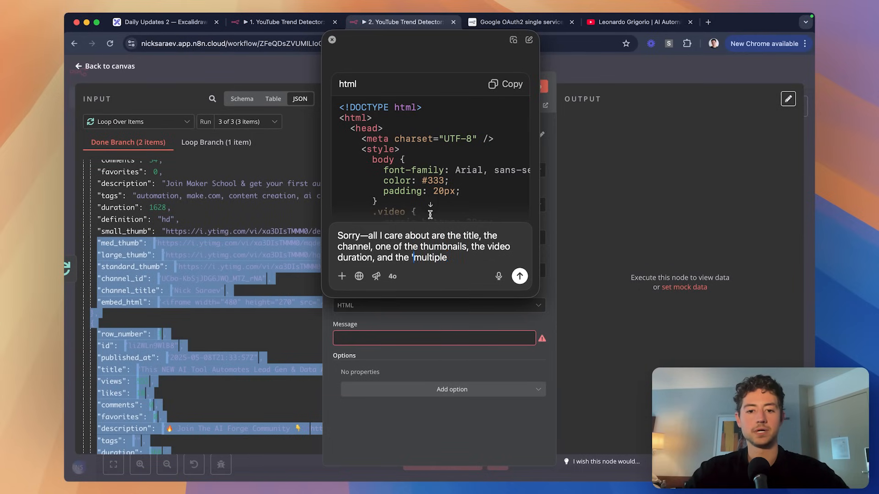
pyautogui.moveTo(466, 260); pyautogui.dragTo(369, 258)
pyautogui.press('BackSpace')
pyautogui.write('.')
pyautogui.press('Return')
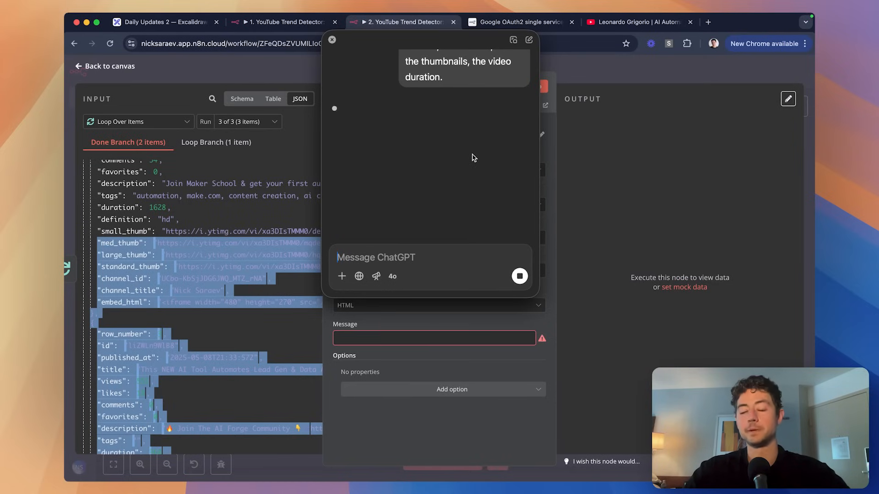
# Retry the failed reply, review the generated HTML and copy the code.
pyautogui.click(512, 202)
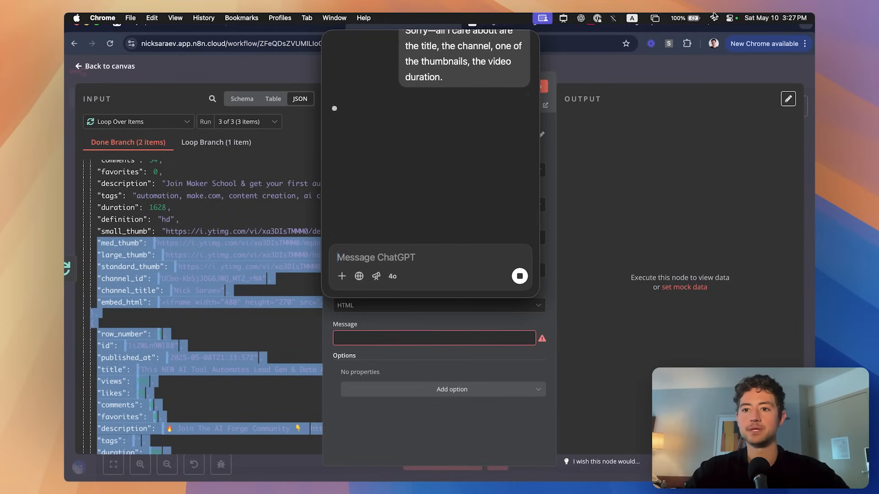
pyautogui.scroll(-5, 438, 167)
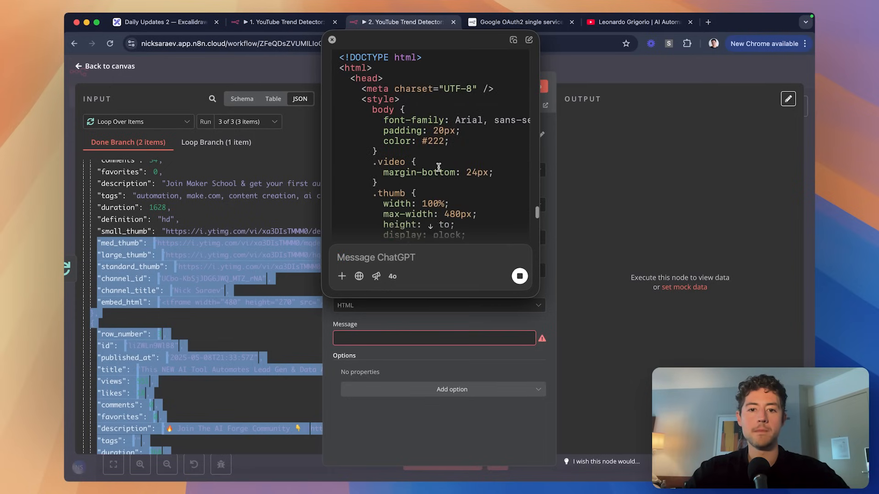
pyautogui.scroll(-4, 439, 168)
pyautogui.hscroll(3, 451, 172)
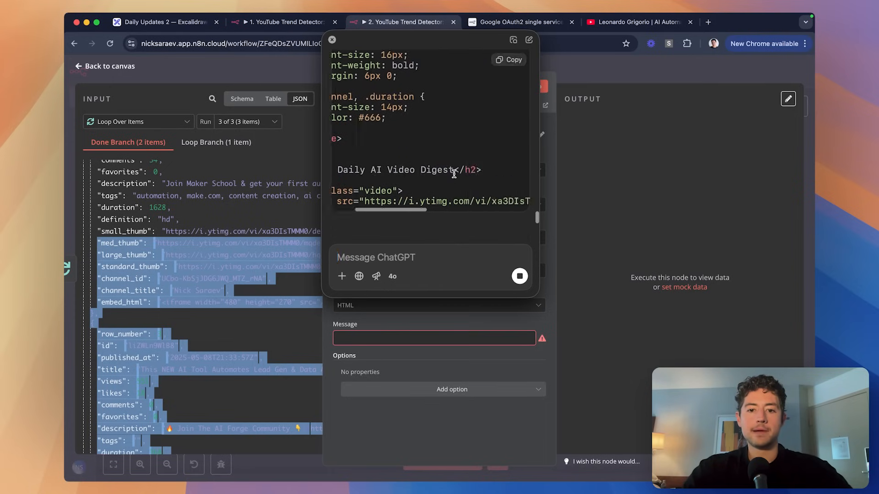
pyautogui.hscroll(-3, 454, 174)
pyautogui.scroll(-3, 454, 174)
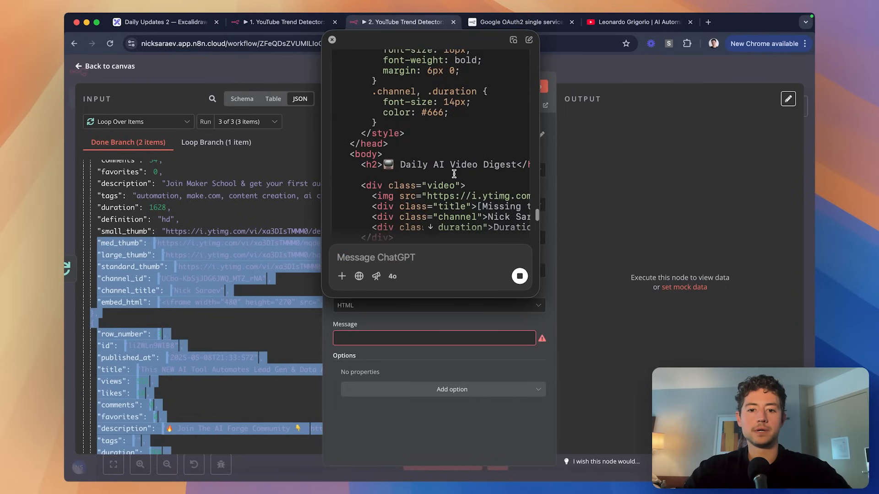
pyautogui.hscroll(5, 454, 174)
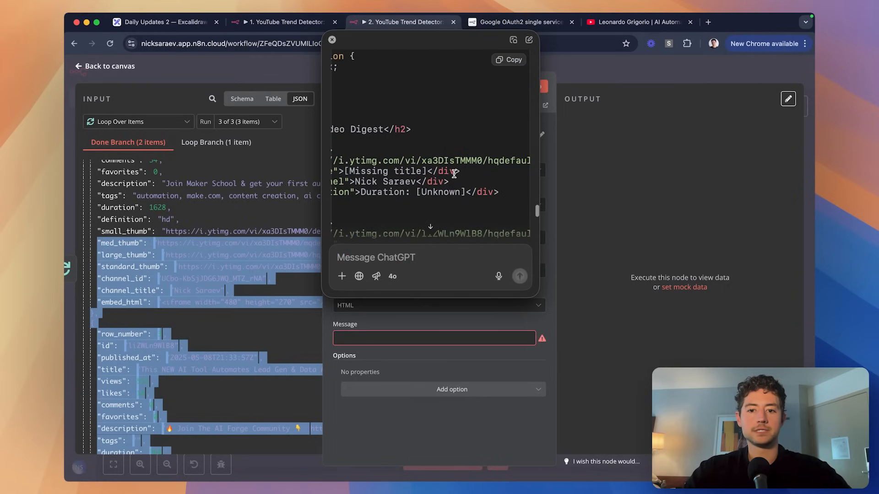
pyautogui.hscroll(-4, 454, 174)
pyautogui.doubleClick(375, 160)
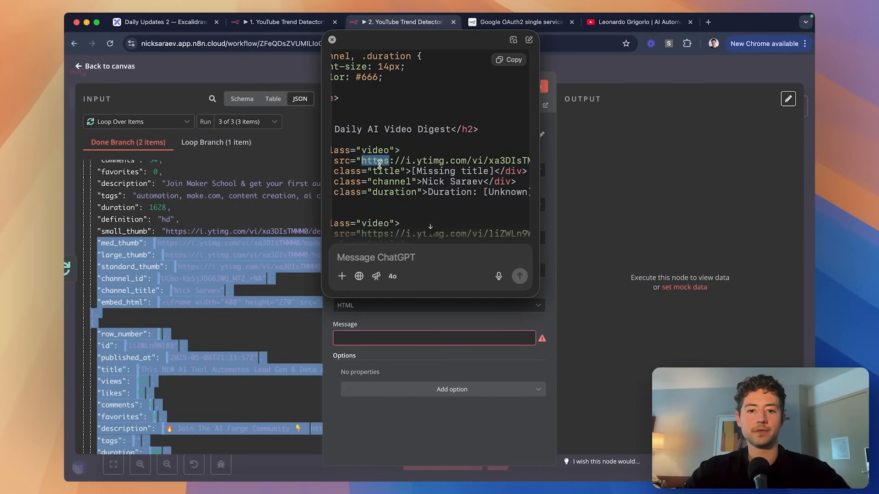
pyautogui.hscroll(-3, 379, 164)
pyautogui.scroll(-10, 379, 165)
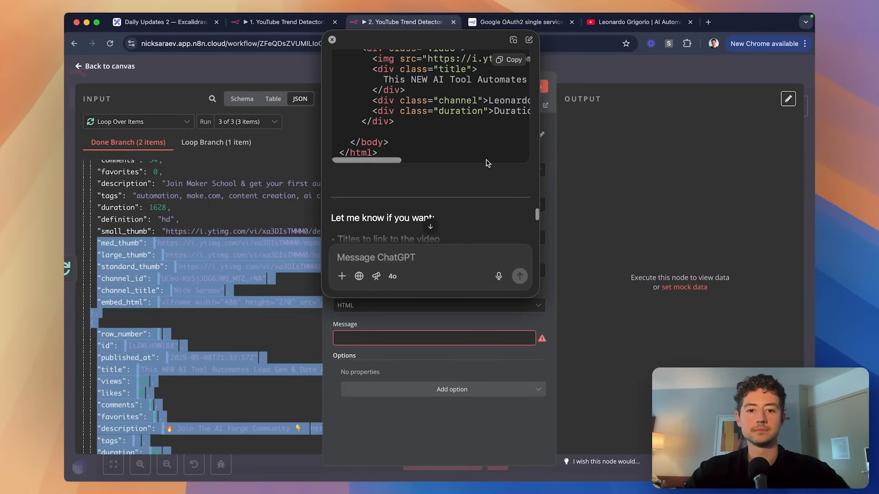
pyautogui.scroll(-3, 486, 160)
pyautogui.scroll(10, 485, 157)
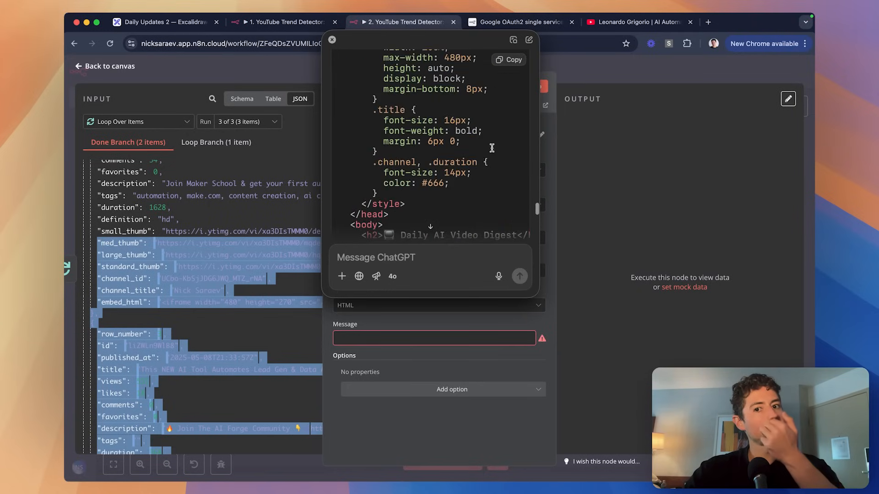
pyautogui.click(508, 60)
# Paste ChatGPT's Daily AI Video Digest HTML into the Gmail Message field as an expression.
pyautogui.hotkey('alt', 'space')
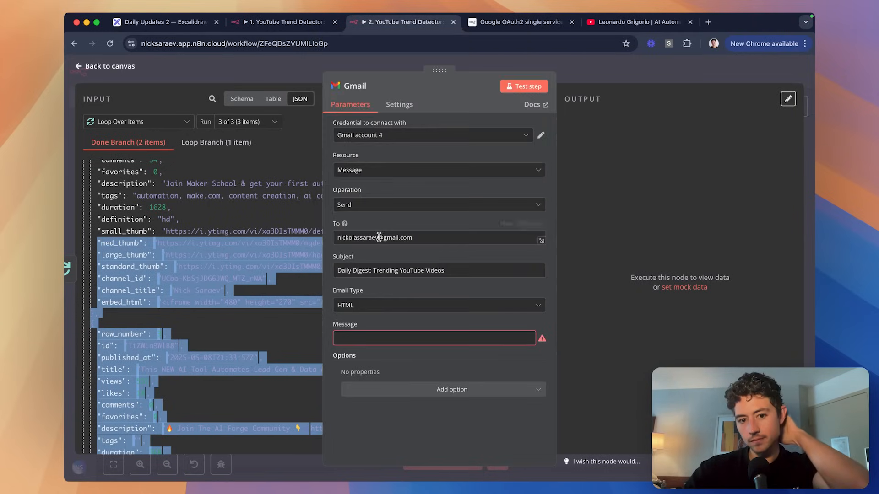
pyautogui.click(403, 337)
pyautogui.press('super+v')
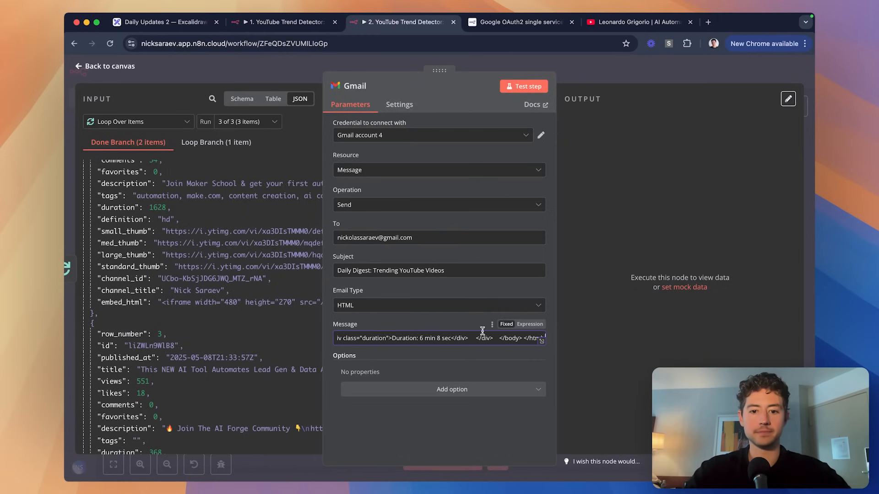
pyautogui.click(530, 324)
pyautogui.press('super+a')
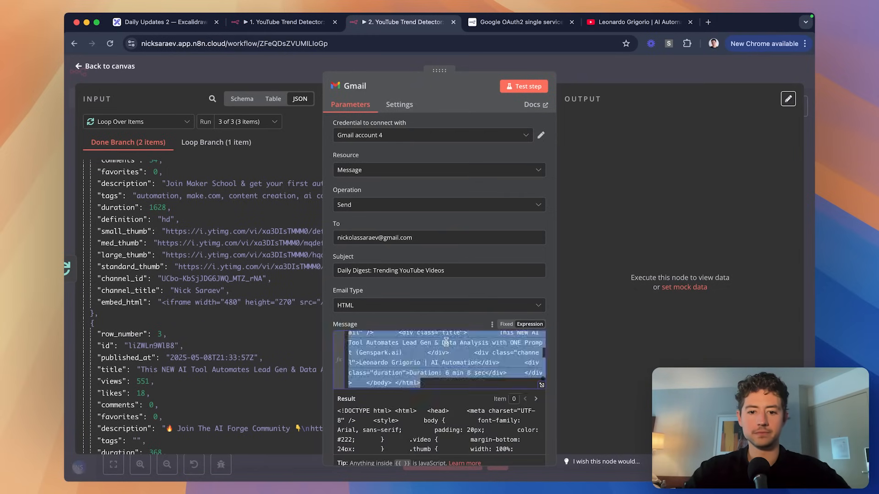
pyautogui.press('super+v')
pyautogui.scroll(10, 467, 357)
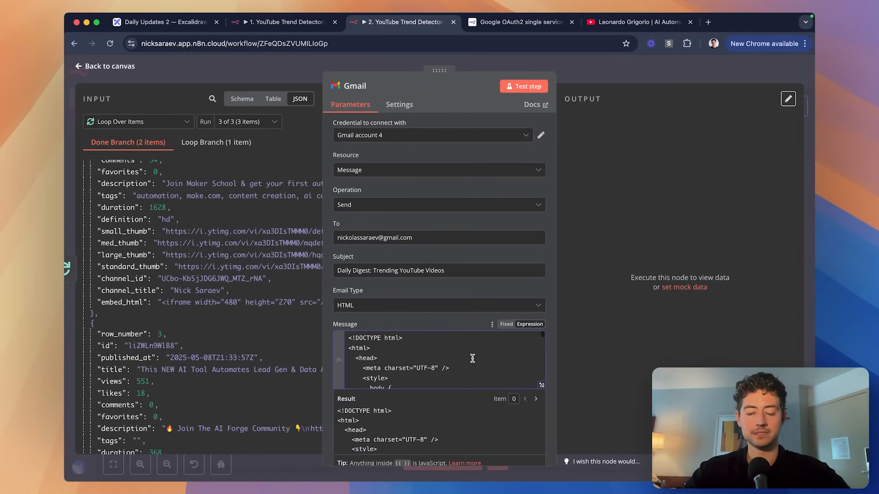
pyautogui.scroll(-2, 472, 358)
# Review the HTML's [Missing title] placeholder and thumbnail URLs in the full expression editor.
pyautogui.click(541, 385)
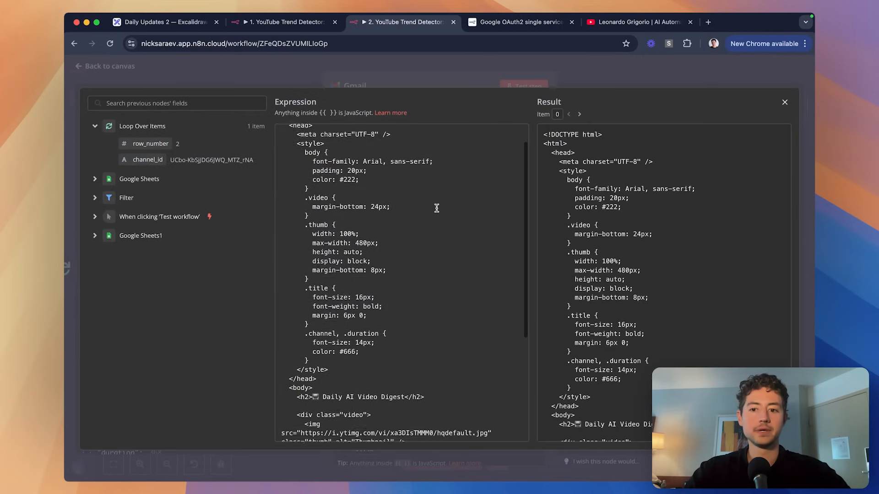
pyautogui.scroll(-6, 437, 208)
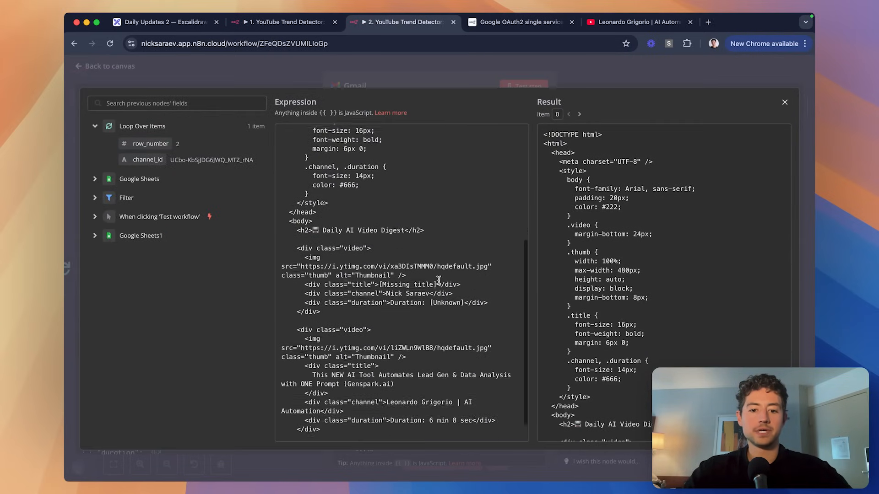
pyautogui.scroll(-1, 438, 280)
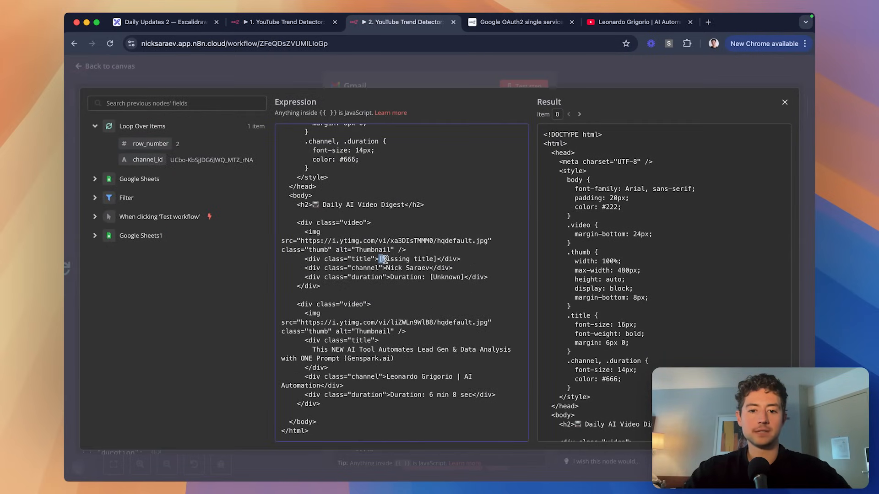
pyautogui.moveTo(384, 259); pyautogui.dragTo(461, 277)
pyautogui.click(436, 276)
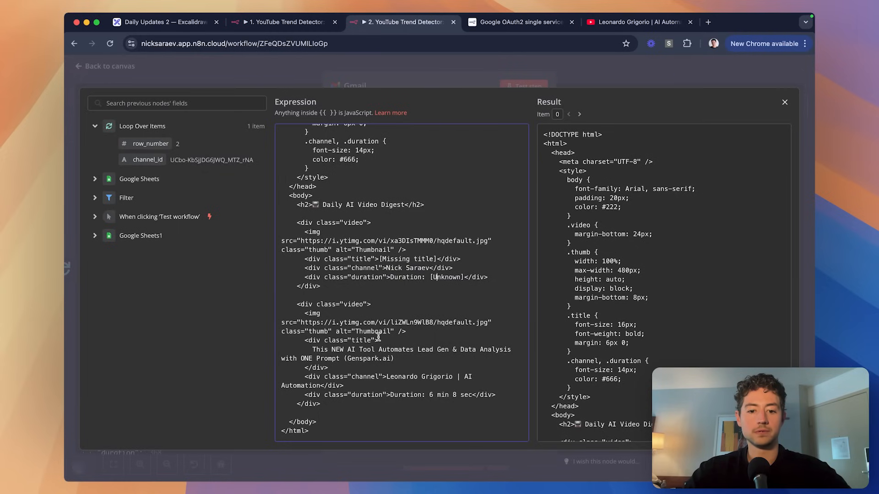
pyautogui.moveTo(340, 323); pyautogui.dragTo(434, 323)
pyautogui.click(400, 324)
pyautogui.scroll(10, 429, 243)
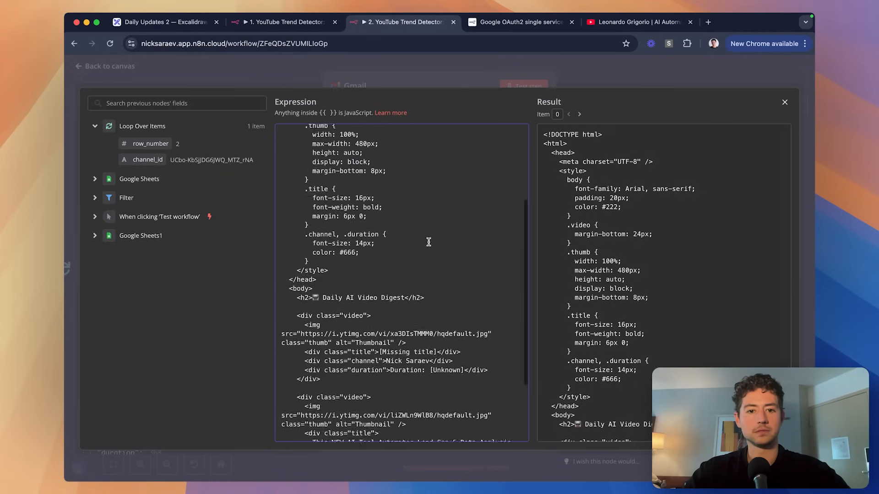
pyautogui.click(430, 74)
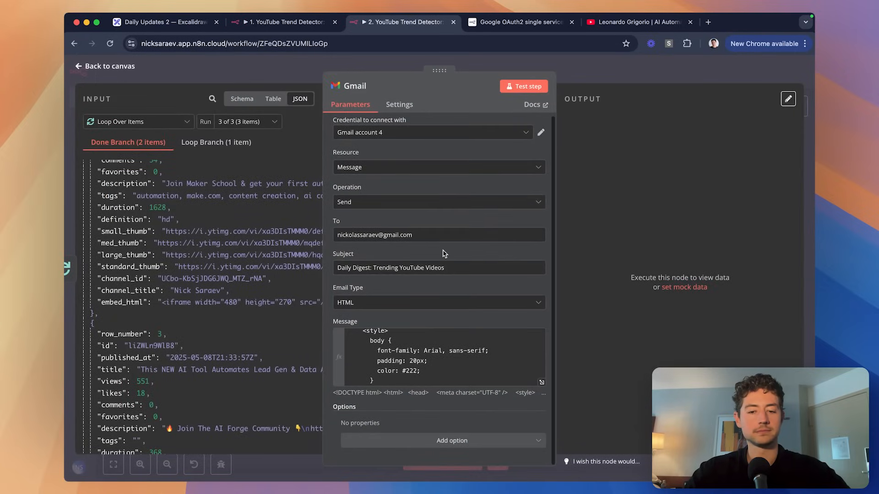
# Ask ChatGPT for a looped template with per-video variables and copy the code.
pyautogui.hotkey('alt', 'space')
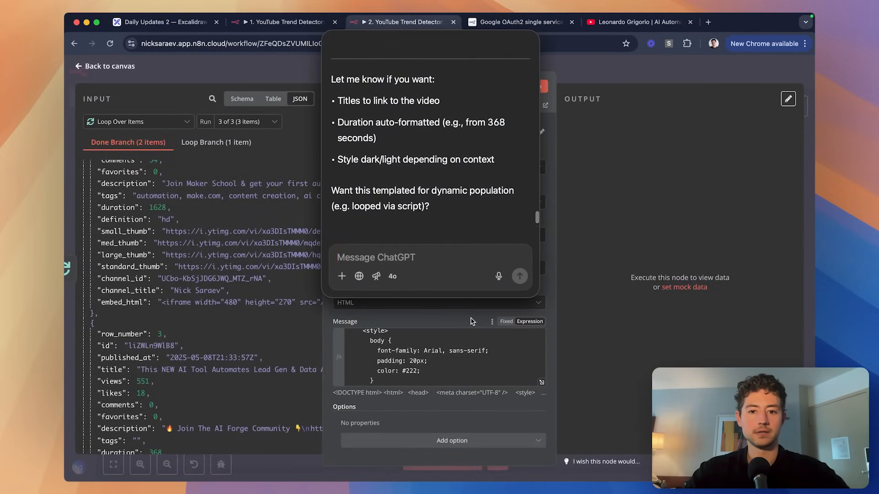
pyautogui.write('Yeah, looped via script. Sorry—I mea')
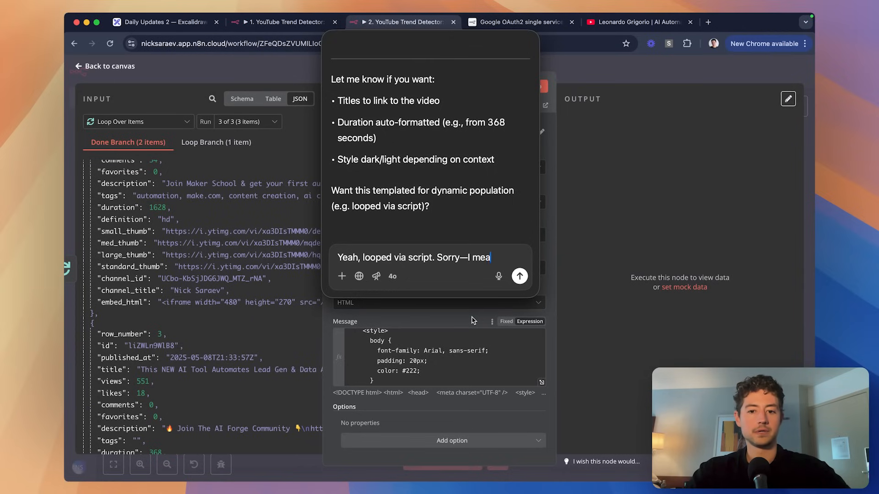
pyautogui.write('say')
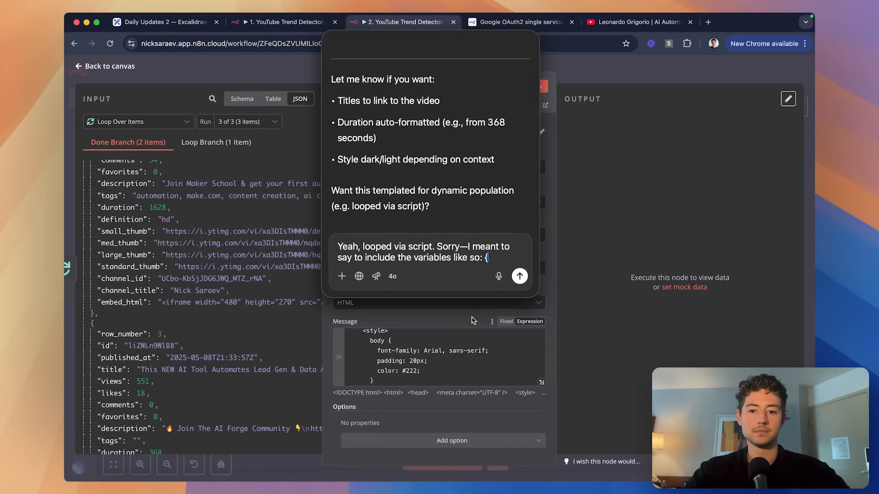
pyautogui.press('Return')
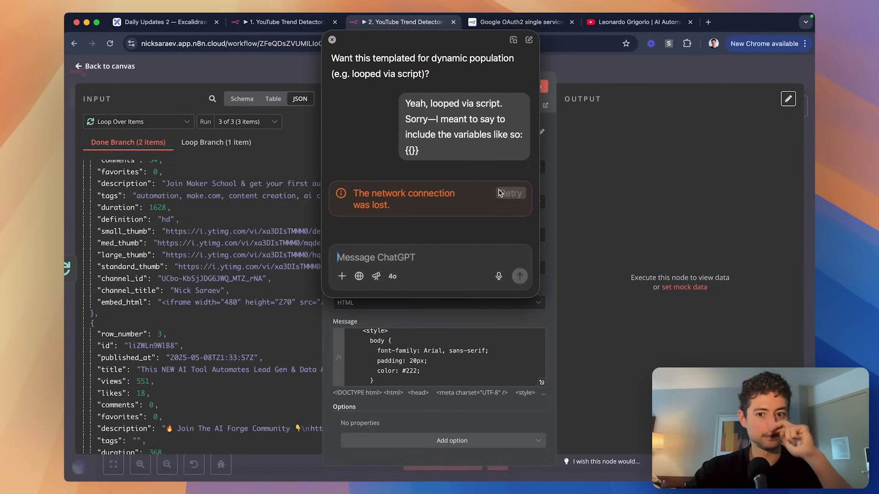
pyautogui.click(500, 192)
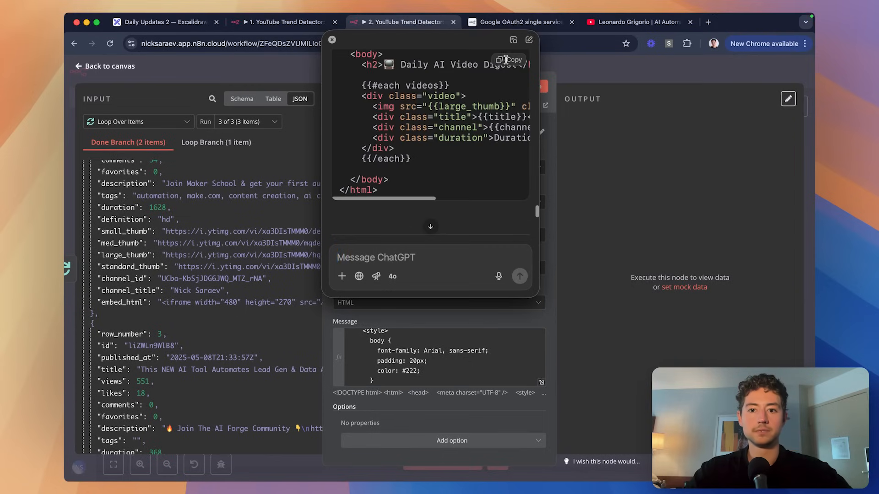
pyautogui.click(505, 59)
# Replace the Gmail Message contents with the templated HTML.
pyautogui.click(525, 332)
pyautogui.press('super+a')
pyautogui.press('super+v')
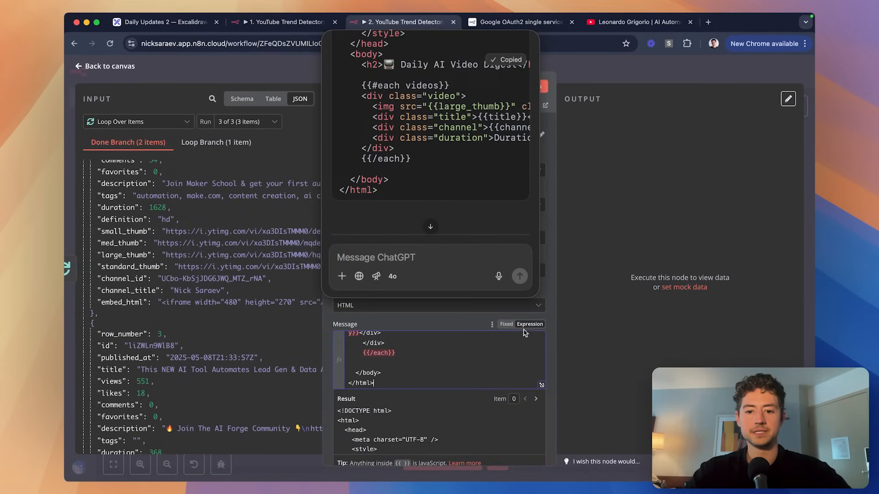
# Delete the {{#each videos}} line and the blank line below it in the expression editor.
pyautogui.click(333, 40)
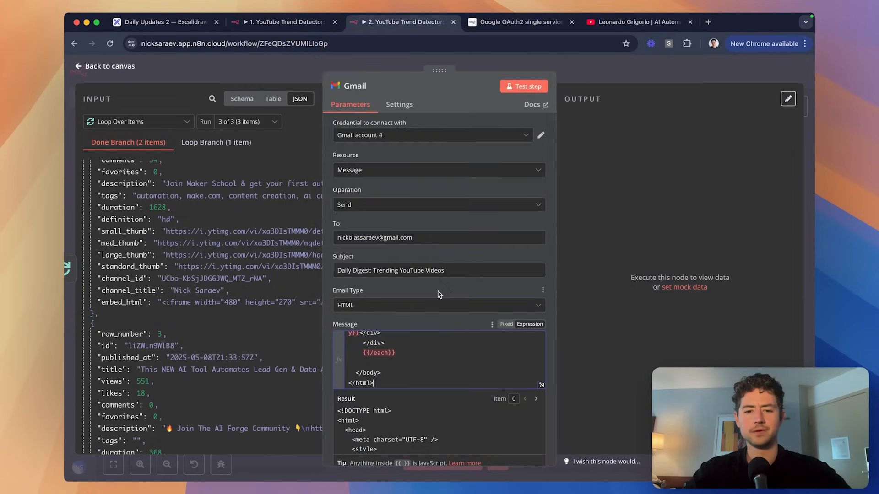
pyautogui.scroll(5, 435, 334)
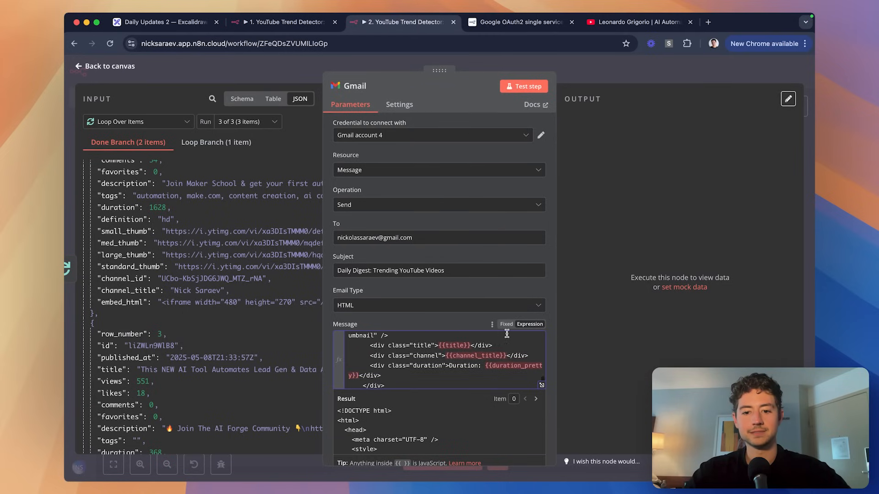
pyautogui.scroll(-5, 504, 334)
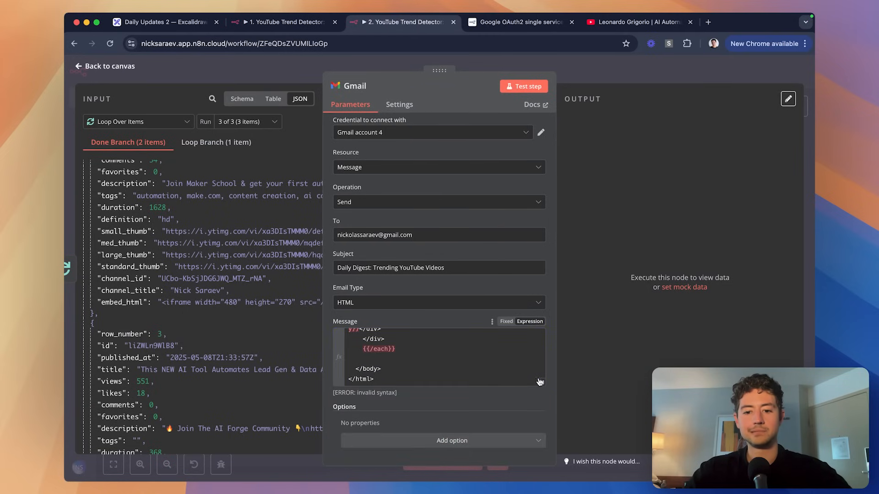
pyautogui.click(541, 385)
pyautogui.scroll(-5, 430, 296)
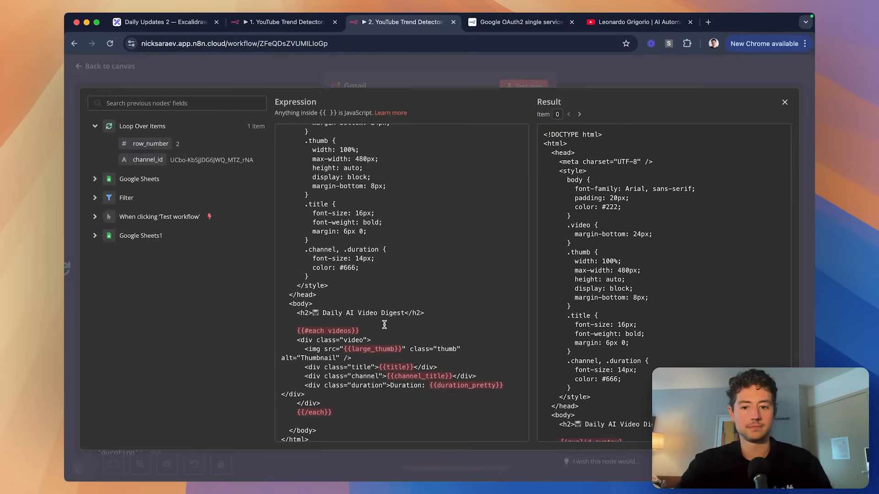
pyautogui.scroll(-1, 385, 324)
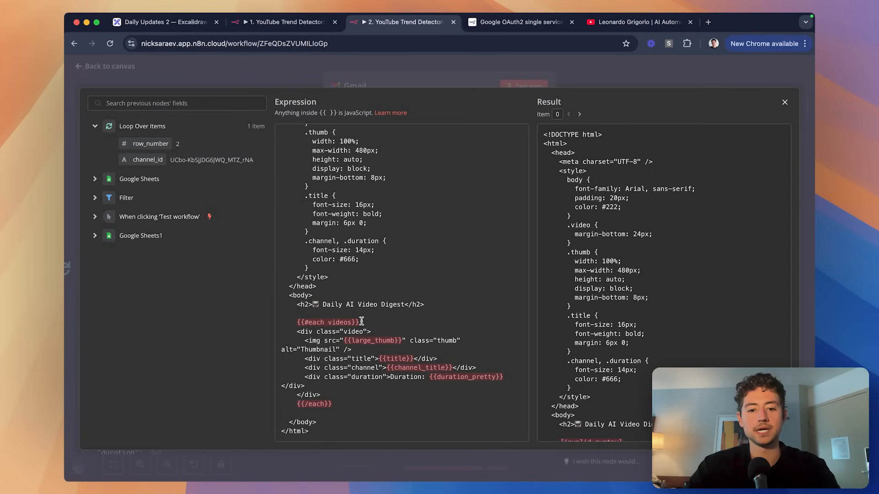
pyautogui.press('super+shift+Left')
pyautogui.press('BackSpace')
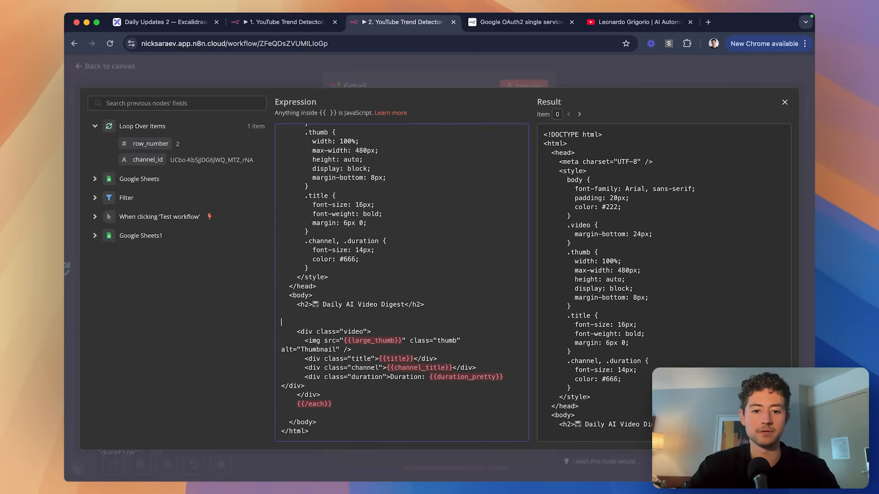
pyautogui.press('BackSpace')
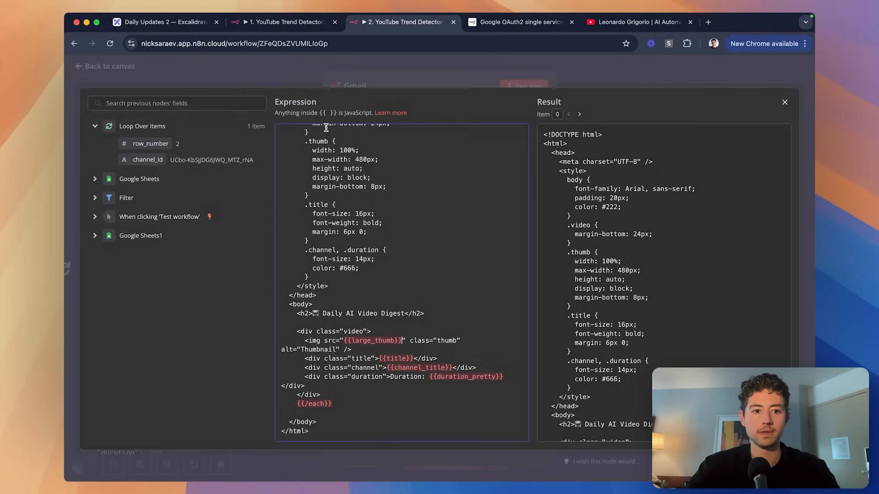
pyautogui.click(357, 81)
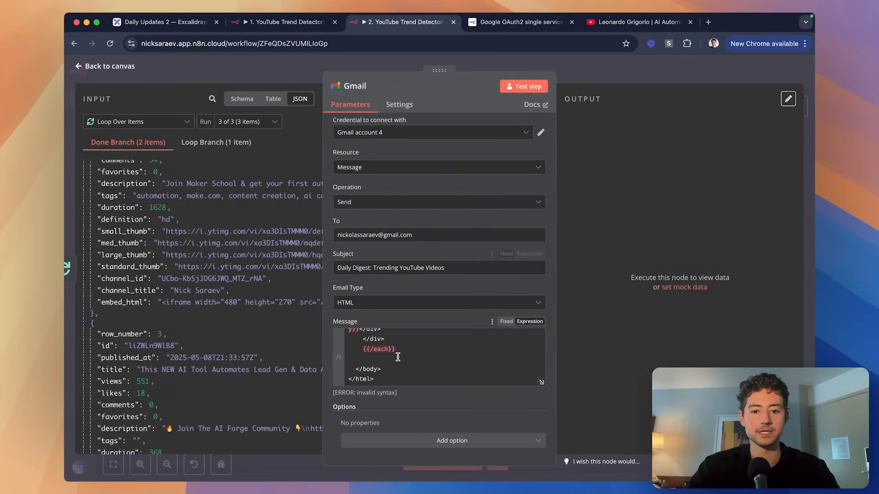
pyautogui.scroll(3, 417, 358)
# Replace the {{large_thumb}} and {{title}} placeholders with the input's large_thumb and title fields.
pyautogui.scroll(10, 461, 362)
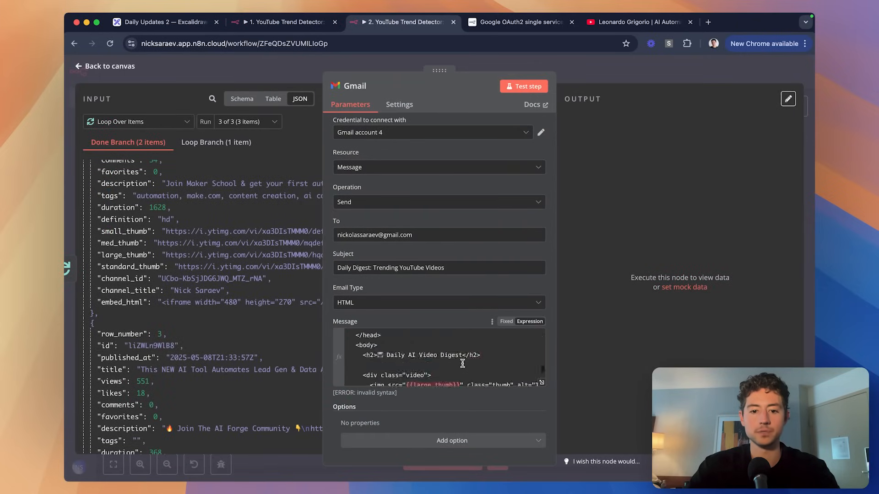
pyautogui.scroll(-5, 462, 362)
pyautogui.scroll(5, 461, 362)
pyautogui.scroll(-10, 462, 362)
pyautogui.scroll(-1, 462, 363)
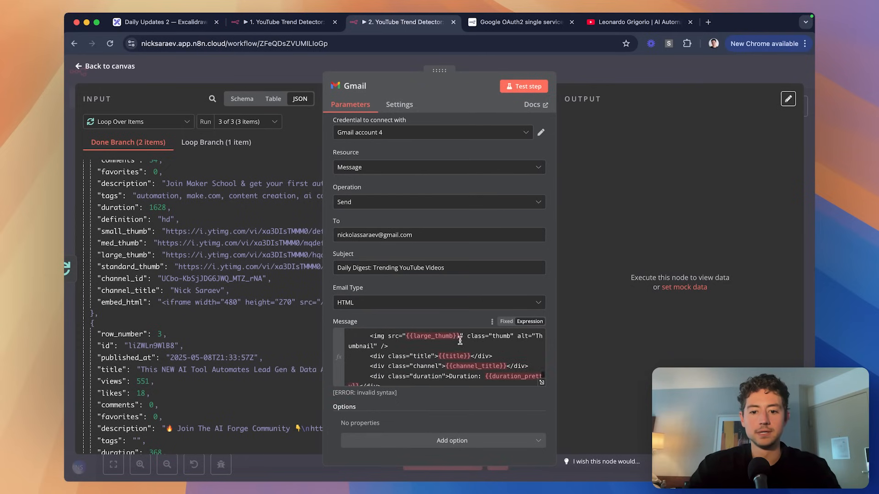
pyautogui.click(459, 337)
pyautogui.hotkey('alt', 'shift', 'Left')
pyautogui.hotkey('alt', 'shift', 'Left')
pyautogui.hotkey('alt', 'shift', 'Left')
pyautogui.hotkey('shift', 'Right')
pyautogui.press('BackSpace')
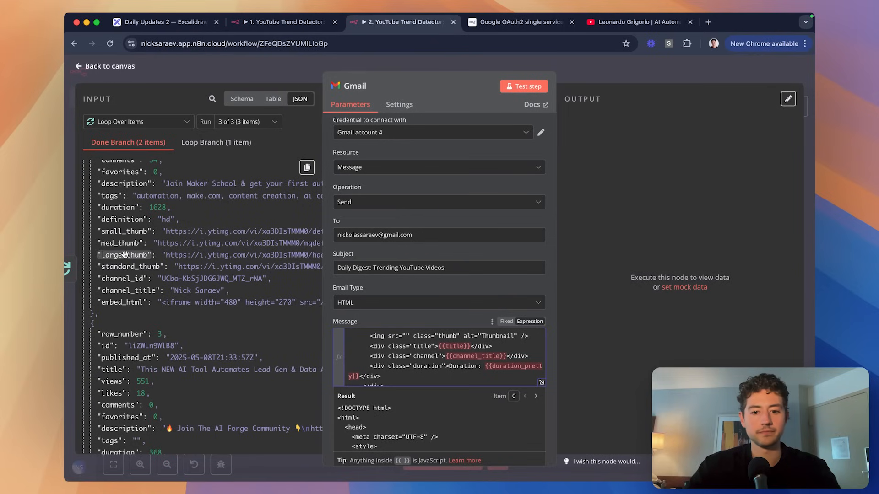
pyautogui.moveTo(125, 255); pyautogui.dragTo(406, 339)
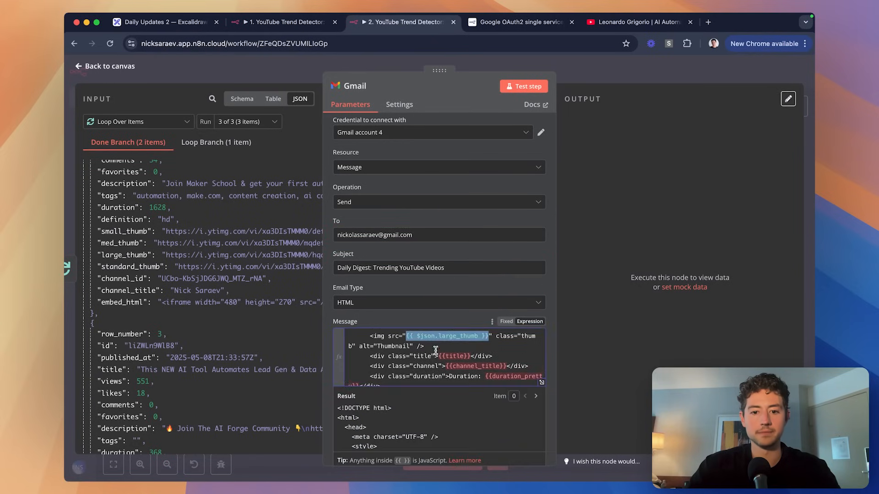
pyautogui.scroll(-2, 457, 346)
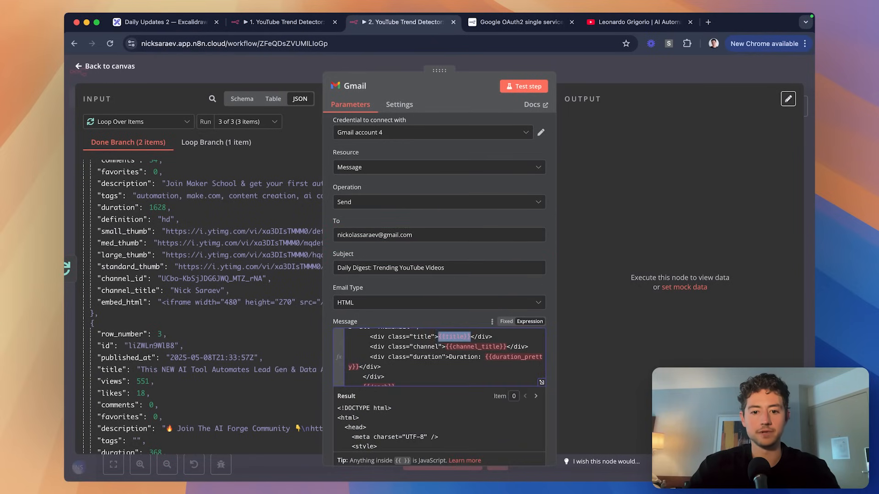
pyautogui.press('BackSpace')
pyautogui.scroll(5, 128, 221)
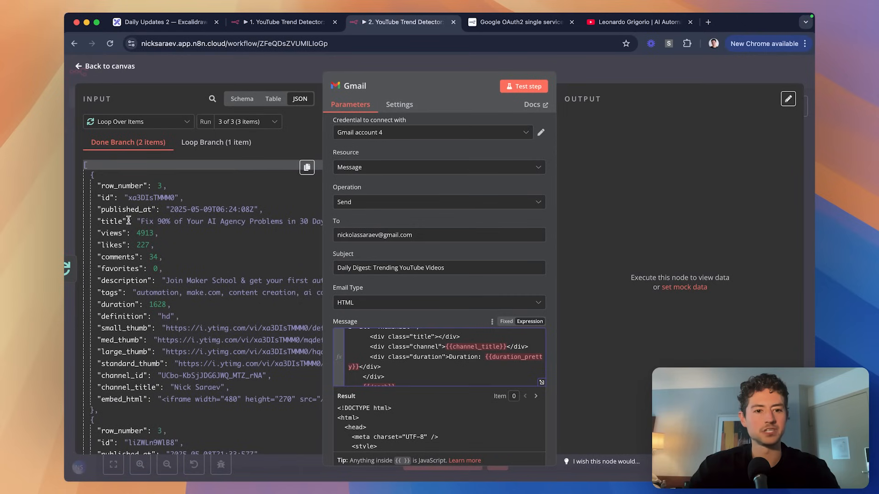
pyautogui.moveTo(128, 221); pyautogui.dragTo(438, 341)
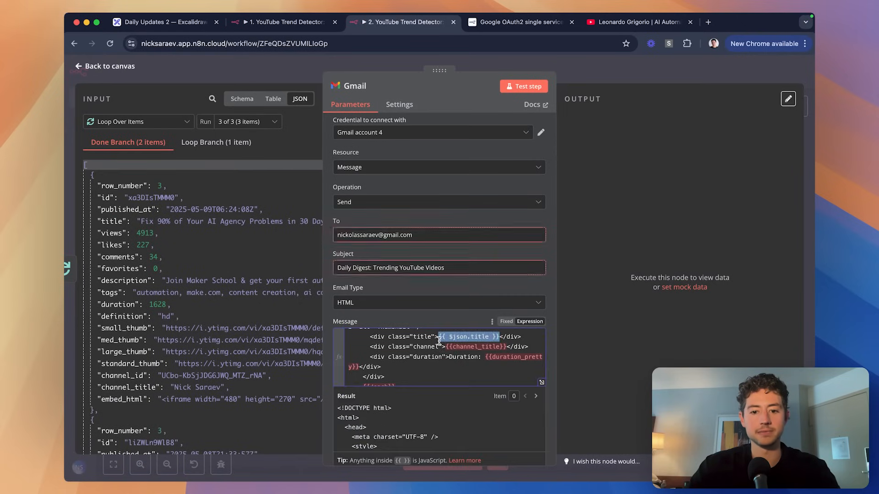
# Replace {{channel_title}} and {{duration_pretty}} with the channel_title and duration fields, adding an 's' seconds unit.
pyautogui.scroll(-1, 475, 366)
pyautogui.moveTo(507, 336); pyautogui.dragTo(445, 337)
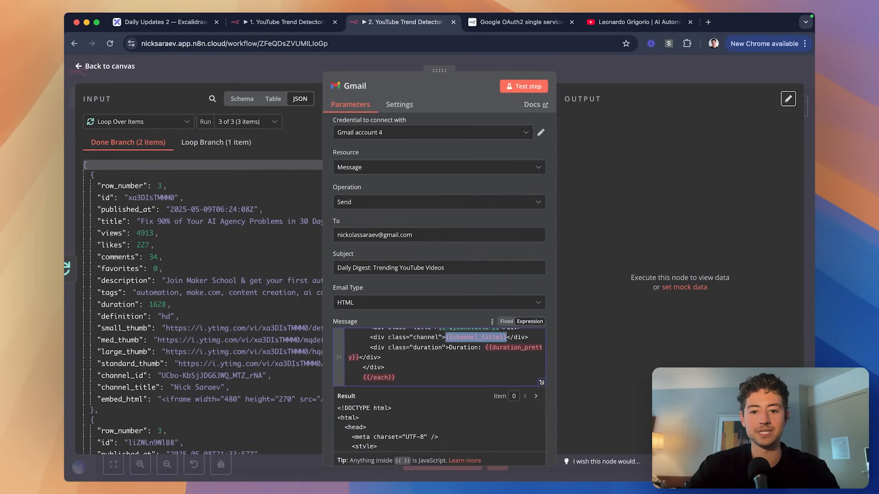
pyautogui.press('BackSpace')
pyautogui.scroll(-5, 183, 293)
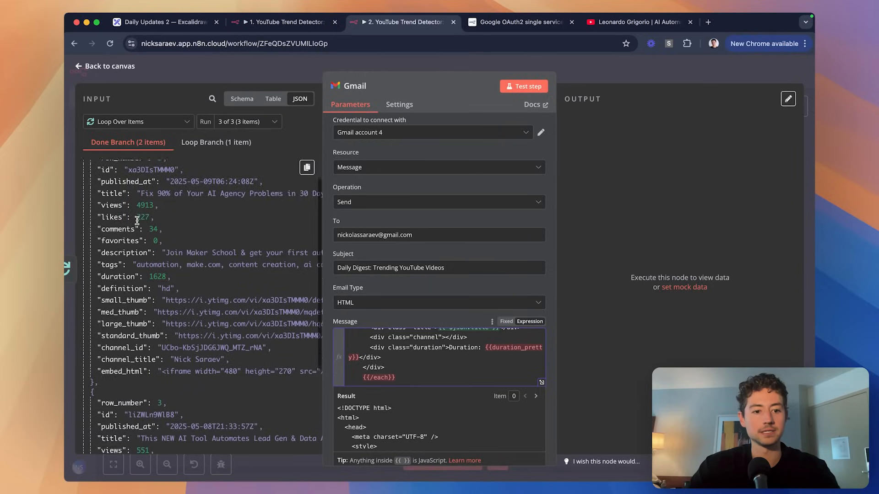
pyautogui.moveTo(133, 323); pyautogui.dragTo(447, 339)
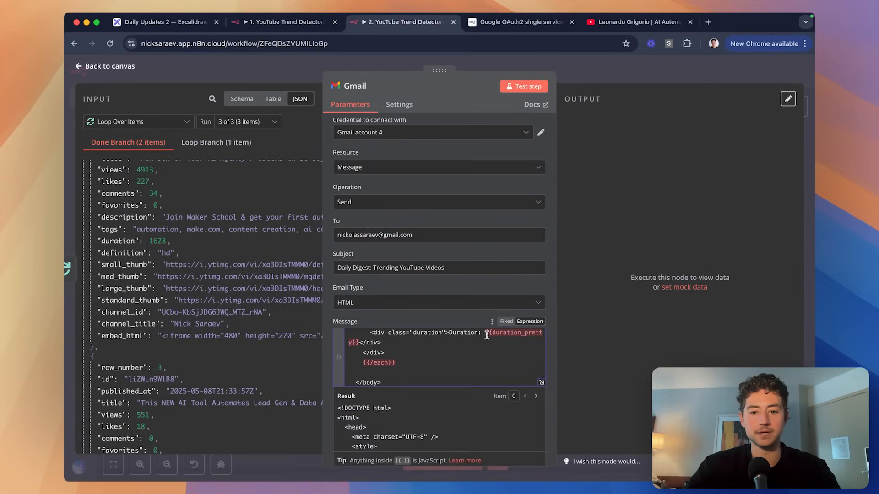
pyautogui.moveTo(360, 344); pyautogui.dragTo(473, 335)
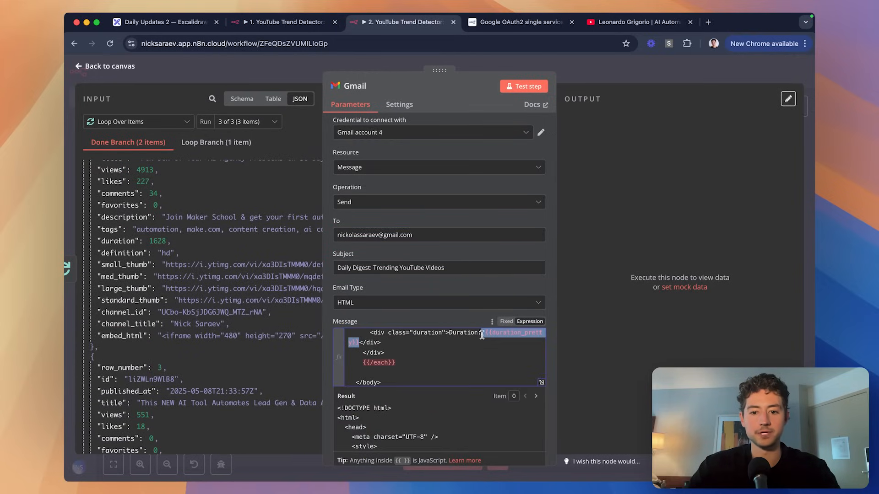
pyautogui.press('BackSpace')
pyautogui.moveTo(118, 240); pyautogui.dragTo(484, 333)
pyautogui.press('Right')
pyautogui.write('s')
pyautogui.scroll(-1, 434, 357)
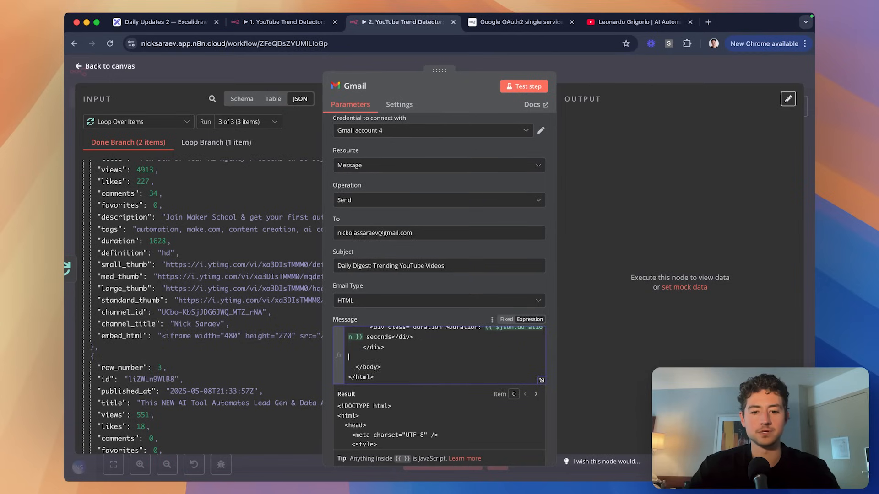
pyautogui.scroll(3, 445, 361)
pyautogui.scroll(5, 445, 364)
pyautogui.scroll(-8, 445, 364)
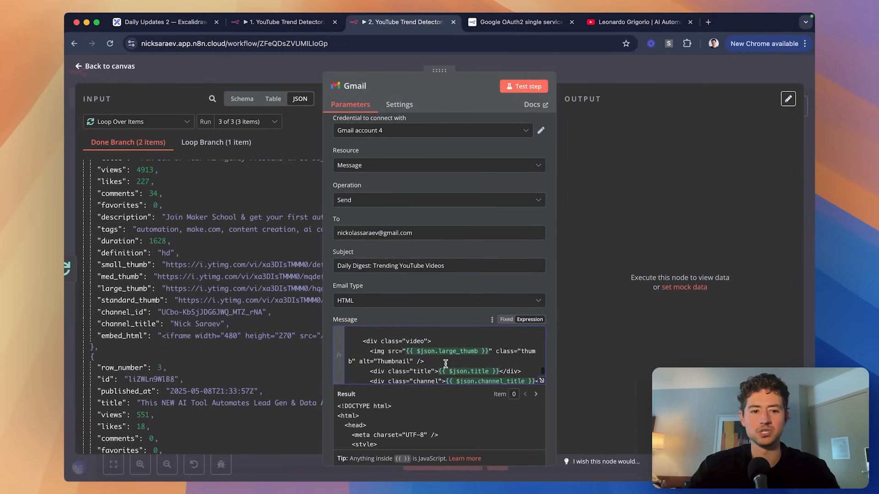
pyautogui.scroll(4, 446, 363)
pyautogui.scroll(10, 445, 364)
pyautogui.click(592, 76)
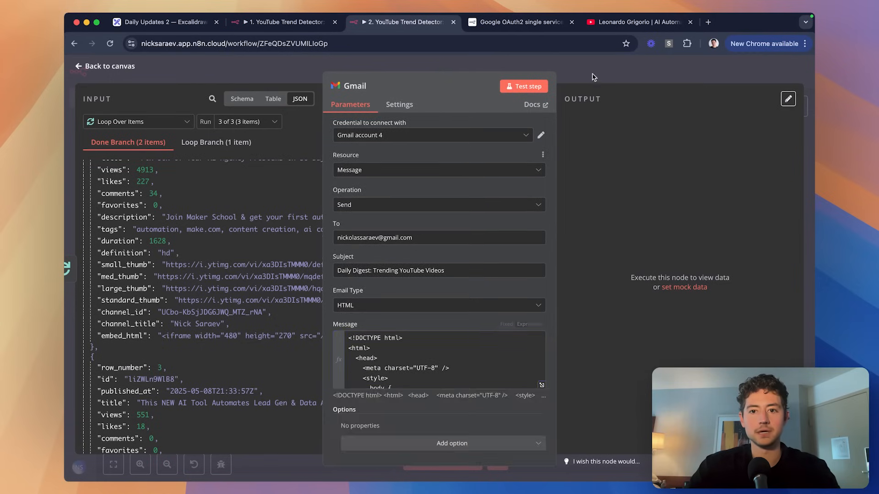
# Insert an Aggregate node before Gmail set to All Item Data (Into a Single List), and test it.
pyautogui.hscroll(1, 622, 188)
pyautogui.scroll(5, 337, 225)
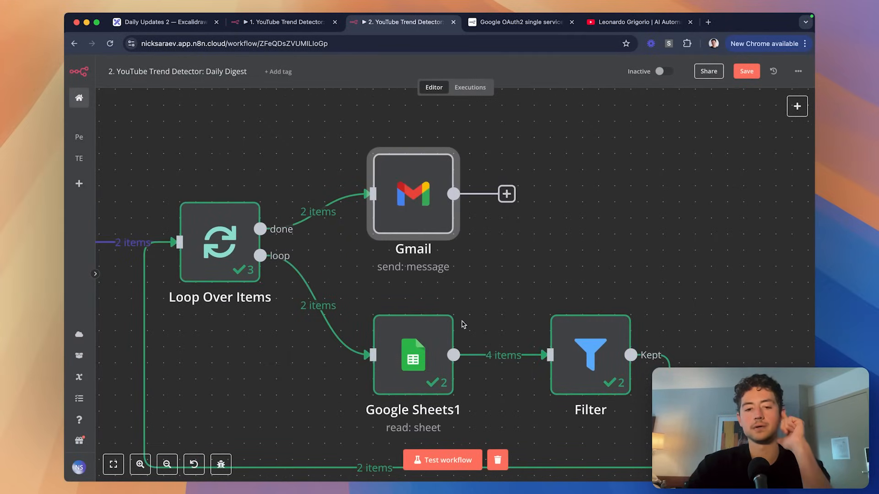
pyautogui.moveTo(410, 204); pyautogui.dragTo(587, 203)
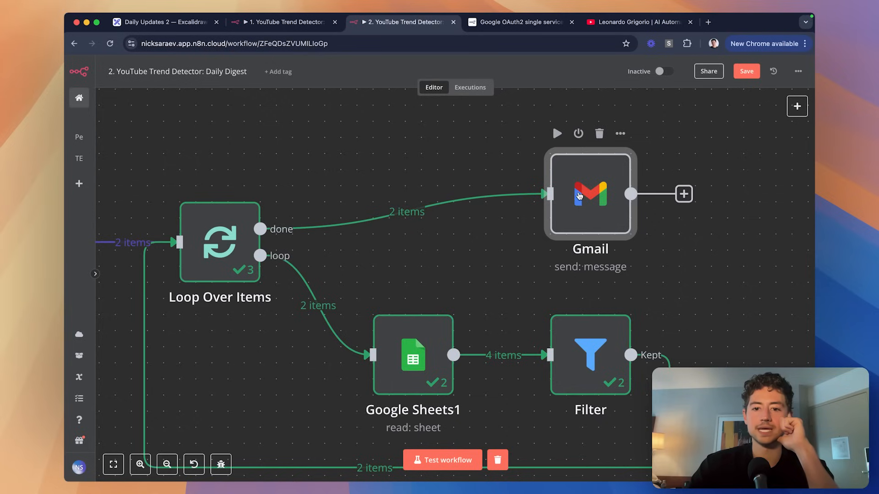
pyautogui.click(398, 216)
pyautogui.write('aggre')
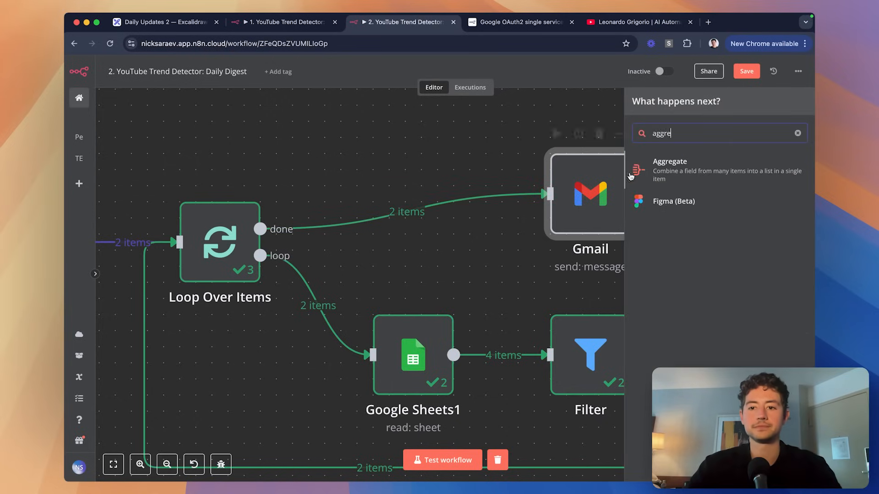
pyautogui.click(684, 164)
pyautogui.click(396, 186)
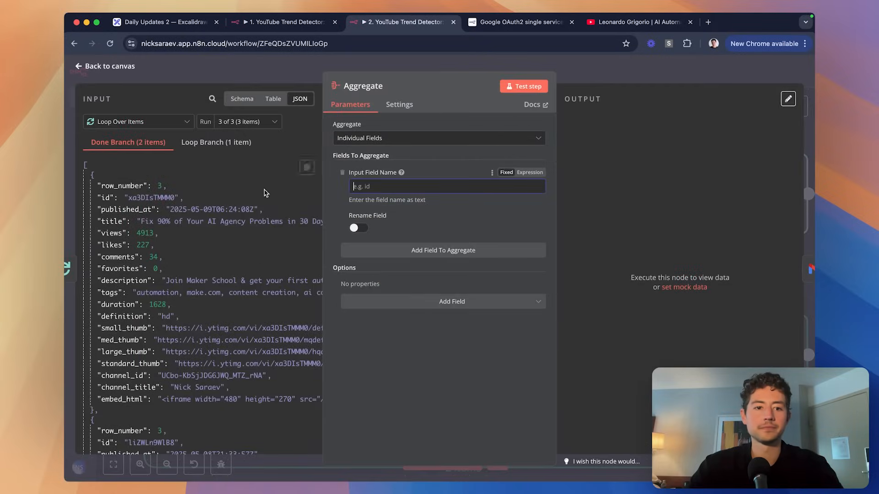
pyautogui.click(412, 138)
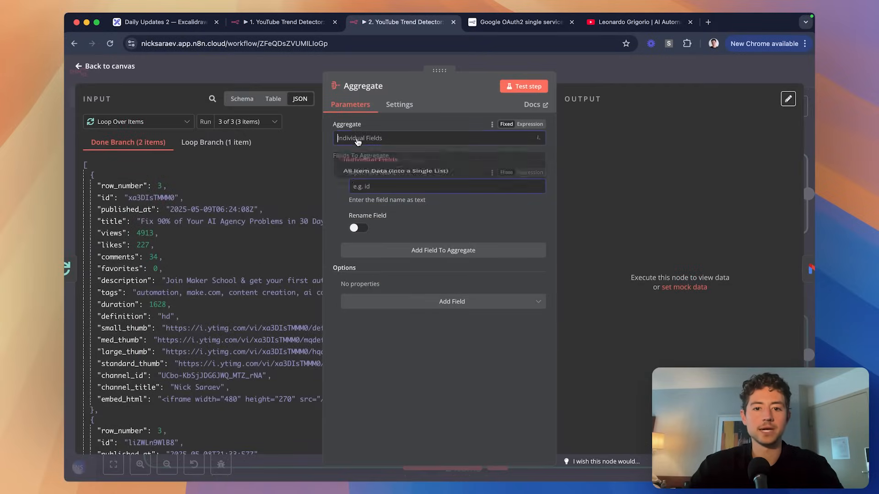
pyautogui.click(411, 180)
pyautogui.click(531, 87)
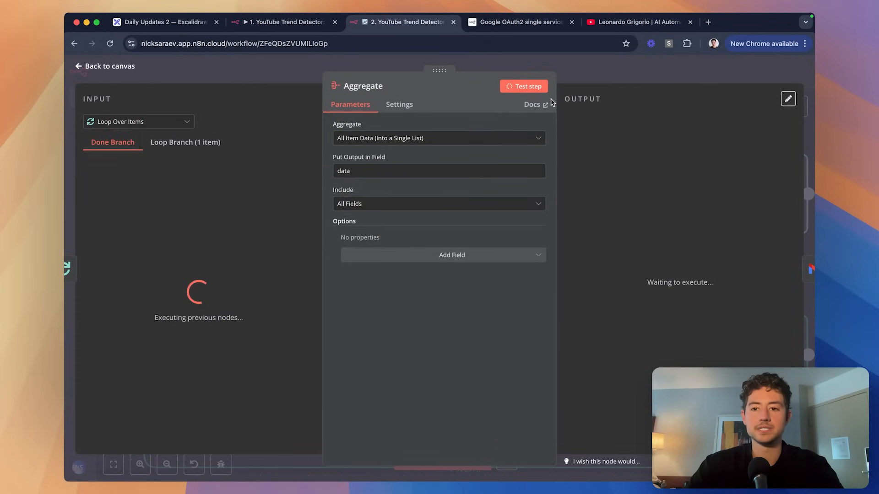
pyautogui.click(672, 66)
# Pin the Filter node's output, run the whole workflow, and connect Aggregate's output into Gmail.
pyautogui.scroll(-3, 636, 130)
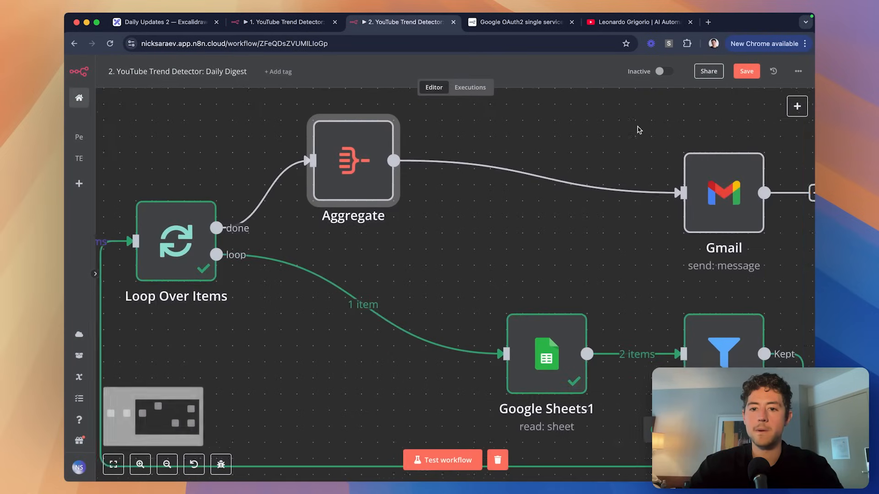
pyautogui.scroll(3, 599, 163)
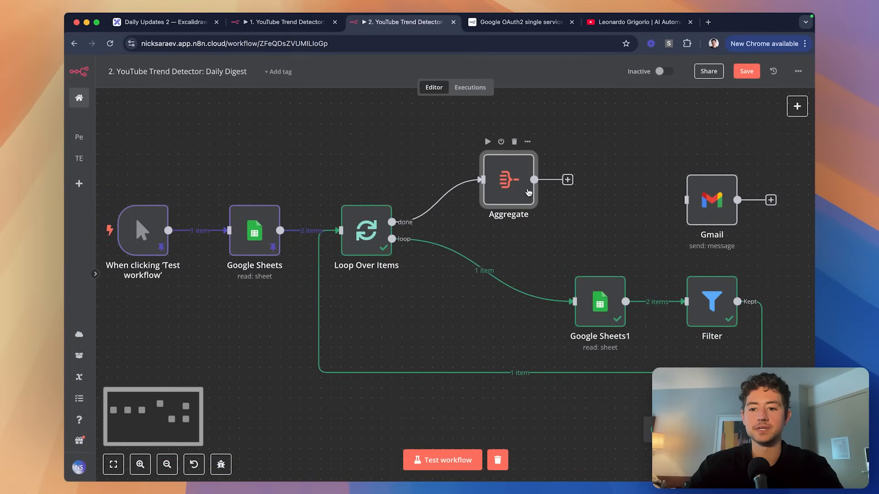
pyautogui.click(707, 308)
pyautogui.press('p')
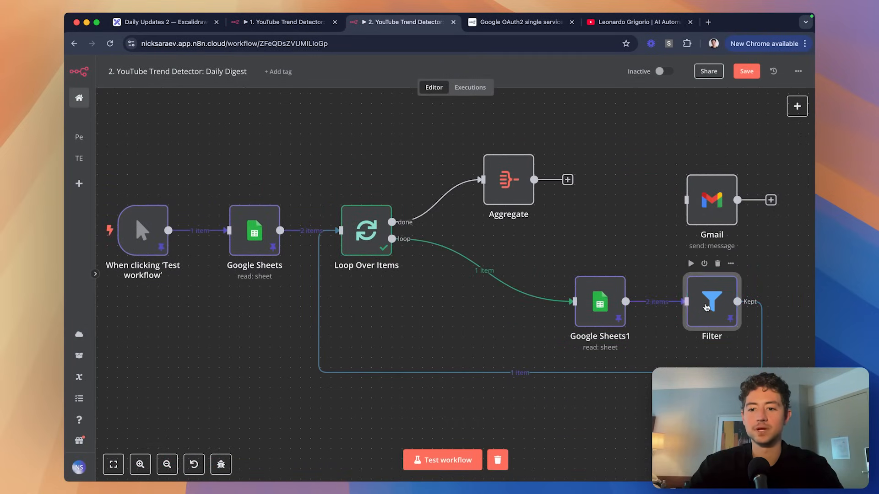
pyautogui.click(394, 143)
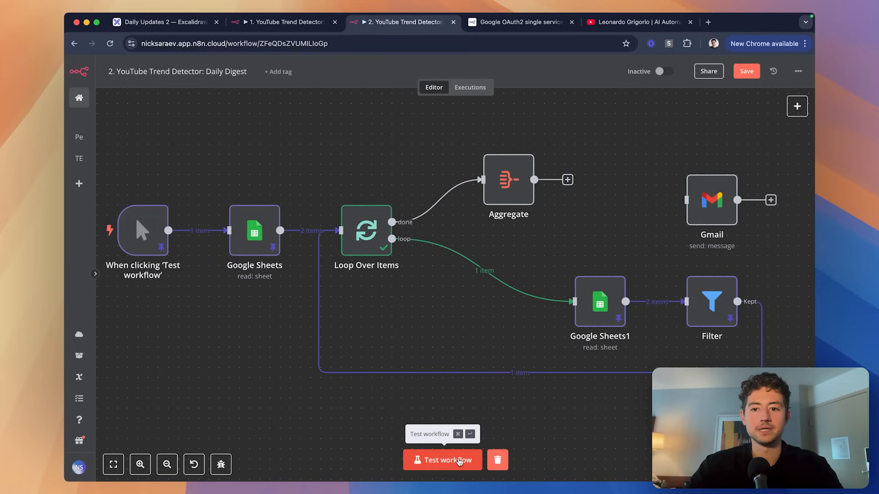
pyautogui.click(457, 459)
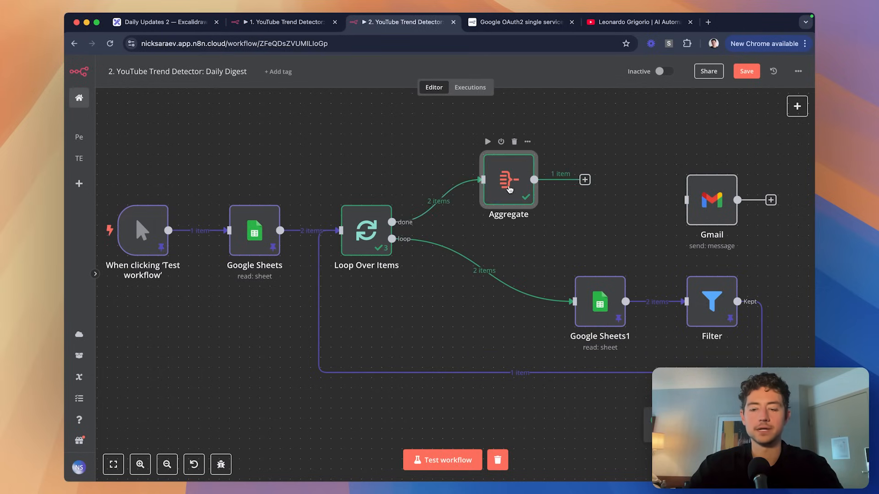
pyautogui.doubleClick(508, 183)
pyautogui.click(613, 76)
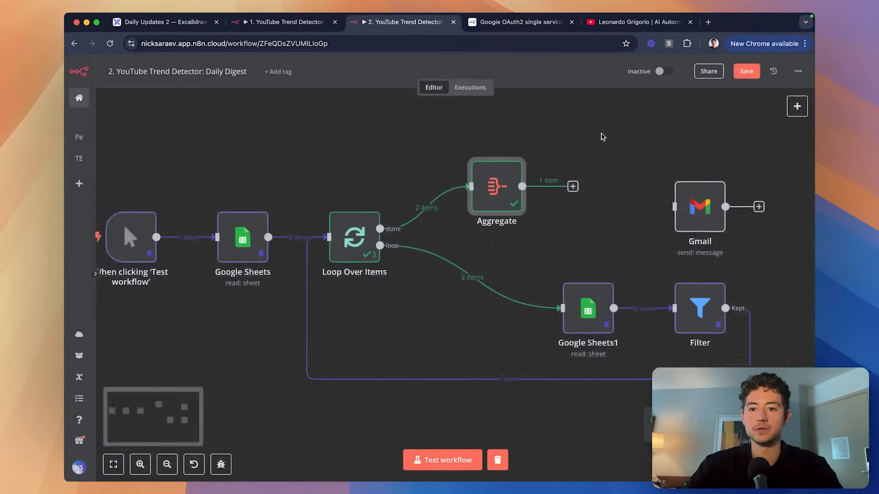
pyautogui.moveTo(523, 200)
pyautogui.mouseDown()
pyautogui.moveTo(625, 221)
pyautogui.moveTo(531, 195)
pyautogui.mouseUp()
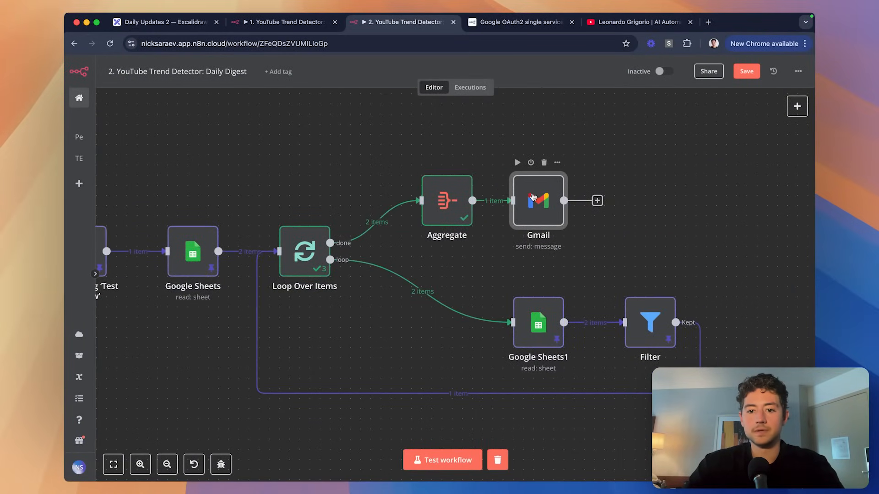
pyautogui.doubleClick(532, 197)
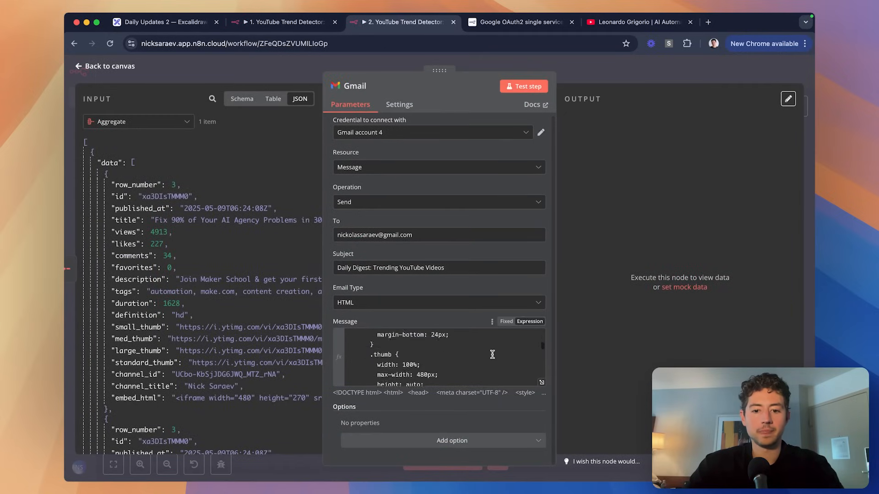
# Replace the thumbnail expression in the Message HTML with the large_thumb field.
pyautogui.scroll(-5, 492, 355)
pyautogui.click(542, 382)
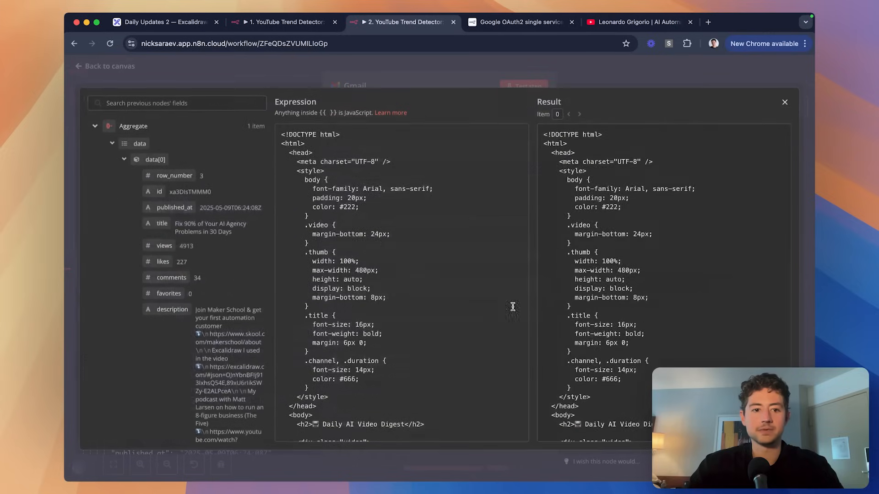
pyautogui.scroll(-3, 400, 243)
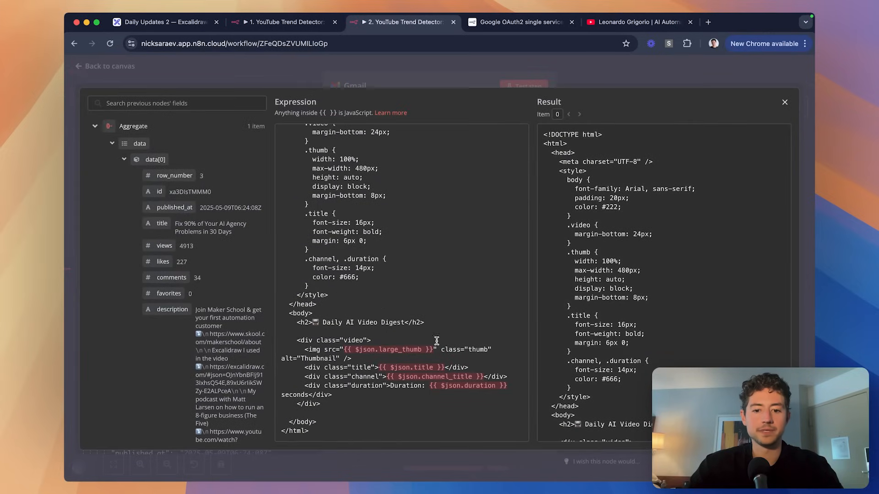
pyautogui.moveTo(433, 349); pyautogui.dragTo(344, 350)
pyautogui.press('BackSpace')
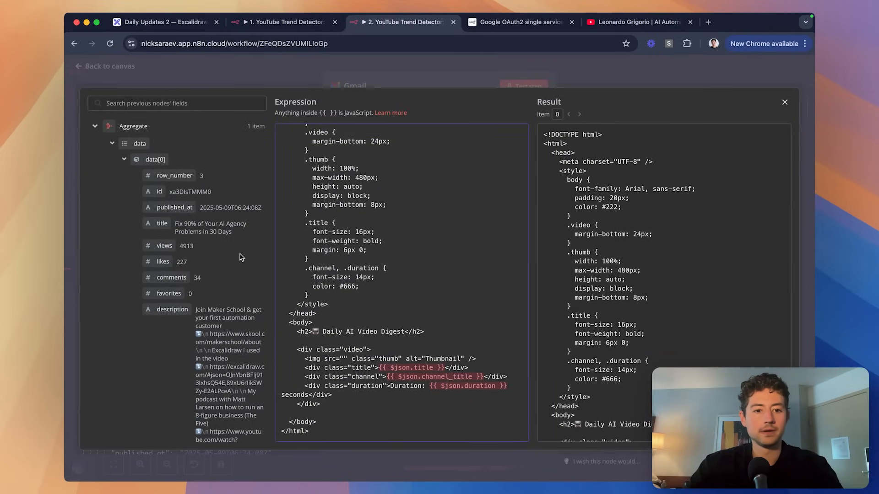
pyautogui.scroll(-3, 241, 257)
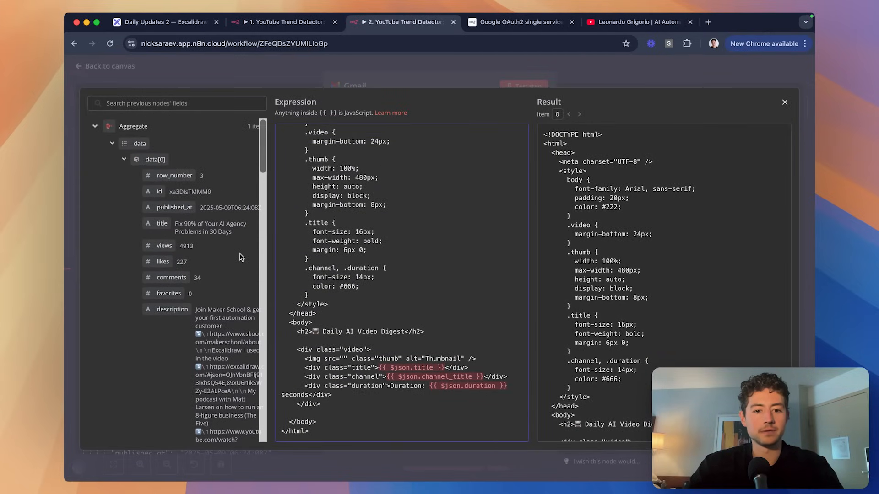
pyautogui.scroll(-10, 241, 257)
pyautogui.scroll(-5, 240, 254)
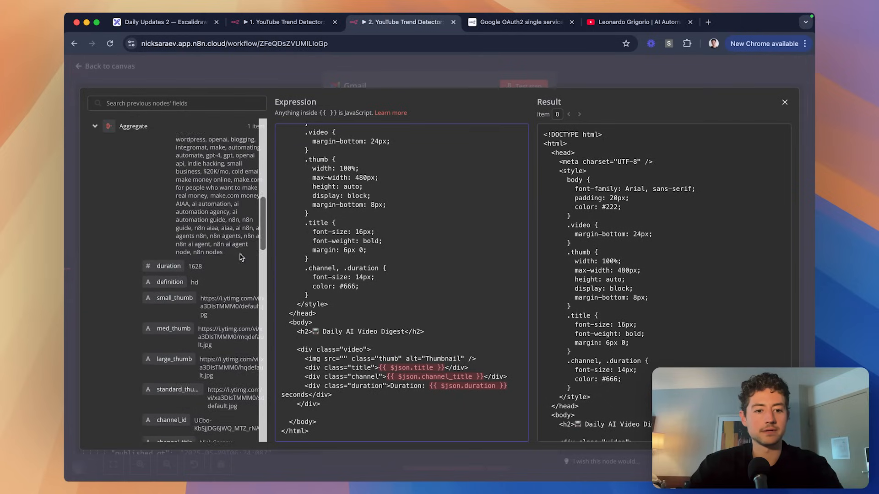
pyautogui.moveTo(174, 263); pyautogui.dragTo(346, 359)
# Prefix the title, channel_title and duration expressions with data[0]. to read the first aggregated video.
pyautogui.scroll(-1, 360, 348)
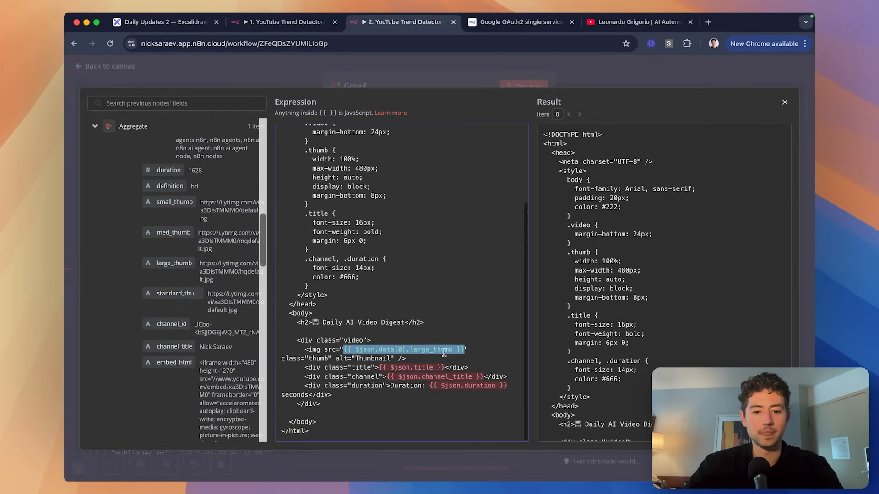
pyautogui.moveTo(445, 368); pyautogui.dragTo(379, 367)
pyautogui.click(379, 368)
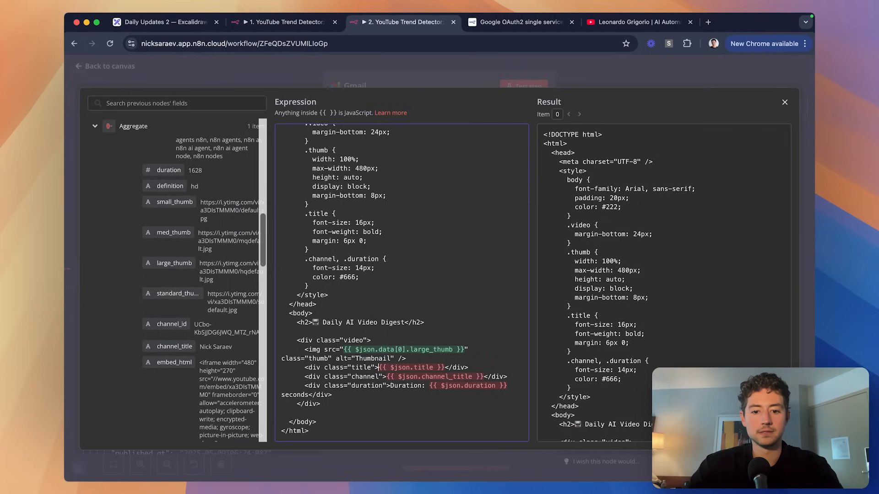
pyautogui.write('data[]')
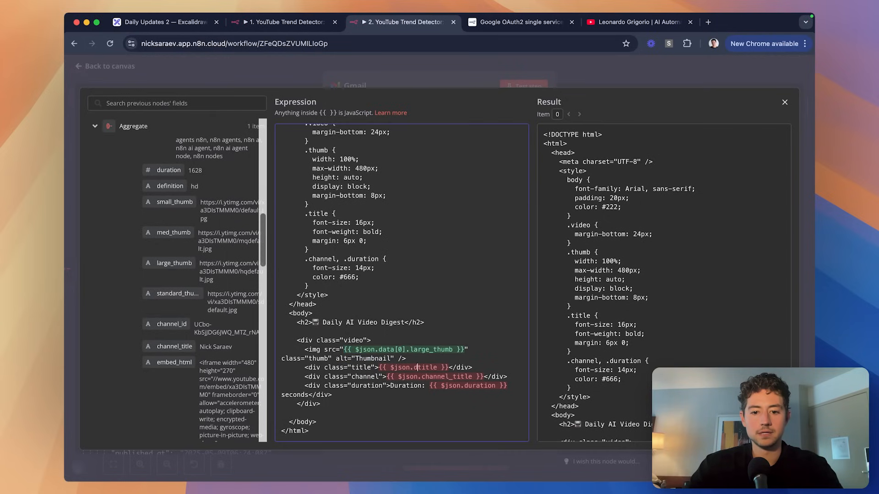
pyautogui.write('0')
pyautogui.press('Right')
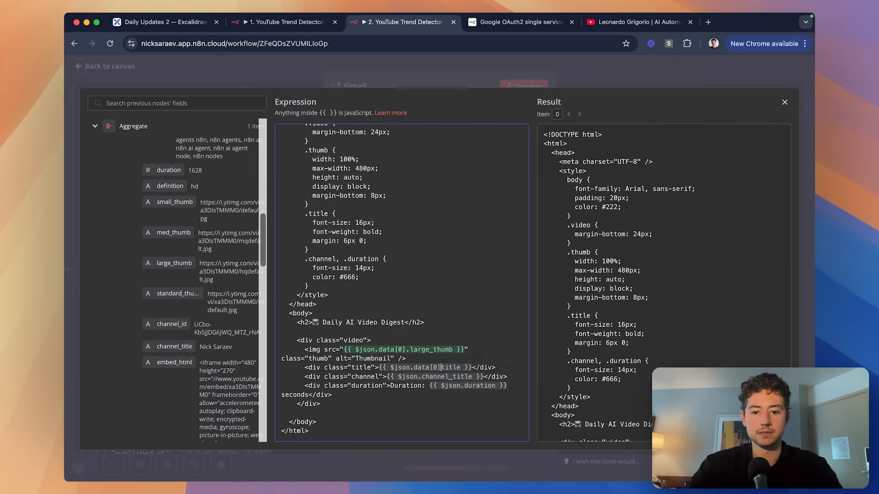
pyautogui.write('.')
pyautogui.keyDown('shift'); pyautogui.click(414, 370); pyautogui.keyUp('shift')
pyautogui.press('cmd+c')
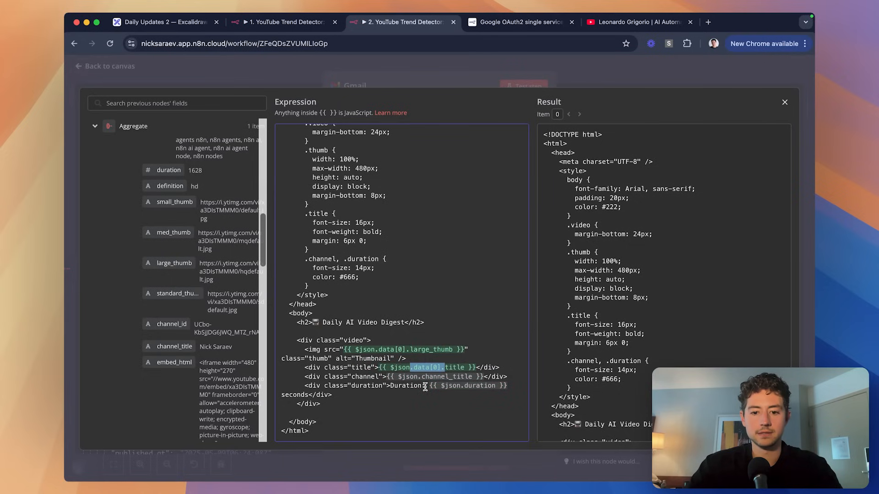
pyautogui.click(421, 377)
pyautogui.press('cmd+v')
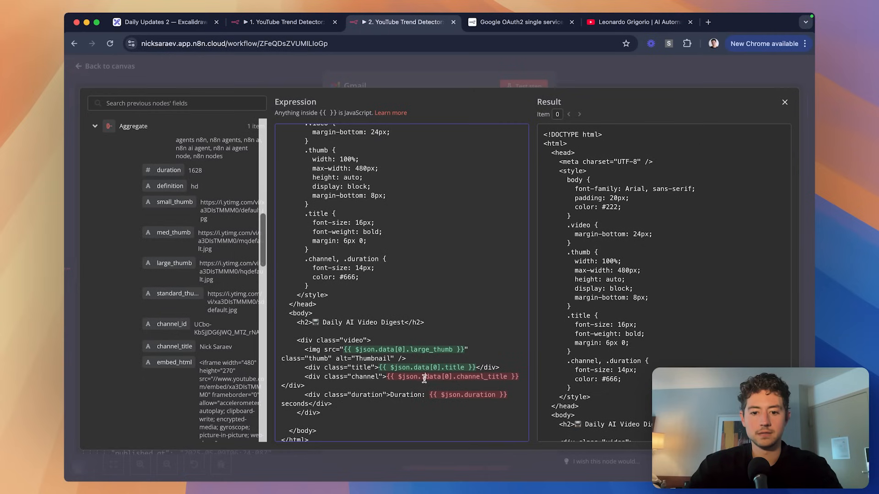
pyautogui.click(462, 396)
pyautogui.press('cmd+v')
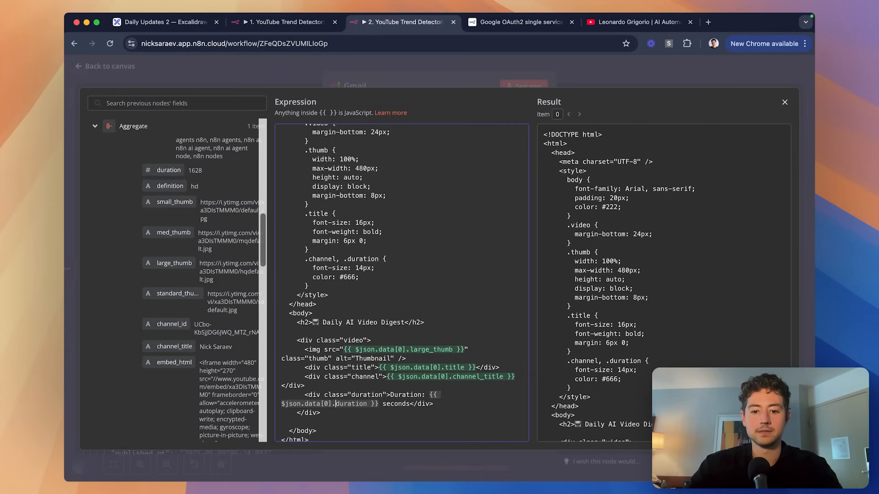
pyautogui.scroll(-1, 462, 386)
# Send a test email from the Gmail node and save the workflow.
pyautogui.click(494, 83)
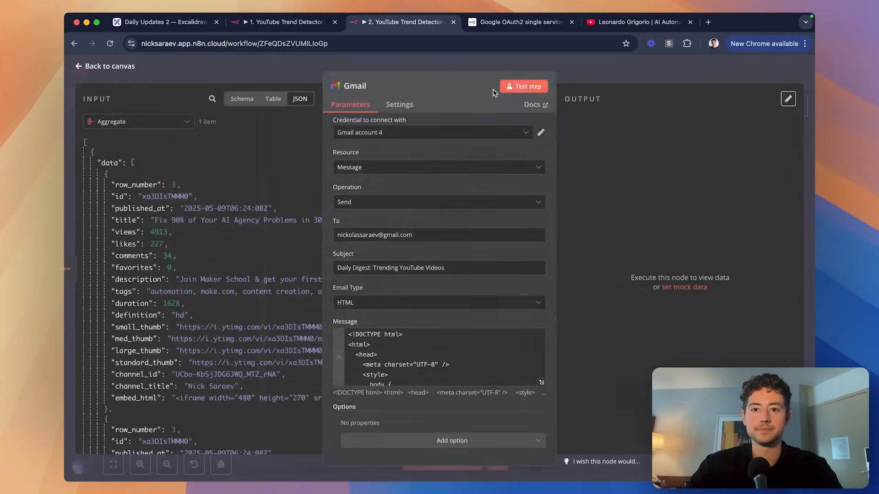
pyautogui.click(519, 85)
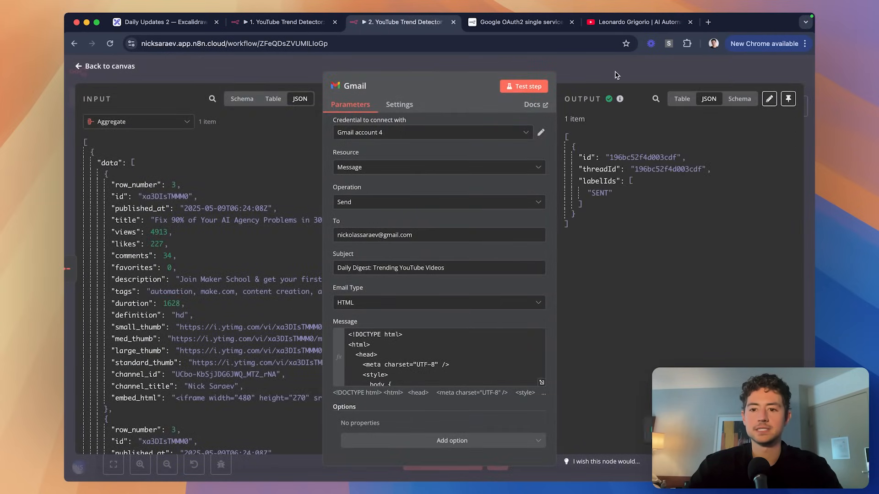
pyautogui.click(614, 74)
pyautogui.click(608, 160)
pyautogui.press('super+s')
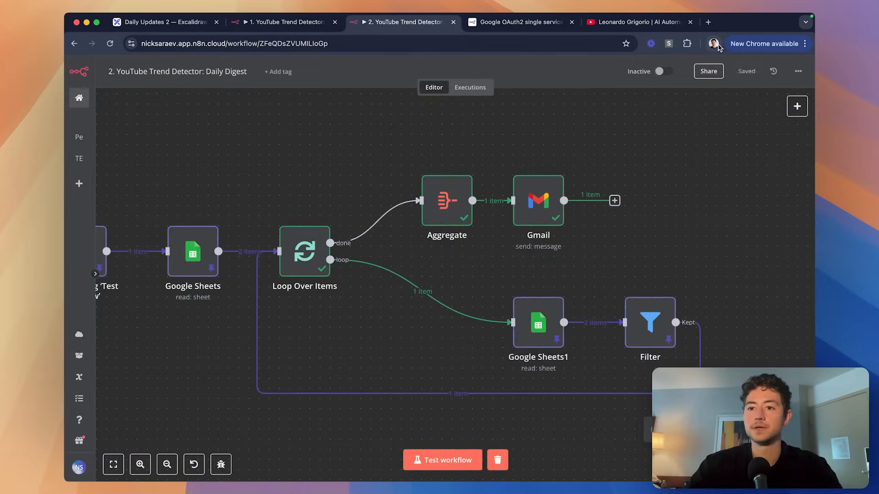
# Open mail.google.com in a new browser tab.
pyautogui.press('super+t')
pyautogui.write('mail.google.com')
pyautogui.press('Return')
# Read the newest Daily Digest email in Gmail, with its thumbnail, title and 1628-second duration.
pyautogui.moveTo(683, 27); pyautogui.dragTo(464, 27)
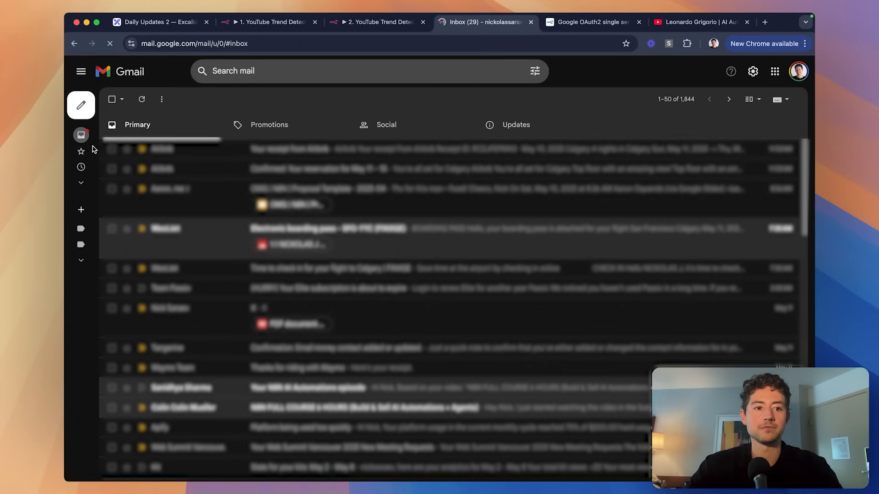
pyautogui.click(337, 149)
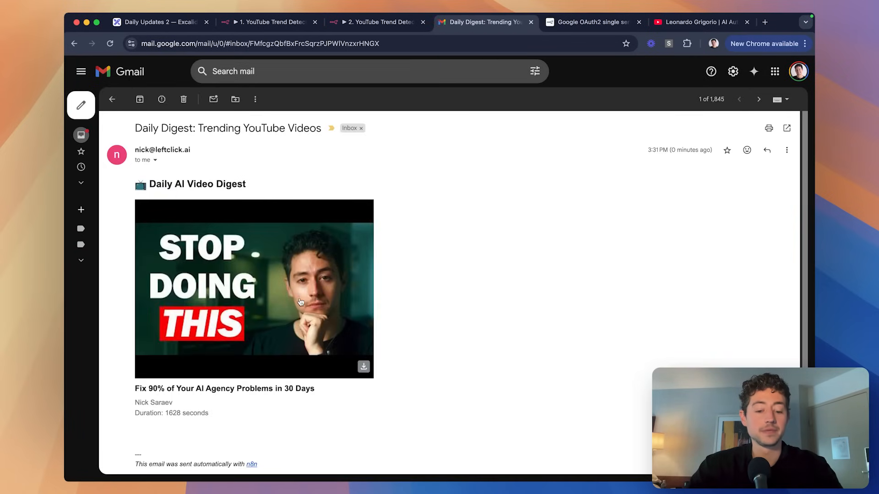
pyautogui.scroll(-3, 321, 311)
pyautogui.scroll(2, 178, 254)
pyautogui.scroll(1, 177, 252)
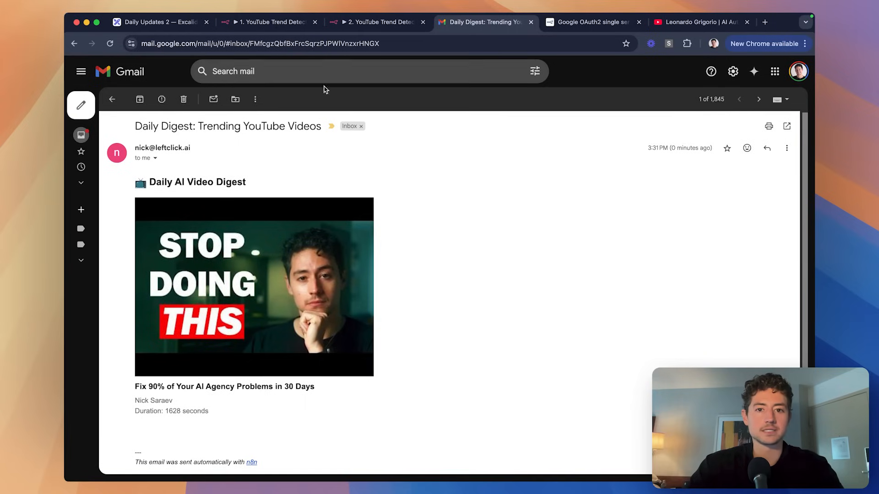
pyautogui.click(380, 22)
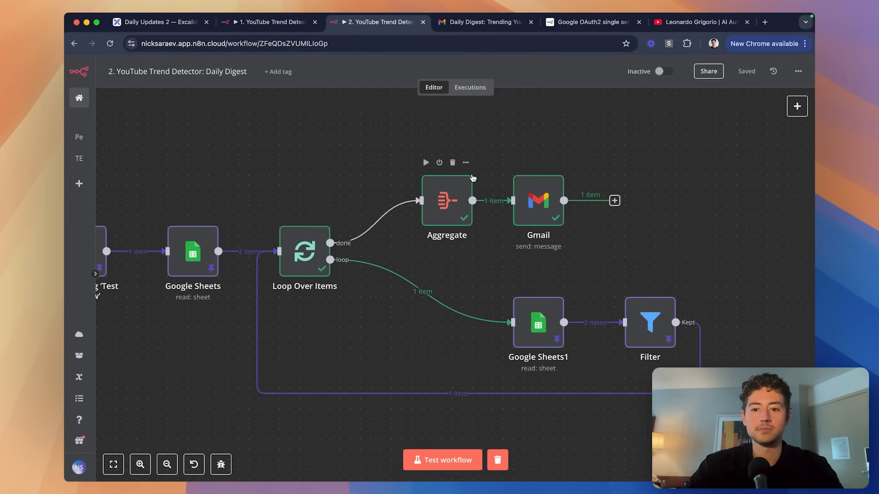
# Switch the Message's thumbnail expression from large_thumb to small_thumb.
pyautogui.doubleClick(530, 189)
pyautogui.scroll(-5, 549, 371)
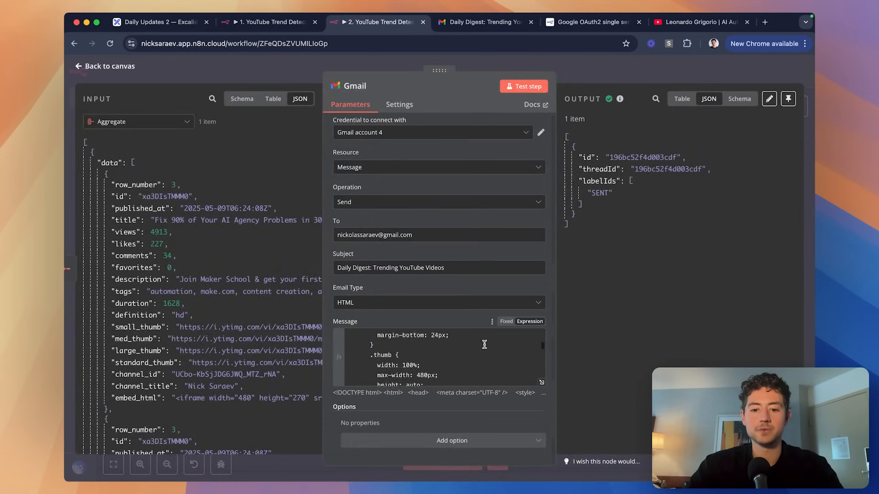
pyautogui.click(541, 382)
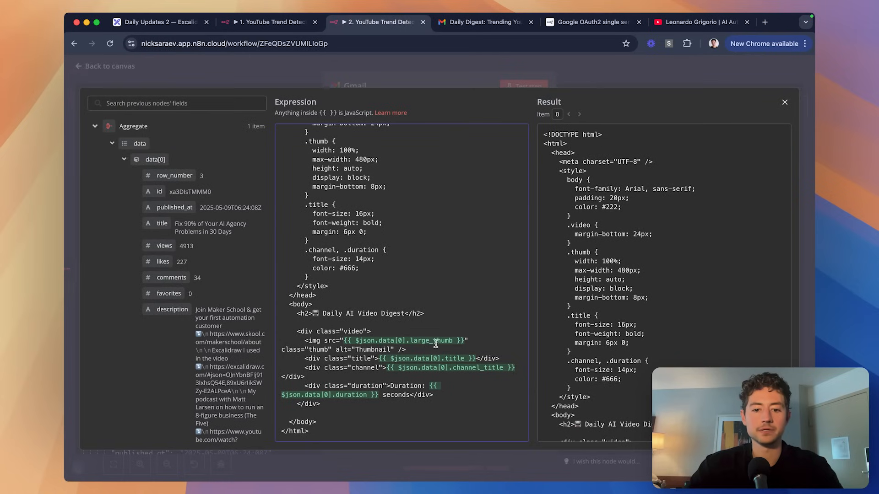
pyautogui.press('BackSpace')
pyautogui.press('BackSpace')
pyautogui.press('BackSpace')
pyautogui.press('BackSpace')
pyautogui.press('BackSpace')
pyautogui.write('small')
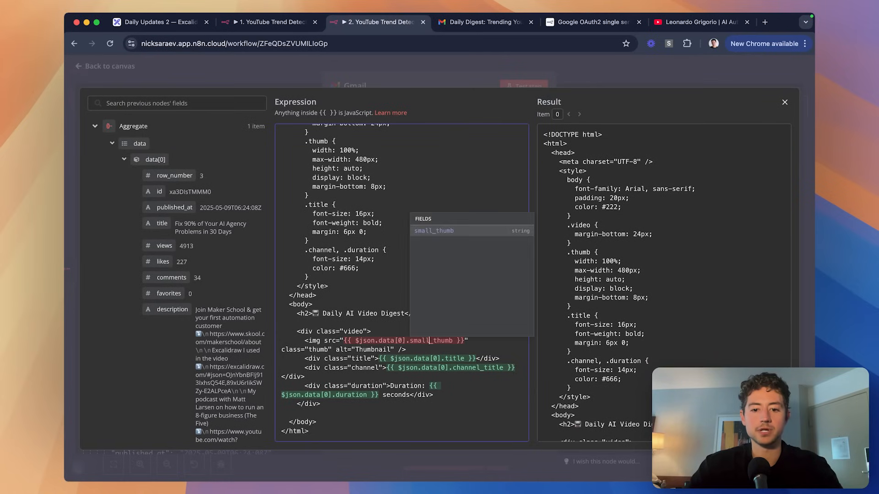
pyautogui.click(473, 28)
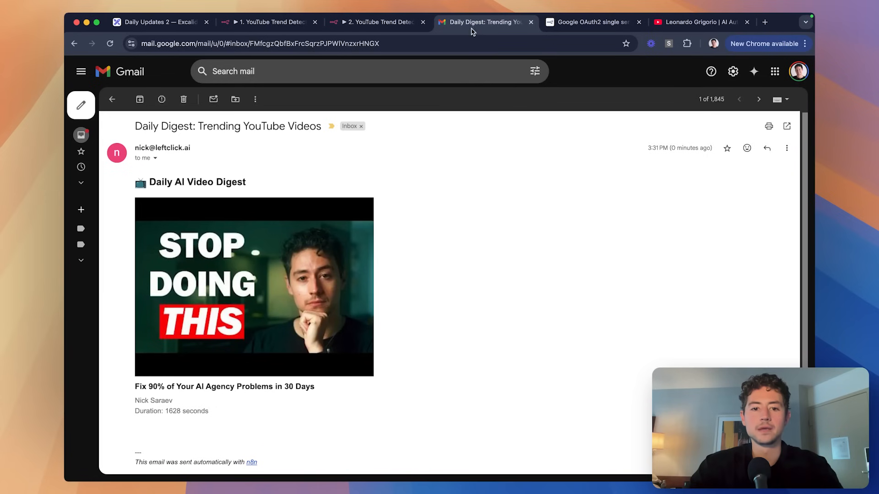
pyautogui.scroll(-3, 269, 414)
pyautogui.hotkey('ctrl', 'shift', 'Tab')
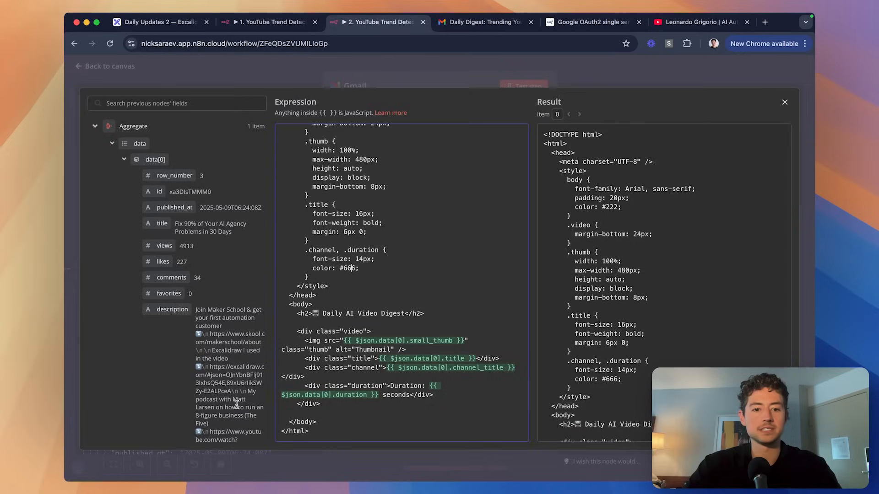
pyautogui.press('Escape')
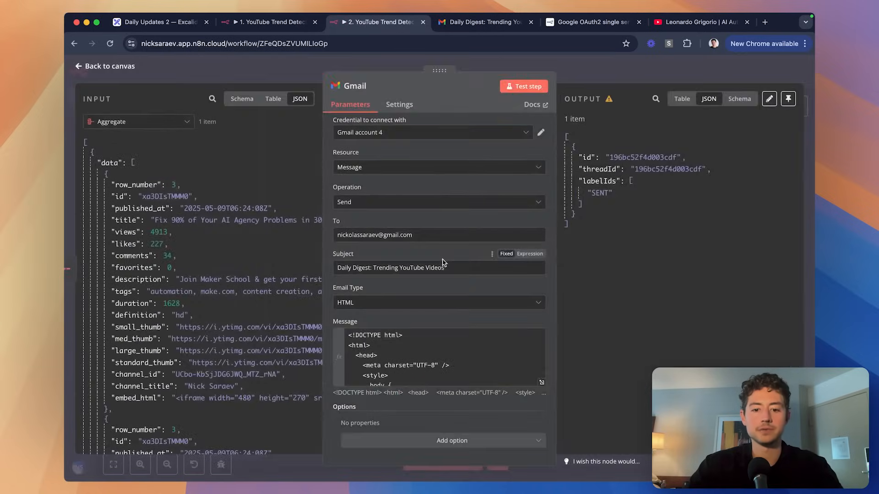
# Add the Append n8n Attribution option and switch it off.
pyautogui.click(411, 439)
pyautogui.click(414, 315)
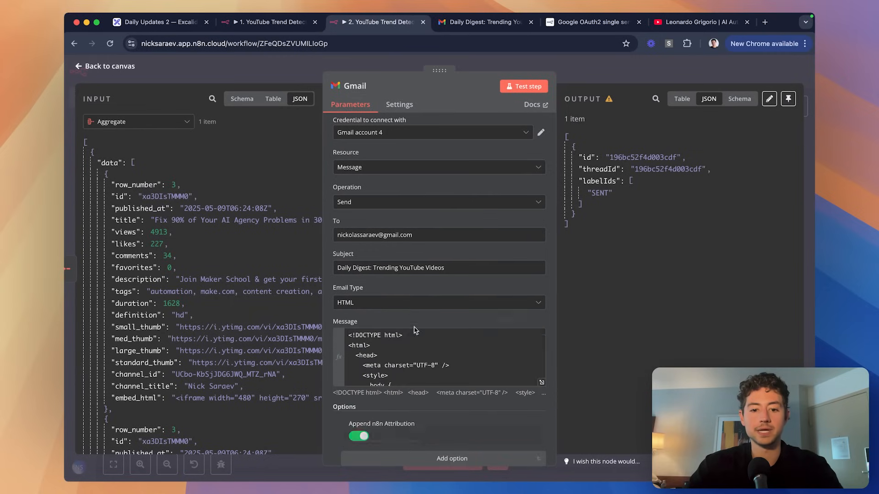
pyautogui.click(363, 438)
# Send a new test email and open the newest Daily Digest in Gmail, now without the n8n footer.
pyautogui.hotkey('ctrl', 'Tab')
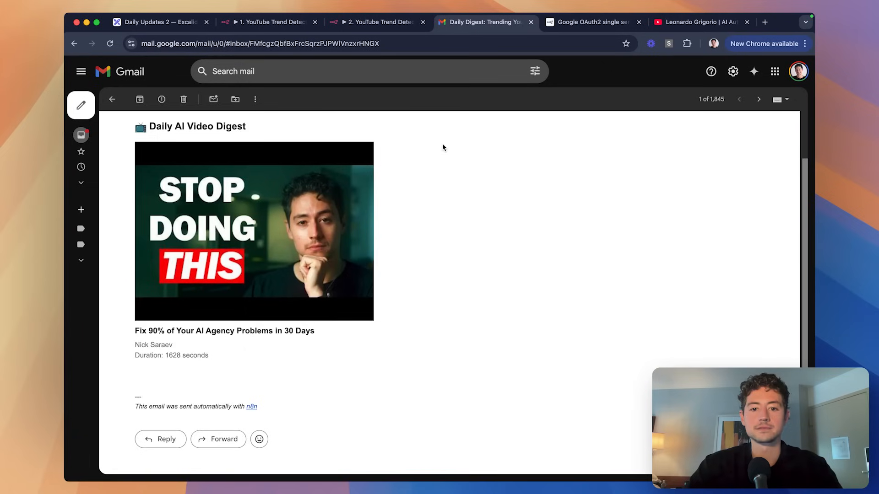
pyautogui.scroll(-1, 437, 201)
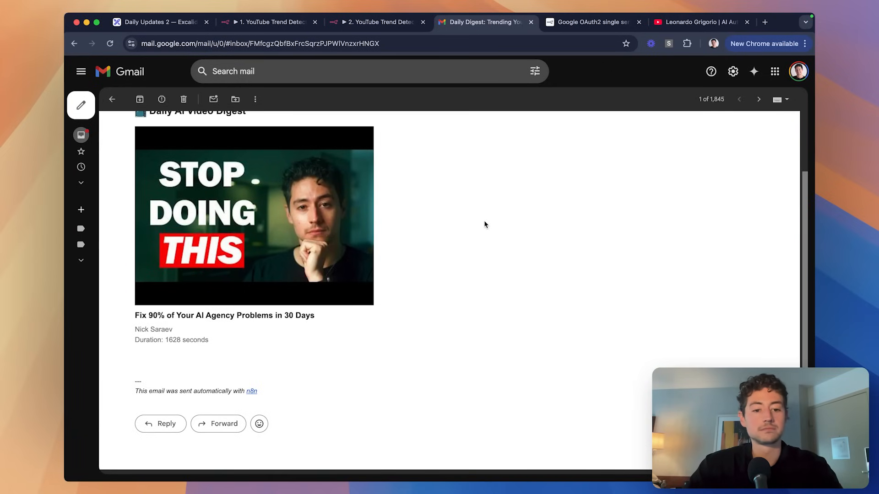
pyautogui.scroll(1, 481, 228)
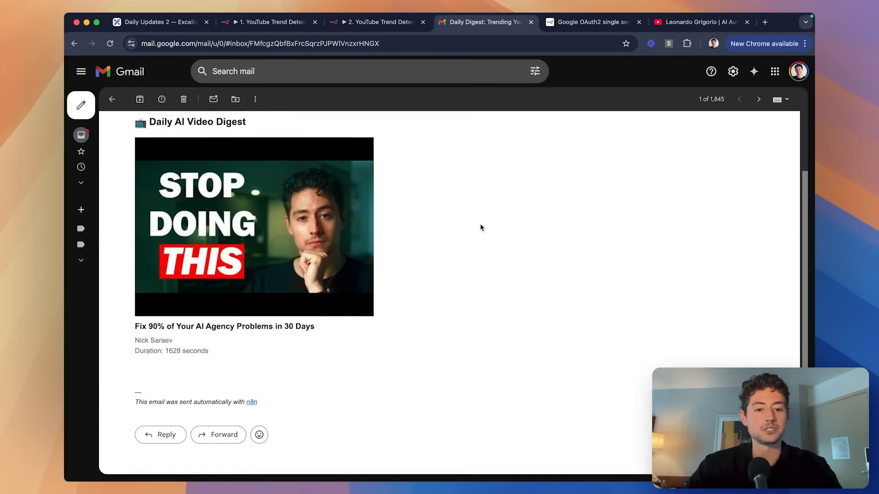
pyautogui.hotkey('ctrl', 'shift', 'Tab')
pyautogui.click(526, 87)
pyautogui.hotkey('ctrl', 'Tab')
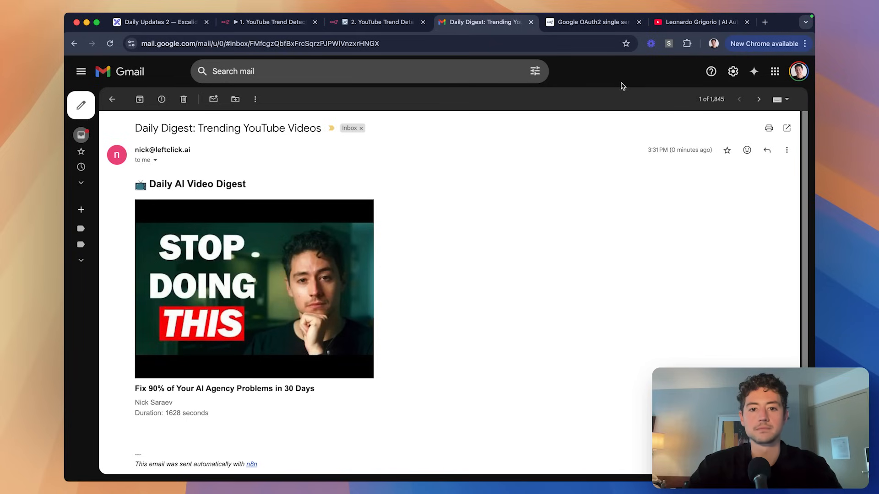
pyautogui.click(112, 99)
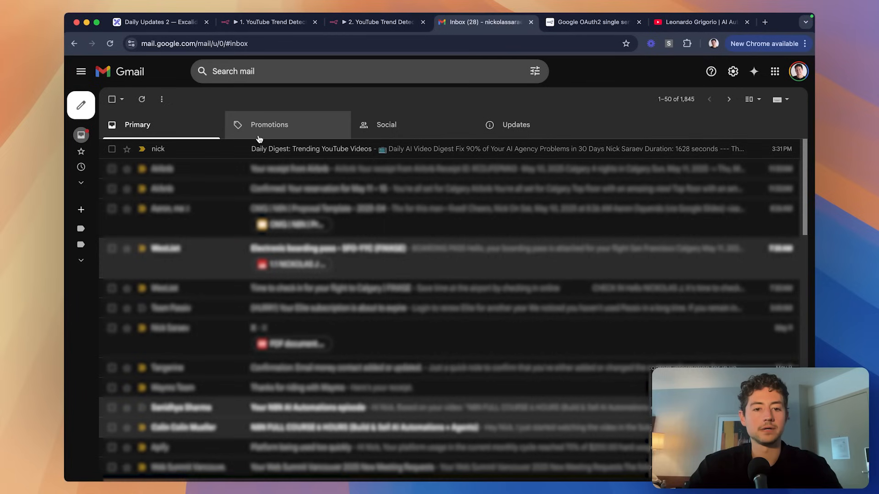
pyautogui.click(291, 144)
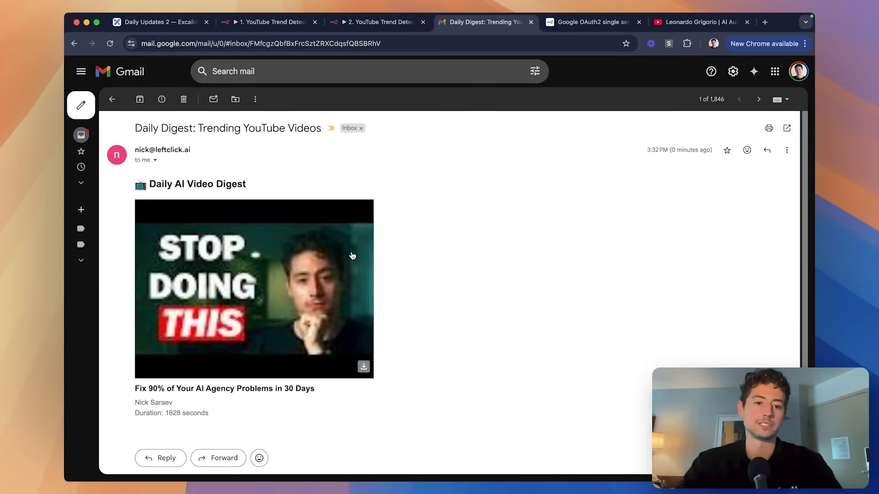
pyautogui.hotkey('ctrl', 'shift', 'Tab')
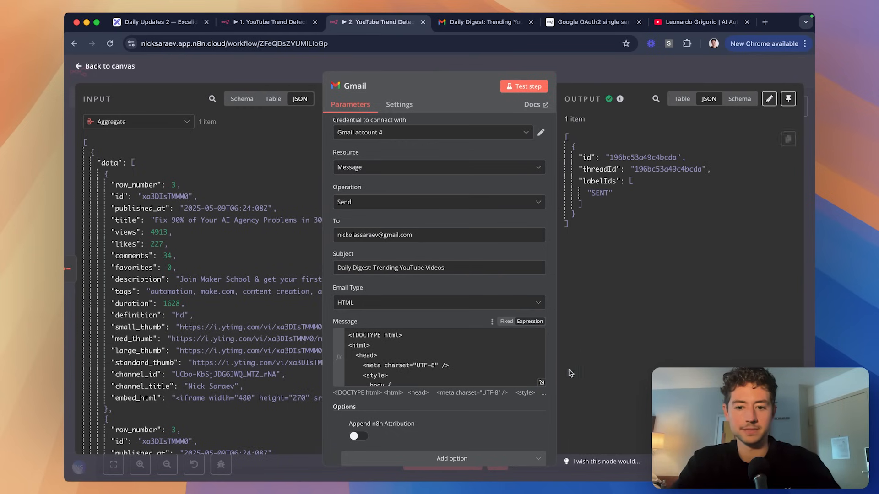
# Cap the thumbnail max-width at 240px and change small_thumb back to large_thumb.
pyautogui.click(541, 383)
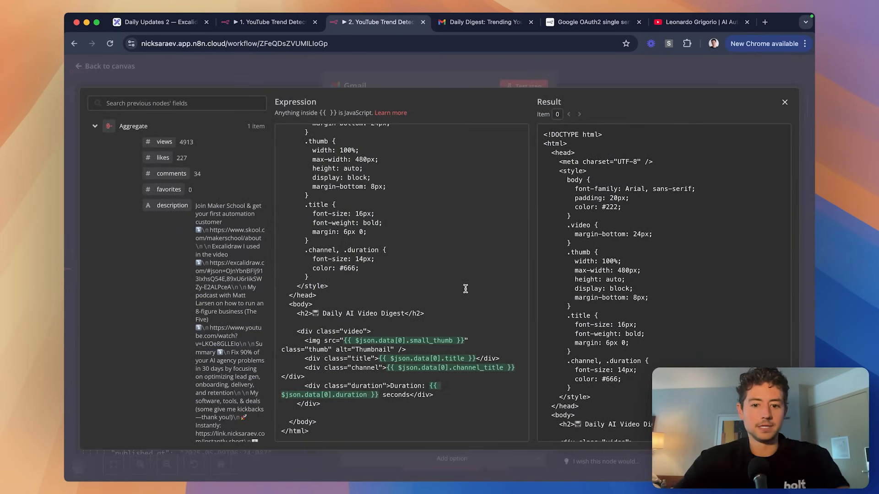
pyautogui.scroll(2, 468, 312)
pyautogui.scroll(4, 468, 313)
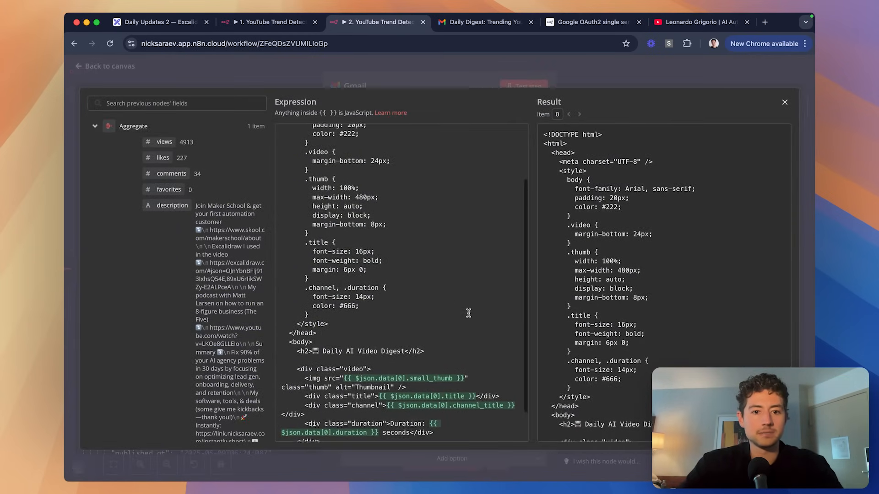
pyautogui.scroll(-4, 417, 269)
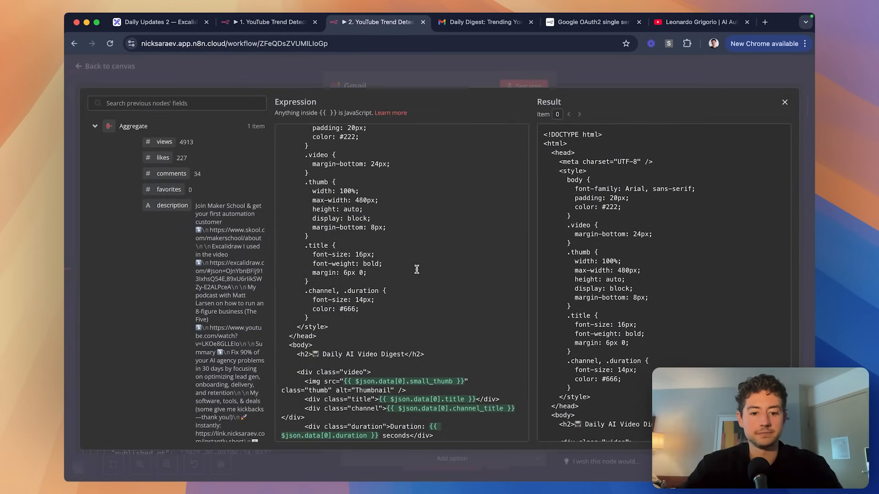
pyautogui.click(366, 201)
pyautogui.press('BackSpace')
pyautogui.press('BackSpace')
pyautogui.press('BackSpace')
pyautogui.scroll(-1, 389, 324)
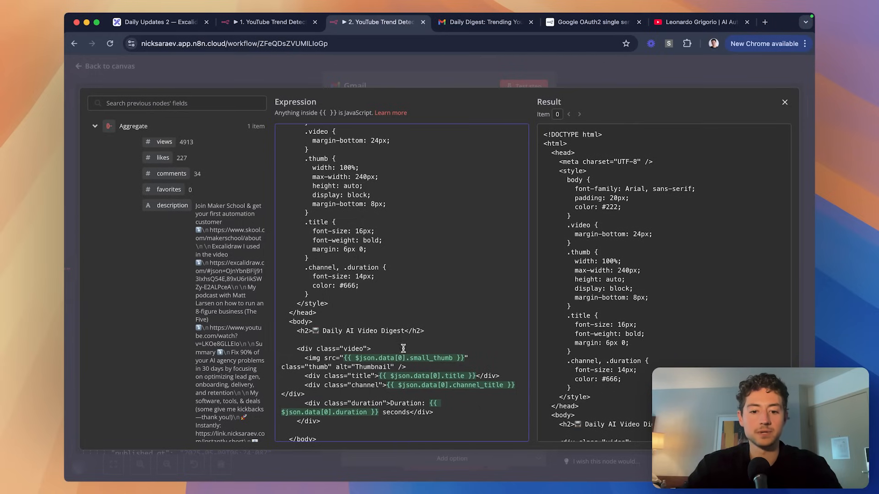
pyautogui.click(427, 358)
pyautogui.press('BackSpace')
pyautogui.press('BackSpace')
pyautogui.press('BackSpace')
pyautogui.press('BackSpace')
pyautogui.press('BackSpace')
pyautogui.write('large')
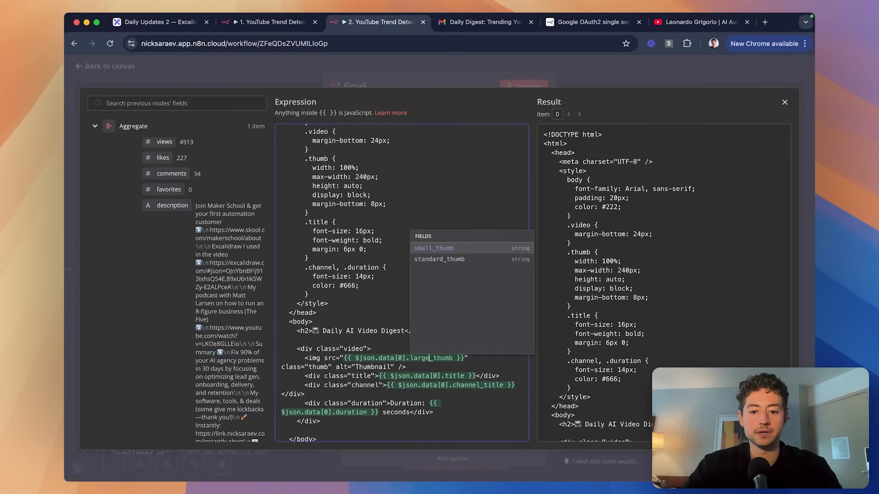
pyautogui.click(333, 282)
pyautogui.click(411, 261)
pyautogui.scroll(-1, 412, 261)
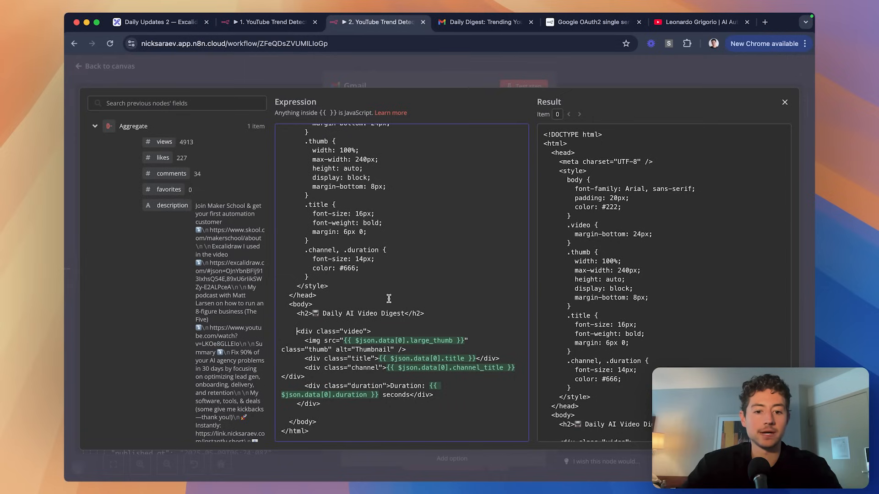
# Duplicate the video block in the message HTML by pasting a copy below it.
pyautogui.keyDown('shift'); pyautogui.click(337, 405); pyautogui.keyUp('shift')
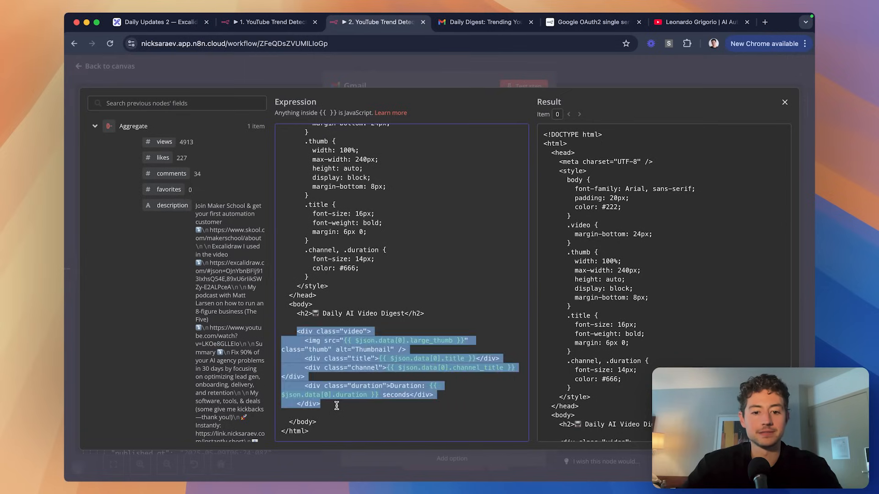
pyautogui.press('cmd+c')
pyautogui.click(336, 406)
pyautogui.press('Return')
pyautogui.press('Return')
pyautogui.press('cmd+v')
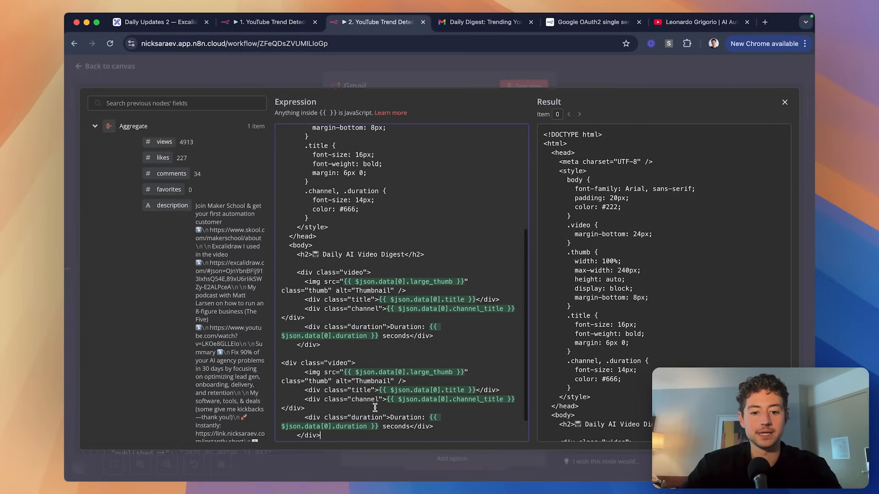
pyautogui.click(545, 74)
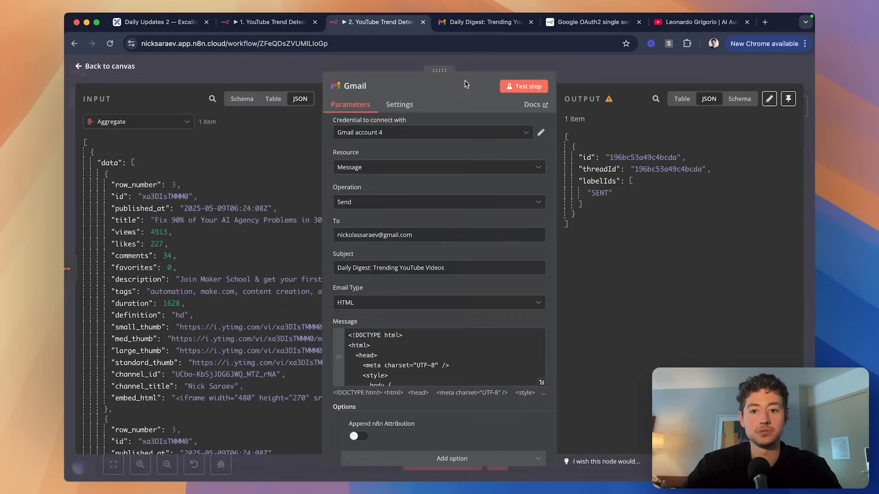
# Resend the test email and review the digest listing the same video twice in Gmail.
pyautogui.click(512, 86)
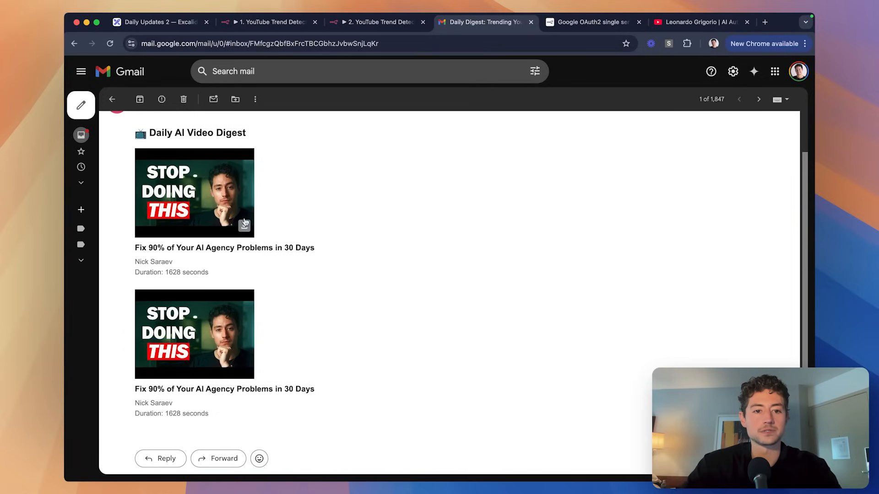
pyautogui.scroll(1, 322, 224)
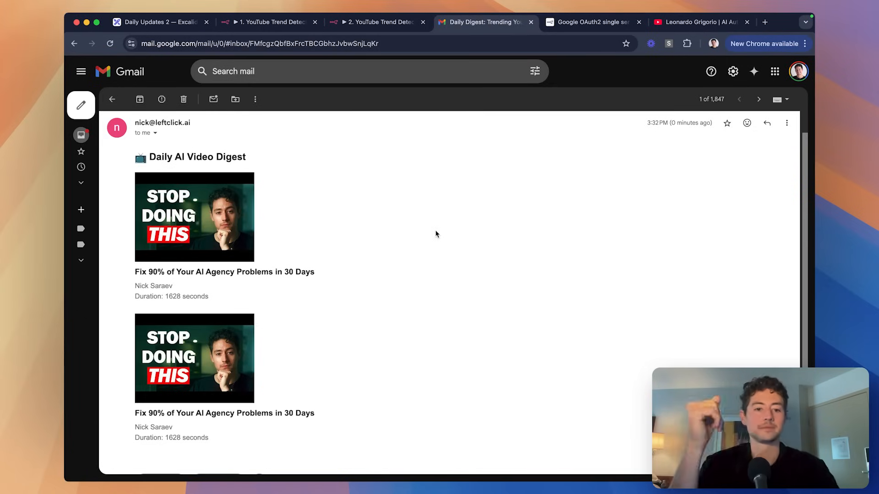
pyautogui.hotkey('ctrl', 'shift', 'Tab')
# Select the whole email HTML template and open ChatGPT with the GPT-4.5 model.
pyautogui.click(541, 382)
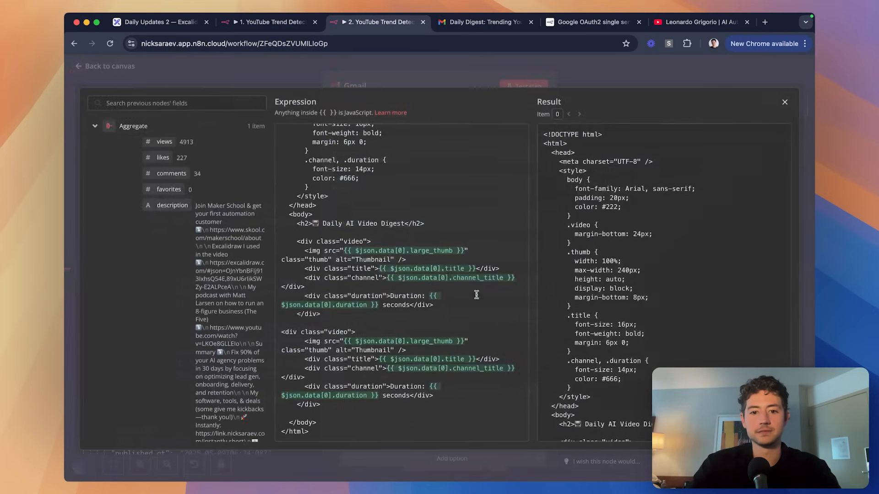
pyautogui.click(441, 277)
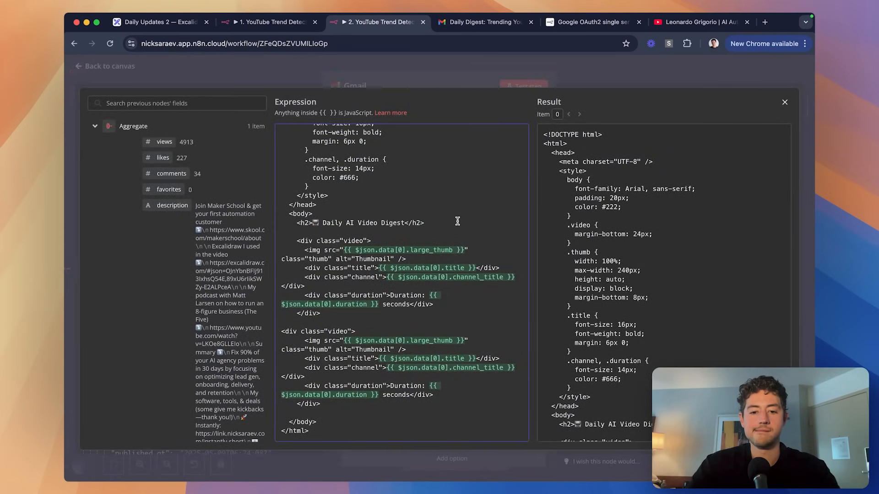
pyautogui.press('super+a')
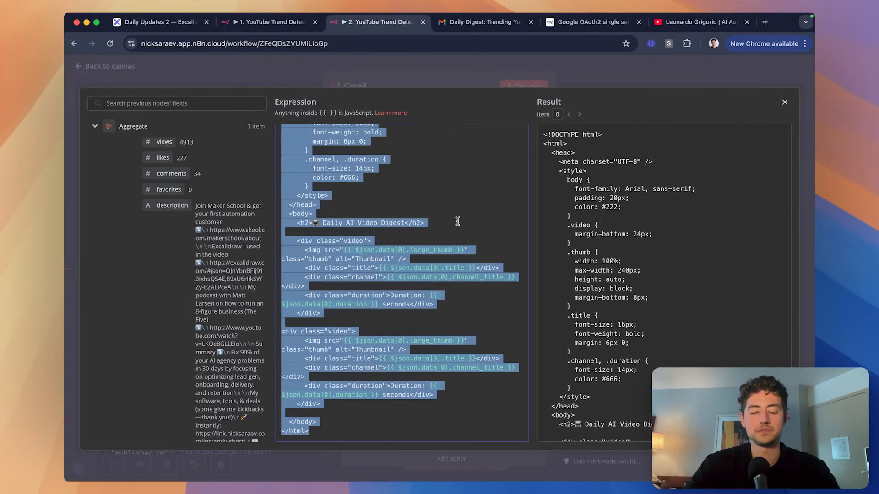
pyautogui.hotkey('alt', 'space')
pyautogui.click(392, 276)
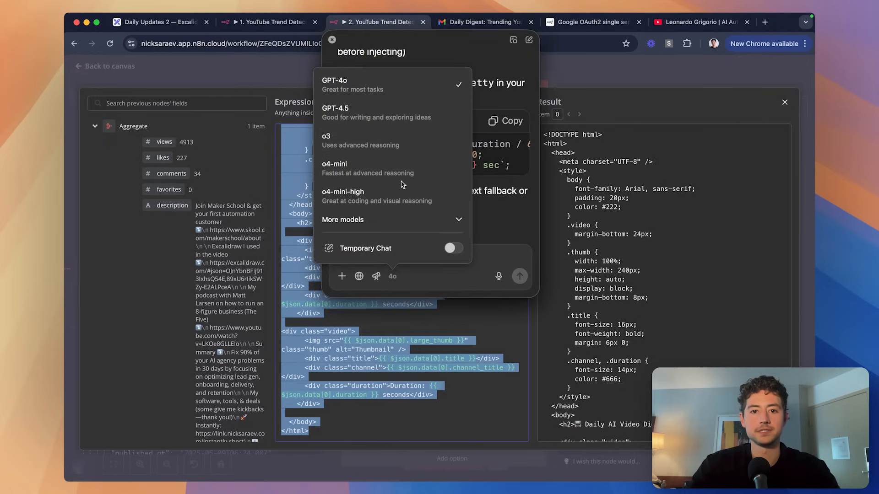
pyautogui.click(357, 112)
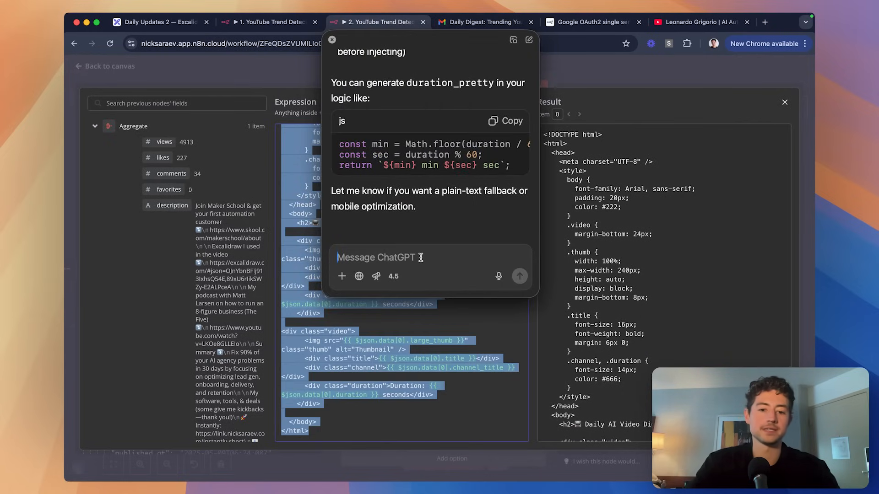
# Write that the stacked videos look bad and ask for a minimalistic, sleek side-by-side grid.
pyautogui.write('This is')
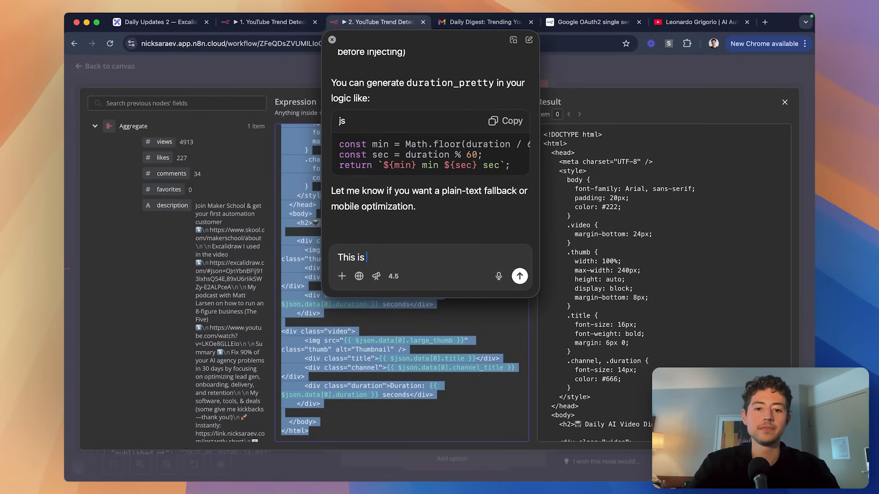
pyautogui.write(" an HTML template that's ")
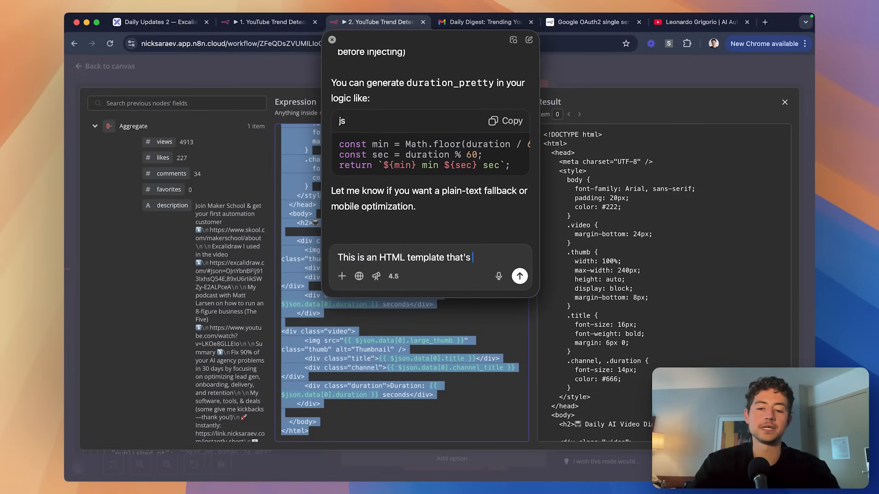
pyautogui.write('supposed to return a')
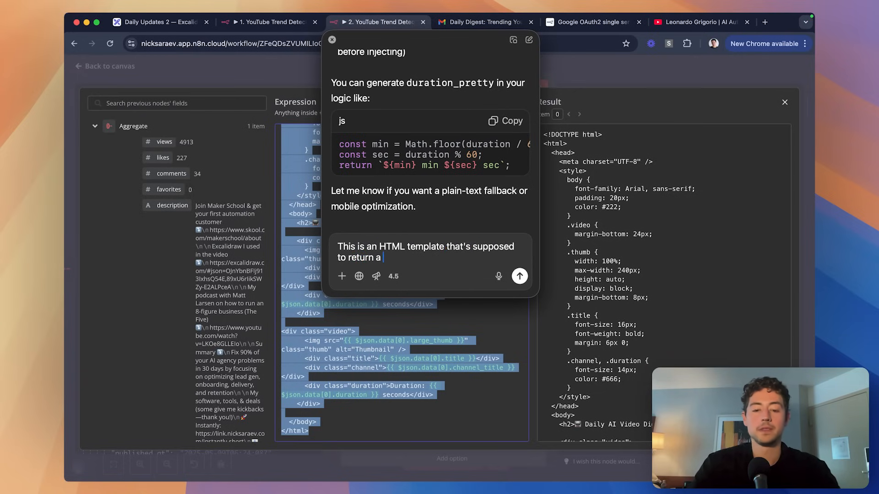
pyautogui.write(' nice-looking, minimalistic li')
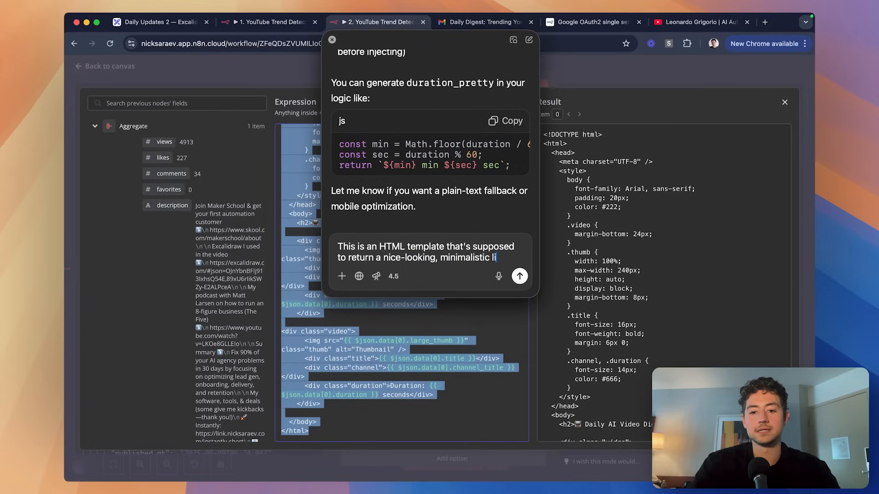
pyautogui.write('st of hi')
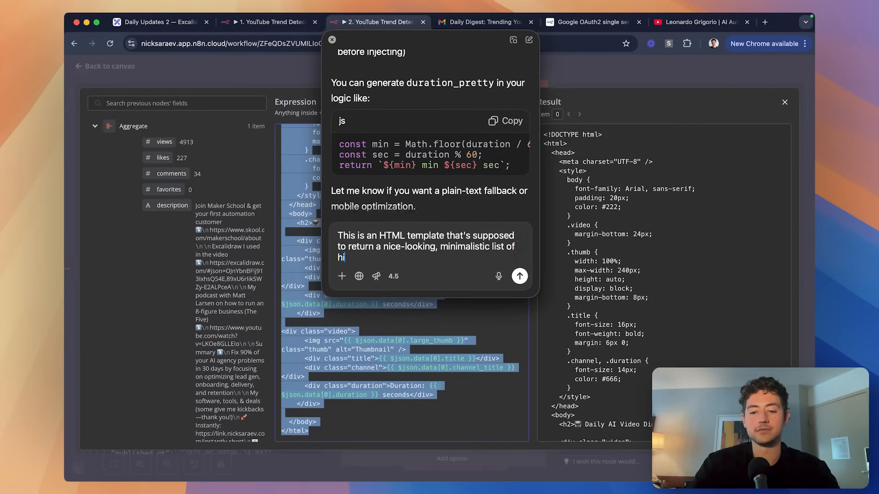
pyautogui.write('gh-performing YouTube ')
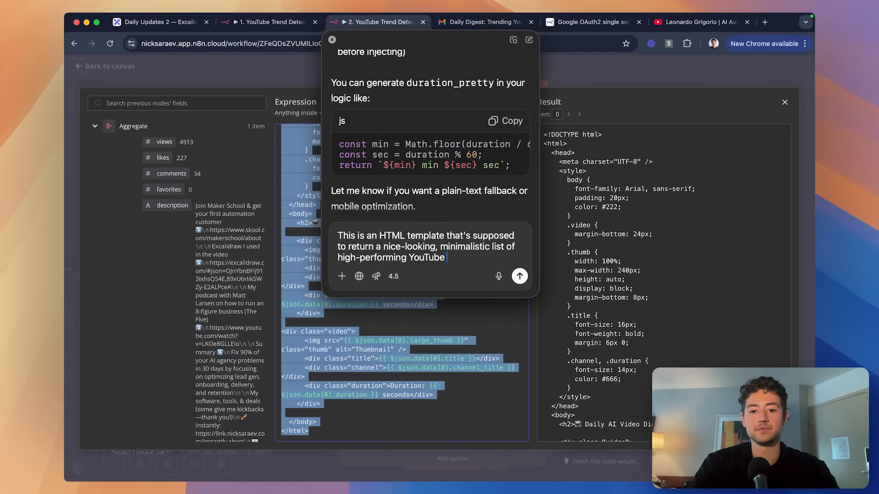
pyautogui.write('as e')
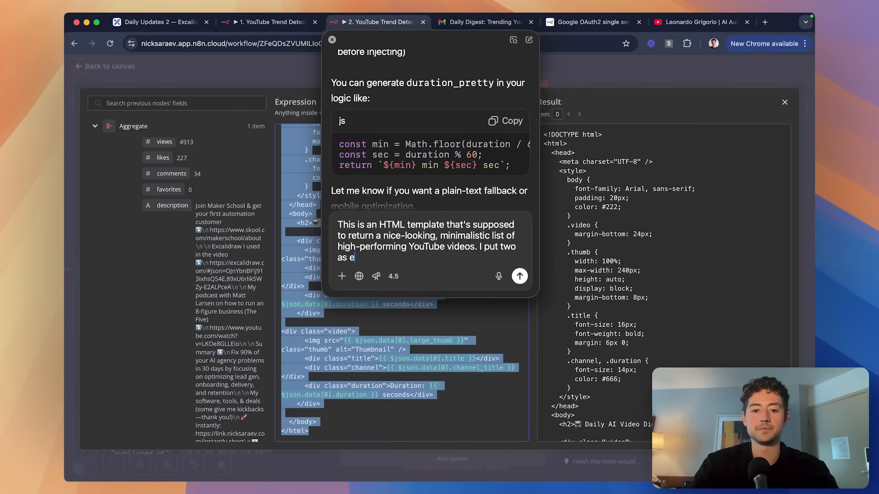
pyautogui.press('BackSpace')
pyautogui.write('an example, u')
pyautogui.press('BackSpace')
pyautogui.write('but')
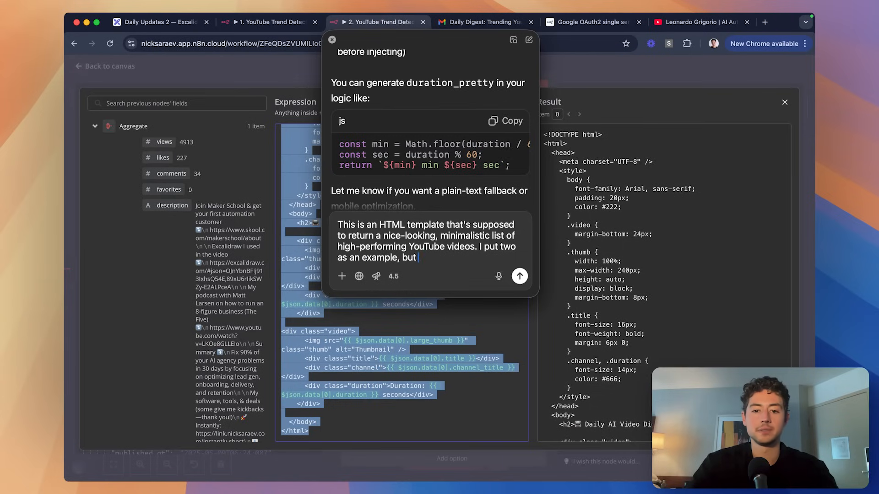
pyautogui.write(' it should scale to infinitely many.')
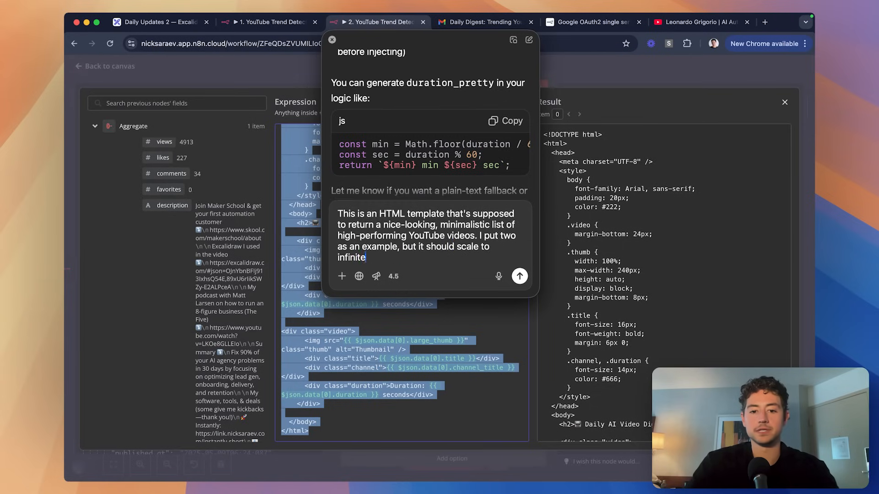
pyautogui.hotkey('shift', 'Return')
pyautogui.hotkey('shift', 'Return')
pyautogui.write('Right now this lo')
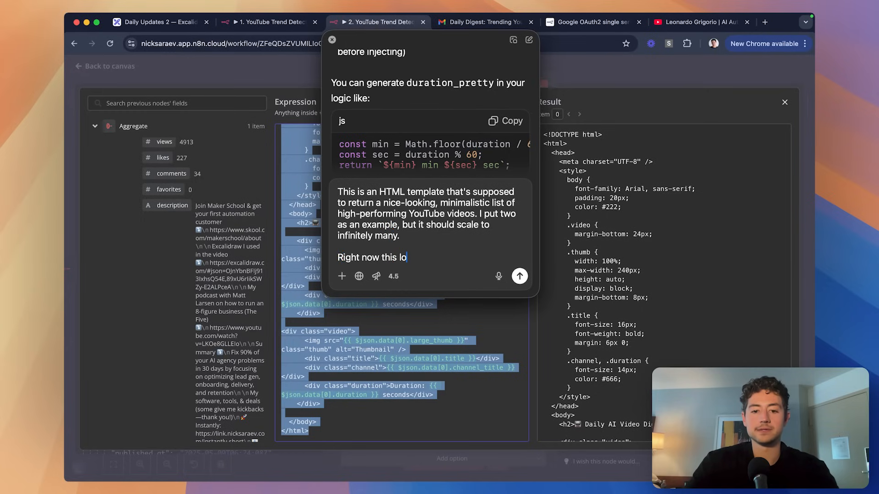
pyautogui.hotkey('alt', 'shift', 'Left')
pyautogui.hotkey('alt', 'shift', 'Left')
pyautogui.write("looks bad, because they're stacked on top of each other (and I")
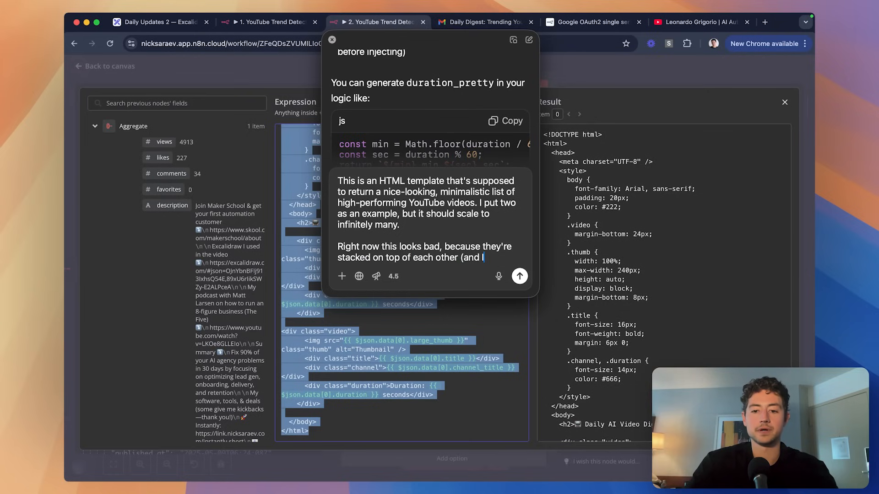
pyautogui.write(" don't like the formatting et")
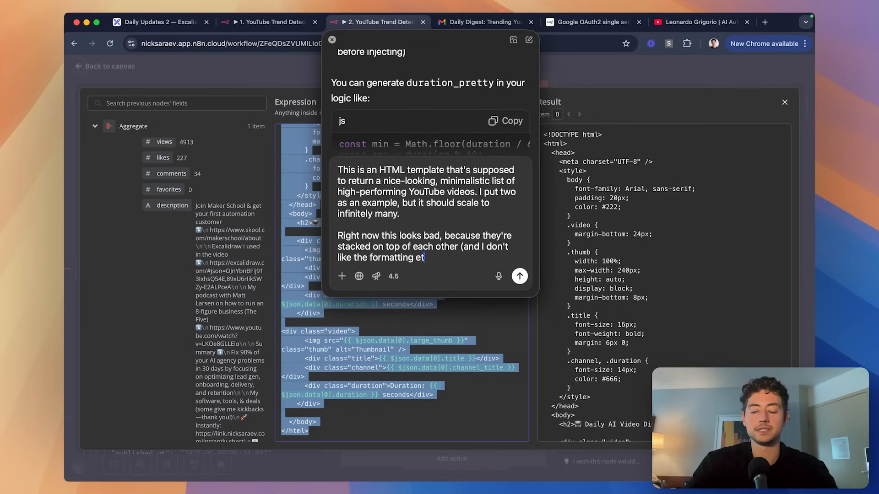
pyautogui.write('c).')
pyautogui.hotkey('shift', 'Return')
pyautogui.hotkey('shift', 'Return')
pyautogui.write('Fix this so it')
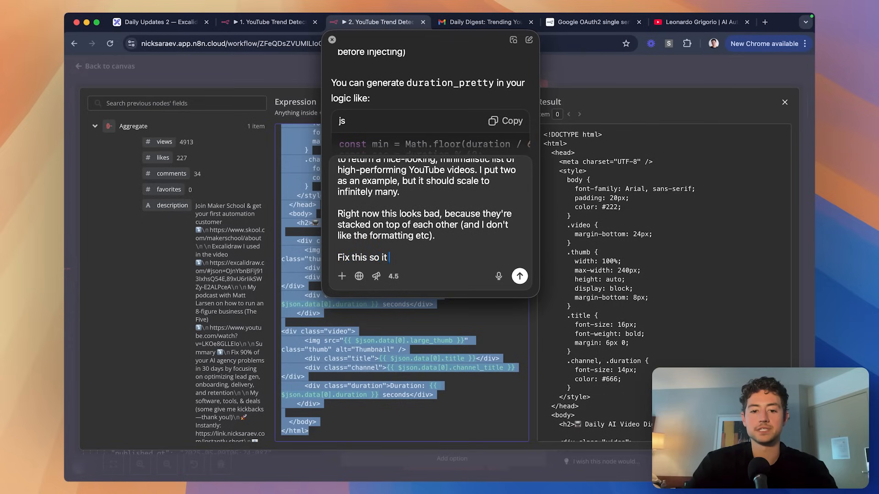
pyautogui.write(' looks nice and clean, and')
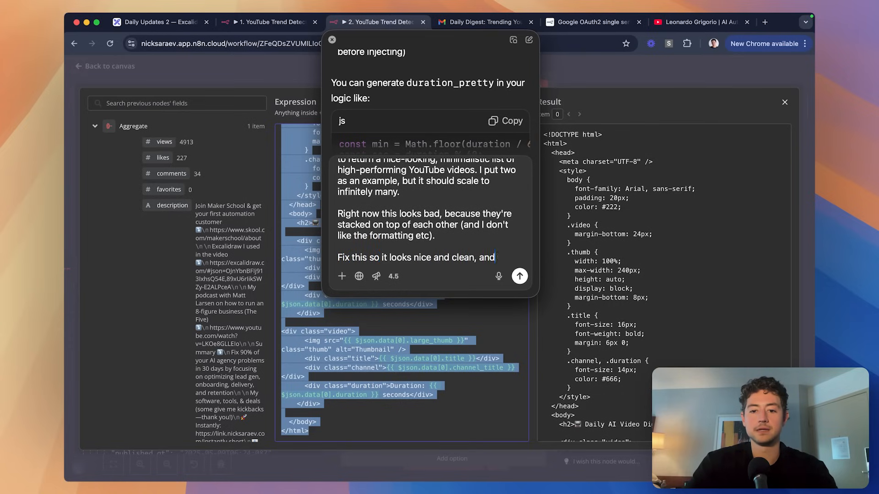
pyautogui.write(' the vide')
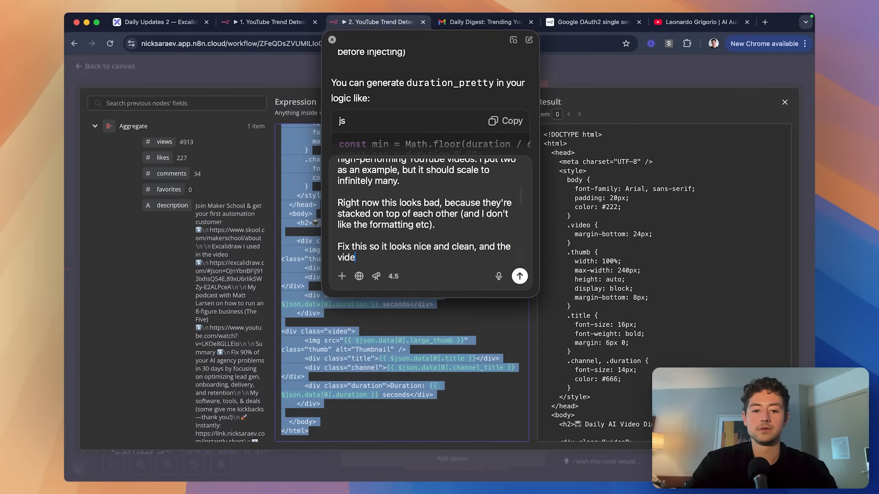
pyautogui.write('os are side-by-side in som')
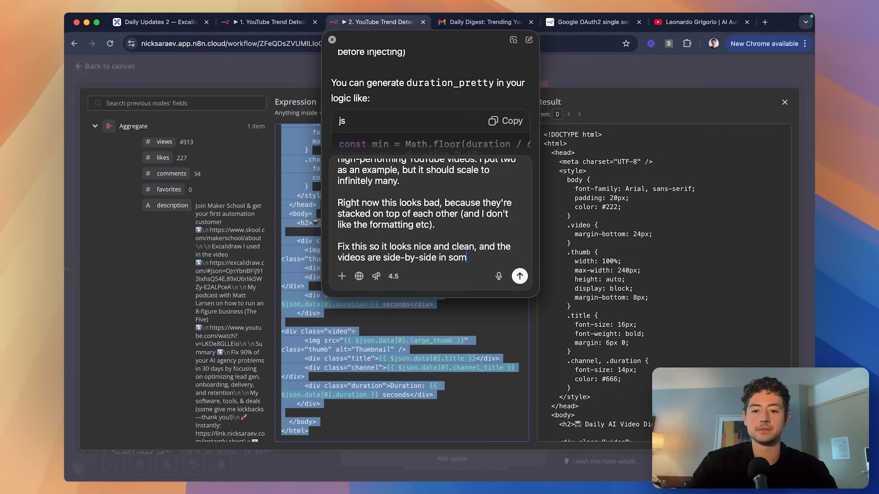
pyautogui.write('e sort of minimalistic but sle')
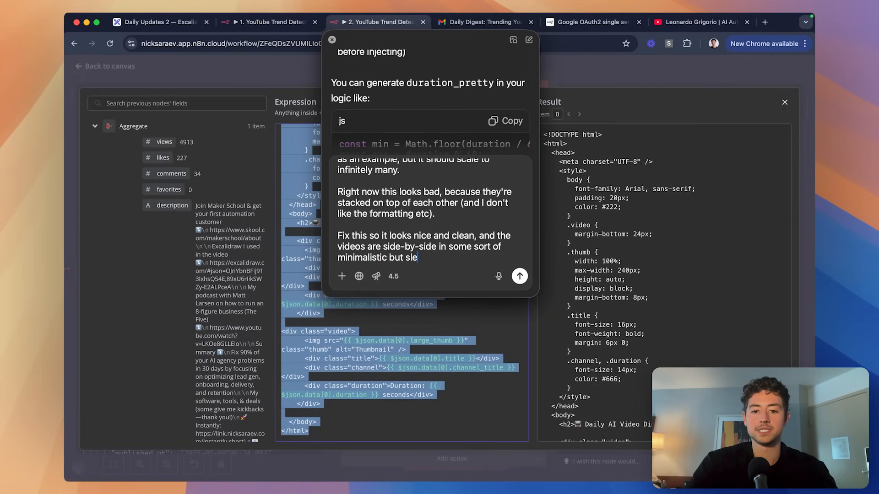
pyautogui.write('ek grid pattern.')
# Paste the current HTML template inside a ``` code block and send the request.
pyautogui.hotkey('shift', 'Return')
pyautogui.hotkey('shift', 'Return')
pyautogui.write('```')
pyautogui.hotkey('shift', 'Return')
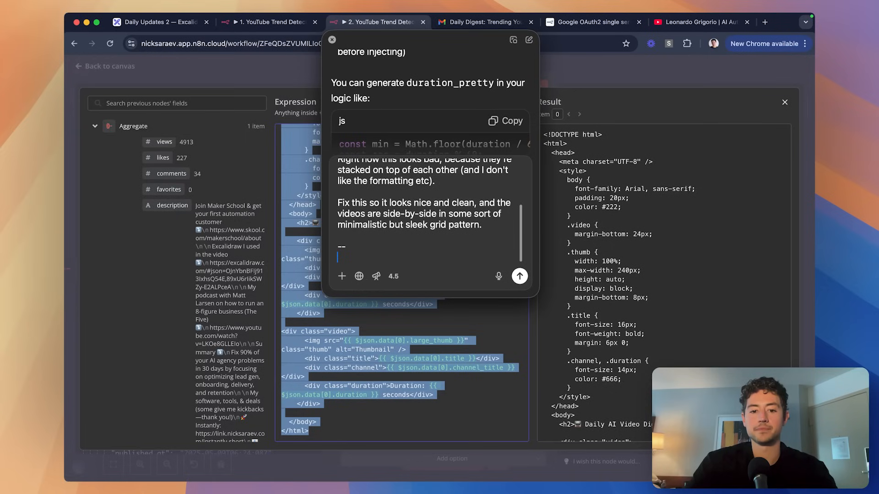
pyautogui.scroll(2, 372, 258)
pyautogui.scroll(-3, 372, 258)
pyautogui.hotkey('ctrl', 'v')
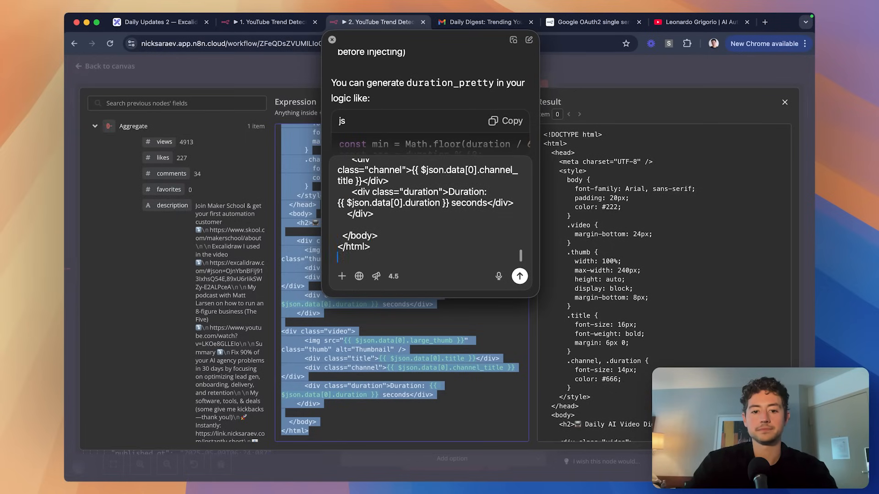
pyautogui.hotkey('shift', 'Return')
pyautogui.hotkey('shift', 'Return')
pyautogui.press('Return')
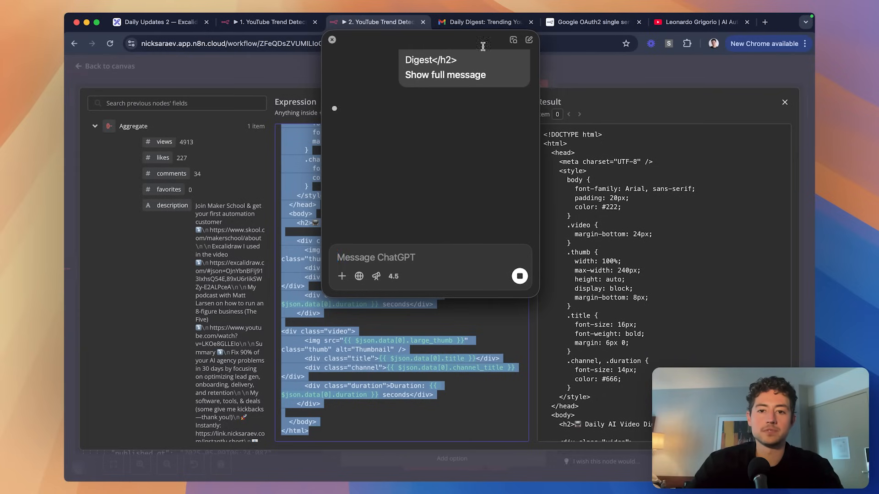
# Move the ChatGPT window aside and scroll through its CSS-grid reply.
pyautogui.moveTo(483, 46); pyautogui.dragTo(660, 43)
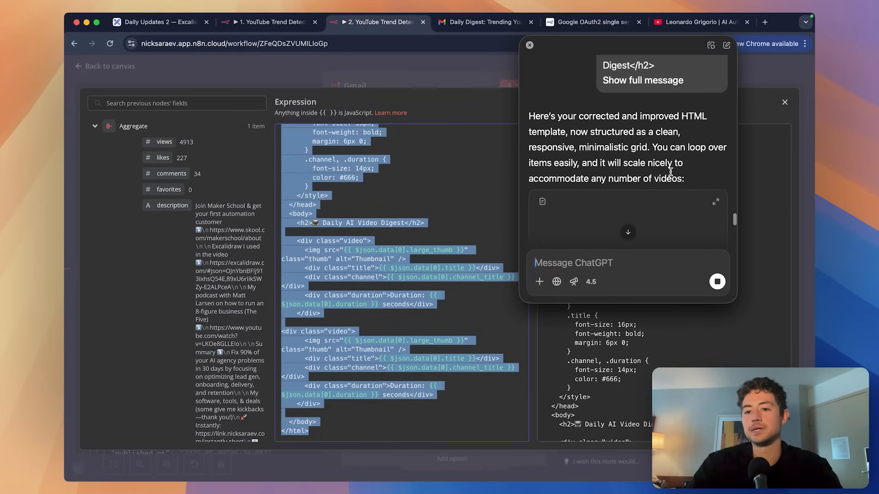
pyautogui.scroll(10, 678, 169)
pyautogui.scroll(-10, 671, 172)
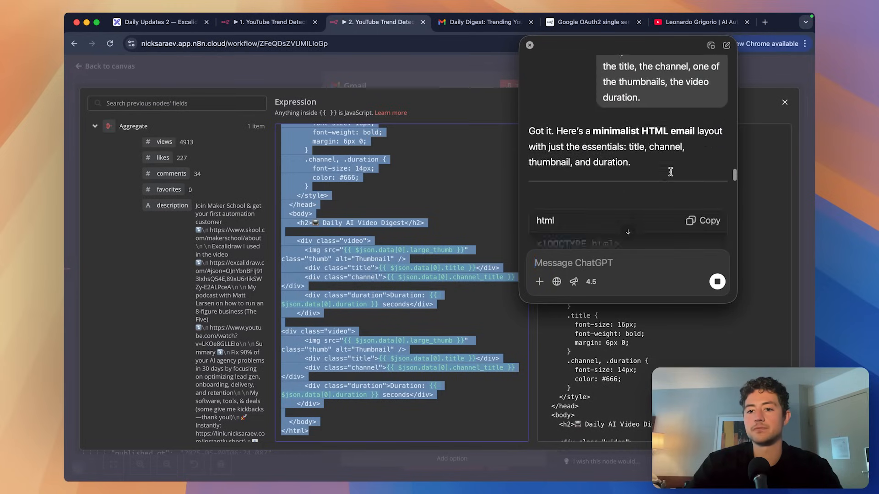
pyautogui.scroll(2, 671, 171)
pyautogui.scroll(-5, 670, 171)
pyautogui.scroll(-15, 670, 172)
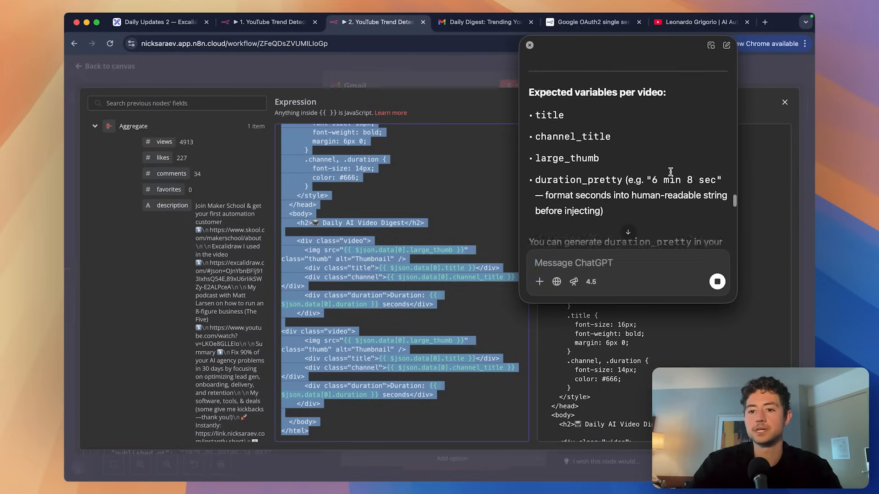
pyautogui.scroll(-10, 681, 151)
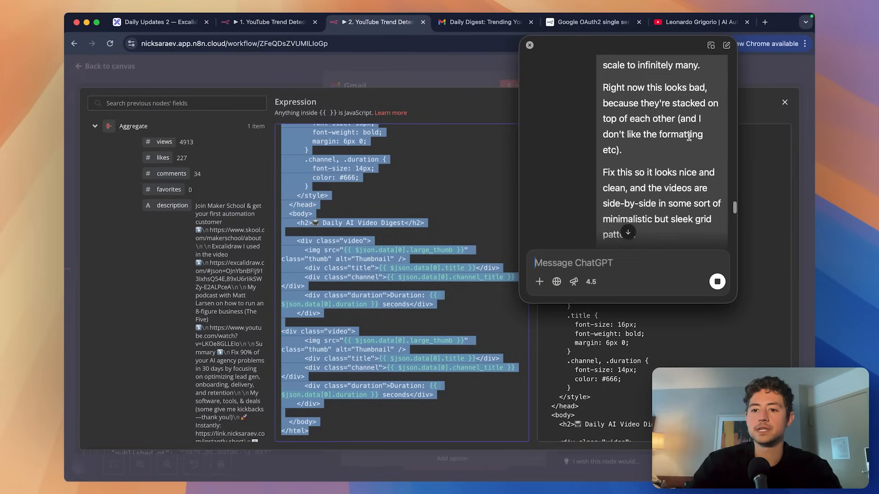
# Stop the reply and send 'Sorry—this is an HTML email. So it needs to be formatted in light of that.'.
pyautogui.click(717, 281)
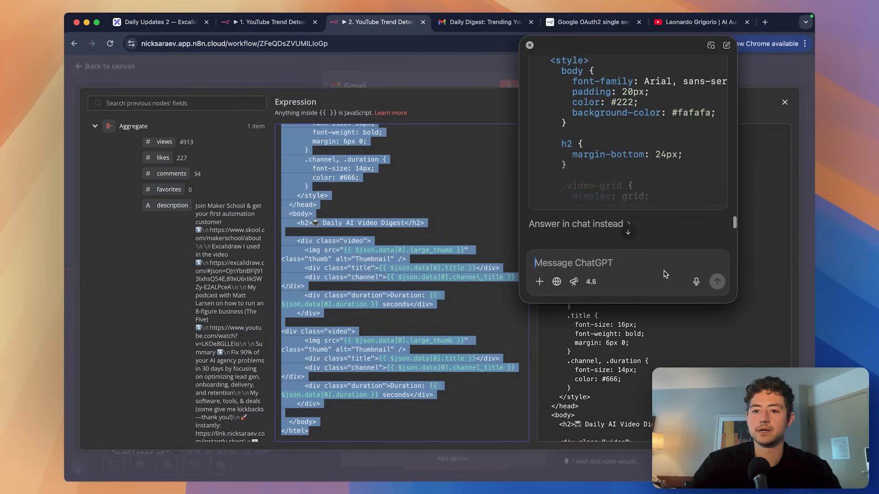
pyautogui.write('Sorry—this is an HTML email. So it')
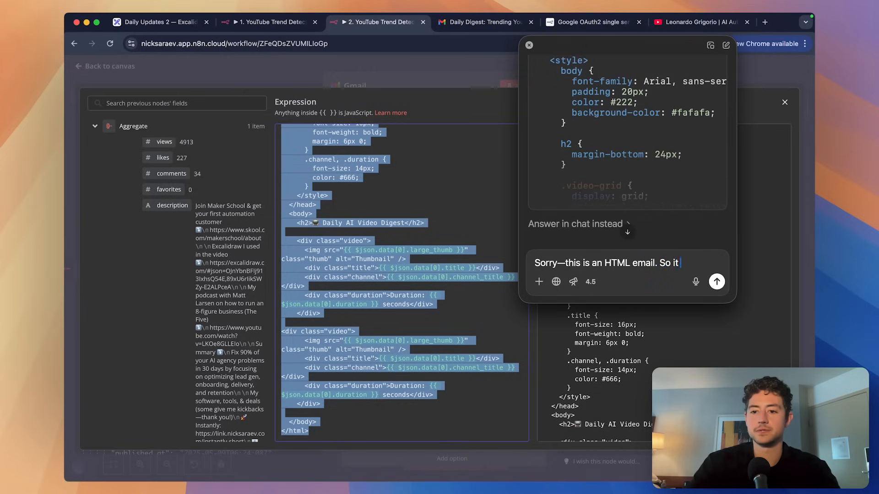
pyautogui.write(' needs to be formatted')
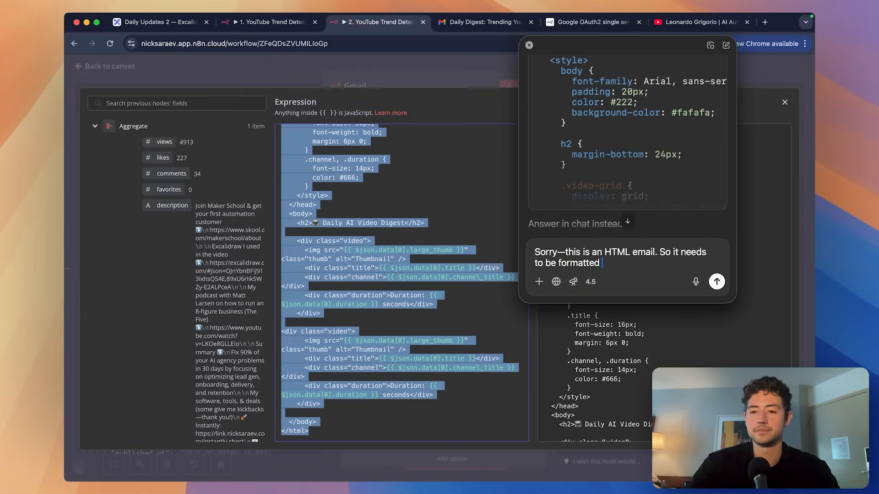
pyautogui.write(' in light of that.')
pyautogui.press('Return')
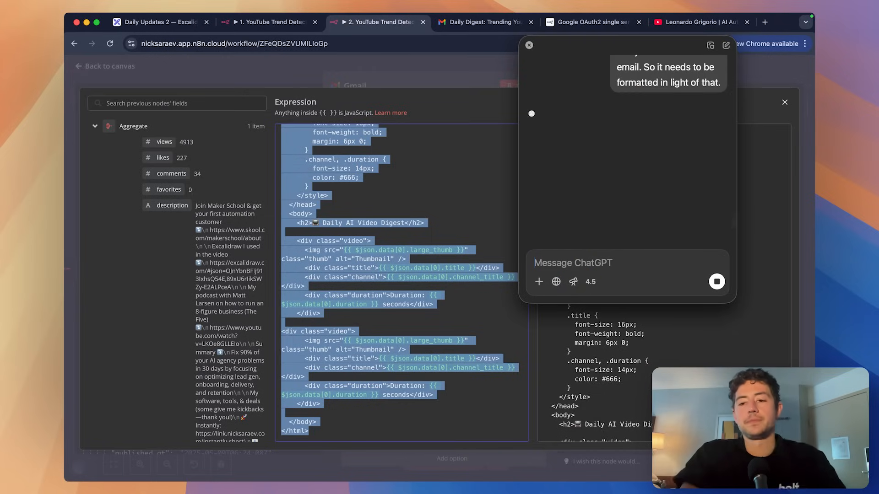
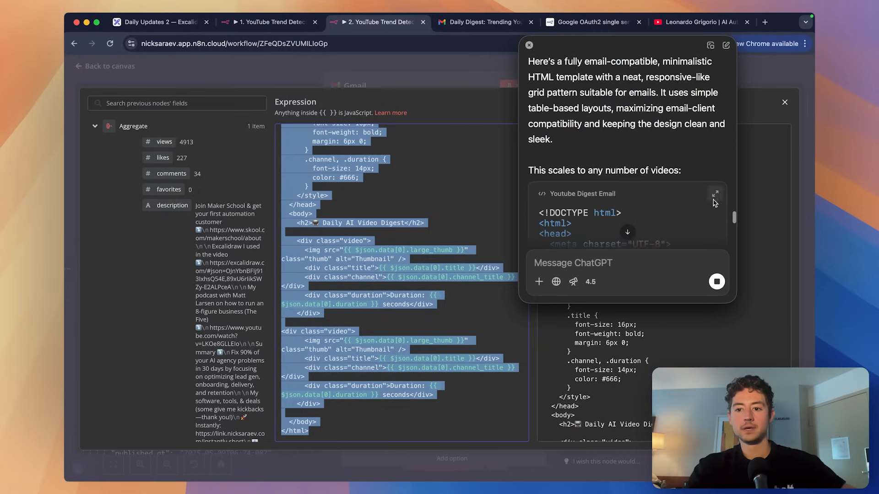
# Open the chat in the full ChatGPT app and preview the Youtube Digest Email template.
pyautogui.click(712, 195)
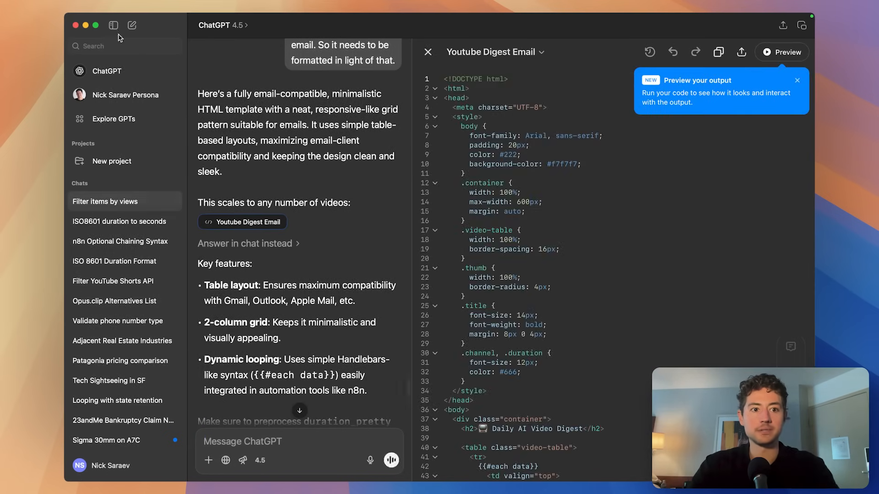
pyautogui.click(113, 26)
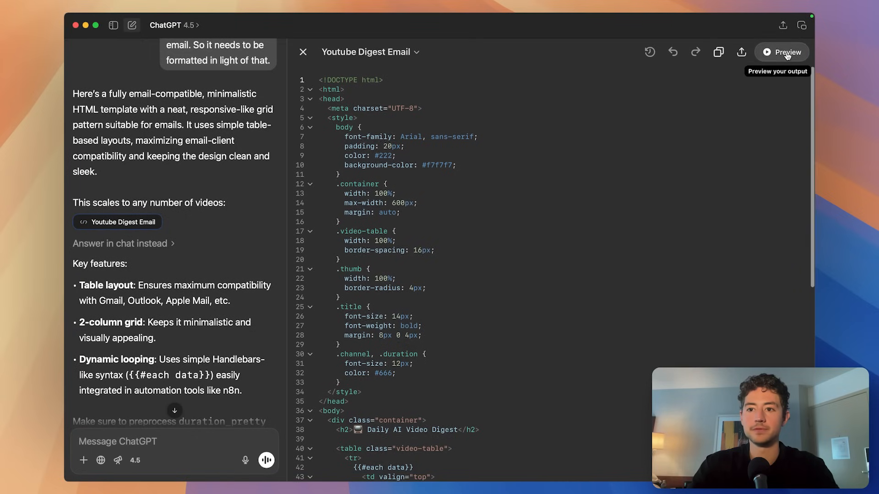
pyautogui.click(770, 53)
pyautogui.scroll(-1, 546, 174)
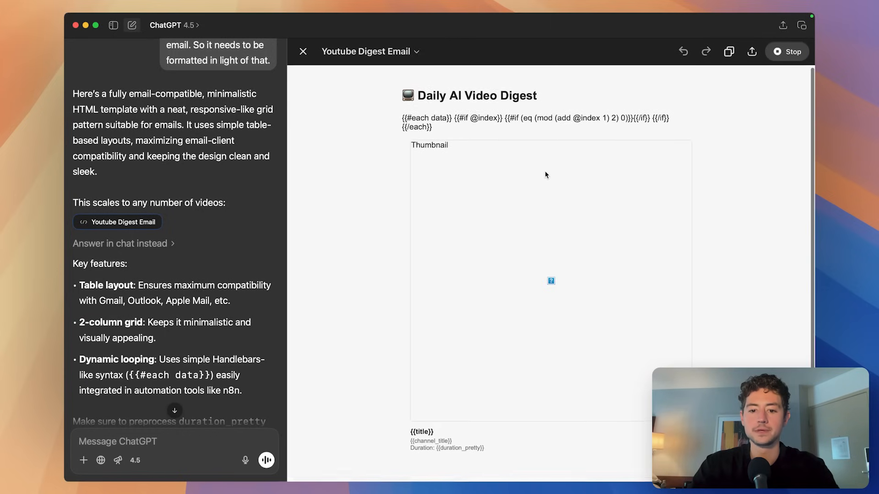
pyautogui.click(303, 52)
pyautogui.scroll(3, 490, 202)
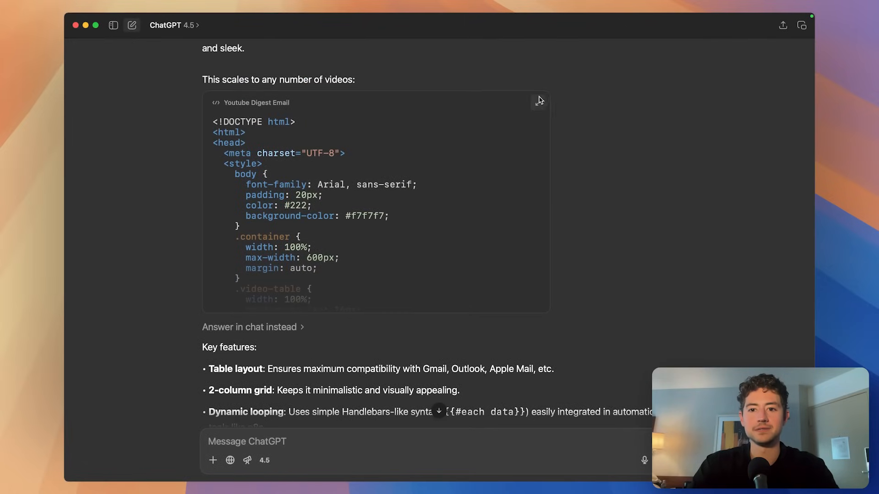
pyautogui.click(538, 100)
pyautogui.click(424, 54)
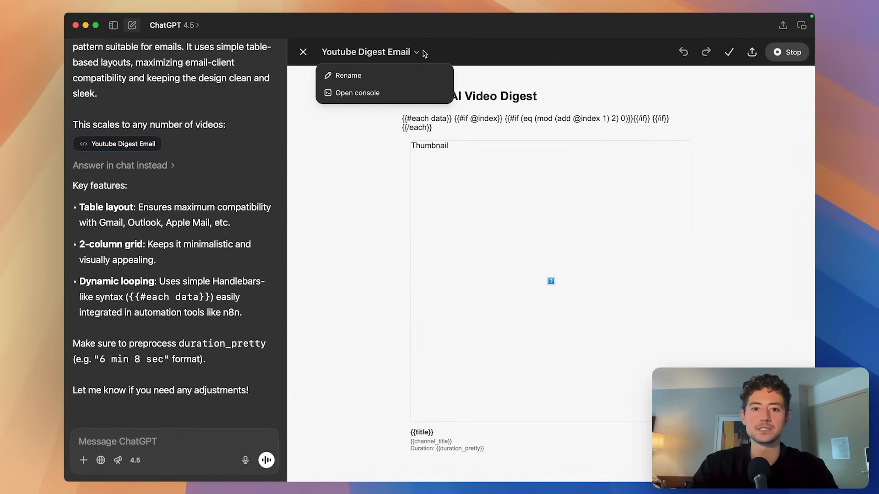
pyautogui.click(572, 65)
pyautogui.click(774, 55)
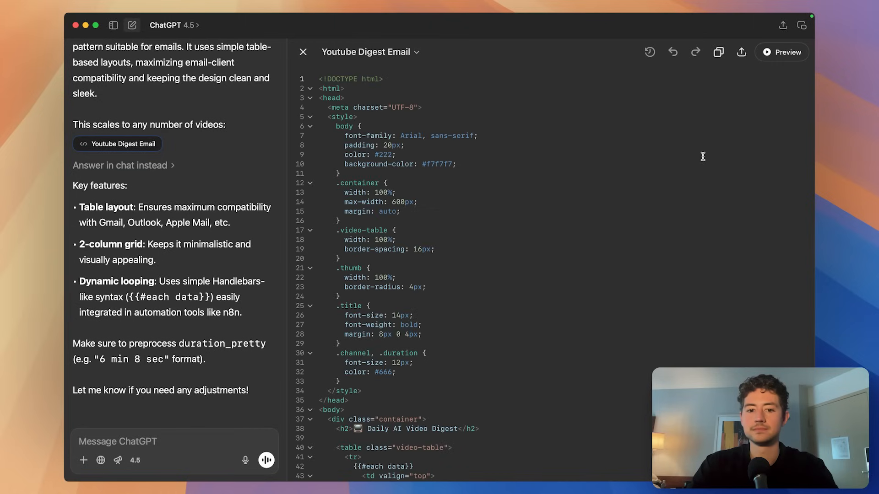
pyautogui.scroll(-10, 558, 209)
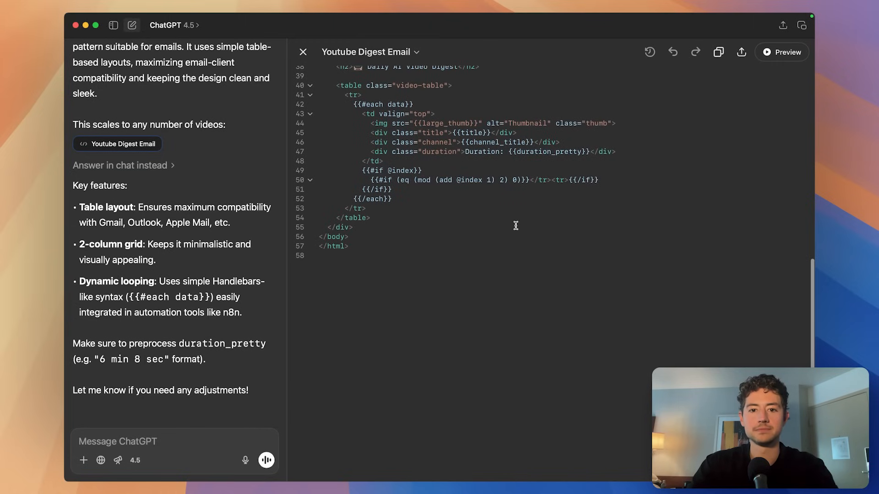
pyautogui.scroll(3, 516, 225)
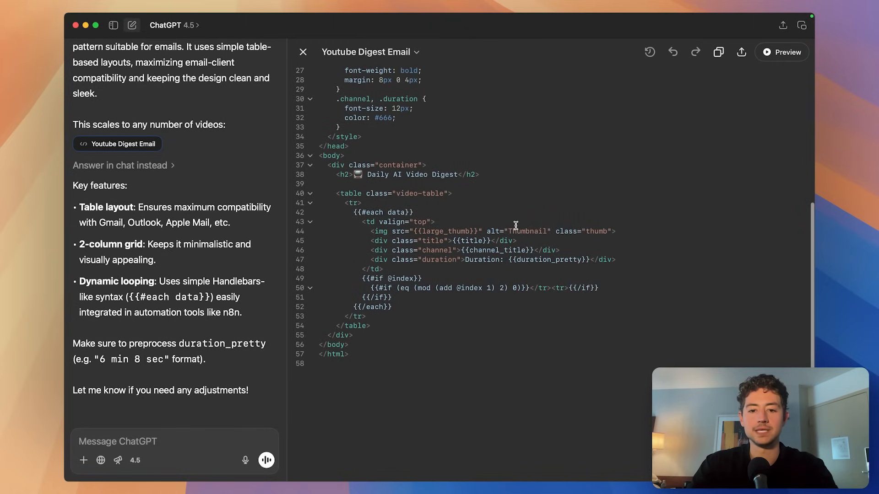
# Delete the {{#each data}} opener and the closing {{/if}} and {{/each}} lines from the template.
pyautogui.tripleClick(456, 211)
pyautogui.press('BackSpace')
pyautogui.tripleClick(409, 297)
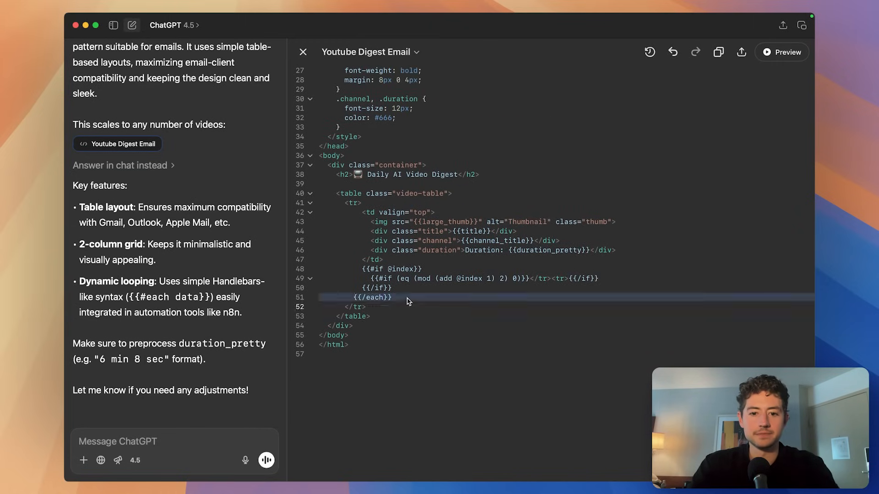
pyautogui.tripleClick(353, 288)
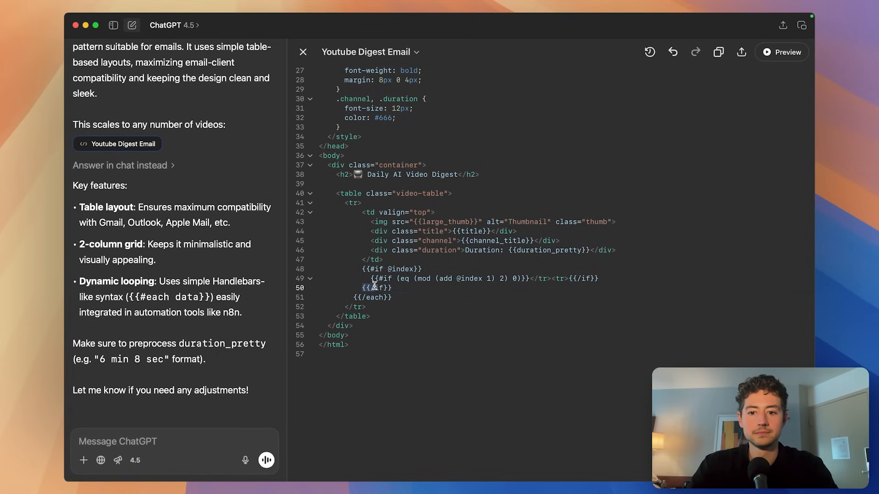
pyautogui.tripleClick(375, 287)
pyautogui.keyDown('shift'); pyautogui.click(406, 296); pyautogui.keyUp('shift')
pyautogui.press('BackSpace')
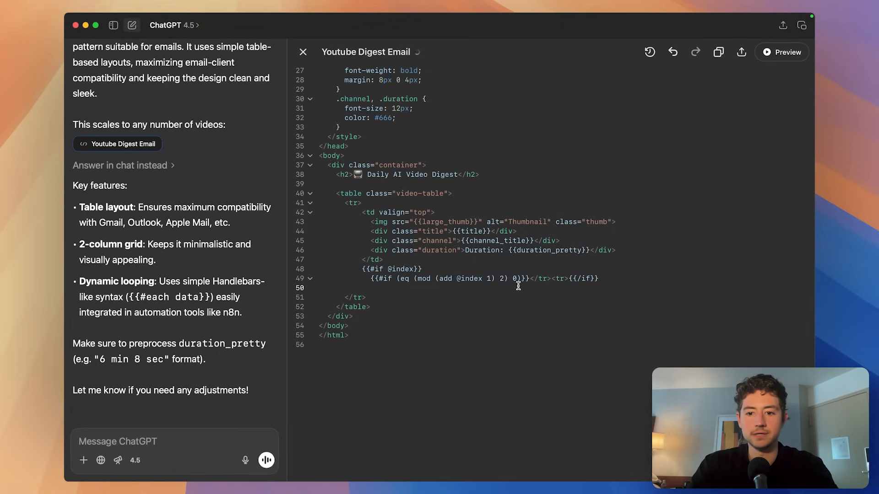
# Remove the {{#if}} row-break conditions, leftover {{/if}}, and stray <tr> and </tr> tags.
pyautogui.moveTo(531, 278); pyautogui.dragTo(522, 257)
pyautogui.press('BackSpace')
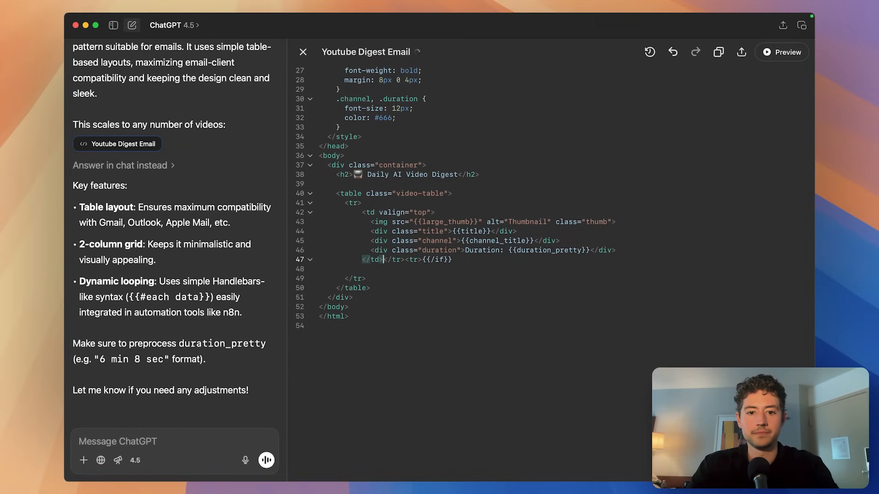
pyautogui.moveTo(453, 259); pyautogui.dragTo(422, 259)
pyautogui.press('BackSpace')
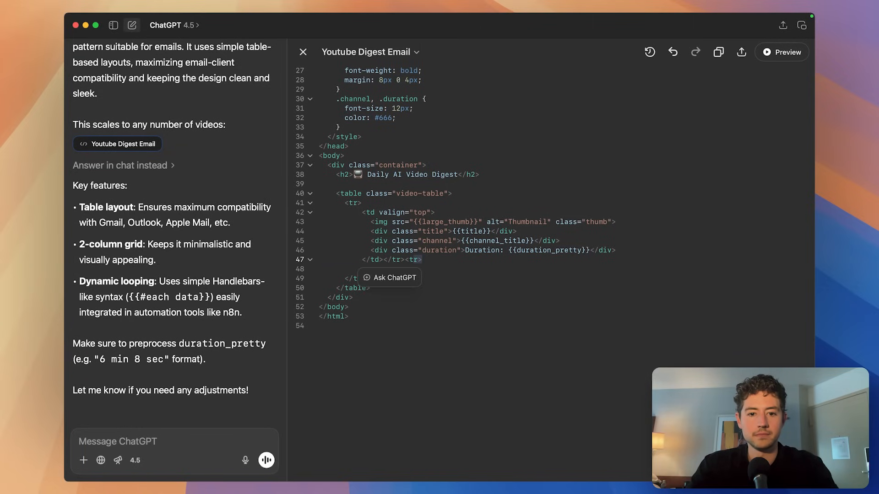
pyautogui.press('BackSpace')
pyautogui.click(479, 278)
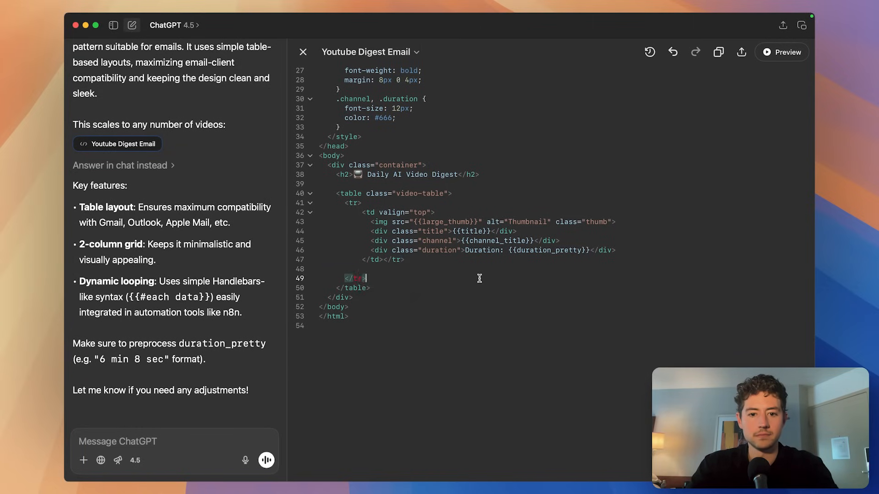
pyautogui.click(421, 261)
pyautogui.hotkey('shift', 'Left')
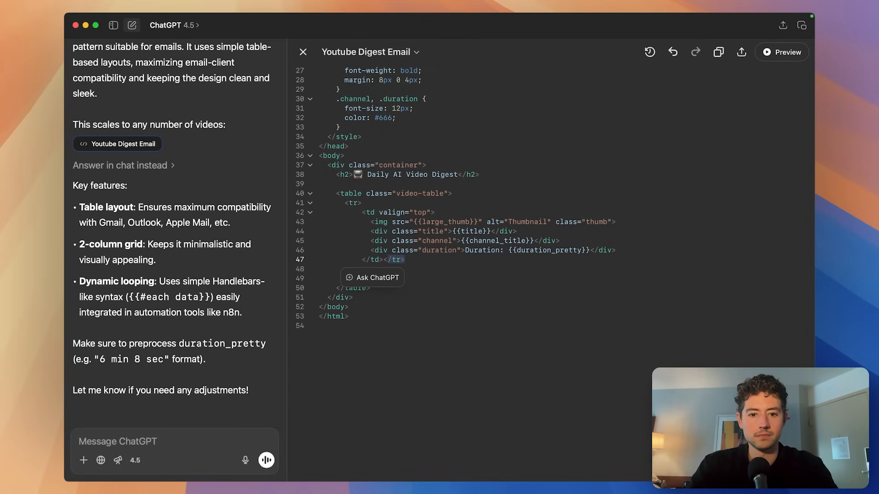
pyautogui.press('BackSpace')
pyautogui.click(480, 320)
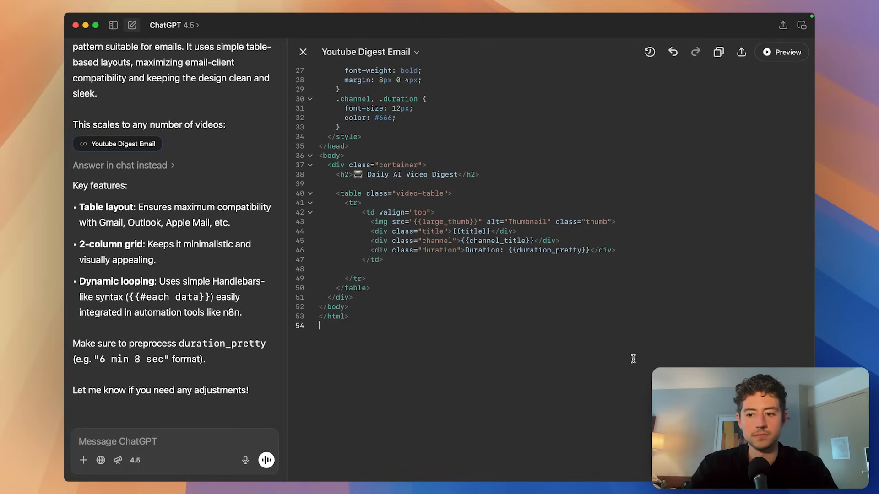
pyautogui.press('super+a')
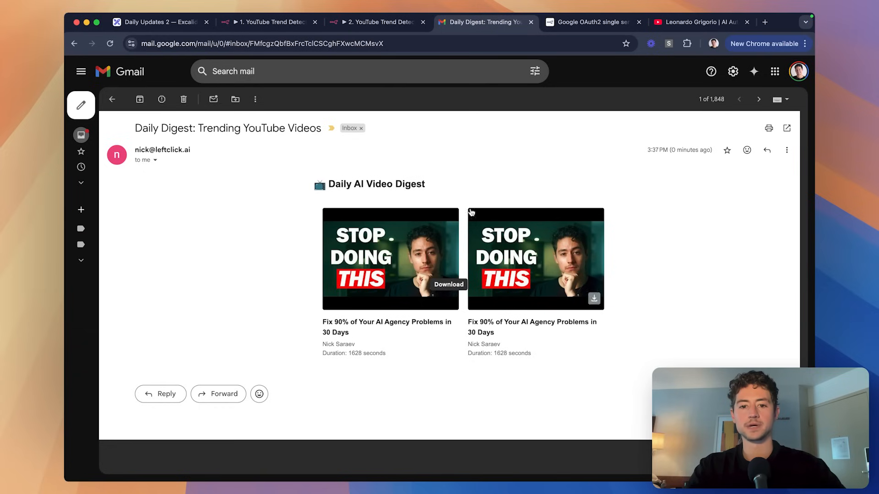
# Look over the digest email's two video cards and retry the failed ChatGPT message.
pyautogui.scroll(3, 479, 270)
pyautogui.scroll(-3, 479, 270)
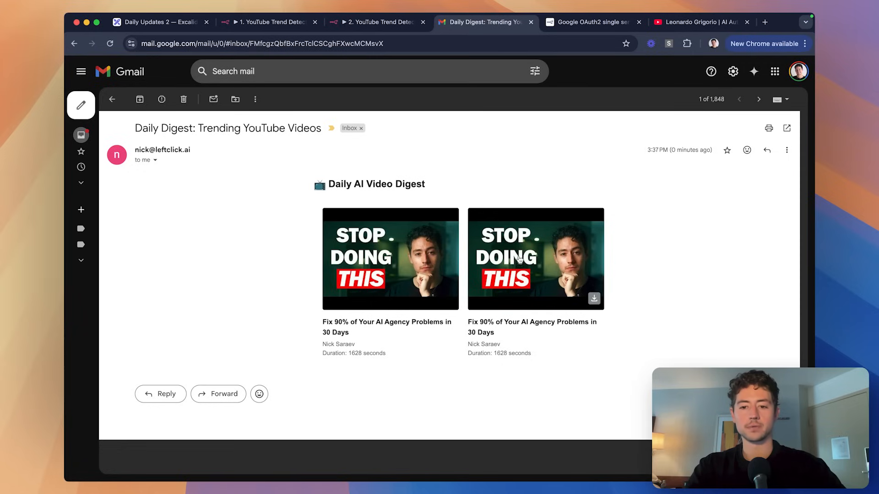
pyautogui.press('super+Tab')
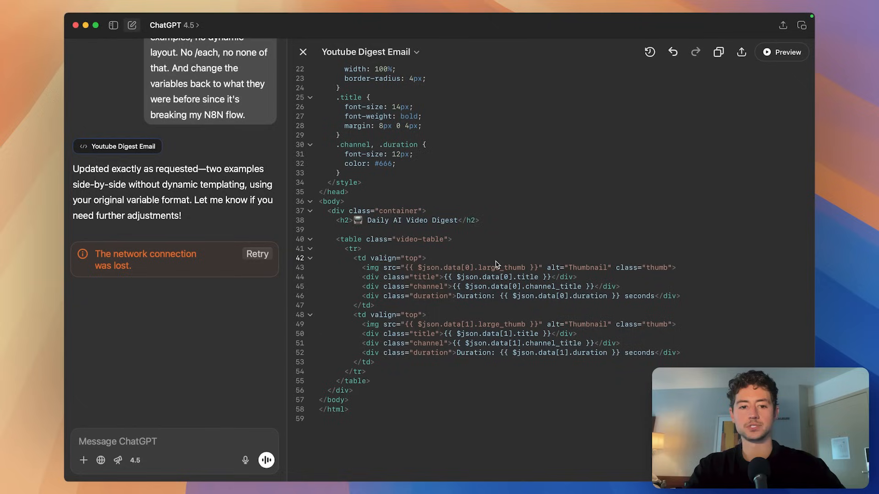
pyautogui.click(253, 254)
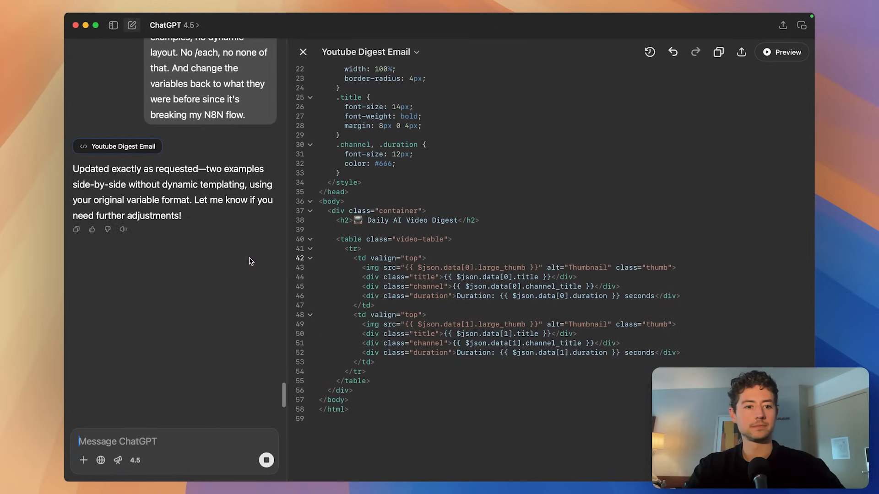
pyautogui.press('super+Tab')
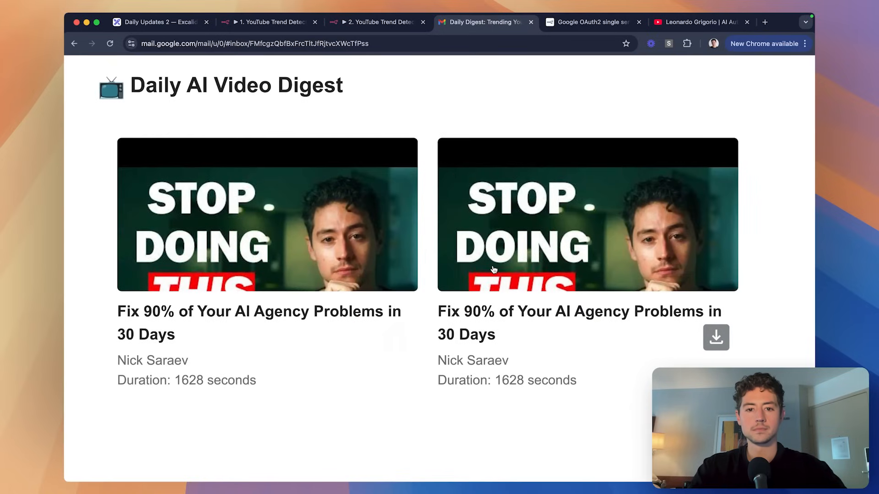
pyautogui.press('super+0')
# Google 'youtube thumb spect ratio' to find the recommended 16:9 thumbnail ratio.
pyautogui.moveTo(700, 22); pyautogui.dragTo(474, 18)
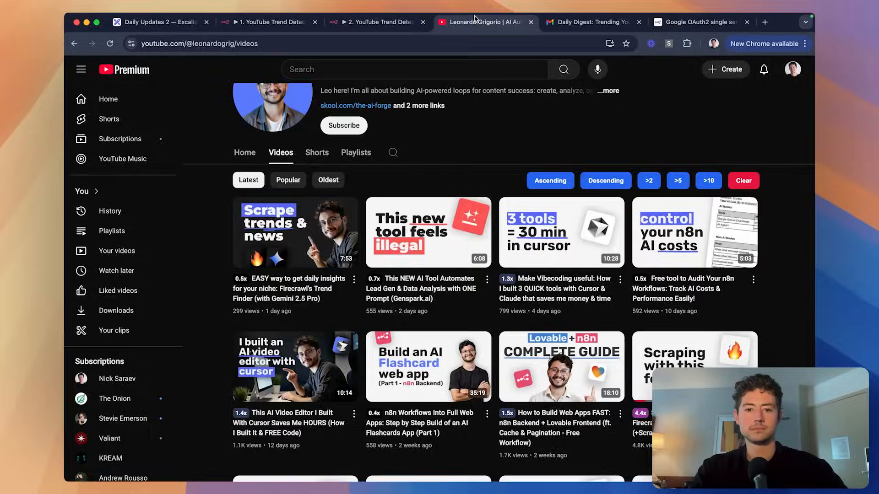
pyautogui.press('super+t')
pyautogui.write('youtube thumb spect ratio')
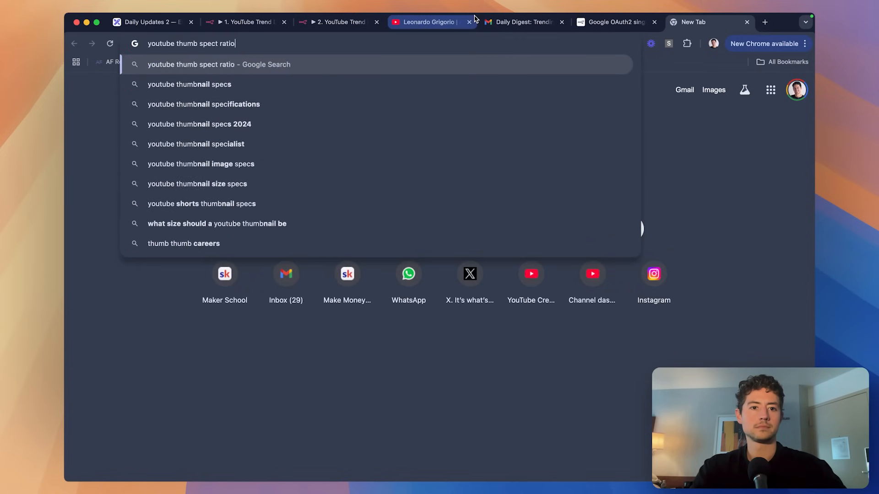
pyautogui.press('Return')
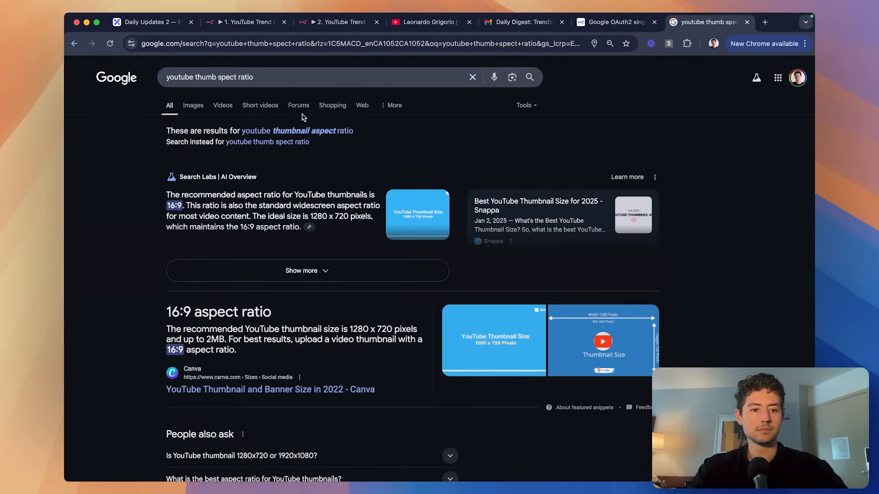
# Search '16/9' to get its decimal value.
pyautogui.tripleClick(322, 77)
pyautogui.write('16/9')
pyautogui.press('Return')
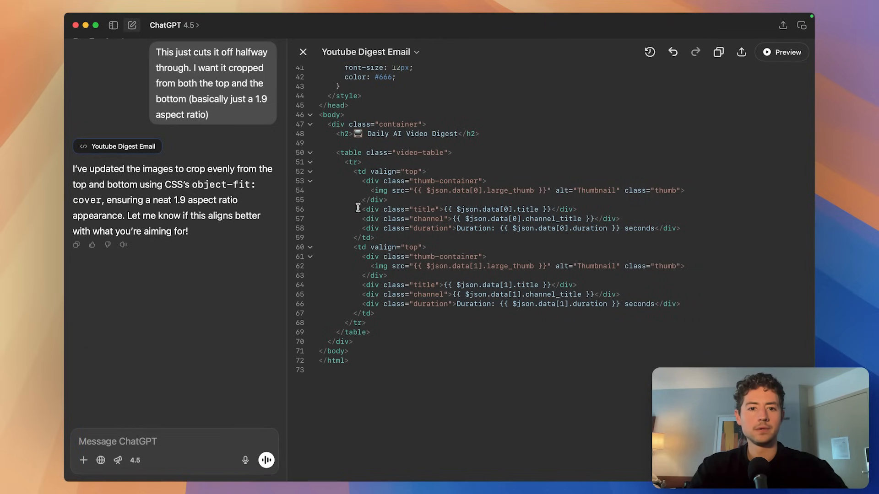
# Find the 1.9 value in the chat and ask 'Sorry, 1.777. Where do I change this?'.
pyautogui.scroll(15, 435, 219)
pyautogui.scroll(-5, 436, 220)
pyautogui.scroll(-1, 437, 220)
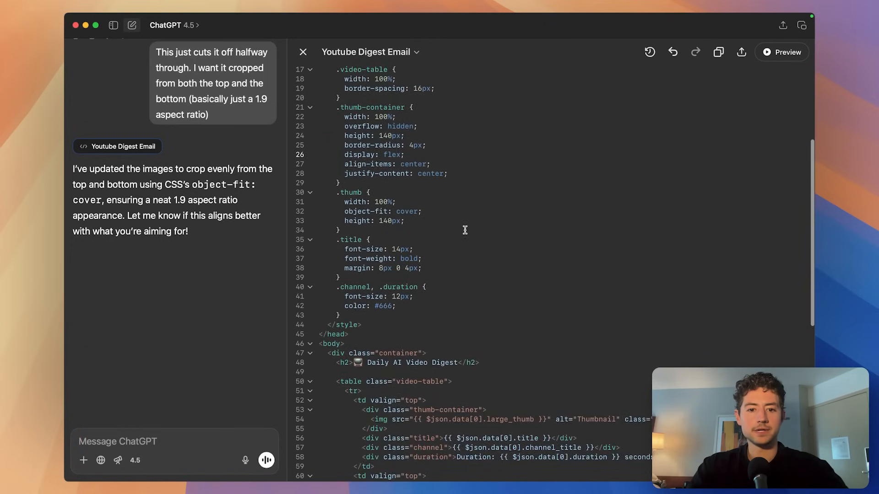
pyautogui.scroll(3, 465, 231)
pyautogui.press('super+f')
pyautogui.write('1.9')
pyautogui.press('Return')
pyautogui.press('Return')
pyautogui.press('Return')
pyautogui.press('Return')
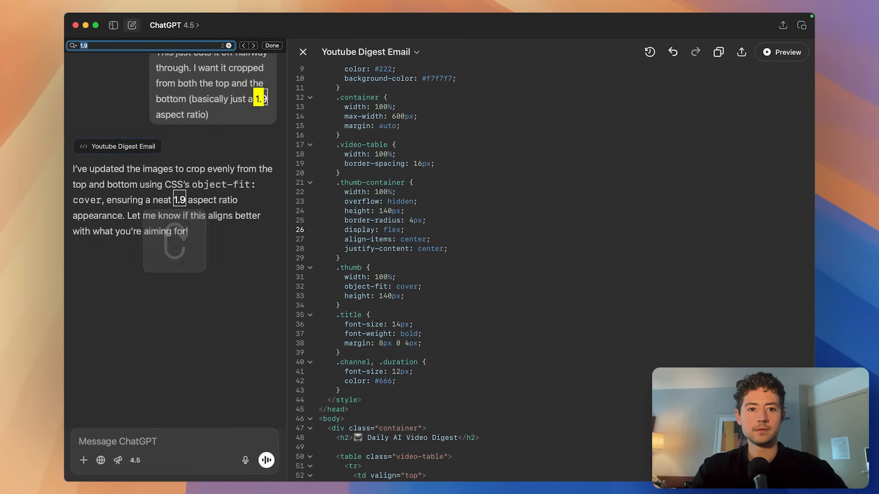
pyautogui.click(218, 441)
pyautogui.write('Sorry, 1.777.')
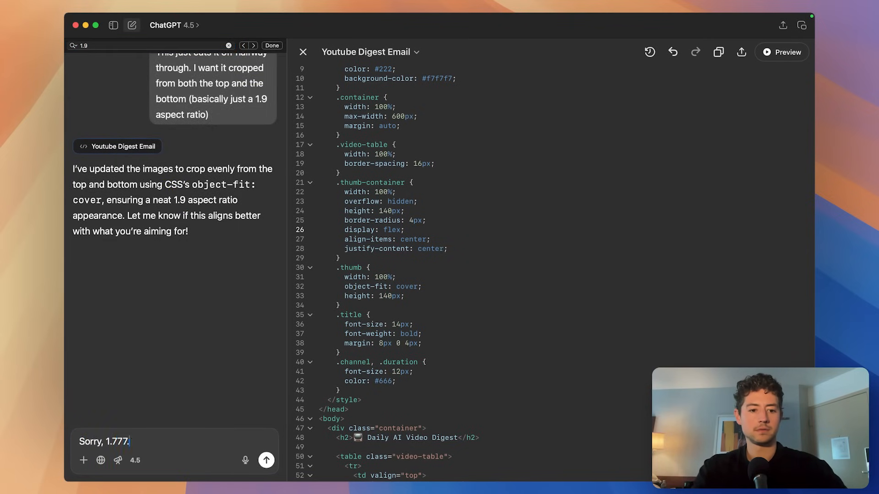
pyautogui.write(' Where do I change this?')
pyautogui.press('Return')
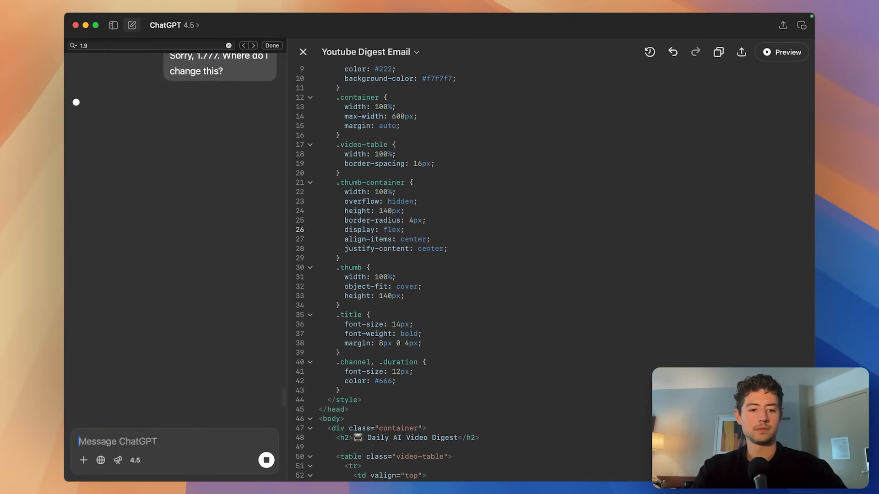
# Check the n8n Gmail node, YouTube videos page and received digest while ChatGPT replies.
pyautogui.press('super+Tab')
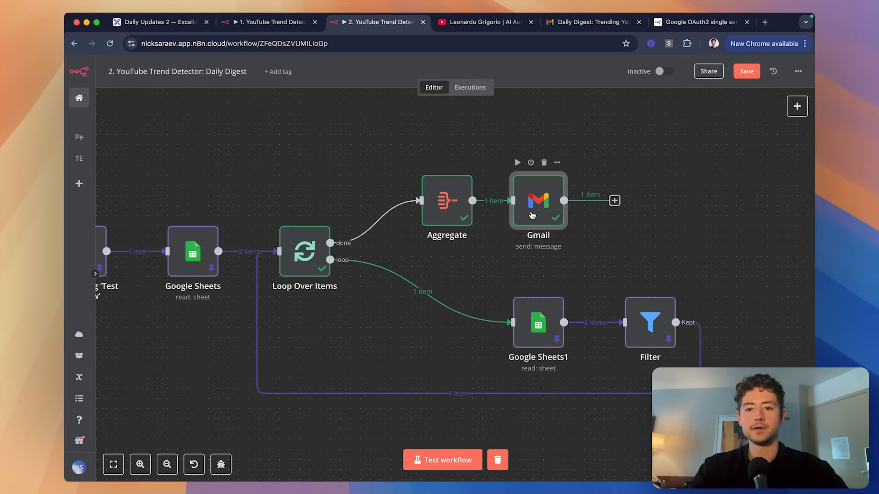
pyautogui.doubleClick(531, 215)
pyautogui.click(580, 67)
pyautogui.press('super+grave')
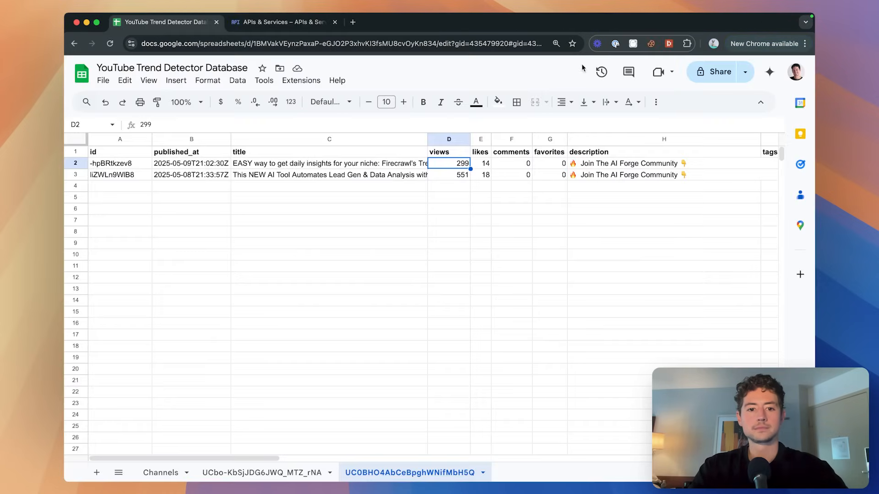
pyautogui.press('super+grave')
pyautogui.press('super+Tab')
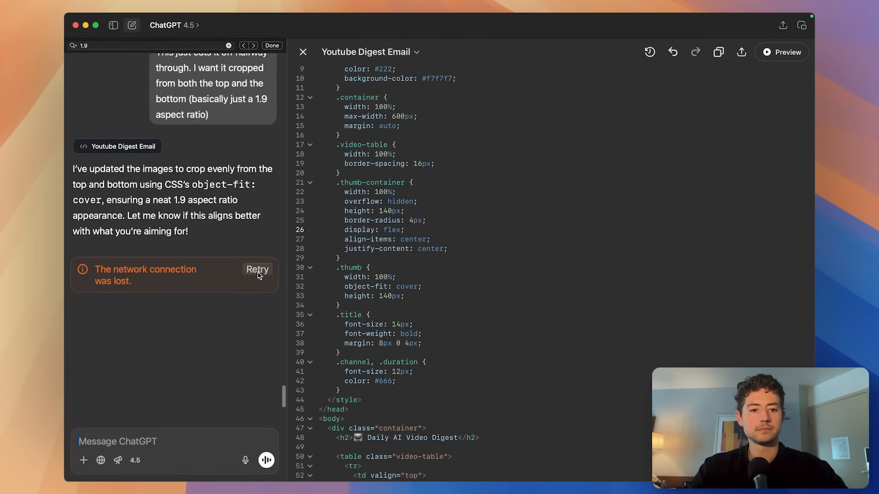
pyautogui.press('super+Tab')
pyautogui.click(479, 22)
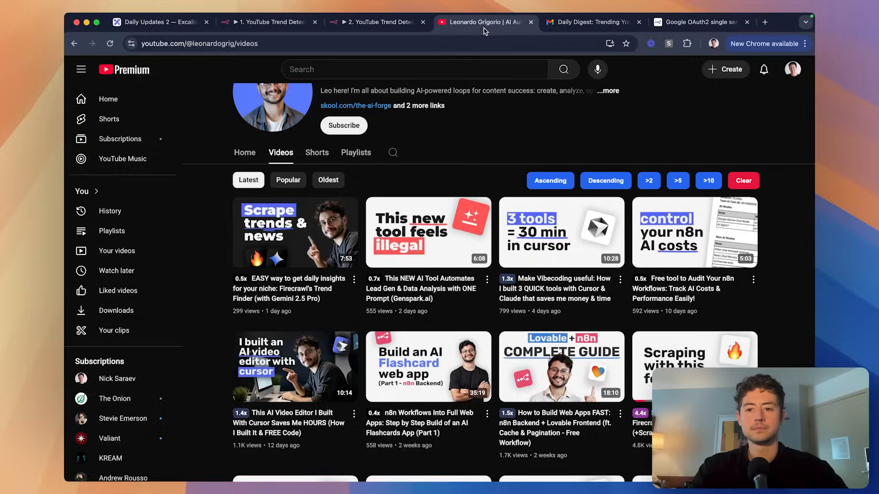
pyautogui.hotkey('ctrl', 'Tab')
pyautogui.press('super+Tab')
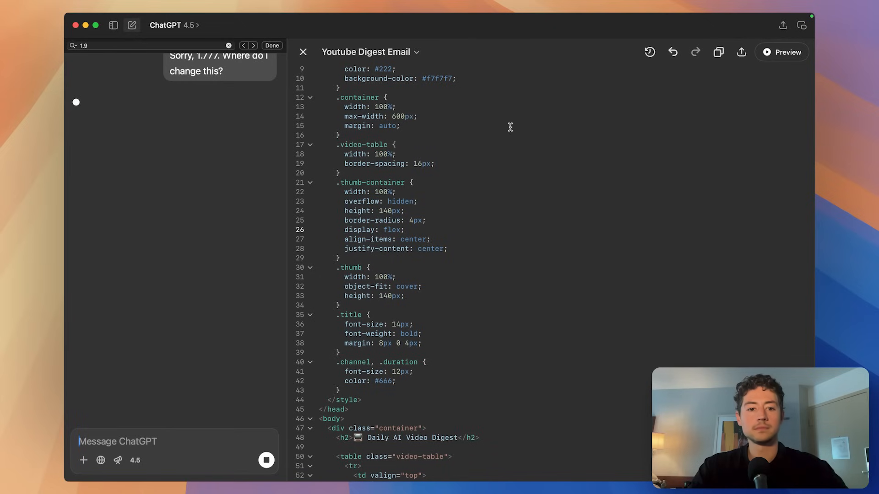
pyautogui.click(228, 45)
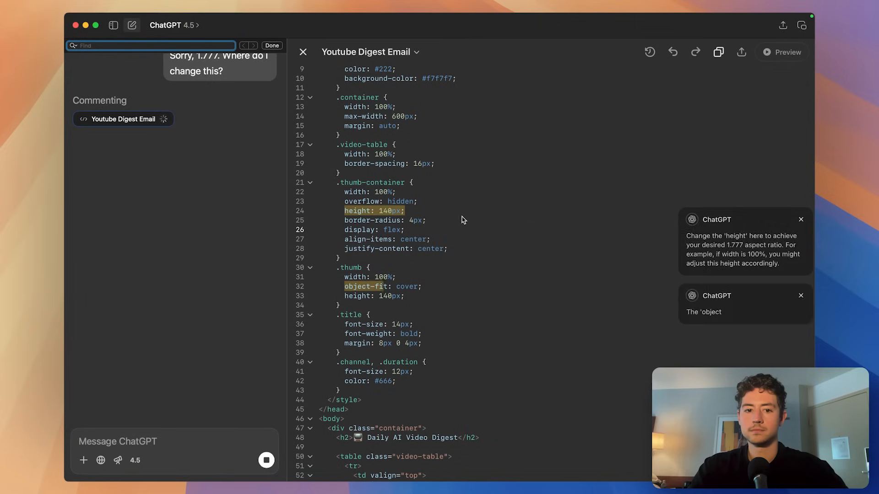
pyautogui.press('super+Tab')
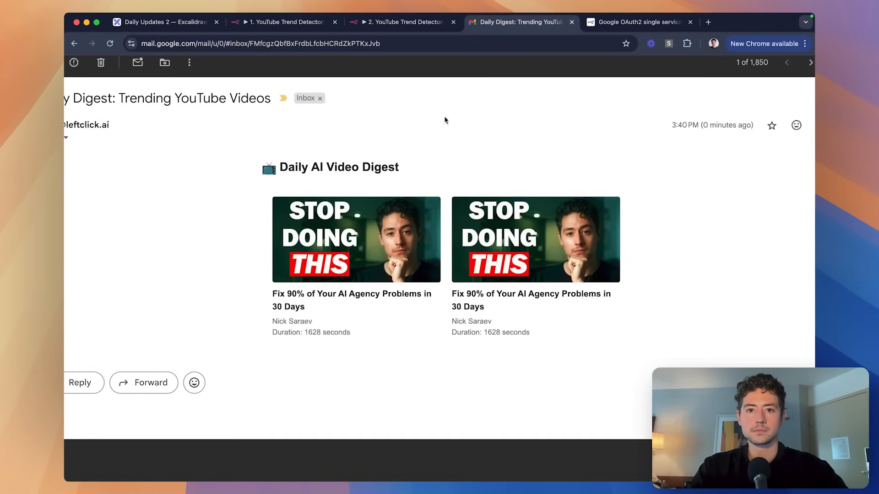
pyautogui.press('super+Tab')
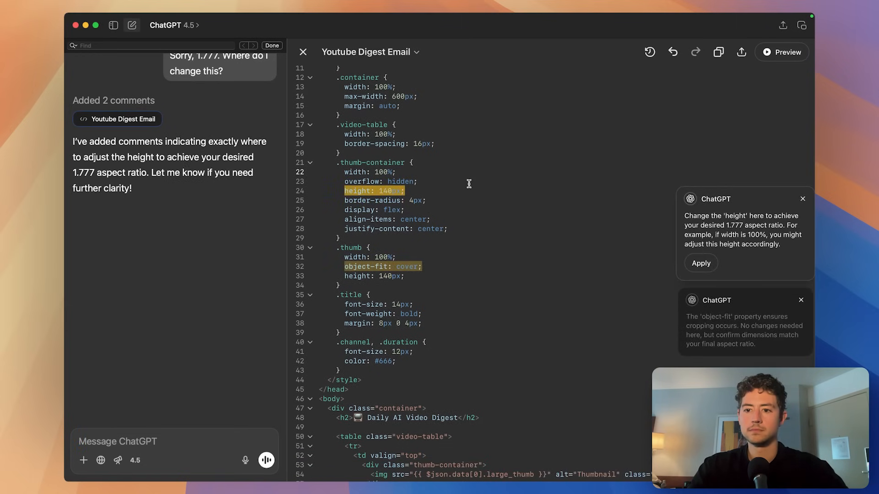
# Review ChatGPT's comments on which height lines to change, then open n8n's Gmail node.
pyautogui.scroll(3, 418, 162)
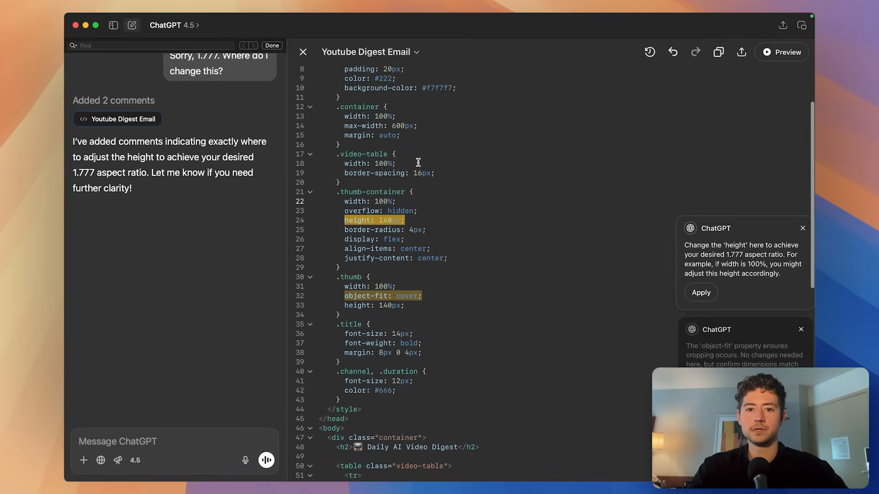
pyautogui.scroll(2, 418, 163)
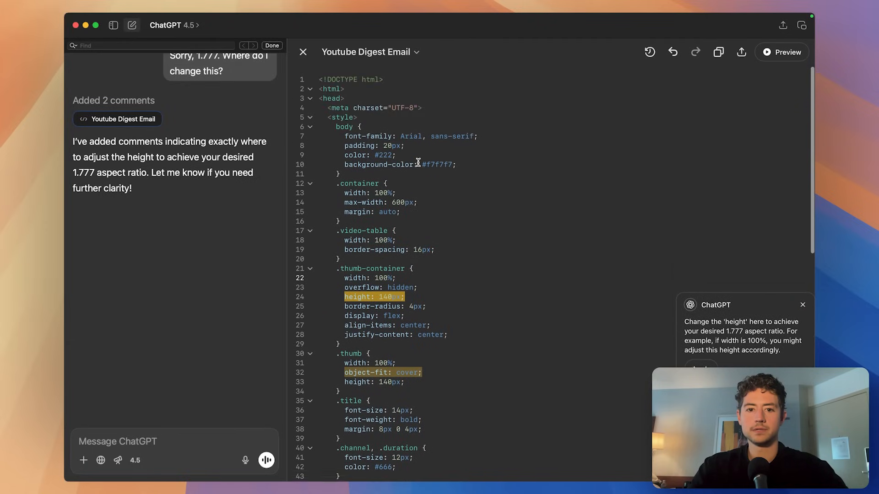
pyautogui.scroll(-4, 418, 162)
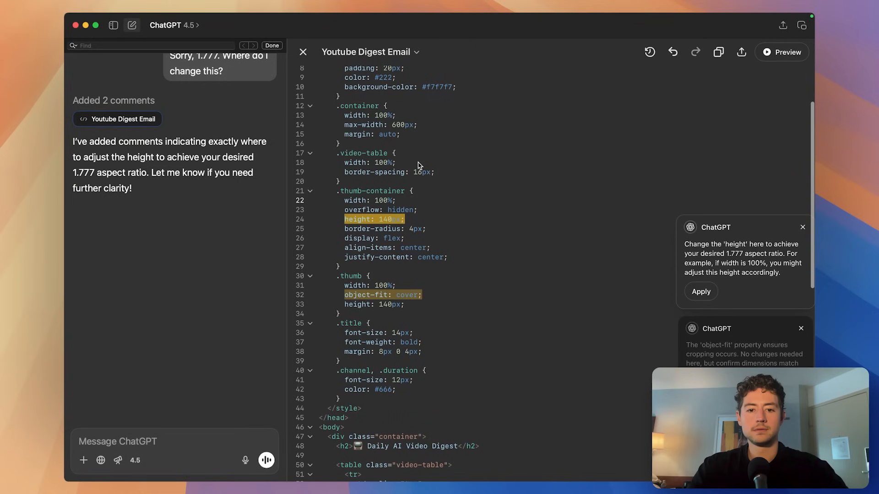
pyautogui.scroll(-3, 417, 166)
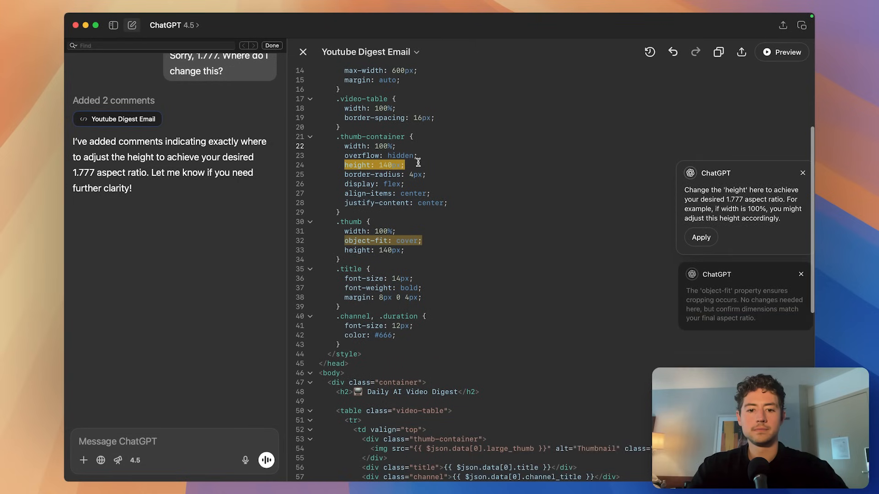
pyautogui.scroll(2, 418, 163)
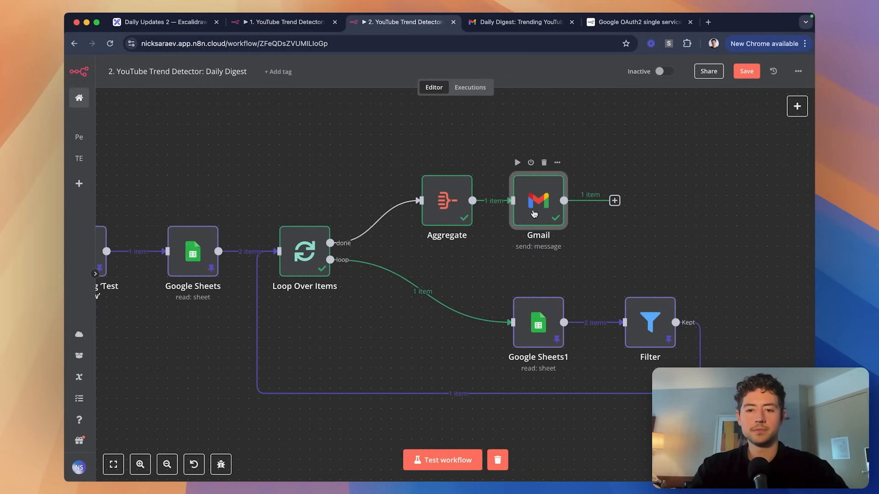
pyautogui.doubleClick(534, 214)
# Change the .thumb-container height in the Gmail message HTML from 140px to 180px.
pyautogui.scroll(-1, 447, 271)
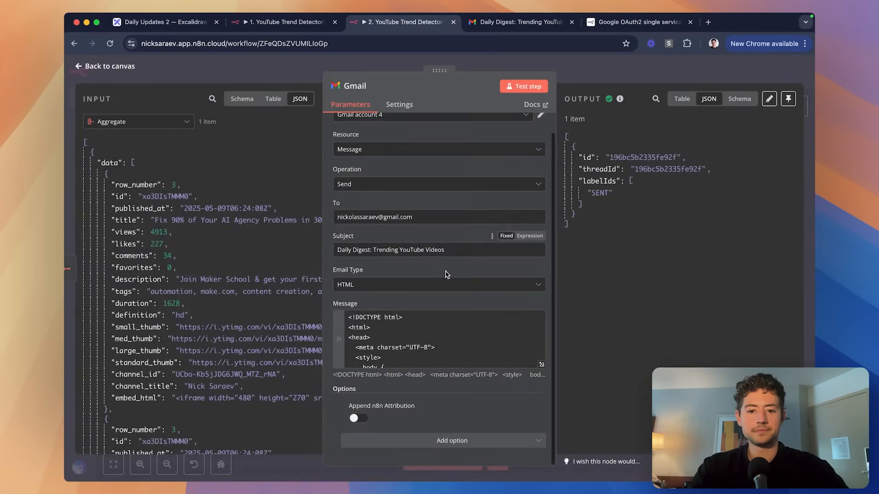
pyautogui.scroll(-3, 471, 330)
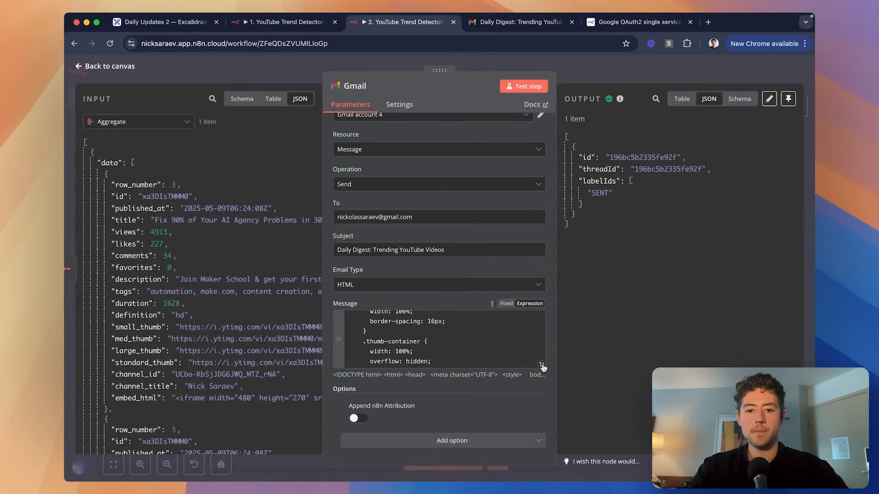
pyautogui.click(542, 364)
pyautogui.scroll(-5, 403, 235)
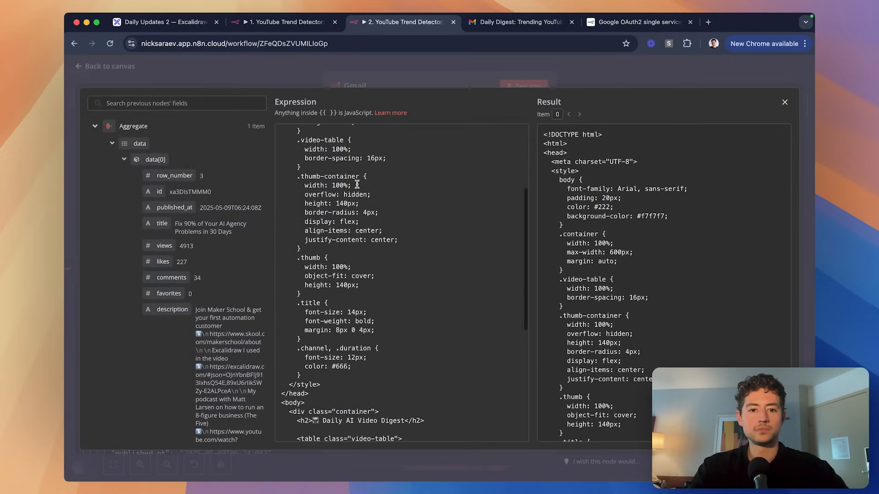
pyautogui.click(344, 203)
pyautogui.press('BackSpace')
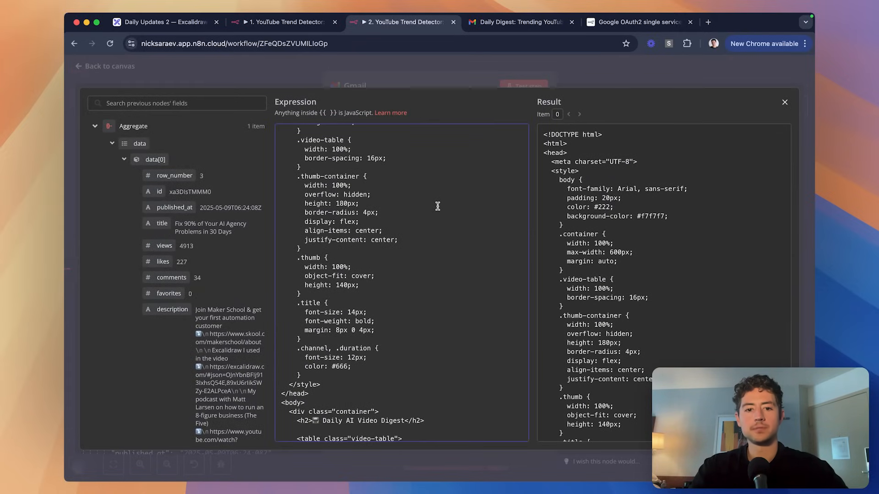
pyautogui.click(500, 22)
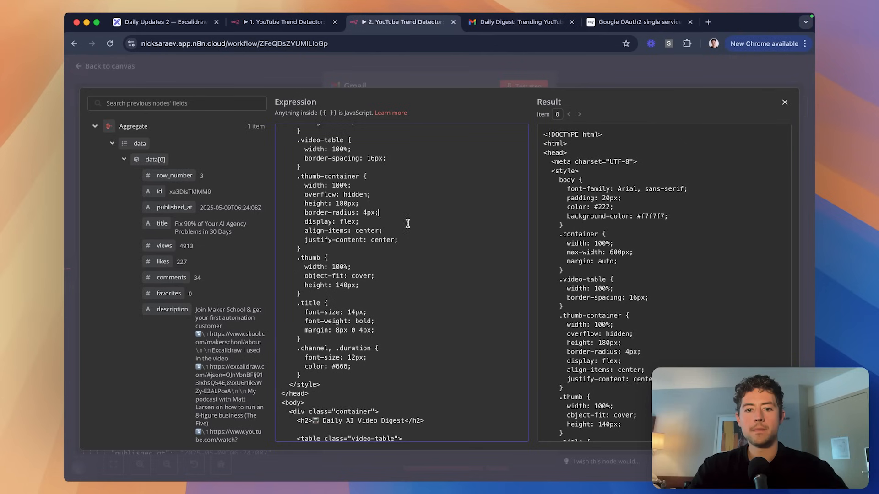
pyautogui.click(639, 75)
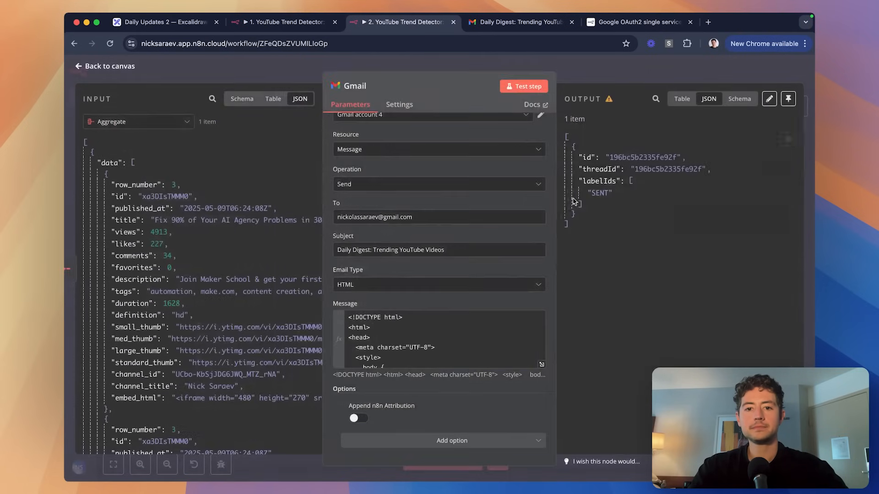
pyautogui.click(542, 365)
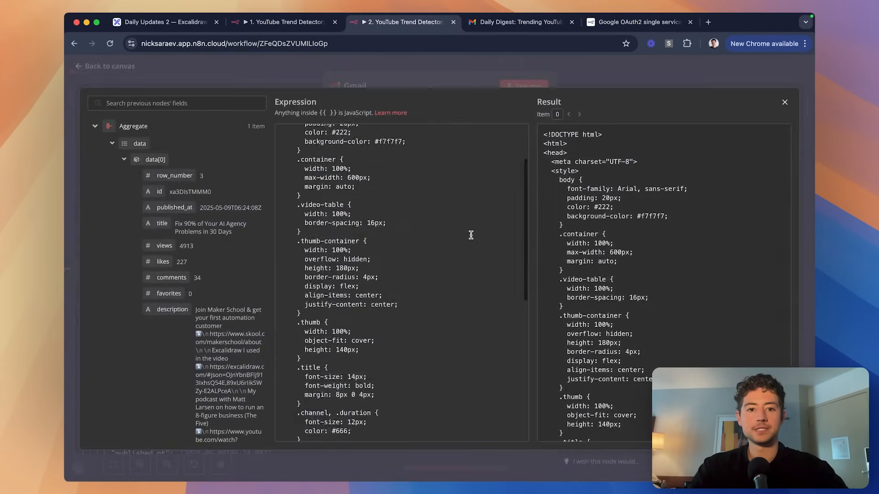
pyautogui.scroll(-10, 470, 232)
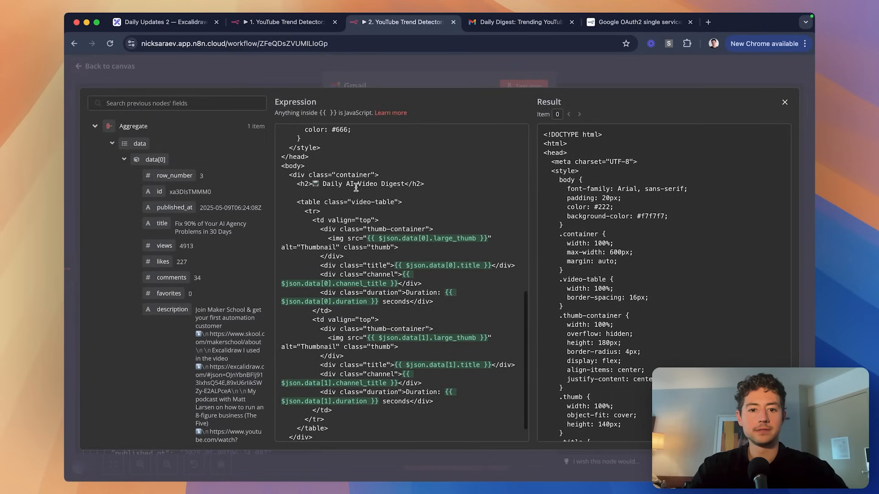
# Rewrite the email heading as 'YouTube Trend Detector Digest, {{ $now'.
pyautogui.click(344, 183)
pyautogui.moveTo(347, 184); pyautogui.dragTo(312, 184)
pyautogui.press('BackSpace')
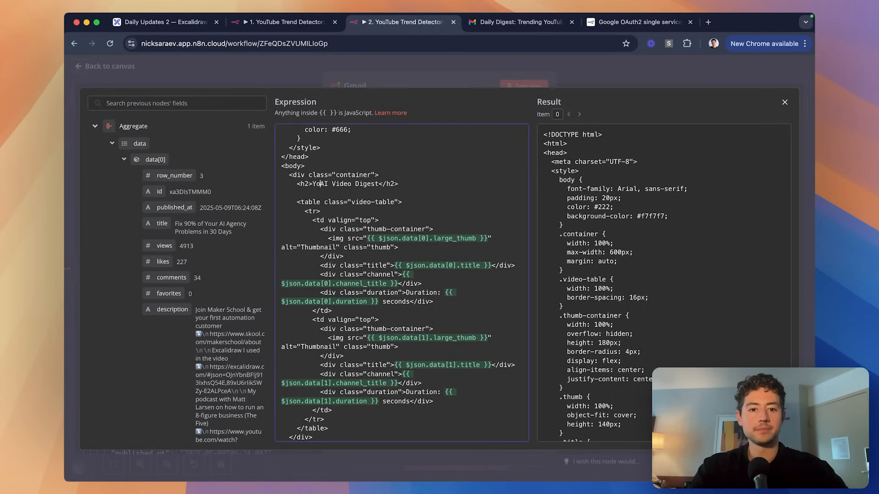
pyautogui.write('YouTube Trend Detector')
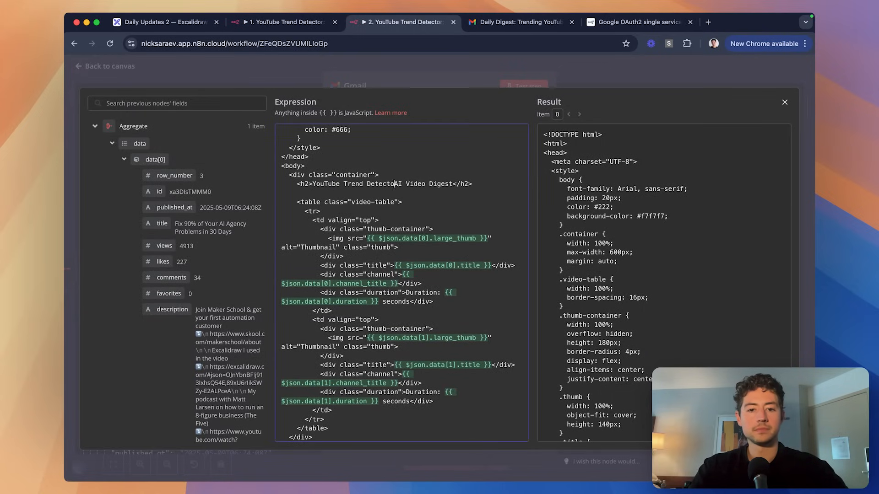
pyautogui.hotkey('shift', 'alt', 'Right')
pyautogui.hotkey('shift', 'alt', 'Right')
pyautogui.hotkey('shift', 'alt', 'Right')
pyautogui.press('BackSpace')
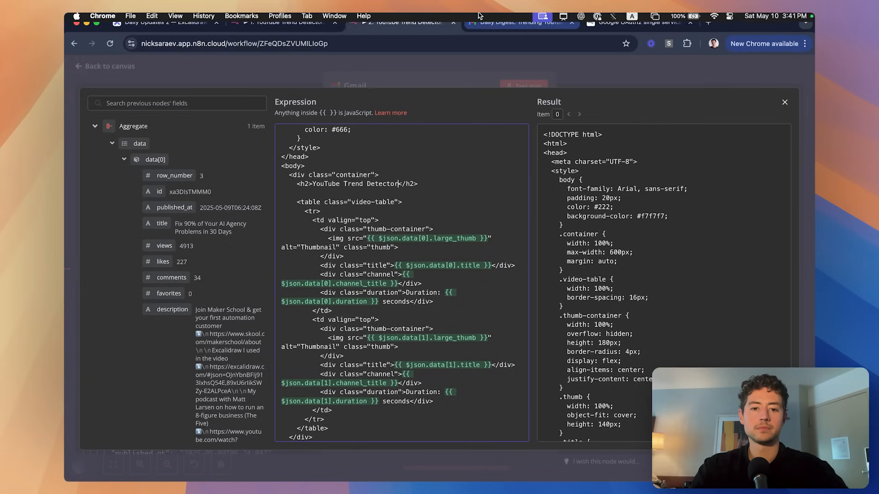
pyautogui.press('BackSpace')
pyautogui.press('BackSpace')
pyautogui.press('BackSpace')
pyautogui.press('BackSpace')
pyautogui.press('BackSpace')
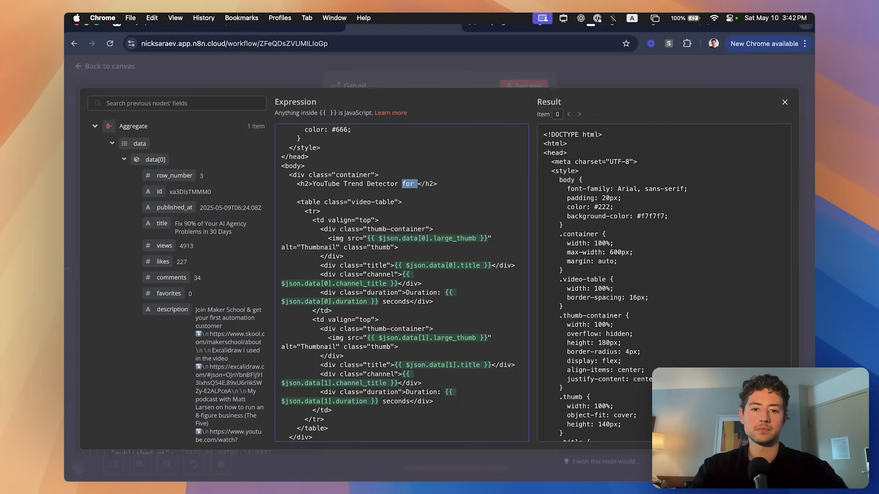
pyautogui.write('Digest')
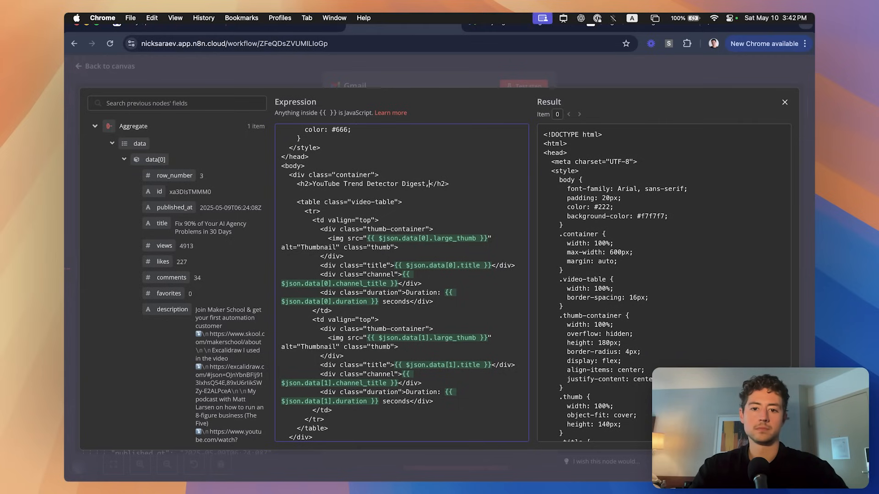
pyautogui.write(', {{ ')
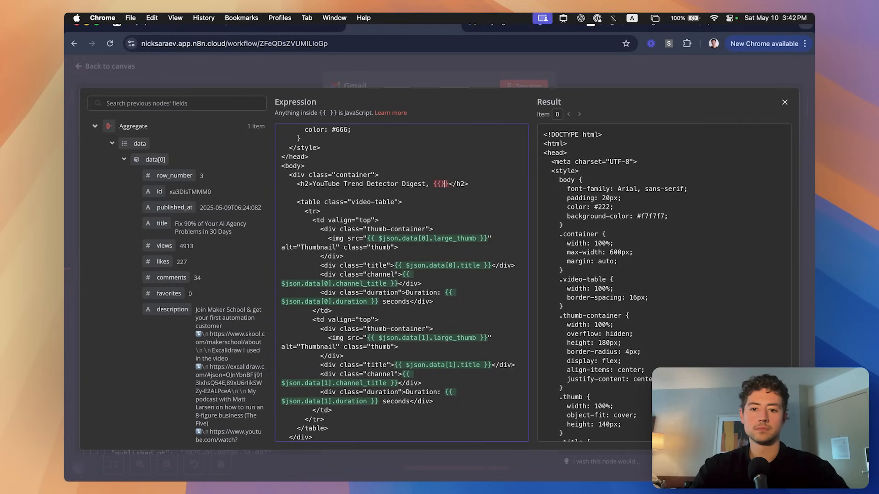
pyautogui.write('$')
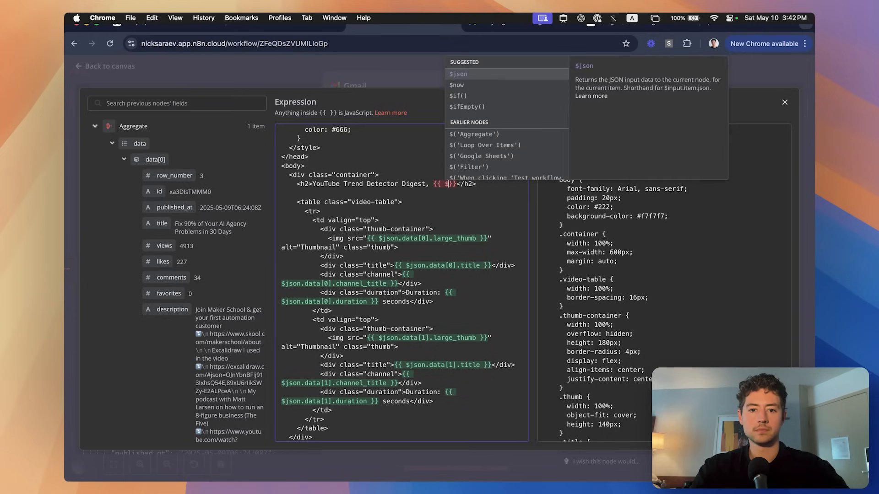
pyautogui.write('now')
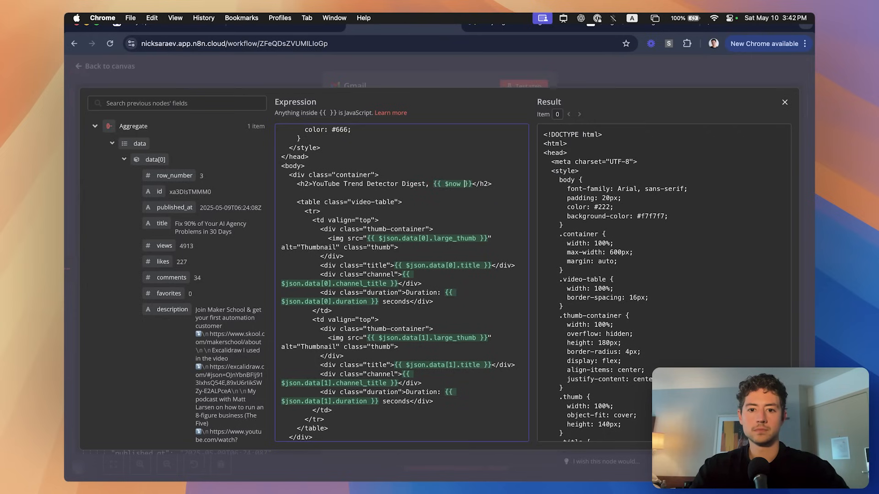
# Replace the date format call with $now.toLocaleString() from the autocomplete suggestions.
pyautogui.scroll(-10, 679, 142)
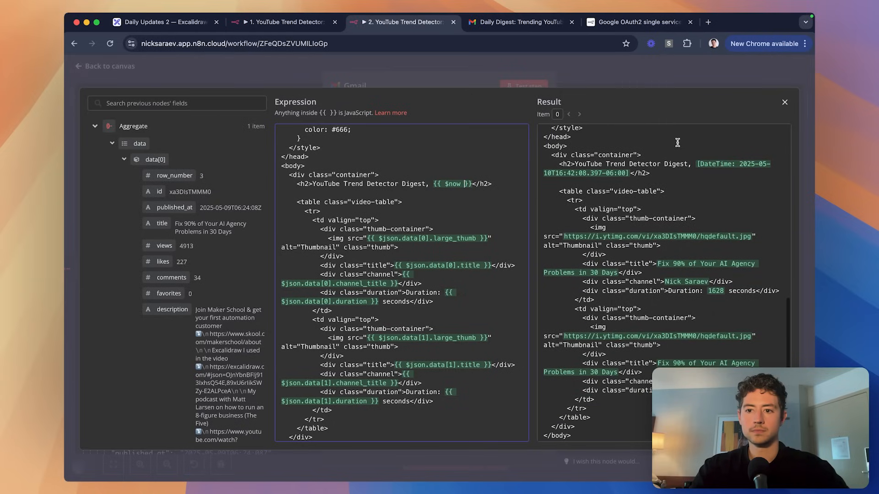
pyautogui.write('.')
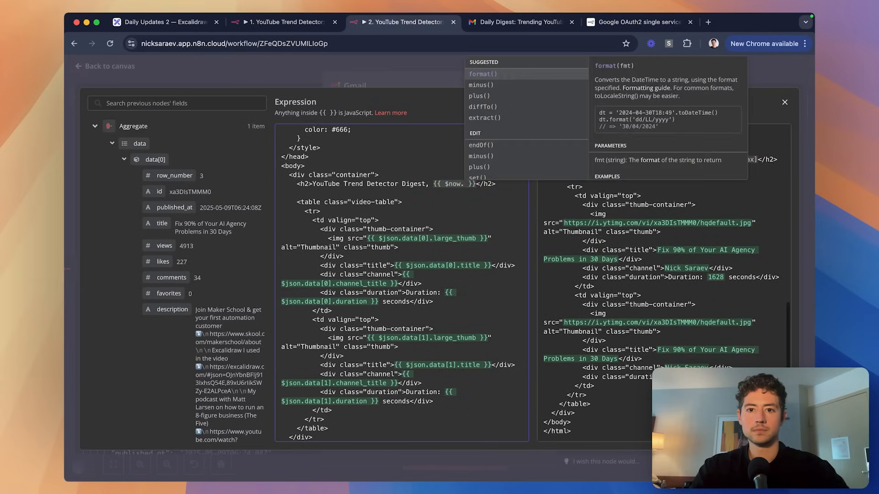
pyautogui.press('Return')
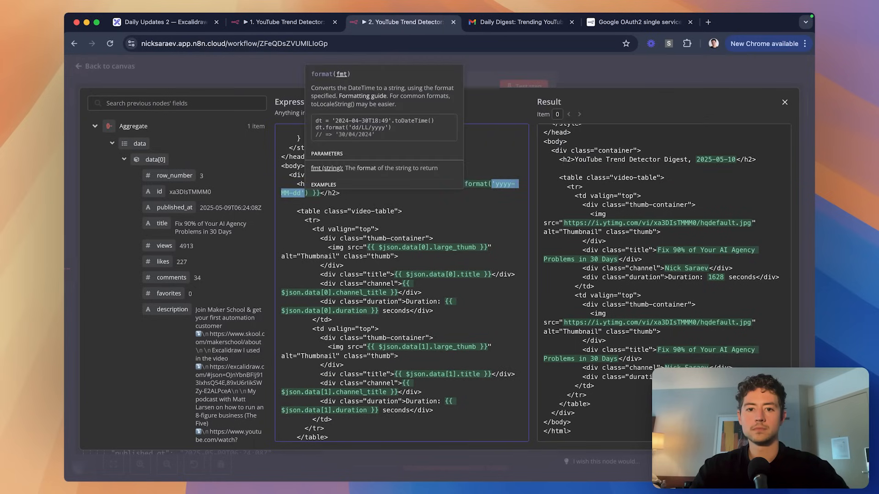
pyautogui.press('BackSpace')
pyautogui.press('BackSpace')
pyautogui.hotkey('alt', 'shift', 'Left')
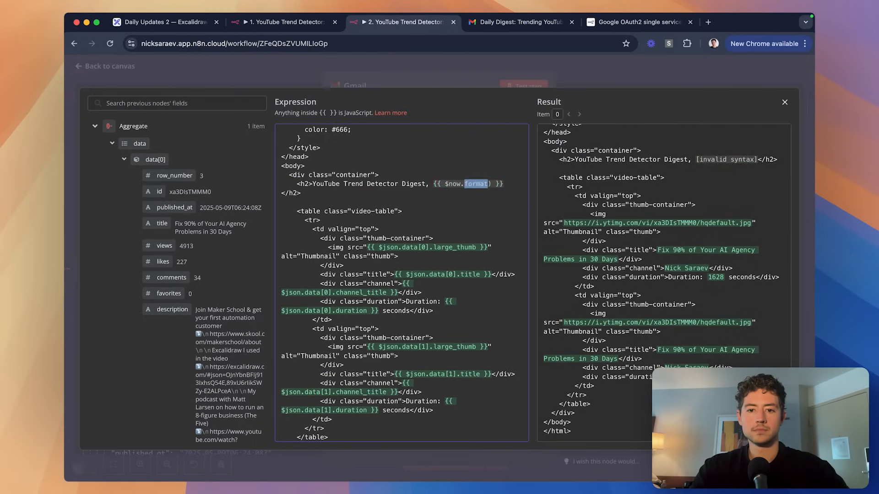
pyautogui.write('to')
pyautogui.press('Return')
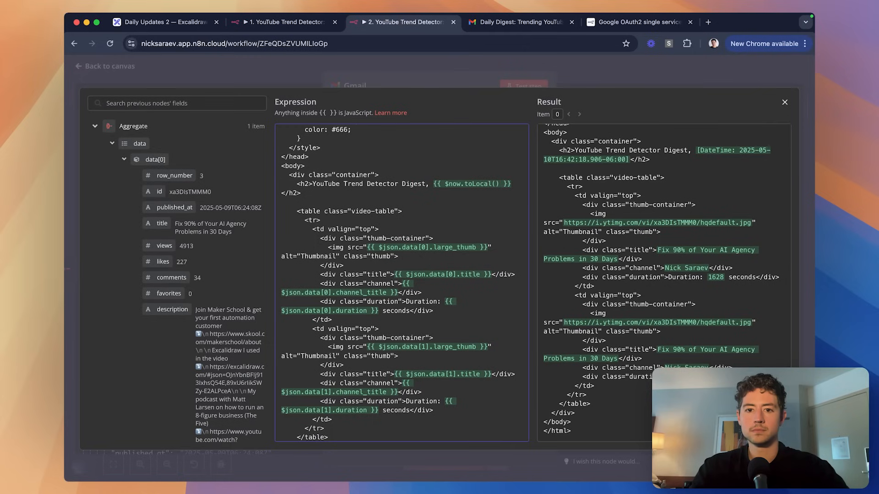
pyautogui.write('.')
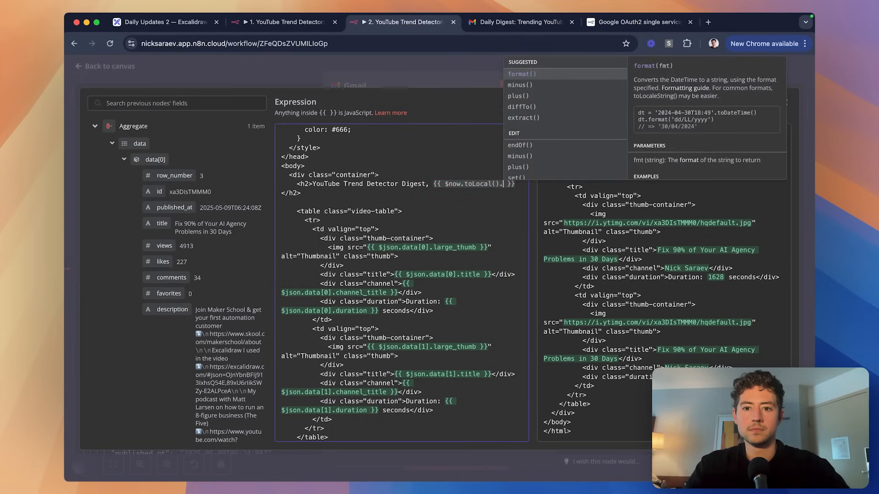
pyautogui.press('BackSpace')
pyautogui.press('BackSpace')
pyautogui.press('BackSpace')
pyautogui.press('BackSpace')
pyautogui.press('BackSpace')
pyautogui.press('BackSpace')
pyautogui.press('BackSpace')
pyautogui.press('BackSpace')
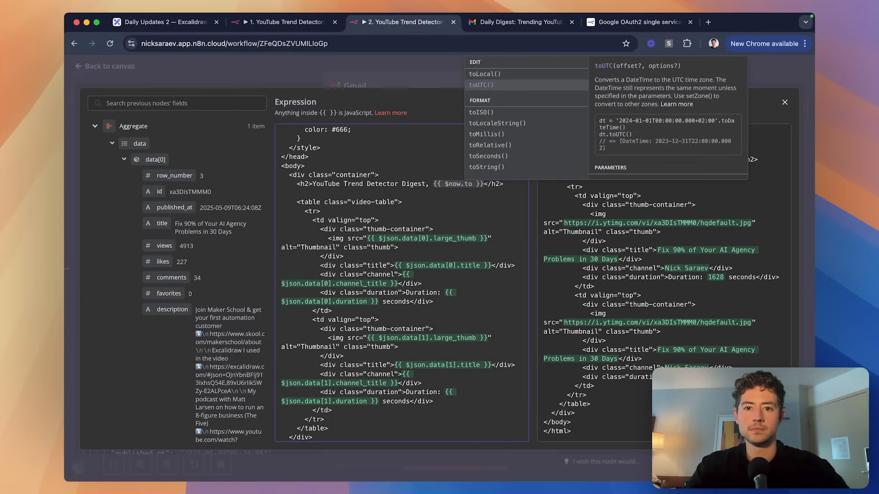
pyautogui.press('Down')
pyautogui.press('Down')
pyautogui.press('Down')
pyautogui.press('Down')
pyautogui.press('Down')
pyautogui.press('Down')
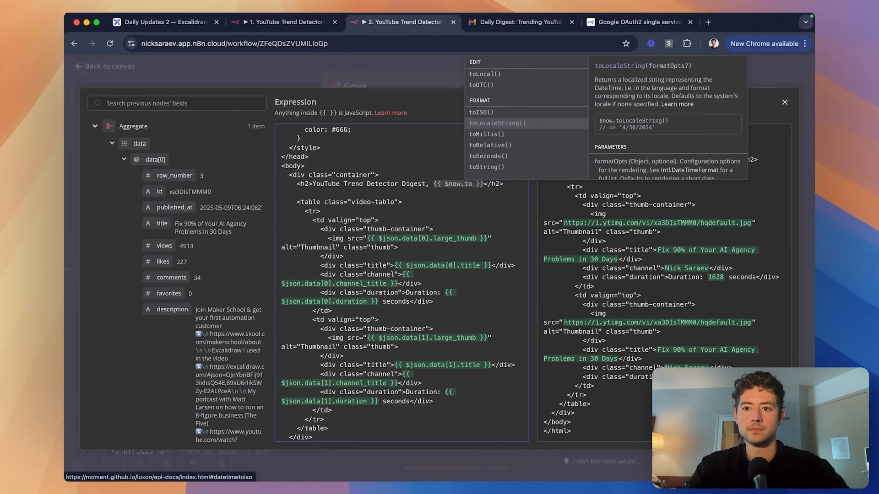
pyautogui.press('Up')
pyautogui.press('Up')
pyautogui.press('Up')
pyautogui.press('Up')
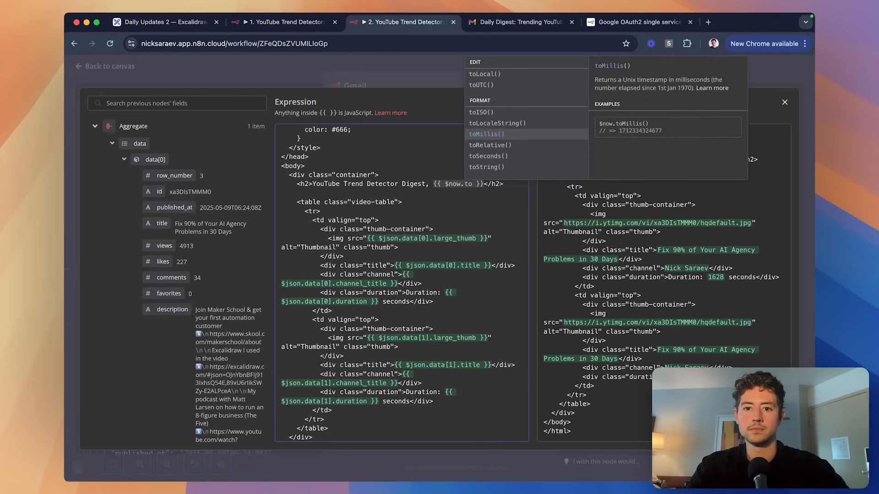
pyautogui.press('Return')
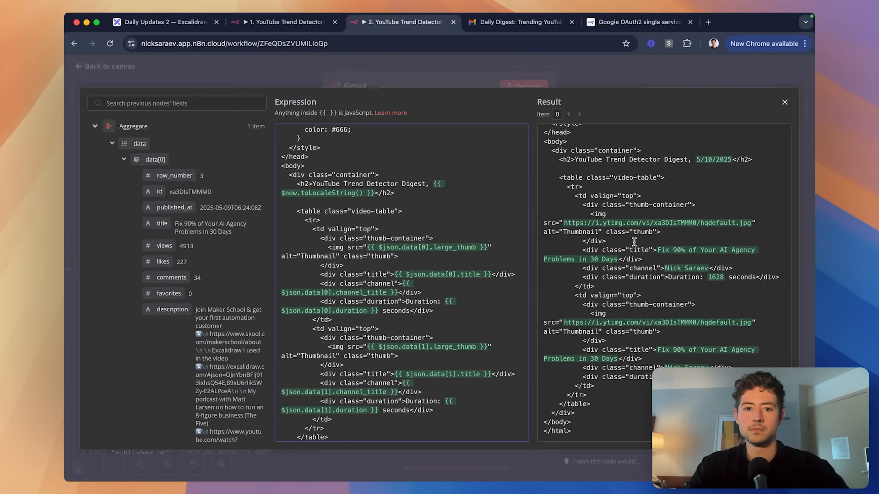
pyautogui.scroll(-2, 497, 247)
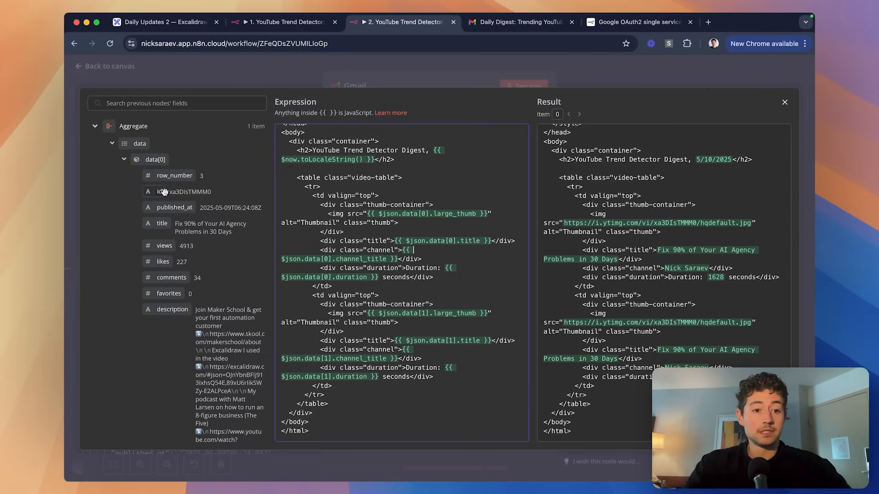
# Collapse the input video fields and close the expression editor and Gmail node.
pyautogui.click(123, 160)
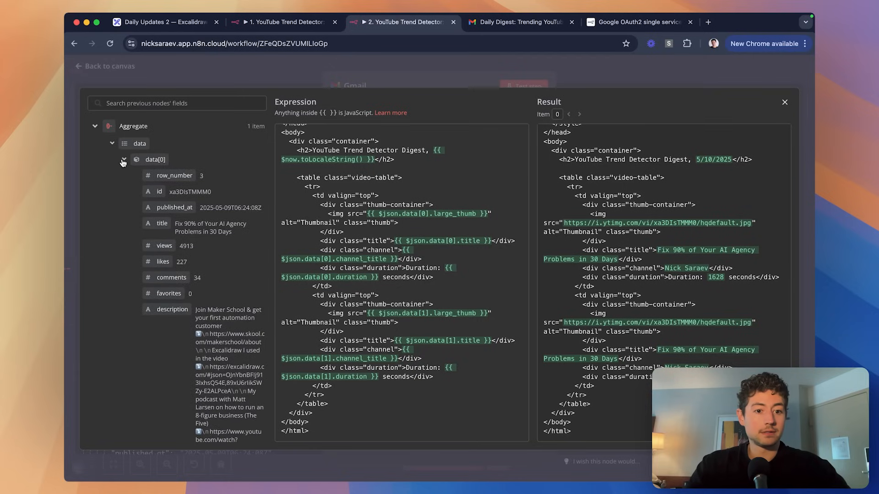
pyautogui.click(123, 160)
pyautogui.click(123, 160)
pyautogui.click(124, 175)
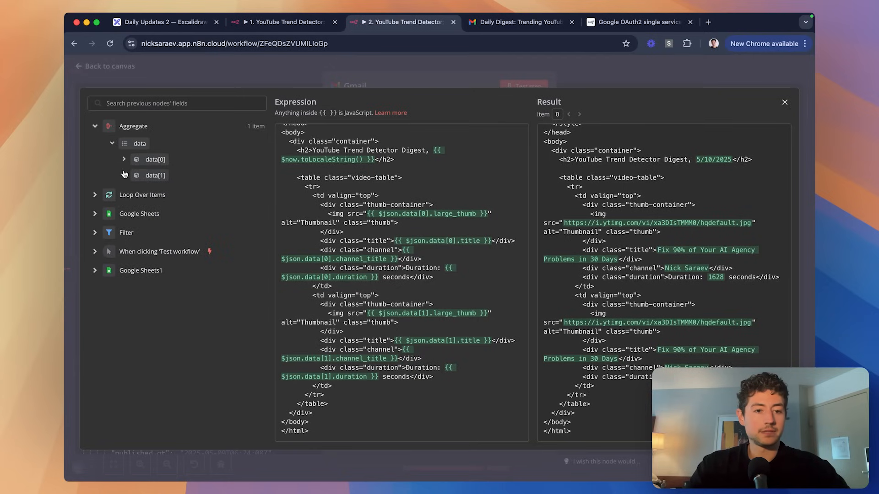
pyautogui.click(265, 74)
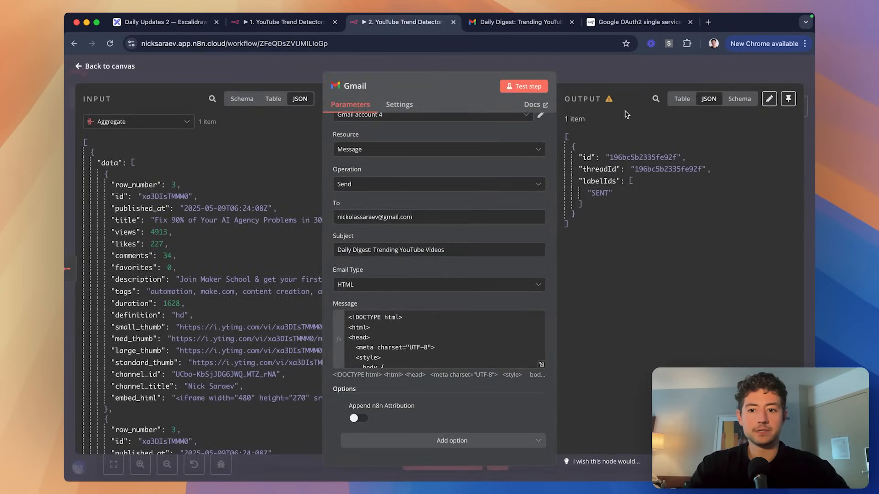
pyautogui.click(607, 71)
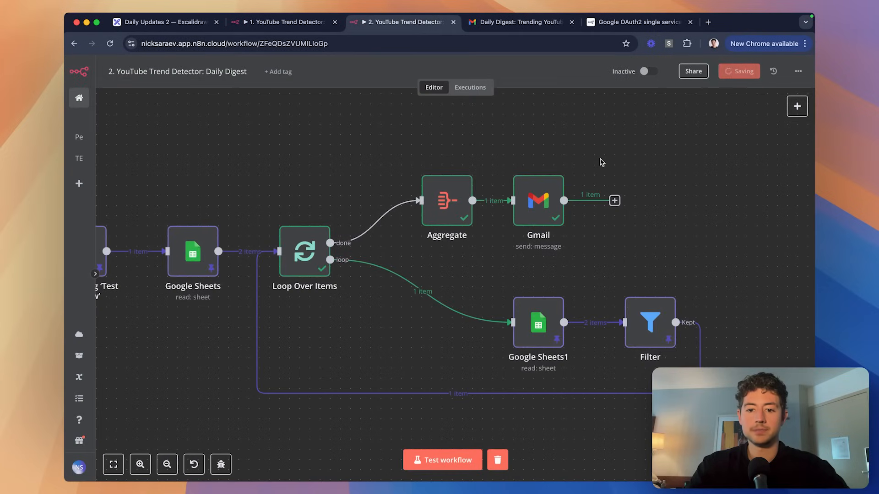
# Open the Aggregate node and inspect its loop-branch input data.
pyautogui.moveTo(351, 240)
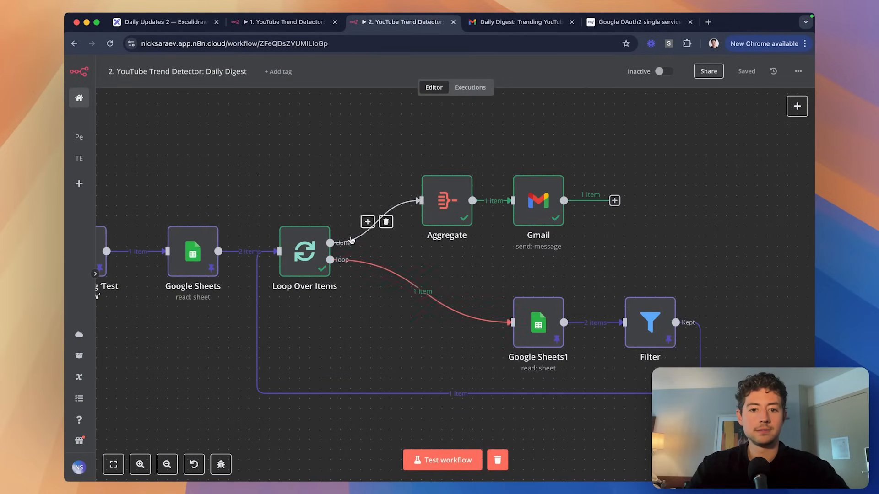
pyautogui.doubleClick(438, 201)
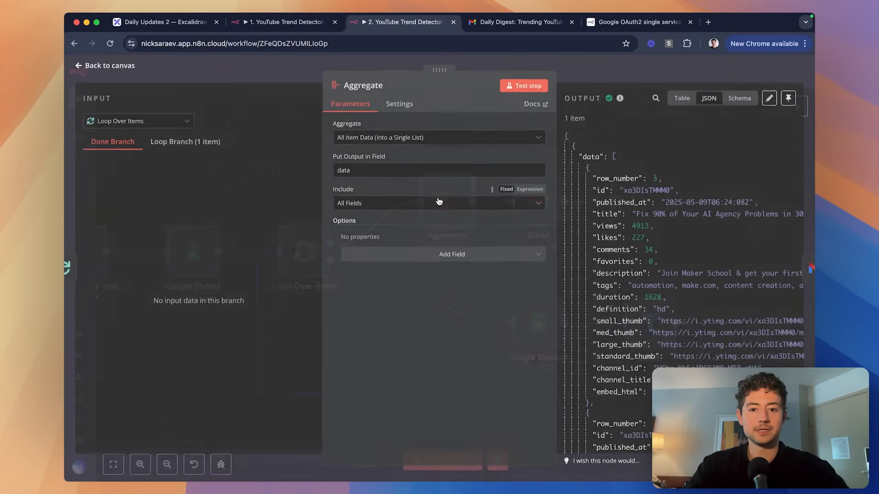
pyautogui.click(197, 143)
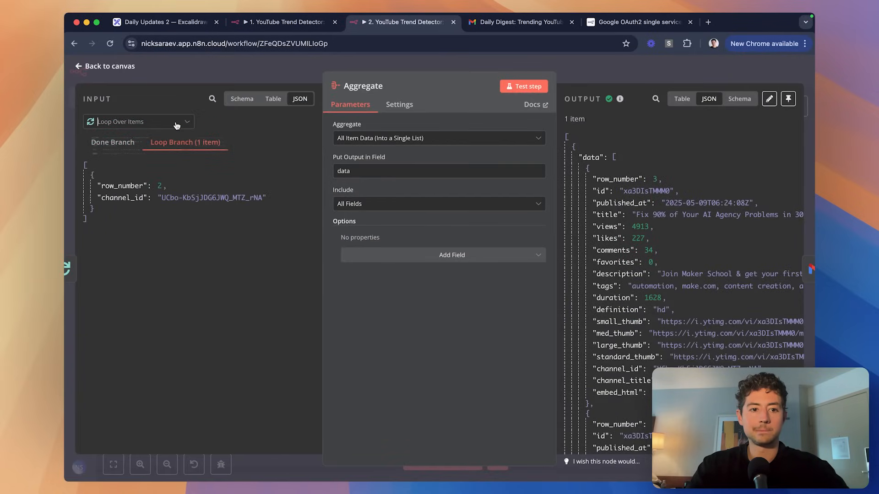
pyautogui.click(202, 92)
pyautogui.click(216, 76)
pyautogui.click(420, 142)
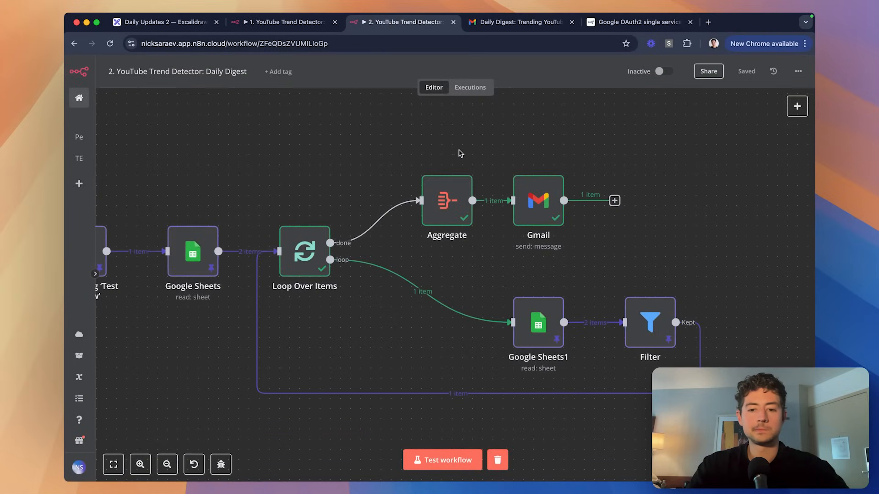
# Move Aggregate, Gmail, Google Sheets1 and Filter closer together and save the workflow.
pyautogui.moveTo(454, 203); pyautogui.dragTo(413, 201)
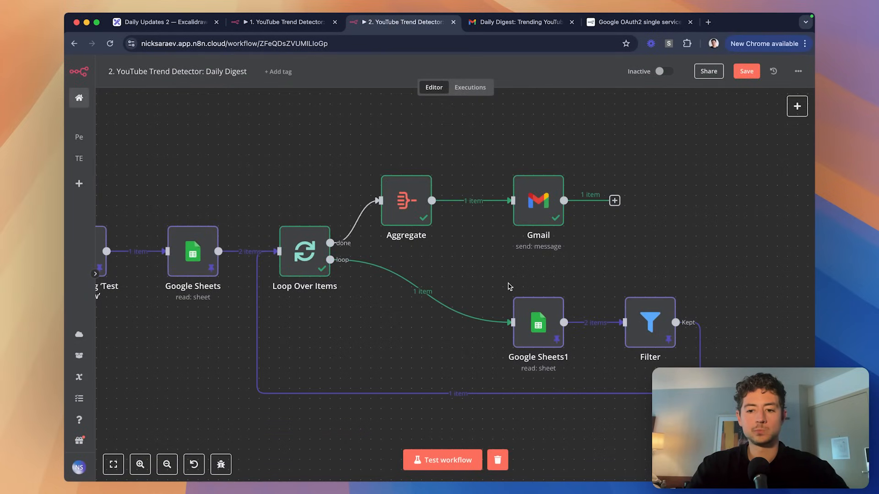
pyautogui.moveTo(509, 286); pyautogui.dragTo(684, 359)
pyautogui.moveTo(647, 320); pyautogui.dragTo(515, 320)
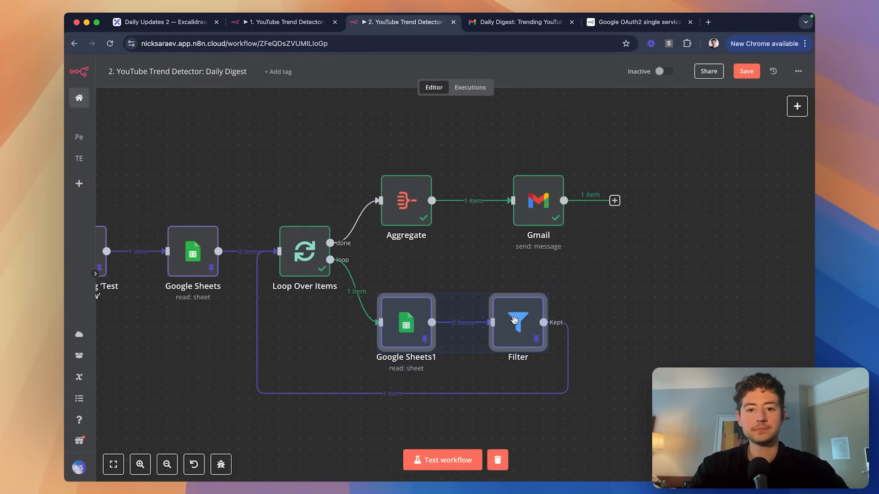
pyautogui.moveTo(538, 201); pyautogui.dragTo(517, 202)
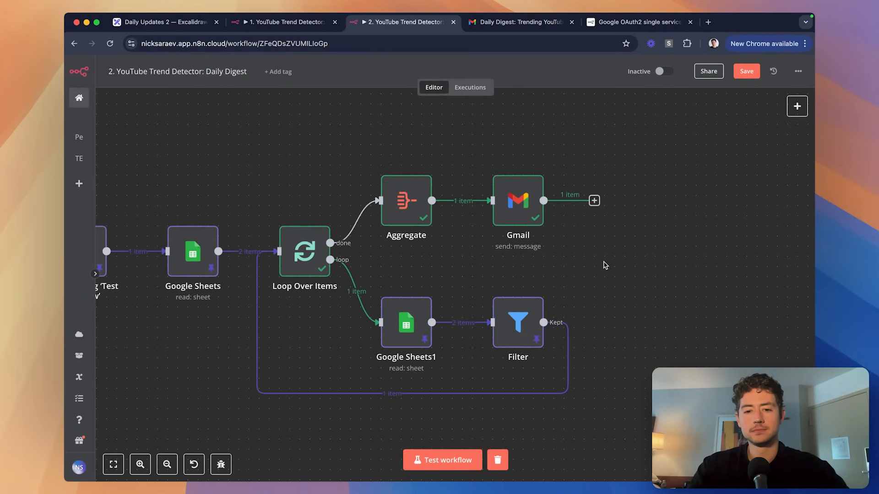
pyautogui.press('super+s')
pyautogui.moveTo(618, 380); pyautogui.dragTo(367, 278)
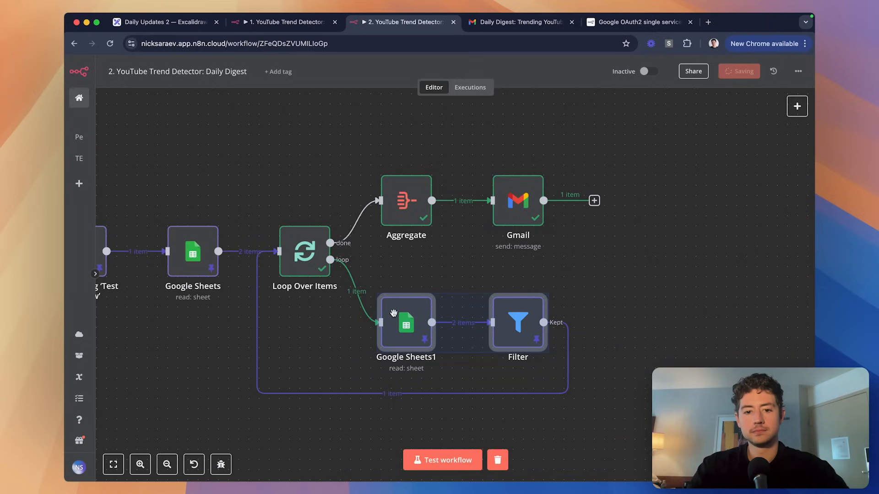
pyautogui.moveTo(394, 313); pyautogui.dragTo(406, 314)
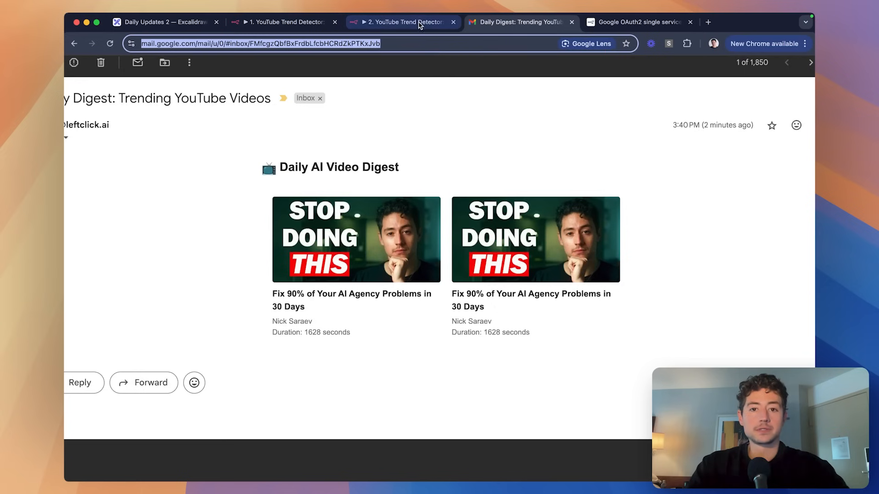
# Send a test digest email from n8n's Gmail node.
pyautogui.click(418, 23)
pyautogui.hscroll(-1, 496, 152)
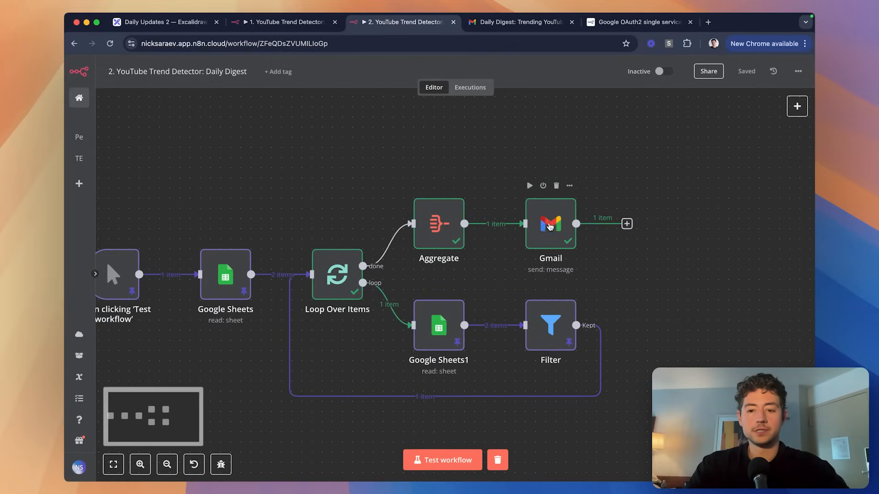
pyautogui.doubleClick(550, 226)
pyautogui.click(524, 86)
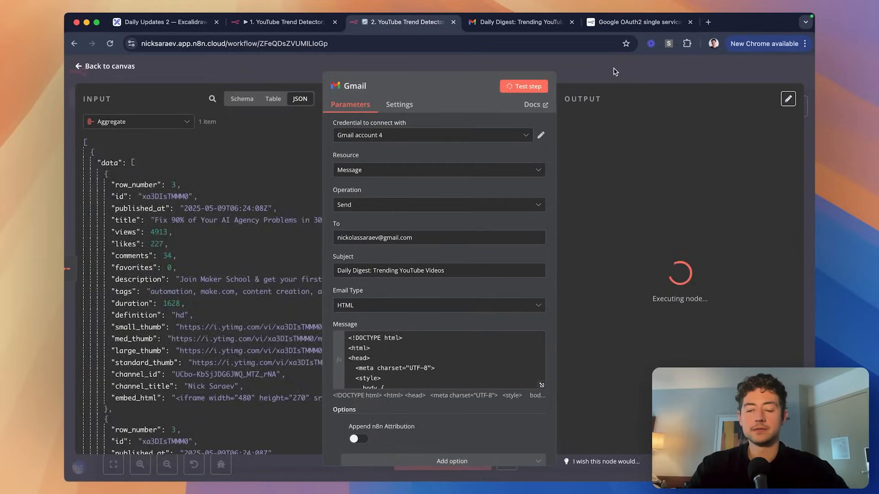
pyautogui.click(615, 72)
# Open the newest Daily Digest in Gmail to verify its dated heading and taller thumbnails.
pyautogui.click(516, 24)
pyautogui.scroll(-3, 340, 150)
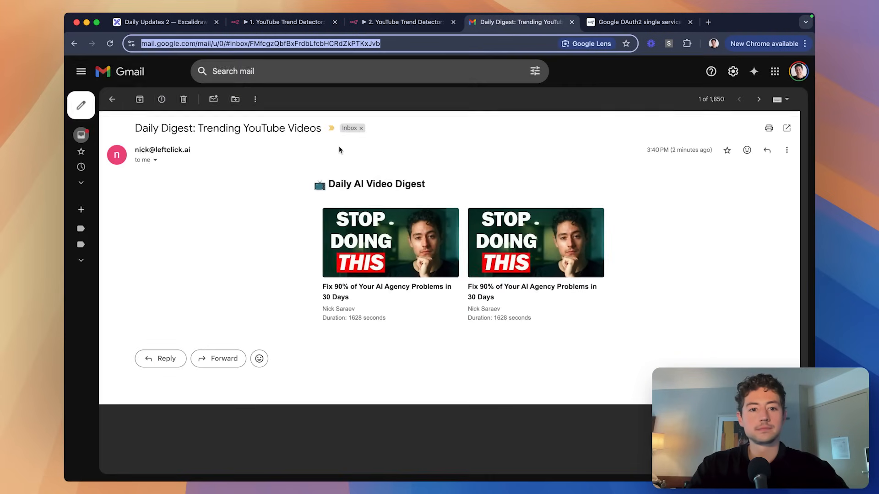
pyautogui.click(81, 135)
pyautogui.click(293, 149)
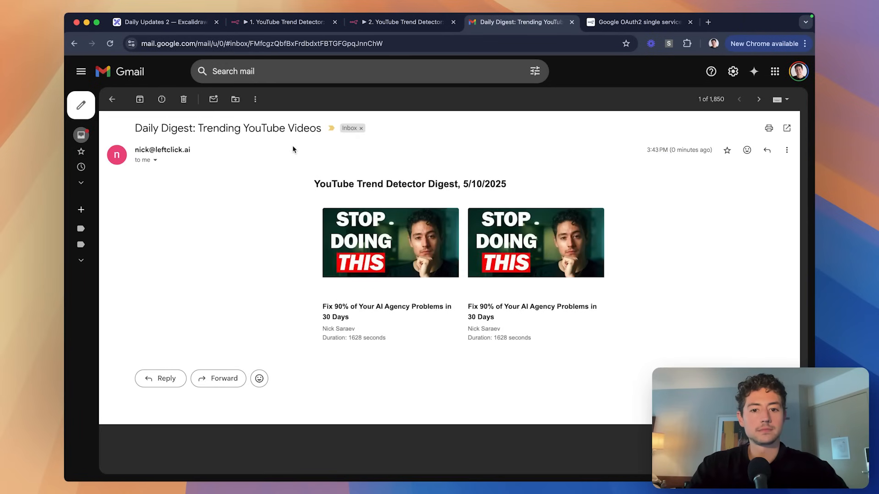
pyautogui.scroll(5, 524, 231)
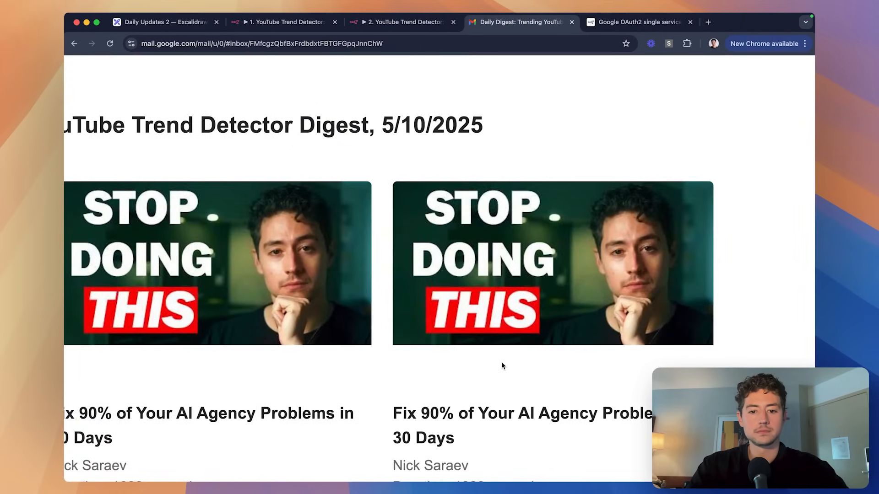
pyautogui.scroll(-5, 498, 380)
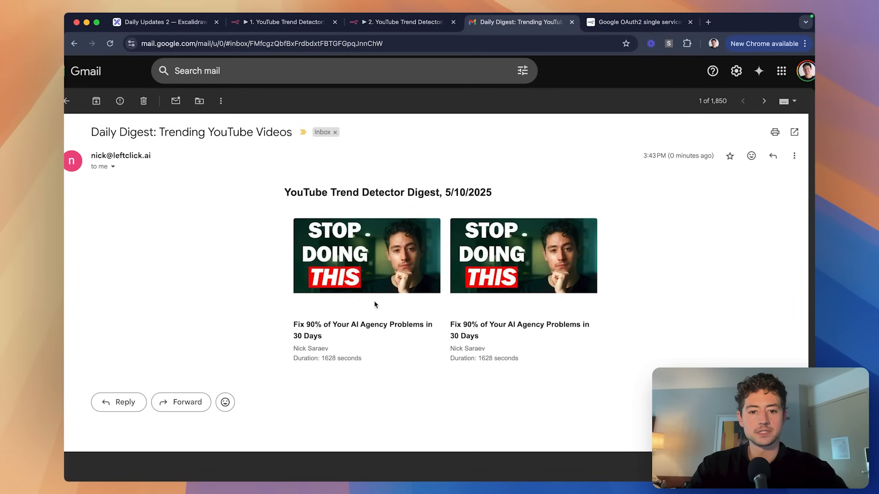
pyautogui.hotkey('ctrl', 'Tab')
pyautogui.hotkey('ctrl', 'shift', 'Tab')
pyautogui.hotkey('ctrl', 'shift', 'Tab')
pyautogui.click(378, 165)
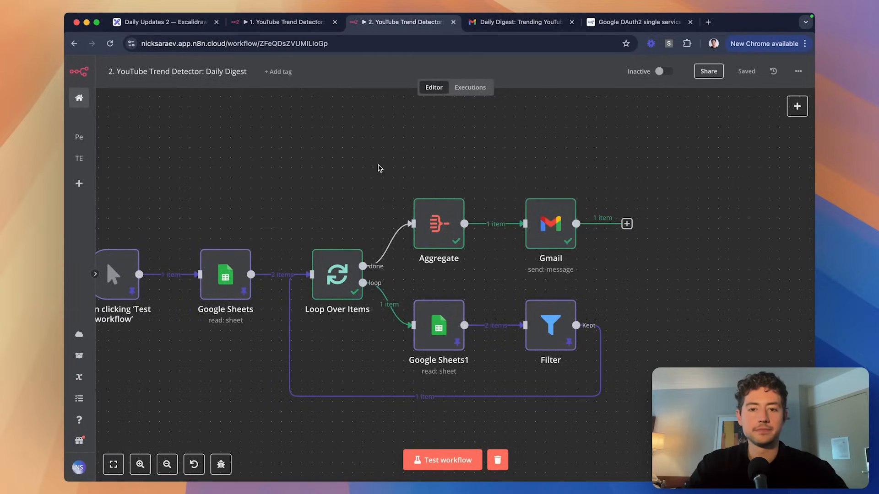
pyautogui.press('super+Tab')
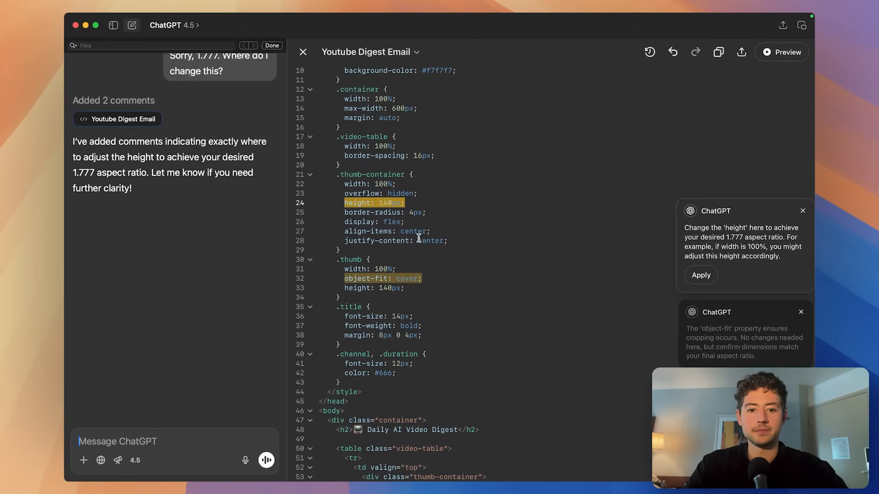
# Leave the ChatGPT thumbnail CSS and open Chrome DevTools on the received Daily Digest email.
pyautogui.click(696, 336)
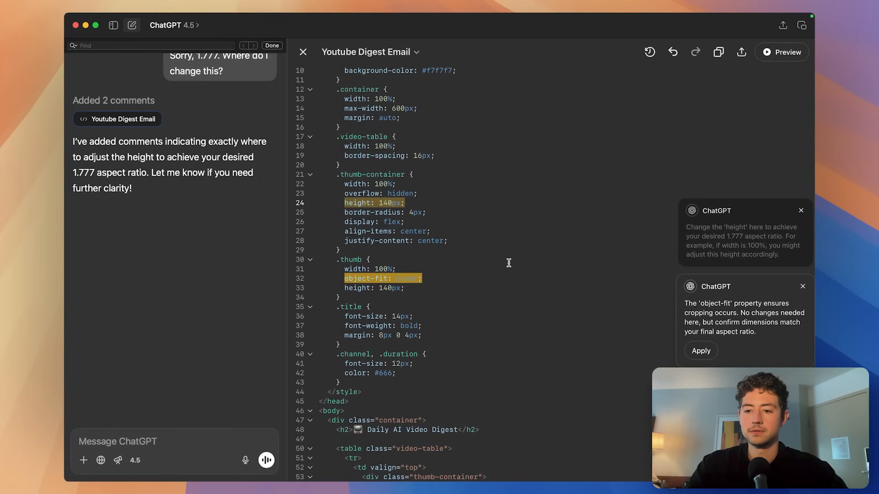
pyautogui.click(432, 203)
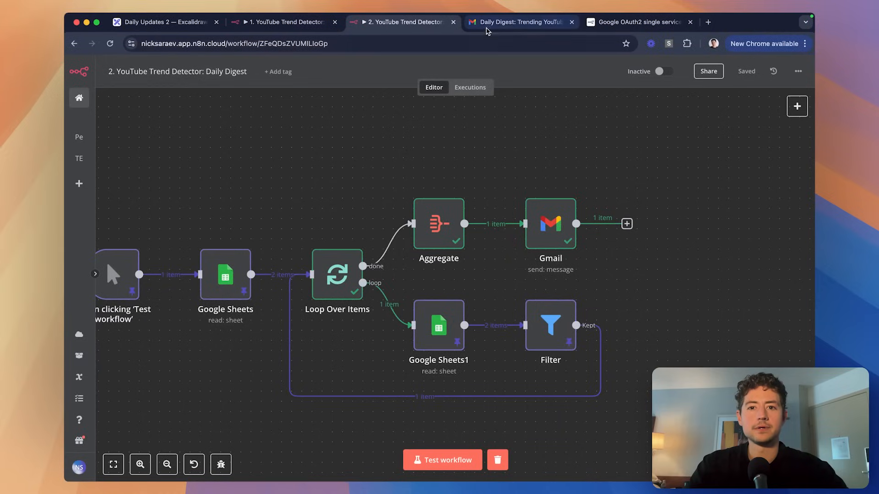
pyautogui.click(519, 22)
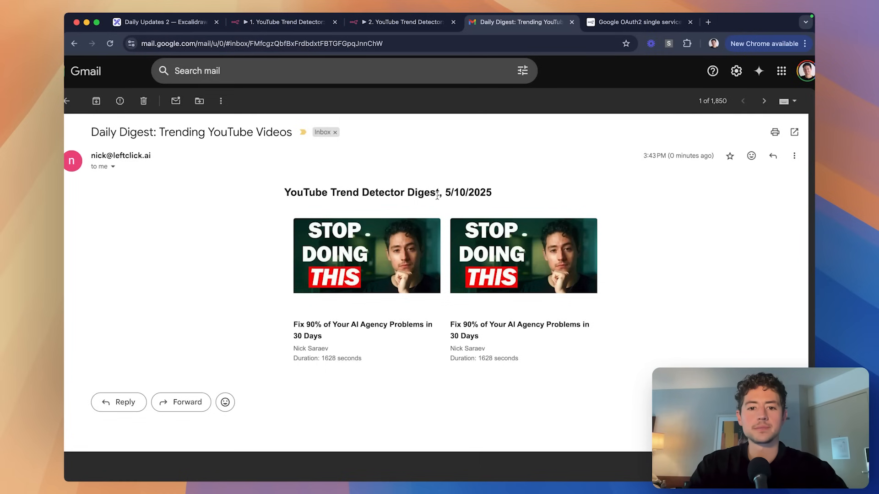
pyautogui.press('super+alt+i')
# Inspect the first video thumbnail, filter its style rules to height, and toggle its width rule.
pyautogui.scroll(-2, 454, 202)
pyautogui.click(443, 199)
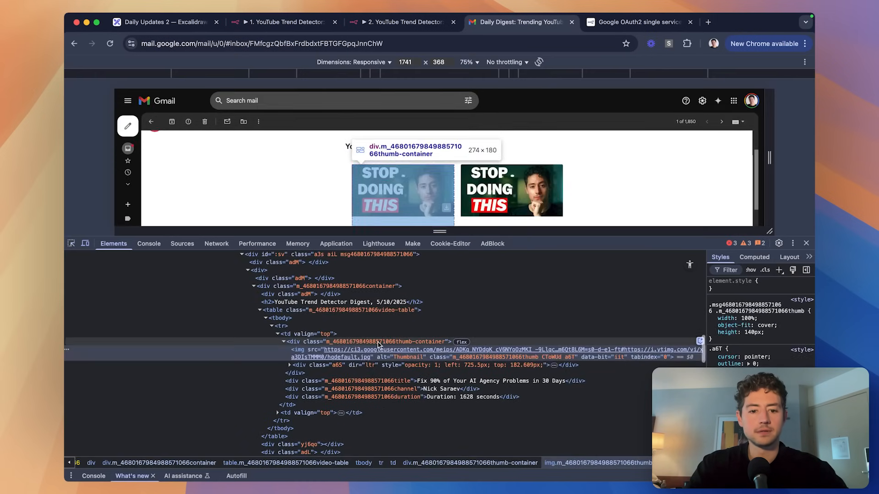
pyautogui.click(730, 269)
pyautogui.write('ht')
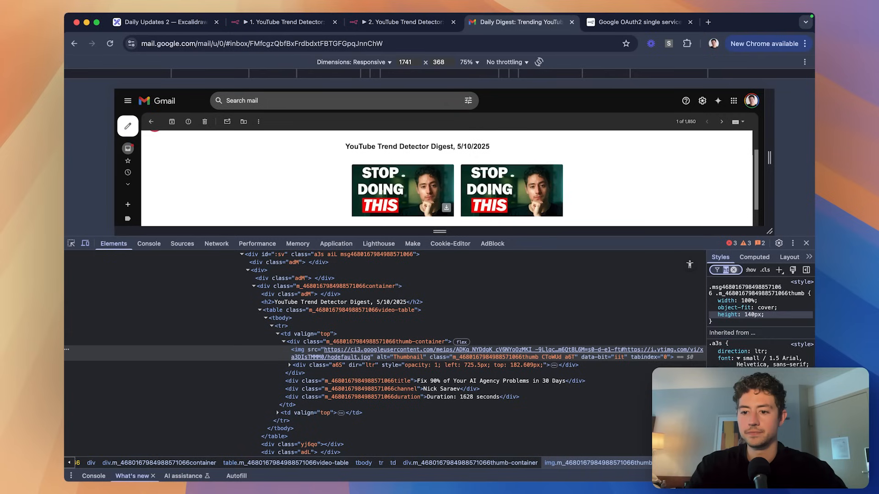
pyautogui.write('d')
pyautogui.scroll(-6, 782, 323)
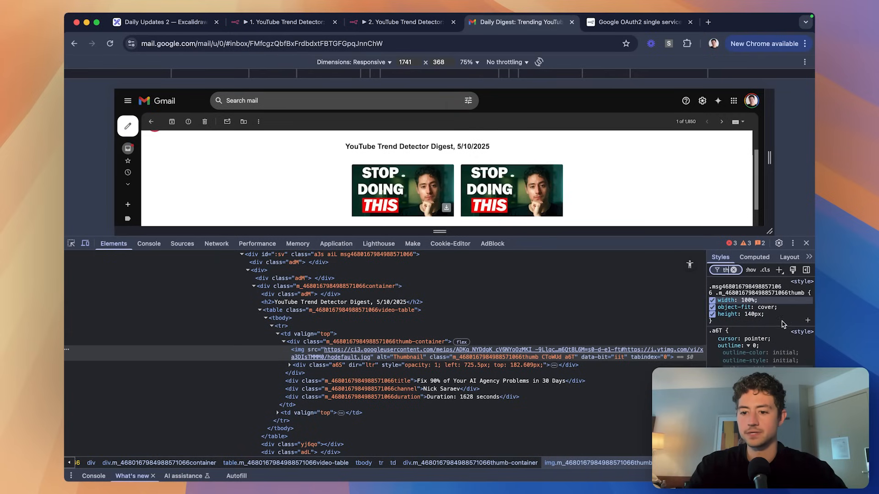
pyautogui.scroll(8, 782, 322)
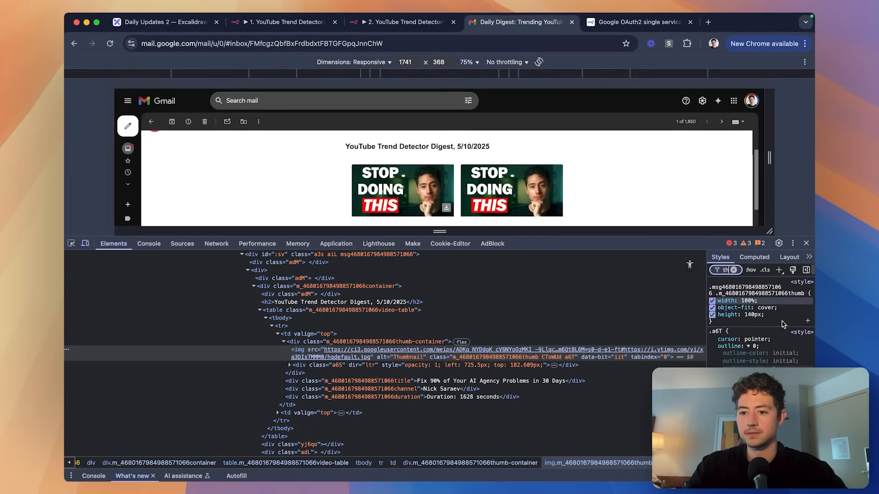
pyautogui.click(712, 301)
pyautogui.click(712, 301)
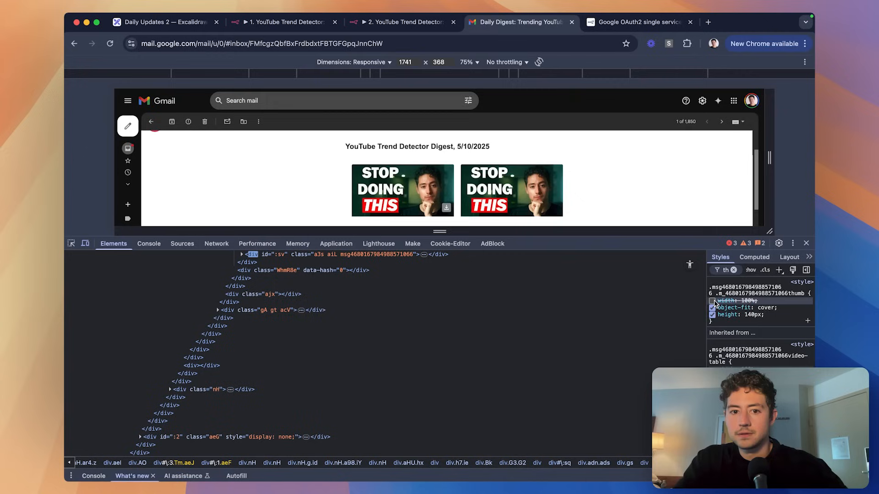
pyautogui.click(722, 271)
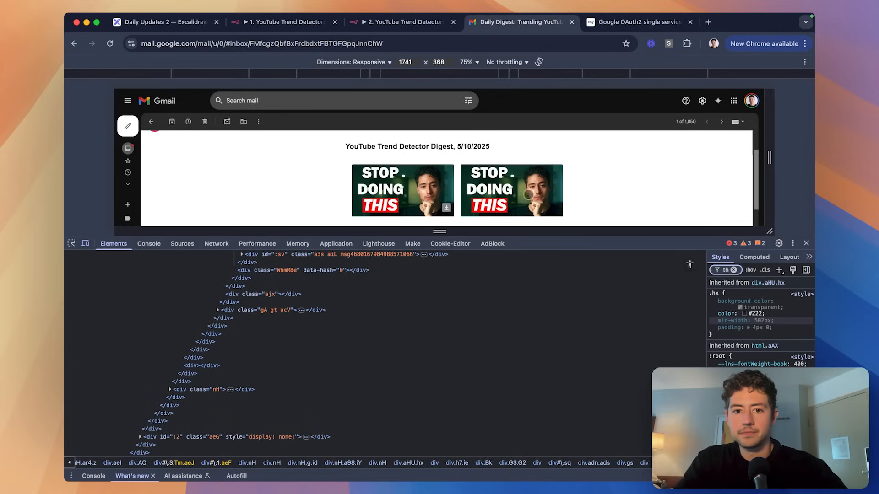
# Reselect the thumbnail image and compare it with its width and 140px height rules toggled off.
pyautogui.press('super+shift+c')
pyautogui.click(441, 188)
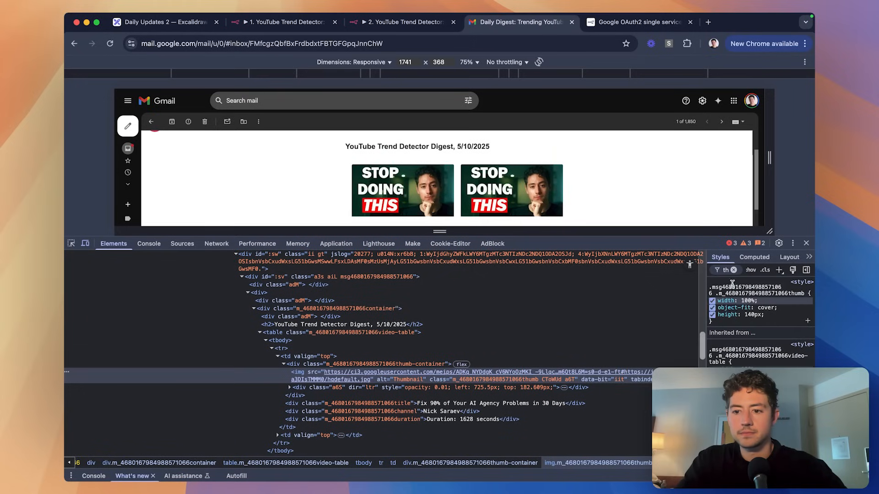
pyautogui.click(712, 301)
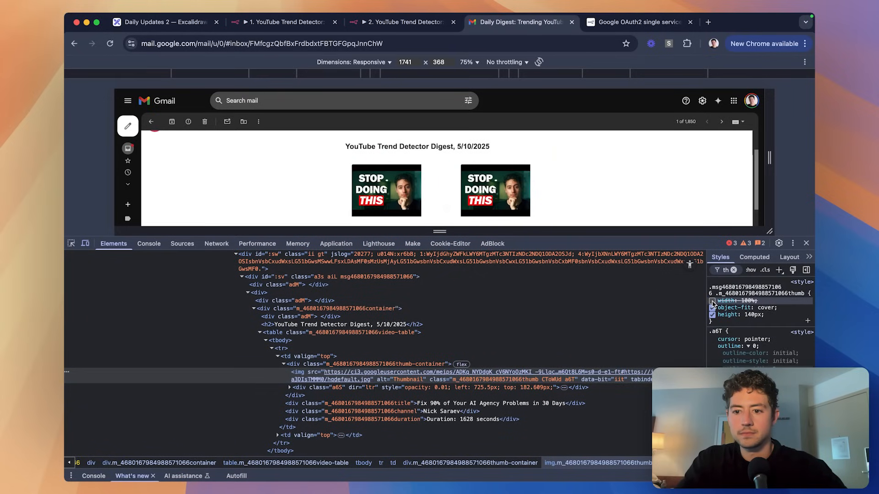
pyautogui.click(713, 302)
pyautogui.click(712, 301)
pyautogui.click(712, 301)
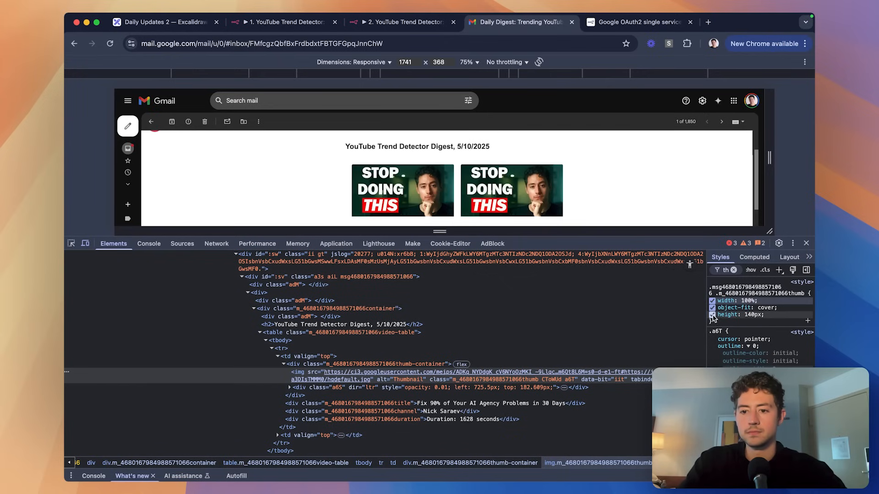
pyautogui.click(712, 315)
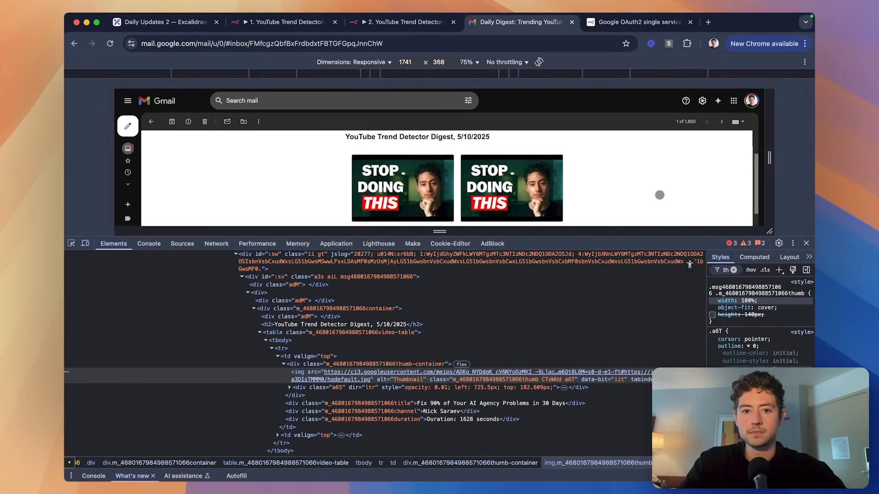
pyautogui.click(712, 315)
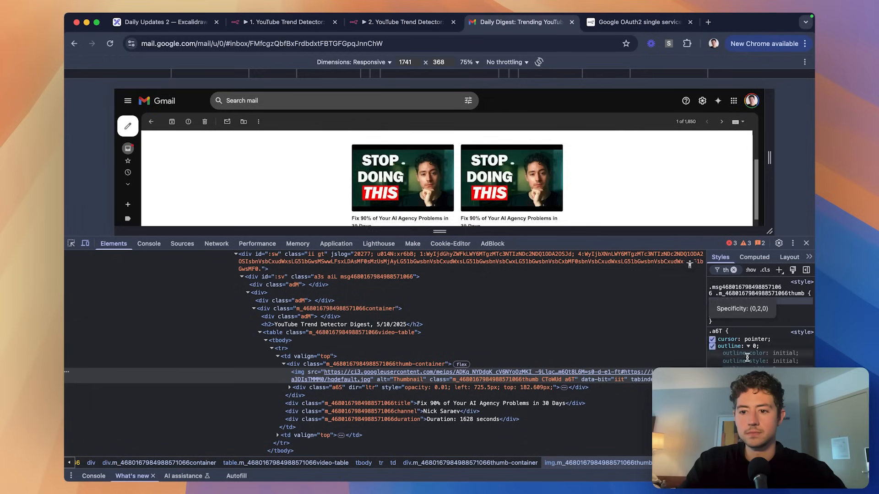
# Try thumbnail heights of 160px and 170px, then settle on 155px.
pyautogui.click(712, 315)
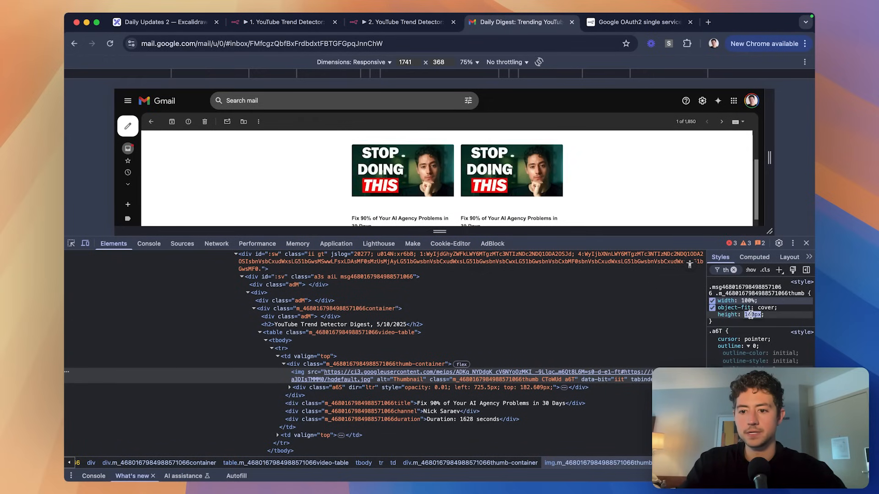
pyautogui.press('BackSpace')
pyautogui.write('6')
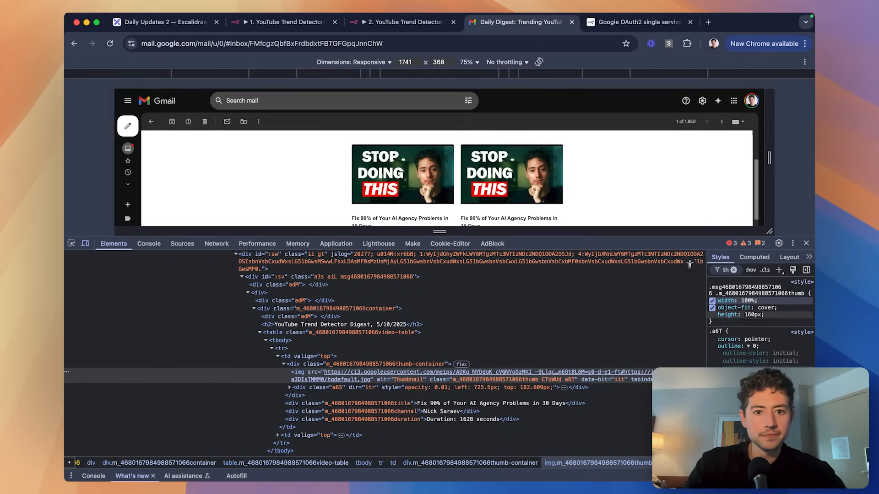
pyautogui.write('7')
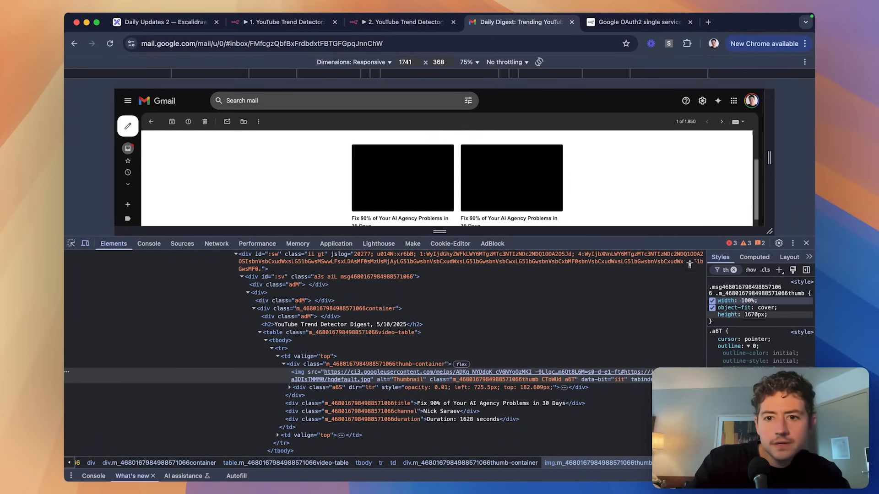
pyautogui.press('BackSpace')
pyautogui.press('BackSpace')
pyautogui.write('7')
pyautogui.press('BackSpace')
pyautogui.write('6')
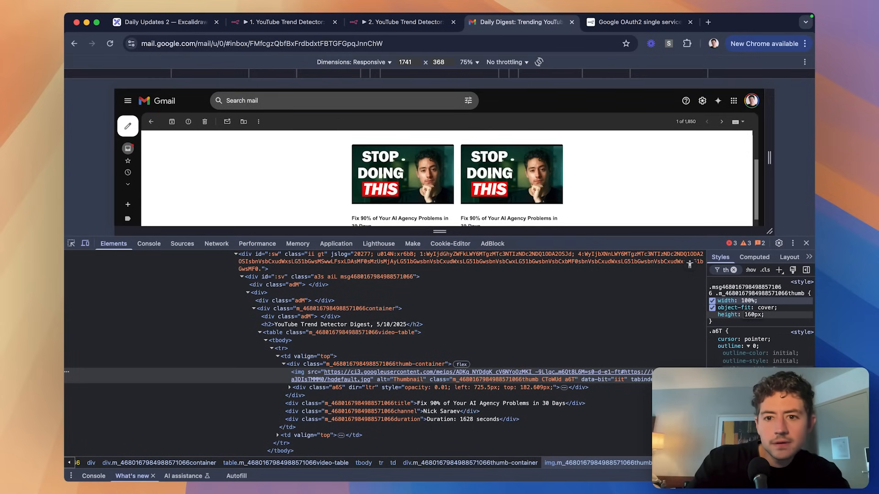
pyautogui.press('BackSpace')
pyautogui.press('BackSpace')
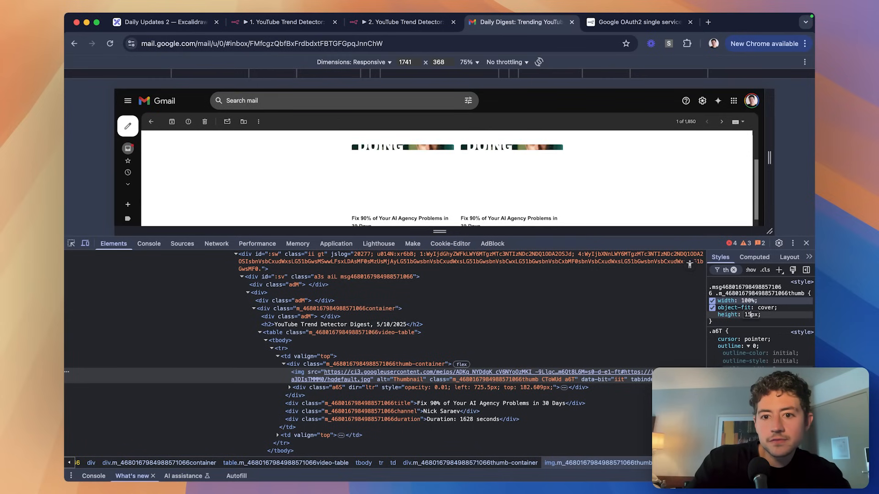
pyautogui.write('55')
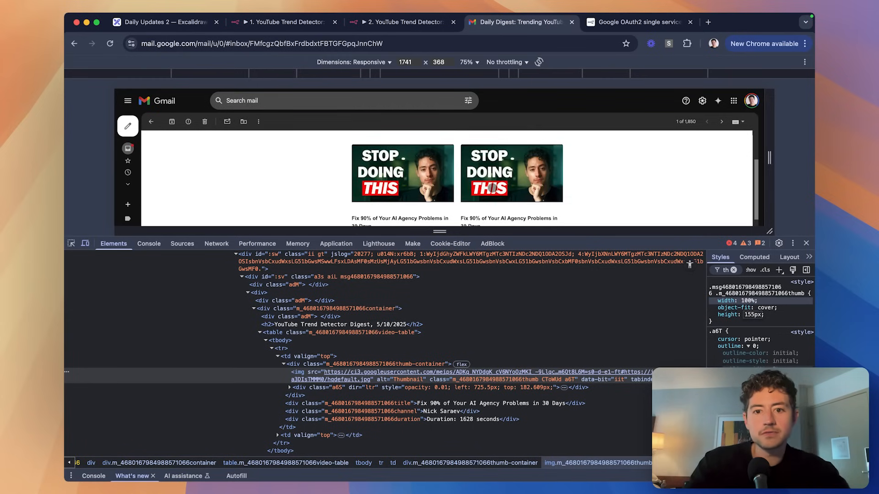
pyautogui.hotkey('ctrl', 'shift', 'Tab')
pyautogui.hotkey('ctrl', 'Tab')
# Set .thumb-container and .thumb heights to 155px in the Gmail node's message HTML and resend the email.
pyautogui.hotkey('ctrl', 'shift', 'Tab')
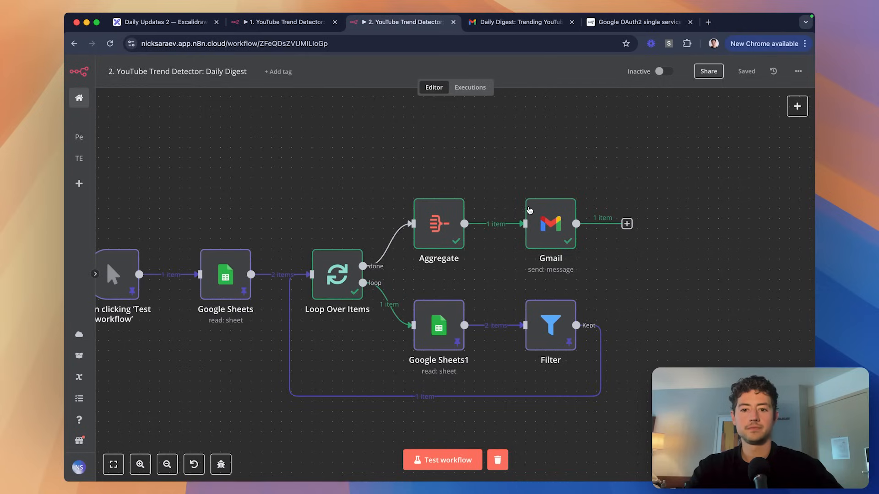
pyautogui.hotkey('ctrl', 'Tab')
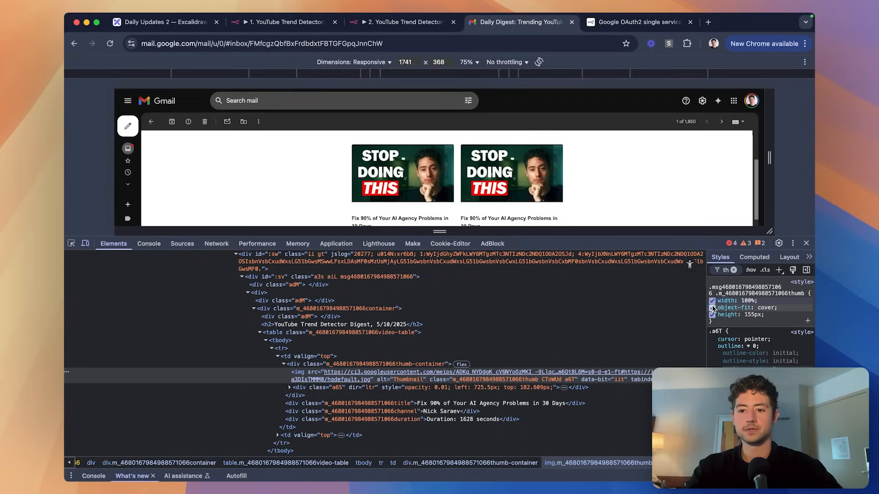
pyautogui.hotkey('ctrl', 'shift', 'Tab')
pyautogui.doubleClick(548, 234)
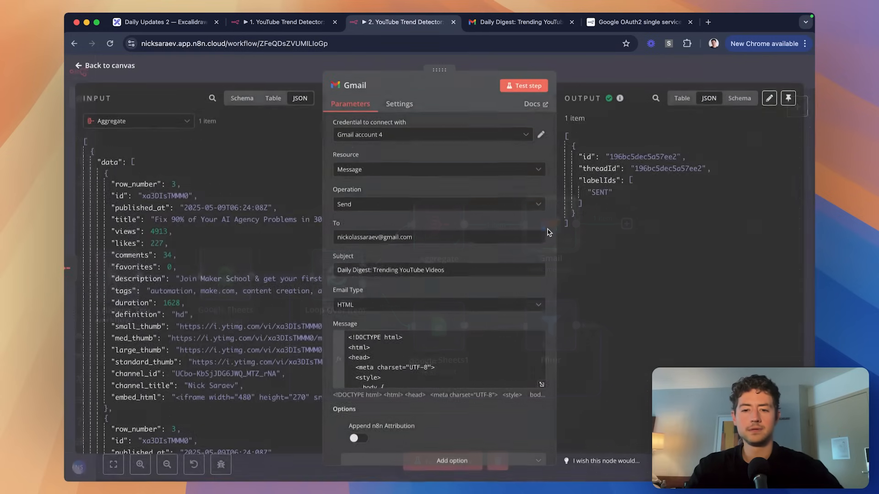
pyautogui.click(541, 386)
pyautogui.scroll(-4, 401, 261)
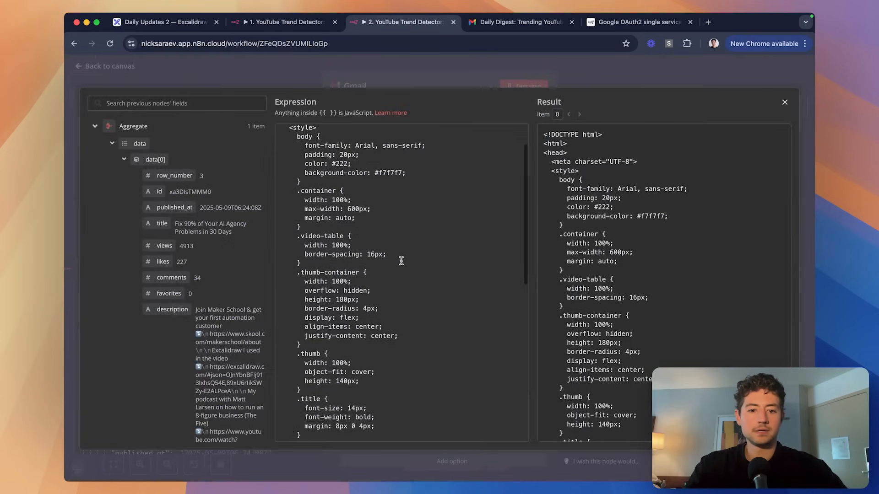
pyautogui.click(348, 263)
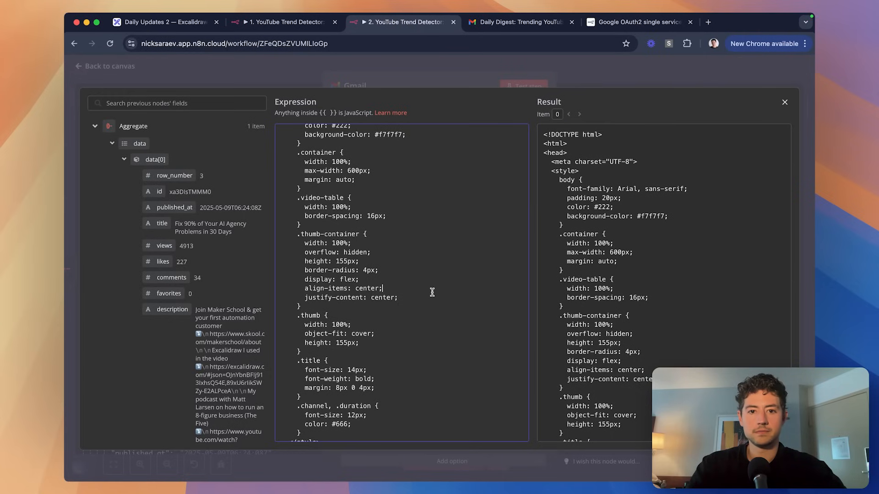
pyautogui.press('super+s')
pyautogui.press('Escape')
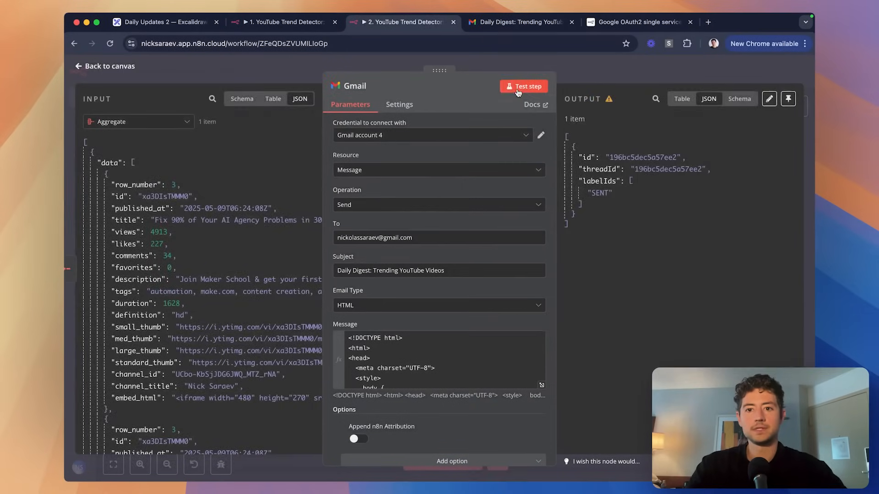
pyautogui.click(521, 89)
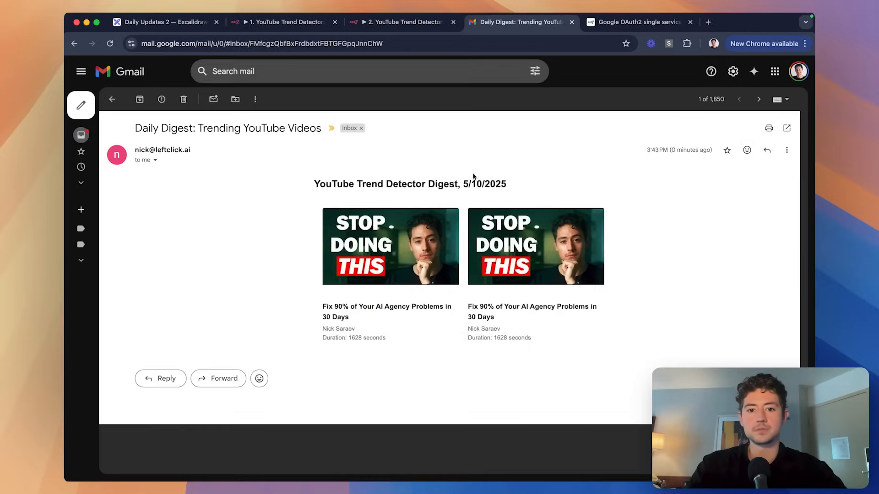
# Open the new 3:44 PM digest from the inbox and review its uncropped 155px thumbnails.
pyautogui.click(112, 99)
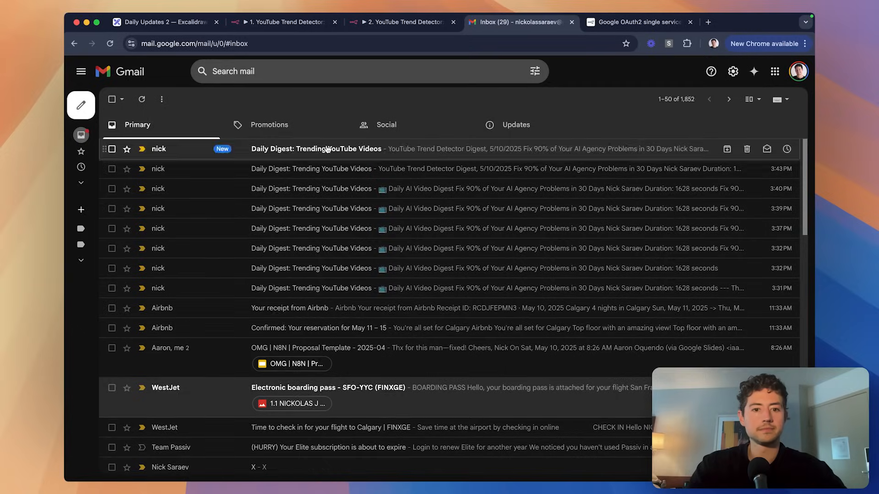
pyautogui.click(327, 149)
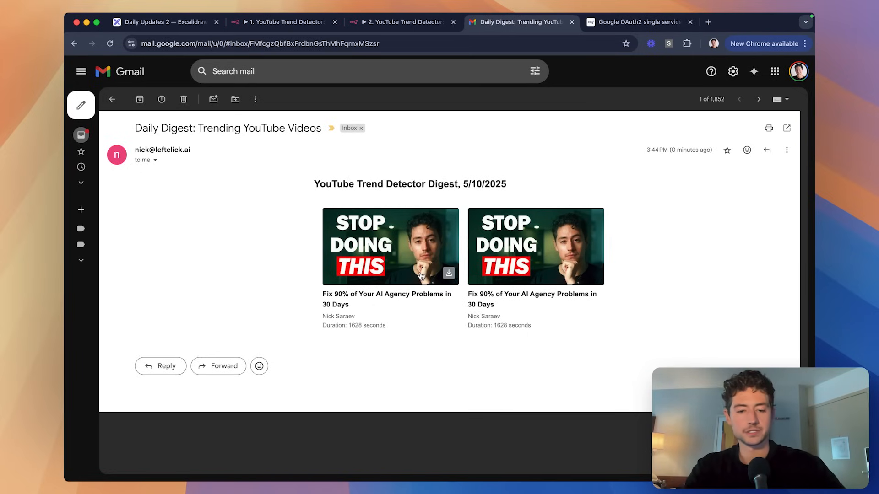
pyautogui.scroll(5, 395, 341)
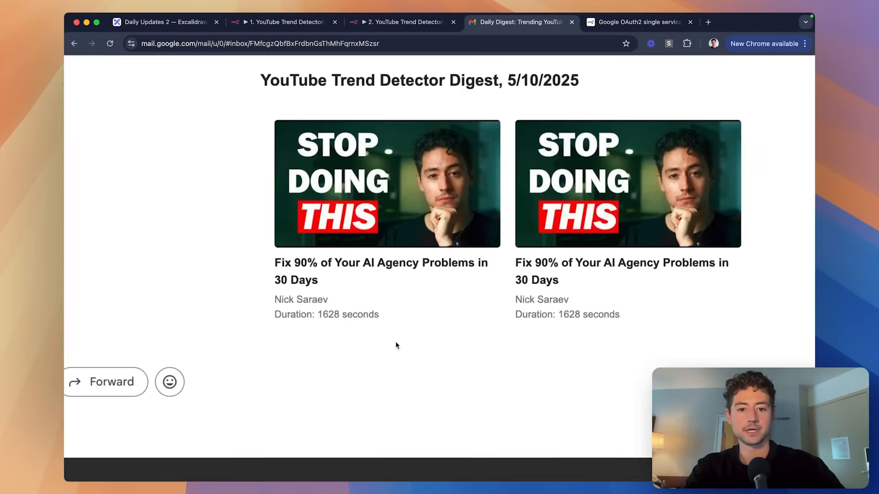
pyautogui.scroll(-5, 396, 342)
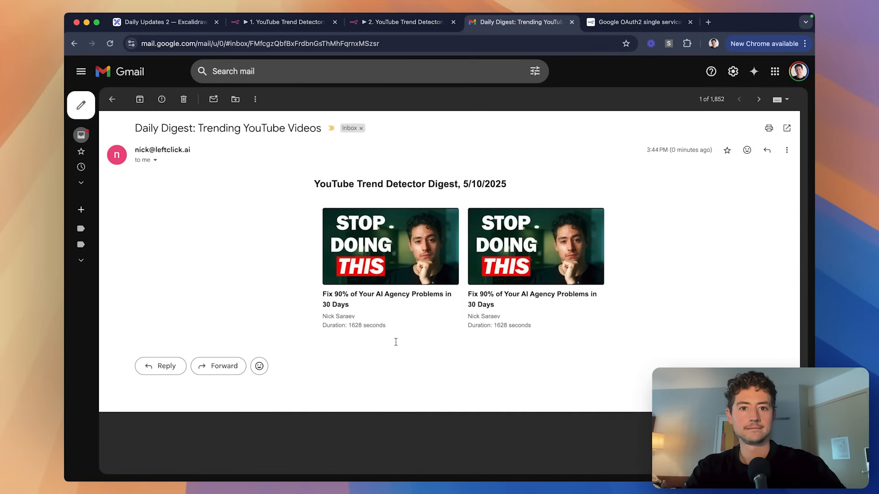
pyautogui.hotkey('ctrl', 'shift', 'Tab')
pyautogui.scroll(-4, 429, 338)
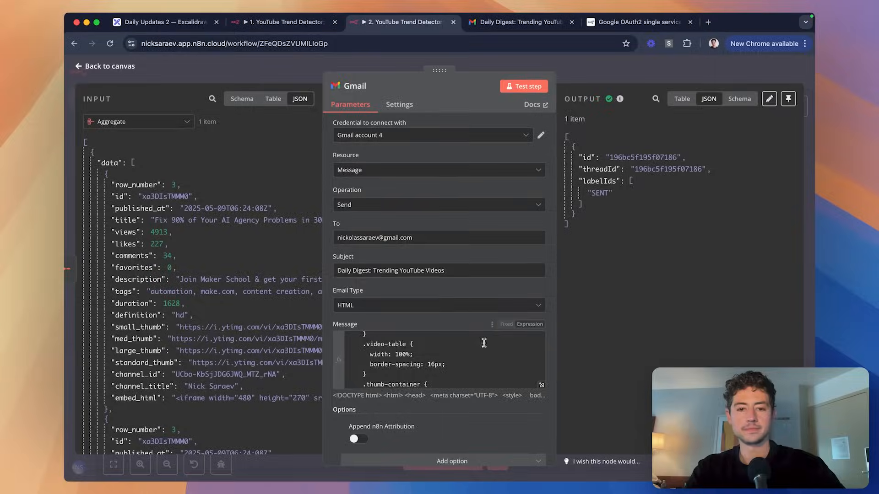
pyautogui.hotkey('ctrl', 'Tab')
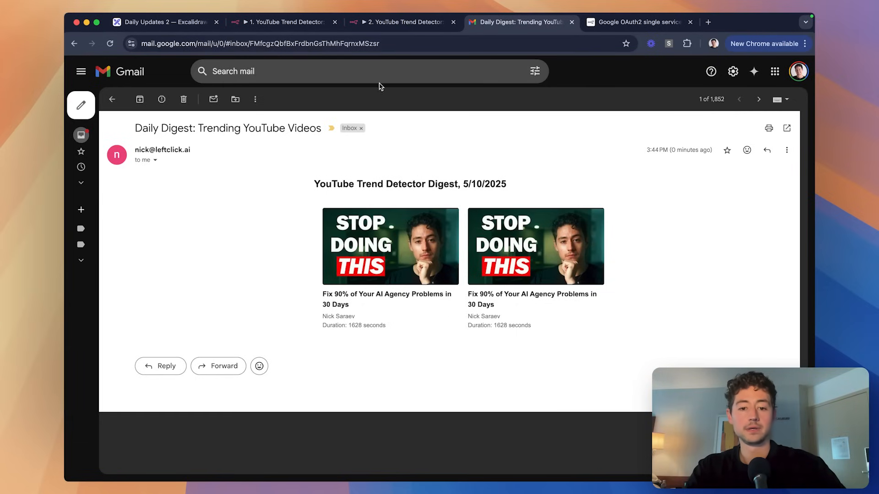
# Inspect the digest's video table element and its style rules in DevTools, then return to n8n.
pyautogui.press('super+shift+c')
pyautogui.scroll(-1, 334, 190)
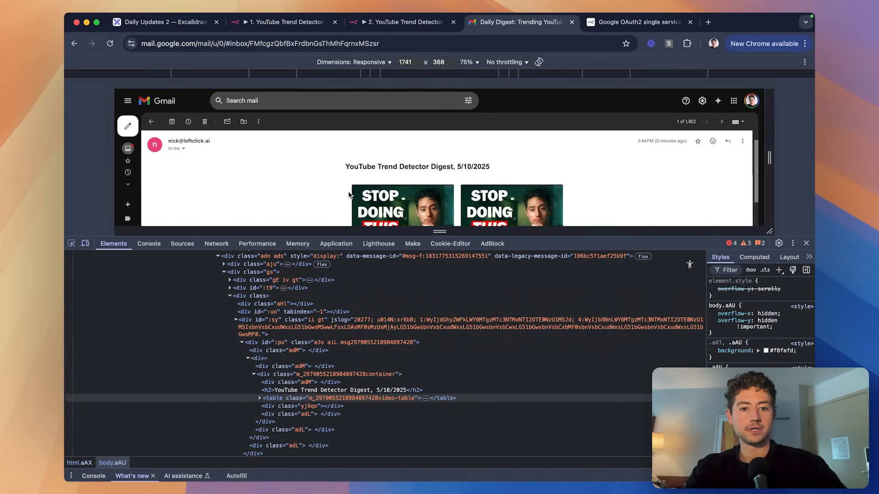
pyautogui.click(347, 212)
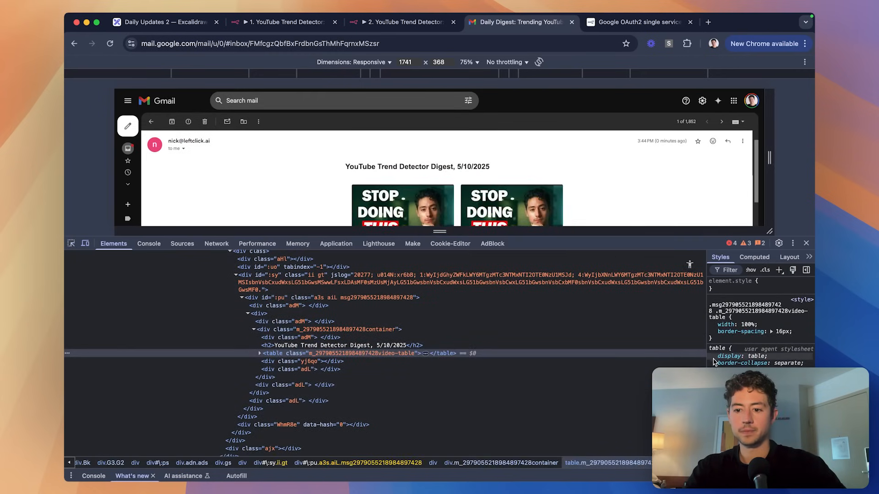
pyautogui.click(727, 270)
pyautogui.write('ad')
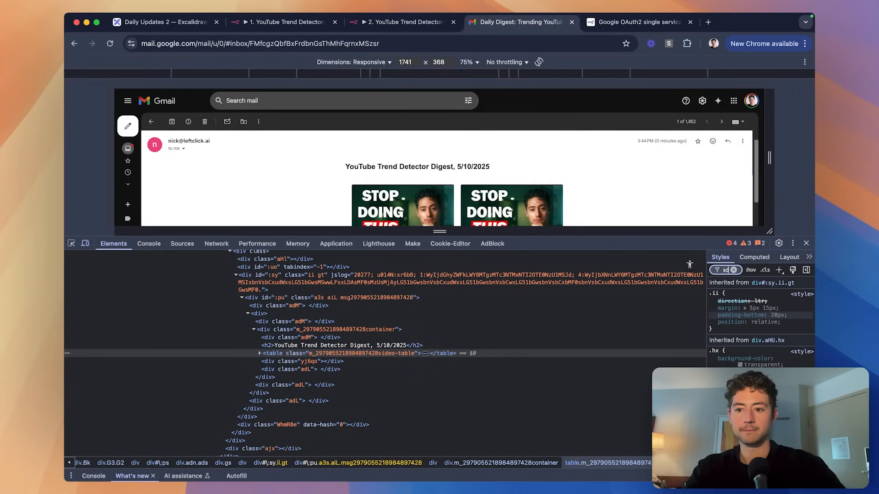
pyautogui.press('BackSpace')
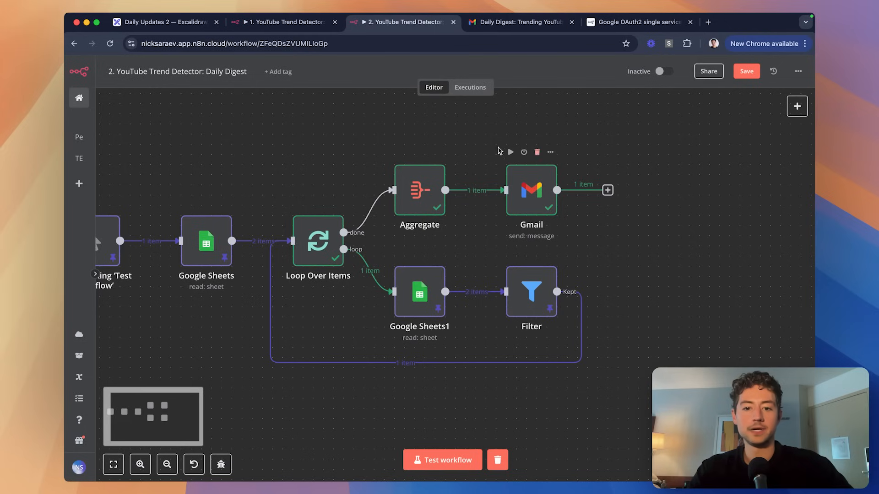
pyautogui.moveTo(478, 141); pyautogui.dragTo(609, 318)
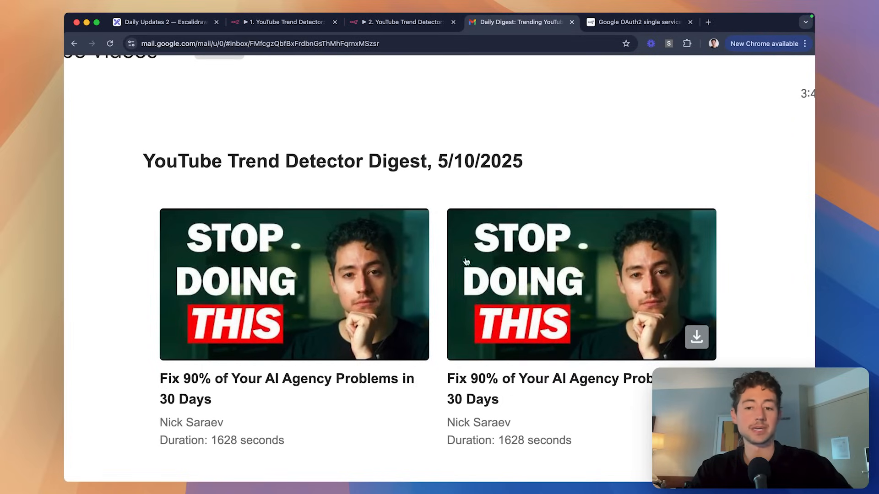
pyautogui.scroll(-2, 438, 271)
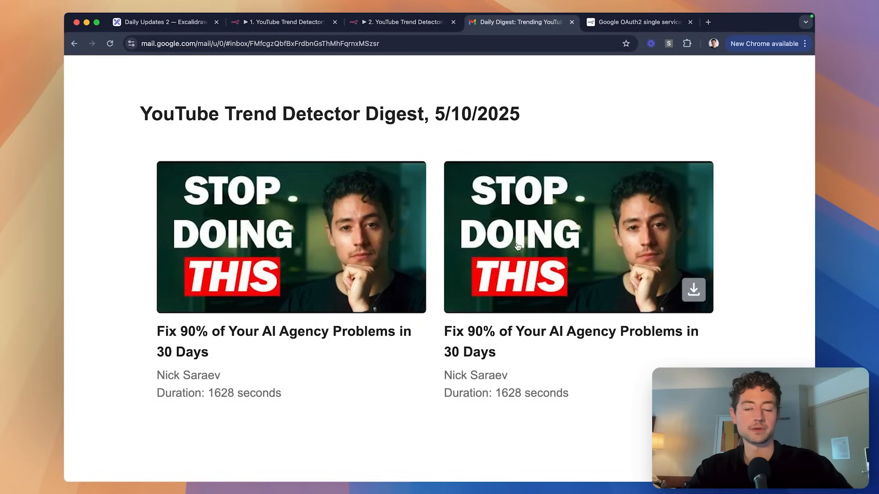
pyautogui.scroll(-5, 518, 244)
pyautogui.hotkey('ctrl', 'shift', 'Tab')
# Move the Gmail node further right with the Filter node beneath it, and save.
pyautogui.moveTo(526, 170); pyautogui.dragTo(588, 170)
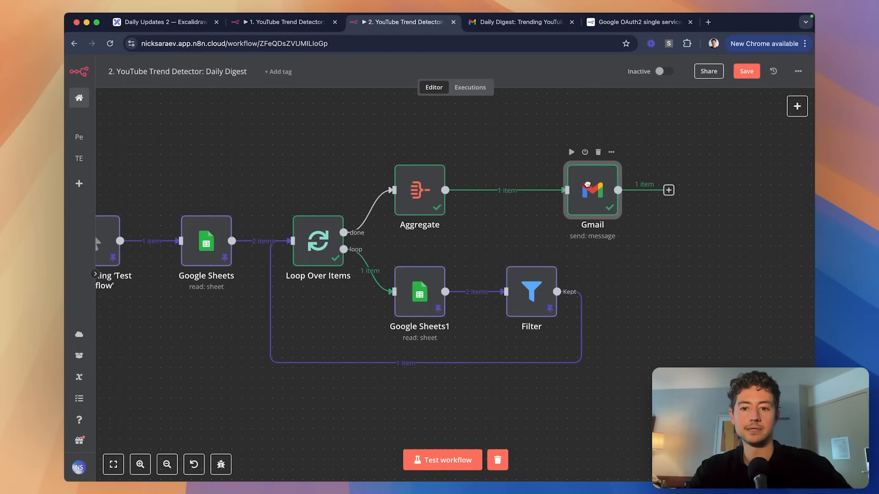
pyautogui.moveTo(532, 288); pyautogui.dragTo(592, 289)
pyautogui.hscroll(2, 481, 143)
pyautogui.scroll(1, 481, 143)
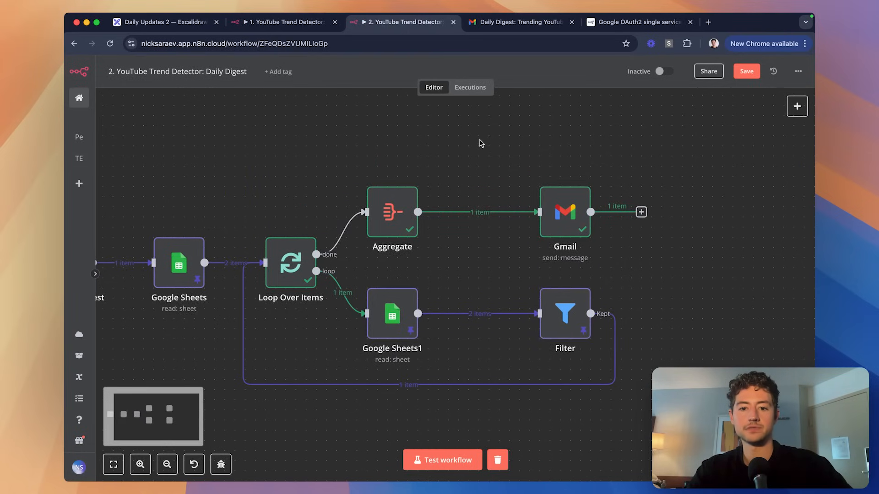
pyautogui.press('super+s')
pyautogui.hscroll(-5, 480, 142)
# Unpin data on the trigger, Google Sheets, Google Sheets1 and Filter nodes, then save.
pyautogui.moveTo(269, 169); pyautogui.dragTo(200, 135)
pyautogui.press('p')
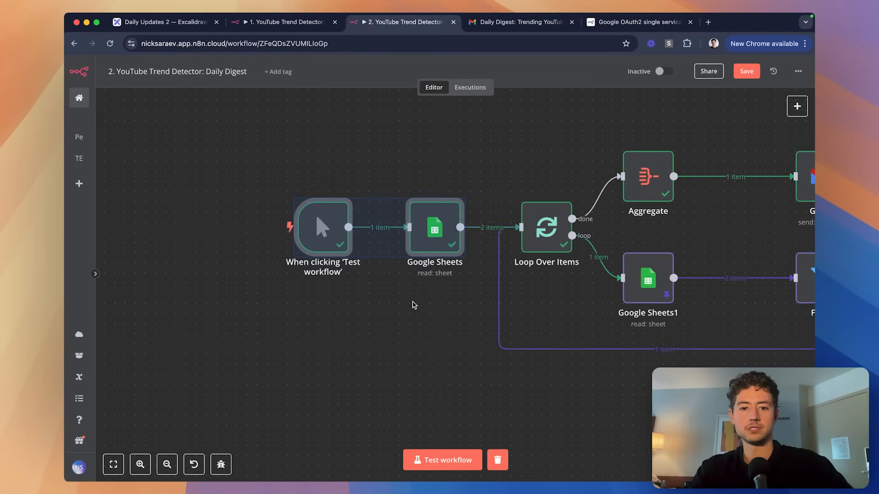
pyautogui.hscroll(4, 414, 303)
pyautogui.moveTo(724, 383); pyautogui.dragTo(426, 227)
pyautogui.press('p')
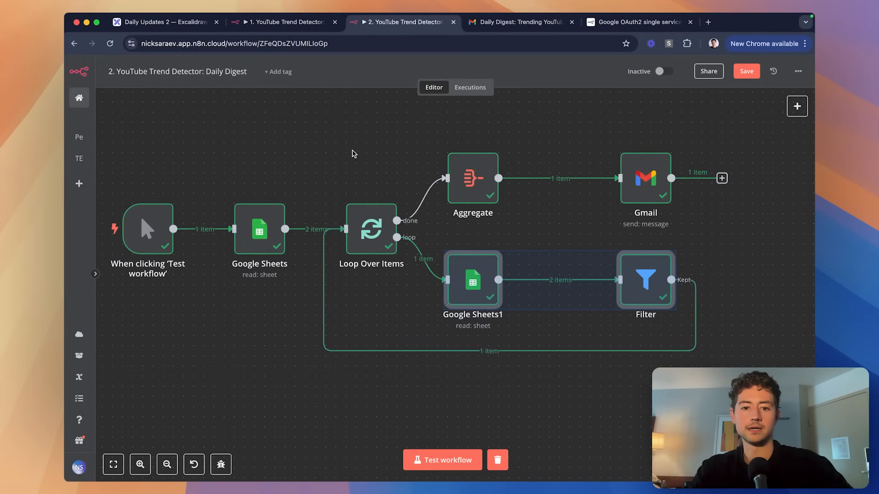
pyautogui.click(313, 125)
pyautogui.hscroll(-1, 404, 176)
pyautogui.scroll(-2, 405, 176)
pyautogui.press('super+s')
# Shift the Gmail and Filter nodes back left, save, and test-run the whole workflow.
pyautogui.moveTo(631, 263); pyautogui.dragTo(580, 263)
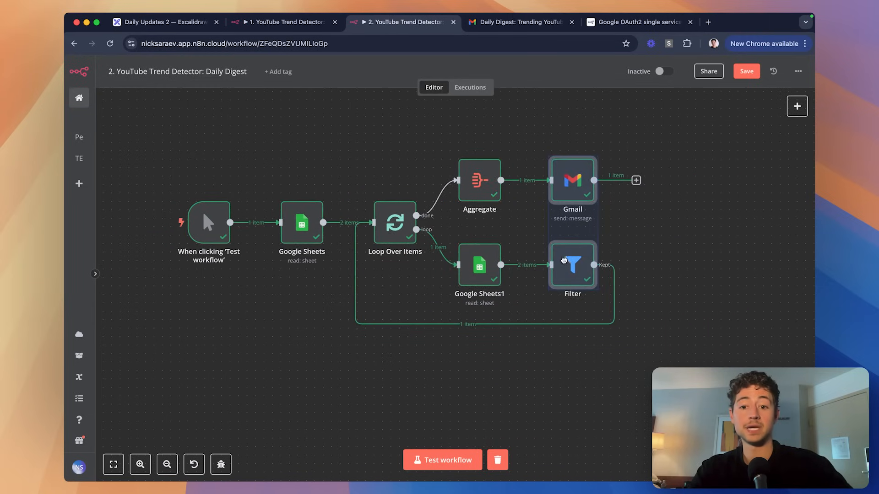
pyautogui.click(677, 320)
pyautogui.press('super+s')
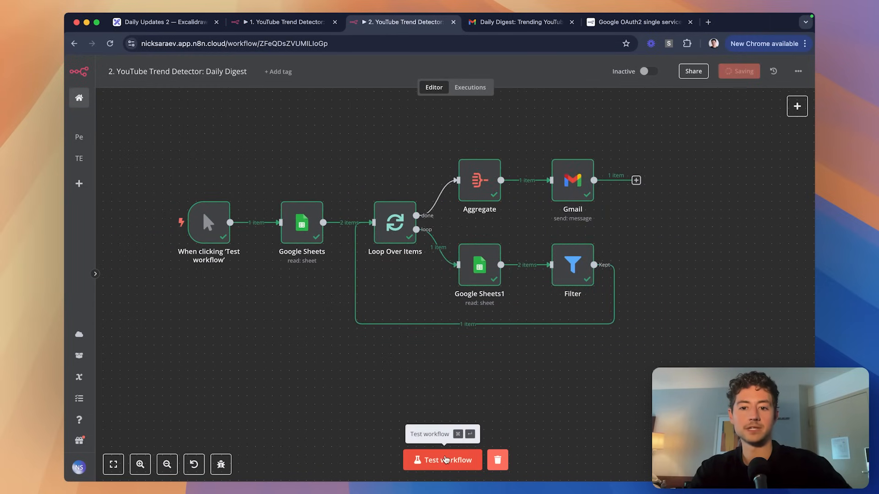
pyautogui.click(447, 460)
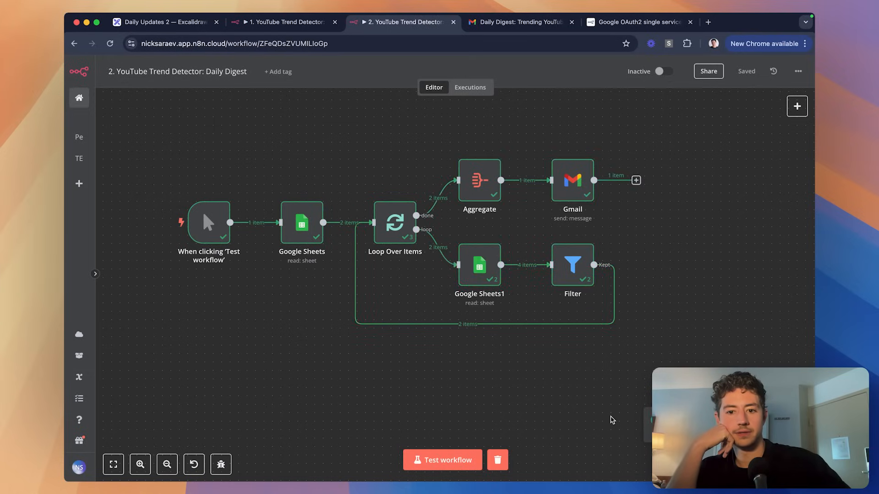
pyautogui.hotkey('ctrl', 'Tab')
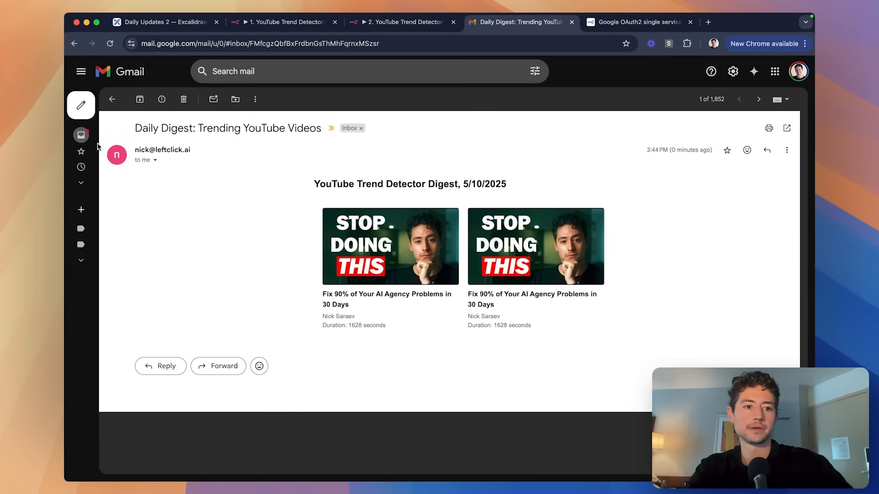
# Open the 3:46 PM Daily Digest and check its two videos of 1628 and 368 seconds.
pyautogui.click(94, 135)
pyautogui.click(317, 147)
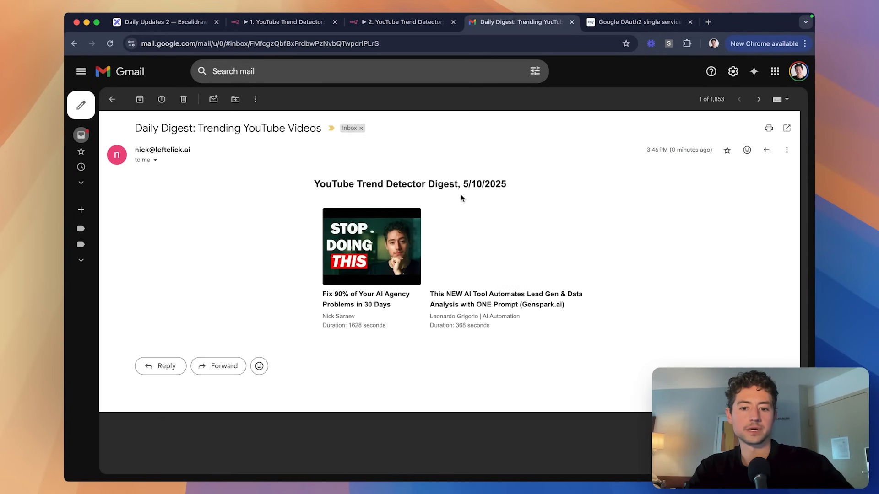
pyautogui.scroll(5, 494, 245)
pyautogui.scroll(3, 494, 246)
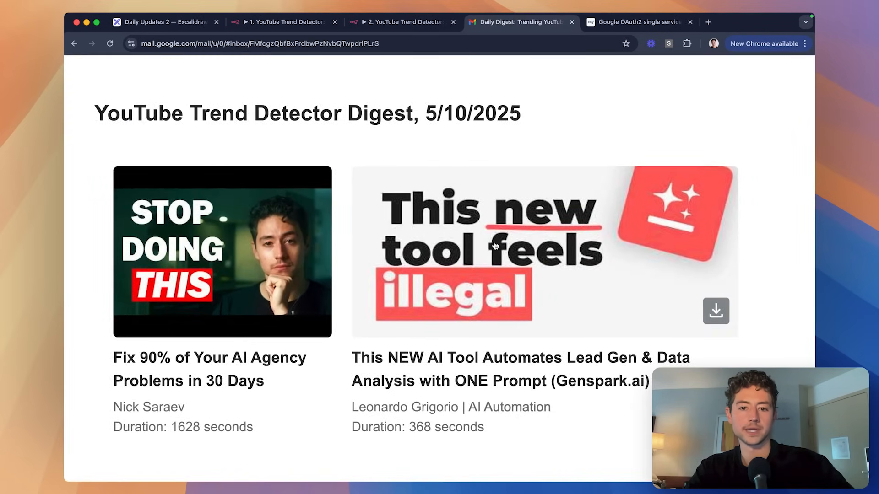
pyautogui.scroll(-8, 494, 245)
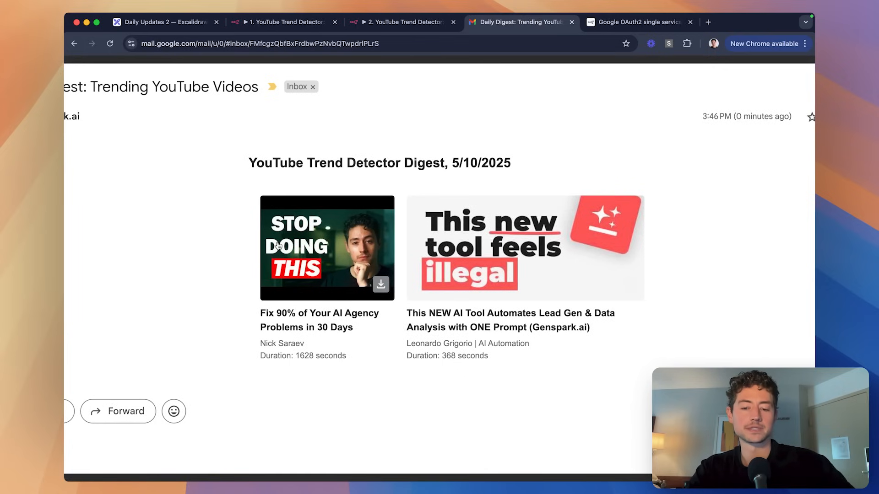
pyautogui.hscroll(-2, 467, 252)
pyautogui.hscroll(1, 492, 226)
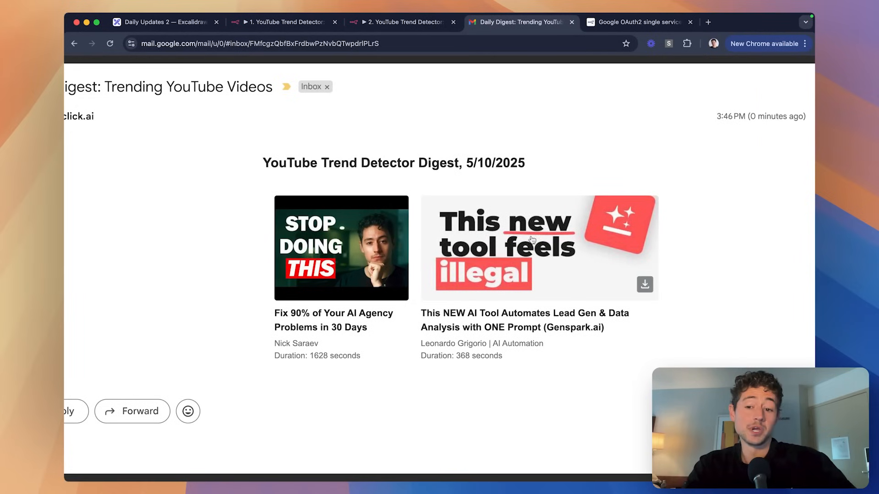
pyautogui.scroll(-4, 661, 278)
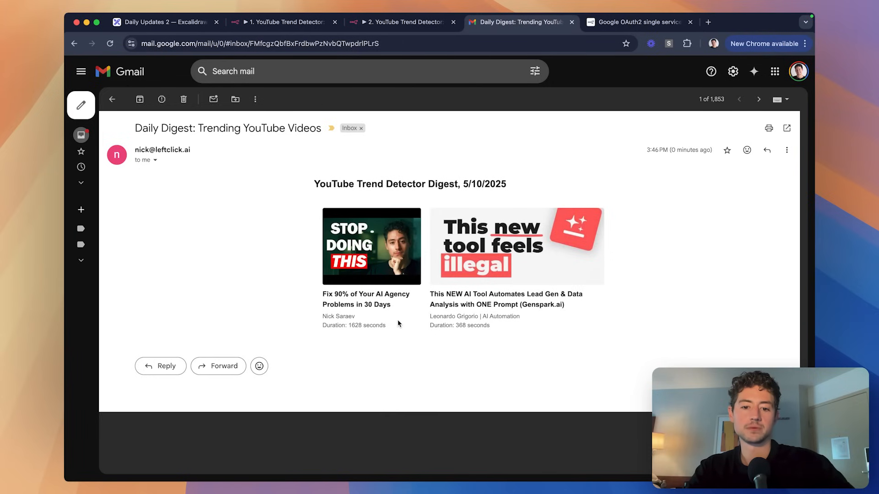
# Add a <span style="font-weight:bold"> with an empty {{ }} expression after the first video's title.
pyautogui.hotkey('ctrl', 'shift', 'Tab')
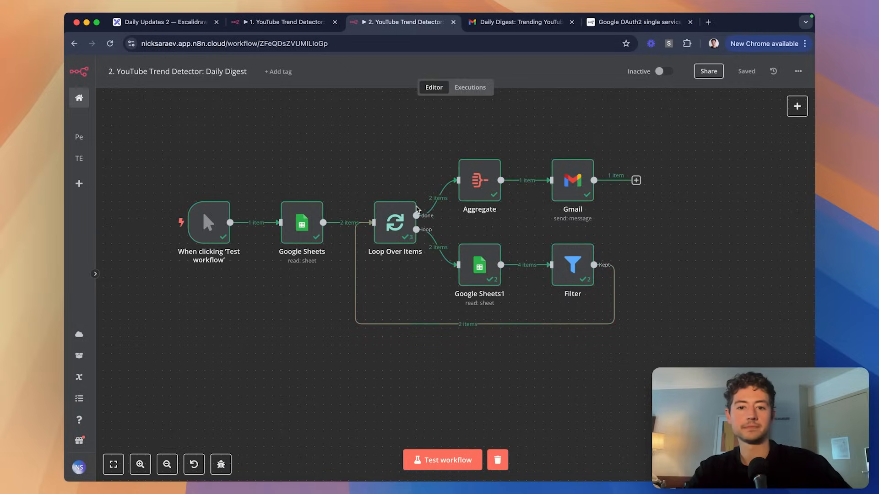
pyautogui.click(564, 183)
pyautogui.doubleClick(564, 183)
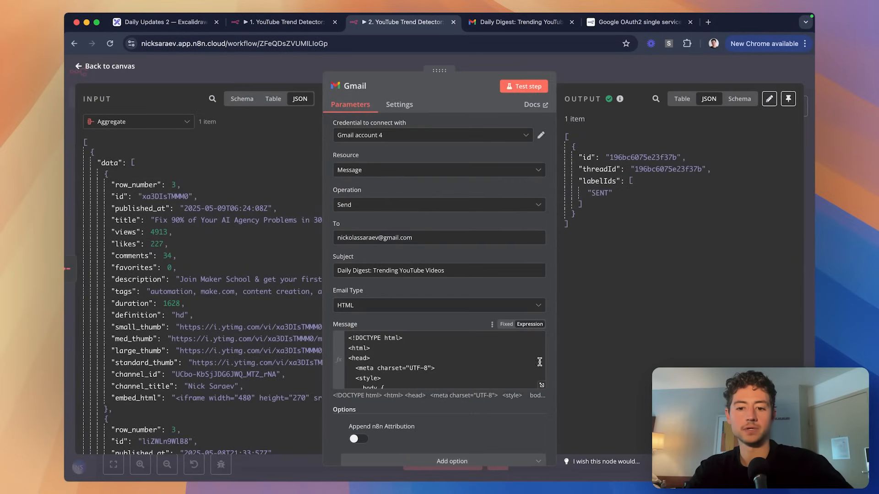
pyautogui.click(543, 386)
pyautogui.scroll(-10, 454, 197)
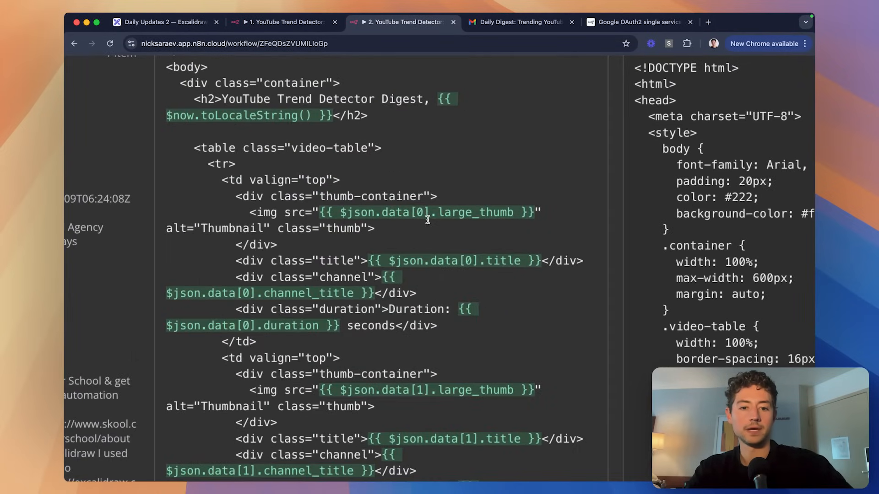
pyautogui.scroll(-1, 463, 271)
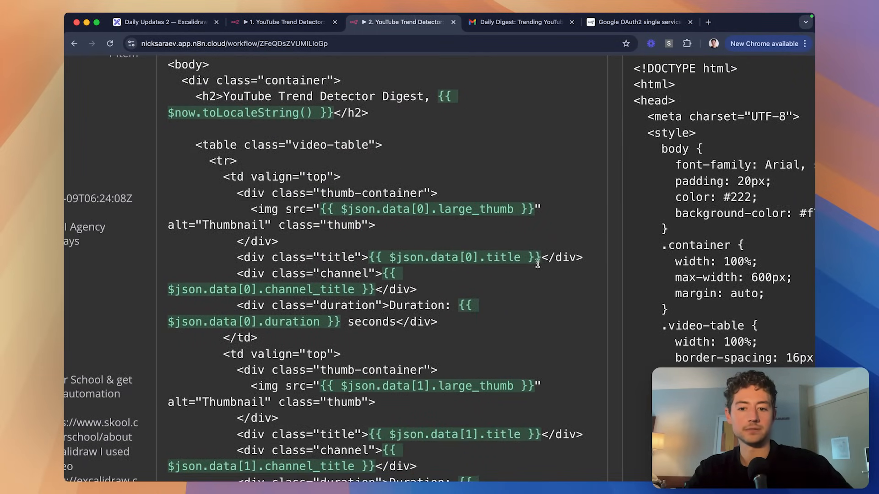
pyautogui.moveTo(542, 259); pyautogui.dragTo(369, 258)
pyautogui.click(368, 257)
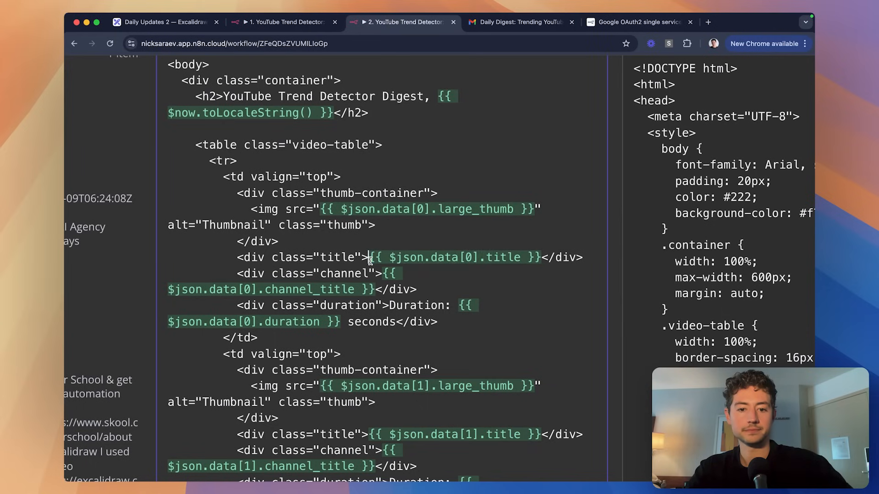
pyautogui.write('M')
pyautogui.press('BackSpace')
pyautogui.write('<span>')
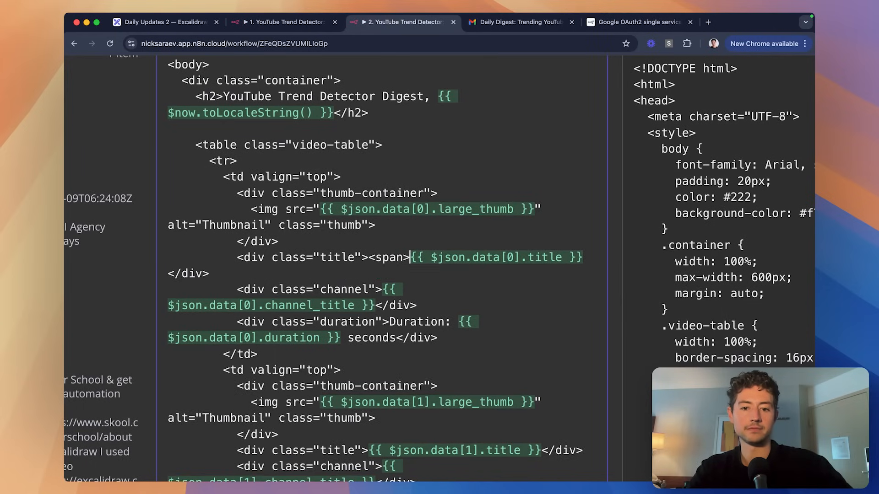
pyautogui.write('/span><')
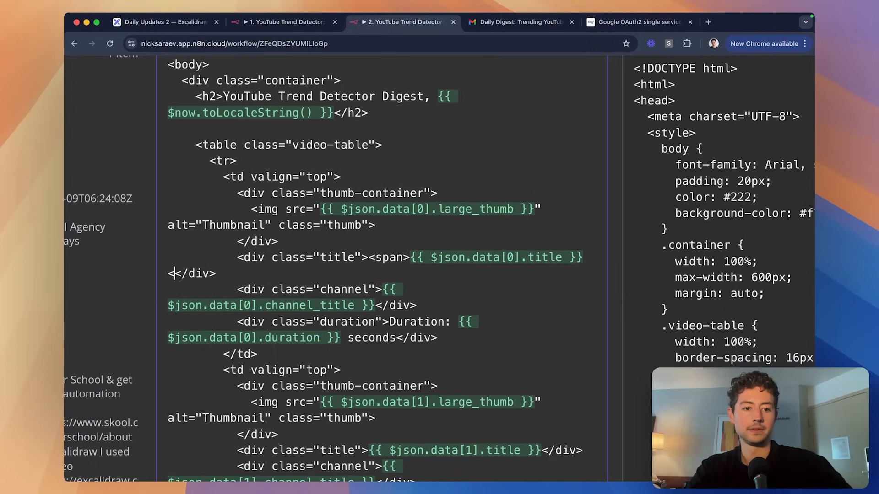
pyautogui.write('span></span')
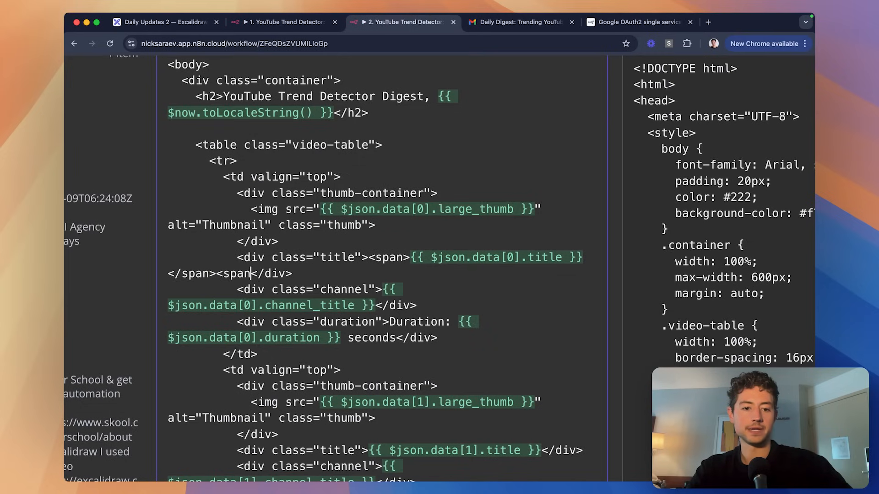
pyautogui.write('>')
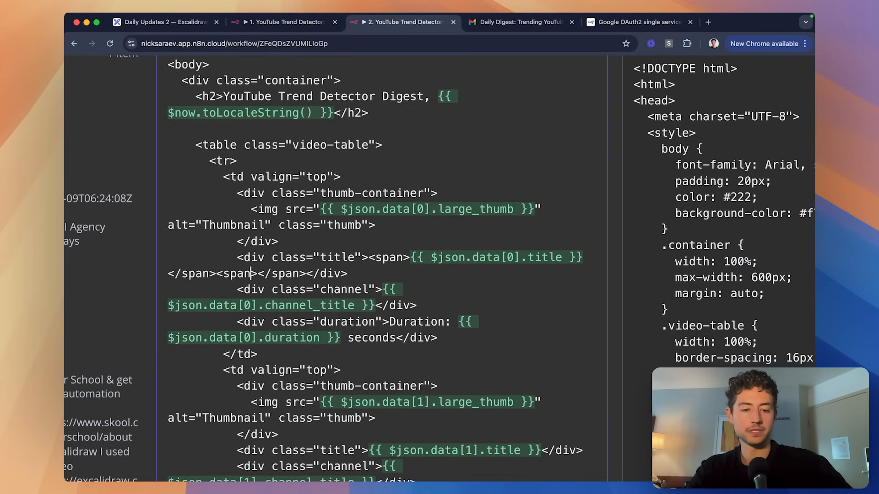
pyautogui.write(' style="')
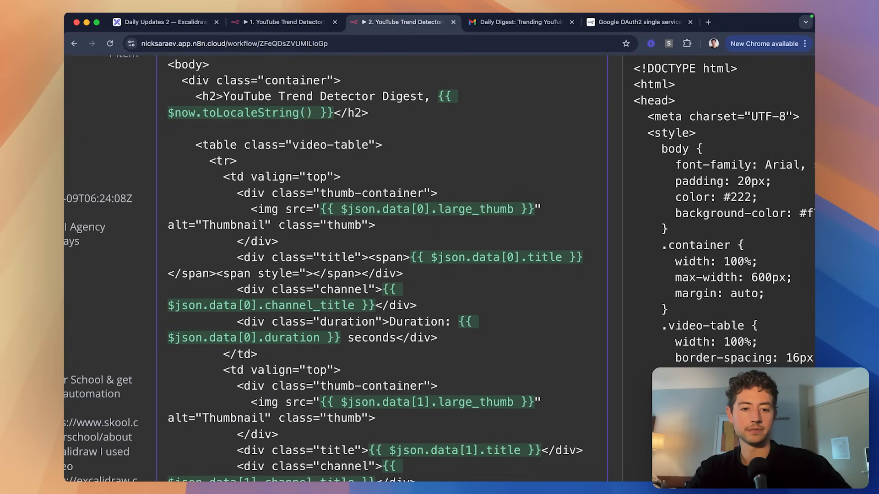
pyautogui.write('font-weight:')
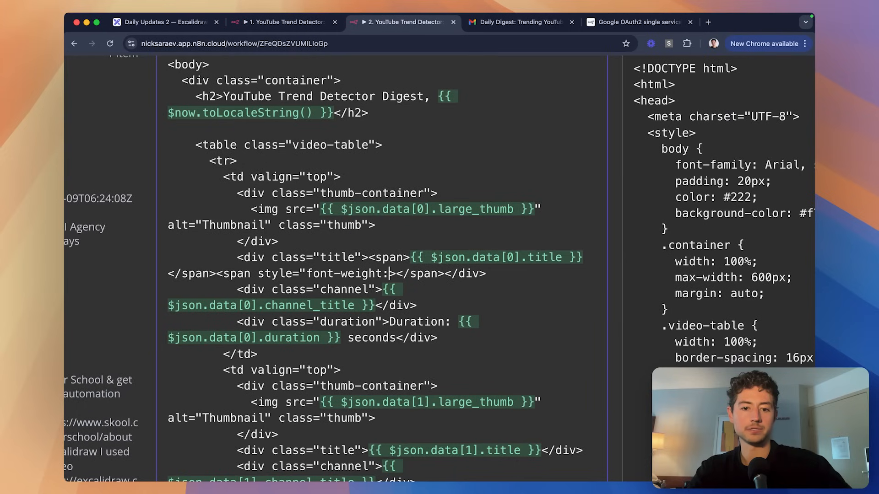
pyautogui.write('bold"')
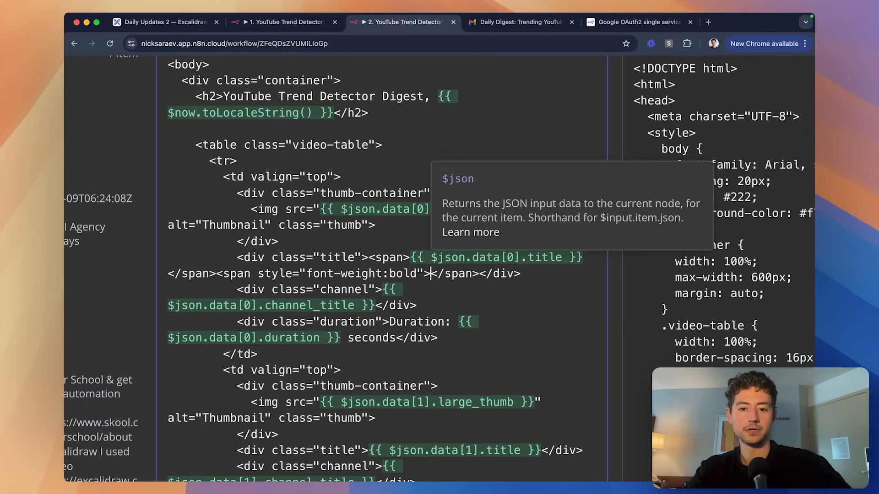
pyautogui.write('{{')
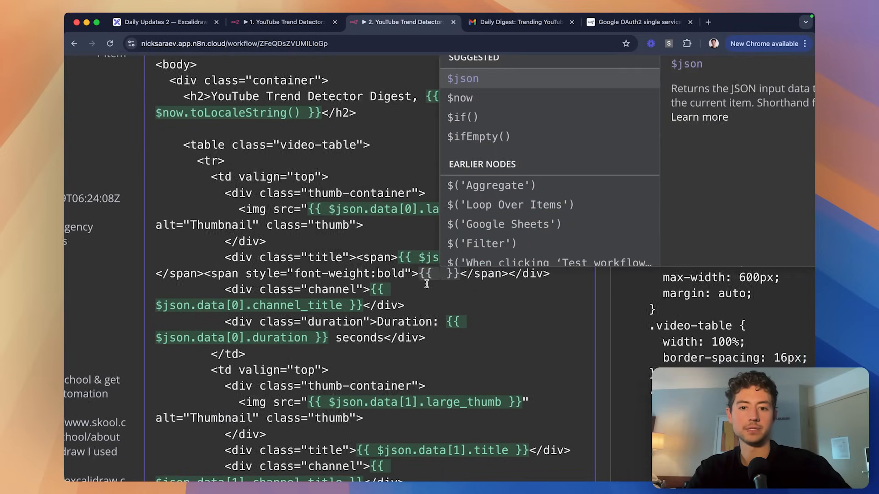
pyautogui.press('super+0')
# Copy the views-average condition expression from the Filter node.
pyautogui.click(316, 84)
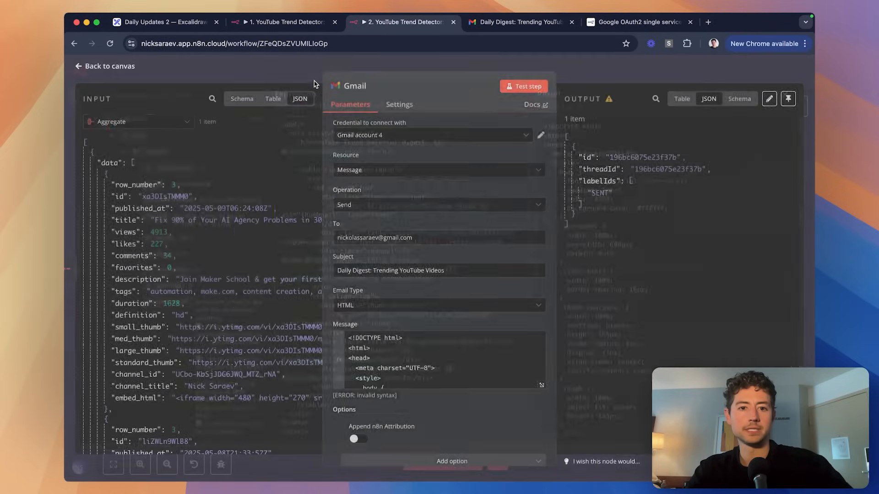
pyautogui.click(554, 66)
pyautogui.click(573, 279)
pyautogui.doubleClick(573, 279)
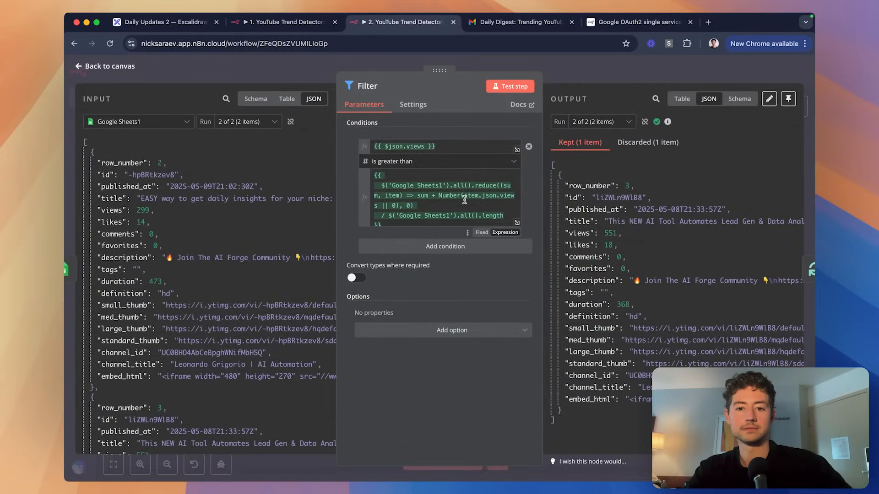
pyautogui.click(459, 180)
pyautogui.press('super+a')
pyautogui.press('super+c')
pyautogui.click(574, 81)
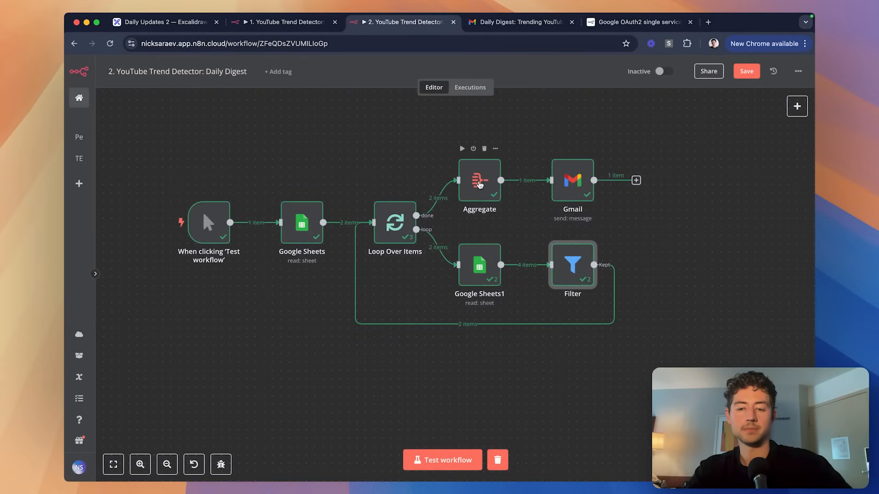
# Paste the views-average expression into the Gmail message's bold span, then remove it again.
pyautogui.doubleClick(572, 183)
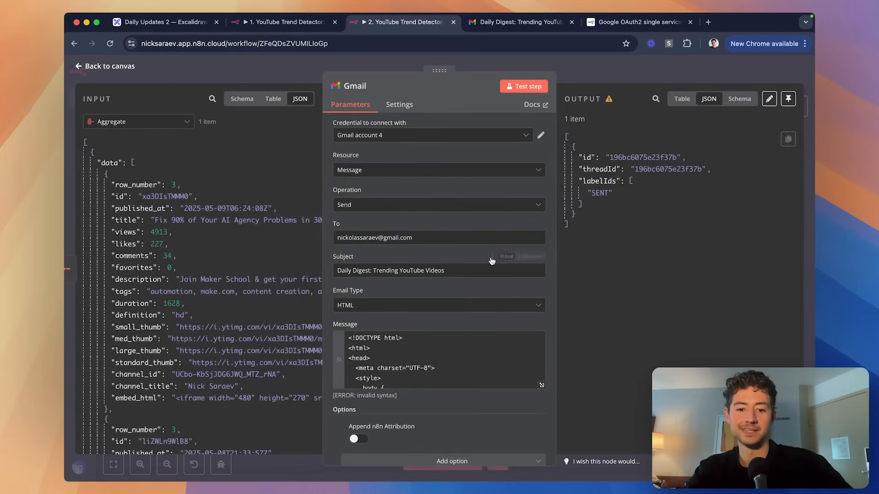
pyautogui.click(541, 385)
pyautogui.scroll(-10, 481, 245)
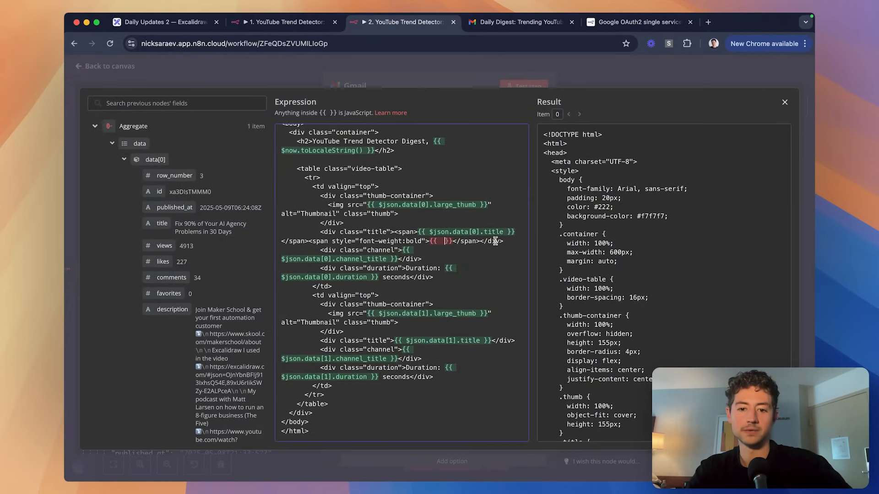
pyautogui.click(431, 242)
pyautogui.press('Return')
pyautogui.press('Return')
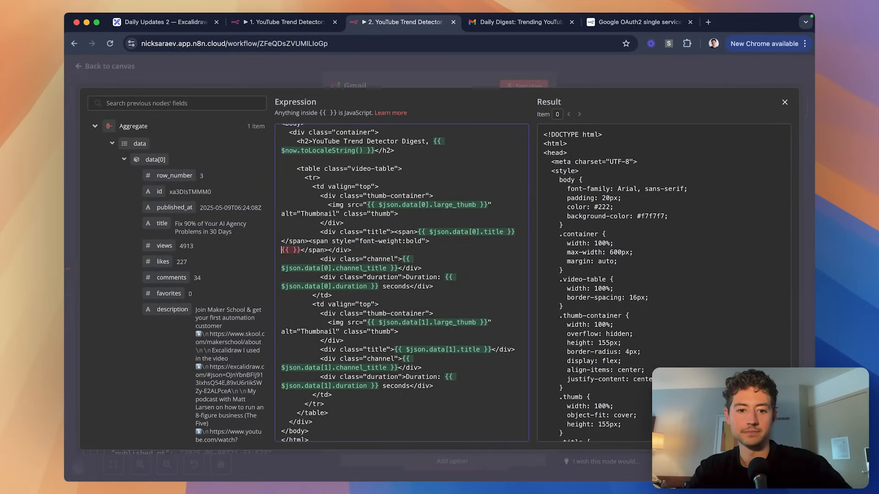
pyautogui.press('Return')
pyautogui.press('Return')
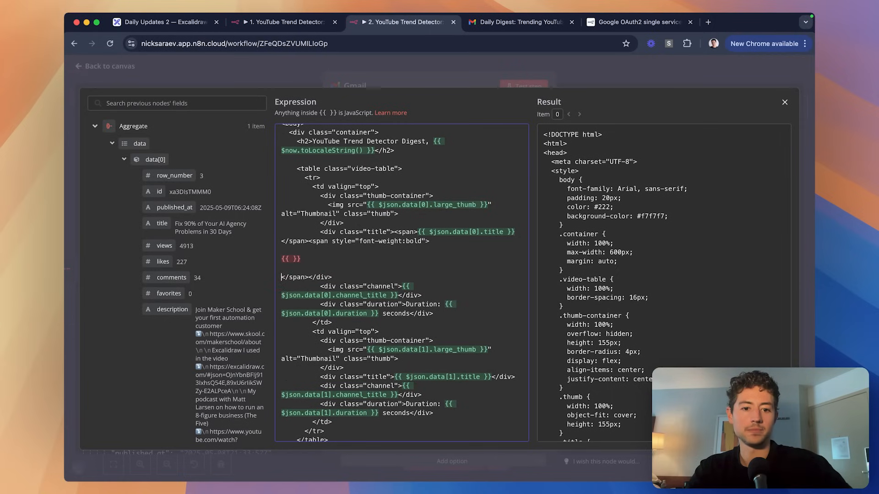
pyautogui.press('super+v')
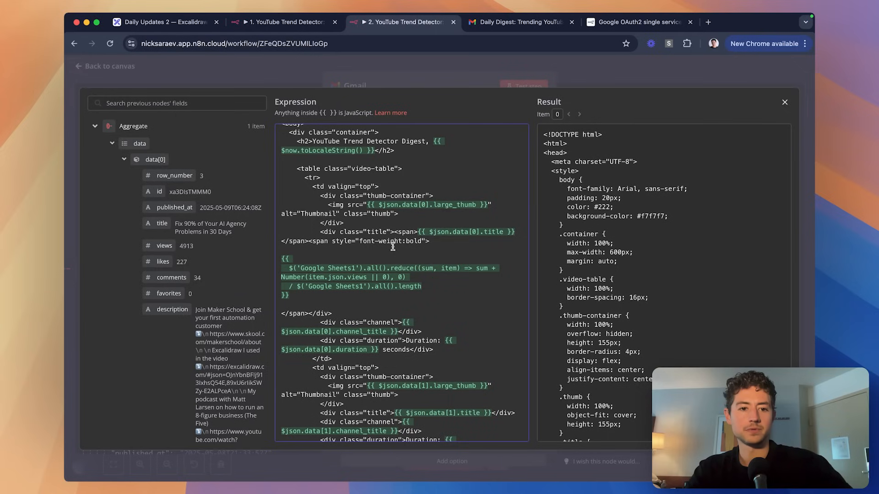
pyautogui.keyDown('shift'); pyautogui.click(349, 249); pyautogui.keyUp('shift')
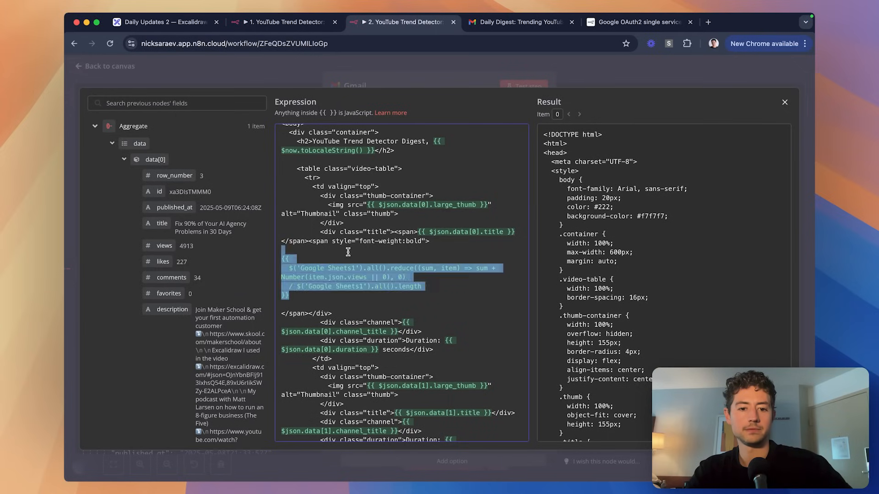
pyautogui.press('BackSpace')
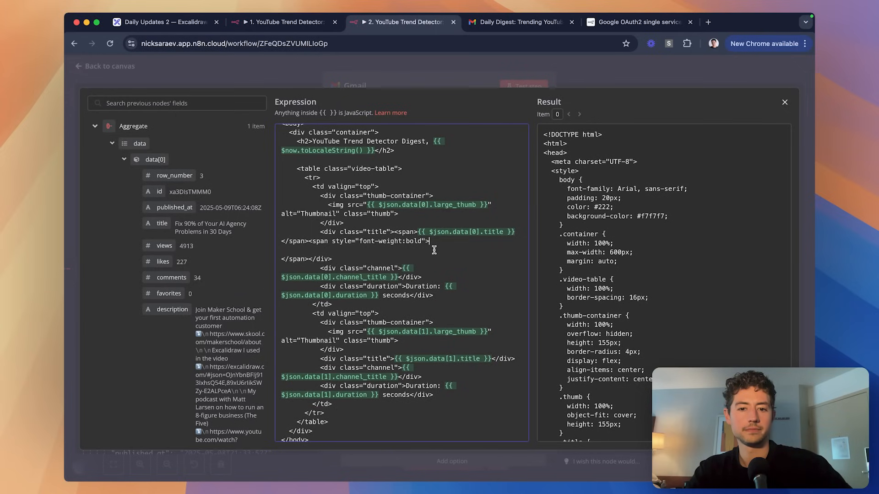
# Put the bold span and closing div on their own lines, with blank lines around the span.
pyautogui.click(311, 241)
pyautogui.press('Return')
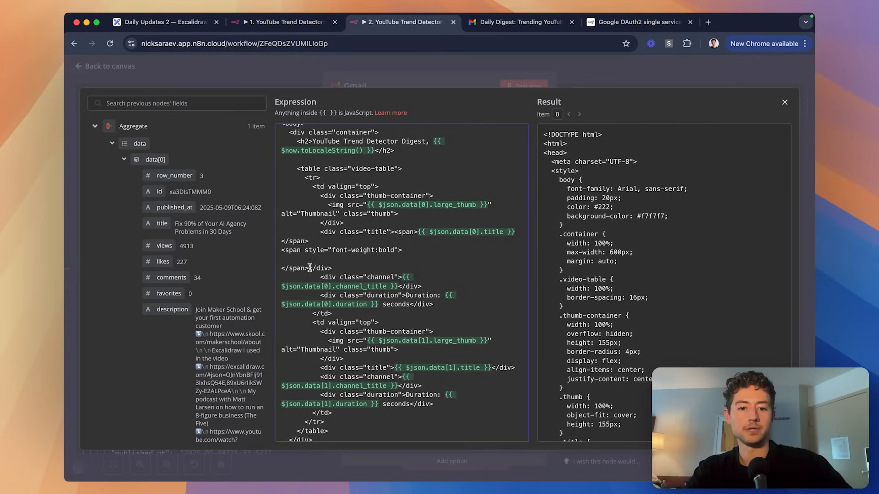
pyautogui.click(310, 267)
pyautogui.press('Return')
pyautogui.press('Up')
pyautogui.press('Up')
pyautogui.press('Up')
pyautogui.press('Return')
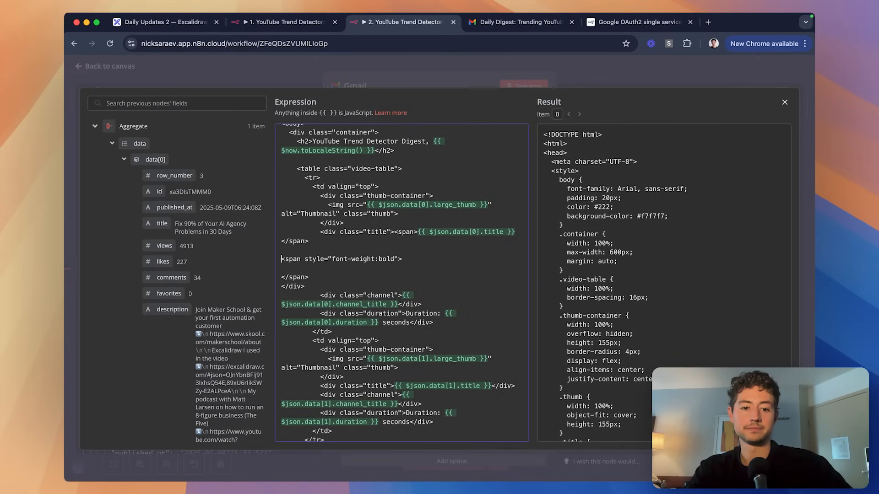
pyautogui.press('Down')
pyautogui.press('Down')
pyautogui.press('Return')
pyautogui.press('Return')
pyautogui.press('Up')
pyautogui.press('Up')
pyautogui.press('Up')
pyautogui.press('BackSpace')
pyautogui.press('BackSpace')
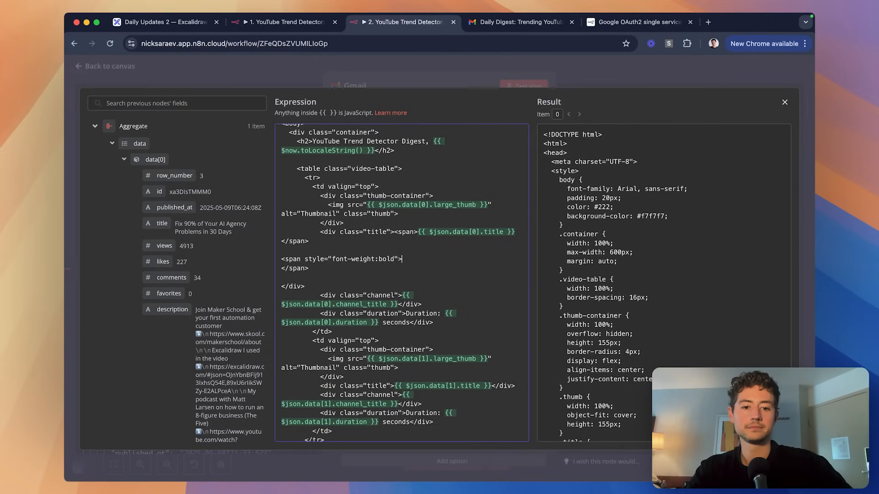
pyautogui.press('Escape')
pyautogui.press('Escape')
# Add an Edit Fields (Set) node on the Filter's loop-back connection.
pyautogui.scroll(-2, 634, 230)
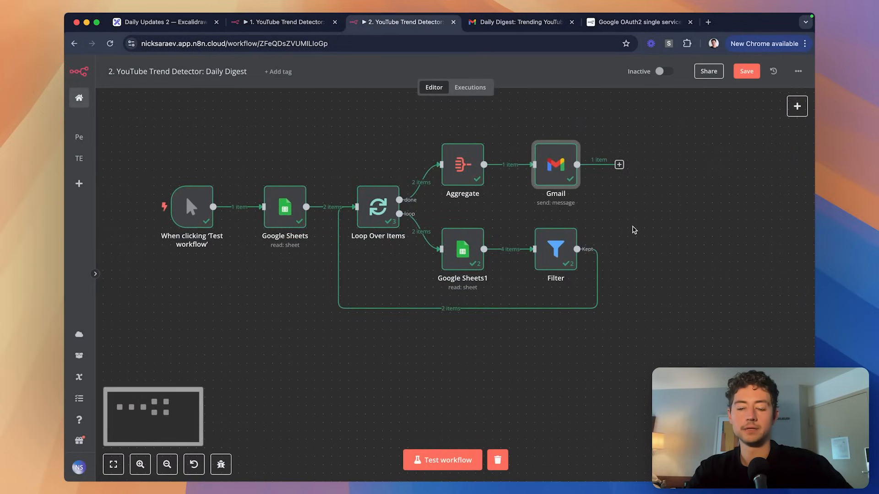
pyautogui.scroll(3, 579, 248)
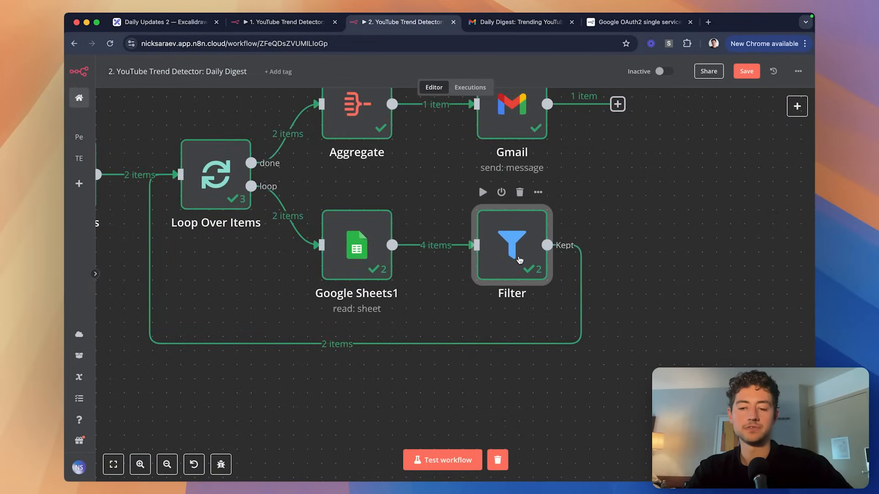
pyautogui.doubleClick(519, 259)
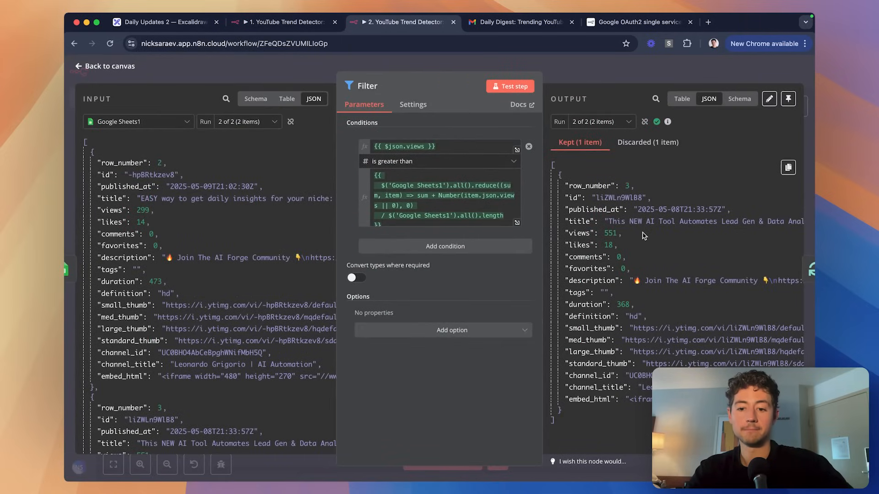
pyautogui.click(639, 73)
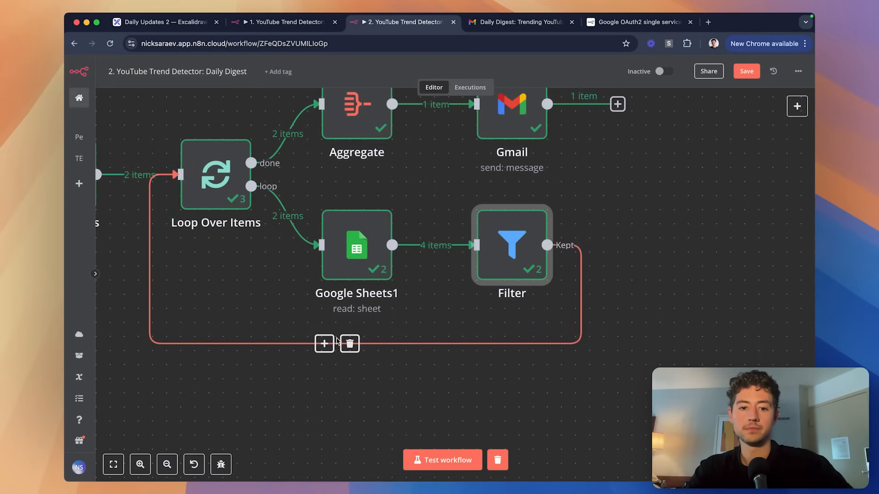
pyautogui.click(324, 344)
pyautogui.write('set')
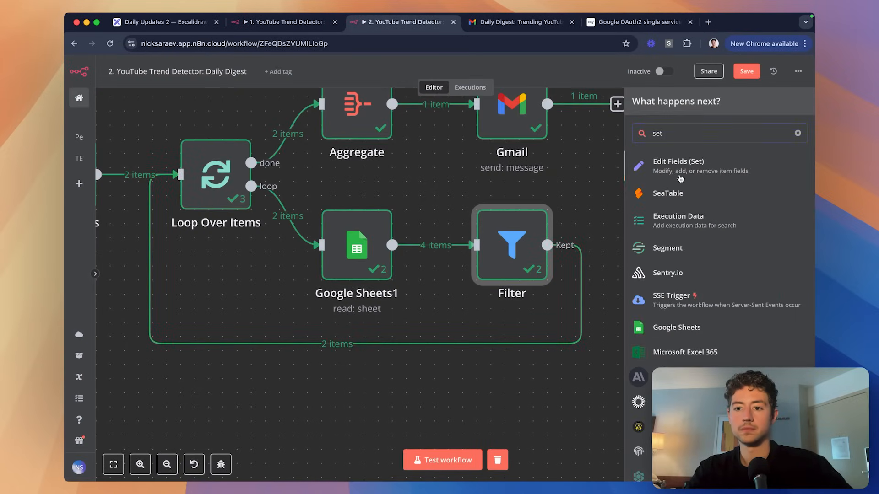
pyautogui.click(680, 178)
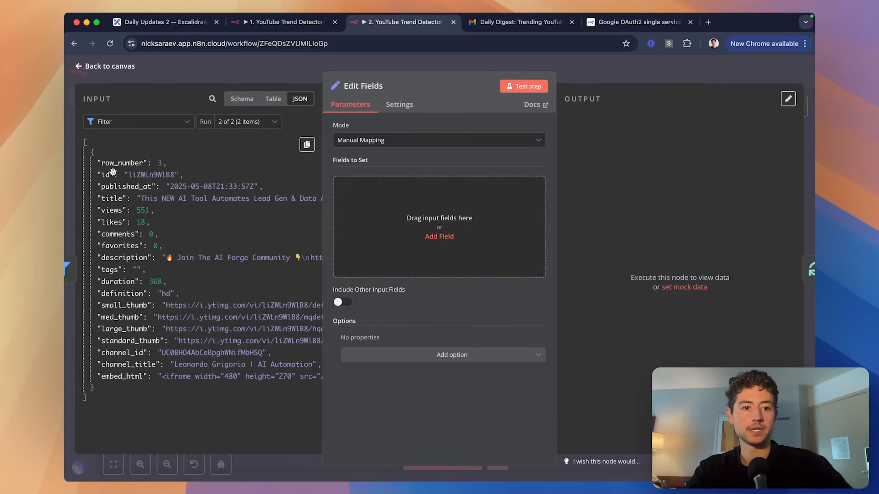
# Map row_number, id and published_at from the input, keeping manual mapping mode.
pyautogui.moveTo(120, 163); pyautogui.dragTo(404, 245)
pyautogui.moveTo(123, 186); pyautogui.dragTo(400, 298)
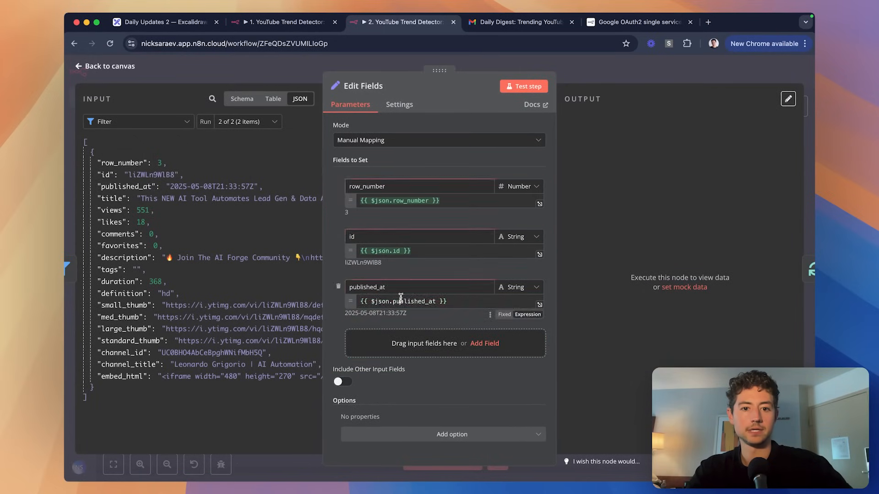
pyautogui.click(384, 140)
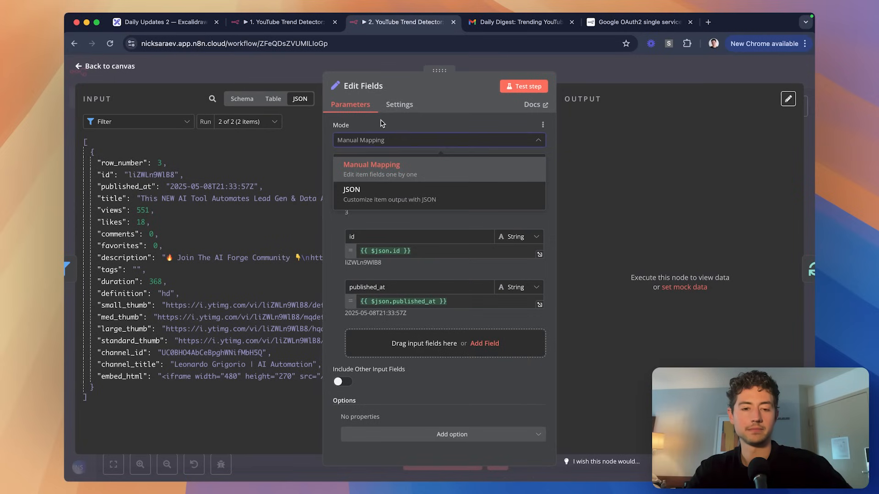
pyautogui.click(382, 123)
pyautogui.click(379, 142)
pyautogui.click(377, 126)
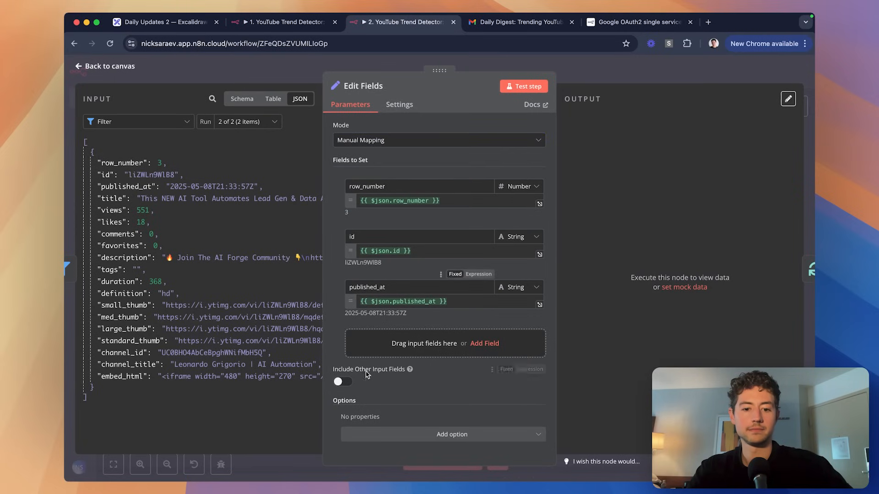
# Turn on Include Other Input Fields and remove the published_at, id and row_number fields.
pyautogui.moveTo(409, 371)
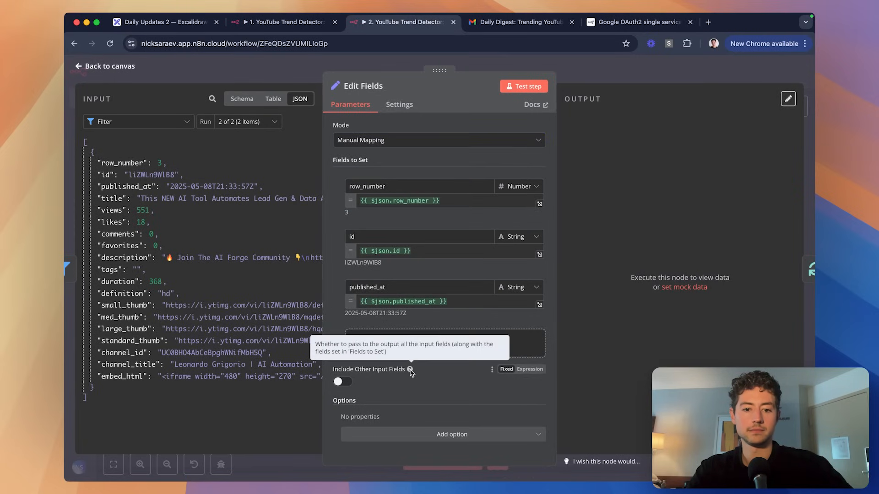
pyautogui.click(339, 383)
pyautogui.scroll(-1, 475, 384)
pyautogui.scroll(1, 485, 291)
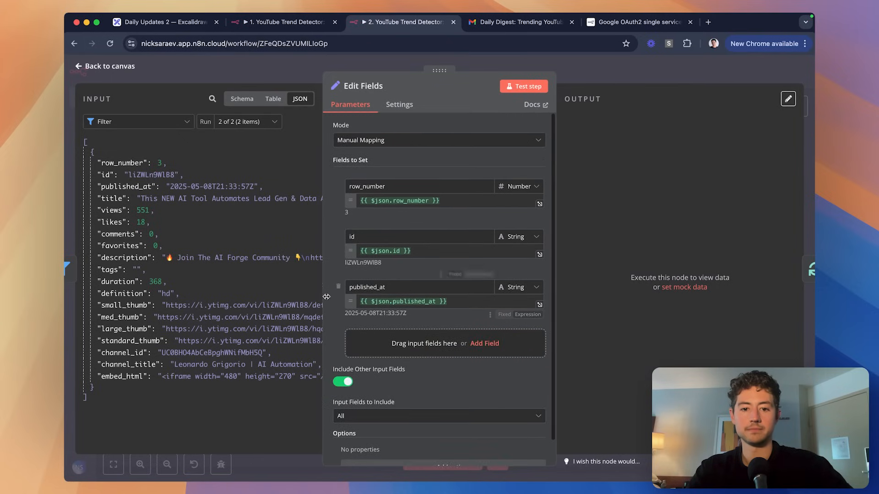
pyautogui.click(337, 286)
pyautogui.click(340, 235)
pyautogui.click(338, 186)
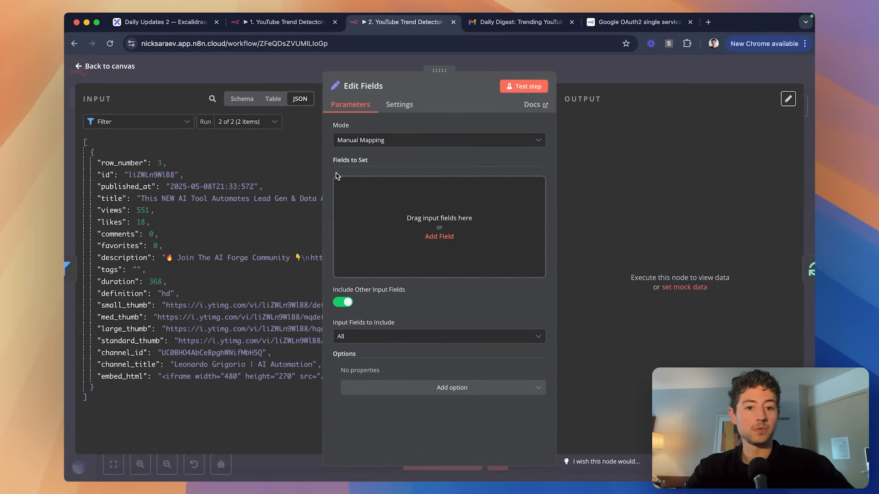
pyautogui.click(489, 62)
# Add an 'average' field holding the views-average expression, which evaluates to 425.
pyautogui.doubleClick(491, 256)
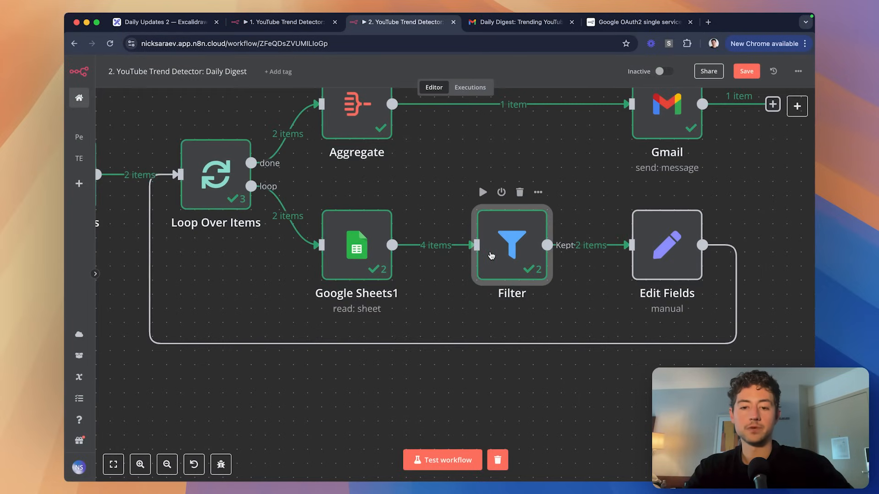
pyautogui.press('Escape')
pyautogui.click(652, 247)
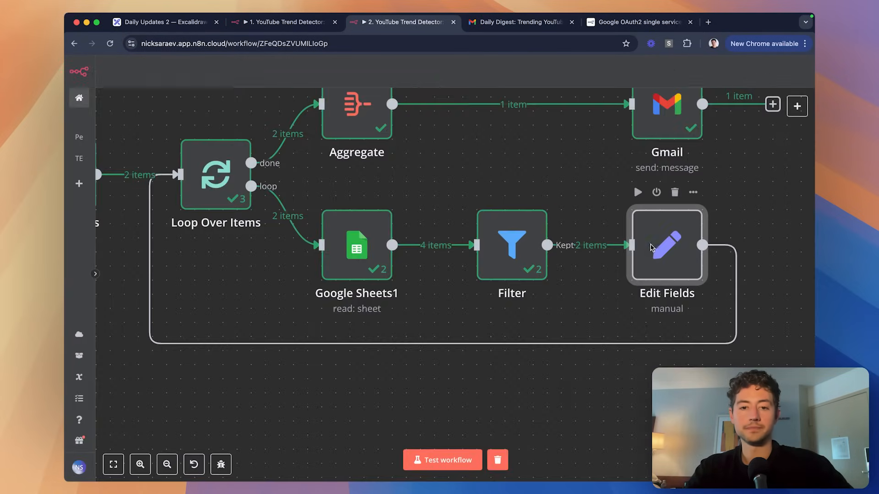
pyautogui.doubleClick(652, 247)
pyautogui.click(437, 235)
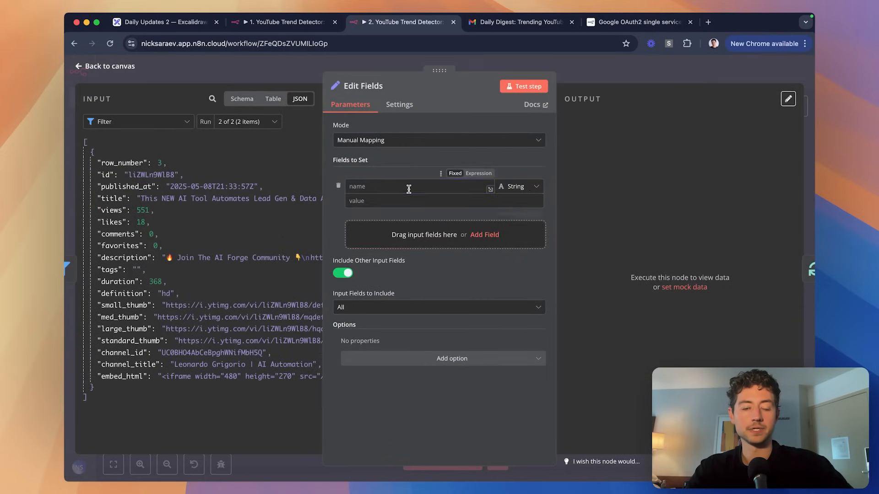
pyautogui.click(408, 188)
pyautogui.write('average')
pyautogui.click(412, 200)
pyautogui.press('super+v')
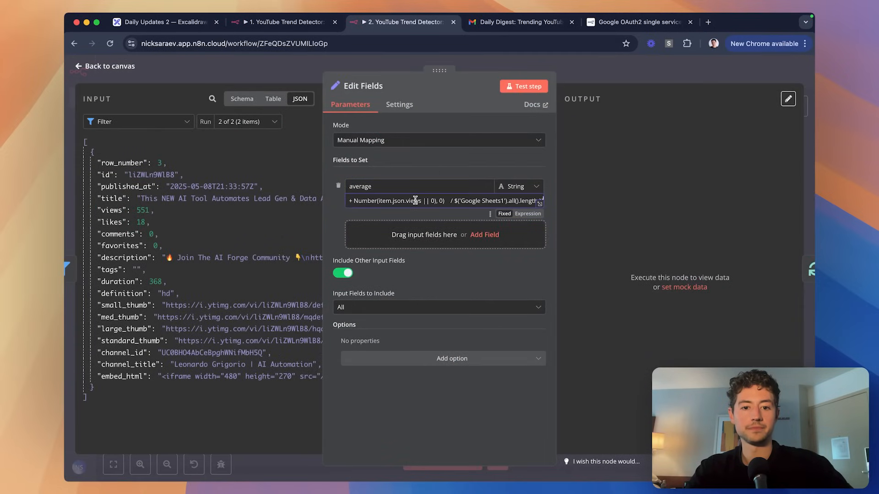
pyautogui.click(527, 214)
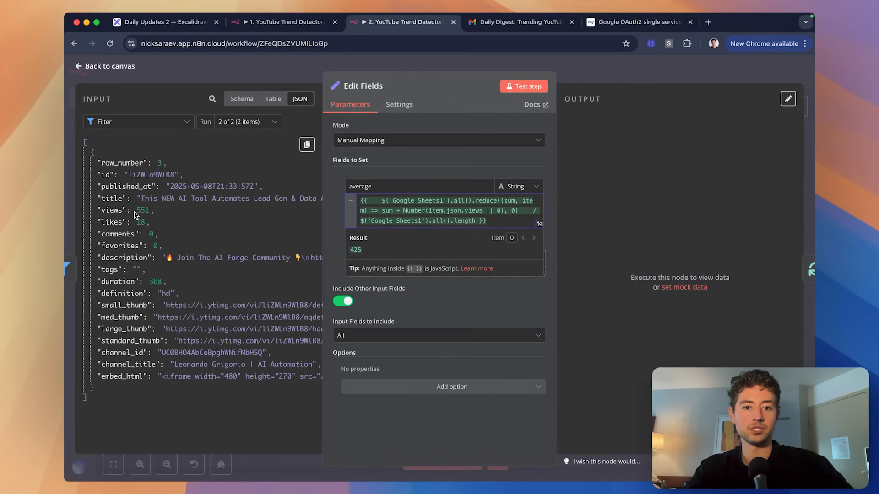
pyautogui.click(574, 81)
# Remove the done→Aggregate link and test-run the whole workflow.
pyautogui.hscroll(1, 602, 197)
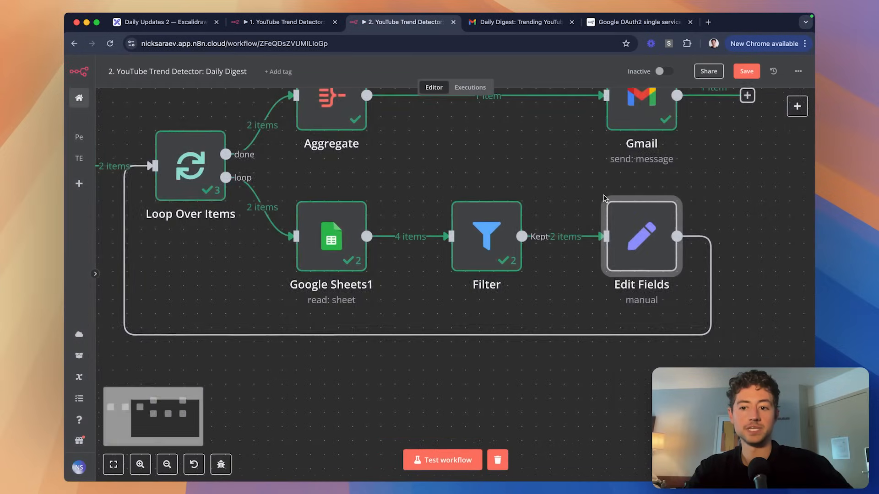
pyautogui.scroll(-5, 602, 197)
pyautogui.scroll(2, 429, 185)
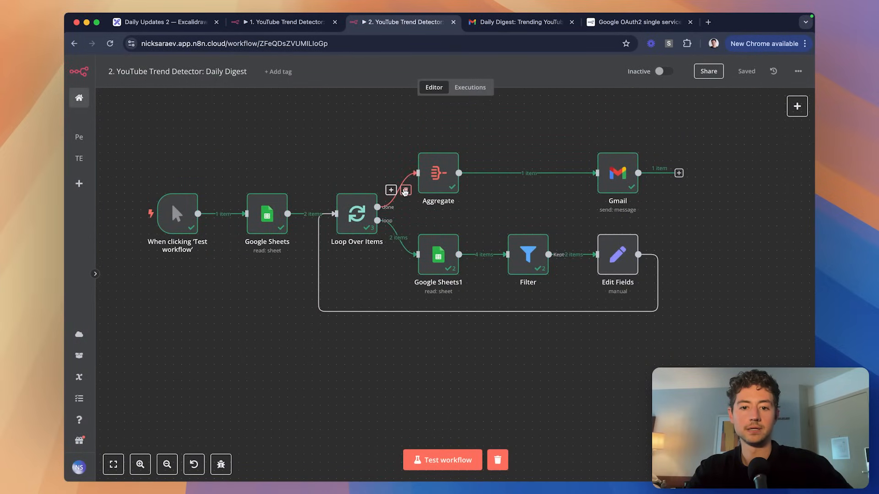
pyautogui.click(398, 192)
pyautogui.click(448, 459)
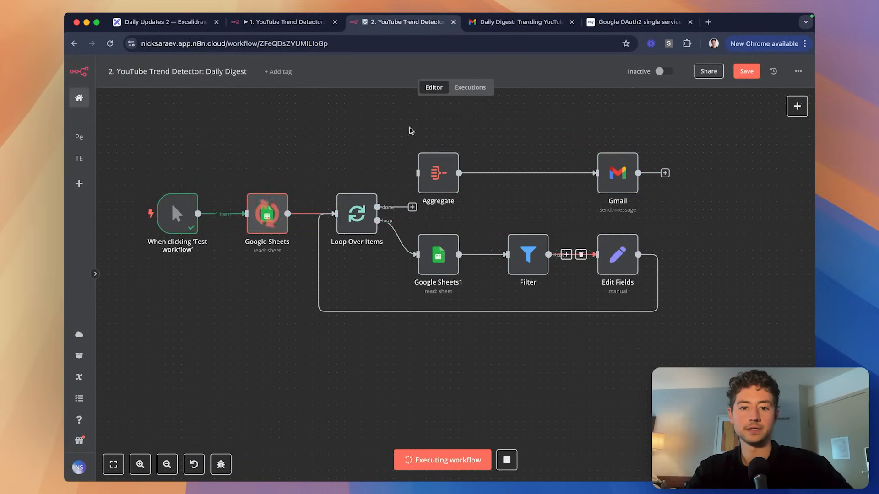
pyautogui.moveTo(618, 171); pyautogui.dragTo(616, 146)
pyautogui.click(641, 191)
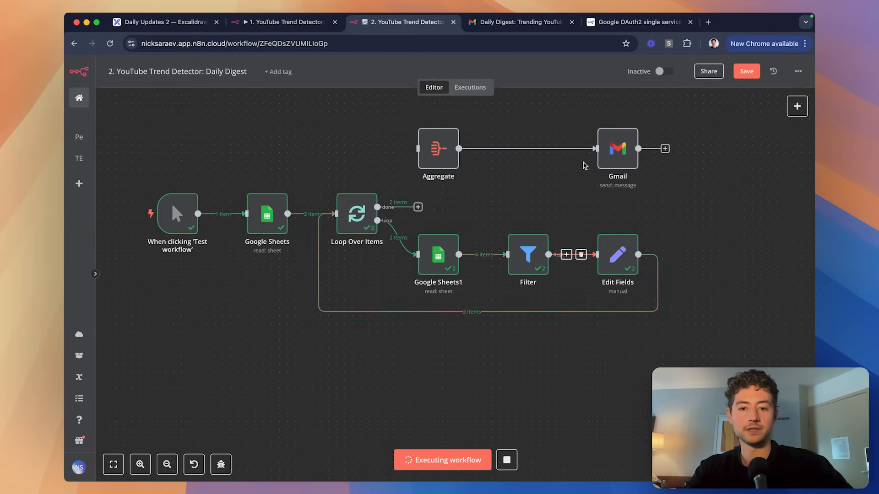
# Inspect the Loop Over Items output, then move Aggregate and Gmail back beside the loop.
pyautogui.doubleClick(368, 212)
pyautogui.scroll(-5, 657, 331)
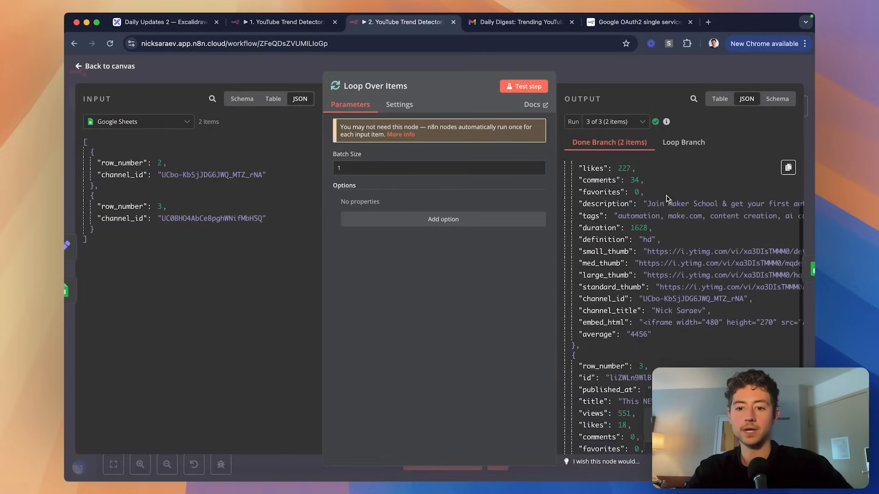
pyautogui.scroll(-4, 658, 331)
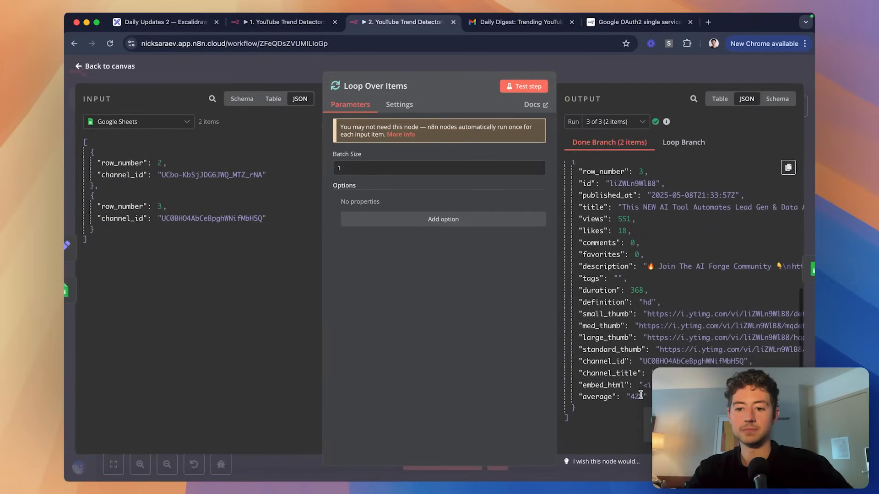
pyautogui.press('Escape')
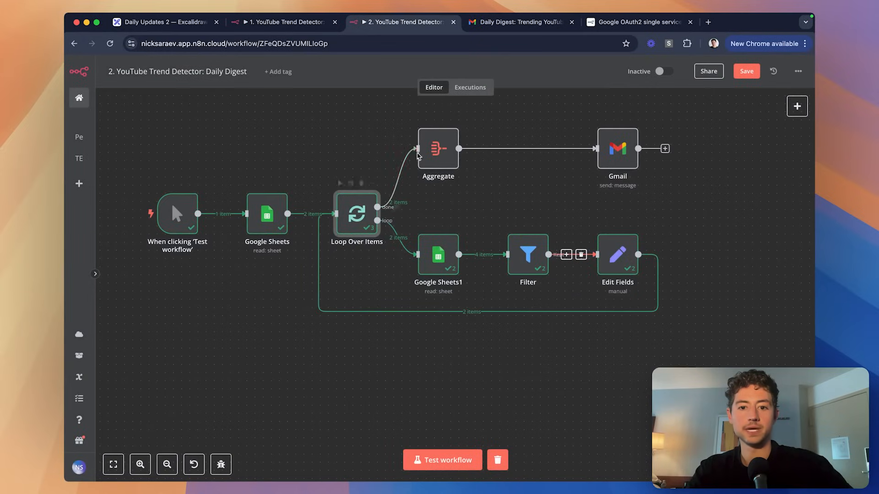
pyautogui.moveTo(417, 156); pyautogui.dragTo(417, 180)
pyautogui.moveTo(606, 160); pyautogui.dragTo(516, 185)
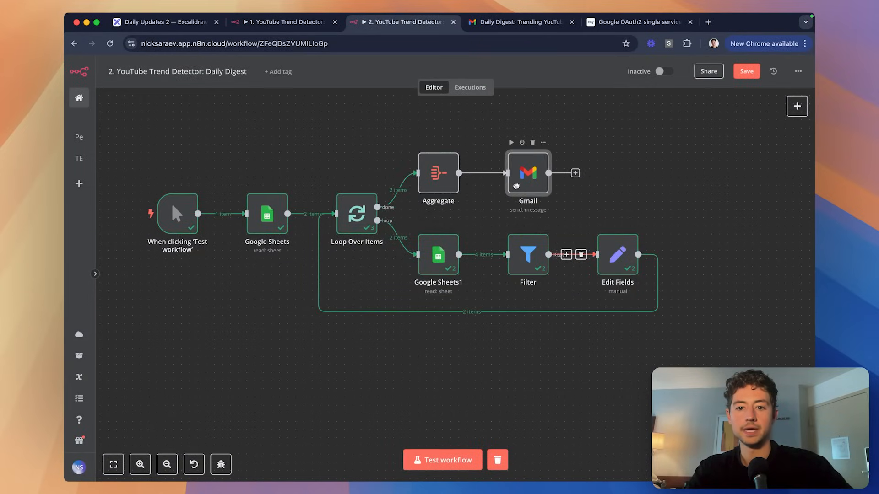
pyautogui.doubleClick(516, 185)
pyautogui.press('Escape')
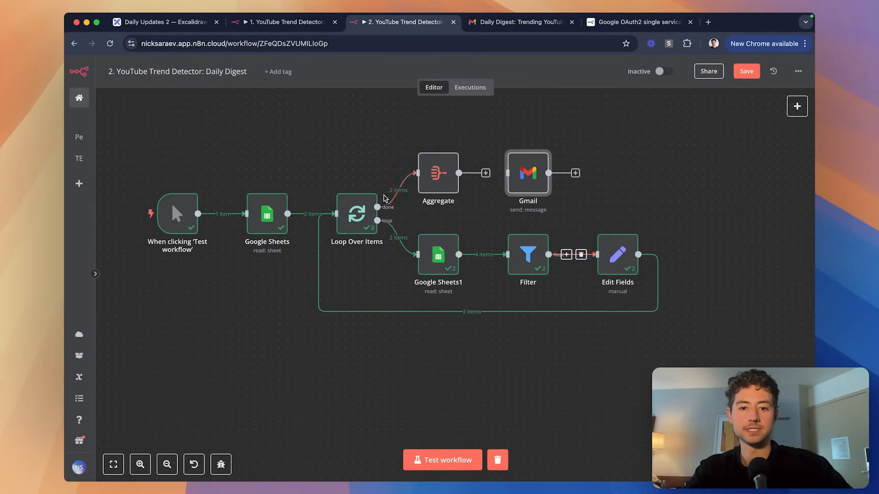
pyautogui.click(367, 207)
# Run the Aggregate step to load its input, then rerun the whole workflow.
pyautogui.doubleClick(438, 174)
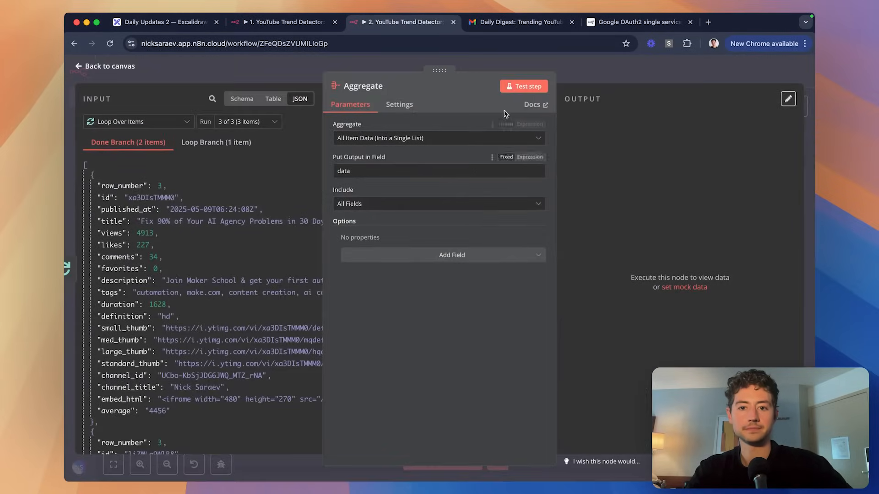
pyautogui.click(523, 86)
pyautogui.click(593, 81)
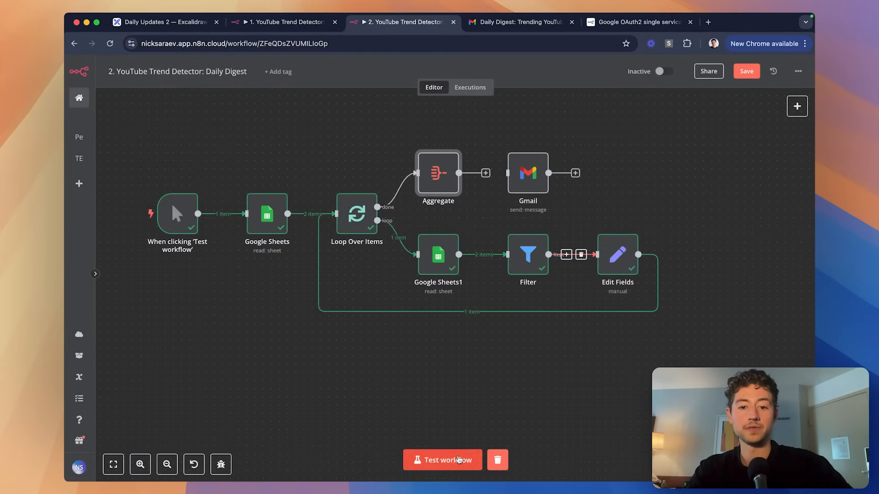
pyautogui.click(472, 460)
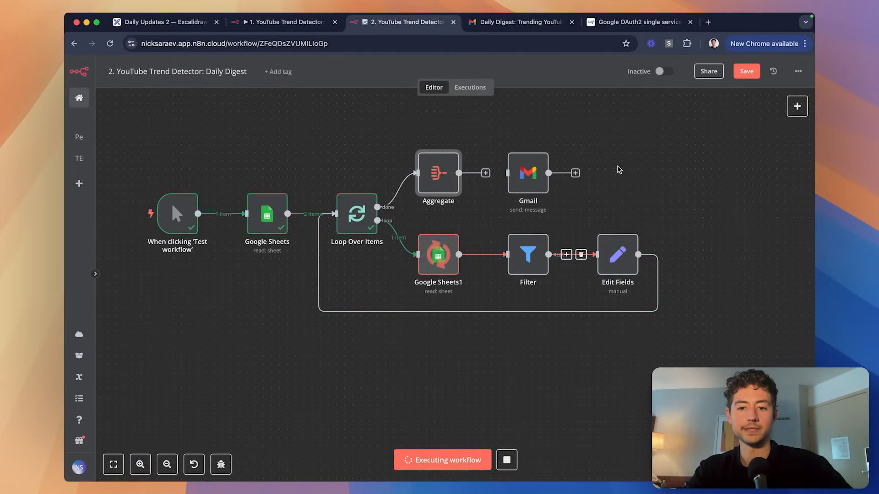
pyautogui.scroll(3, 499, 133)
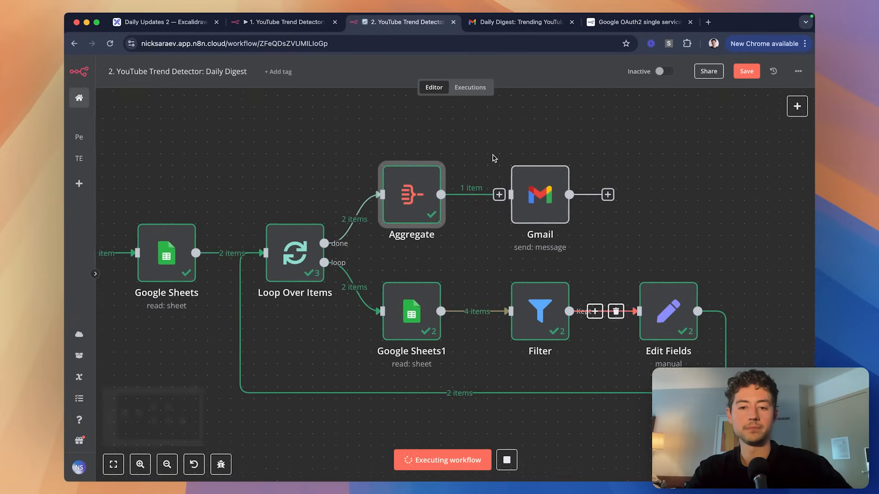
pyautogui.scroll(-2, 489, 162)
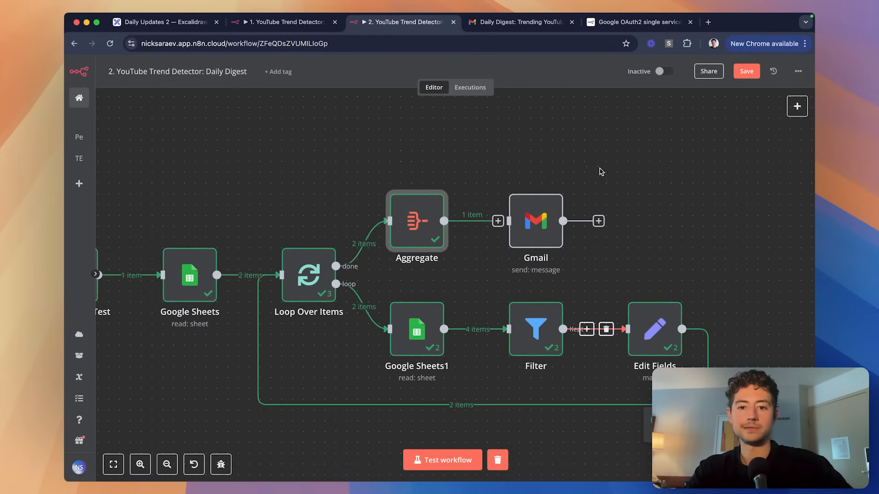
# Check and pin Aggregate's combined output of both videos, then open the Gmail node.
pyautogui.doubleClick(428, 224)
pyautogui.scroll(-5, 710, 211)
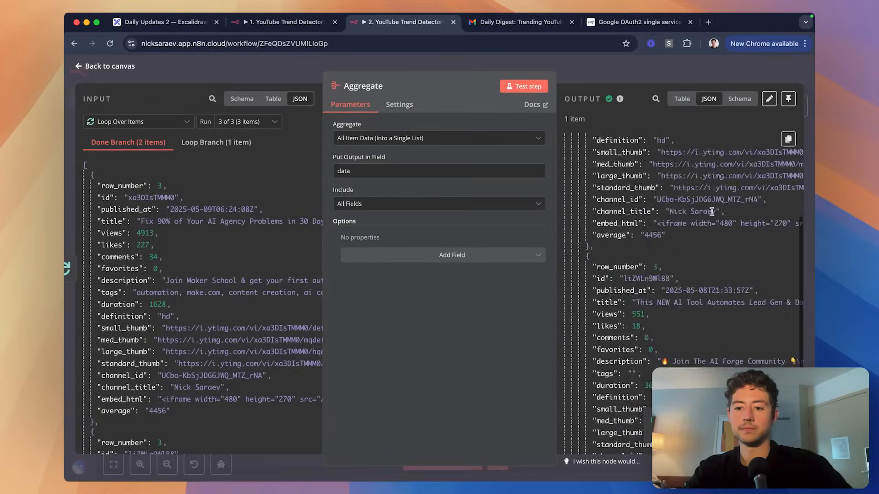
pyautogui.press('Escape')
pyautogui.hscroll(2, 459, 192)
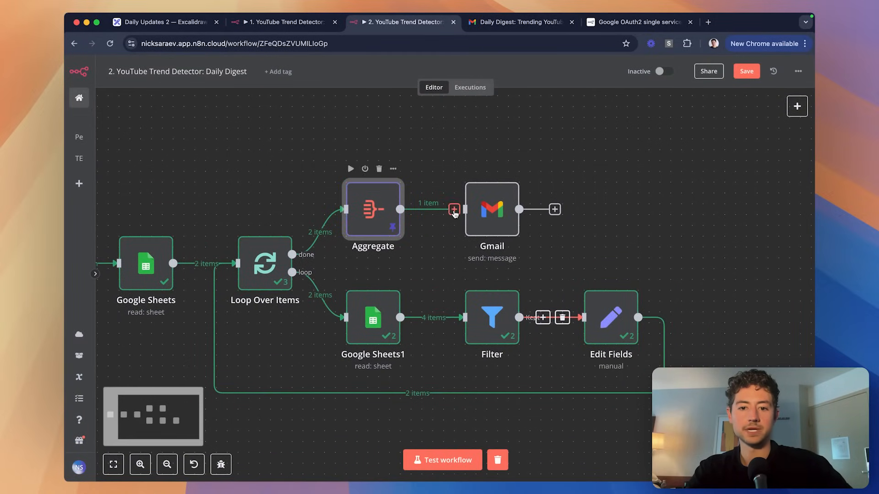
pyautogui.press('p')
pyautogui.doubleClick(478, 213)
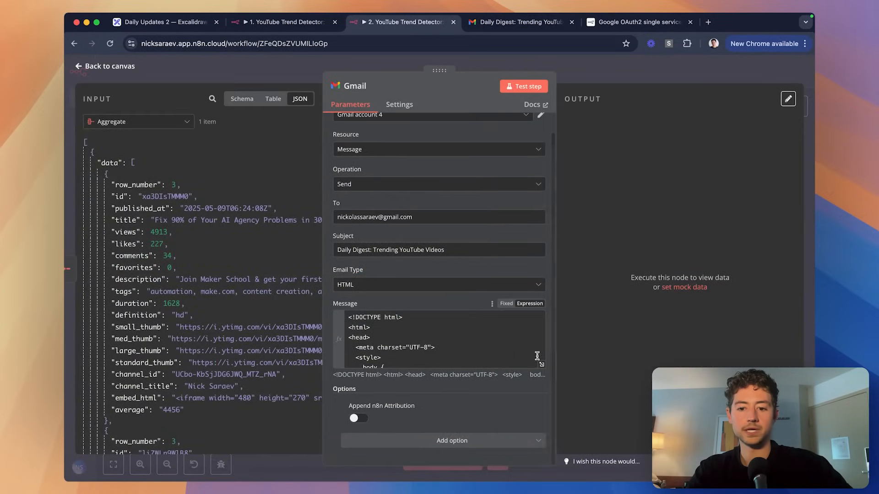
# Add a bold-span line with {{ $json.data[0]. }} under the first video's title.
pyautogui.click(523, 325)
pyautogui.scroll(-15, 484, 259)
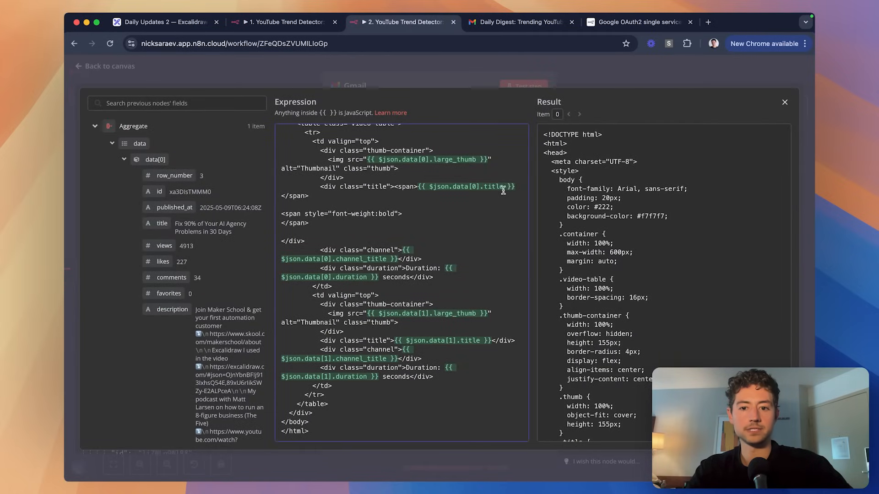
pyautogui.moveTo(417, 187); pyautogui.dragTo(517, 188)
pyautogui.press('super+c')
pyautogui.click(423, 215)
pyautogui.press('Return')
pyautogui.press('super+v')
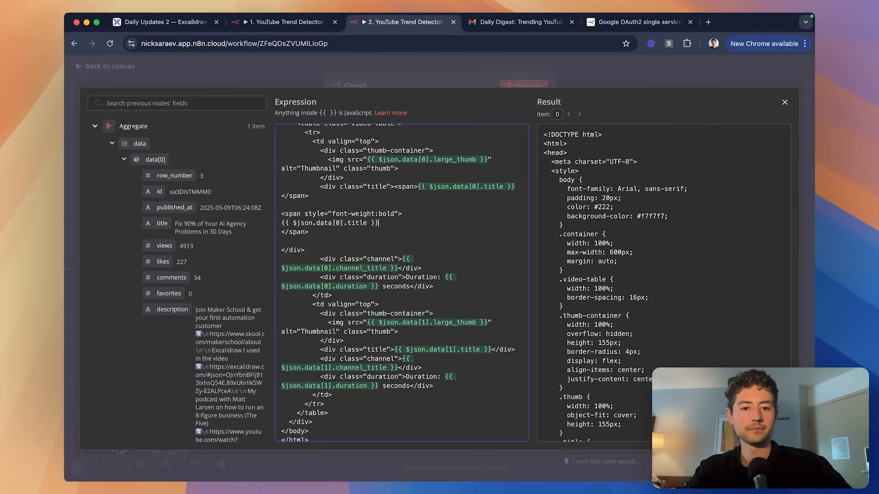
pyautogui.press('Left')
pyautogui.press('Left')
pyautogui.press('Left')
pyautogui.hotkey('alt', 'shift', 'Left')
pyautogui.press('BackSpace')
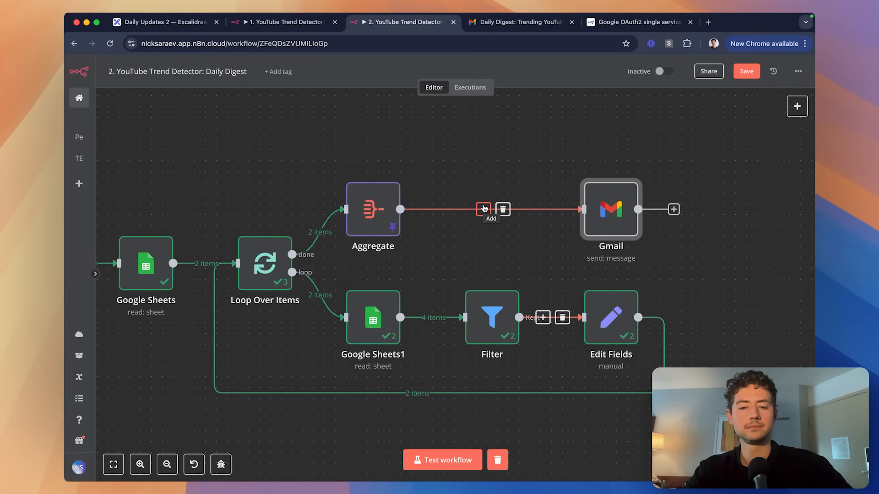
# Insert a Code node between Aggregate and Gmail.
pyautogui.click(543, 317)
pyautogui.write('code')
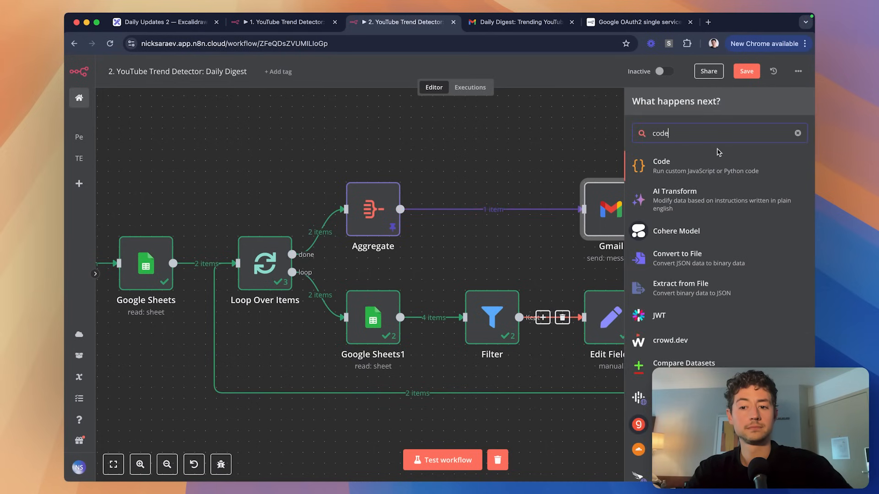
pyautogui.click(707, 166)
pyautogui.press('Escape')
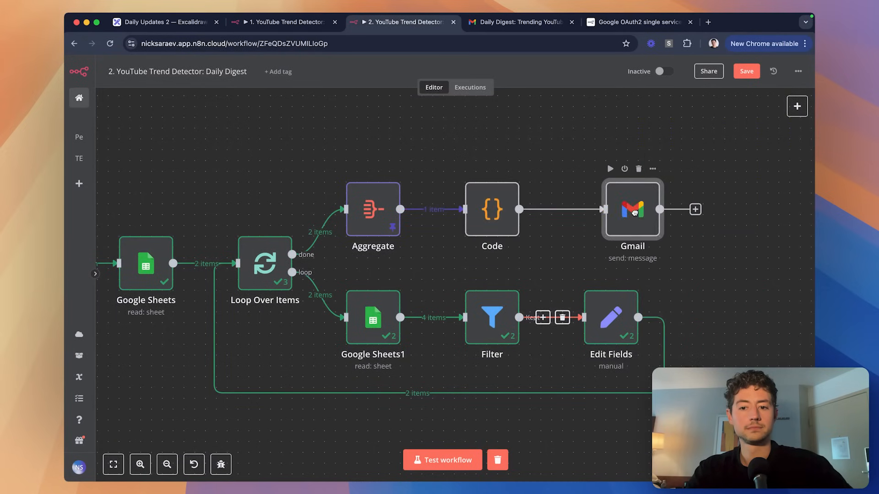
pyautogui.moveTo(634, 212); pyautogui.dragTo(612, 212)
# Copy the video table HTML from the Gmail message into ChatGPT's HTML template.
pyautogui.doubleClick(613, 212)
pyautogui.scroll(-1, 475, 252)
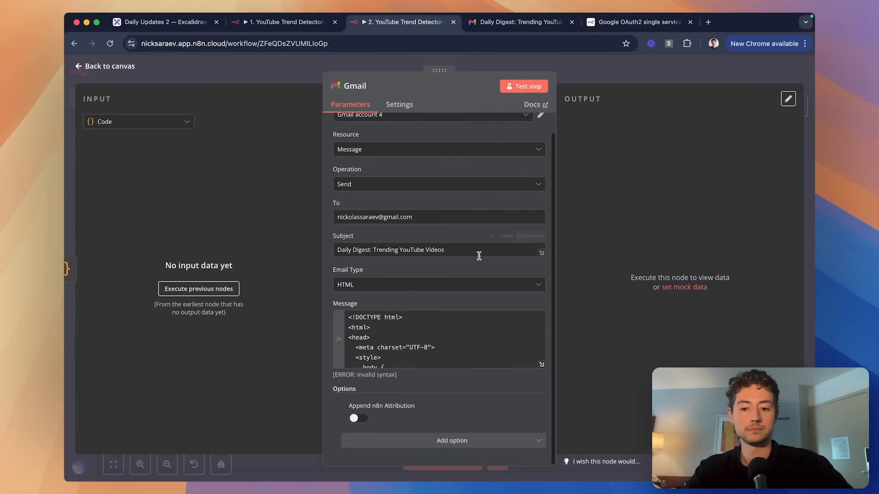
pyautogui.click(541, 364)
pyautogui.scroll(-10, 442, 245)
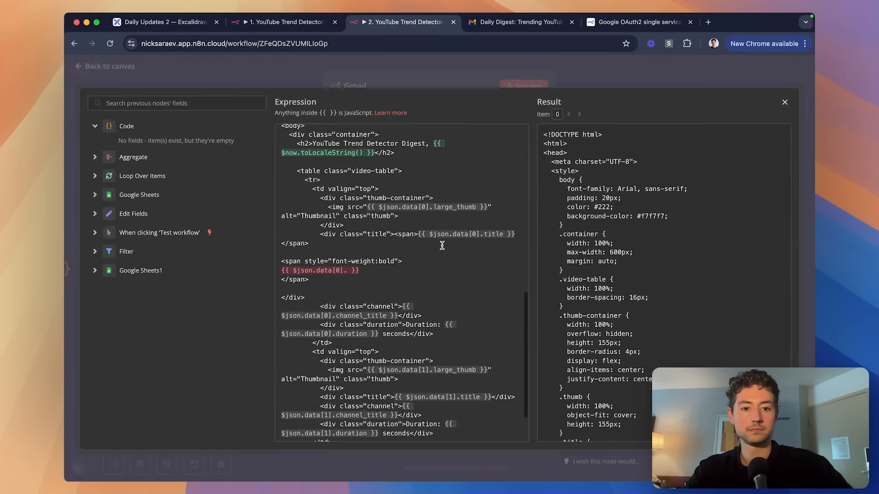
pyautogui.scroll(-1, 442, 246)
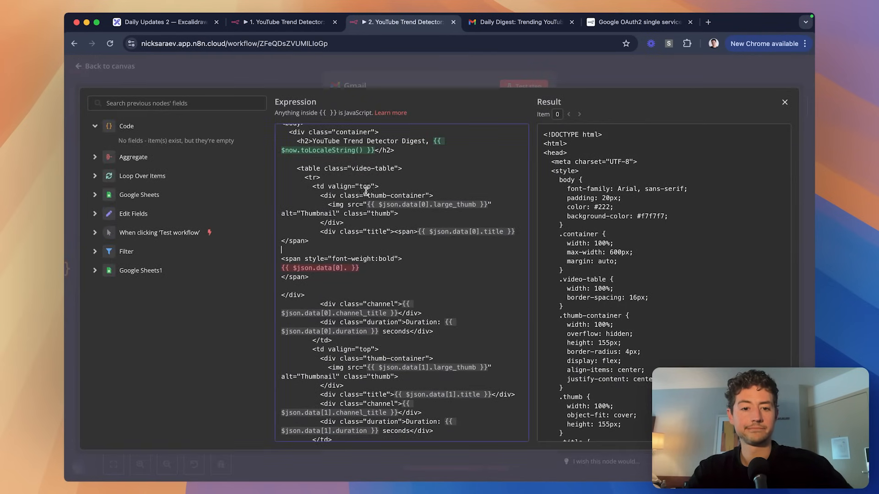
pyautogui.click(295, 169)
pyautogui.scroll(-5, 295, 169)
pyautogui.keyDown('shift'); pyautogui.click(342, 404); pyautogui.keyUp('shift')
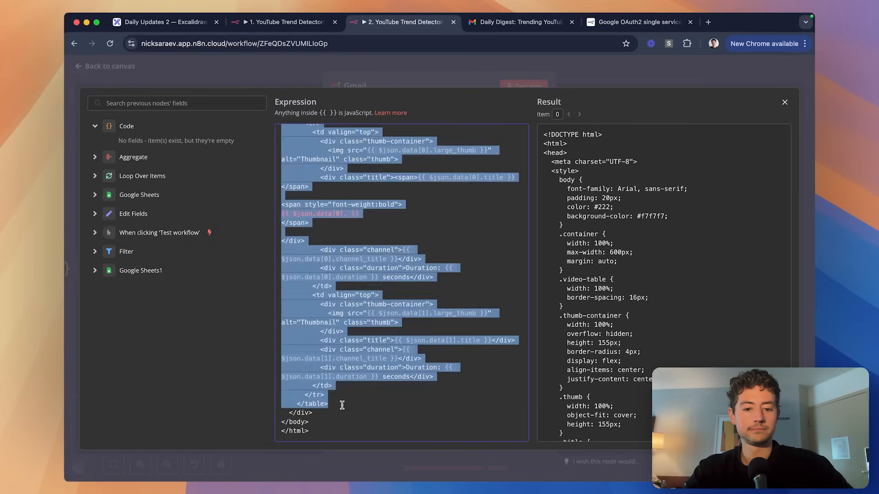
pyautogui.hotkey('alt', 'space')
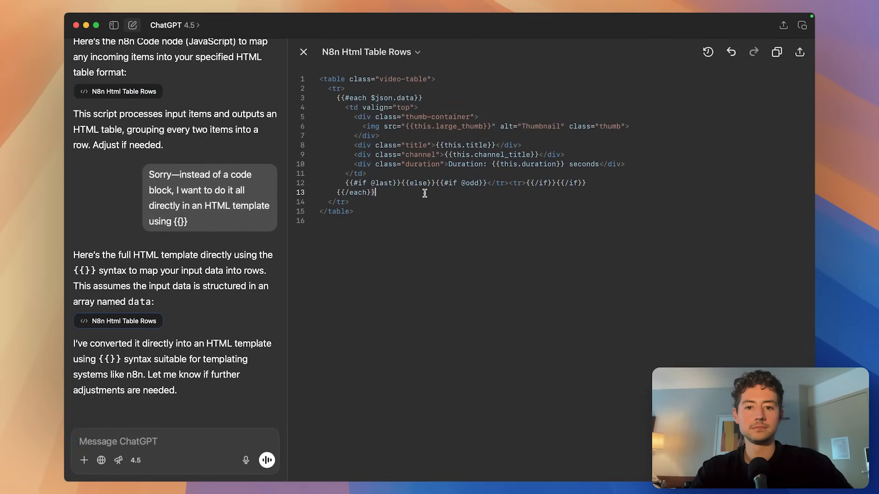
pyautogui.click(412, 212)
pyautogui.press('super+a')
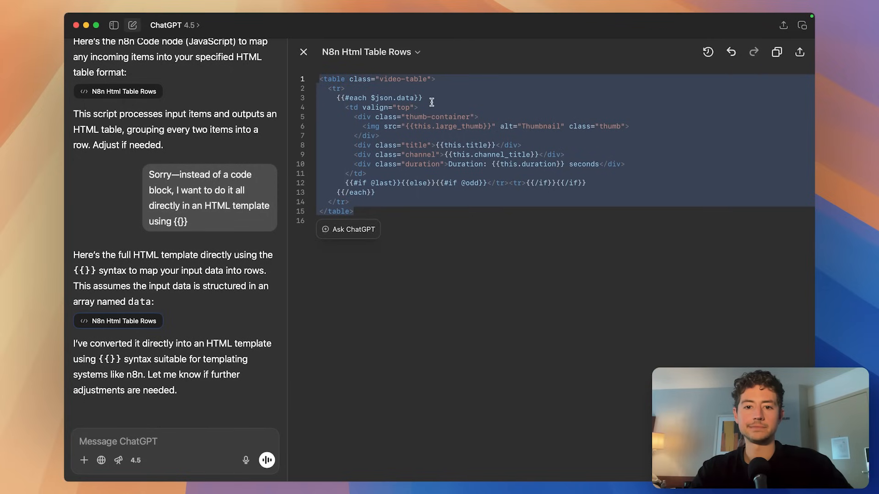
pyautogui.click(431, 103)
# Paste the Handlebars loop block near line 61, then undo it and leave the HTML editor.
pyautogui.click(76, 26)
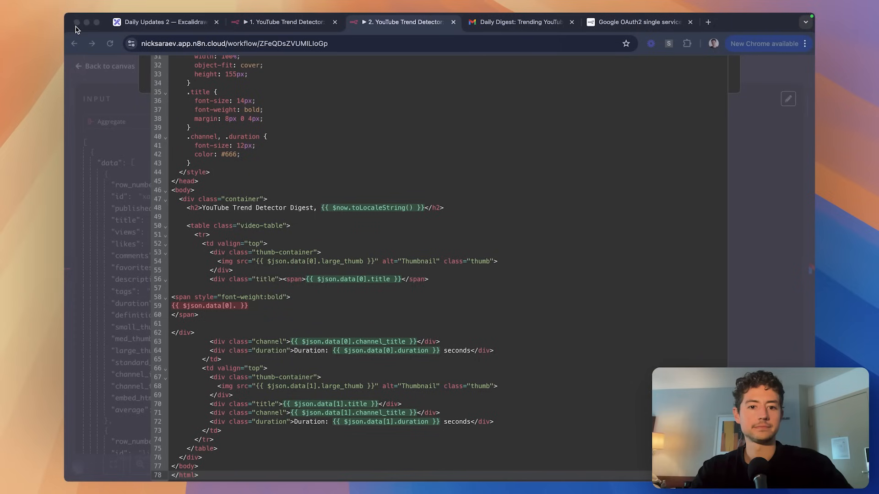
pyautogui.click(449, 186)
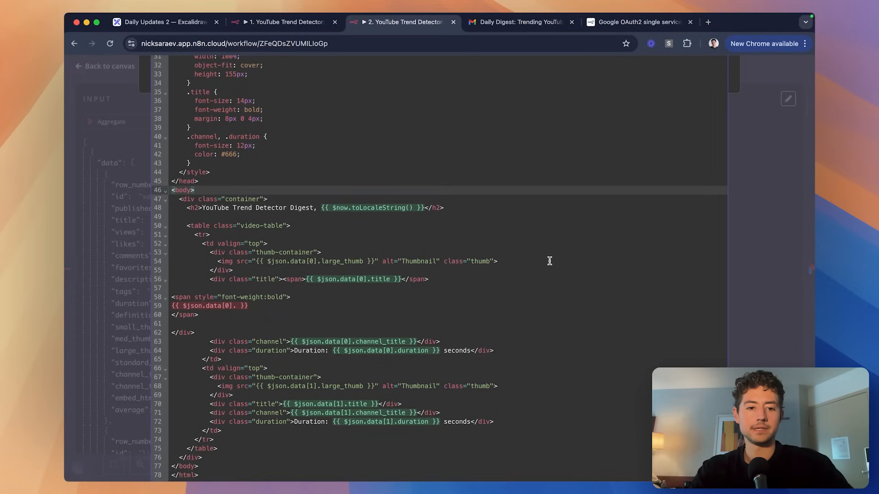
pyautogui.click(497, 323)
pyautogui.click(504, 366)
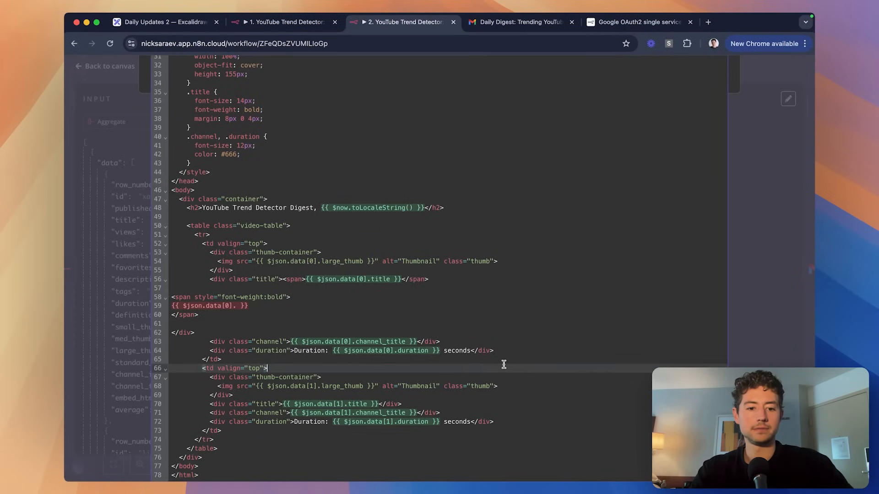
pyautogui.press('super+v')
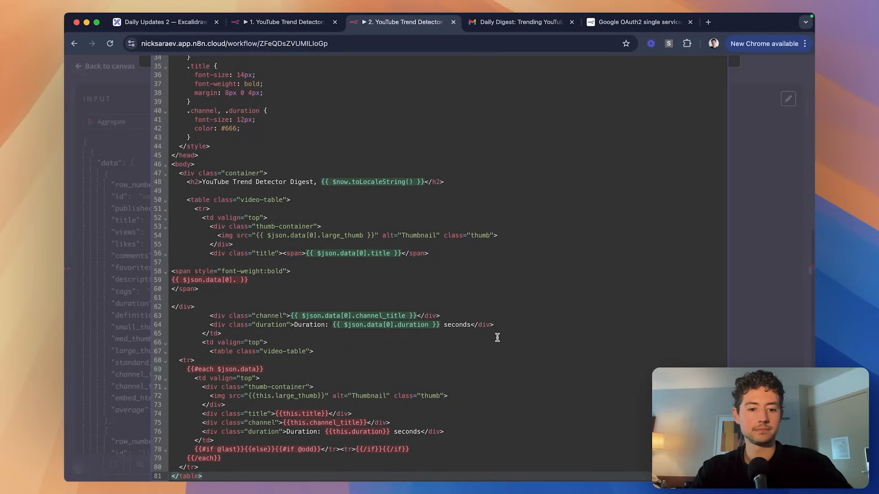
pyautogui.scroll(-3, 497, 338)
pyautogui.press('super+z')
pyautogui.click(554, 317)
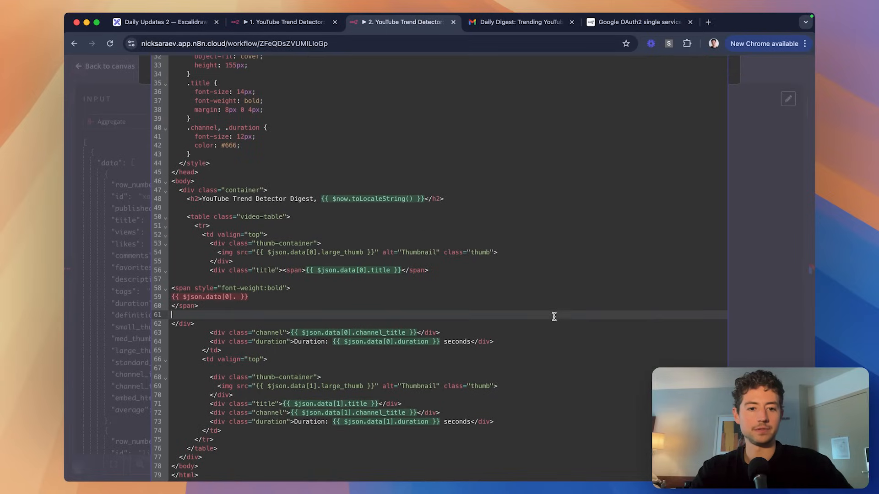
pyautogui.press('Escape')
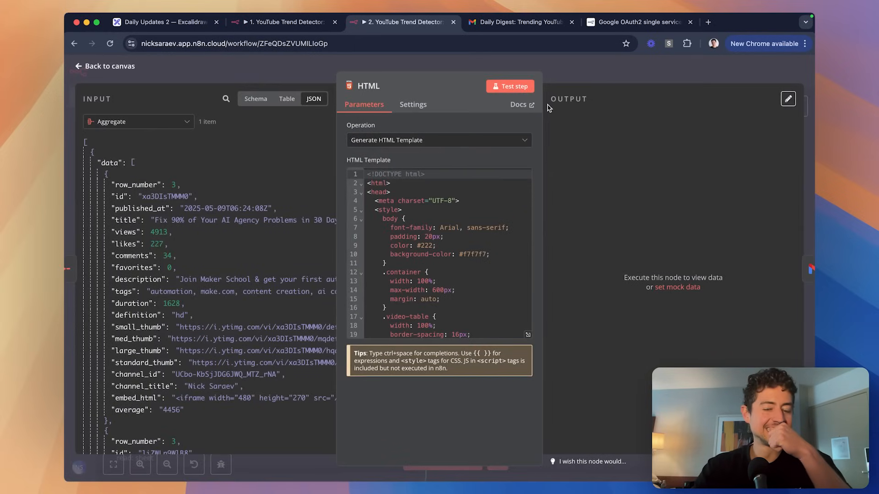
pyautogui.click(589, 75)
pyautogui.hscroll(-5, 471, 220)
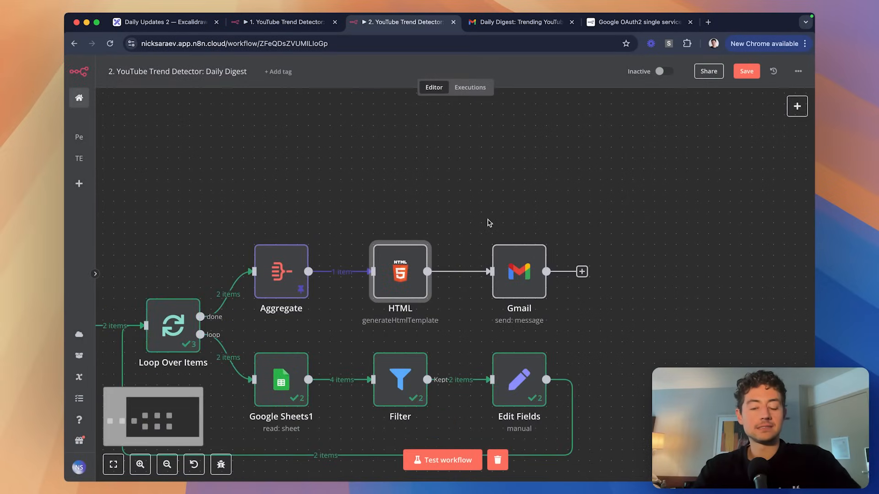
# Delete the Aggregate node and move HTML into its place after Loop Over Items.
pyautogui.scroll(-3, 489, 223)
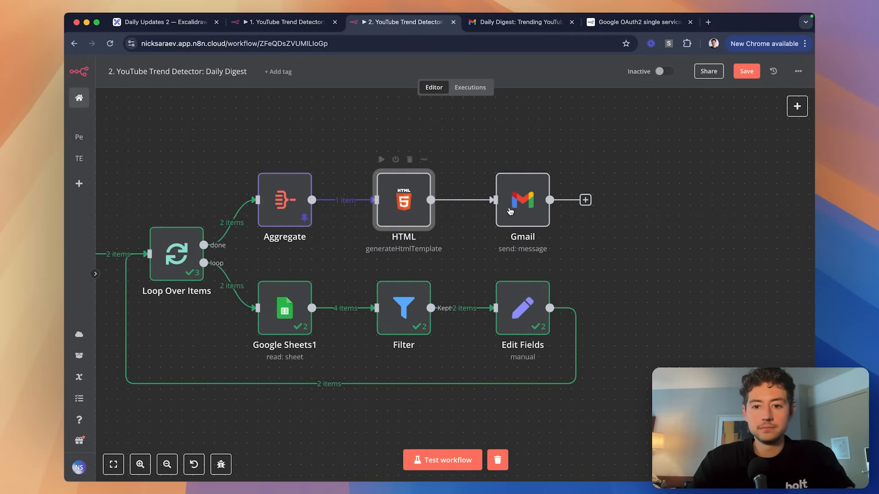
pyautogui.moveTo(520, 210)
pyautogui.mouseDown()
pyautogui.moveTo(617, 209)
pyautogui.moveTo(525, 201)
pyautogui.moveTo(524, 209)
pyautogui.mouseUp()
pyautogui.hscroll(-1, 389, 204)
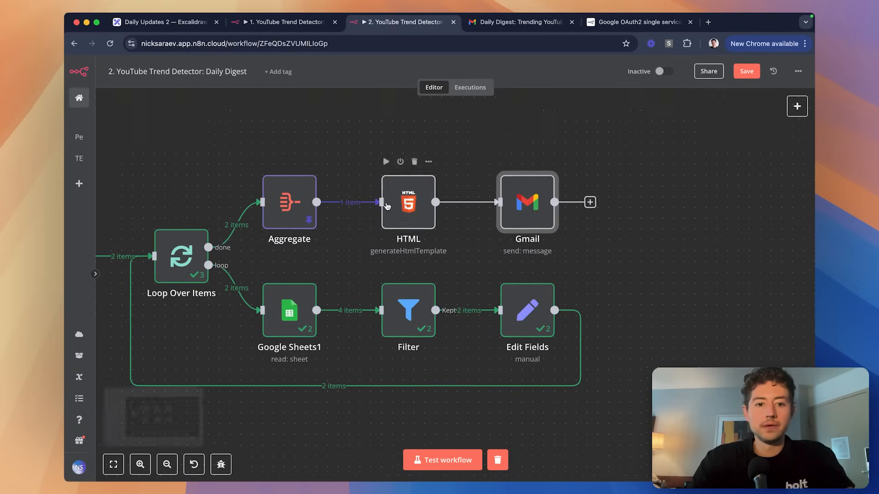
pyautogui.moveTo(264, 171); pyautogui.dragTo(344, 246)
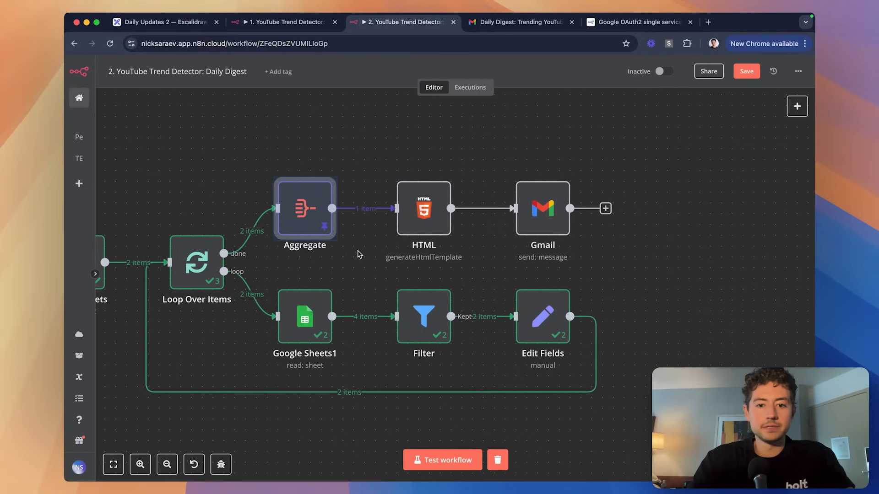
pyautogui.press('Delete')
pyautogui.moveTo(428, 226); pyautogui.dragTo(314, 227)
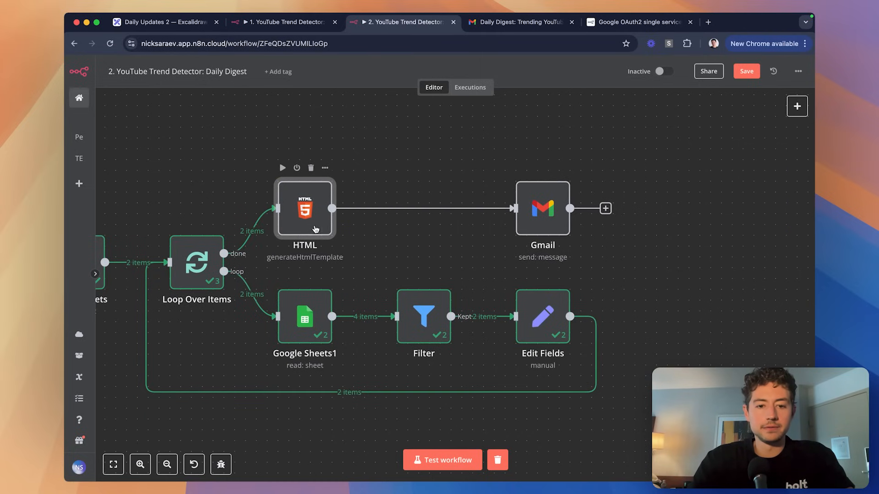
# Pin the output data of Google Sheets1, Filter and Edit Fields.
pyautogui.hscroll(-3, 412, 208)
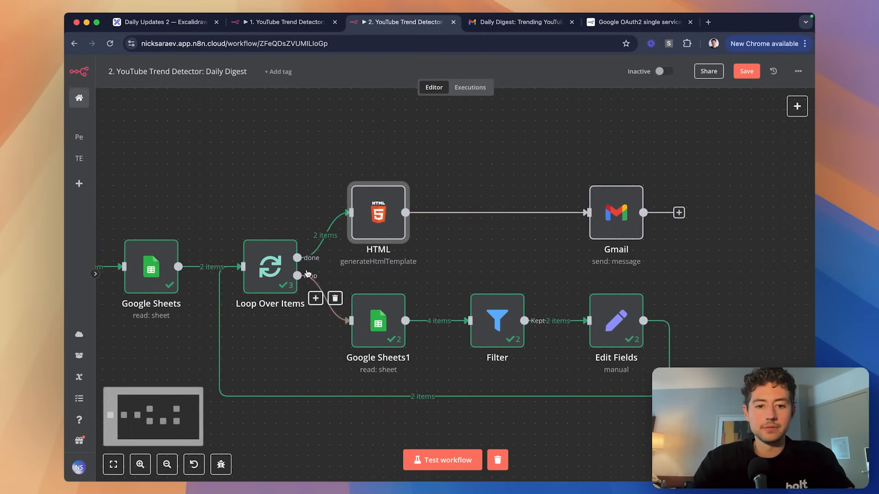
pyautogui.scroll(-1, 308, 273)
pyautogui.click(281, 257)
pyautogui.click(388, 310)
pyautogui.press('p')
pyautogui.click(509, 316)
pyautogui.press('p')
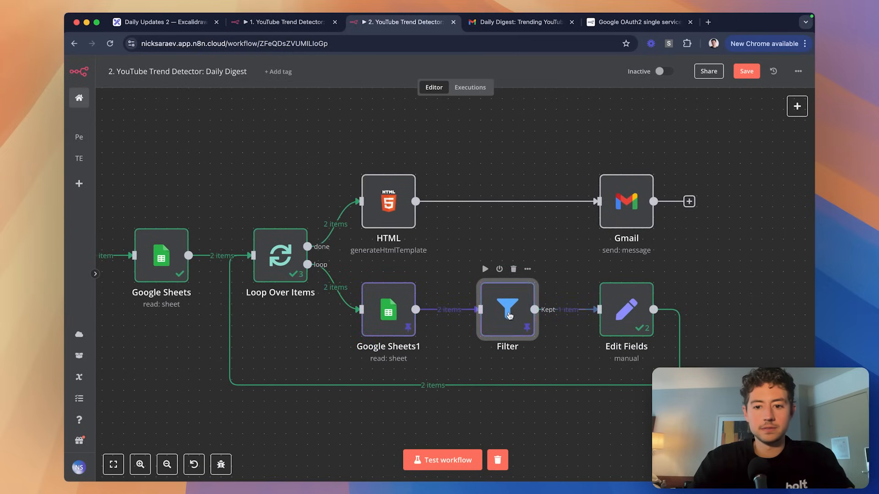
pyautogui.click(621, 315)
pyautogui.press('p')
pyautogui.click(268, 260)
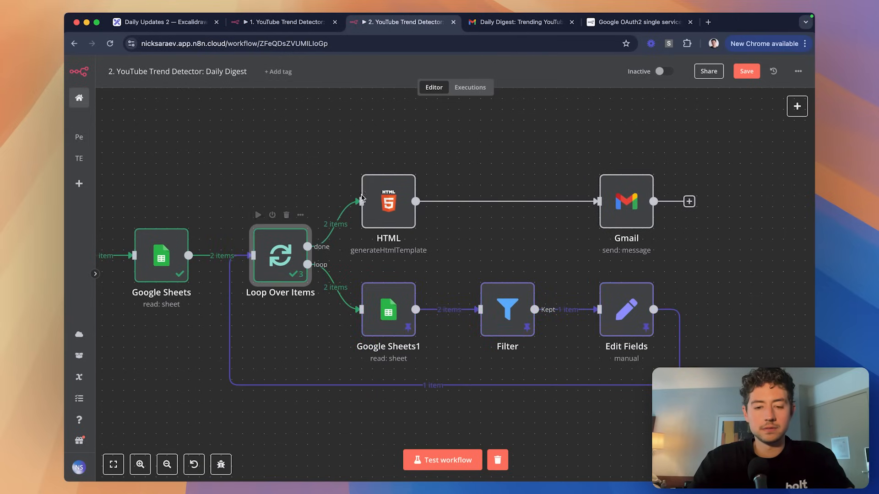
# Open the HTML node's template in the full-size editor.
pyautogui.doubleClick(373, 197)
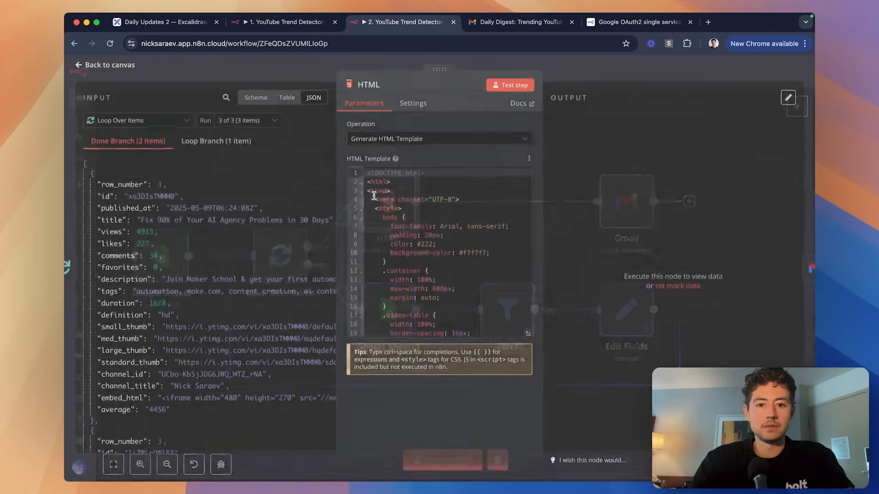
pyautogui.press('Escape')
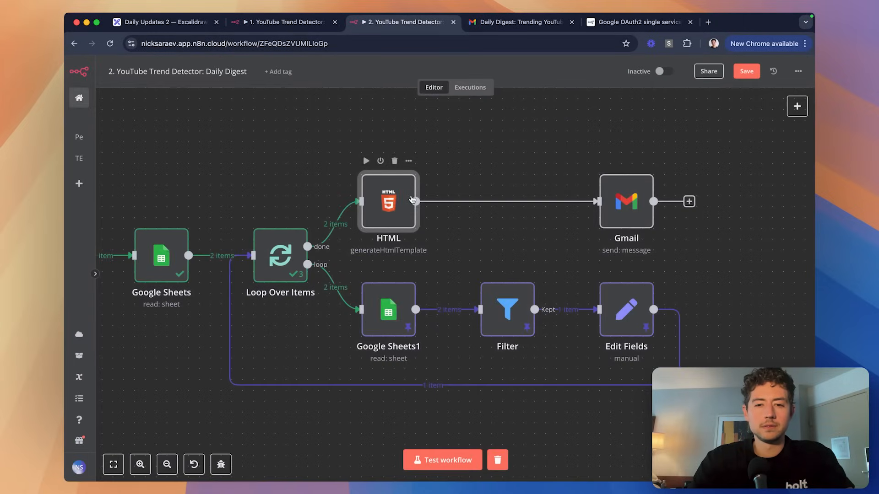
pyautogui.doubleClick(405, 199)
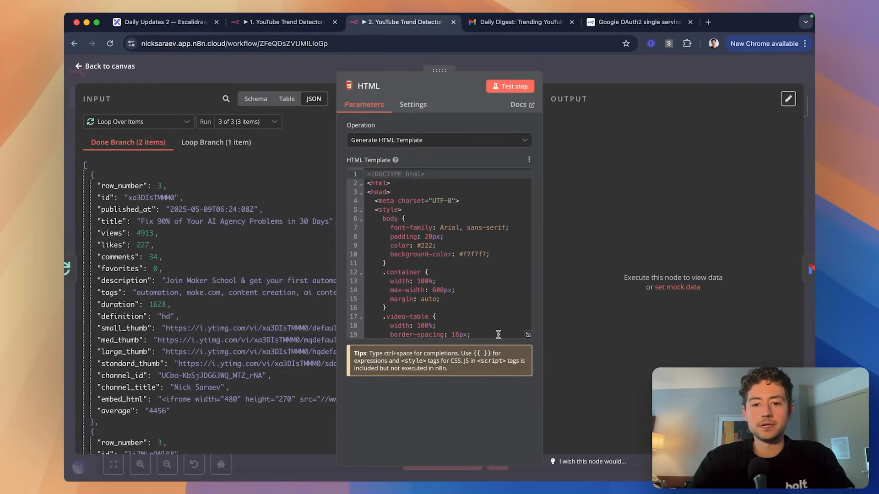
pyautogui.click(528, 335)
pyautogui.scroll(-6, 475, 326)
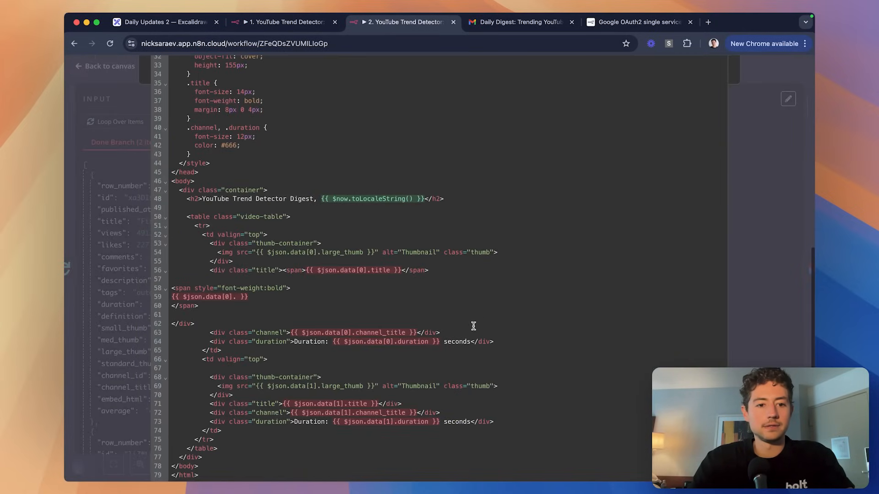
pyautogui.scroll(1, 359, 279)
pyautogui.scroll(-1, 339, 304)
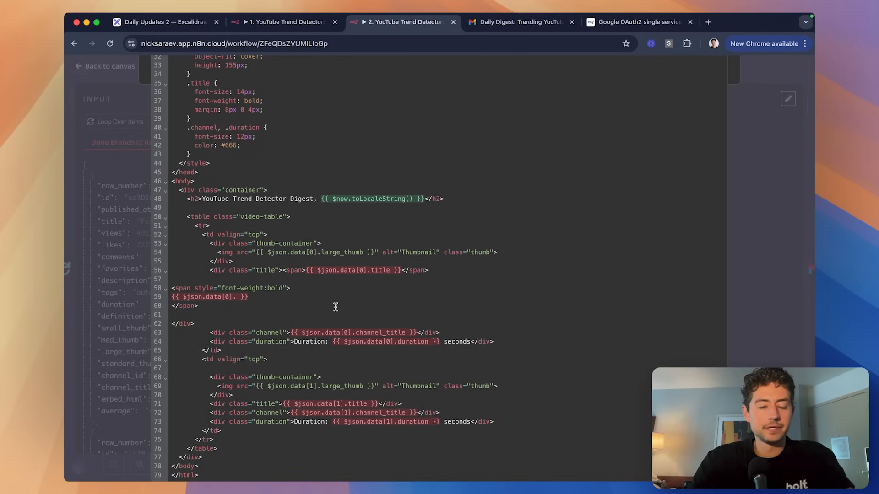
pyautogui.press('Escape')
pyautogui.scroll(-10, 498, 317)
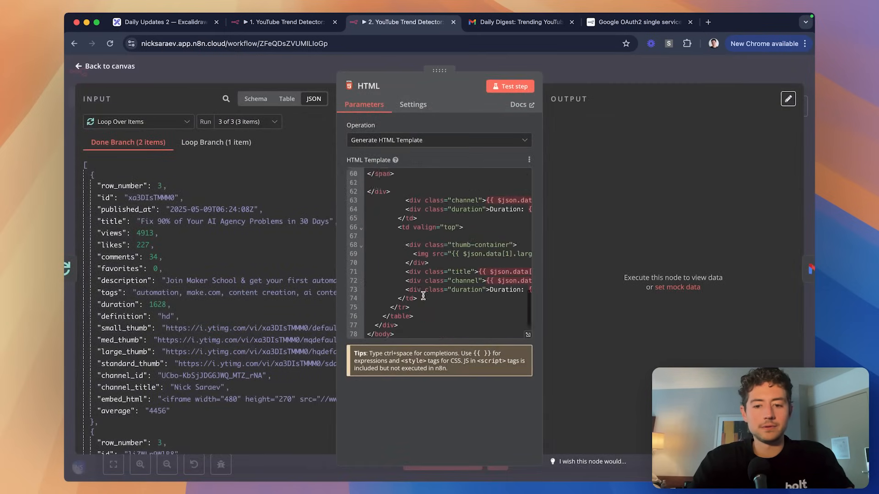
pyautogui.click(527, 334)
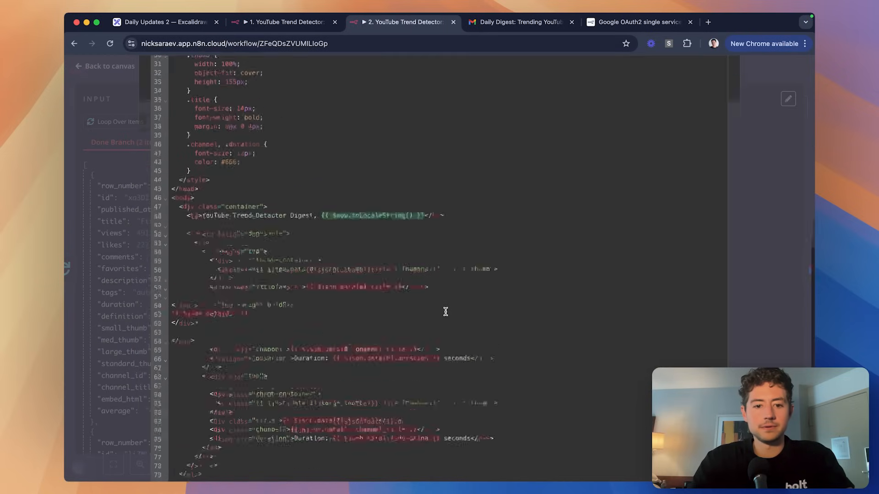
pyautogui.scroll(-3, 445, 312)
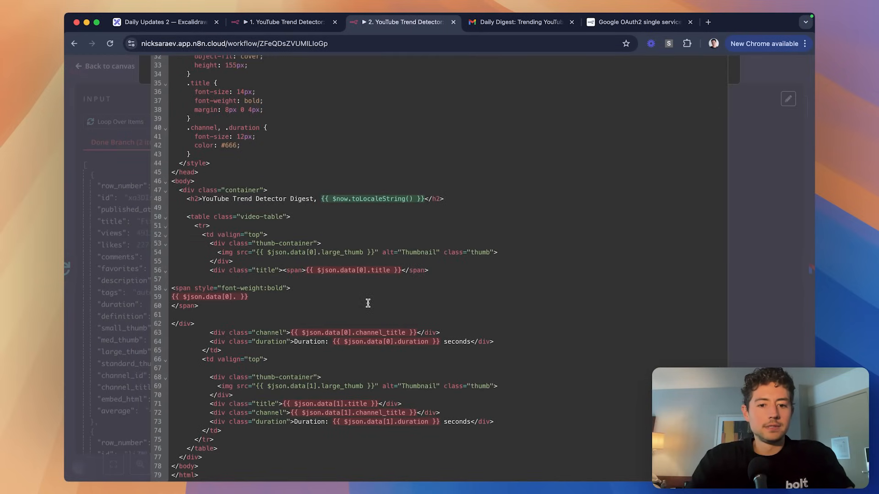
# Change the title, channel_title and duration expressions from $json.data[0].x to $json.x.
pyautogui.click(367, 271)
pyautogui.press('BackSpace')
pyautogui.press('BackSpace')
pyautogui.press('BackSpace')
pyautogui.press('BackSpace')
pyautogui.press('BackSpace')
pyautogui.press('BackSpace')
pyautogui.press('BackSpace')
pyautogui.press('BackSpace')
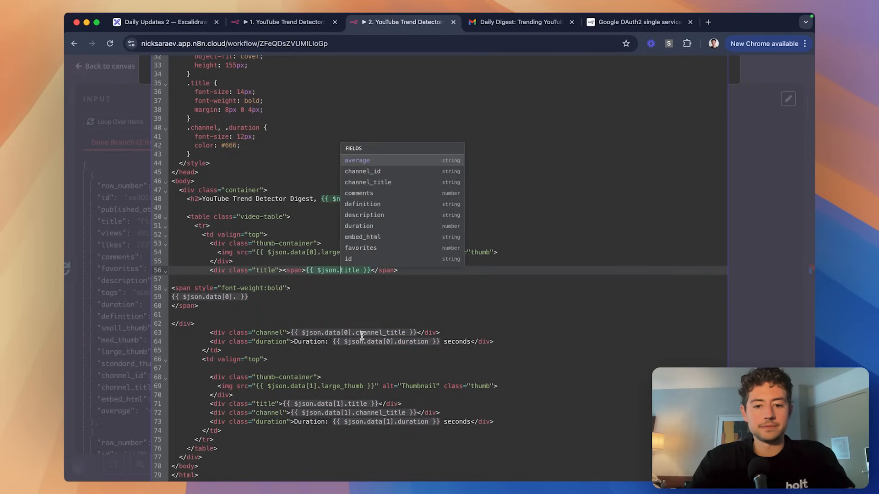
pyautogui.moveTo(356, 334); pyautogui.dragTo(336, 334)
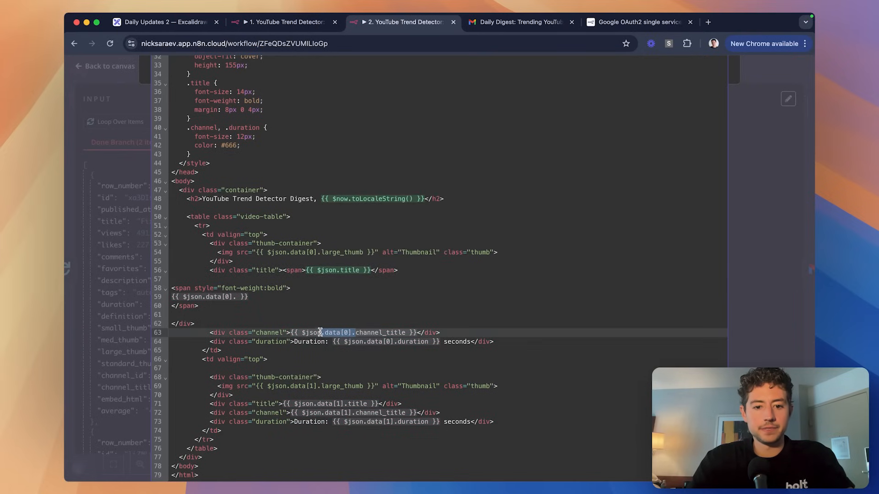
pyautogui.press('BackSpace')
pyautogui.moveTo(398, 342); pyautogui.dragTo(365, 343)
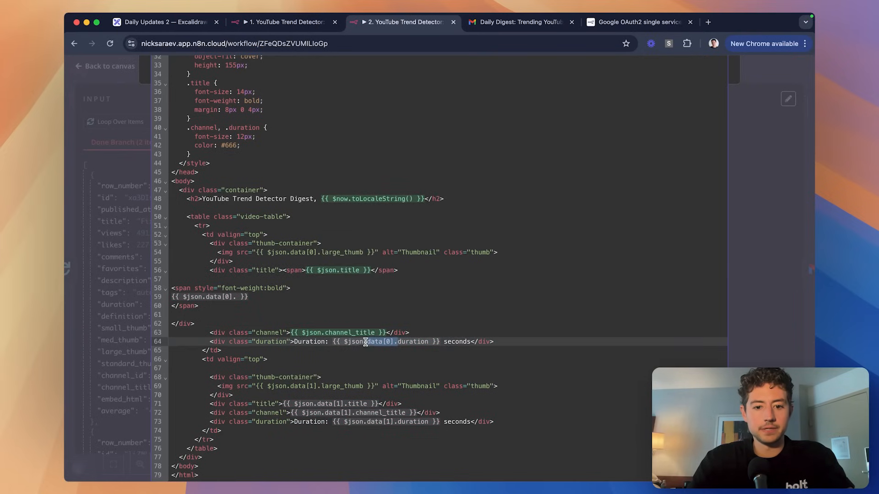
pyautogui.press('BackSpace')
# Delete the second video cell (lines 66–74) and the unfinished data[0]. expression on line 59.
pyautogui.click(292, 356)
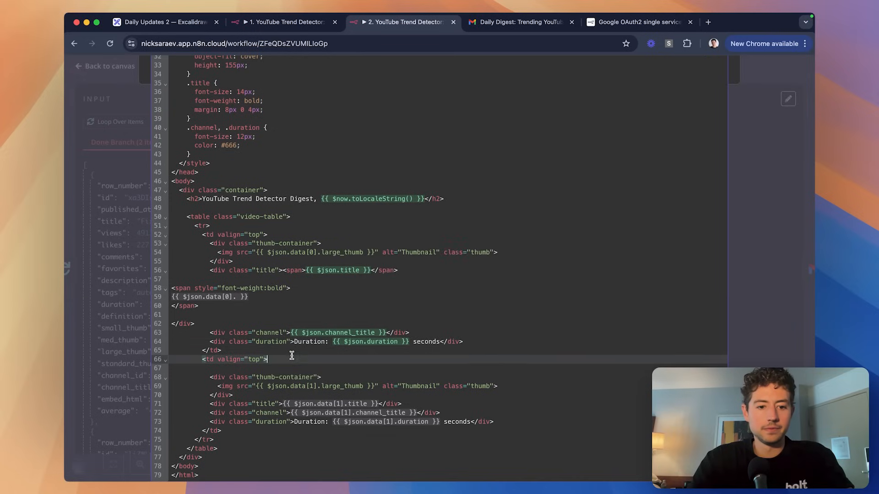
pyautogui.moveTo(282, 348); pyautogui.dragTo(299, 430)
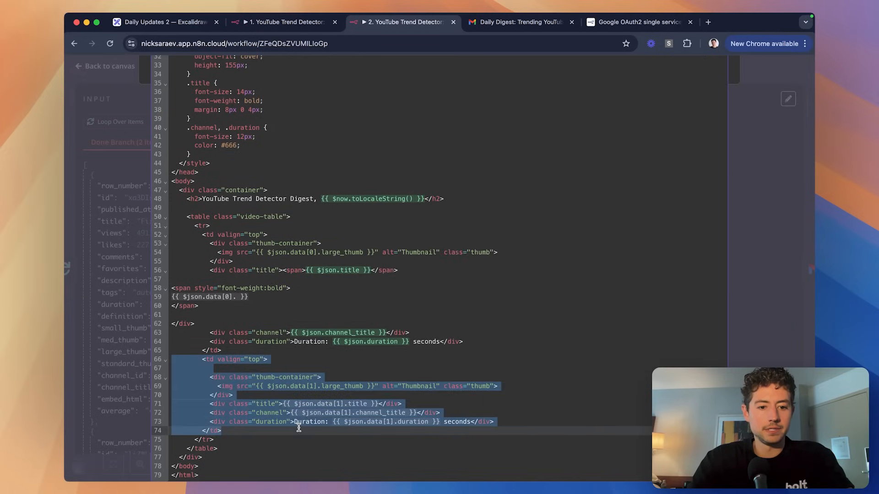
pyautogui.press('BackSpace')
pyautogui.click(327, 377)
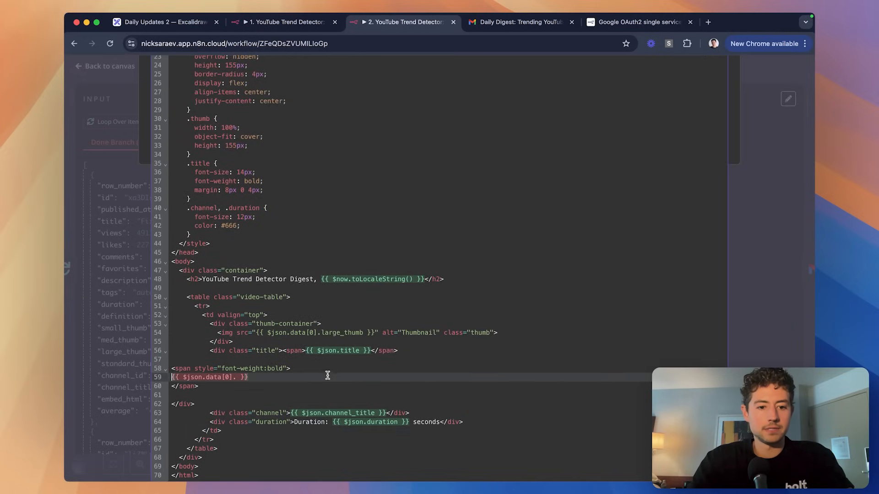
pyautogui.press('super+shift+Left')
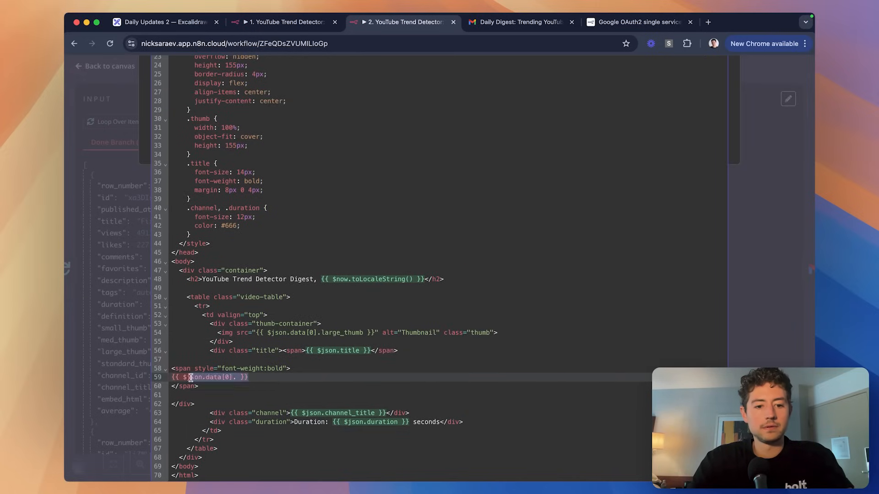
pyautogui.press('BackSpace')
pyautogui.press('BackSpace')
pyautogui.click(287, 365)
pyautogui.scroll(1, 287, 365)
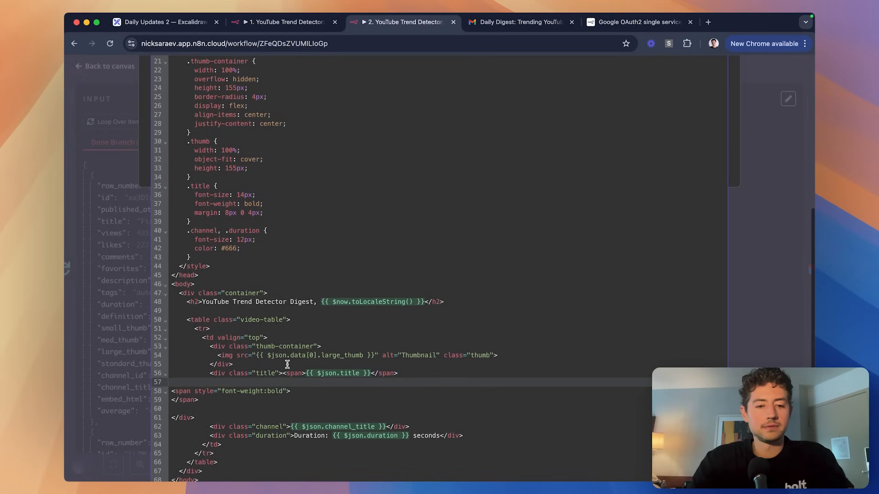
pyautogui.scroll(-1, 287, 365)
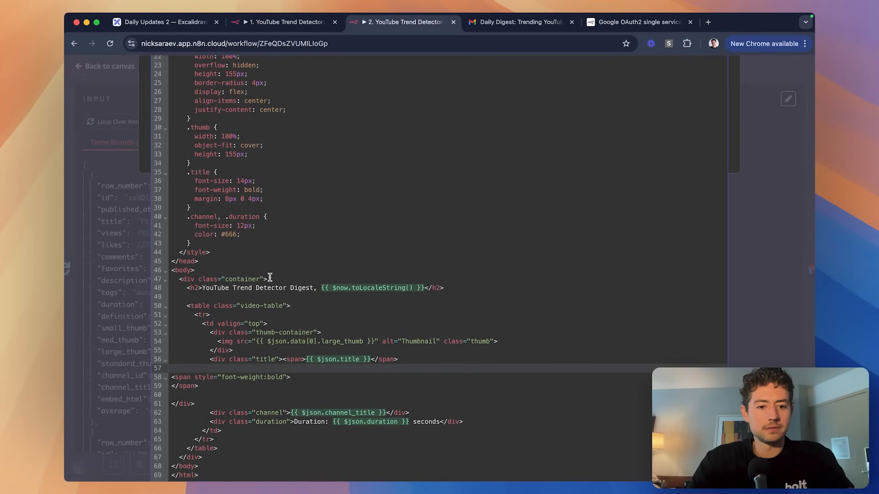
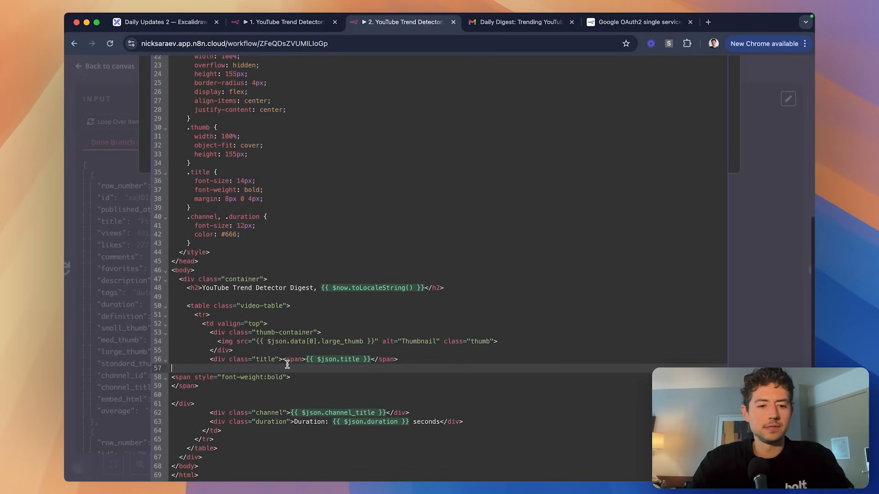
# Replace the entire HTML template with the single table-row snippet.
pyautogui.click(276, 297)
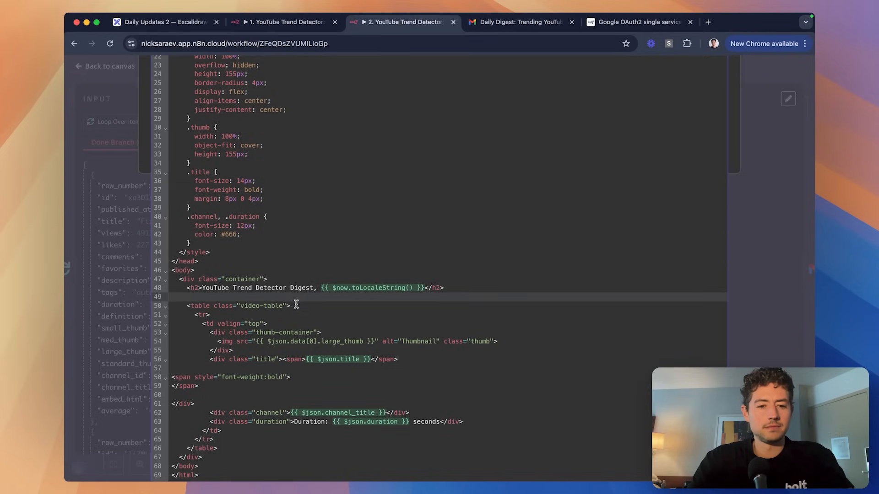
pyautogui.click(296, 305)
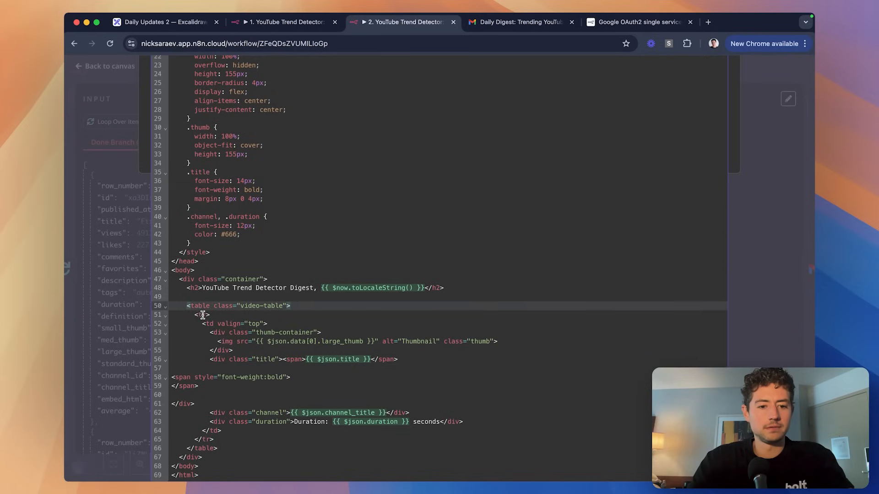
pyautogui.scroll(10, 299, 305)
pyautogui.hotkey('ctrl', 'a')
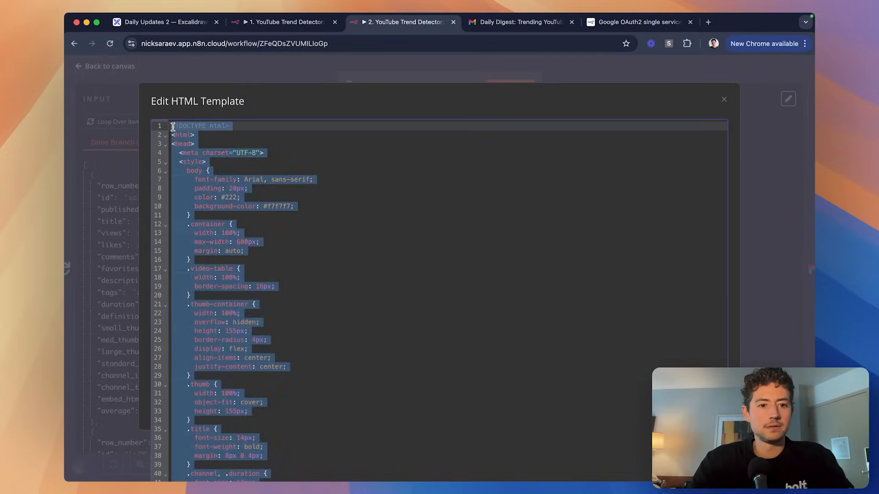
pyautogui.write('<tr>         <td valign="top">           <div class="thumb-container">             <img src="{{ $json.data[0].large_thumb }}" alt="Thumbnail" class="thumb">           </div>           <div class="title"><span>{{ $json.title }}</span>  <span style="font-weight:bold"> </span>  </div>           <div class="channel">{{ $json.channel_title }}</div>           <div class="duration">Duration: {{ $json.duration }} seconds</div>         </td>       </tr>     </table>   </div> </body> </html>')
# Delete the leftover closing tags and stray bold span lines, joining the closing div onto the title line.
pyautogui.click(229, 294)
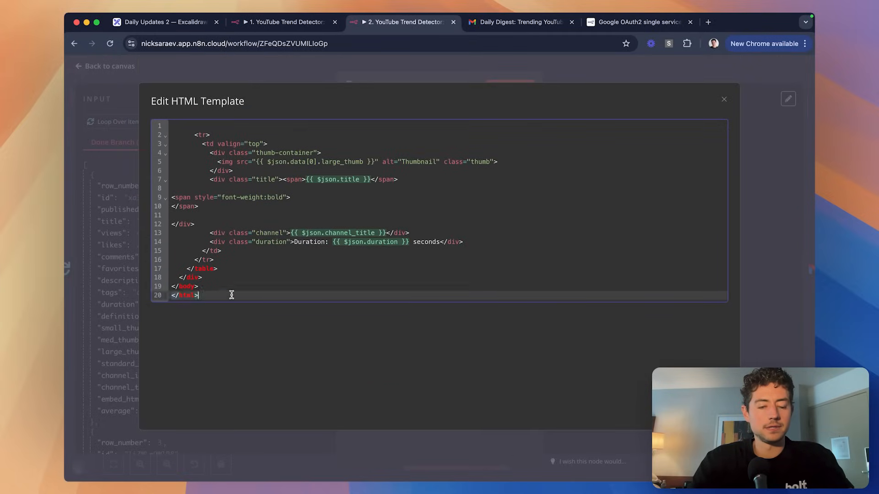
pyautogui.keyDown('shift'); pyautogui.click(229, 257); pyautogui.keyUp('shift')
pyautogui.press('BackSpace')
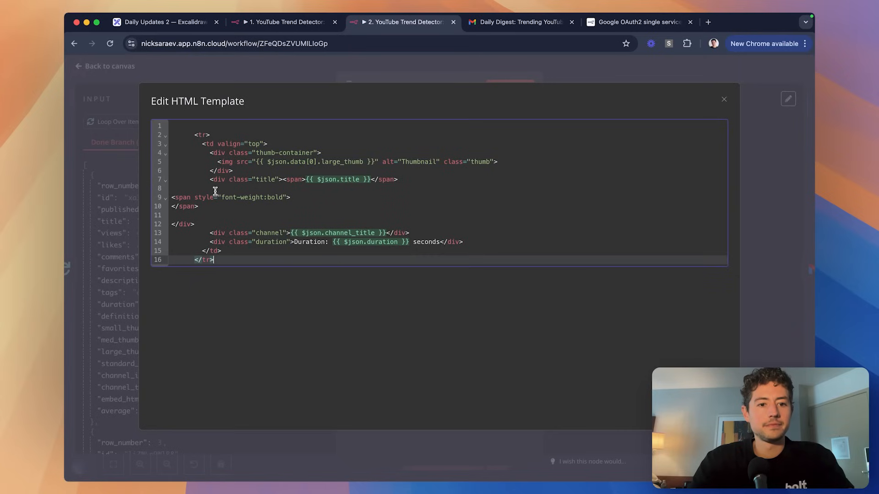
pyautogui.moveTo(216, 209); pyautogui.dragTo(211, 185)
pyautogui.press('BackSpace')
pyautogui.press('Down')
pyautogui.press('Down')
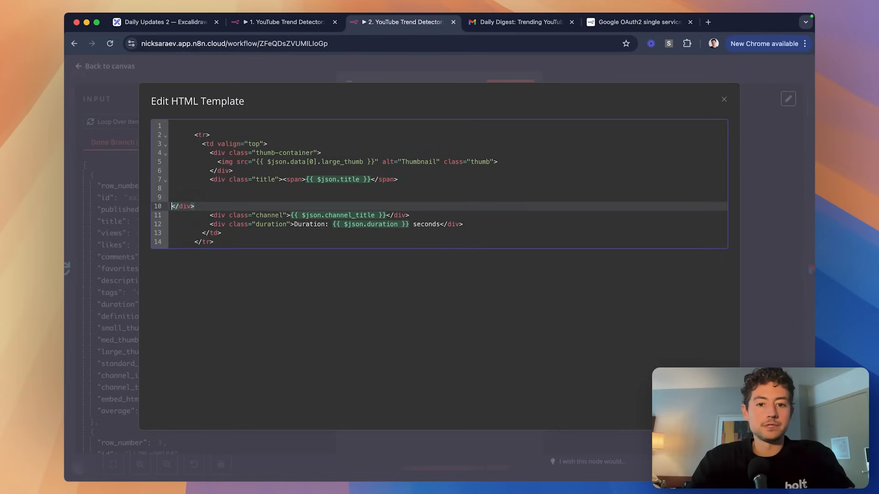
pyautogui.press('BackSpace')
pyautogui.press('BackSpace')
pyautogui.press('BackSpace')
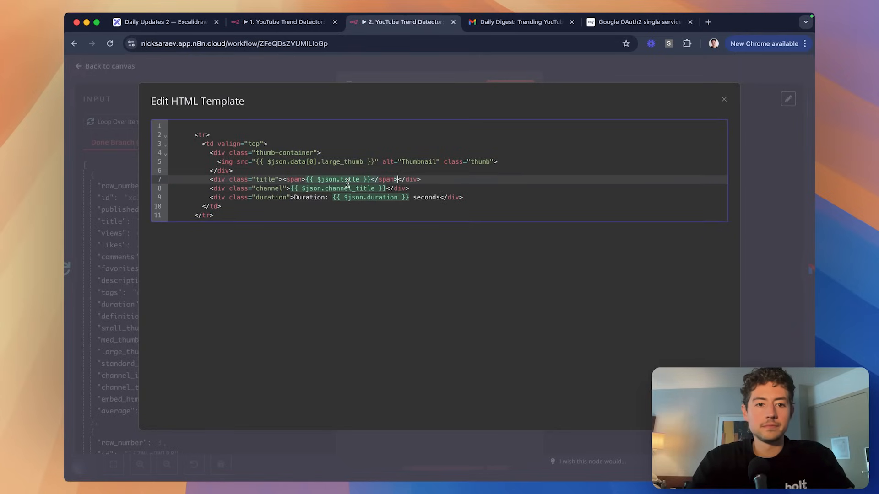
# Remove the empty first line and the indent before the closing row tag, then close the HTML node.
pyautogui.click(207, 129)
pyautogui.moveTo(191, 135); pyautogui.dragTo(190, 129)
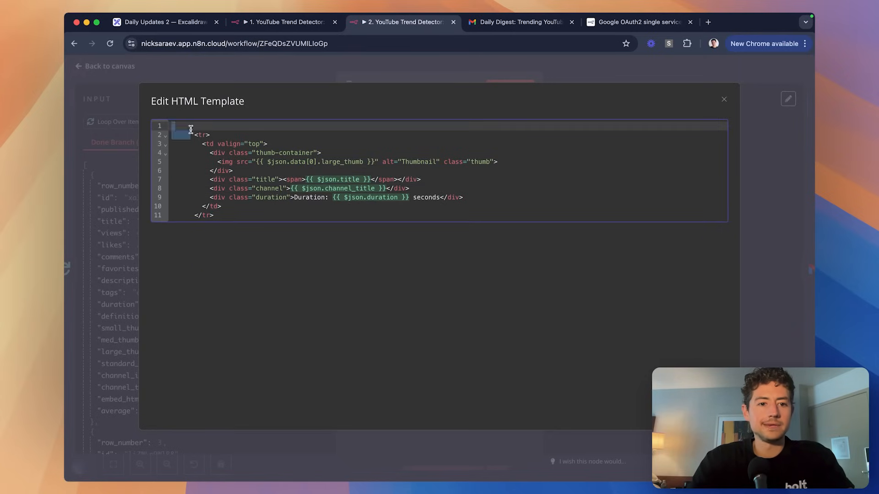
pyautogui.press('BackSpace')
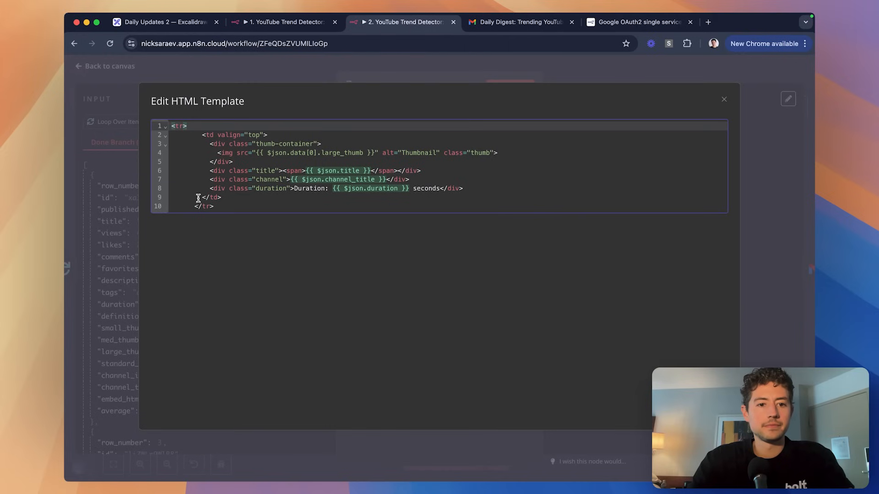
pyautogui.moveTo(194, 206); pyautogui.dragTo(160, 206)
pyautogui.press('BackSpace')
pyautogui.press('super+a')
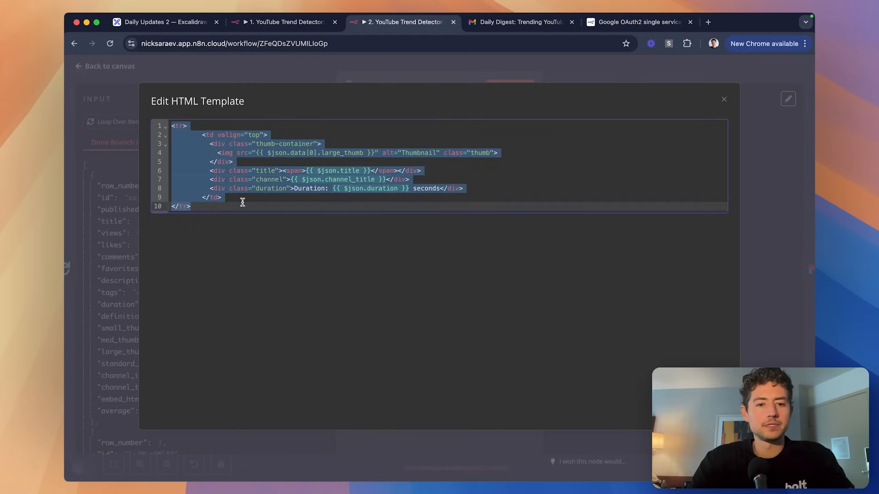
pyautogui.click(306, 197)
pyautogui.click(474, 51)
pyautogui.click(483, 66)
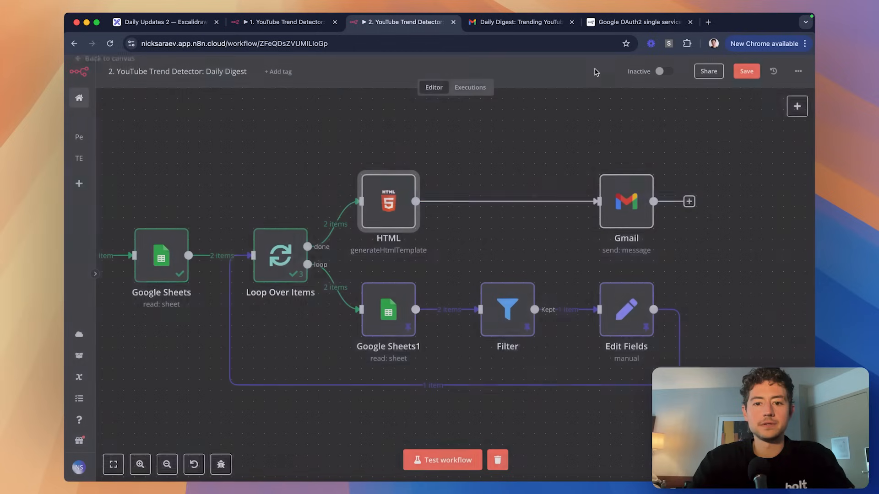
# Remove the HTML→Gmail connection and run the test workflow.
pyautogui.click(519, 202)
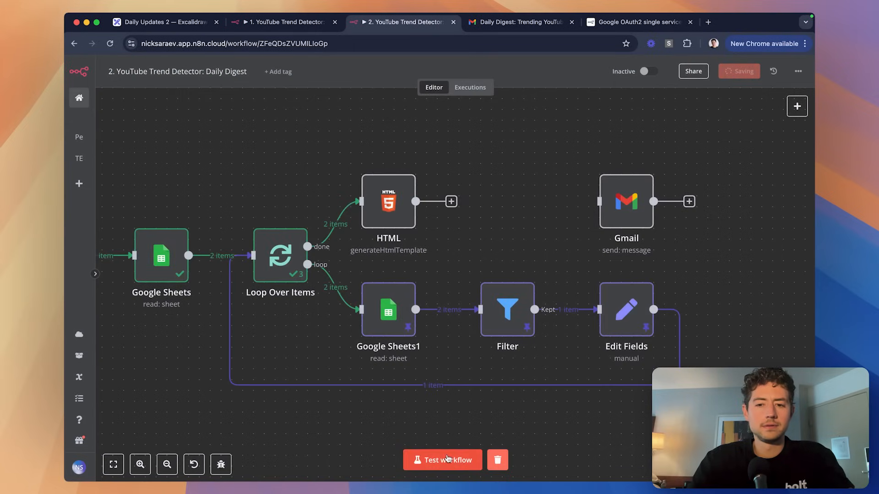
pyautogui.click(442, 460)
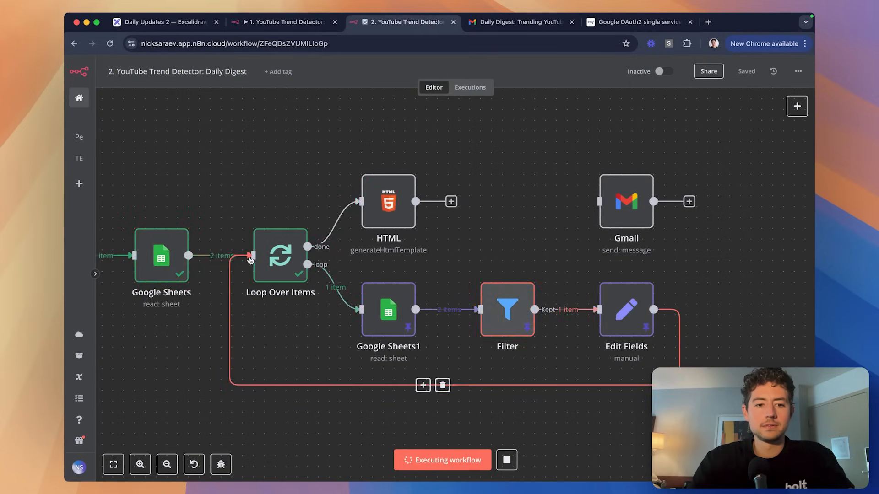
pyautogui.hscroll(-3, 280, 274)
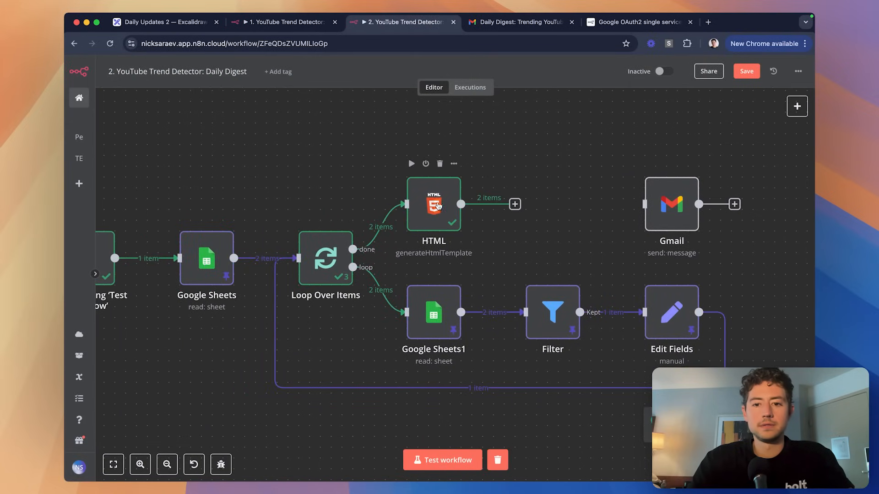
# Inspect the HTML node's two row items in Schema and JSON views, checking the loop and done inputs.
pyautogui.doubleClick(433, 206)
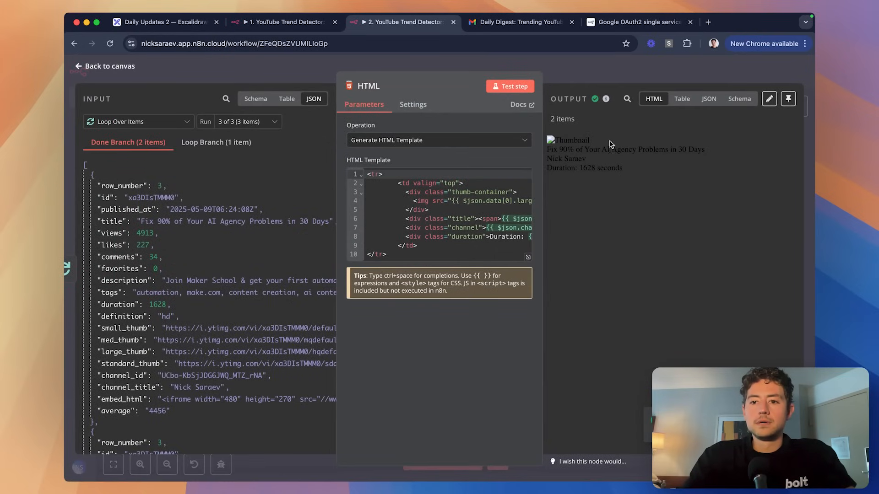
pyautogui.click(729, 105)
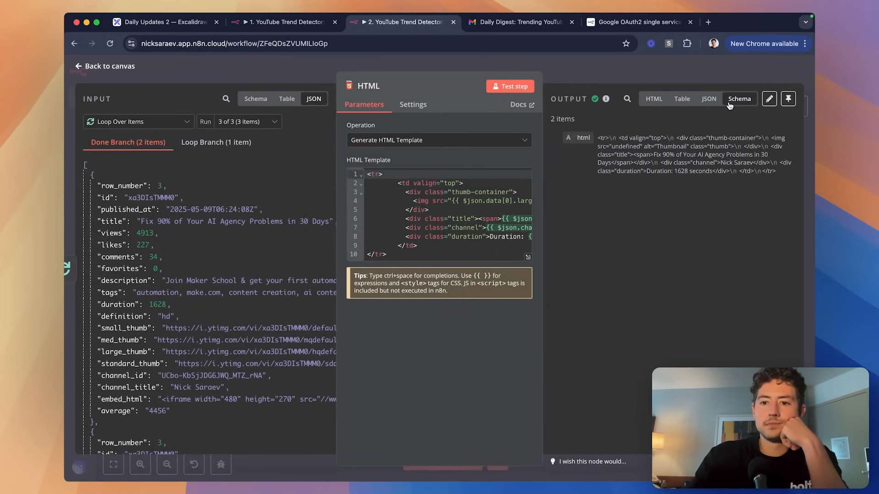
pyautogui.click(708, 100)
pyautogui.hscroll(10, 702, 158)
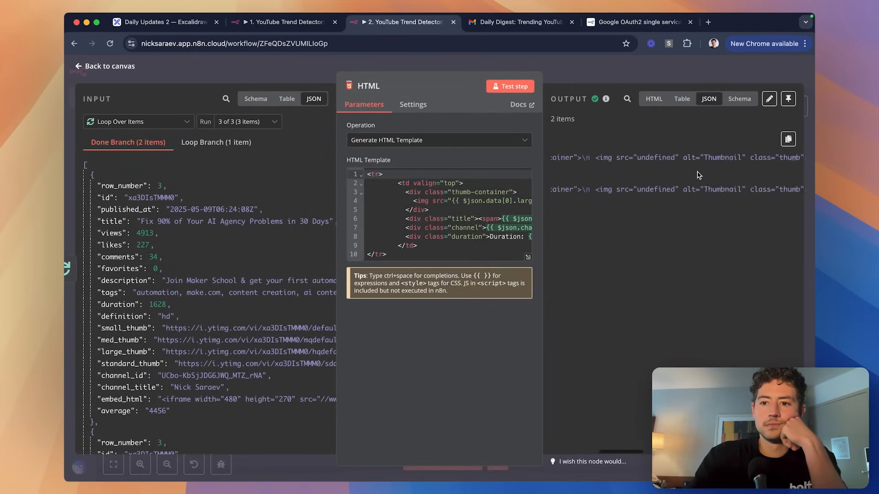
pyautogui.hscroll(-5, 698, 175)
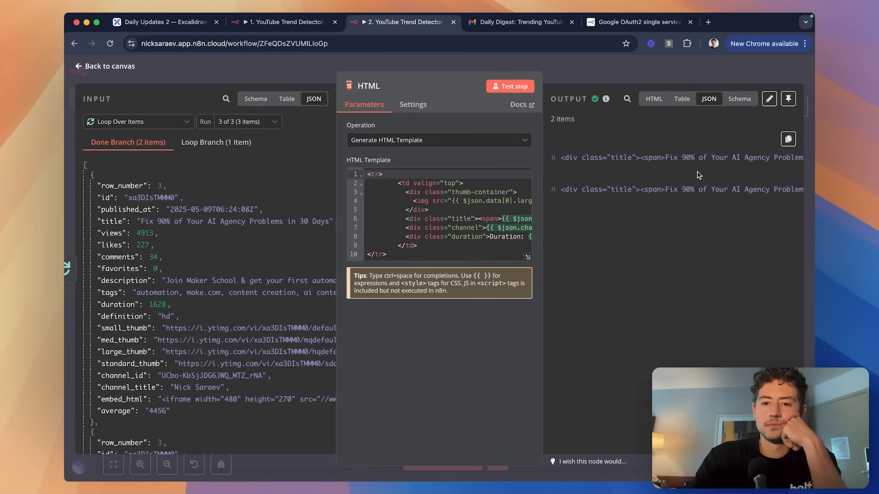
pyautogui.hscroll(5, 495, 215)
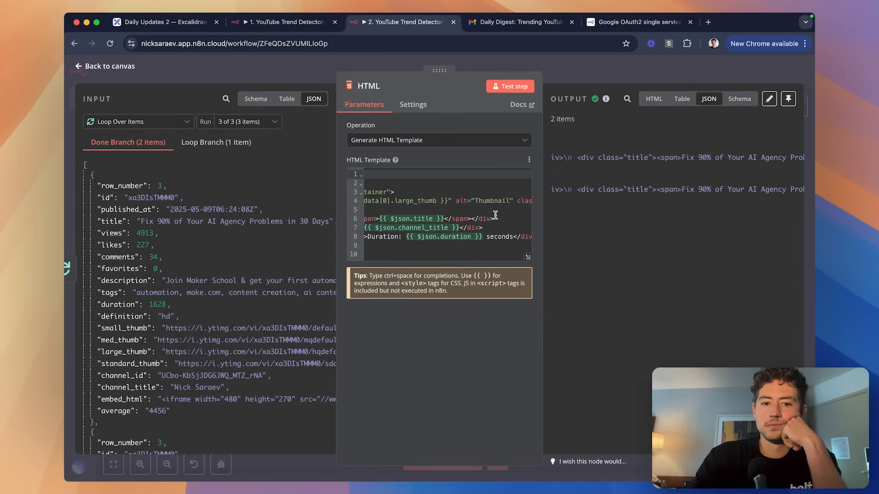
pyautogui.scroll(-8, 273, 244)
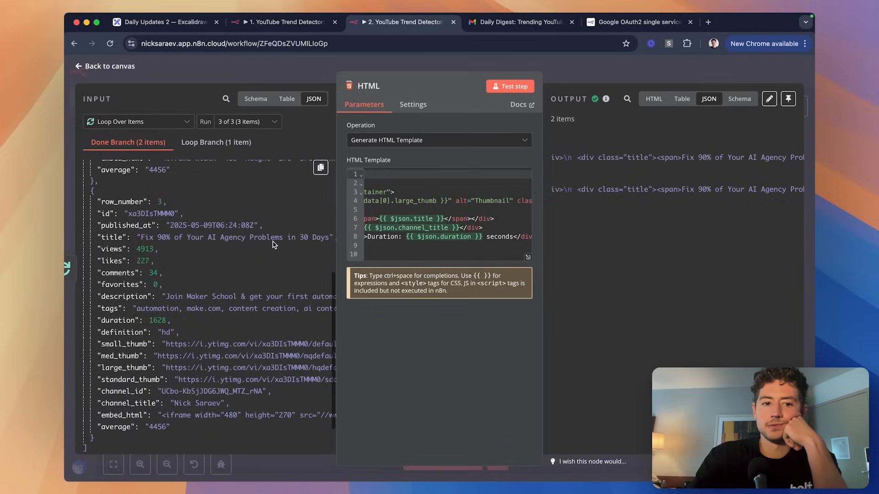
pyautogui.scroll(2, 272, 244)
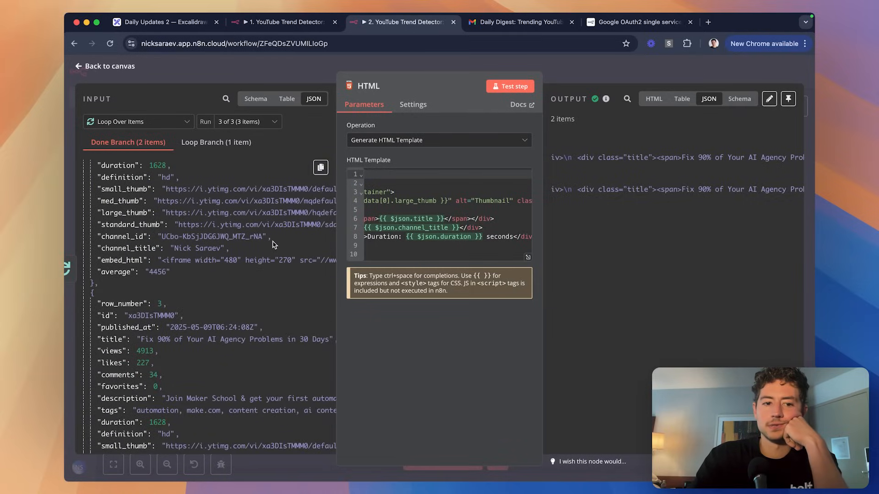
pyautogui.click(174, 148)
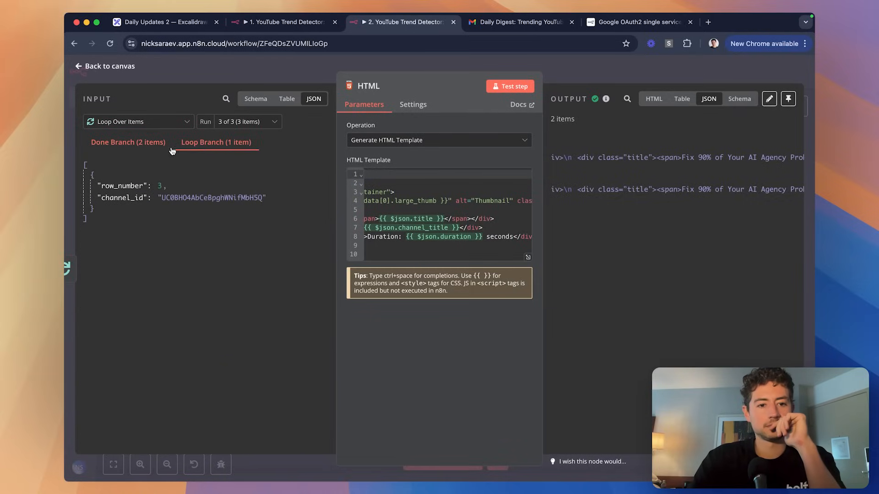
pyautogui.click(140, 146)
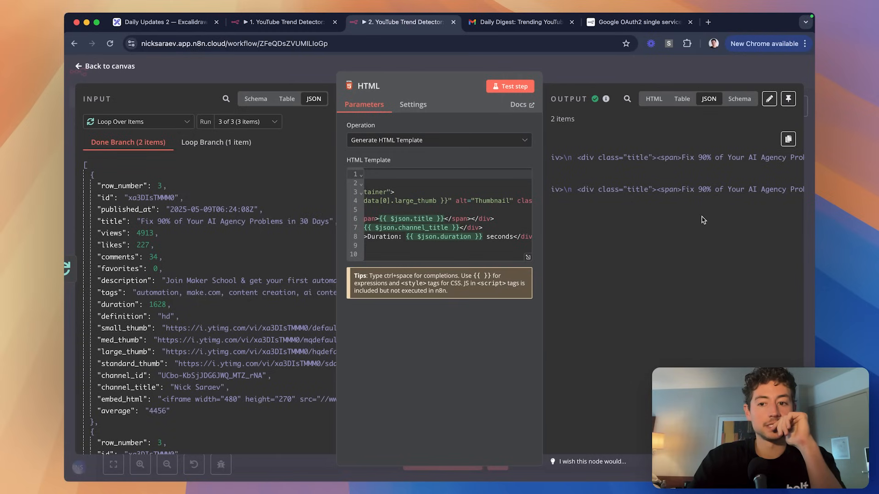
pyautogui.hscroll(-5, 676, 173)
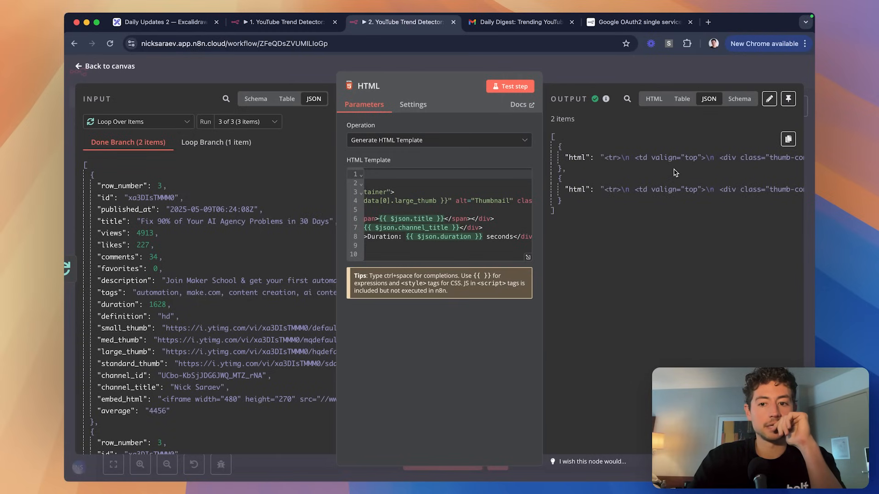
# Reconnect HTML to Gmail and open the Gmail message in the full expression editor.
pyautogui.press('Escape')
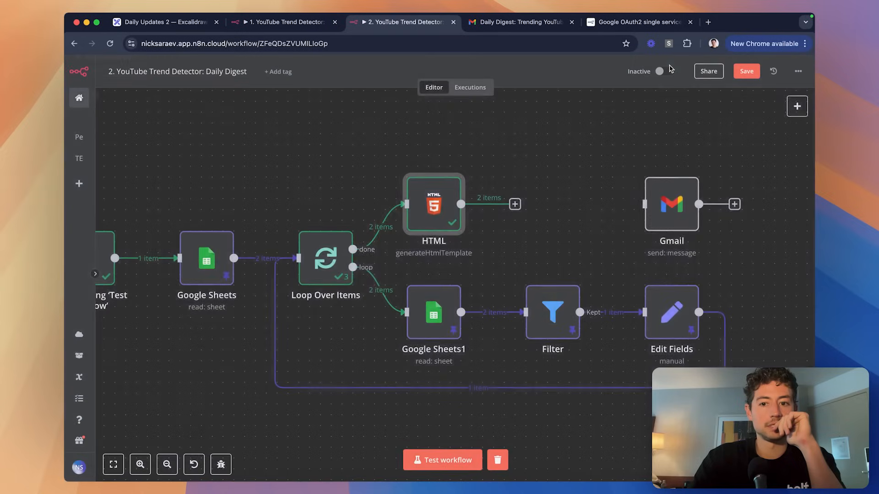
pyautogui.hscroll(3, 480, 210)
pyautogui.moveTo(463, 202); pyautogui.dragTo(492, 204)
pyautogui.doubleClick(491, 203)
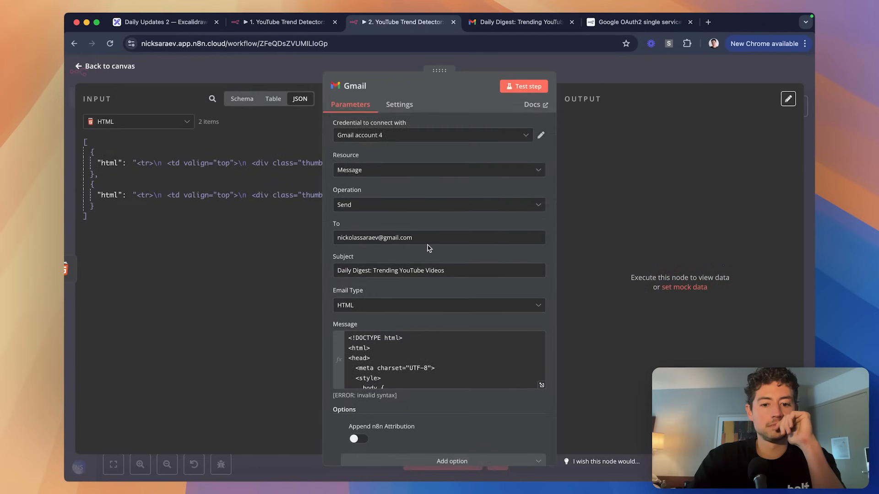
pyautogui.scroll(-1, 428, 245)
pyautogui.click(541, 364)
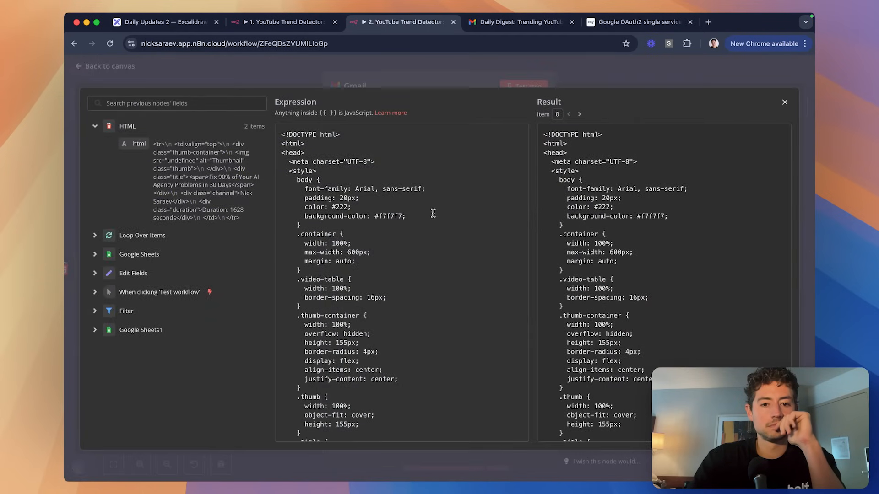
# Replace the hardcoded video rows inside the video-table with an indented blank line.
pyautogui.scroll(-20, 387, 235)
pyautogui.scroll(3, 403, 246)
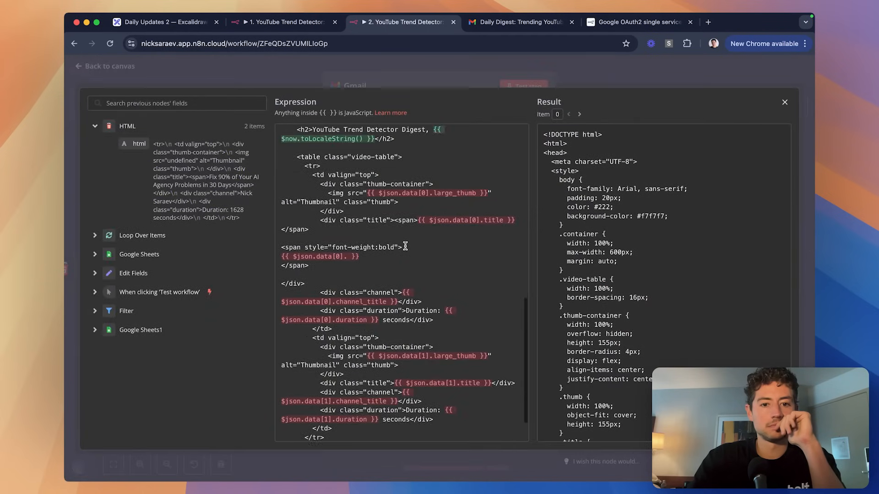
pyautogui.click(418, 179)
pyautogui.scroll(-3, 418, 179)
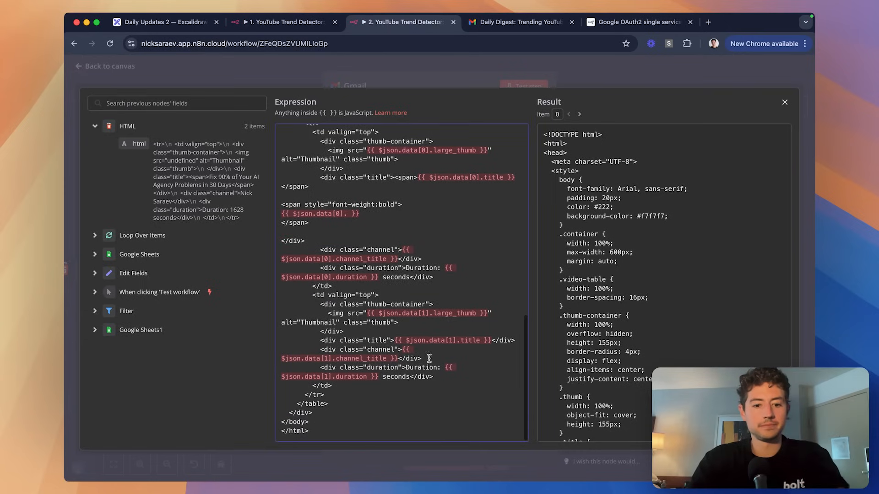
pyautogui.keyDown('shift'); pyautogui.click(394, 394); pyautogui.keyUp('shift')
pyautogui.press('BackSpace')
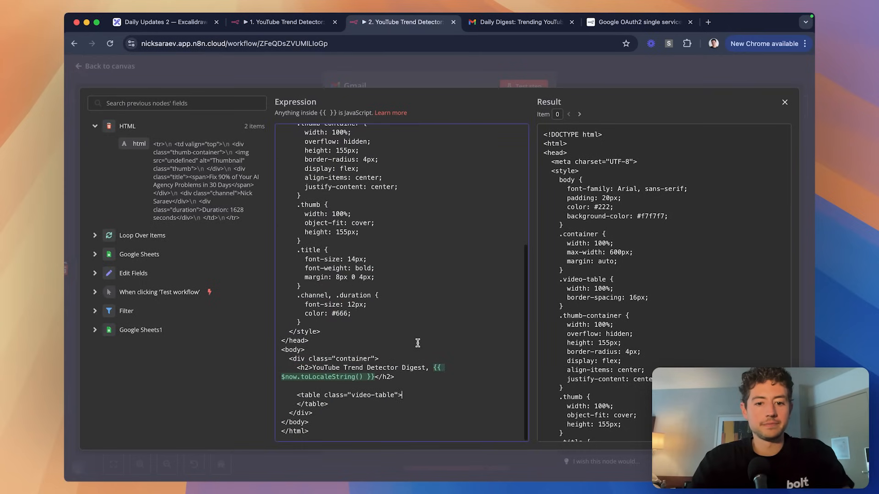
pyautogui.press('Return')
pyautogui.scroll(-1, 288, 231)
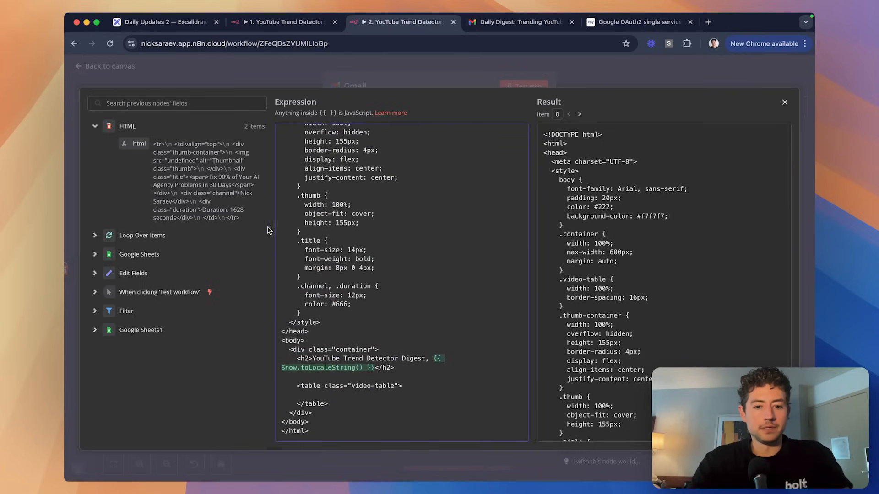
pyautogui.press('Tab')
# Insert a {{ }} expression referencing the HTML node's item .json.html.
pyautogui.write('{{')
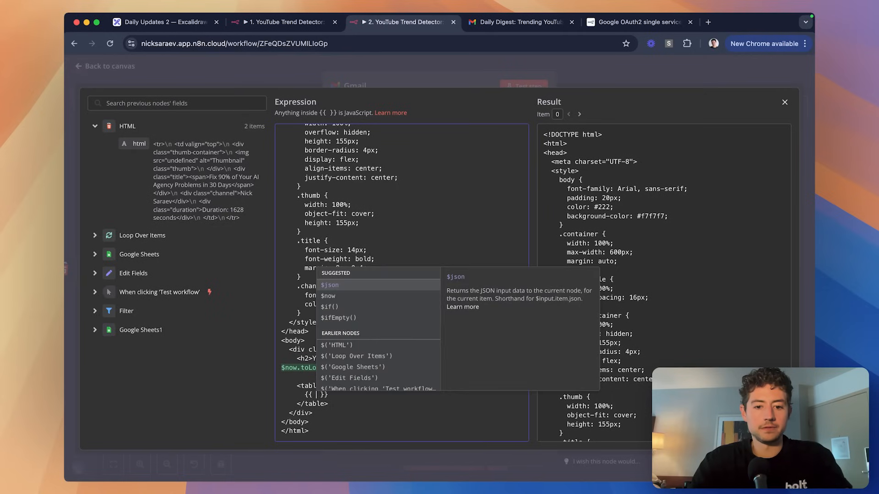
pyautogui.press('Return')
pyautogui.write('.')
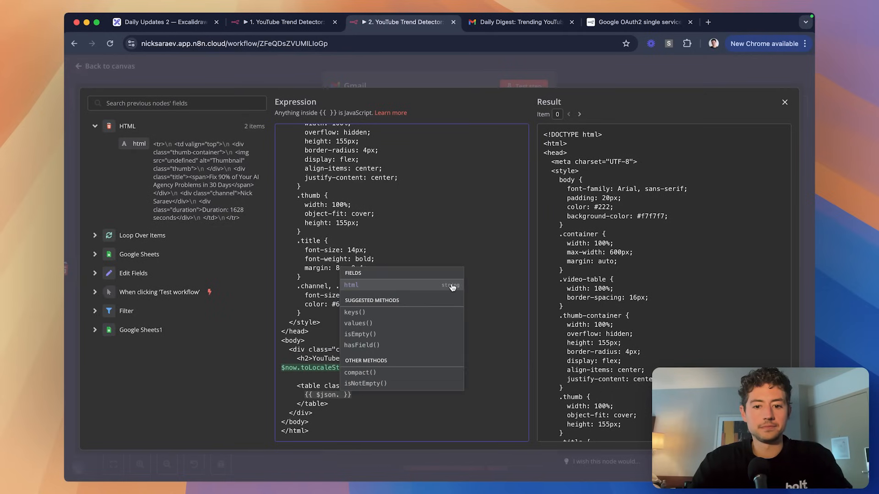
pyautogui.click(452, 286)
pyautogui.press('BackSpace')
pyautogui.press('BackSpace')
pyautogui.press('BackSpace')
pyautogui.press('BackSpace')
pyautogui.press('BackSpace')
pyautogui.press('BackSpace')
pyautogui.press('BackSpace')
pyautogui.press('BackSpace')
pyautogui.press('BackSpace')
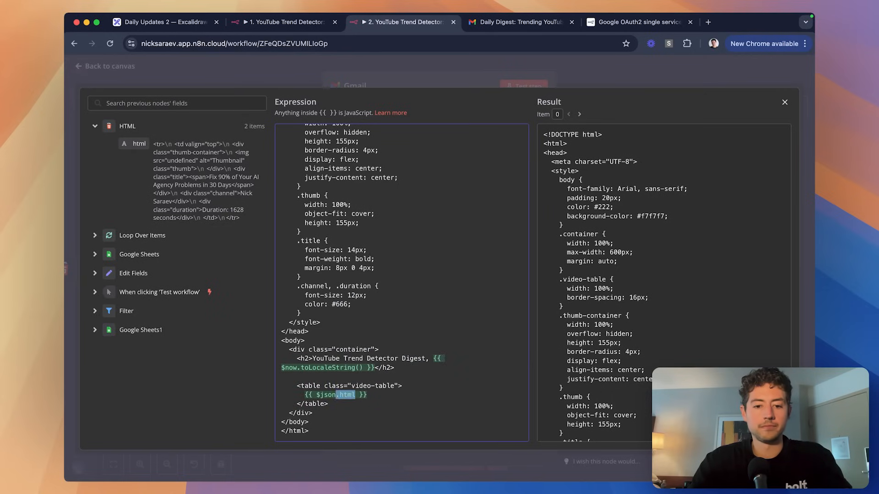
pyautogui.click(384, 346)
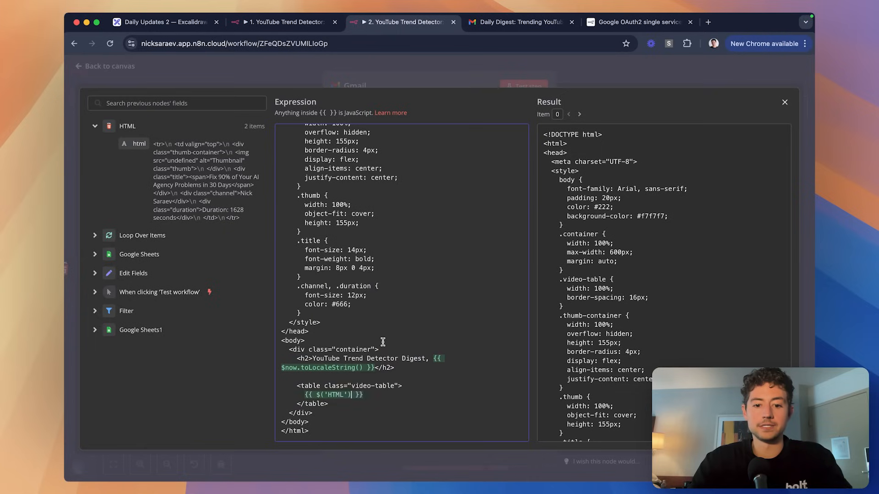
pyautogui.write('.')
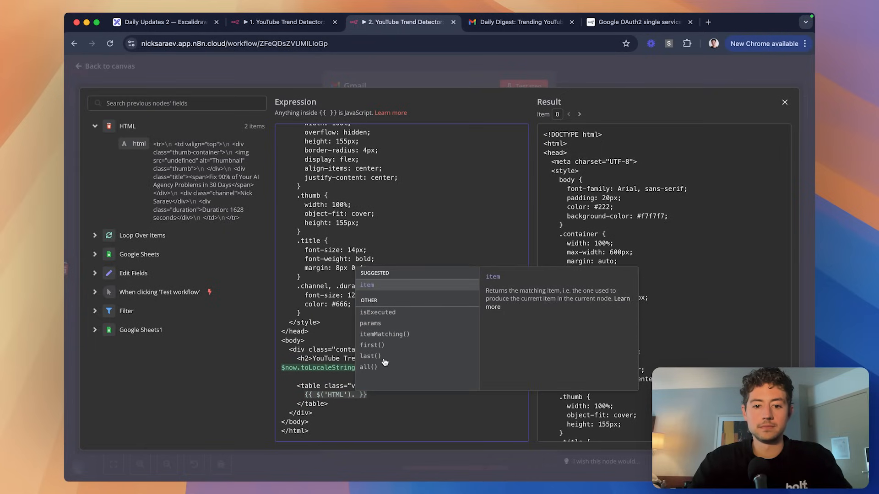
pyautogui.click(384, 363)
pyautogui.write('.')
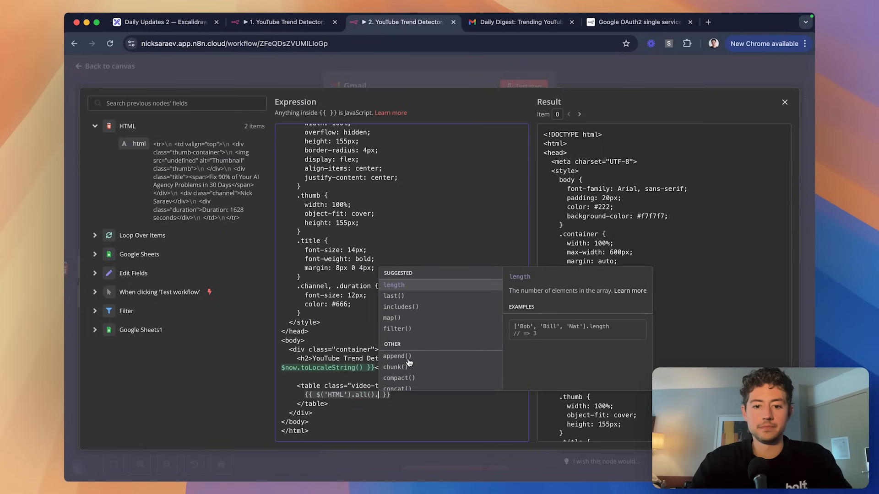
pyautogui.press('Escape')
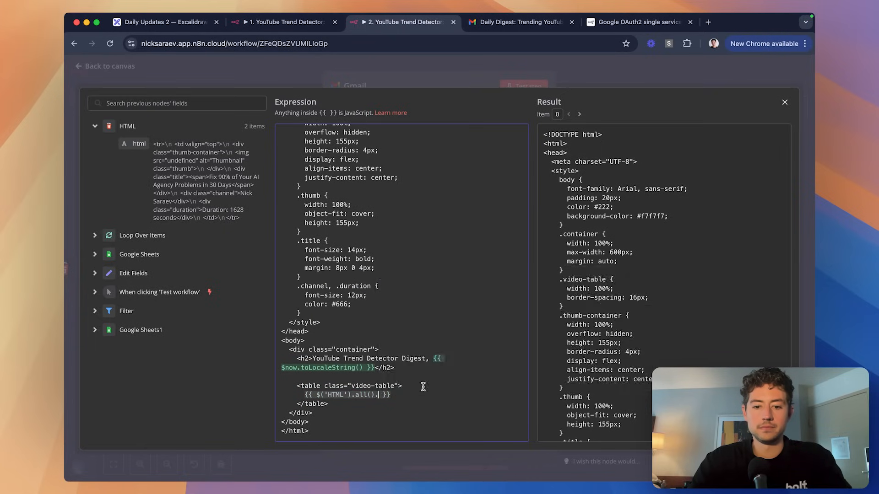
pyautogui.scroll(-5, 589, 350)
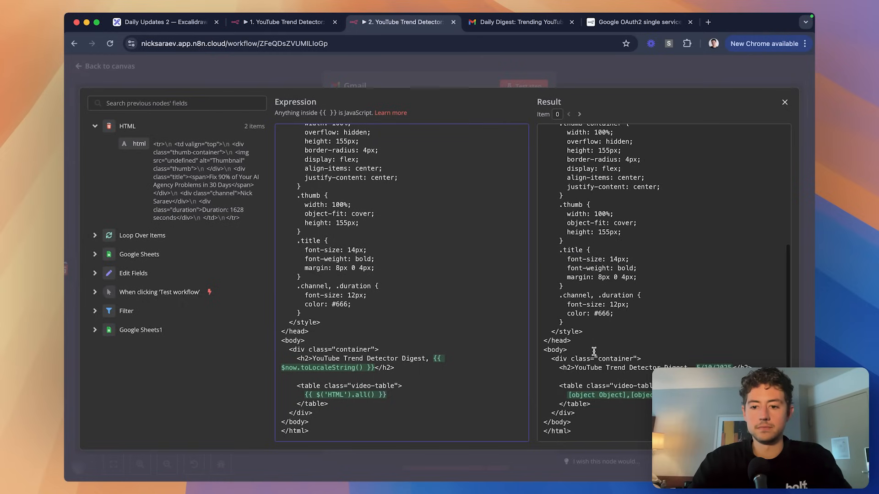
pyautogui.write('.')
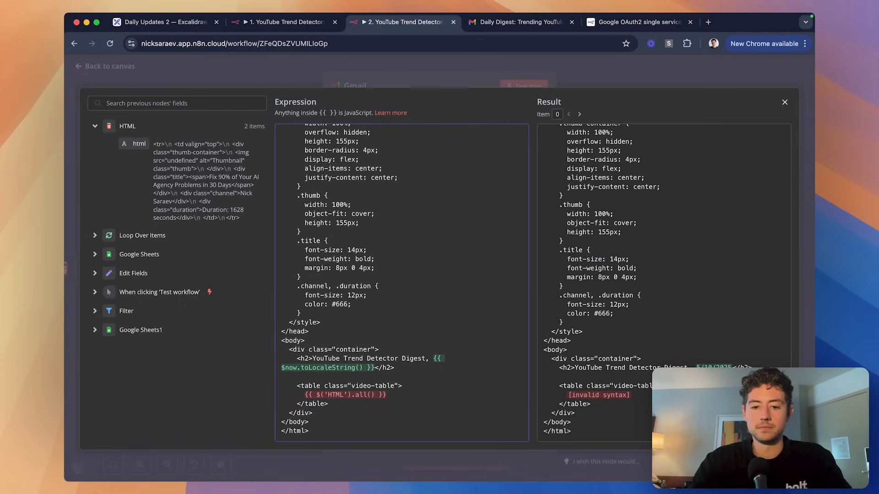
pyautogui.write('.')
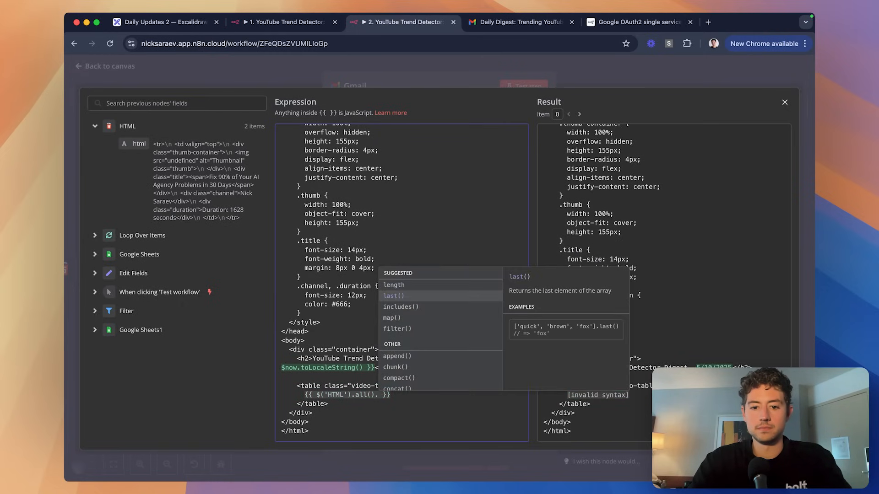
pyautogui.press('BackSpace')
pyautogui.press('BackSpace')
pyautogui.press('BackSpace')
pyautogui.press('BackSpace')
pyautogui.press('BackSpace')
pyautogui.press('BackSpace')
pyautogui.press('Return')
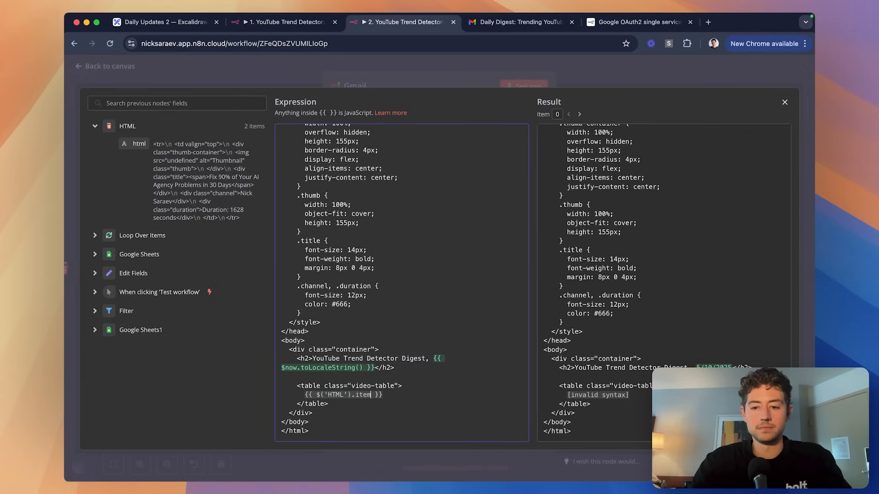
pyautogui.write('.json')
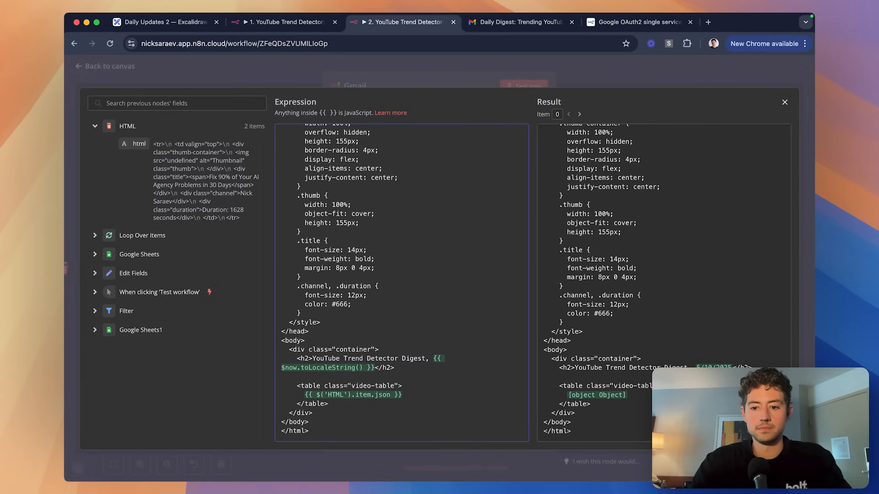
pyautogui.write('.html')
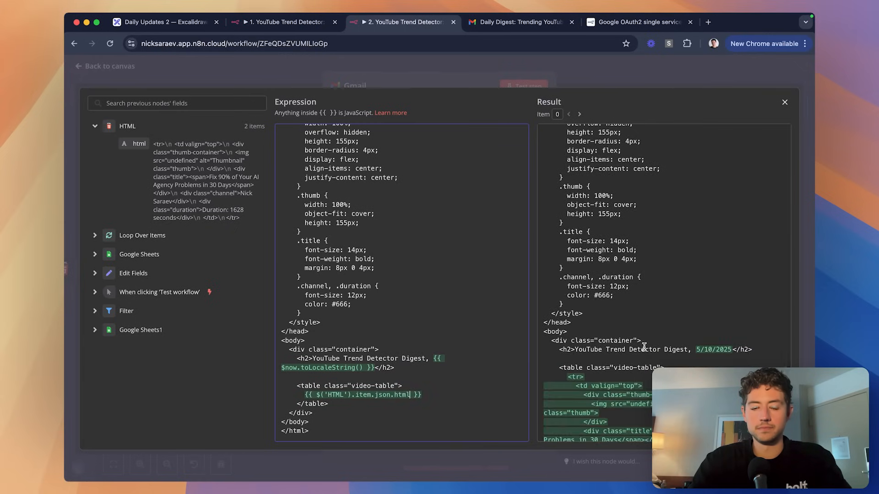
# Change it to $('HTML').all().map(item => …), trying .length and [0] on the result.
pyautogui.scroll(-2, 643, 346)
pyautogui.moveTo(357, 395); pyautogui.dragTo(410, 394)
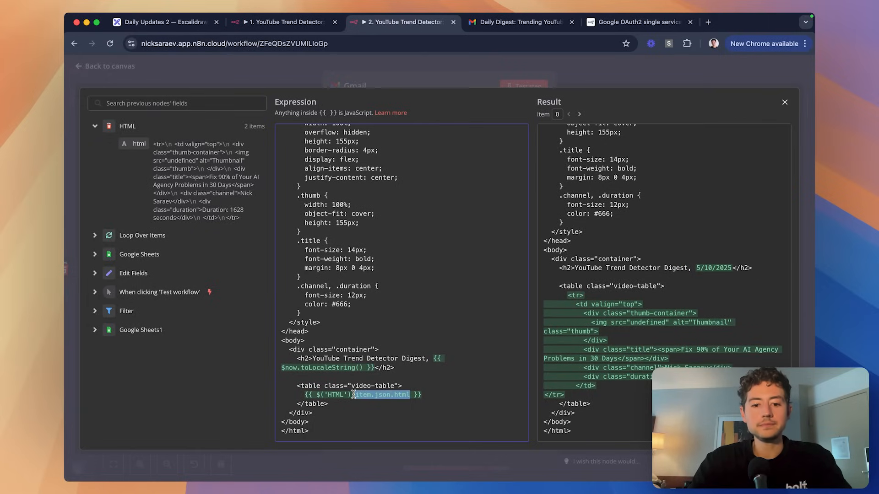
pyautogui.write('all')
pyautogui.press('Return')
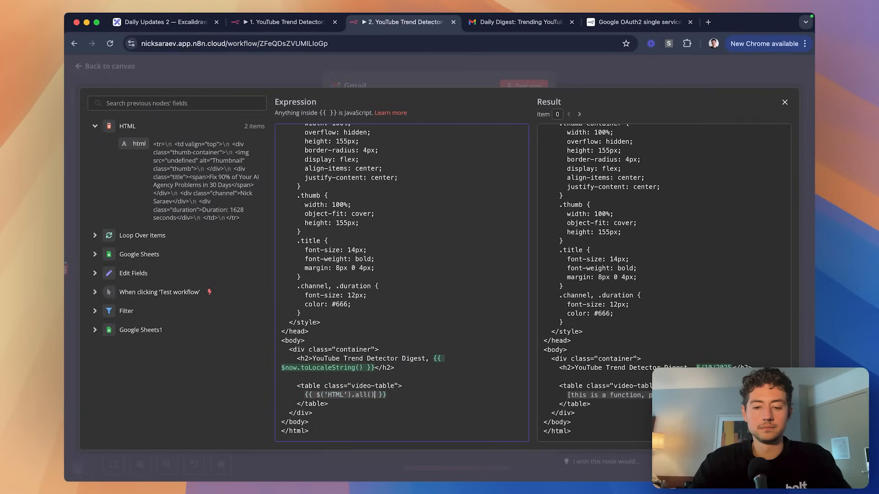
pyautogui.write('.')
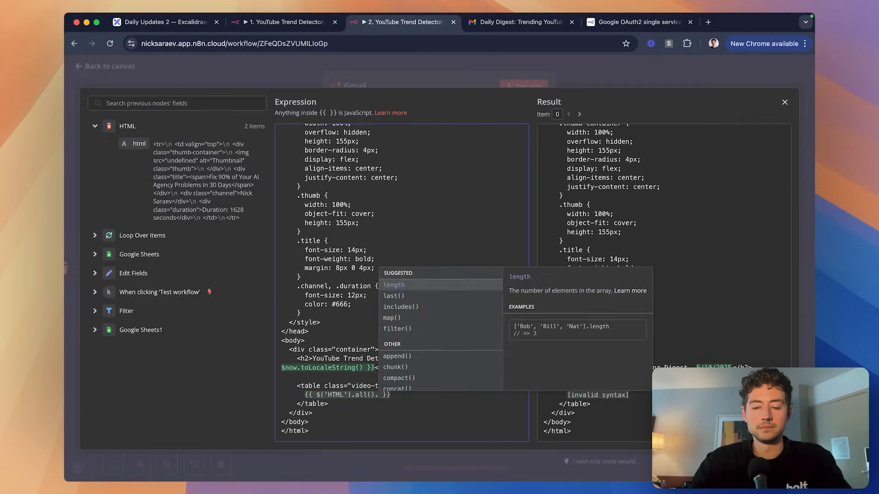
pyautogui.click(473, 318)
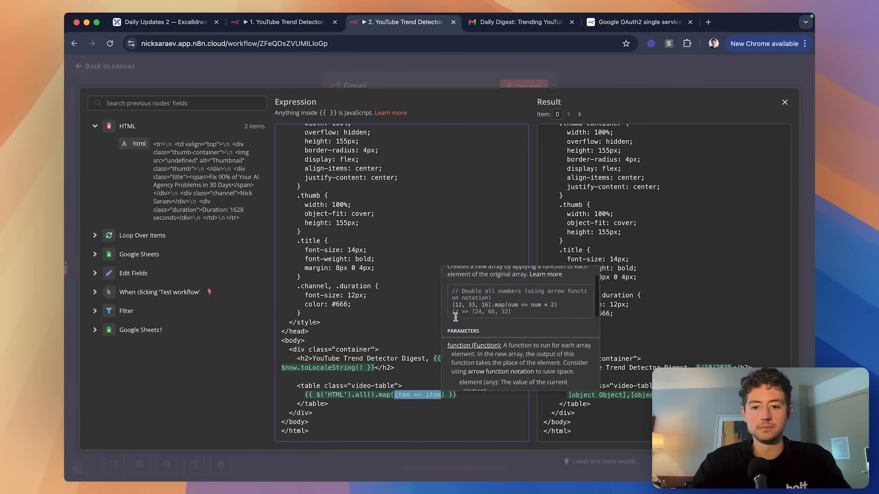
pyautogui.press('Right')
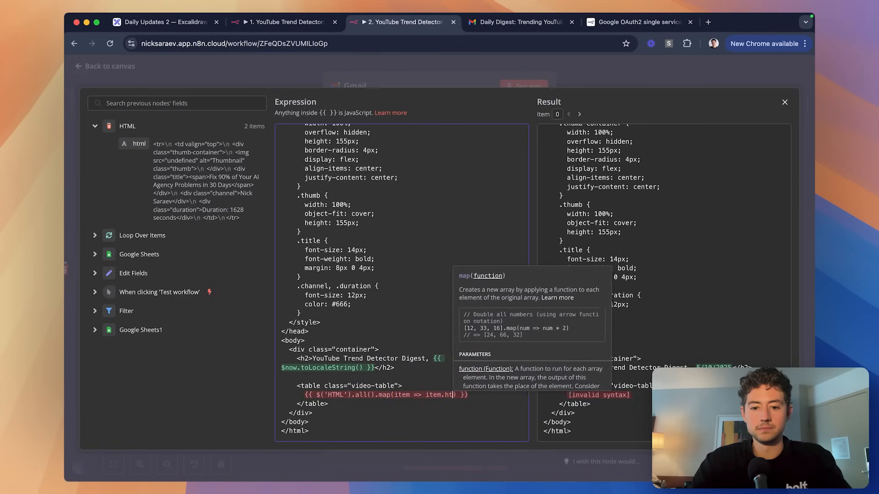
pyautogui.write('.html')
pyautogui.press('BackSpace')
pyautogui.press('BackSpace')
pyautogui.press('BackSpace')
pyautogui.press('BackSpace')
pyautogui.press('BackSpace')
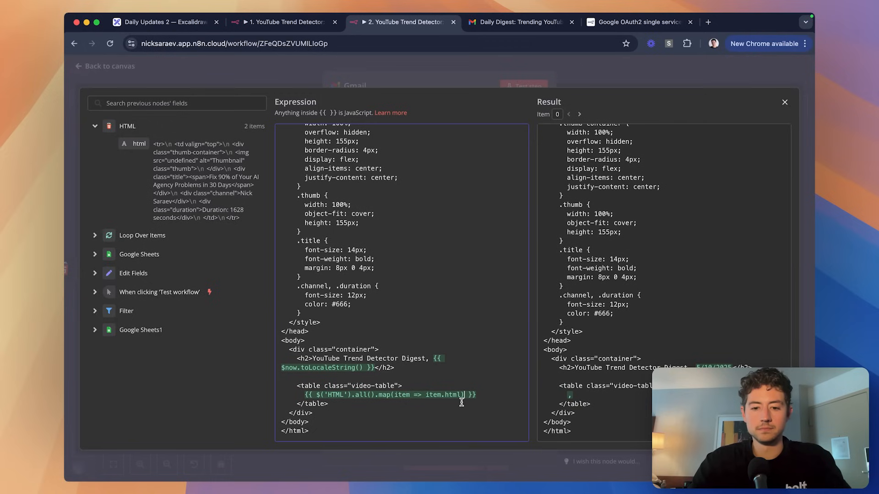
pyautogui.press('Right')
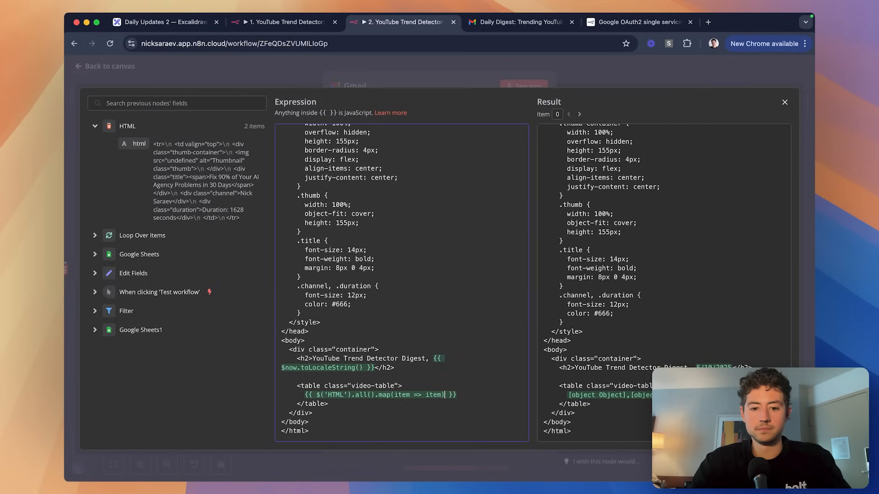
pyautogui.write('.')
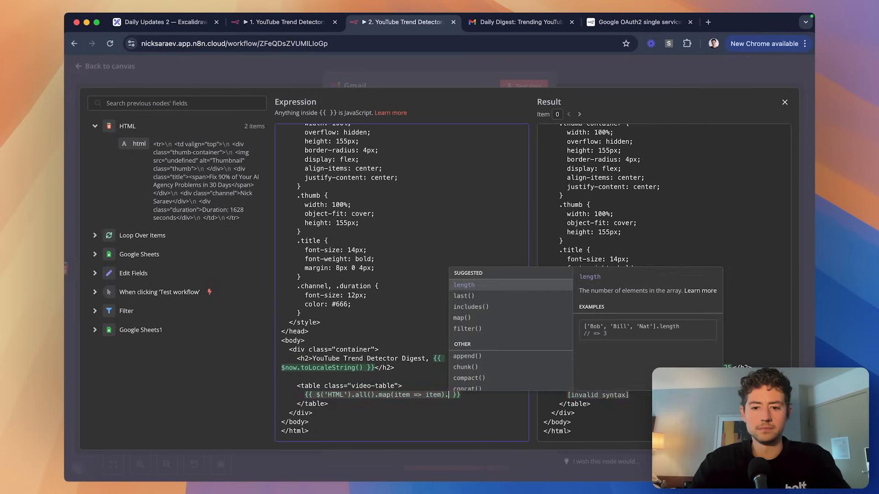
pyautogui.press('Return')
pyautogui.press('BackSpace')
pyautogui.press('BackSpace')
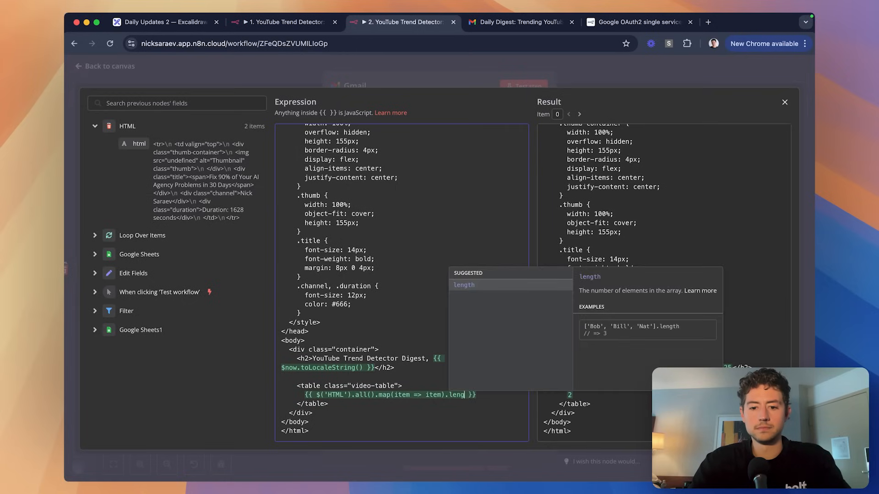
pyautogui.press('BackSpace')
pyautogui.write('[0]')
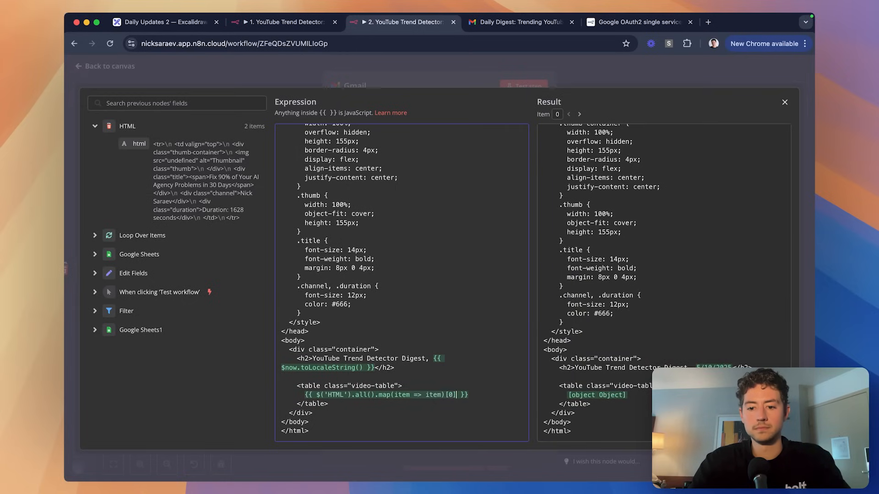
# Finish the mapping as item.json.html and remove the stray dollar sign.
pyautogui.press('BackSpace')
pyautogui.press('BackSpace')
pyautogui.press('BackSpace')
pyautogui.write('.')
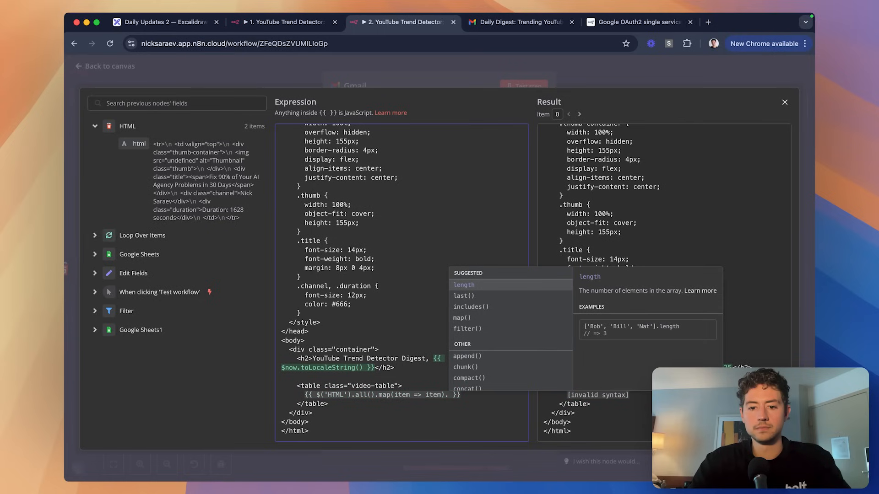
pyautogui.press('Down')
pyautogui.press('Down')
pyautogui.press('Down')
pyautogui.press('Escape')
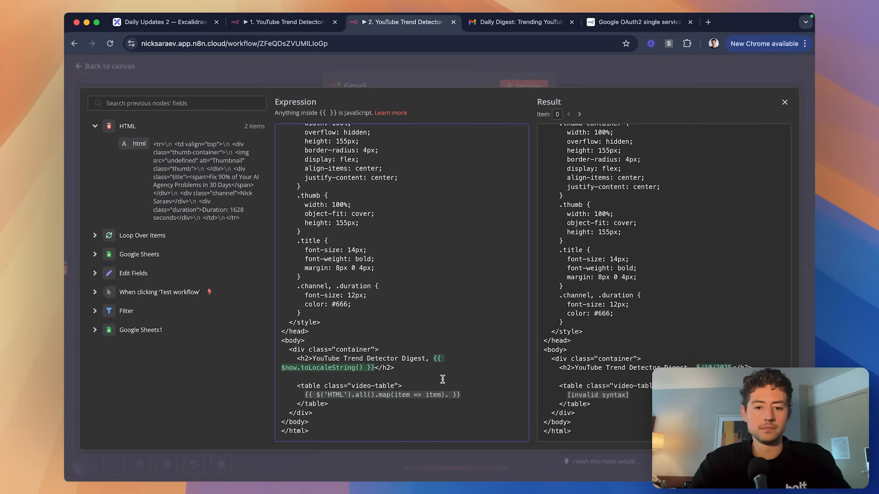
pyautogui.press('BackSpace')
pyautogui.press('Left')
pyautogui.write('.')
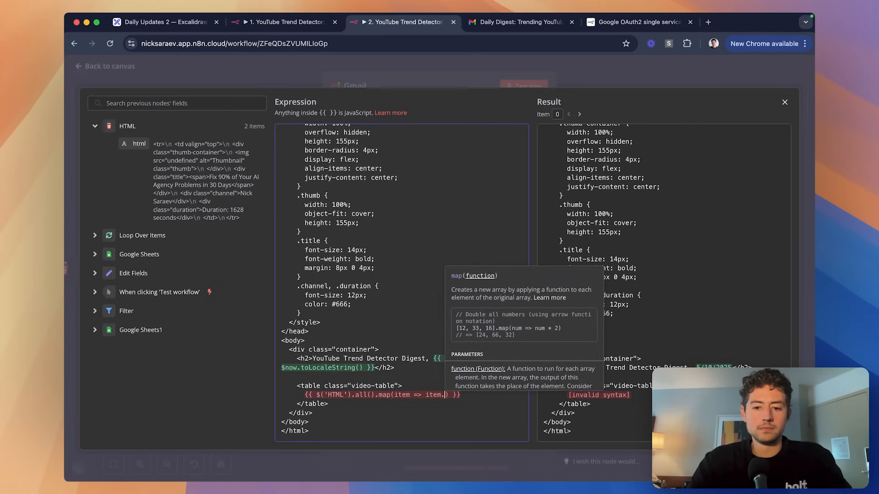
pyautogui.write('$json')
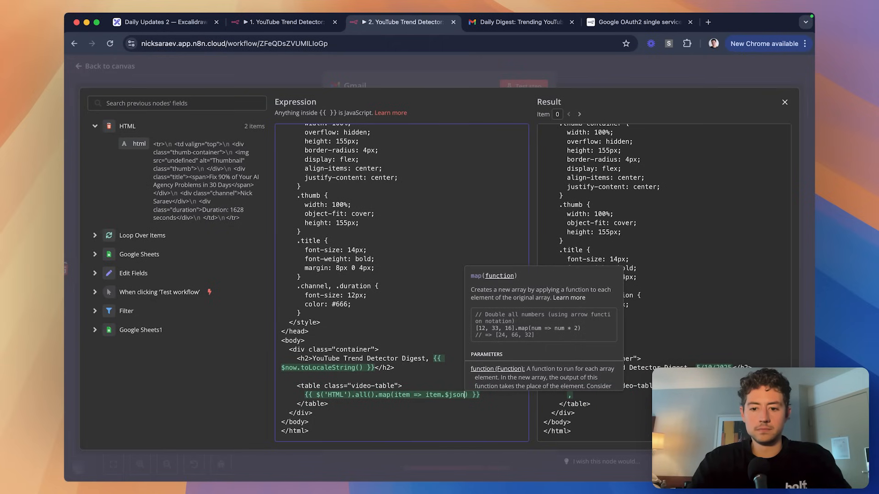
pyautogui.click(467, 401)
pyautogui.write('.html')
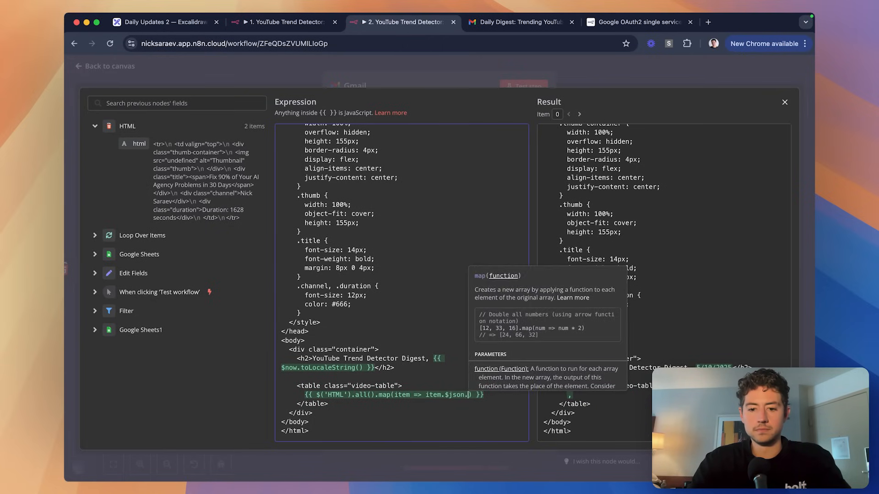
pyautogui.click(450, 398)
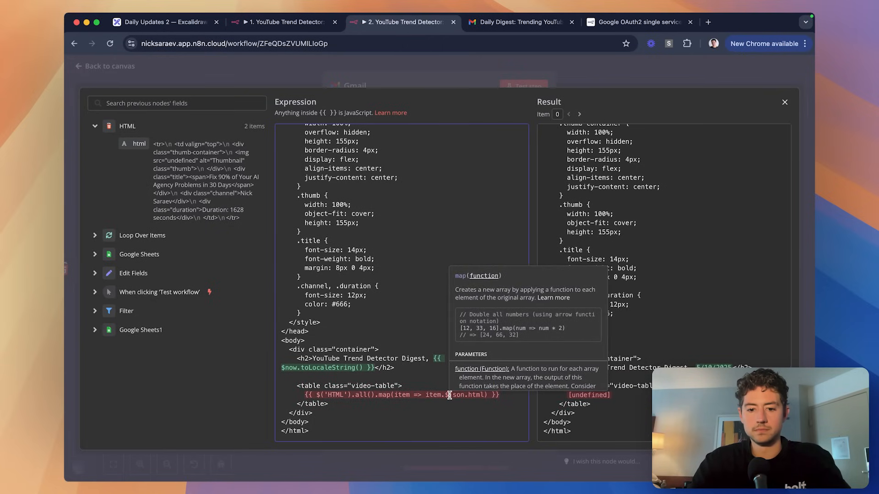
pyautogui.press('BackSpace')
# Append .join().split("") to the mapped html expression to test the output.
pyautogui.click(464, 402)
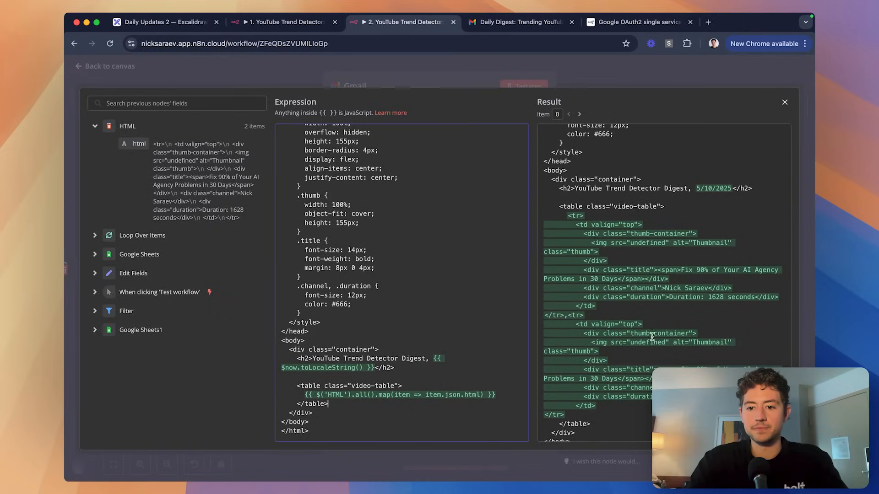
pyautogui.click(482, 395)
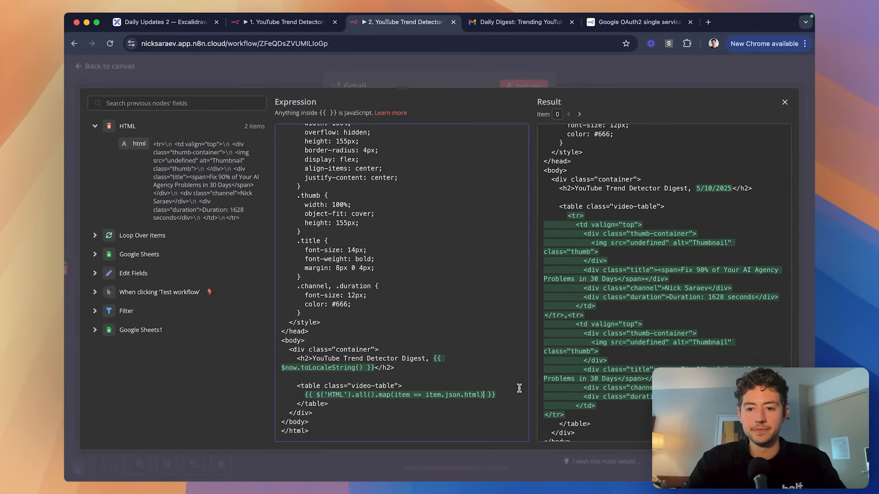
pyautogui.write('.join')
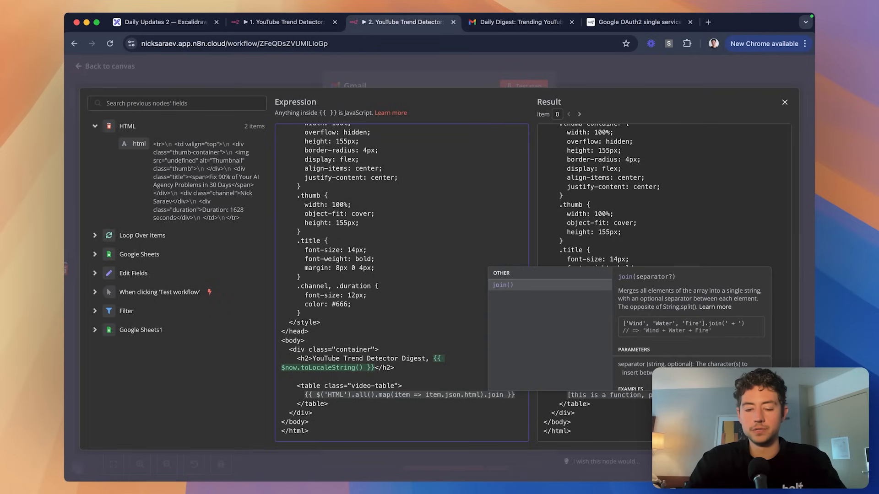
pyautogui.write('split("')
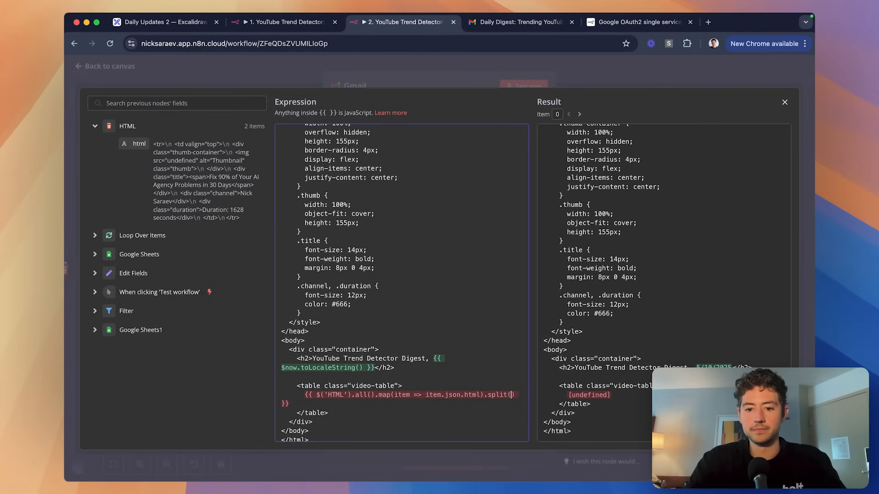
pyautogui.write('"')
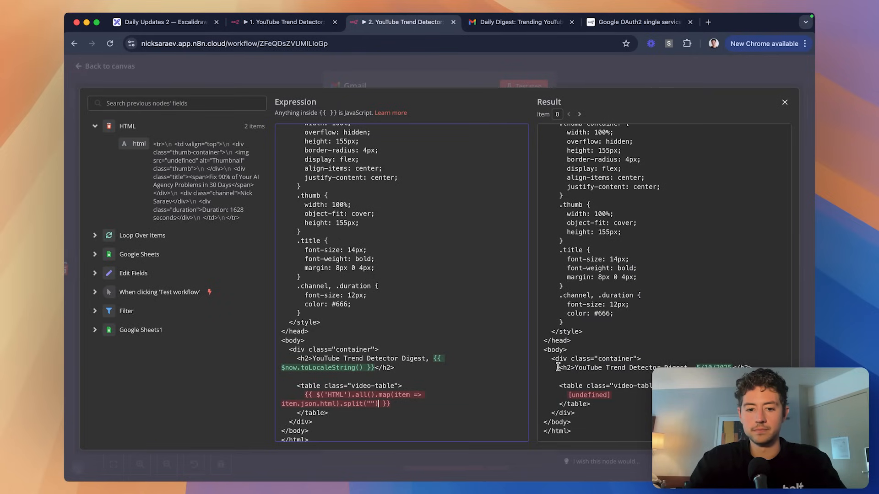
pyautogui.press('BackSpace')
pyautogui.press('BackSpace')
pyautogui.press('BackSpace')
pyautogui.press('BackSpace')
pyautogui.press('BackSpace')
pyautogui.press('BackSpace')
pyautogui.press('BackSpace')
pyautogui.press('BackSpace')
pyautogui.press('BackSpace')
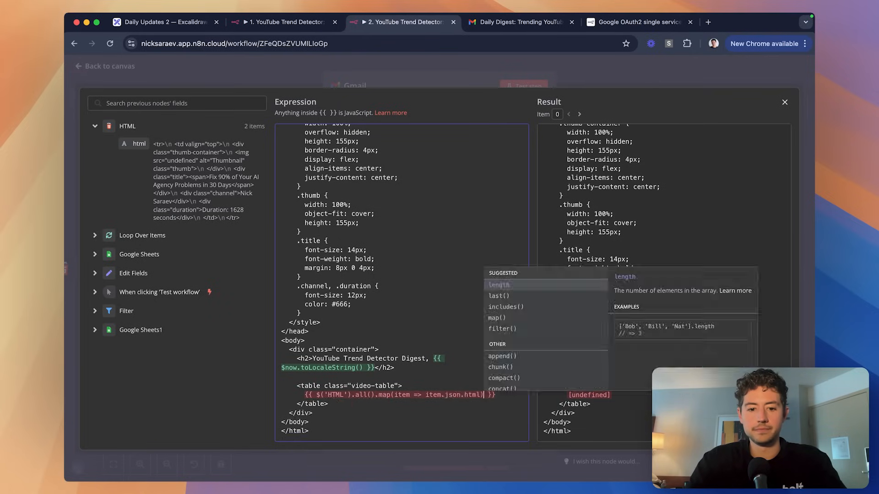
pyautogui.write('.join()')
pyautogui.write('.split("')
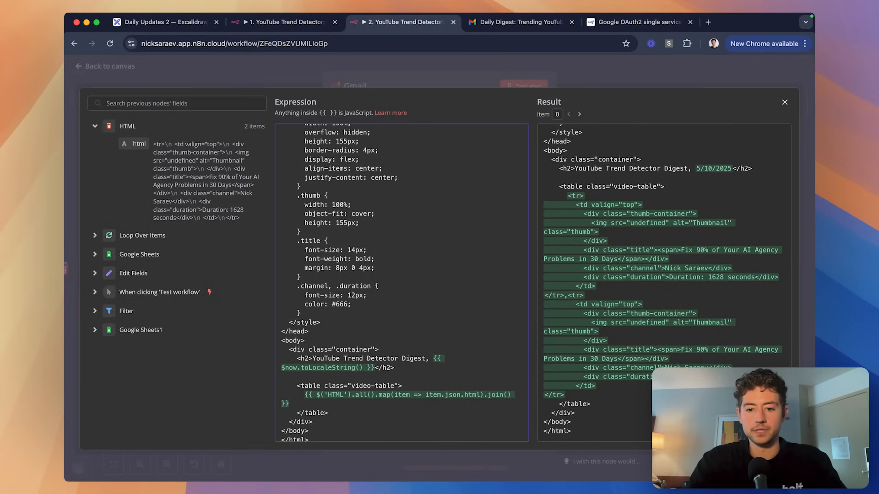
pyautogui.write('")')
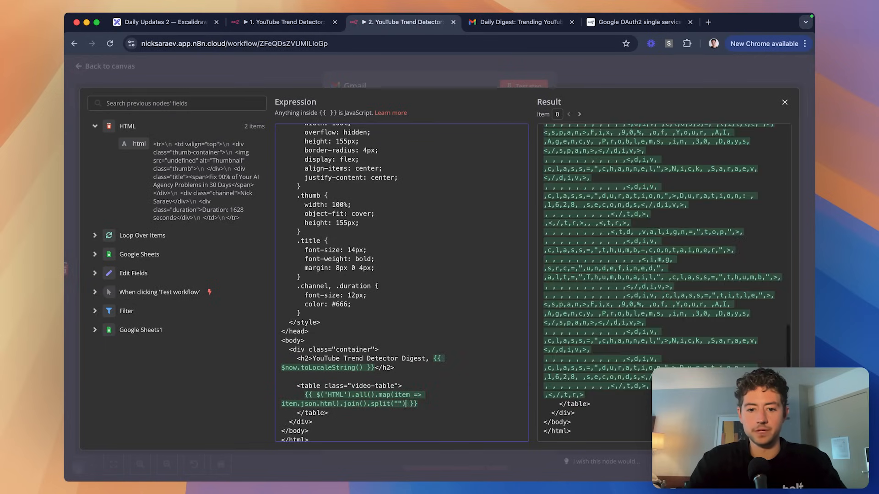
# Remove the split and join calls again and close the expression editor.
pyautogui.hotkey('shift', 'Left')
pyautogui.hotkey('shift', 'Left')
pyautogui.hotkey('shift', 'Left')
pyautogui.hotkey('shift', 'Left')
pyautogui.hotkey('shift', 'Left')
pyautogui.hotkey('shift', 'Left')
pyautogui.hotkey('shift', 'Left')
pyautogui.hotkey('shift', 'Left')
pyautogui.hotkey('shift', 'Left')
pyautogui.hotkey('shift', 'Left')
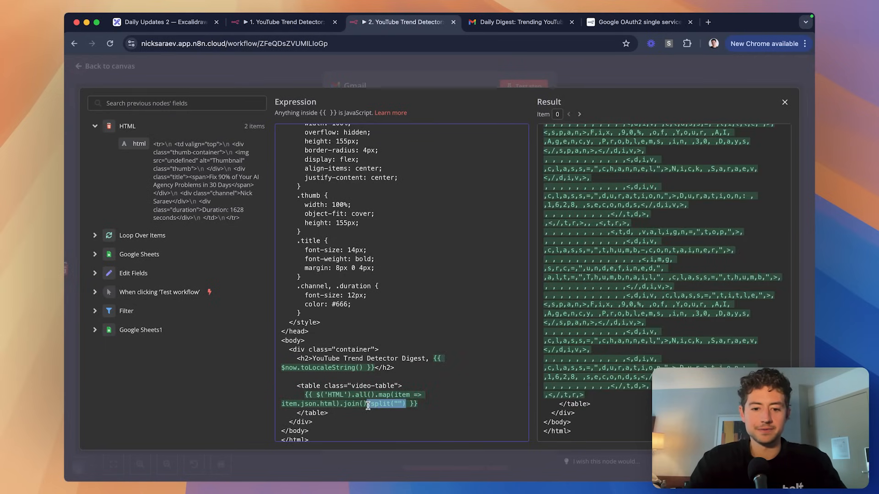
pyautogui.press('BackSpace')
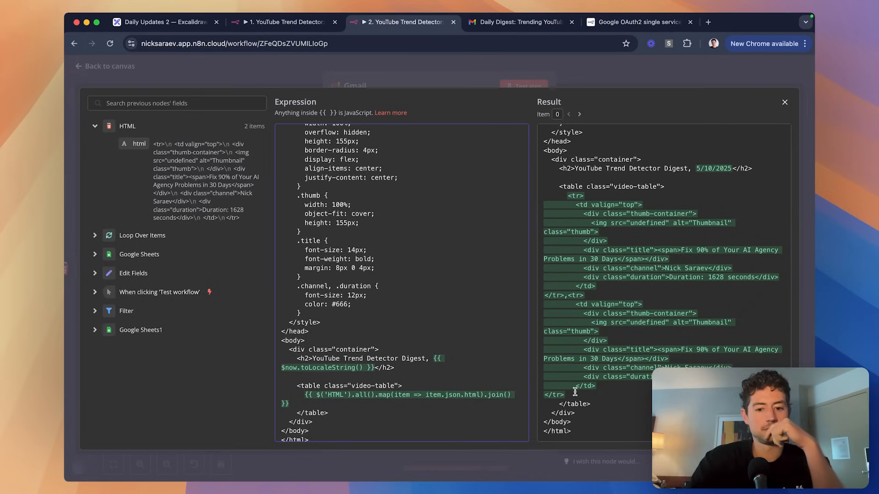
pyautogui.press('BackSpace')
pyautogui.press('BackSpace')
pyautogui.press('BackSpace')
pyautogui.press('BackSpace')
pyautogui.press('BackSpace')
pyautogui.press('BackSpace')
pyautogui.press('BackSpace')
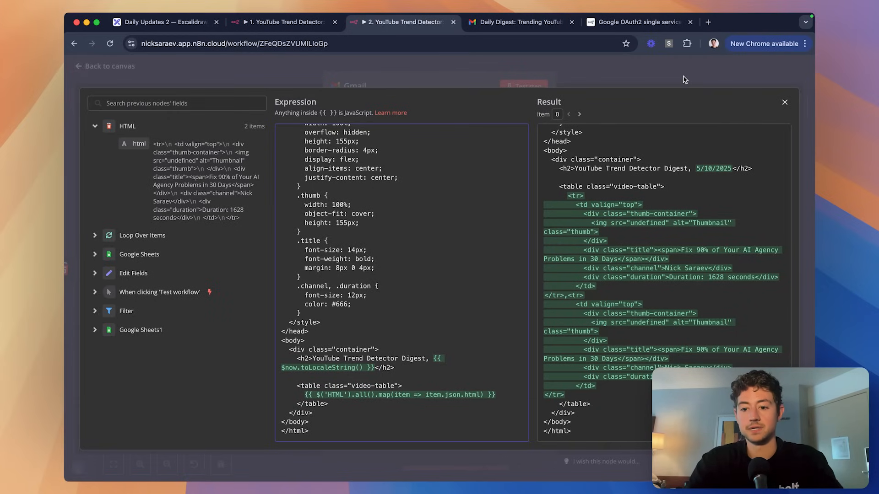
pyautogui.press('Escape')
pyautogui.press('Escape')
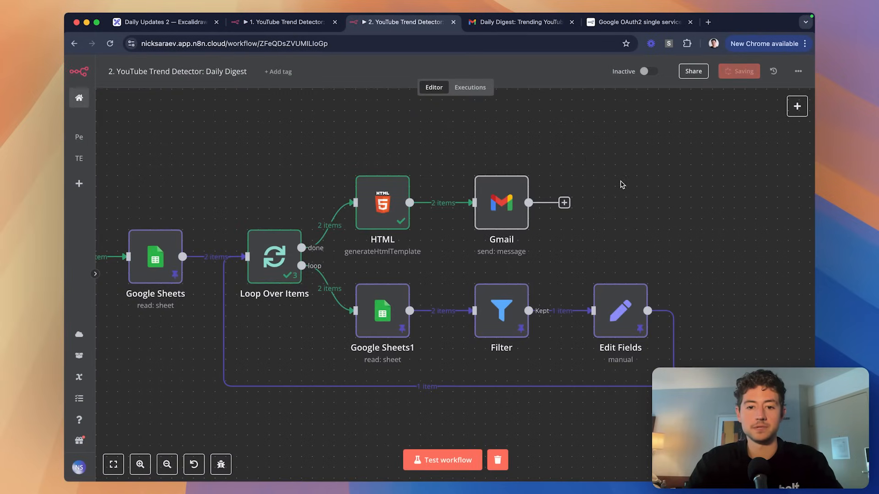
# Rerun the test workflow and check the HTML node's output in Table and JSON views.
pyautogui.hscroll(-5, 503, 206)
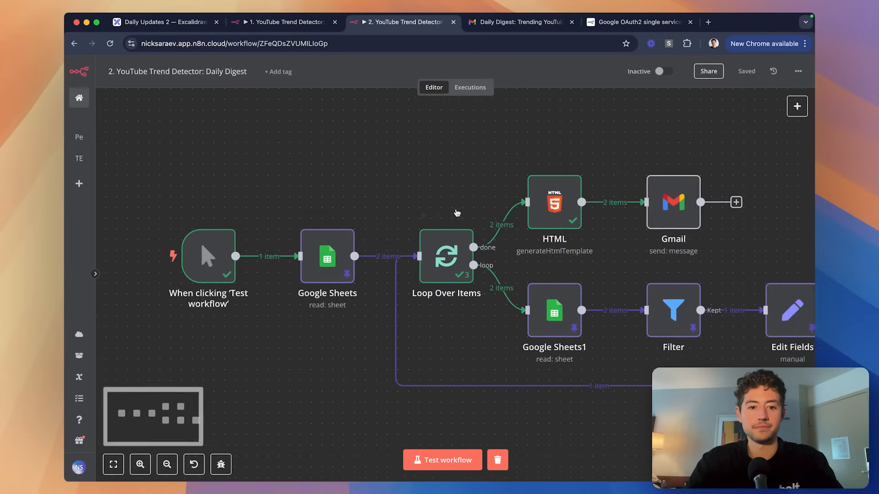
pyautogui.hscroll(-1, 457, 213)
pyautogui.hscroll(4, 439, 210)
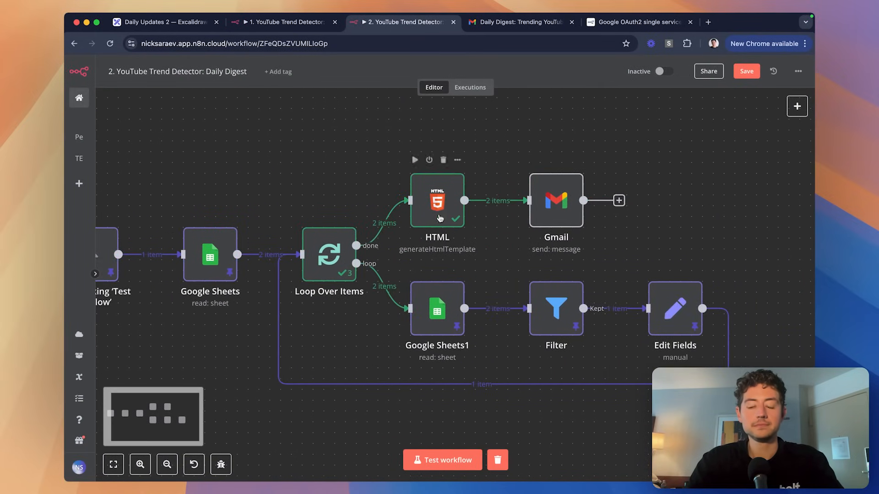
pyautogui.doubleClick(332, 259)
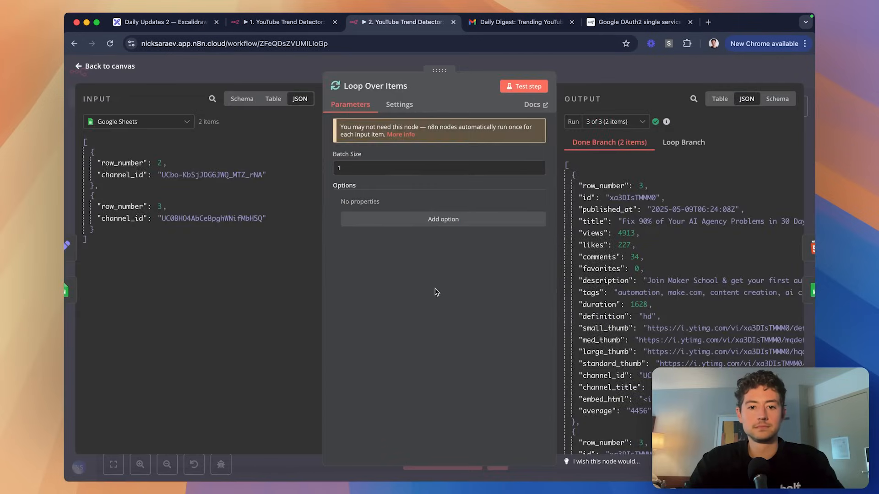
pyautogui.press('Escape')
pyautogui.click(444, 466)
pyautogui.hscroll(1, 649, 239)
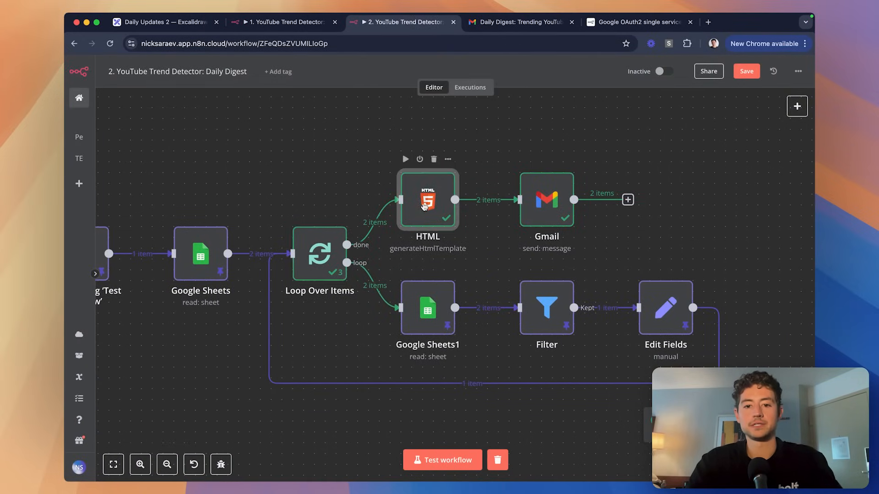
pyautogui.doubleClick(424, 206)
pyautogui.click(682, 99)
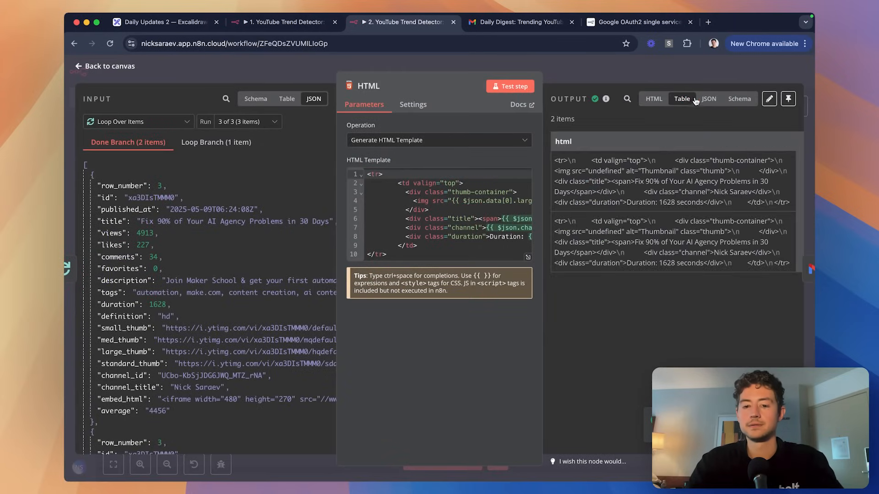
pyautogui.click(708, 99)
pyautogui.press('Escape')
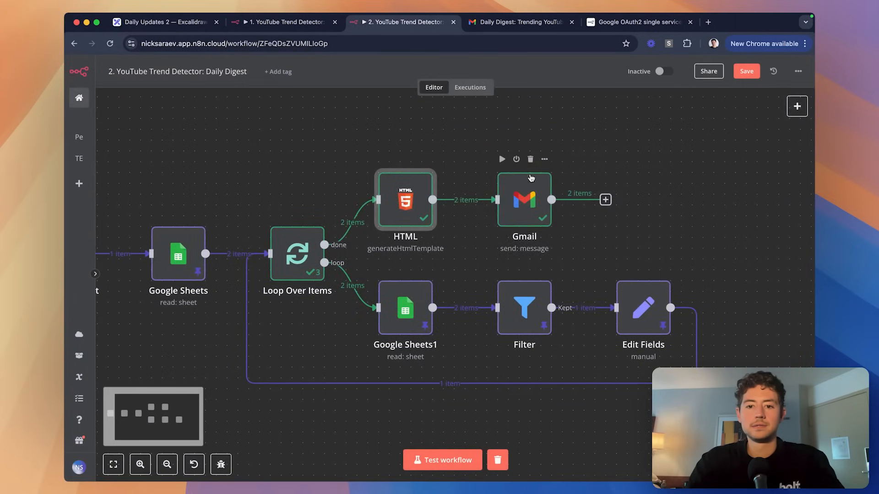
# Enable Execute Once in the Gmail node's settings.
pyautogui.click(531, 178)
pyautogui.doubleClick(402, 197)
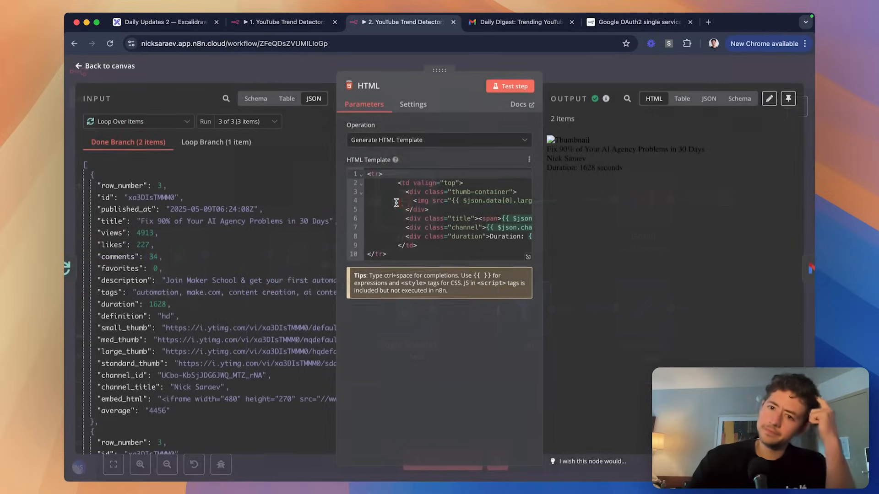
pyautogui.click(593, 67)
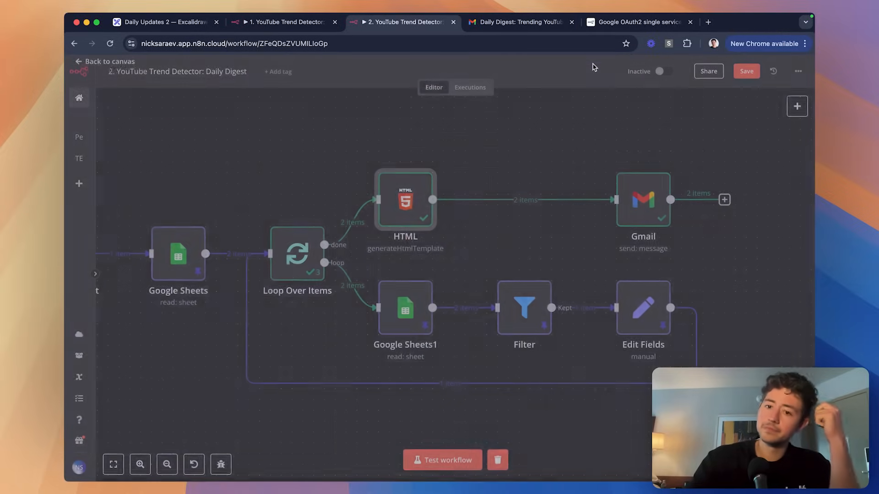
pyautogui.moveTo(643, 189); pyautogui.dragTo(524, 189)
pyautogui.doubleClick(526, 190)
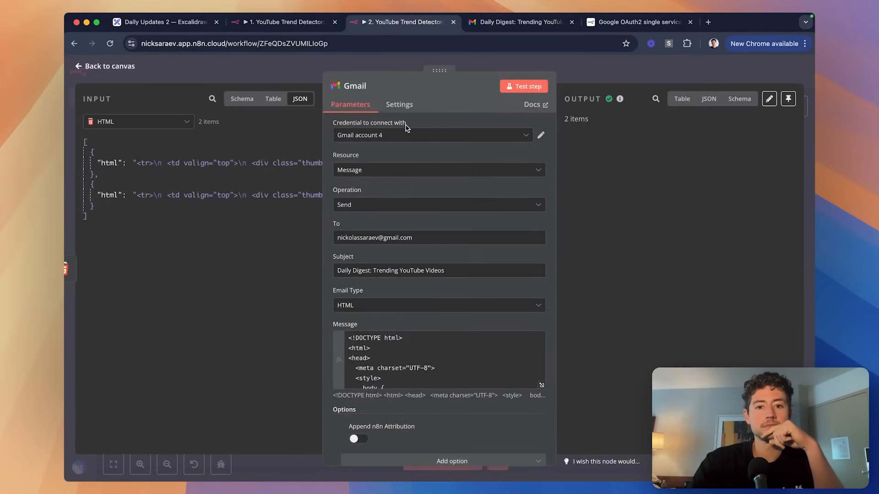
pyautogui.click(397, 110)
pyautogui.click(341, 173)
pyautogui.click(634, 69)
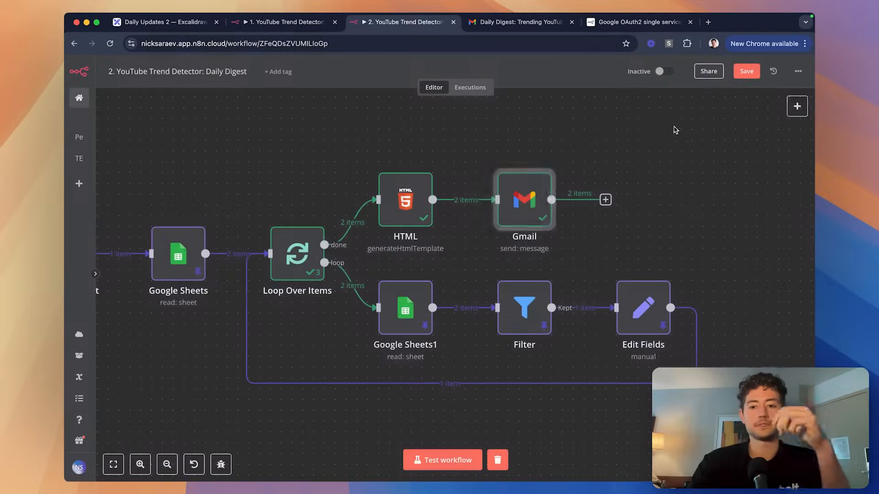
# Check the newest Daily Digest email in Gmail, then reopen the Gmail node in n8n.
pyautogui.hotkey('ctrl', 'Tab')
pyautogui.click(82, 136)
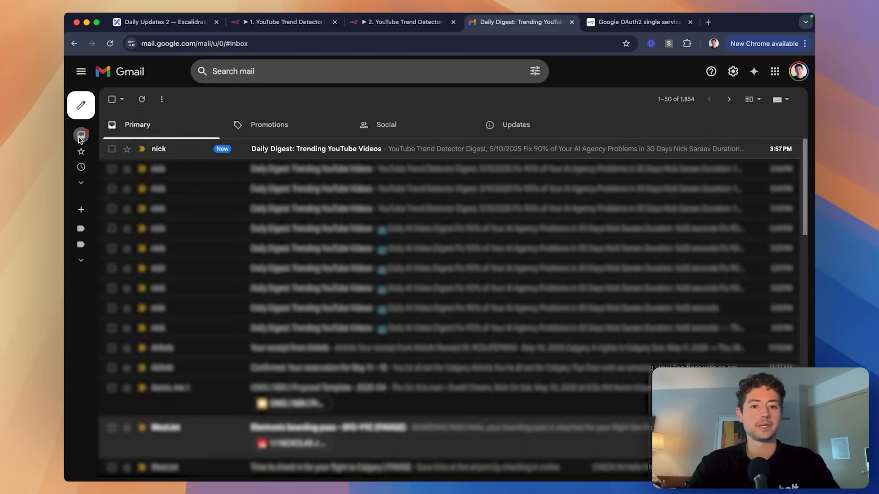
pyautogui.click(373, 150)
pyautogui.scroll(-3, 479, 216)
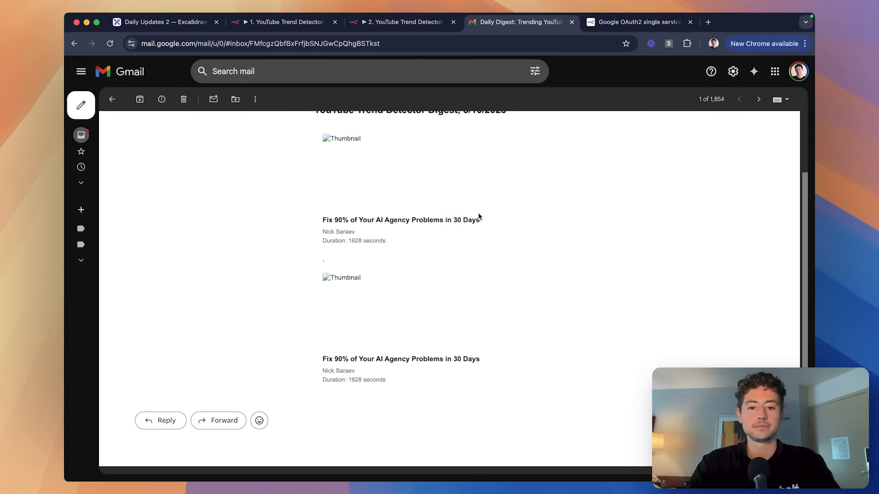
pyautogui.hotkey('ctrl', 'shift', 'Tab')
pyautogui.doubleClick(535, 207)
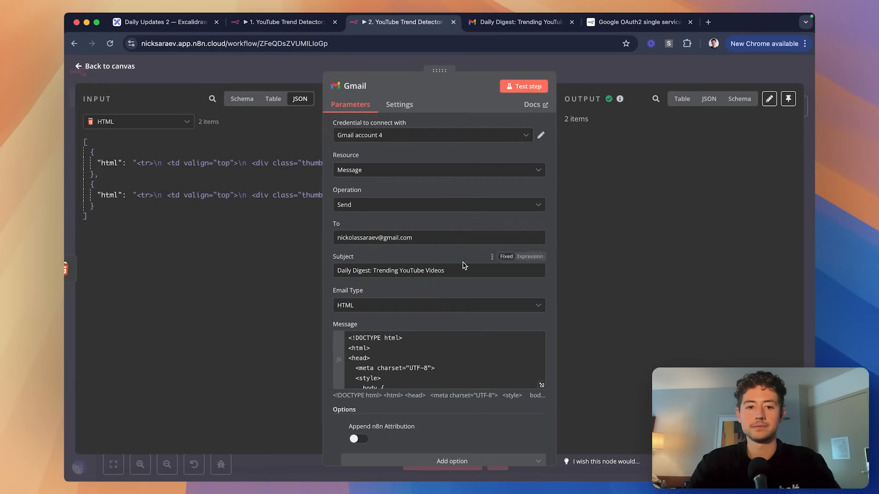
# Open the HTML node and check its output in the table and JSON views.
pyautogui.press('Escape')
pyautogui.doubleClick(519, 198)
pyautogui.press('Escape')
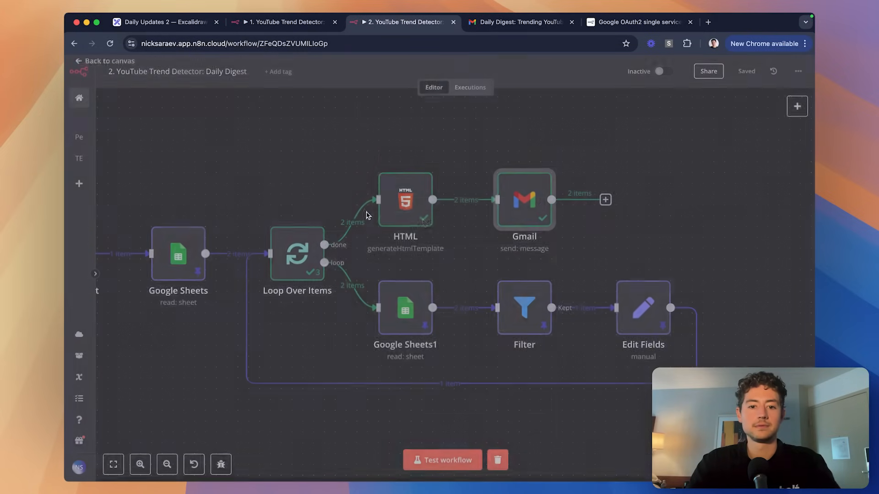
pyautogui.doubleClick(402, 197)
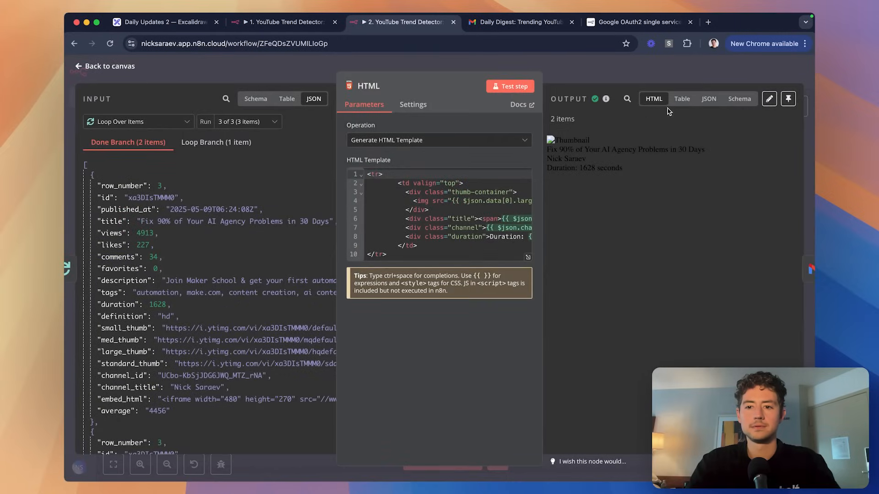
pyautogui.click(682, 98)
pyautogui.click(709, 99)
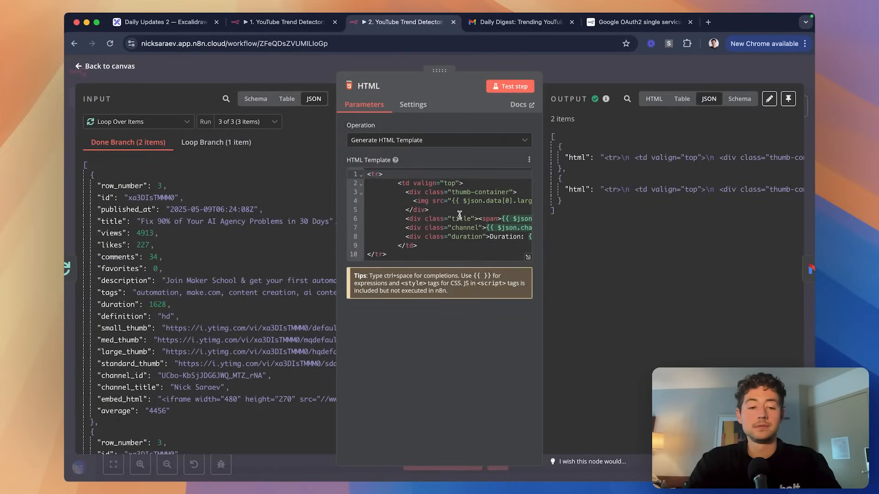
# Strip the backslashes and stray quotes around the large_thumb expression on the thumbnail line.
pyautogui.click(528, 257)
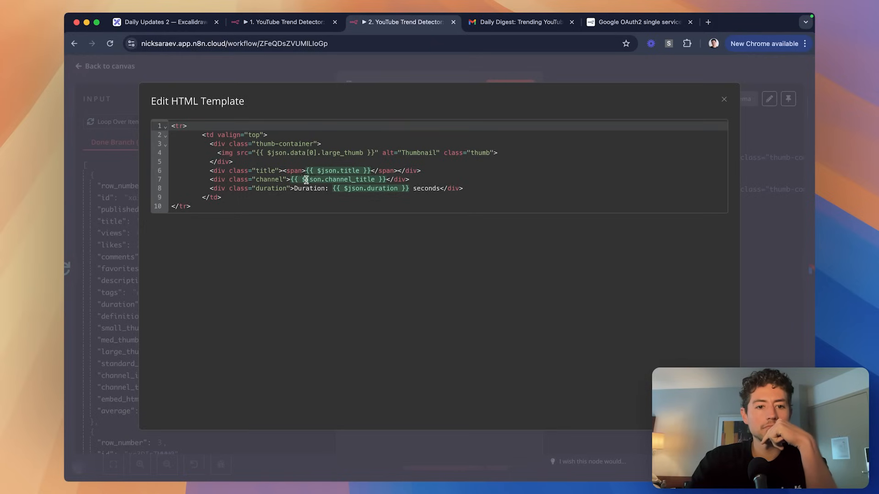
pyautogui.click(256, 154)
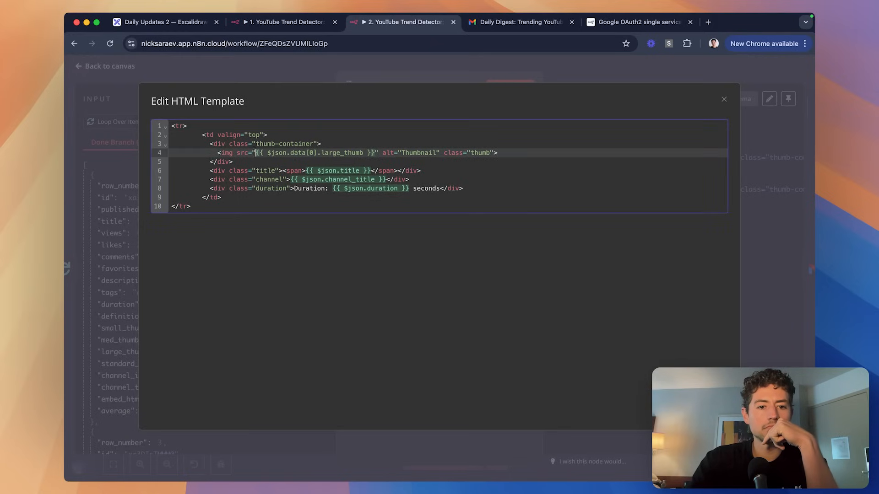
pyautogui.write('\\')
pyautogui.click(379, 154)
pyautogui.write('\\')
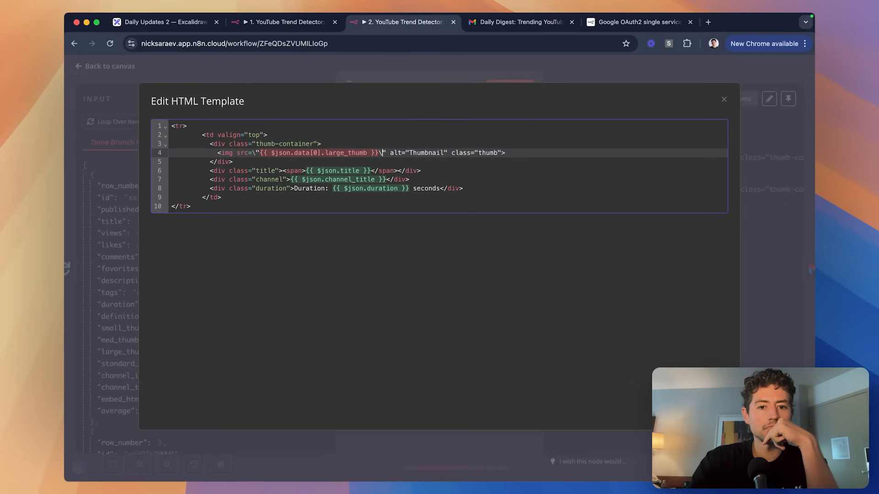
pyautogui.press('BackSpace')
pyautogui.click(258, 154)
pyautogui.press('BackSpace')
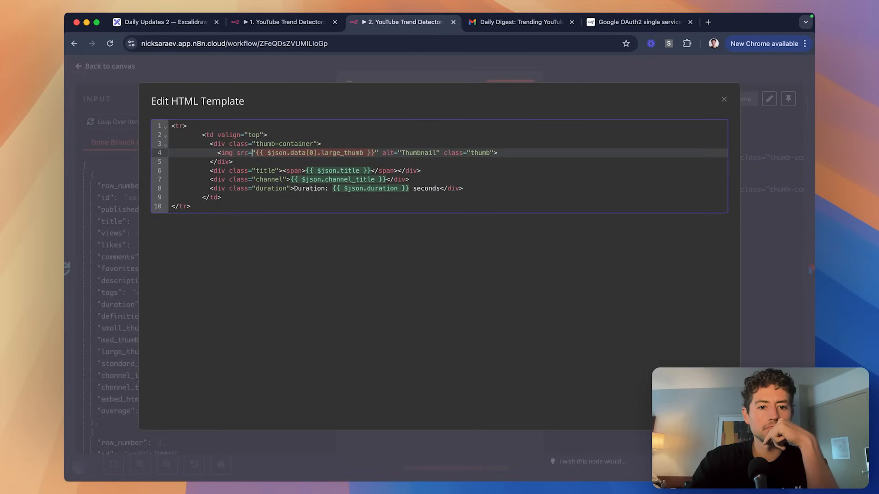
pyautogui.press('Right')
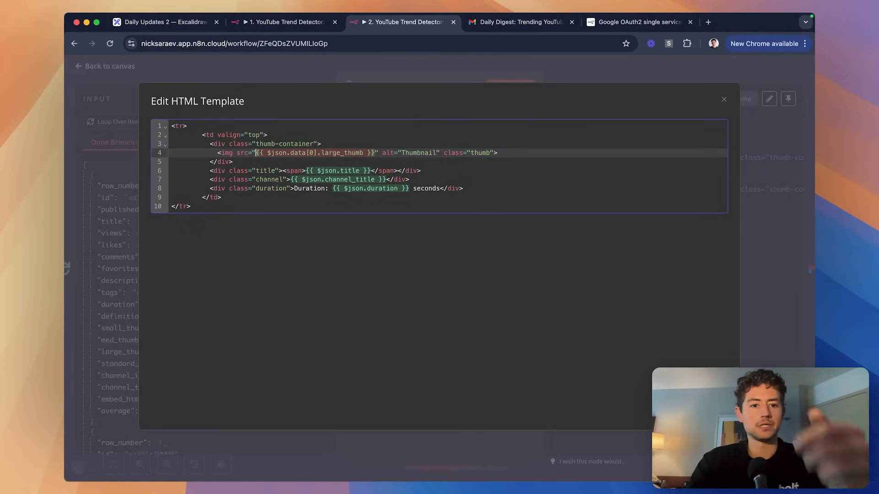
pyautogui.press('BackSpace')
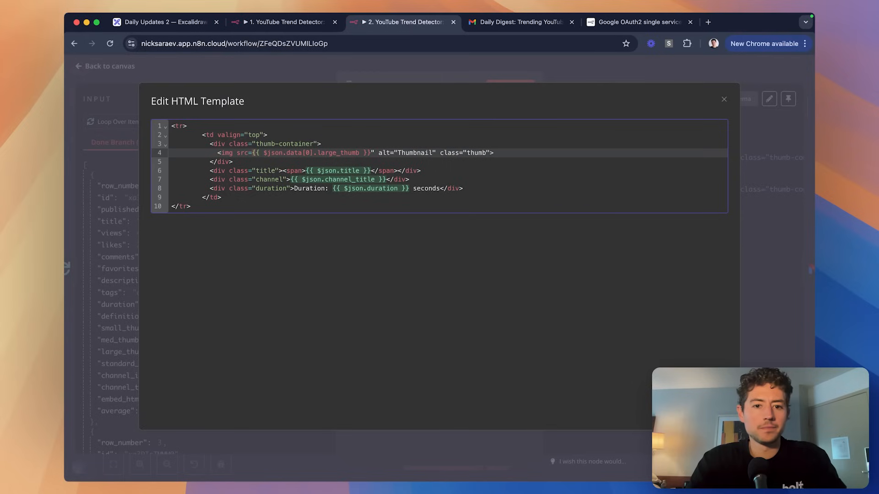
pyautogui.click(371, 154)
pyautogui.press('BackSpace')
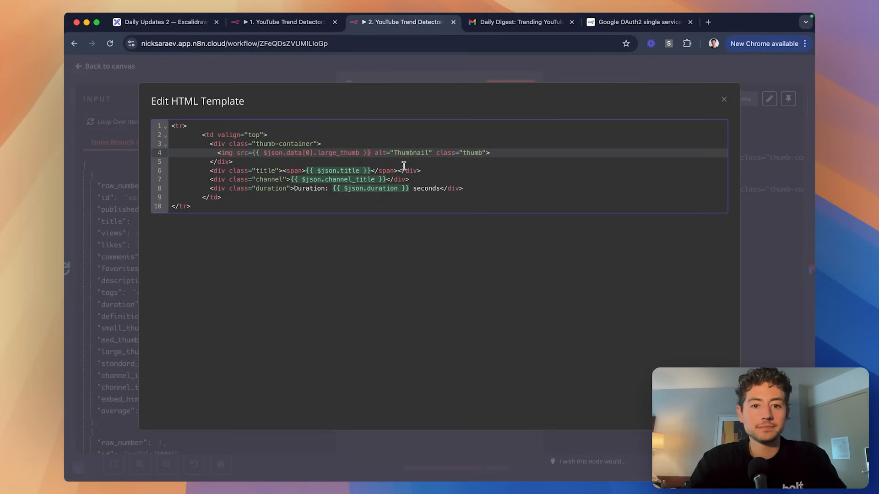
# Wrap the thumbnail source in double quotes: src="{{ $json.data[0].large_thumb }}".
pyautogui.click(254, 151)
pyautogui.write("'")
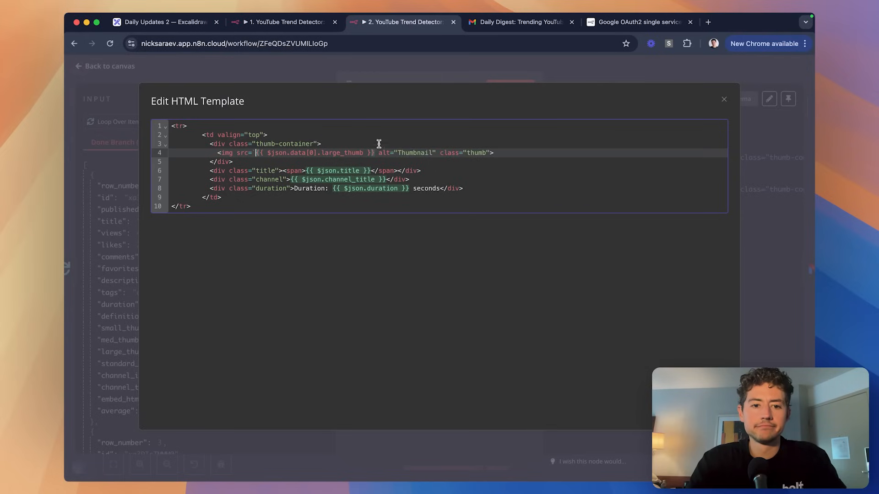
pyautogui.write("'")
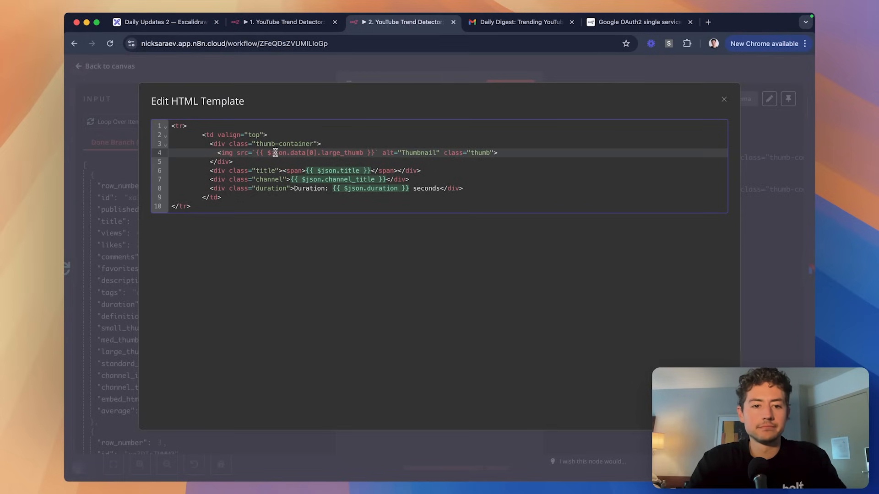
pyautogui.click(255, 153)
pyautogui.write('"')
pyautogui.press('BackSpace')
pyautogui.click(376, 152)
pyautogui.press('BackSpace')
pyautogui.write('"')
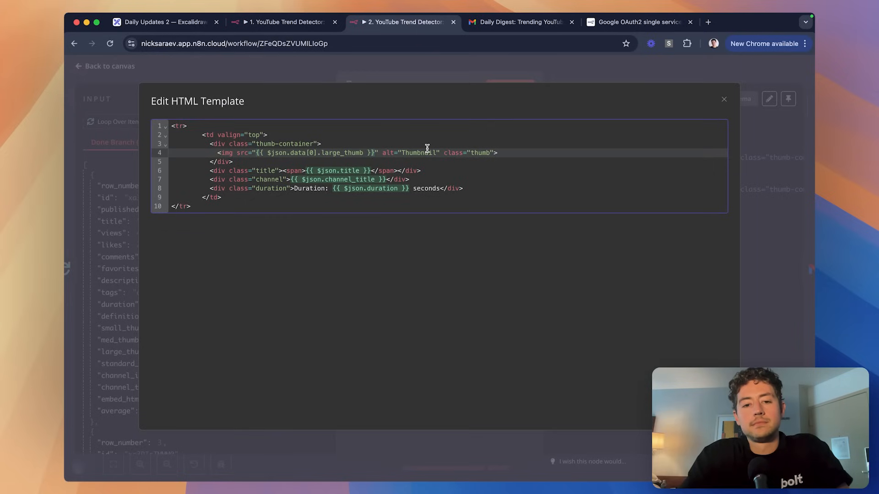
# Capture a screenshot of the template code with Cmd+Shift+4.
pyautogui.click(367, 126)
pyautogui.press('super+shift+4')
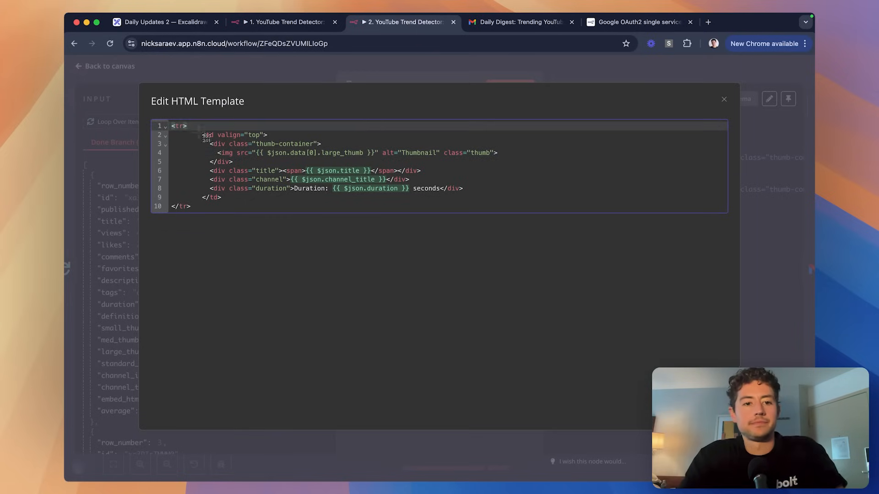
pyautogui.moveTo(171, 121); pyautogui.dragTo(516, 213)
# Paste the code screenshot into ChatGPT and ask GPT-4o how to fix the unpopulated thumbnail.
pyautogui.press('super+Tab')
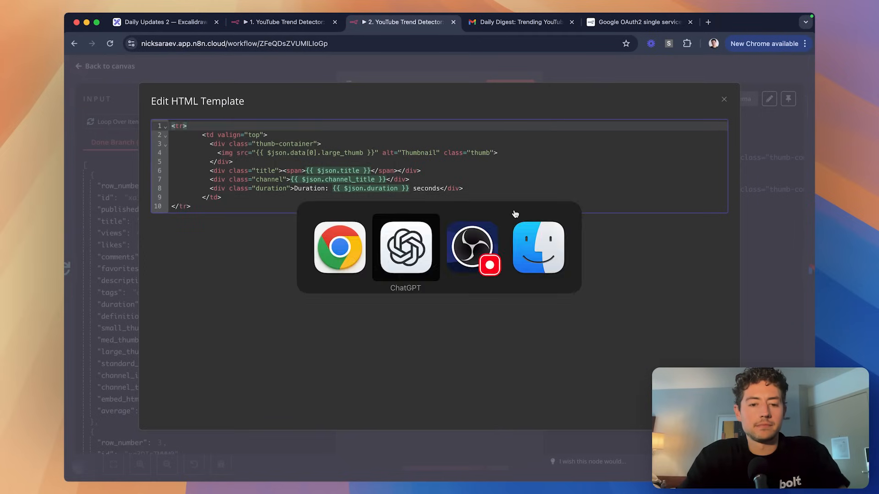
pyautogui.press('super+v')
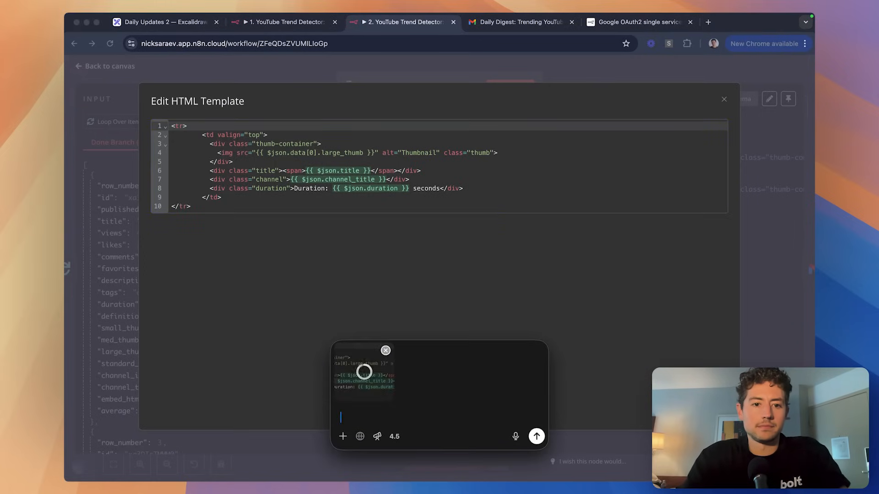
pyautogui.write("My thumbnail isn't")
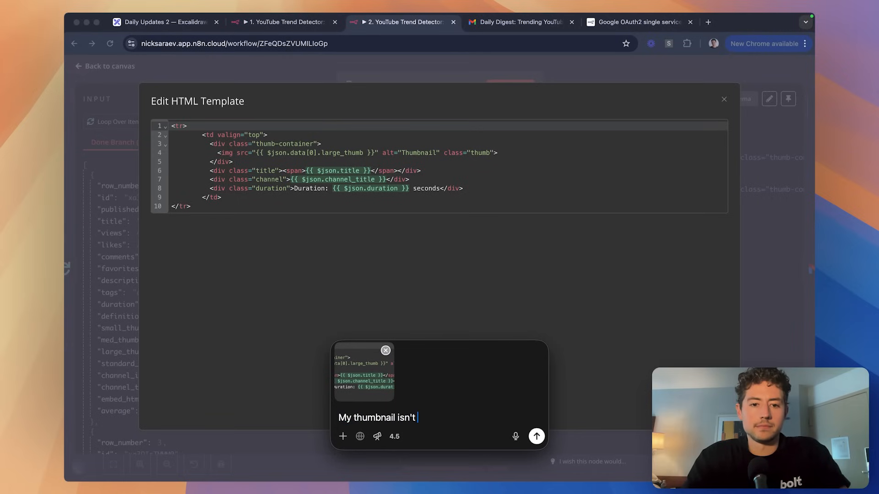
pyautogui.write(' populati')
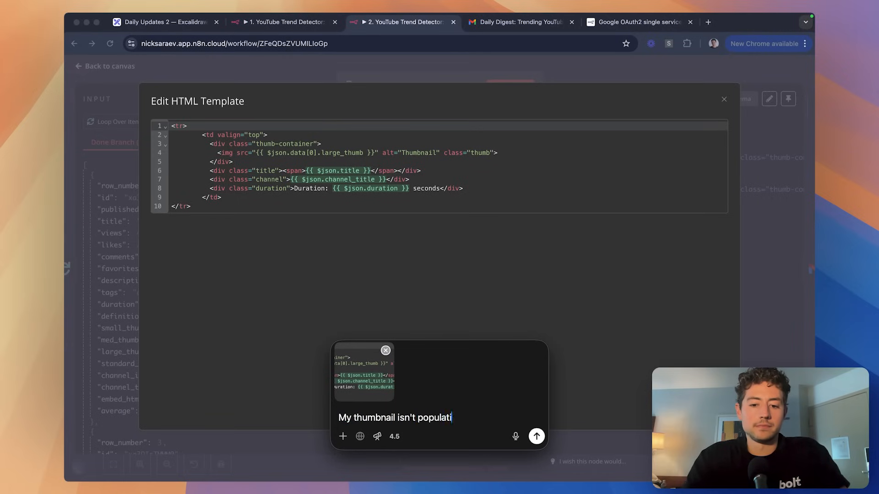
pyautogui.write("ng bc it's in comments. How fix?")
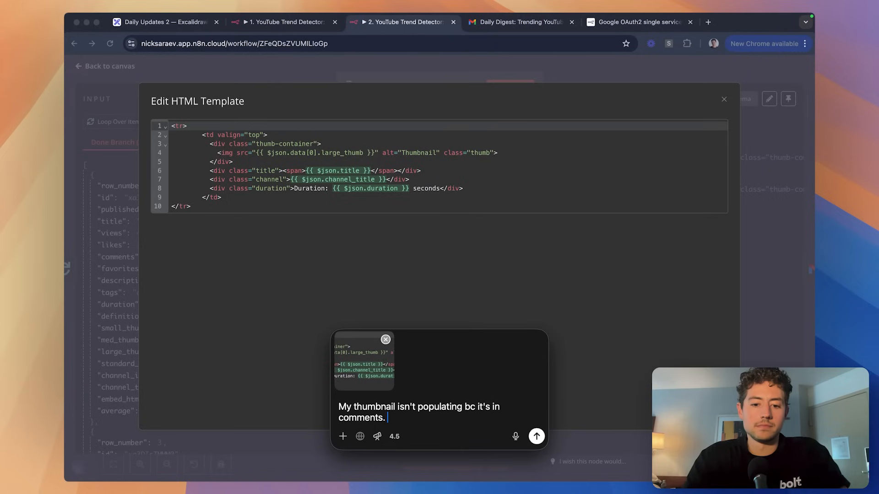
pyautogui.click(394, 437)
pyautogui.click(390, 247)
pyautogui.write('How fix?')
pyautogui.press('Return')
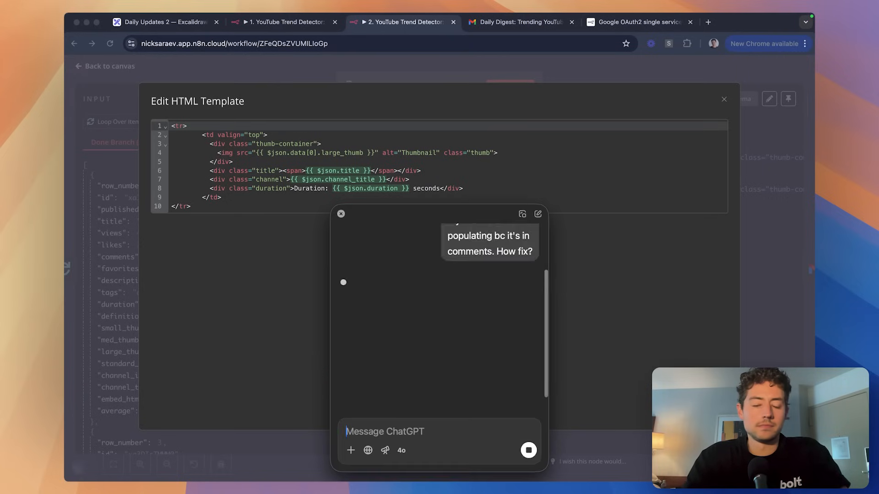
# Send a follow-up clarifying the expression is within quotes, not a comment.
pyautogui.press('super+Tab')
pyautogui.press('super+Tab')
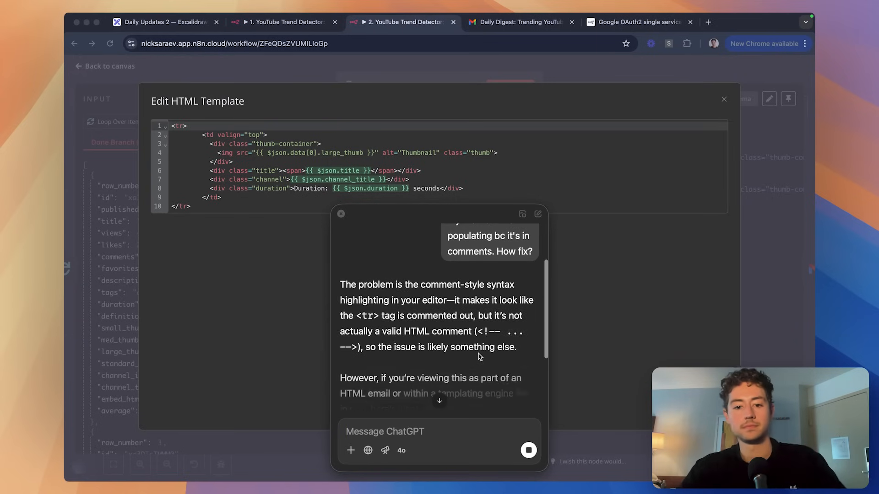
pyautogui.press('super+Tab')
pyautogui.scroll(-3, 453, 323)
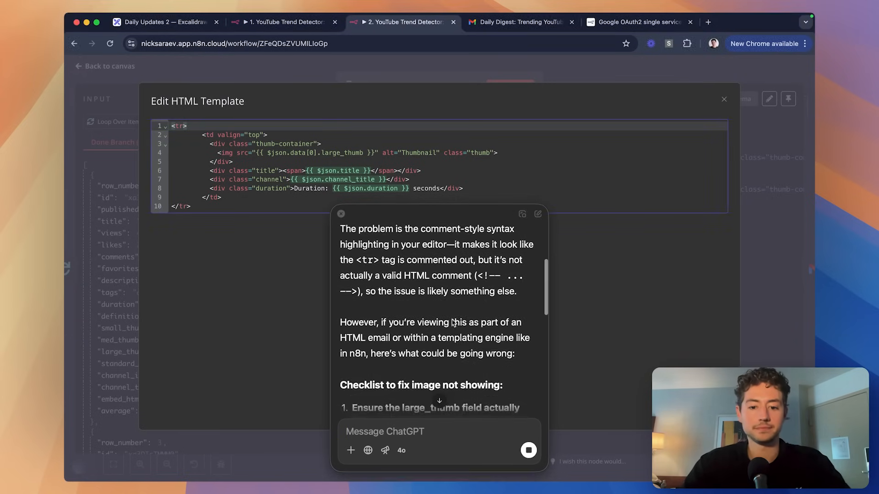
pyautogui.scroll(-4, 453, 323)
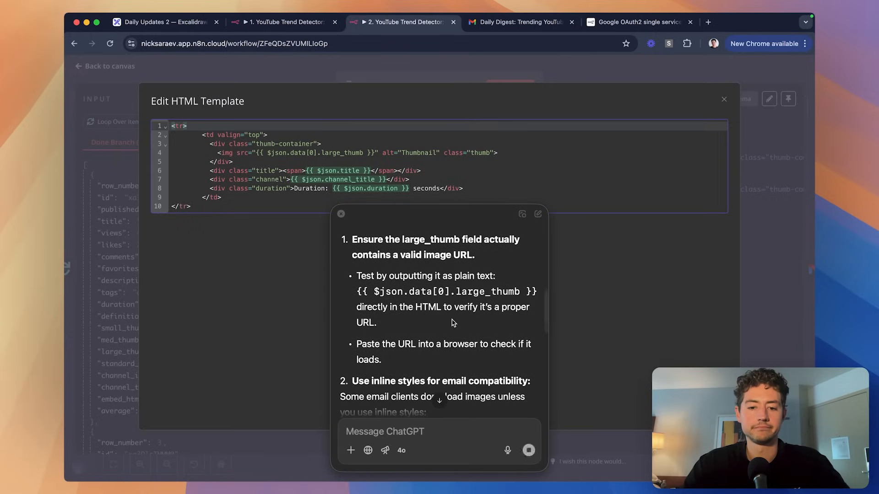
pyautogui.scroll(-4, 455, 323)
pyautogui.scroll(10, 476, 329)
pyautogui.click(469, 428)
pyautogui.write('Sor')
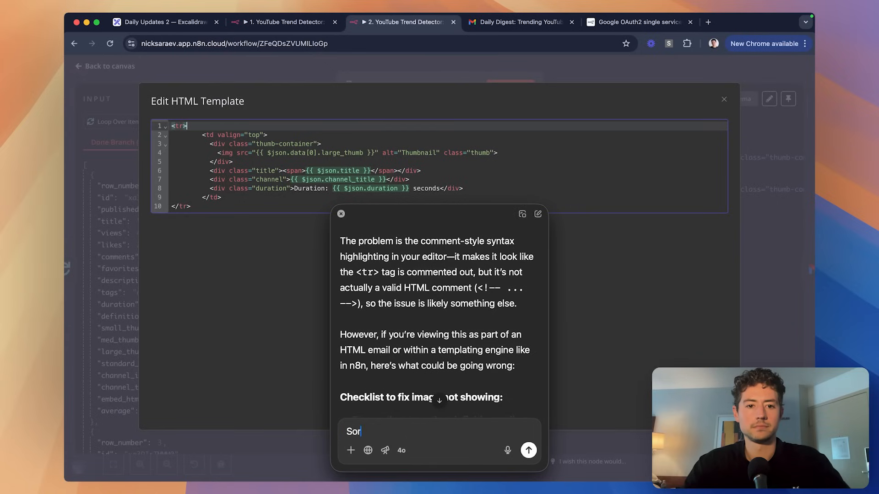
pyautogui.write("ry it's not a comment, I mean ")
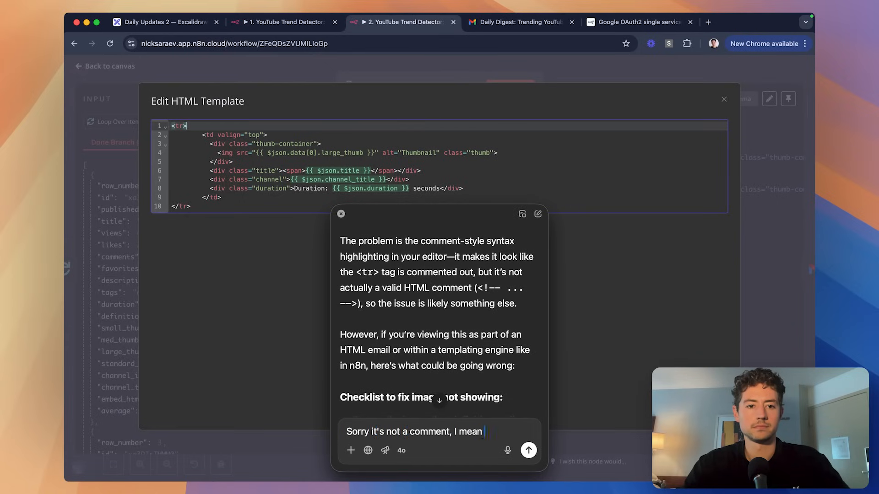
pyautogui.write("it's within quotes")
pyautogui.press('Return')
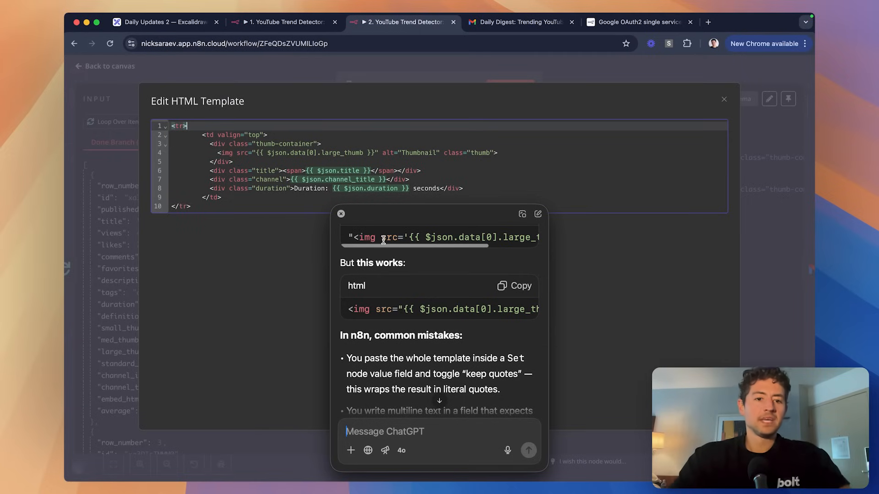
# Return to the template's large_thumb expression and the thumb-container line.
pyautogui.hscroll(1, 472, 309)
pyautogui.hscroll(2, 472, 309)
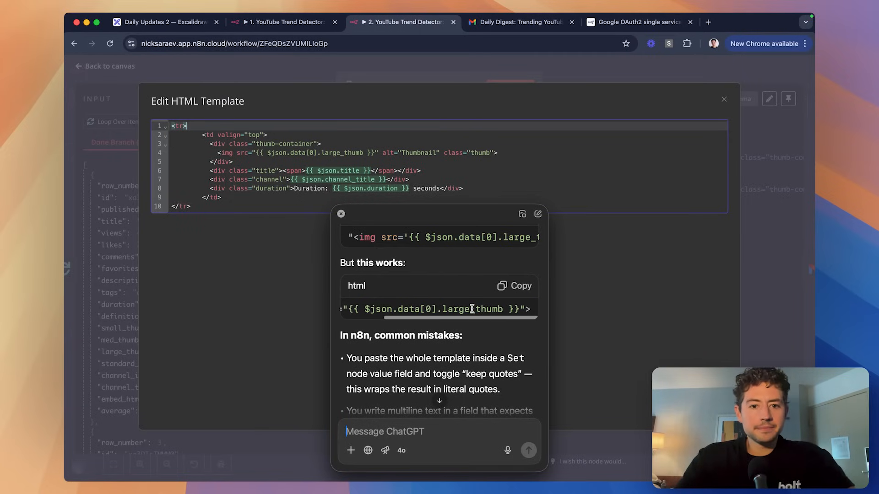
pyautogui.click(367, 152)
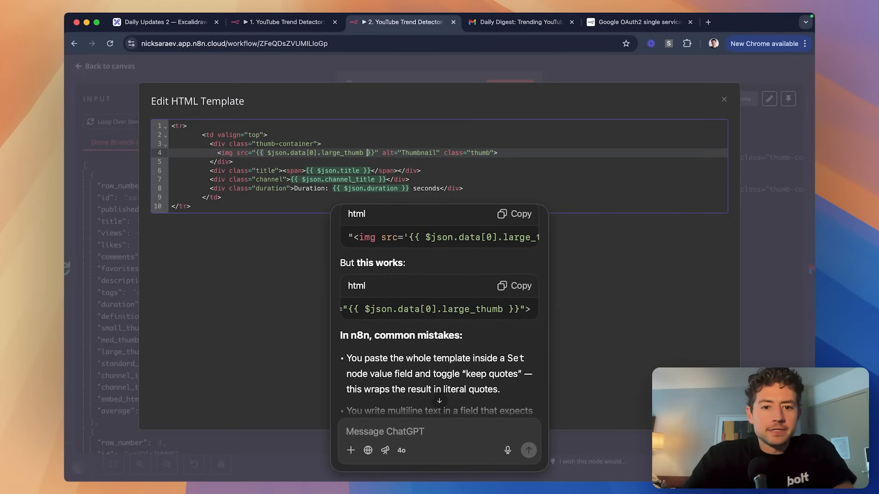
pyautogui.click(389, 146)
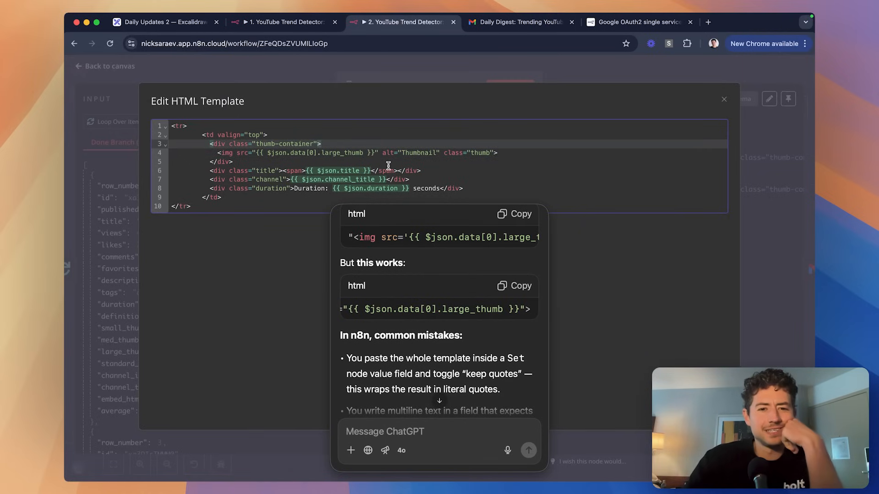
# Add a test line {{ `<img src="` + x }} under the thumbnail img tag.
pyautogui.click(267, 153)
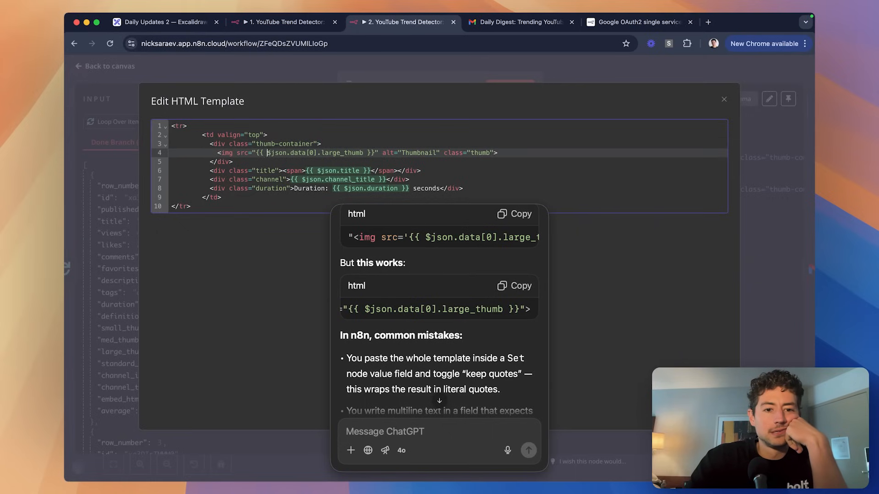
pyautogui.click(515, 152)
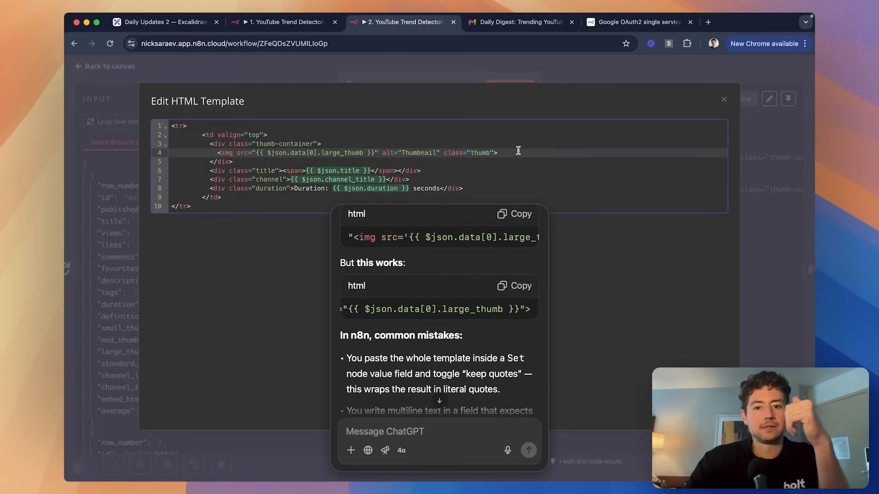
pyautogui.press('Return')
pyautogui.write('{{ x')
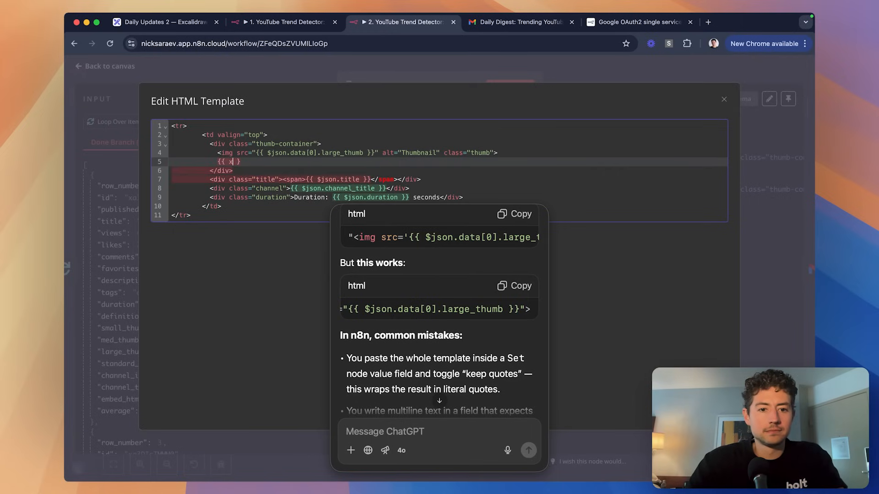
pyautogui.press('BackSpace')
pyautogui.write('"x')
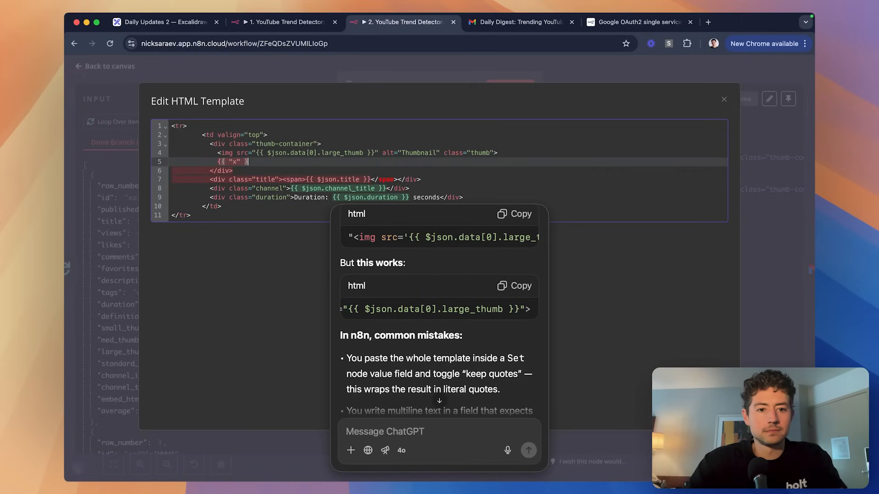
pyautogui.write('}')
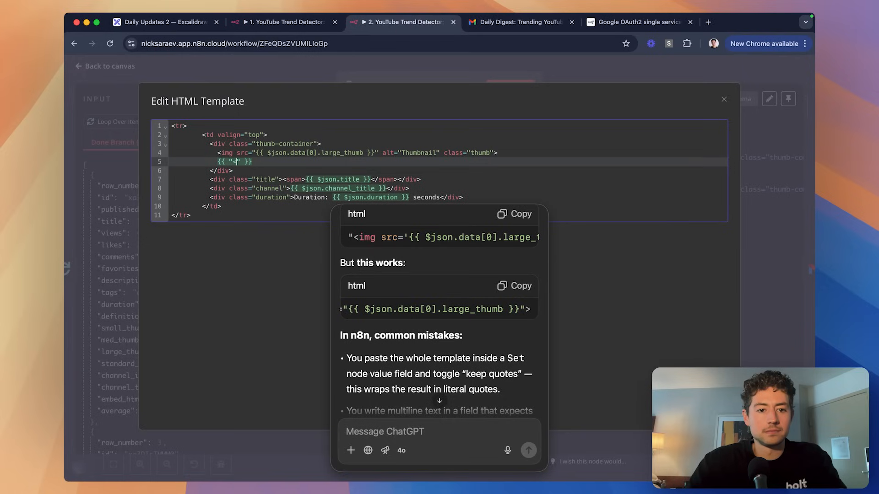
pyautogui.write('img ')
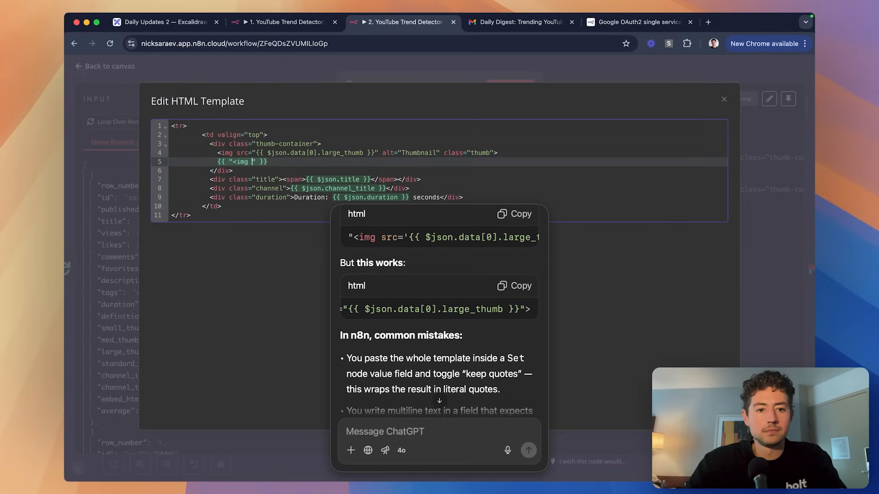
pyautogui.write('src=')
pyautogui.moveTo(255, 153); pyautogui.dragTo(375, 152)
pyautogui.press('super+c')
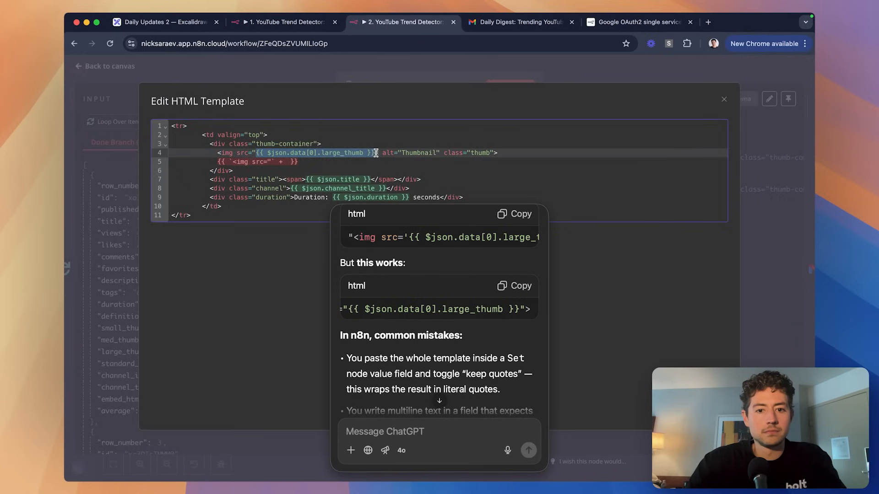
pyautogui.click(302, 163)
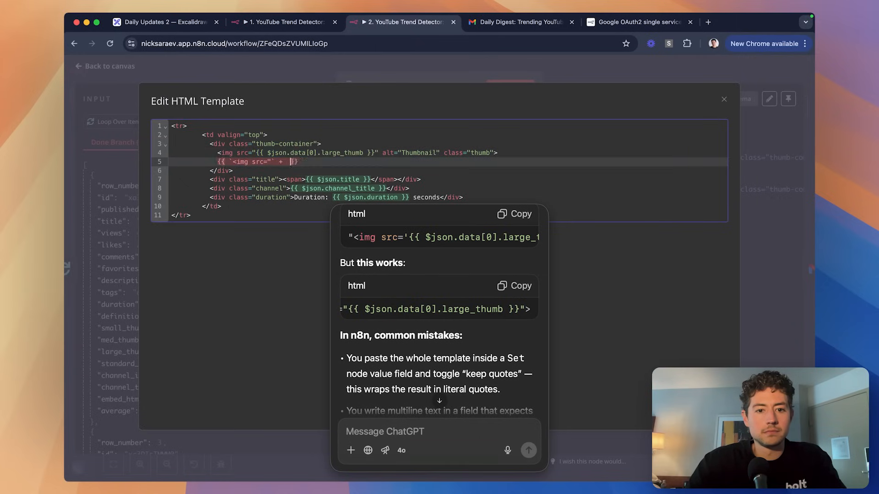
pyautogui.press('super+v')
pyautogui.press('super+z')
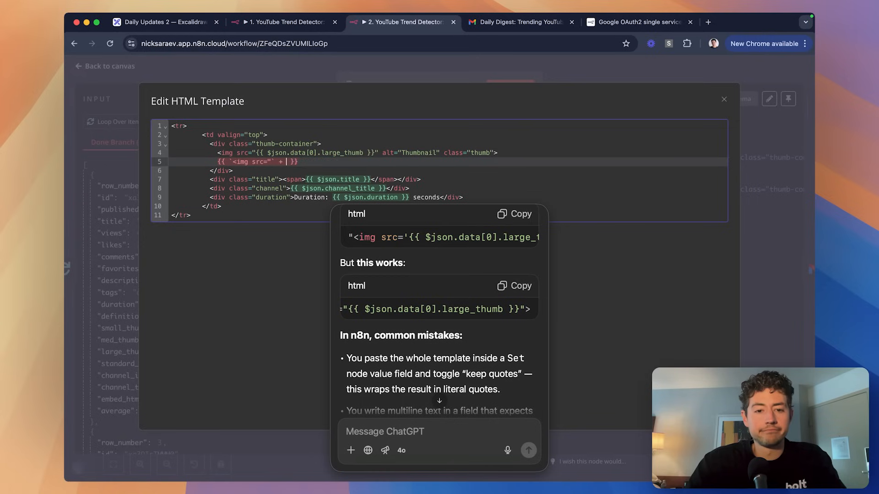
pyautogui.write('x')
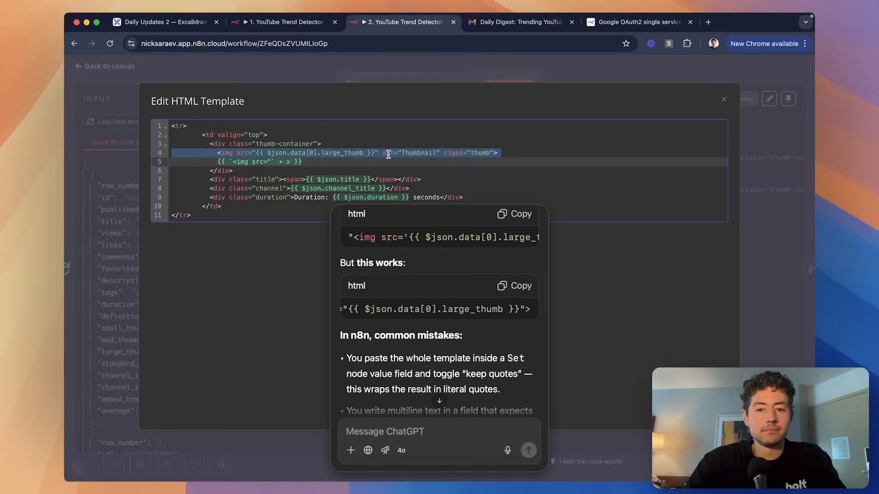
# Close the full-size template editor and the HTML node to return to the canvas.
pyautogui.click(449, 72)
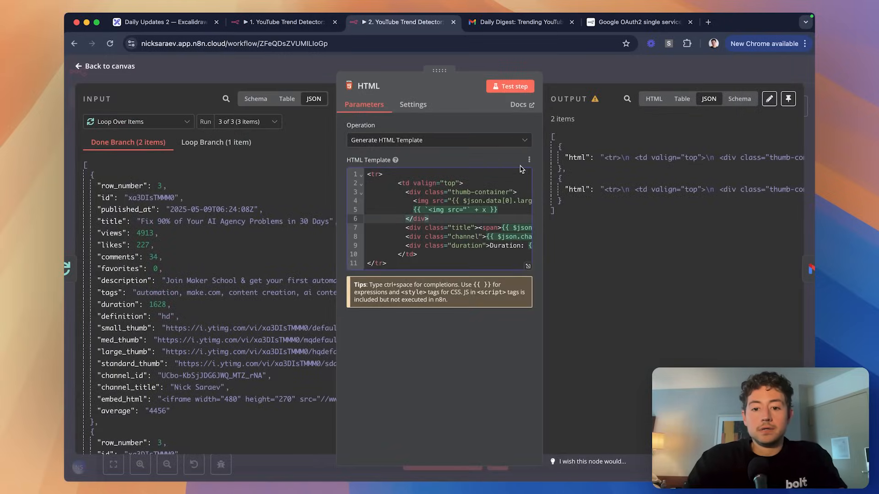
pyautogui.click(528, 265)
pyautogui.click(403, 218)
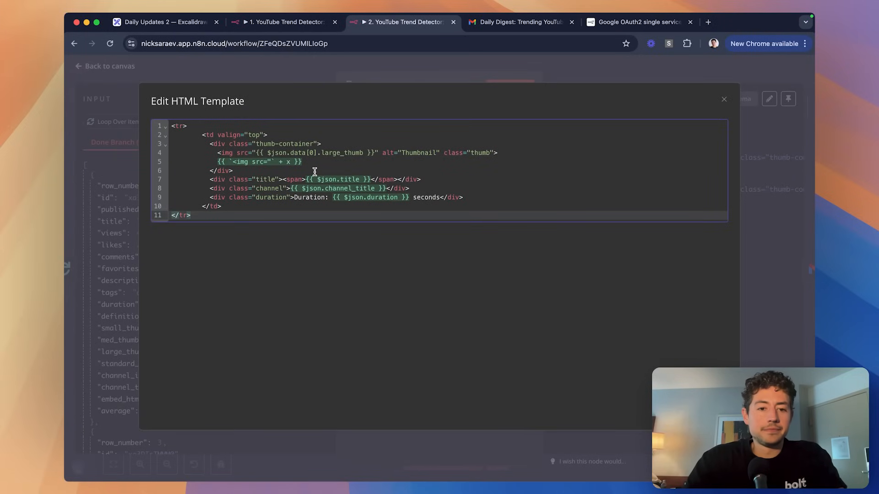
pyautogui.click(429, 66)
pyautogui.click(617, 73)
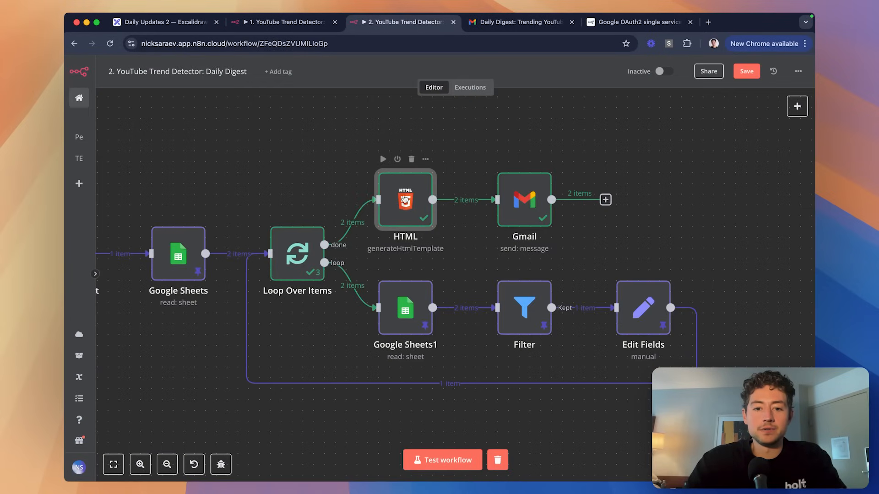
# Replace the line 5 test expression with an img src string concatenated with $json.large_thumb.
pyautogui.doubleClick(404, 200)
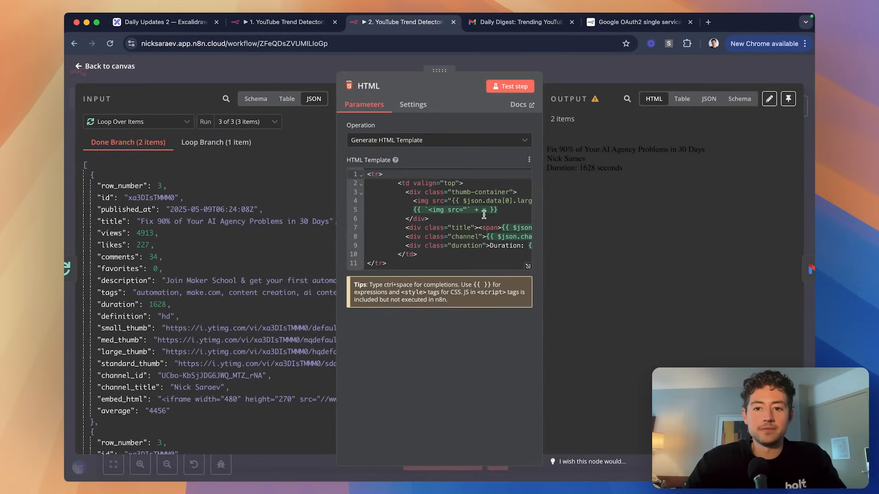
pyautogui.click(496, 210)
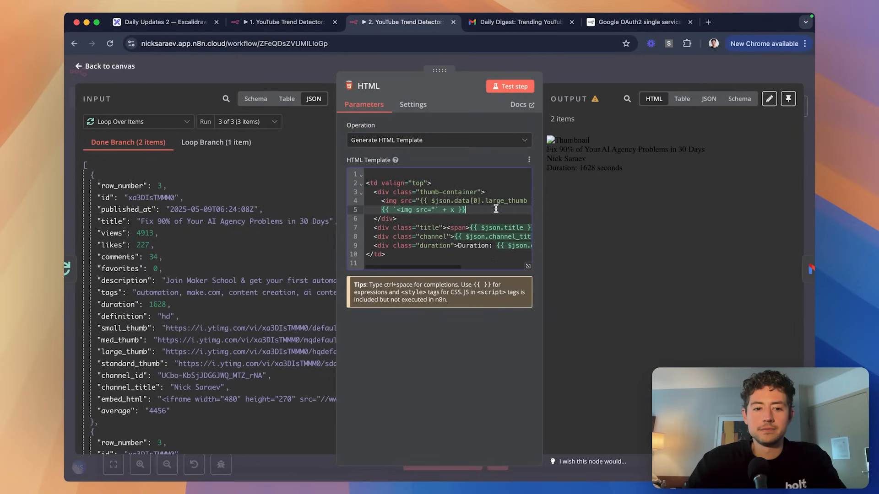
pyautogui.moveTo(446, 209); pyautogui.dragTo(384, 210)
pyautogui.press('BackSpace')
pyautogui.press('BackSpace')
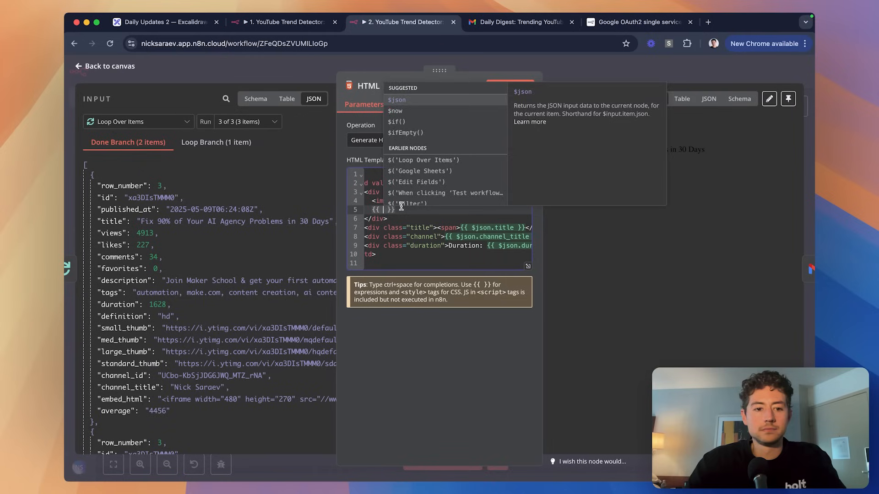
pyautogui.press('Escape')
pyautogui.write('$json.')
pyautogui.write('large_thumb')
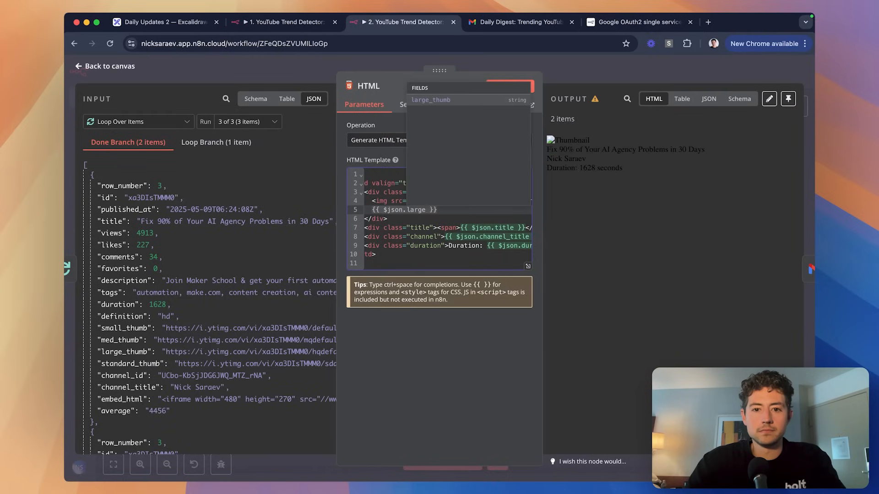
pyautogui.hscroll(-3, 485, 215)
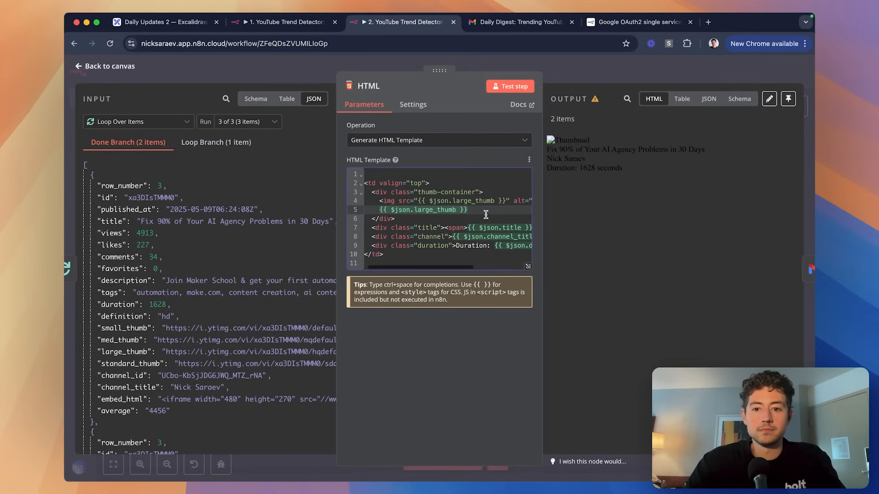
pyautogui.write('.')
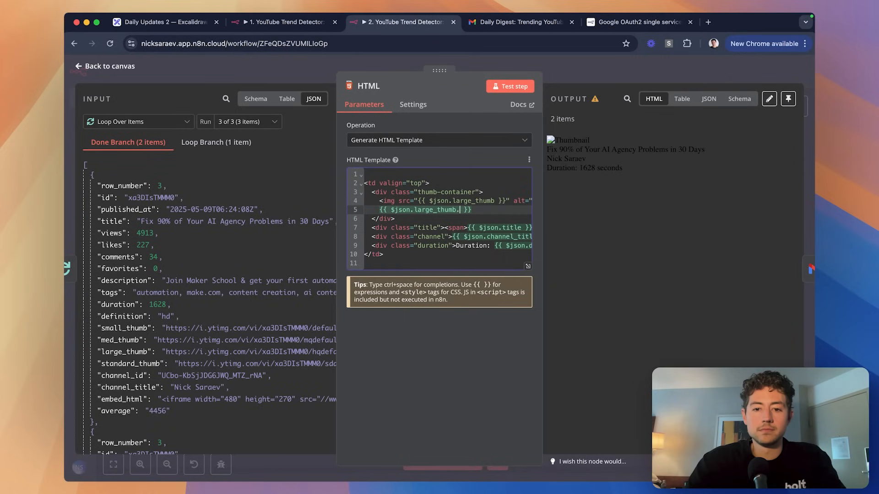
pyautogui.write('concat(')
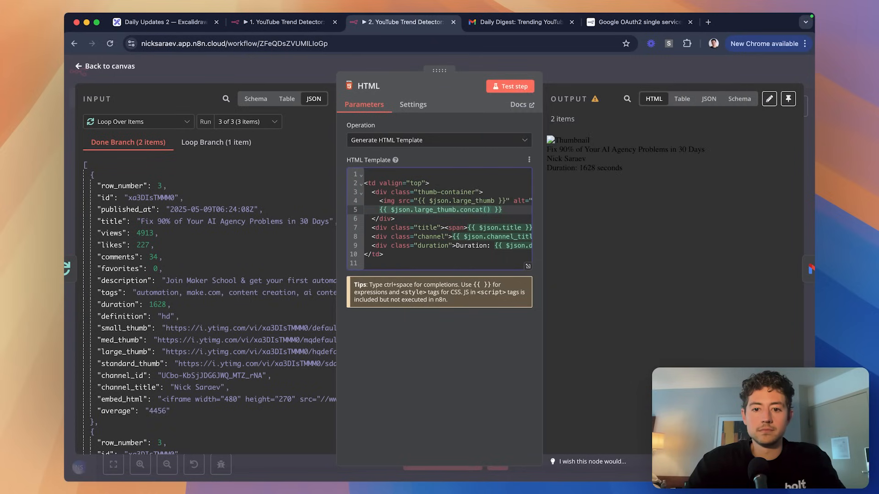
pyautogui.press('Left')
pyautogui.press('Left')
pyautogui.press('Left')
pyautogui.press('Left')
pyautogui.press('Left')
pyautogui.press('Left')
pyautogui.press('Left')
pyautogui.press('Left')
pyautogui.press('Left')
pyautogui.press('Left')
pyautogui.press('Left')
pyautogui.press('Left')
pyautogui.press('Left')
pyautogui.press('Left')
pyautogui.press('Left')
pyautogui.write('"<img sr')
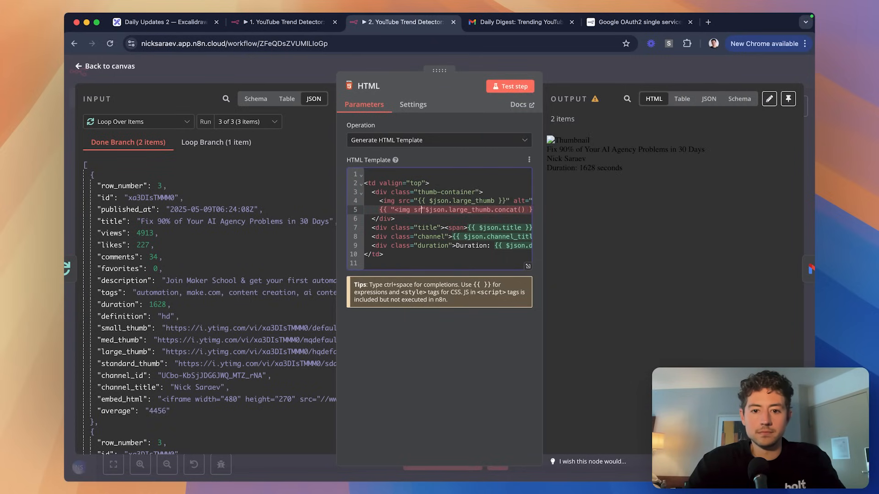
pyautogui.write('c=".')
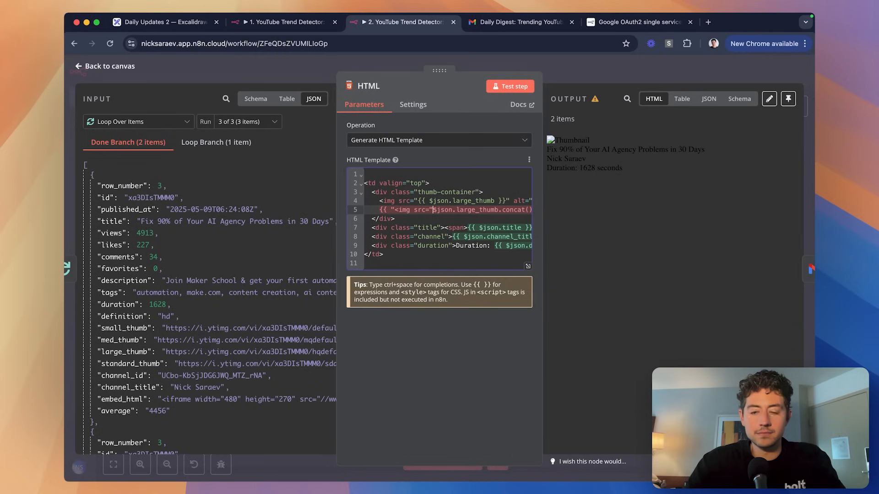
# Delete the original img tag line from the template.
pyautogui.tripleClick(453, 200)
pyautogui.press('BackSpace')
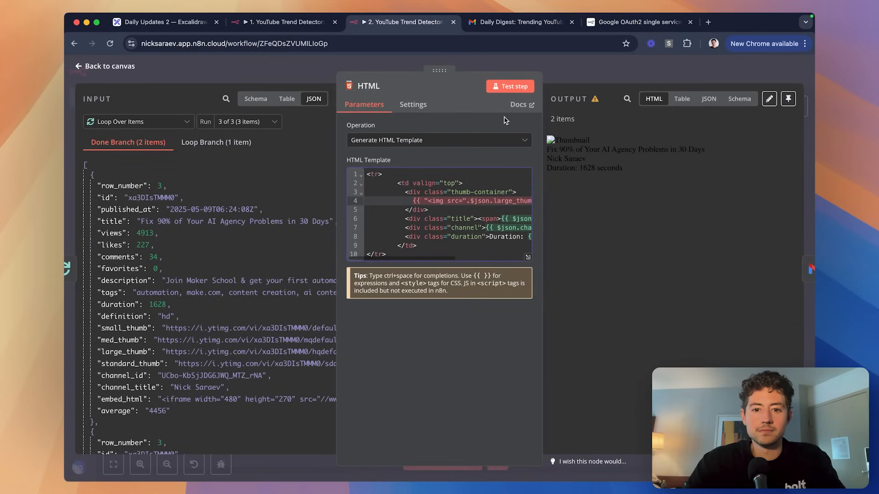
pyautogui.press('super+z')
pyautogui.hscroll(5, 490, 203)
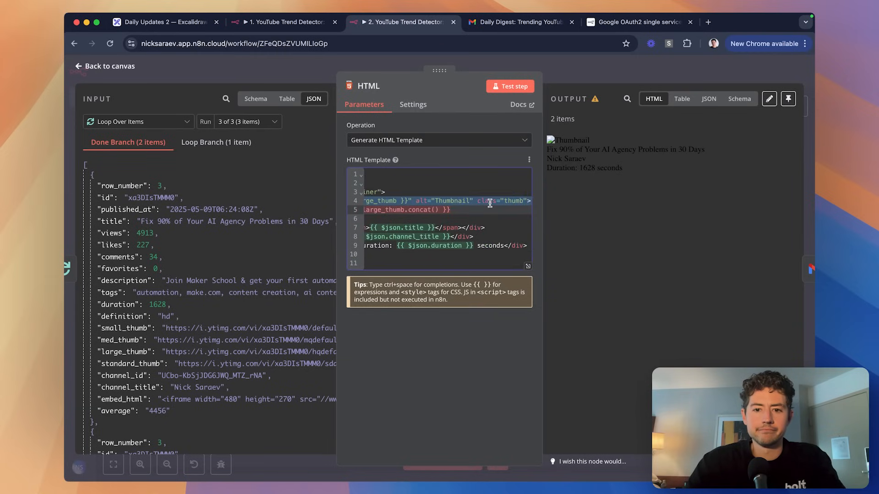
pyautogui.hscroll(-5, 508, 233)
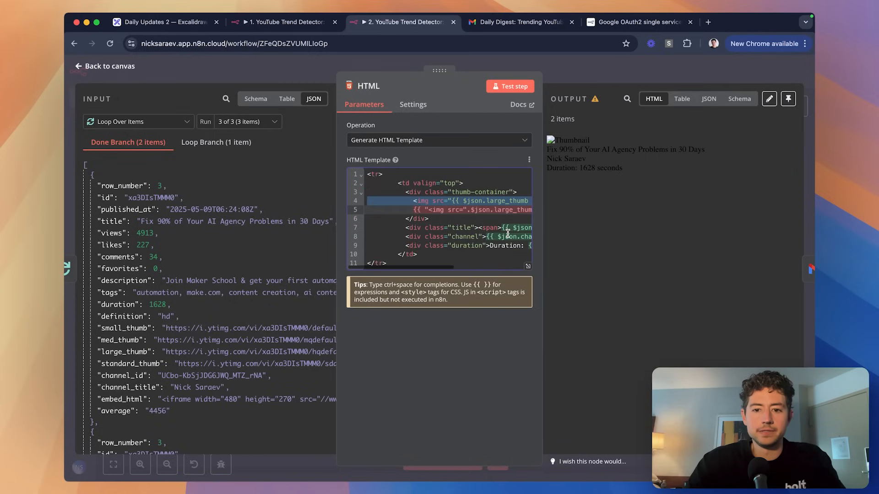
pyautogui.press('BackSpace')
pyautogui.hscroll(5, 494, 225)
pyautogui.hscroll(-5, 477, 210)
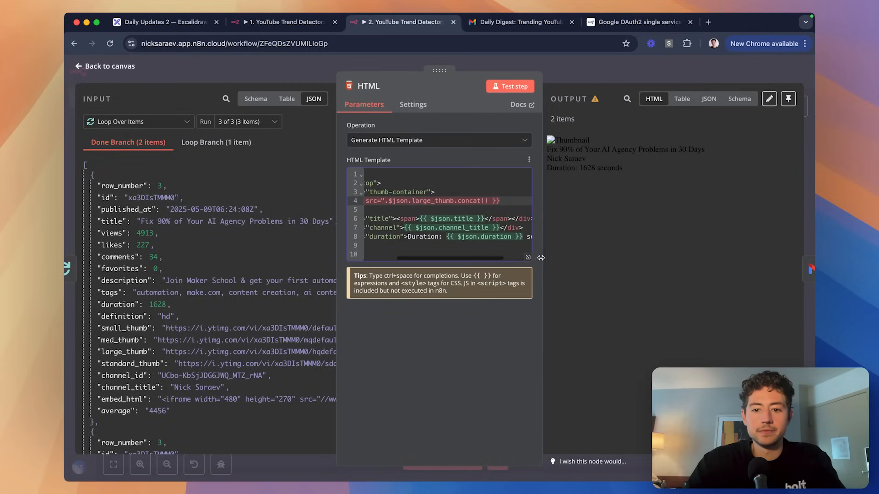
# Trim the expression to {{ $json.large_thumb.concat("x") }} and close the HTML node.
pyautogui.click(527, 257)
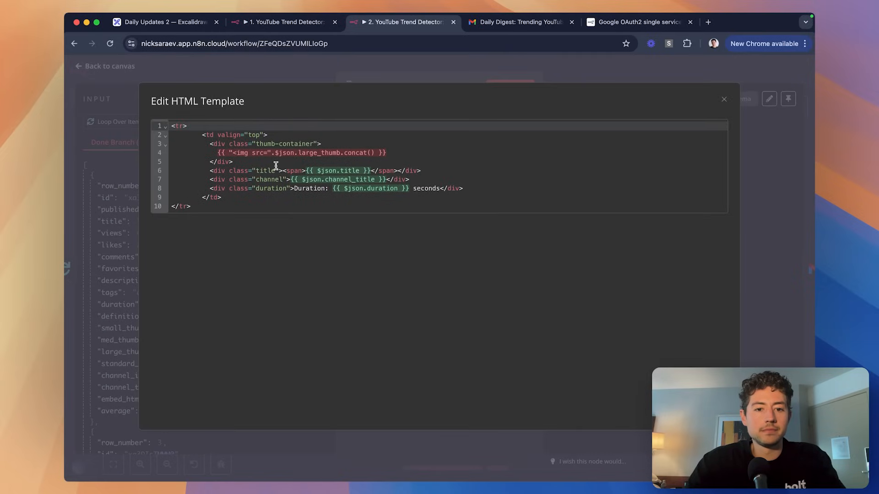
pyautogui.click(374, 154)
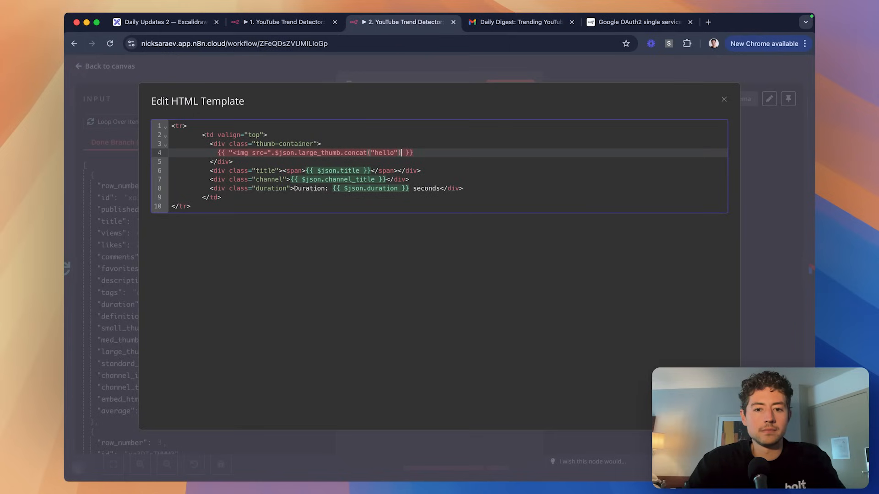
pyautogui.press('Right')
pyautogui.hotkey('alt', 'shift', 'Left')
pyautogui.hotkey('alt', 'shift', 'Left')
pyautogui.hotkey('alt', 'shift', 'Left')
pyautogui.press('BackSpace')
pyautogui.moveTo(275, 152); pyautogui.dragTo(228, 152)
pyautogui.press('BackSpace')
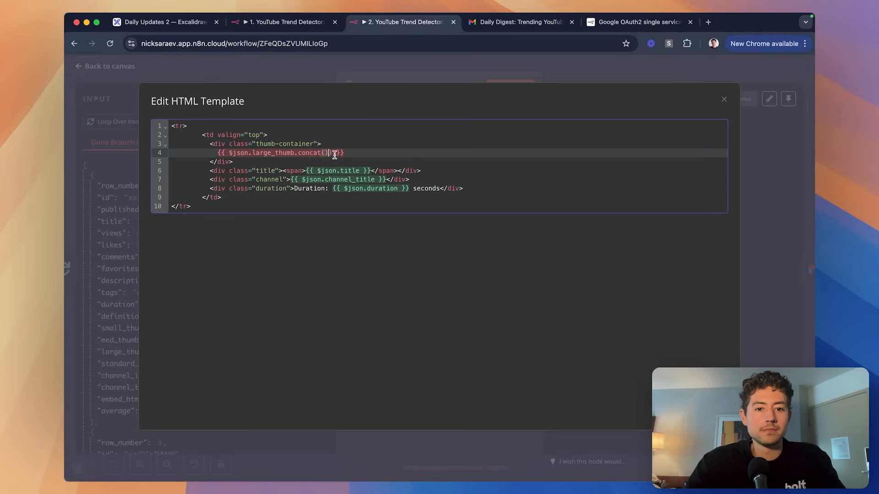
pyautogui.write('"x')
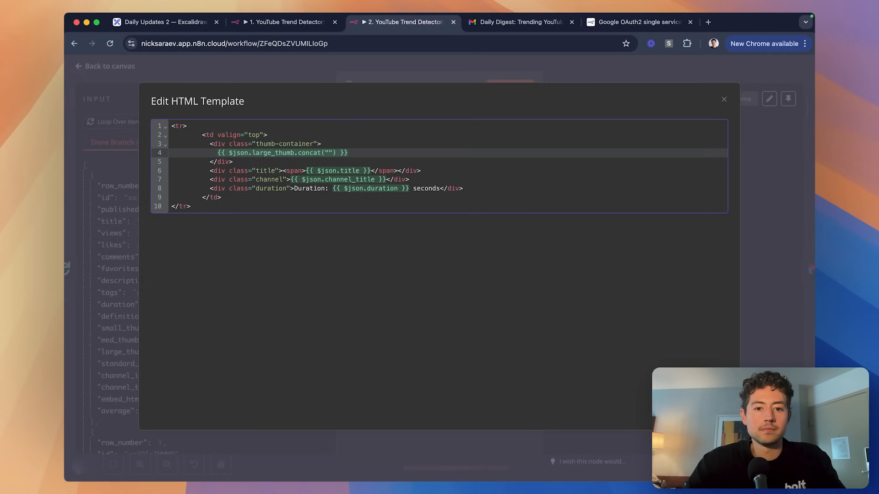
pyautogui.click(404, 80)
pyautogui.click(513, 73)
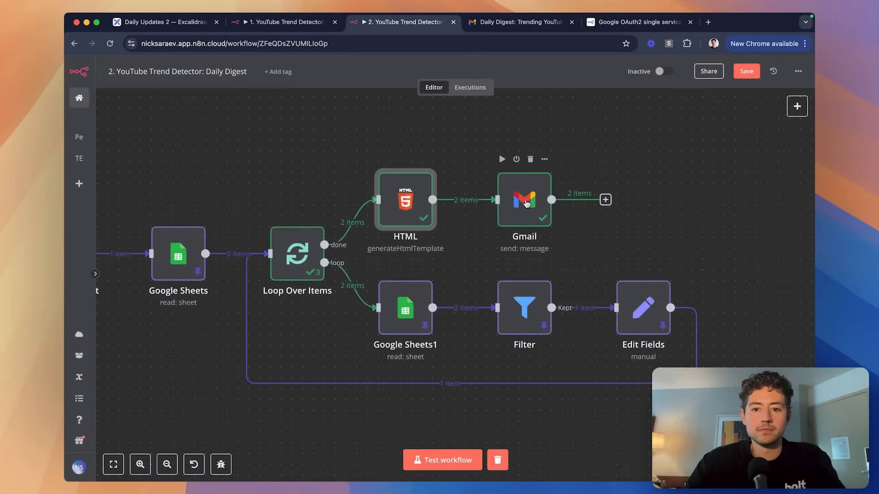
# Test the HTML node and rerun the whole workflow to check the template output.
pyautogui.doubleClick(405, 201)
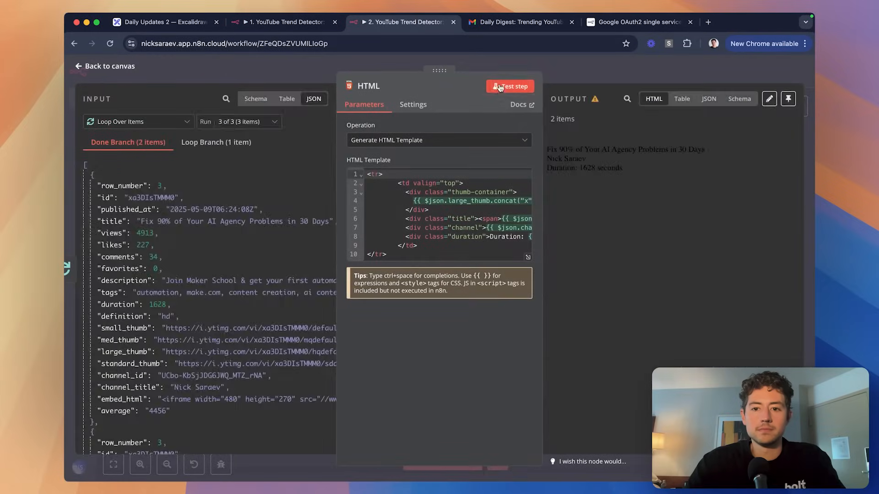
pyautogui.click(499, 87)
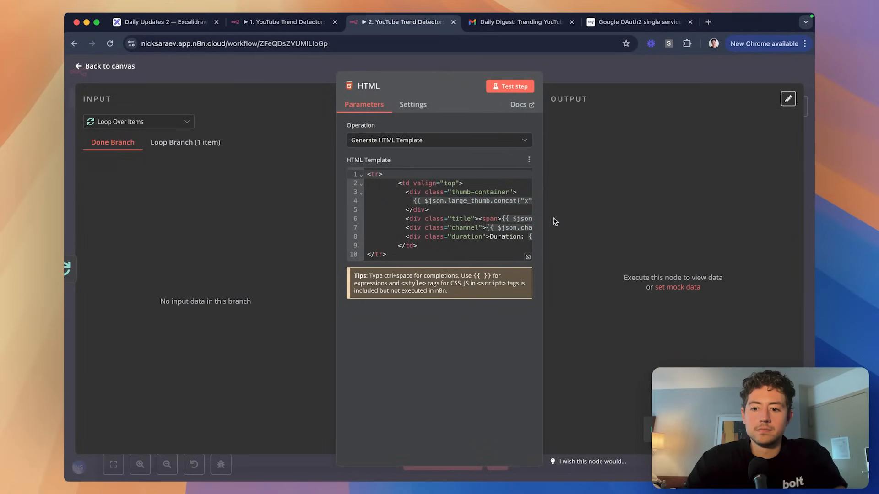
pyautogui.press('Escape')
pyautogui.hscroll(-3, 353, 244)
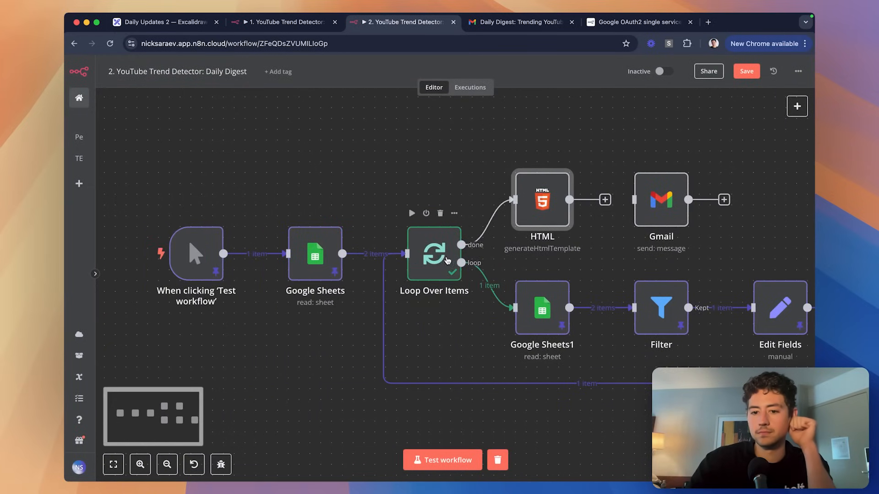
pyautogui.click(458, 464)
pyautogui.hscroll(5, 449, 232)
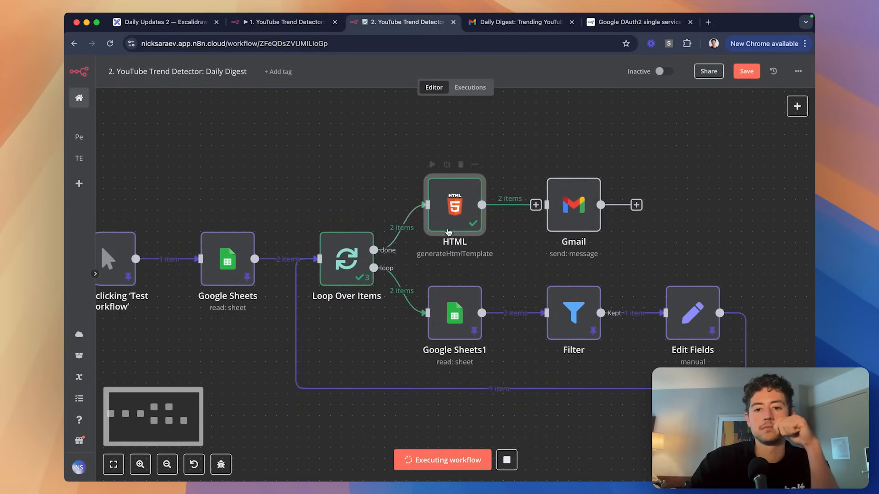
pyautogui.doubleClick(449, 232)
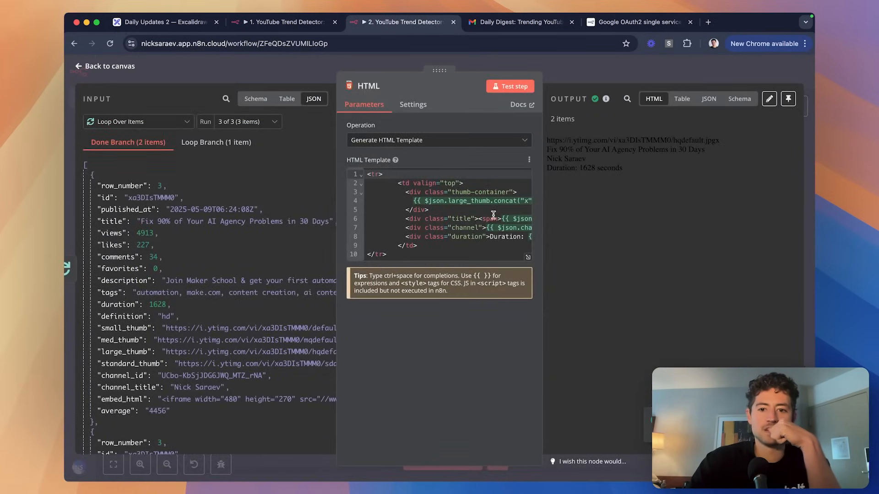
pyautogui.click(528, 258)
# Set line 4 to `<img src="`.concat($json.large_thumb).concat(`"`) in the template.
pyautogui.click(356, 142)
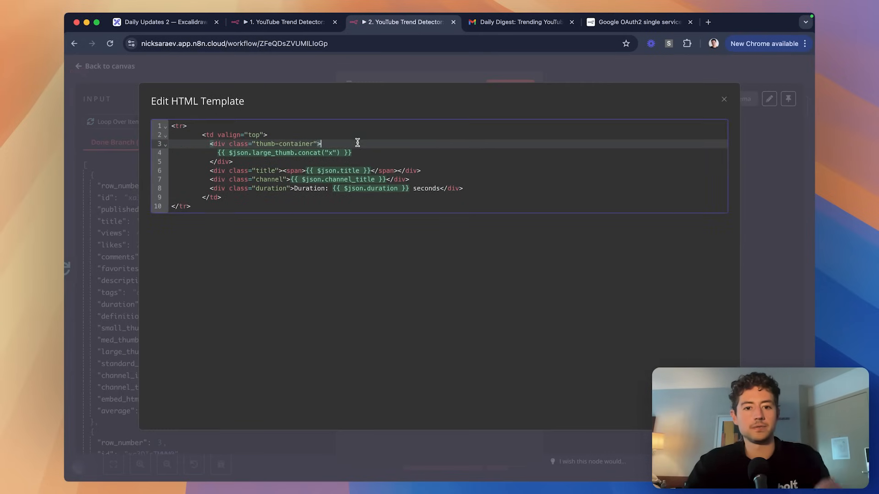
pyautogui.click(335, 153)
pyautogui.press('Escape')
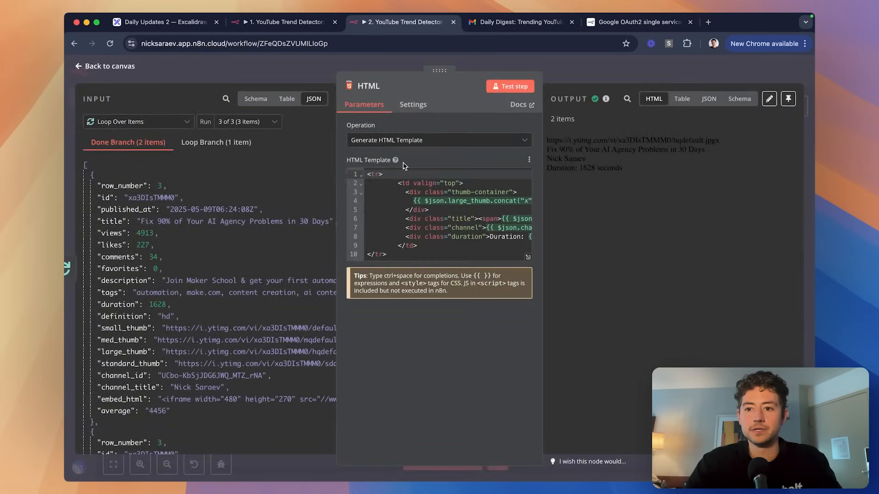
pyautogui.click(528, 258)
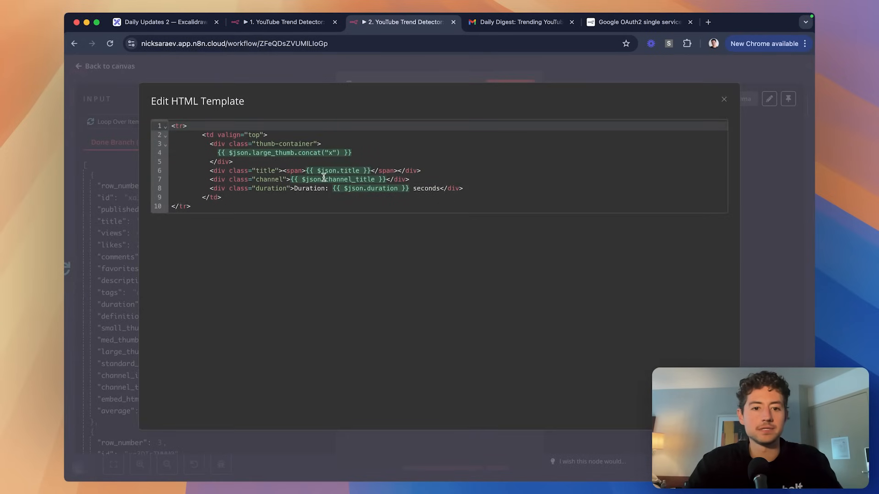
pyautogui.click(337, 153)
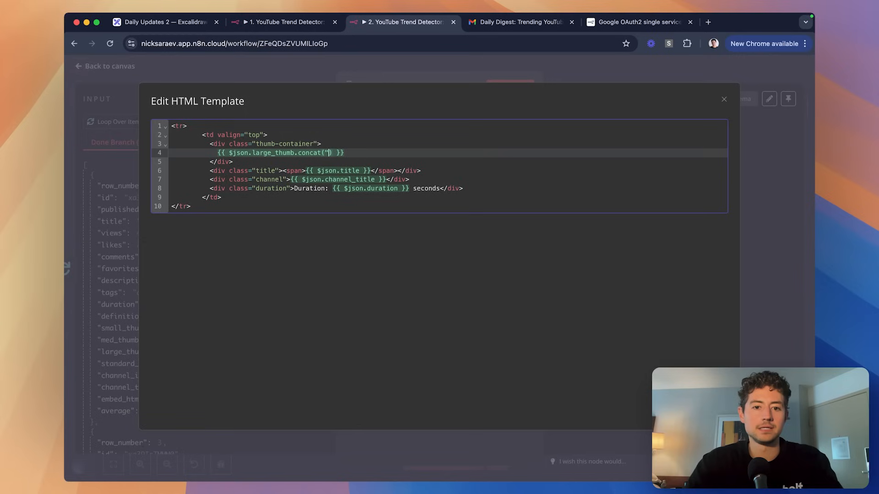
pyautogui.press('BackSpace')
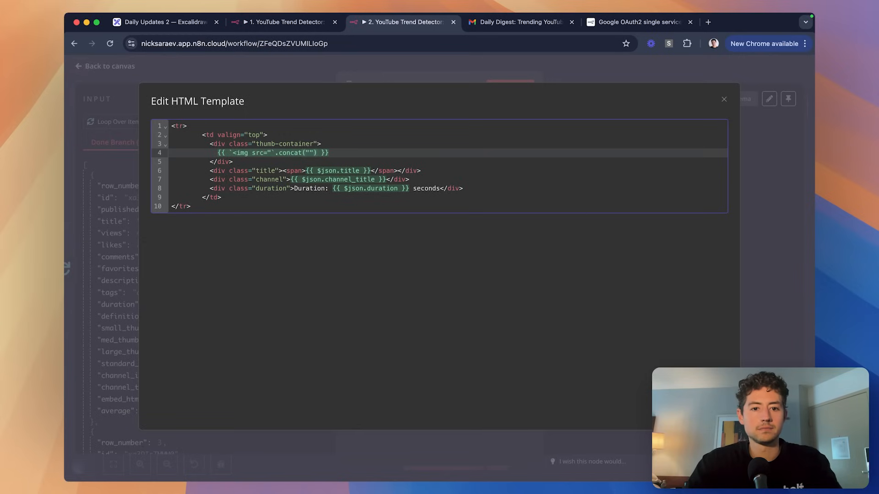
pyautogui.press('super+z')
pyautogui.press('super+z')
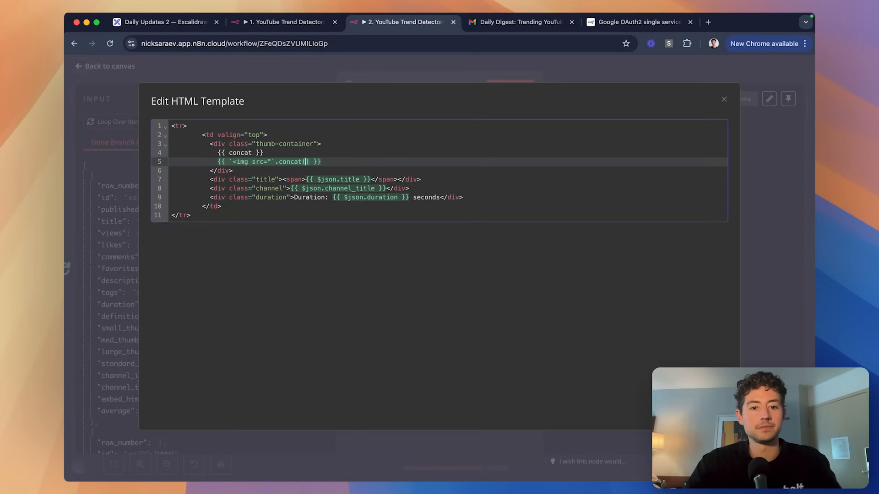
pyautogui.press('super+z')
pyautogui.write('$json.large_thumb')
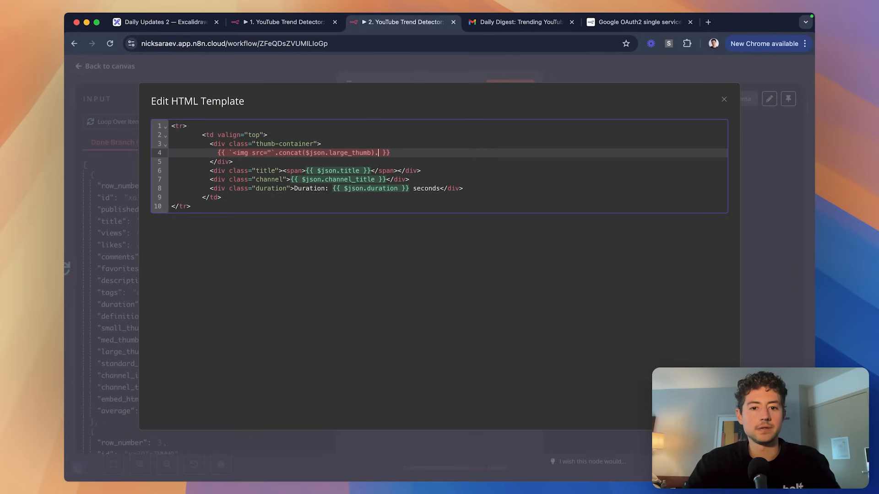
pyautogui.write('concat(')
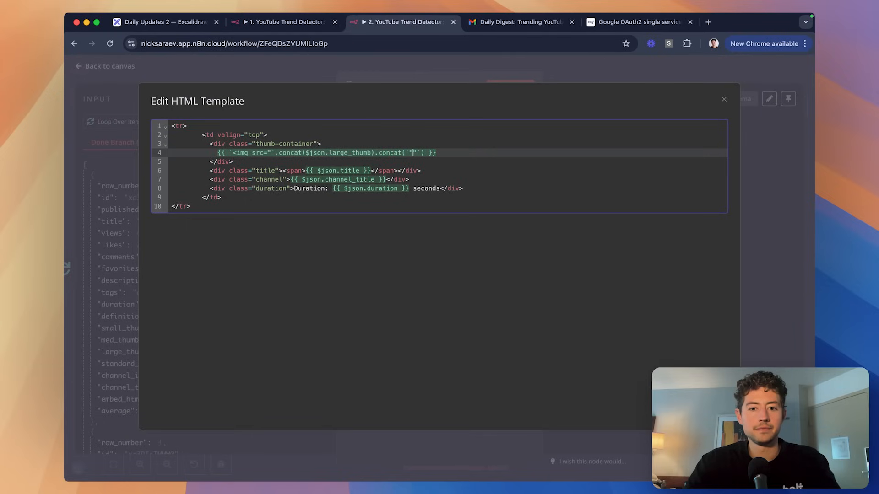
# Test the HTML node and confirm thumbnail images appear in its output.
pyautogui.click(545, 71)
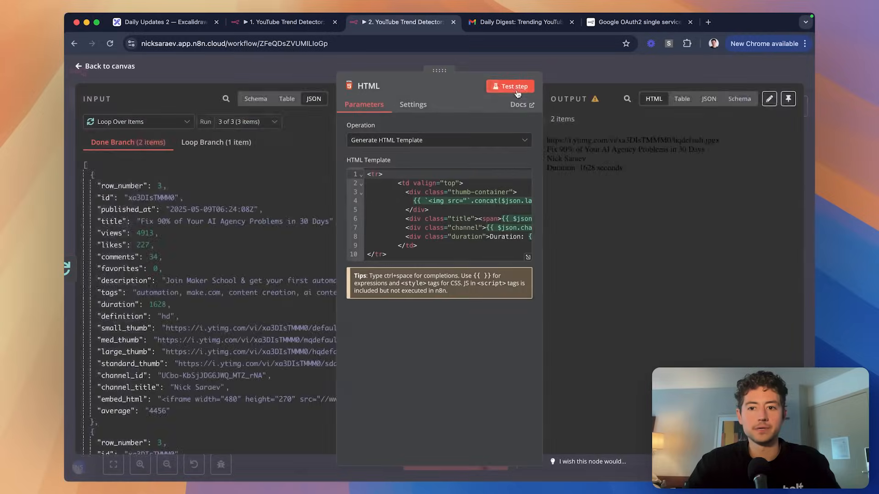
pyautogui.click(512, 87)
pyautogui.click(626, 71)
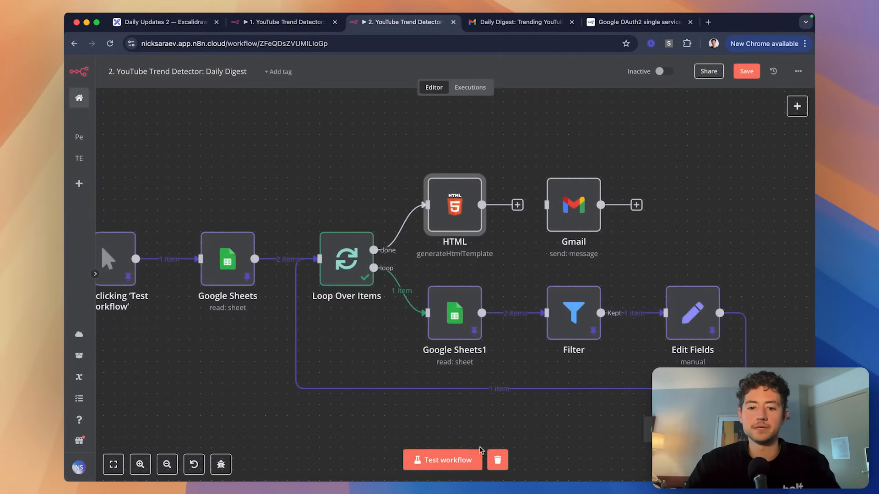
pyautogui.doubleClick(464, 210)
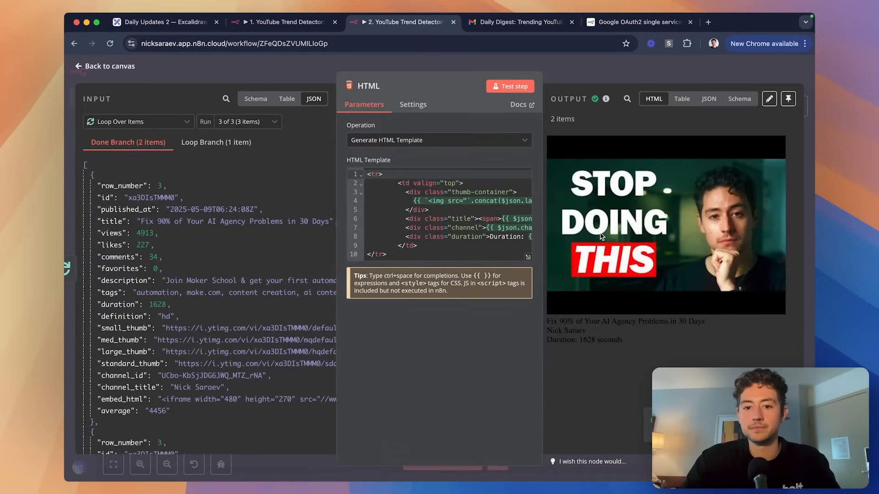
pyautogui.click(590, 75)
# Look up the thumb CSS class name in the Gmail node's Message expression.
pyautogui.doubleClick(570, 202)
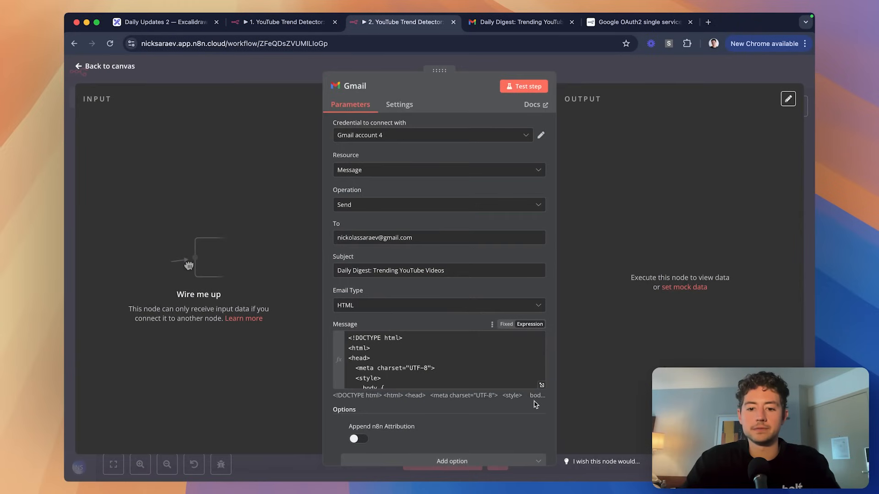
pyautogui.click(541, 385)
pyautogui.scroll(-4, 406, 233)
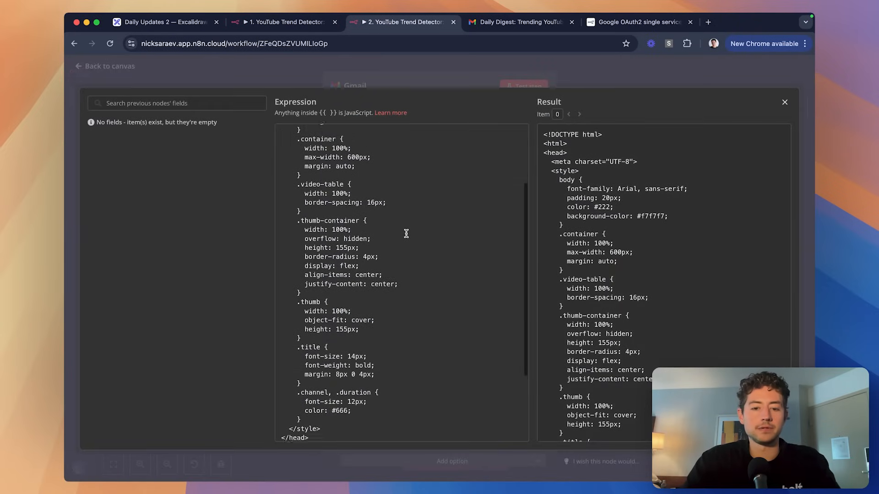
pyautogui.scroll(-1, 406, 233)
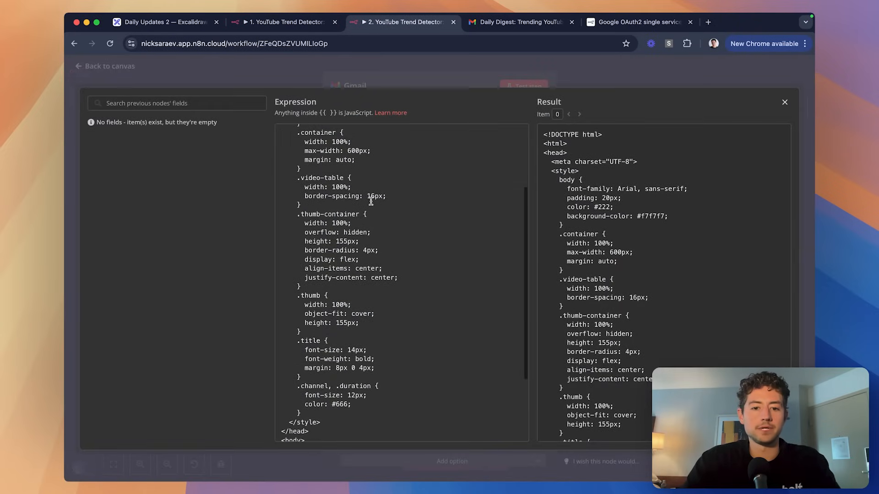
pyautogui.doubleClick(311, 297)
pyautogui.click(523, 88)
# Add class="thumb" to the thumbnail img tag, test the HTML node, and rerun the workflow.
pyautogui.click(598, 85)
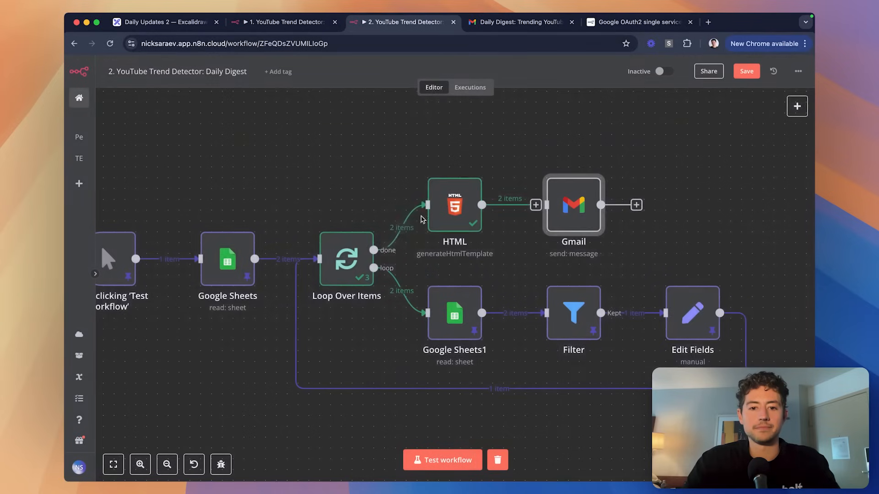
pyautogui.doubleClick(455, 203)
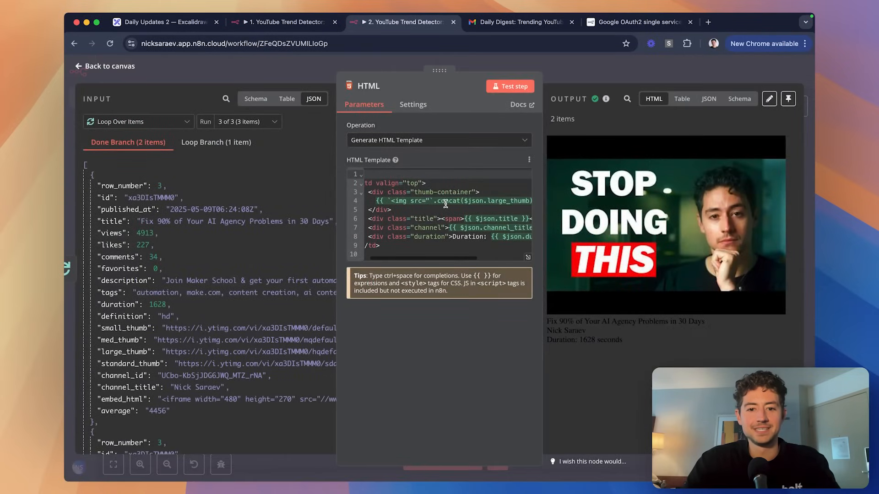
pyautogui.click(445, 204)
pyautogui.hscroll(6, 462, 206)
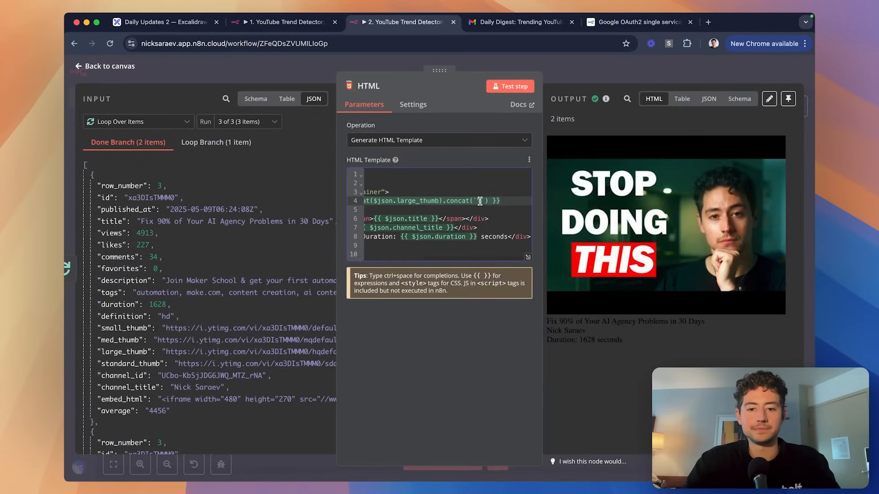
pyautogui.click(480, 201)
pyautogui.write('" clas')
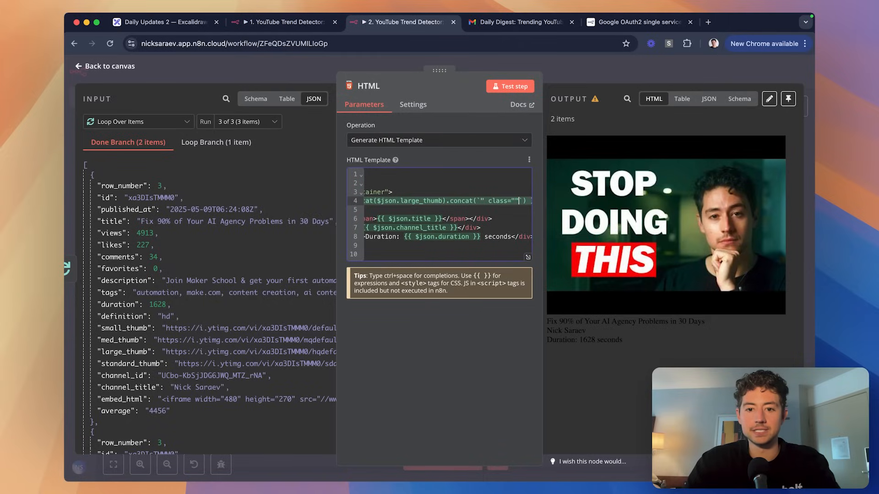
pyautogui.write('s="thumb')
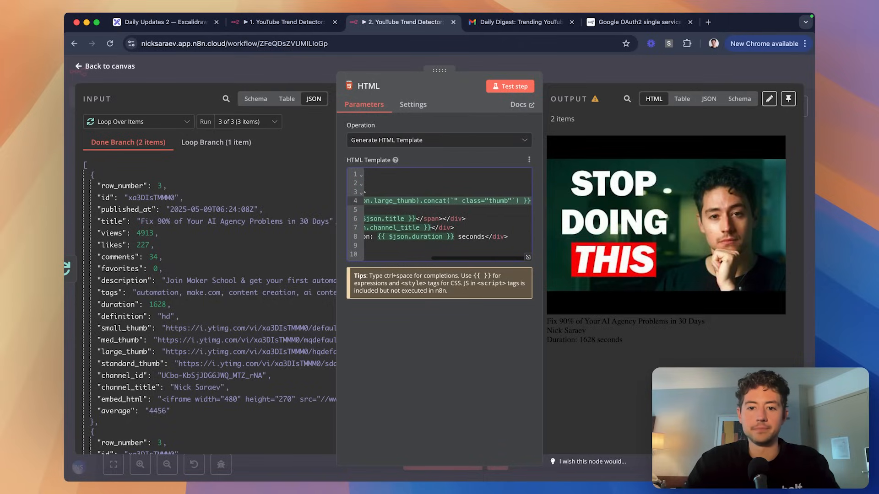
pyautogui.click(516, 86)
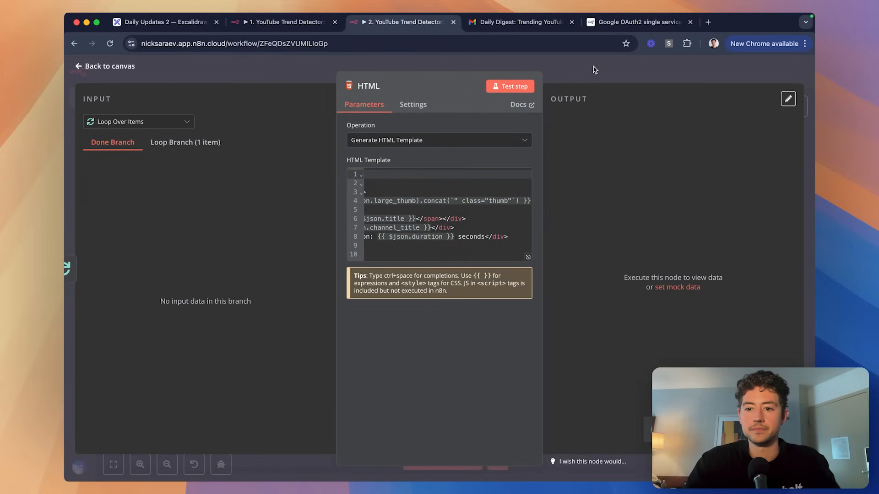
pyautogui.press('Escape')
pyautogui.click(441, 460)
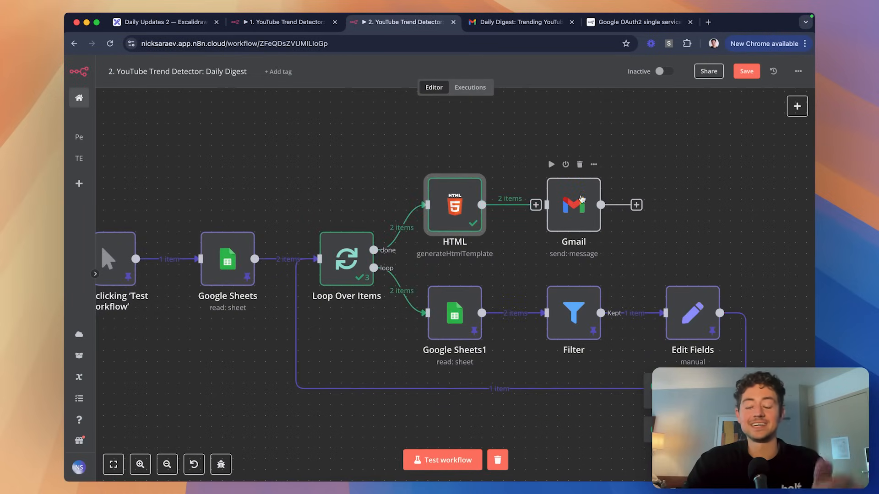
# Review the email Message expression in the Gmail node.
pyautogui.doubleClick(580, 200)
pyautogui.click(620, 65)
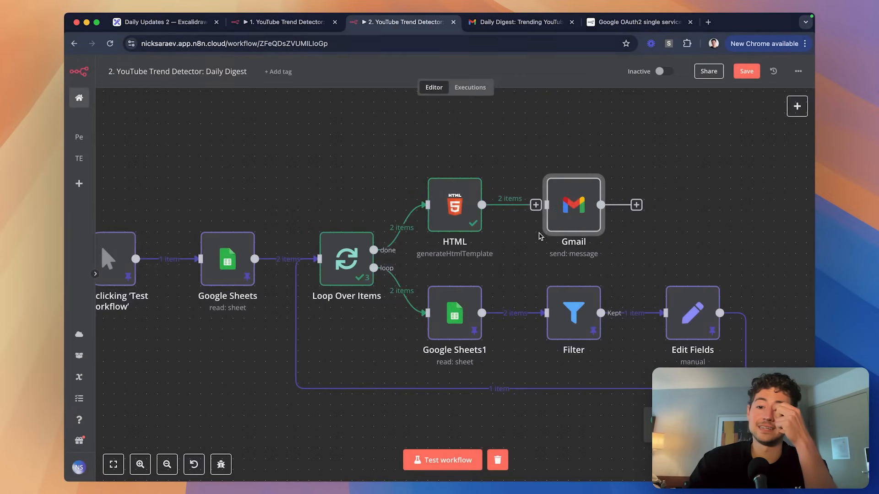
pyautogui.doubleClick(578, 204)
pyautogui.scroll(-1, 449, 210)
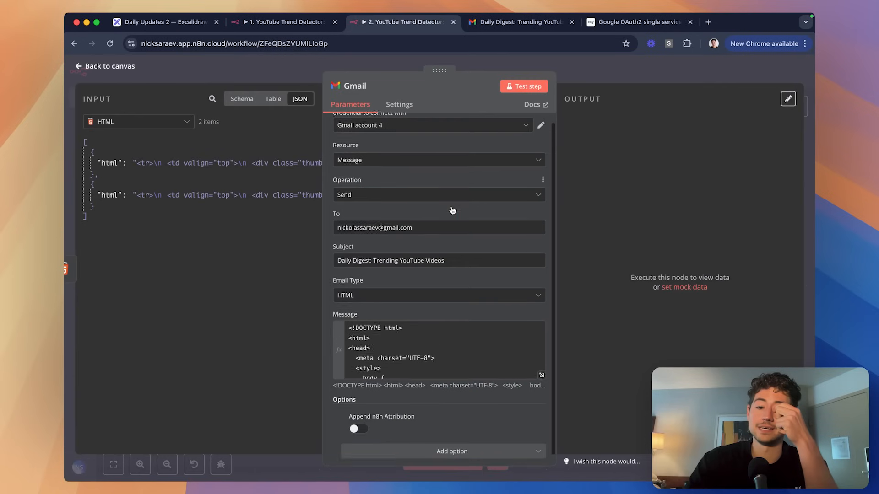
pyautogui.click(541, 365)
pyautogui.scroll(-8, 496, 277)
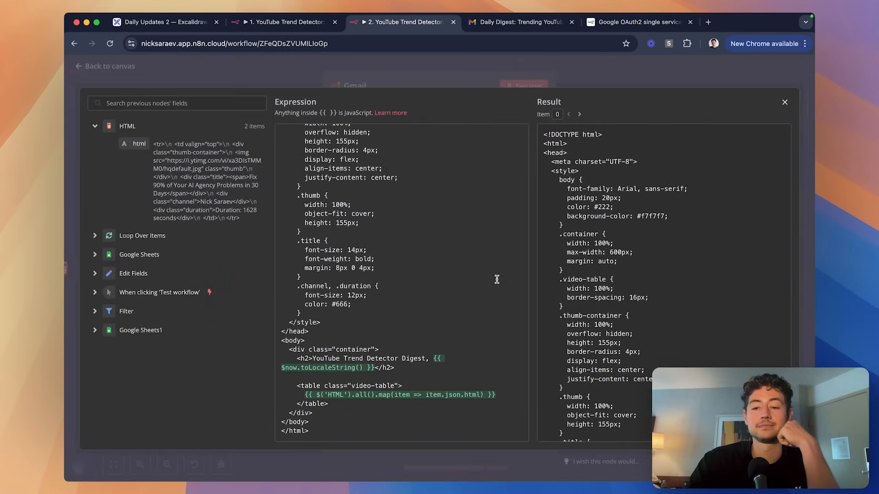
pyautogui.click(599, 78)
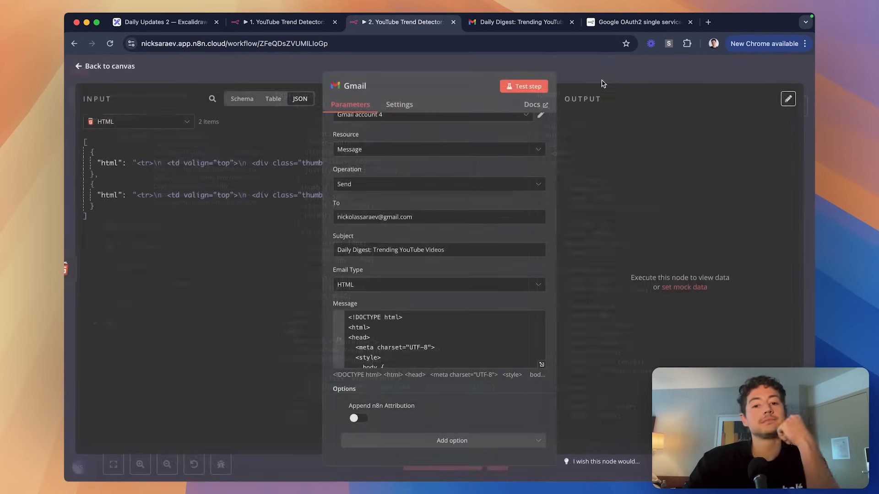
pyautogui.click(632, 80)
# Save and run the workflow, then open the new digest email in Gmail.
pyautogui.press('super+s')
pyautogui.click(442, 460)
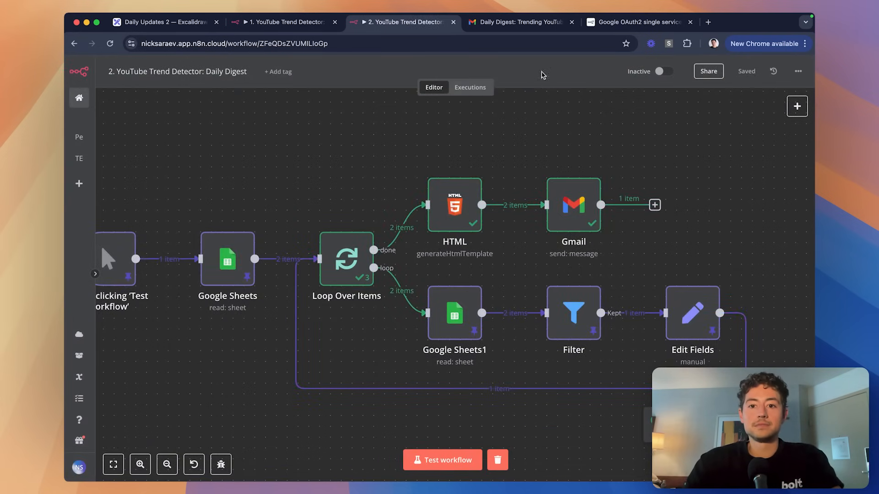
pyautogui.click(540, 25)
pyautogui.click(79, 136)
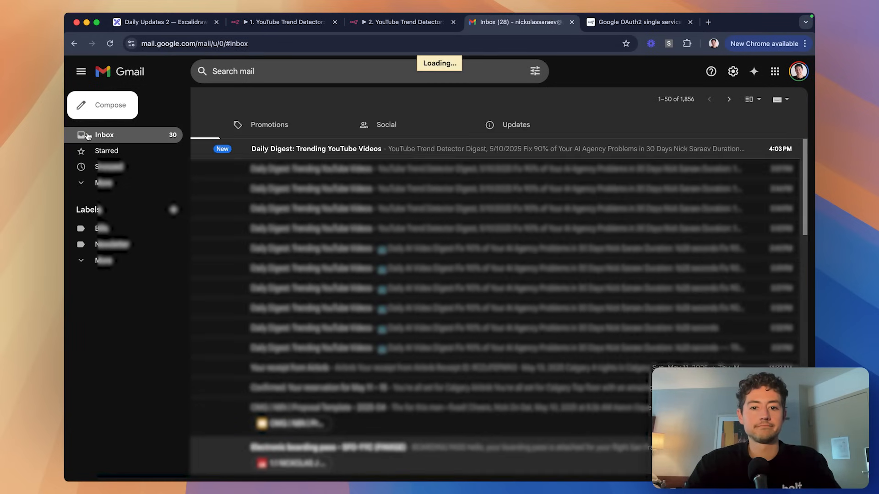
pyautogui.click(355, 156)
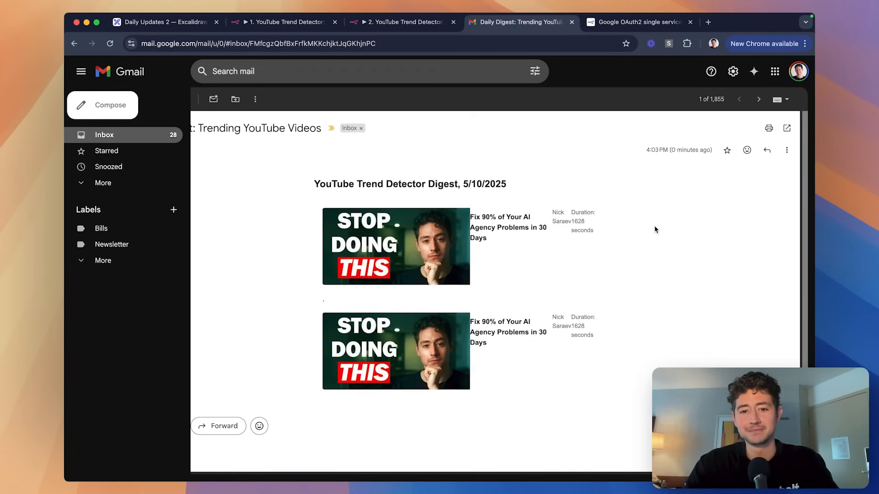
pyautogui.hotkey('ctrl', 'shift', 'Tab')
# Unpin the data on the three lower loop nodes and the first two nodes.
pyautogui.moveTo(734, 246); pyautogui.dragTo(496, 334)
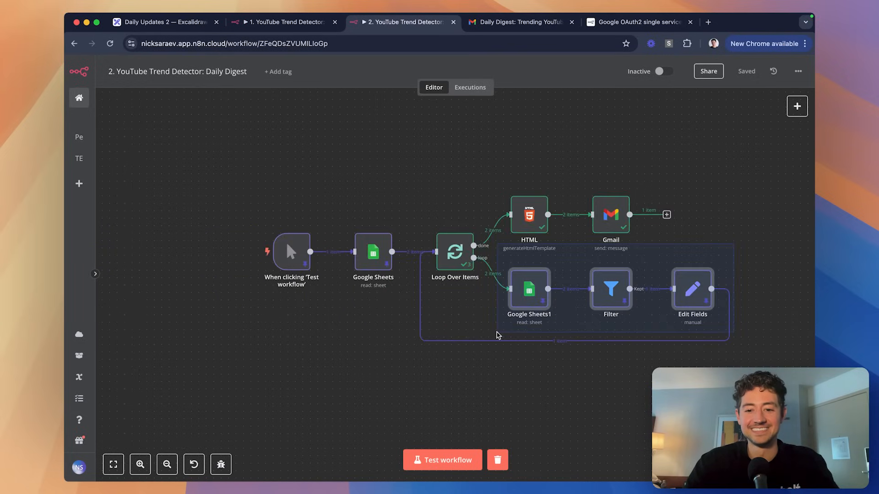
pyautogui.press('p')
pyautogui.moveTo(247, 223); pyautogui.dragTo(404, 292)
pyautogui.press('p')
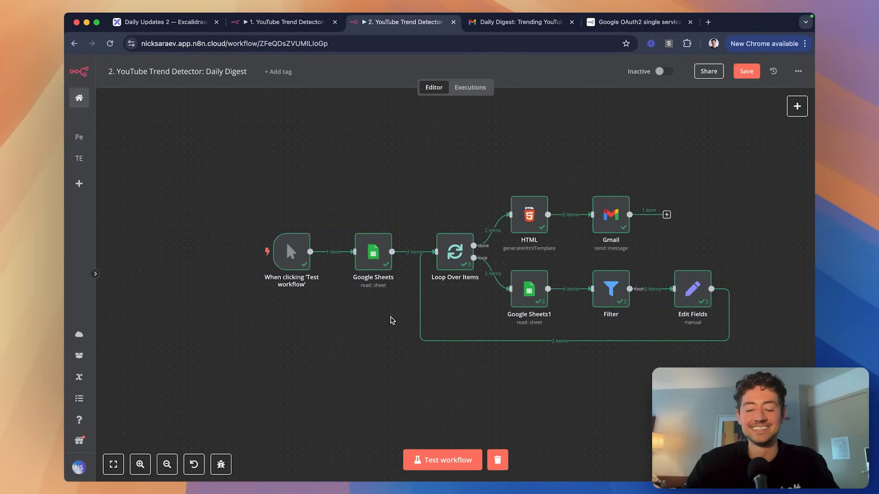
# Browse past executions (16:01:47, 15:48:36, 15:49:00) and settle on the 15:45:55 run.
pyautogui.hscroll(5, 404, 293)
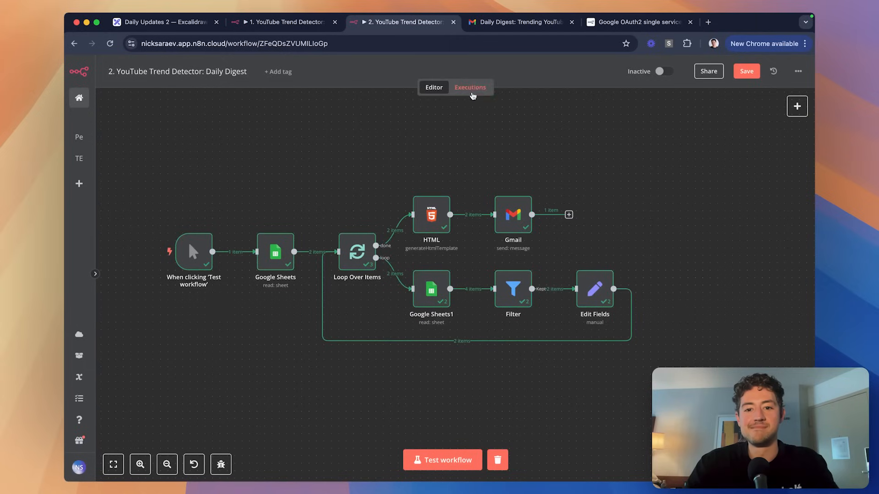
pyautogui.click(472, 93)
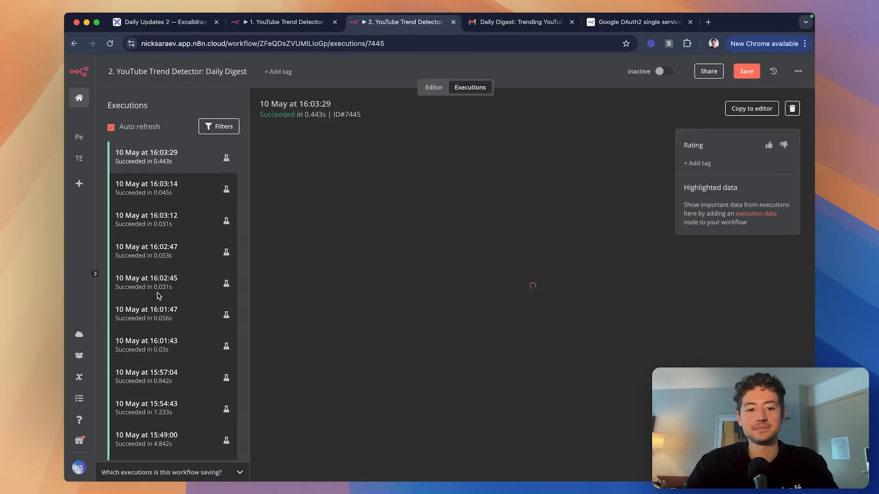
pyautogui.scroll(-1, 167, 321)
pyautogui.click(176, 299)
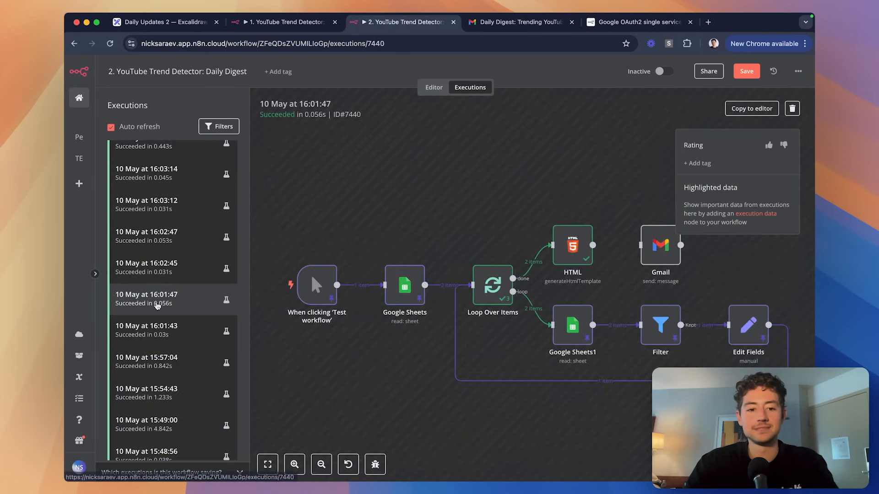
pyautogui.scroll(-5, 174, 298)
pyautogui.click(170, 251)
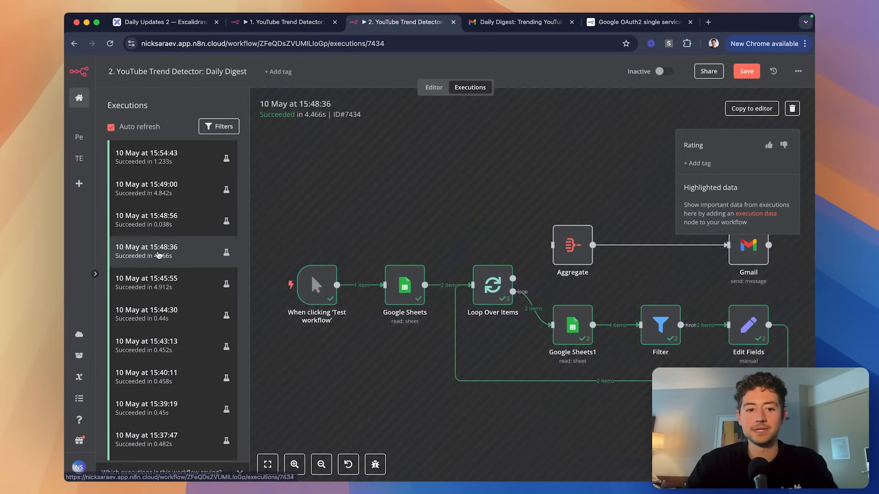
pyautogui.click(173, 185)
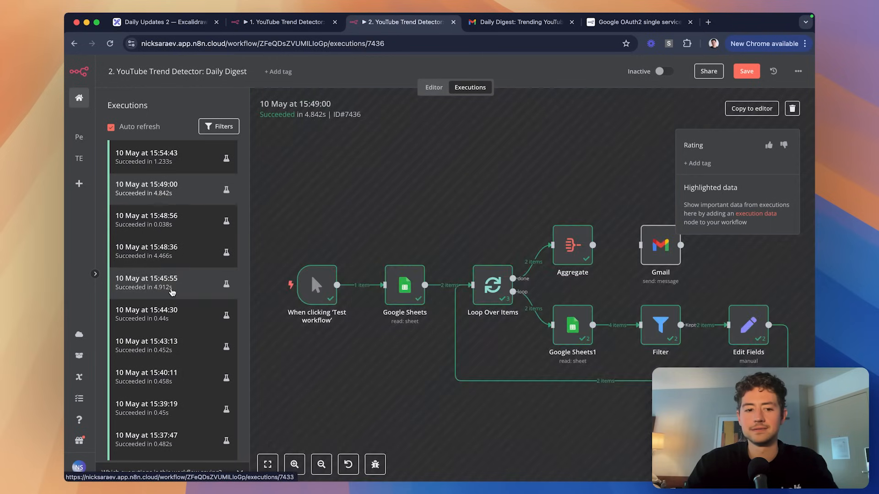
pyautogui.click(171, 291)
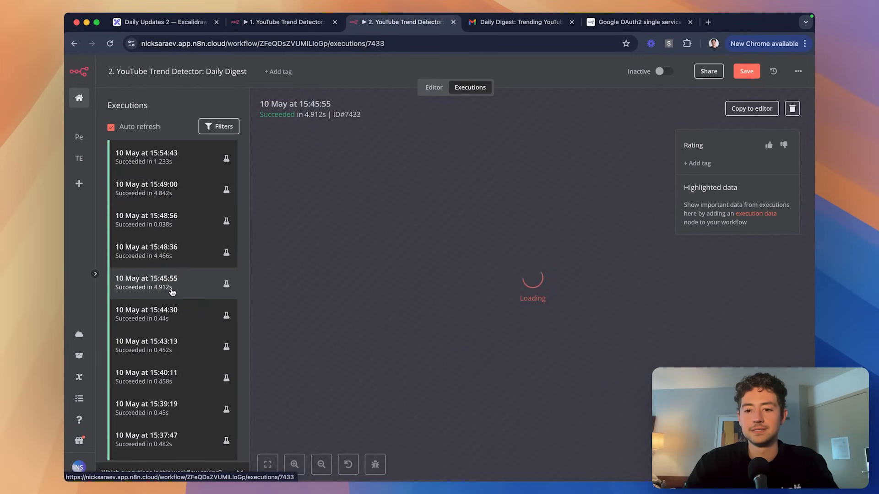
# Inspect the thumb-container markup in that run's Gmail Message HTML.
pyautogui.hscroll(4, 491, 272)
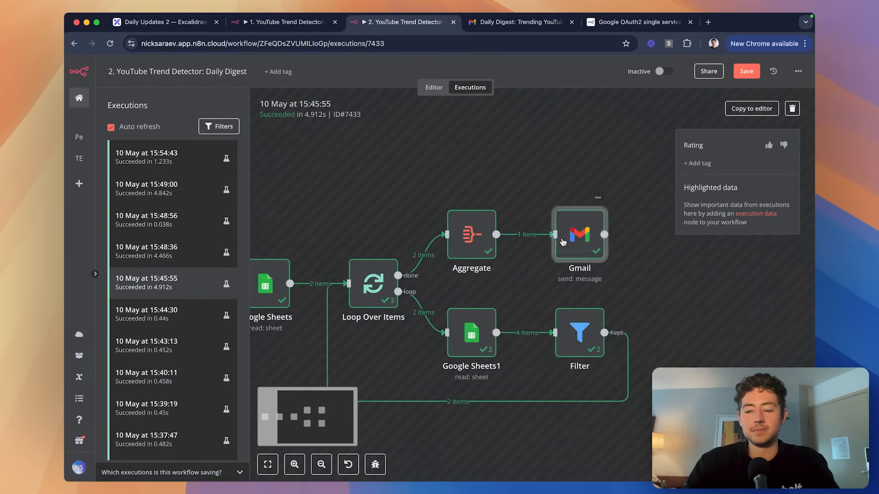
pyautogui.doubleClick(579, 232)
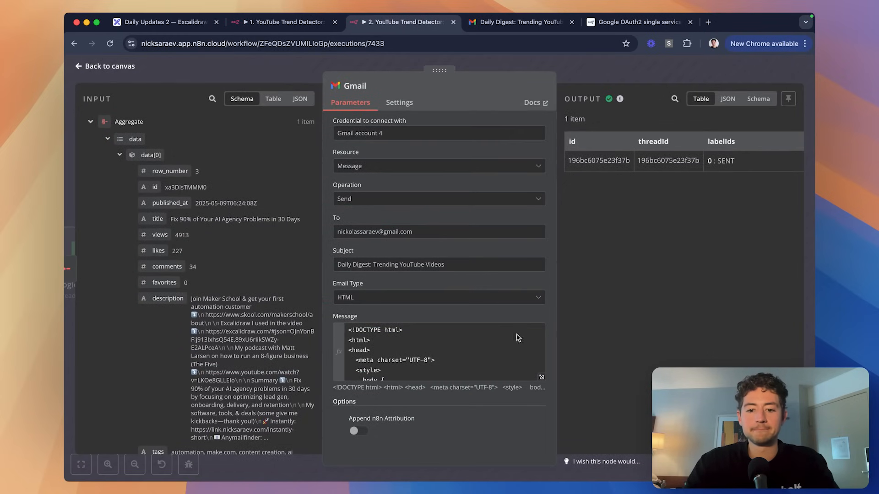
pyautogui.click(542, 376)
pyautogui.scroll(-5, 455, 273)
pyautogui.scroll(-3, 456, 273)
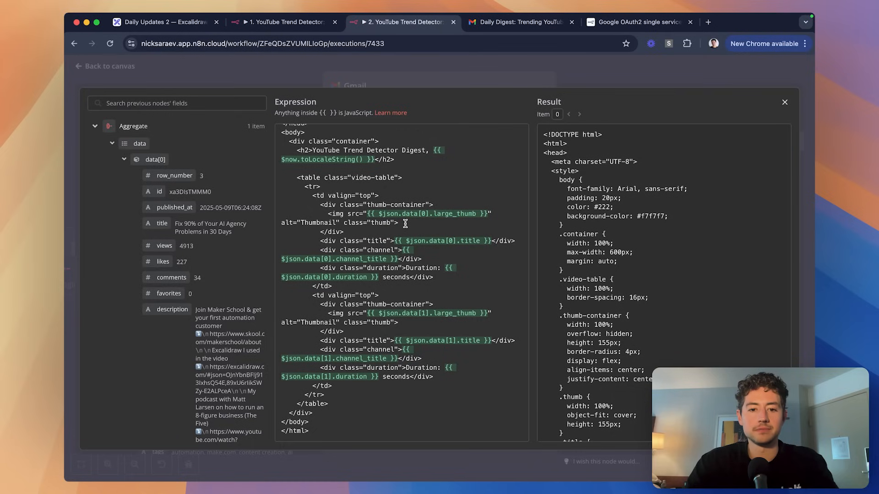
pyautogui.moveTo(320, 205); pyautogui.dragTo(357, 231)
pyautogui.press('super+c')
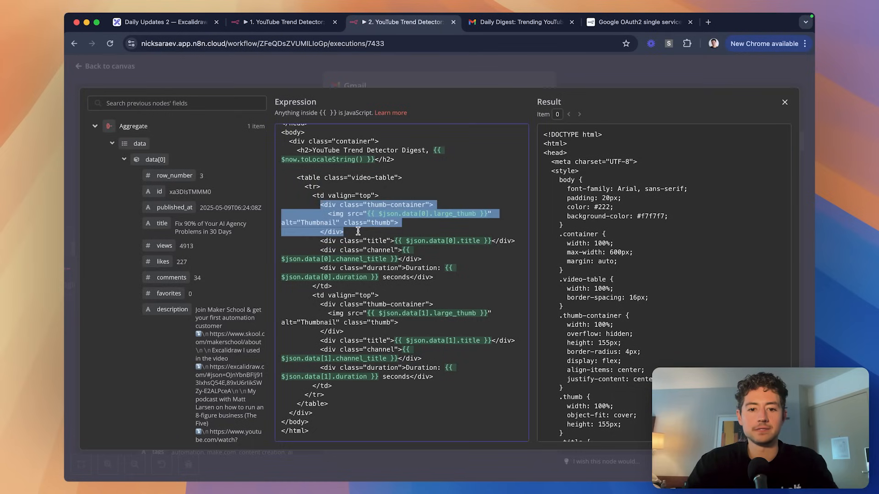
pyautogui.click(365, 233)
pyautogui.click(440, 72)
# Back in the editor, review the Gmail node's current Message HTML.
pyautogui.click(544, 75)
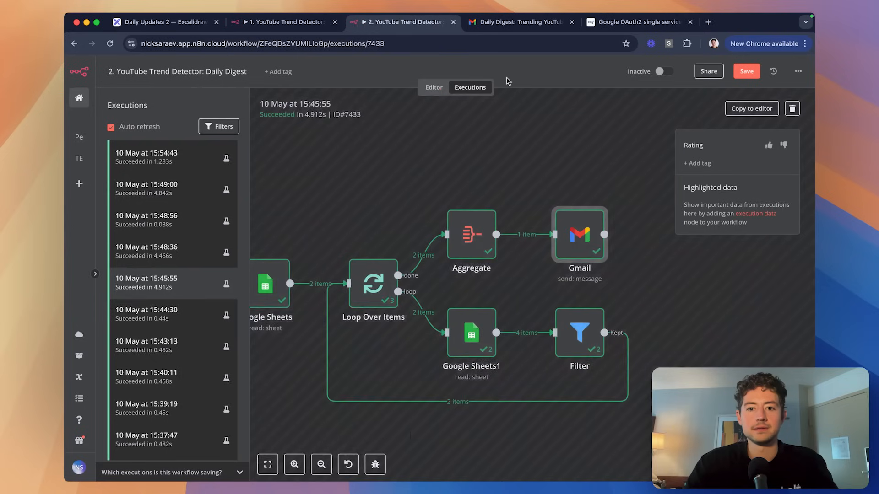
pyautogui.click(446, 92)
pyautogui.doubleClick(509, 230)
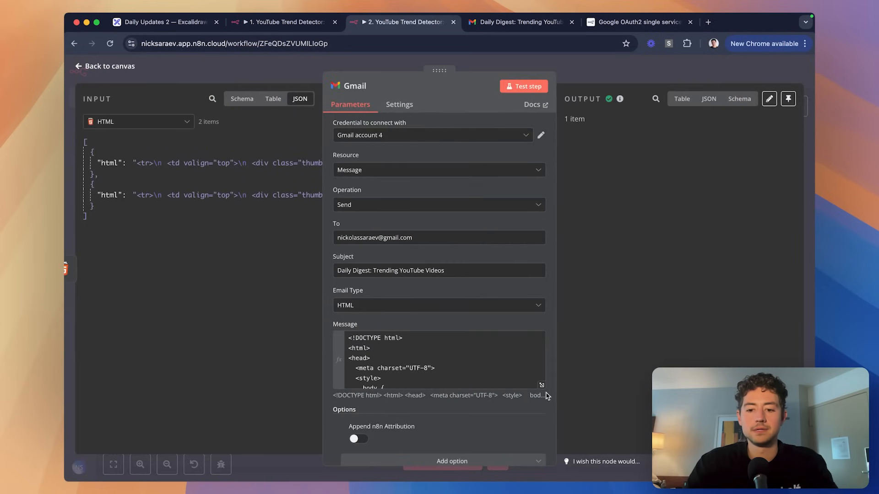
pyautogui.click(545, 390)
pyautogui.scroll(-5, 404, 225)
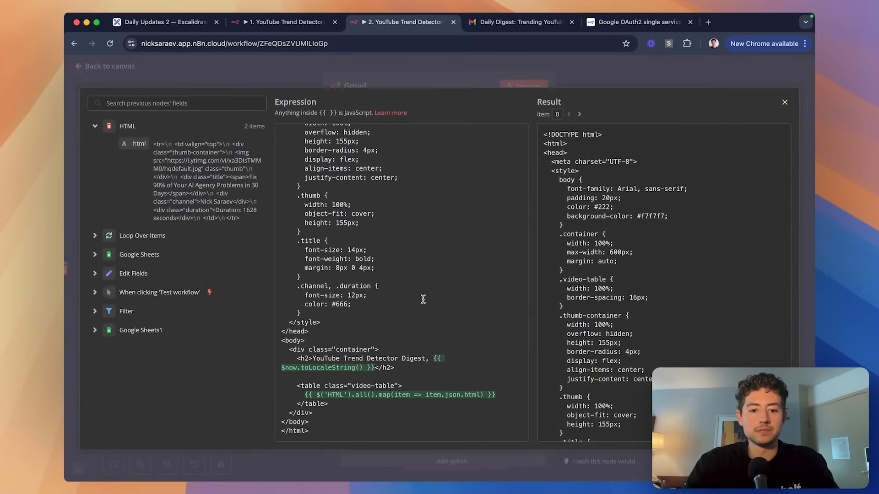
pyautogui.press('Escape')
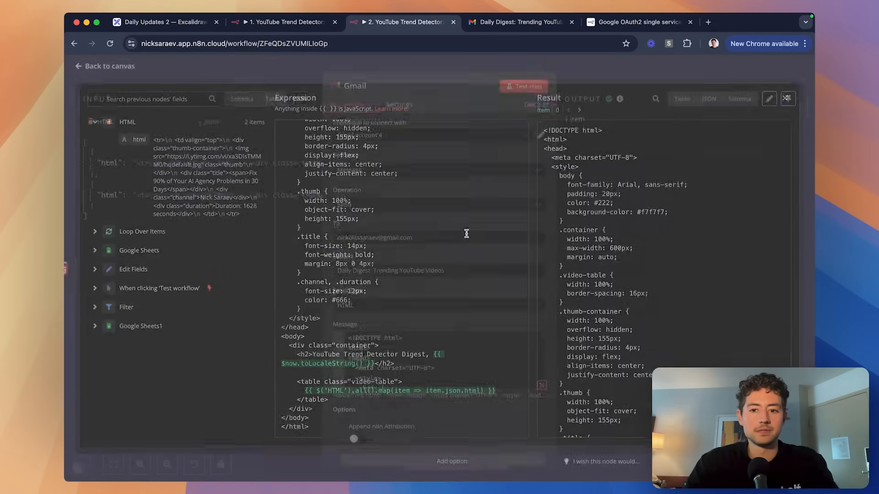
pyautogui.press('Escape')
# Review the HTML node's template and the copied snippet, then reopen the Gmail node.
pyautogui.doubleClick(431, 215)
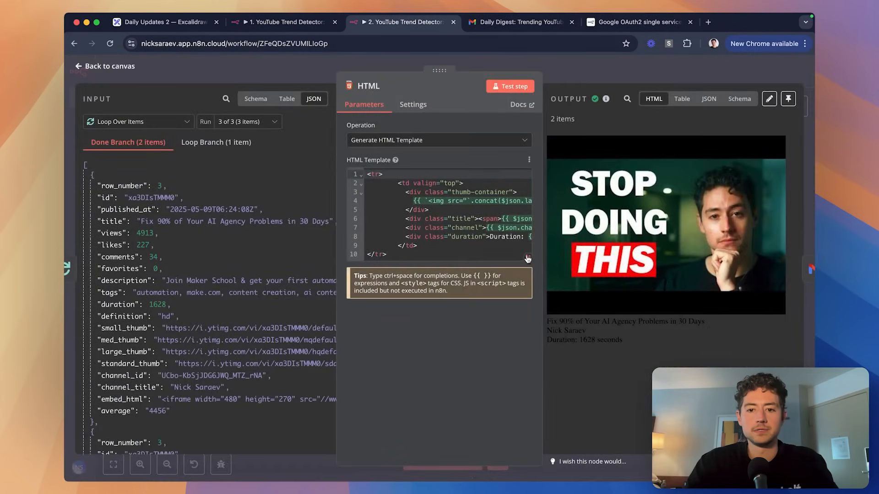
pyautogui.click(527, 257)
pyautogui.click(332, 44)
pyautogui.press('super+v')
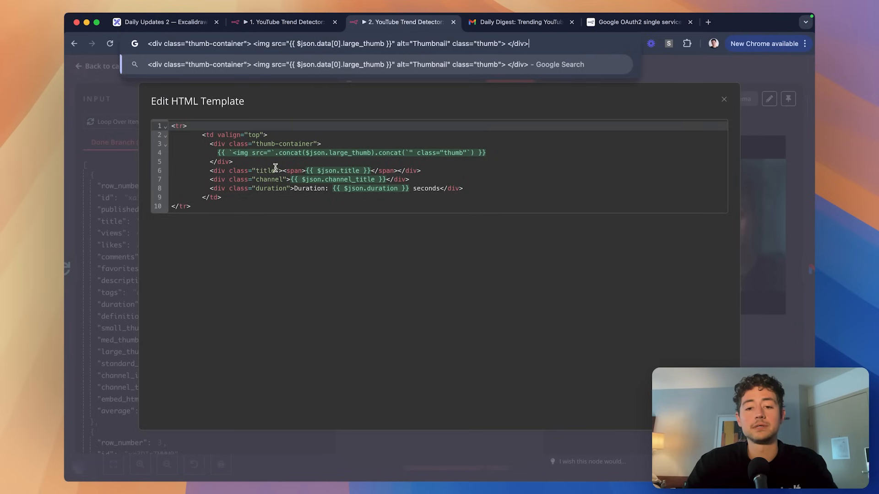
pyautogui.click(718, 69)
pyautogui.click(705, 69)
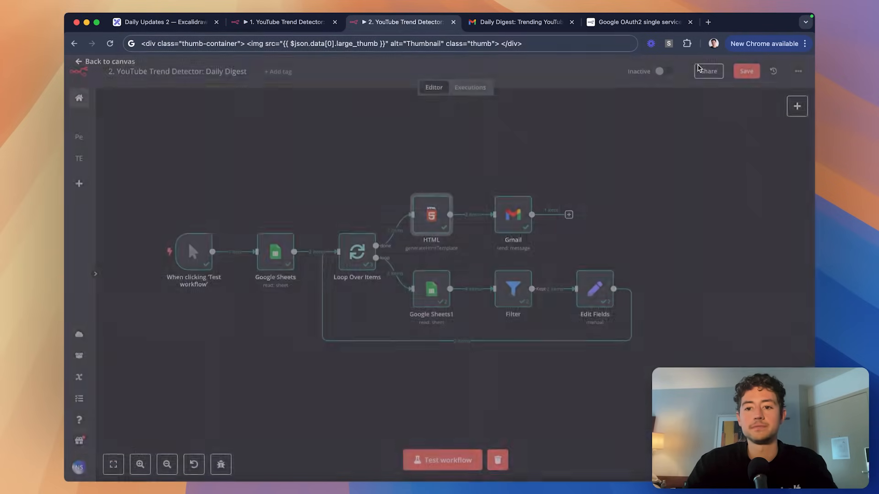
pyautogui.scroll(3, 663, 196)
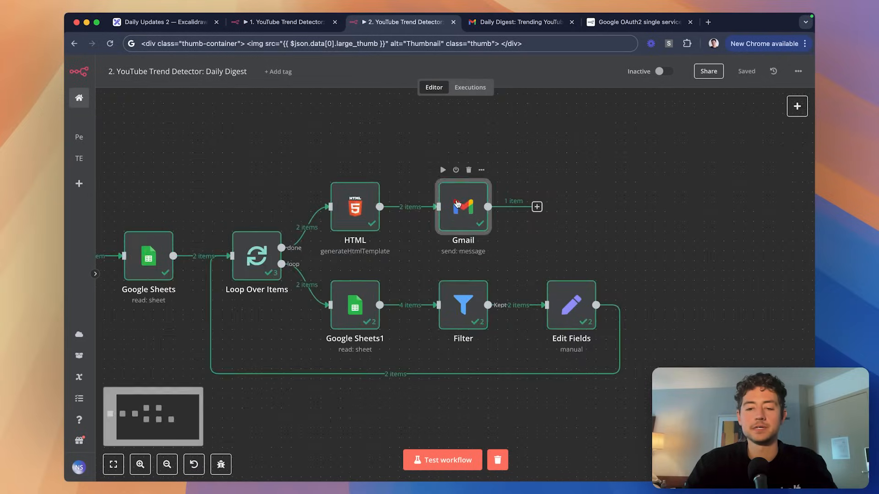
pyautogui.doubleClick(462, 208)
# Search for diffchecker in a new tab and open diffchecker.com.
pyautogui.press('super+t')
pyautogui.write('diffchecker')
pyautogui.press('Return')
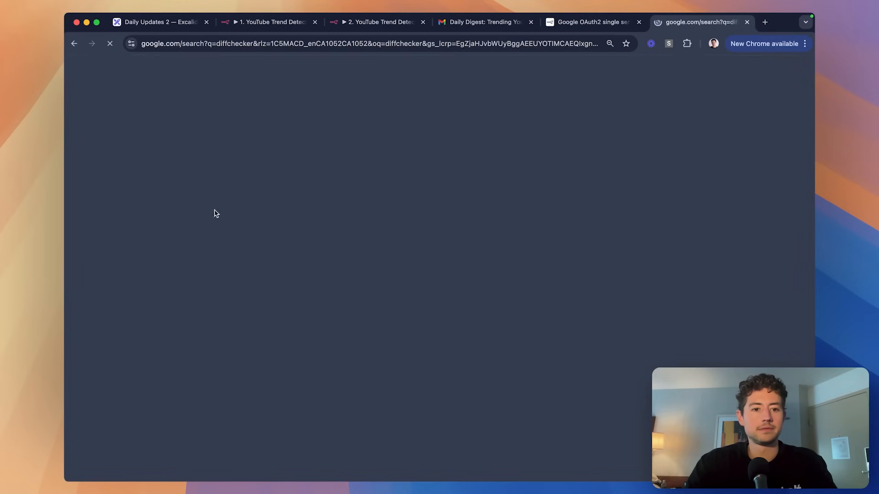
pyautogui.click(221, 152)
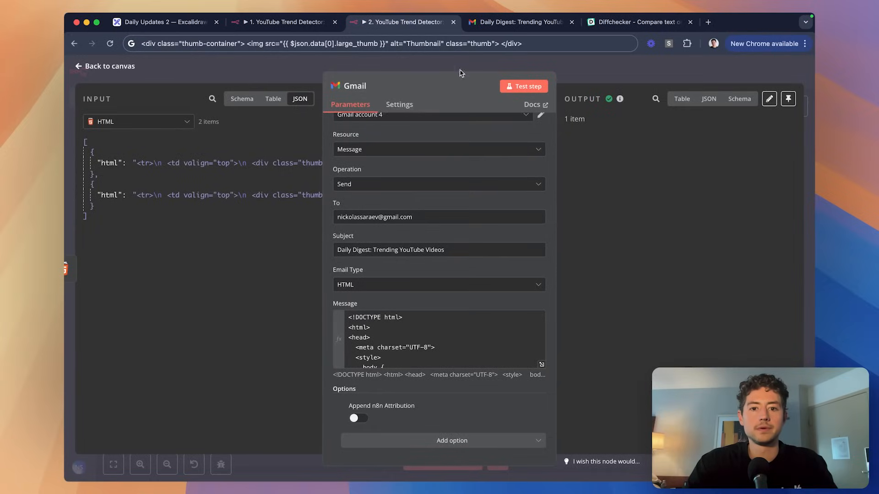
# Re-expand the 15:45:55 run's Gmail Message HTML, then move to the Diffchecker tab.
pyautogui.click(477, 69)
pyautogui.click(470, 87)
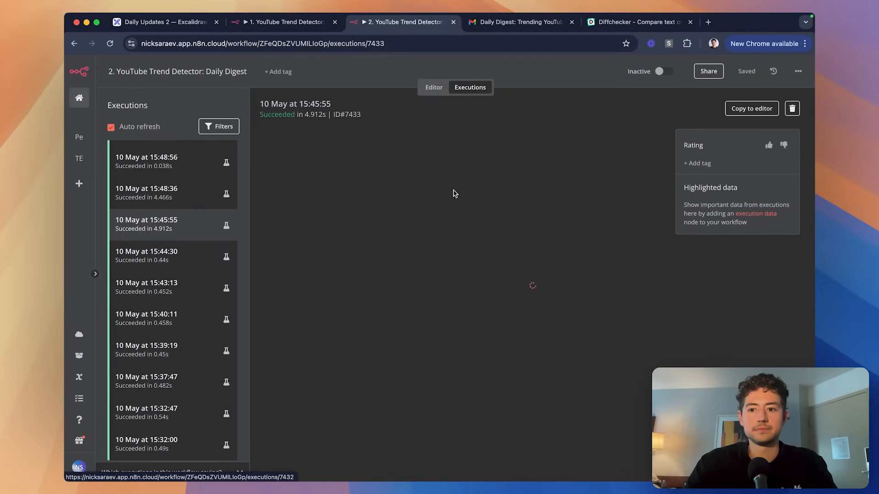
pyautogui.hscroll(5, 707, 288)
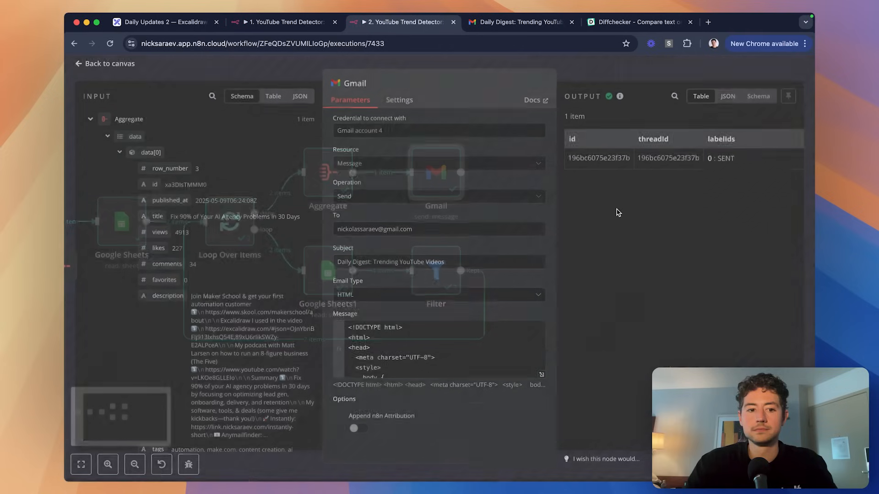
pyautogui.doubleClick(617, 213)
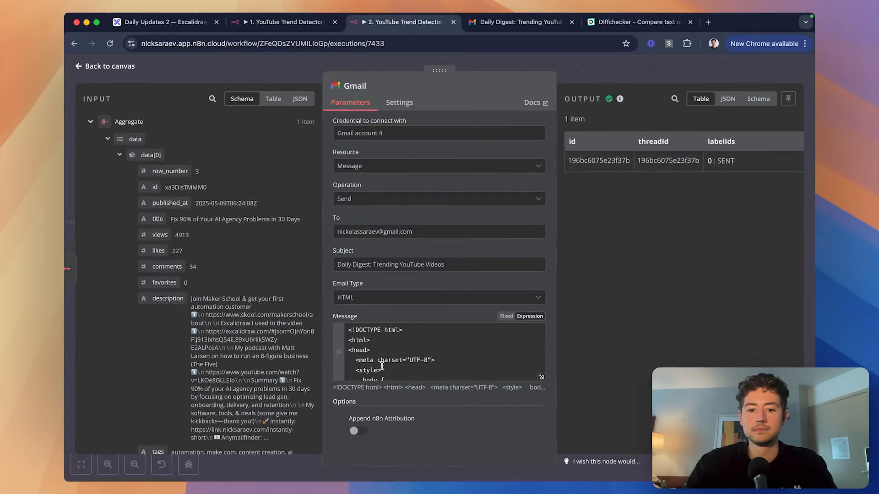
pyautogui.click(541, 378)
pyautogui.scroll(-10, 506, 295)
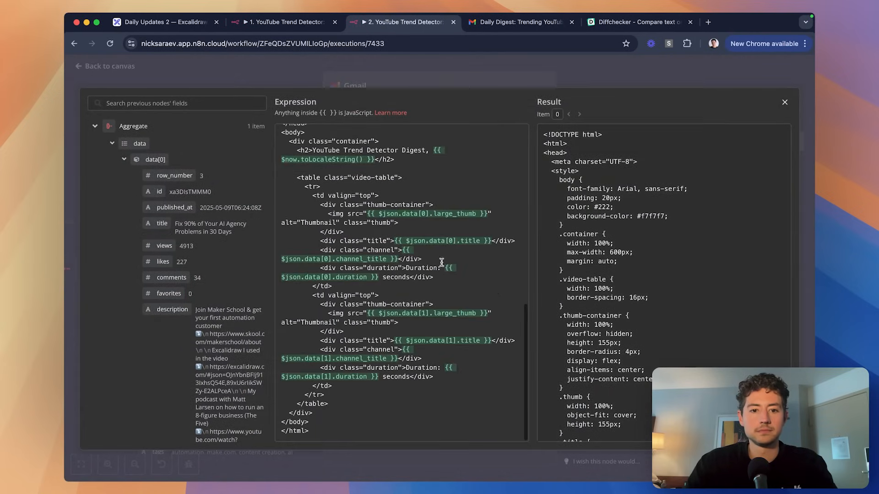
pyautogui.hotkey('ctrl', 'Tab')
pyautogui.hotkey('ctrl', 'Tab')
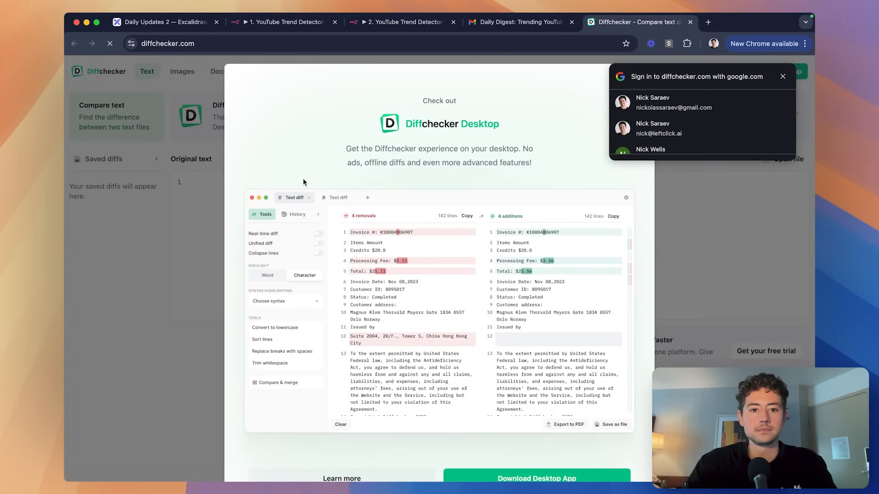
# Dismiss Diffchecker's pop-ups and paste the current email HTML as the original text.
pyautogui.click(781, 77)
pyautogui.click(652, 85)
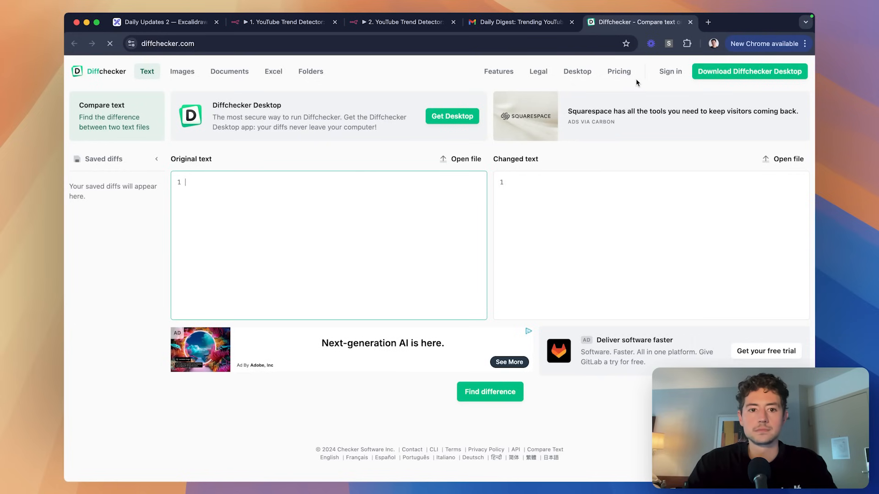
pyautogui.click(350, 224)
pyautogui.hotkey('ctrl', 'v')
pyautogui.scroll(-2, 459, 231)
pyautogui.click(518, 224)
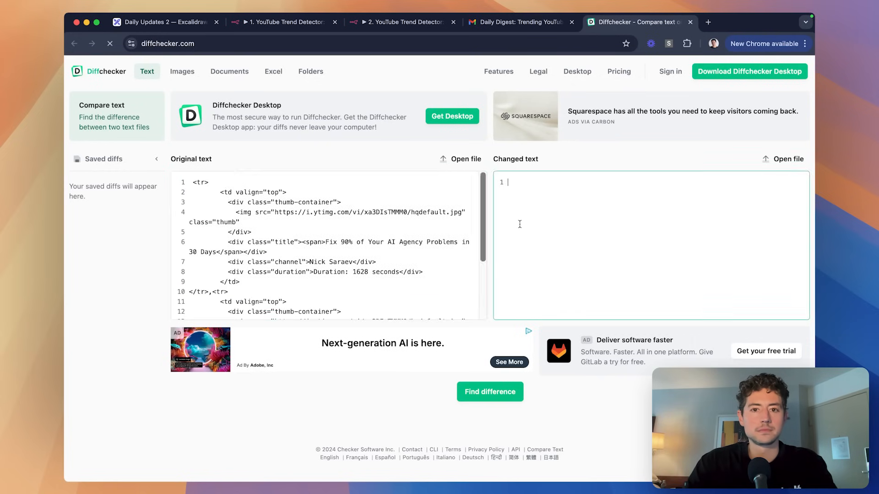
# Copy the old <tr> video-row markup from n8n into the changed text and compare.
pyautogui.hotkey('ctrl', 'shift', 'Tab')
pyautogui.hotkey('ctrl', 'shift', 'Tab')
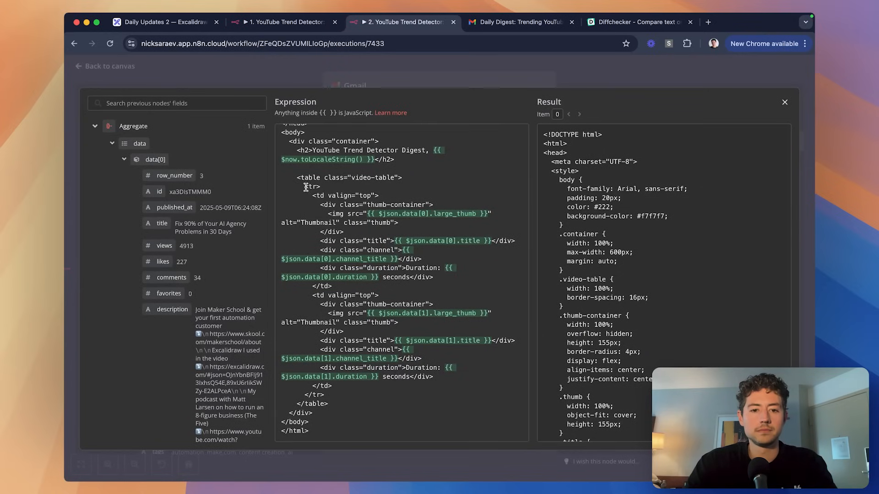
pyautogui.moveTo(306, 187); pyautogui.dragTo(326, 395)
pyautogui.hotkey('ctrl', 'Tab')
pyautogui.hotkey('ctrl', 'Tab')
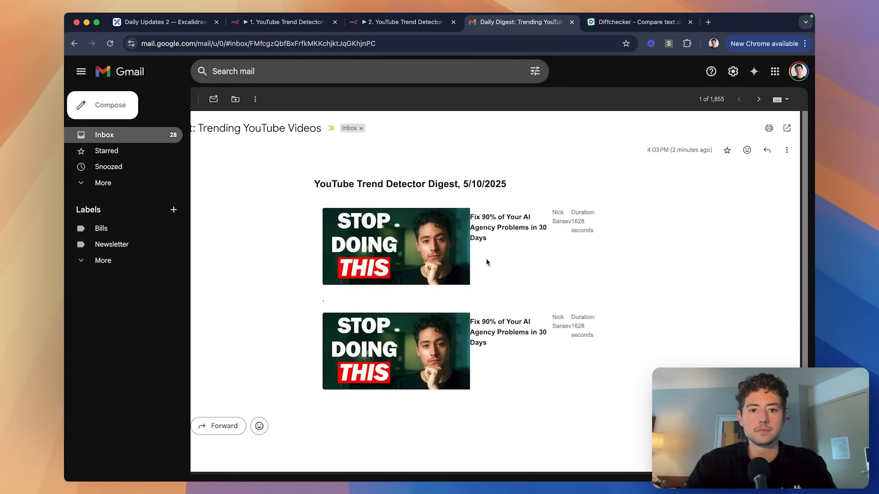
pyautogui.press('cmd+v')
pyautogui.scroll(10, 572, 229)
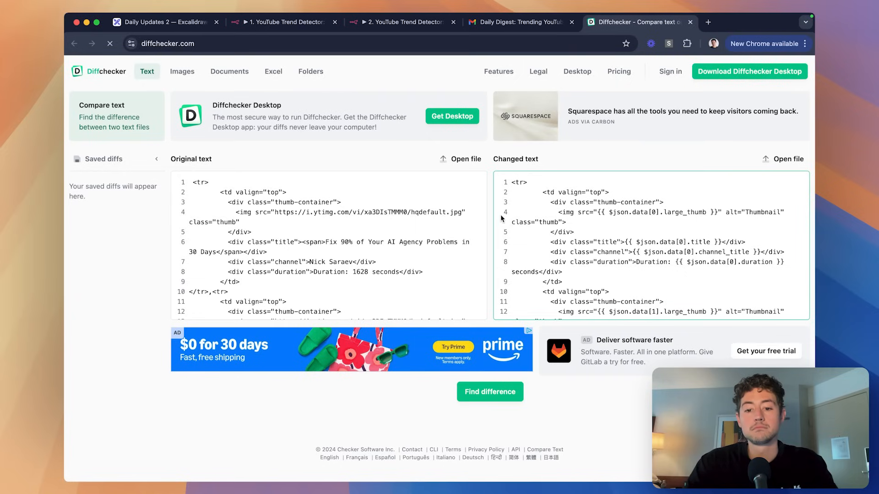
pyautogui.click(507, 385)
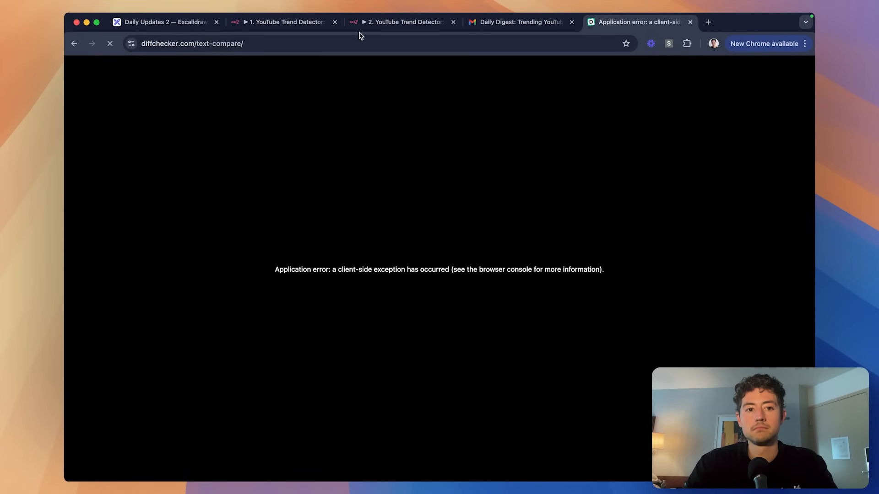
# Close the errored Diffchecker tab and glance at the received digest email.
pyautogui.press('super+w')
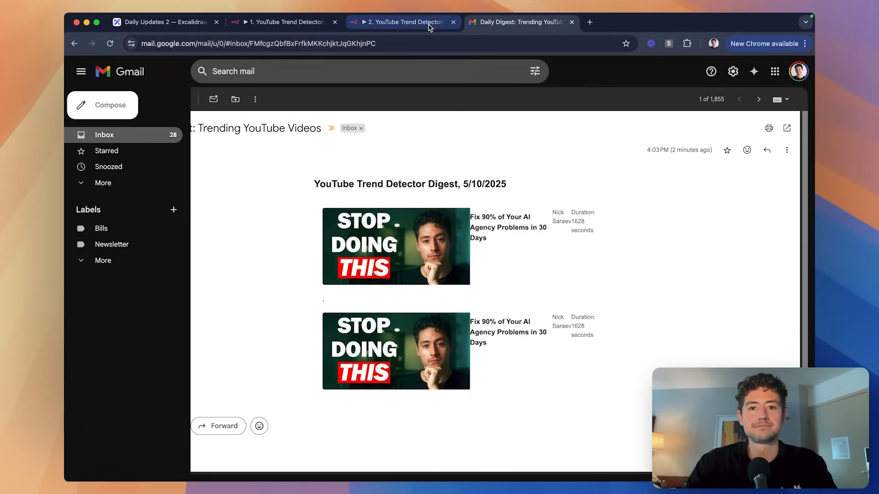
pyautogui.click(428, 25)
pyautogui.click(488, 25)
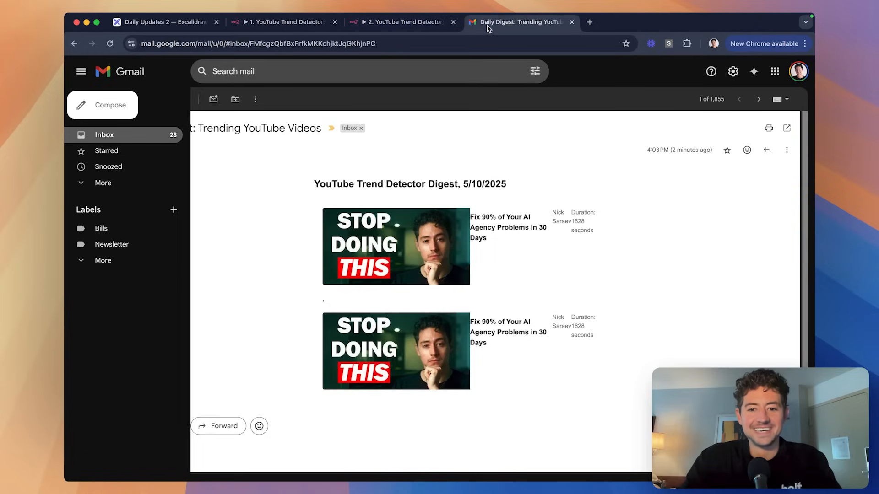
pyautogui.click(421, 32)
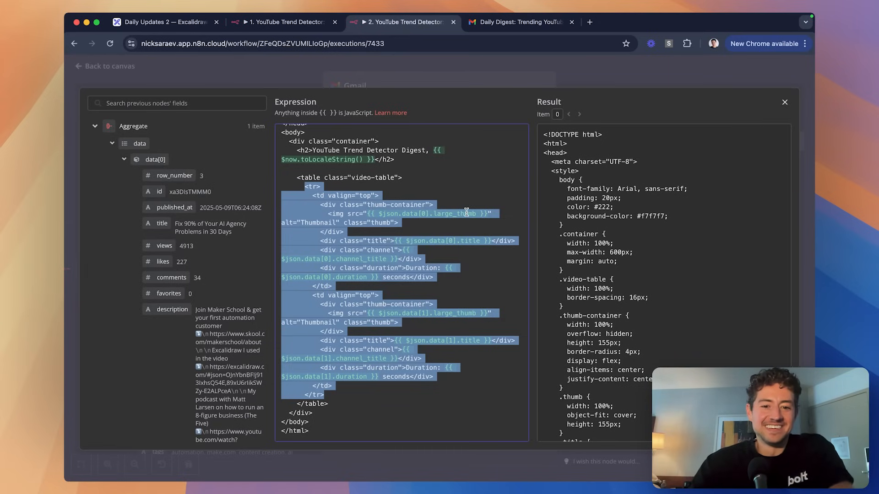
# Scroll through the Gmail node's fully evaluated Message HTML, then return to the Gmail inbox.
pyautogui.click(602, 65)
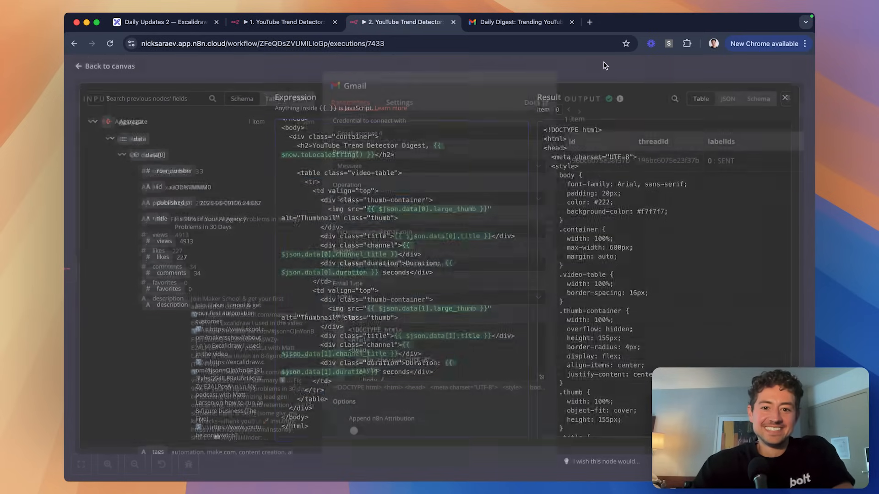
pyautogui.click(390, 75)
pyautogui.click(427, 89)
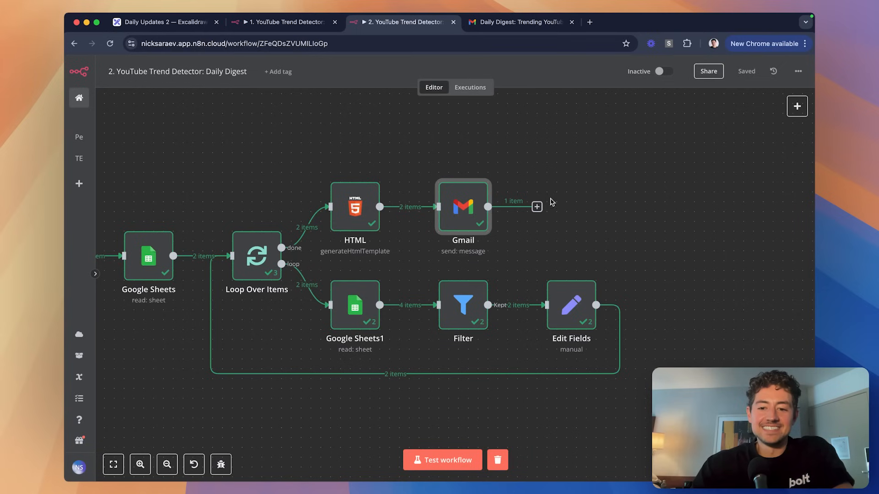
pyautogui.doubleClick(461, 221)
pyautogui.scroll(-1, 515, 239)
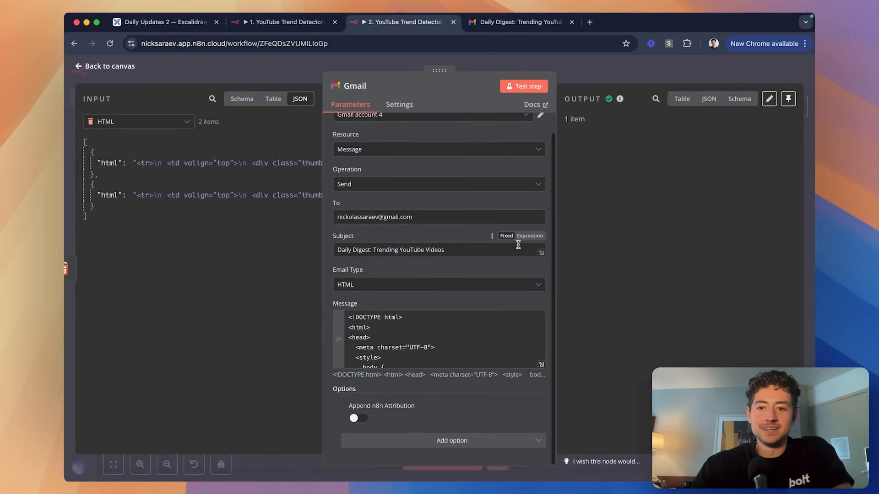
pyautogui.click(541, 366)
pyautogui.scroll(-10, 482, 262)
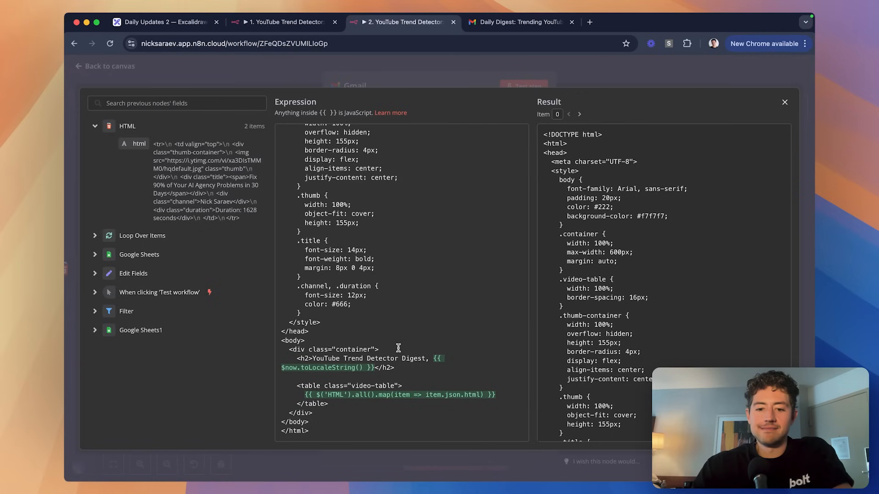
pyautogui.scroll(-10, 650, 318)
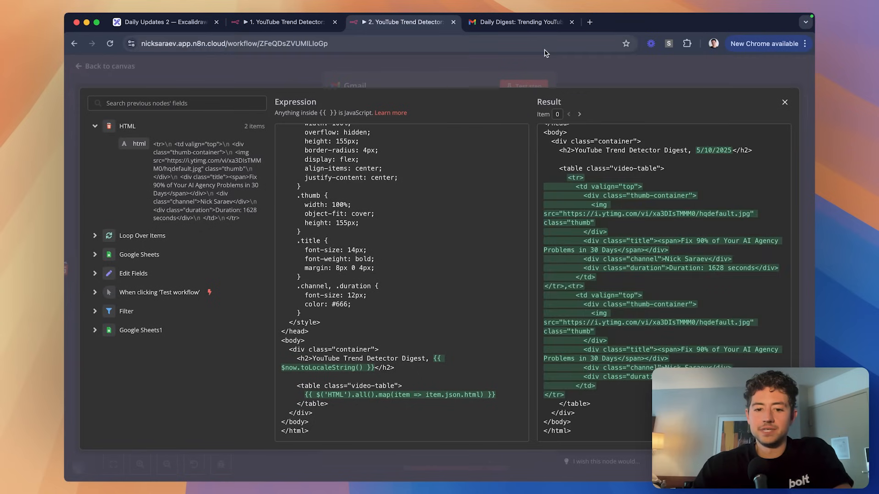
pyautogui.click(522, 23)
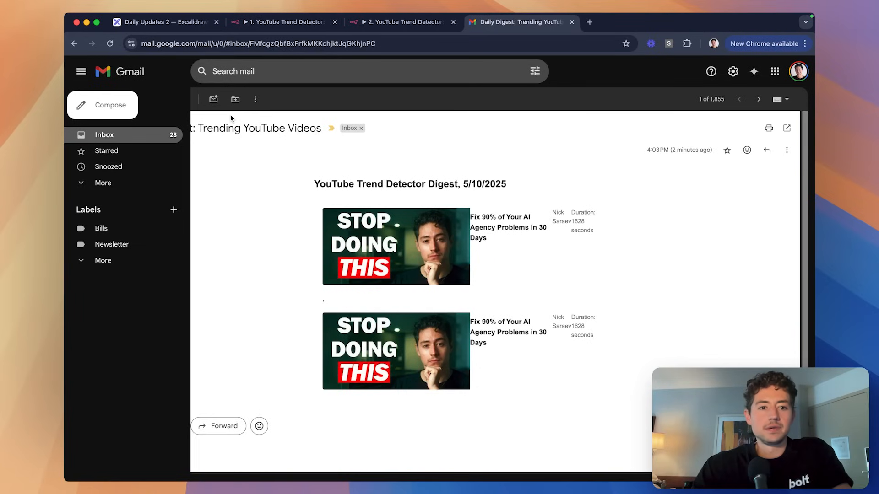
pyautogui.click(171, 135)
pyautogui.click(388, 178)
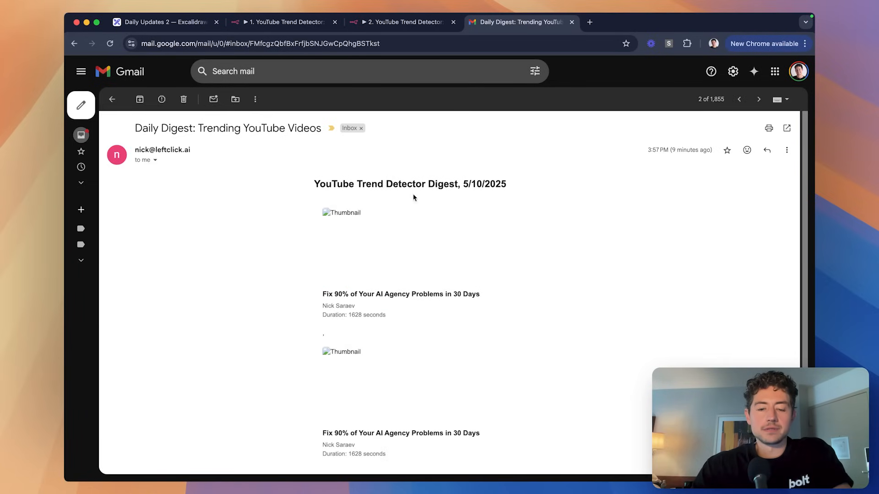
pyautogui.press('super+[')
pyautogui.click(327, 205)
pyautogui.press('super+alt+i')
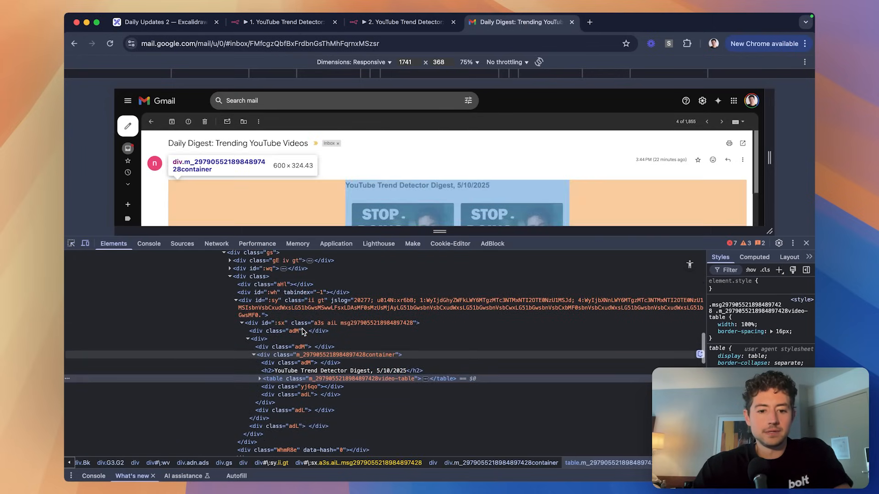
pyautogui.scroll(-3, 302, 332)
pyautogui.click(259, 309)
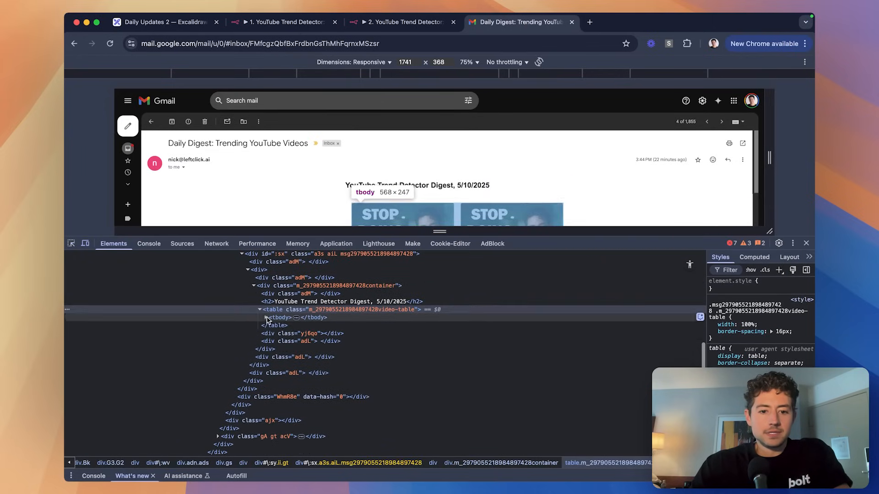
pyautogui.click(266, 317)
pyautogui.click(272, 325)
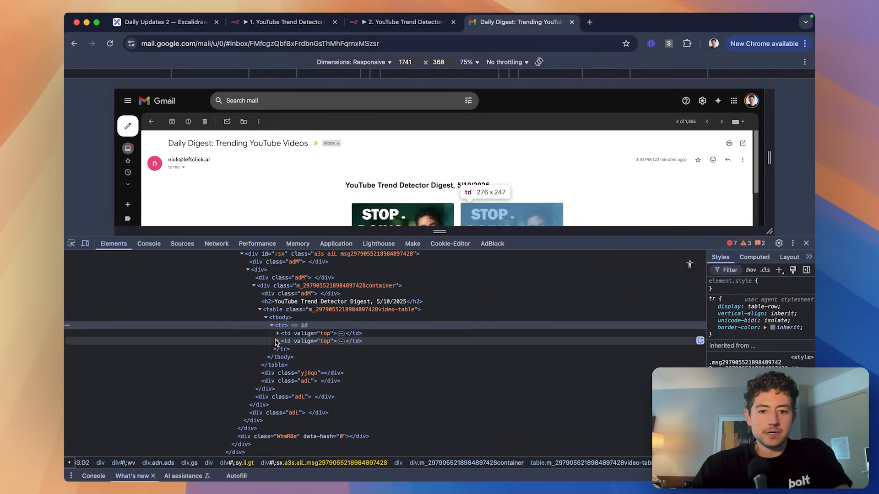
pyautogui.click(277, 334)
pyautogui.click(277, 381)
pyautogui.scroll(-1, 279, 366)
pyautogui.click(284, 313)
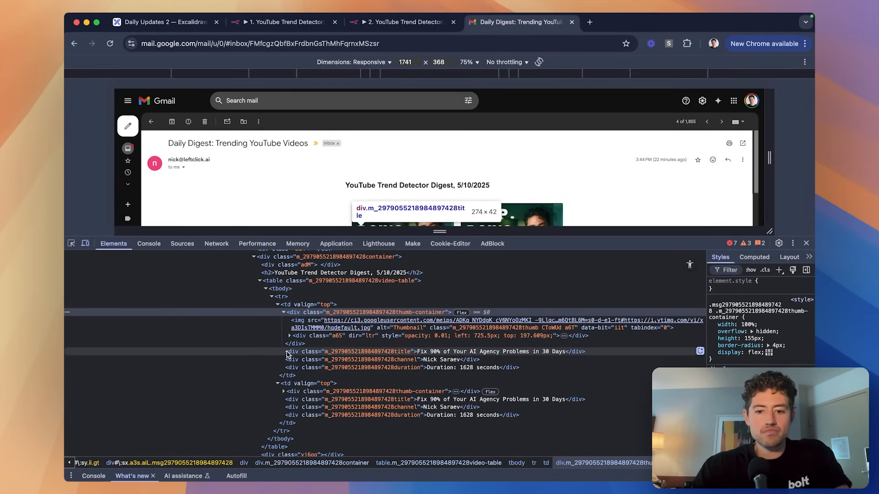
pyautogui.click(284, 391)
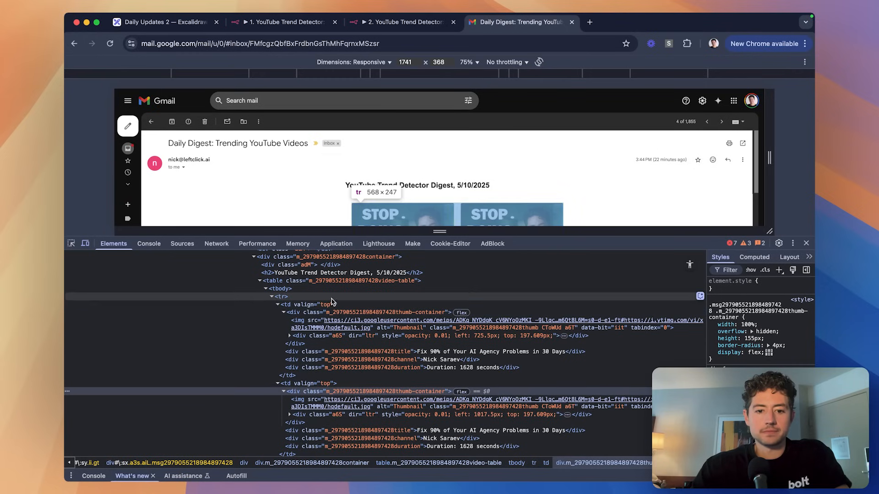
pyautogui.click(335, 313)
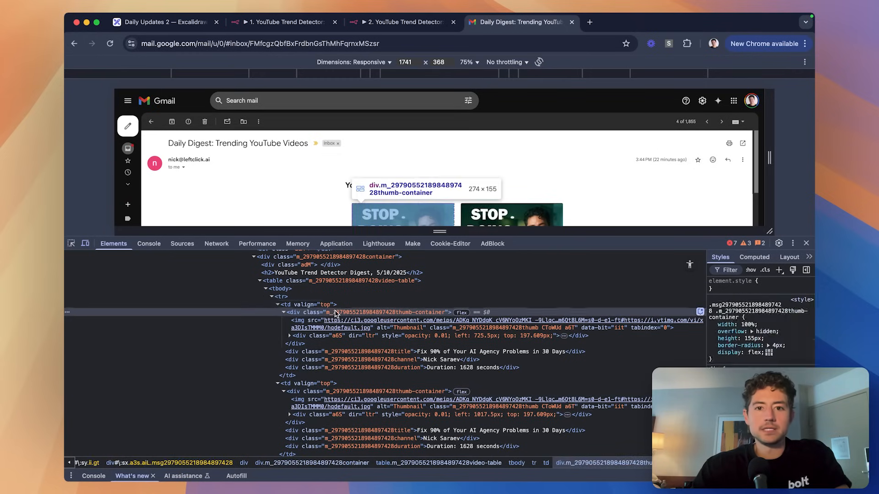
pyautogui.hotkey('ctrl', 'shift', 'Tab')
pyautogui.hotkey('ctrl', 'Tab')
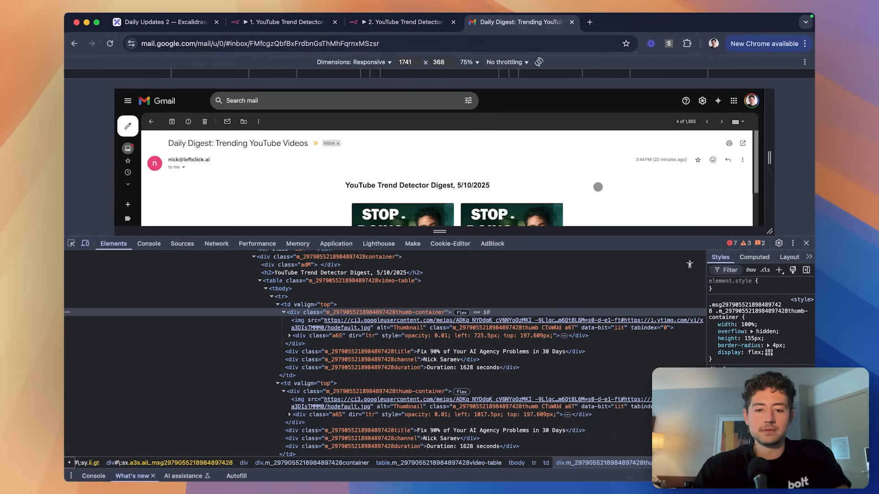
pyautogui.hotkey('ctrl', 'shift', 'Tab')
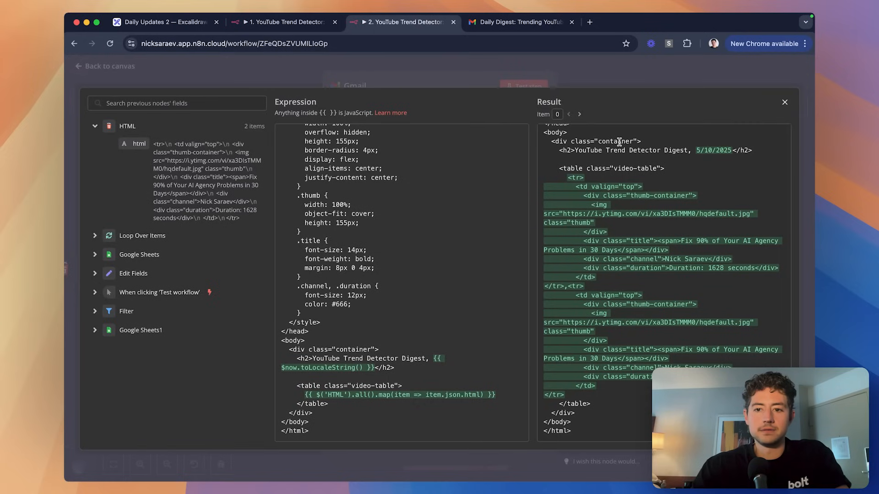
pyautogui.press('Escape')
pyautogui.press('Escape')
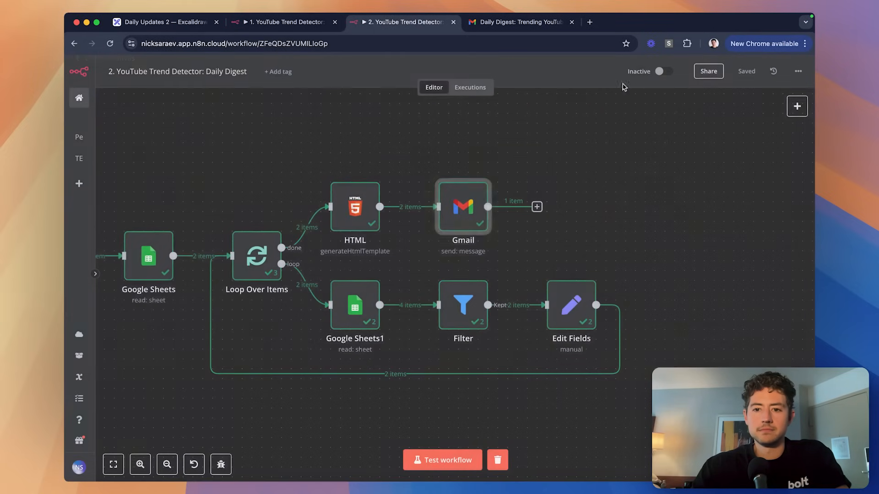
pyautogui.hscroll(-2, 539, 211)
pyautogui.hotkey('ctrl', 'shift', 'Tab')
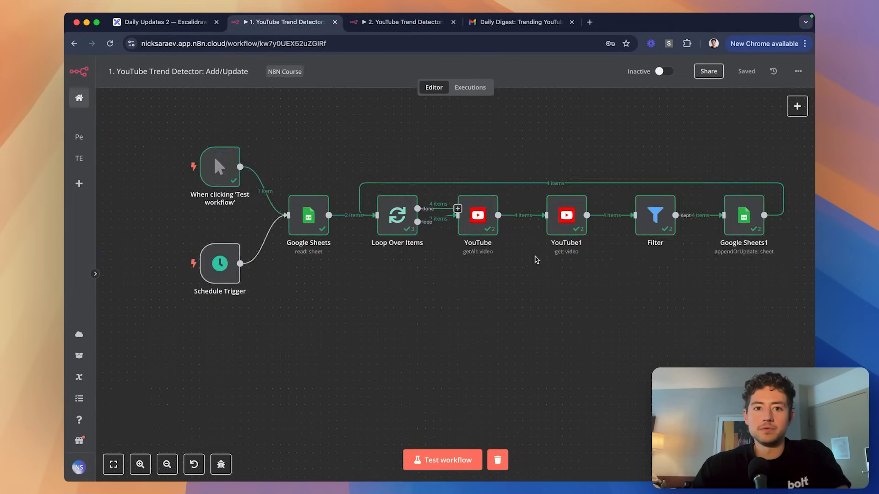
pyautogui.hotkey('ctrl', 'Tab')
pyautogui.hotkey('ctrl', 'Tab')
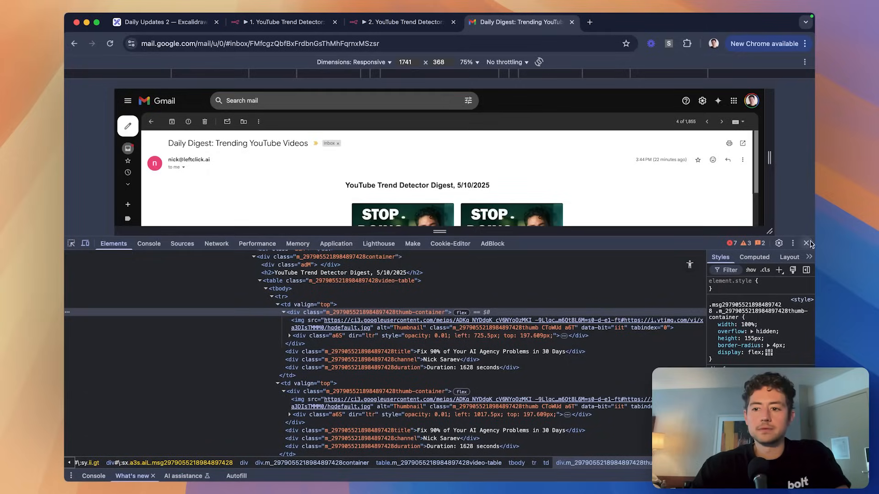
pyautogui.click(805, 243)
pyautogui.click(83, 136)
# Reopen the newest digest email, then check the HTML node's details in n8n.
pyautogui.click(323, 149)
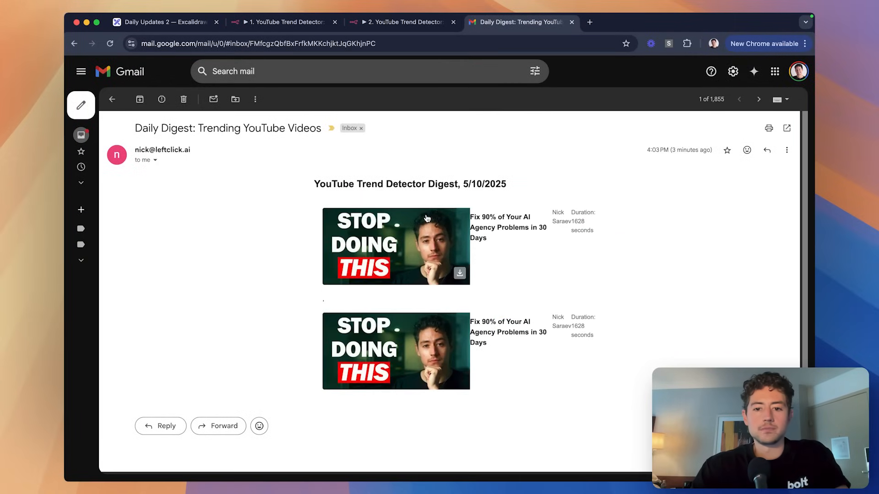
pyautogui.hotkey('ctrl', 'shift', 'Tab')
pyautogui.hscroll(-5, 506, 156)
pyautogui.scroll(-2, 506, 155)
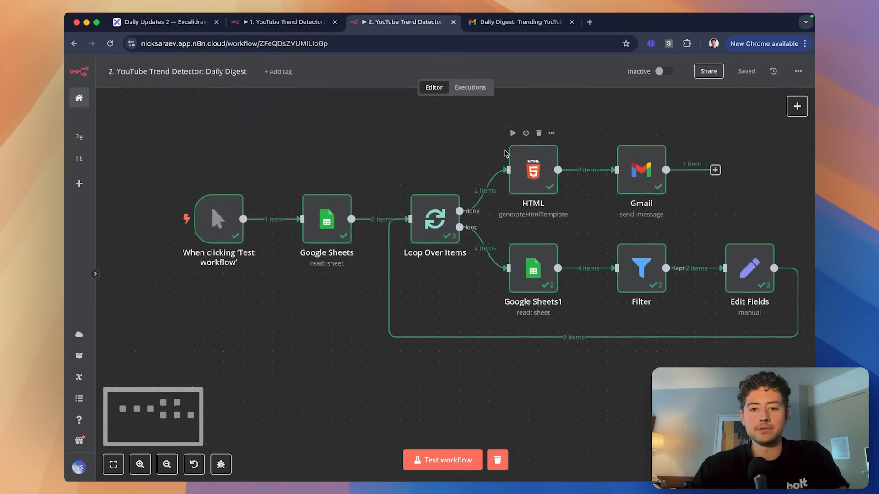
pyautogui.scroll(1, 668, 182)
pyautogui.hscroll(1, 668, 182)
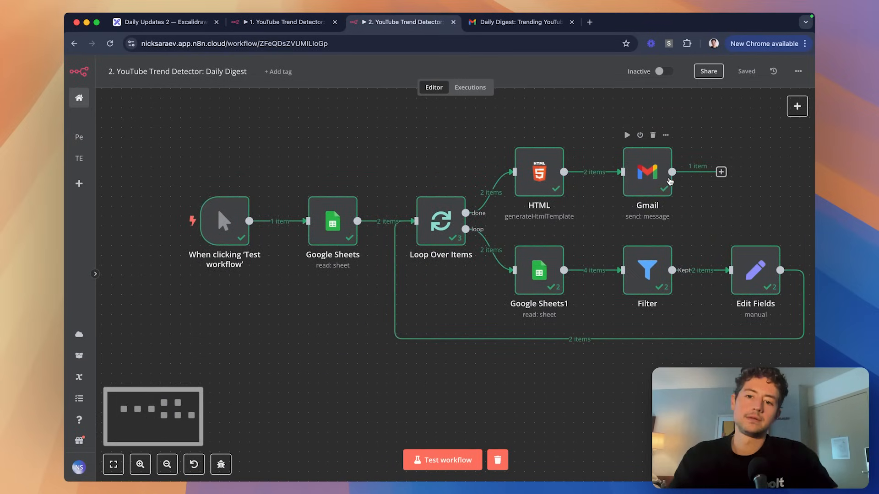
pyautogui.click(540, 179)
pyautogui.doubleClick(540, 179)
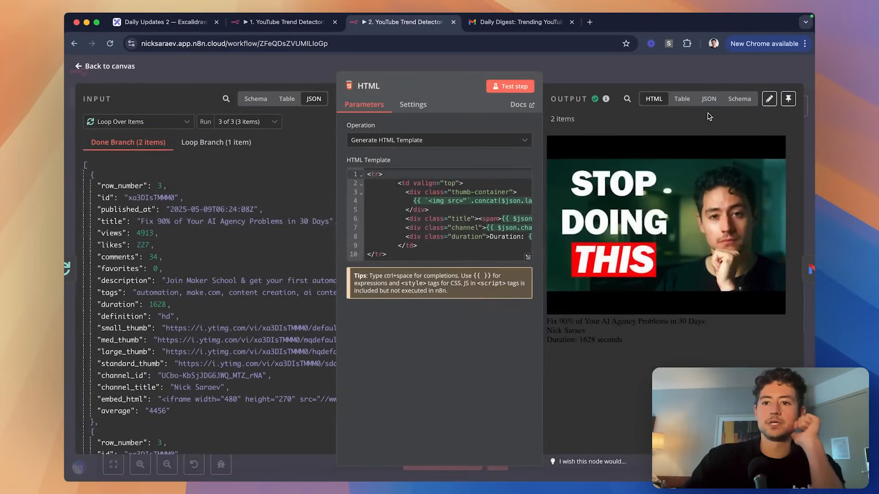
pyautogui.click(679, 75)
# Review Loop Over Items output for run 3 of 3 in table and JSON views.
pyautogui.hscroll(3, 494, 207)
pyautogui.scroll(-1, 494, 207)
pyautogui.hscroll(2, 494, 206)
pyautogui.scroll(2, 495, 207)
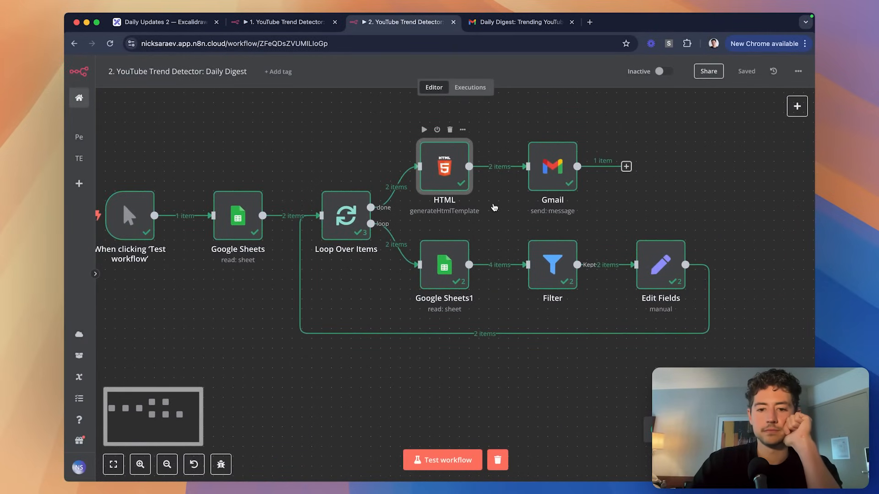
pyautogui.doubleClick(339, 209)
pyautogui.click(615, 122)
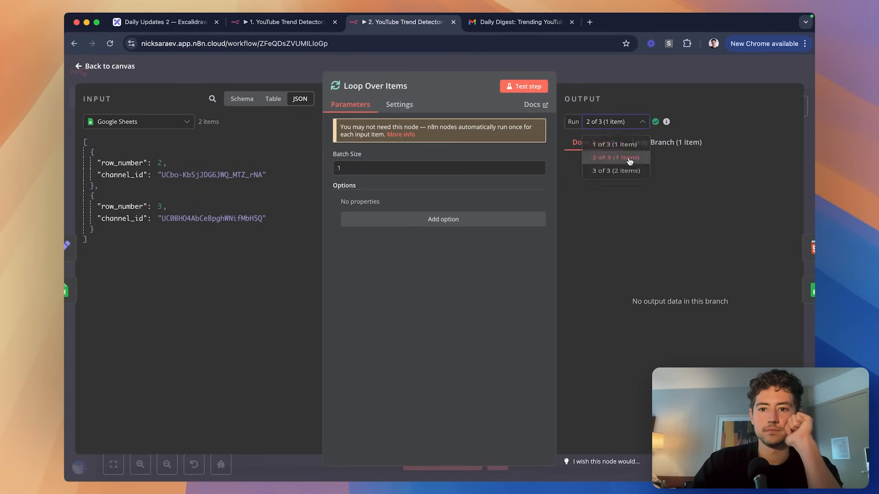
pyautogui.click(628, 170)
pyautogui.click(719, 101)
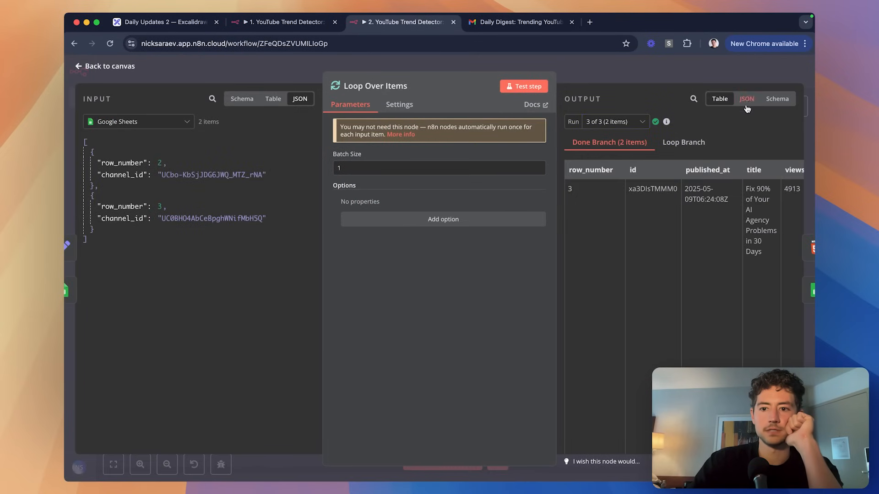
pyautogui.click(745, 98)
pyautogui.scroll(-5, 723, 203)
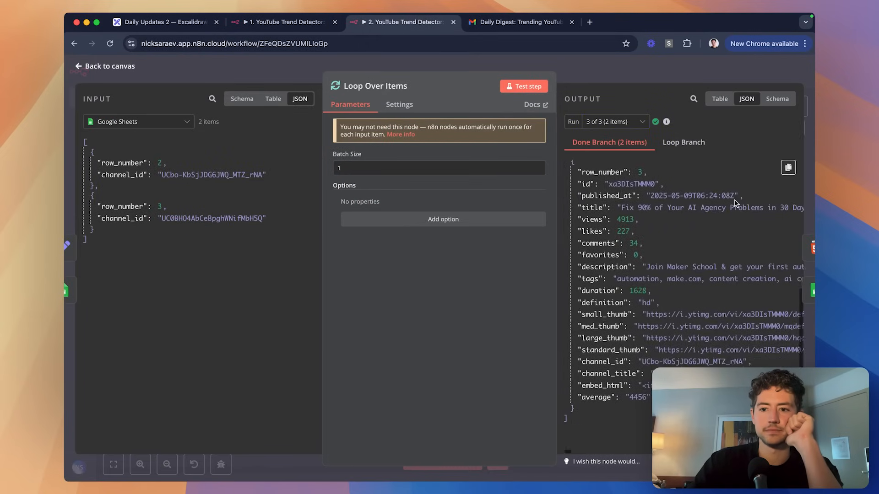
pyautogui.scroll(-10, 735, 203)
pyautogui.press('Escape')
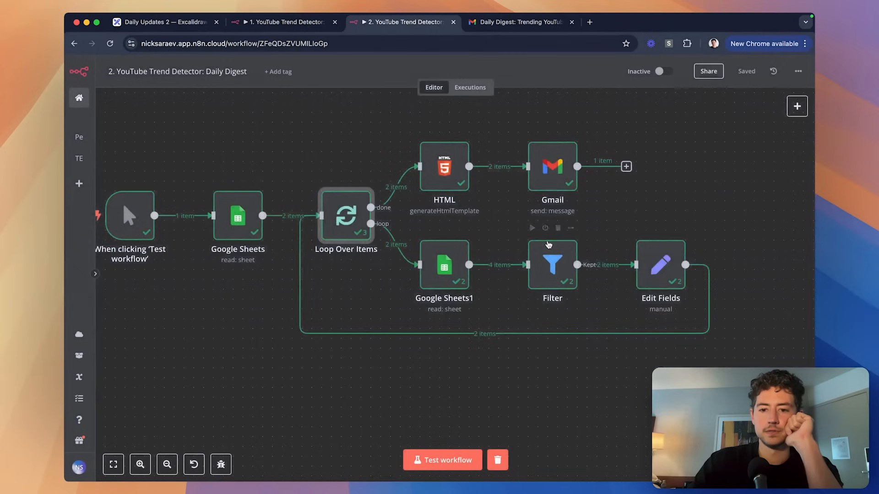
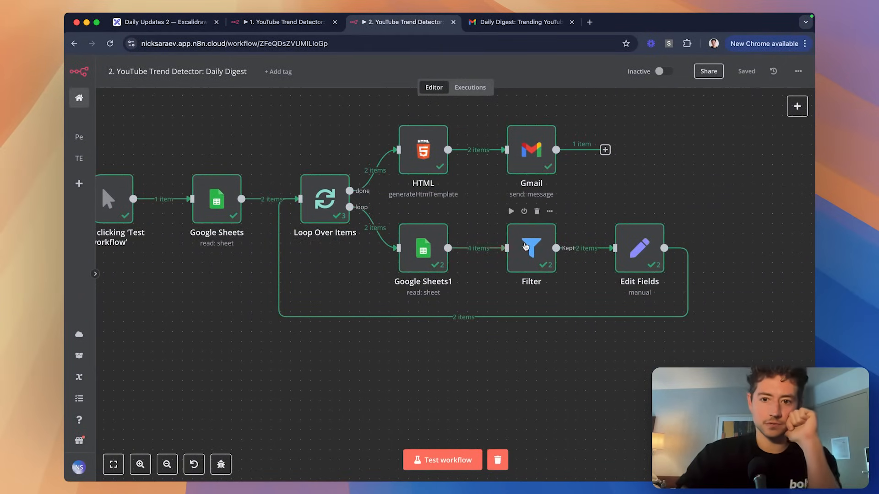
# Compare the Edit Fields average across the runs, then clear the previous execution data.
pyautogui.click(641, 246)
pyautogui.doubleClick(641, 246)
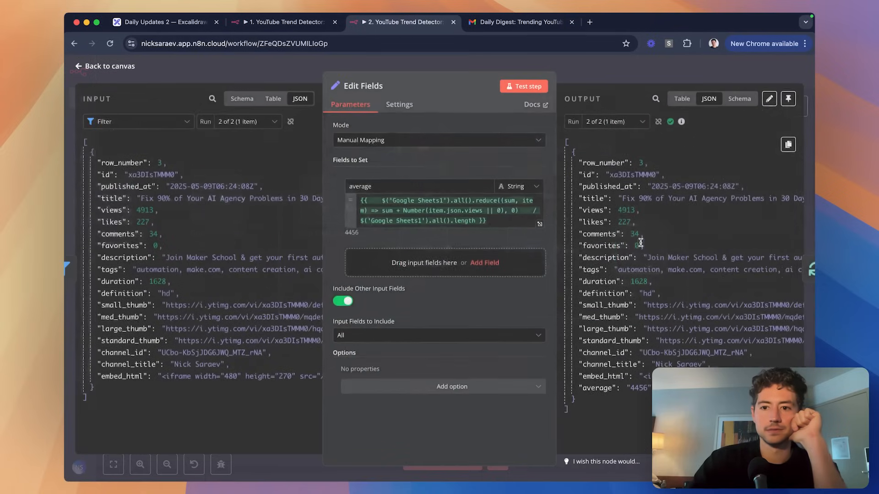
pyautogui.click(630, 146)
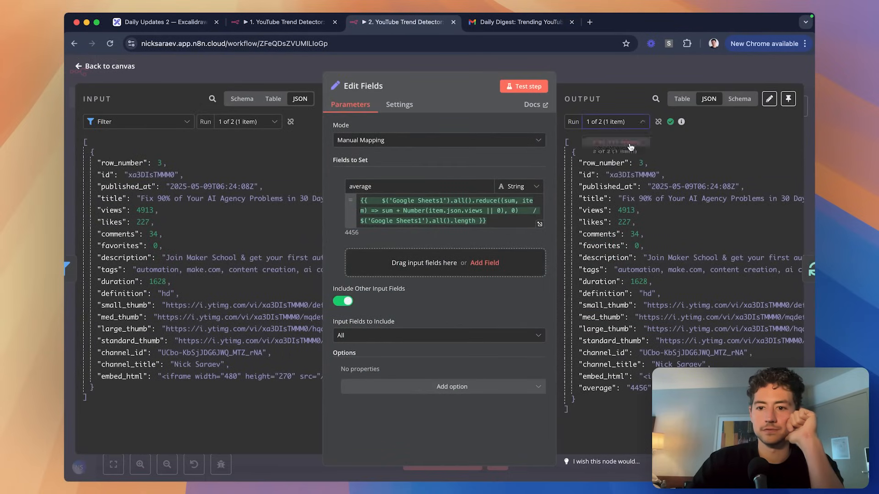
pyautogui.click(634, 124)
pyautogui.click(639, 161)
pyautogui.press('Escape')
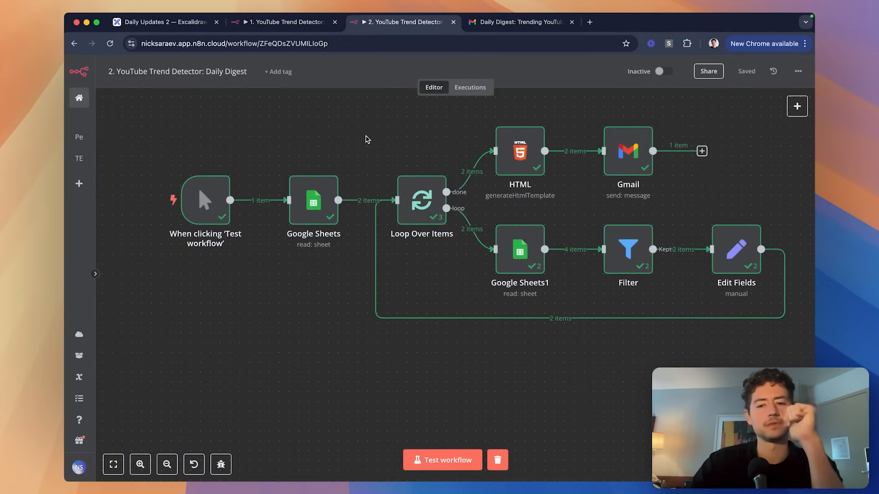
pyautogui.click(499, 459)
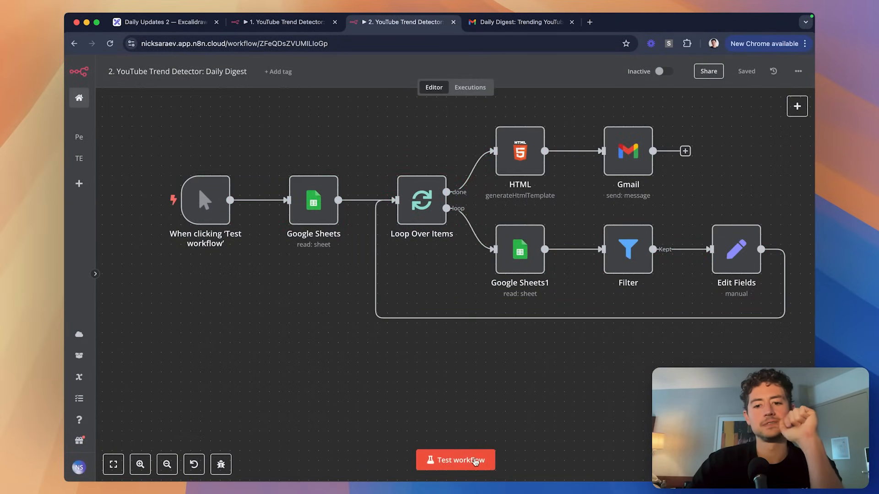
# Start a fresh test run and inspect the Google Sheets node's rows.
pyautogui.click(471, 460)
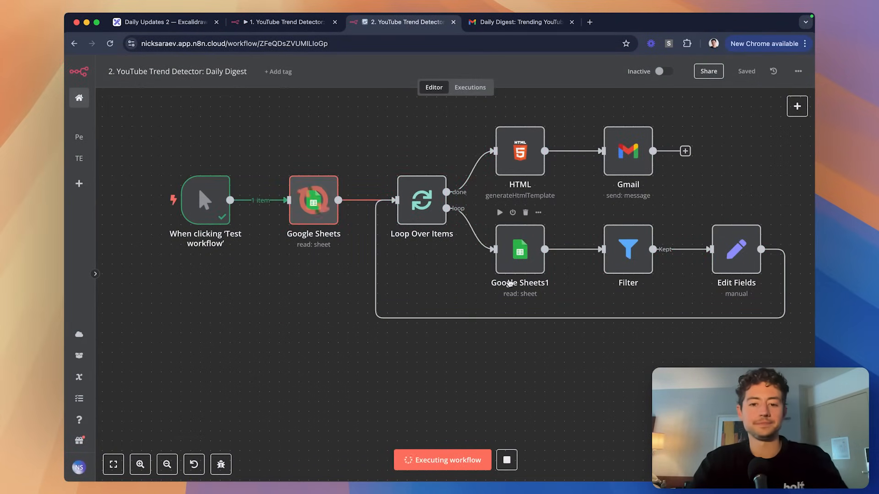
pyautogui.hscroll(1, 556, 261)
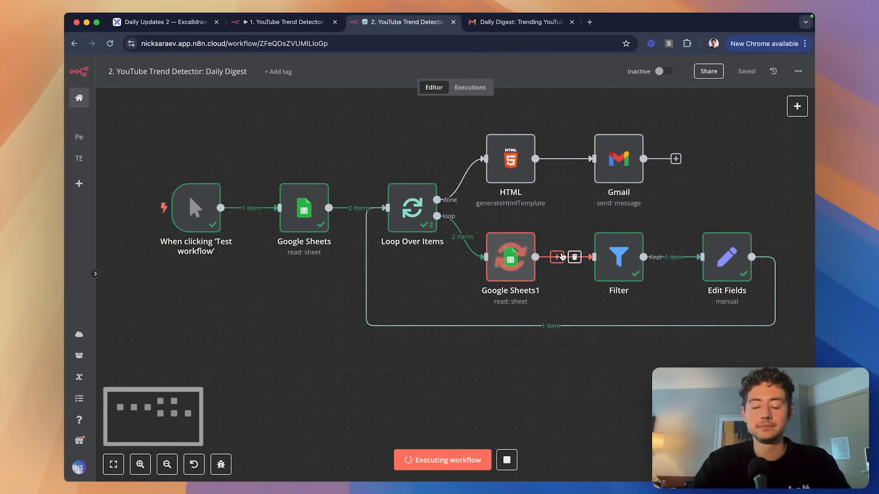
pyautogui.hscroll(2, 637, 300)
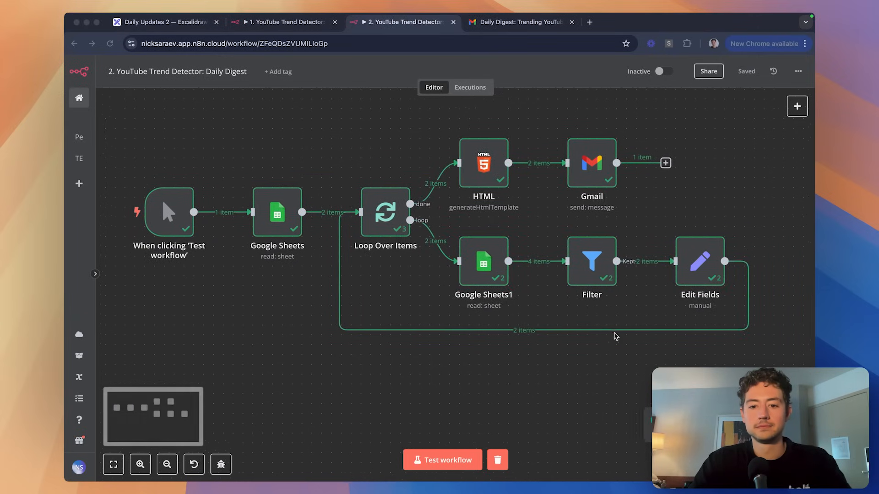
pyautogui.click(262, 217)
pyautogui.doubleClick(263, 217)
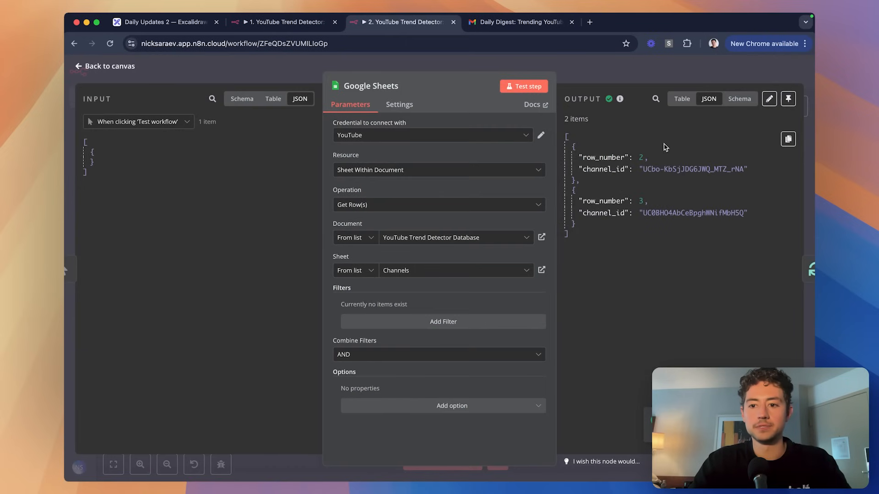
pyautogui.press('Escape')
# Check Google Sheets1's fetched videos for the first and second loop runs.
pyautogui.hscroll(2, 339, 207)
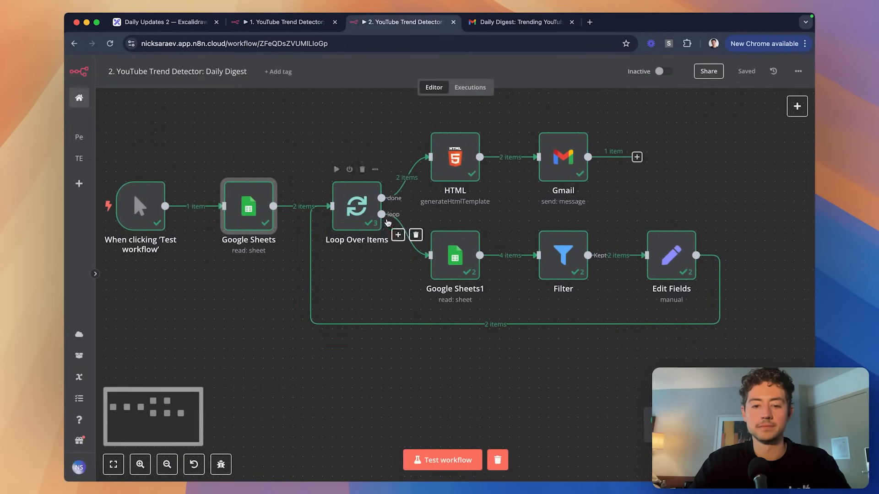
pyautogui.doubleClick(453, 255)
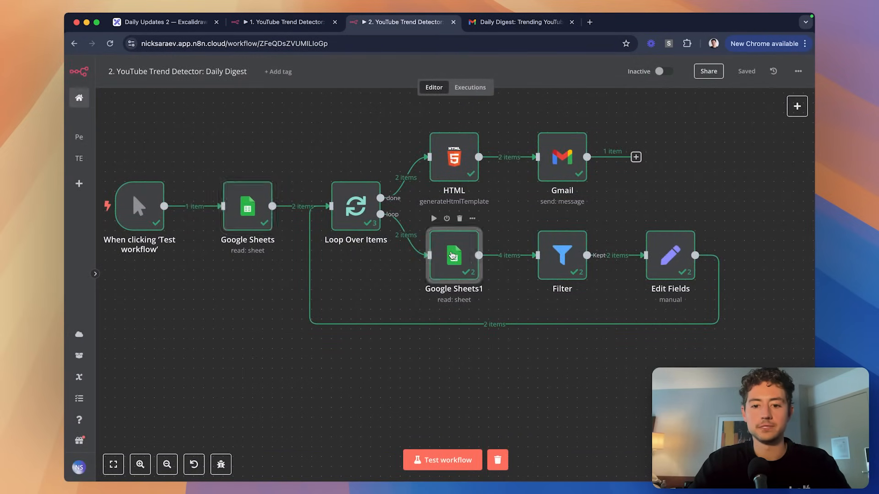
pyautogui.click(631, 123)
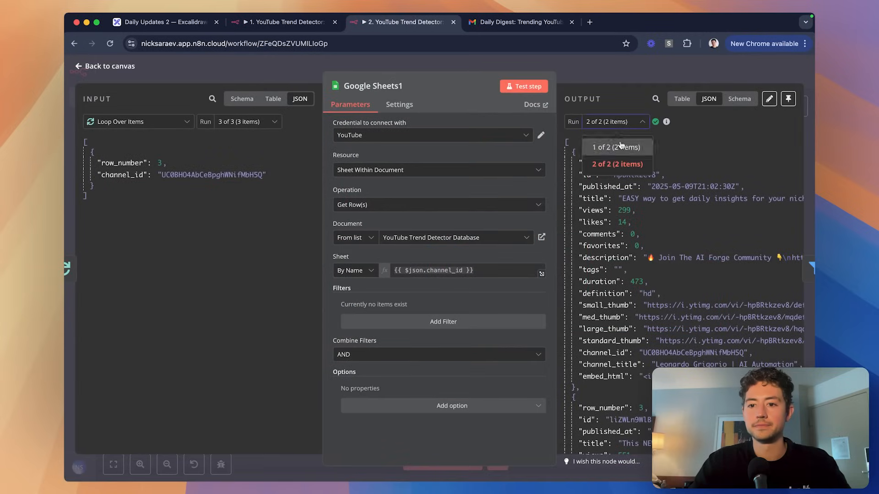
pyautogui.click(600, 143)
pyautogui.hscroll(5, 703, 182)
pyautogui.hscroll(-5, 702, 182)
pyautogui.scroll(-6, 702, 183)
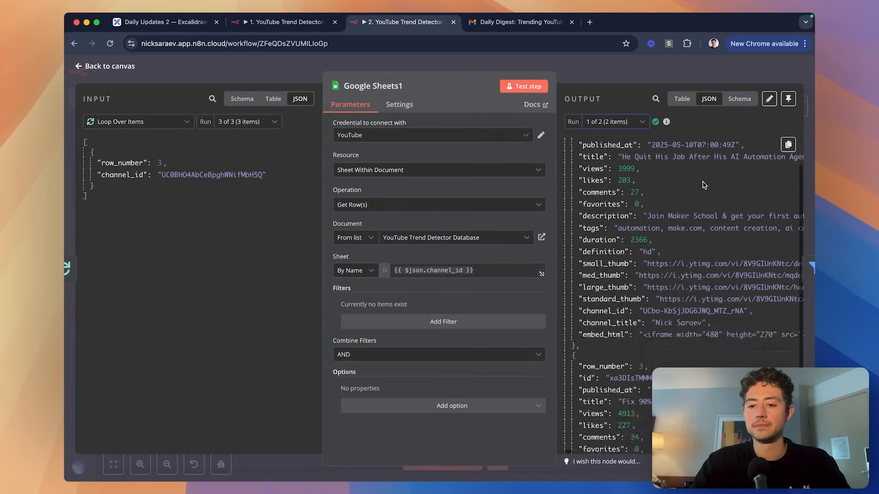
pyautogui.scroll(6, 703, 185)
pyautogui.click(629, 131)
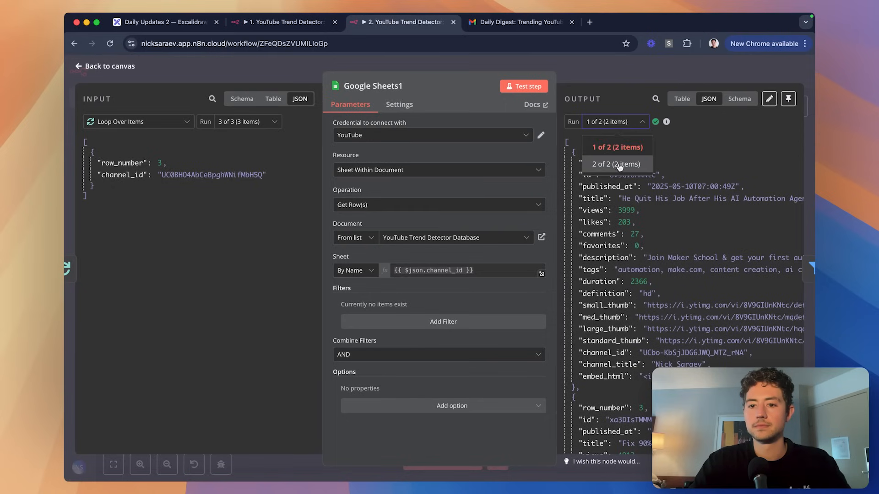
pyautogui.click(619, 165)
pyautogui.scroll(-5, 687, 228)
pyautogui.scroll(5, 687, 229)
pyautogui.click(663, 78)
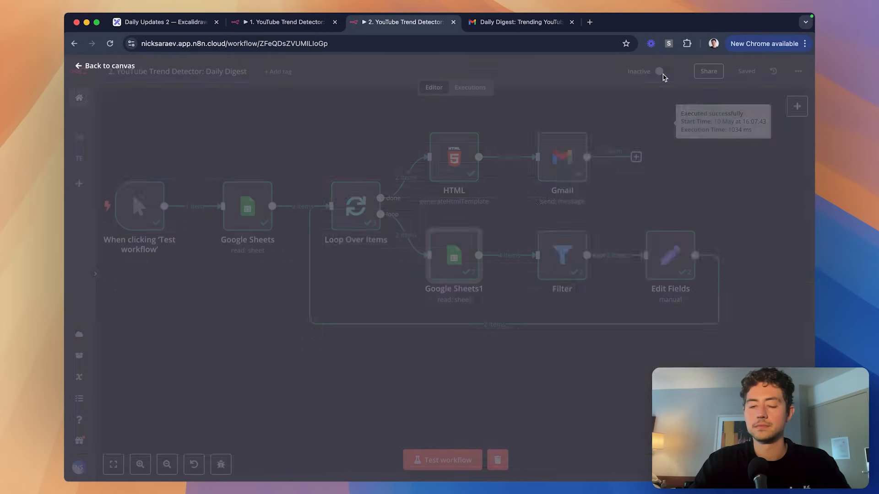
# Review the Filter node's kept and discarded videos for both runs.
pyautogui.hscroll(2, 588, 198)
pyautogui.click(482, 254)
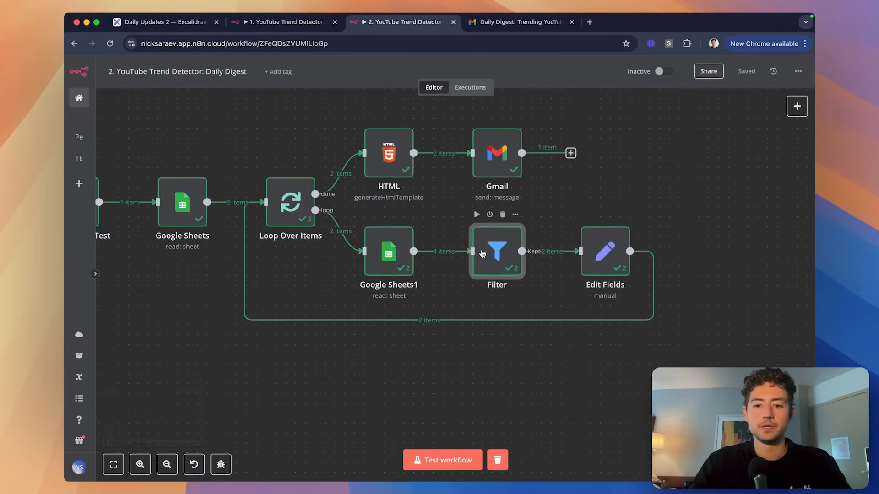
pyautogui.doubleClick(483, 254)
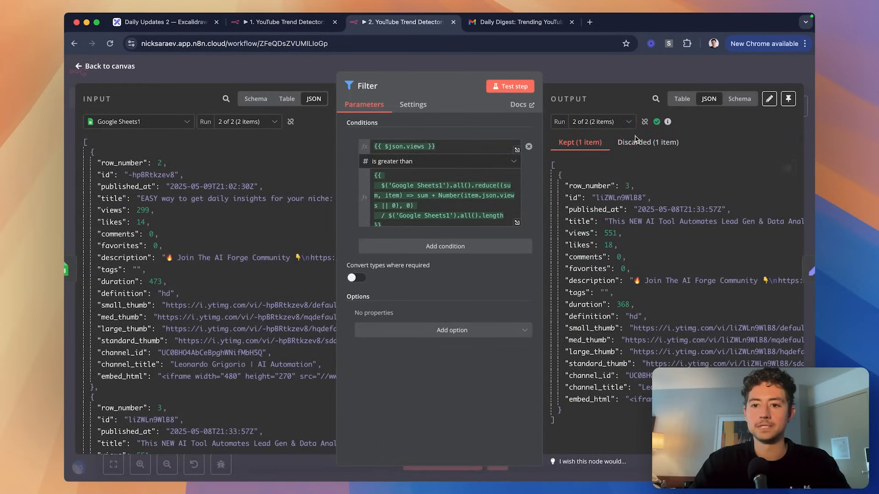
pyautogui.click(609, 122)
pyautogui.click(608, 146)
pyautogui.click(615, 121)
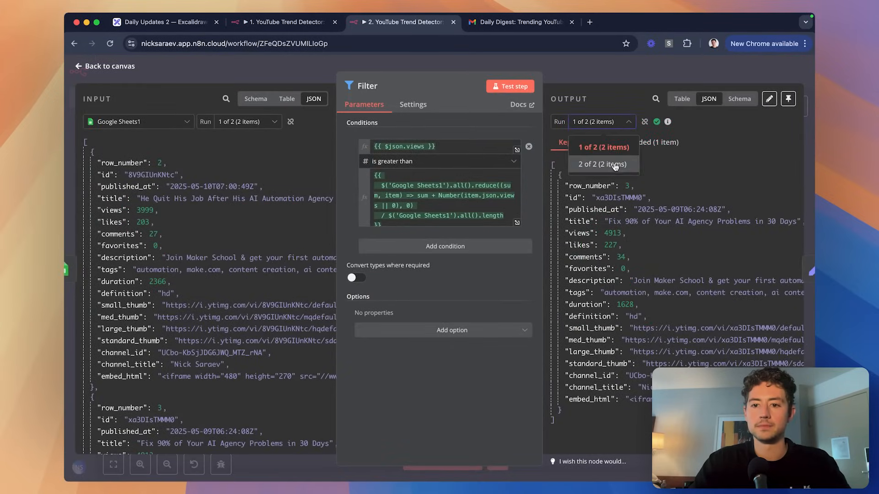
pyautogui.click(608, 164)
pyautogui.press('Escape')
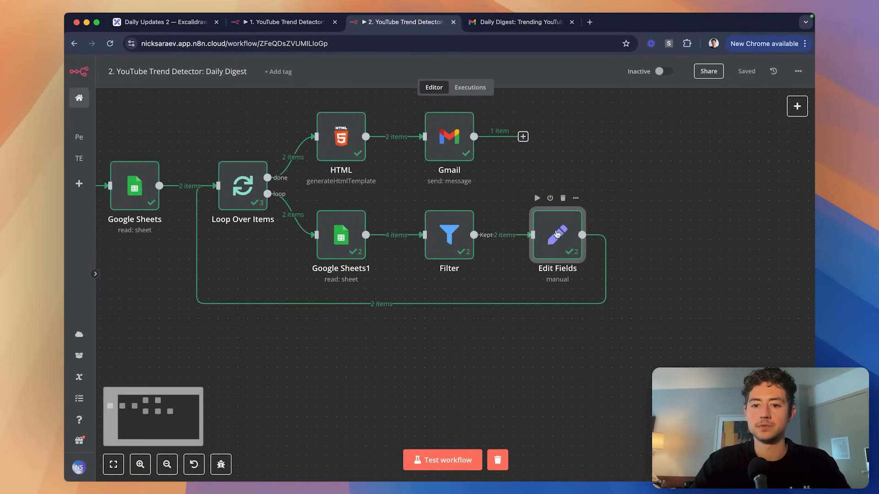
# Compare Edit Fields' computed average per run, with 4456 for the first run.
pyautogui.doubleClick(560, 231)
pyautogui.click(247, 124)
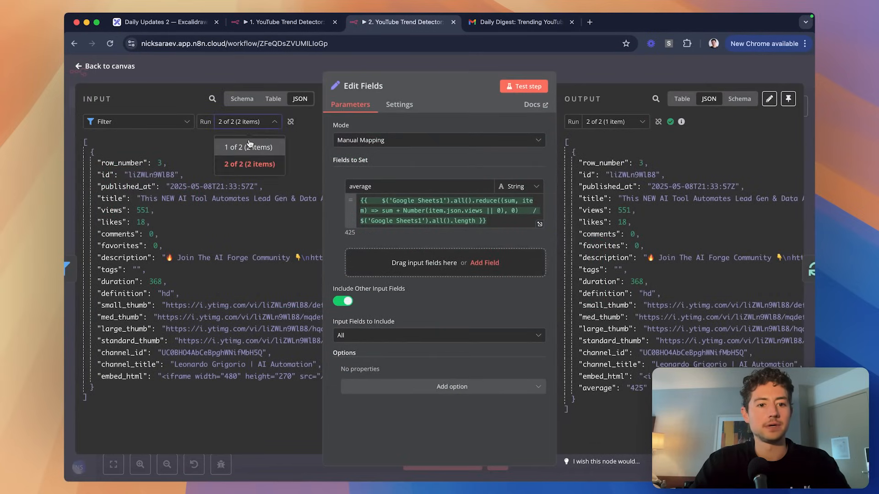
pyautogui.click(242, 146)
pyautogui.click(247, 122)
pyautogui.click(242, 164)
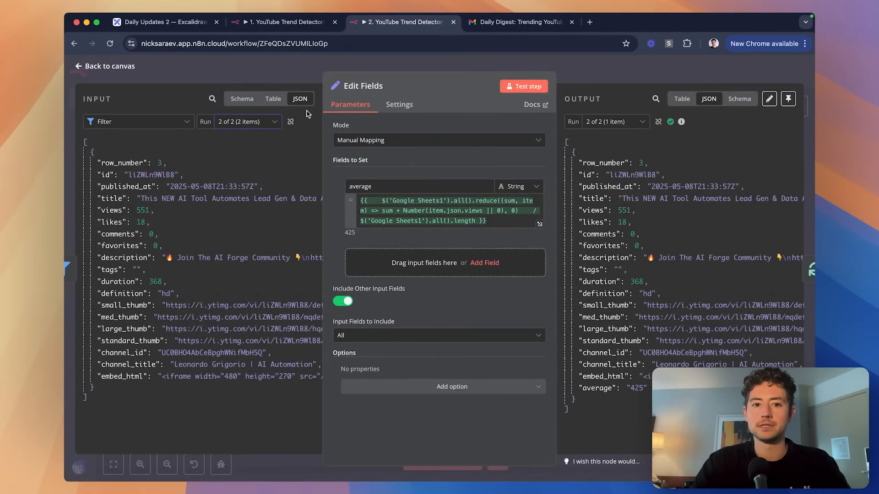
pyautogui.click(265, 123)
pyautogui.click(243, 147)
pyautogui.click(265, 123)
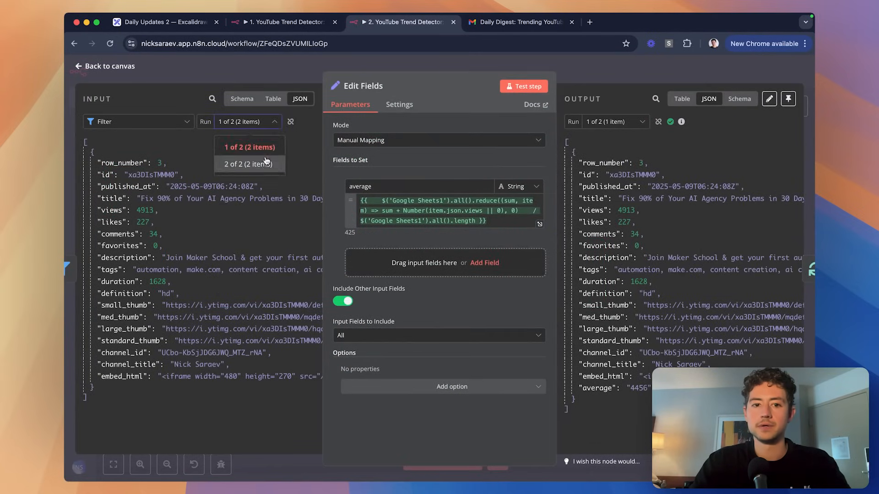
pyautogui.click(243, 164)
pyautogui.press('Escape')
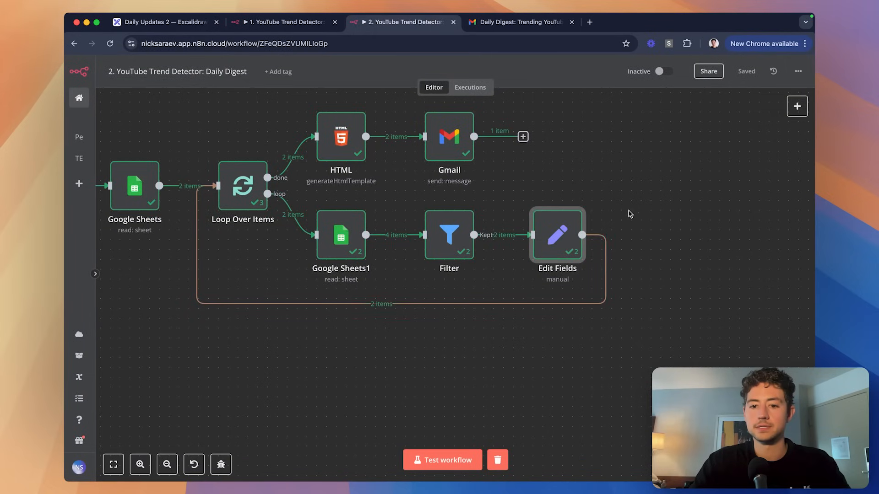
pyautogui.click(631, 212)
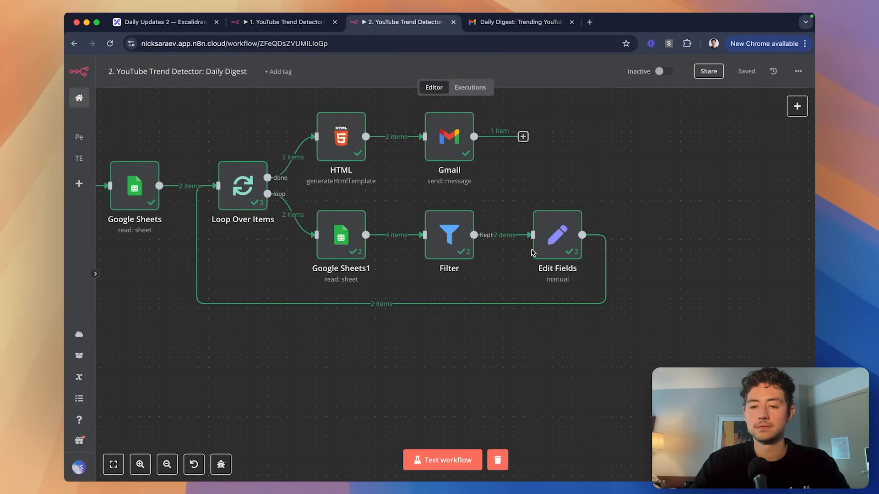
pyautogui.moveTo(613, 279)
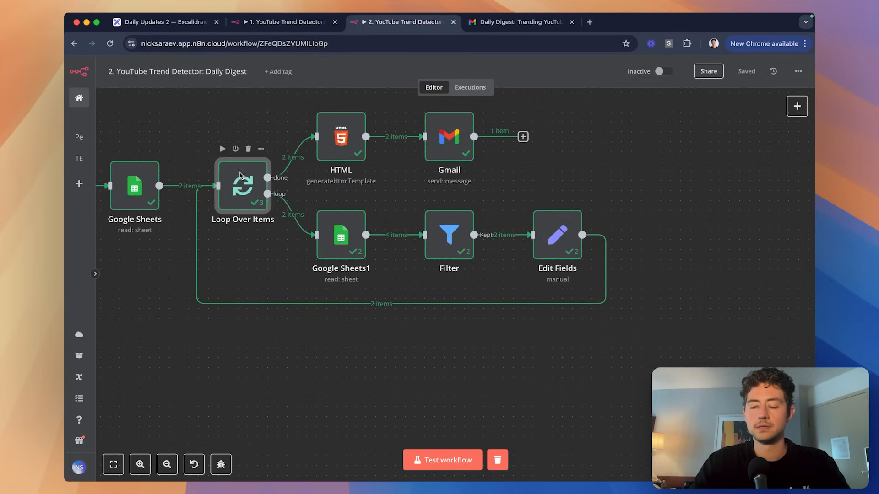
# Scroll through the collected results in Loop Over Items.
pyautogui.doubleClick(230, 196)
pyautogui.scroll(-3, 719, 184)
pyautogui.scroll(-4, 719, 184)
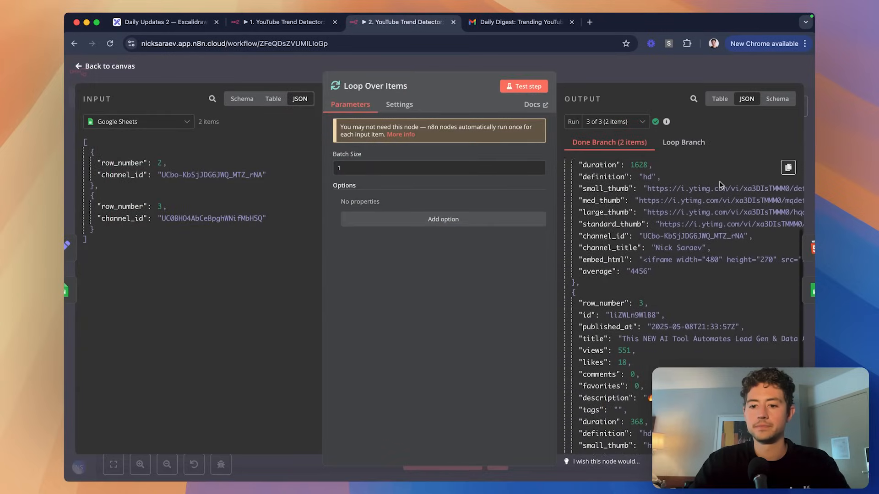
pyautogui.scroll(6, 719, 185)
# Open the newest Daily Digest email in Gmail, then return to the n8n canvas.
pyautogui.click(513, 26)
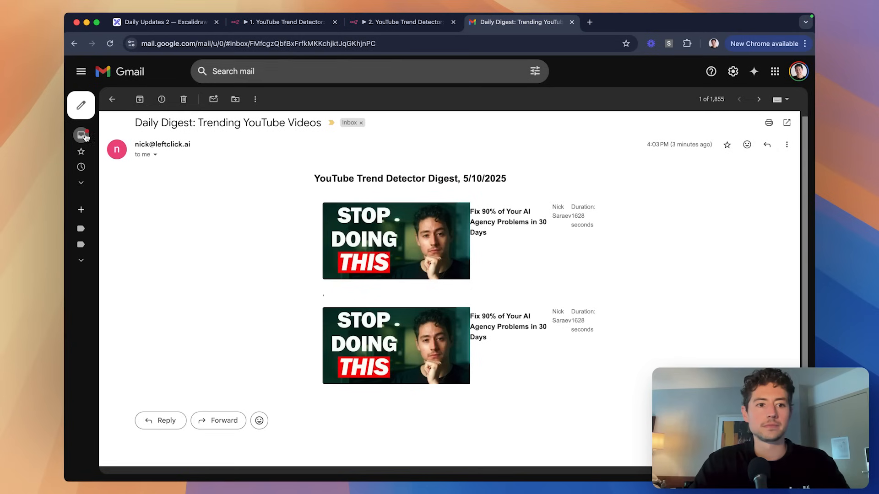
pyautogui.click(213, 99)
pyautogui.click(334, 147)
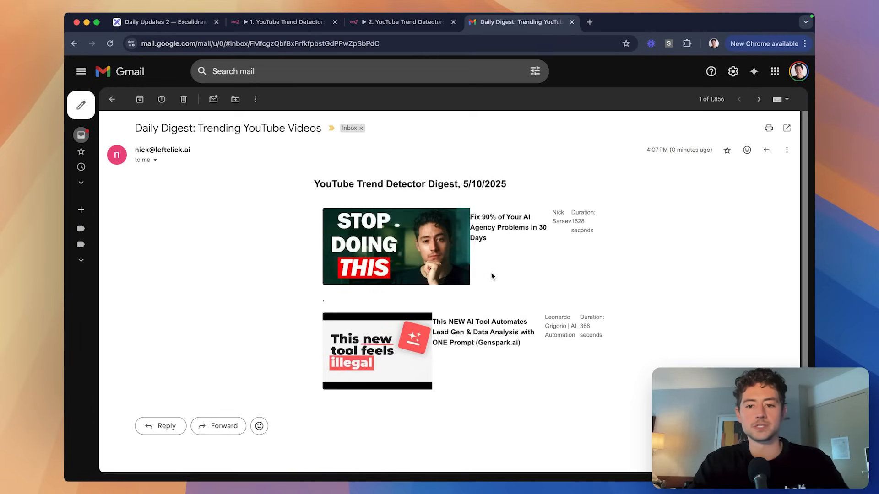
pyautogui.scroll(5, 500, 286)
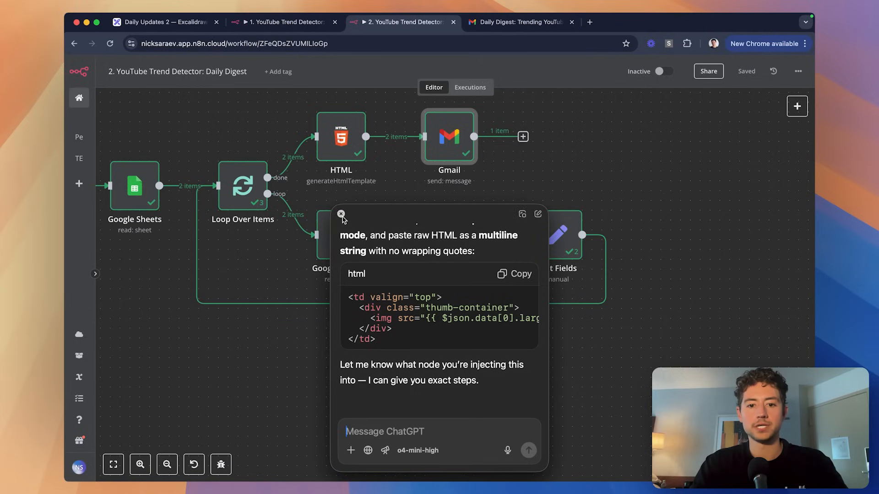
pyautogui.click(341, 215)
pyautogui.click(653, 192)
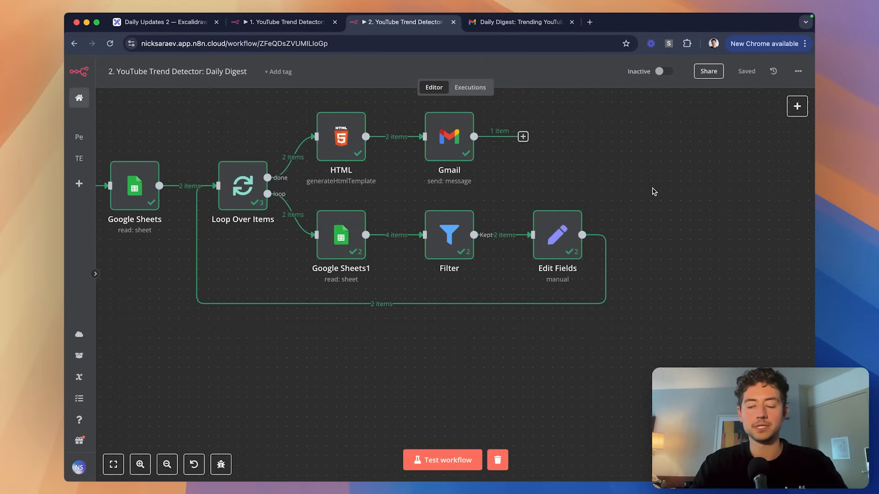
pyautogui.hotkey('alt', 'space')
# Launch the ChatGPT app from system search.
pyautogui.click(341, 214)
pyautogui.press('super+space')
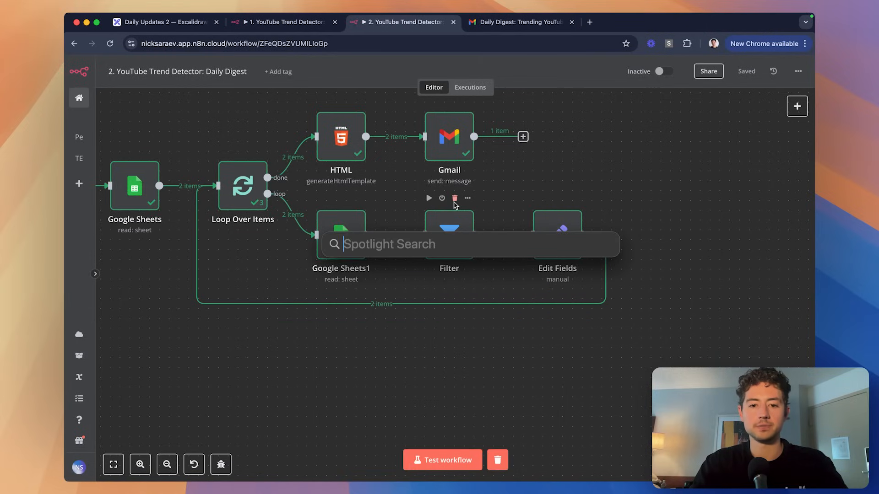
pyautogui.press('Escape')
pyautogui.press('super+space')
pyautogui.write('chat')
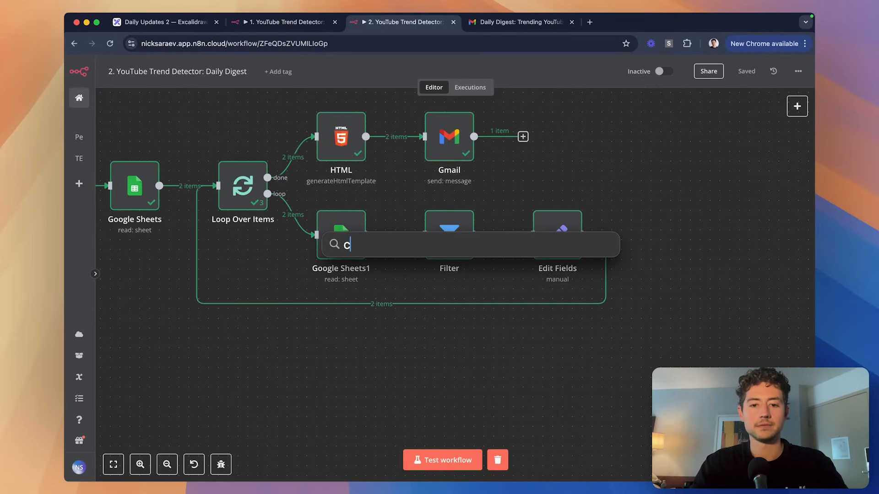
pyautogui.press('Return')
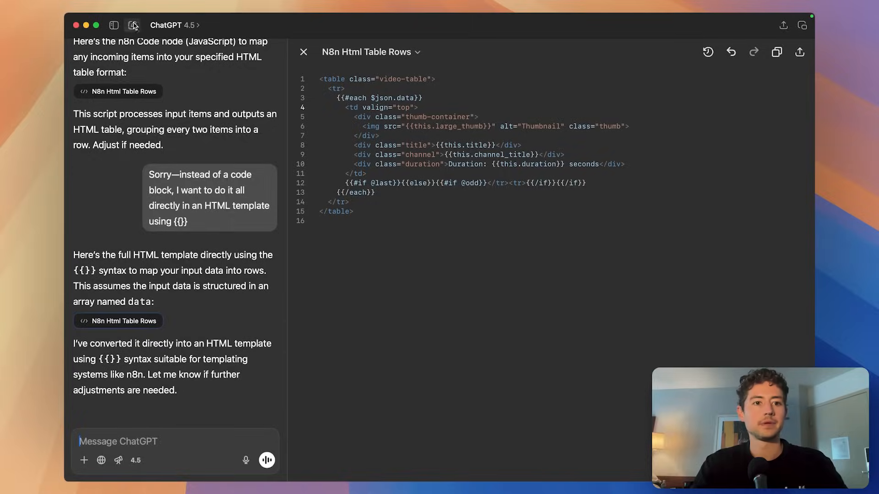
# Start a new o4-mini-high chat and paste the wrapper HTML into the message.
pyautogui.click(132, 26)
pyautogui.click(183, 26)
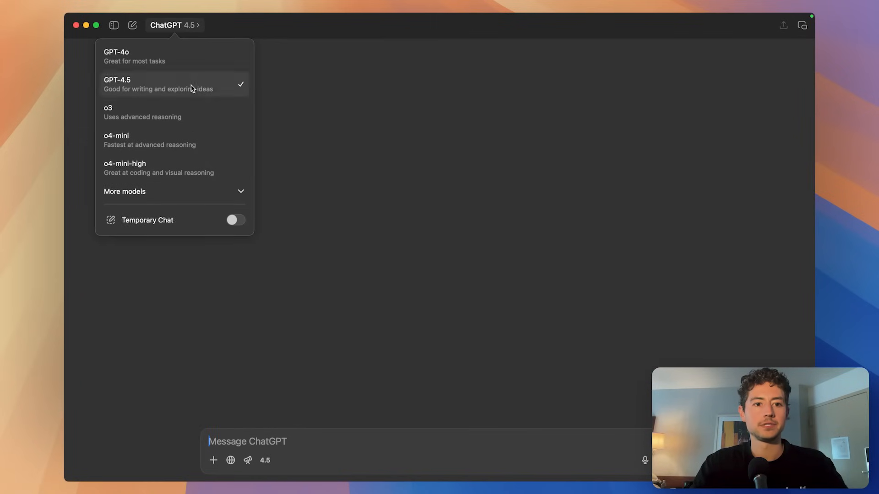
pyautogui.click(190, 168)
pyautogui.press('super+v')
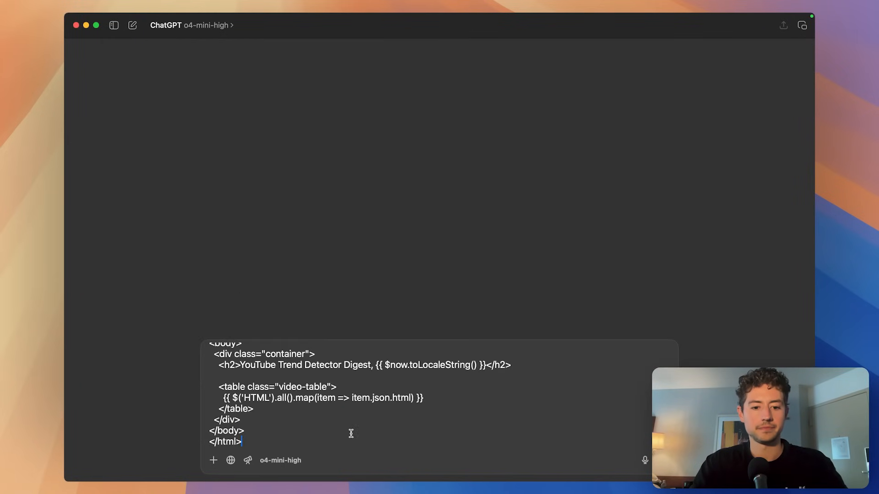
pyautogui.hotkey('shift', 'Return')
pyautogui.hotkey('shift', 'Return')
# Copy the HTML node's row template from n8n into the ChatGPT message.
pyautogui.press('super+Tab')
pyautogui.doubleClick(341, 137)
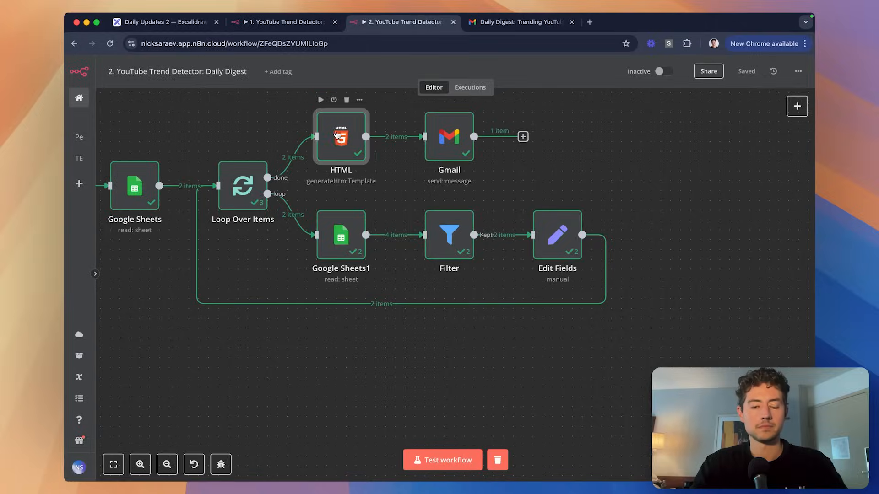
pyautogui.click(449, 216)
pyautogui.press('super+a')
pyautogui.press('super+c')
pyautogui.press('super+Tab')
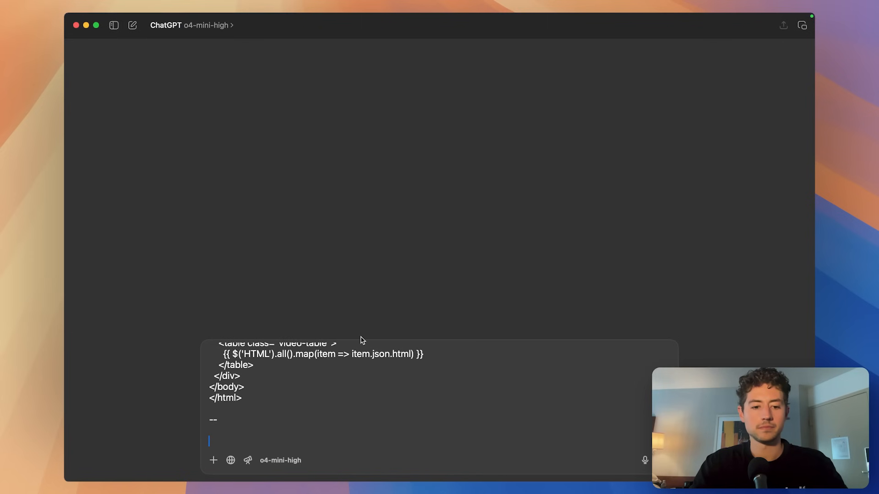
pyautogui.press('super+v')
pyautogui.hotkey('shift', 'Return')
pyautogui.hotkey('shift', 'Return')
# Explain the templates and describe a daily digest app listing trending videos from a database.
pyautogui.write('--')
pyautogui.hotkey('shift', 'Return')
pyautogui.hotkey('shift', 'Return')
pyautogui.write('The f')
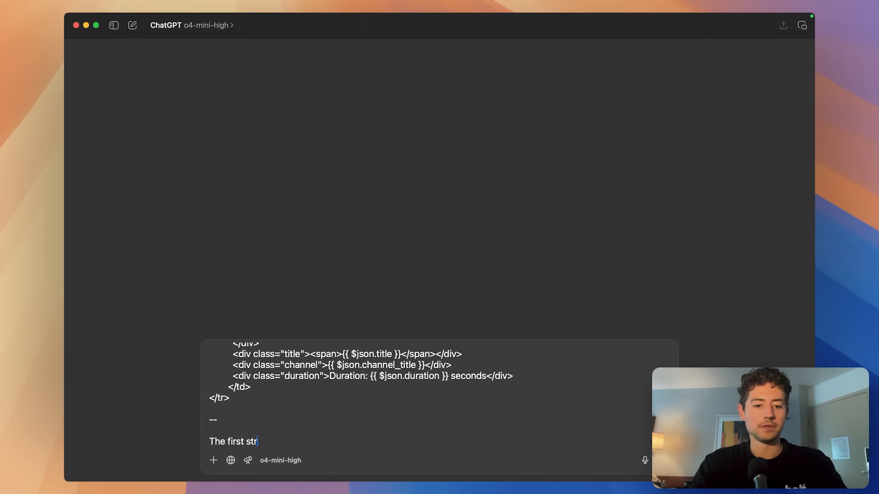
pyautogui.write('irst string is my HTML template.')
pyautogui.hotkey('shift', 'Return')
pyautogui.hotkey('shift', 'Return')
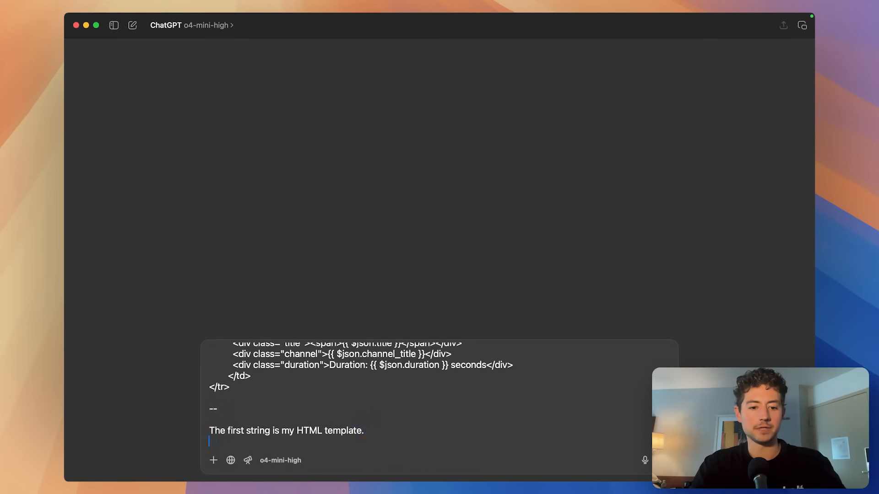
pyautogui.write('The')
pyautogui.write('I am creating a sim')
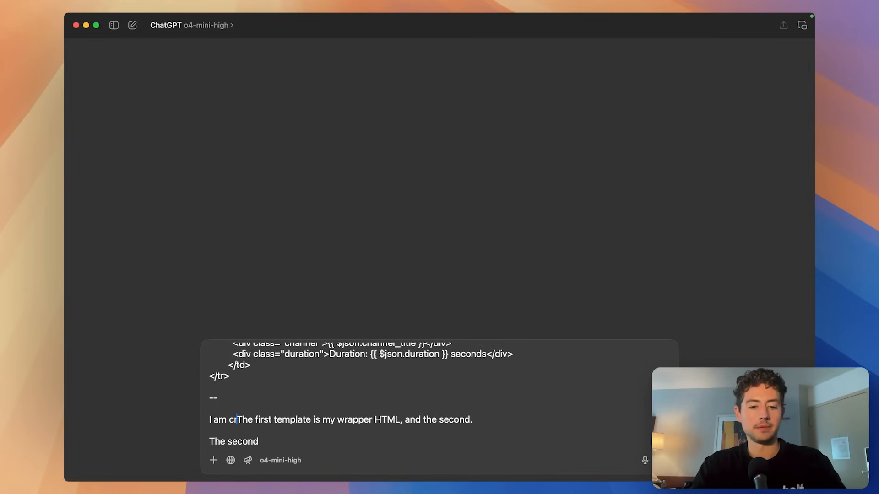
pyautogui.write('ple daily digest app that includes')
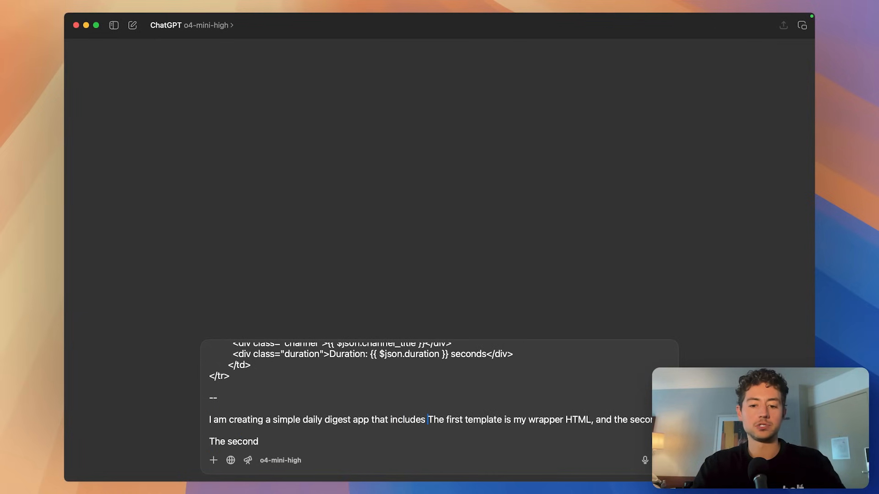
pyautogui.write('trending videos from ')
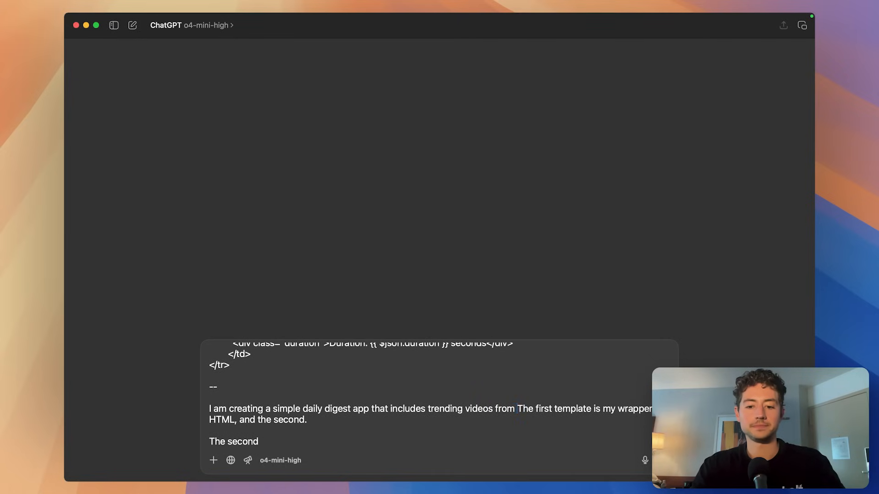
pyautogui.write('a database.')
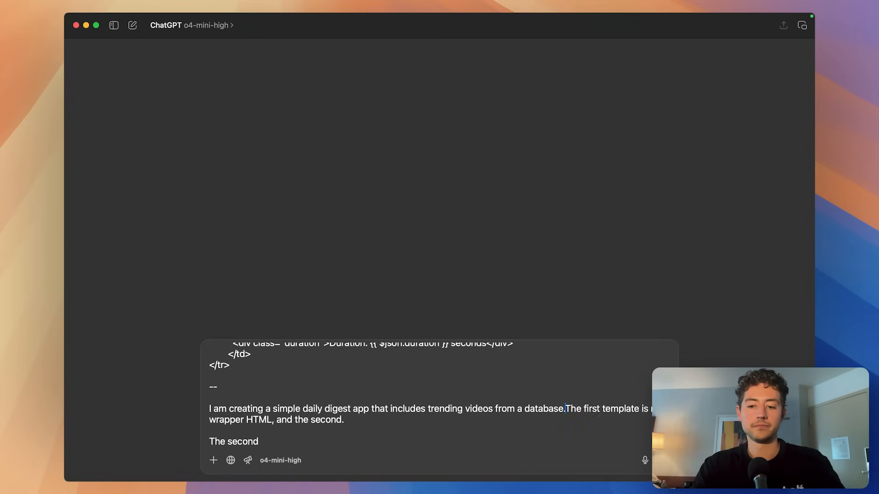
pyautogui.hotkey('shift', 'Return')
pyautogui.hotkey('shift', 'Return')
# Fix punctuation and add 'Above are HTML templates that are sent via email.'.
pyautogui.scroll(-1, 430, 425)
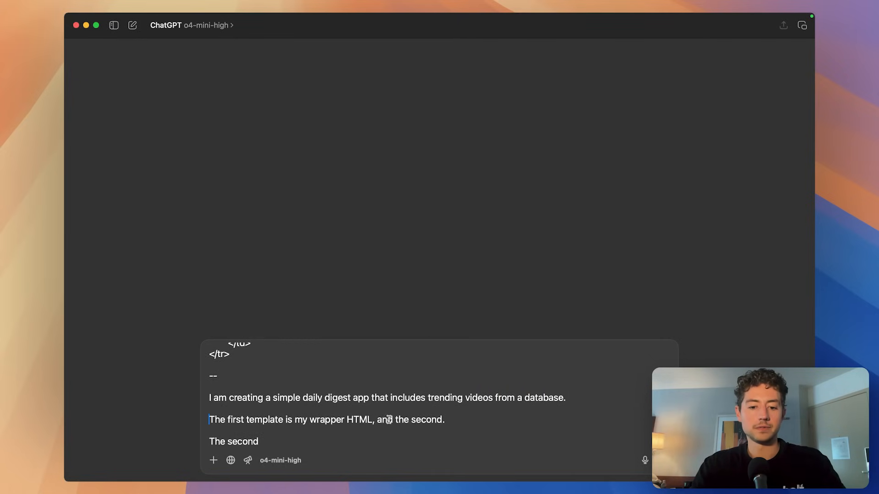
pyautogui.press('BackSpace')
pyautogui.press('BackSpace')
pyautogui.write('.')
pyautogui.click(578, 396)
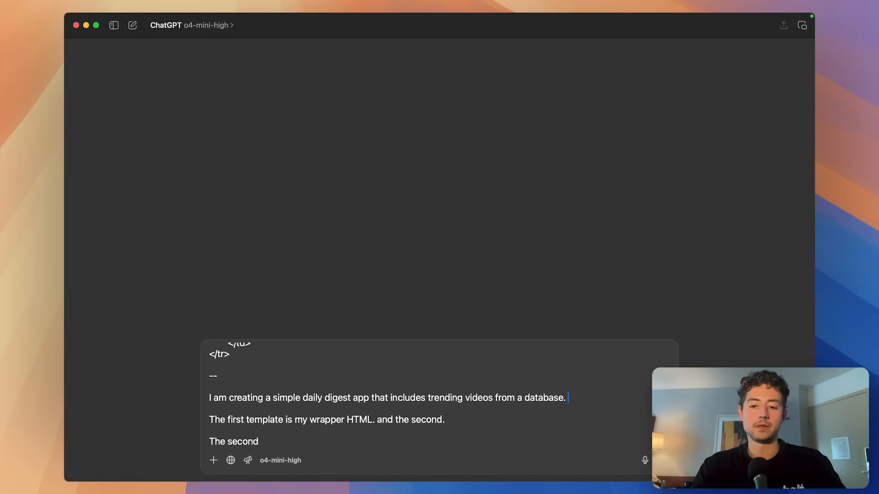
pyautogui.write('Above are HTML templates tha')
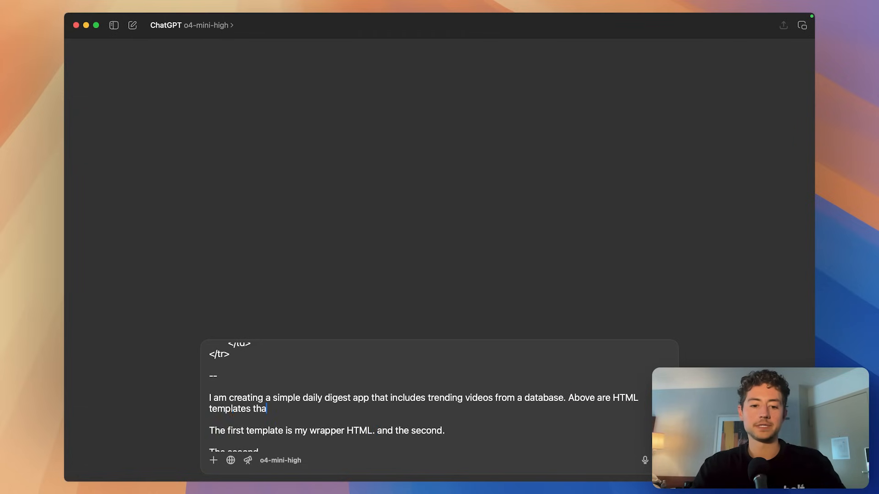
pyautogui.write('t are sent via email.')
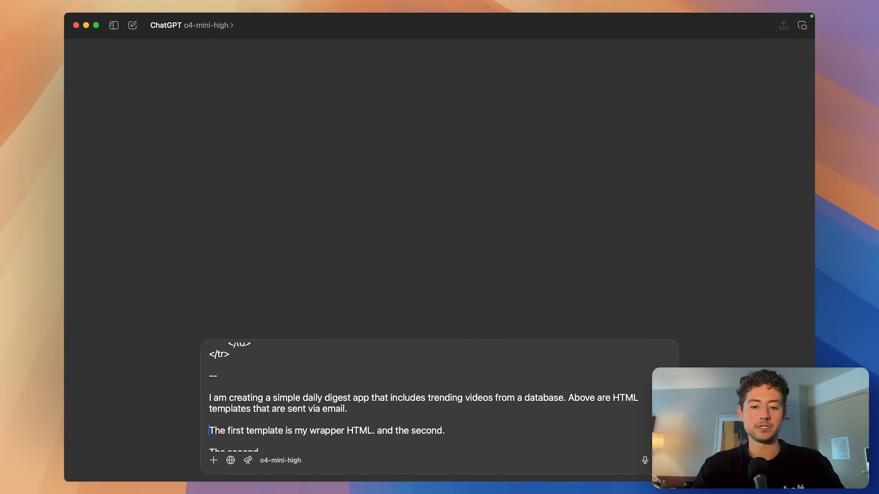
# Trim the descriptions, add a '--' separator, and state dislike of the template design.
pyautogui.scroll(-1, 541, 416)
pyautogui.moveTo(445, 420); pyautogui.dragTo(379, 420)
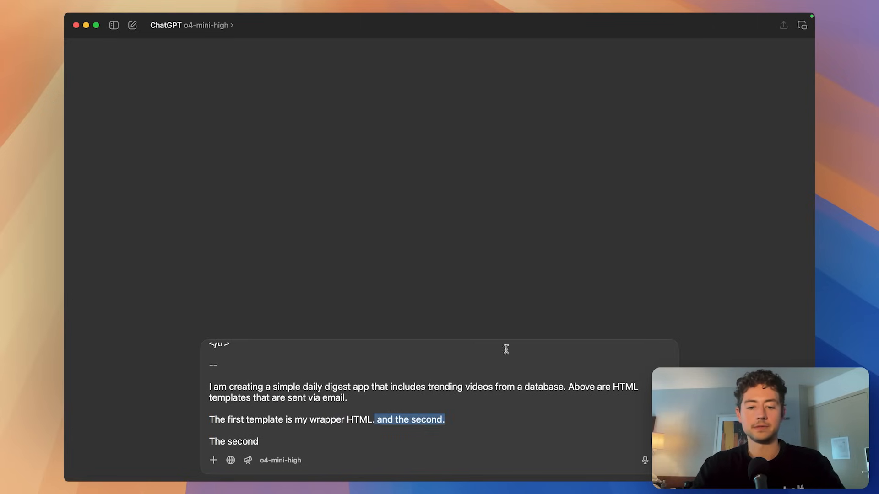
pyautogui.press('BackSpace')
pyautogui.press('BackSpace')
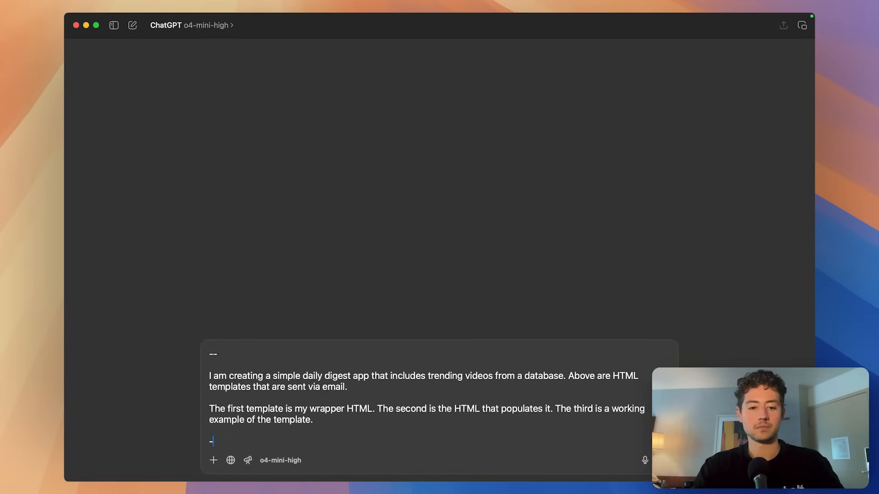
pyautogui.press('Return')
pyautogui.write('--')
pyautogui.press('Return')
pyautogui.press('Return')
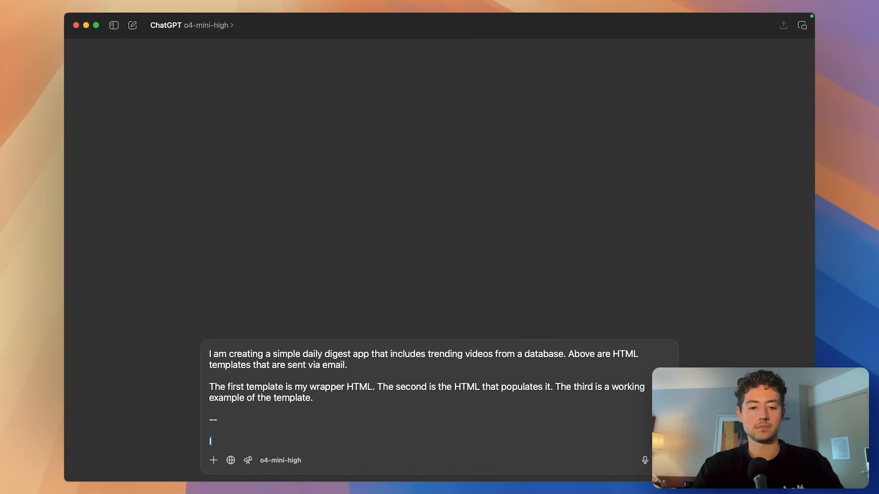
pyautogui.write("I don't like the design of th")
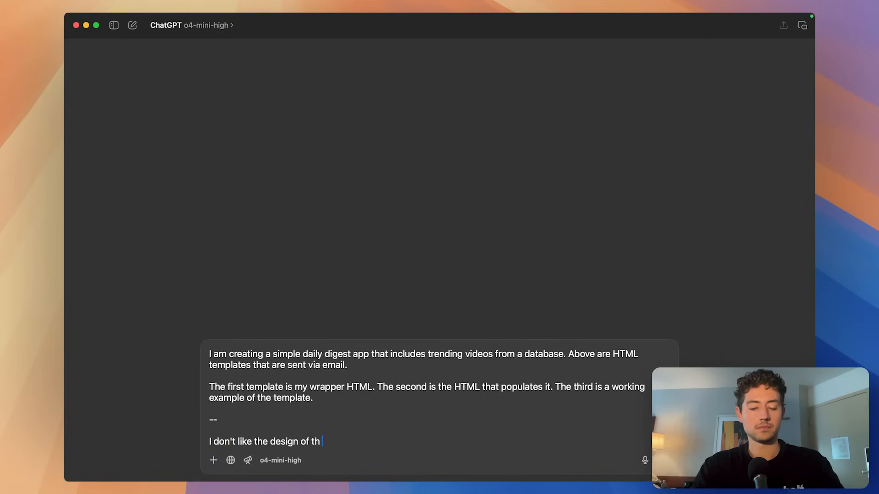
pyautogui.write('e')
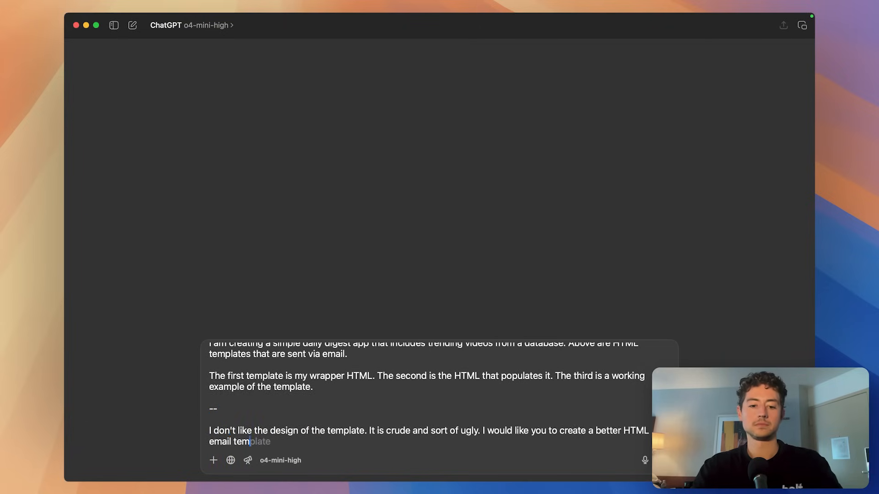
pyautogui.write('plate.')
pyautogui.press('Return')
pyautogui.press('Return')
# Begin the request 'Output two files…' and bring up the Gmail node in n8n.
pyautogui.write('Outpu')
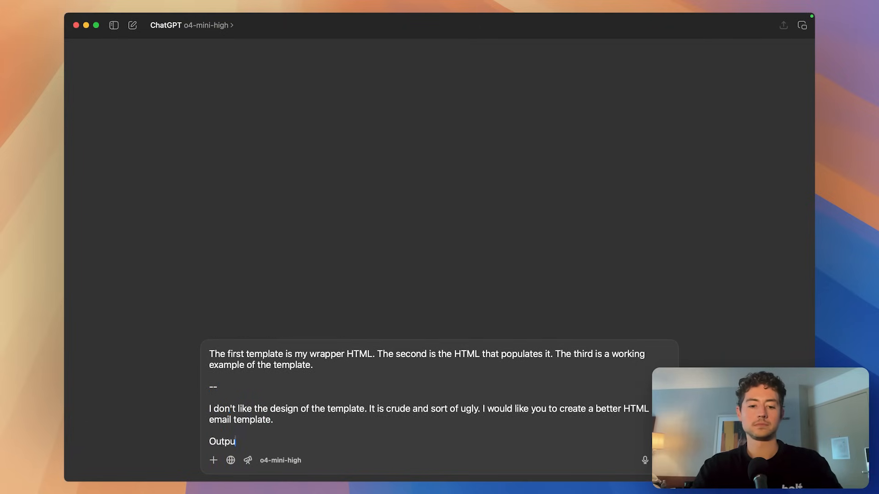
pyautogui.write('t two files: the pa')
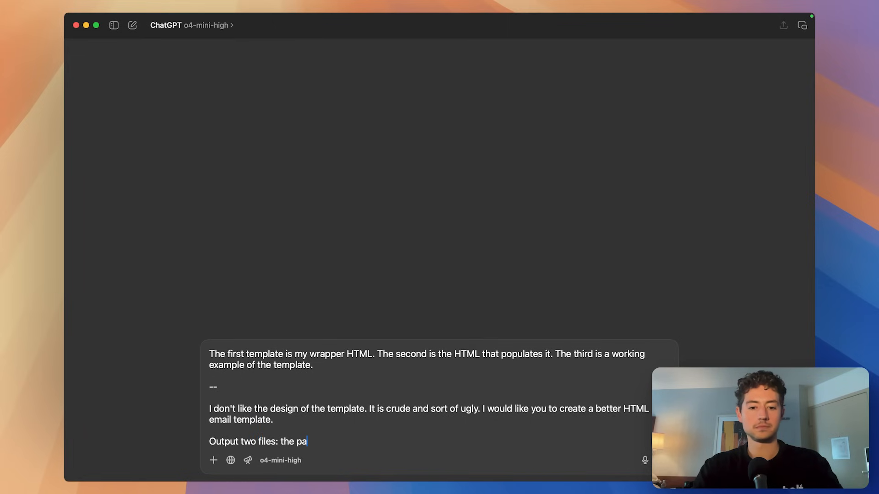
pyautogui.write('can handle them')
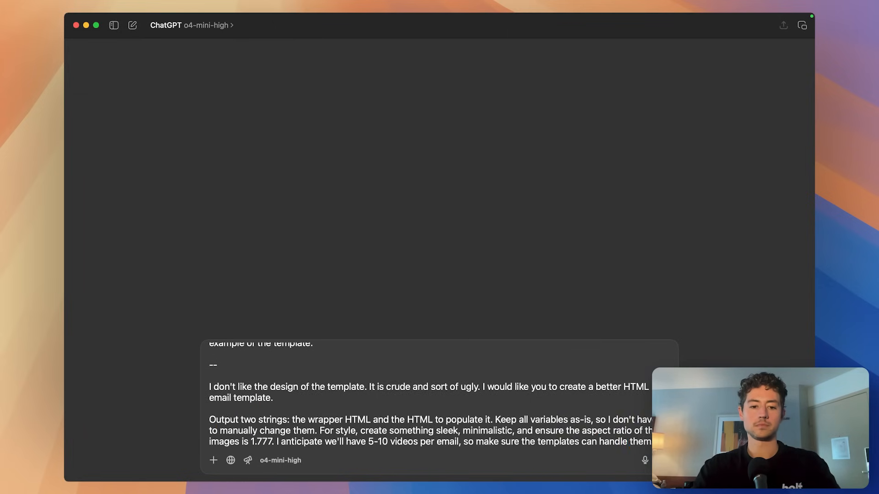
pyautogui.scroll(10, 439, 407)
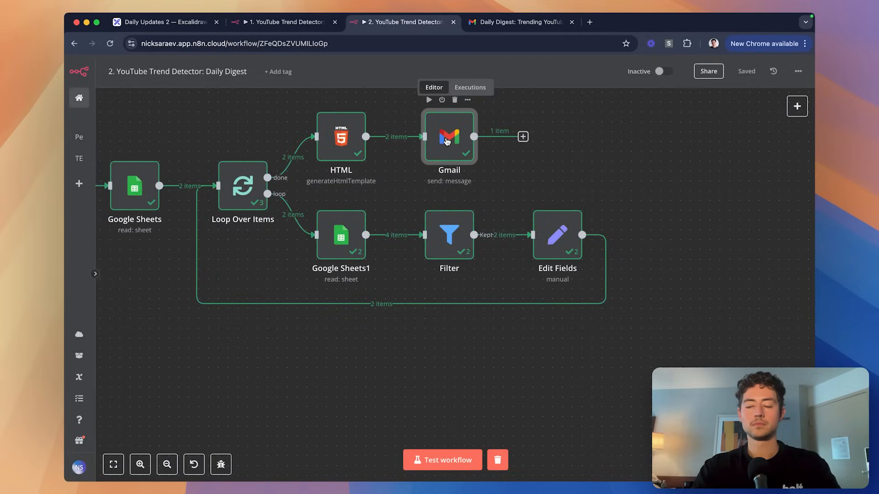
pyautogui.doubleClick(451, 137)
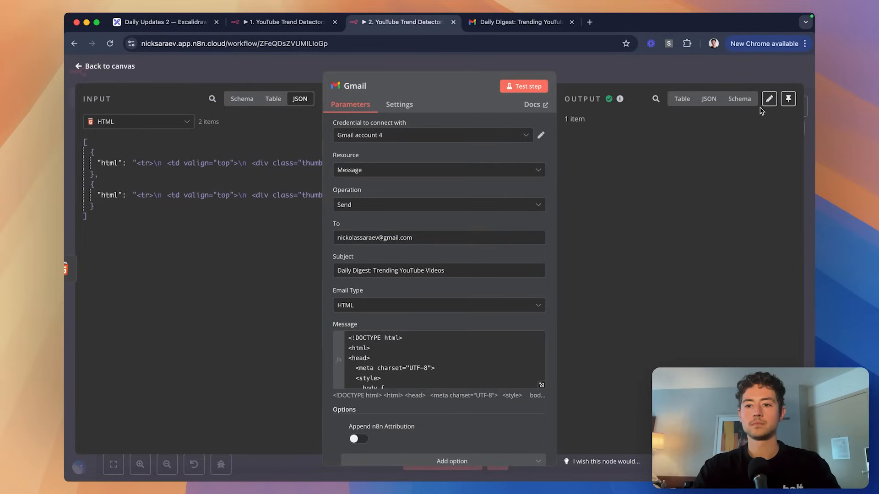
# Select the Gmail node's full Message wrapper HTML in the expression editor.
pyautogui.click(709, 98)
pyautogui.click(682, 99)
pyautogui.scroll(-1, 499, 350)
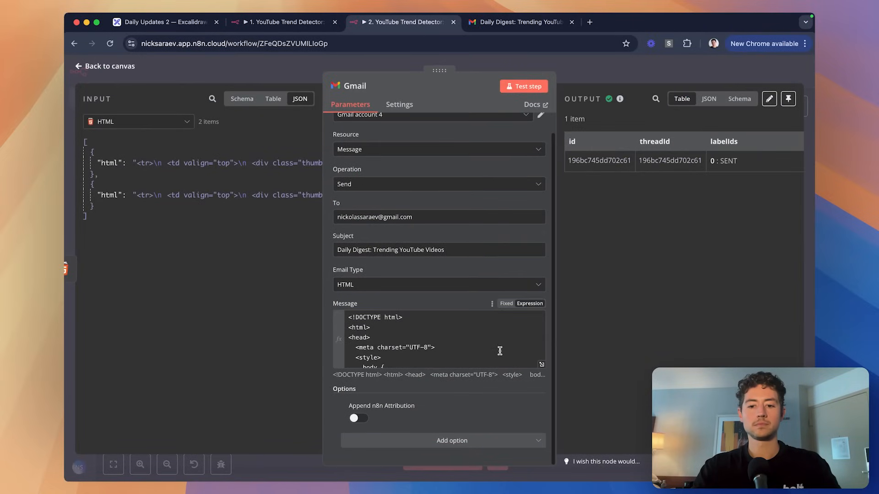
pyautogui.click(500, 350)
pyautogui.click(542, 365)
pyautogui.hotkey('ctrl', 'a')
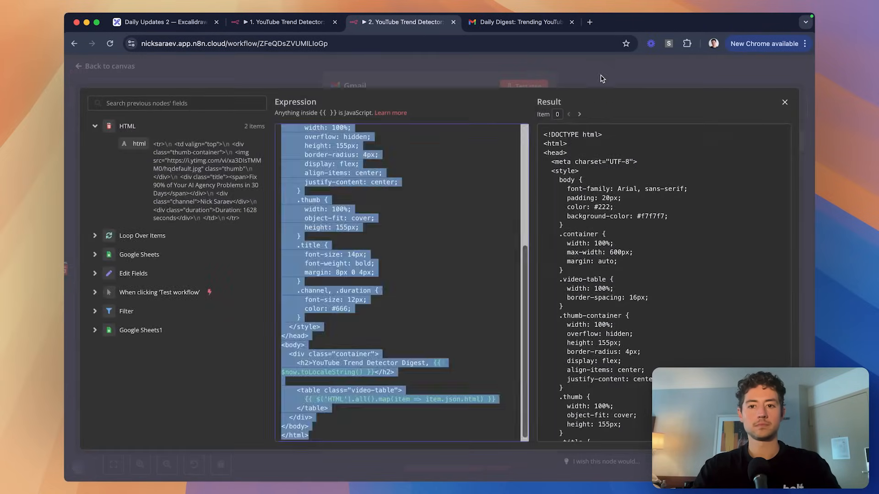
pyautogui.click(602, 79)
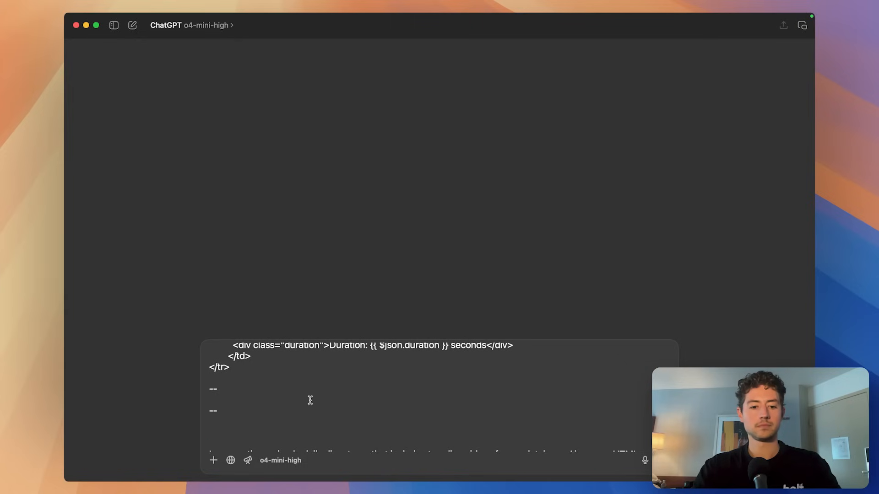
# Paste the wrapper HTML between the separators, ask for a clean minimalist look, and send.
pyautogui.click(310, 400)
pyautogui.press('super+v')
pyautogui.press('Down')
pyautogui.press('BackSpace')
pyautogui.press('BackSpace')
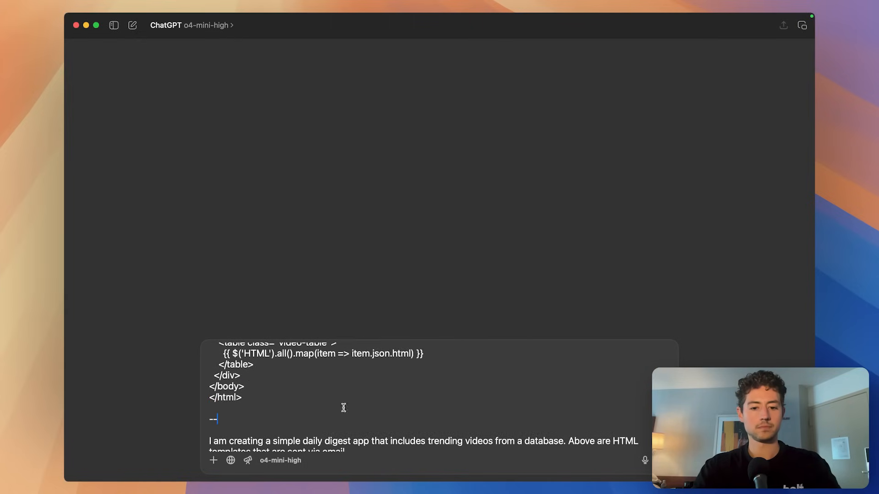
pyautogui.scroll(-5, 343, 408)
pyautogui.click(464, 434)
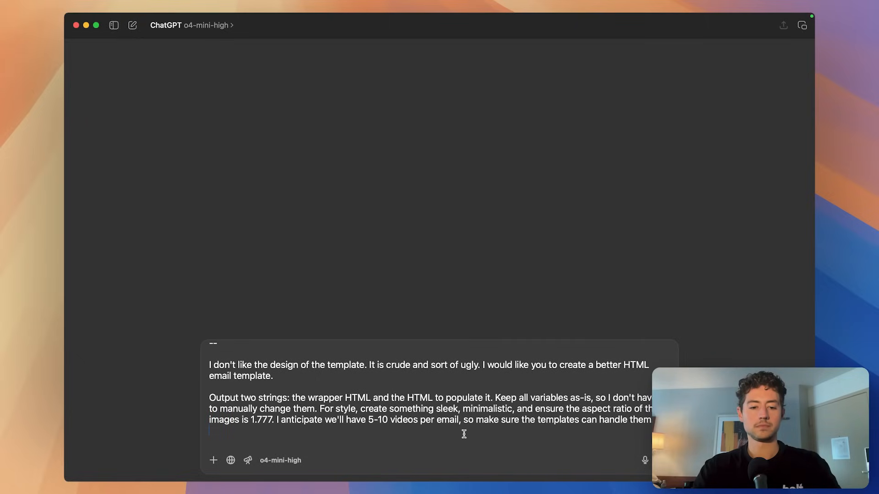
pyautogui.press('BackSpace')
pyautogui.press('BackSpace')
pyautogui.hotkey('shift', 'alt', 'Left')
pyautogui.hotkey('shift', 'alt', 'Left')
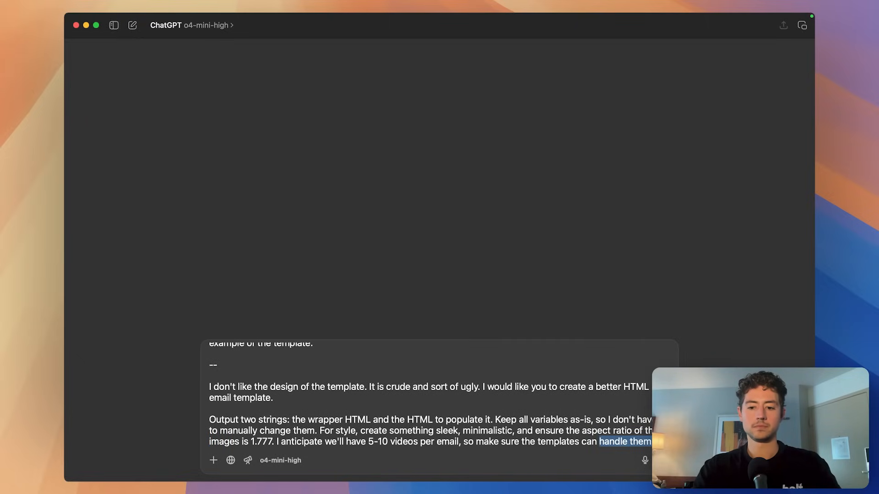
pyautogui.write('handle that a look ')
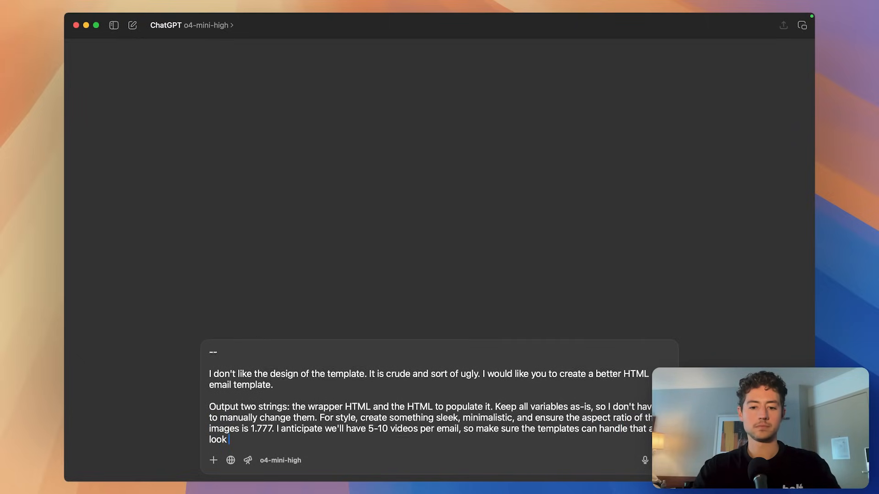
pyautogui.write('clean/minimalistic.')
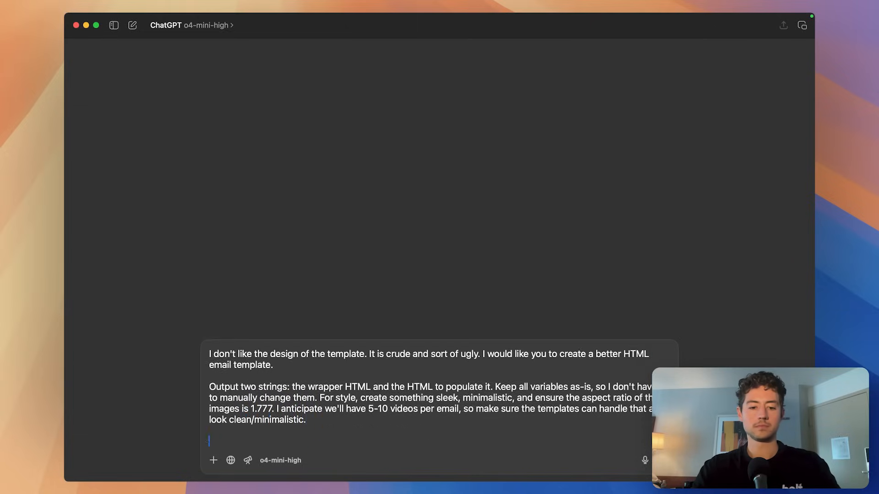
pyautogui.press('Return')
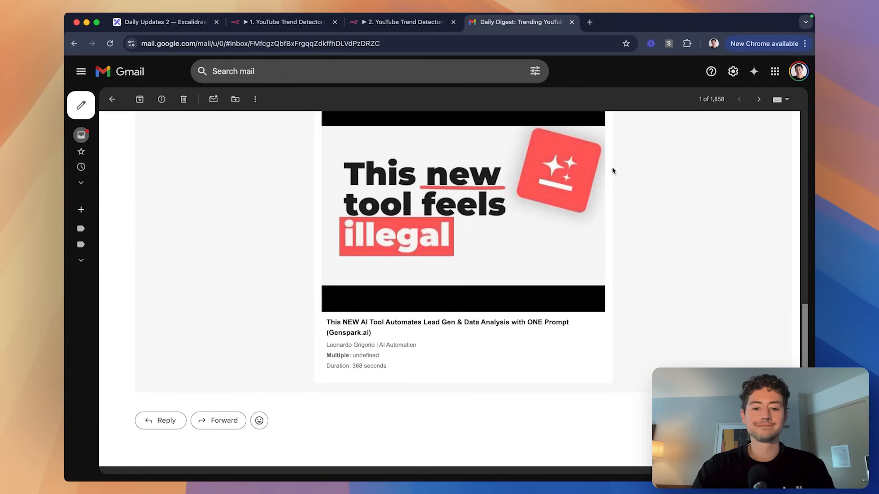
# Draft the follow-up 'Okay, just crop the images in ~20px on both sides' with height 155.
pyautogui.scroll(10, 587, 176)
pyautogui.scroll(-3, 588, 176)
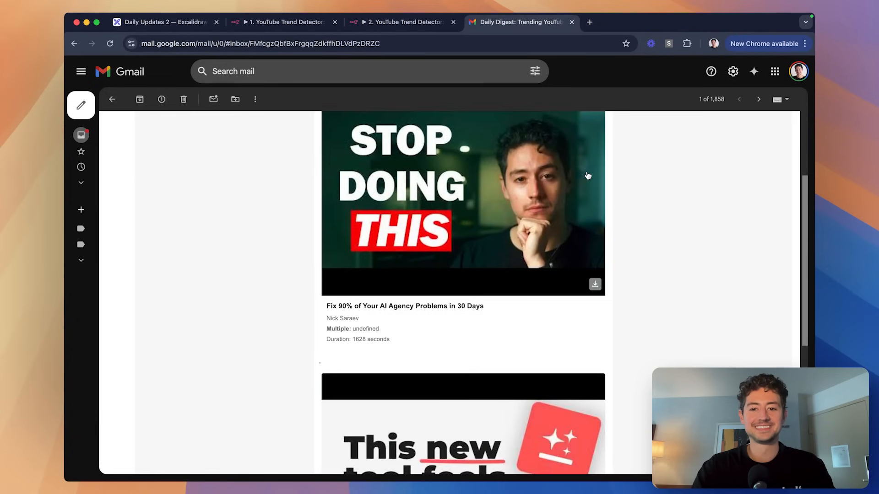
pyautogui.scroll(3, 671, 204)
pyautogui.hotkey('ctrl', 'shift', 'Tab')
pyautogui.hotkey('ctrl', 'Tab')
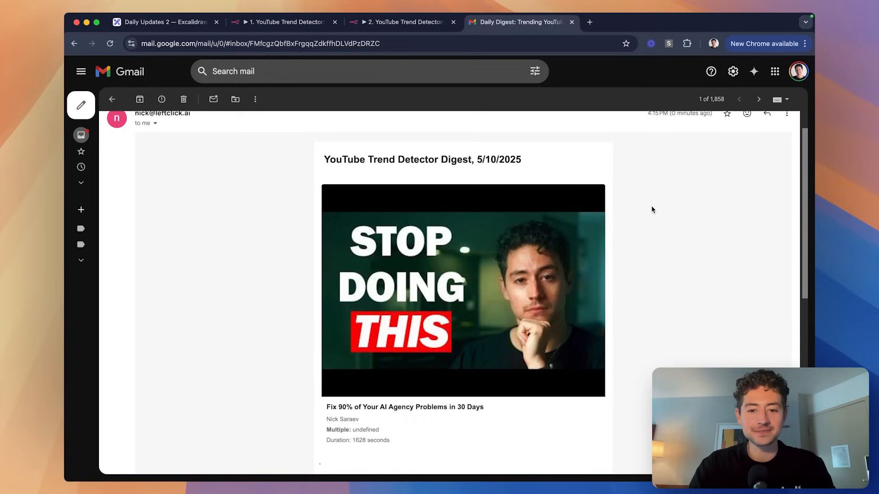
pyautogui.press('super+Tab')
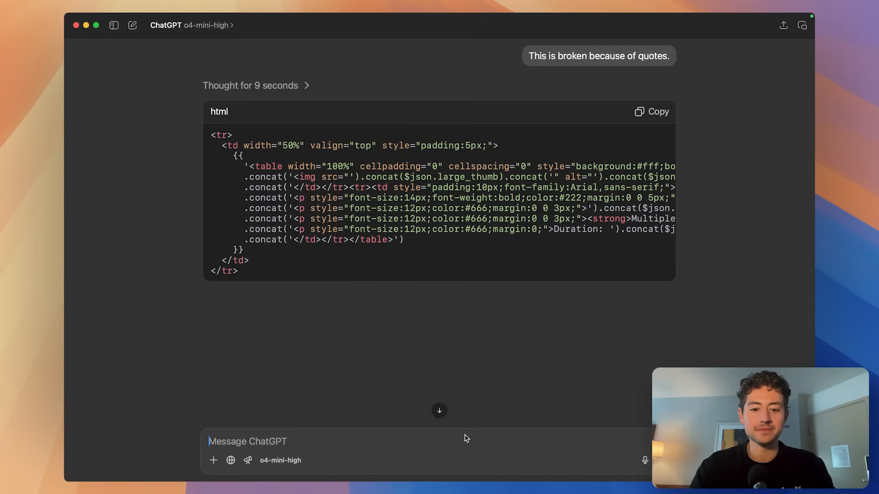
pyautogui.write('Okay, just crop th')
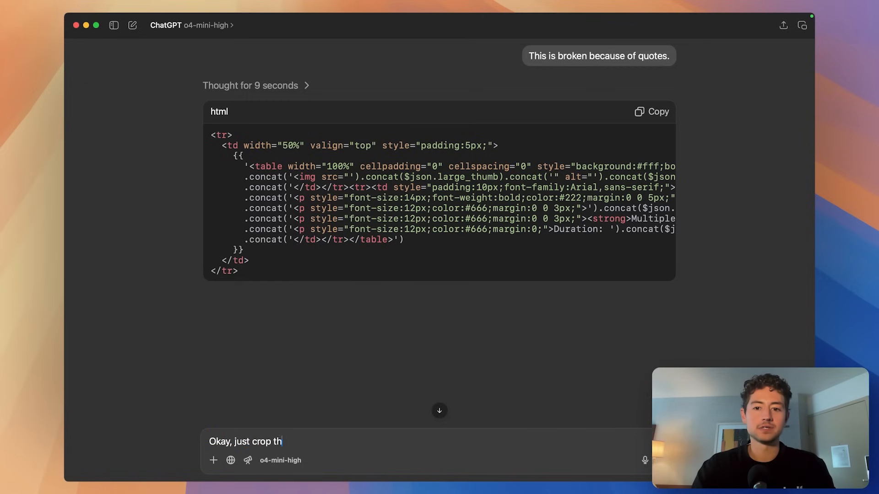
pyautogui.write('e images in ~2')
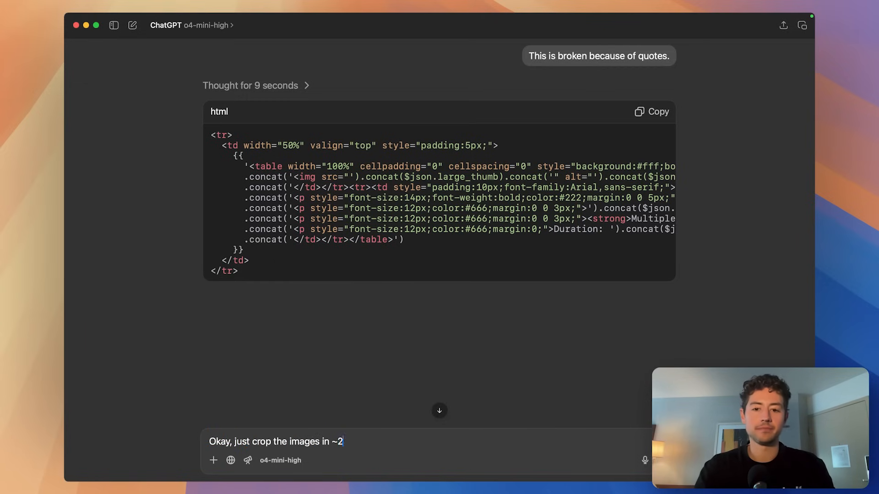
pyautogui.write('0px on both sid')
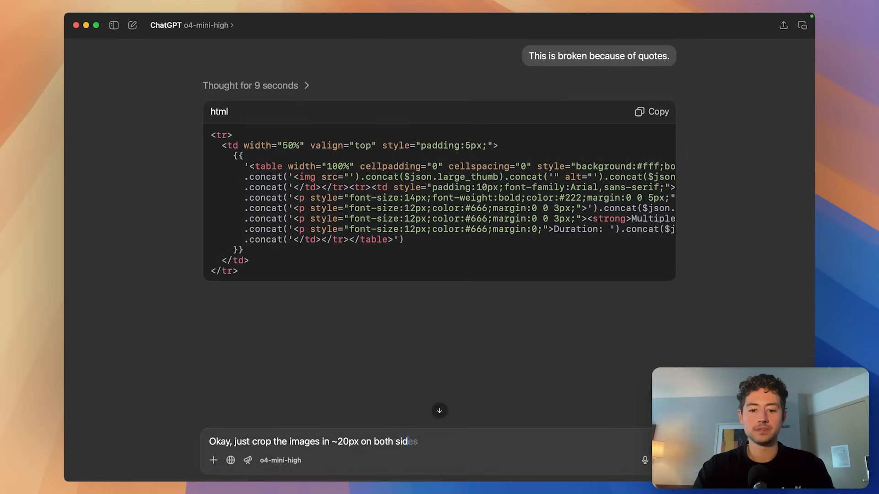
pyautogui.write('es. Height should be 155')
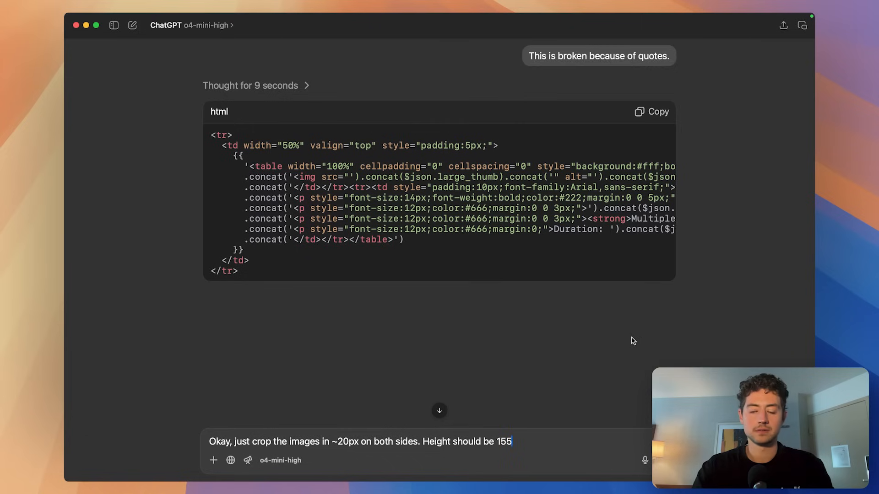
pyautogui.hotkey('shift', 'alt', 'Left')
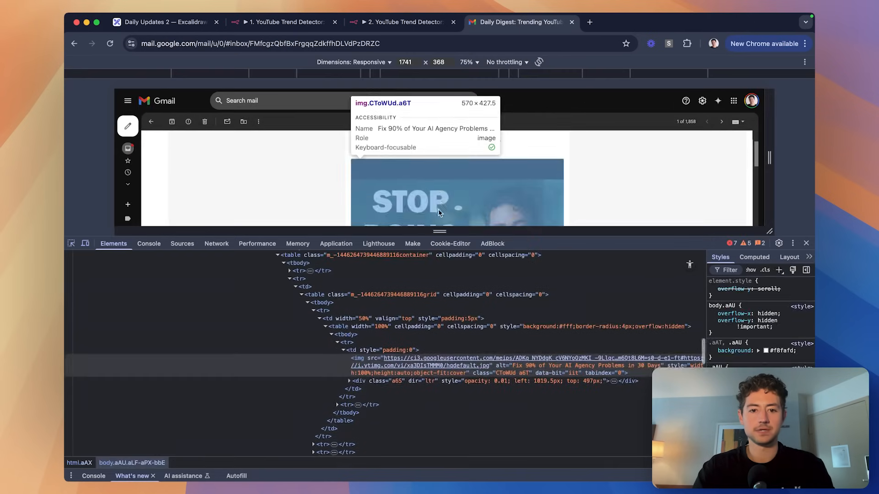
pyautogui.click(446, 188)
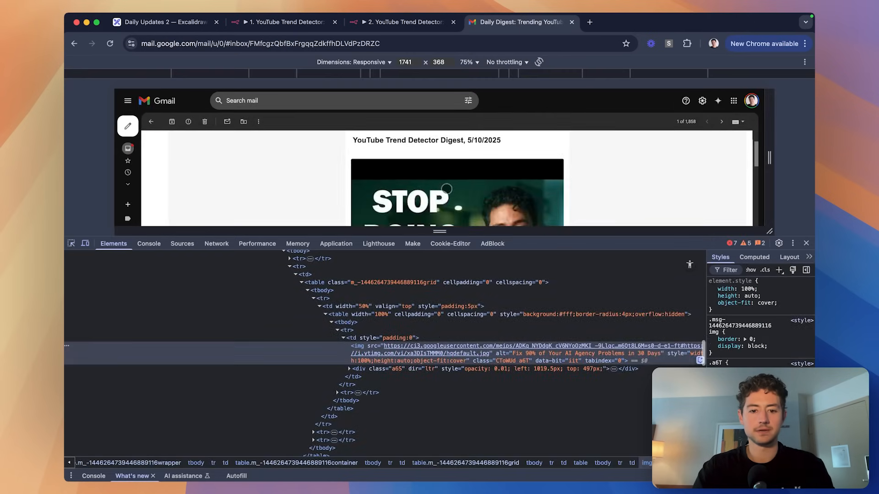
pyautogui.click(727, 270)
pyautogui.write('height')
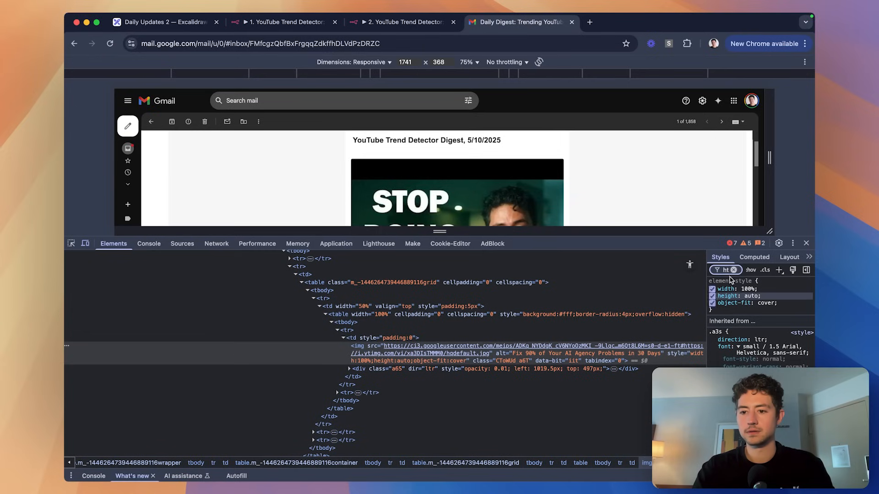
pyautogui.click(746, 258)
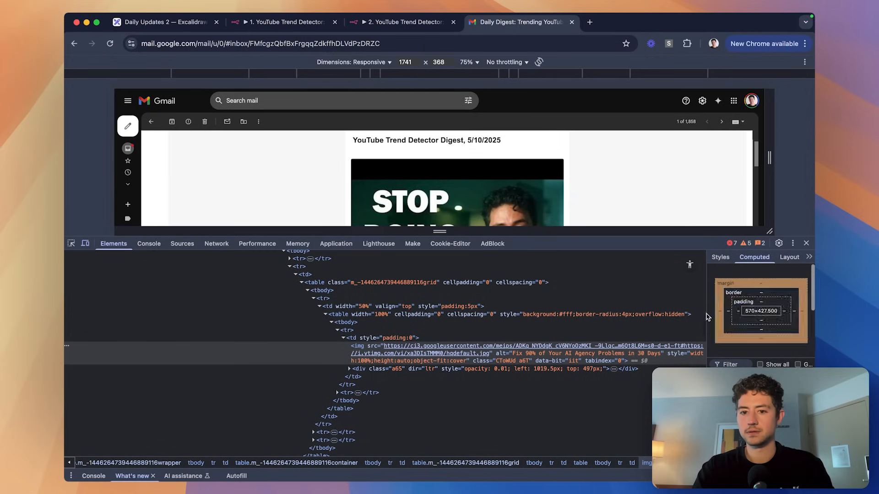
pyautogui.scroll(-5, 760, 315)
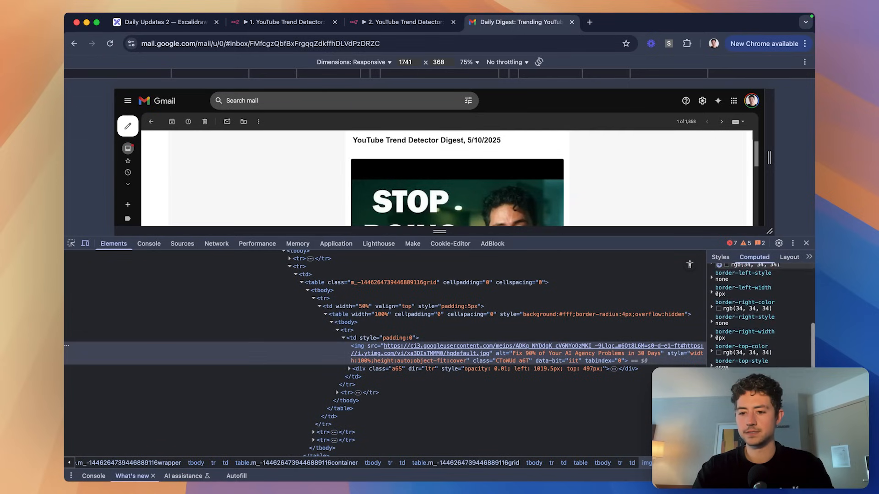
pyautogui.scroll(-3, 751, 302)
pyautogui.click(719, 299)
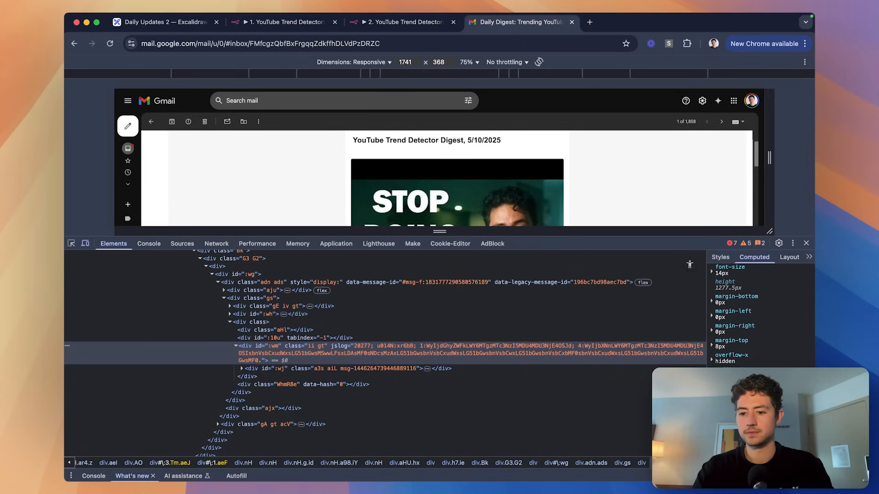
pyautogui.scroll(5, 739, 318)
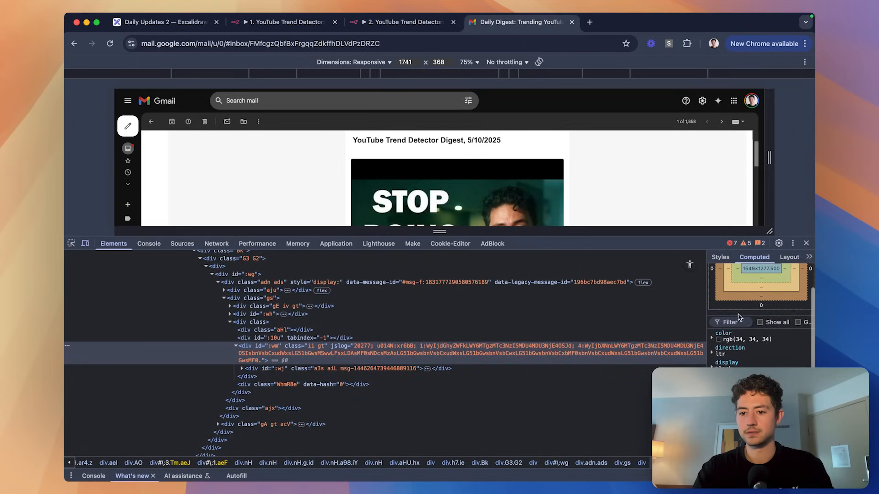
pyautogui.click(738, 318)
pyautogui.write('height')
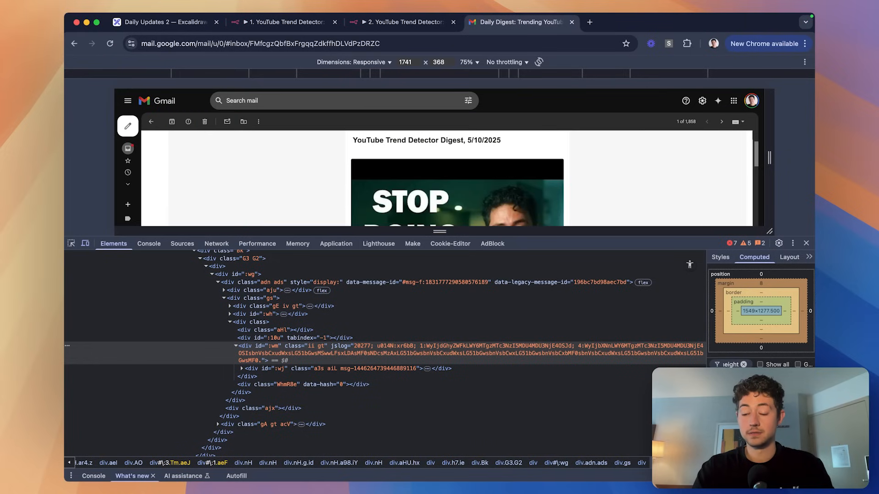
pyautogui.click(806, 243)
pyautogui.scroll(1, 561, 240)
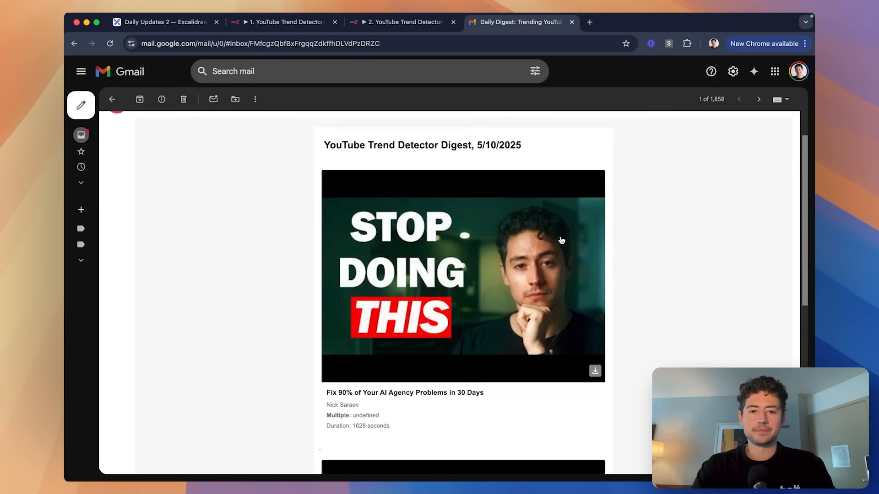
pyautogui.scroll(-3, 561, 240)
pyautogui.scroll(2, 561, 241)
pyautogui.scroll(-1, 561, 240)
pyautogui.moveTo(540, 236); pyautogui.dragTo(525, 236)
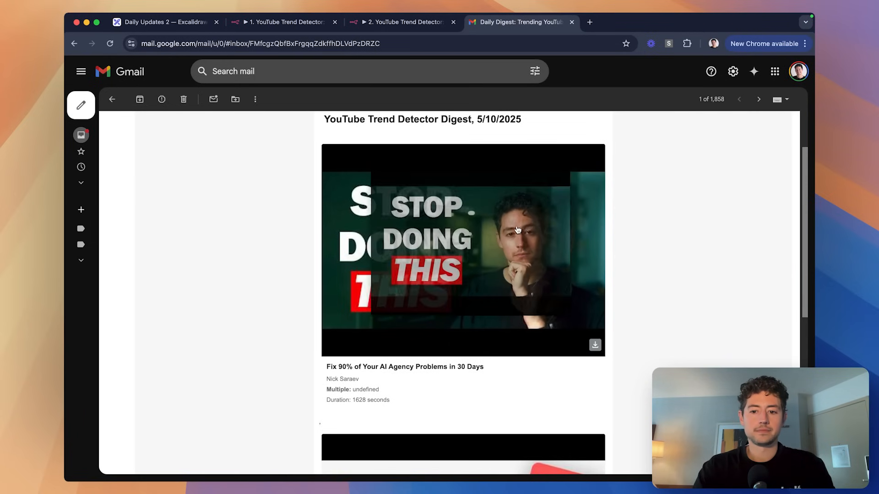
pyautogui.press('super+Tab')
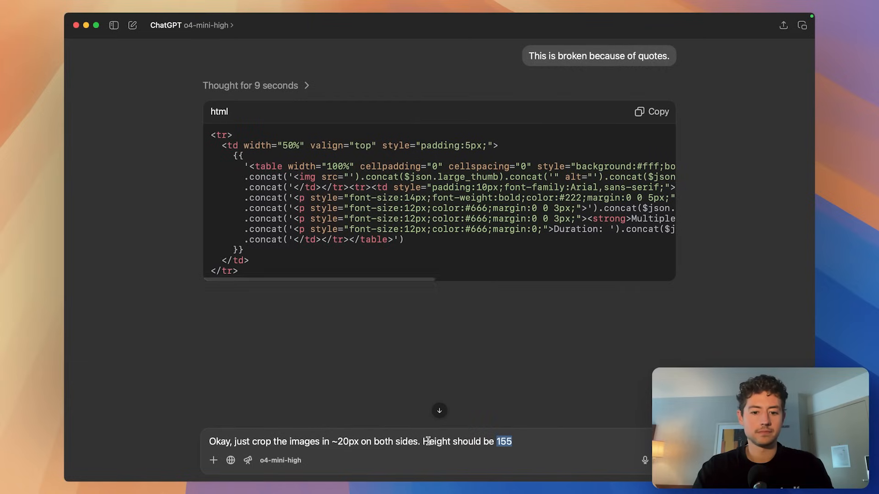
# Change the crop to ~20%, delete the height 155 sentence, and start adding a reason.
pyautogui.click(349, 442)
pyautogui.press('BackSpace')
pyautogui.press('BackSpace')
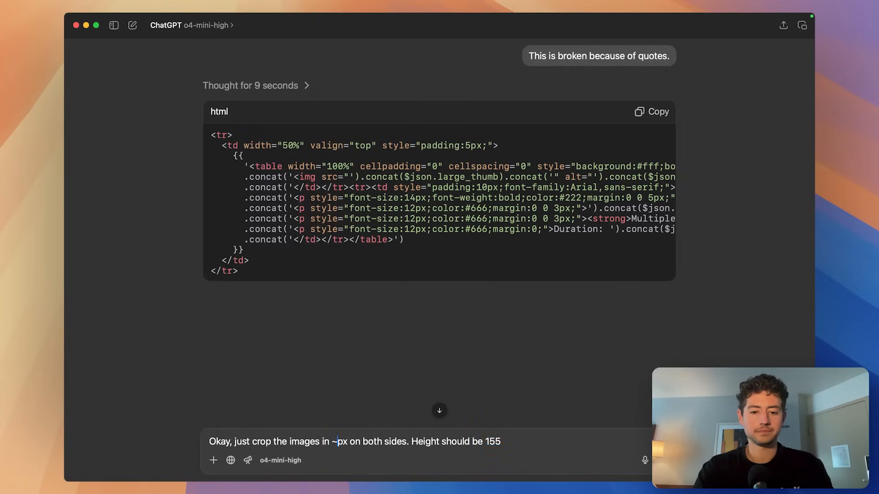
pyautogui.write('20%')
pyautogui.press('Delete')
pyautogui.press('Delete')
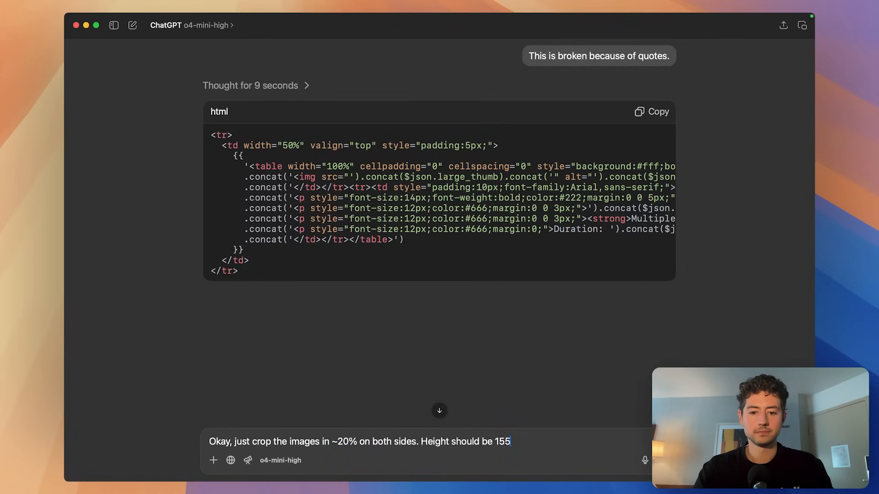
pyautogui.keyDown('shift'); pyautogui.click(422, 442); pyautogui.keyUp('shift')
pyautogui.press('BackSpace')
pyautogui.press('BackSpace')
pyautogui.press('BackSpace')
pyautogui.write(', because this i')
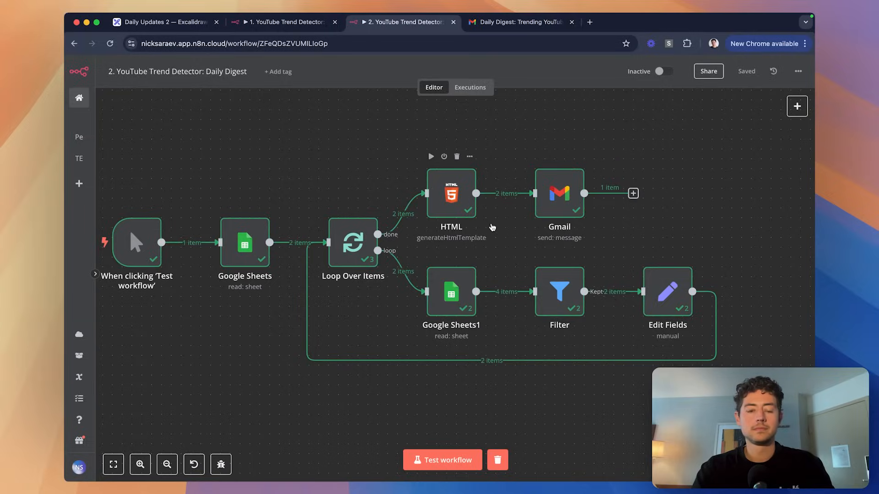
pyautogui.press('super+Tab')
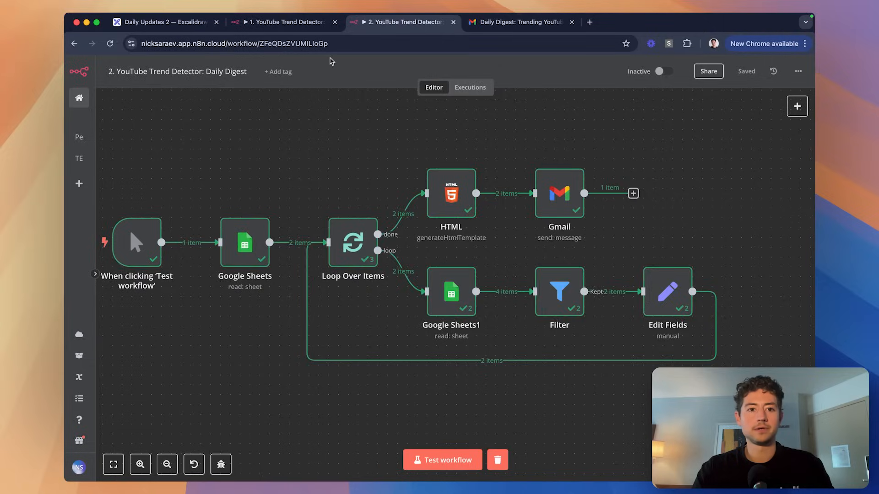
pyautogui.hotkey('ctrl', 'shift', 'Tab')
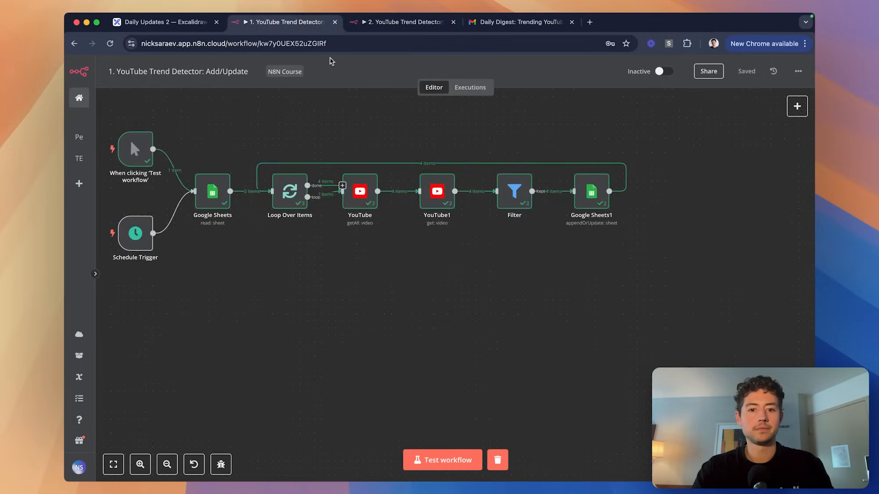
pyautogui.press('super+grave')
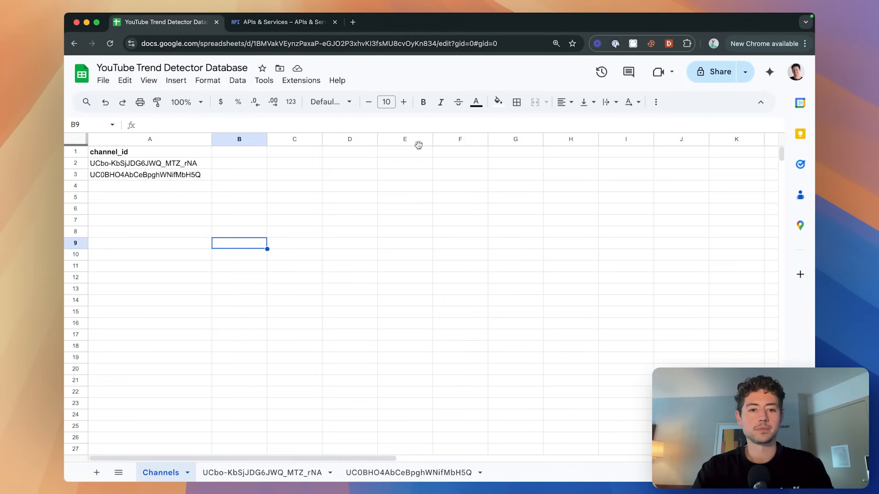
pyautogui.hotkey('ctrl', 'Tab')
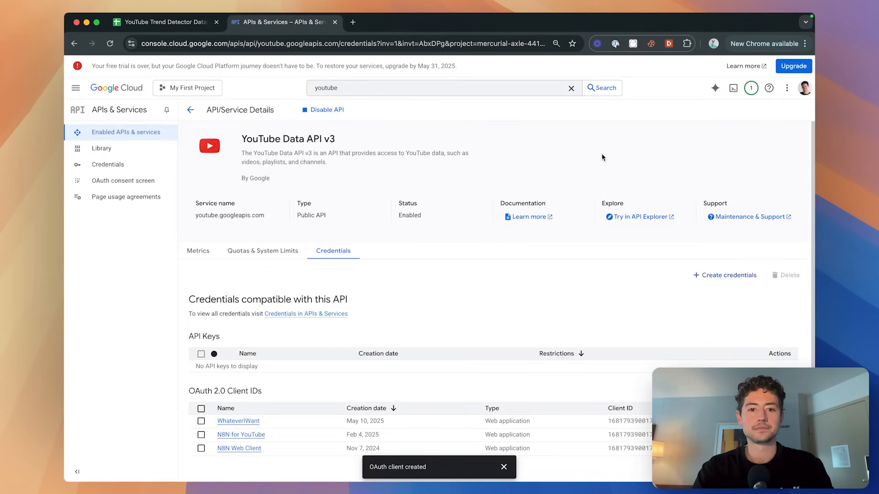
pyautogui.hotkey('ctrl', 'shift', 'Tab')
pyautogui.hotkey('ctrl', 'Tab')
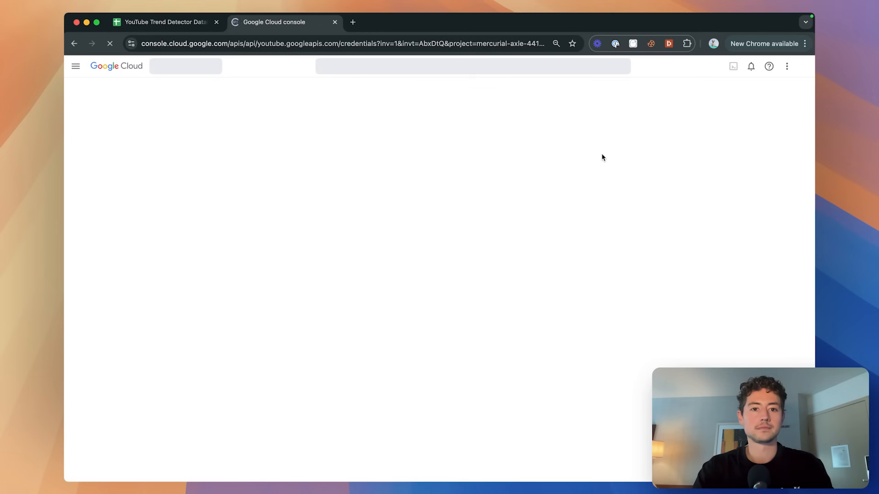
pyautogui.hotkey('ctrl', 'shift', 'Tab')
pyautogui.press('super+grave')
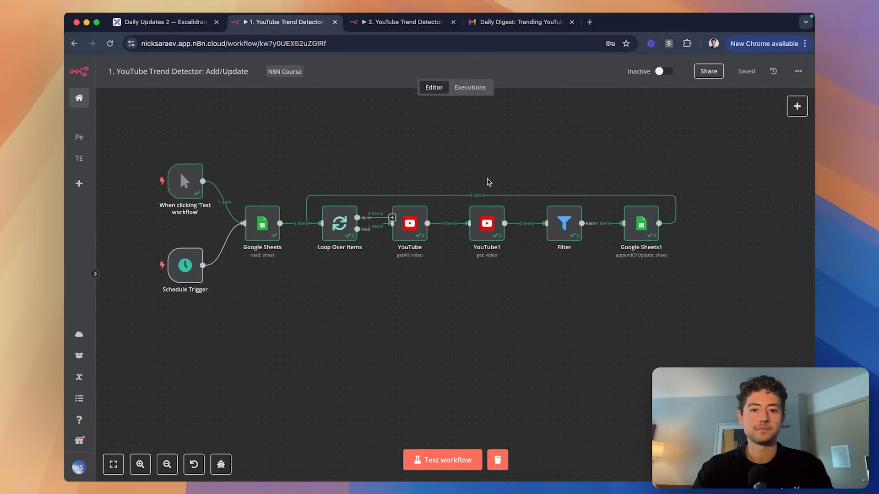
pyautogui.hotkey('ctrl', 'shift', 'Tab')
pyautogui.hotkey('ctrl', 'shift', 'Tab')
pyautogui.hotkey('ctrl', 'shift', 'Tab')
pyautogui.hotkey('ctrl', 'shift', 'Tab')
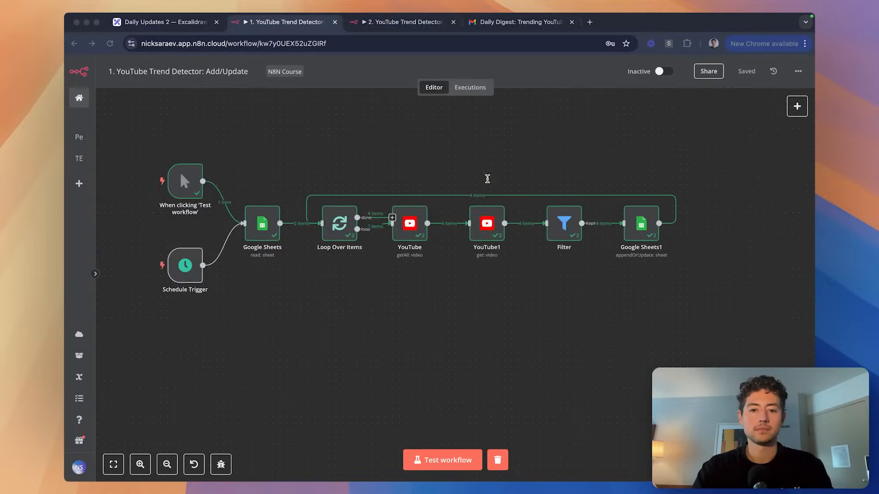
pyautogui.press('super+Tab')
pyautogui.press('super+shift+Tab')
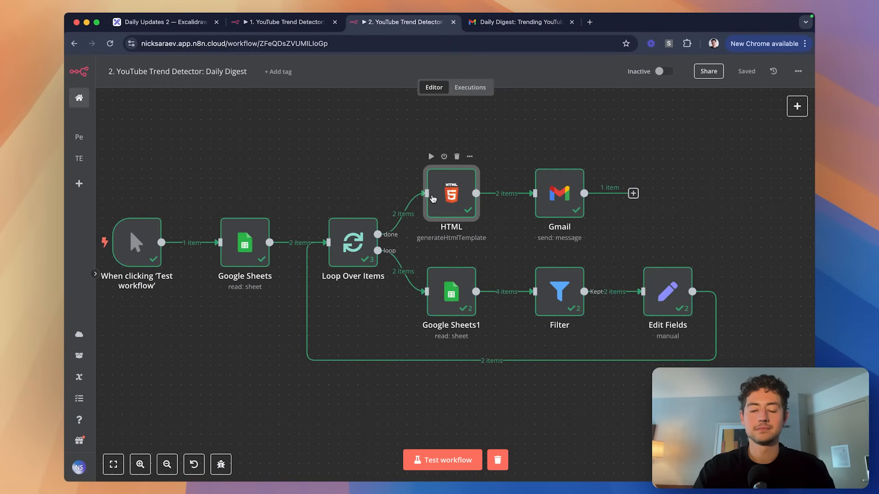
# Replace the HTML node's template with the new code and test-run the workflow.
pyautogui.doubleClick(433, 198)
pyautogui.hotkey('ctrl', 'a')
pyautogui.hotkey('ctrl', 'v')
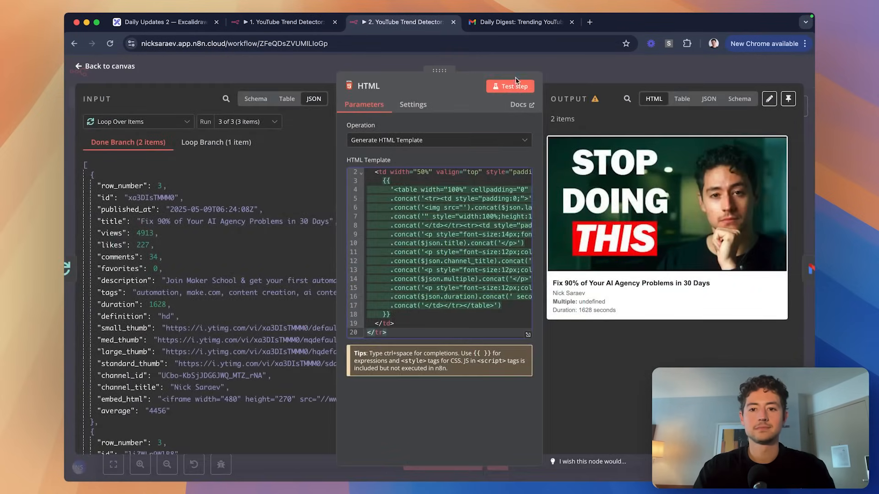
pyautogui.click(516, 64)
pyautogui.click(460, 459)
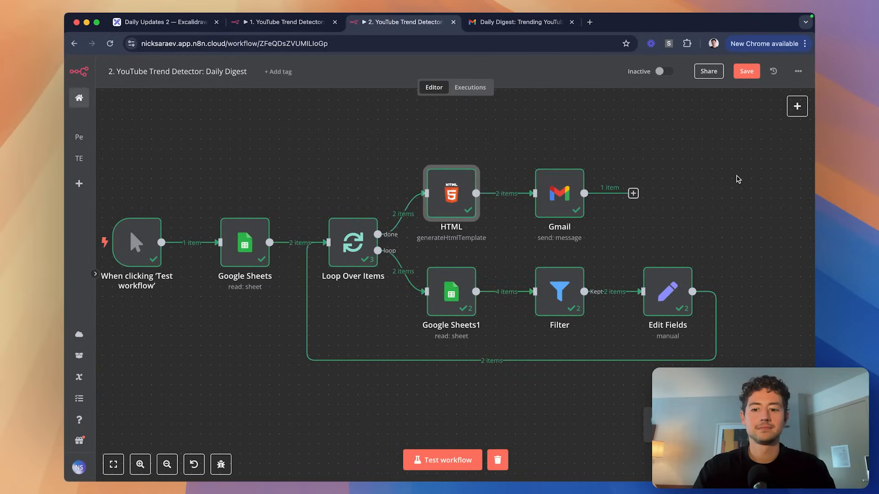
# Check the newest Daily Digest email in Gmail, then reopen the HTML node in n8n.
pyautogui.click(737, 181)
pyautogui.hotkey('ctrl', 'Tab')
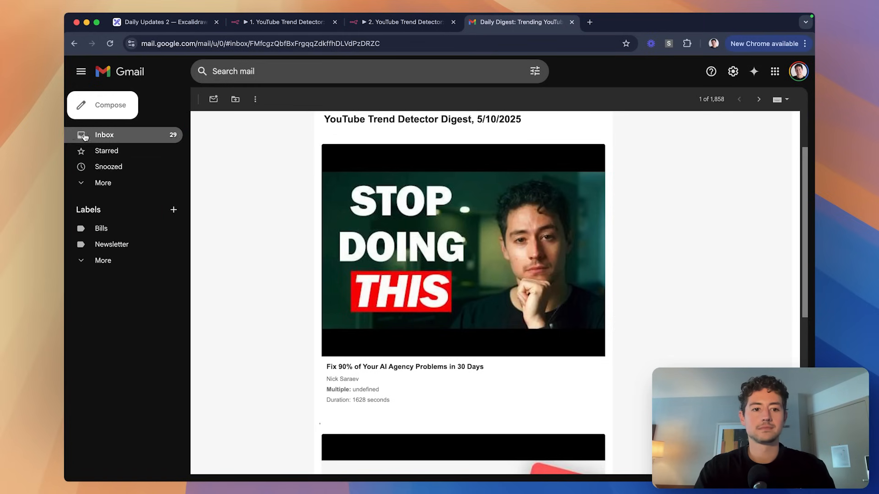
pyautogui.click(84, 136)
pyautogui.click(347, 149)
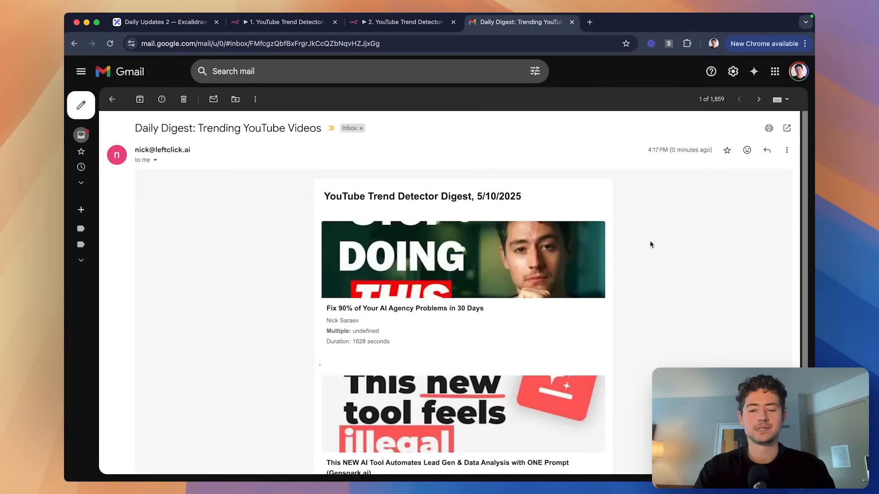
pyautogui.scroll(-3, 651, 245)
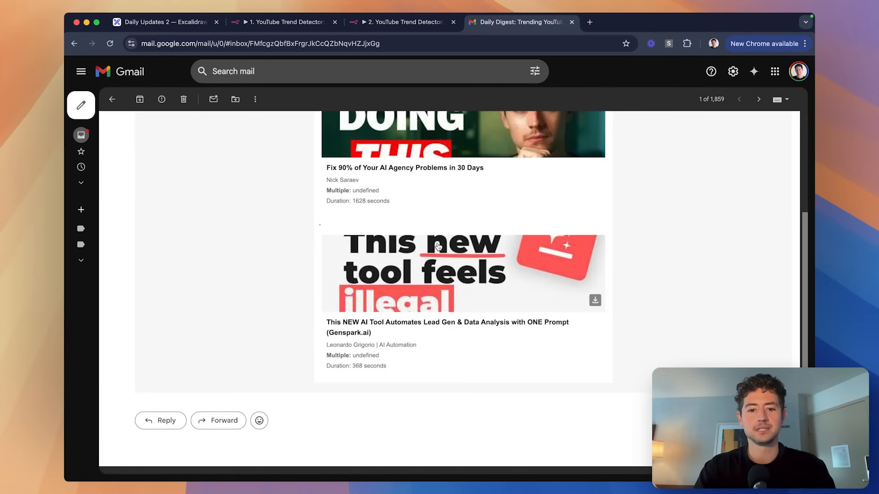
pyautogui.scroll(2, 503, 233)
pyautogui.scroll(-1, 541, 225)
pyautogui.hotkey('ctrl', 'shift', 'Tab')
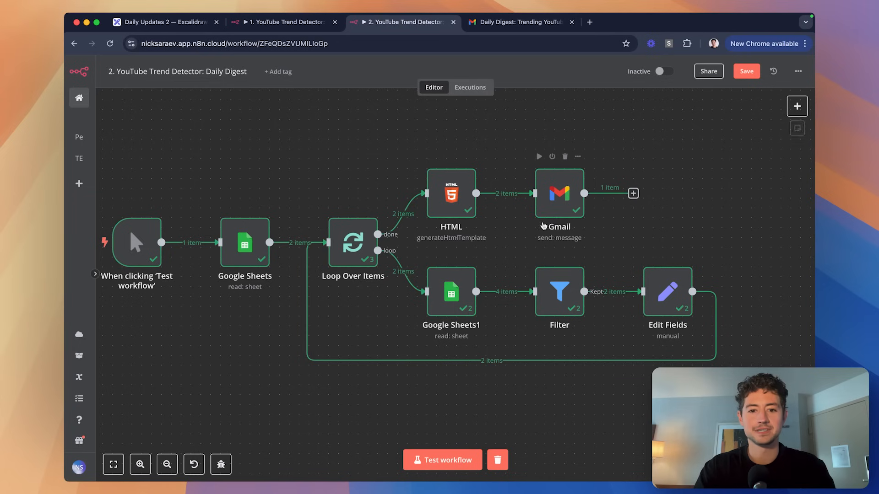
pyautogui.doubleClick(453, 196)
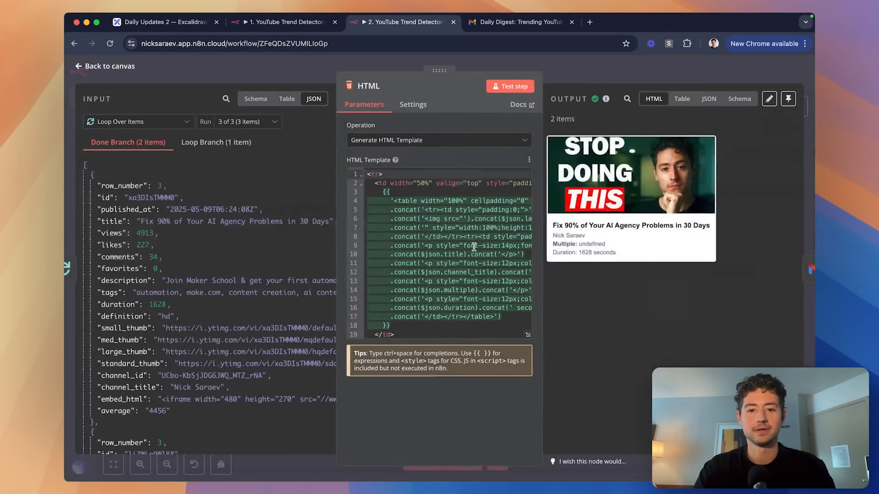
# Change the thumbnail height from 155px to 310px in the HTML template.
pyautogui.click(527, 335)
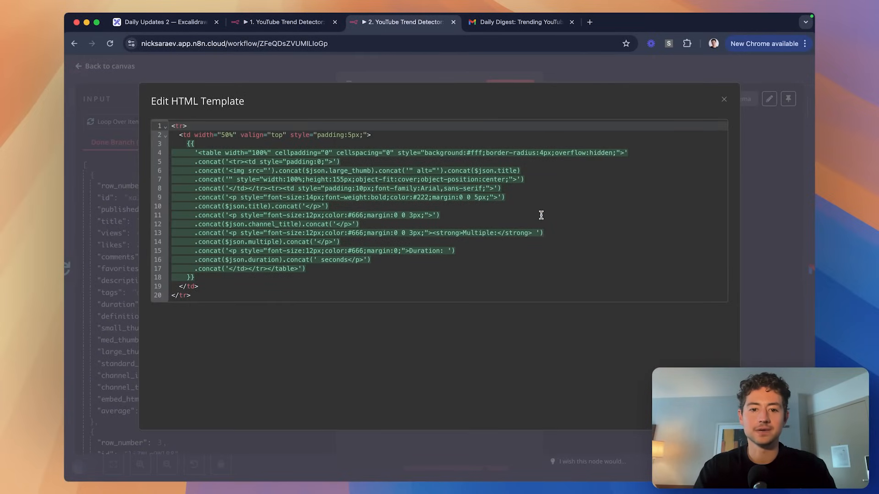
pyautogui.click(344, 180)
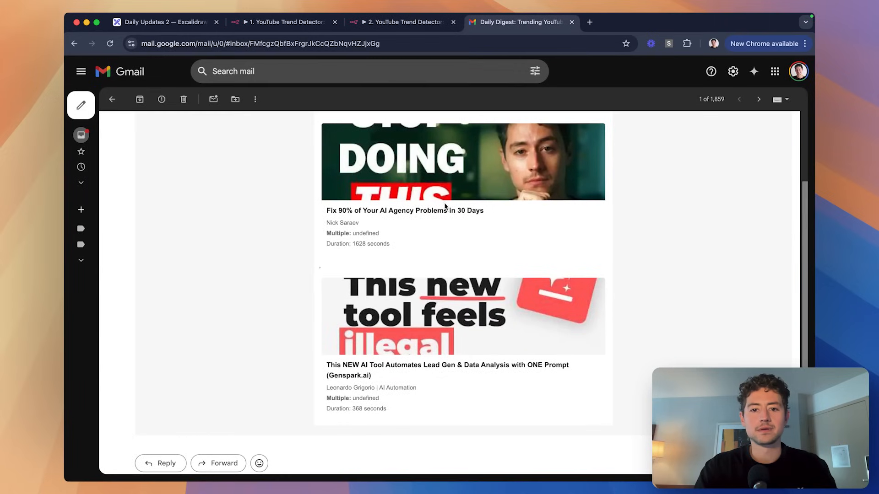
pyautogui.scroll(3, 445, 207)
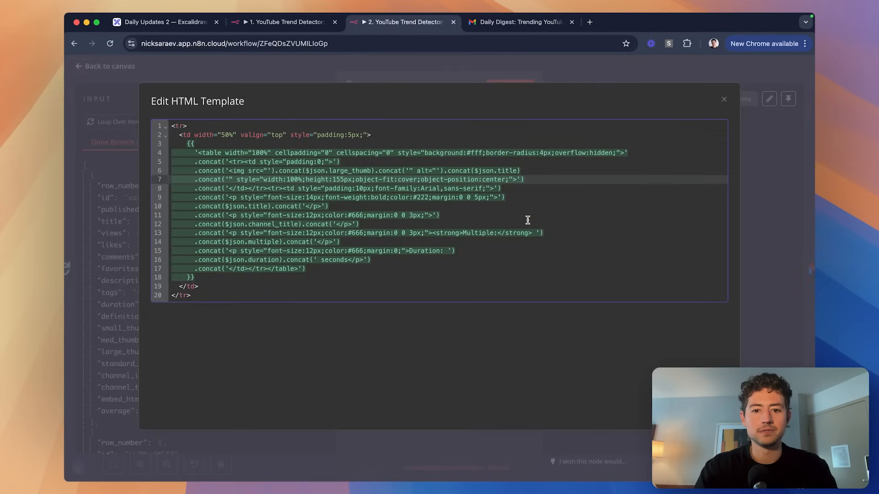
pyautogui.press('BackSpace')
pyautogui.press('BackSpace')
pyautogui.press('BackSpace')
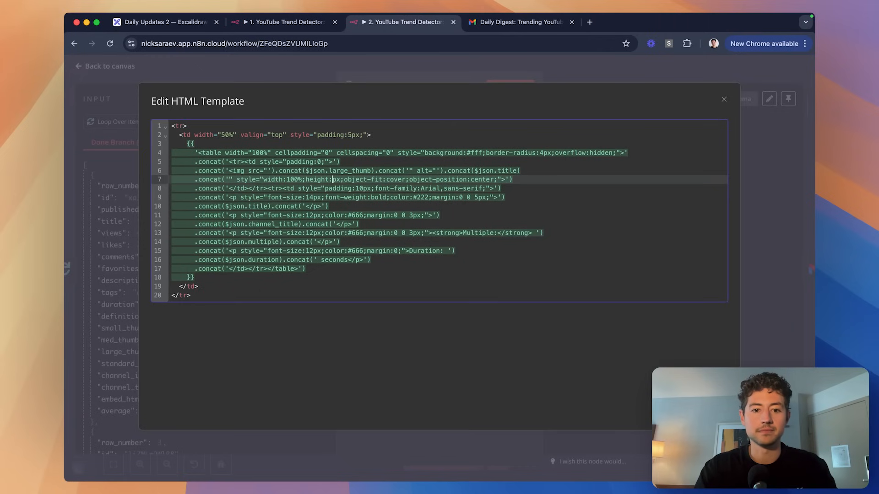
pyautogui.write('310')
pyautogui.click(539, 234)
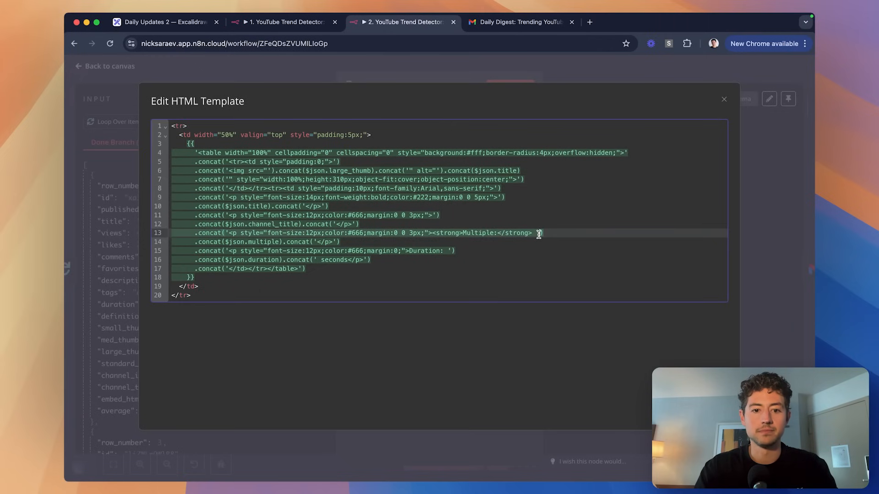
pyautogui.press('super+f')
pyautogui.write('155')
pyautogui.click(779, 150)
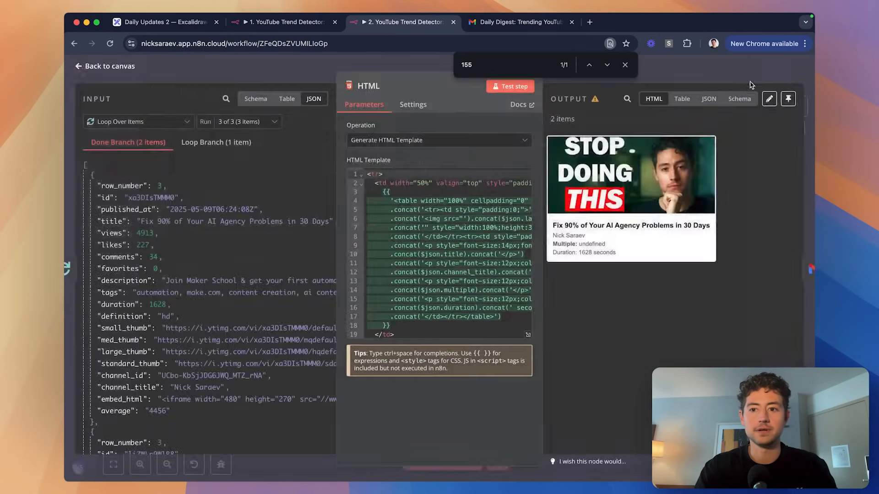
pyautogui.click(749, 80)
# Reopen the HTML node to review the updated template.
pyautogui.doubleClick(453, 193)
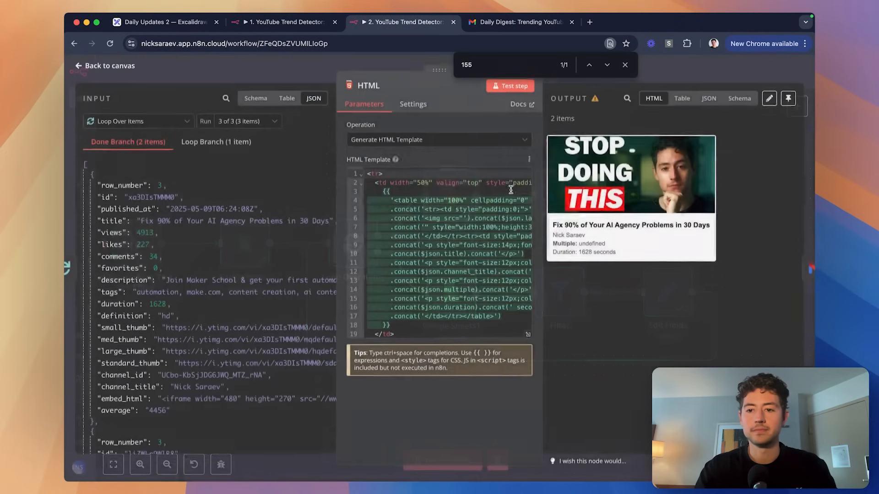
pyautogui.scroll(5, 721, 193)
pyautogui.scroll(-5, 721, 192)
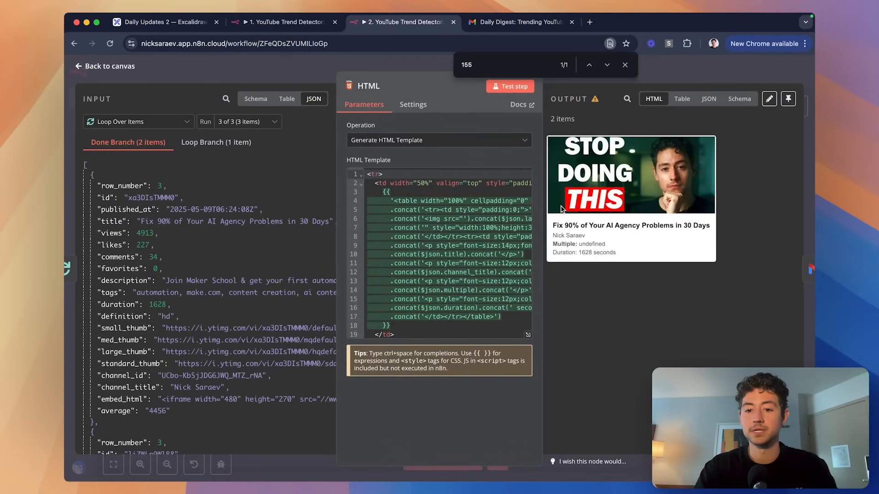
pyautogui.click(702, 75)
pyautogui.doubleClick(447, 189)
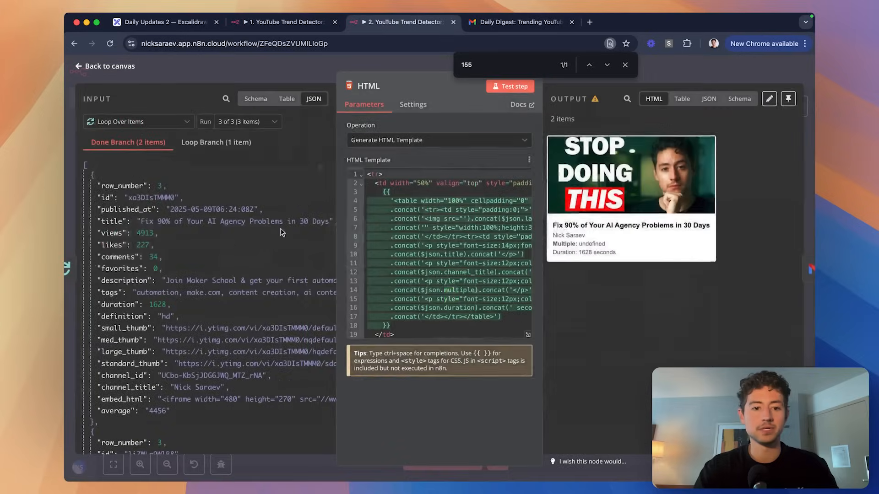
pyautogui.scroll(-1, 234, 244)
pyautogui.scroll(-1, 460, 243)
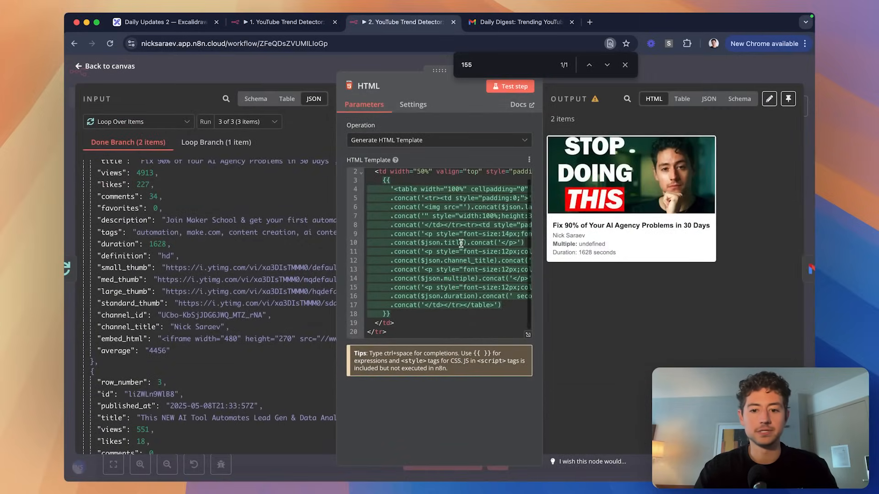
pyautogui.hscroll(2, 494, 274)
# Replace $json.multiple with $json.views/$json.average on the Multiple line.
pyautogui.click(528, 334)
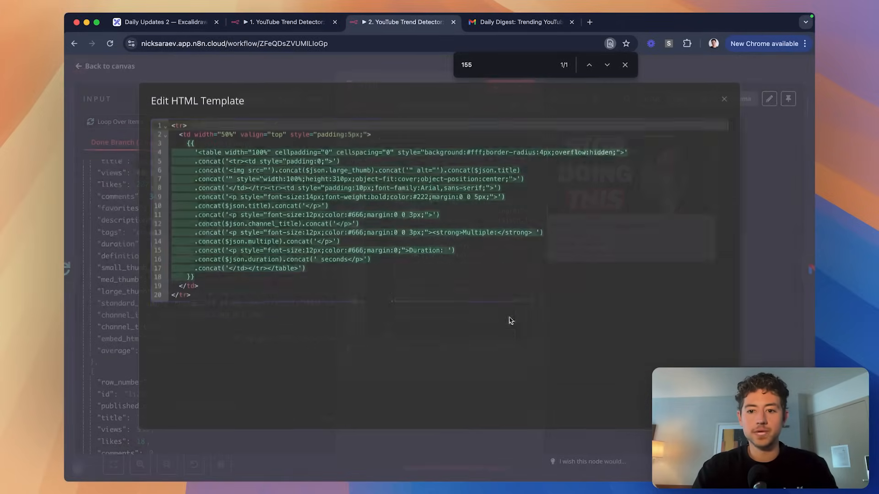
pyautogui.write('multipl')
pyautogui.click(493, 232)
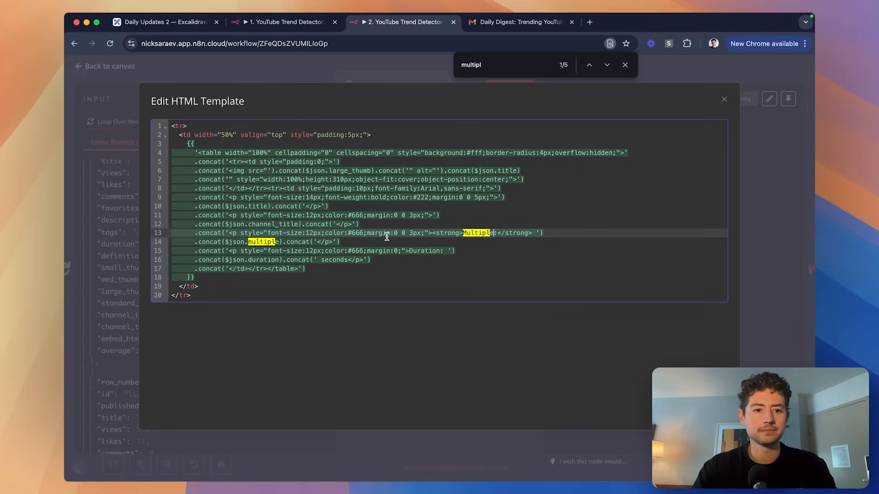
pyautogui.click(280, 242)
pyautogui.hotkey('alt', 'shift', 'Left')
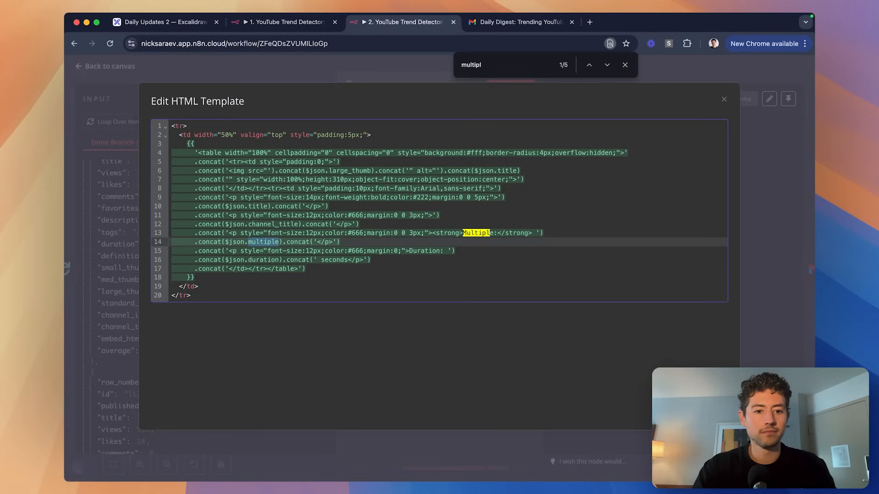
pyautogui.write('average')
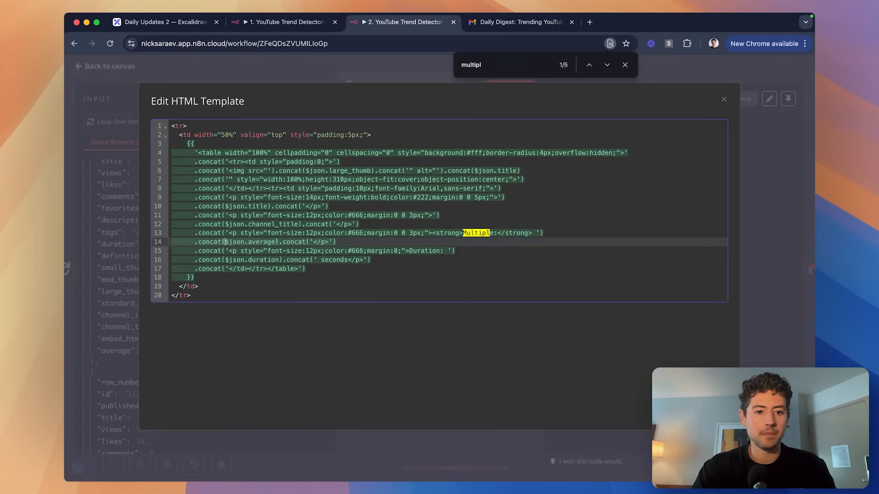
pyautogui.write('$json.')
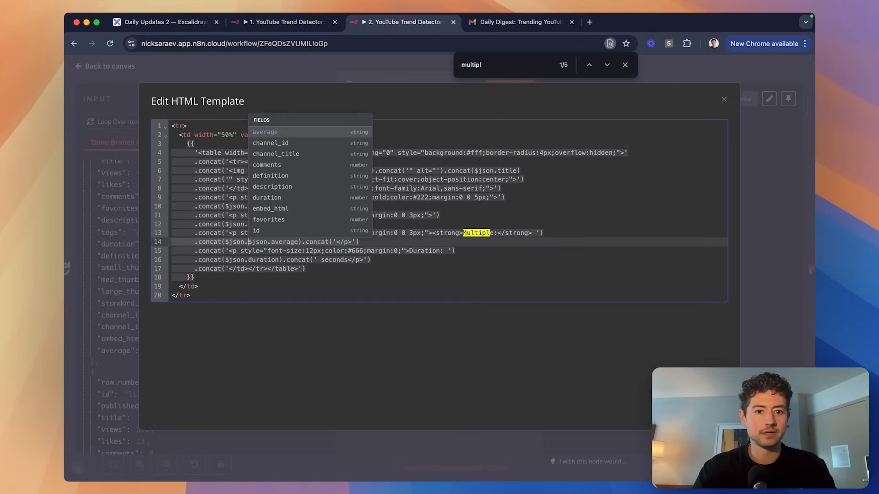
pyautogui.write('views/')
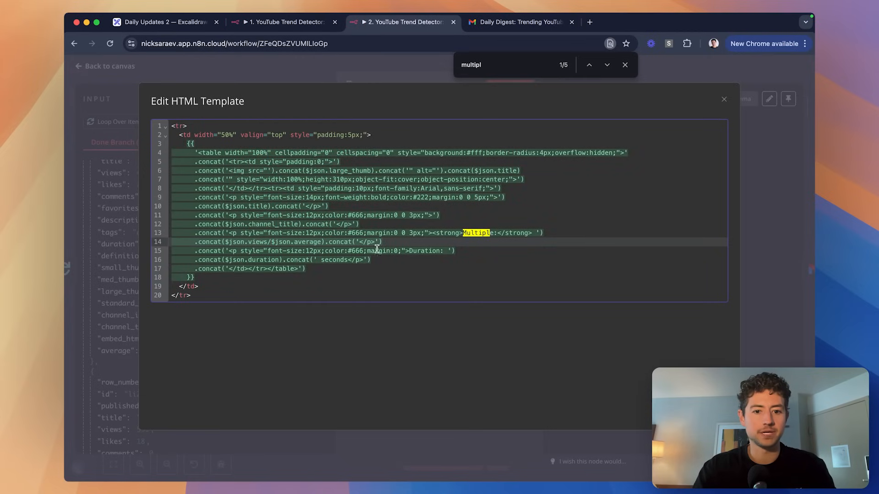
pyautogui.click(393, 251)
pyautogui.click(741, 72)
# Save the Daily Digest workflow and run it as a test.
pyautogui.press('super+s')
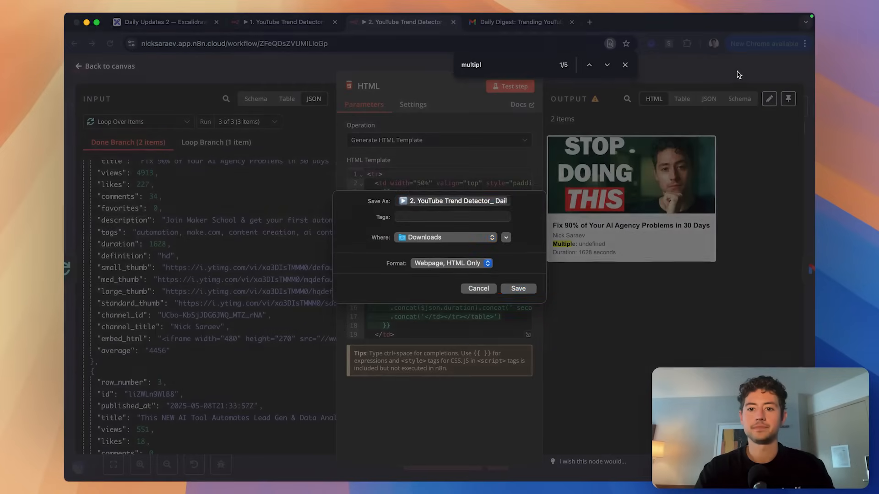
pyautogui.click(478, 288)
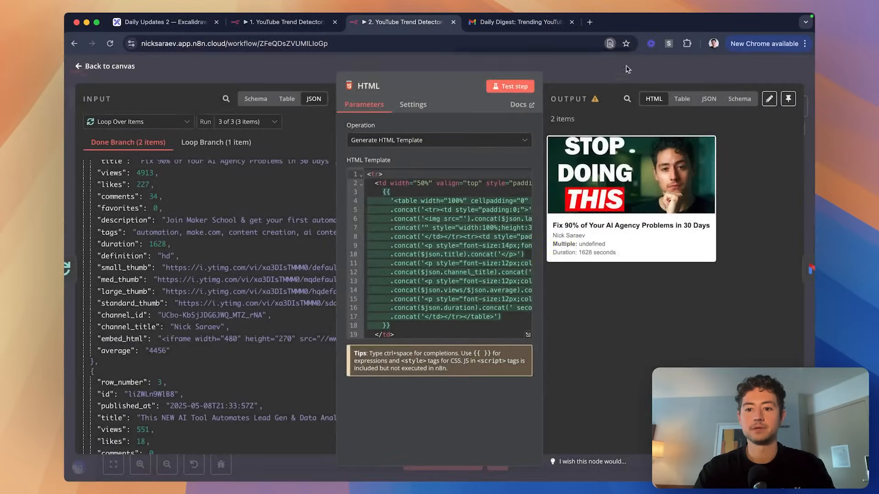
pyautogui.press('Escape')
pyautogui.press('super+s')
pyautogui.click(446, 460)
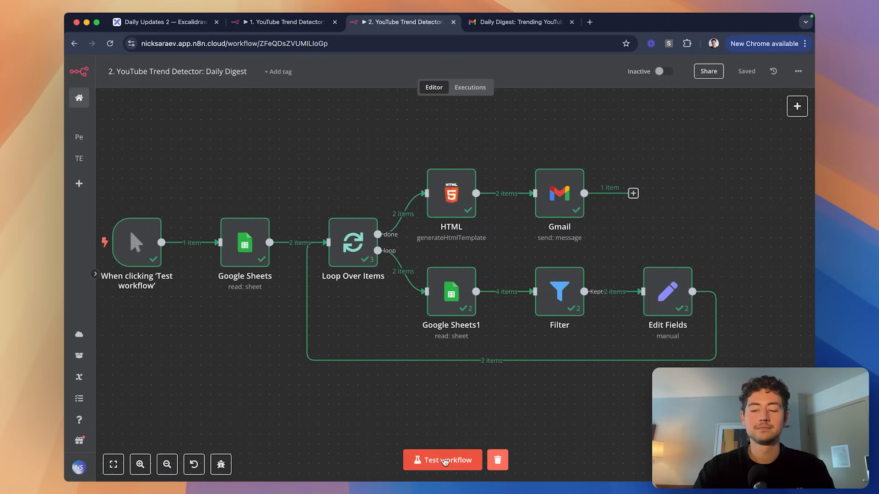
# Check the new digest email in Gmail and select the first older Daily Digest email.
pyautogui.click(517, 22)
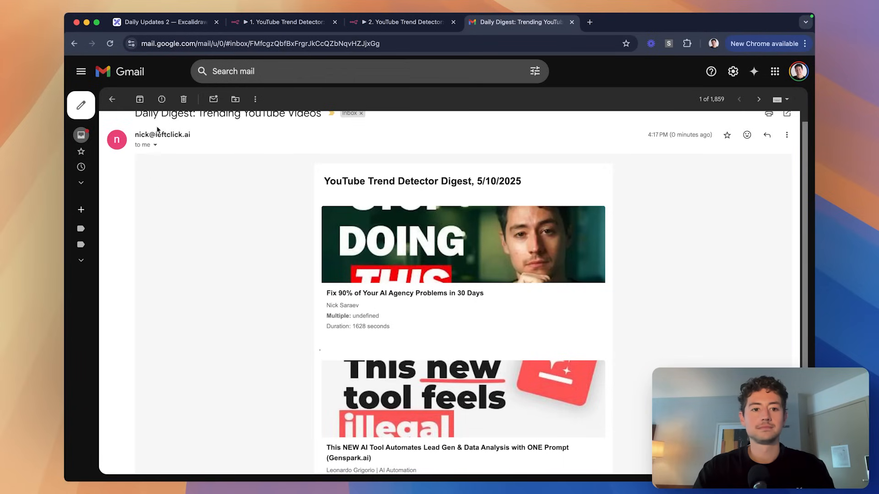
pyautogui.scroll(-3, 197, 164)
pyautogui.scroll(5, 198, 164)
pyautogui.click(81, 135)
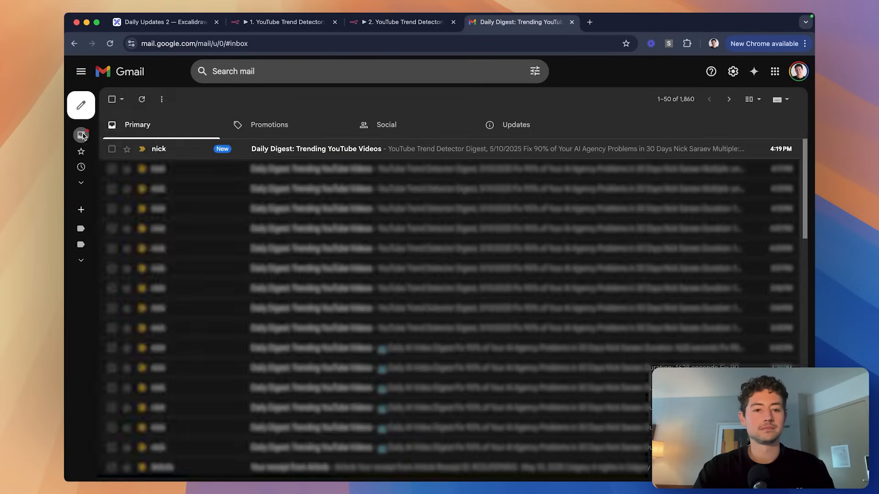
pyautogui.click(112, 169)
pyautogui.scroll(-5, 112, 171)
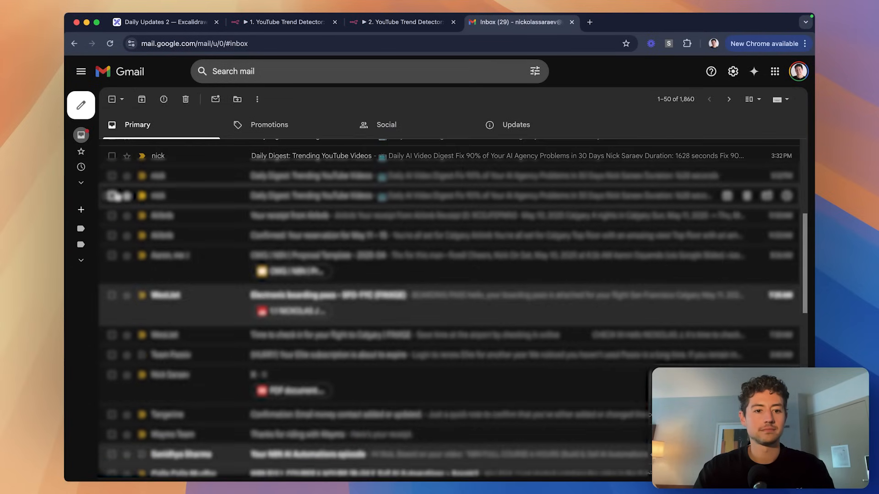
# Delete the older Daily Digest emails and open the newest one showing multiples like 1.10 and 1.30.
pyautogui.keyDown('shift'); pyautogui.click(114, 196); pyautogui.keyUp('shift')
pyautogui.scroll(5, 113, 196)
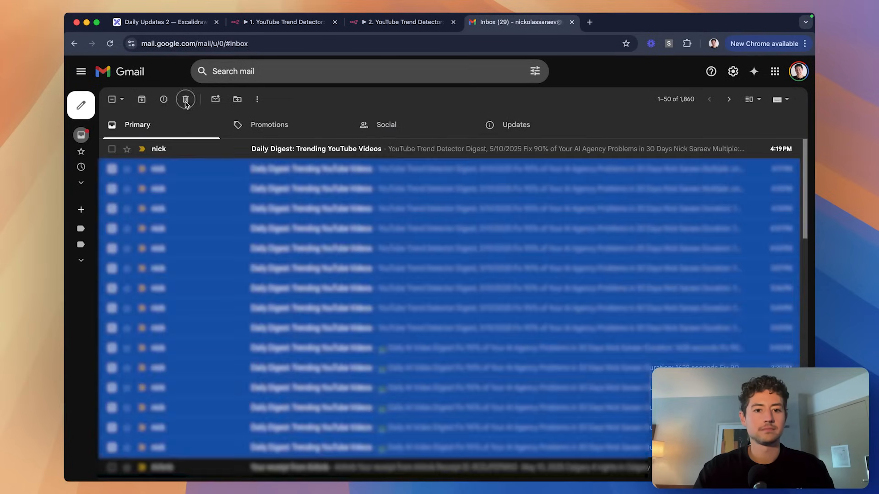
pyautogui.click(185, 99)
pyautogui.click(287, 152)
pyautogui.scroll(-6, 539, 177)
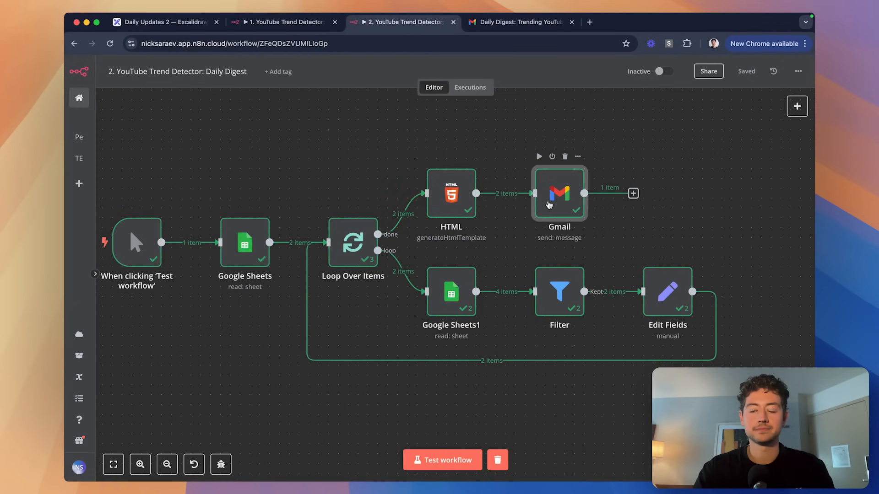
# Add .round() to the views/average expression on line 14 and remove the stray parenthesis.
pyautogui.doubleClick(451, 195)
pyautogui.scroll(-1, 392, 287)
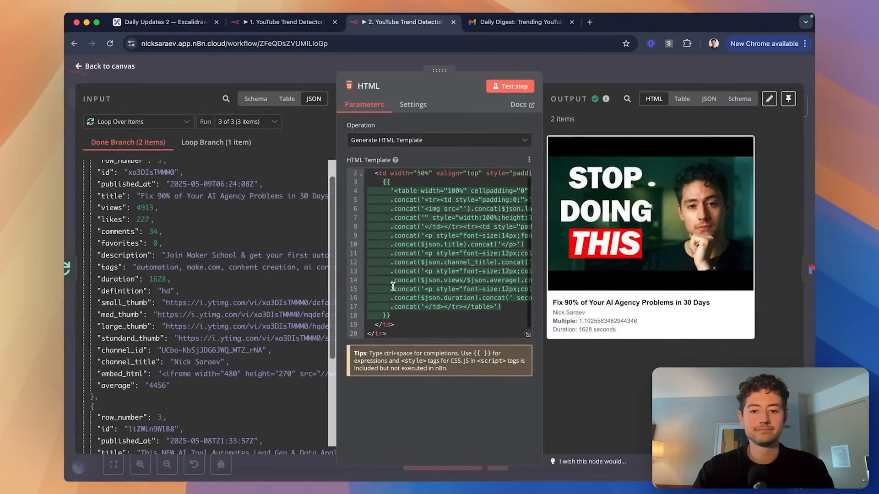
pyautogui.hscroll(1, 517, 287)
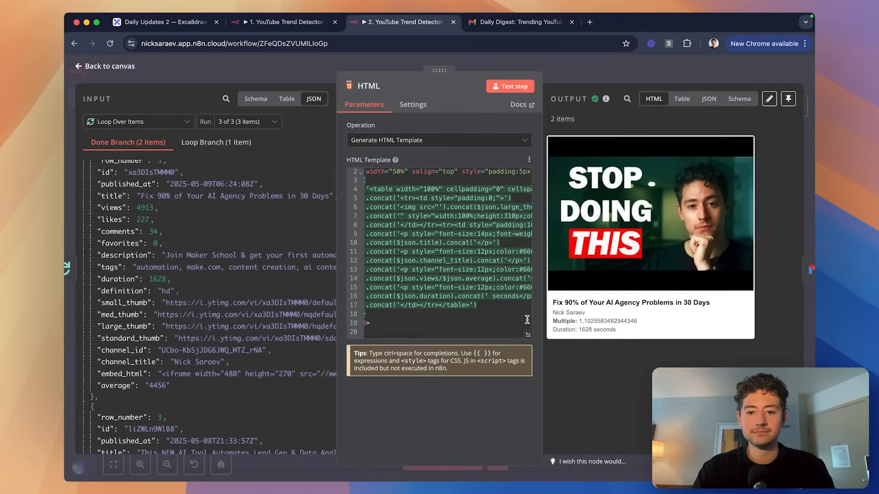
pyautogui.click(527, 336)
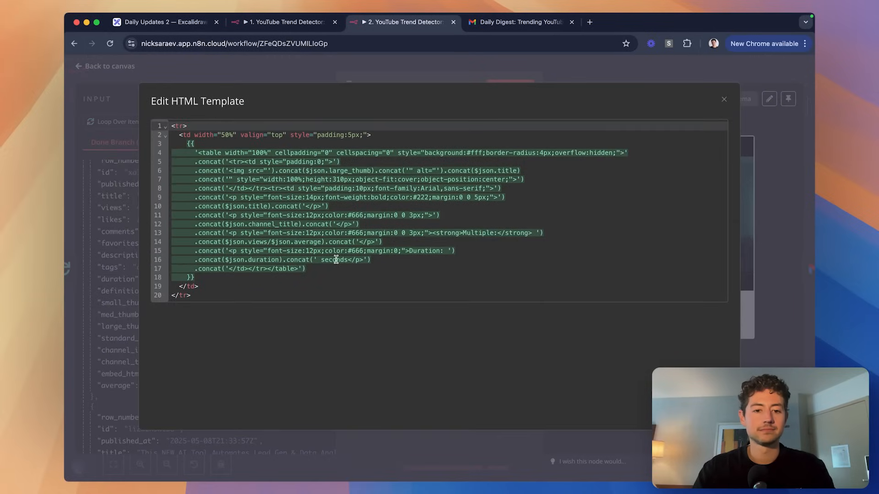
pyautogui.click(225, 242)
pyautogui.write('(')
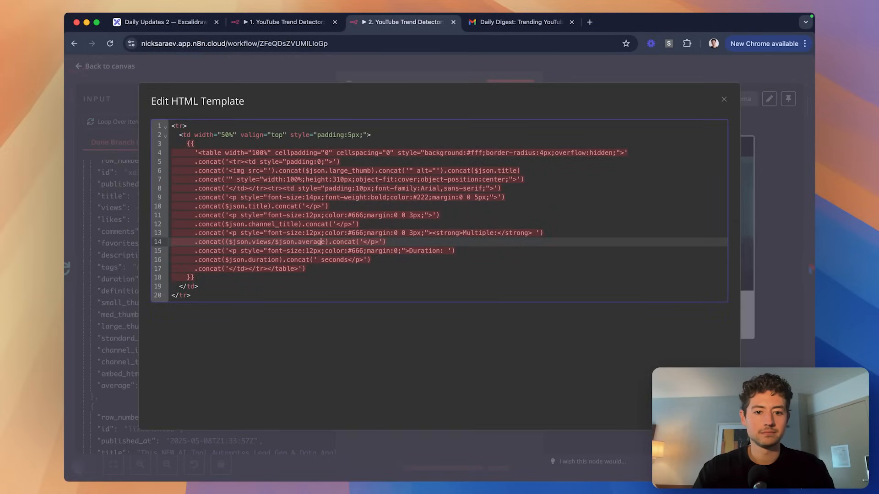
pyautogui.write('.round')
pyautogui.write(')).')
pyautogui.click(382, 260)
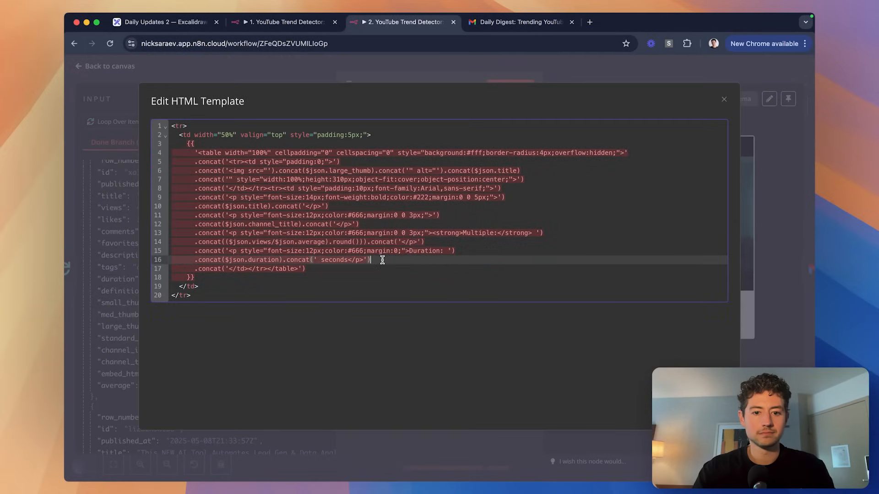
pyautogui.click(370, 242)
pyautogui.press('BackSpace')
pyautogui.click(425, 257)
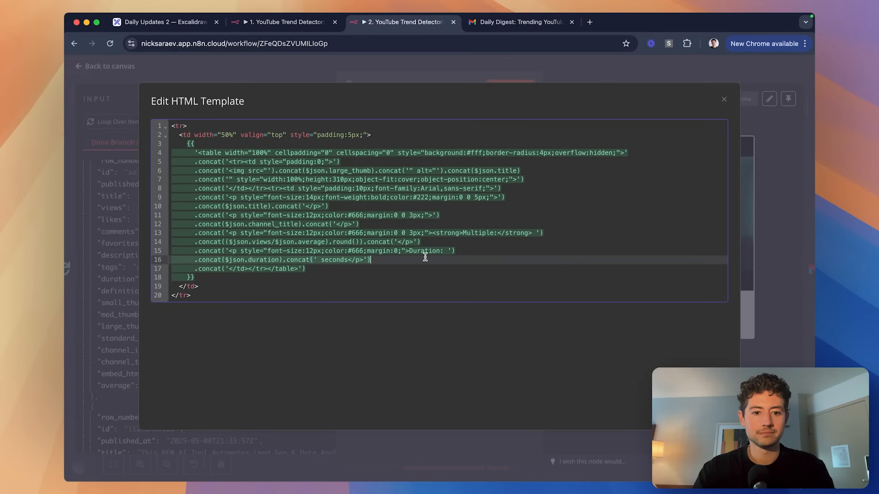
# Close the template editor and HTML node, then save the Daily Digest workflow.
pyautogui.click(469, 74)
pyautogui.click(583, 74)
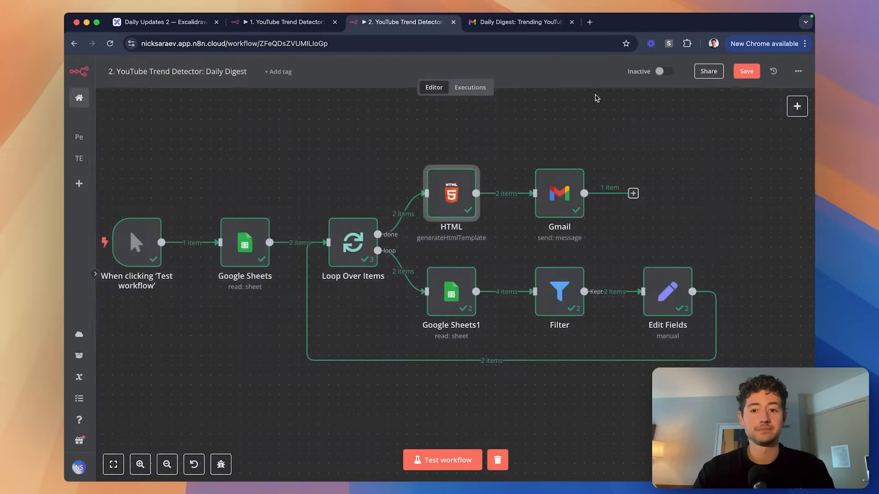
pyautogui.hotkey('ctrl', 's')
# Glance at the earlier digest's unrounded multiples in Gmail, then return to n8n.
pyautogui.hotkey('ctrl', 'Tab')
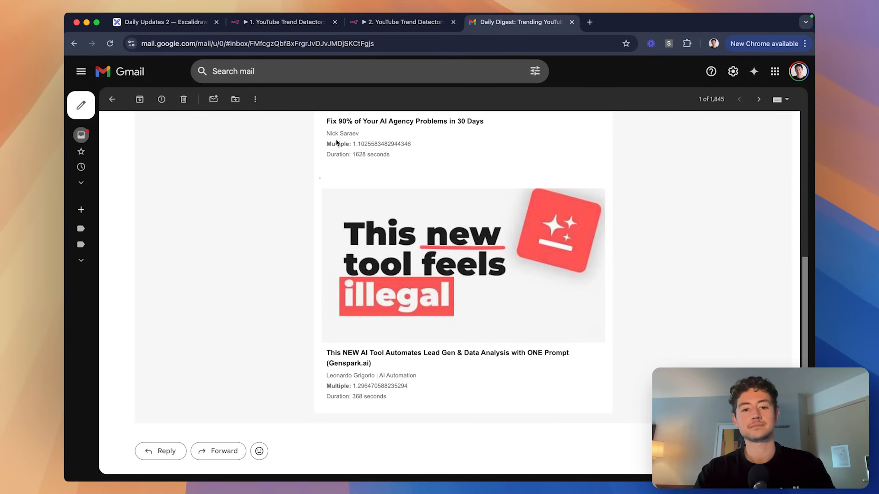
pyautogui.hotkey('ctrl', 'shift', 'Tab')
pyautogui.hotkey('ctrl', 'shift', 'Tab')
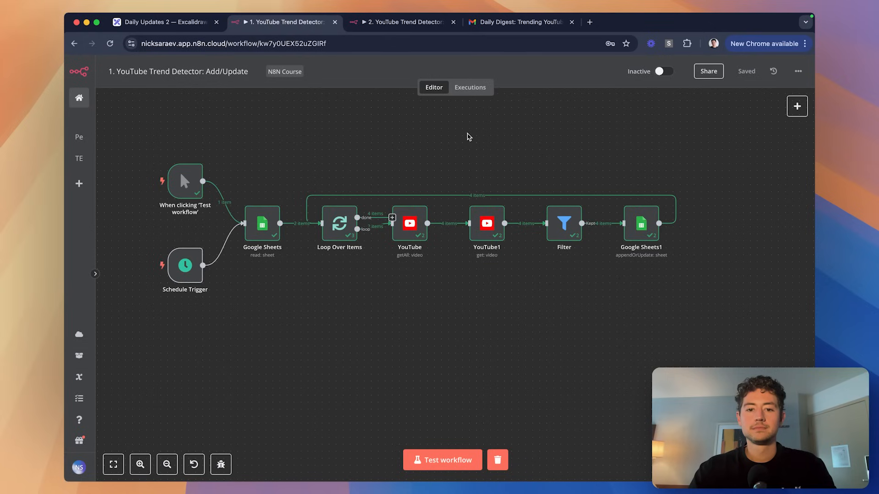
# Check the Limit value in the Add/Update workflow's YouTube node.
pyautogui.scroll(3, 448, 235)
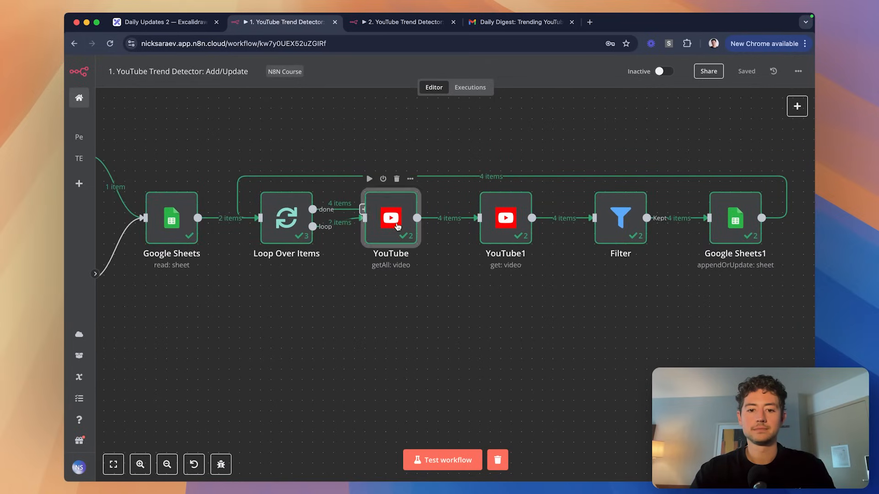
pyautogui.doubleClick(404, 223)
pyautogui.doubleClick(406, 274)
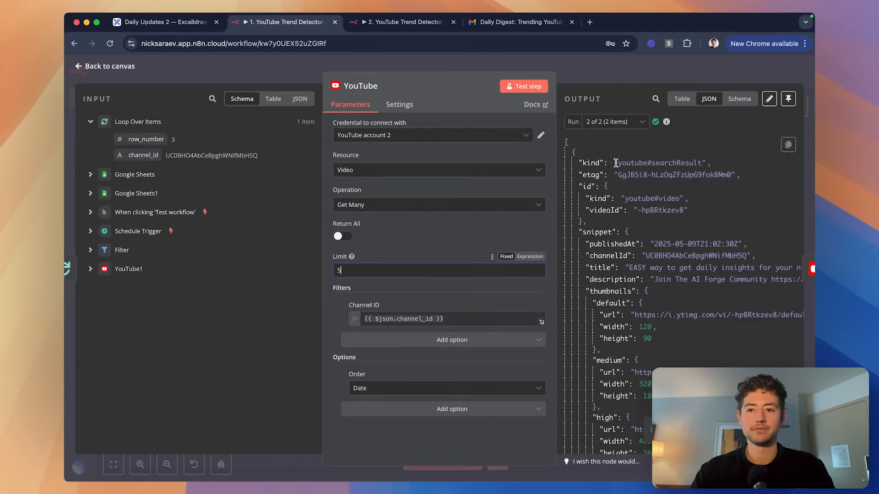
pyautogui.press('Escape')
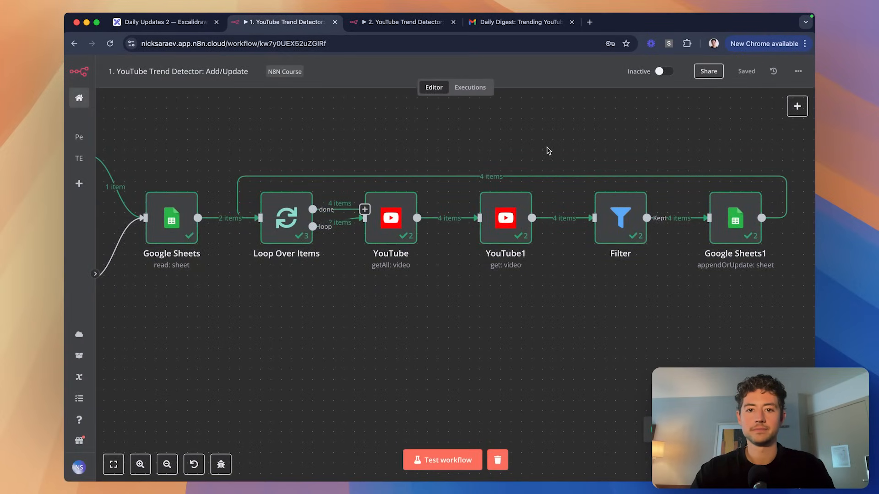
# Move to the Daily Digest workflow after briefly checking the ChatGPT app.
pyautogui.hotkey('ctrl', 'Tab')
pyautogui.scroll(-2, 546, 163)
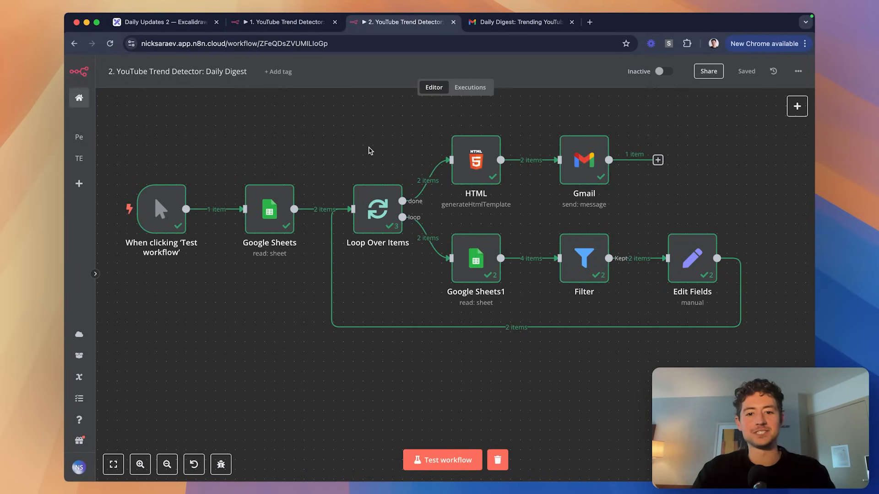
pyautogui.press('super+Tab')
pyautogui.press('super+Tab')
pyautogui.press('super+Tab')
pyautogui.press('super+Tab')
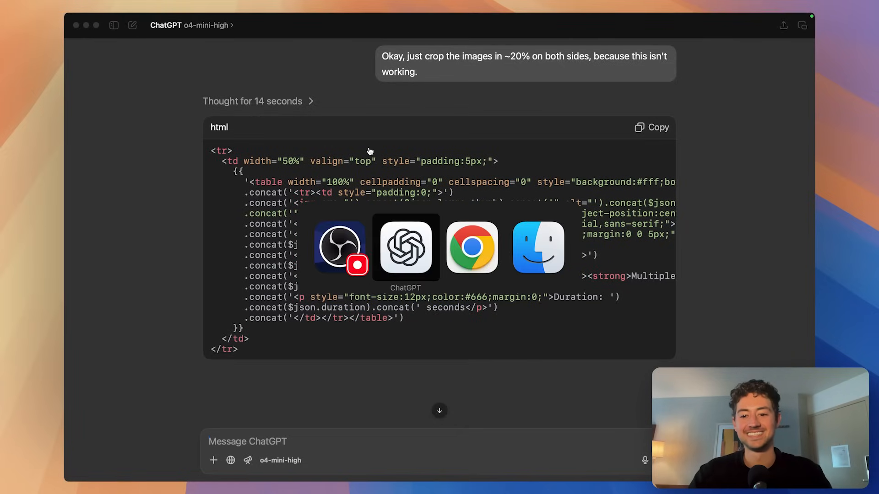
pyautogui.press('super+Tab')
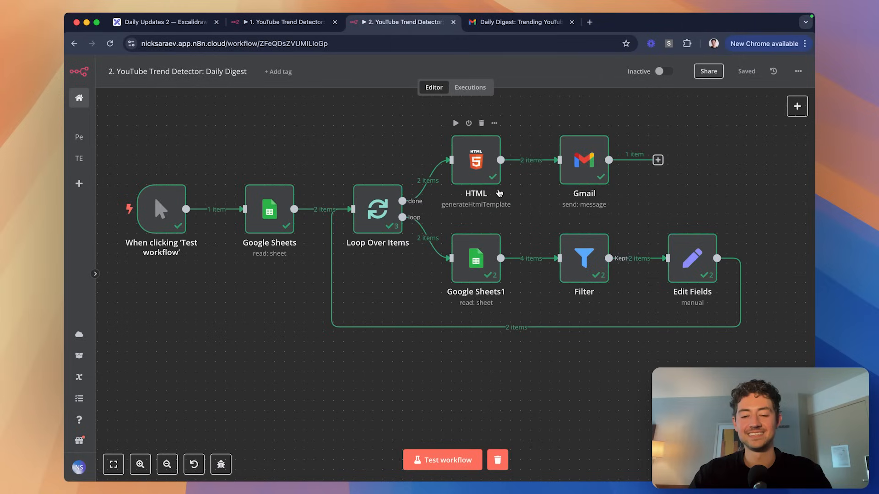
pyautogui.press('super+Tab')
pyautogui.press('super+Tab')
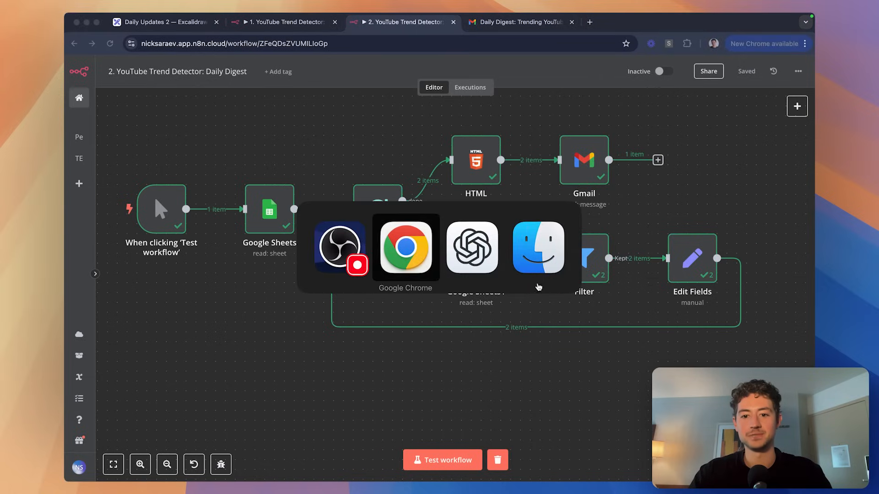
pyautogui.press('super+Tab')
pyautogui.press('super+Tab')
pyautogui.press('super+Tab')
pyautogui.press('super+Tab')
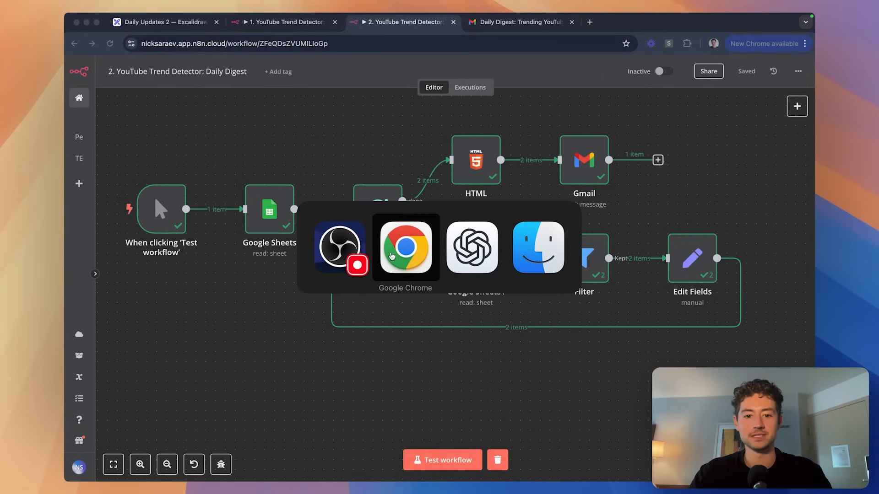
# Return Gmail to the inbox, then test-run the Daily Digest workflow.
pyautogui.hotkey('ctrl', 'Tab')
pyautogui.hotkey('ctrl', 'shift', 'Tab')
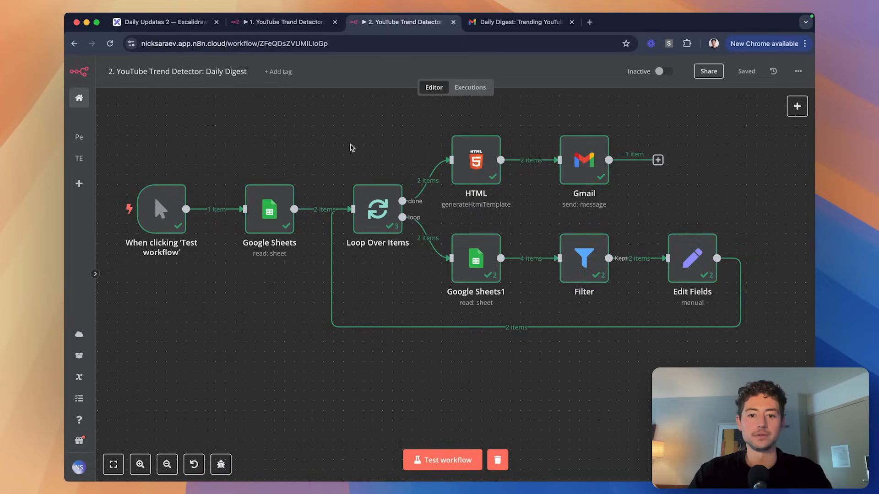
pyautogui.hotkey('ctrl', 'Tab')
pyautogui.scroll(2, 333, 182)
pyautogui.click(112, 99)
pyautogui.hotkey('ctrl', 'shift', 'Tab')
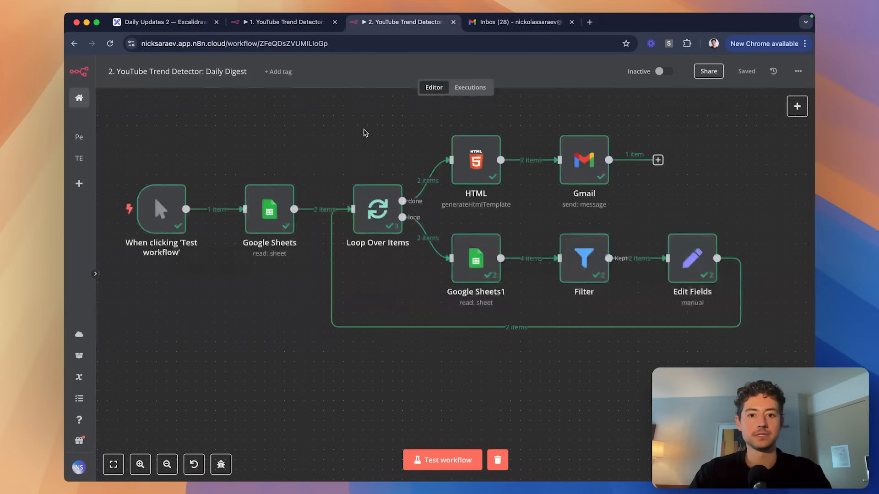
pyautogui.click(440, 460)
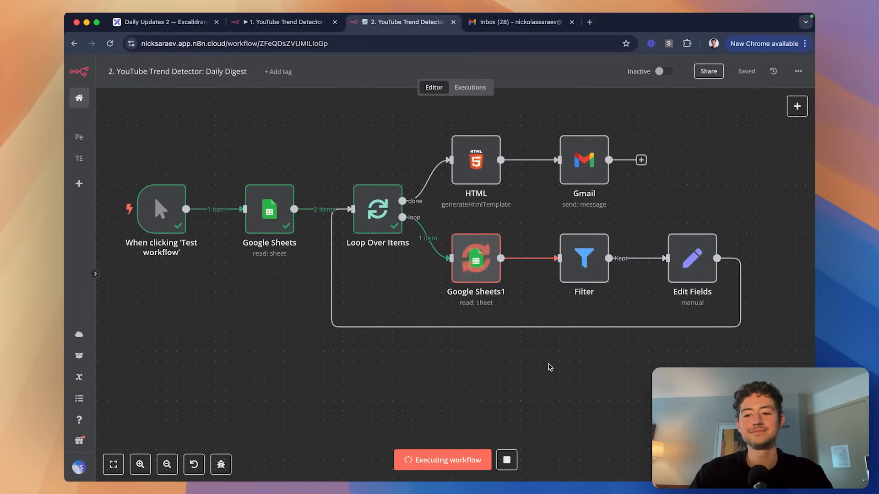
pyautogui.scroll(1, 607, 387)
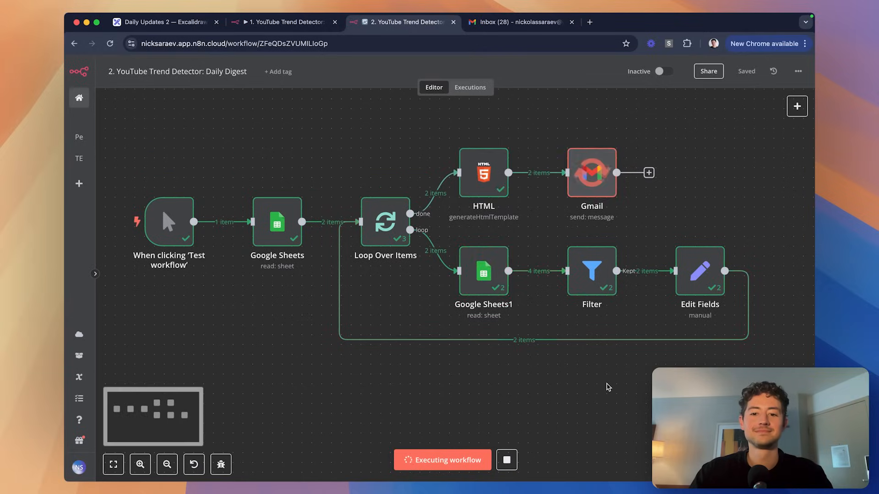
pyautogui.scroll(1, 608, 387)
# Open the newest Trending YouTube Videos digest and verify both videos show a Multiple of 1.
pyautogui.hotkey('ctrl', 'Tab')
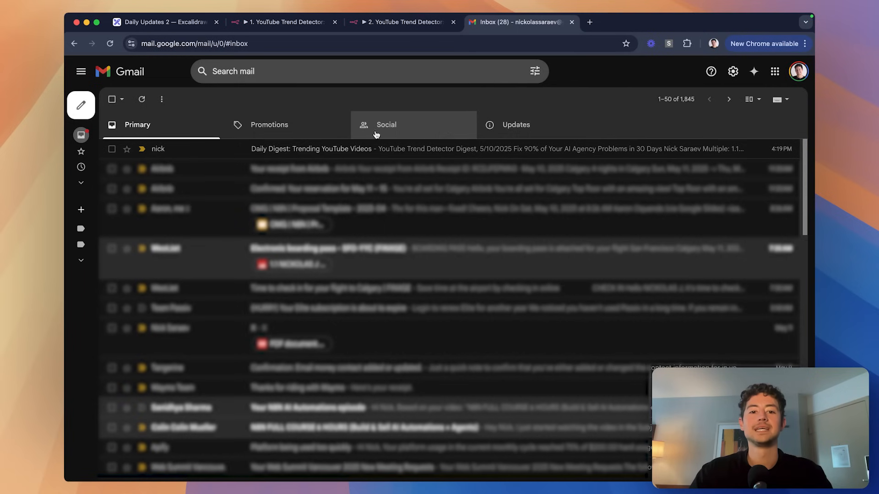
pyautogui.click(320, 148)
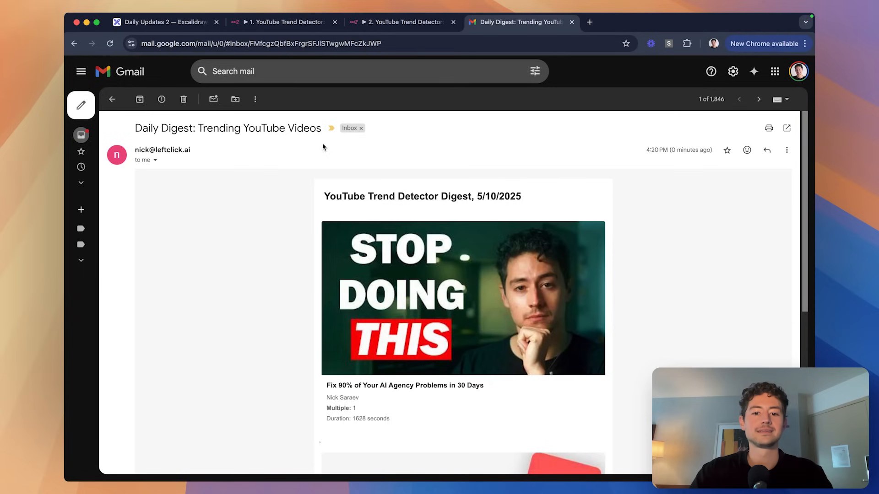
pyautogui.scroll(-5, 688, 233)
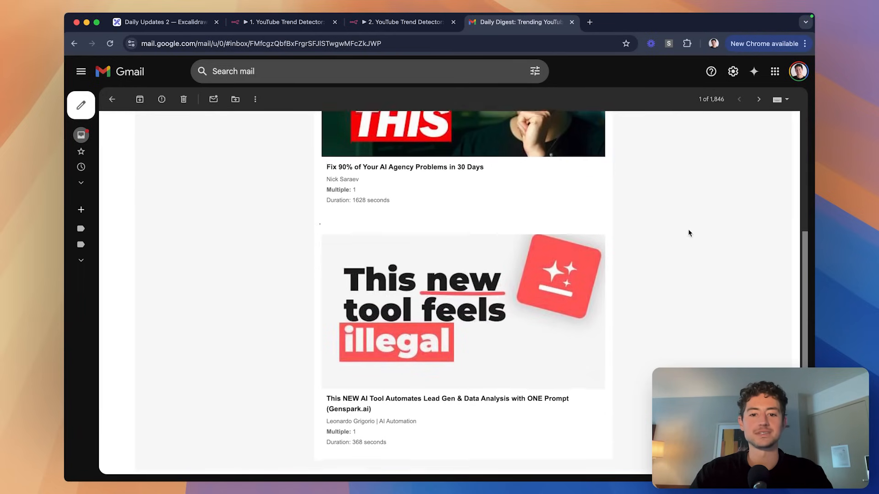
pyautogui.scroll(-2, 689, 232)
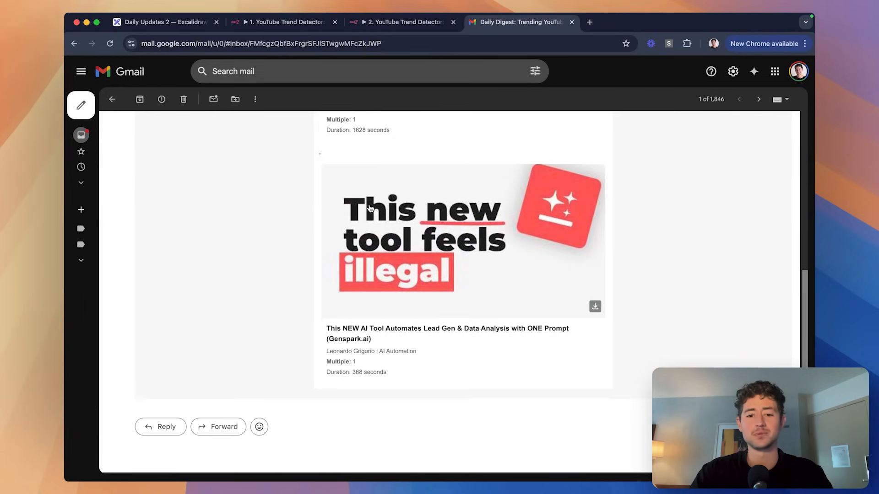
pyautogui.scroll(5, 312, 182)
pyautogui.click(396, 22)
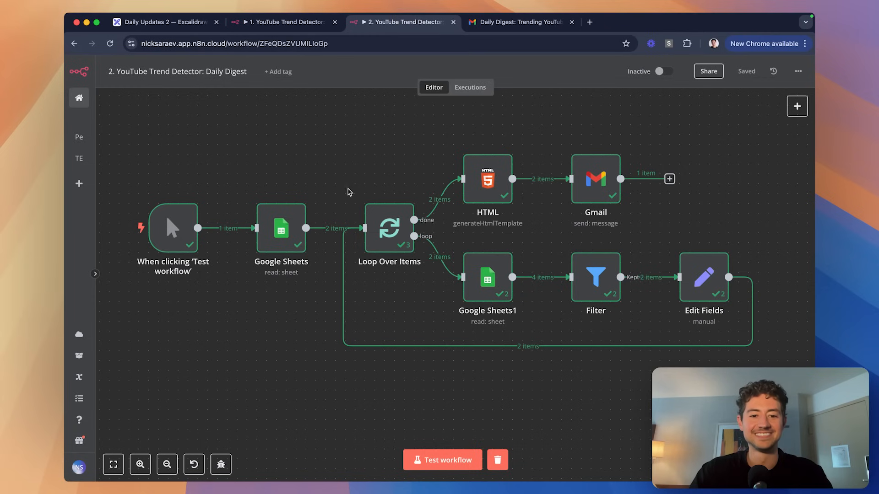
# Open the HTML node's template full-size and place the caret in the round() call on line 14.
pyautogui.doubleClick(487, 181)
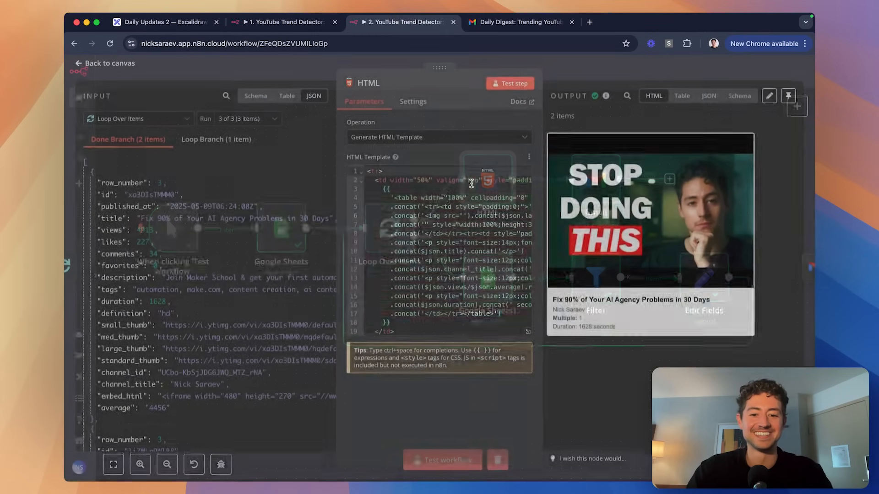
pyautogui.click(527, 336)
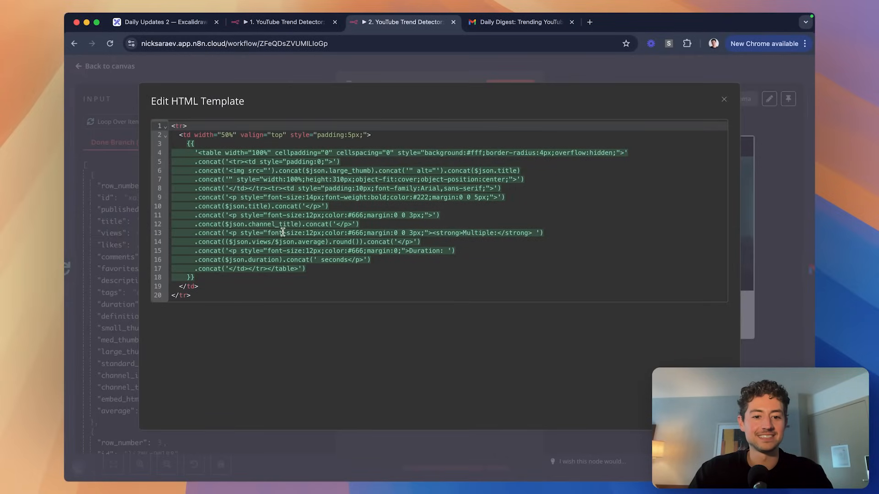
pyautogui.click(359, 242)
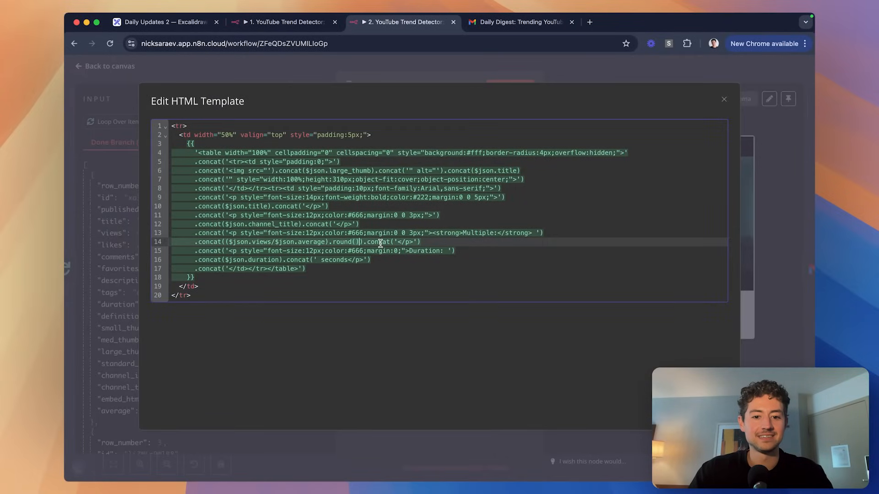
# Search Google for 'n8n round() function' in a new tab.
pyautogui.press('super+t')
pyautogui.write('n8n round')
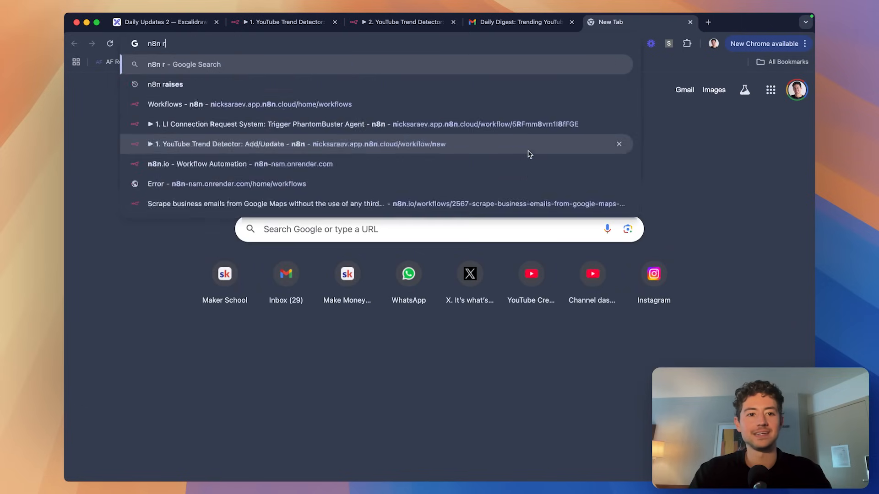
pyautogui.press('Return')
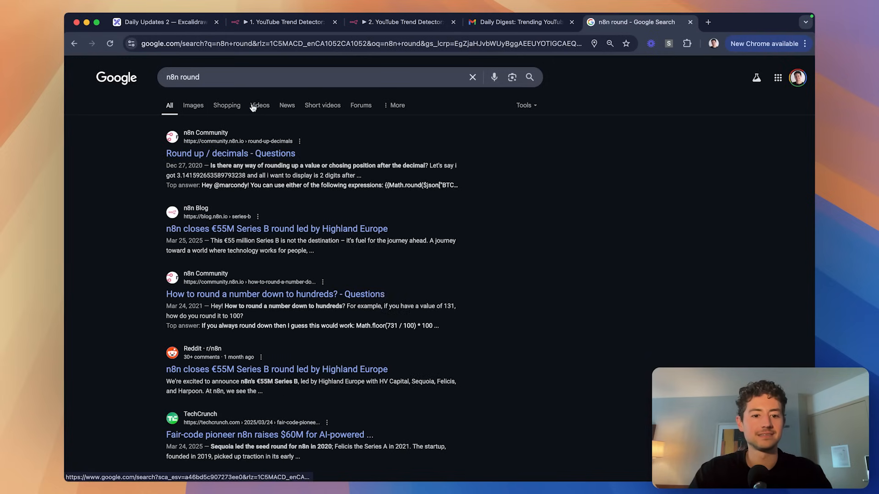
pyautogui.click(290, 78)
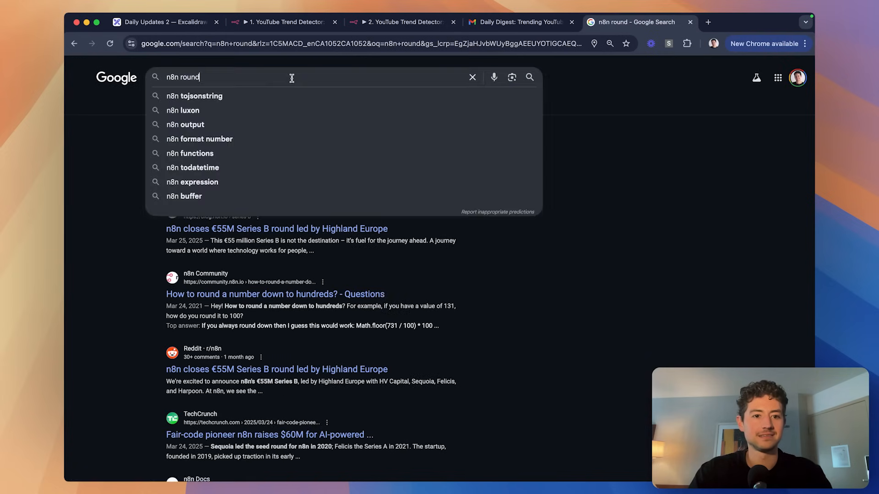
pyautogui.write('()')
pyautogui.press('Return')
pyautogui.click(275, 79)
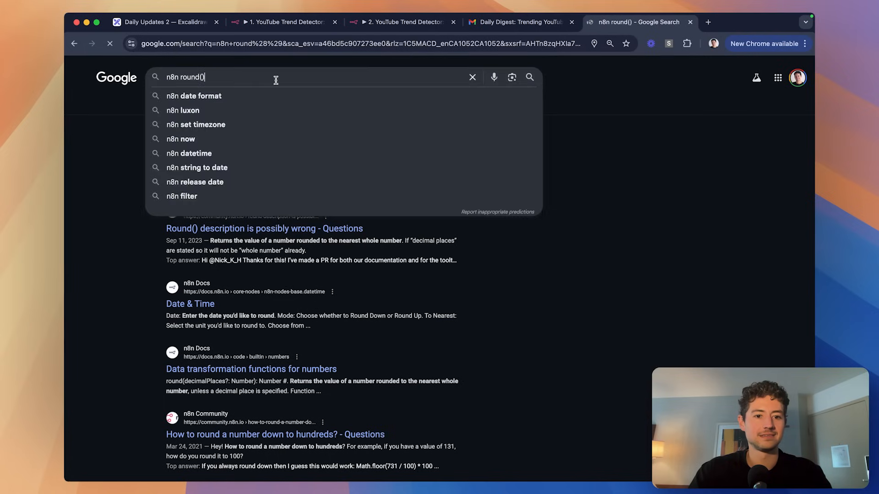
pyautogui.write('function')
pyautogui.press('Return')
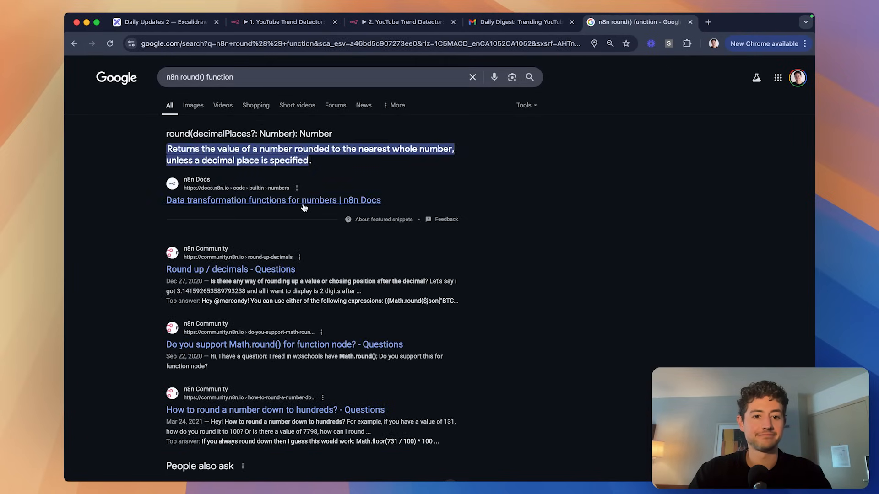
# Open the n8n Docs number-functions page, then return to the template editor.
pyautogui.click(304, 205)
pyautogui.click(296, 23)
pyautogui.hotkey('ctrl', 'Tab')
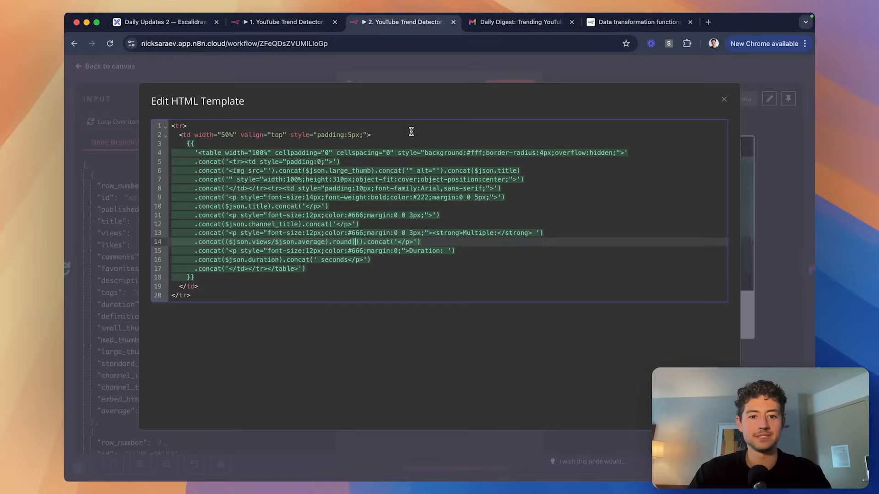